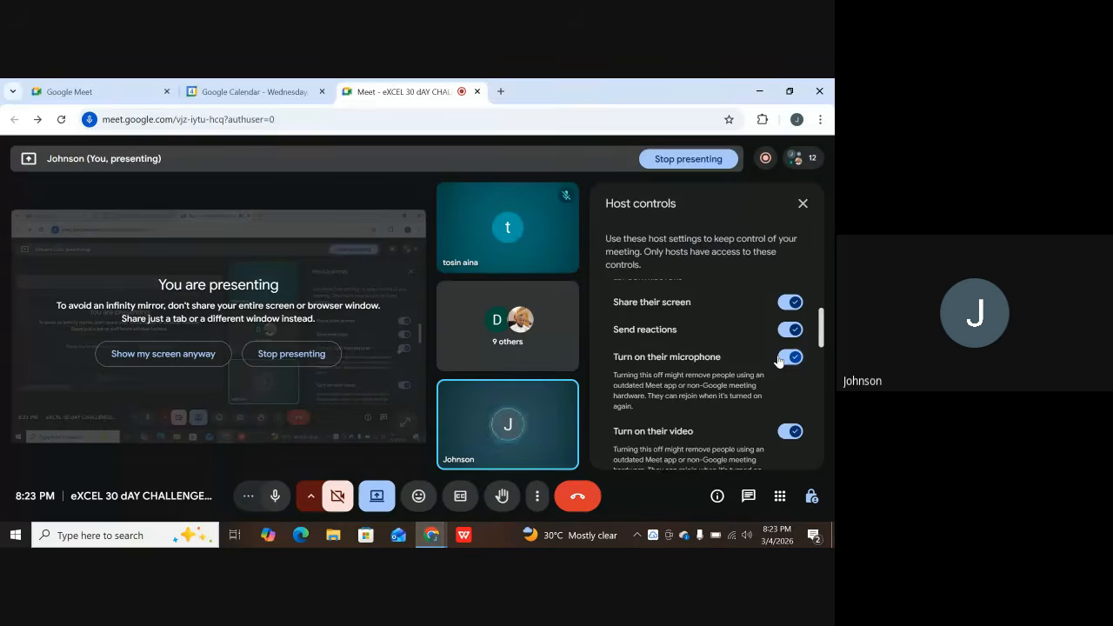
- Turn off the contributors' permissions to share their screen and turn on their video in the meeting's host controls
scroll(778, 358, up, 2)
scroll(769, 383, down, 1)
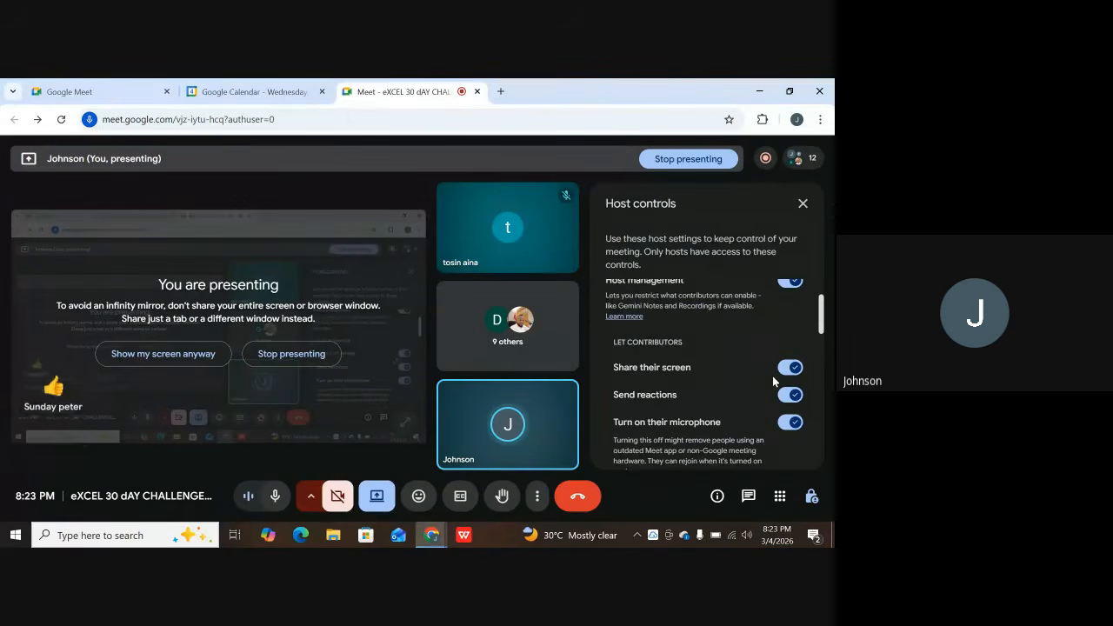
click(791, 368)
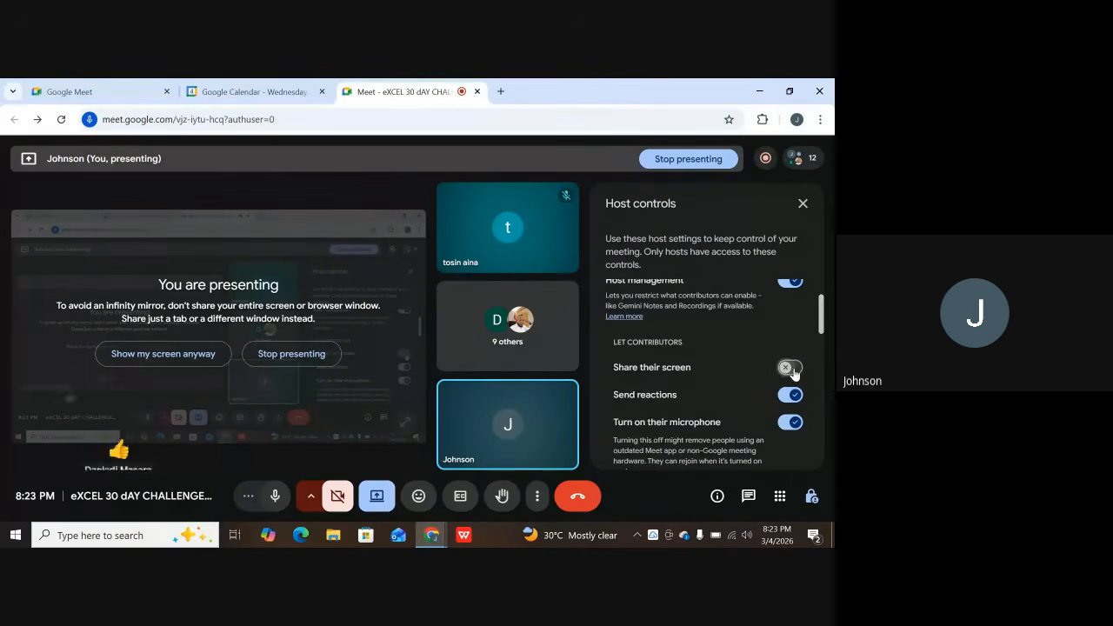
scroll(787, 383, down, 1)
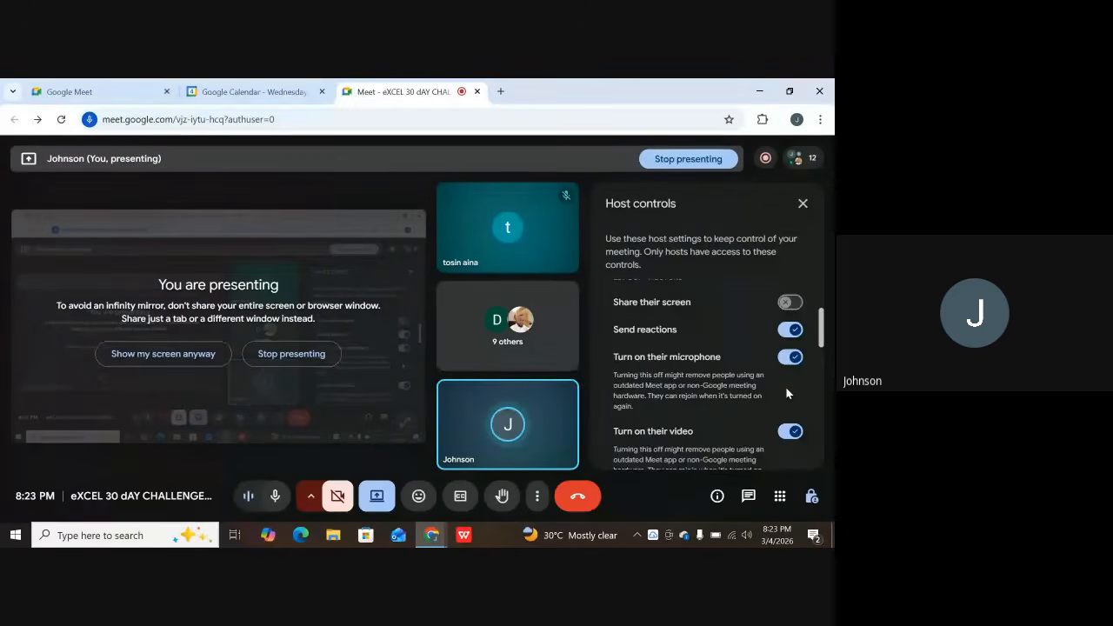
scroll(785, 386, down, 1)
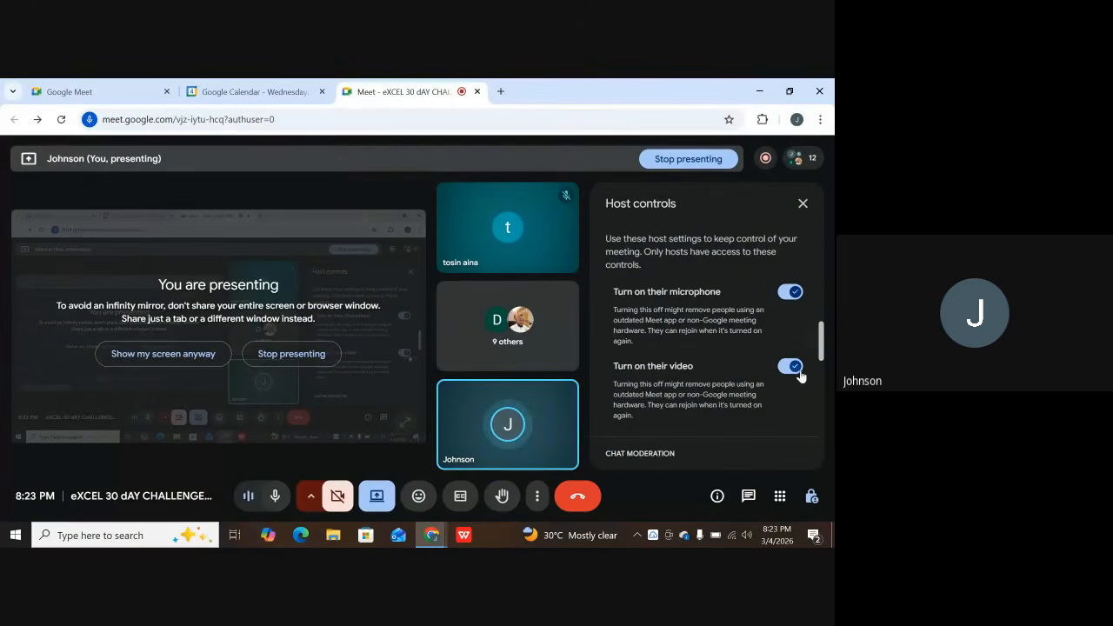
click(791, 366)
scroll(791, 368, up, 2)
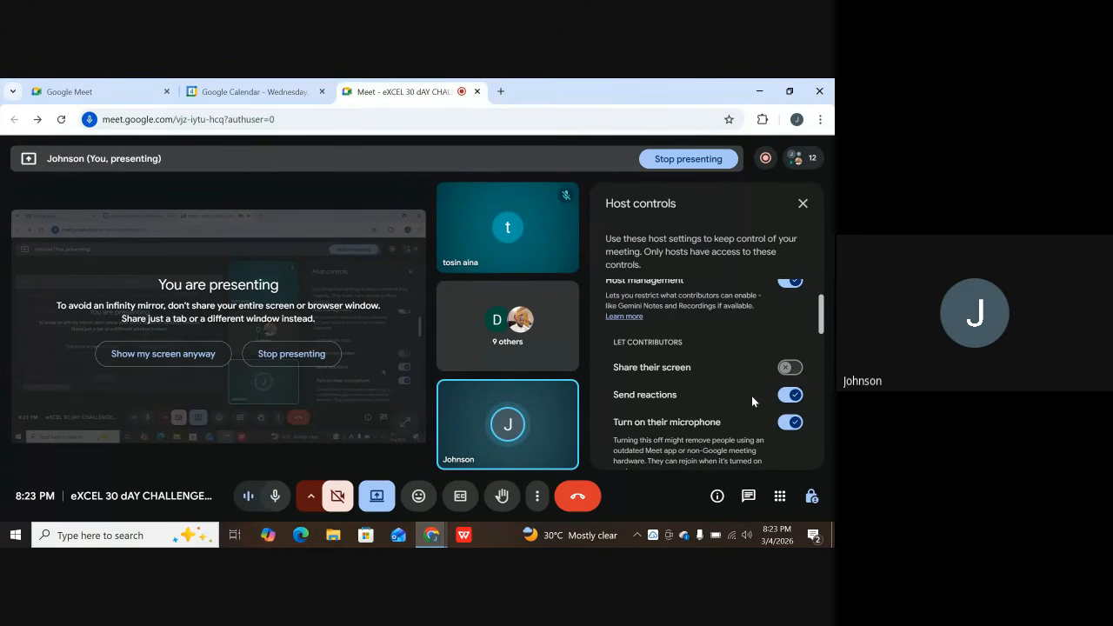
scroll(751, 395, up, 1)
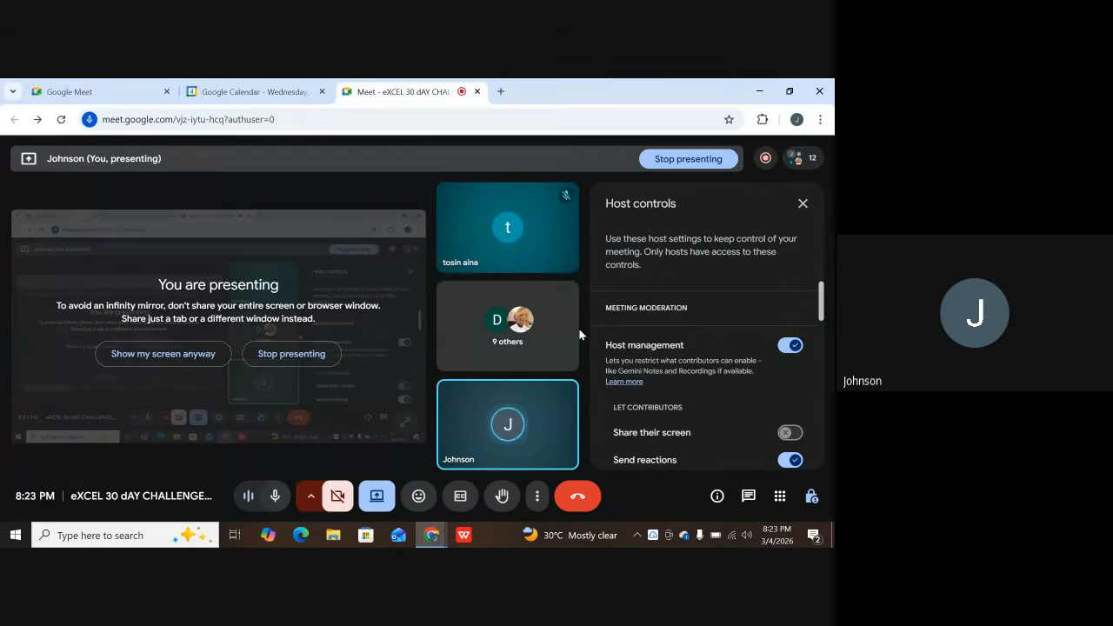
scroll(730, 330, down, 2)
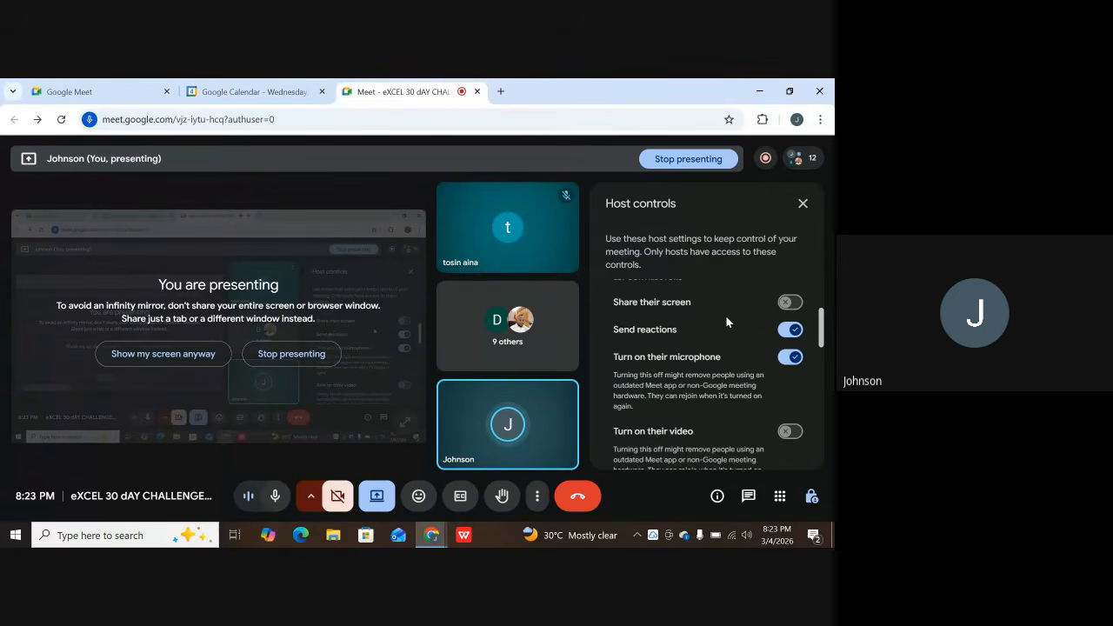
scroll(670, 305, down, 1)
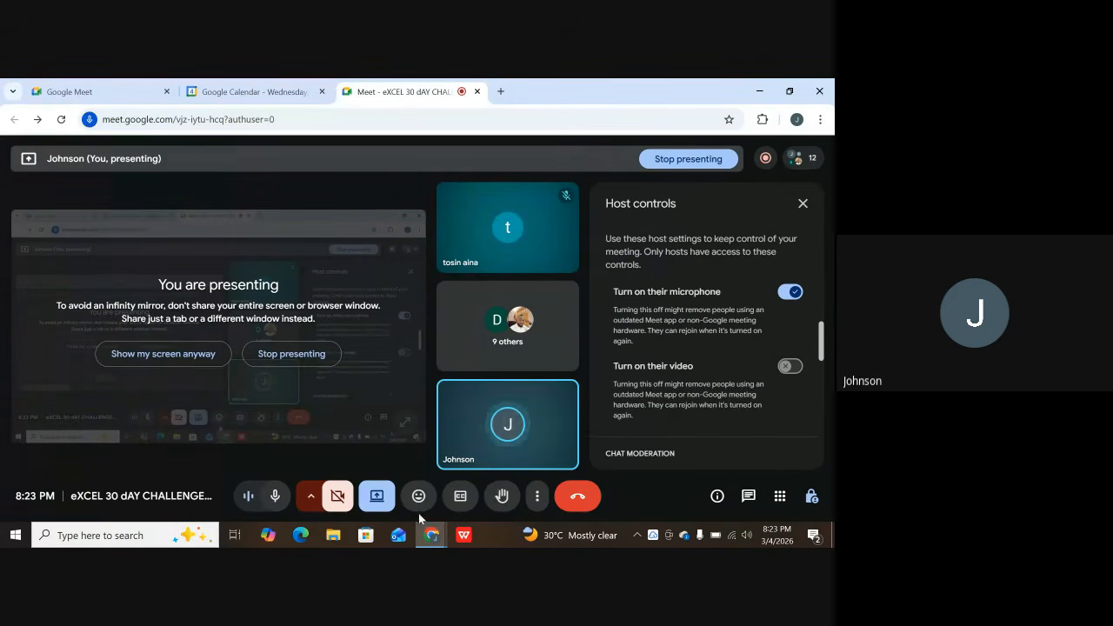
- Open the NORTH workbook from the desktop in Excel, maximized, and enable its content, continuing without updating the links
click(758, 90)
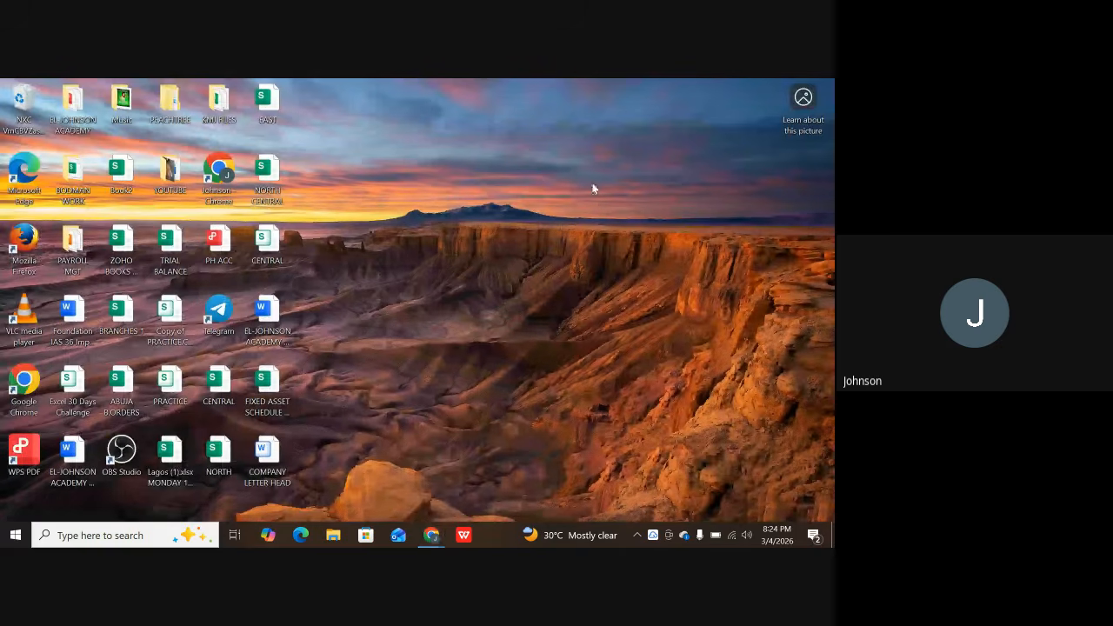
click(213, 460)
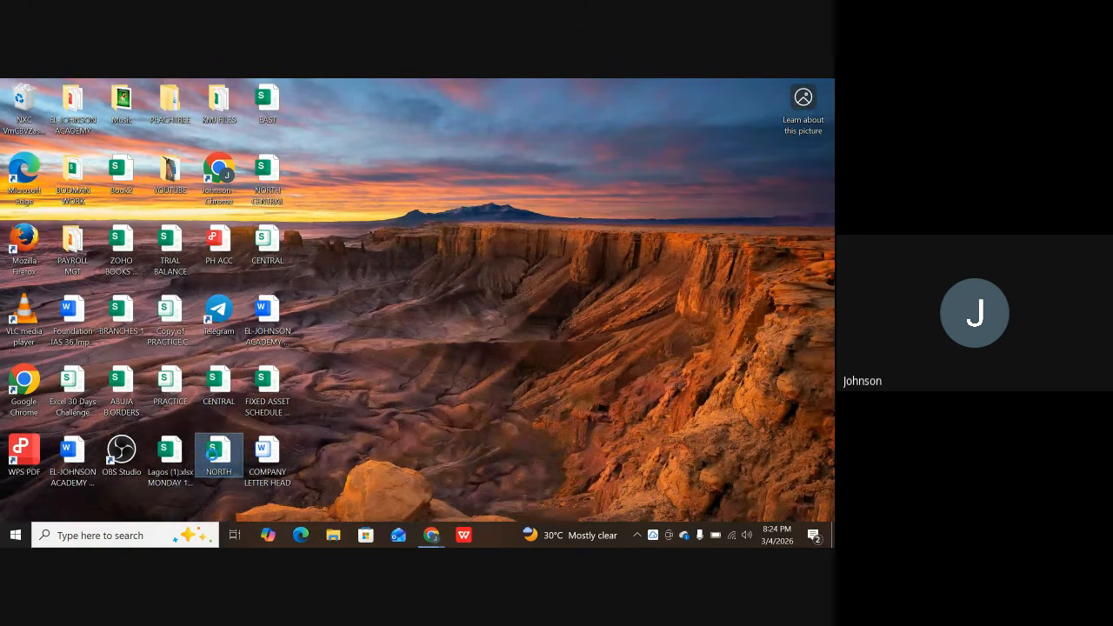
right_click(213, 455)
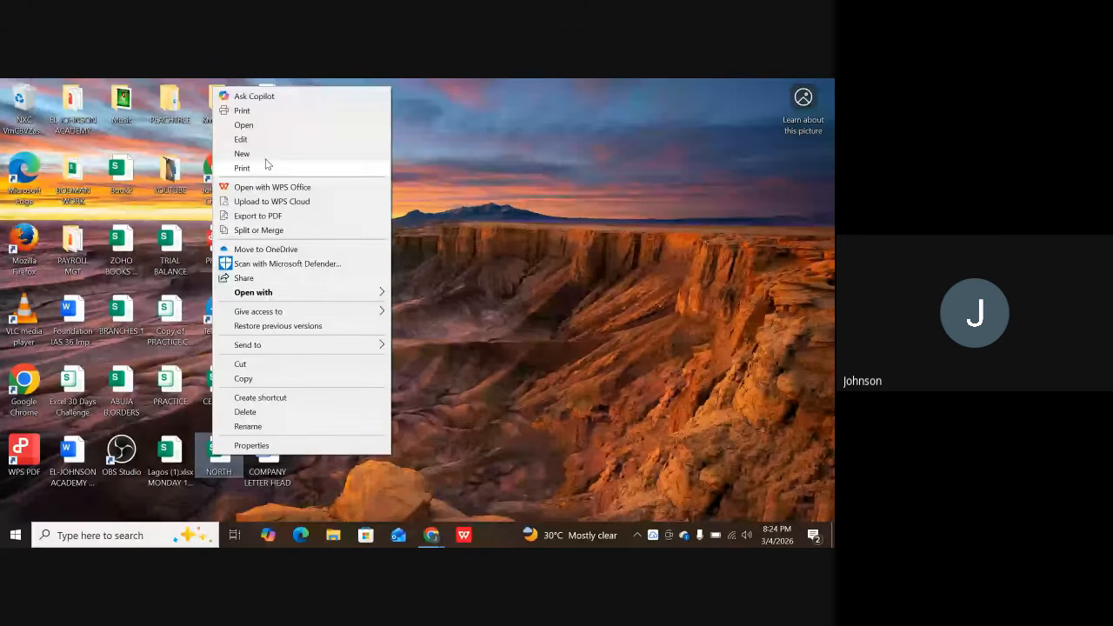
mouse_move(313, 296)
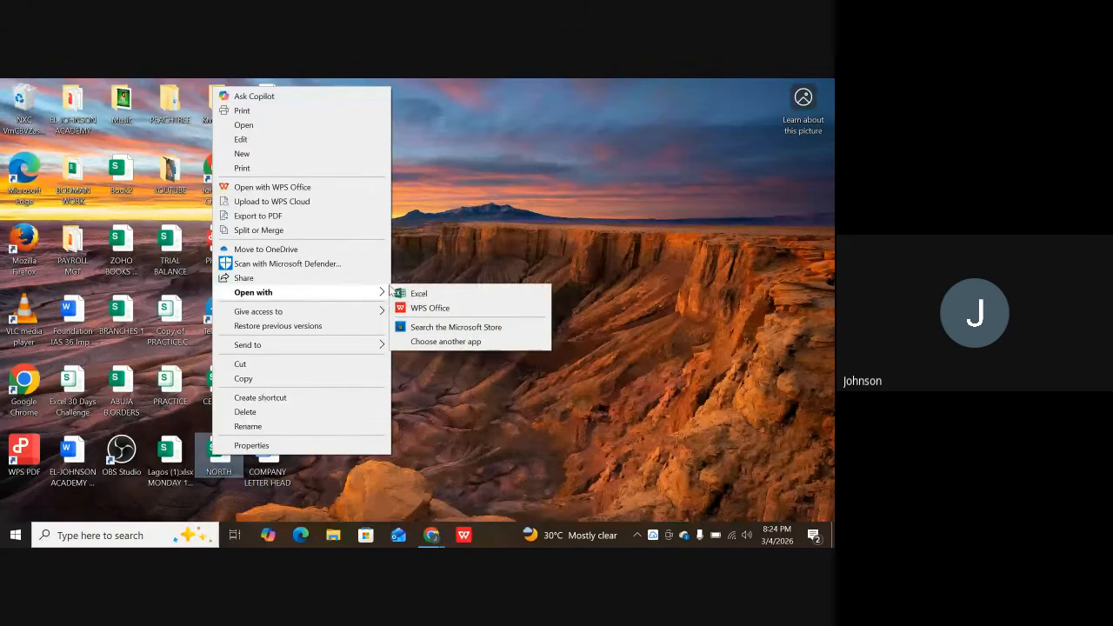
click(418, 293)
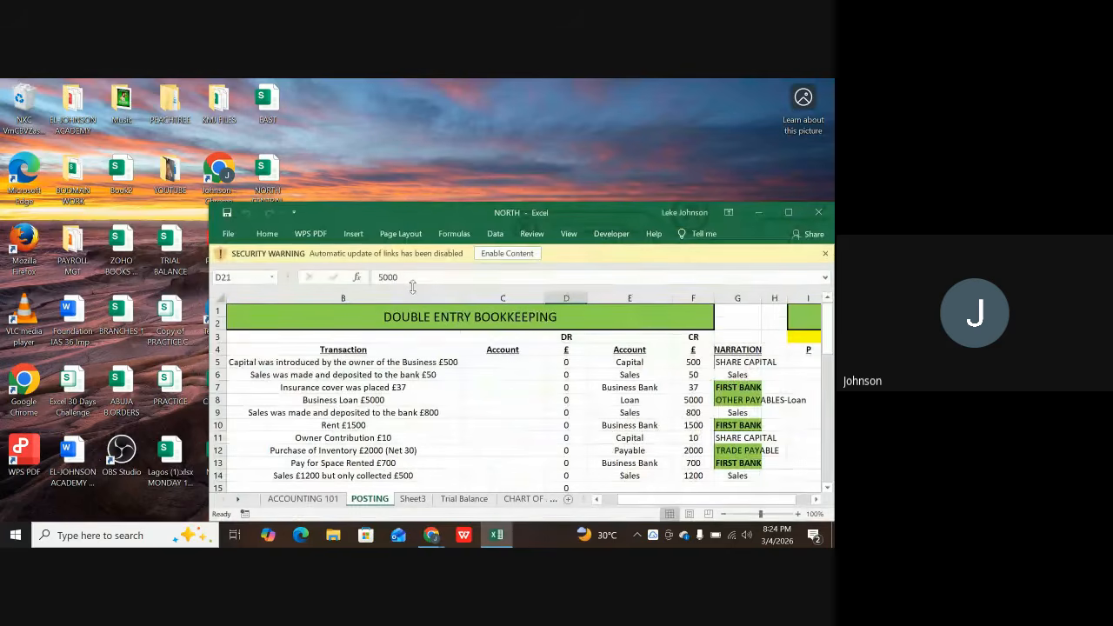
click(788, 212)
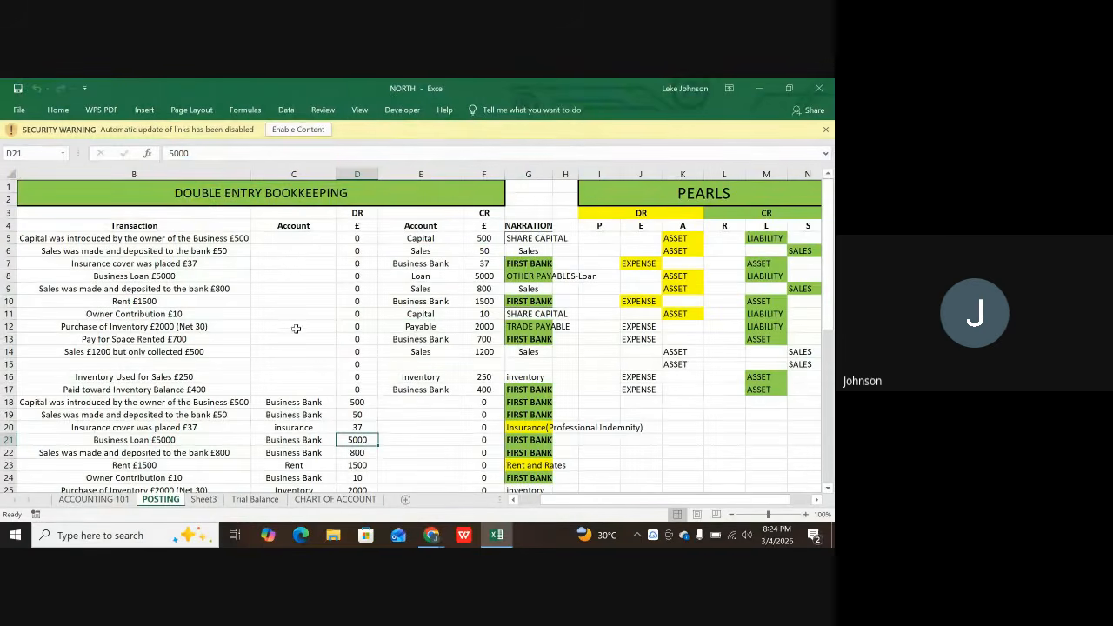
click(296, 129)
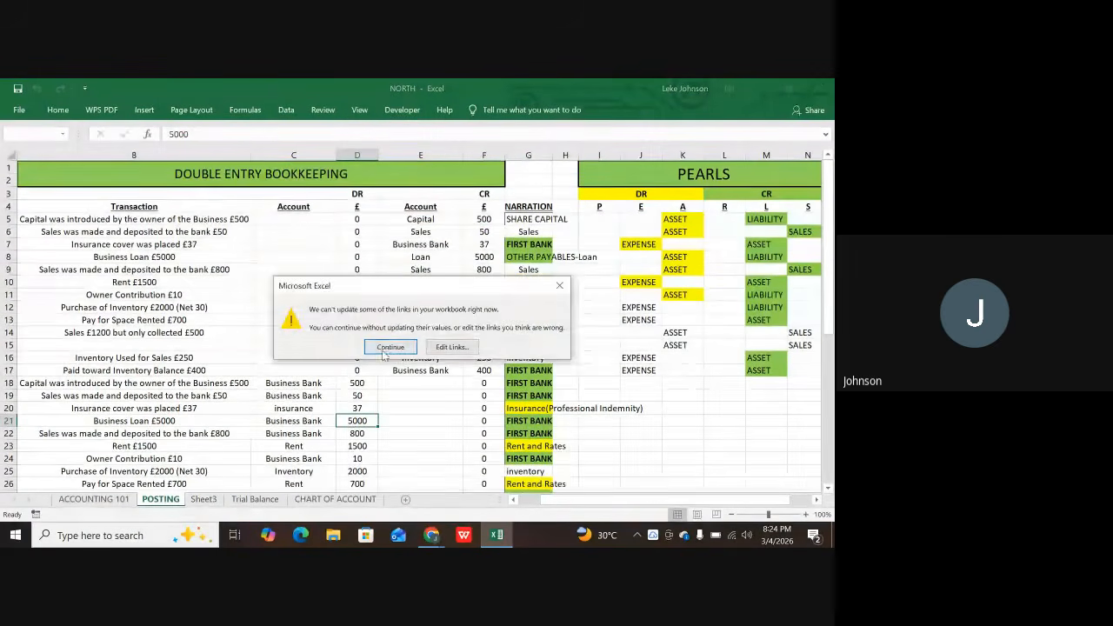
click(388, 348)
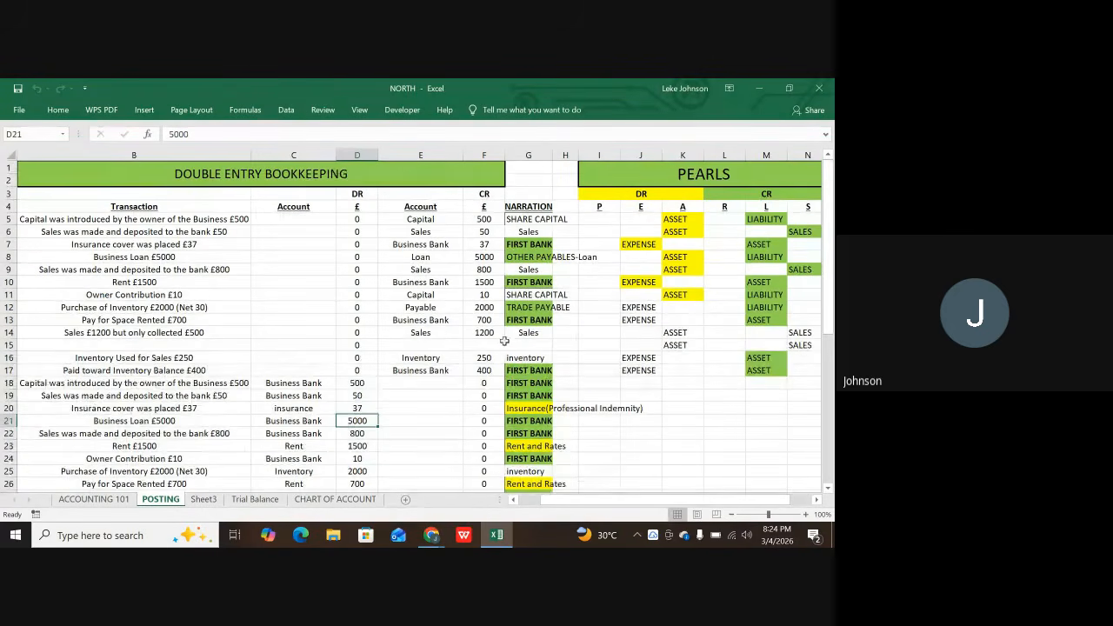
- Examine the DR and CR columns and the transactions of the DOUBLE ENTRY BOOKKEEPING table on the POSTING sheet
click(362, 195)
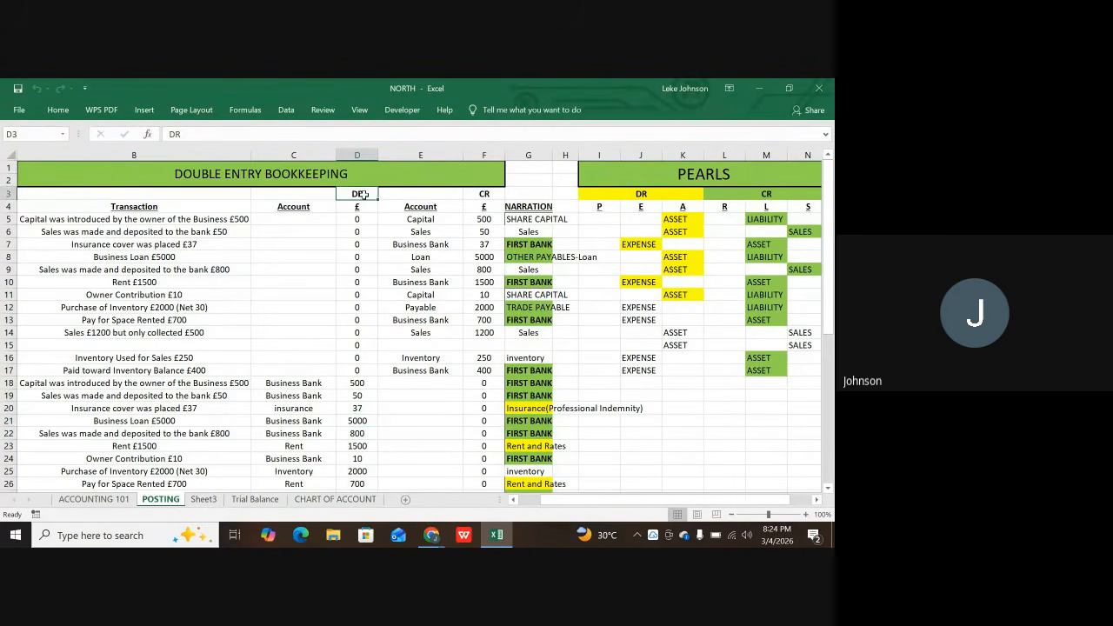
click(487, 194)
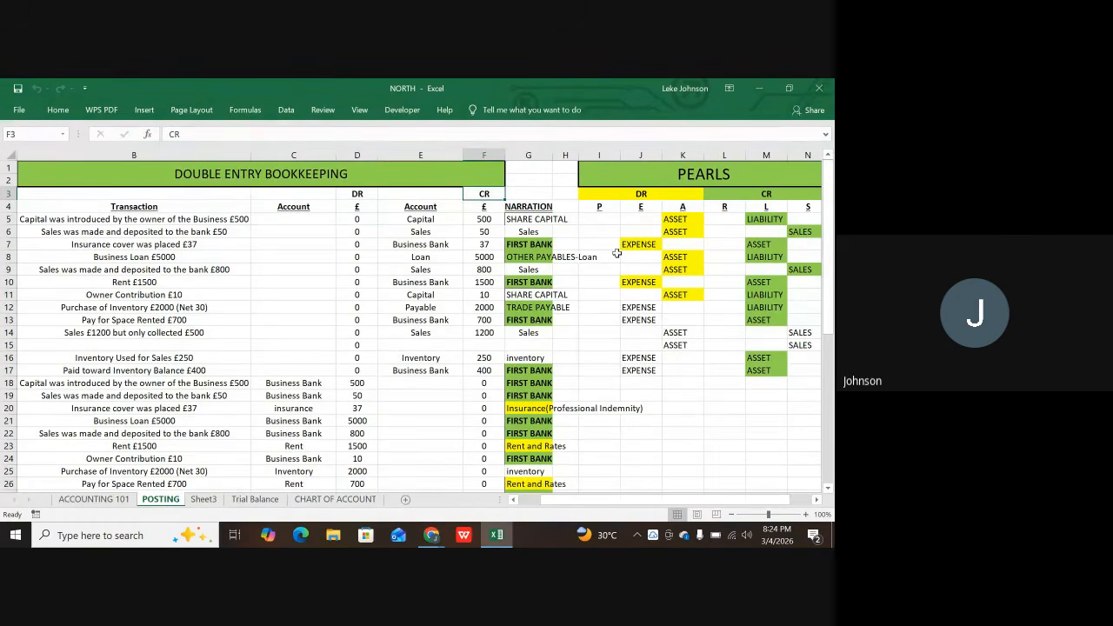
scroll(617, 251, down, 1)
scroll(658, 273, up, 1)
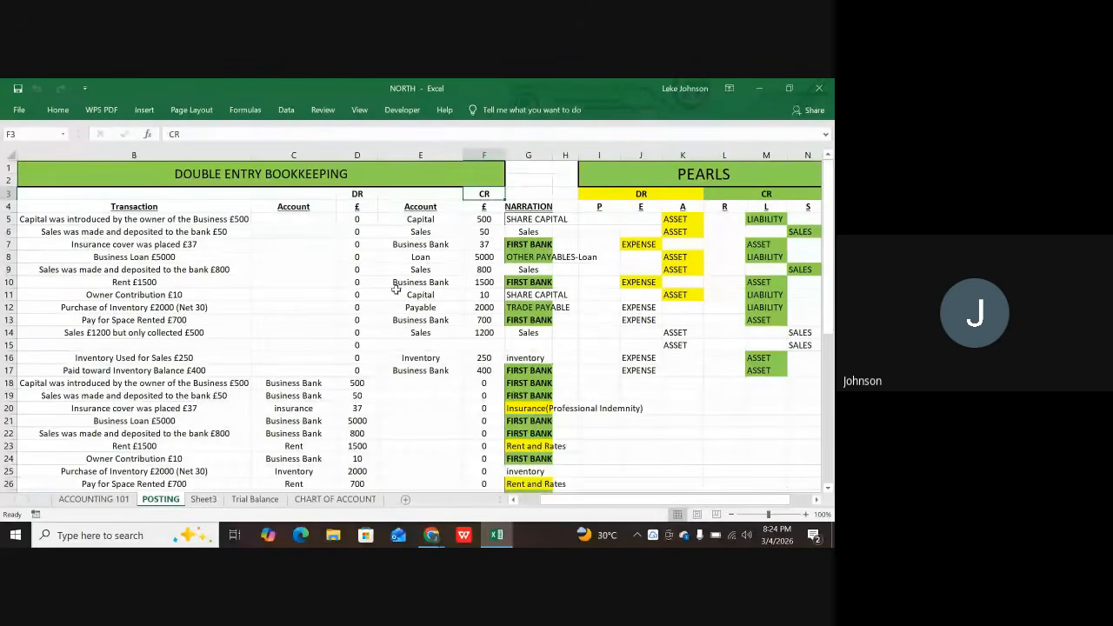
scroll(319, 307, down, 1)
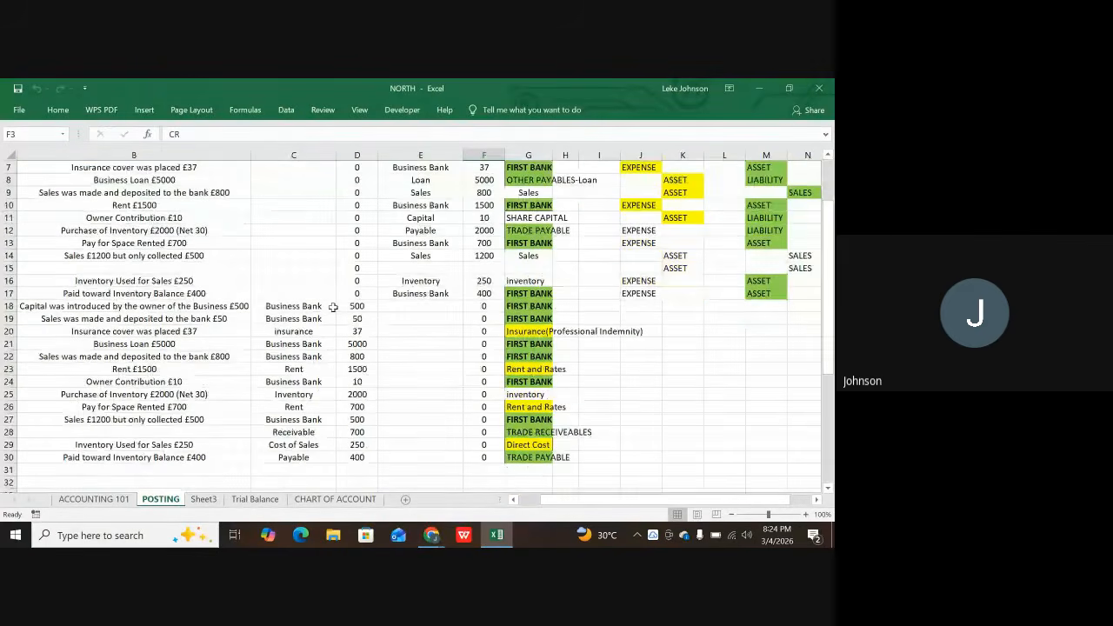
scroll(330, 305, up, 1)
scroll(346, 302, down, 1)
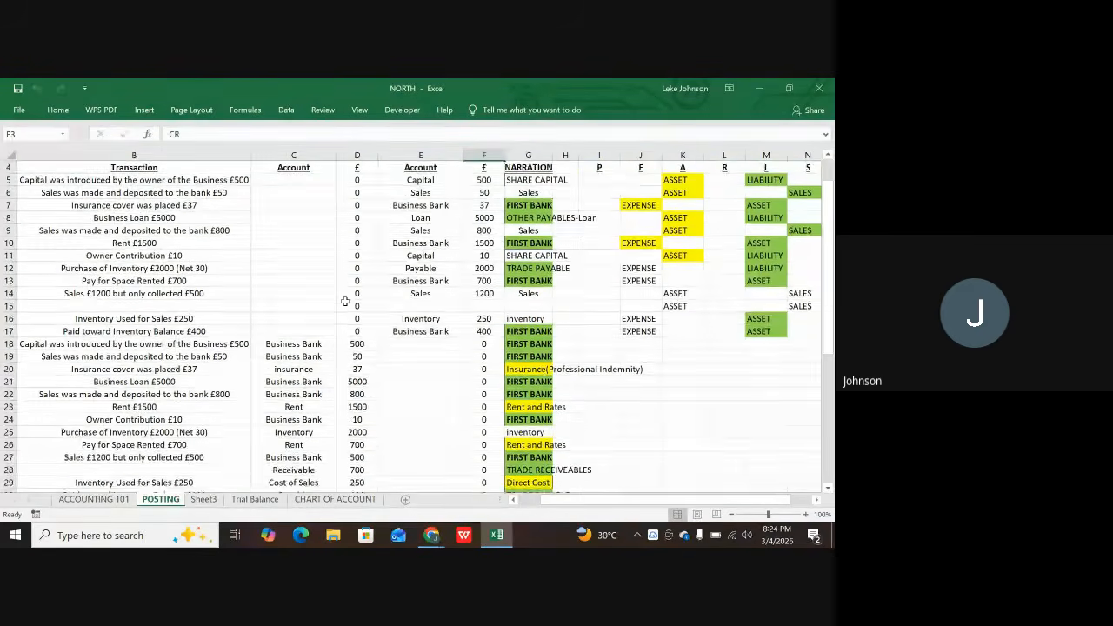
scroll(348, 301, up, 1)
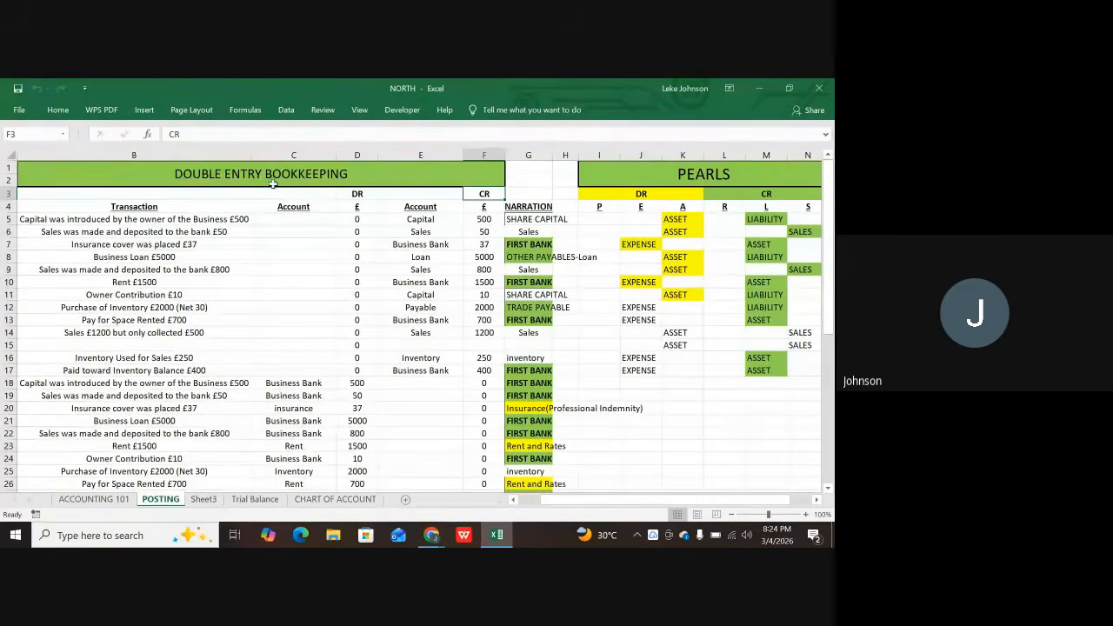
click(273, 173)
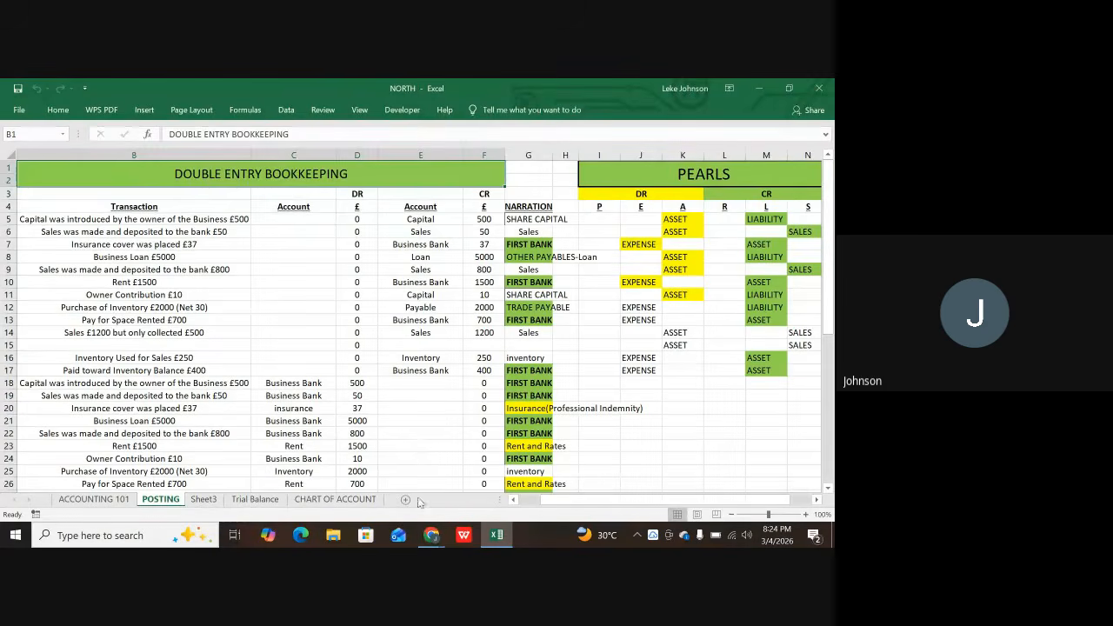
- Switch to the Google Meet call and review the chat moderation, meeting access and meeting activities settings in the host controls
mouse_move(434, 539)
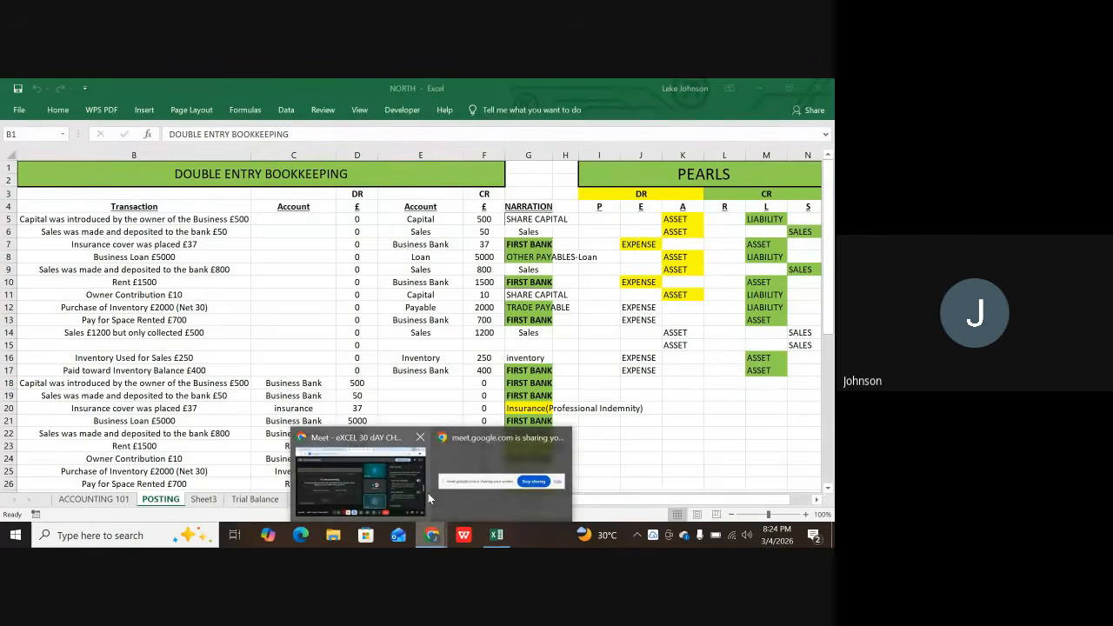
click(389, 481)
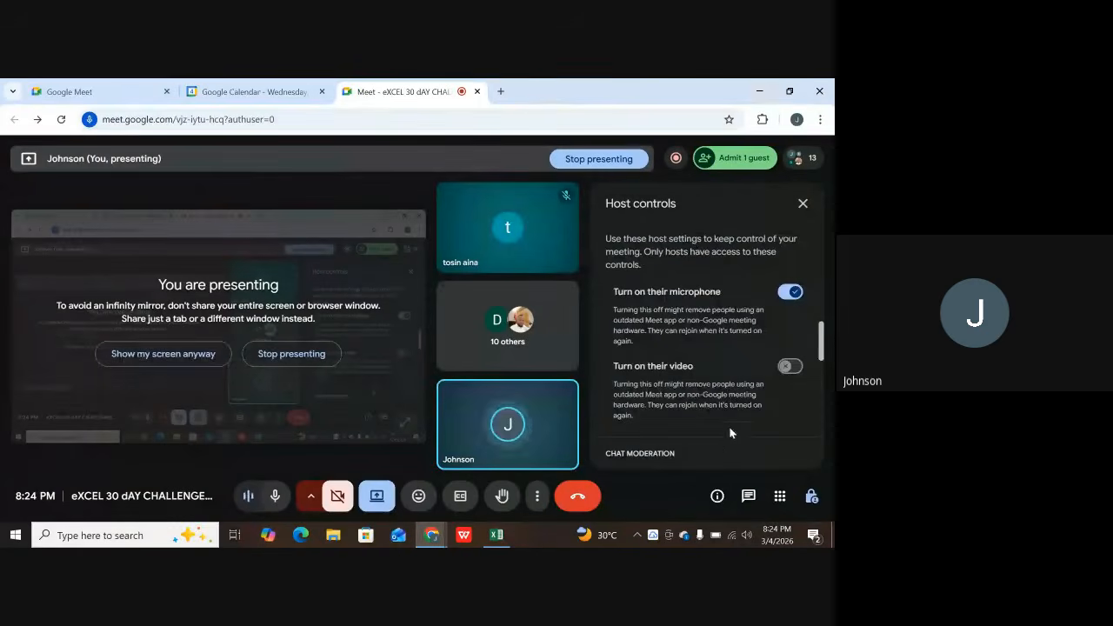
scroll(731, 434, down, 5)
scroll(731, 449, down, 4)
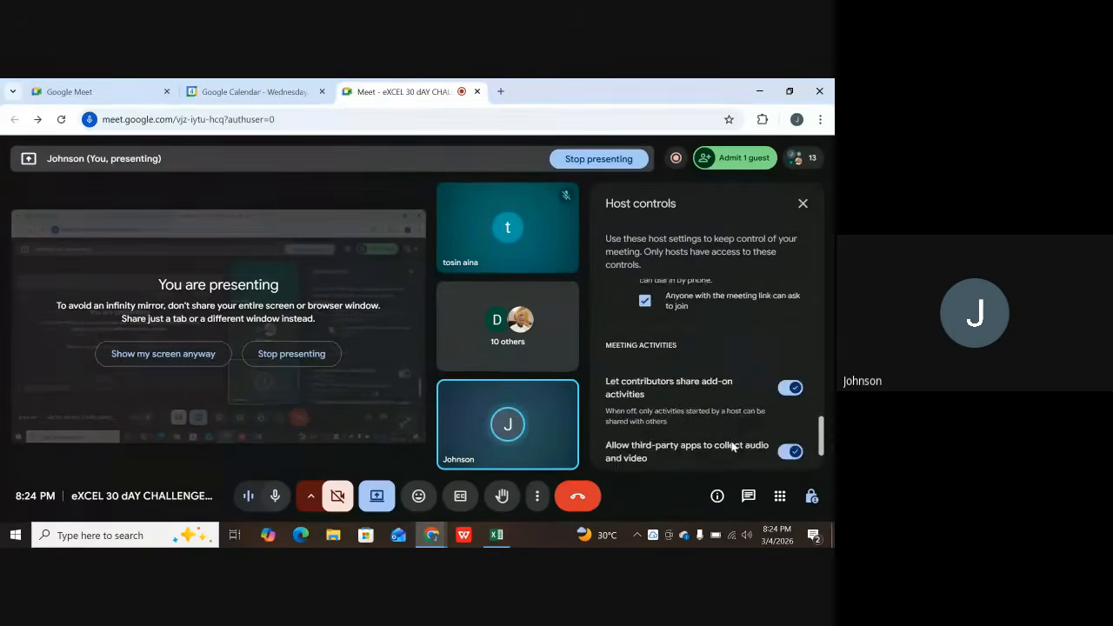
scroll(731, 446, up, 2)
scroll(730, 444, up, 4)
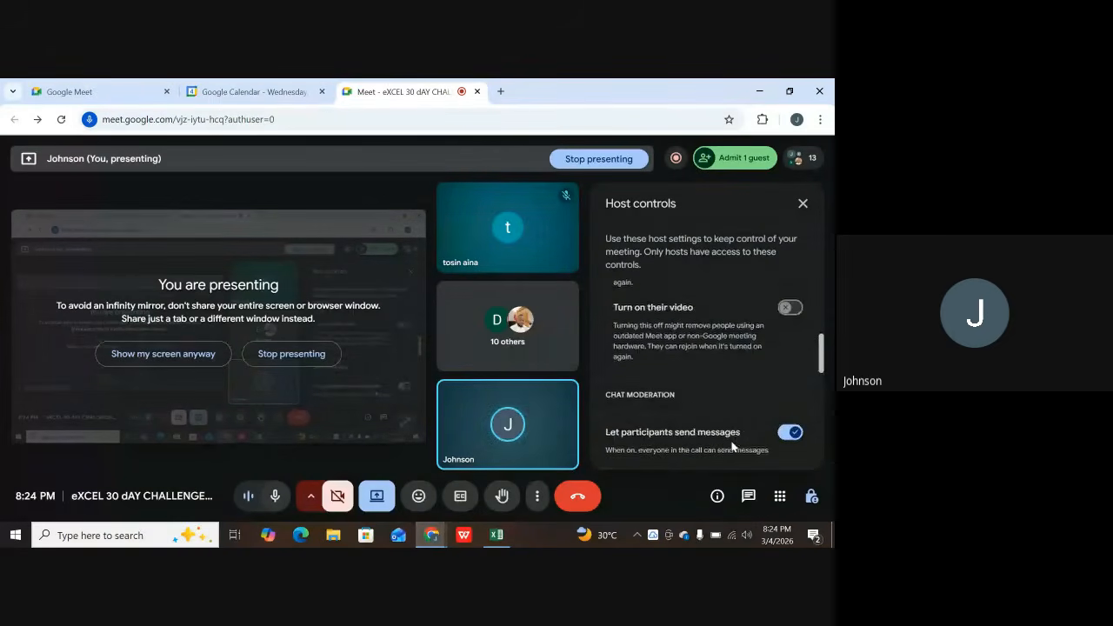
scroll(730, 439, down, 2)
scroll(714, 432, down, 1)
scroll(715, 432, up, 2)
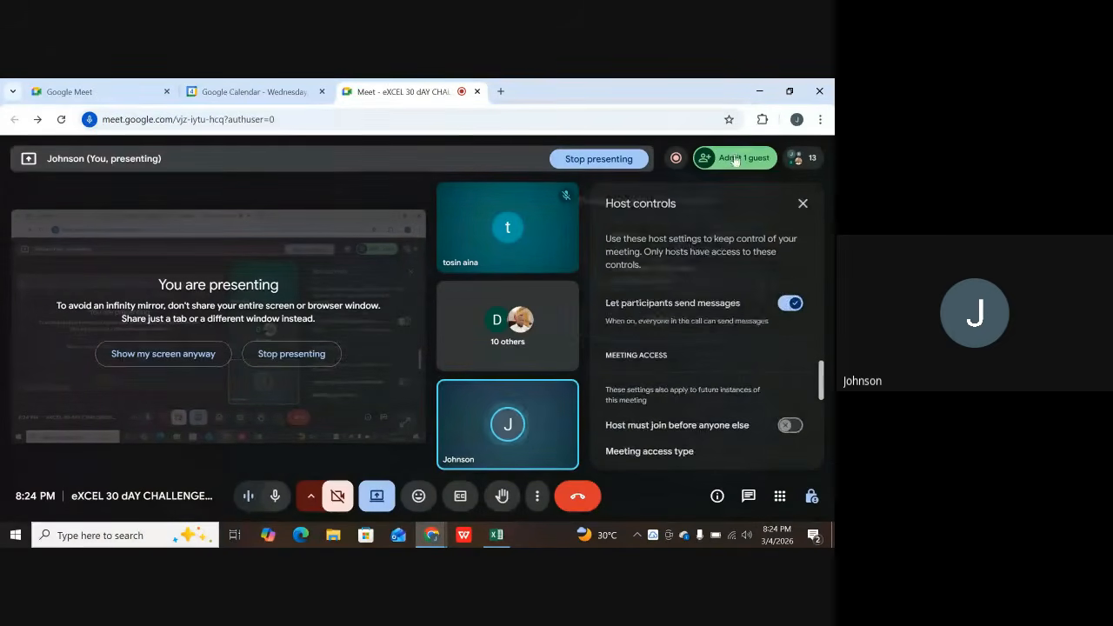
- Admit the guest waiting to join, look through the participant list and close it
click(742, 157)
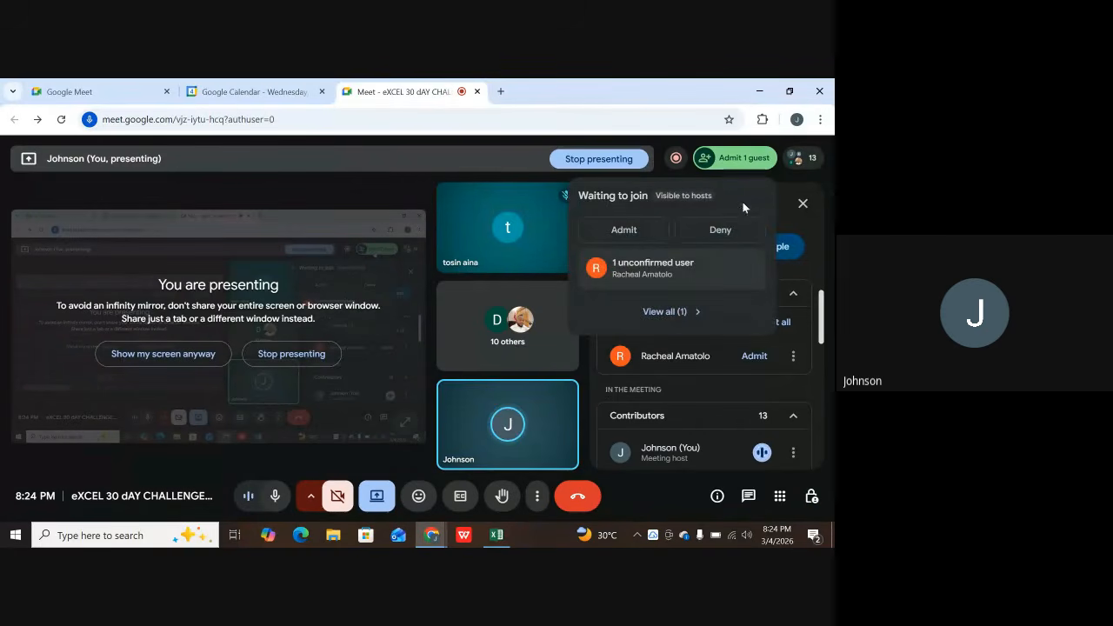
click(753, 356)
scroll(652, 392, down, 5)
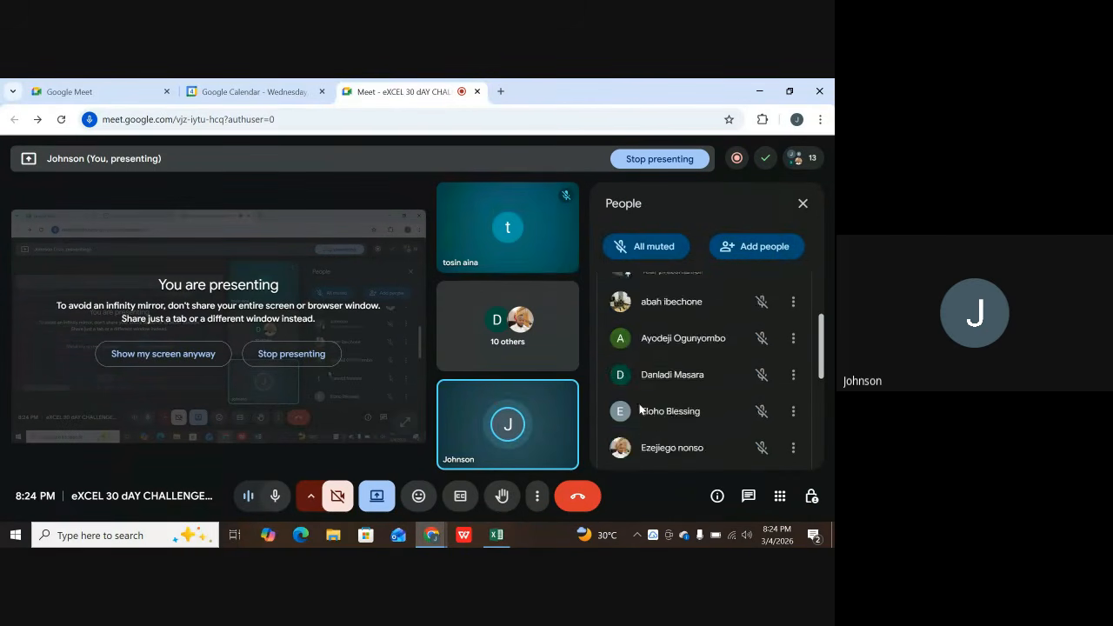
scroll(666, 380, up, 5)
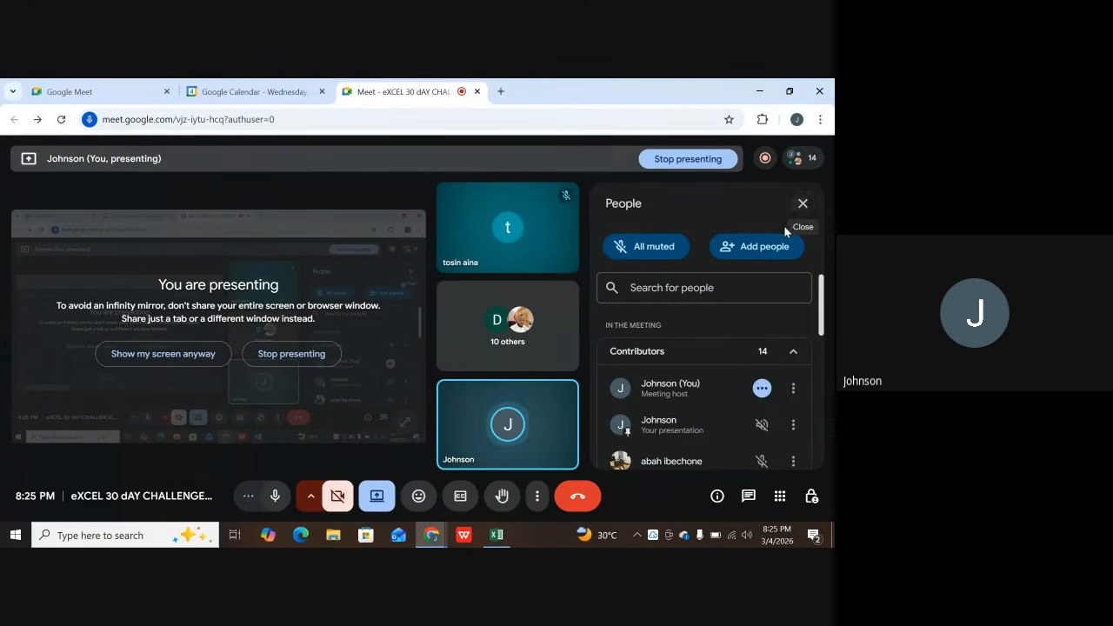
click(804, 205)
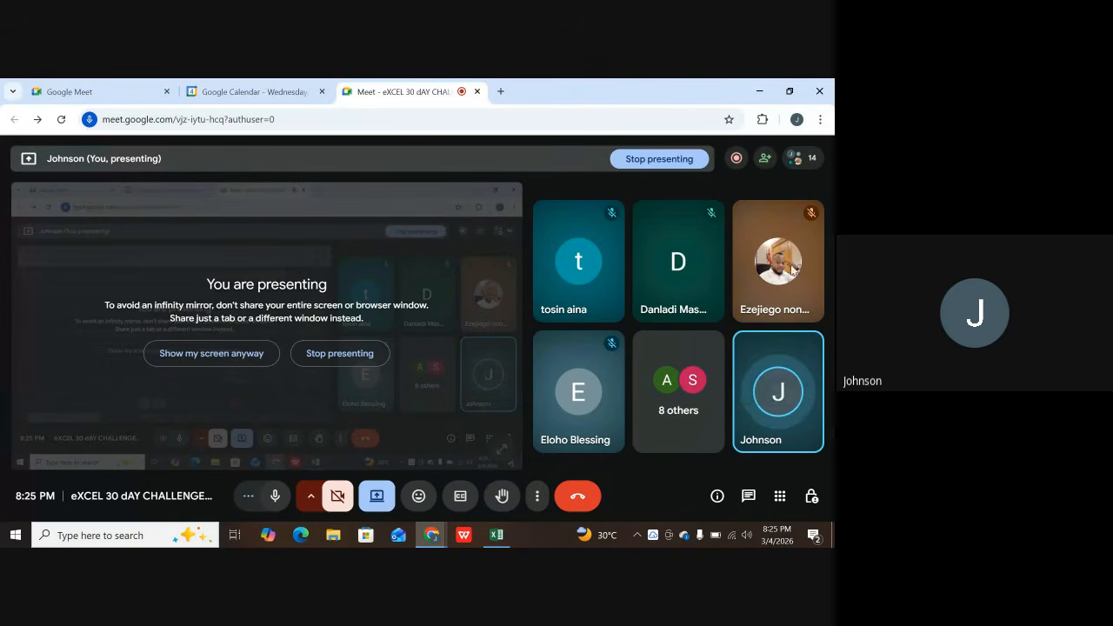
- Admit the next guest waiting to join and reopen the meeting's host controls
click(765, 159)
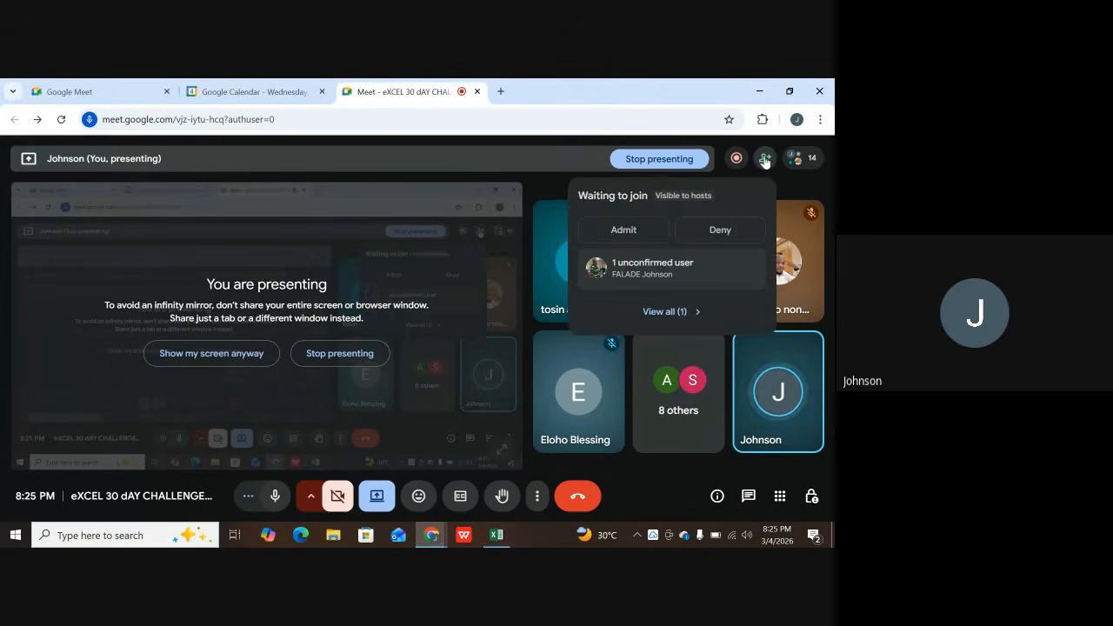
click(628, 230)
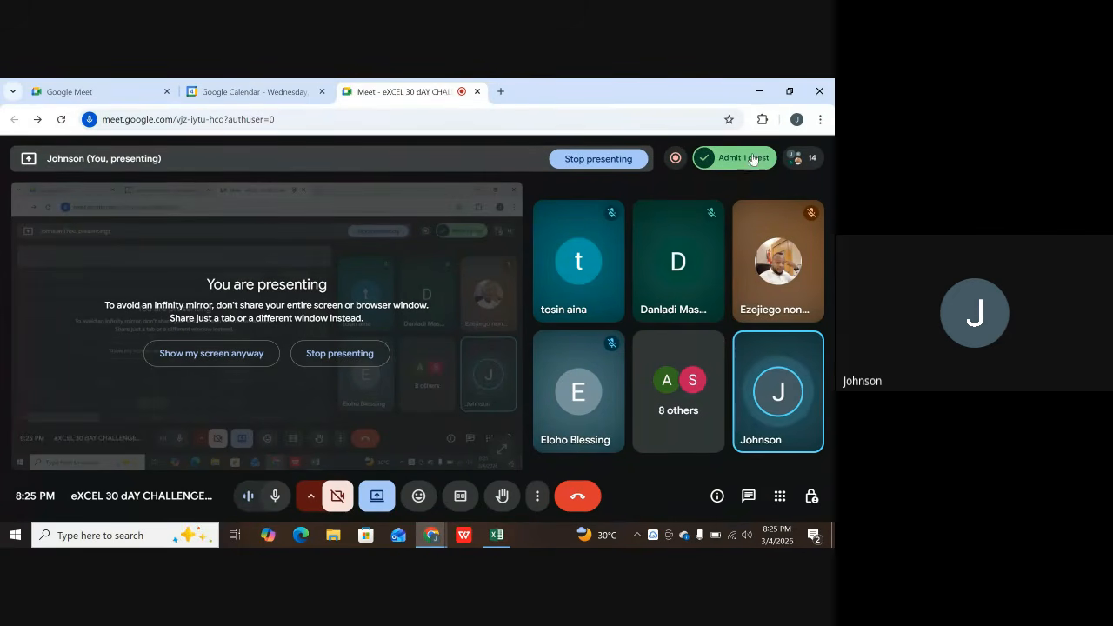
click(813, 498)
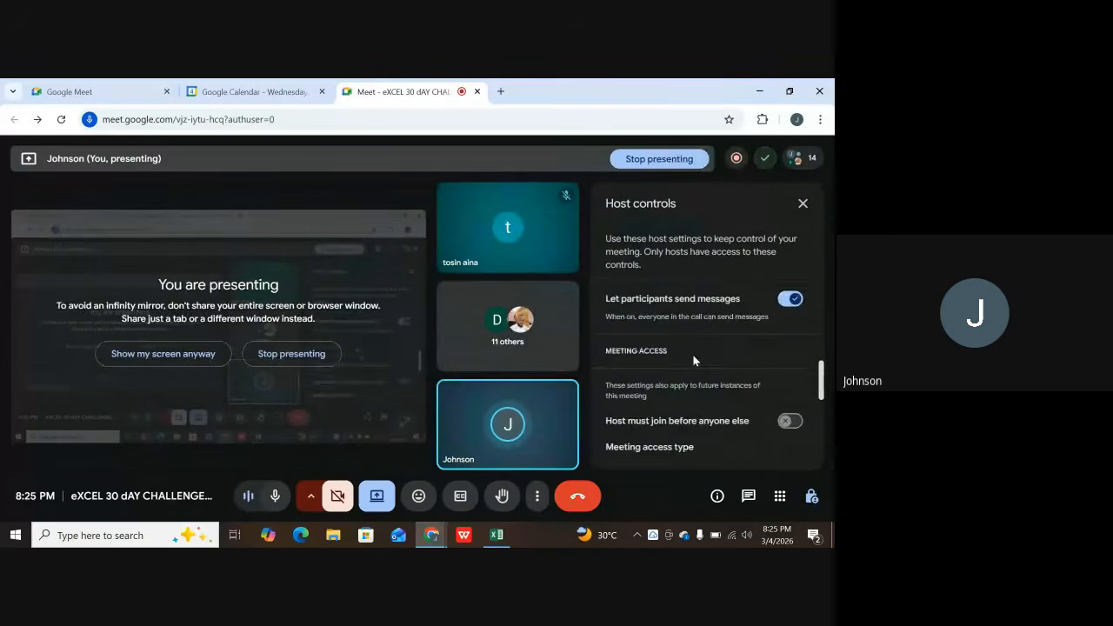
- Admit the guest waiting to join and set the meeting access type to Open in the host controls
scroll(692, 354, down, 4)
scroll(694, 358, up, 2)
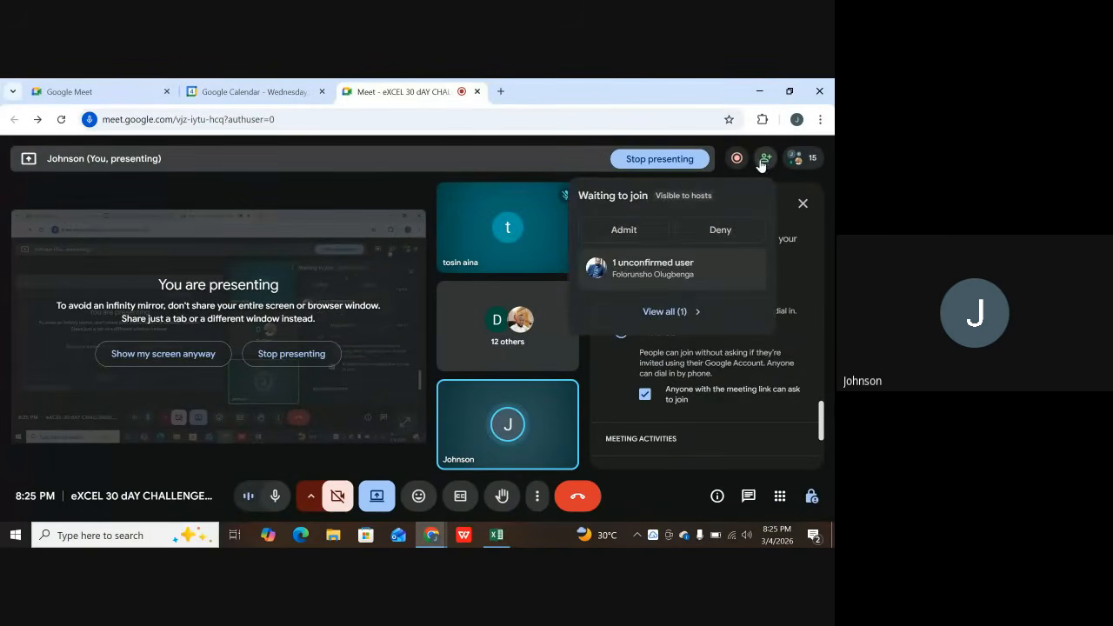
click(624, 230)
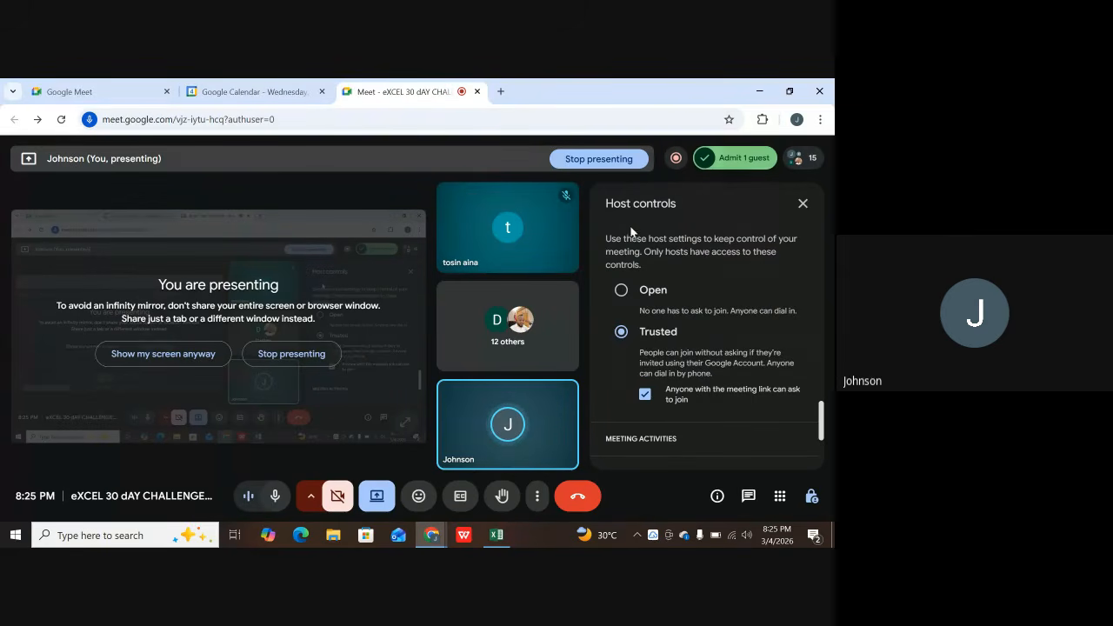
click(619, 291)
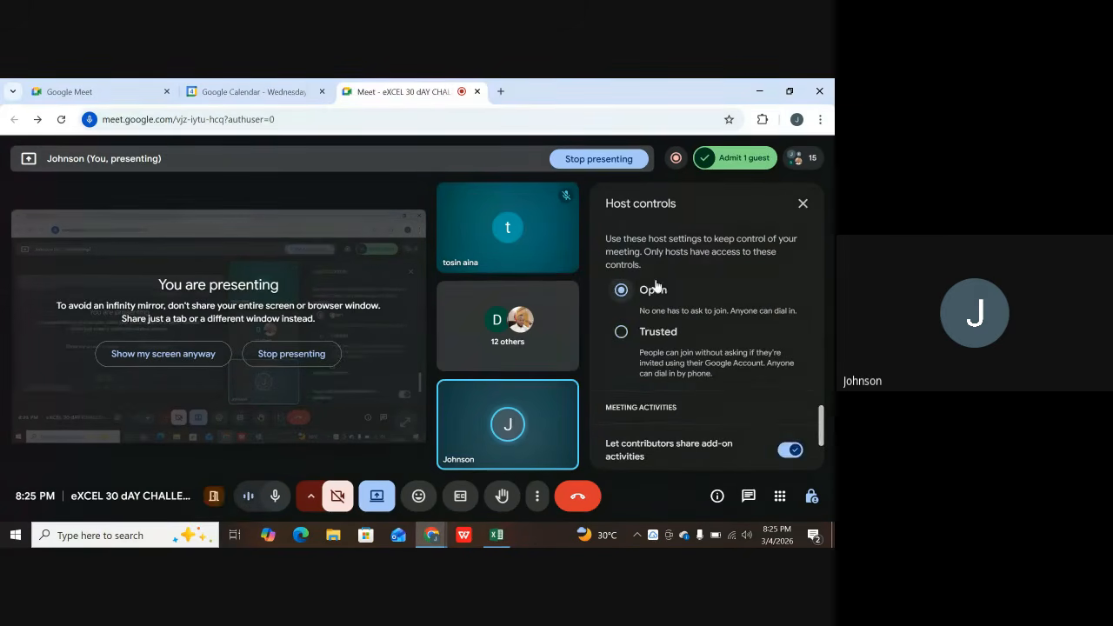
- Switch to the NORTH workbook in Excel and enter ASSET in B37 and = in C37 below the POSTING sheet's transactions
click(496, 535)
scroll(229, 385, down, 5)
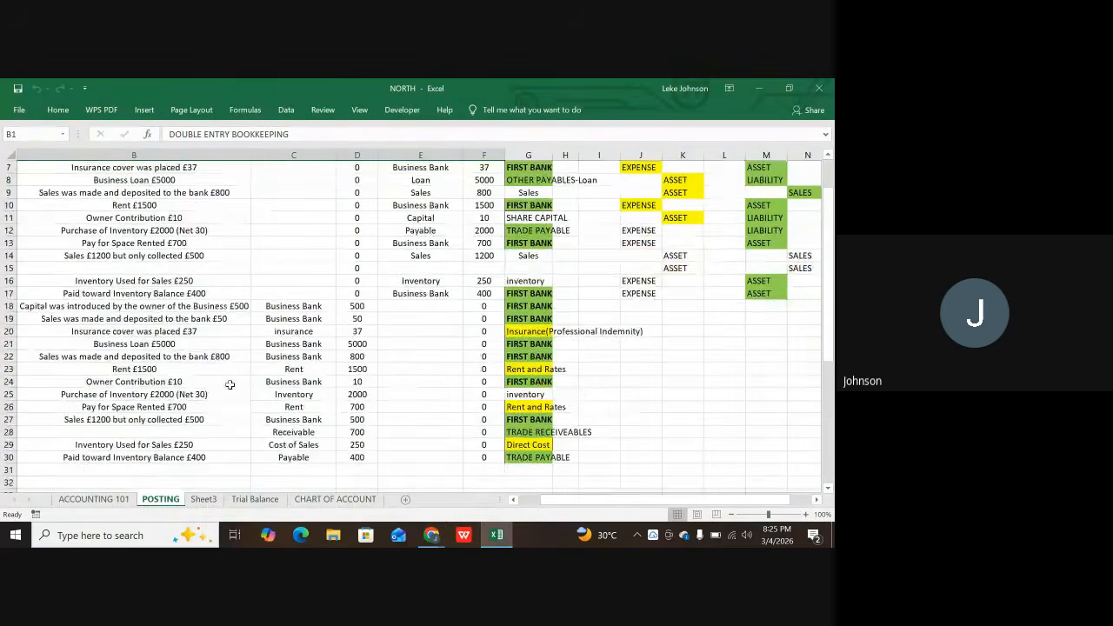
click(123, 427)
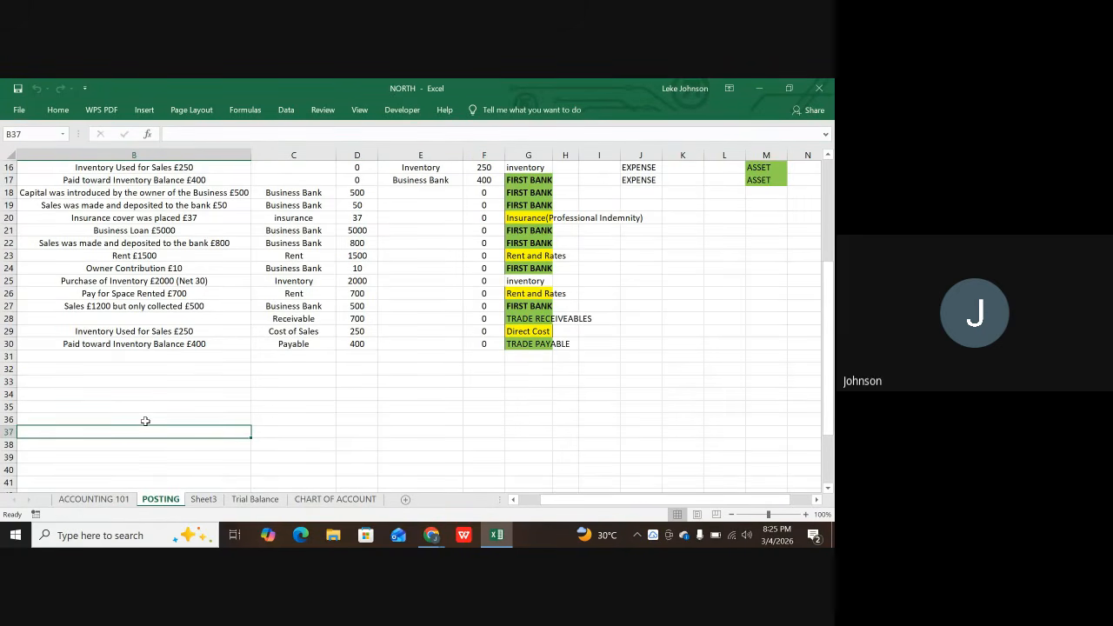
text(A)
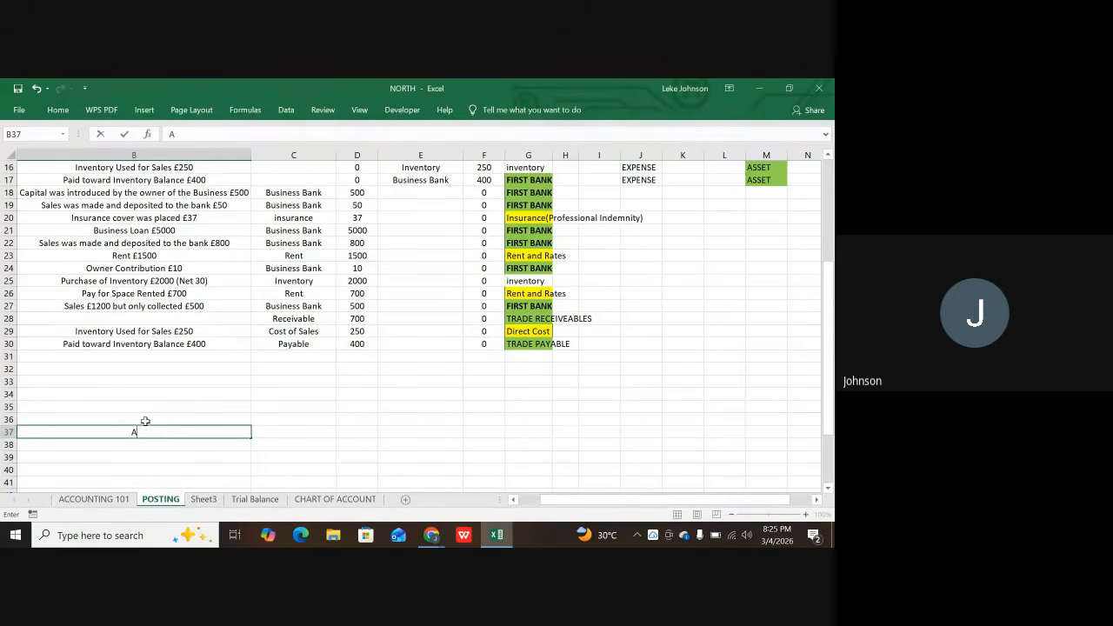
text(SSET)
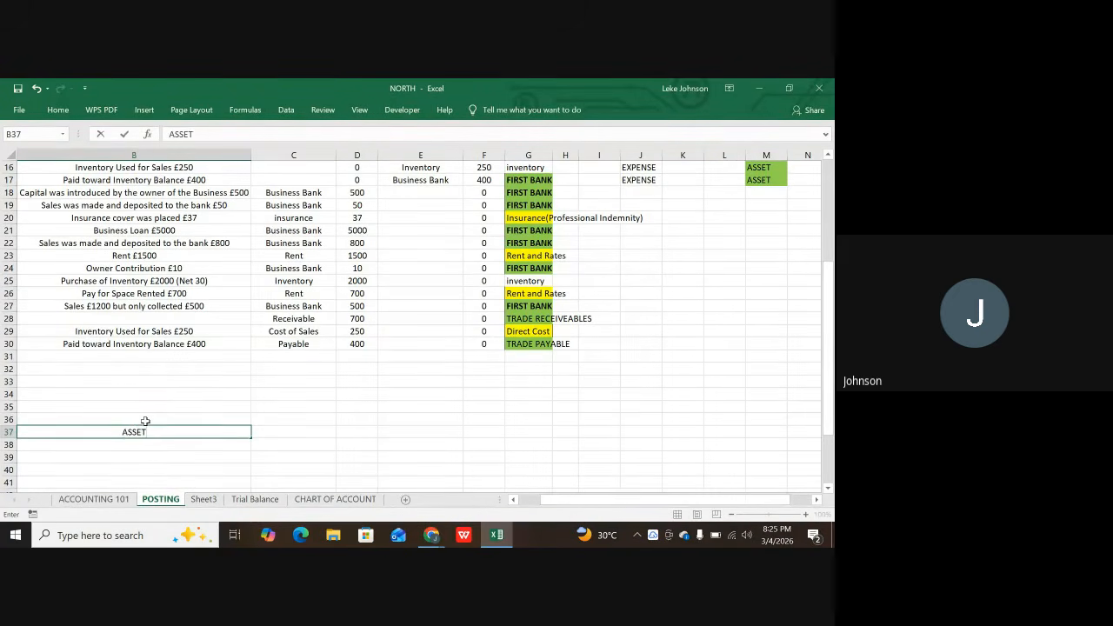
key(Tab)
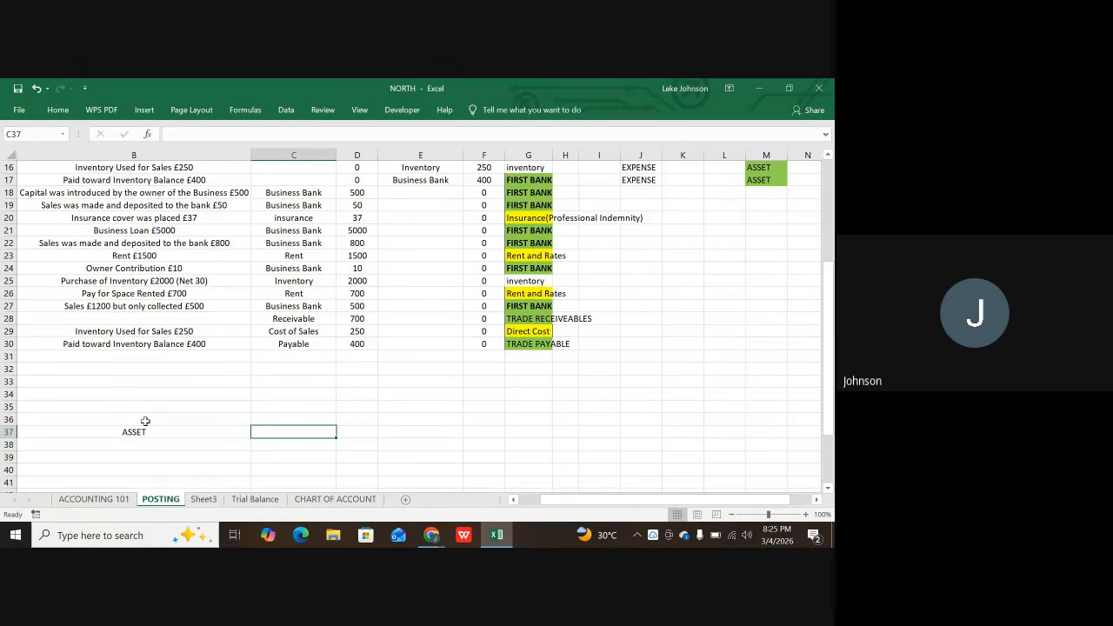
text(=)
key(Tab)
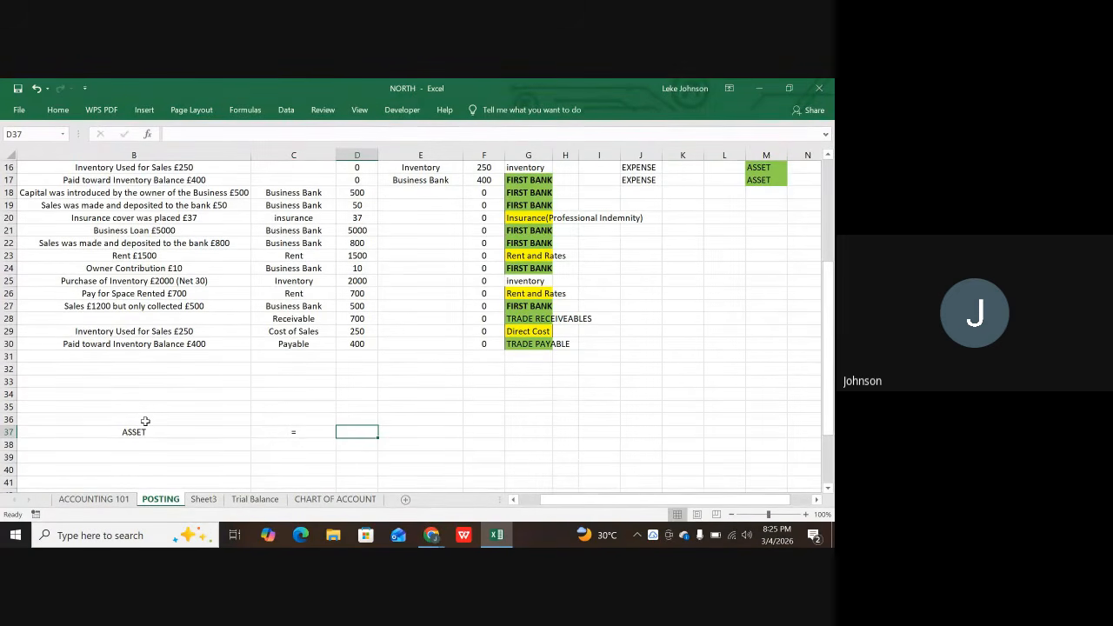
- Complete the accounting equation by entering LIABILITIES + EQUITY in cell D37
text(LIABI)
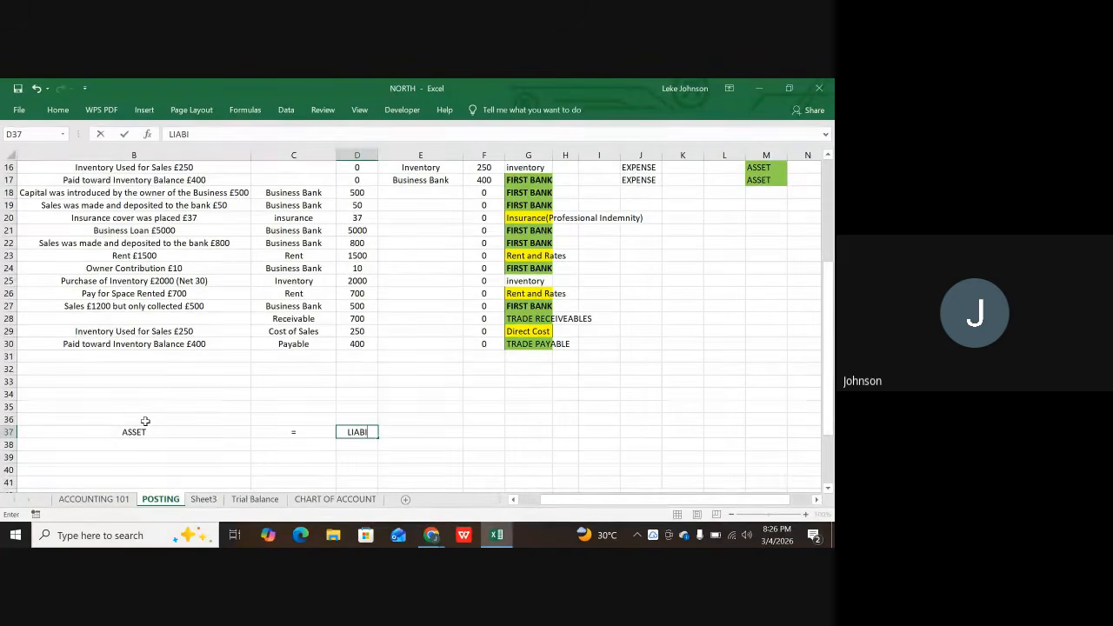
text(LITIE)
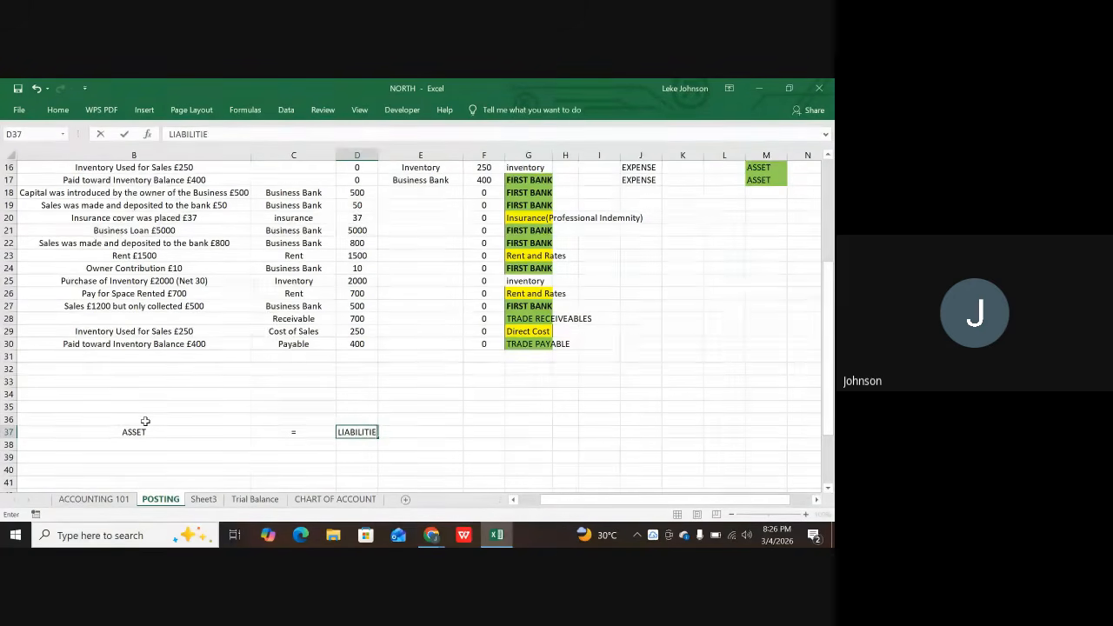
text(S)
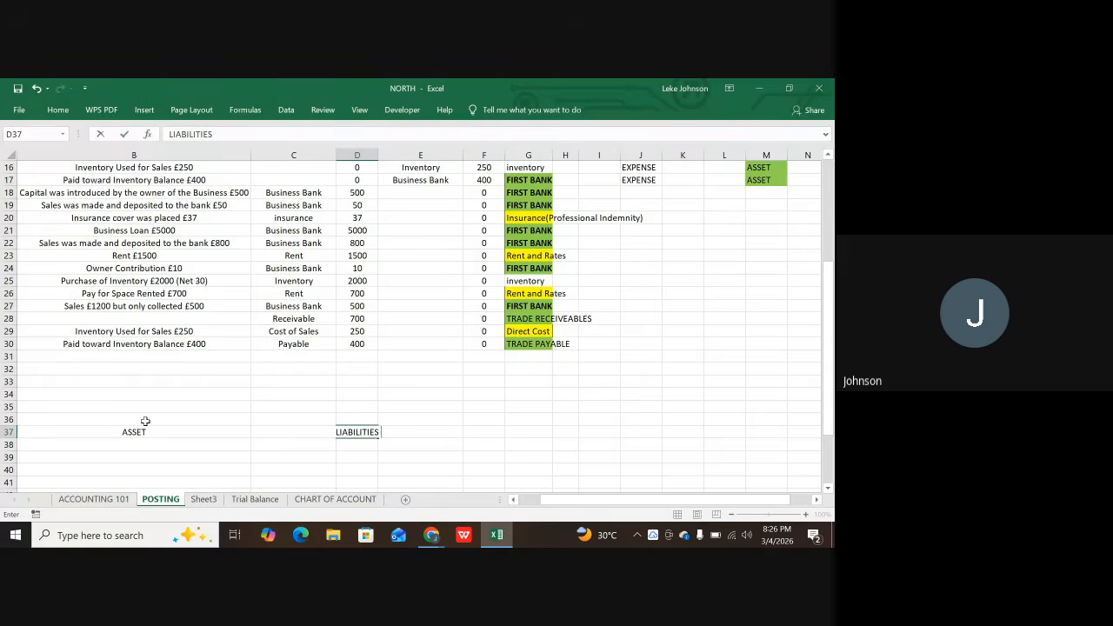
text( + EQUITY)
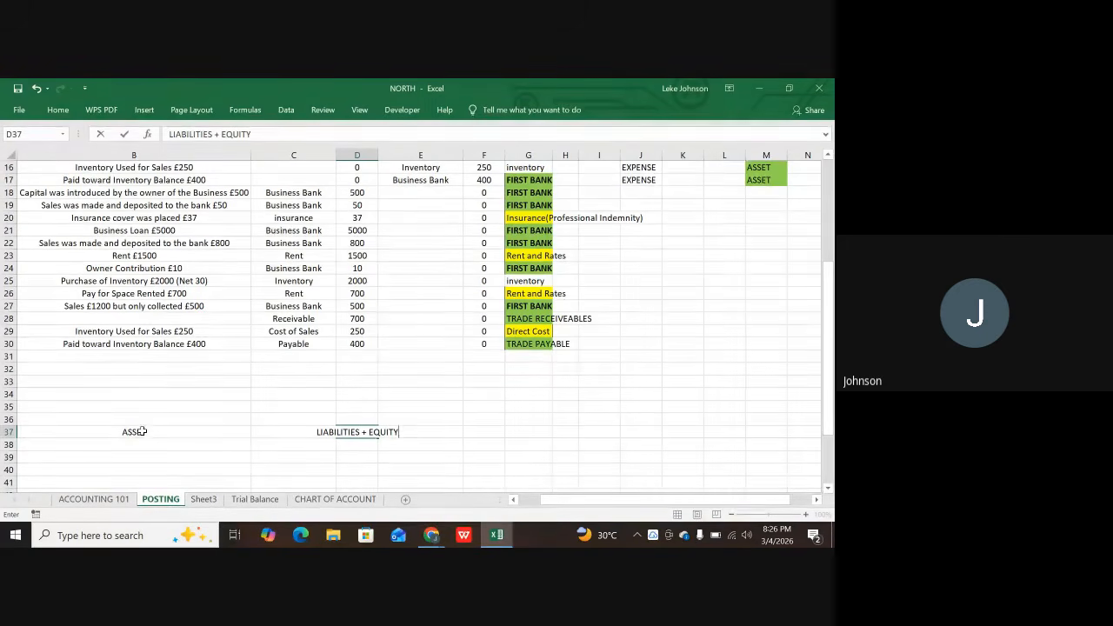
click(166, 434)
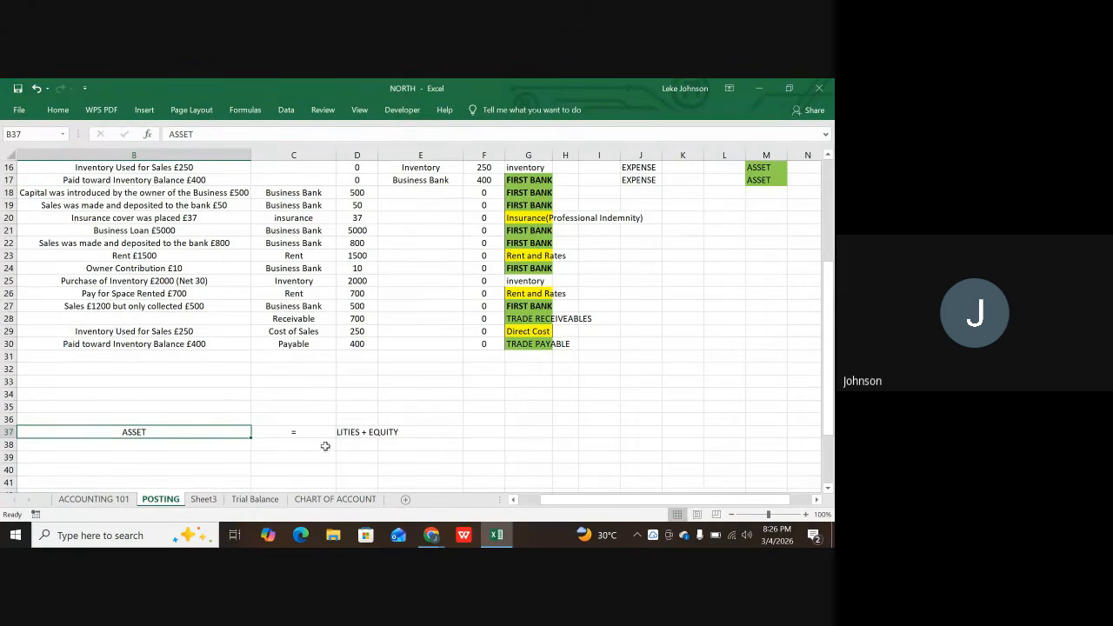
- Left-align the LIABILITIES + EQUITY text in D37 and return to the start of the DOUBLE ENTRY BOOKKEEPING table
click(347, 432)
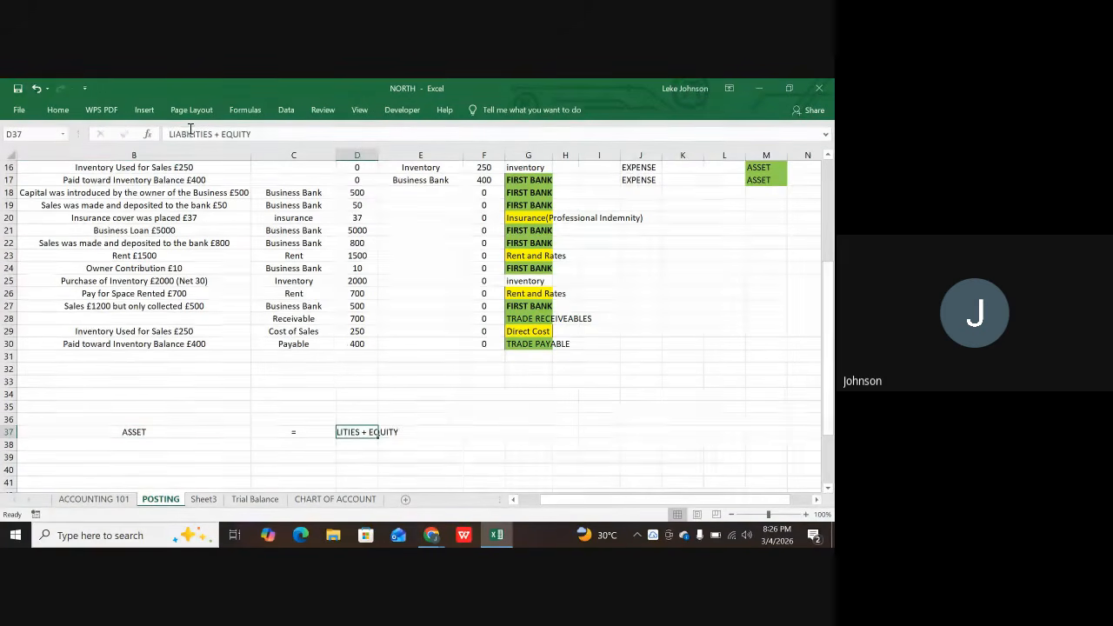
click(57, 110)
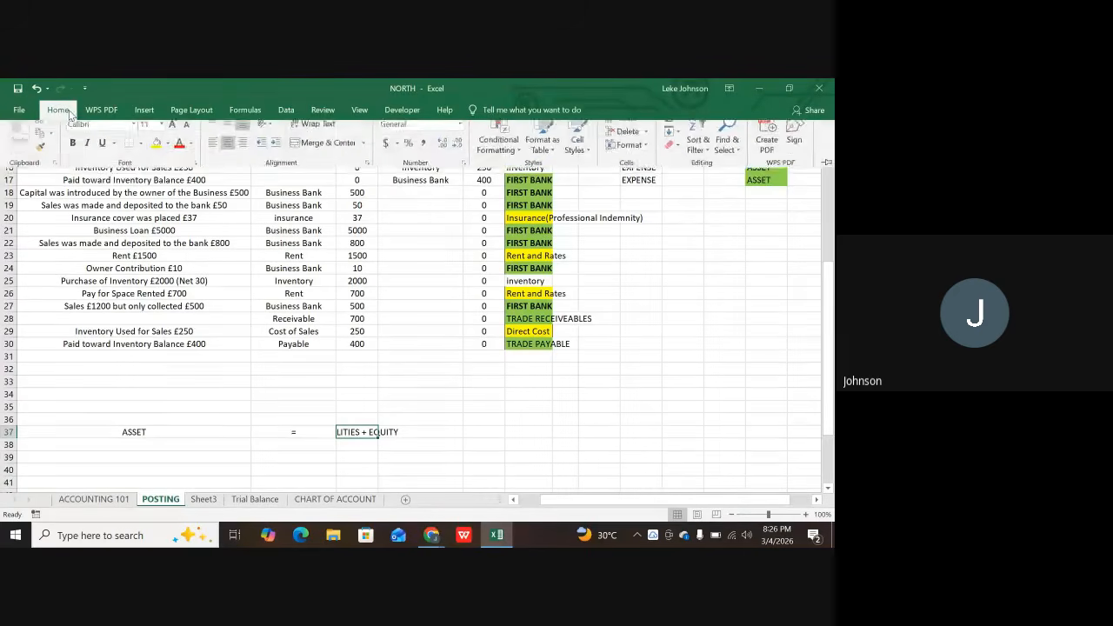
click(215, 154)
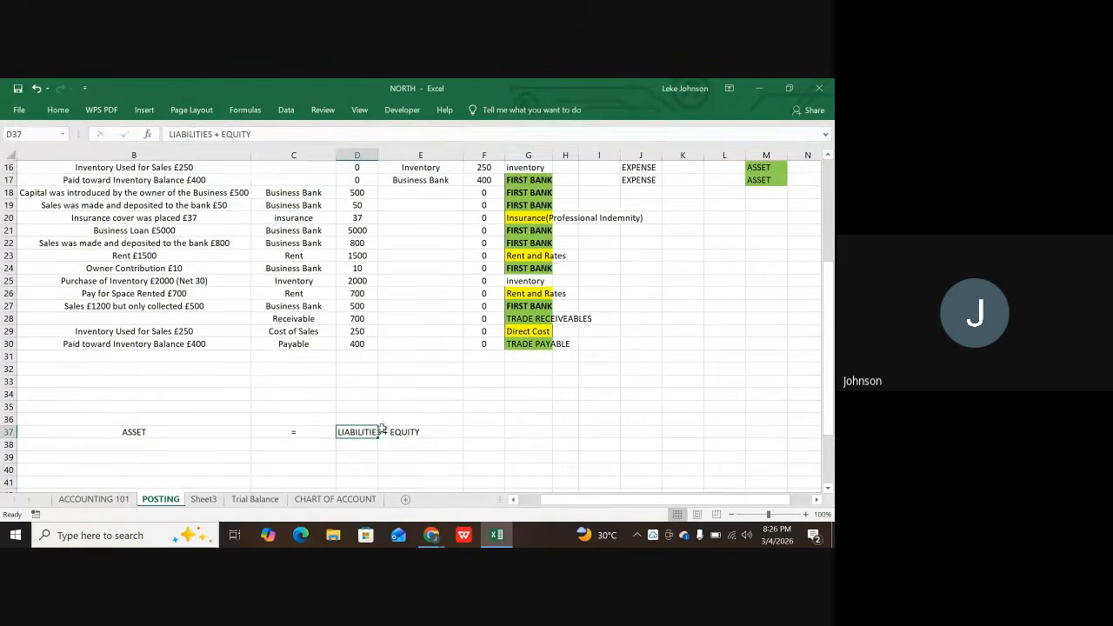
click(347, 445)
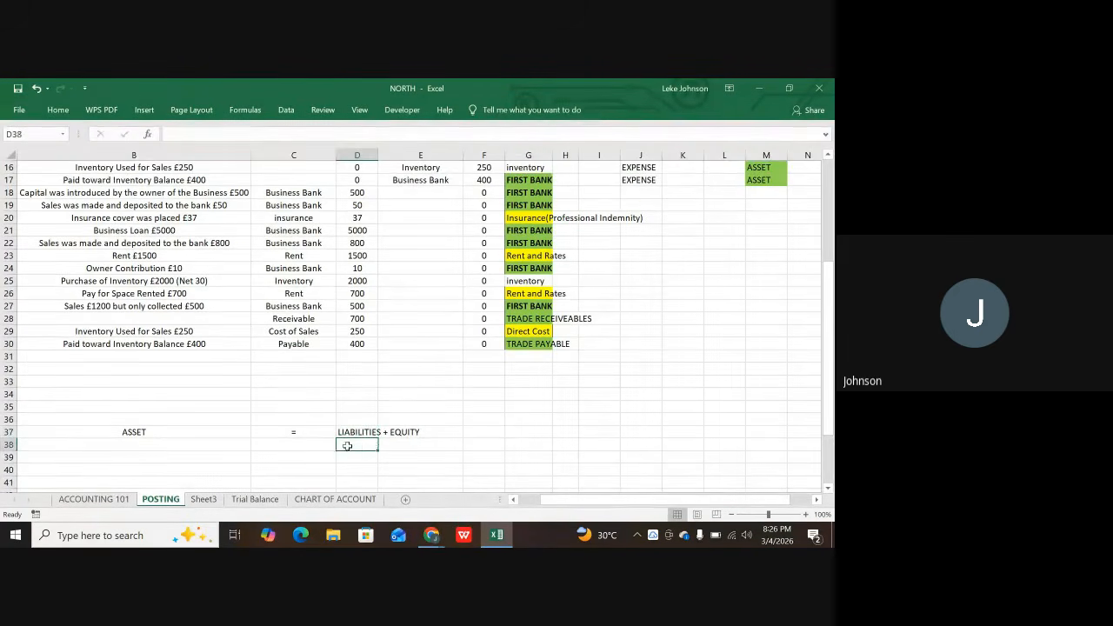
click(402, 431)
scroll(319, 428, up, 5)
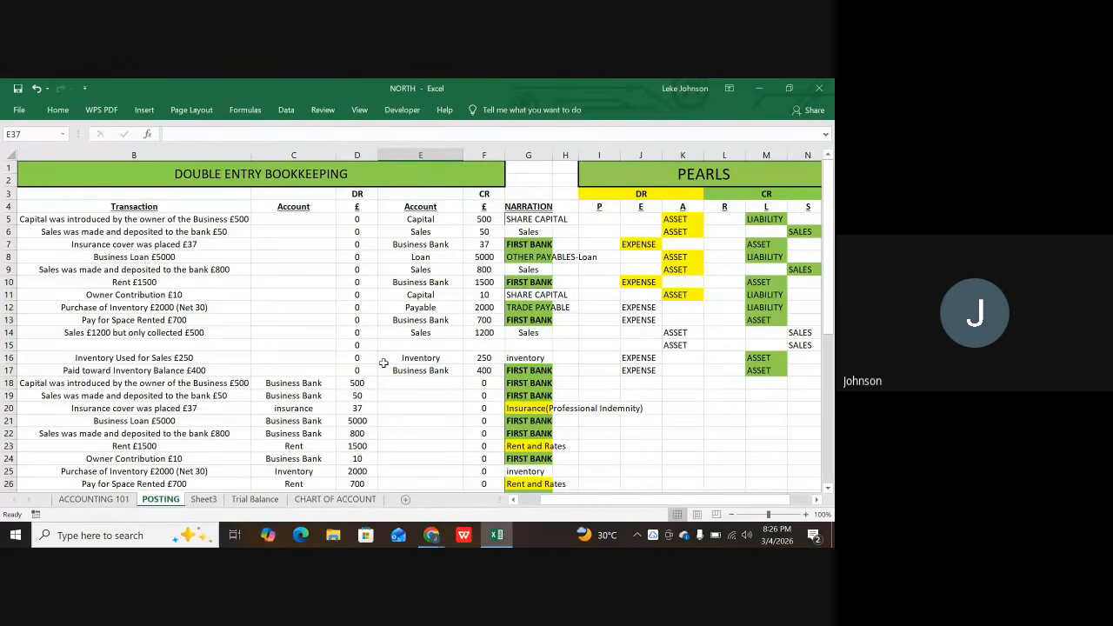
- Switch to the Google Meet call and review the meeting access and contributor permission settings in the host controls
mouse_move(431, 535)
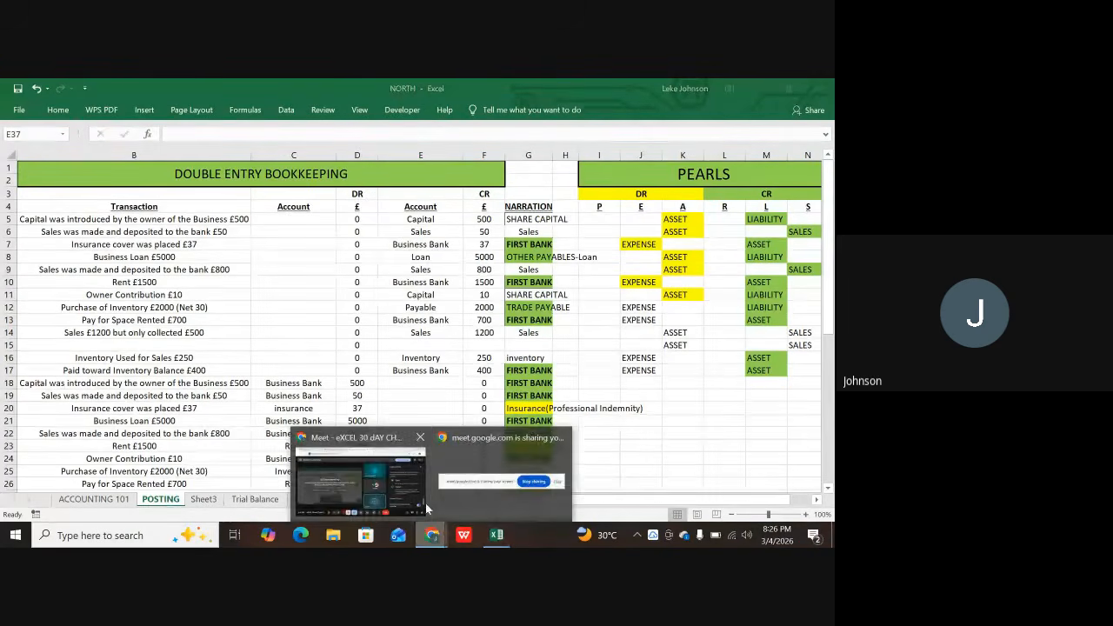
click(370, 480)
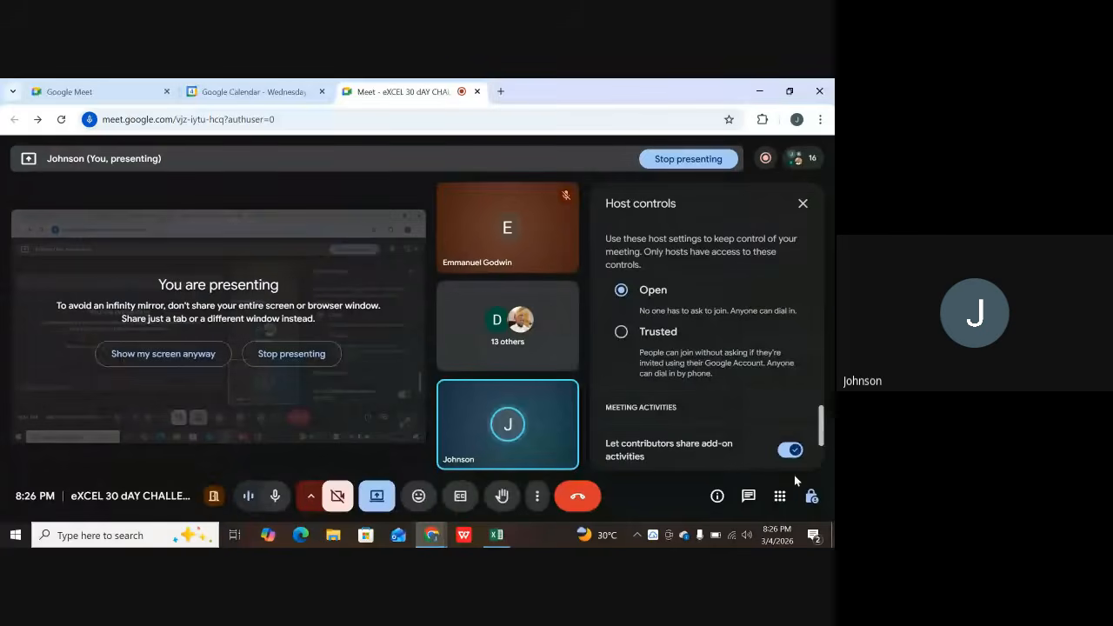
click(811, 497)
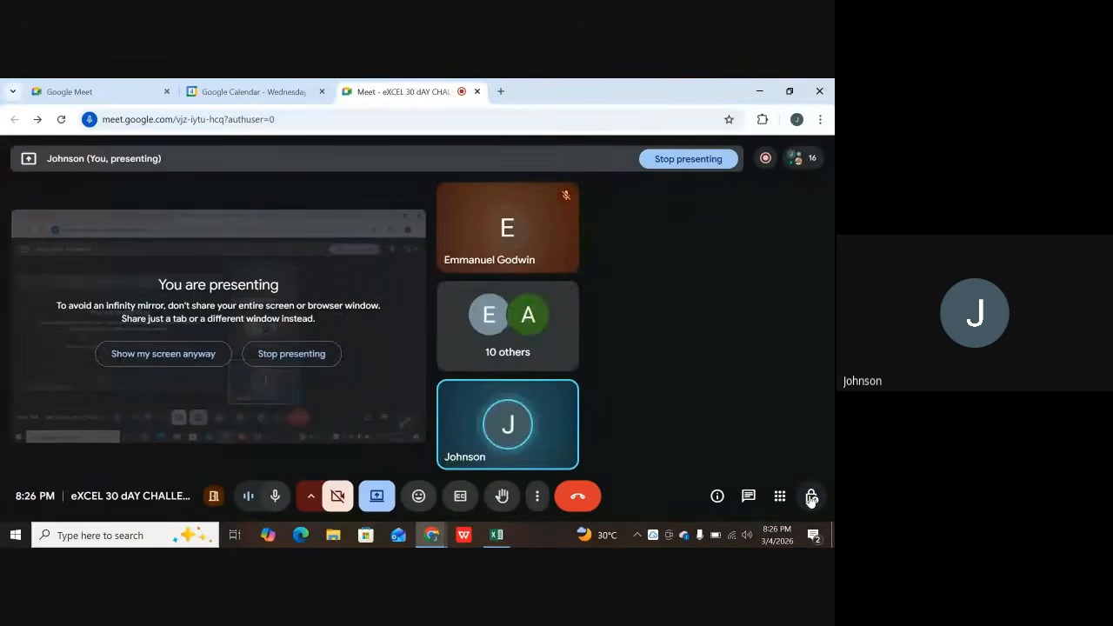
click(811, 497)
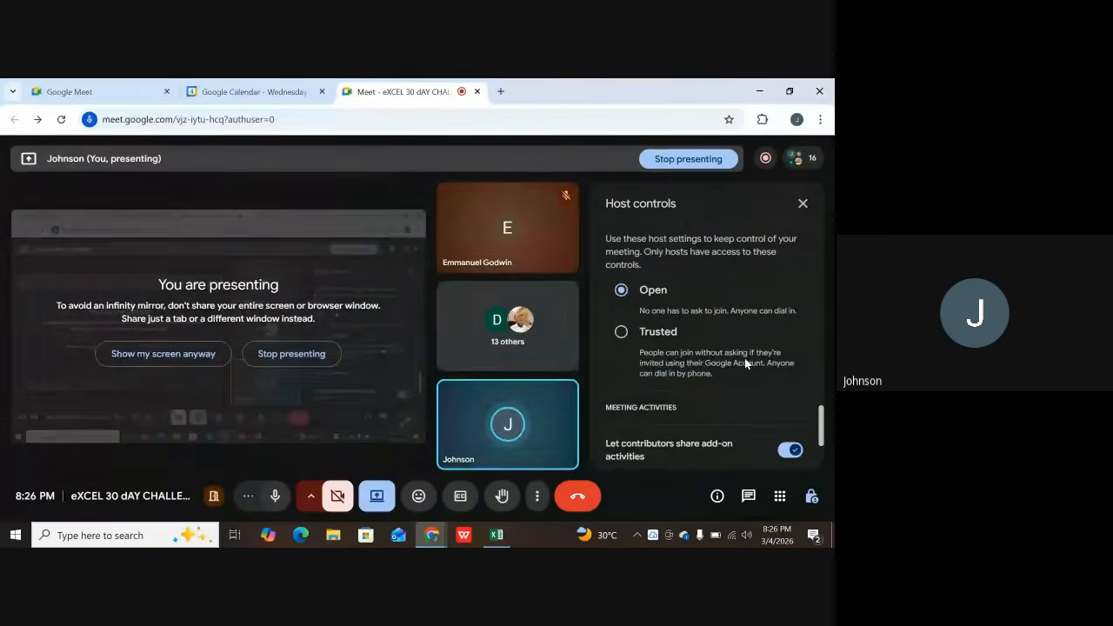
scroll(744, 363, down, 3)
scroll(736, 359, up, 5)
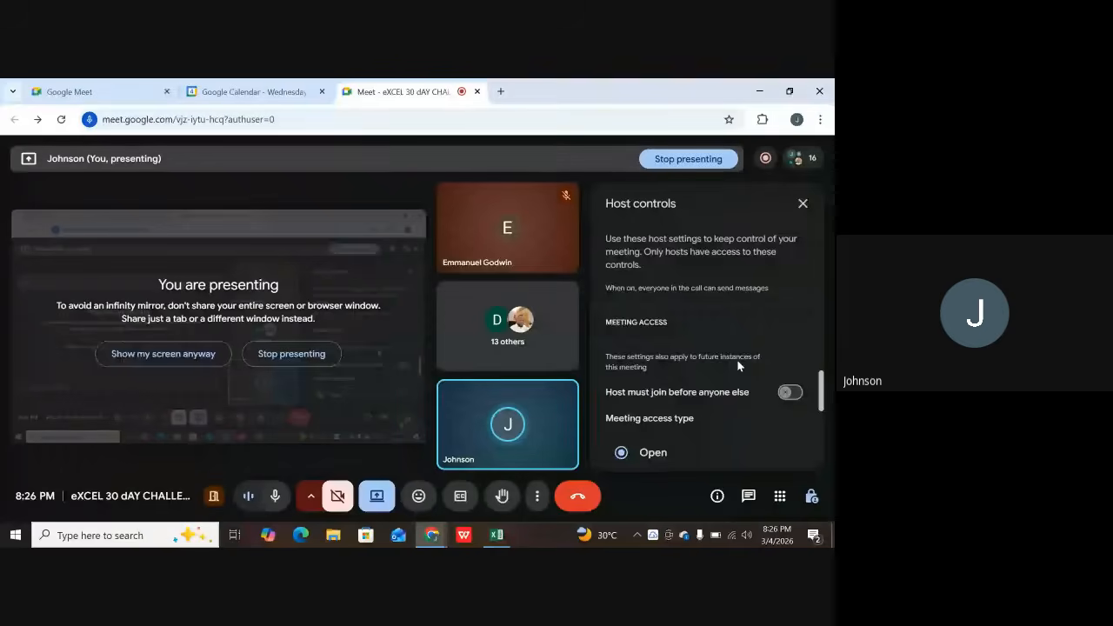
scroll(737, 359, up, 4)
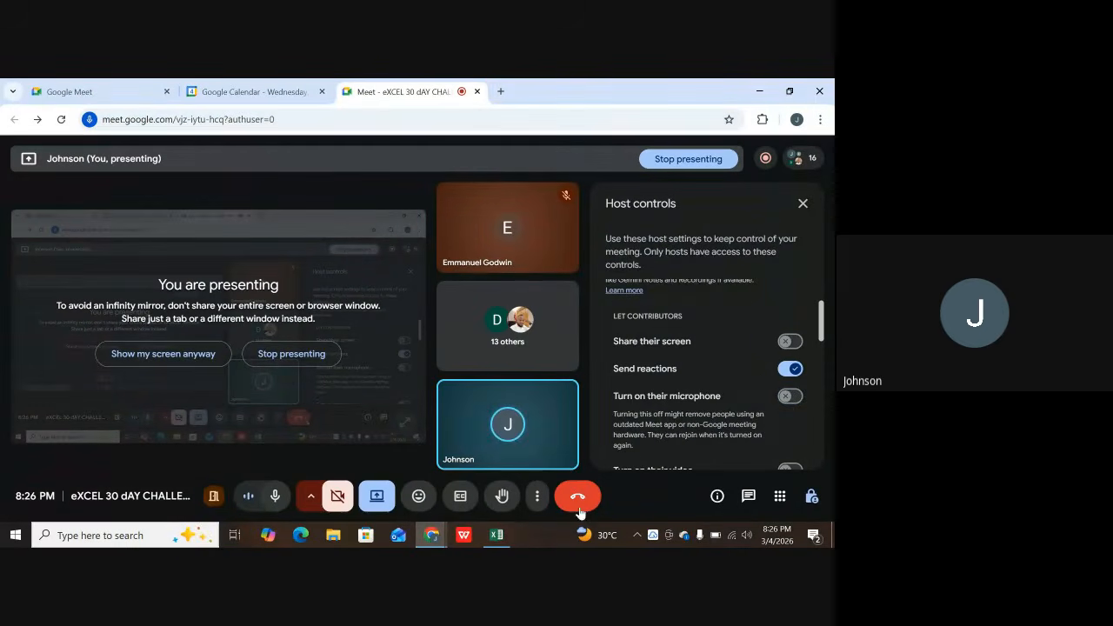
- Switch back to the NORTH workbook and examine the S/N, Transaction, Account, DR and CR headings of the DOUBLE ENTRY BOOKKEEPING table
click(497, 534)
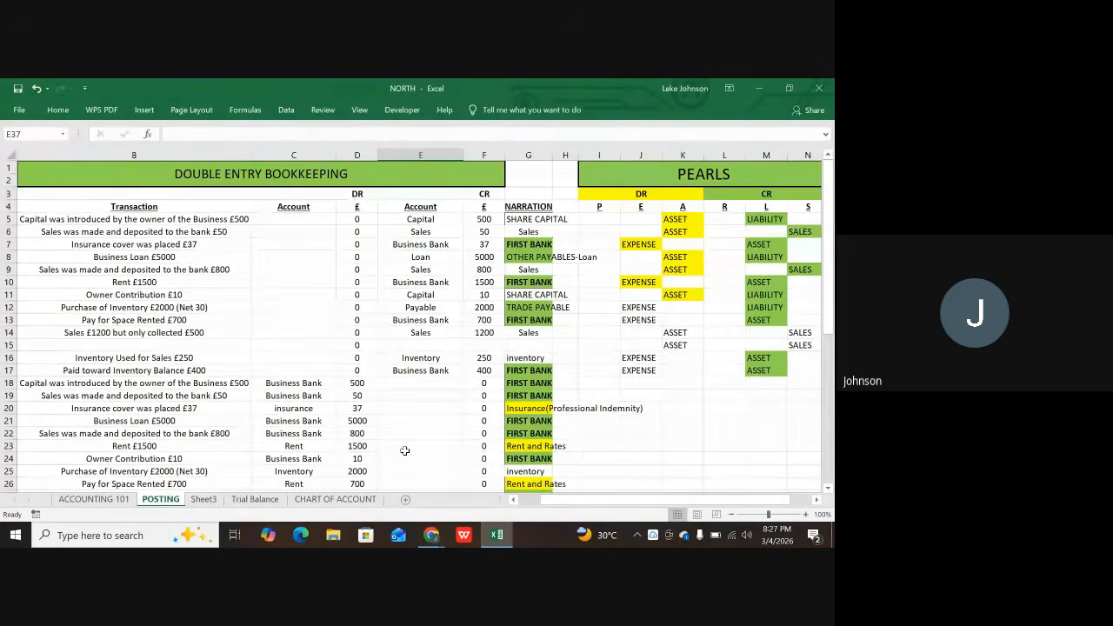
click(513, 500)
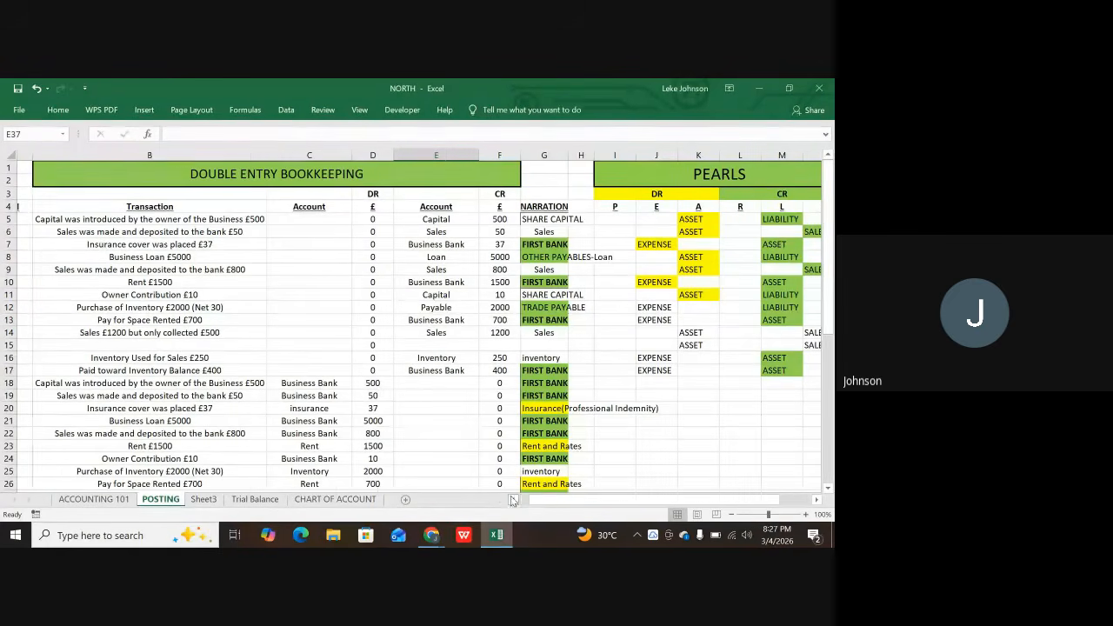
click(38, 206)
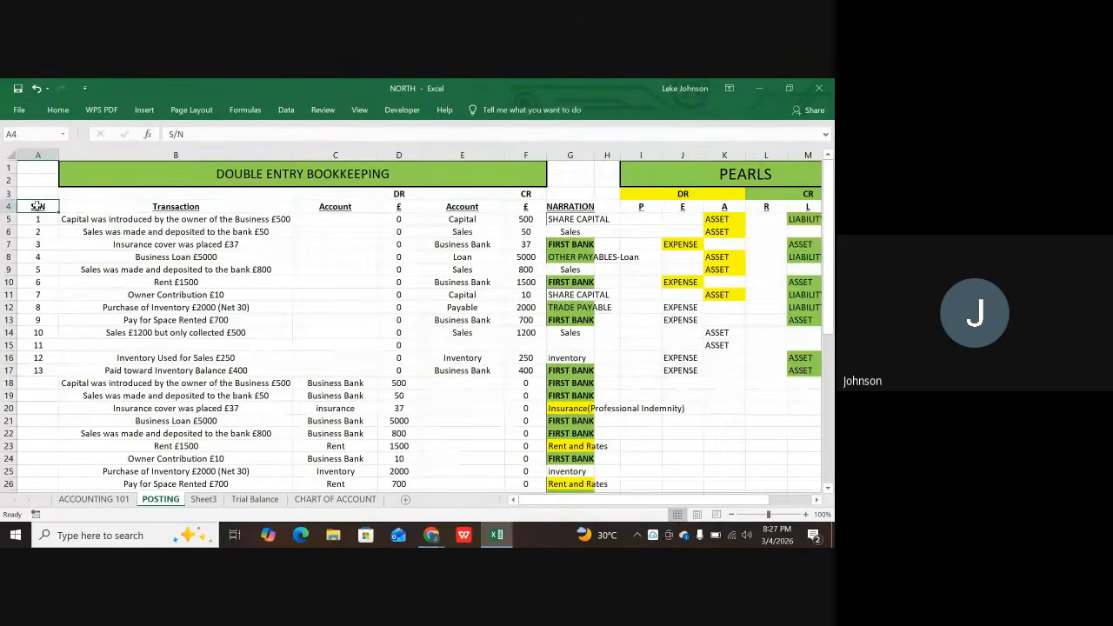
click(38, 220)
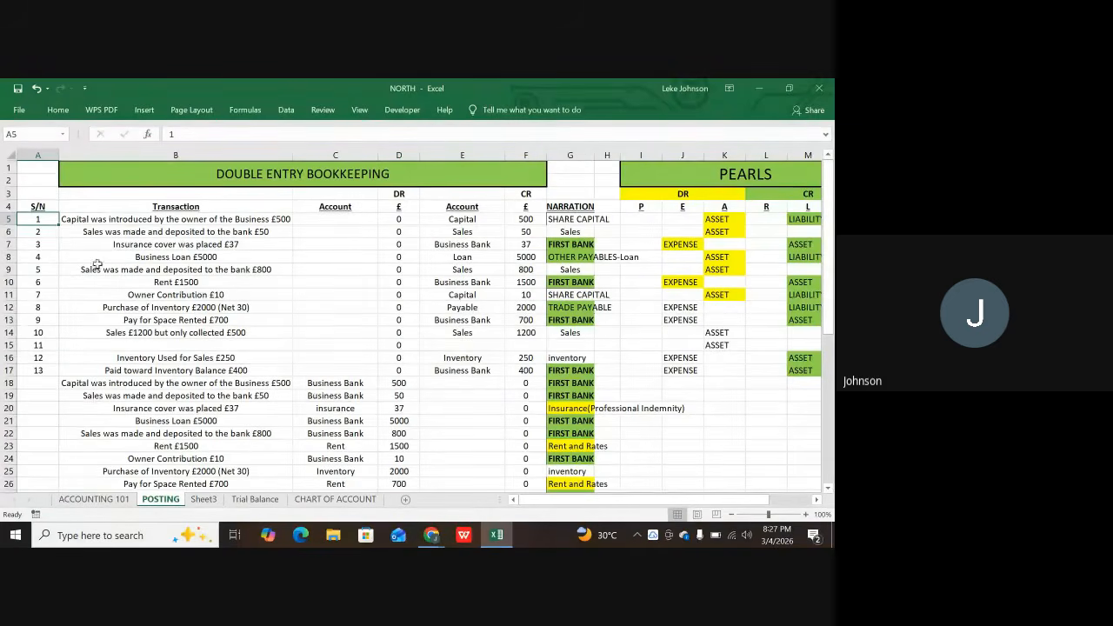
click(168, 207)
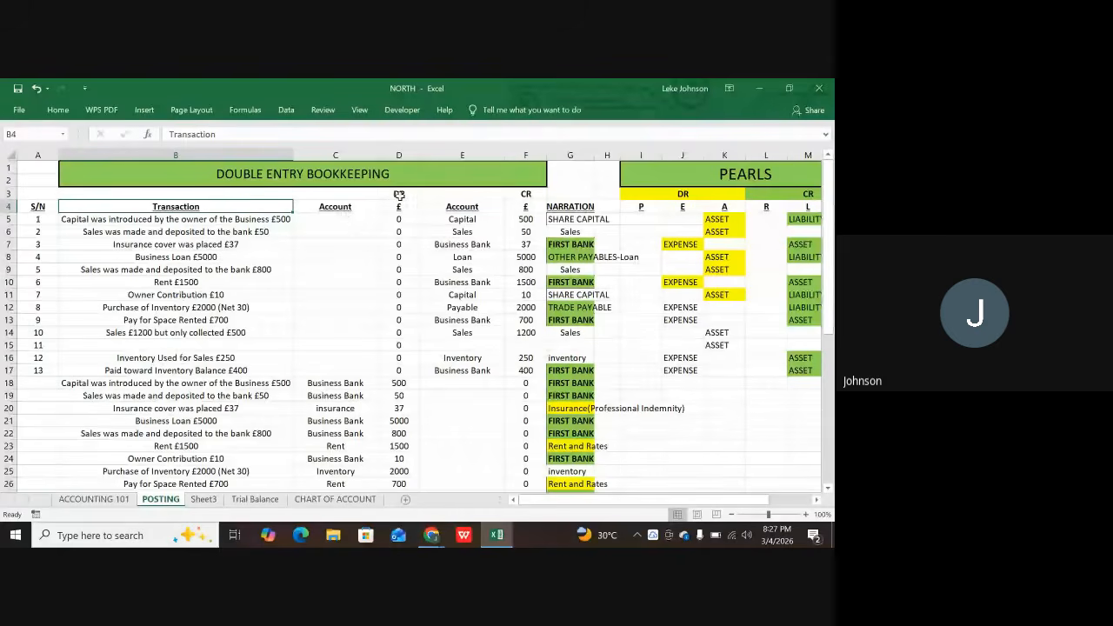
click(335, 207)
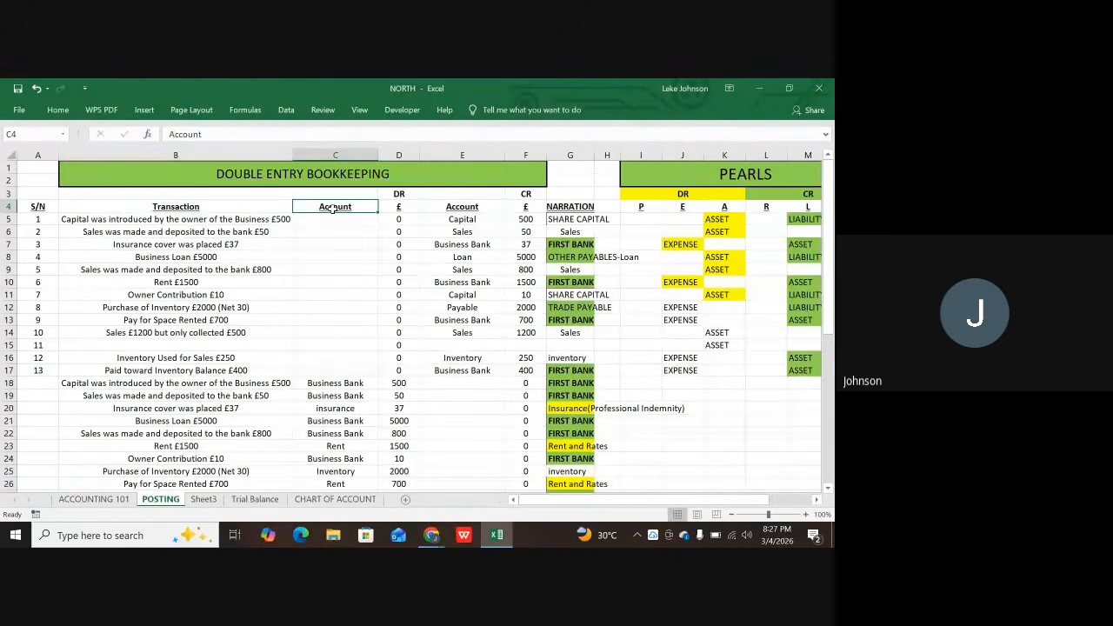
click(449, 207)
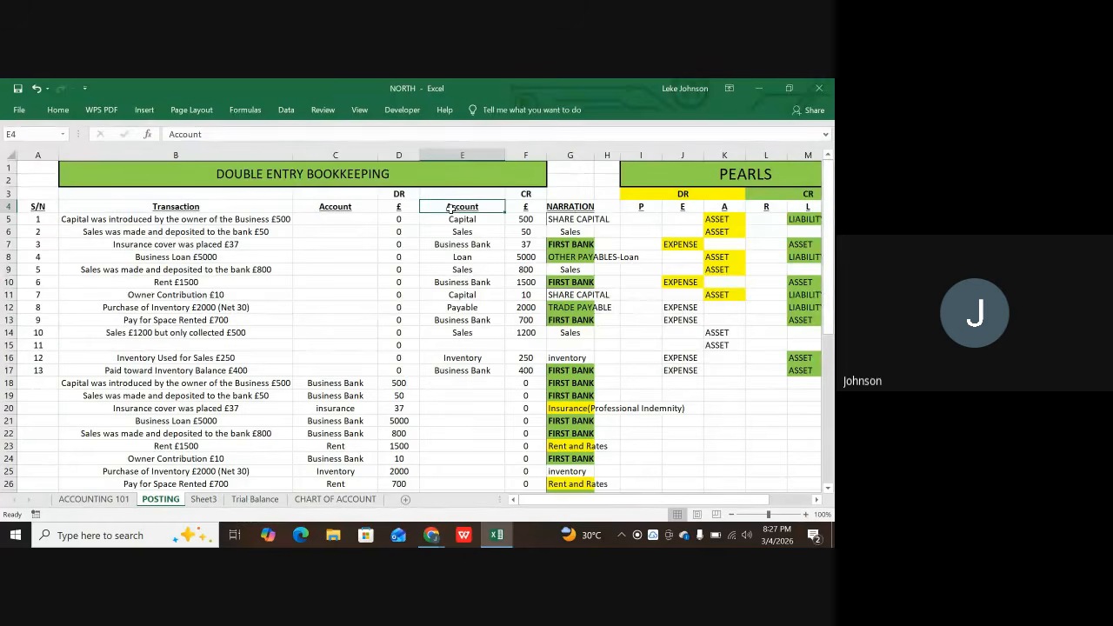
click(398, 184)
click(399, 192)
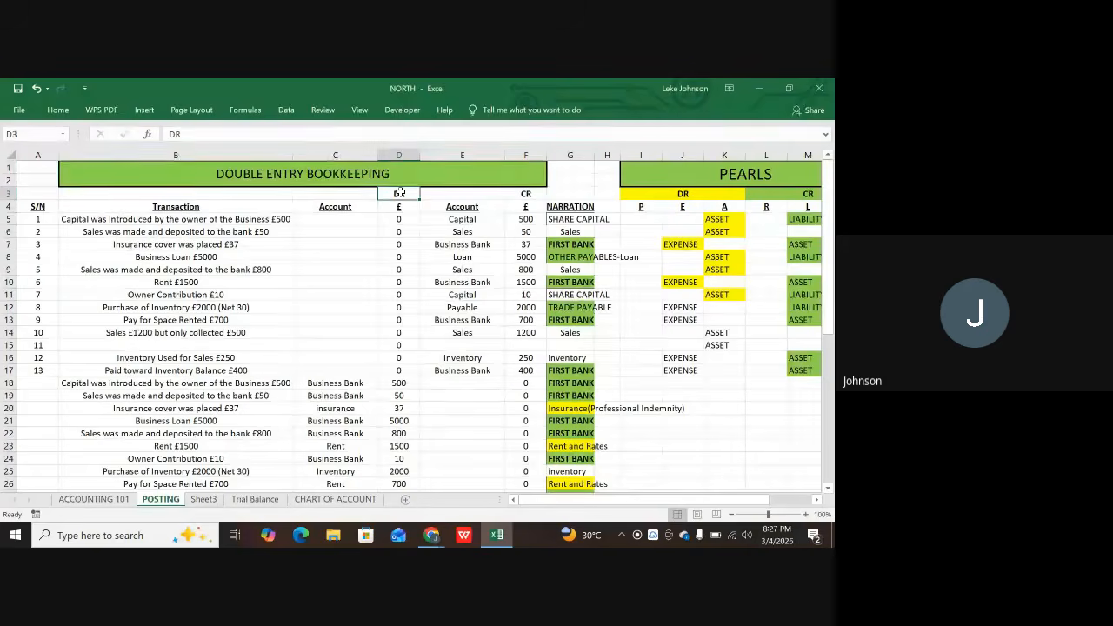
click(533, 195)
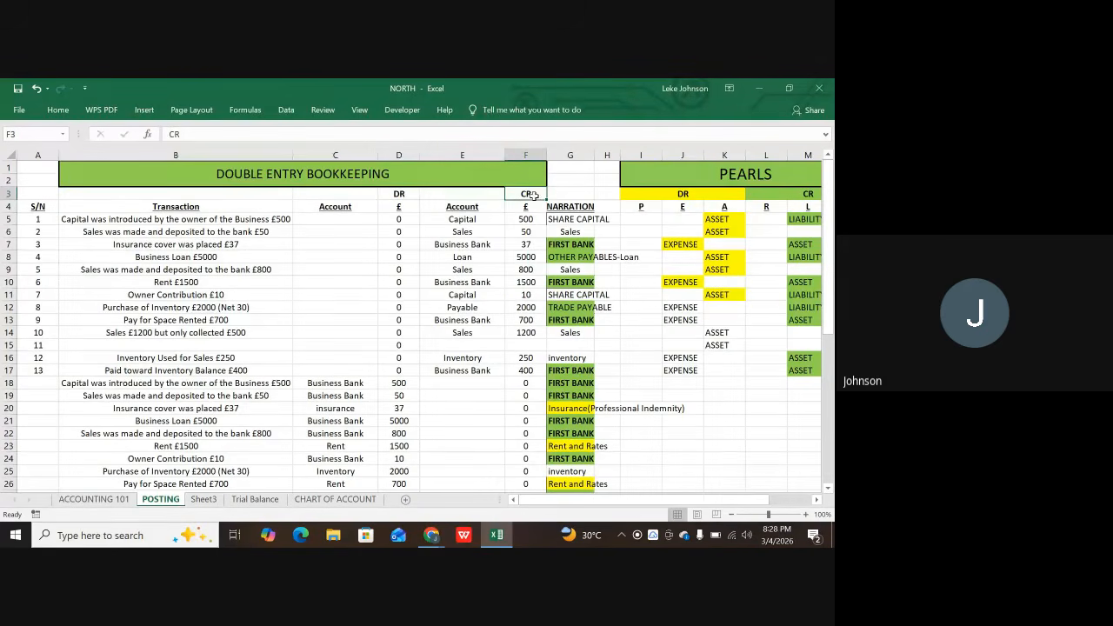
click(335, 207)
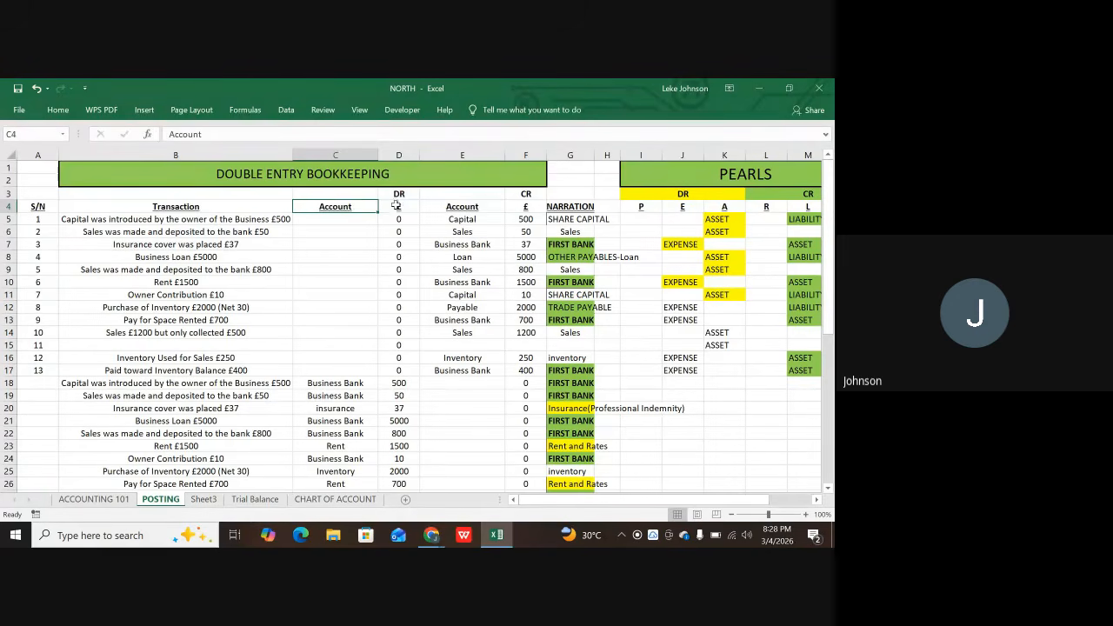
- Examine the credit-side Account heading of the DOUBLE ENTRY BOOKKEEPING table and the P, E and A headings under DR in the PEARLS table
click(470, 206)
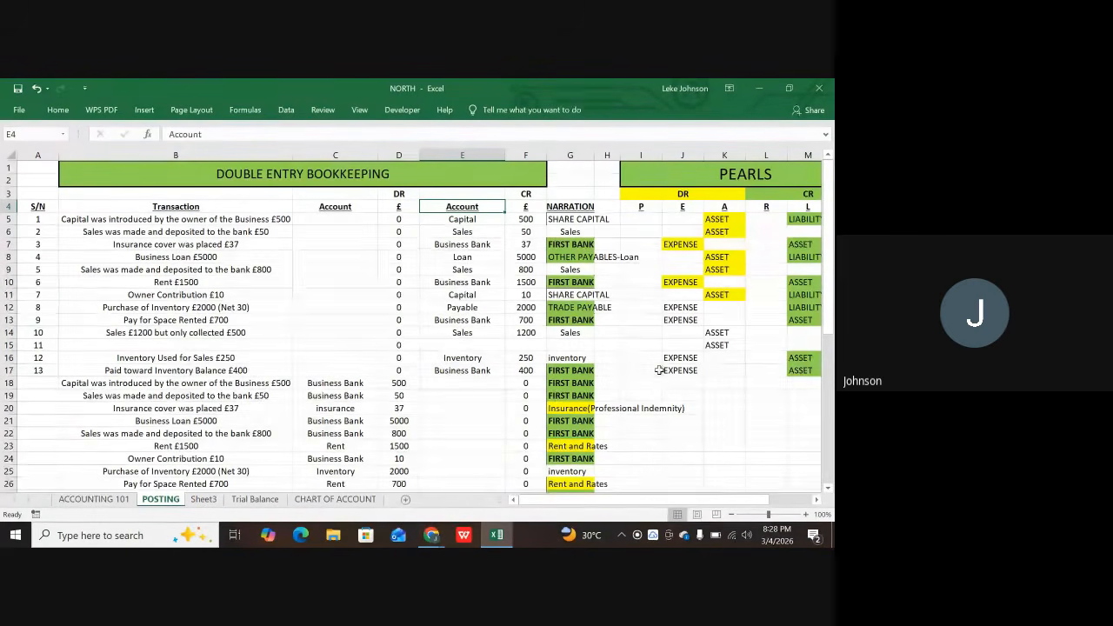
drag(649, 502, 693, 501)
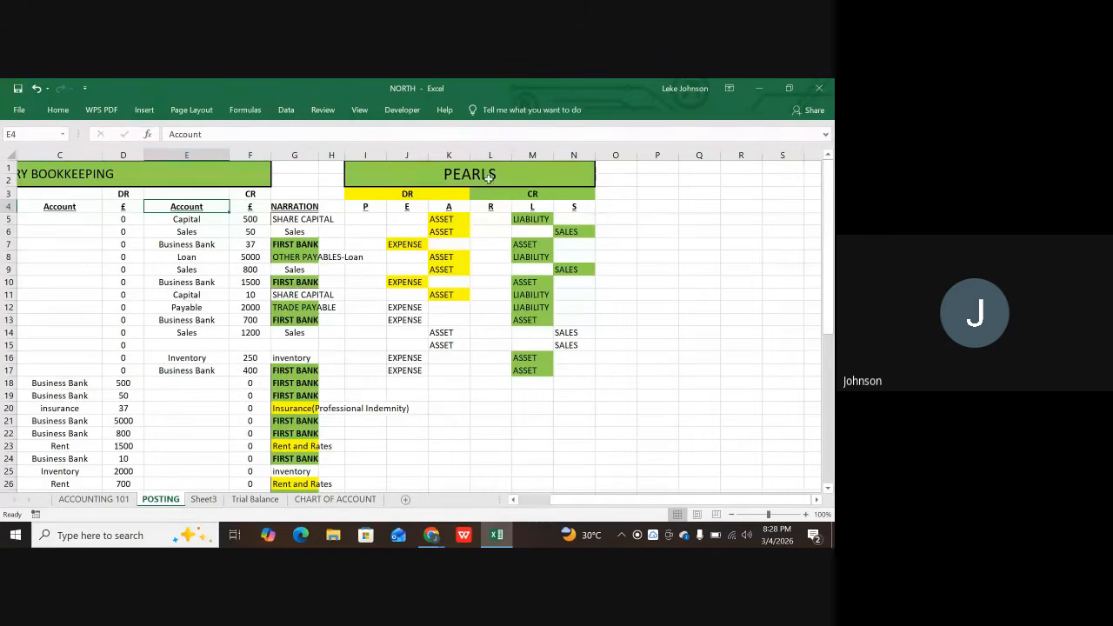
click(449, 176)
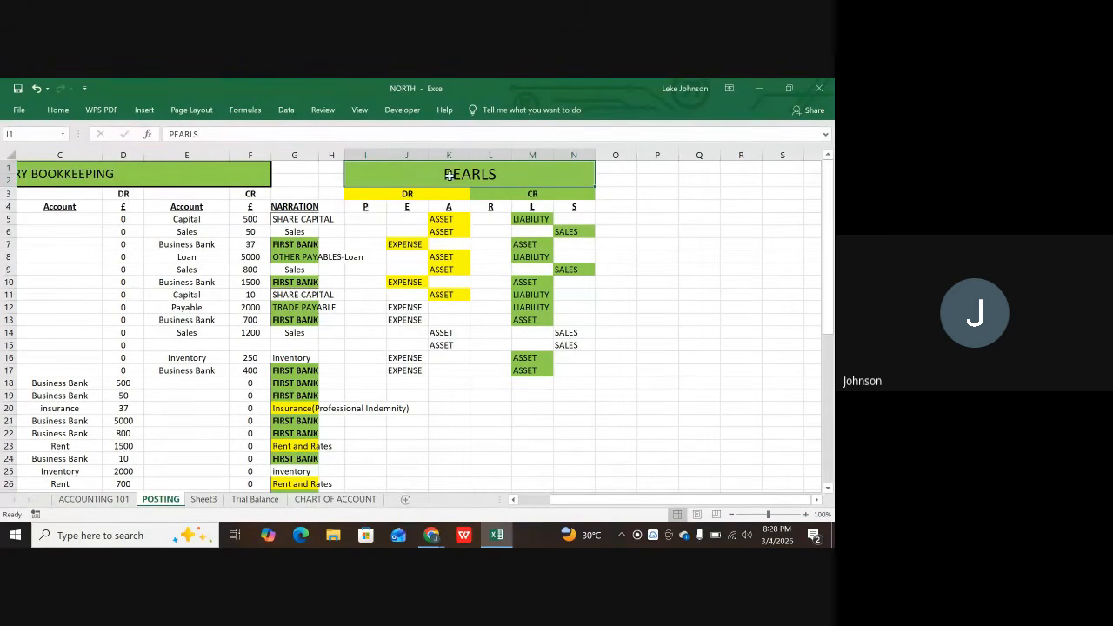
click(368, 209)
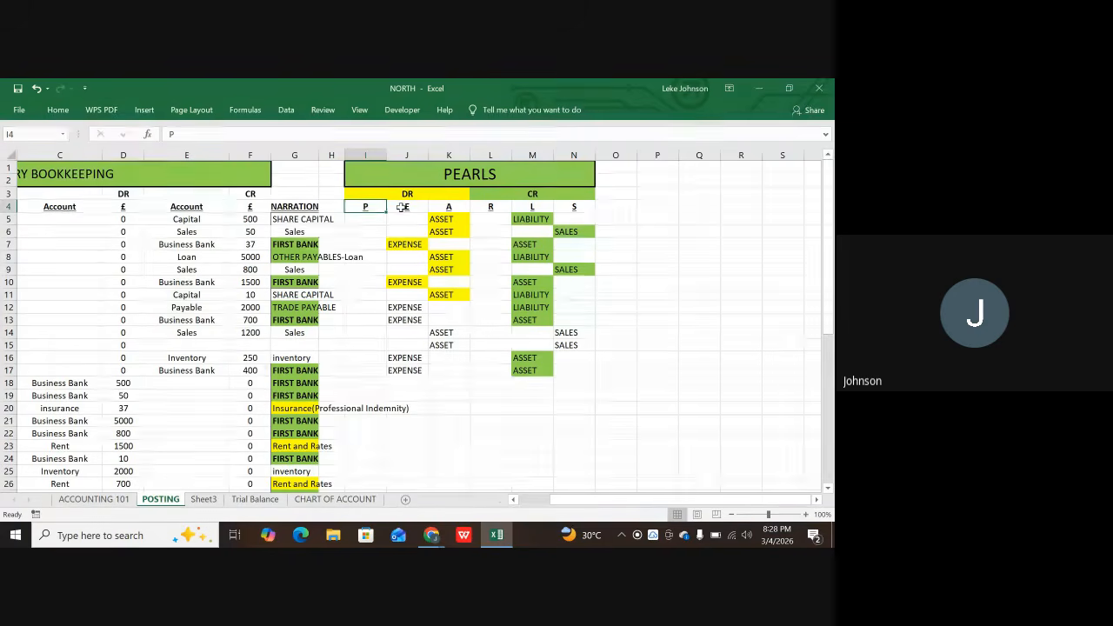
click(405, 209)
click(459, 209)
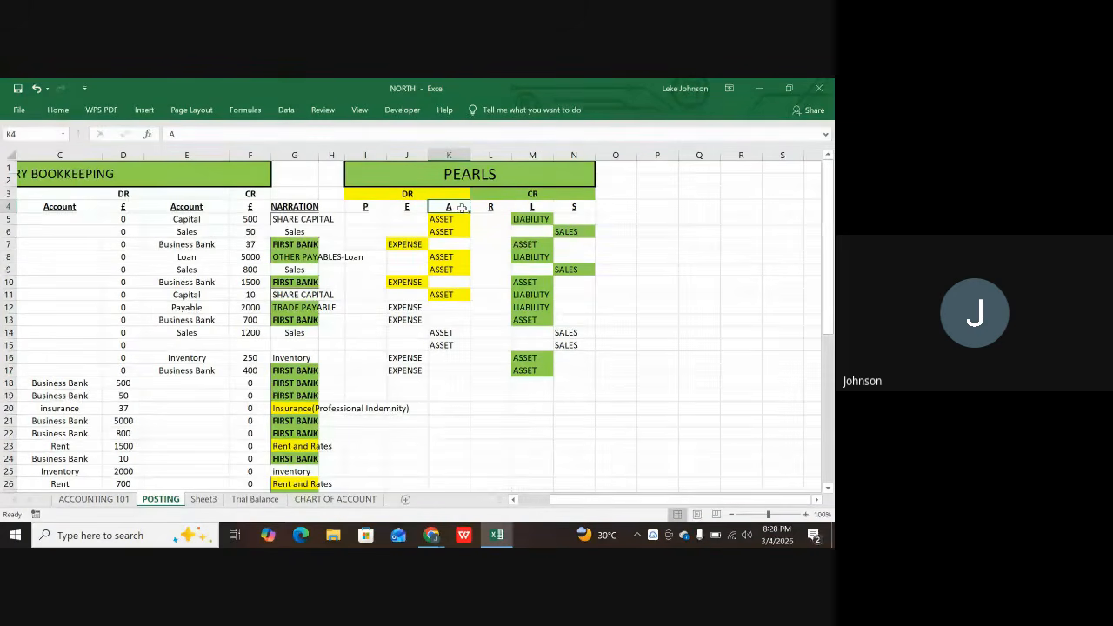
drag(434, 209, 368, 209)
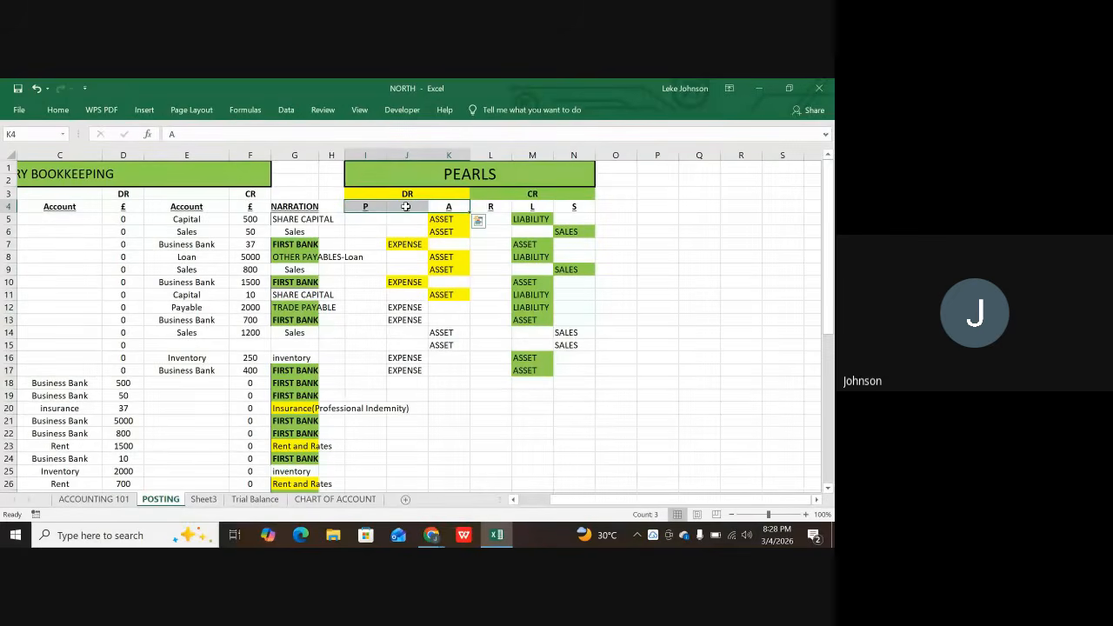
click(405, 206)
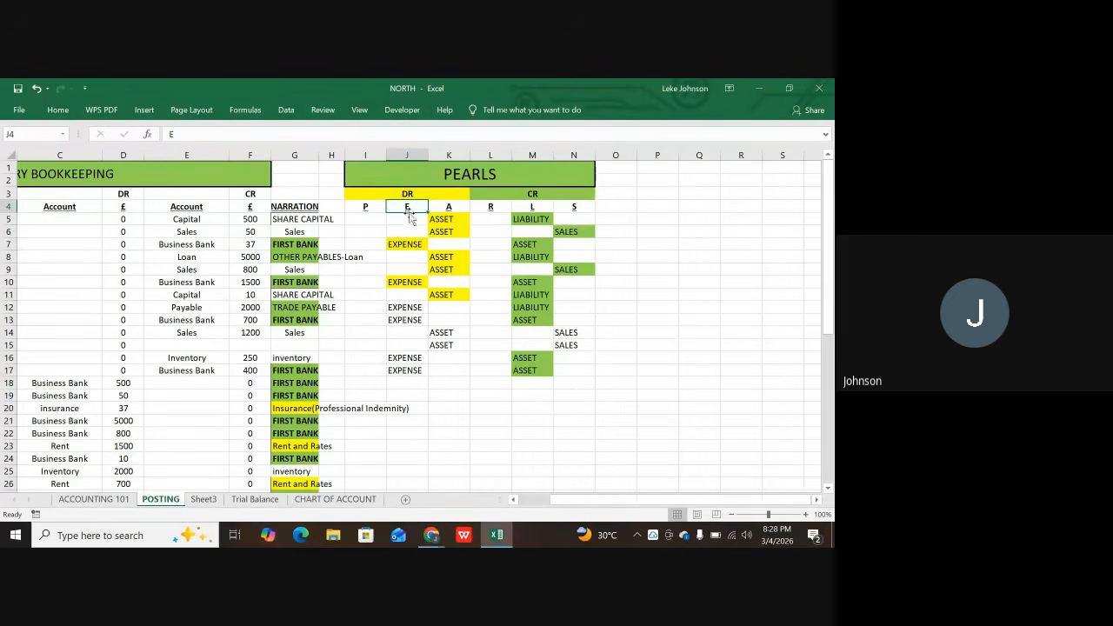
click(443, 207)
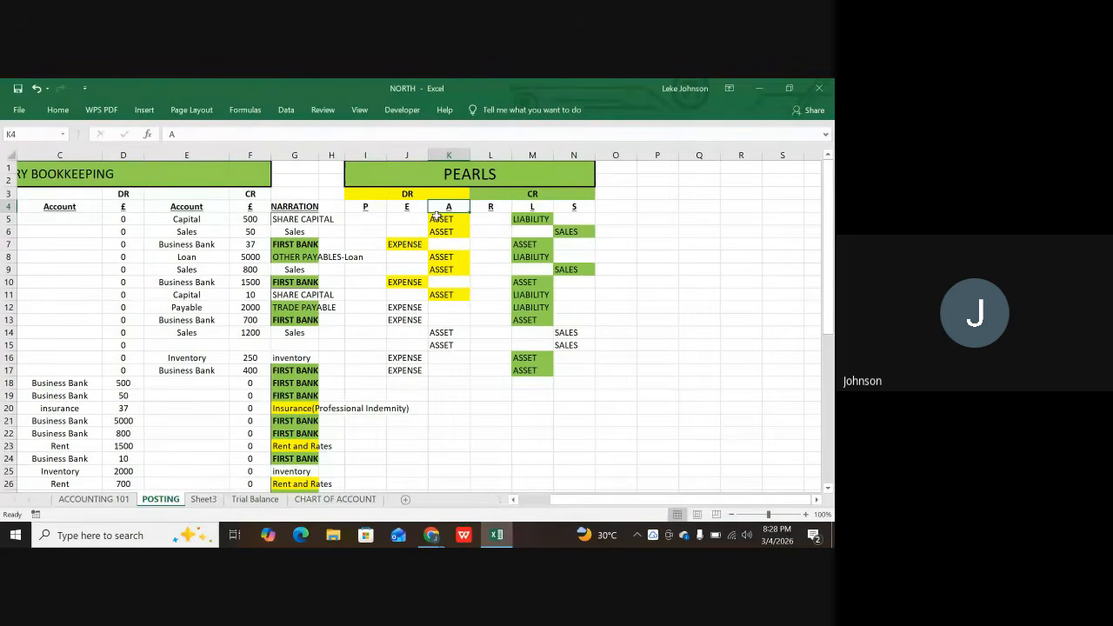
- Examine the R, L and S headings under CR in the PEARLS table and return to the DOUBLE ENTRY BOOKKEEPING table
click(533, 207)
click(575, 208)
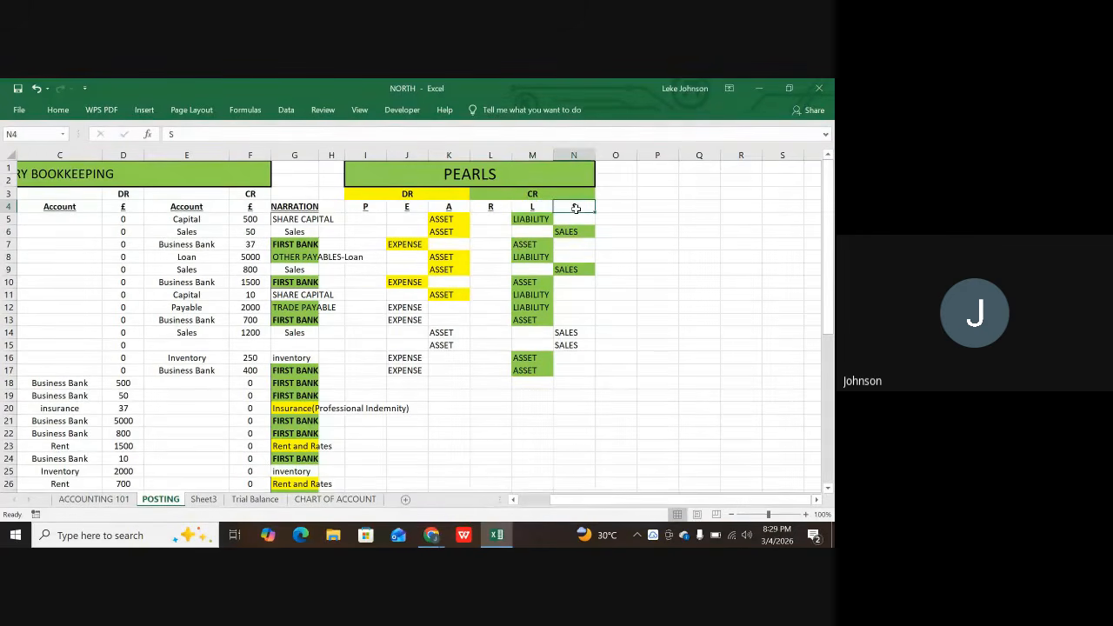
drag(489, 209, 576, 206)
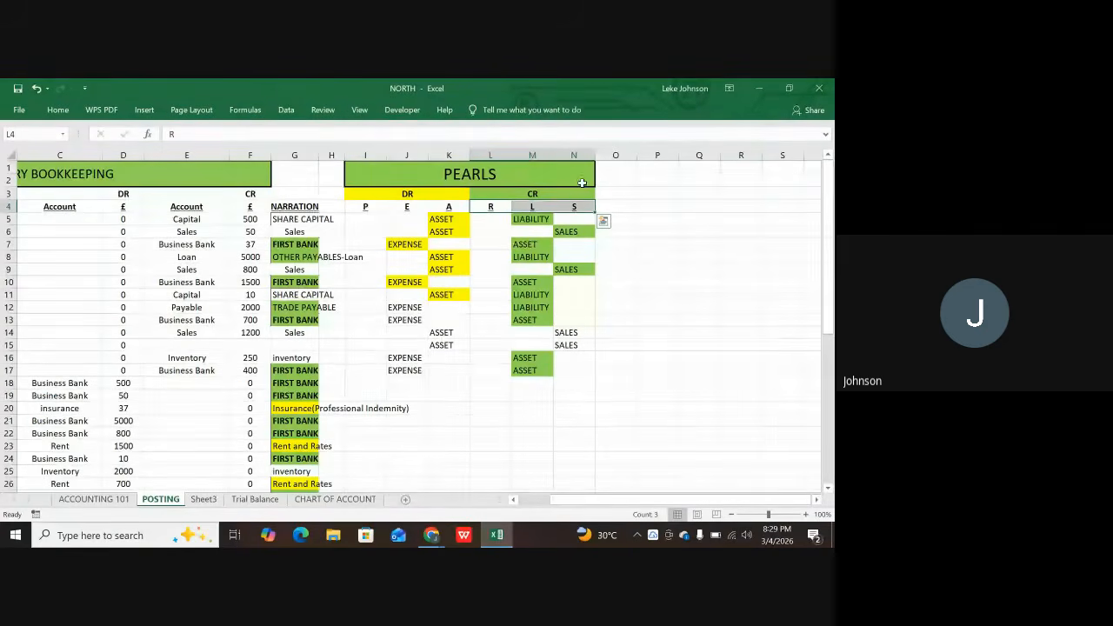
scroll(477, 323, down, 1)
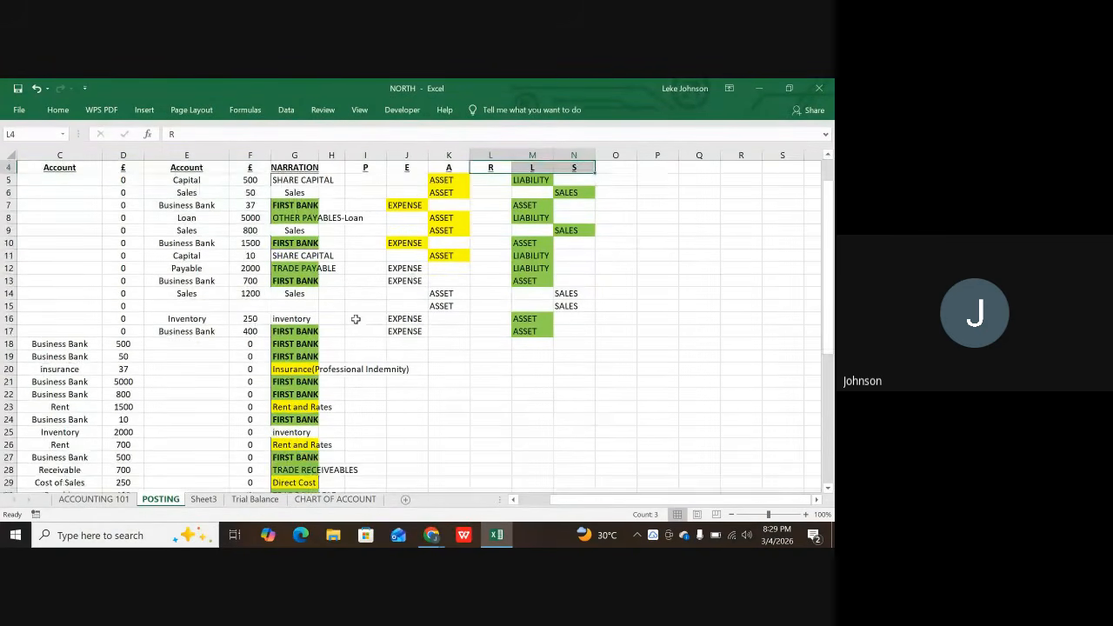
scroll(494, 372, up, 1)
drag(574, 501, 550, 501)
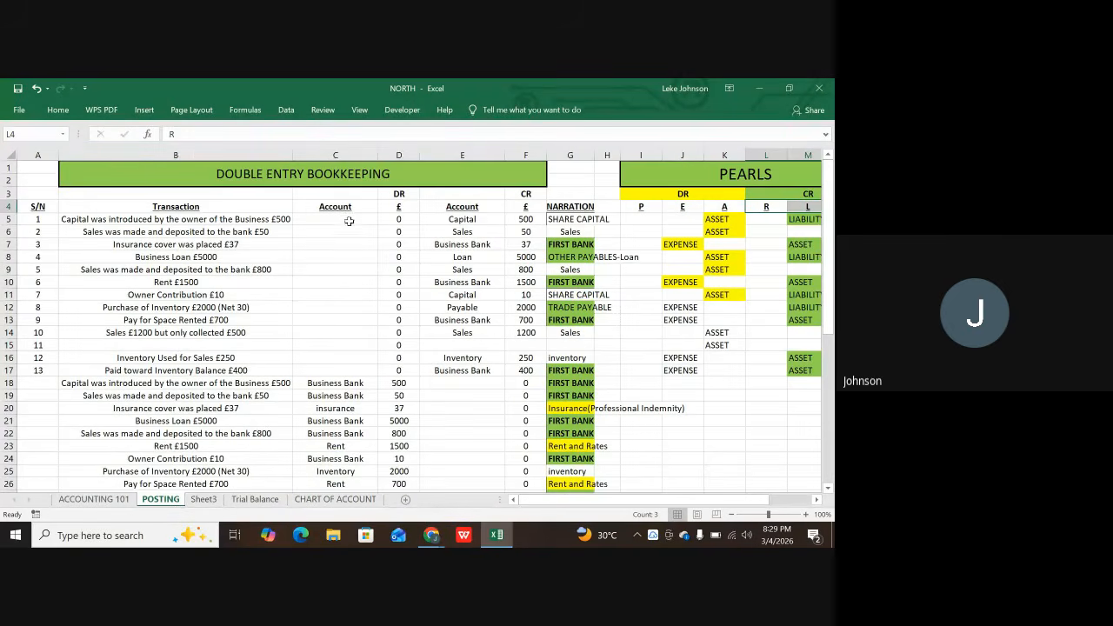
- Select the posting range C5:F30 and clear the account names and DR and CR amounts in rows 5 to 9, except E7
drag(348, 221, 530, 394)
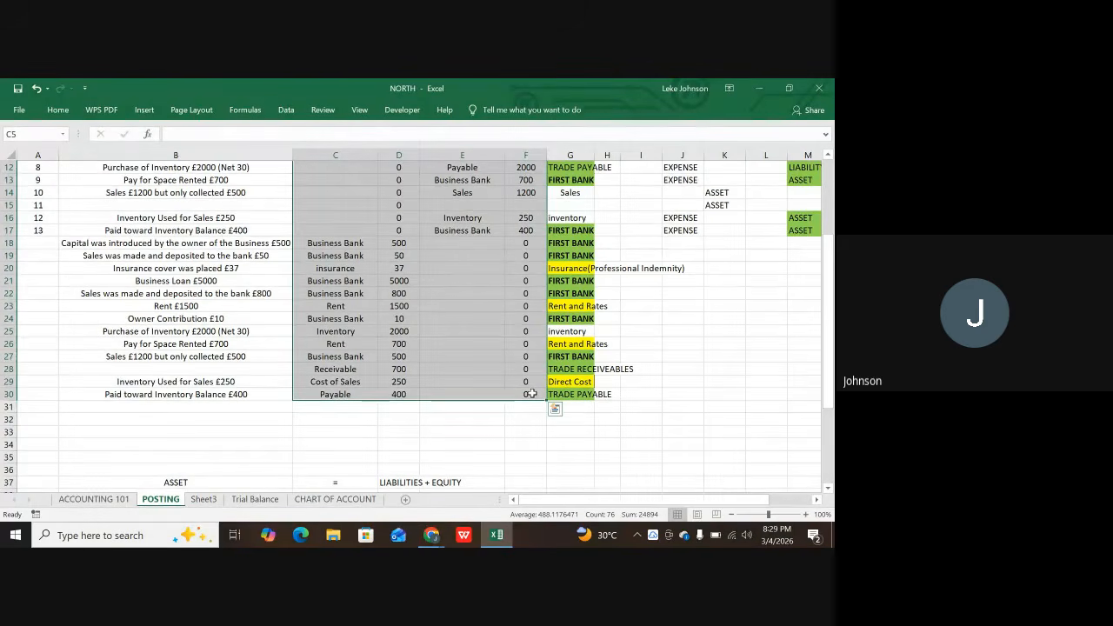
scroll(530, 394, up, 3)
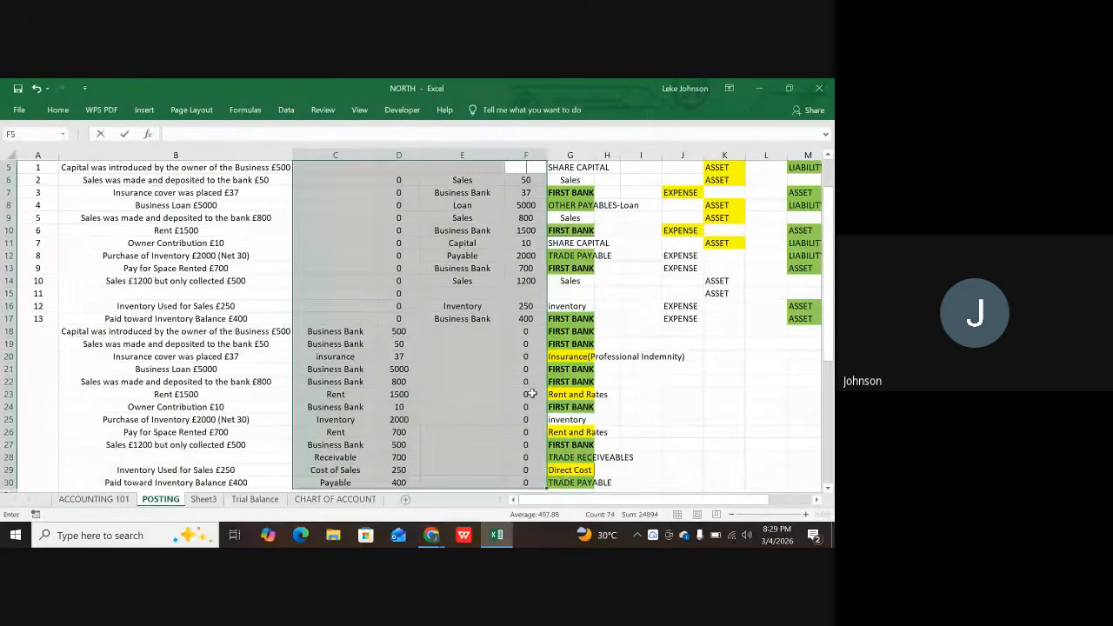
key(Return)
key(Tab)
key(Delete)
key(Tab)
key(Delete)
key(Tab)
key(Delete)
key(Tab)
key(Tab)
key(Delete)
key(Tab)
key(Tab)
key(Delete)
key(Tab)
key(Tab)
key(Delete)
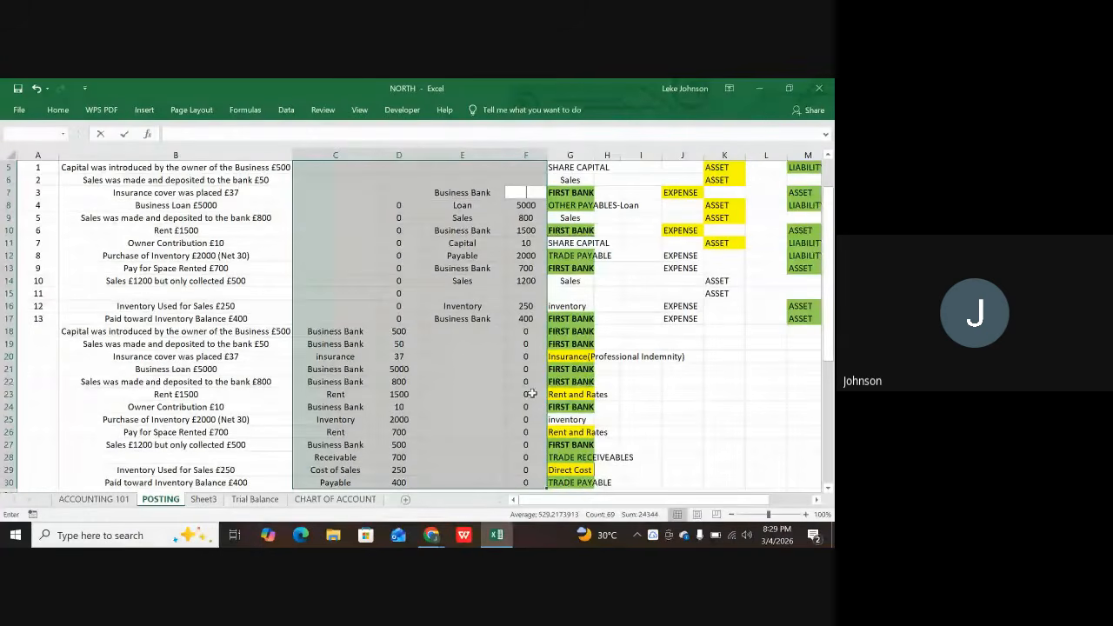
key(Tab)
key(Delete)
key(Tab)
key(Delete)
key(Tab)
key(Tab)
key(Delete)
key(Tab)
key(Delete)
key(Tab)
key(Delete)
key(Tab)
key(Tab)
key(Delete)
- Clear the account names and DR and CR amounts in rows 10 to 13 of the selected posting range
key(Tab)
key(BackSpace)
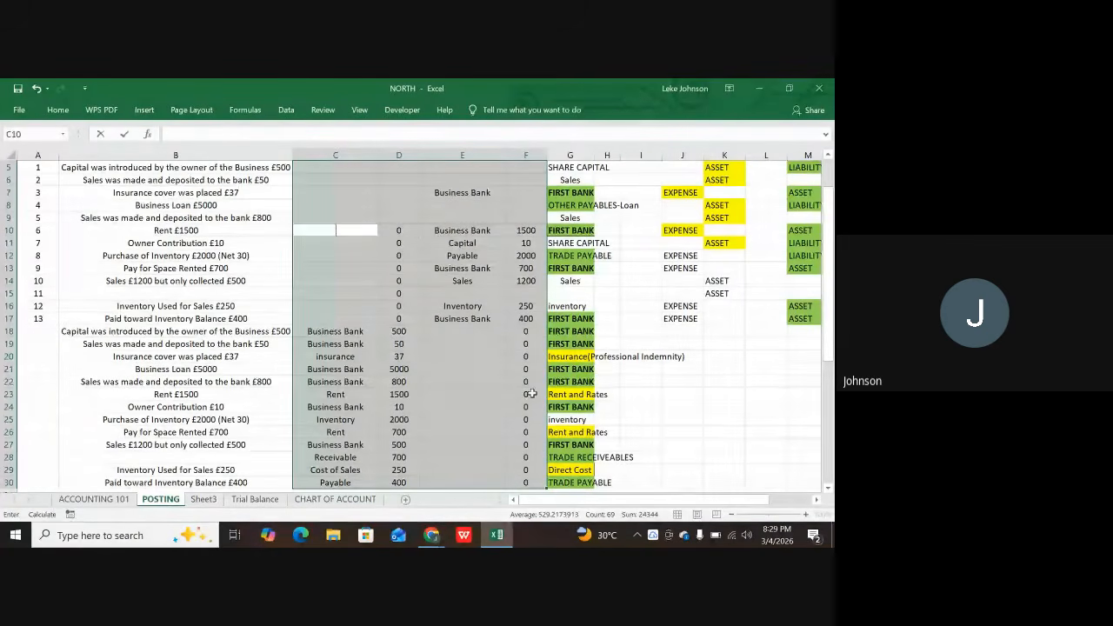
key(Tab)
key(Delete)
key(Tab)
key(Tab)
key(Delete)
key(Tab)
key(Delete)
key(Tab)
key(Delete)
key(Tab)
key(Tab)
key(Delete)
key(Tab)
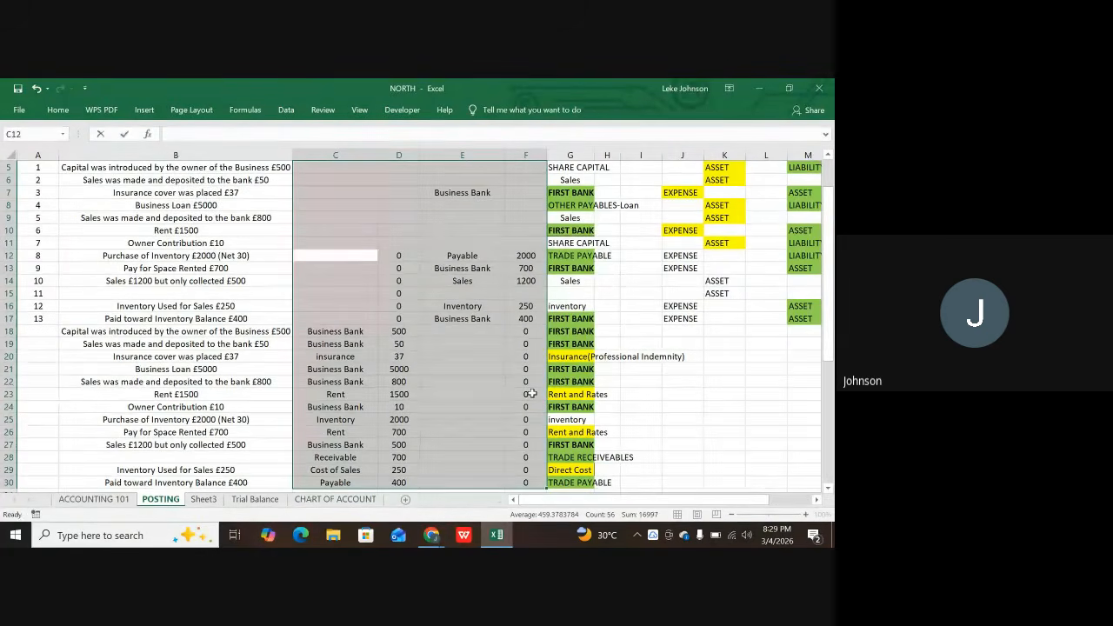
key(Delete)
key(Tab)
key(Delete)
key(Tab)
key(Tab)
key(Delete)
key(Tab)
key(Delete)
key(Tab)
key(Delete)
key(Tab)
key(Tab)
key(Delete)
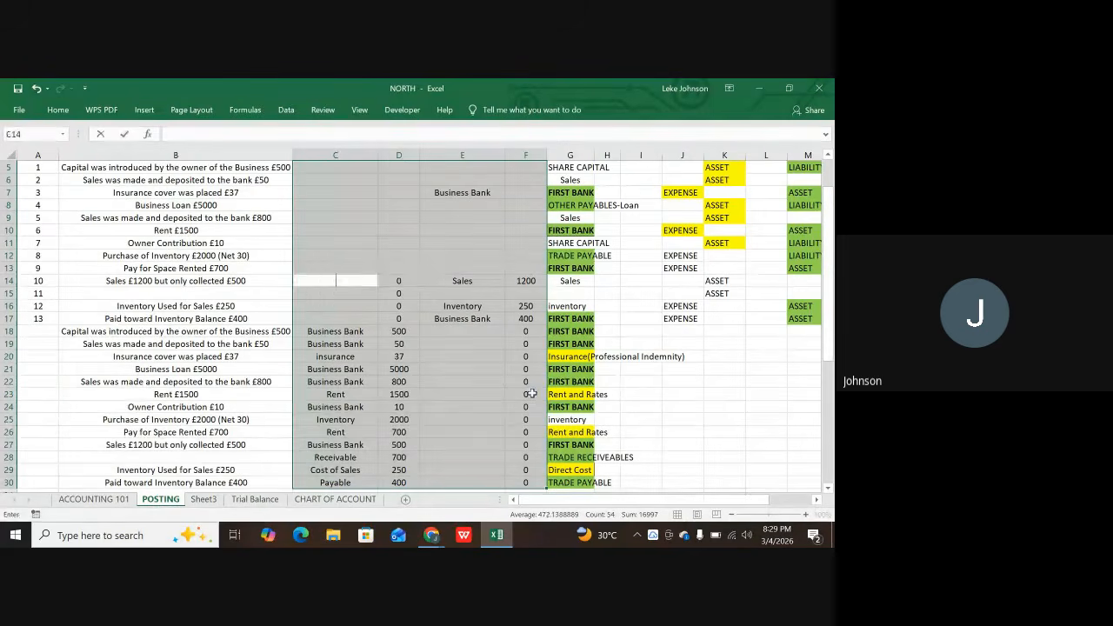
- Clear the account names and DR and CR amounts in rows 14 to 17, except the DR amount in D15
key(Tab)
key(Delete)
key(Tab)
key(Delete)
key(Tab)
key(Tab)
key(Tab)
key(Tab)
key(BackSpace)
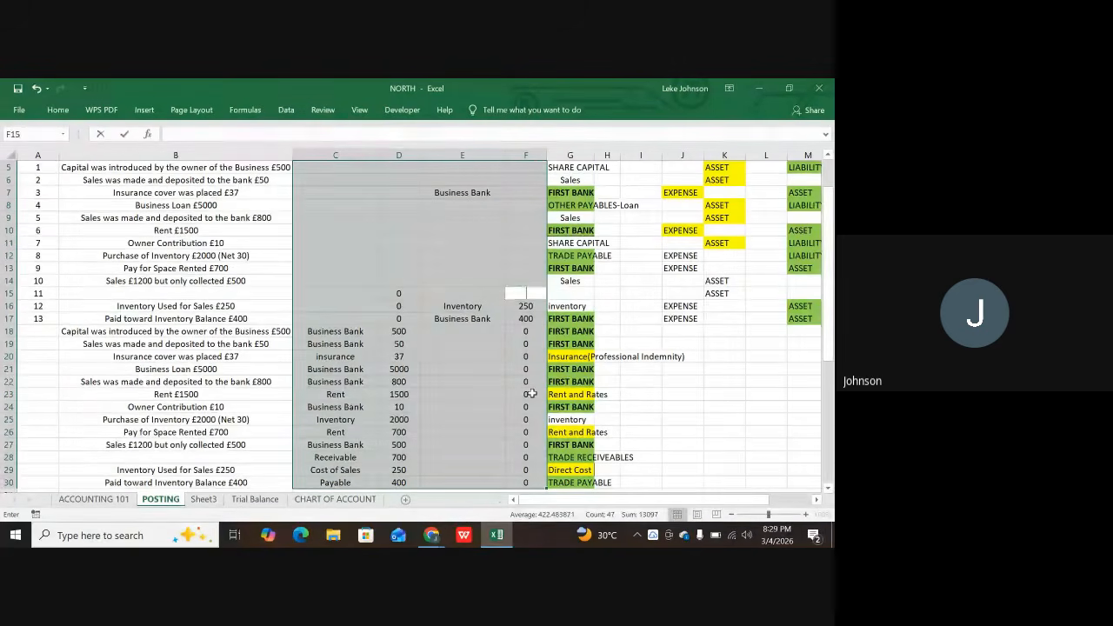
key(Tab)
key(Tab)
key(Delete)
key(Tab)
key(Delete)
key(Tab)
key(Delete)
key(Tab)
key(Tab)
key(Delete)
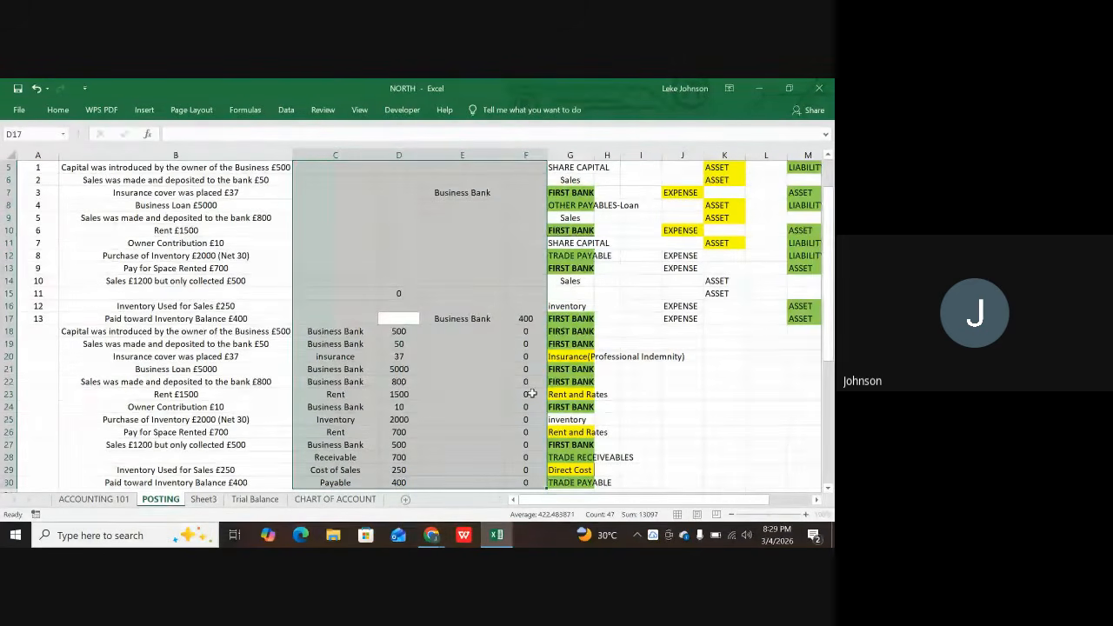
key(Tab)
key(BackSpace)
key(Tab)
key(Delete)
- Clear the account names and DR and CR amounts in rows 18 to 21, except the insurance amount in D20
key(Tab)
key(Delete)
key(Tab)
key(Delete)
key(Tab)
key(Tab)
key(Delete)
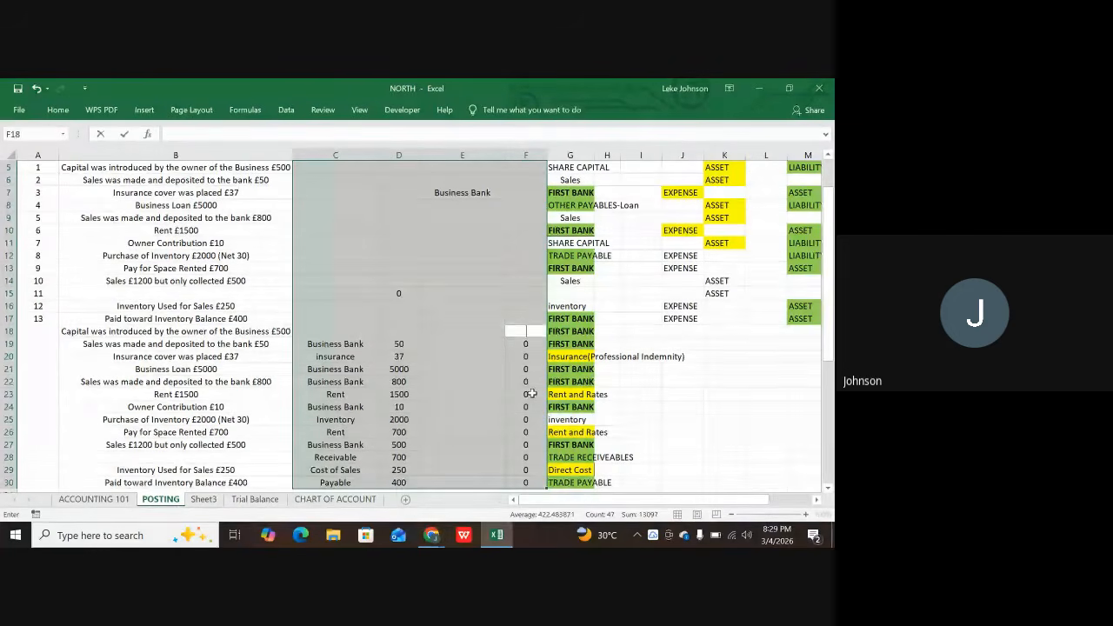
key(Tab)
key(Delete)
key(Tab)
key(Delete)
key(Tab)
key(Tab)
key(BackSpace)
key(Tab)
key(Delete)
key(Tab)
key(Tab)
key(Tab)
key(Delete)
key(Tab)
key(Delete)
key(Tab)
key(Delete)
key(Tab)
key(BackSpace)
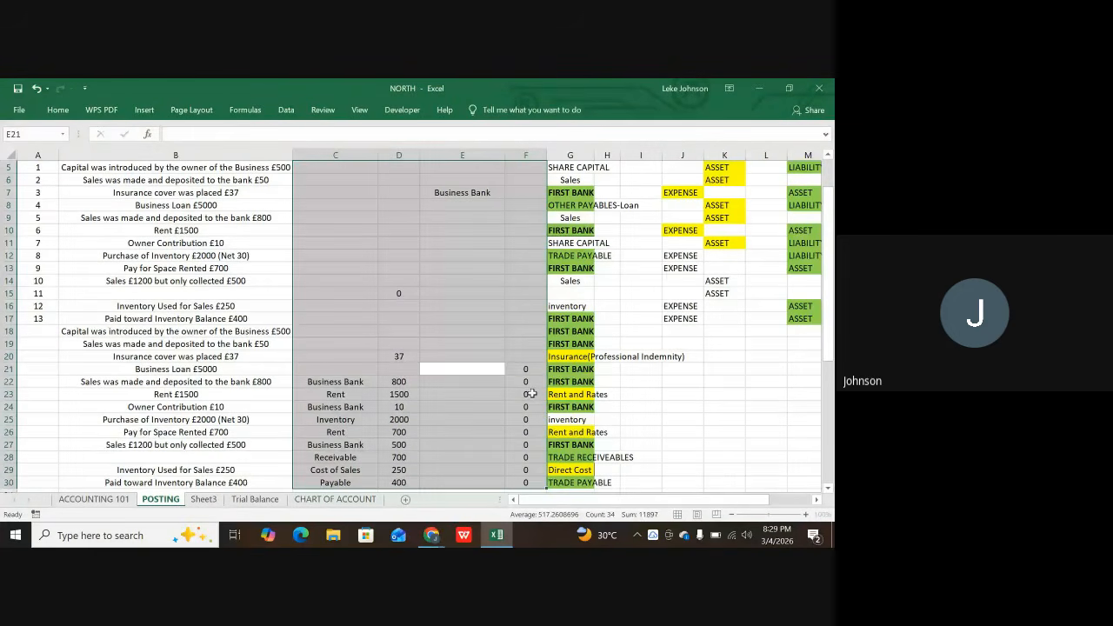
key(Tab)
key(Delete)
- Clear the account names and DR and CR amounts in rows 22 to 24, except the sales amount in D22
key(Tab)
key(Delete)
key(Tab)
key(Tab)
key(Tab)
key(Delete)
key(Tab)
key(BackSpace)
key(Tab)
key(Delete)
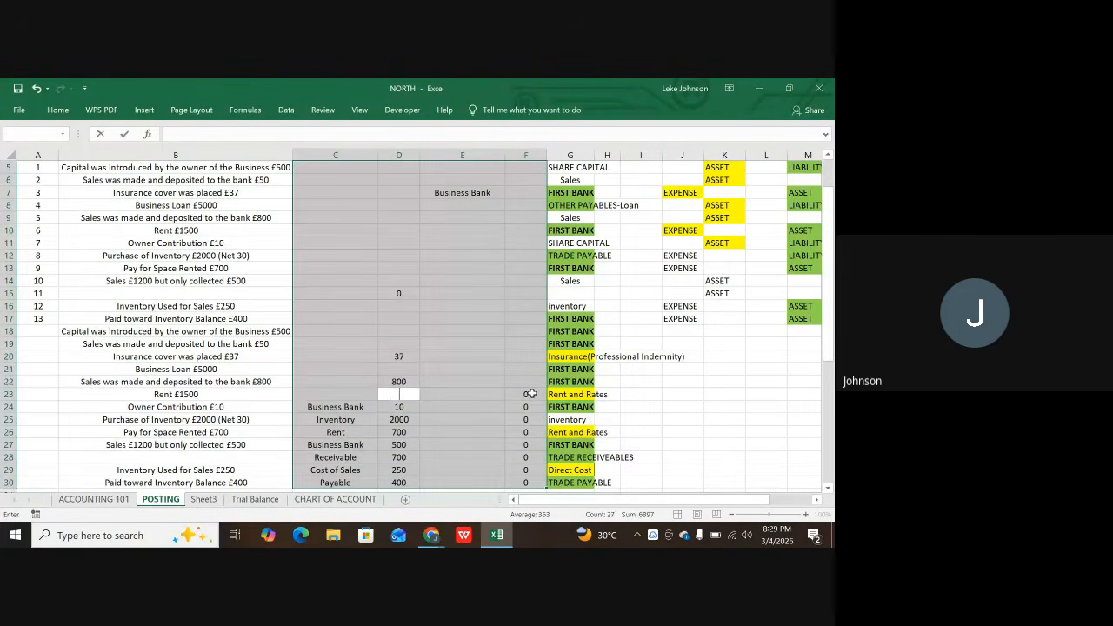
key(Tab)
key(Tab)
key(Delete)
key(Return)
key(Delete)
key(Tab)
key(Delete)
key(Tab)
key(Tab)
key(Delete)
- Clear the remaining account names and DR and CR amounts in rows 23 to 25, except the inventory amount in D25
key(Tab)
key(Delete)
key(Tab)
key(Tab)
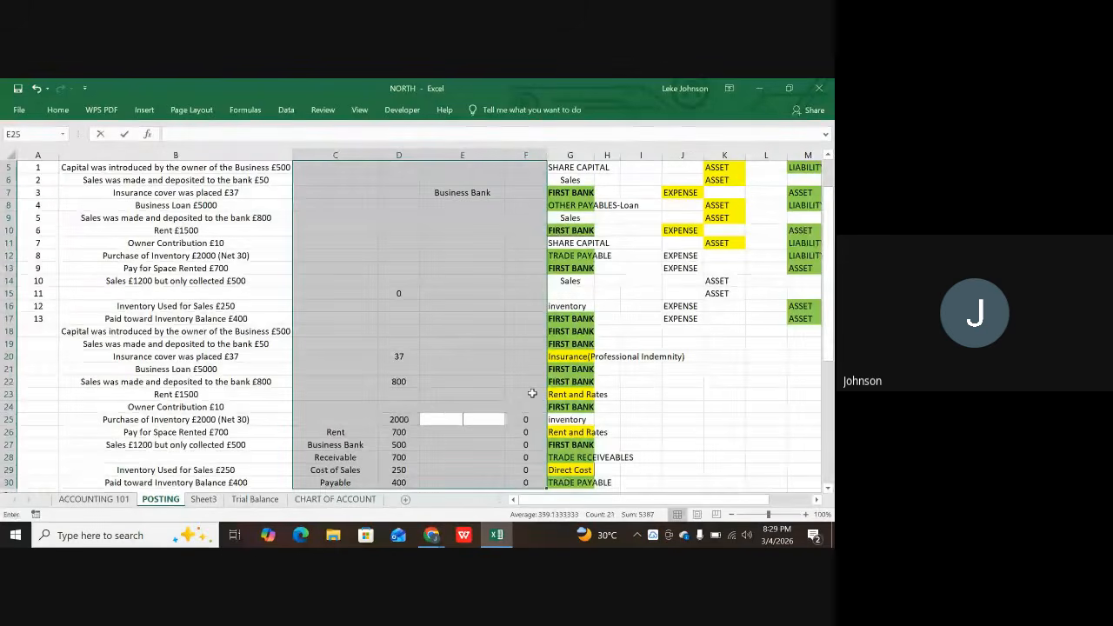
key(Tab)
key(Delete)
- Clear the account names and DR and CR amounts in rows 26 and 27
key(Tab)
key(Delete)
key(Tab)
key(Delete)
key(Tab)
key(Tab)
key(Delete)
key(Tab)
key(Delete)
key(Tab)
key(Delete)
key(Tab)
key(BackSpace)
key(Tab)
key(Delete)
- Clear the account names and DR and CR amounts in rows 28 and 29
key(Tab)
key(Delete)
key(Tab)
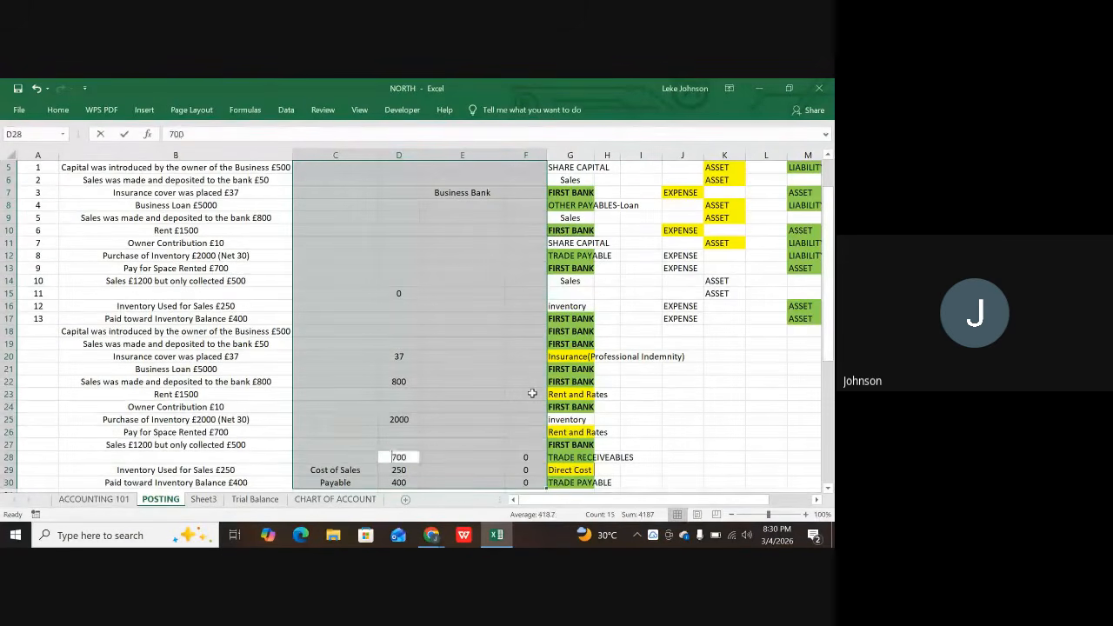
key(Delete)
key(Tab)
key(Tab)
key(Delete)
key(Tab)
key(Delete)
key(Tab)
key(Delete)
key(Tab)
key(Tab)
key(Delete)
- Clear the Payable account name and the DR and CR amounts in row 30
key(Tab)
key(Delete)
key(Tab)
key(BackSpace)
key(Tab)
key(Tab)
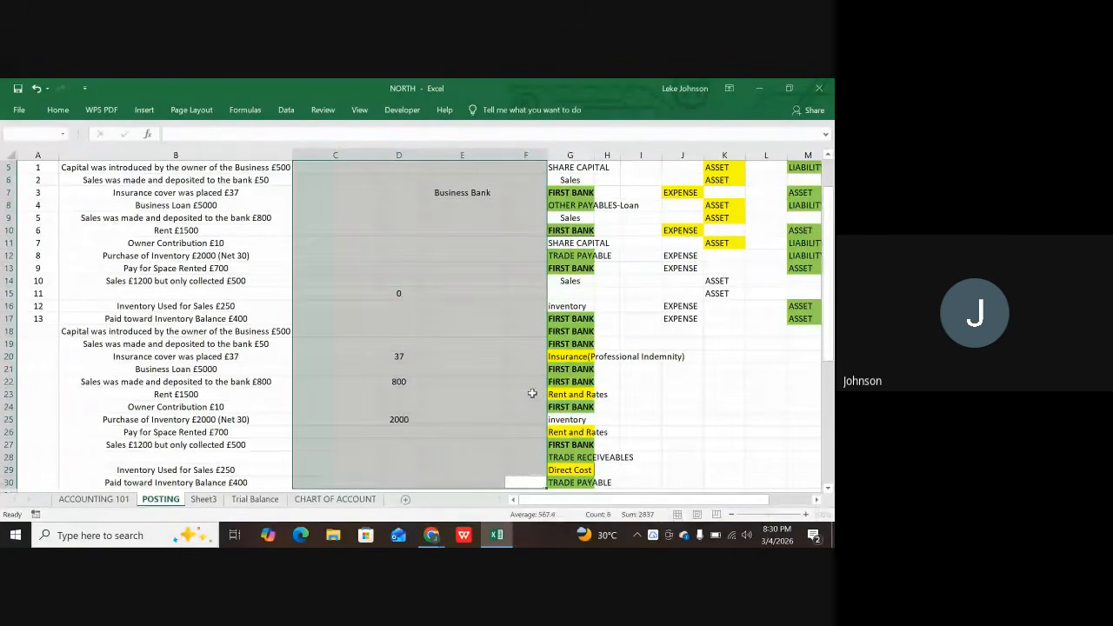
key(Delete)
- Clear the leftover Business Bank account name in E7 on the credit side of the insurance transaction
key(Tab)
key(Tab)
key(Tab)
key(Tab)
key(Tab)
key(Return)
key(Tab)
key(Tab)
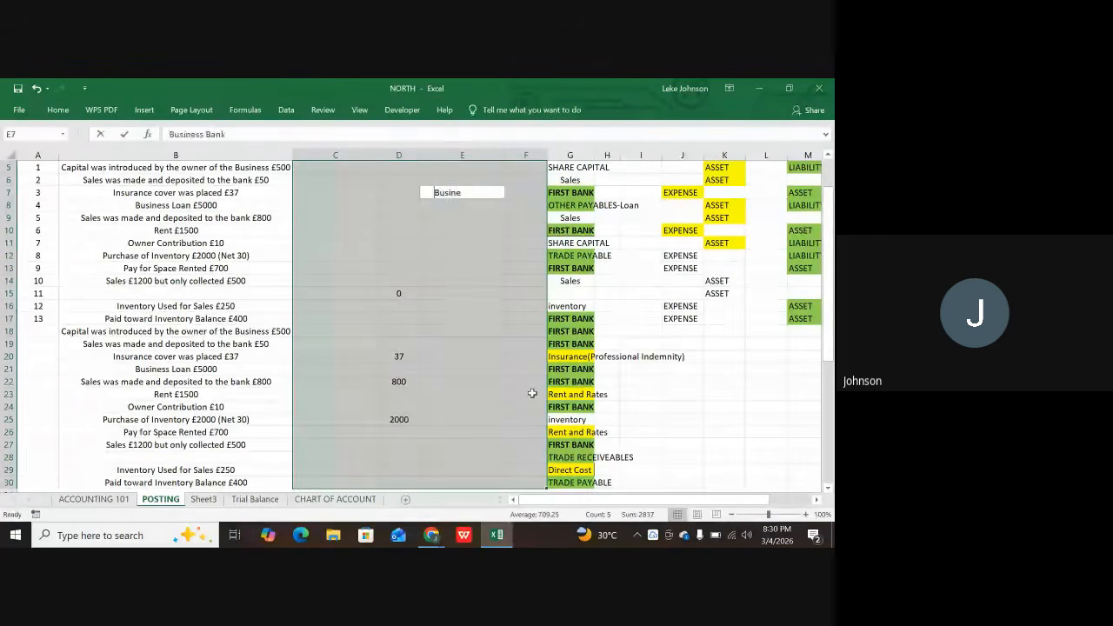
key(Delete)
- Clear the leftover DR amount in D15 of the posting range
key(Tab)
key(Tab)
key(Tab)
key(Tab)
key(Tab)
key(Tab)
key(Tab)
key(Tab)
key(BackSpace)
key(Tab)
key(Tab)
key(Tab)
key(Tab)
key(Tab)
key(Tab)
key(Tab)
key(Tab)
key(Tab)
key(Tab)
key(Tab)
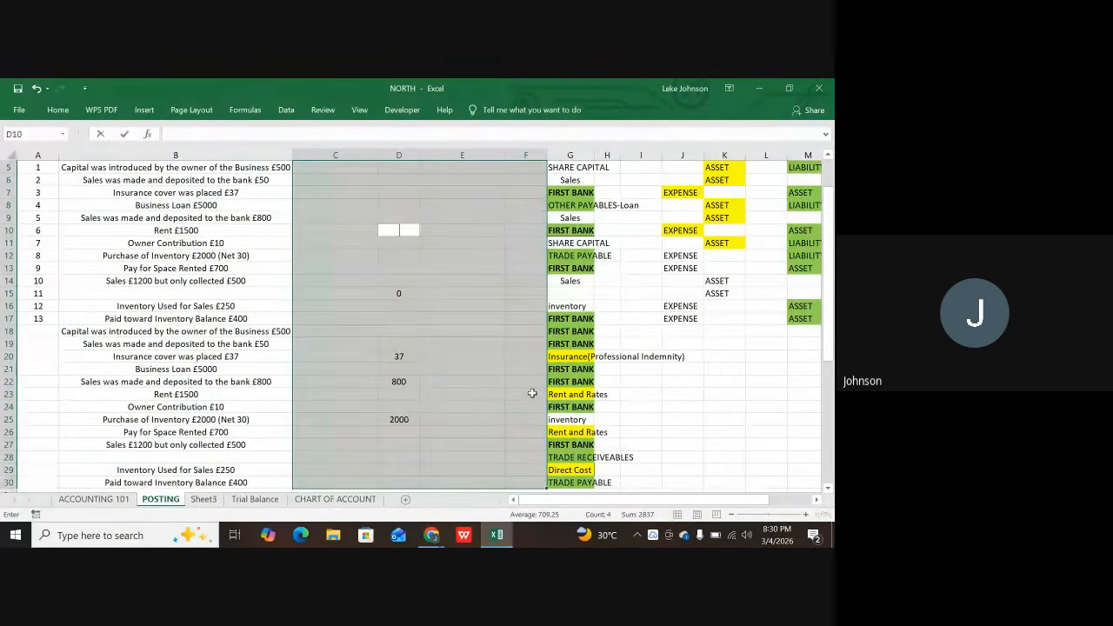
key(Tab)
key(Tab)
key(Tab)
key(Tab)
key(Tab)
key(Tab)
key(Tab)
key(Tab)
key(Tab)
key(Tab)
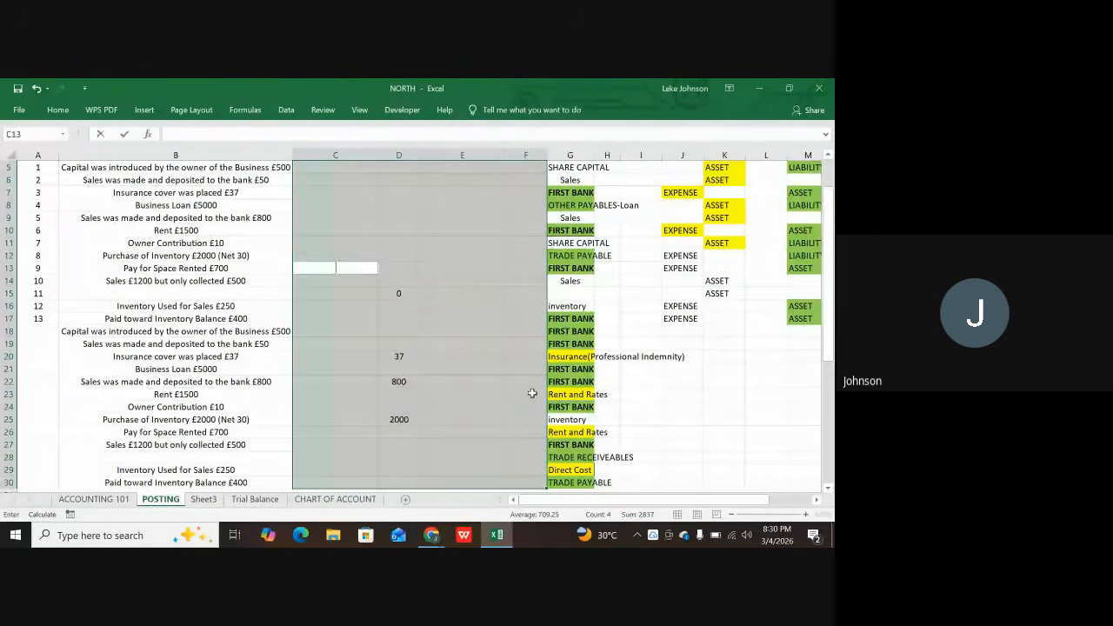
key(Tab)
key(Tab)
key(Delete)
- Clear the leftover insurance amount in D20 and the sales amount in D22
key(Tab)
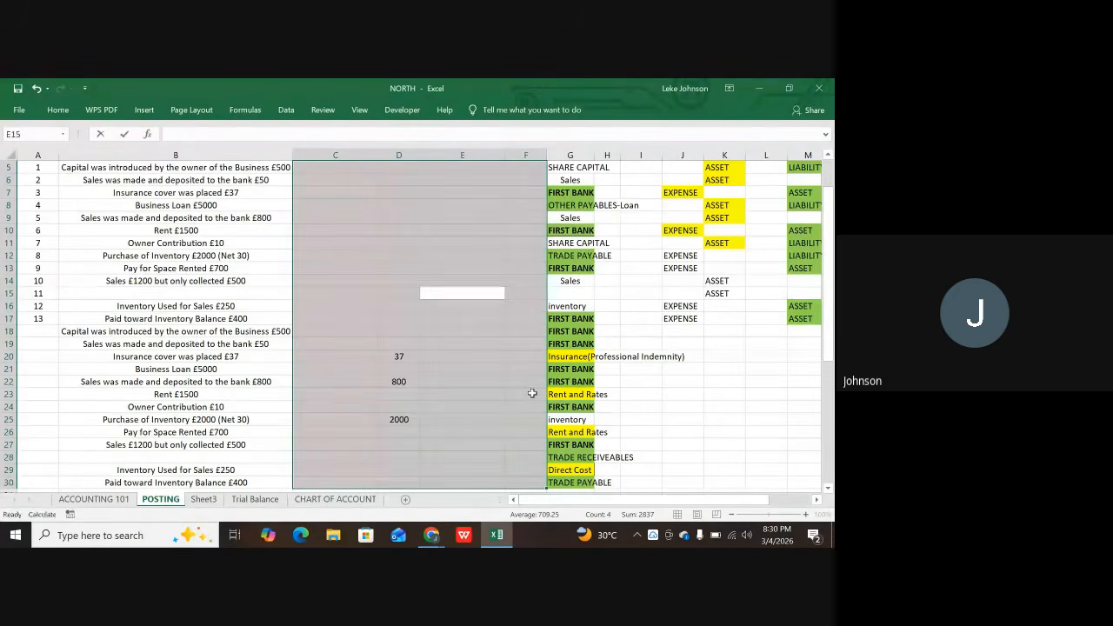
key(Tab)
key(Tab)
key(Tab)
key(Tab)
key(Tab)
key(Tab)
key(Tab)
key(Tab)
key(Tab)
key(Tab)
key(Tab)
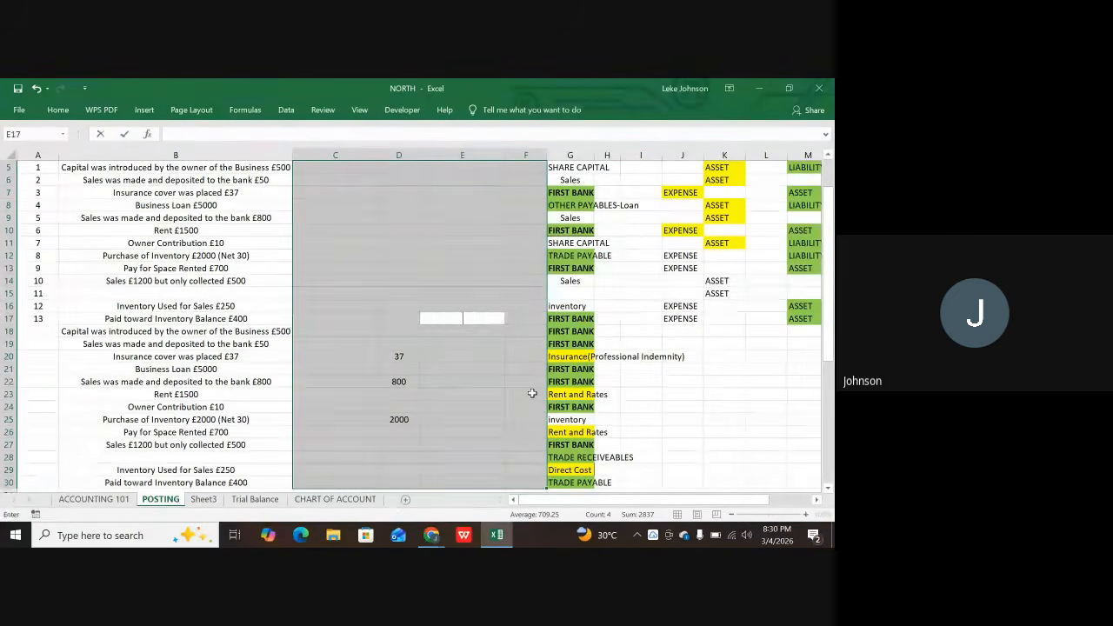
key(Tab)
key(Tab)
key(Tab)
key(Tab)
key(Tab)
key(Tab)
key(Tab)
key(Tab)
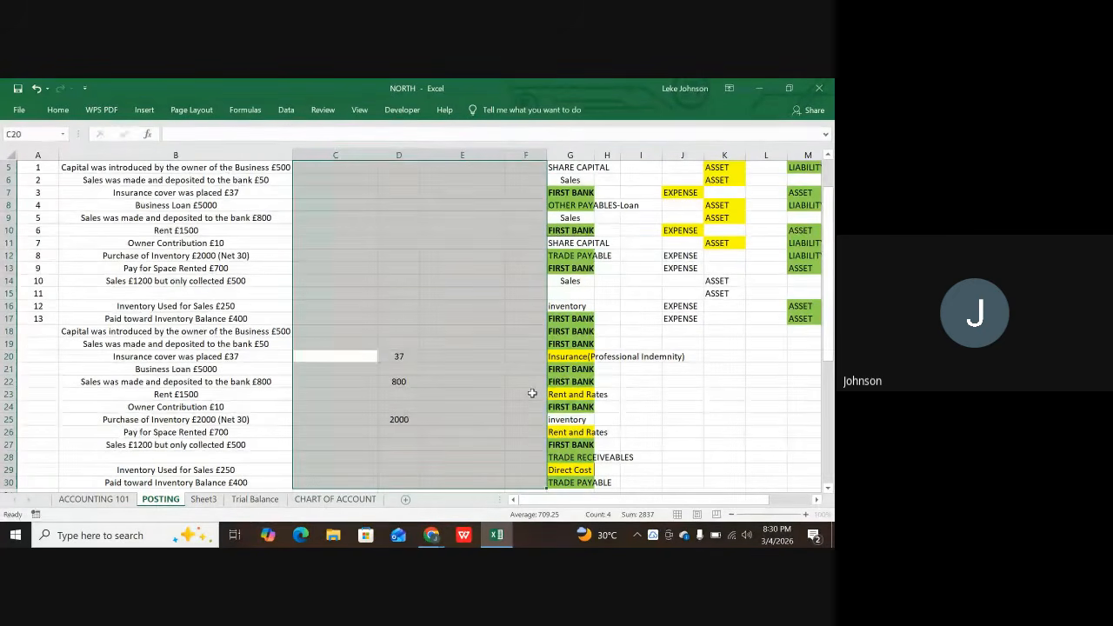
key(Delete)
key(Tab)
key(Tab)
key(Tab)
key(Tab)
key(BackSpace)
key(Tab)
key(BackSpace)
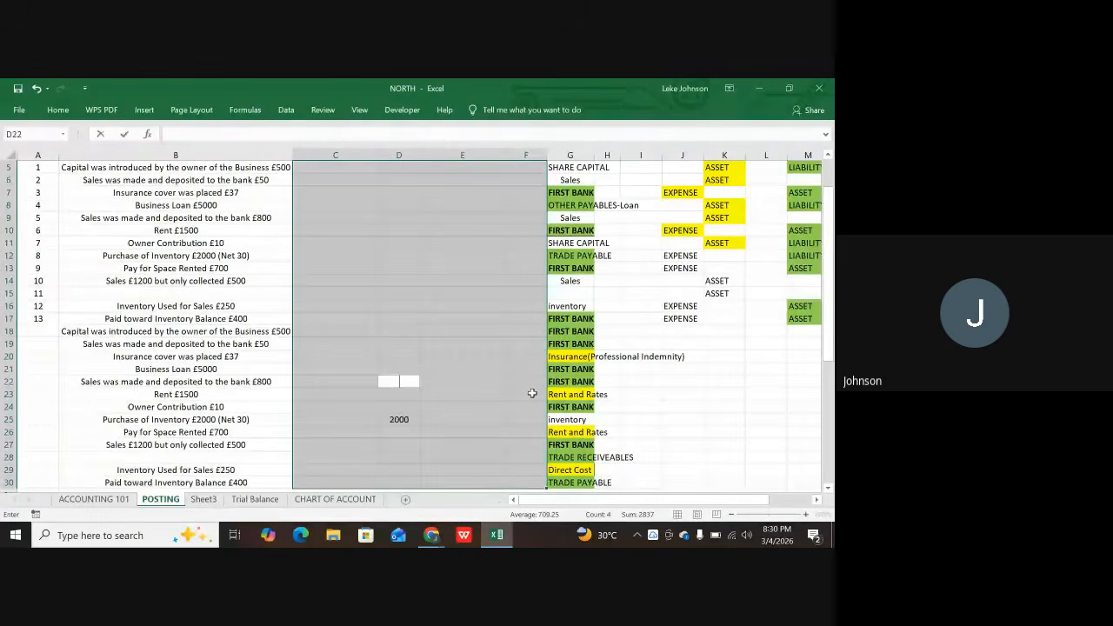
- Clear the last remaining DR amount, the inventory purchase in D25, and deselect the posting range
key(Tab)
key(BackSpace)
key(Tab)
key(BackSpace)
key(Tab)
key(BackSpace)
key(Tab)
key(BackSpace)
key(Tab)
key(BackSpace)
key(Tab)
key(BackSpace)
key(Return)
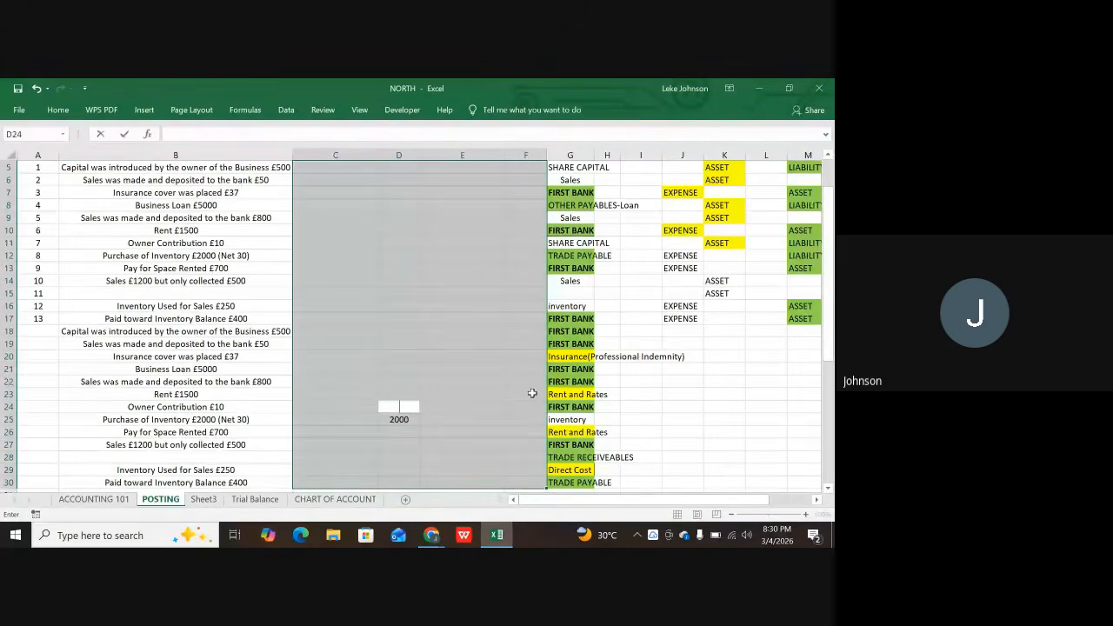
key(BackSpace)
key(Return)
key(Tab)
key(BackSpace)
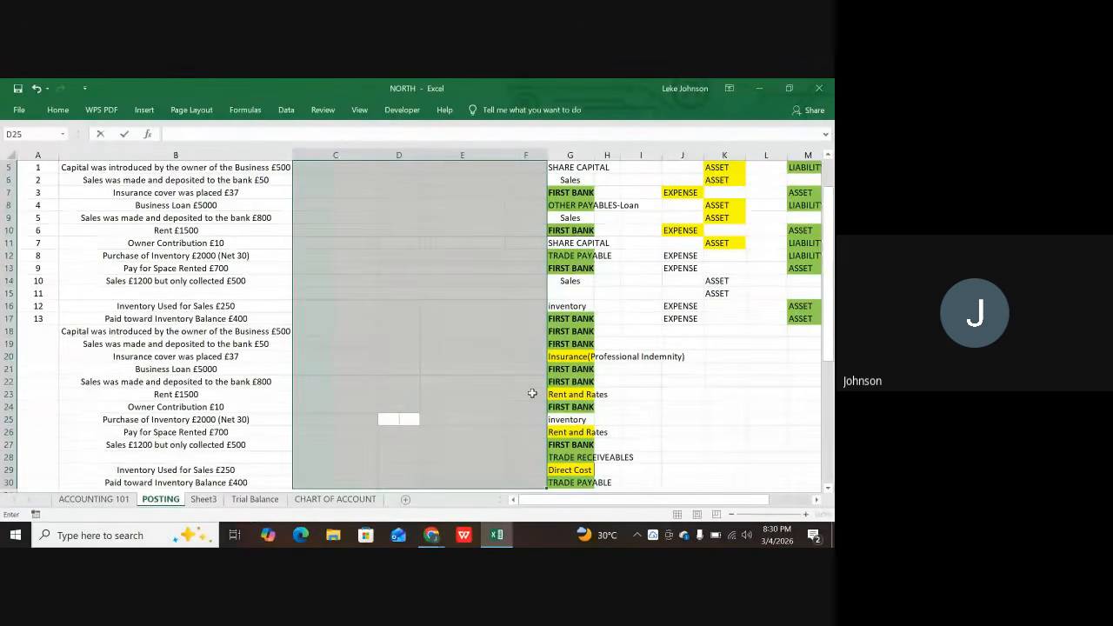
click(387, 331)
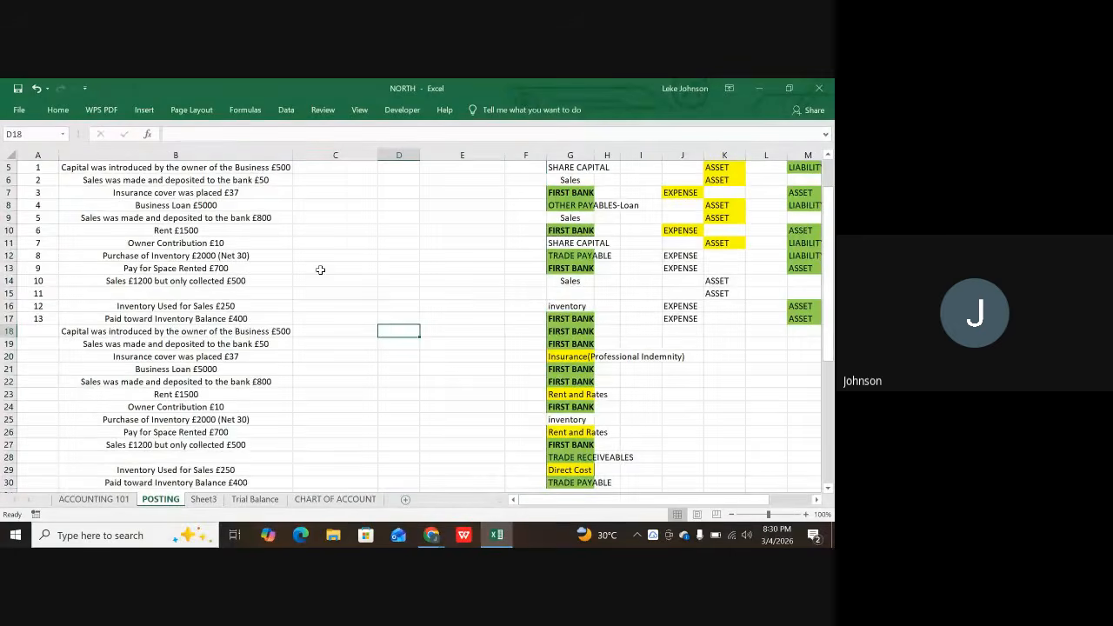
- Select the DOUBLE ENTRY BOOKKEEPING heading and view the descriptions of Merge & Center and Fill Color
scroll(304, 226, up, 2)
click(264, 170)
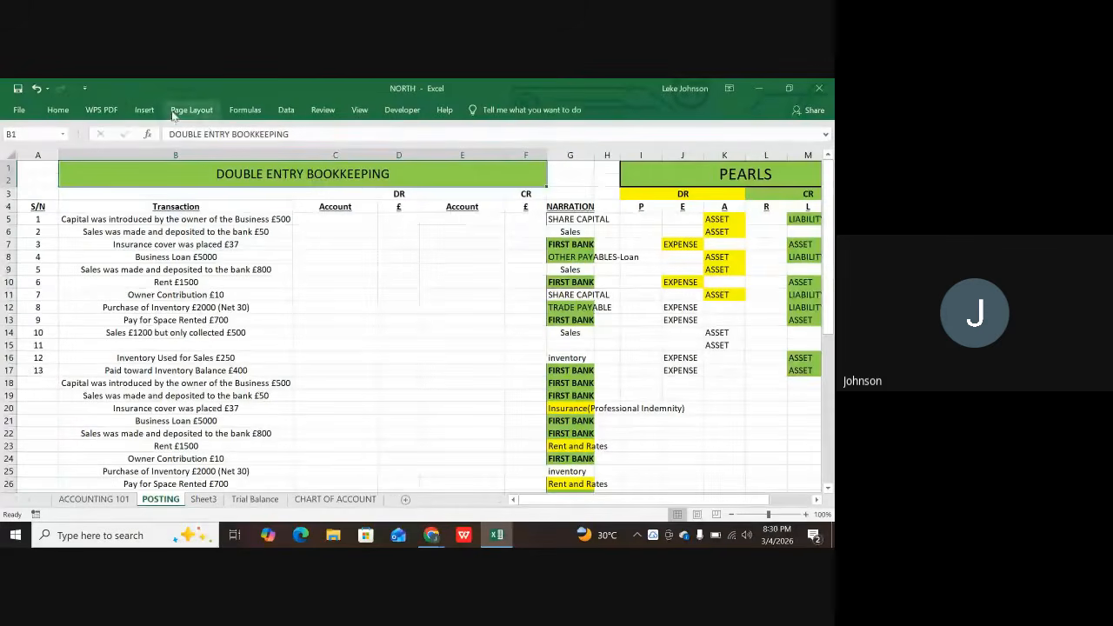
click(60, 110)
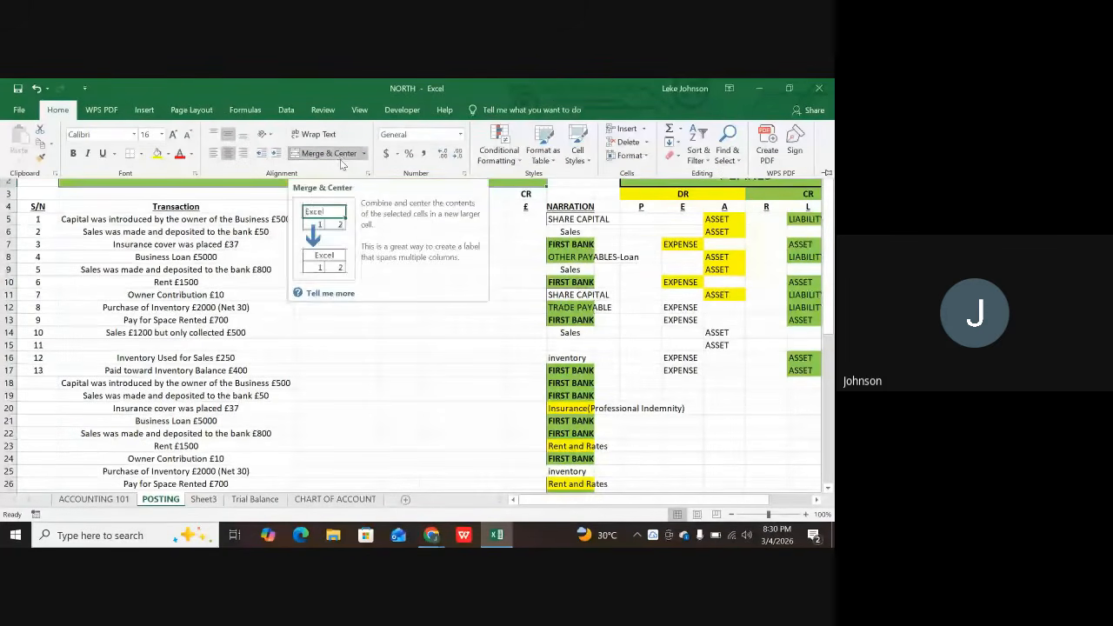
click(325, 400)
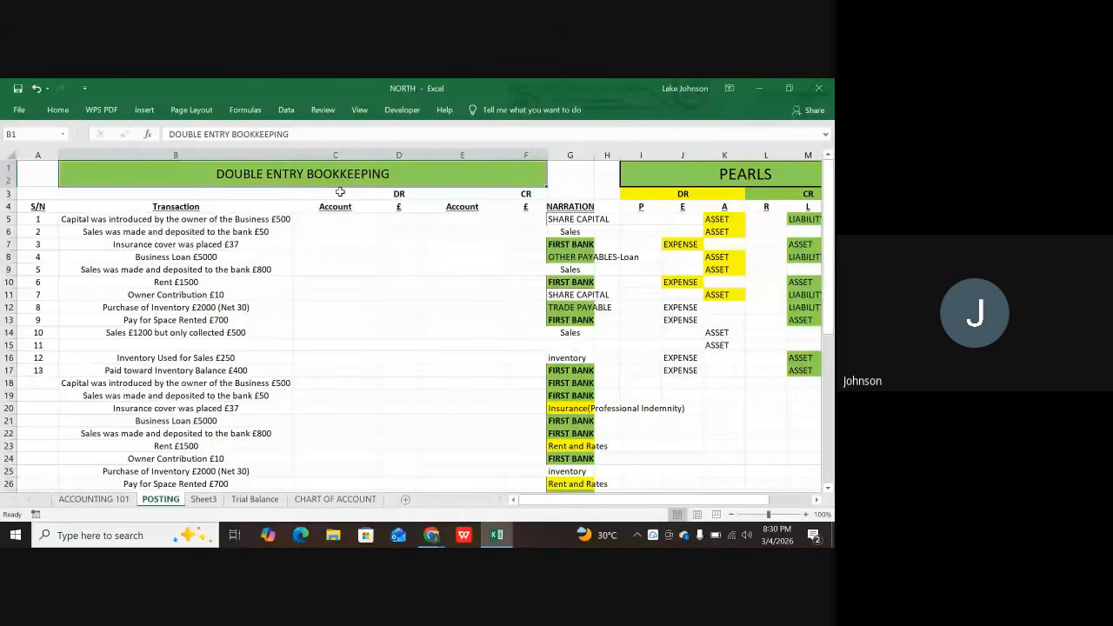
click(59, 113)
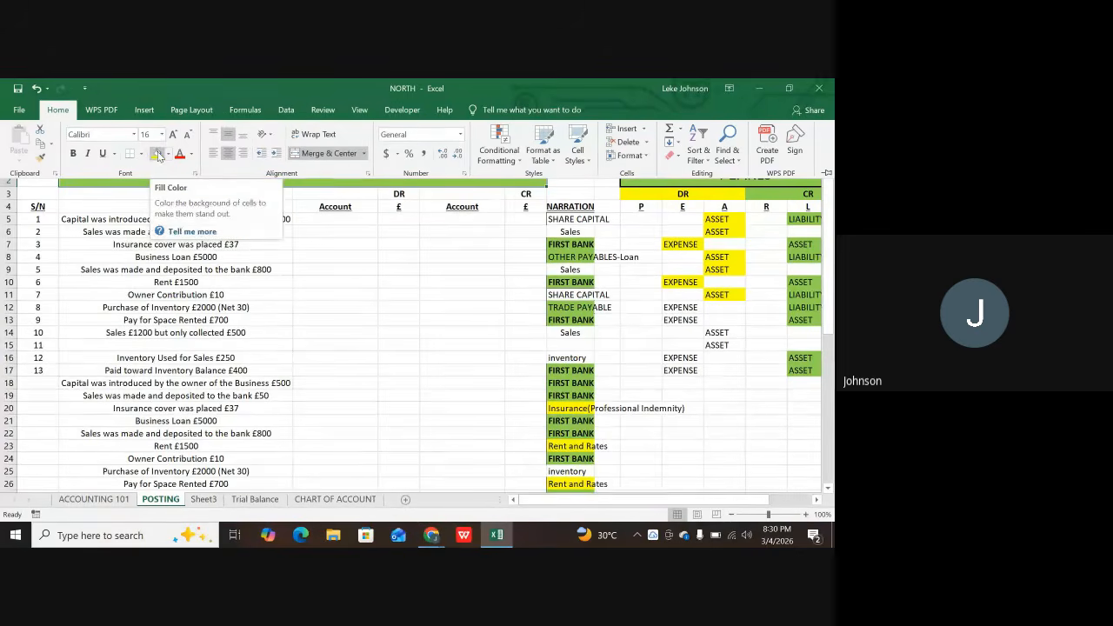
click(344, 247)
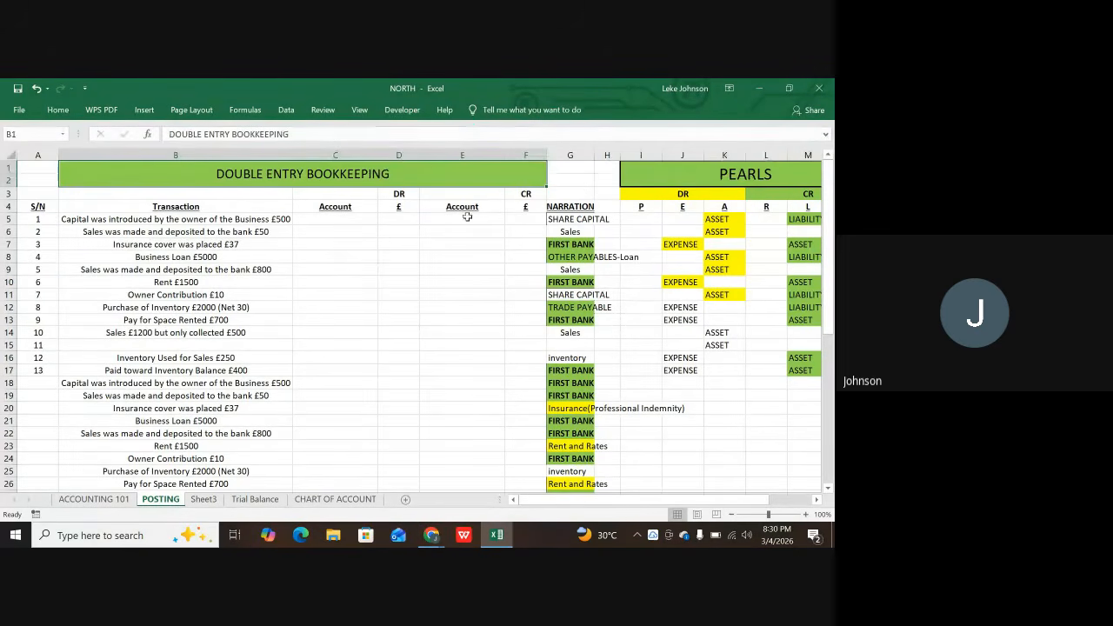
- Walk through the POSTING sheet's layout: the PEARLS heading, Transaction column, debit and credit account columns, and NARRATION column
click(743, 173)
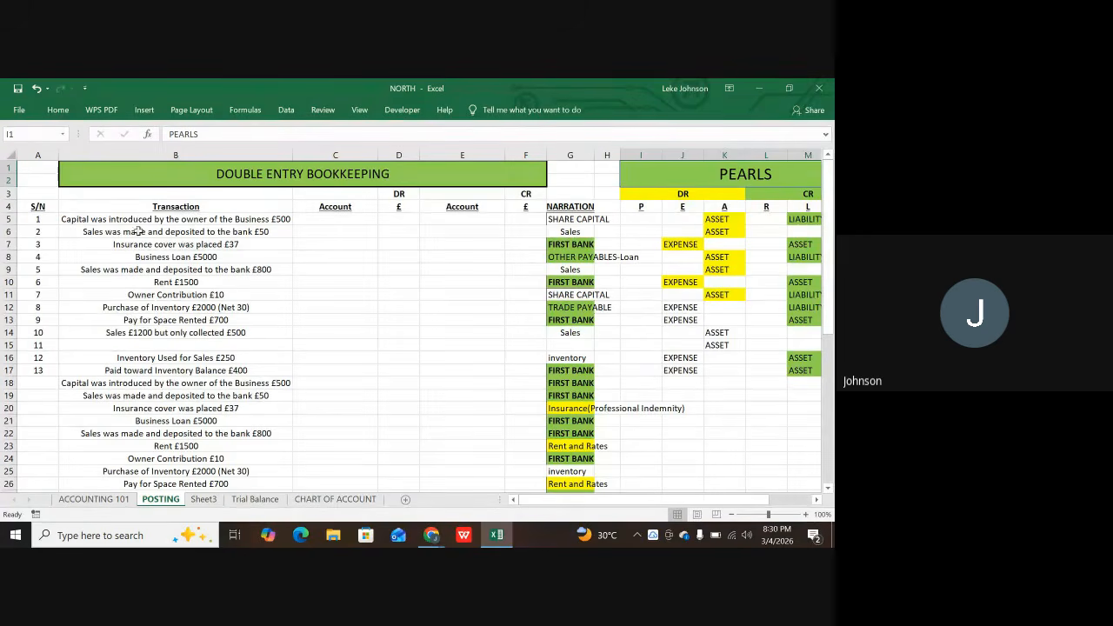
click(198, 206)
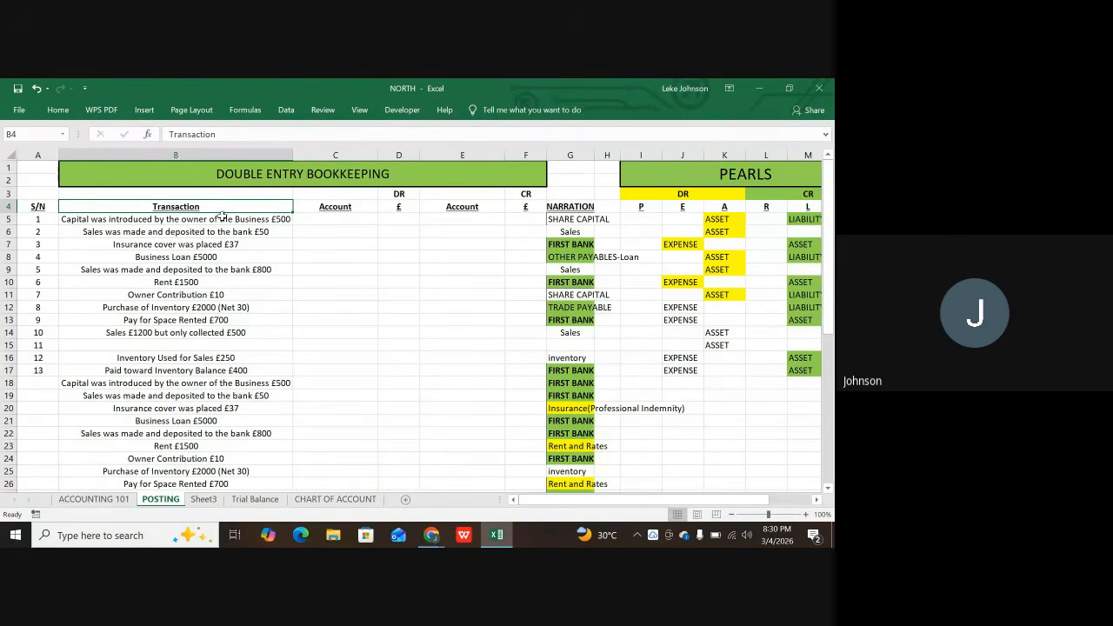
click(151, 220)
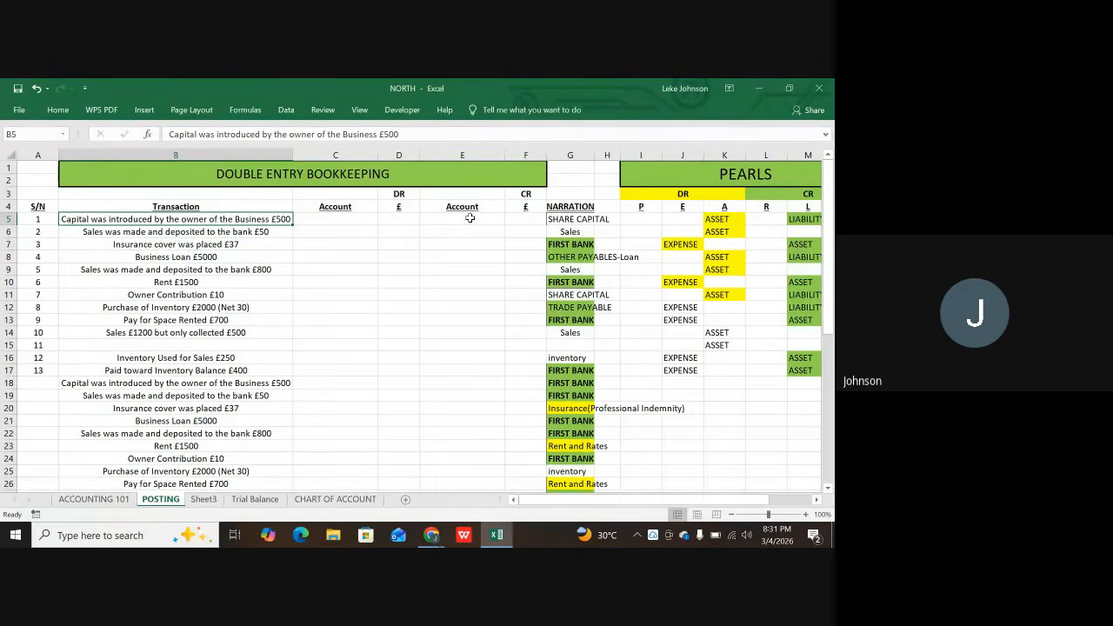
click(325, 215)
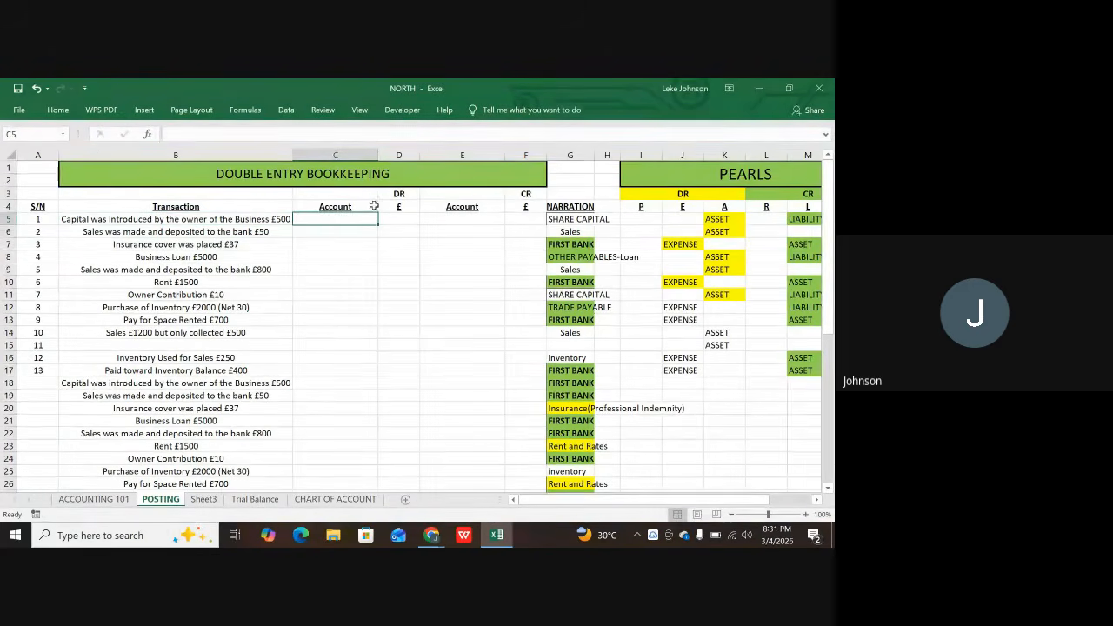
click(396, 221)
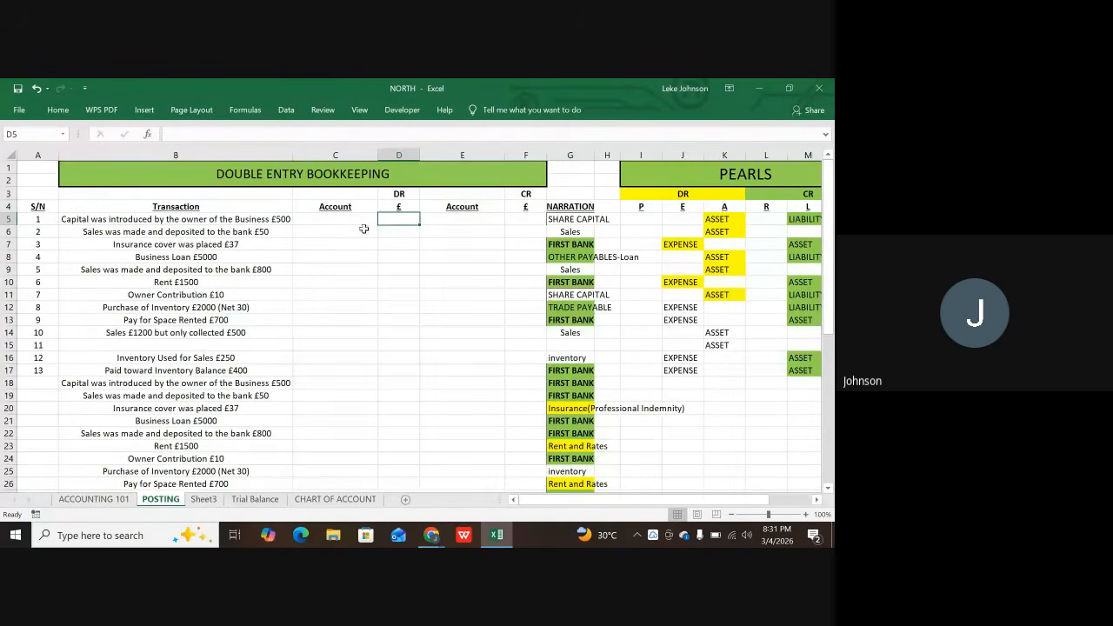
click(464, 208)
click(465, 231)
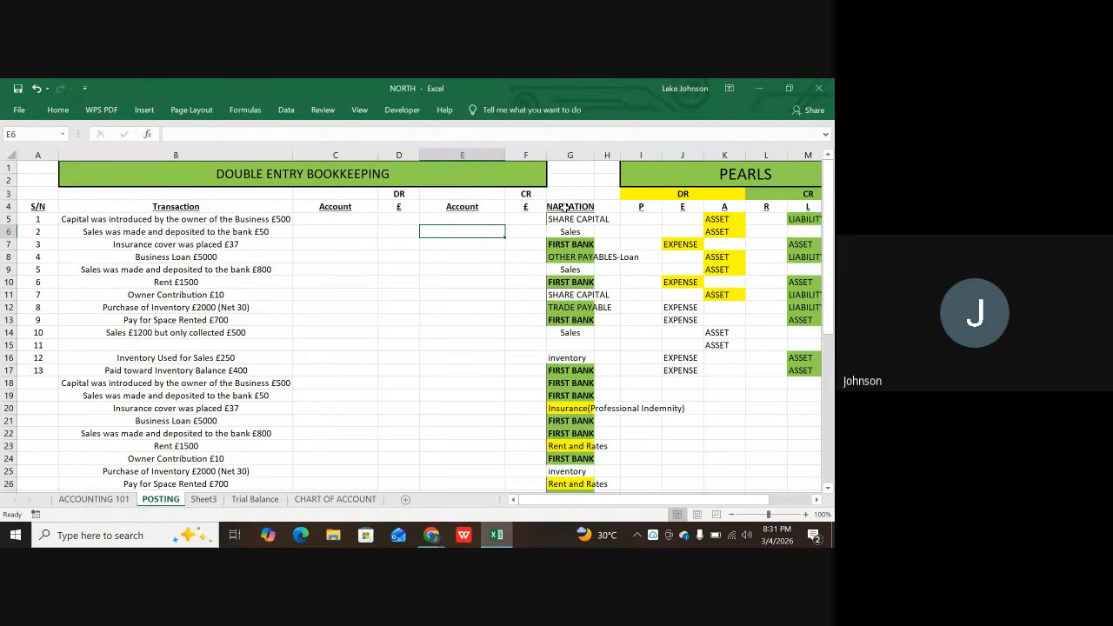
click(565, 207)
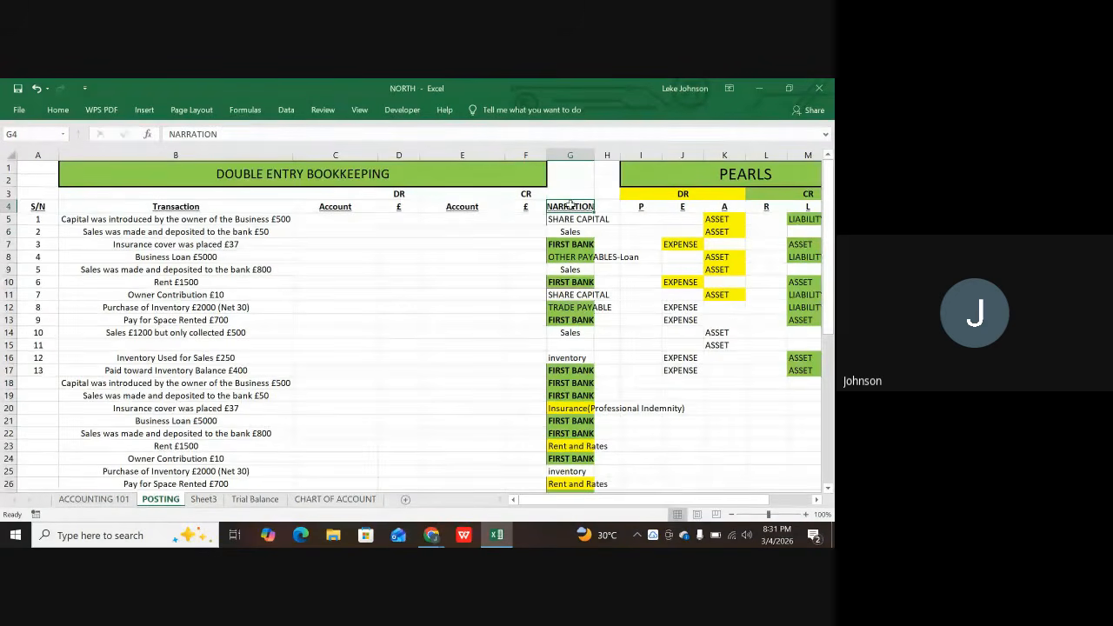
scroll(572, 229, down, 1)
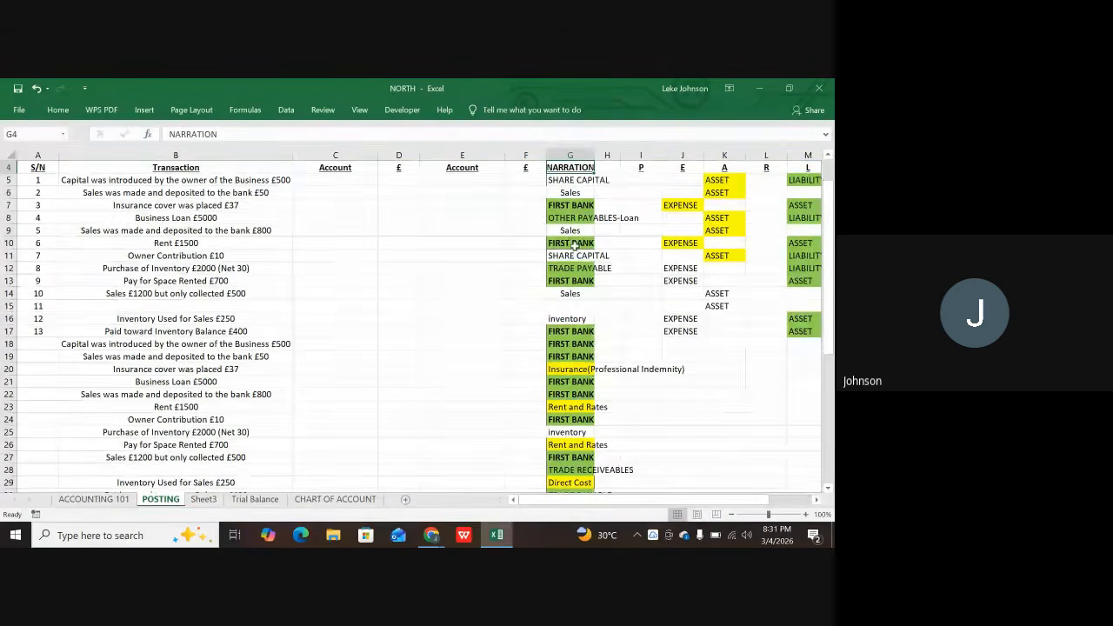
scroll(347, 287, up, 1)
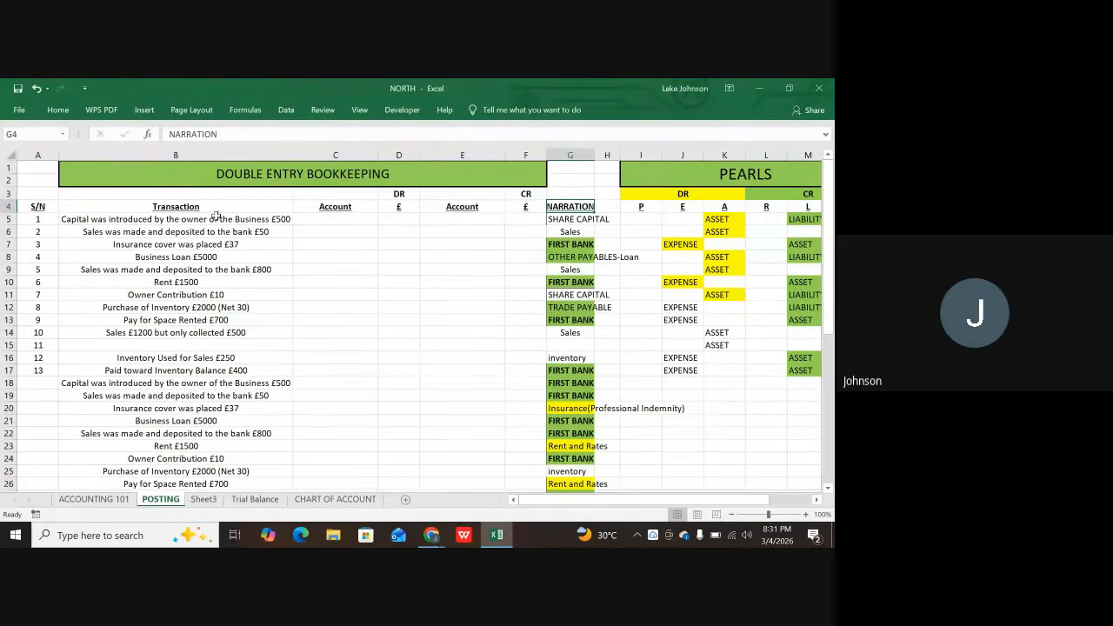
scroll(585, 304, down, 1)
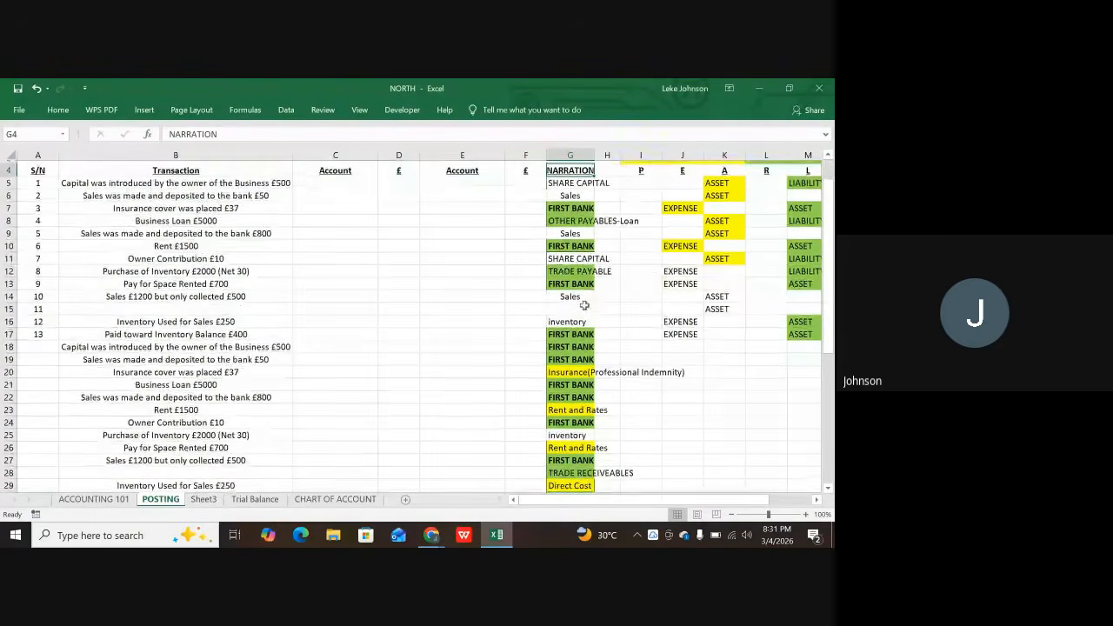
- Show the Trial Balance sheet's account list from its title rows
click(254, 500)
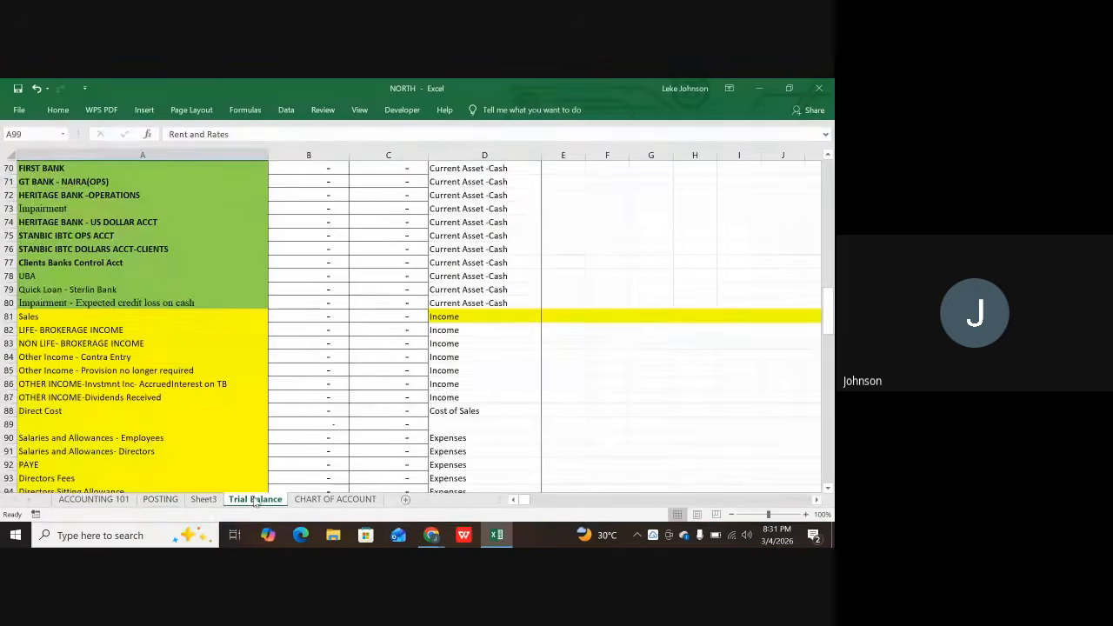
scroll(336, 373, up, 8)
scroll(317, 335, up, 15)
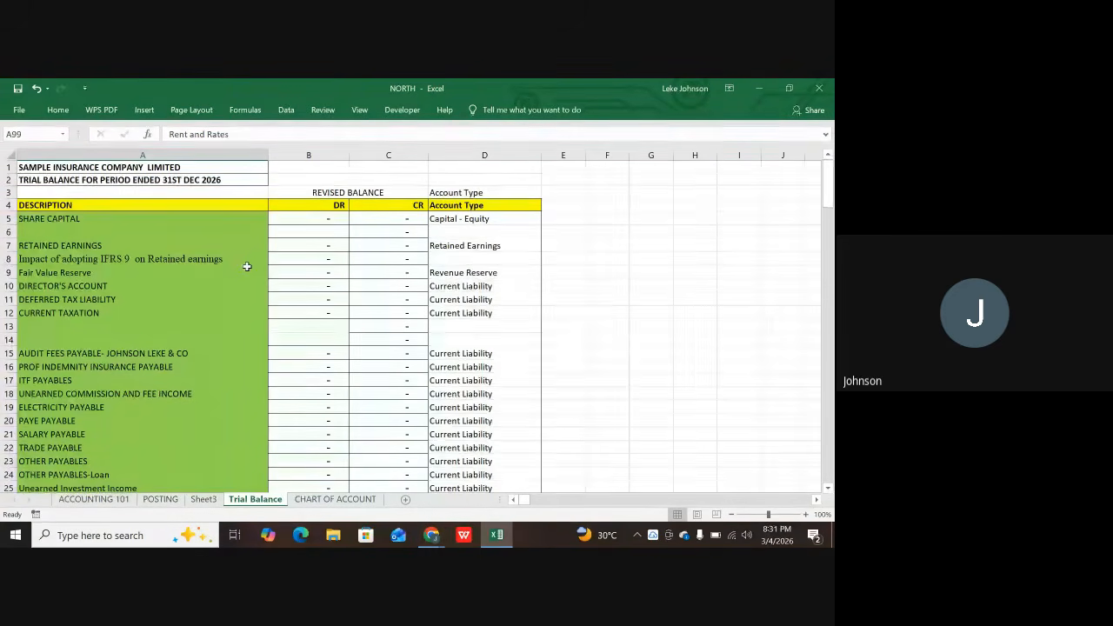
- Survey the Trial Balance accounts from SHARE CAPITAL through the assets to the start of the Income rows
click(74, 221)
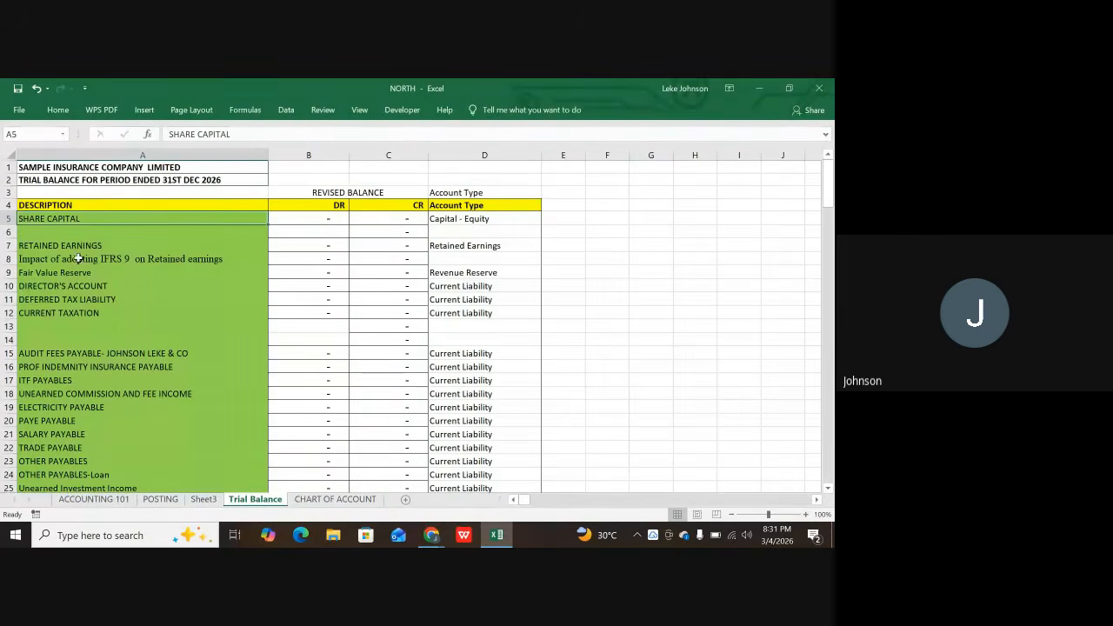
scroll(133, 219, down, 17)
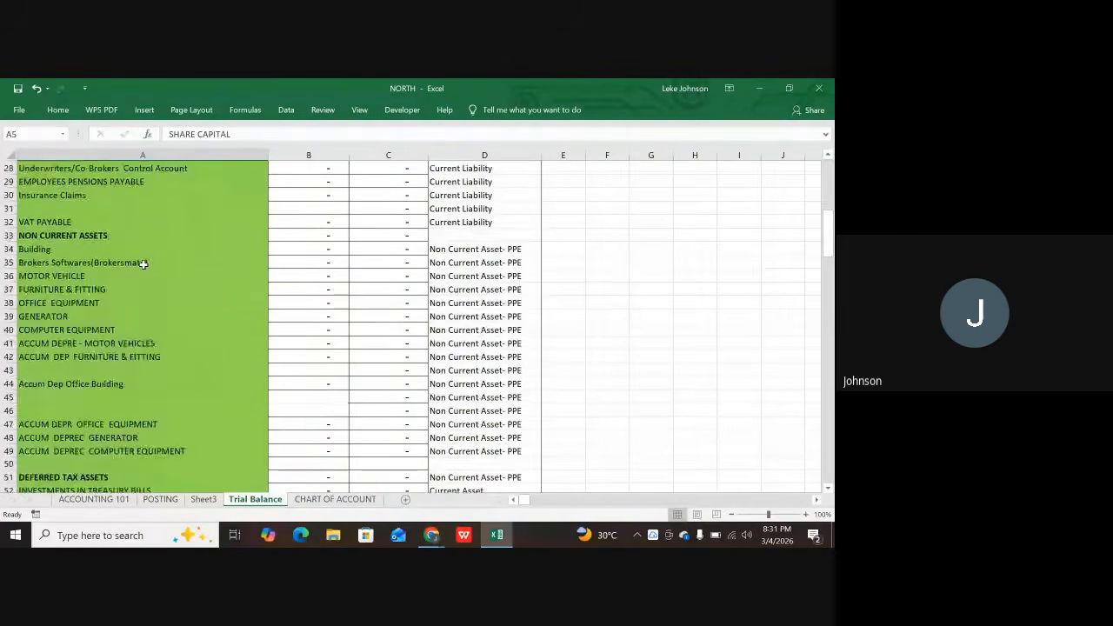
scroll(147, 287, down, 6)
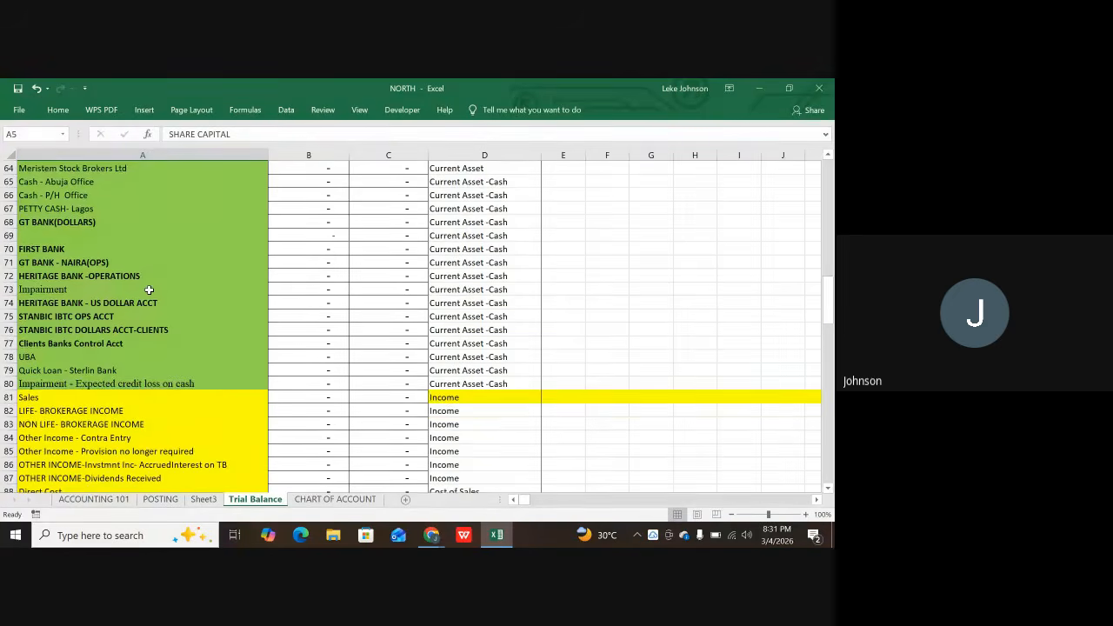
scroll(150, 294, up, 5)
scroll(150, 294, up, 18)
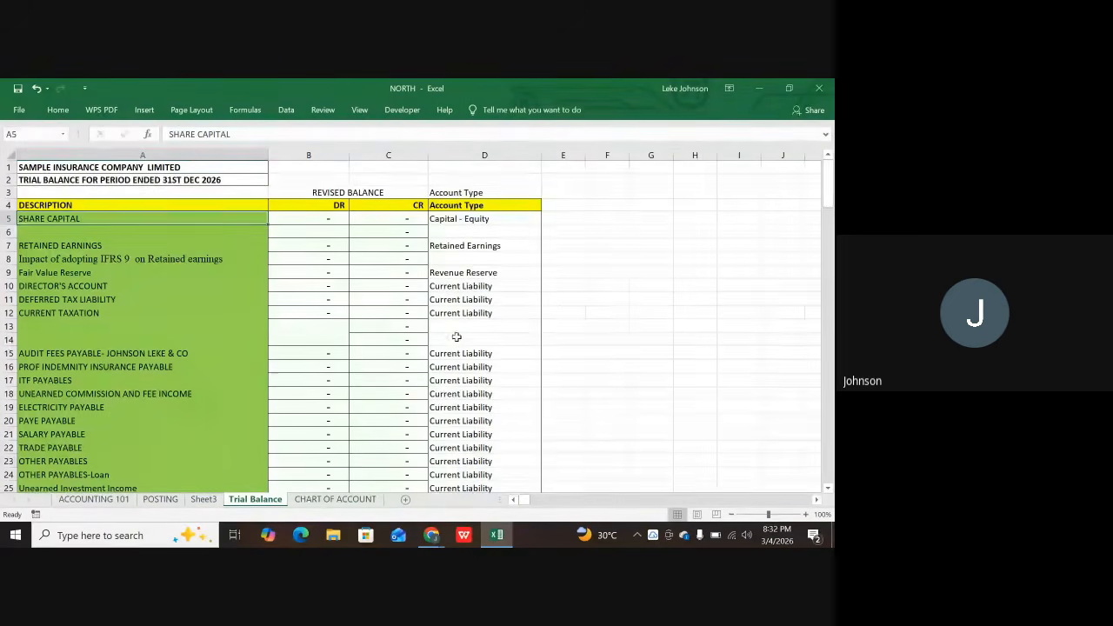
- Walk through the Current Liability accounts in the Trial Balance, highlighting the audit fees payable row
scroll(151, 323, down, 2)
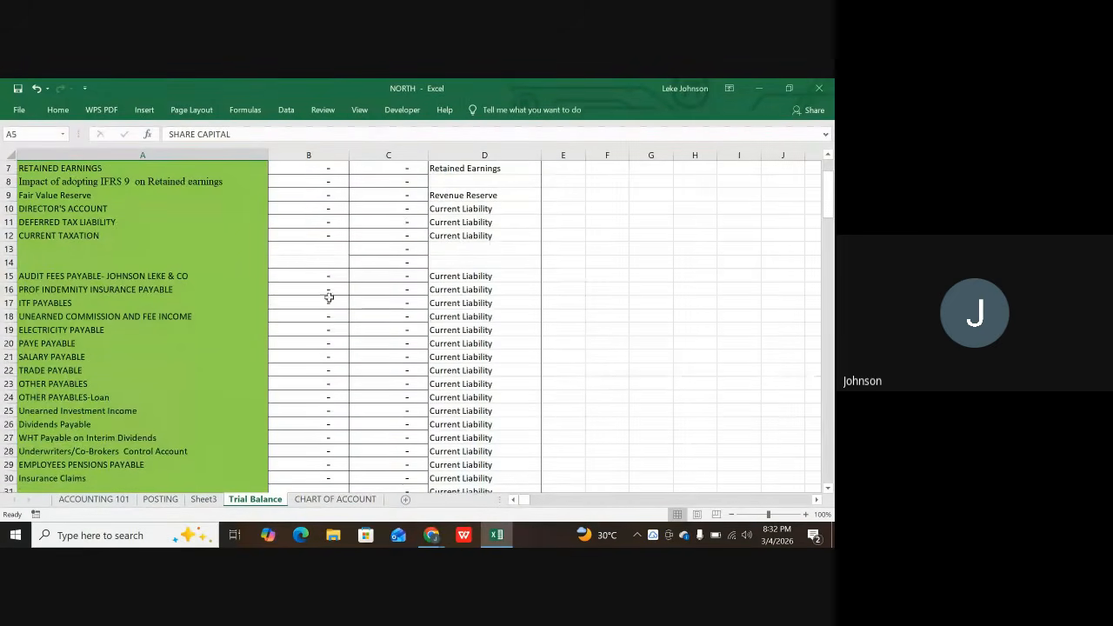
scroll(339, 292, down, 1)
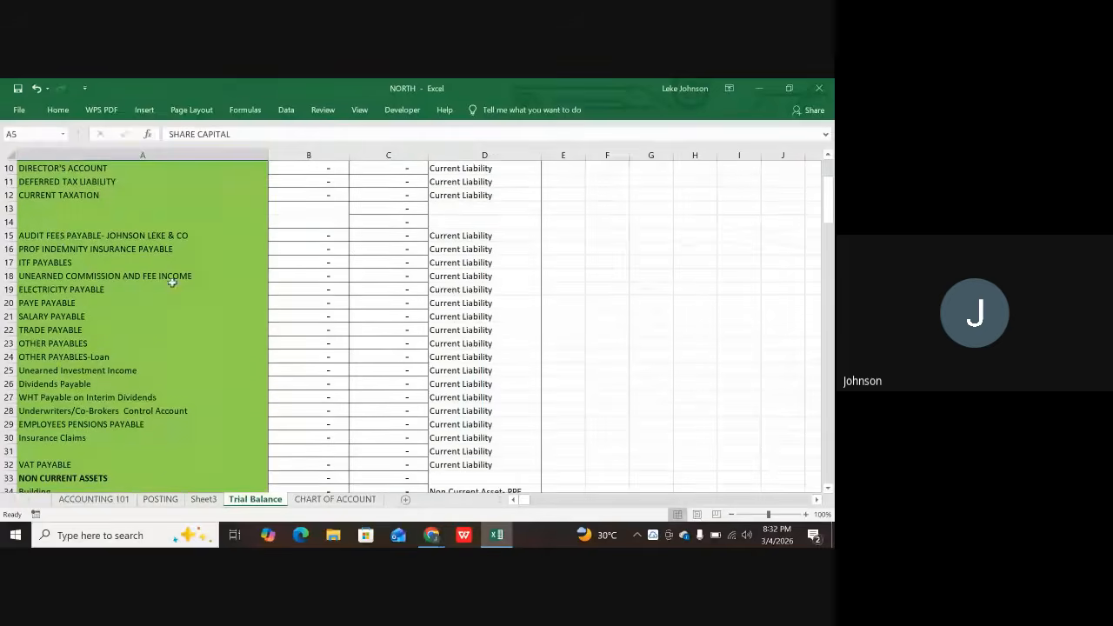
click(61, 236)
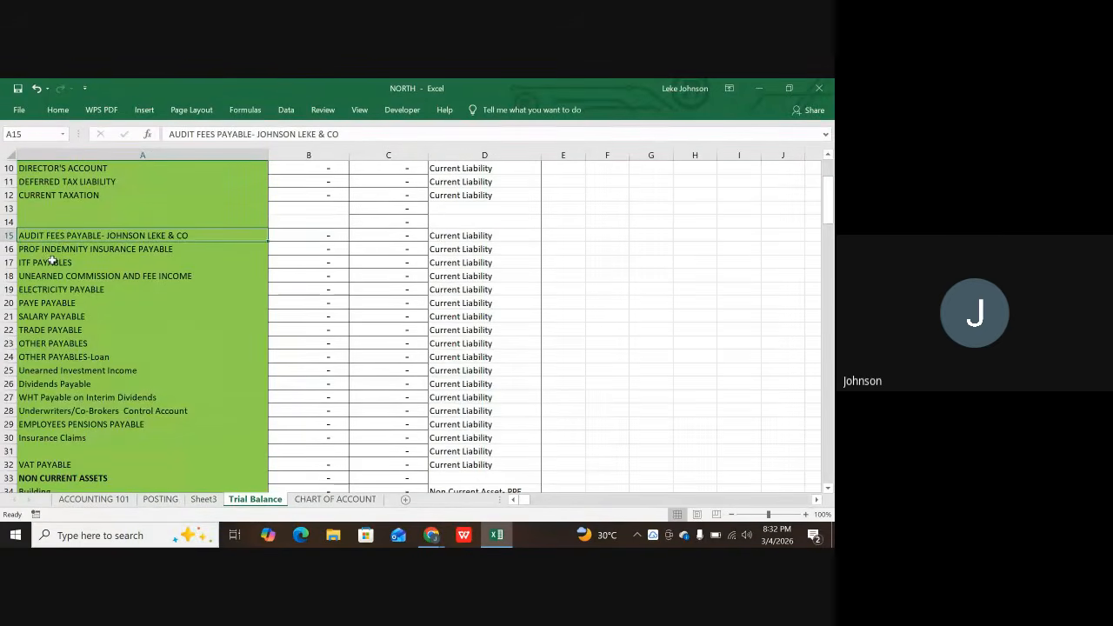
scroll(85, 280, down, 3)
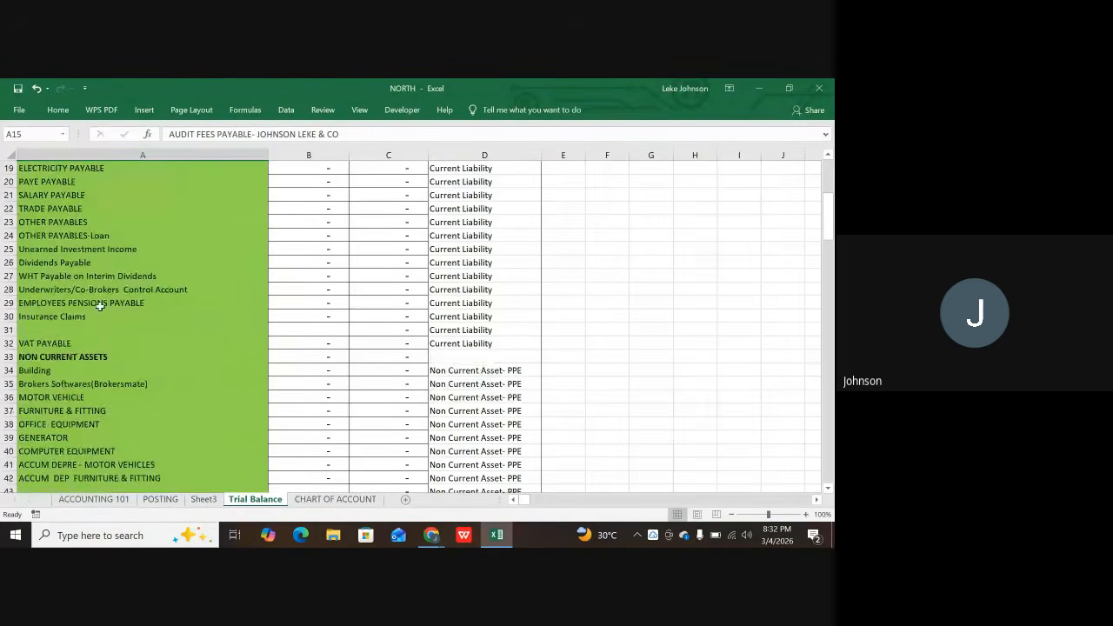
scroll(241, 304, down, 1)
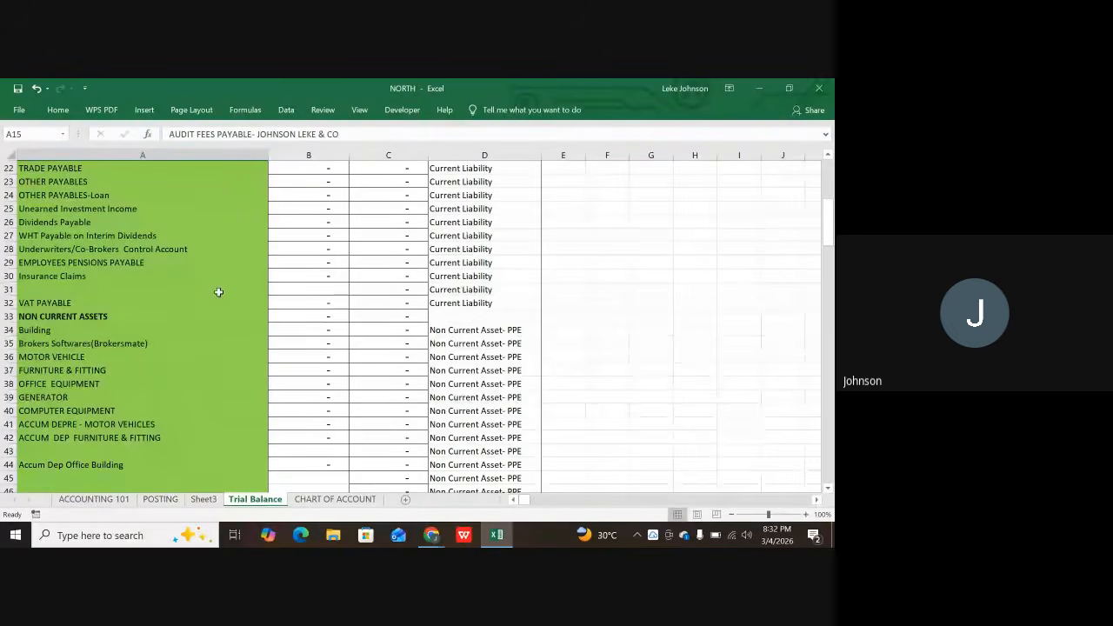
- Show the NON CURRENT ASSETS section of the Trial Balance, selecting the Building account
scroll(213, 270, up, 3)
scroll(226, 259, up, 4)
scroll(222, 304, down, 8)
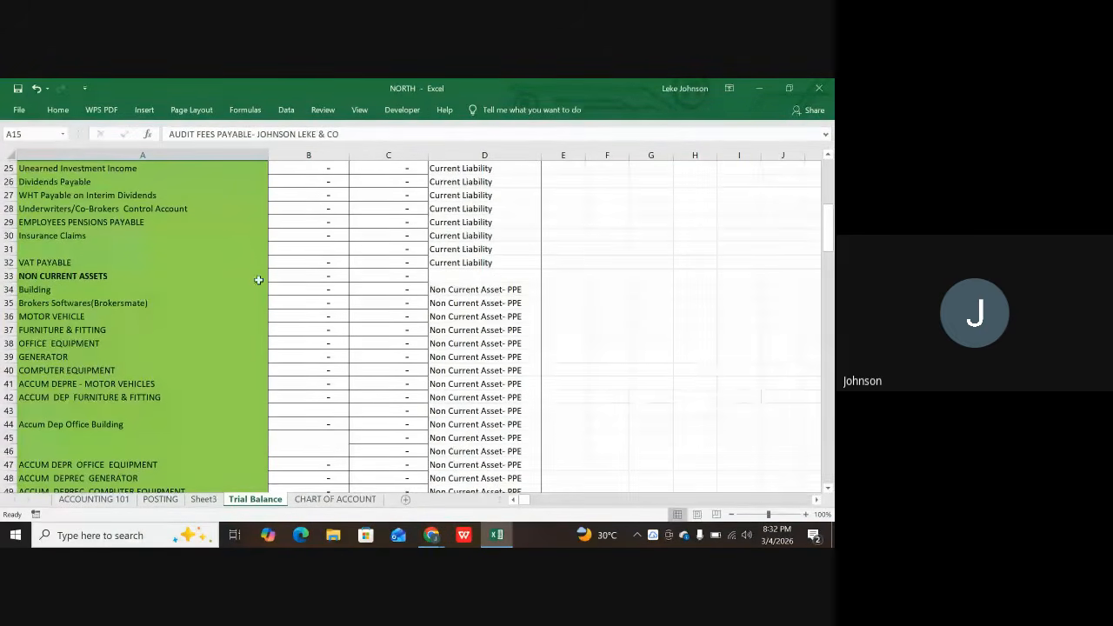
click(50, 289)
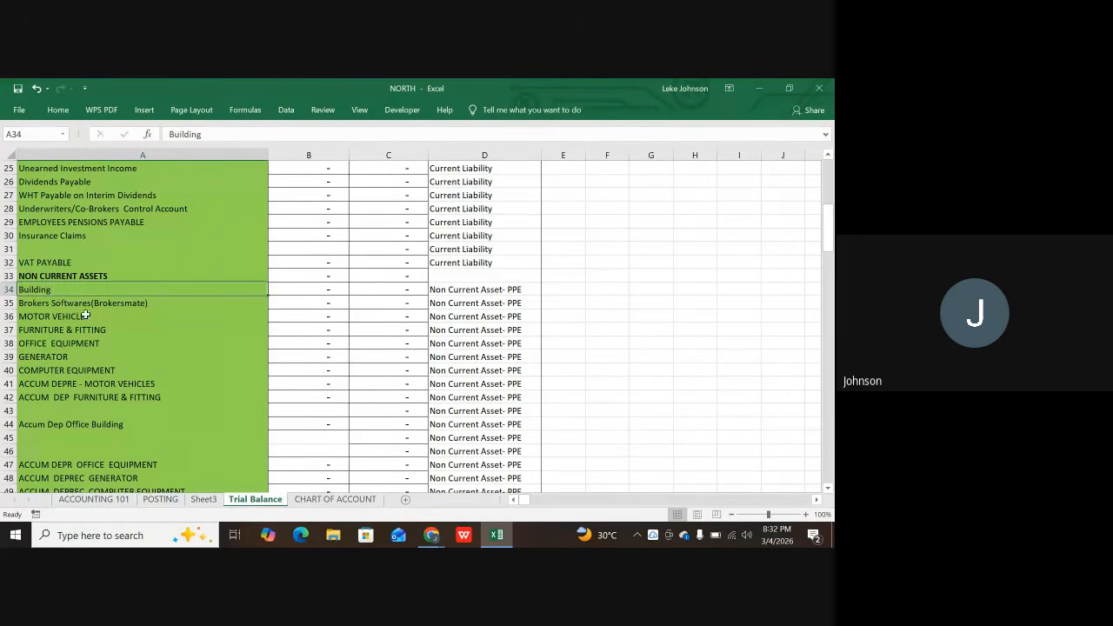
scroll(86, 330, down, 1)
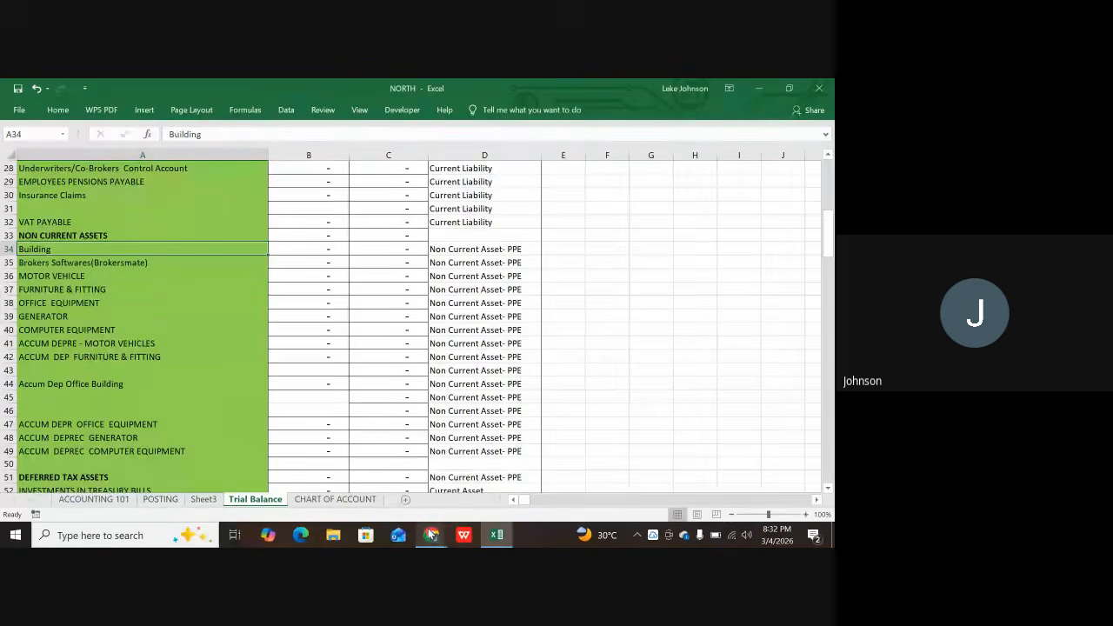
- Switch to the Google Meet window to check on the class, and return to the NORTH workbook in Excel
click(366, 452)
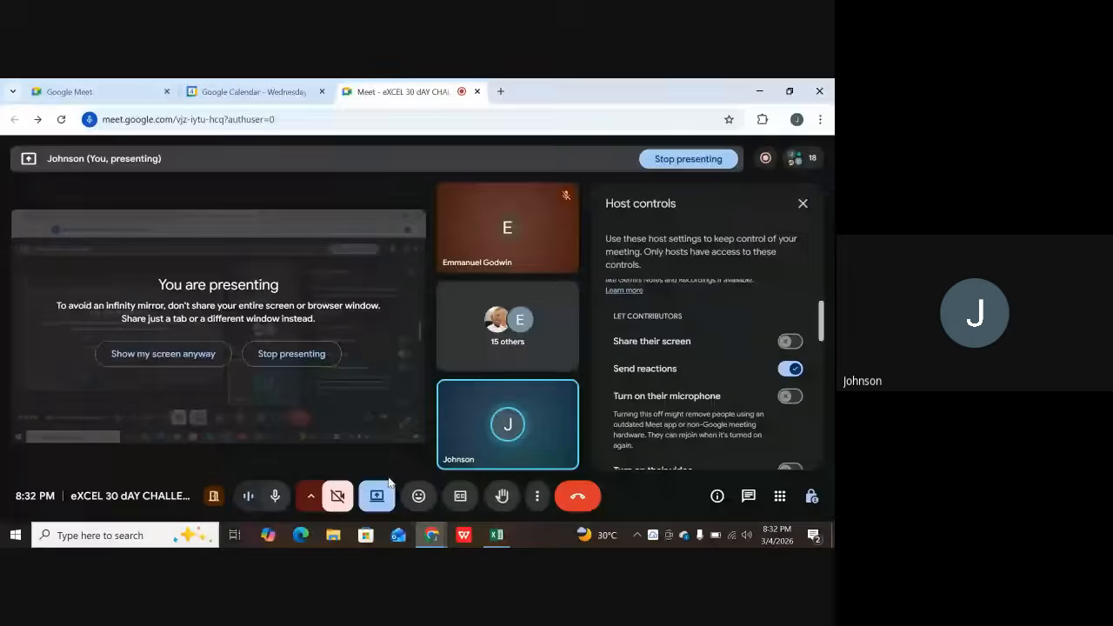
click(764, 160)
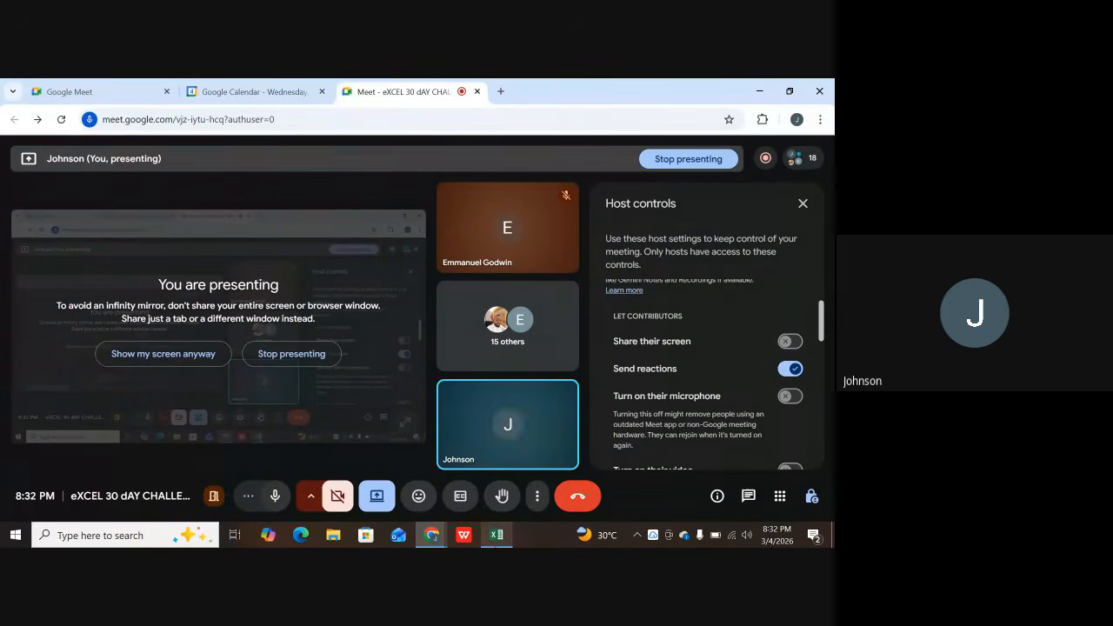
click(496, 536)
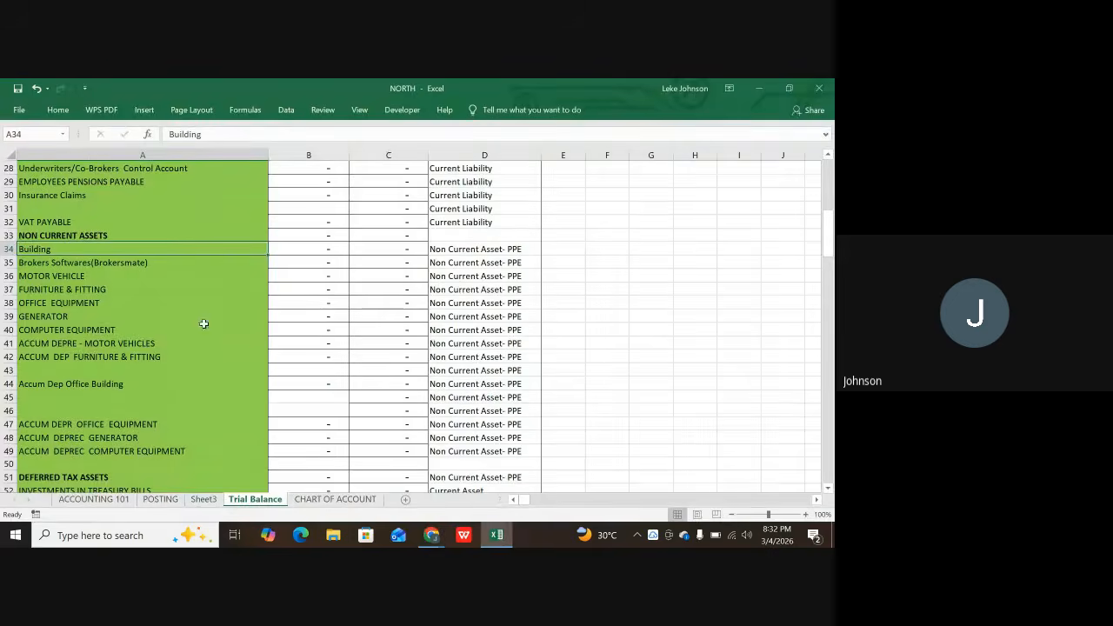
- Review the accumulated depreciation accounts under NON CURRENT ASSETS and select the Depreciation account among the Expenses
scroll(104, 361, down, 1)
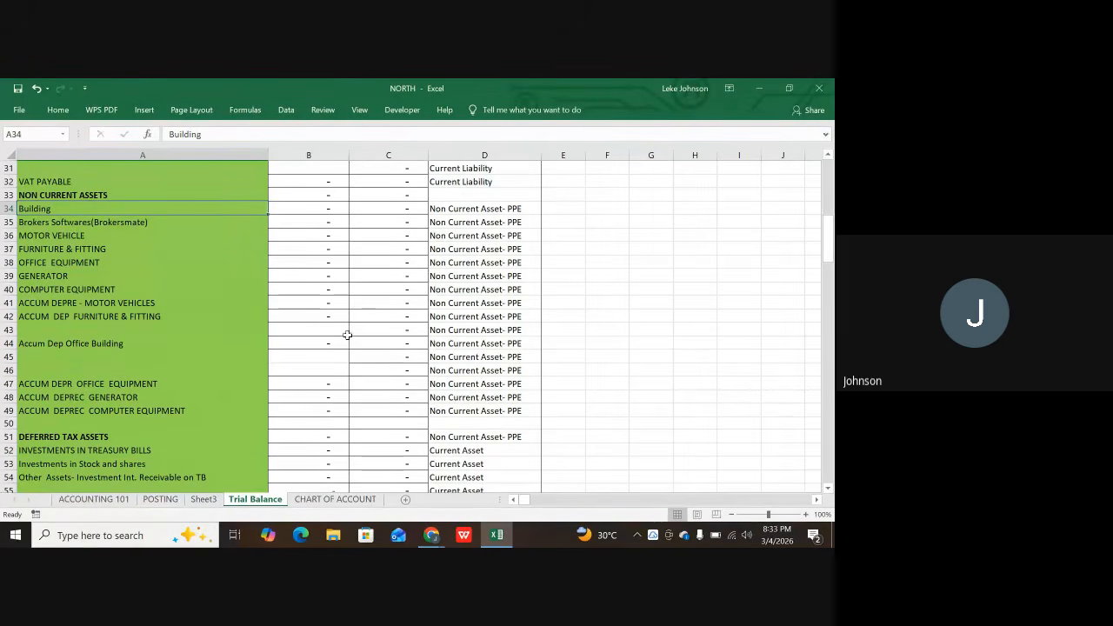
scroll(94, 343, up, 1)
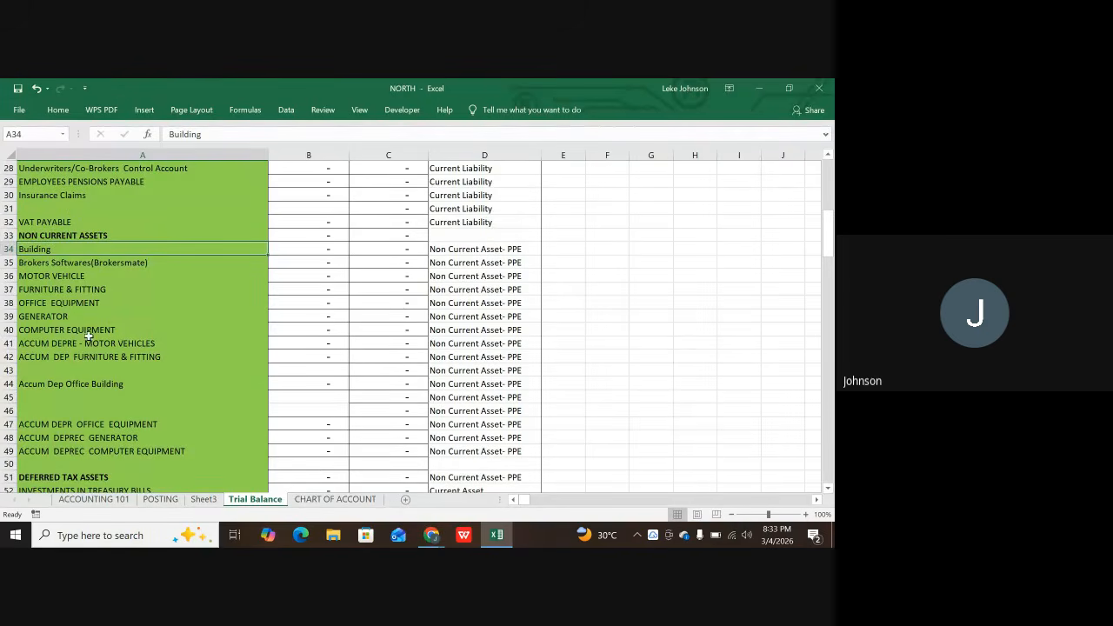
scroll(56, 350, down, 3)
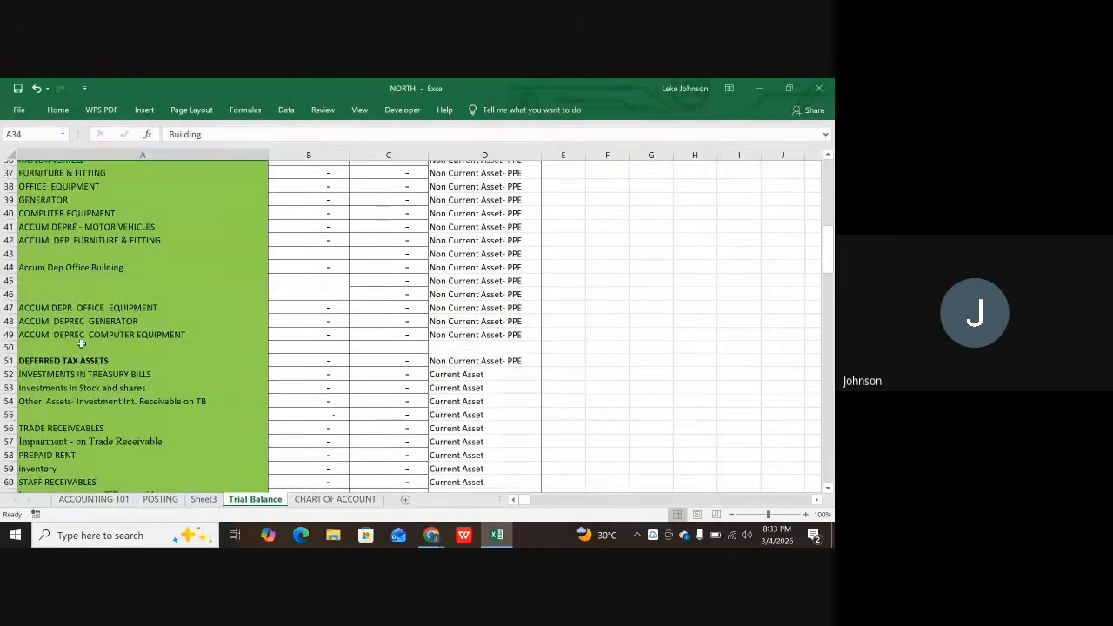
scroll(97, 347, down, 13)
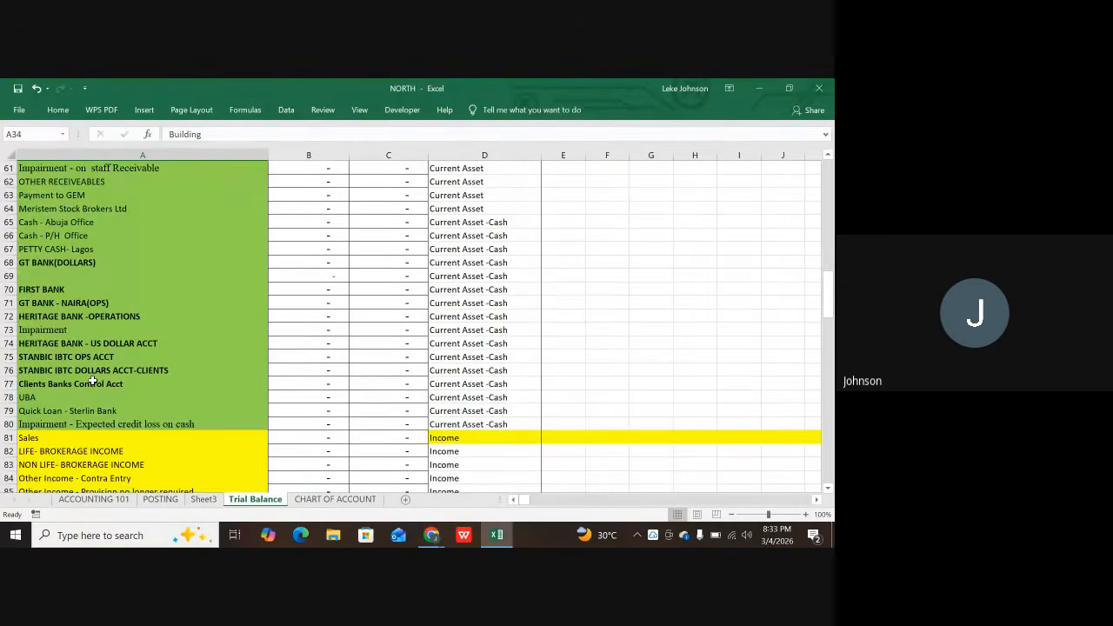
scroll(96, 379, down, 10)
scroll(98, 374, up, 4)
scroll(100, 368, down, 1)
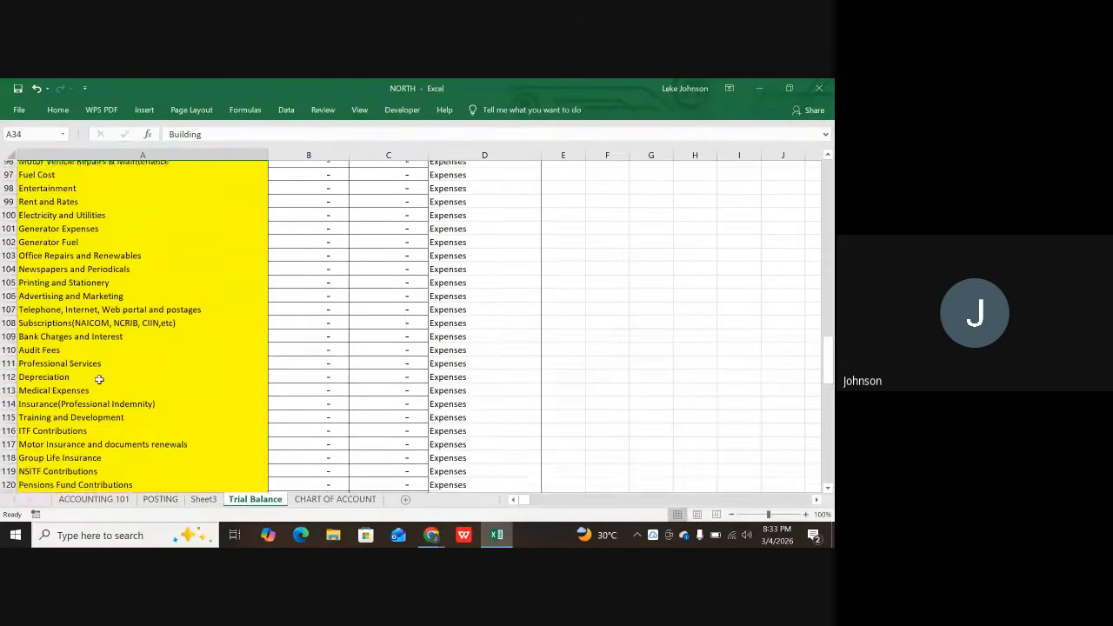
scroll(108, 322, down, 2)
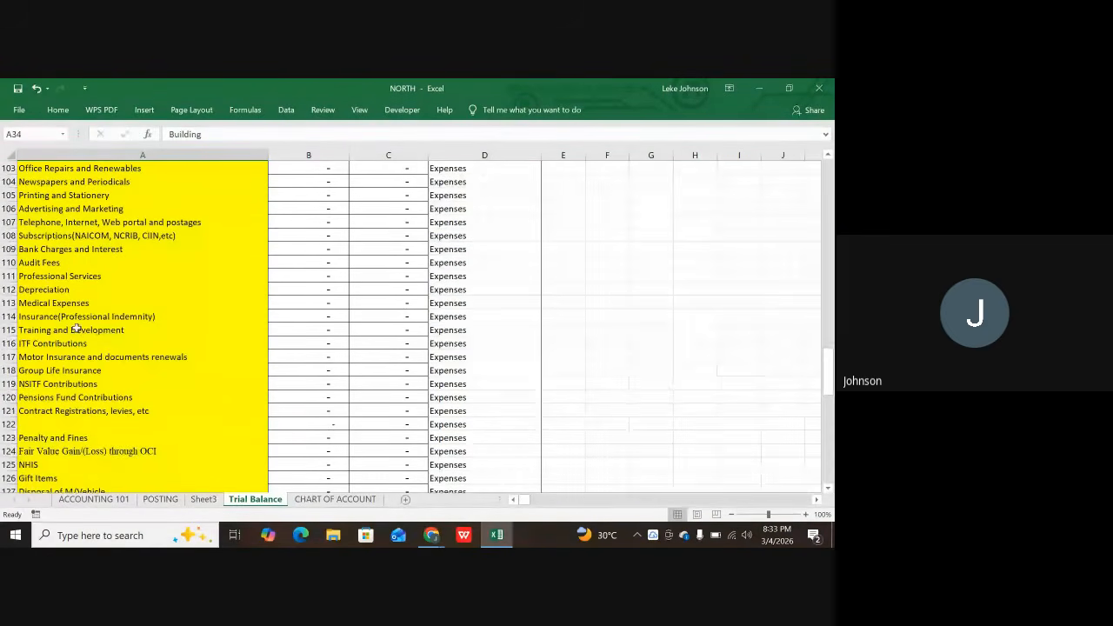
click(66, 292)
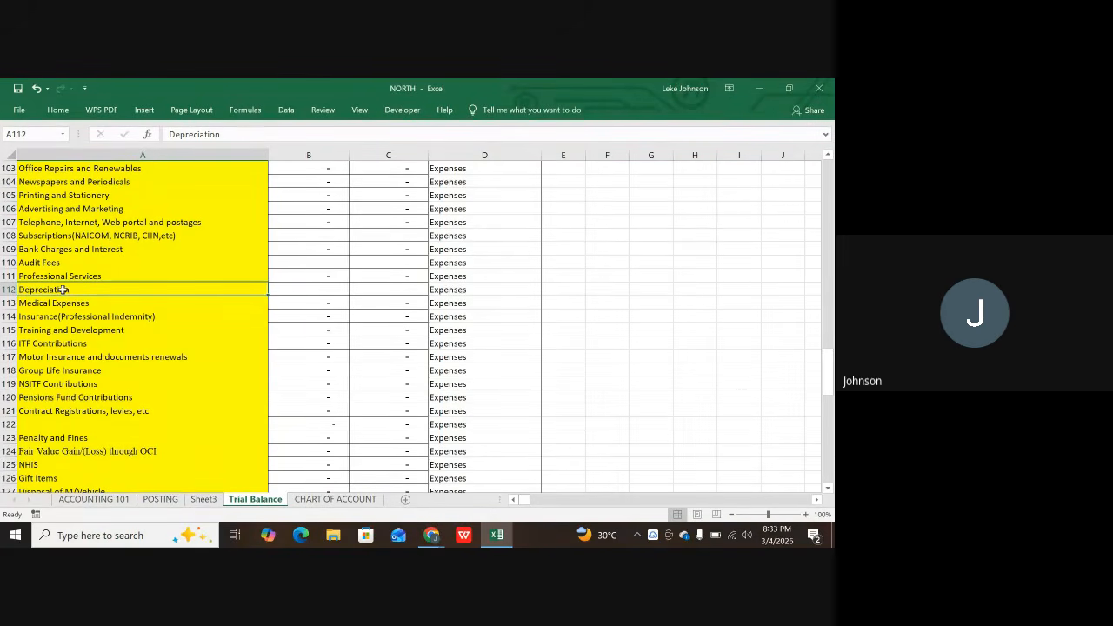
- Go back from the Depreciation expense to the non-current asset and accumulated depreciation rows, and up to the DESCRIPTION header
scroll(65, 287, up, 3)
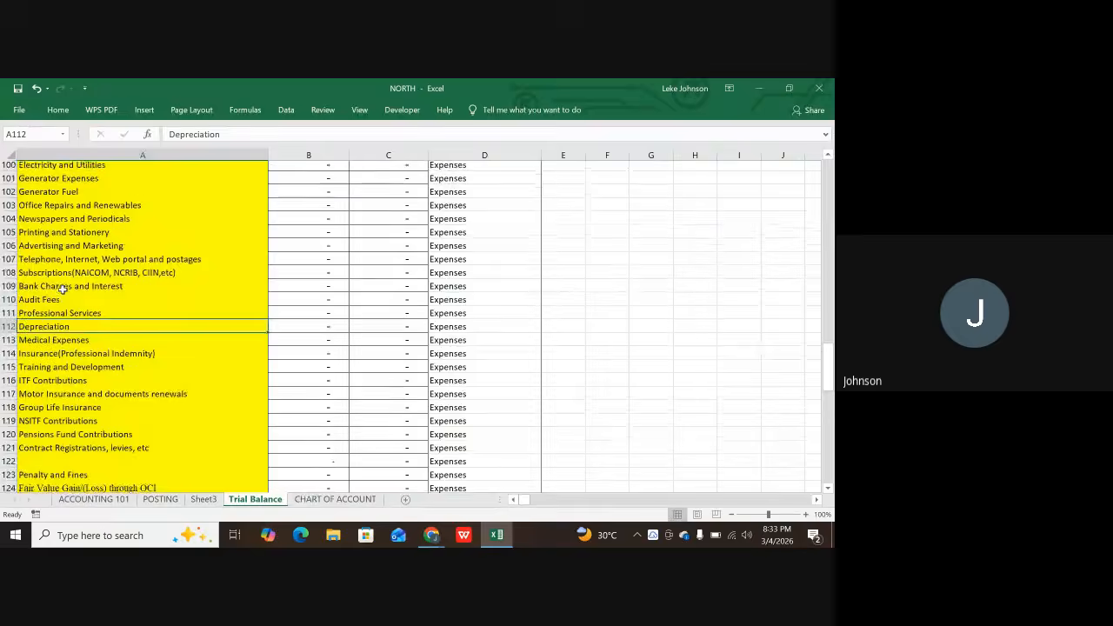
scroll(67, 286, up, 20)
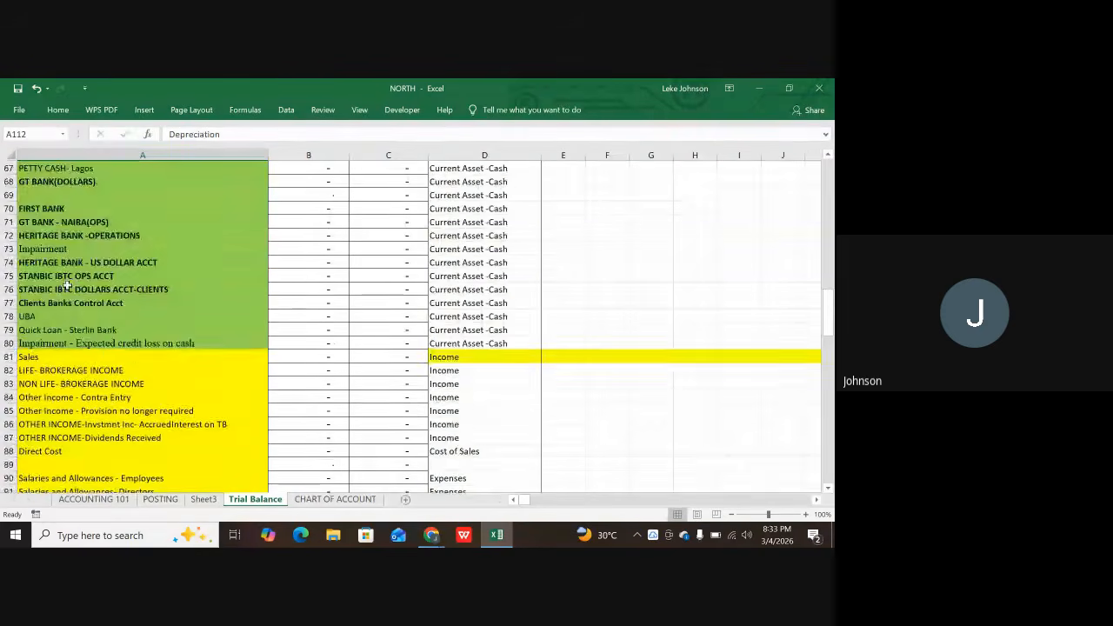
scroll(99, 249, up, 2)
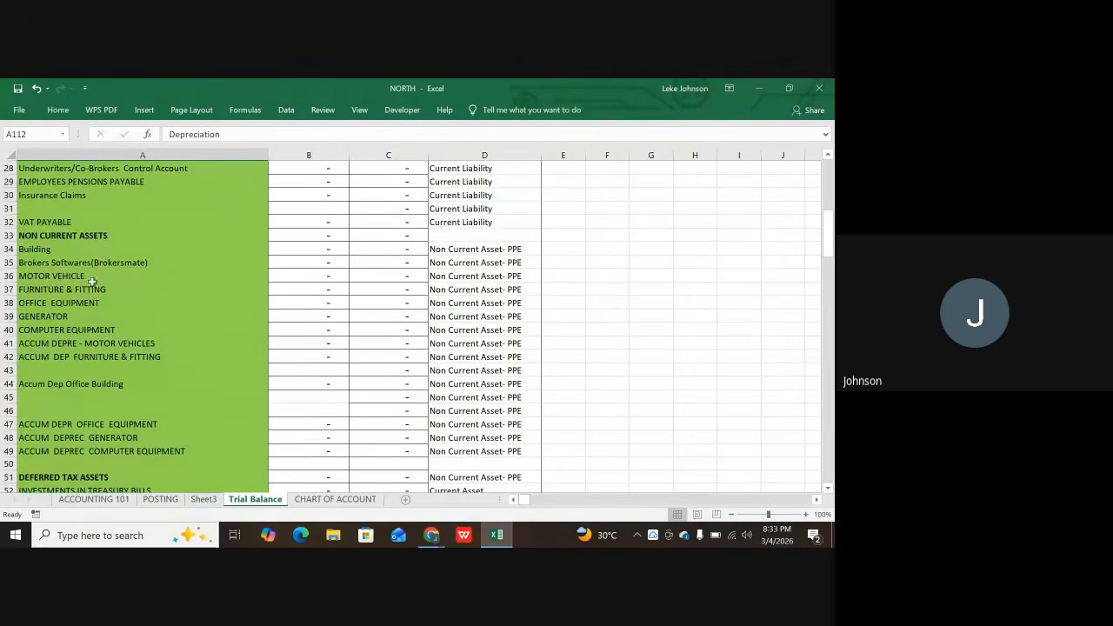
scroll(104, 278, down, 4)
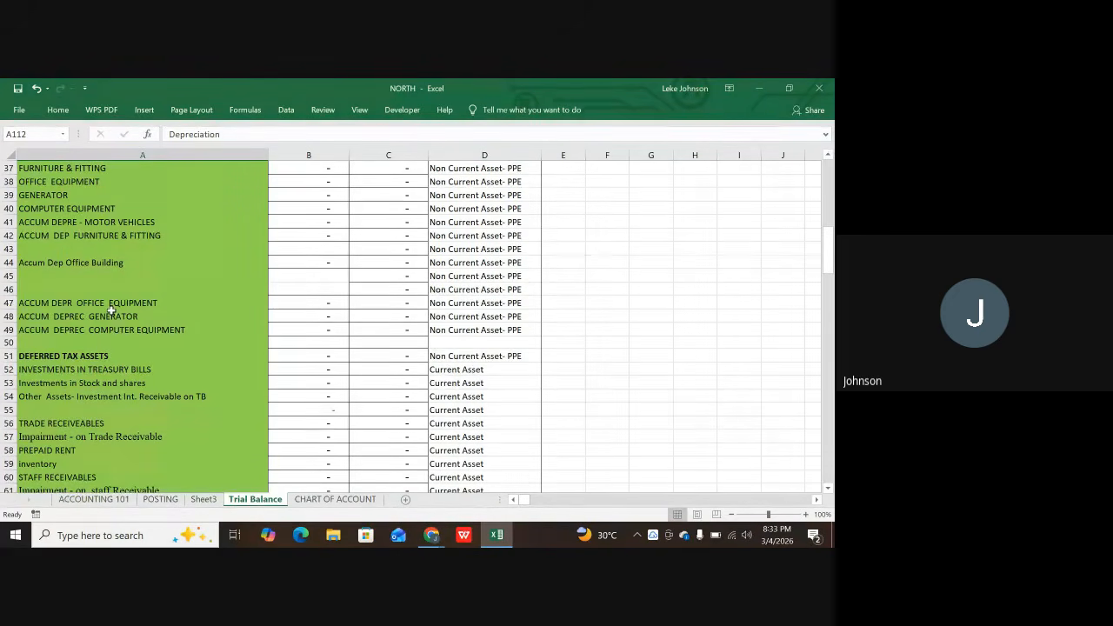
scroll(134, 306, up, 3)
scroll(139, 300, up, 6)
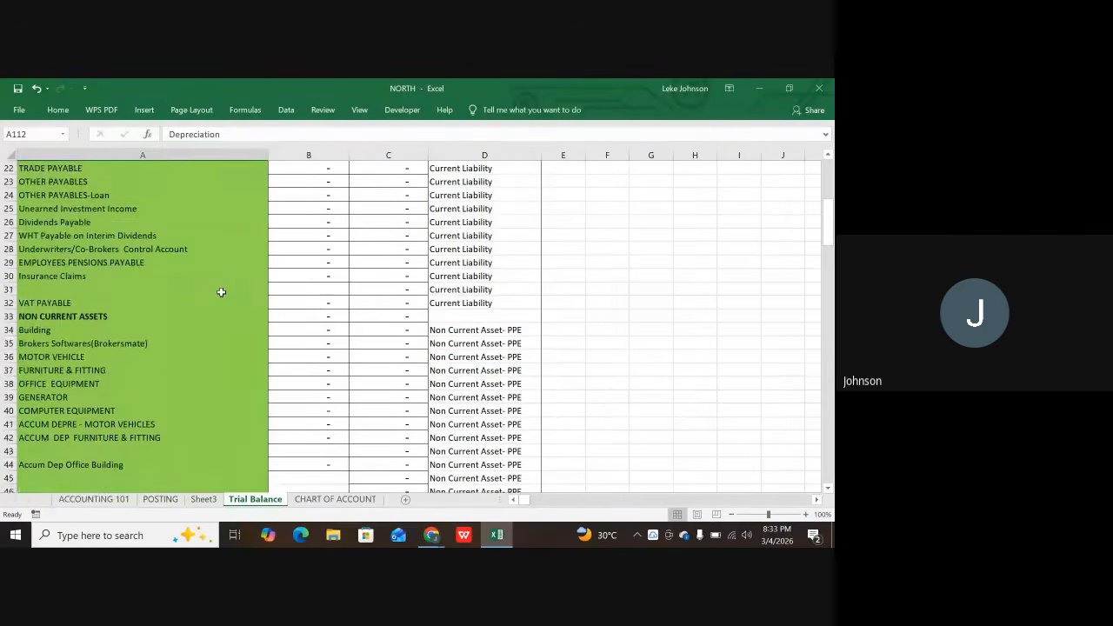
scroll(223, 290, up, 3)
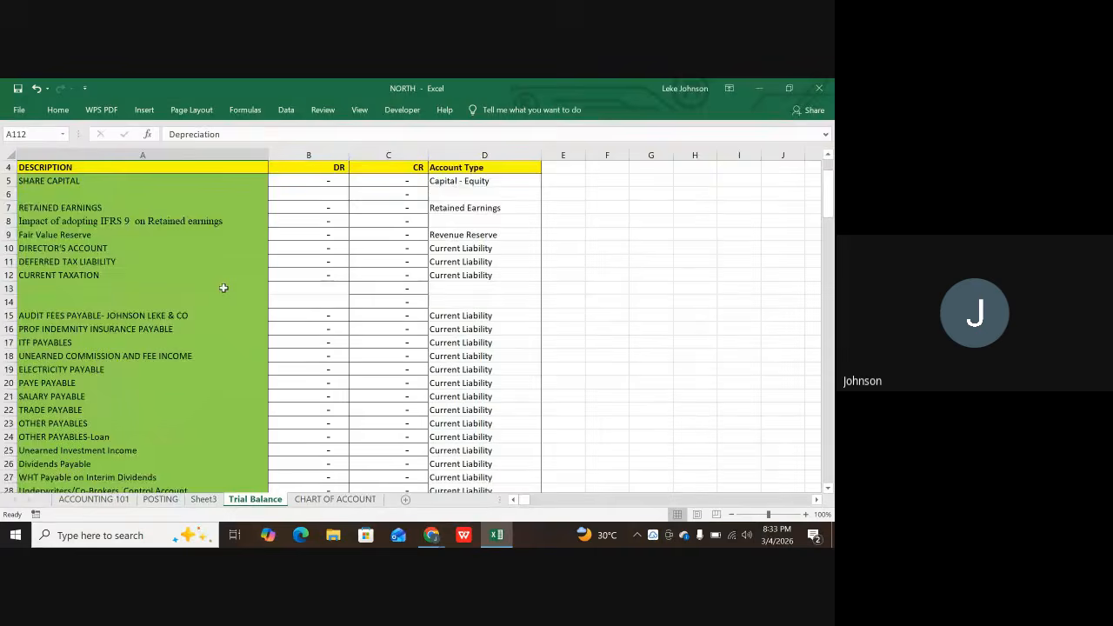
- Compare the green liability and asset accounts with the yellow Income, Cost of Sales and Expenses accounts in the Trial Balance
scroll(194, 219, down, 10)
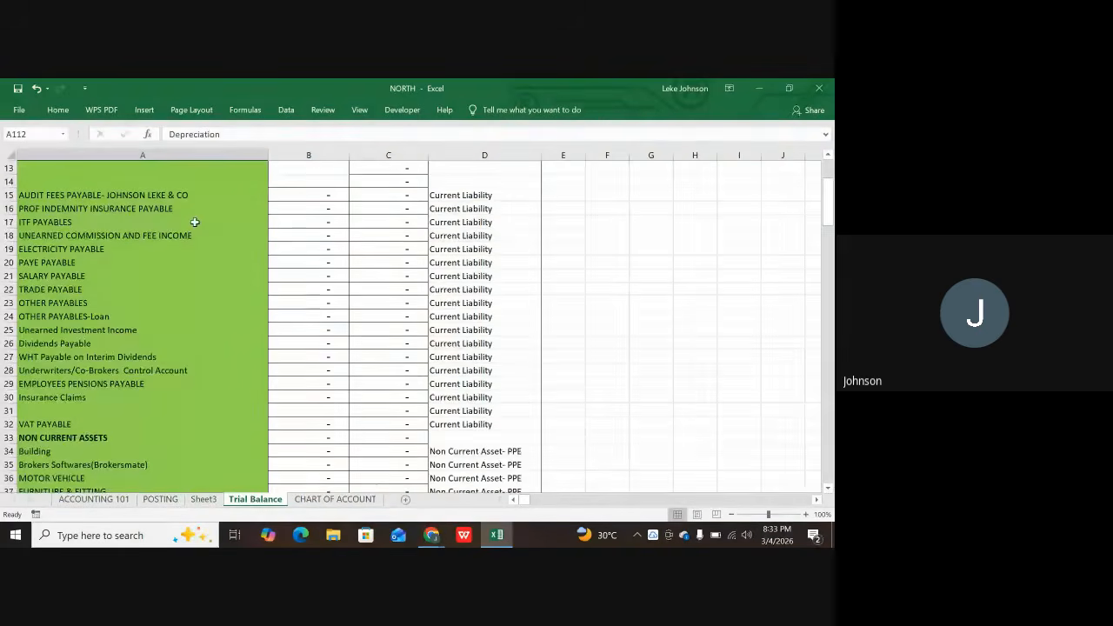
scroll(206, 222, down, 13)
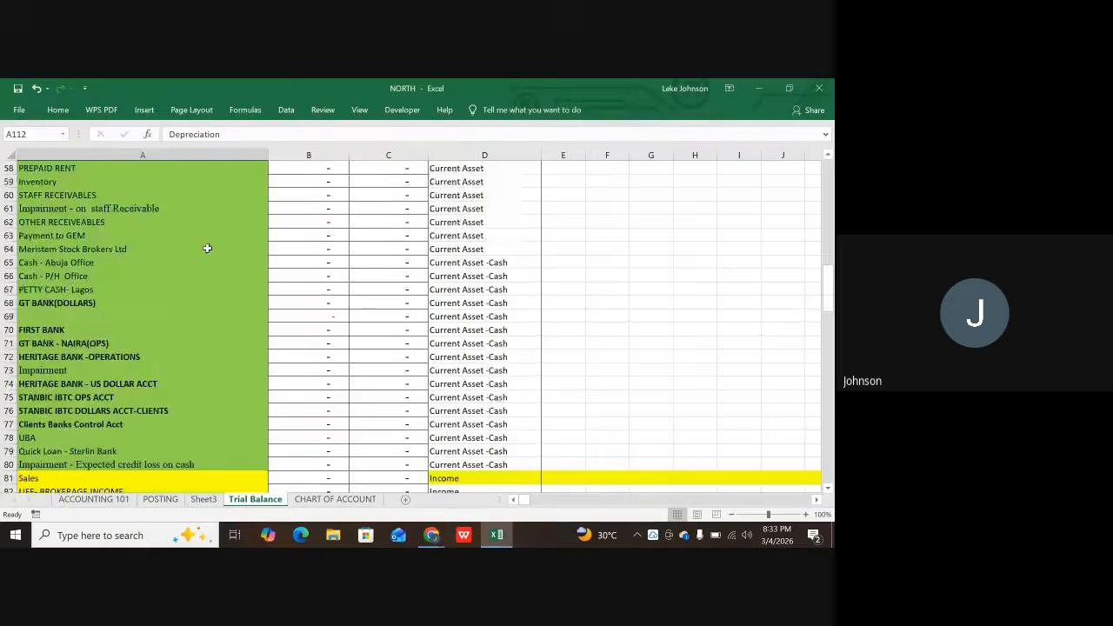
scroll(206, 252, down, 3)
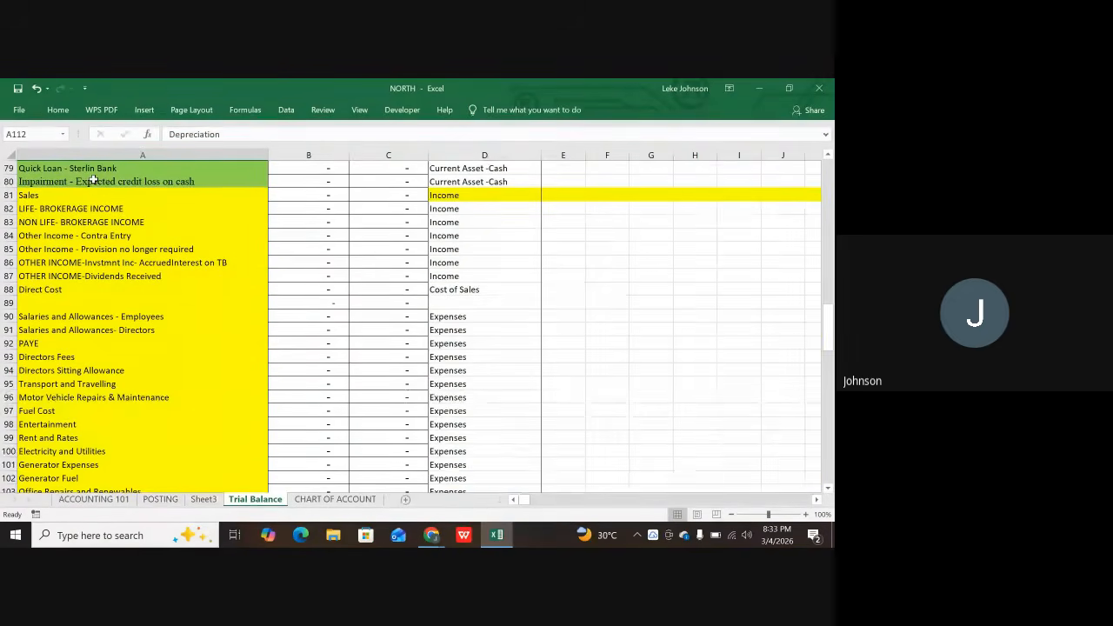
scroll(131, 249, down, 11)
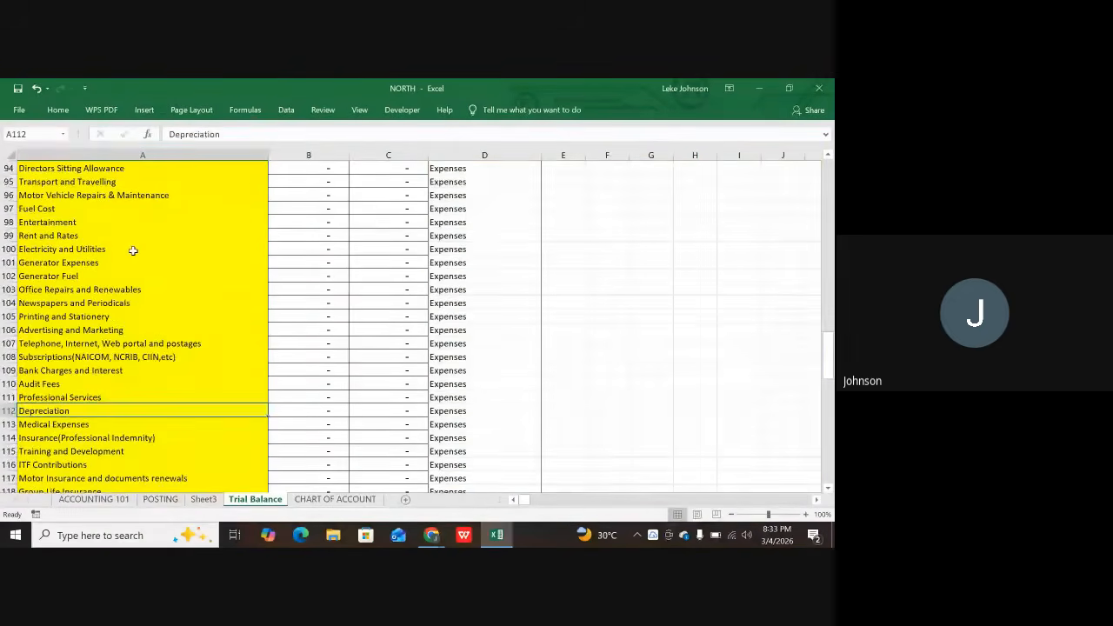
scroll(202, 249, up, 5)
scroll(202, 248, up, 8)
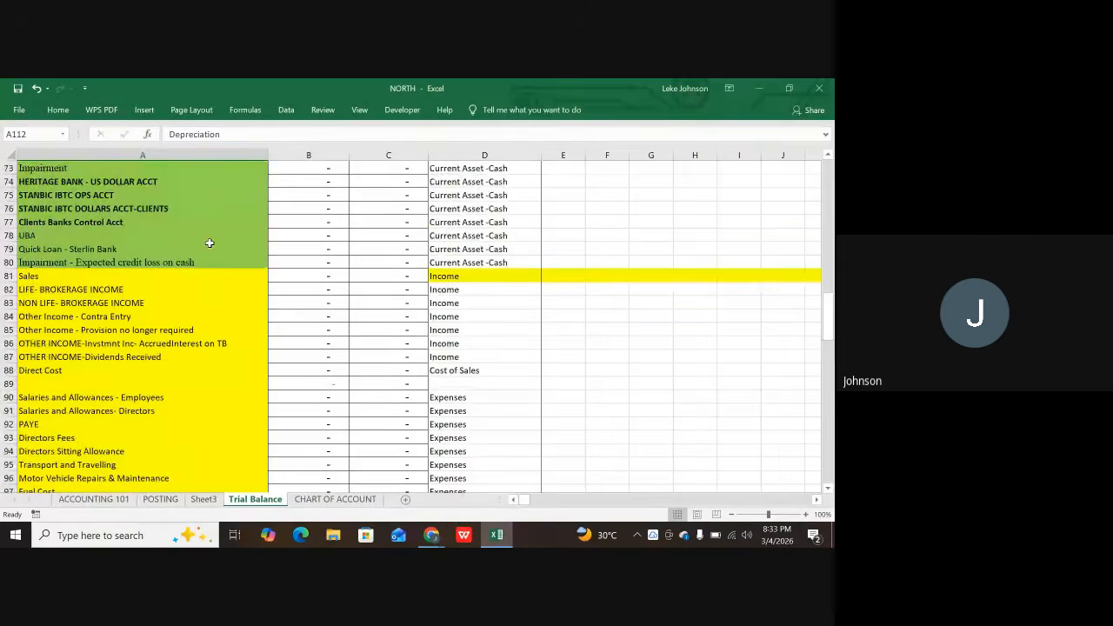
scroll(305, 311, down, 18)
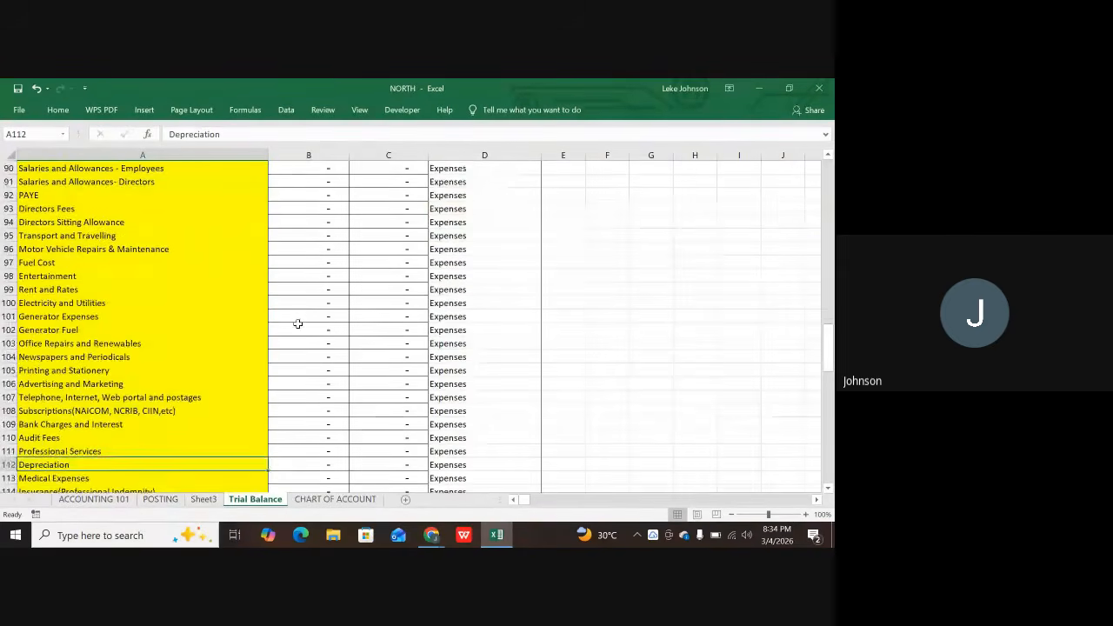
scroll(256, 316, down, 2)
scroll(256, 316, up, 18)
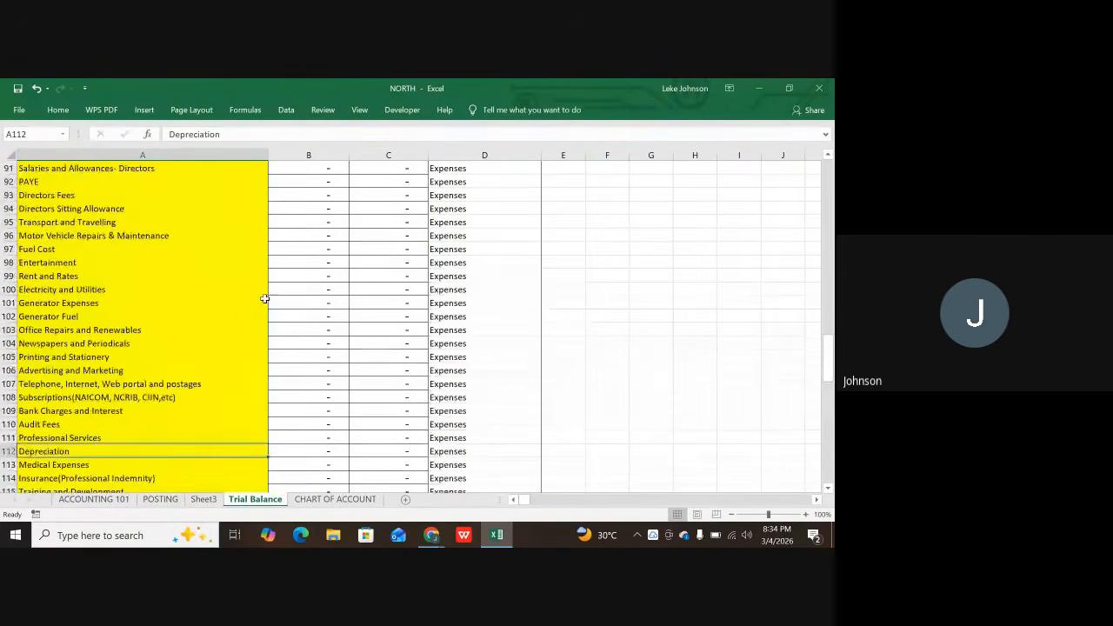
- Examine the DR and CR SUMIF formulas of the Income and cash accounts in rows 76 to 84 of the Trial Balance
click(325, 233)
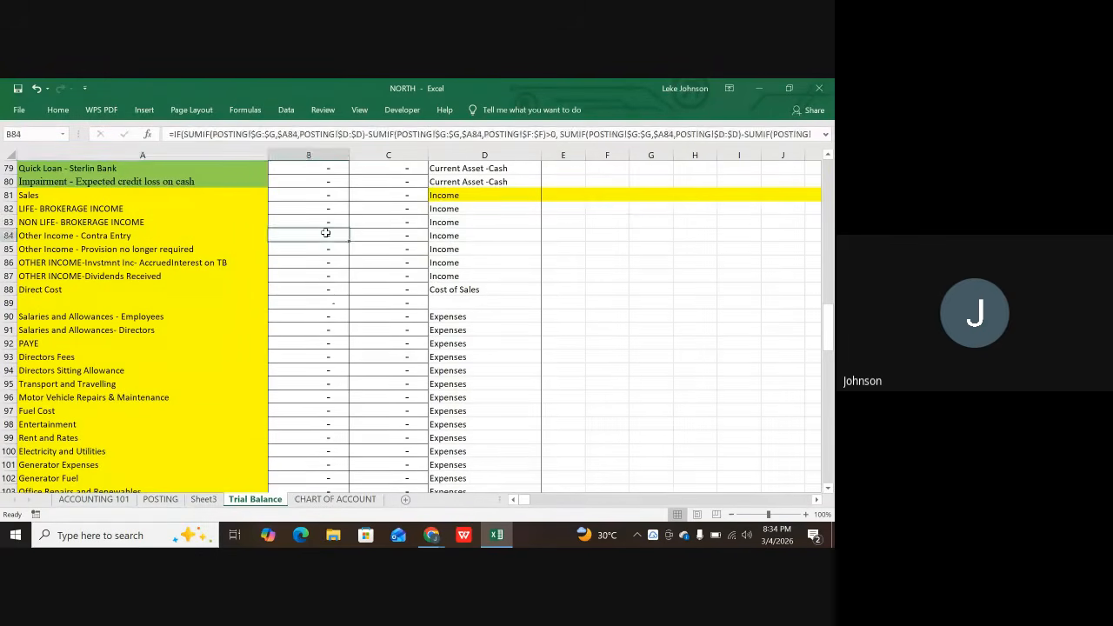
click(374, 222)
click(315, 182)
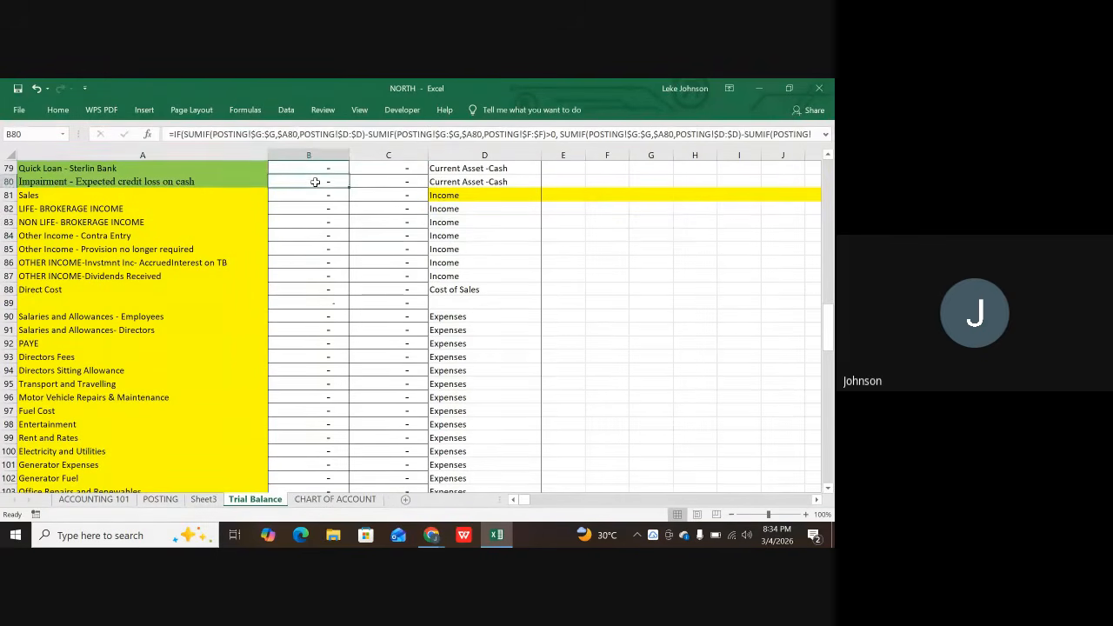
click(363, 182)
click(315, 194)
click(373, 194)
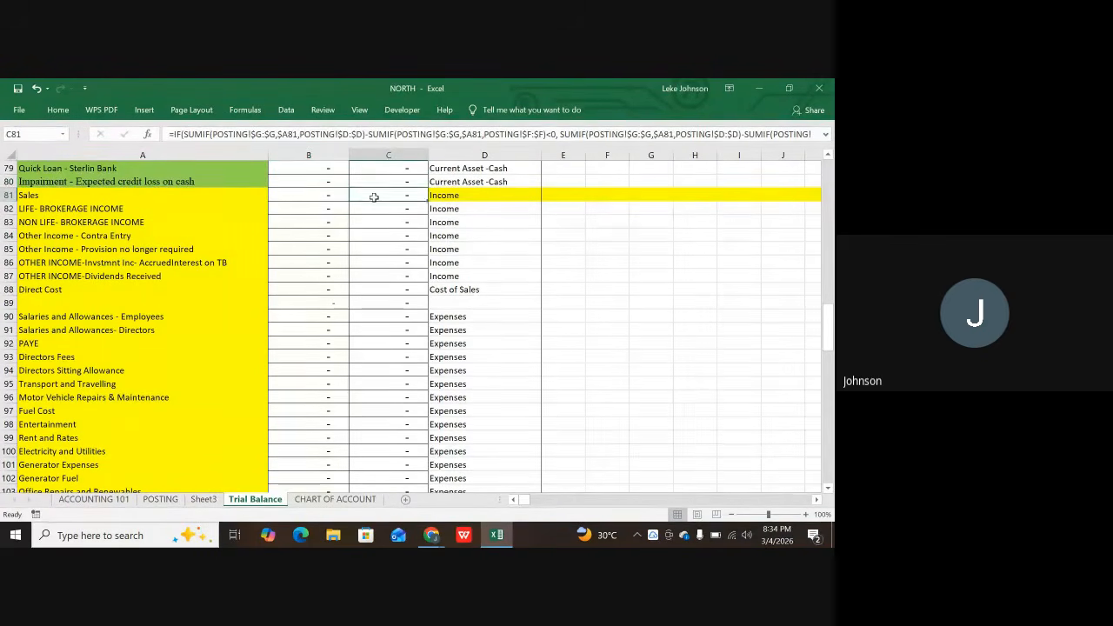
click(327, 212)
click(379, 211)
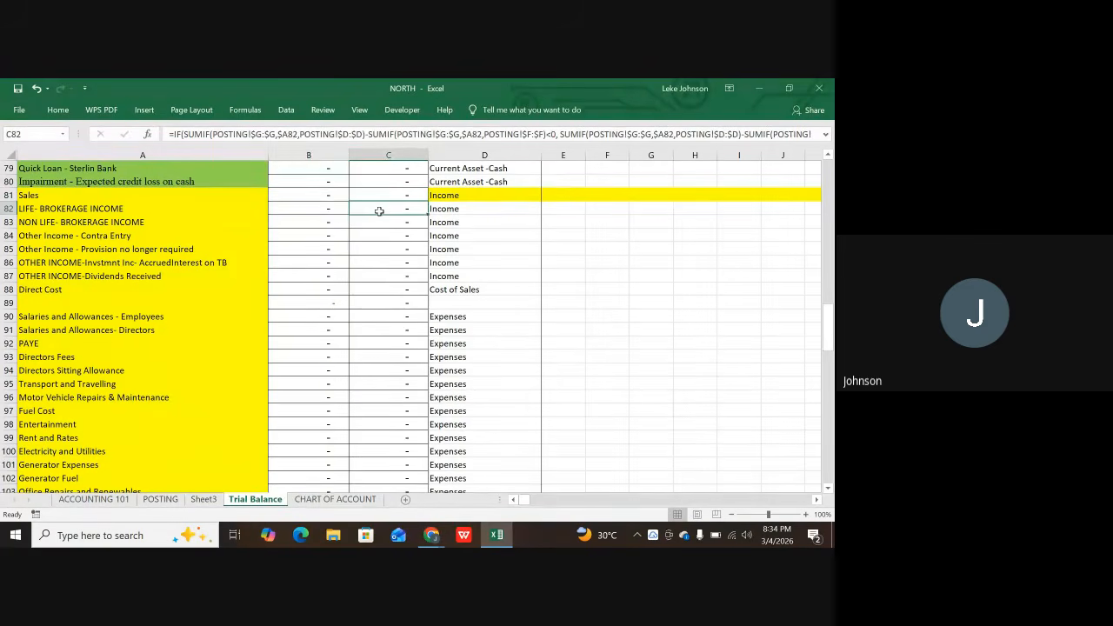
scroll(380, 220, up, 2)
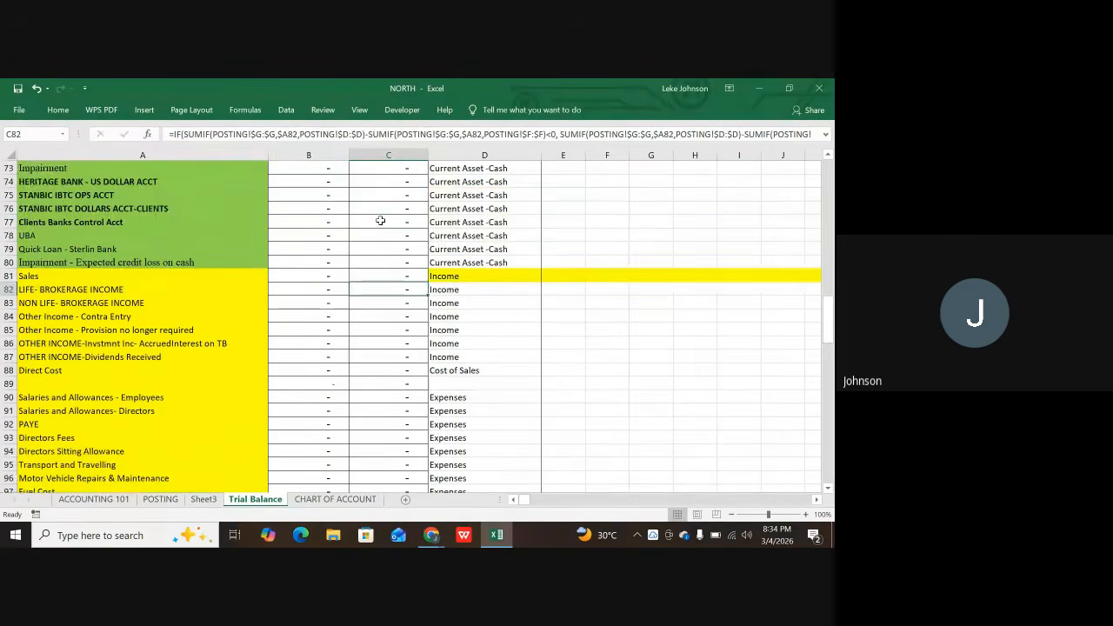
click(323, 210)
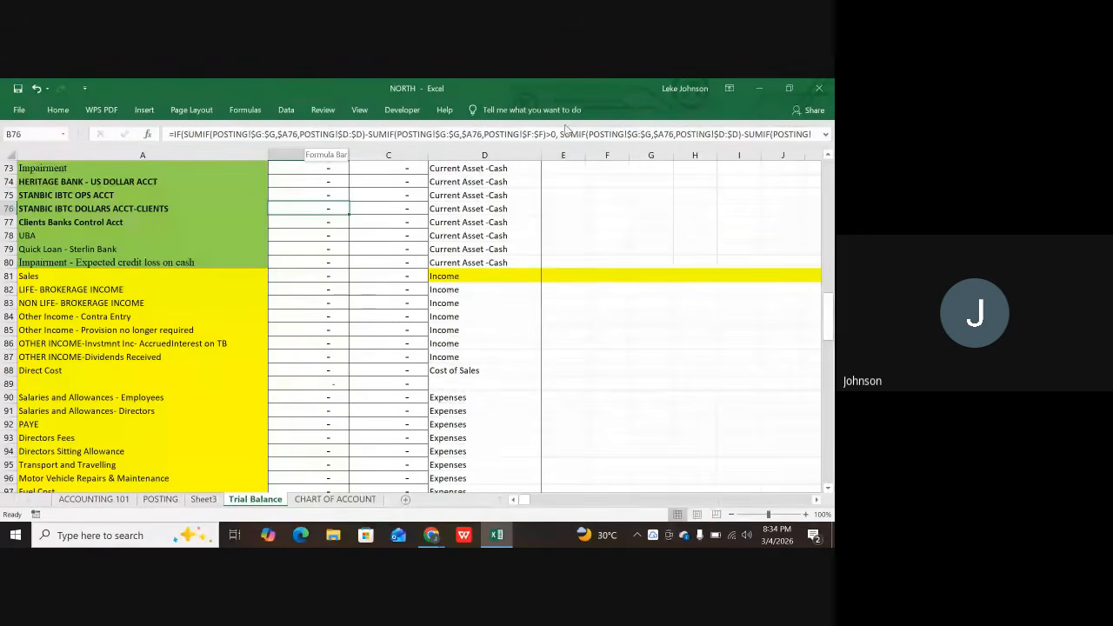
- Copy the DR formula of RETAINED EARNINGS into the empty DR cell B6 above it
scroll(327, 236, up, 11)
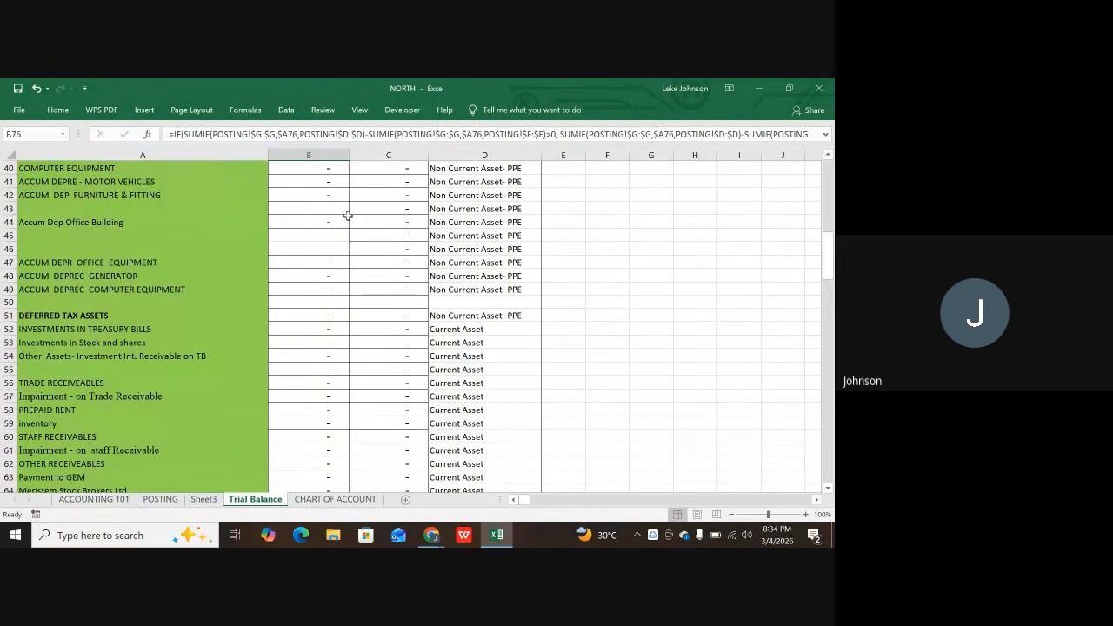
scroll(358, 235, up, 11)
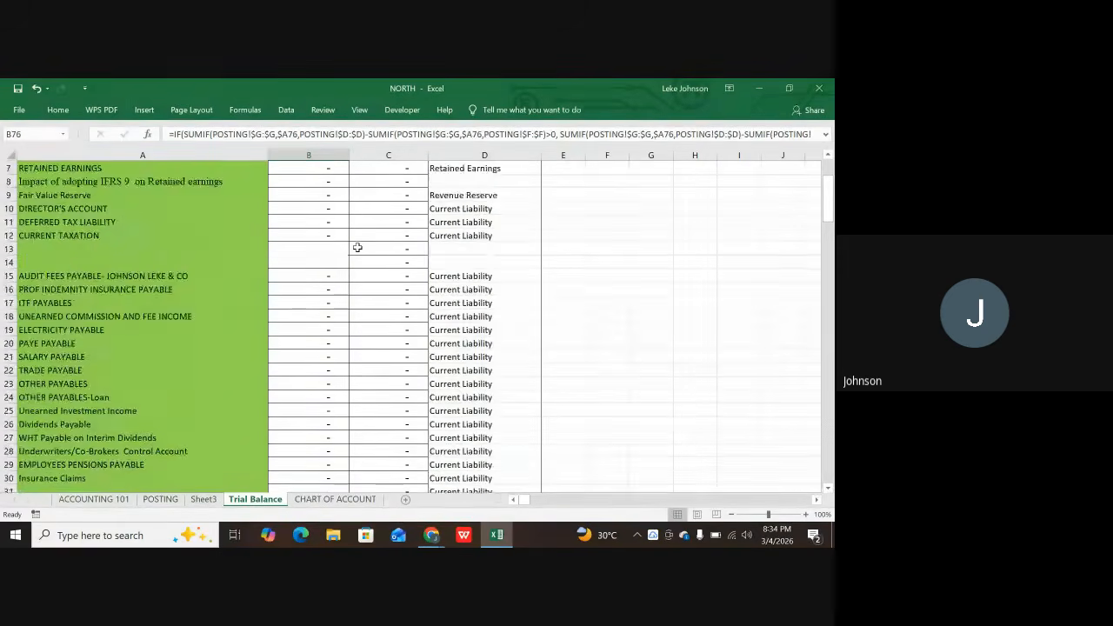
scroll(357, 248, up, 2)
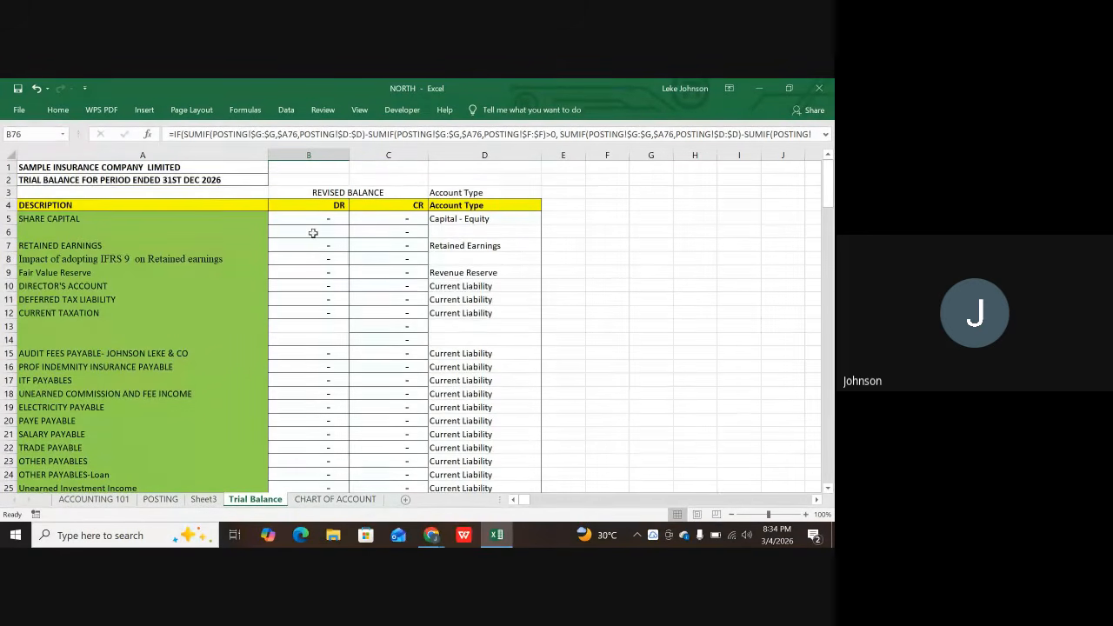
click(388, 230)
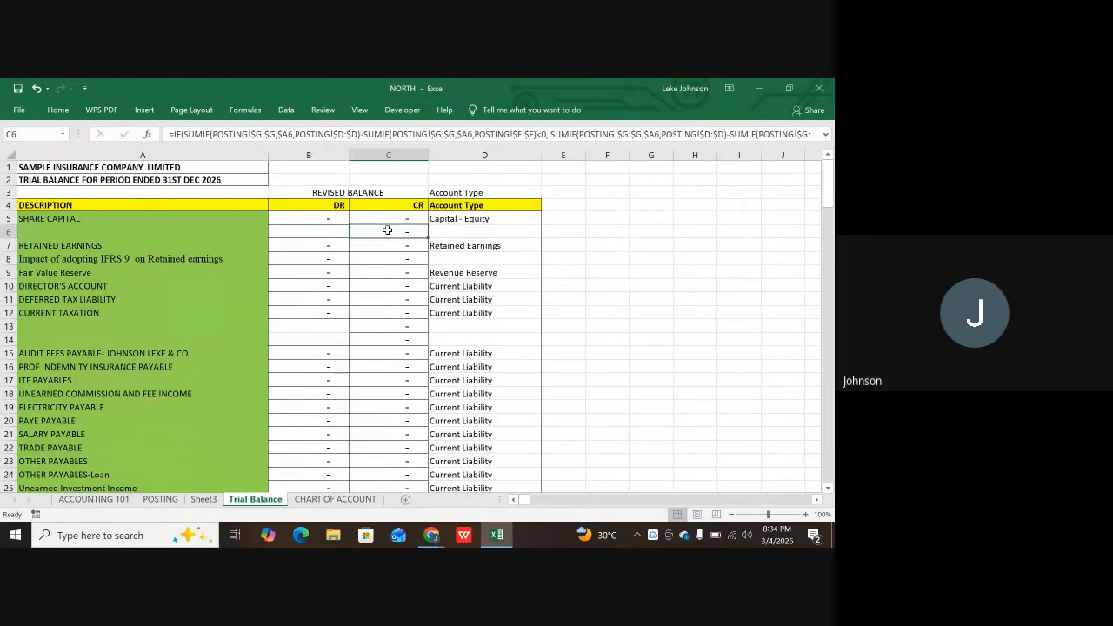
click(332, 231)
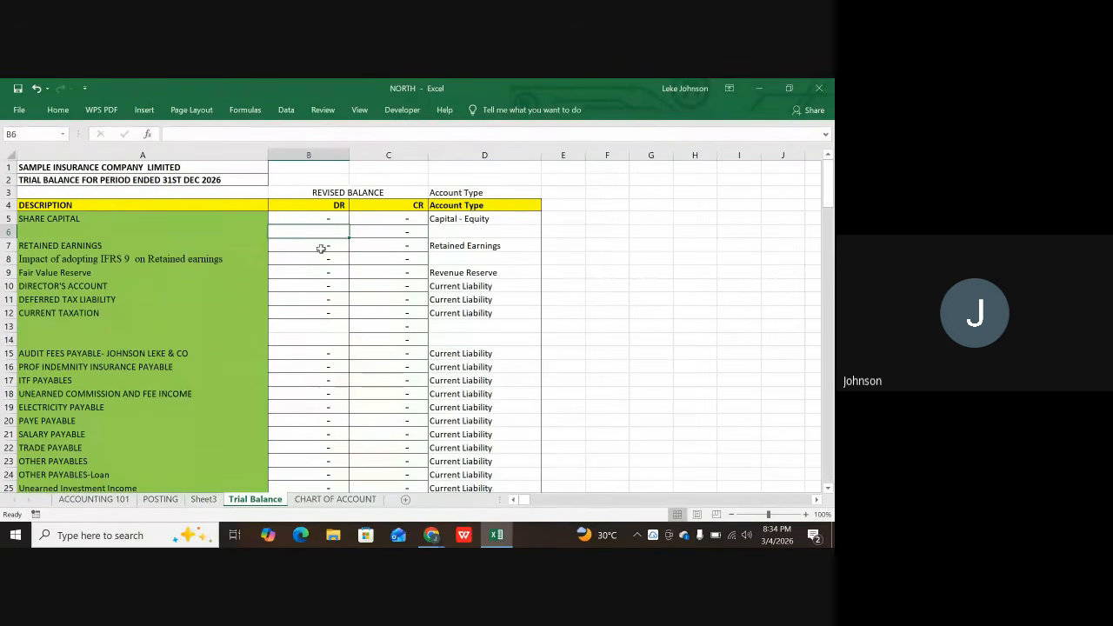
click(325, 245)
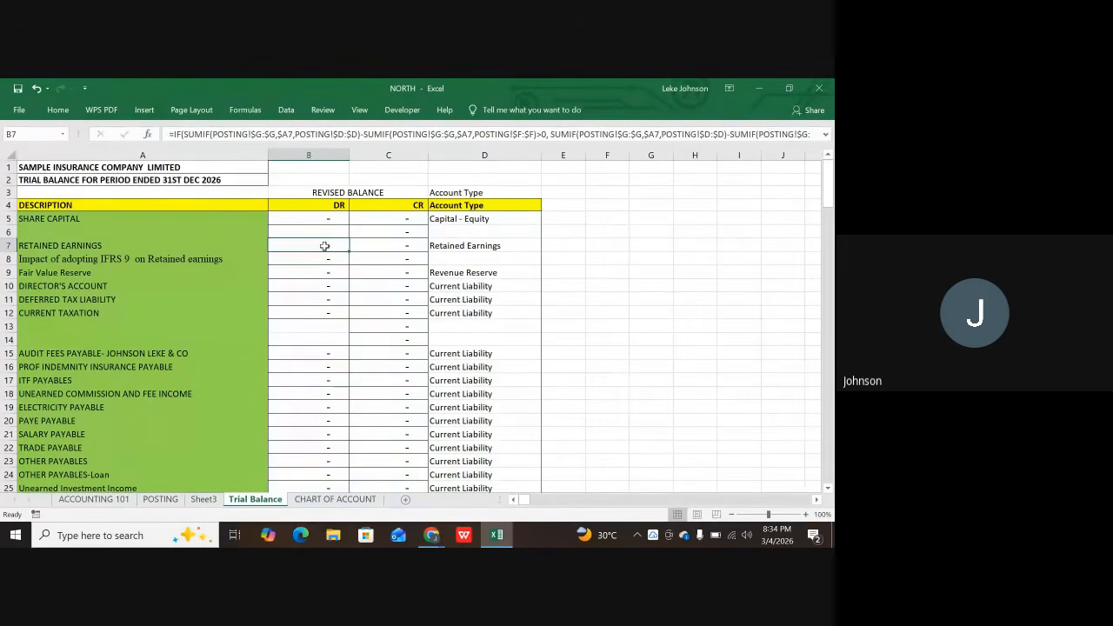
key(ctrl+c)
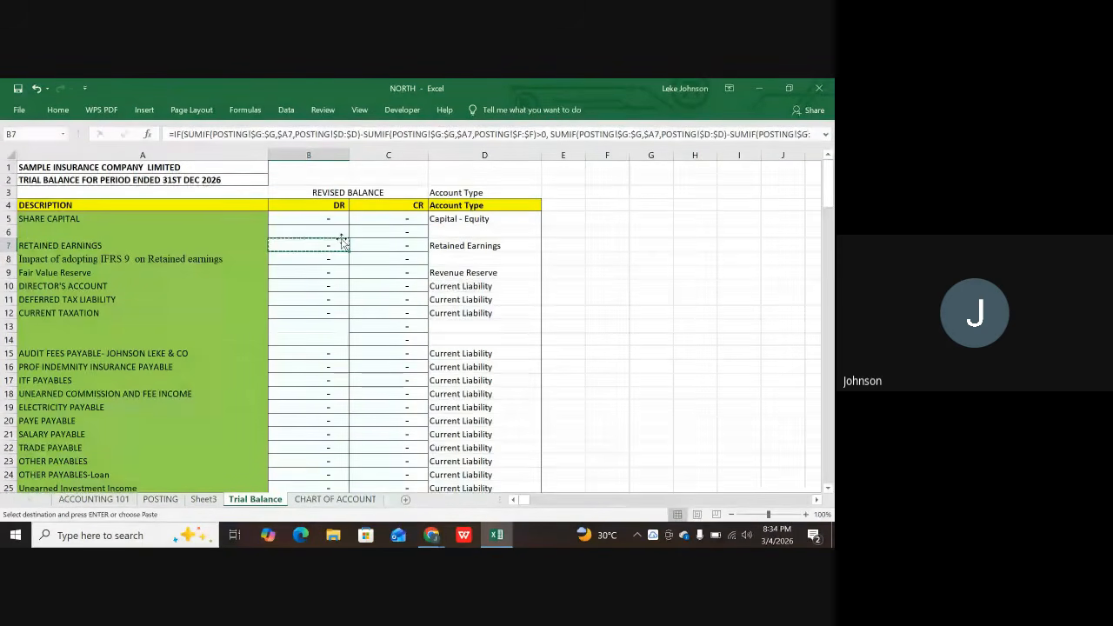
click(322, 233)
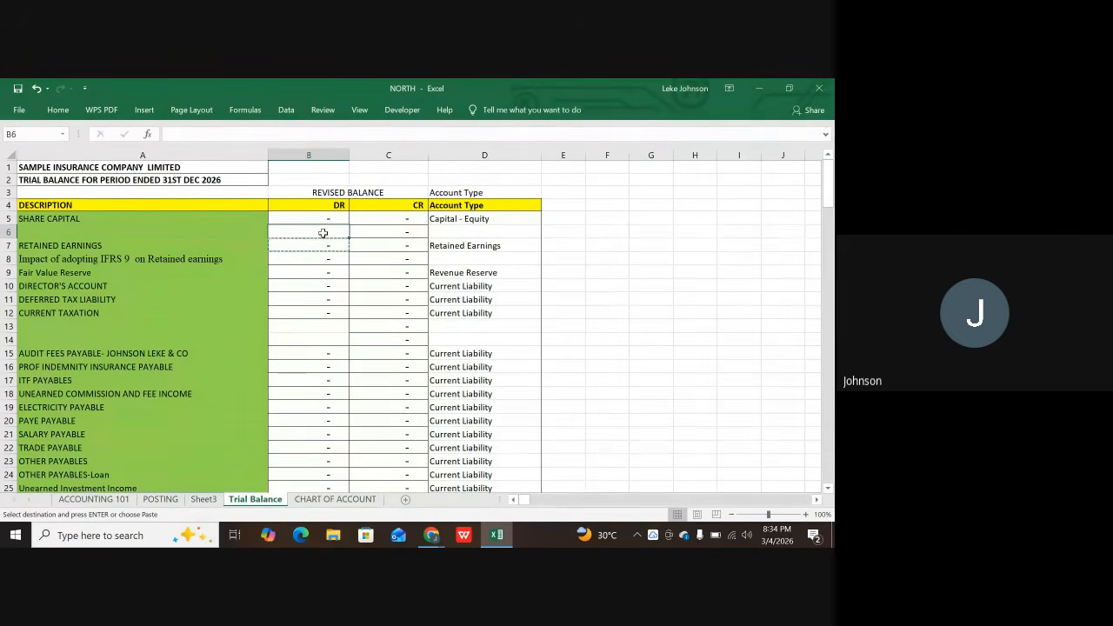
key(ctrl+v)
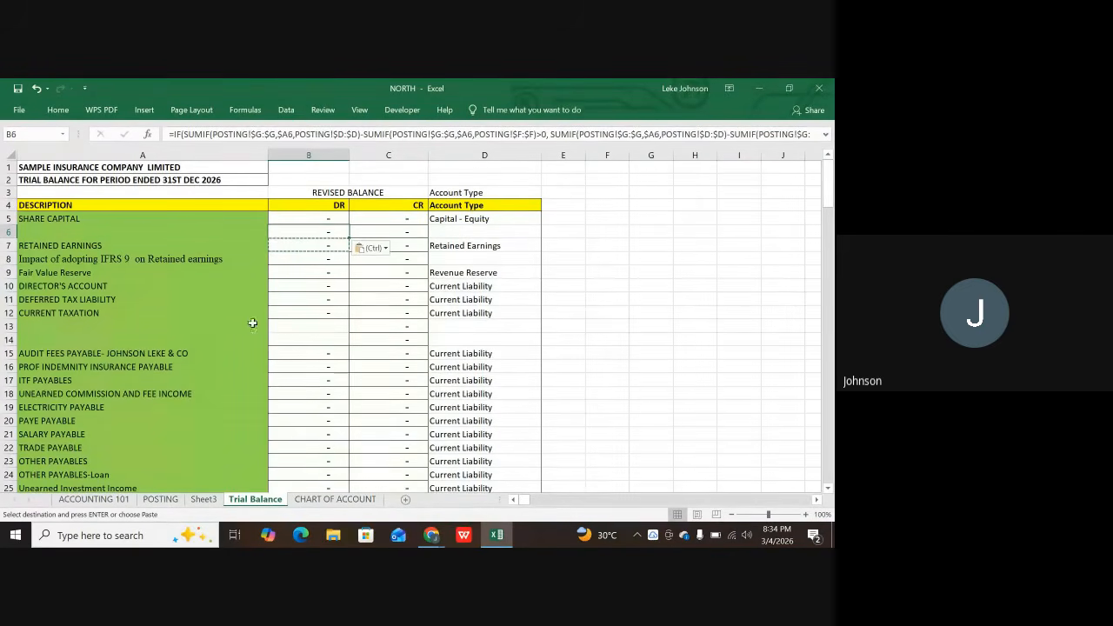
click(385, 304)
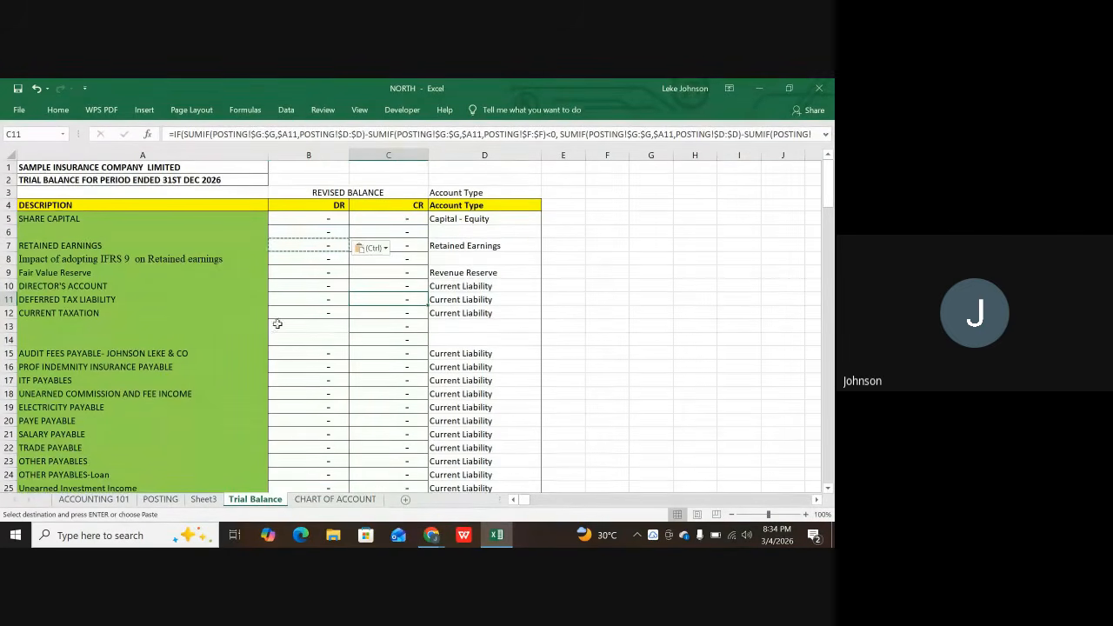
- Review the Account Type of SHARE CAPITAL and RETAINED EARNINGS, and look through the liability and asset accounts below them
scroll(303, 361, down, 3)
scroll(283, 351, up, 3)
click(73, 220)
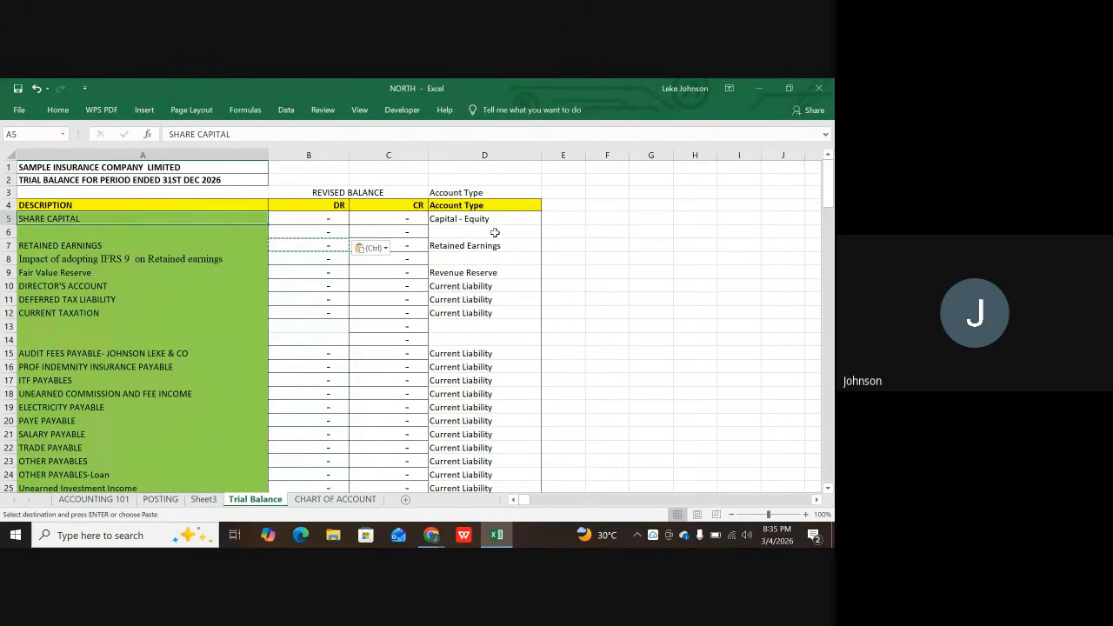
click(461, 245)
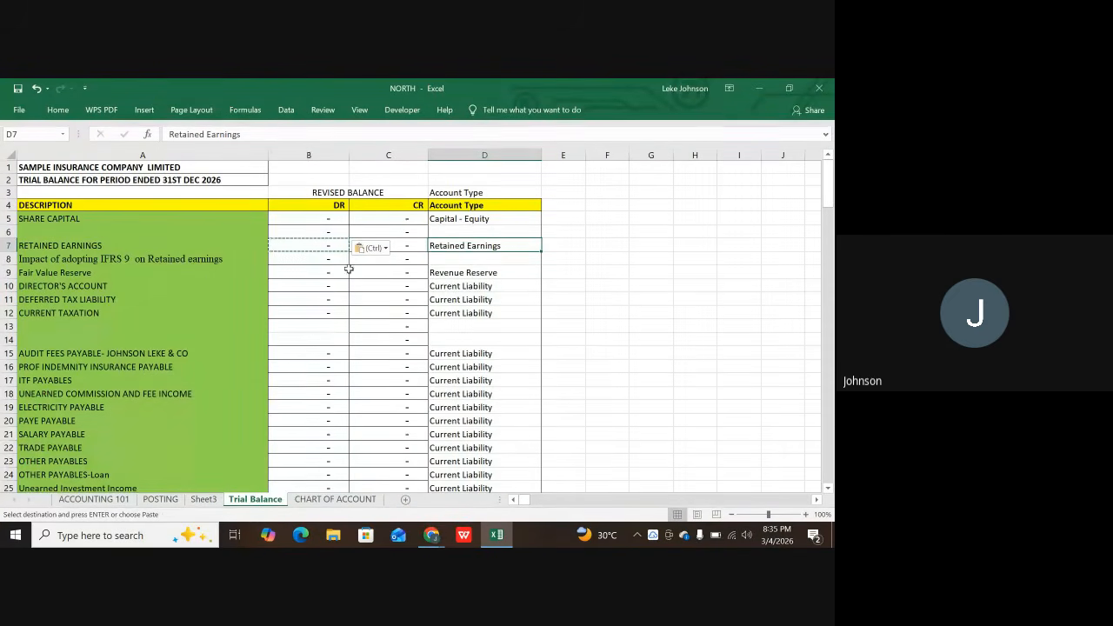
scroll(291, 273, down, 3)
scroll(290, 273, down, 12)
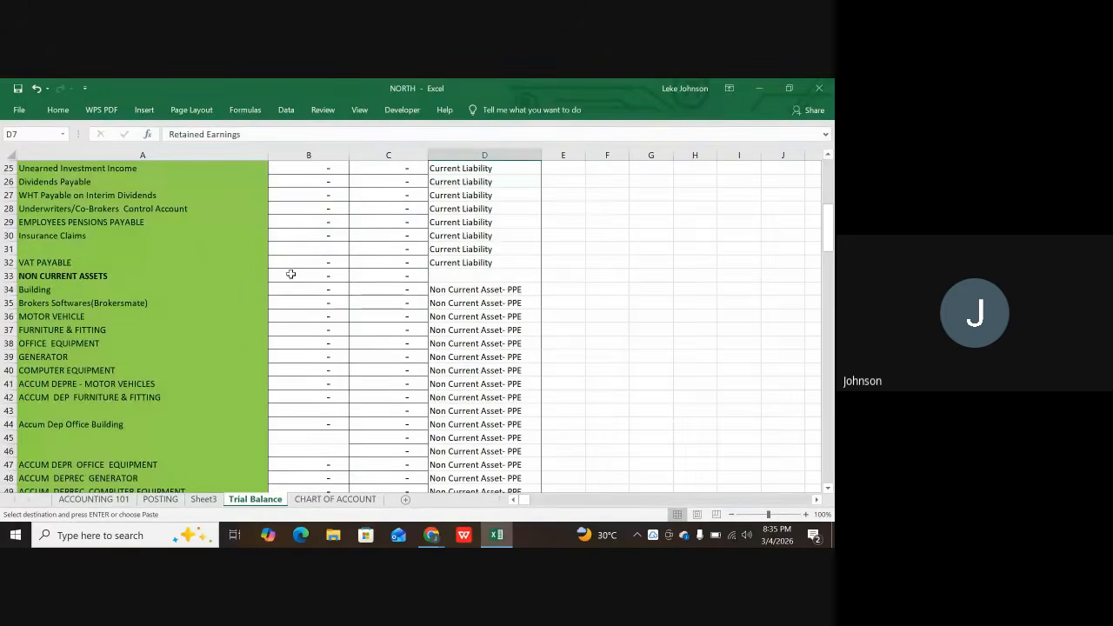
scroll(215, 348, down, 4)
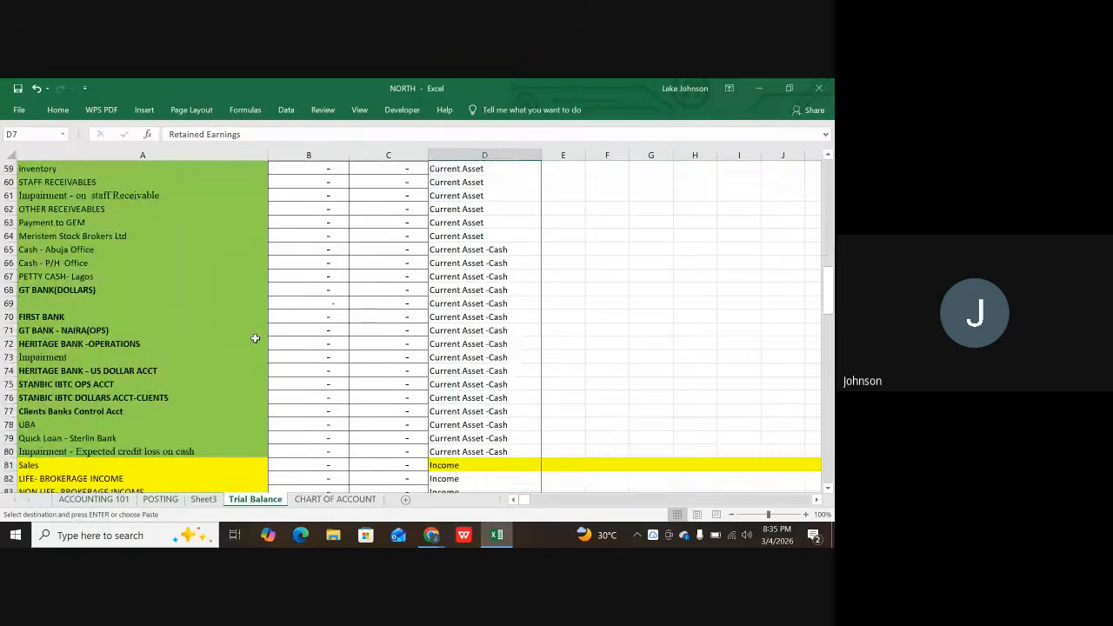
scroll(255, 340, up, 8)
scroll(273, 282, up, 11)
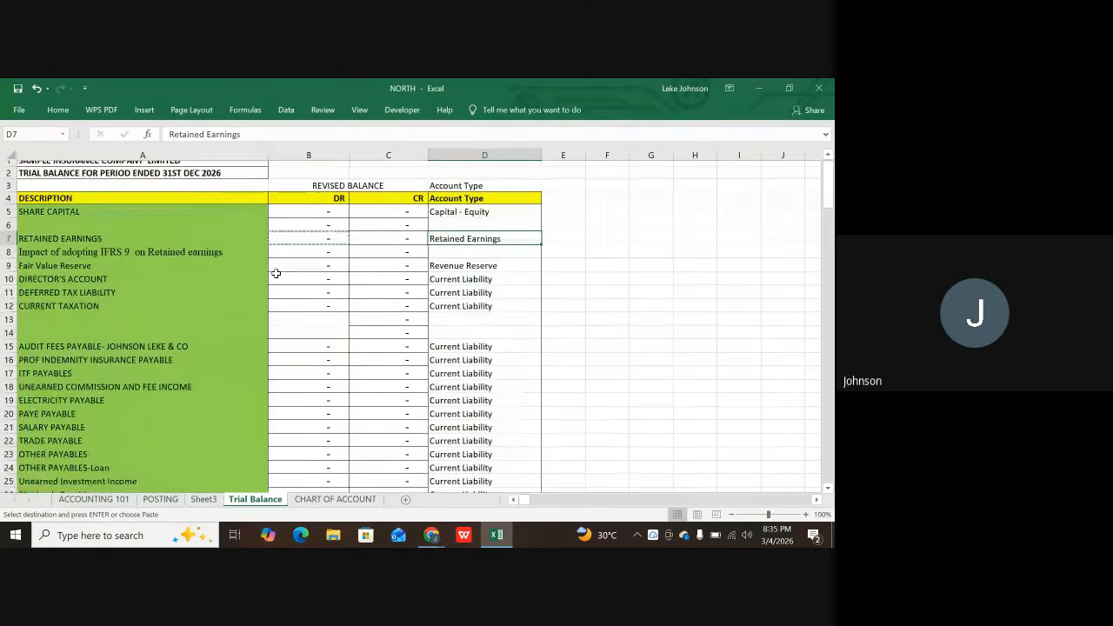
scroll(275, 277, down, 1)
key(ctrl+v)
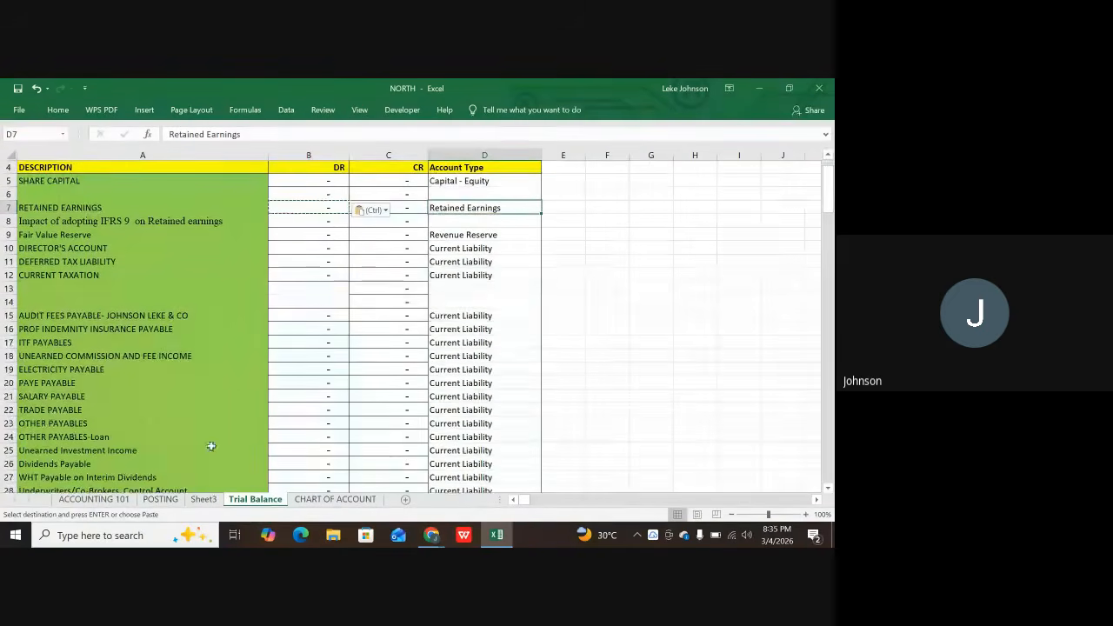
- Clear all account names under NARRATION in cells G5 to G30 of the POSTING sheet, keeping the header and cell fills
click(161, 499)
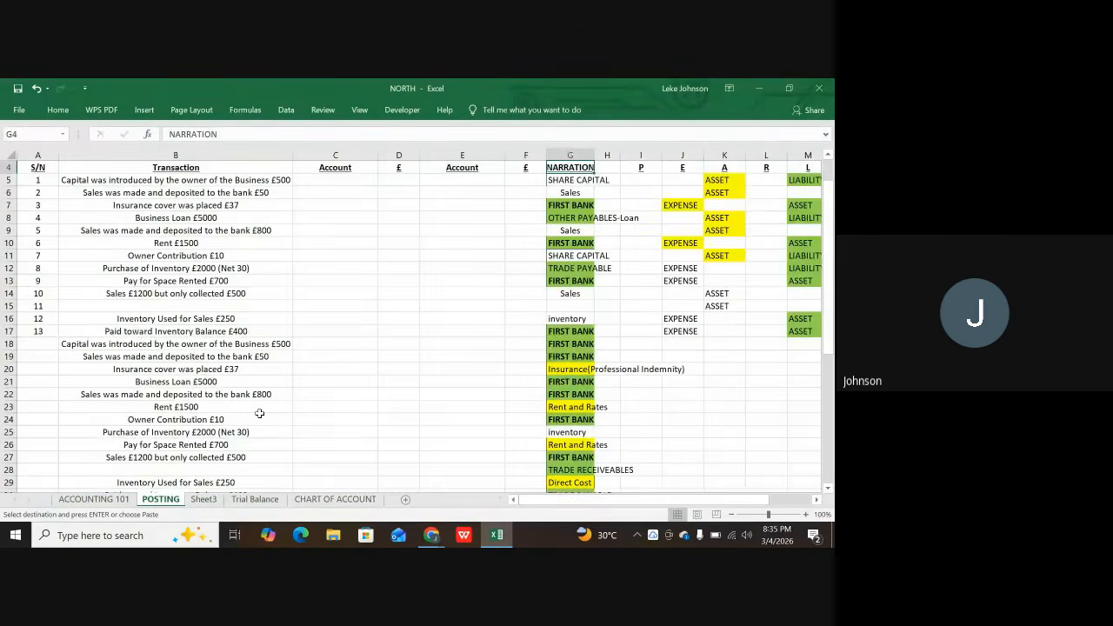
scroll(433, 281, up, 1)
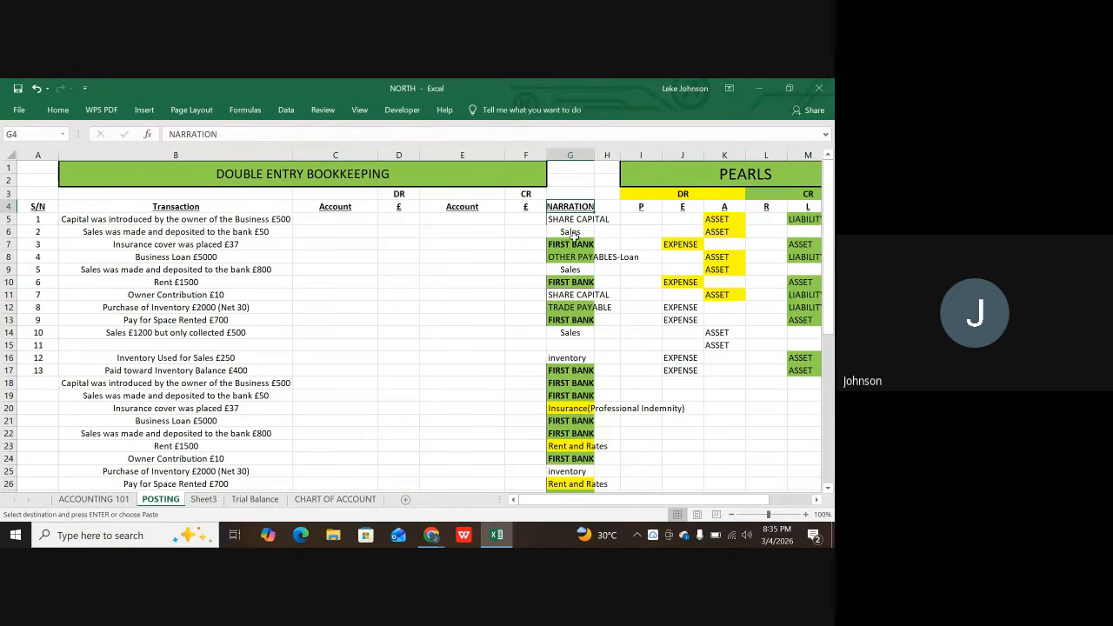
drag(574, 219, 589, 416)
key(ctrl+v)
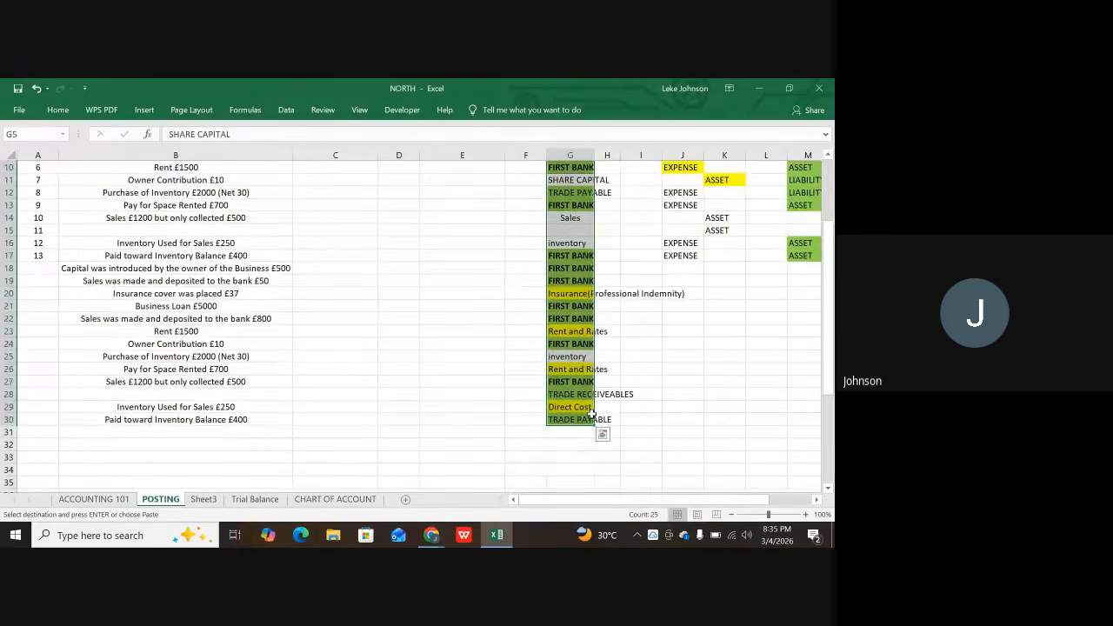
key(BackSpace)
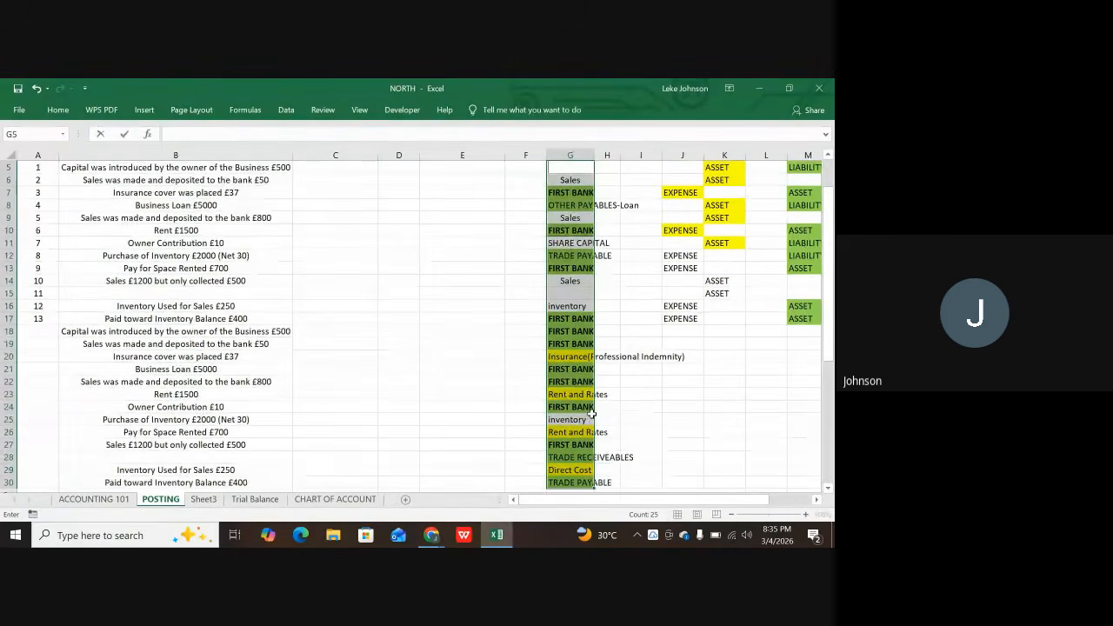
key(Return)
key(BackSpace)
key(Return)
key(BackSpace)
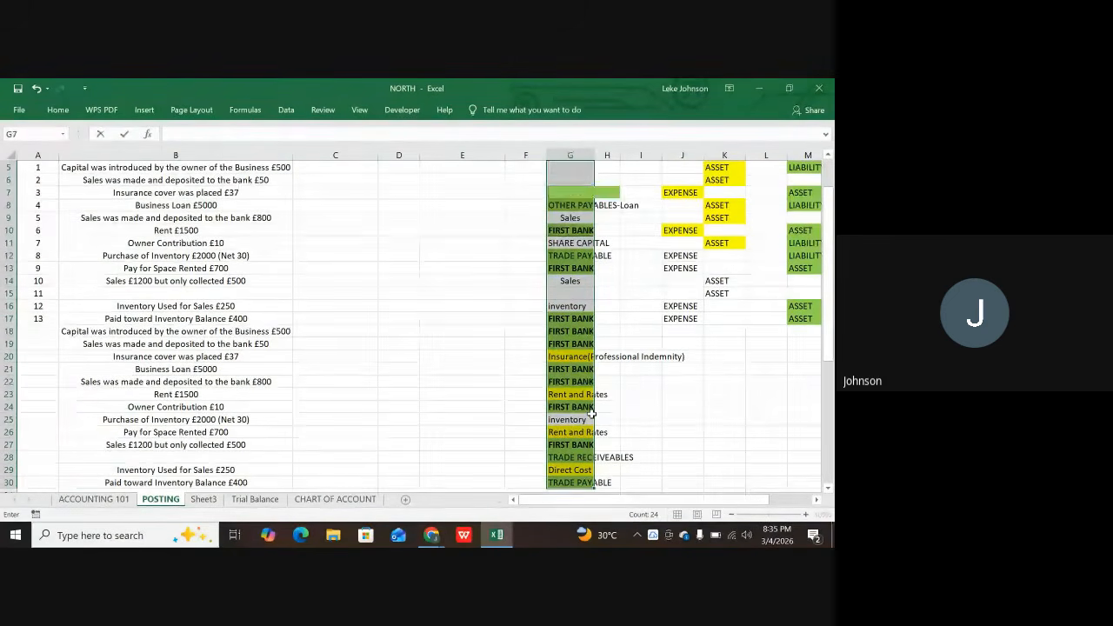
key(Return)
key(BackSpace)
key(Return)
key(BackSpace)
key(Return)
key(BackSpace)
key(Return)
key(BackSpace)
key(Return)
key(BackSpace)
key(Return)
key(BackSpace)
key(Return)
key(BackSpace)
key(Return)
key(BackSpace)
key(Return)
key(BackSpace)
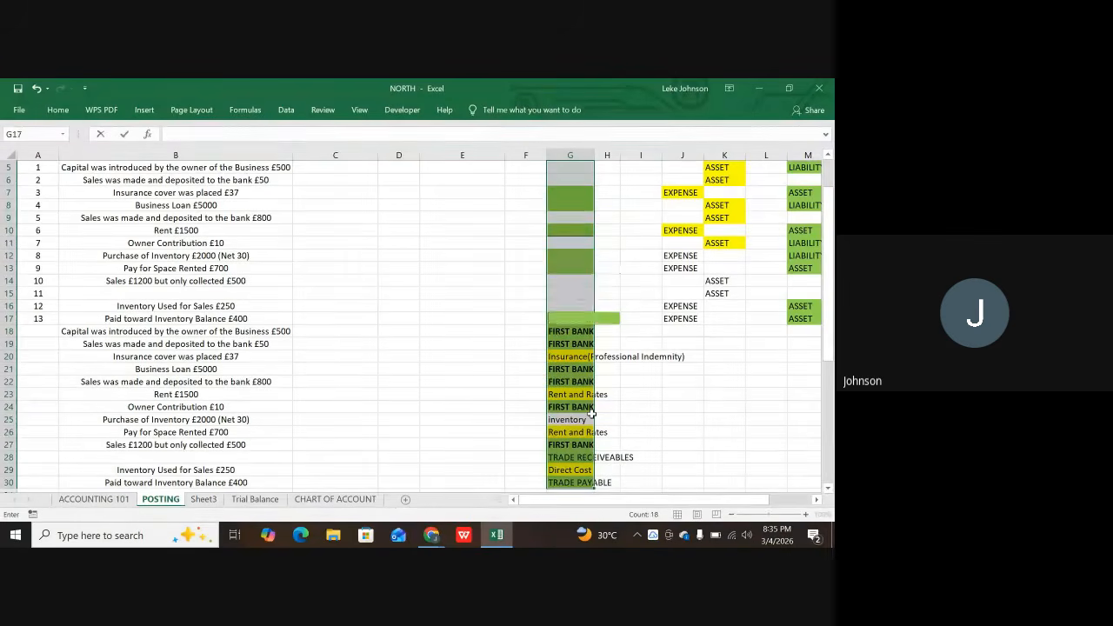
key(Return)
key(BackSpace)
key(Return)
key(BackSpace)
key(Return)
key(BackSpace)
key(Return)
key(BackSpace)
key(Return)
key(BackSpace)
key(Return)
key(BackSpace)
key(Return)
key(BackSpace)
key(Return)
key(BackSpace)
key(Return)
key(BackSpace)
key(Return)
key(BackSpace)
key(Return)
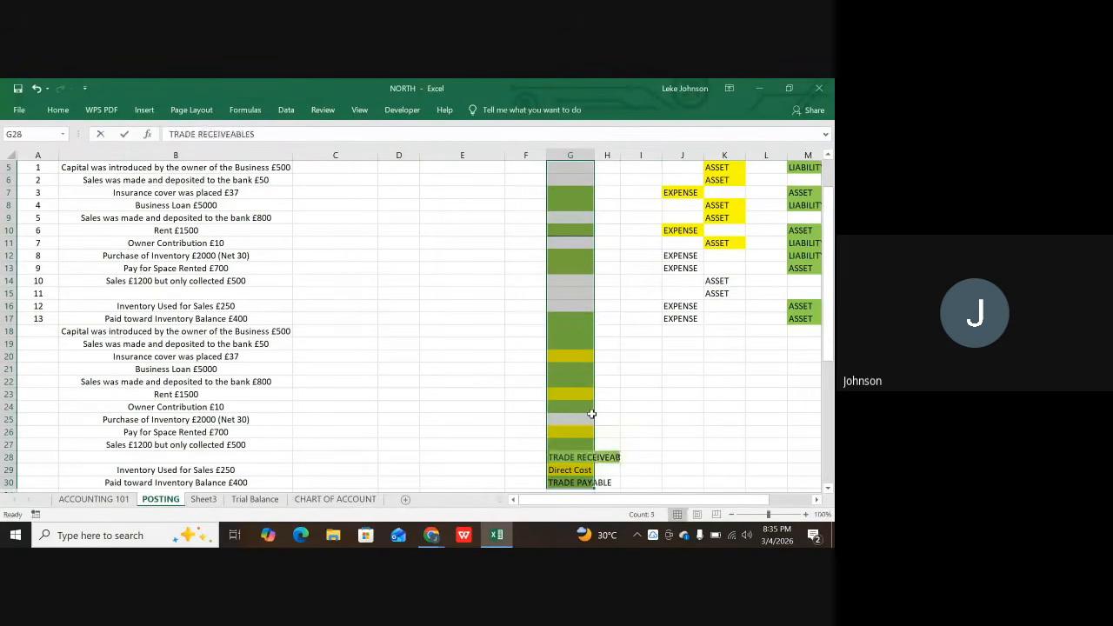
key(BackSpace)
key(Return)
key(Return)
key(BackSpace)
key(Return)
key(BackSpace)
key(Return)
key(BackSpace)
key(Return)
key(BackSpace)
key(Return)
key(BackSpace)
key(Return)
key(BackSpace)
key(Return)
key(BackSpace)
key(Return)
key(BackSpace)
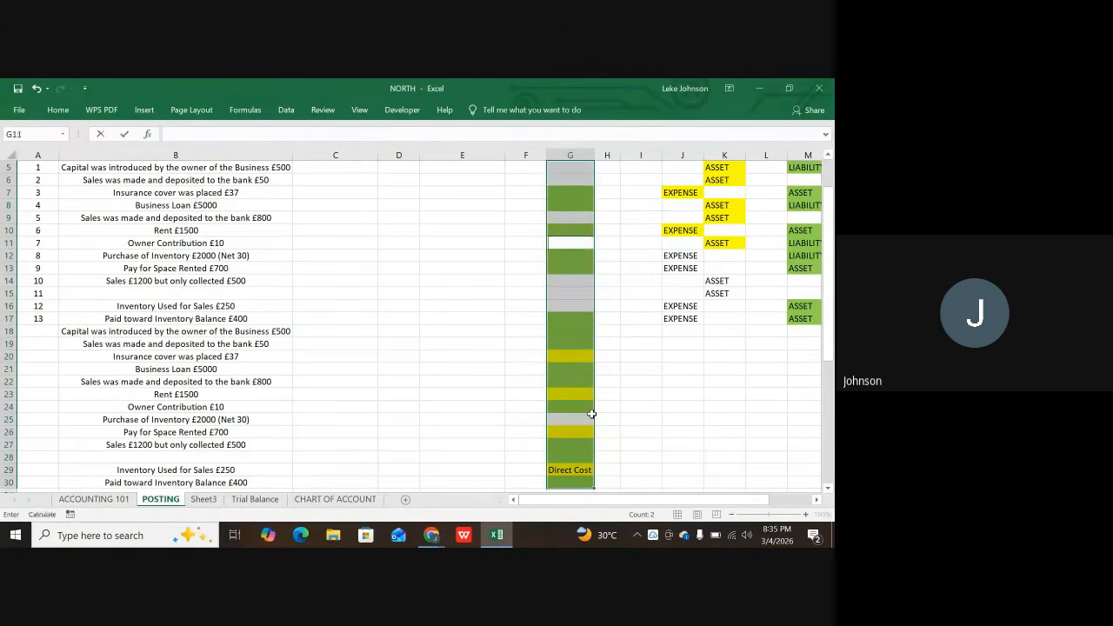
key(Return)
key(BackSpace)
key(Return)
key(BackSpace)
key(Return)
key(BackSpace)
key(Return)
key(BackSpace)
key(Return)
key(Return)
key(BackSpace)
key(Return)
key(BackSpace)
key(Return)
key(BackSpace)
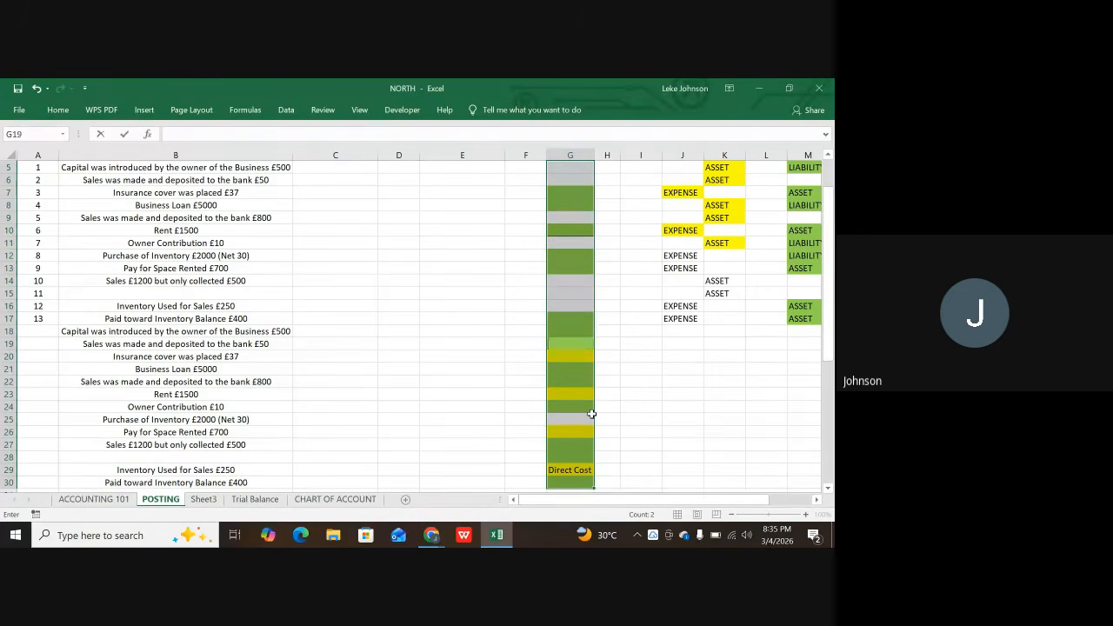
key(Return)
key(BackSpace)
key(Return)
key(BackSpace)
key(Return)
key(BackSpace)
key(Return)
key(BackSpace)
key(Return)
key(BackSpace)
key(Return)
key(BackSpace)
key(Return)
key(BackSpace)
key(Return)
key(BackSpace)
key(Return)
key(BackSpace)
key(Return)
key(BackSpace)
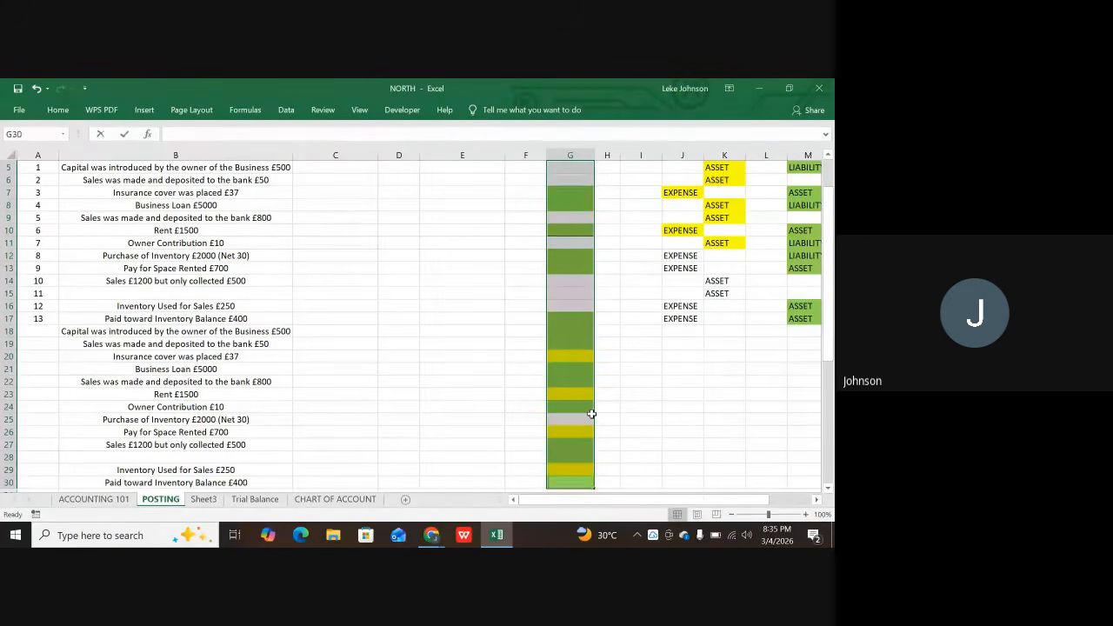
key(Return)
key(BackSpace)
key(Return)
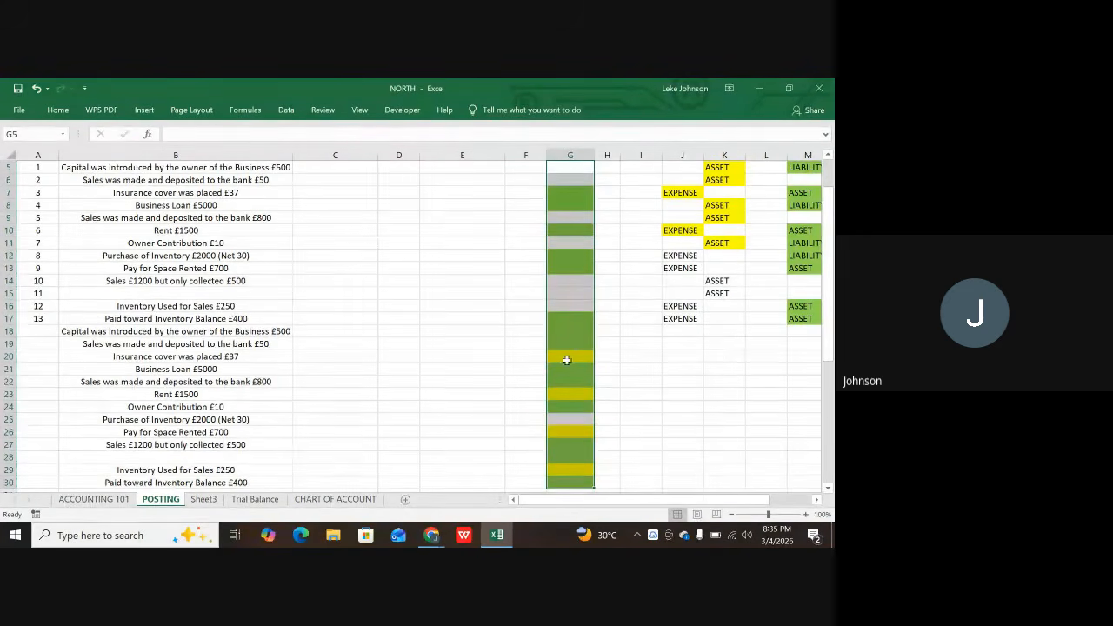
- Clear the repeated transaction descriptions in cells B18 to B30 of the POSTING sheet, keeping transactions 1 to 13
click(40, 321)
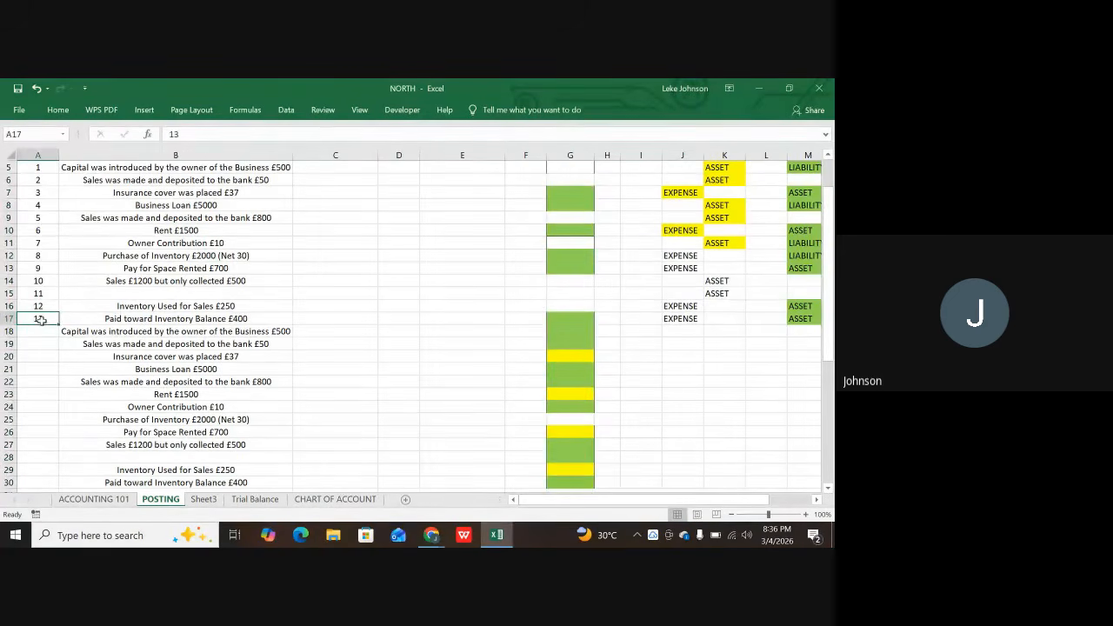
drag(76, 331, 186, 485)
scroll(186, 485, down, 2)
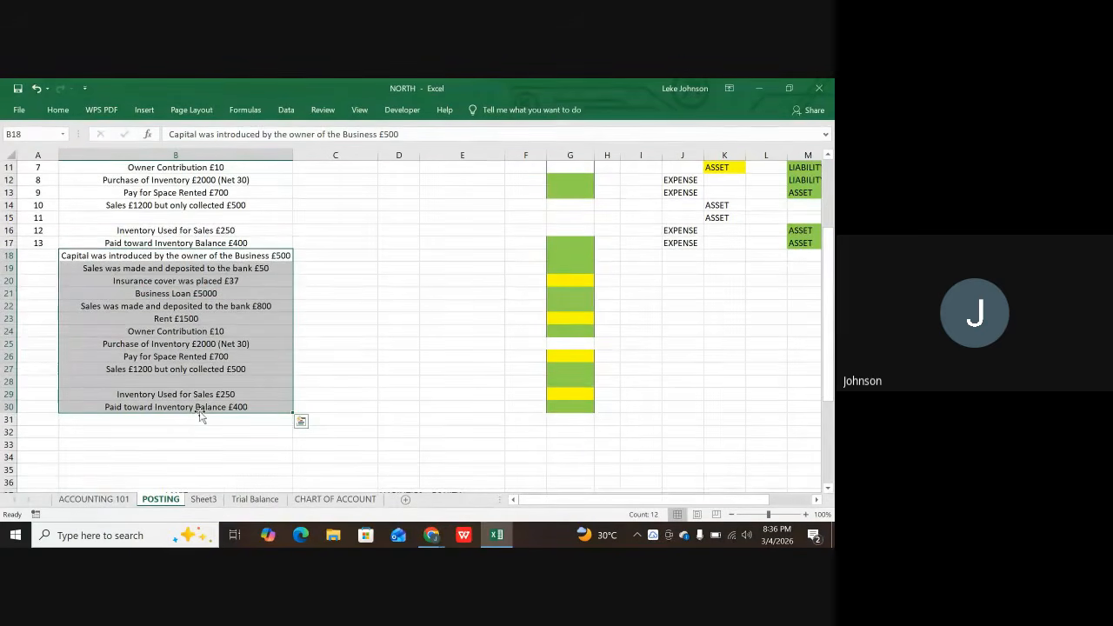
key(Return)
key(BackSpace)
key(Return)
key(BackSpace)
key(Return)
key(BackSpace)
key(BackSpace)
key(Return)
key(BackSpace)
key(Return)
key(BackSpace)
key(Return)
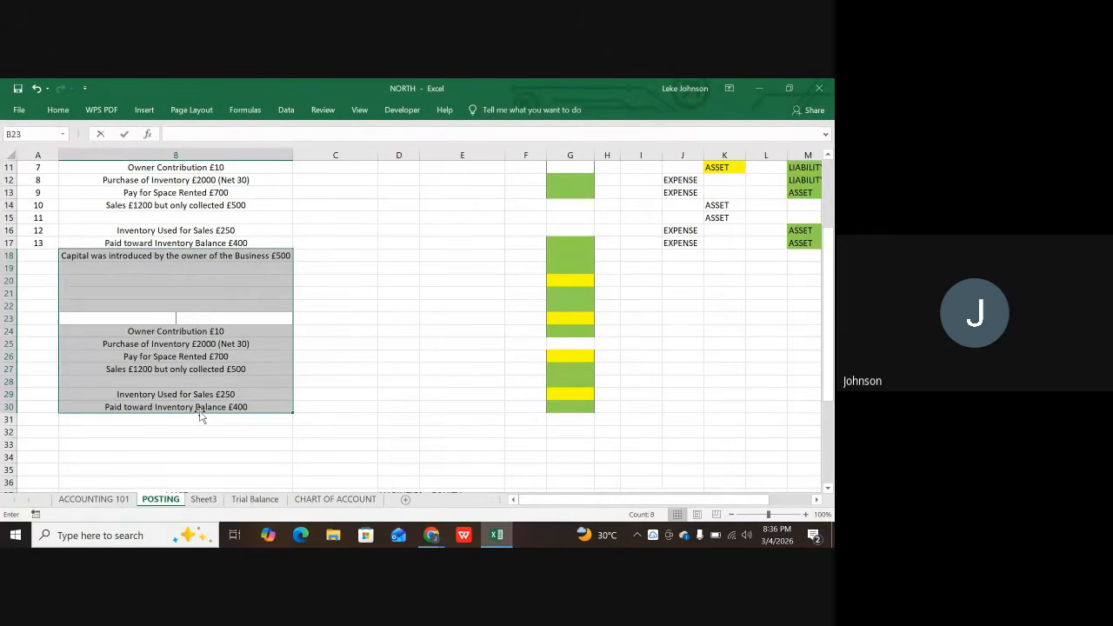
key(BackSpace)
key(Return)
key(Return)
key(BackSpace)
key(Return)
key(BackSpace)
key(Return)
key(BackSpace)
key(Return)
key(BackSpace)
key(Return)
key(BackSpace)
key(Return)
key(BackSpace)
key(Return)
key(BackSpace)
key(Return)
key(BackSpace)
key(Return)
key(BackSpace)
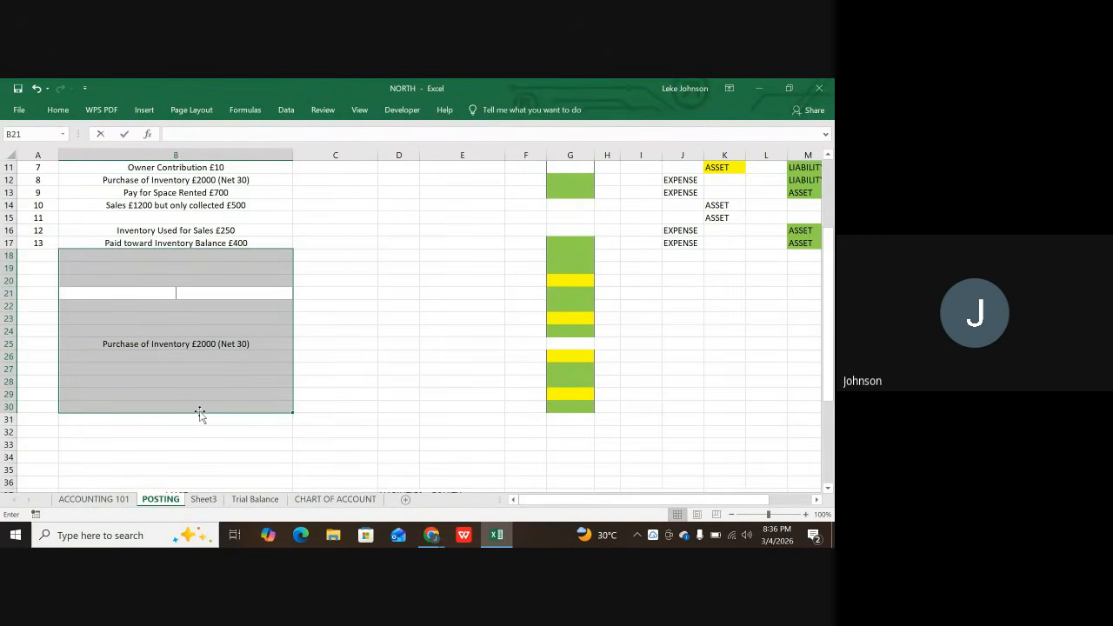
key(Return)
key(BackSpace)
key(Return)
key(BackSpace)
key(Return)
key(BackSpace)
key(Return)
key(Return)
key(BackSpace)
key(Return)
key(BackSpace)
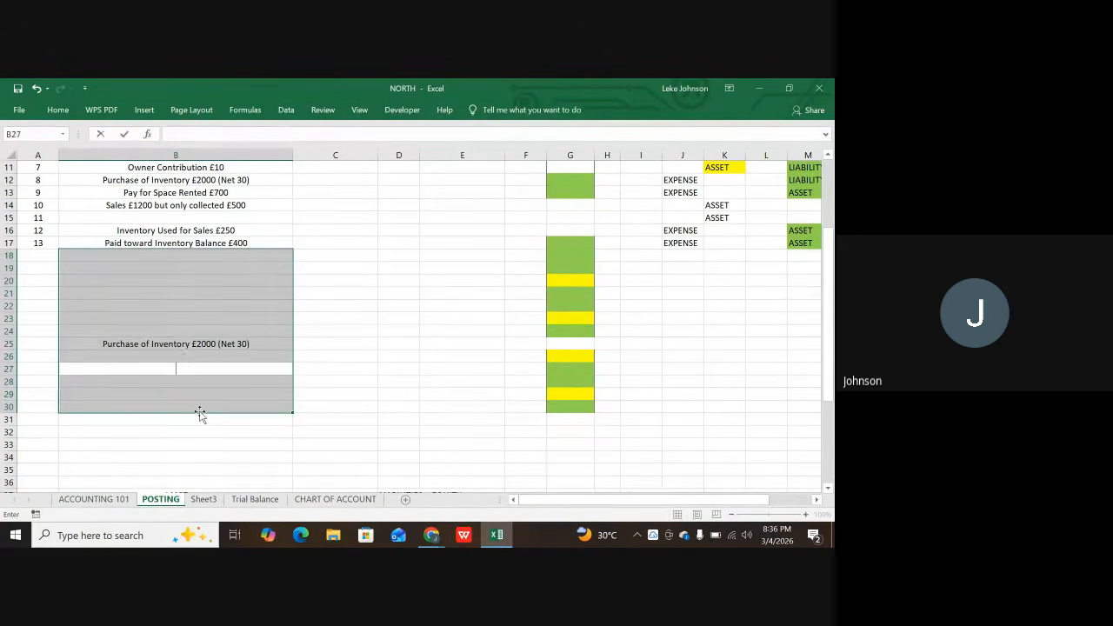
key(Return)
key(BackSpace)
key(Return)
key(BackSpace)
key(Return)
key(BackSpace)
key(Return)
key(BackSpace)
key(Return)
key(BackSpace)
key(Return)
key(BackSpace)
key(Return)
key(BackSpace)
key(Return)
key(BackSpace)
key(Return)
key(Return)
key(Return)
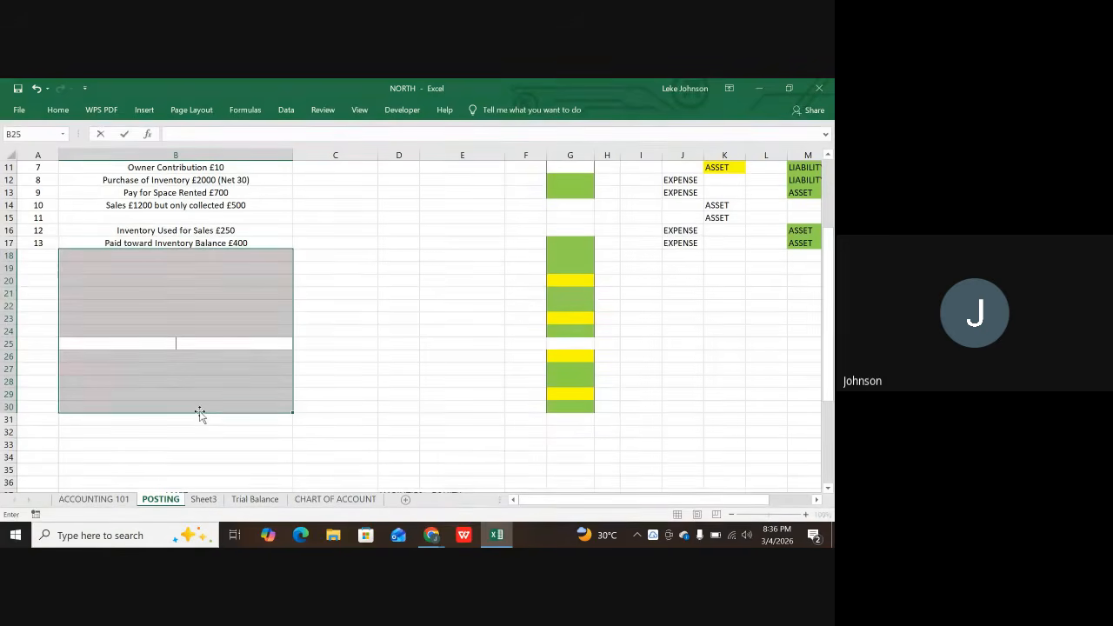
scroll(310, 397, up, 4)
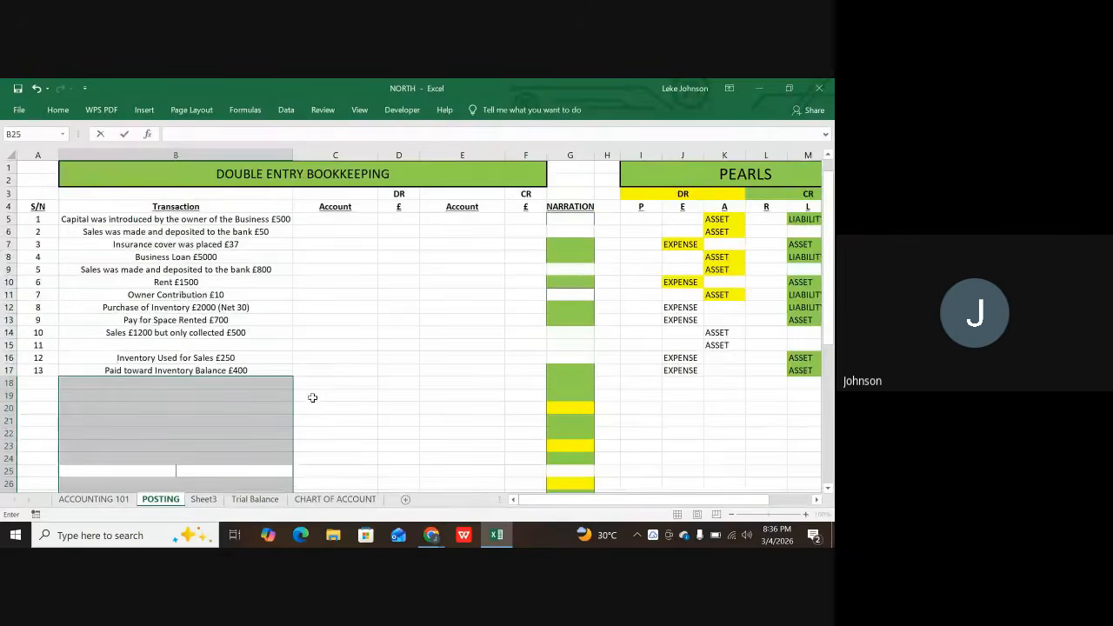
click(369, 295)
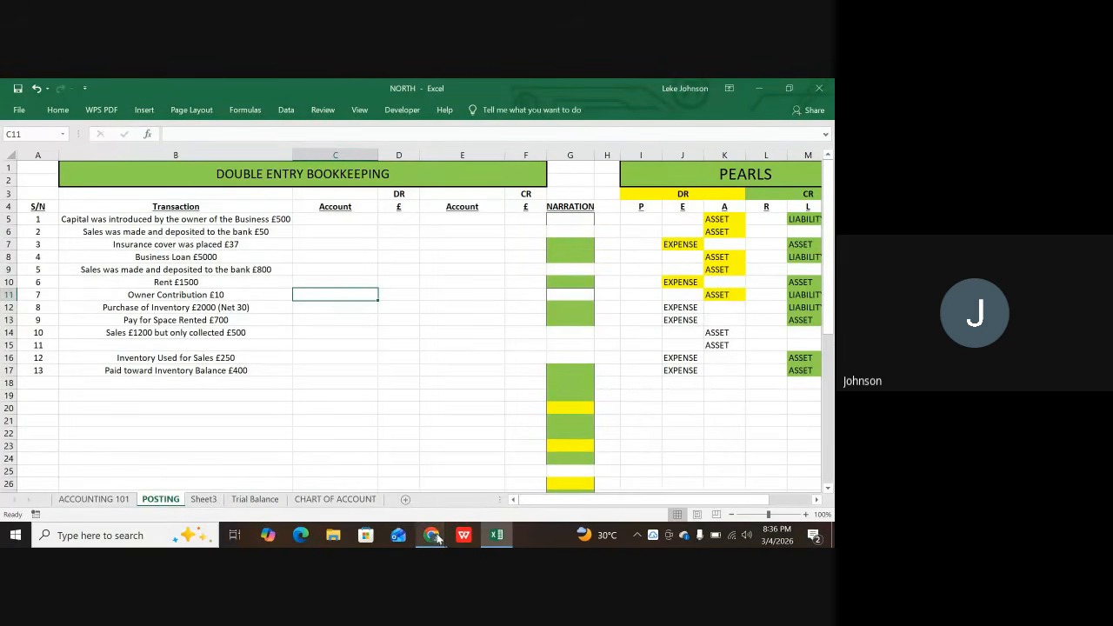
- Switch to the Google Meet call, allow contributors to turn on their microphone in the host controls, and return to the Excel workbook
mouse_move(437, 538)
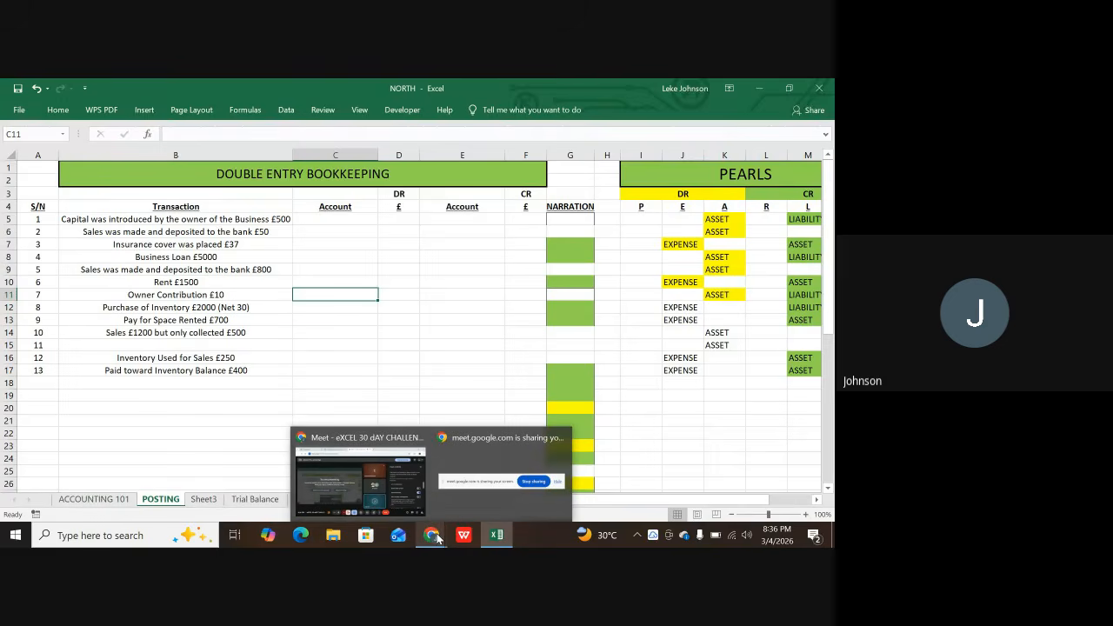
click(374, 488)
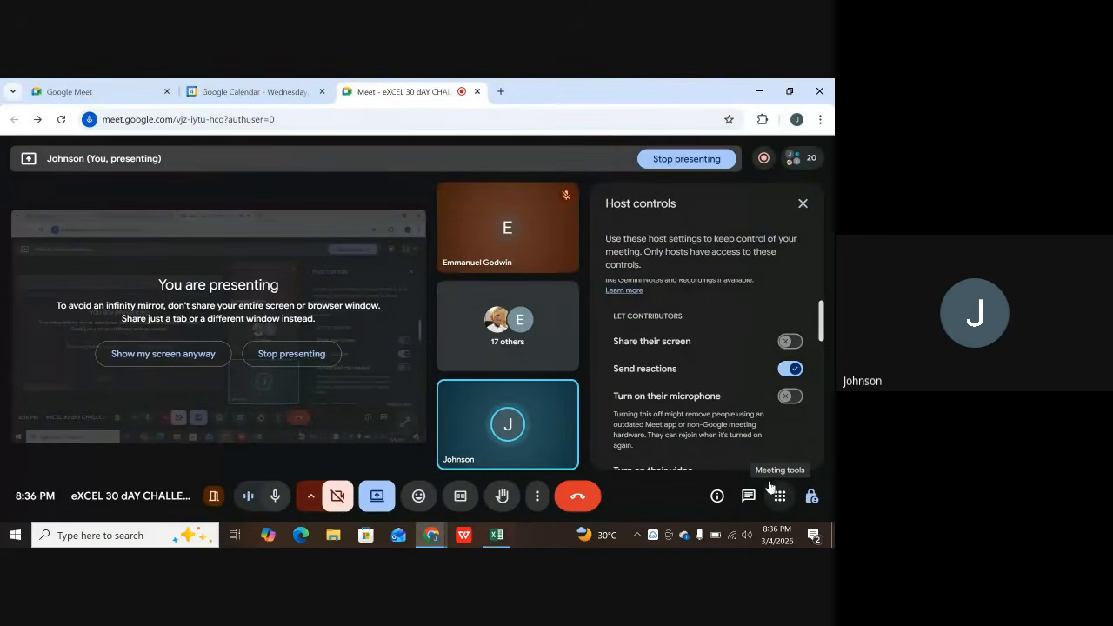
scroll(772, 423, down, 3)
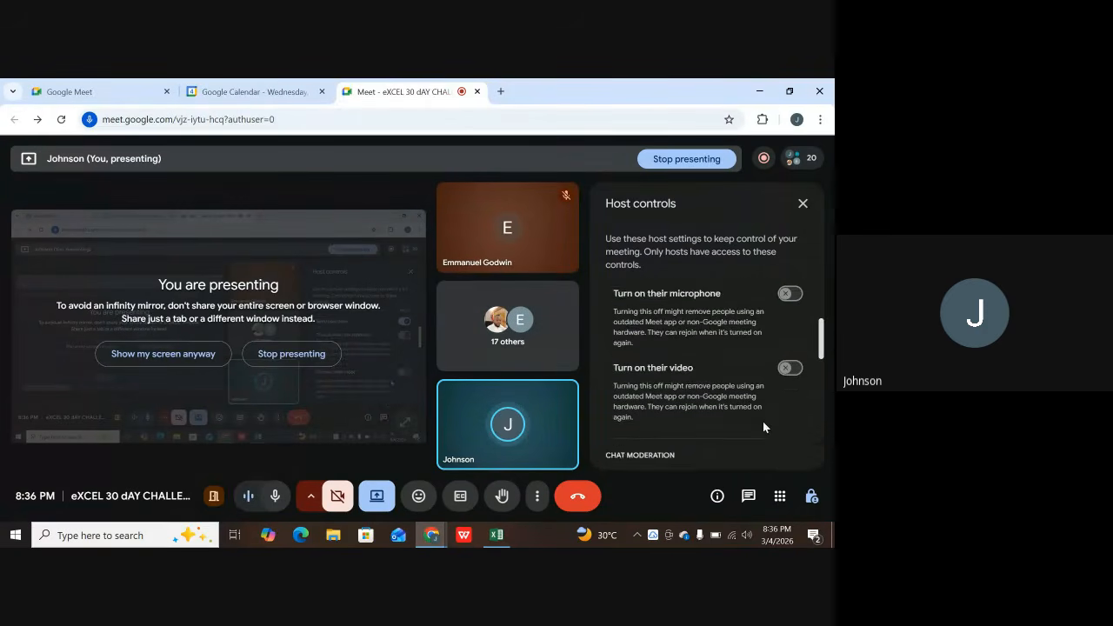
scroll(768, 424, up, 3)
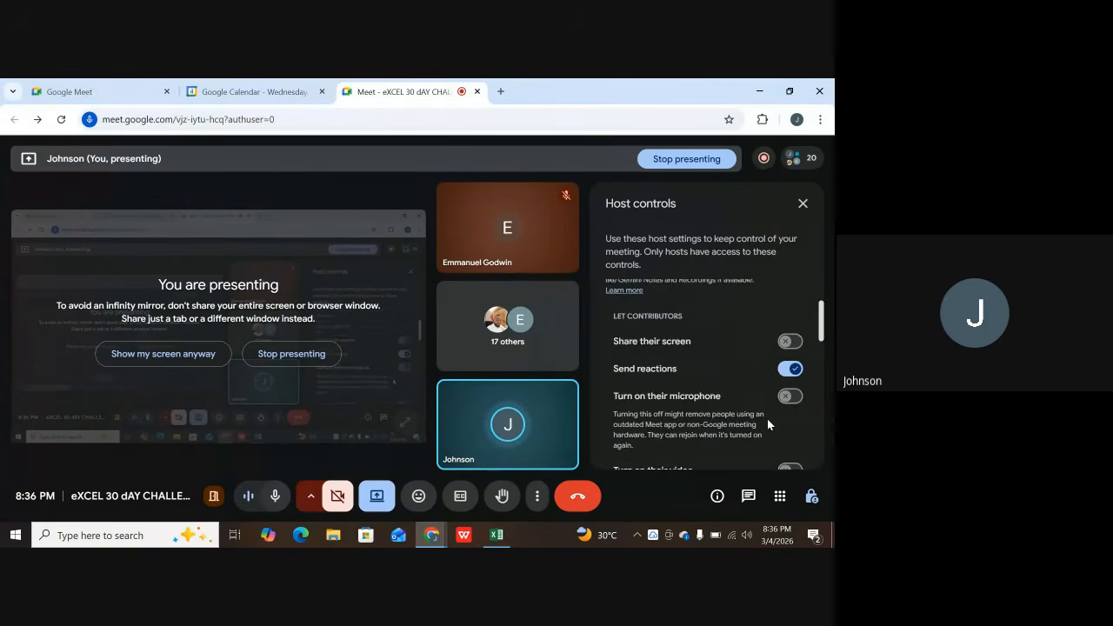
scroll(769, 423, up, 1)
scroll(768, 418, down, 1)
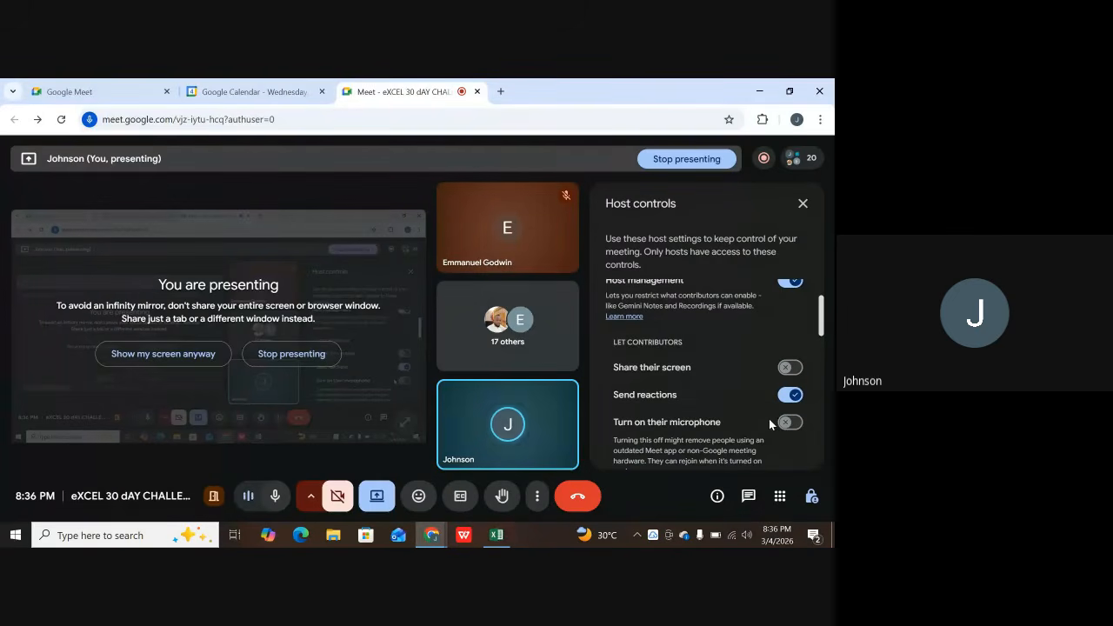
click(785, 423)
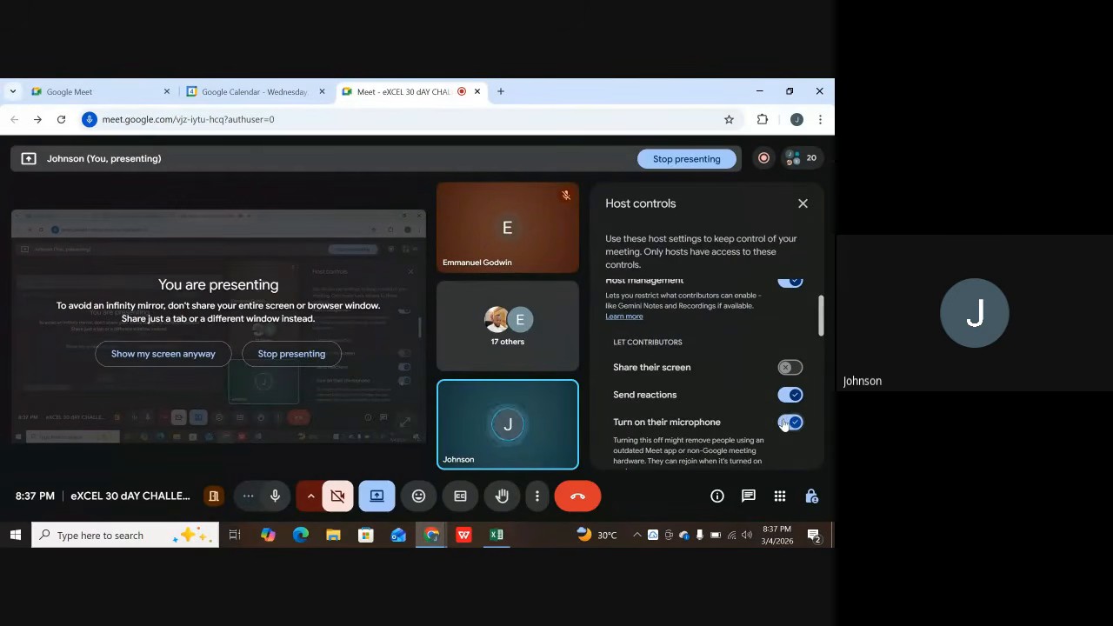
click(510, 532)
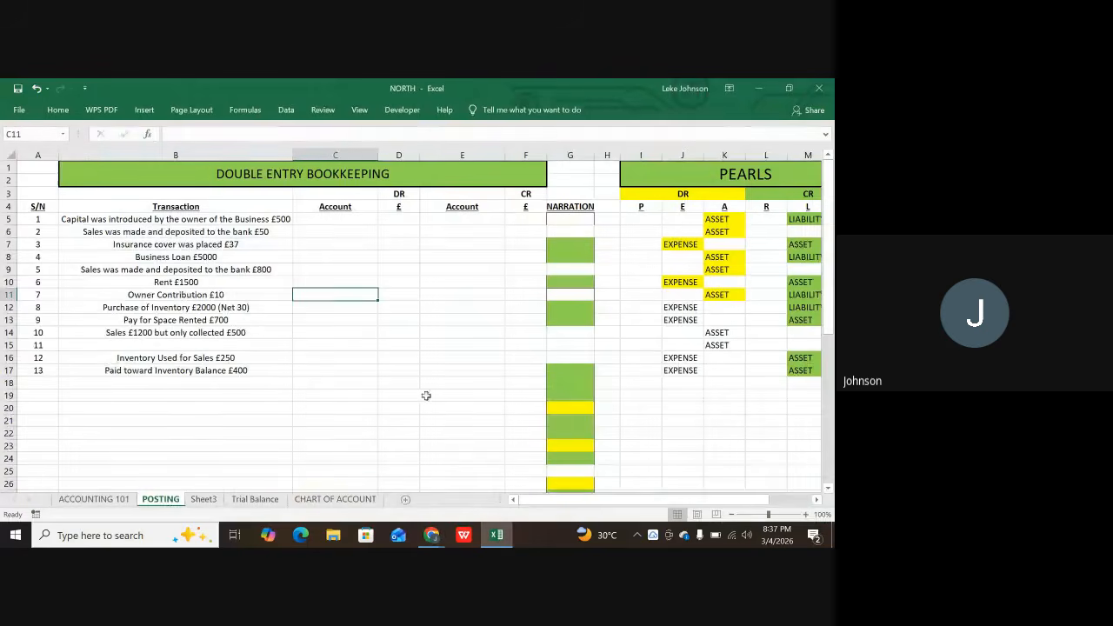
click(159, 223)
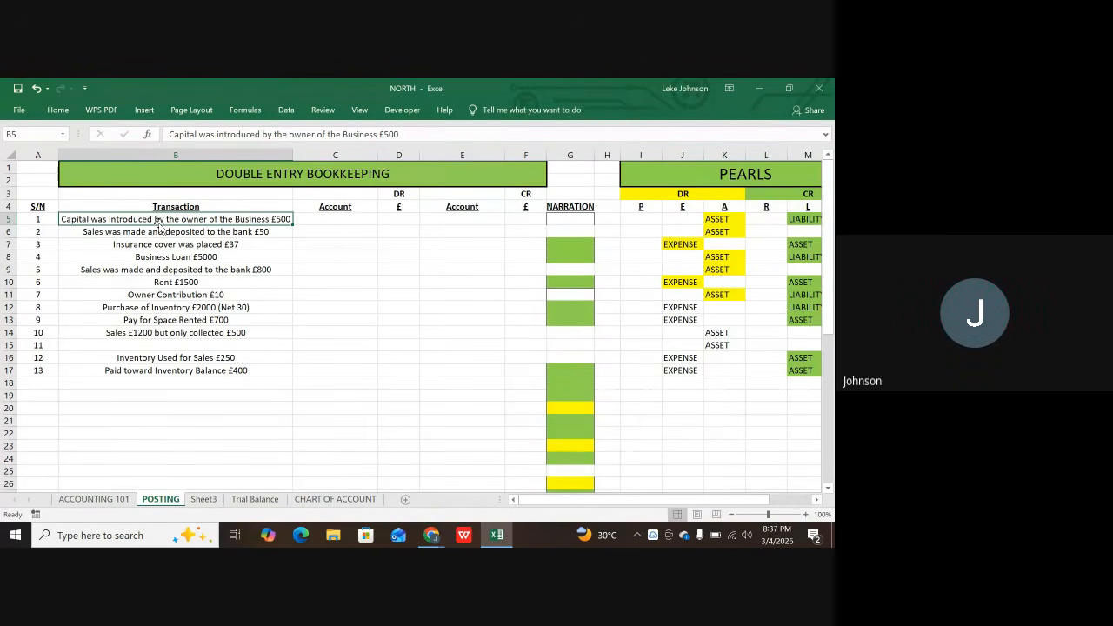
click(305, 220)
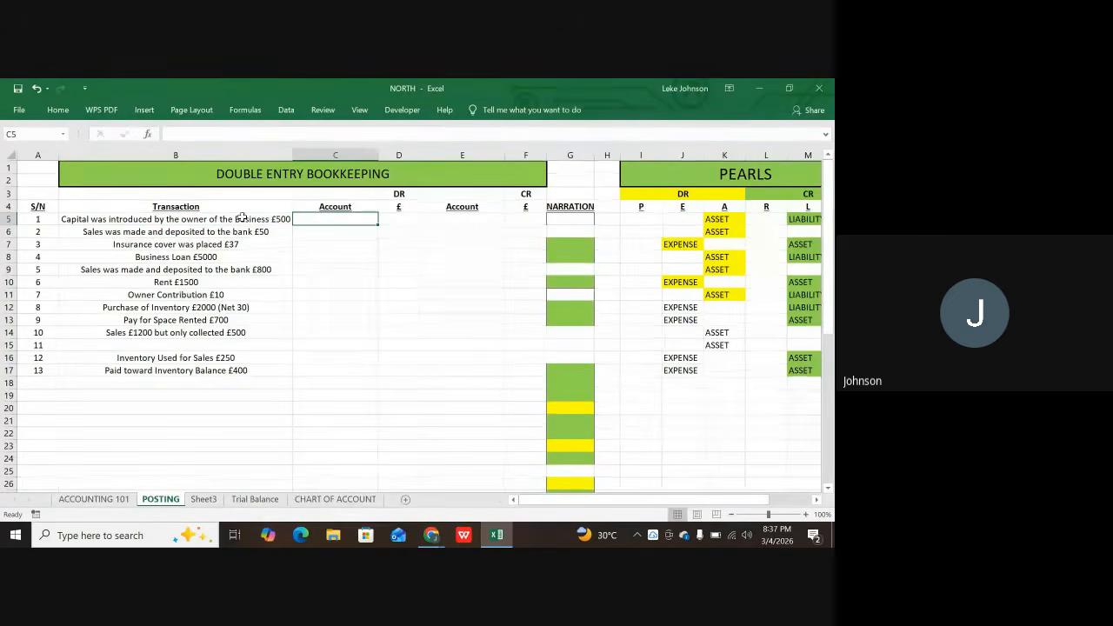
click(122, 220)
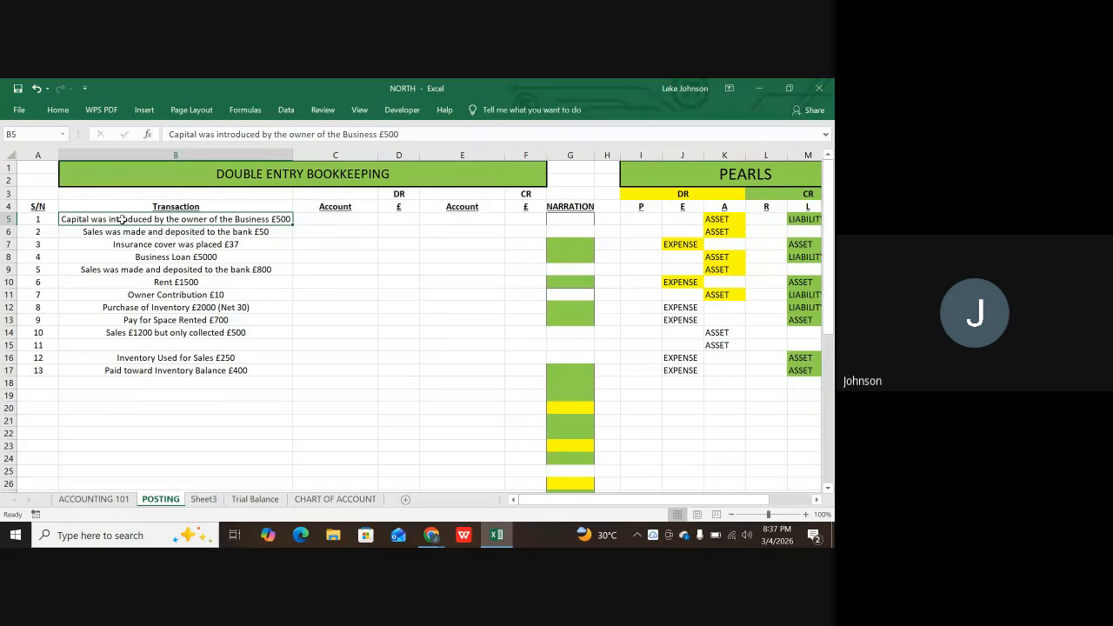
- Clear the duplicate accounting equation ASSET = Liability + Equity from row 48 of the POSTING sheet
scroll(148, 275, down, 10)
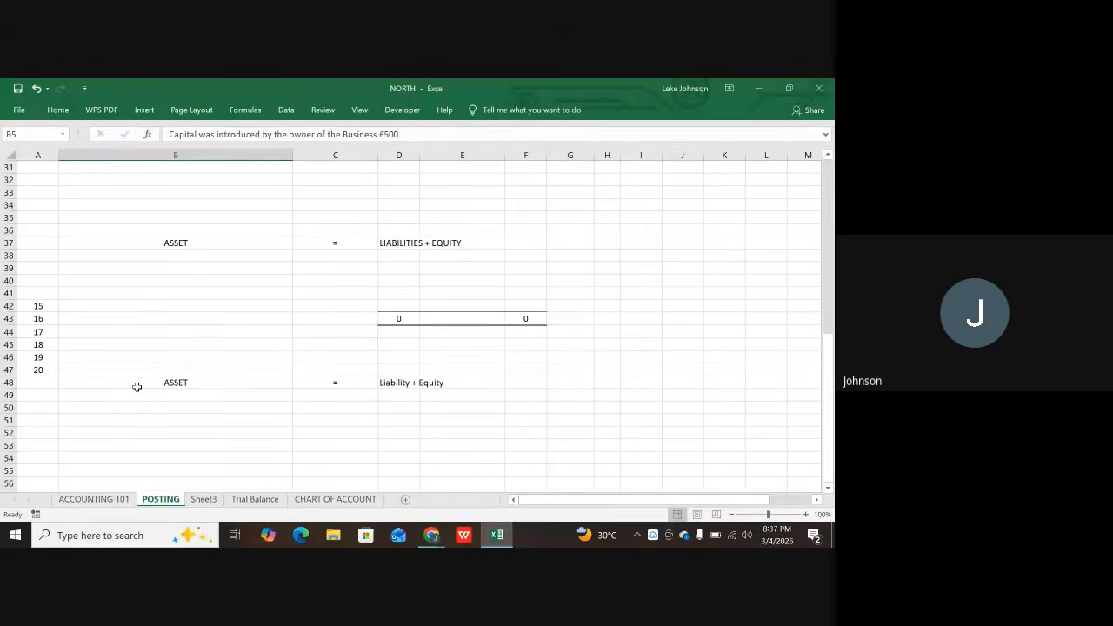
click(167, 383)
drag(258, 388, 427, 390)
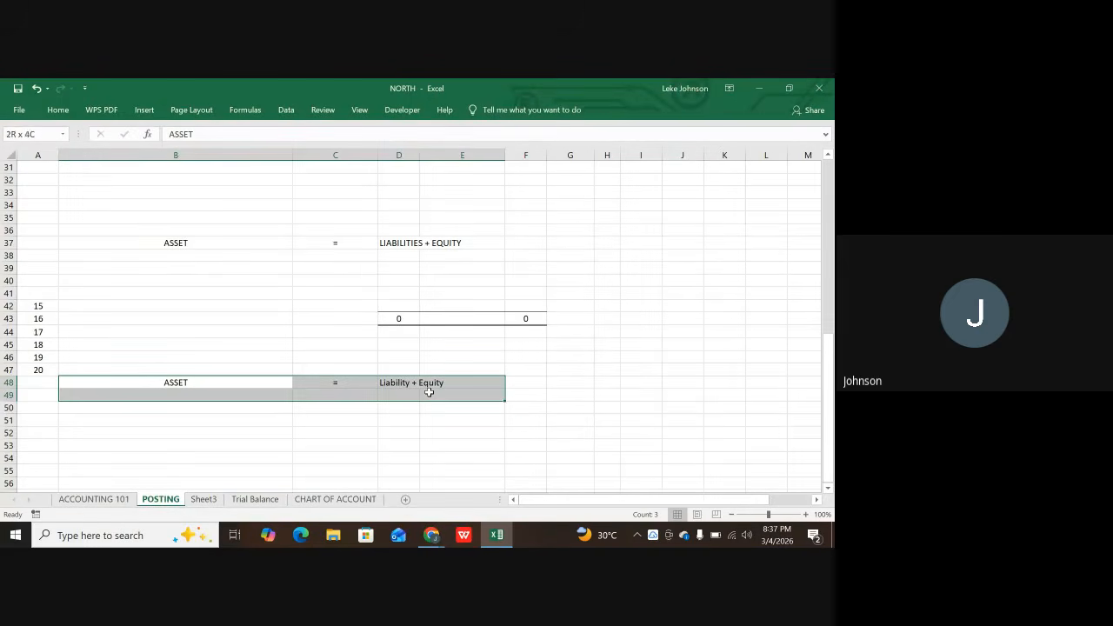
key(BackSpace)
key(Return)
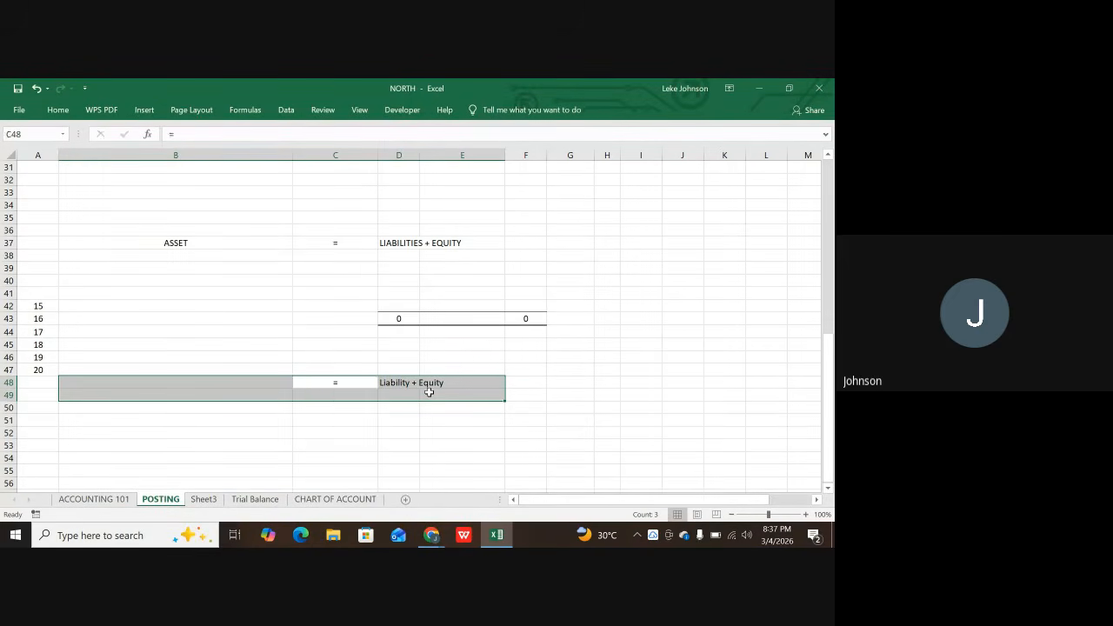
key(BackSpace)
key(Return)
key(BackSpace)
key(Return)
key(BackSpace)
click(311, 331)
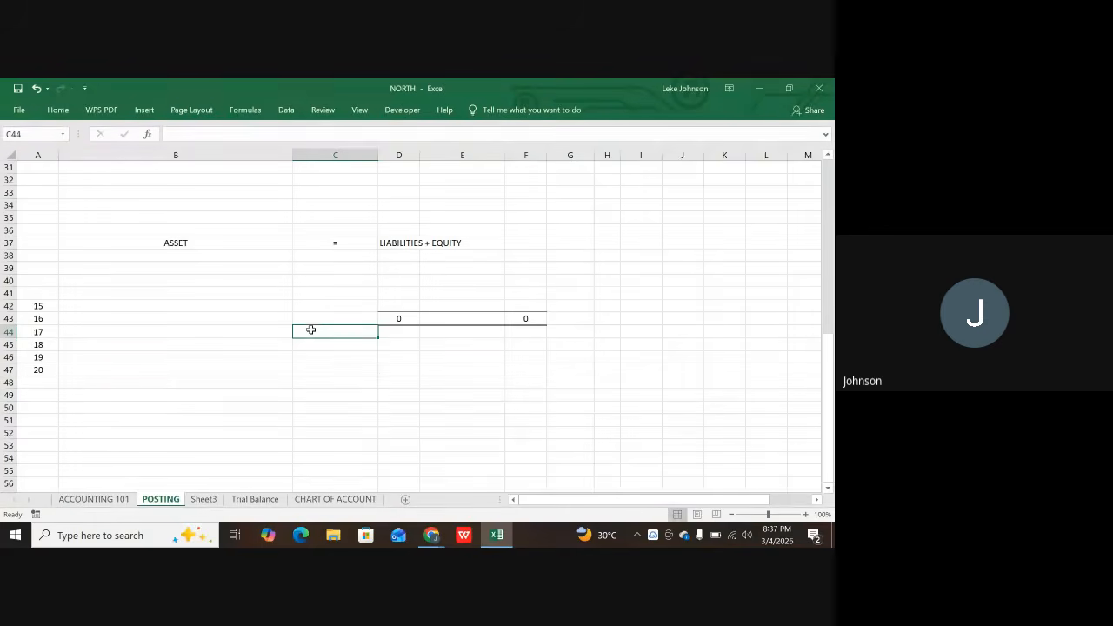
- Examine both sides of the equation ASSET = LIABILITIES + EQUITY in row 37 of the POSTING sheet
click(188, 244)
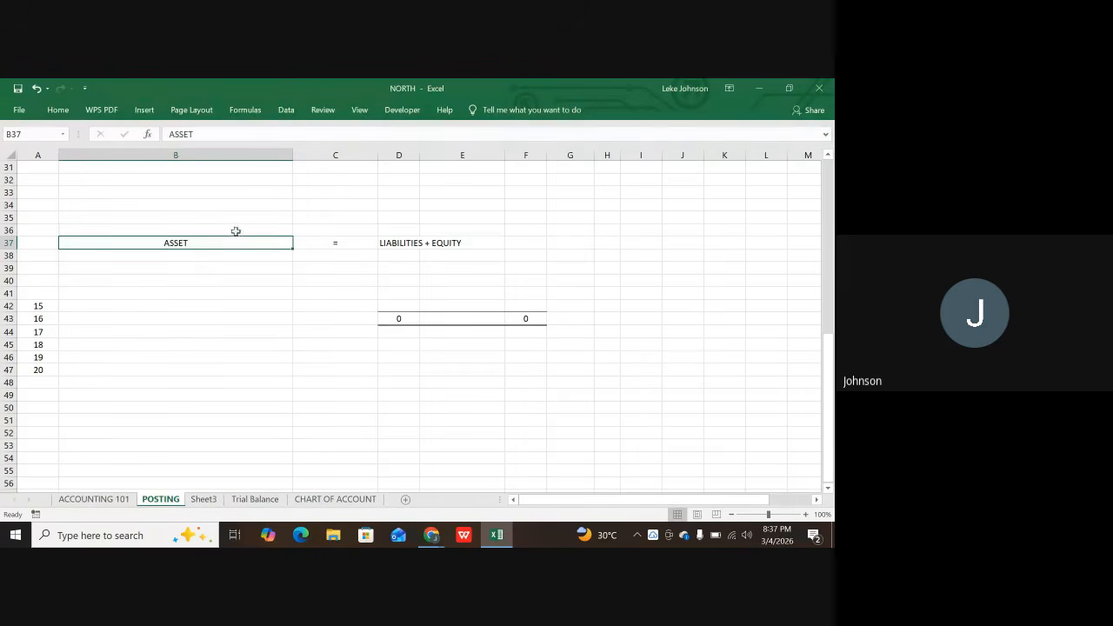
click(394, 245)
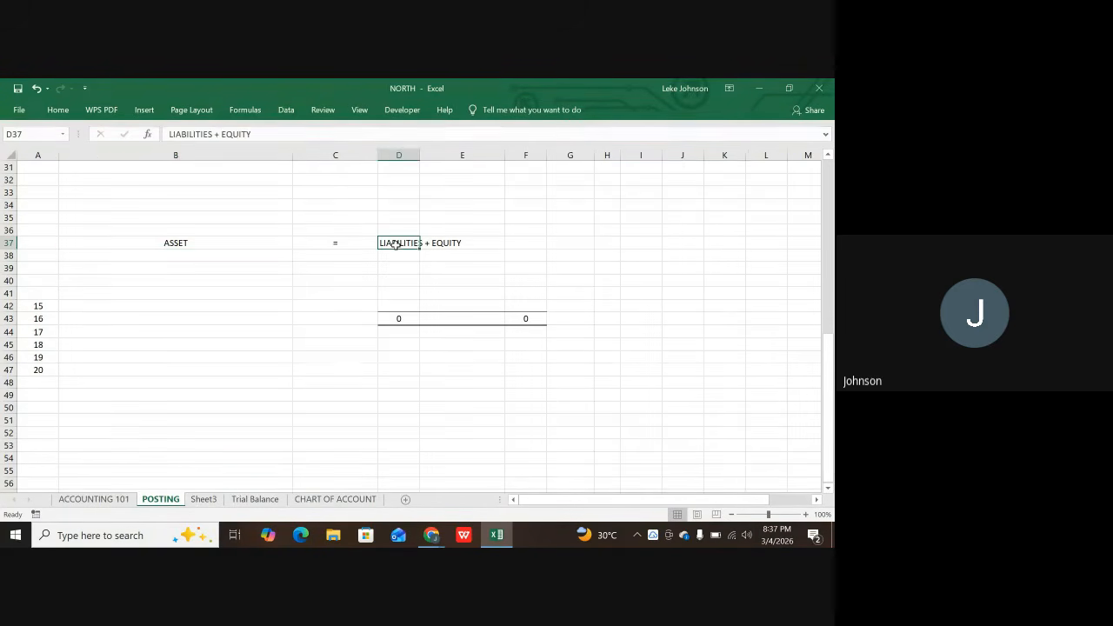
click(439, 243)
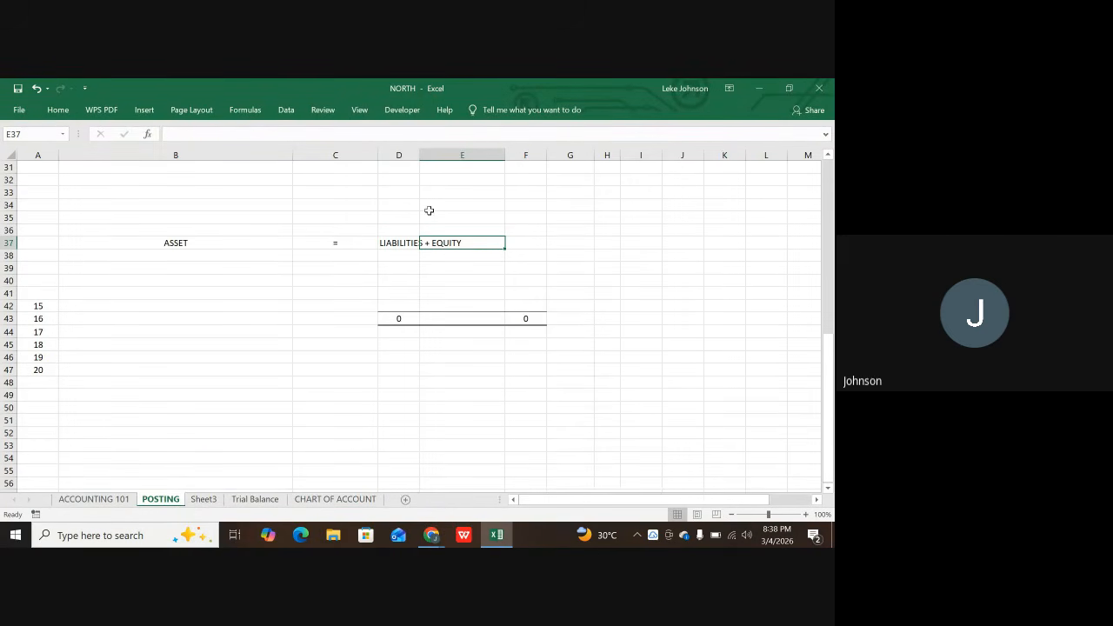
scroll(298, 249, up, 6)
scroll(278, 288, down, 3)
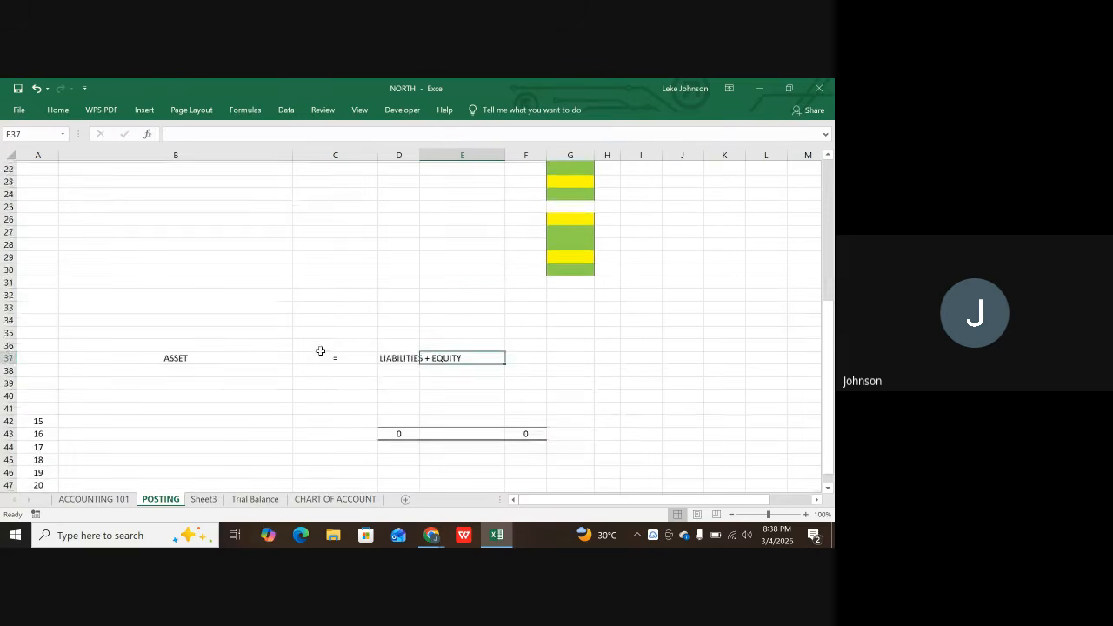
scroll(320, 351, down, 1)
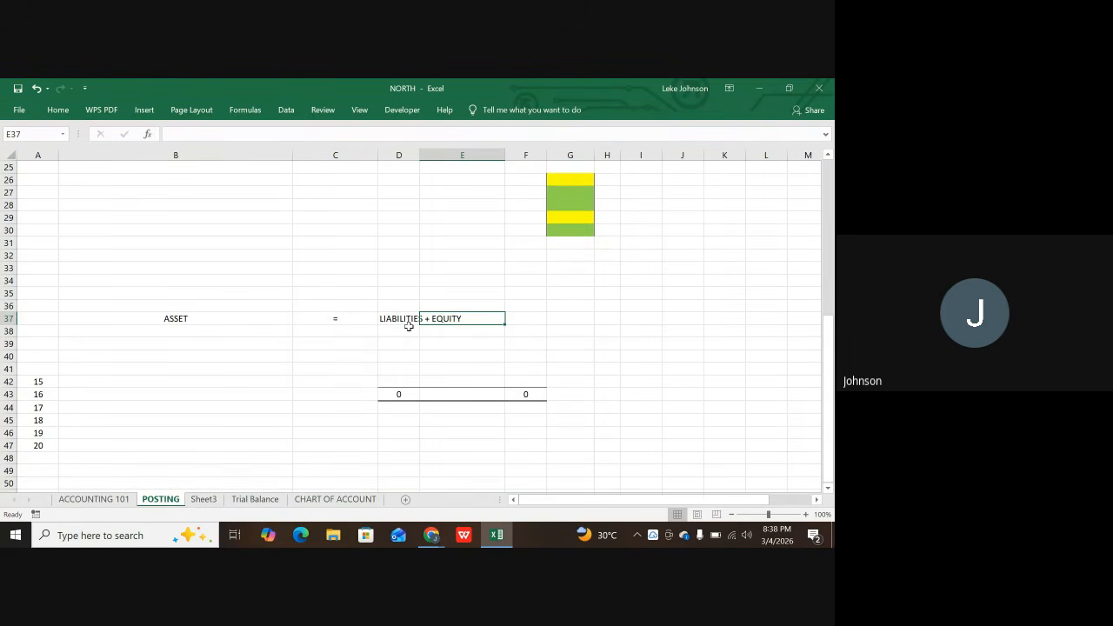
click(202, 303)
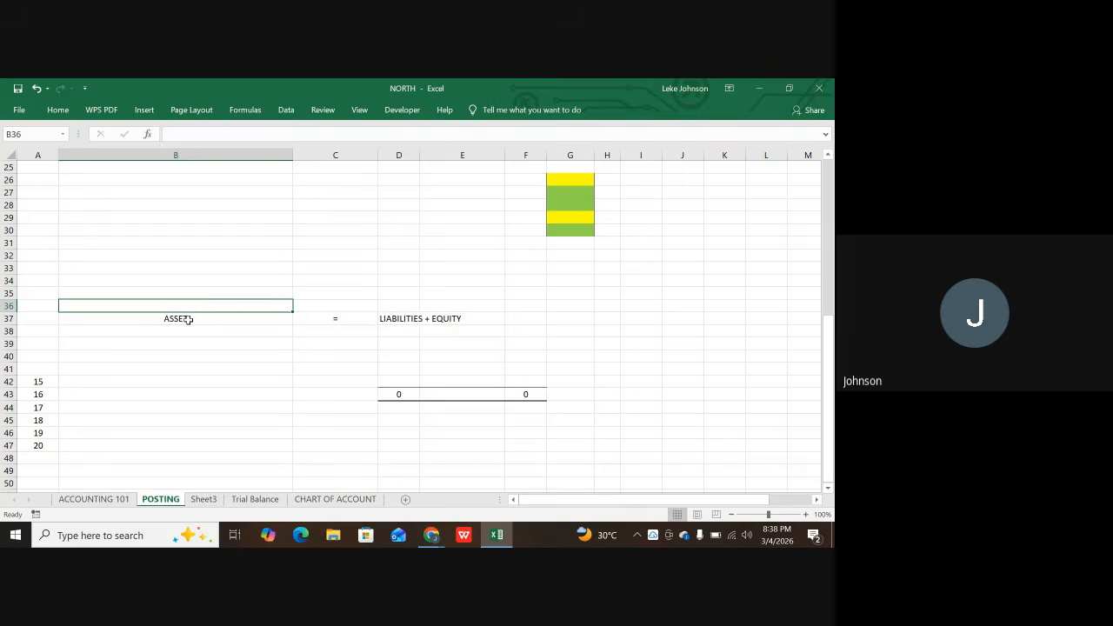
click(186, 319)
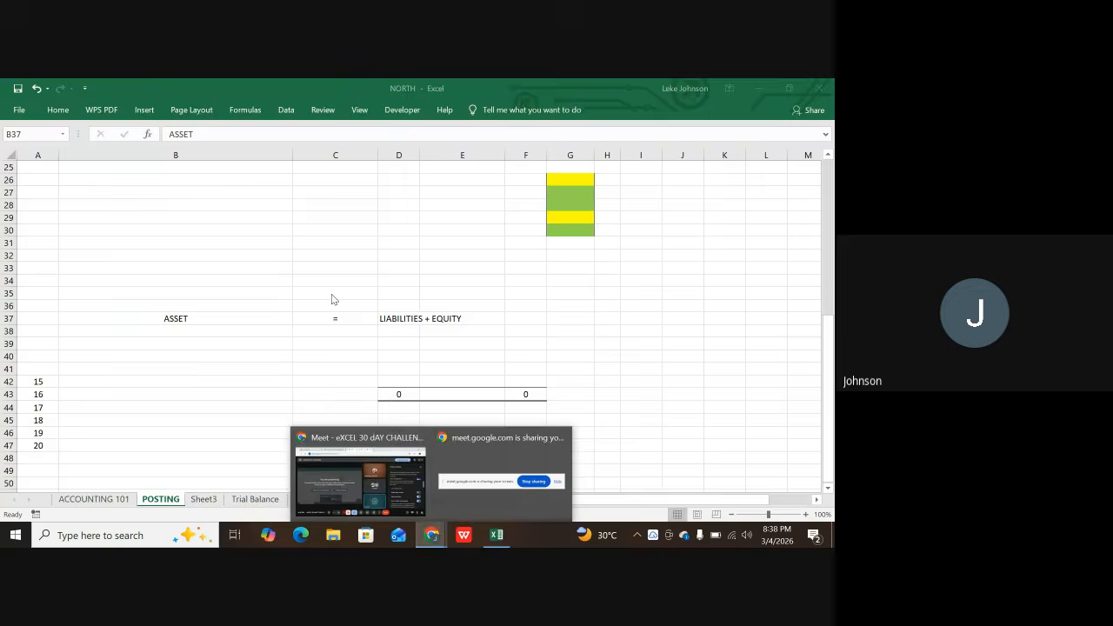
- Post the debit side of transaction 1 in row 5, entering Business Bank as the account and 500 as the DR amount
scroll(336, 289, up, 8)
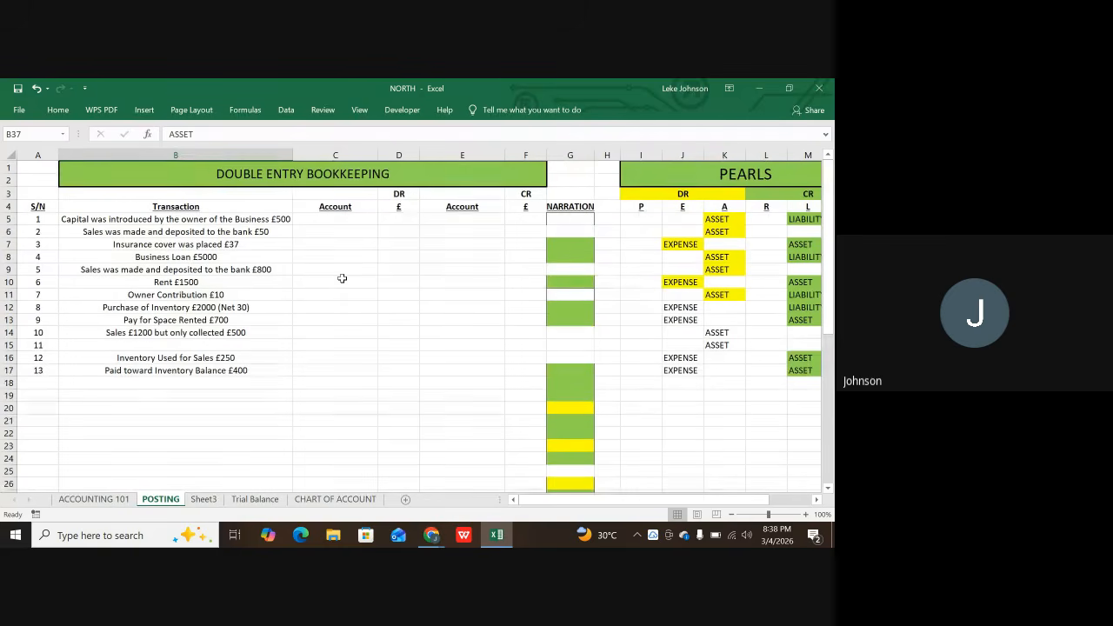
click(358, 221)
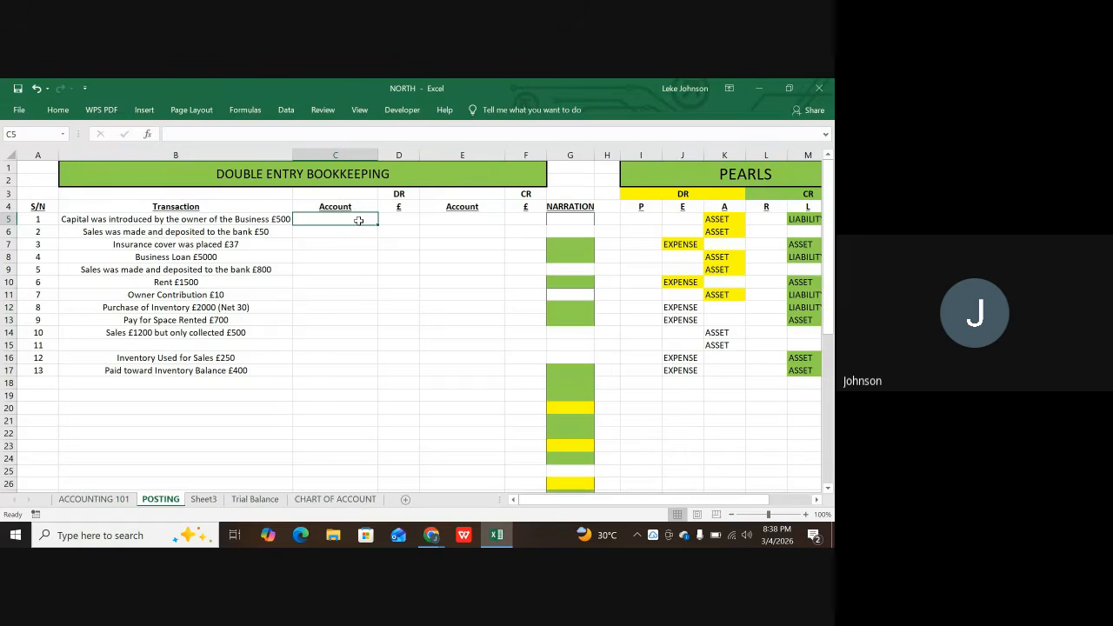
text(bUS)
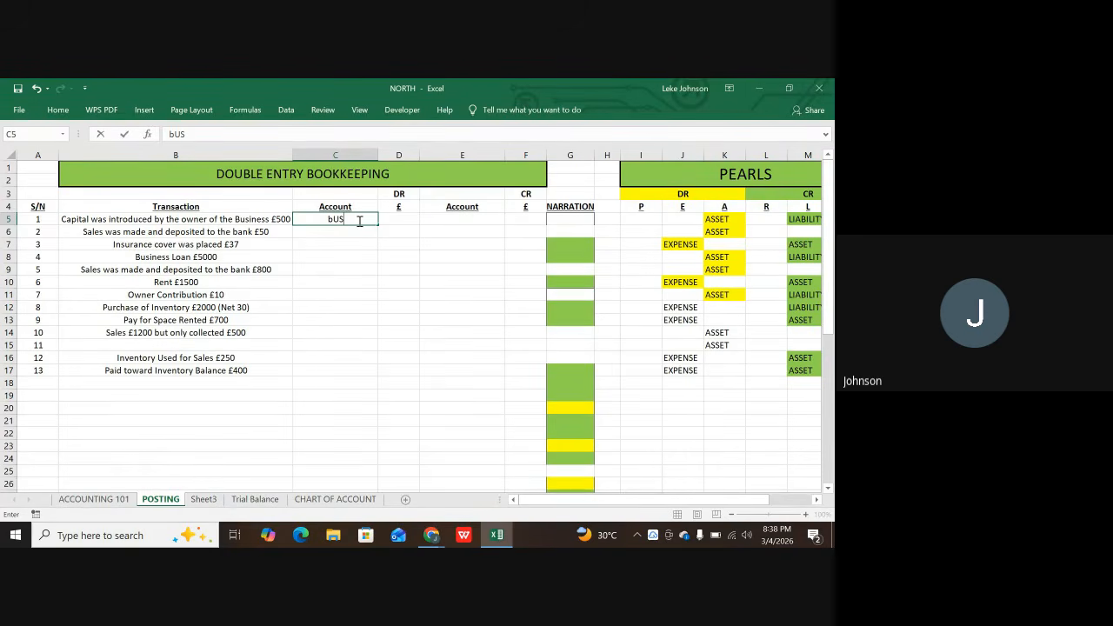
text(INESS)
key(BackSpace)
key(BackSpace)
key(BackSpace)
key(BackSpace)
key(BackSpace)
key(BackSpace)
key(BackSpace)
text(usiness Bank)
key(Tab)
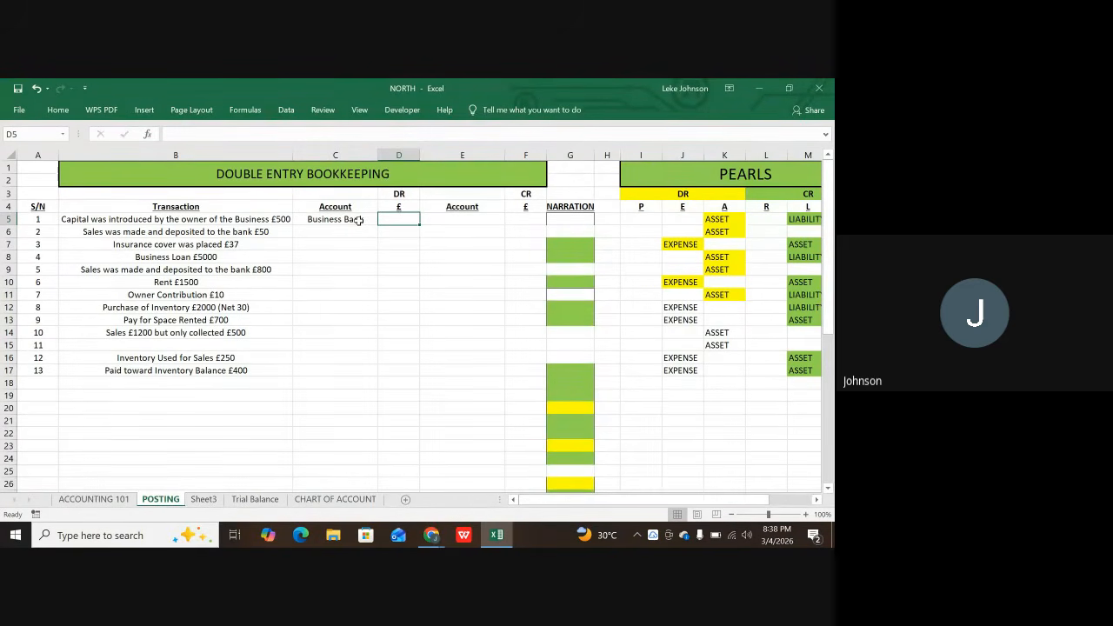
text(500)
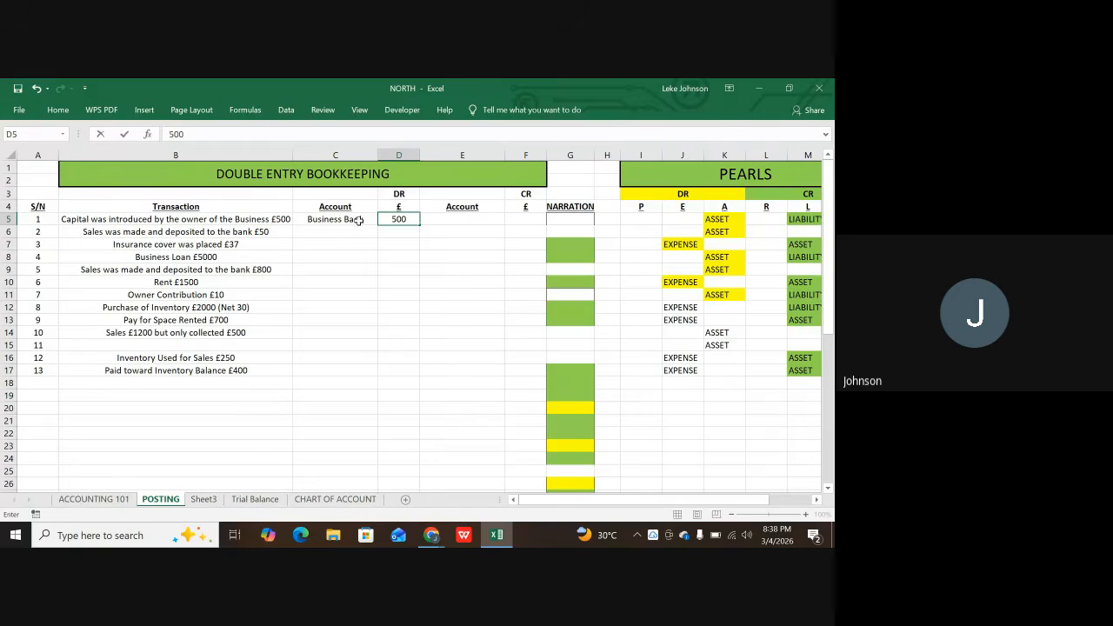
click(401, 201)
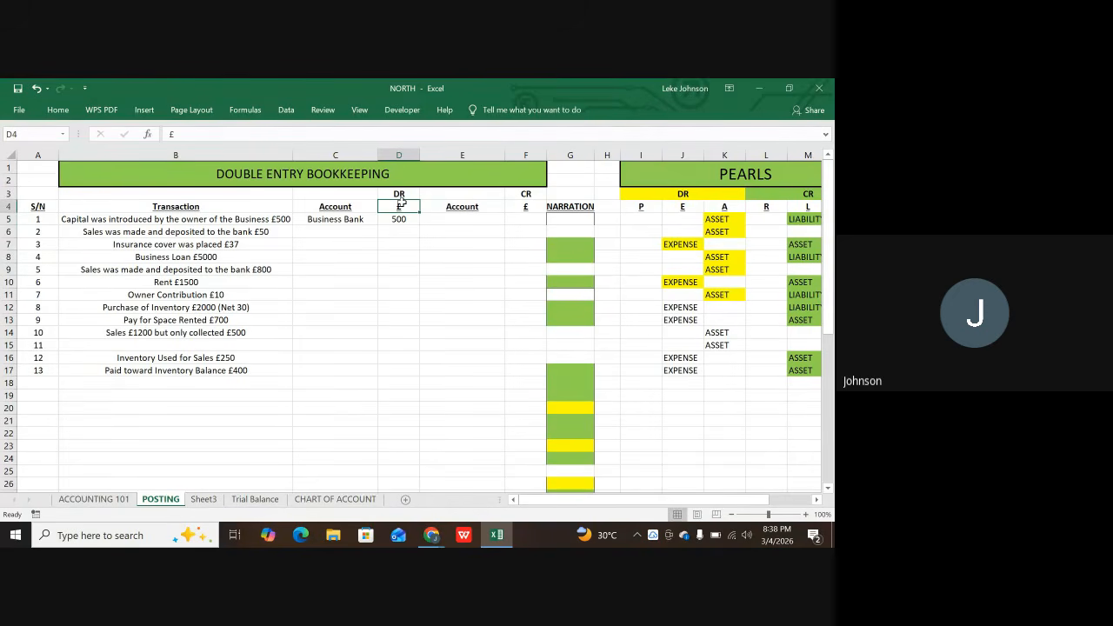
- Post the credit side of transaction 1 in row 5, entering Capital as the account and 500 as the CR amount
click(400, 217)
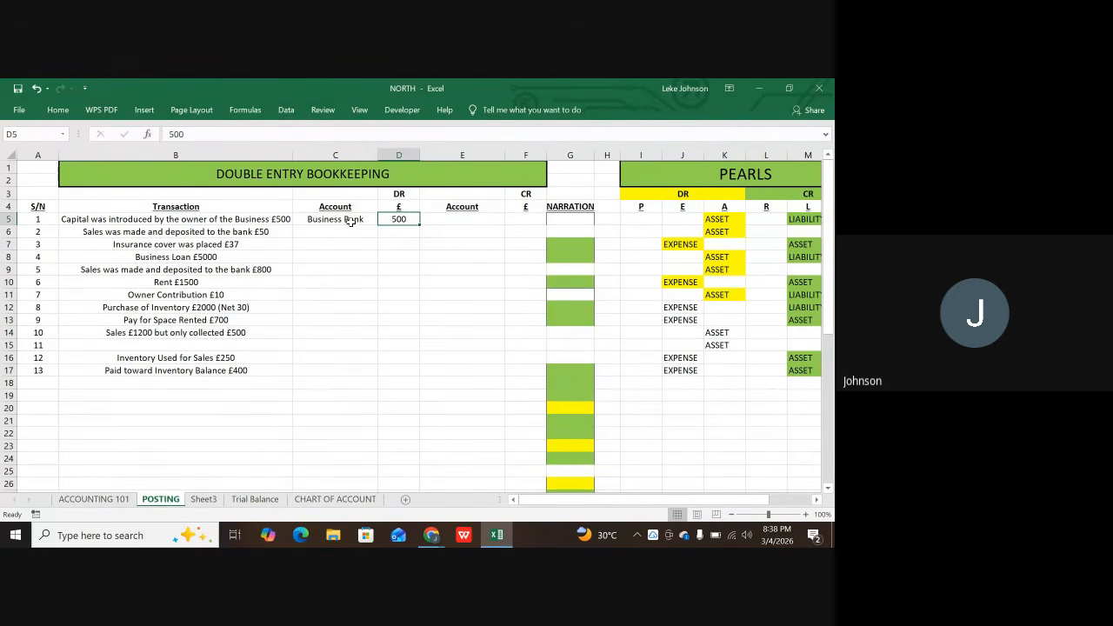
click(451, 218)
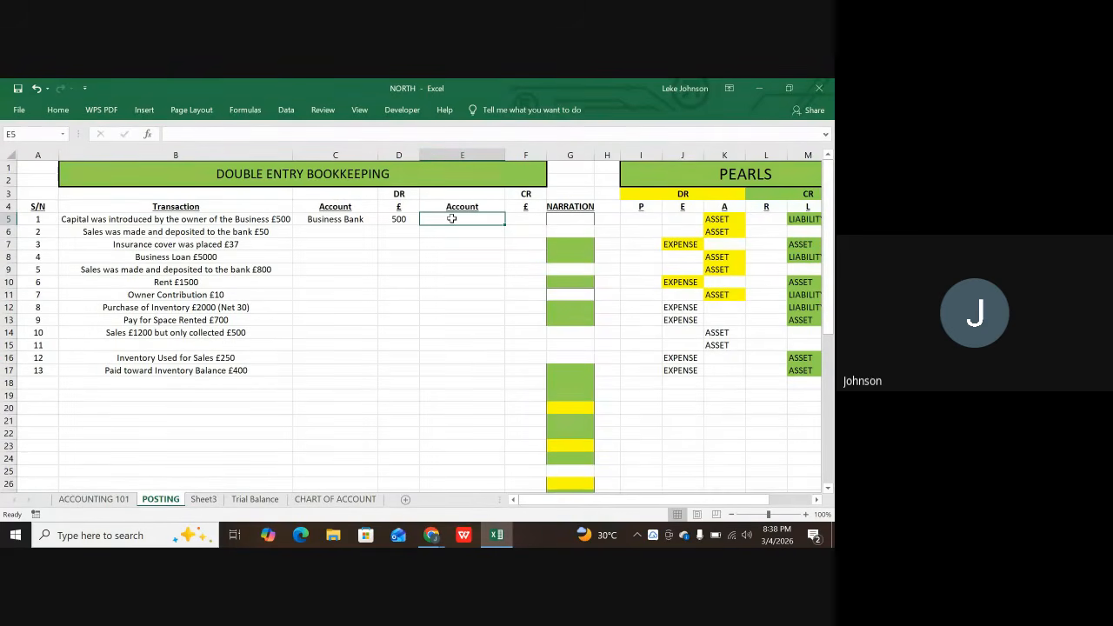
text(Ca)
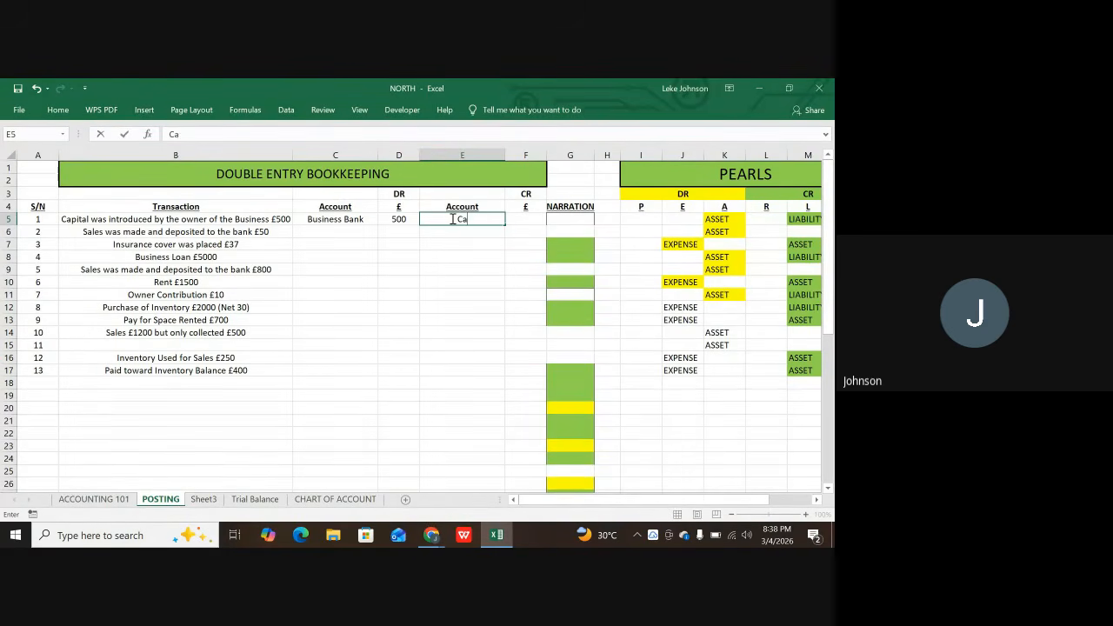
text(pita)
text(;l)
key(BackSpace)
key(BackSpace)
text(l)
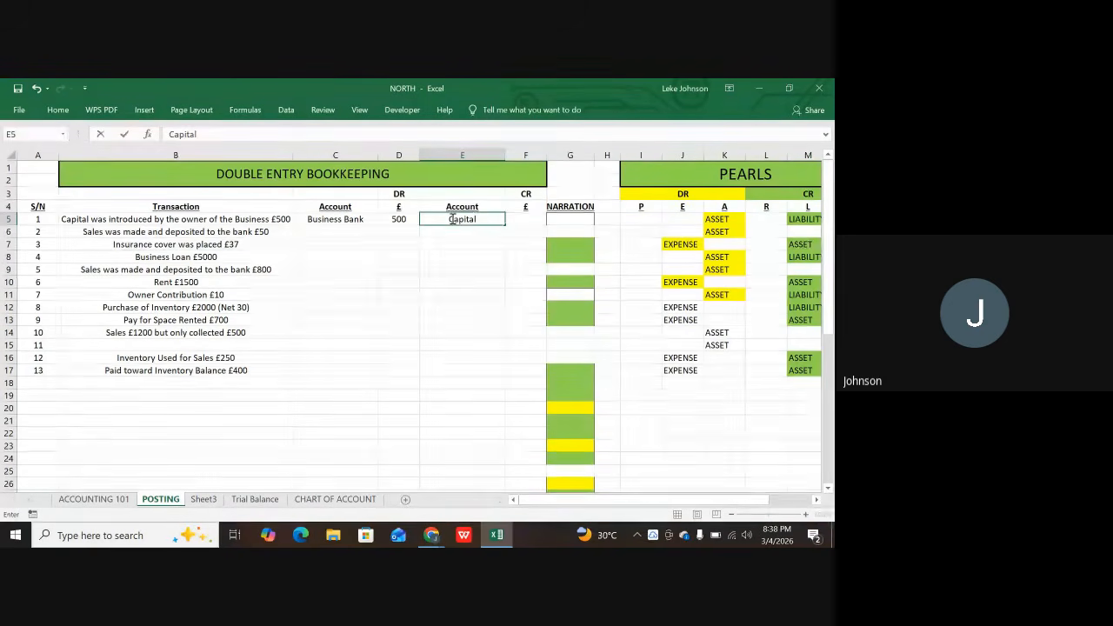
key(Tab)
text(500)
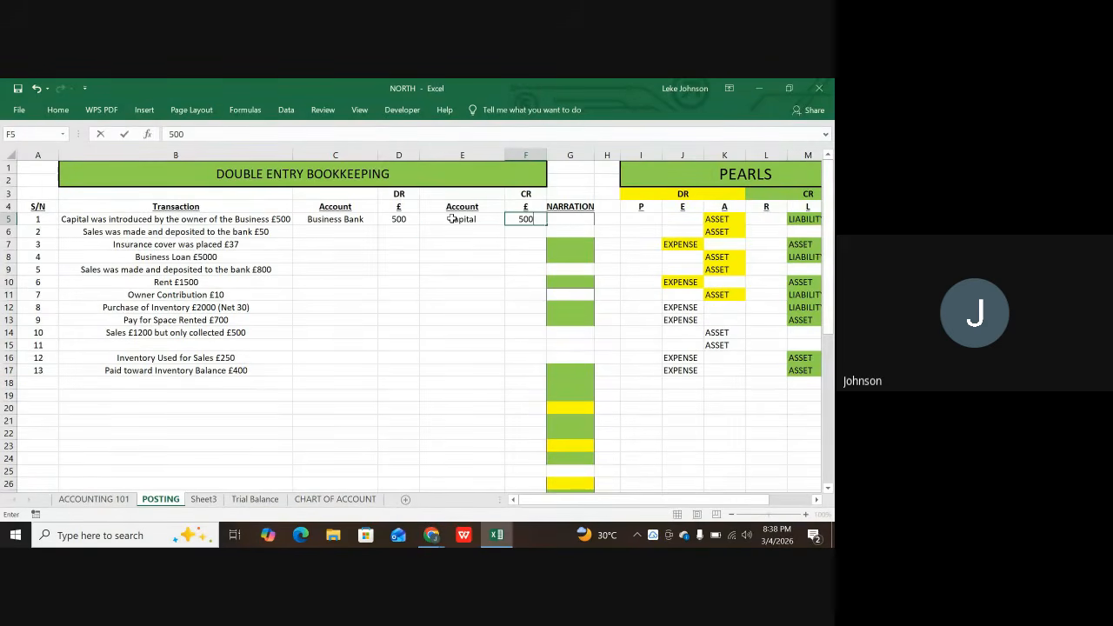
key(Return)
- Check the DR and CR totals in row 43 against the entries posted for transaction 1, including the DR total's formula
scroll(197, 385, down, 6)
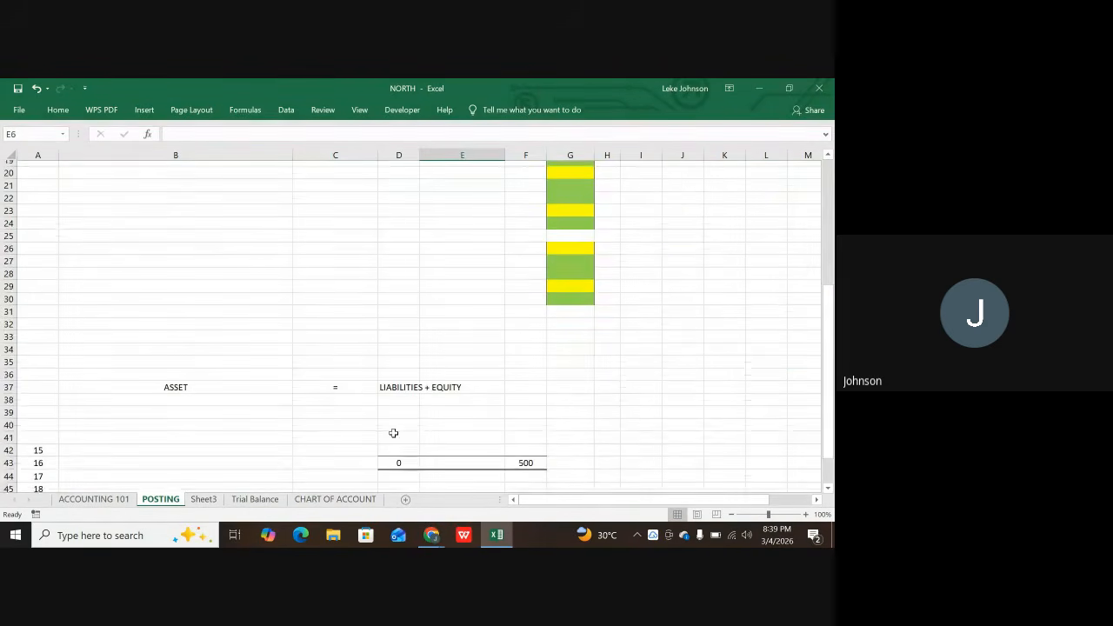
scroll(400, 434, down, 1)
scroll(437, 432, up, 2)
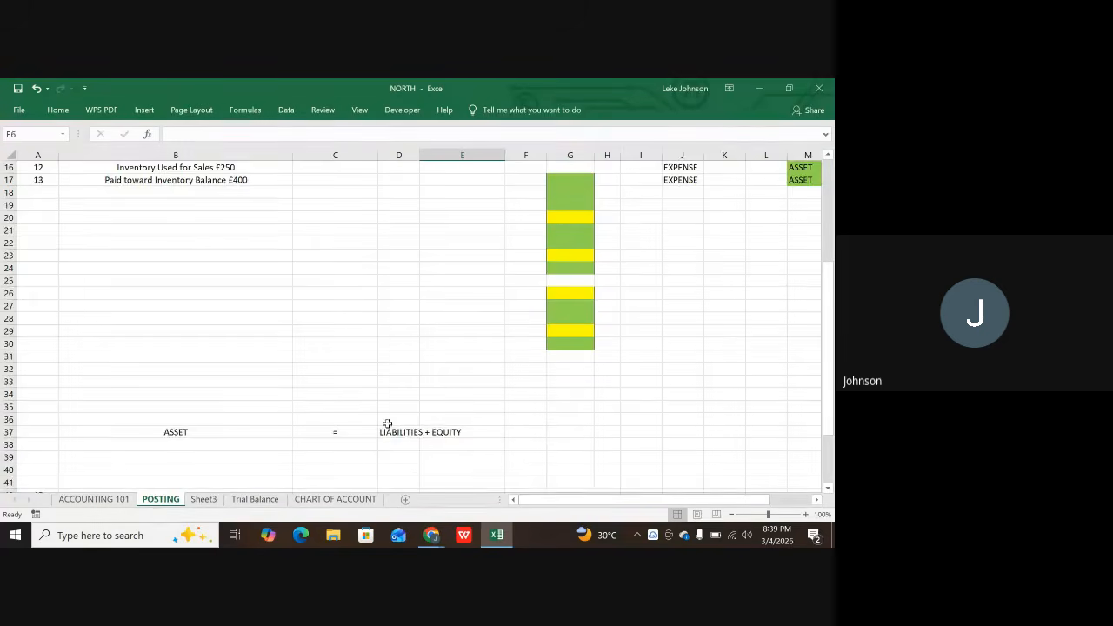
scroll(407, 437, down, 2)
scroll(410, 412, up, 6)
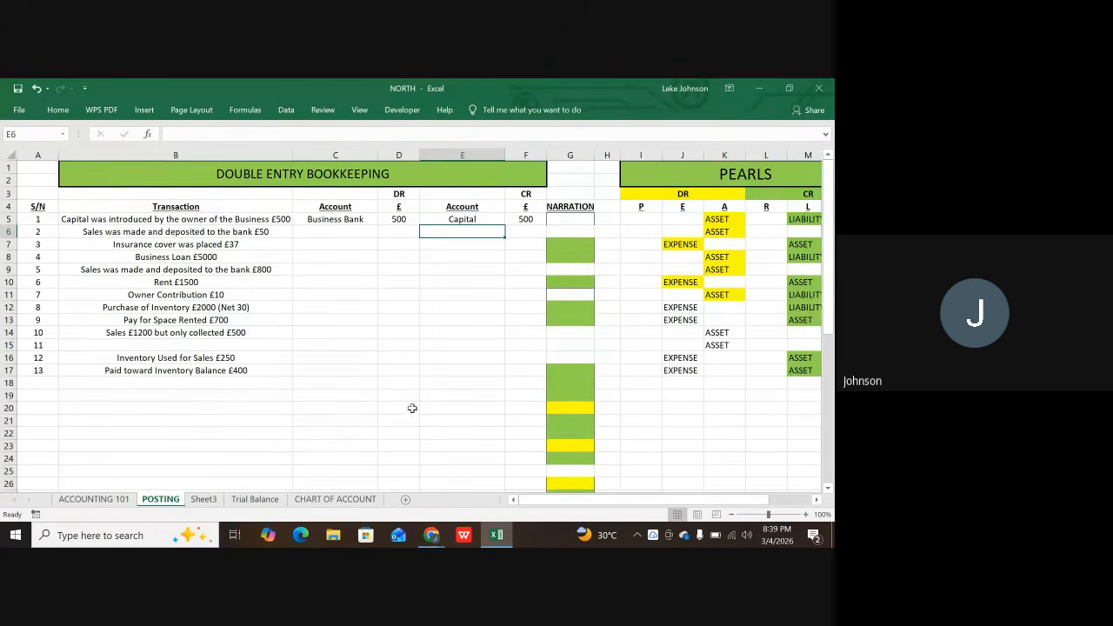
scroll(410, 398, down, 7)
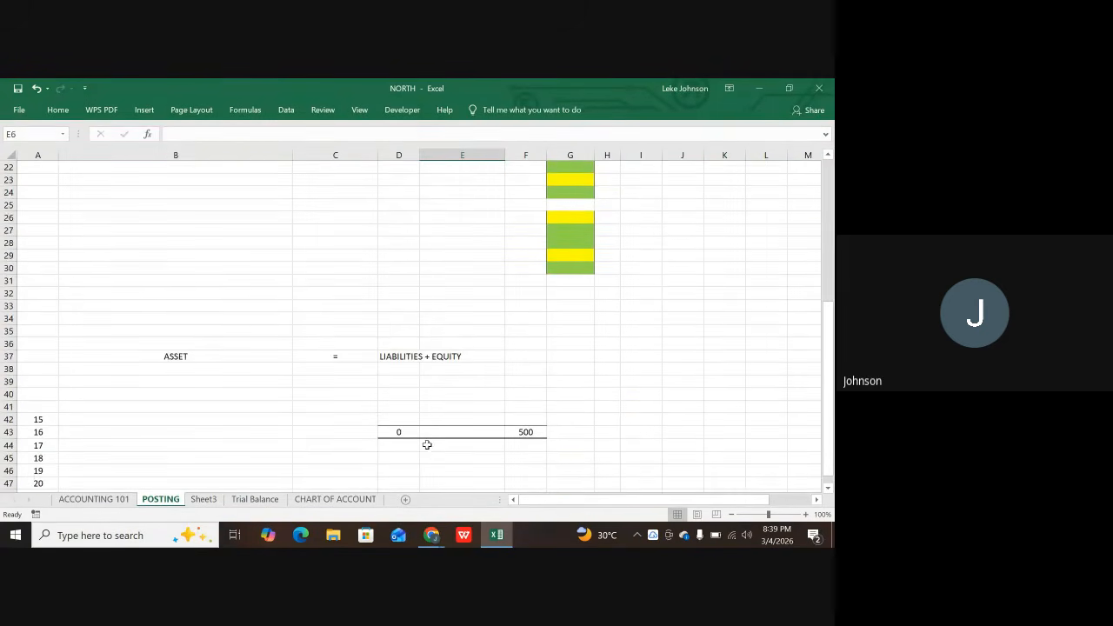
click(400, 431)
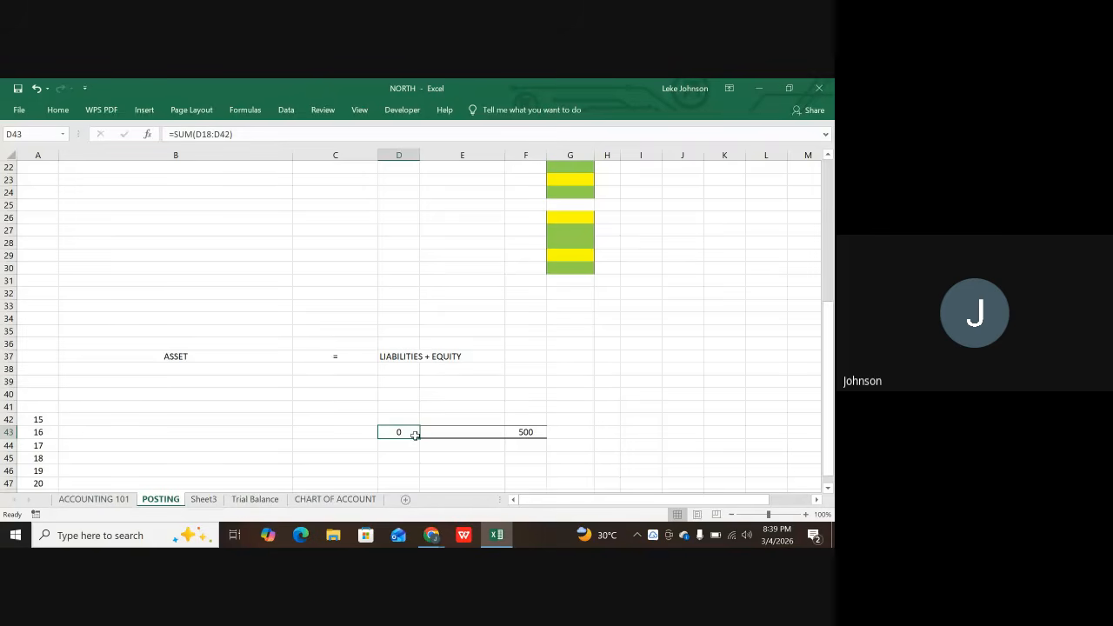
- Clear the text LIABILITIES + EQUITY from cell D37
click(388, 353)
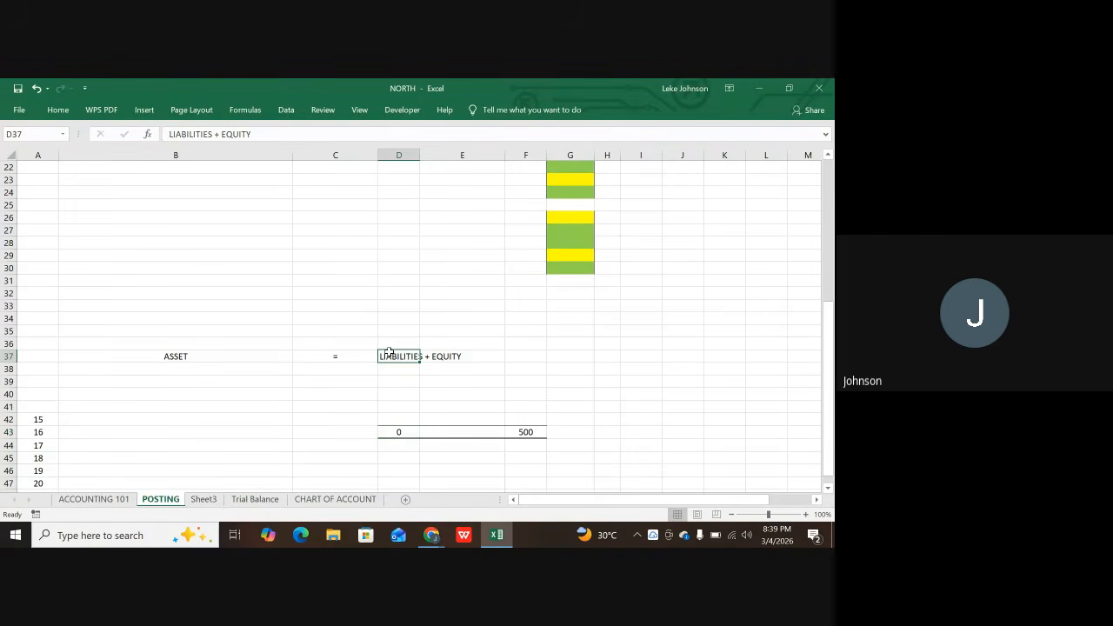
key(BackSpace)
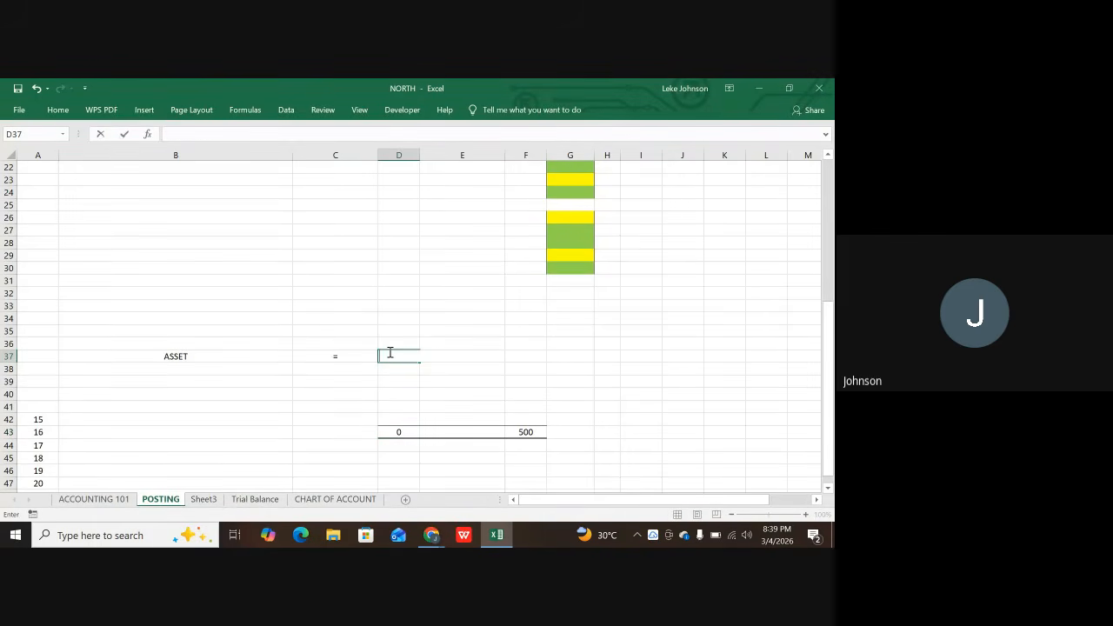
click(442, 341)
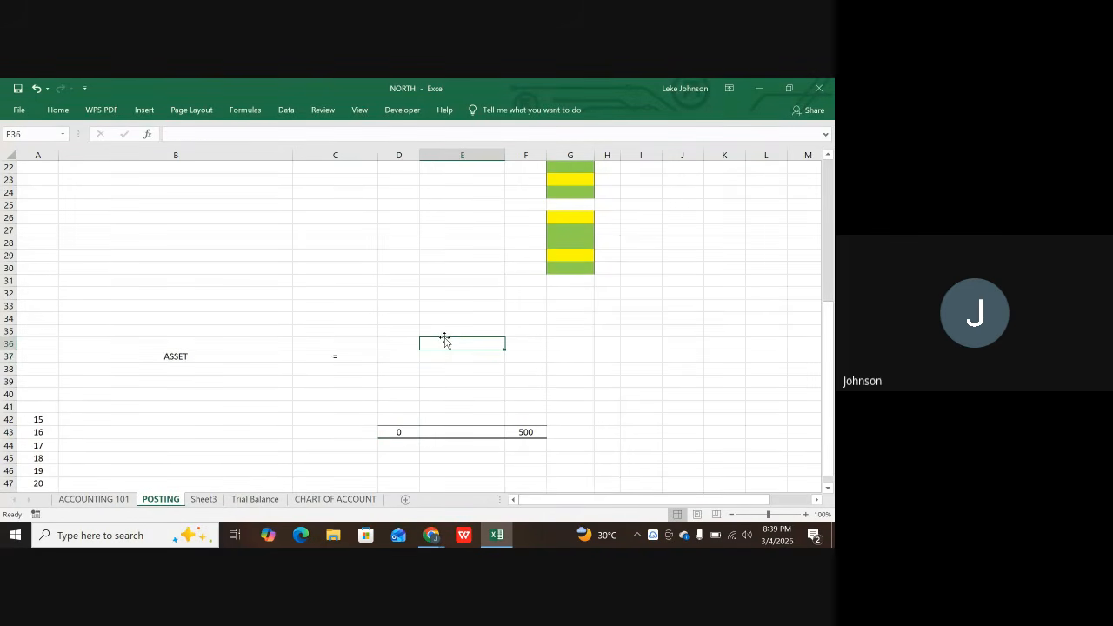
- Trace the cell ranges summed by the DR total in D43 and the CR total in F43
click(400, 435)
key(ctrl+bracketleft)
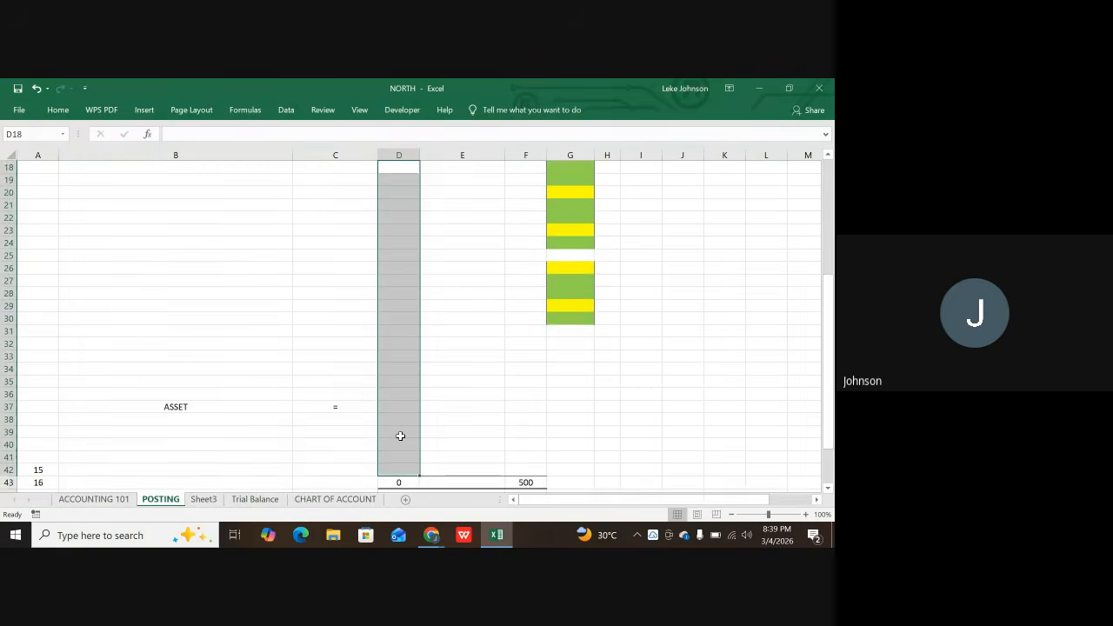
scroll(401, 433, up, 2)
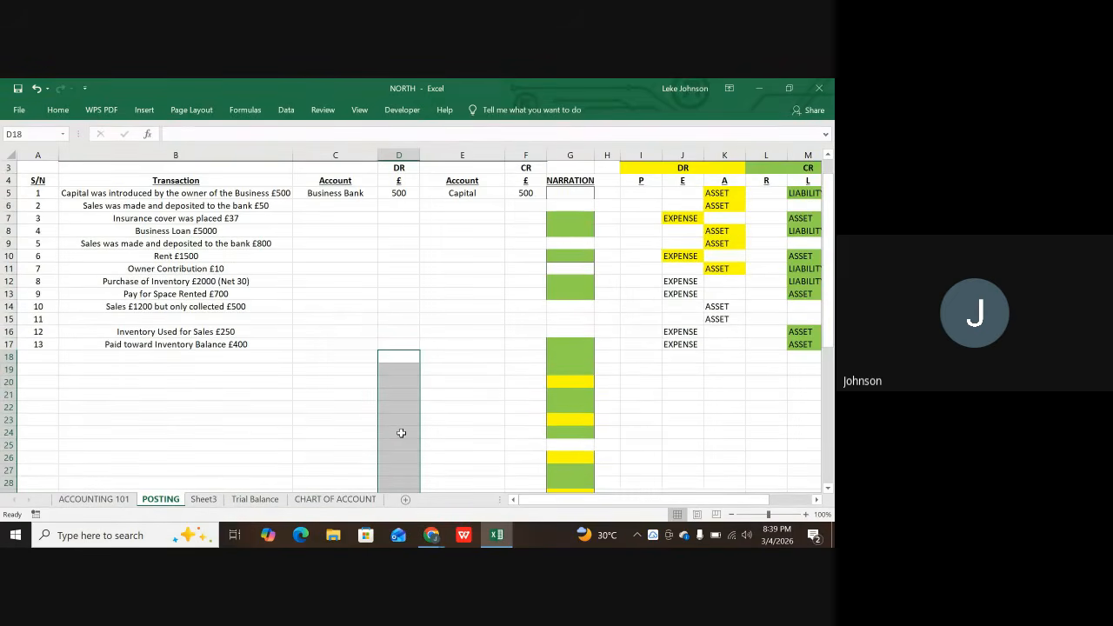
scroll(401, 433, down, 6)
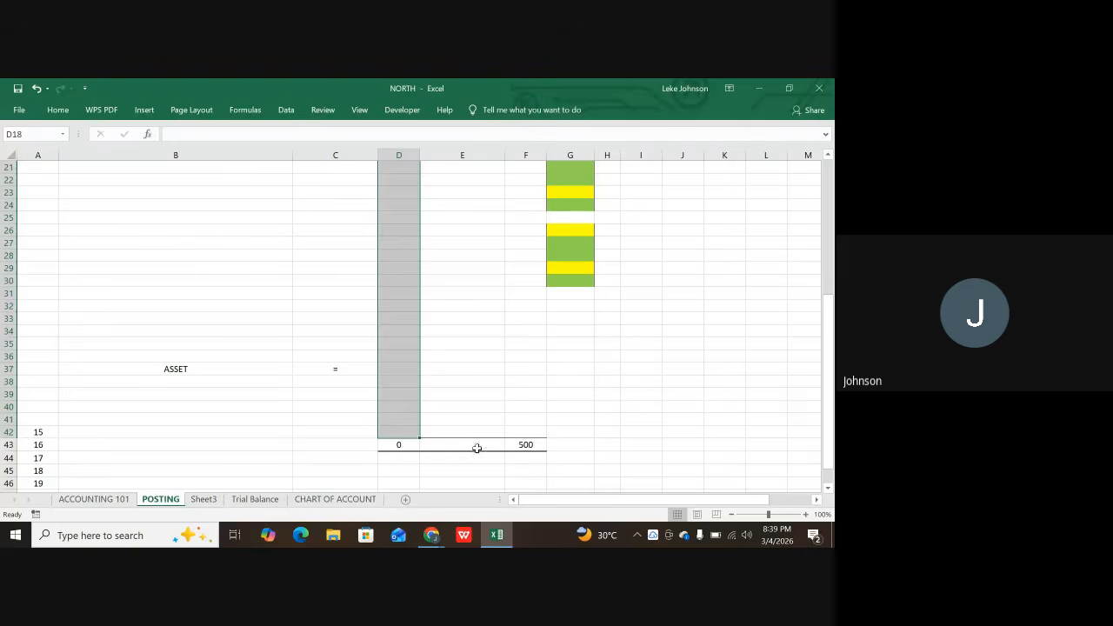
click(522, 444)
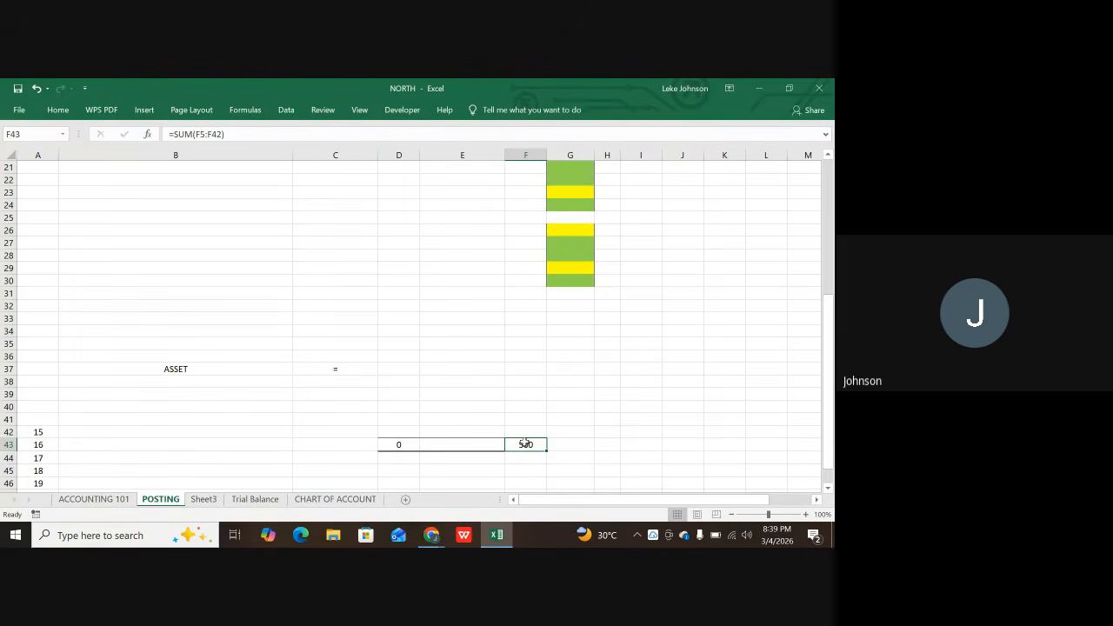
key(ctrl+bracketleft)
scroll(521, 443, up, 2)
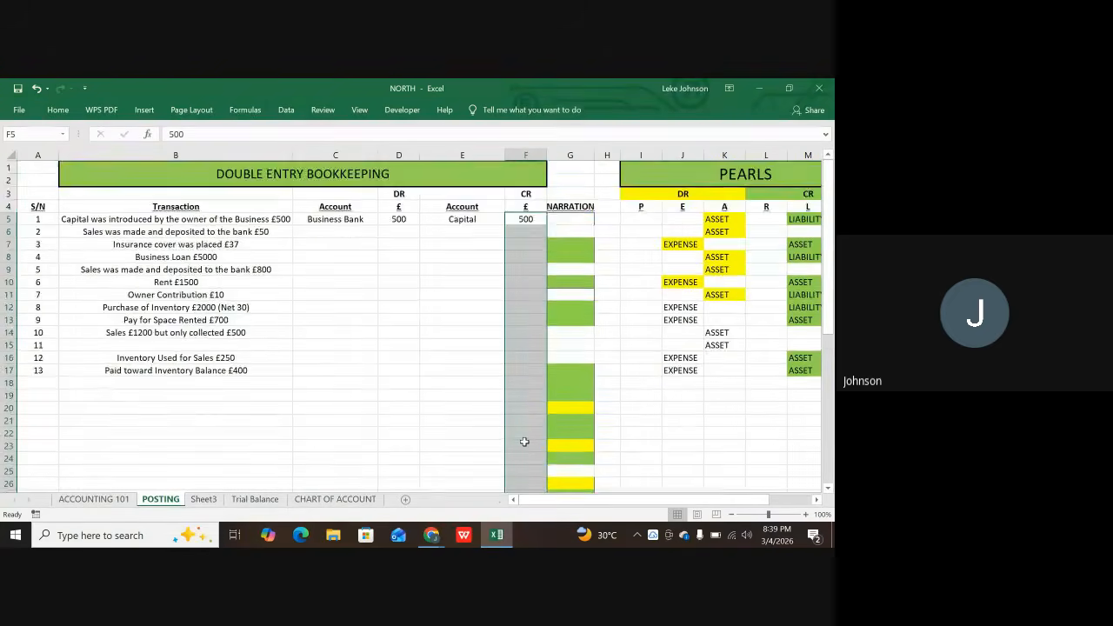
scroll(526, 480, down, 5)
scroll(525, 481, down, 2)
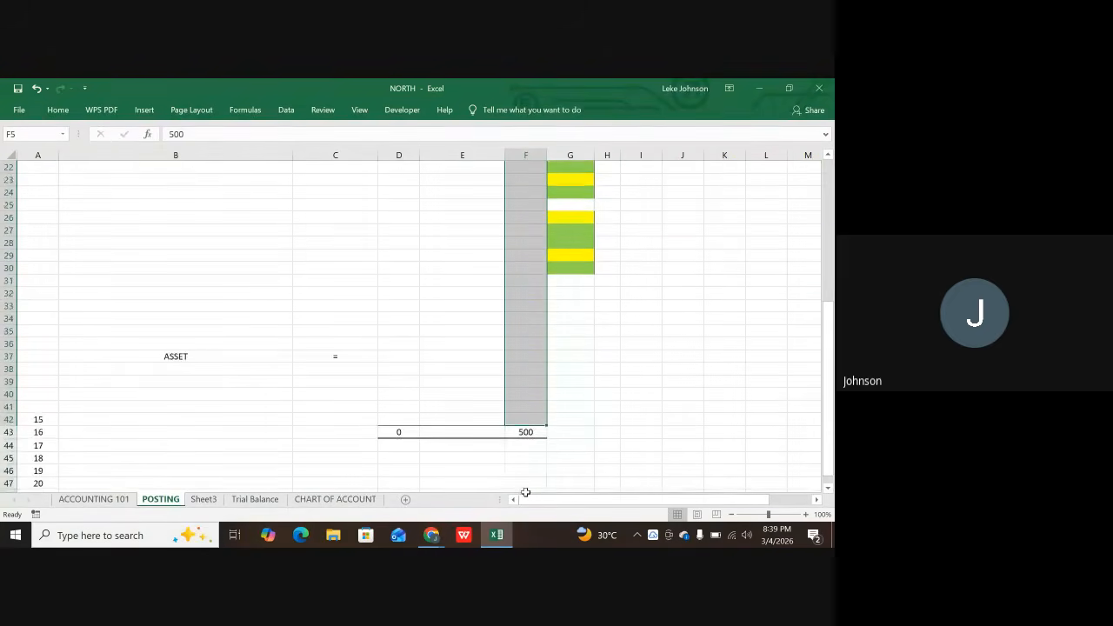
- Copy the CR total formula from F43 into D43 so the DR total sums D5:D42
click(529, 433)
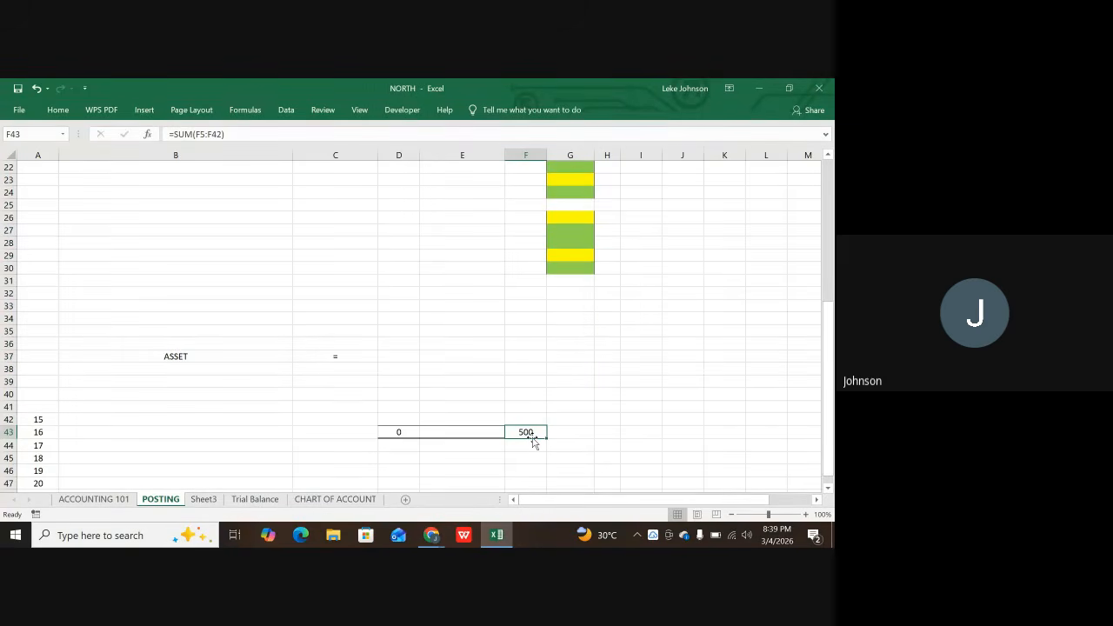
key(ctrl+c)
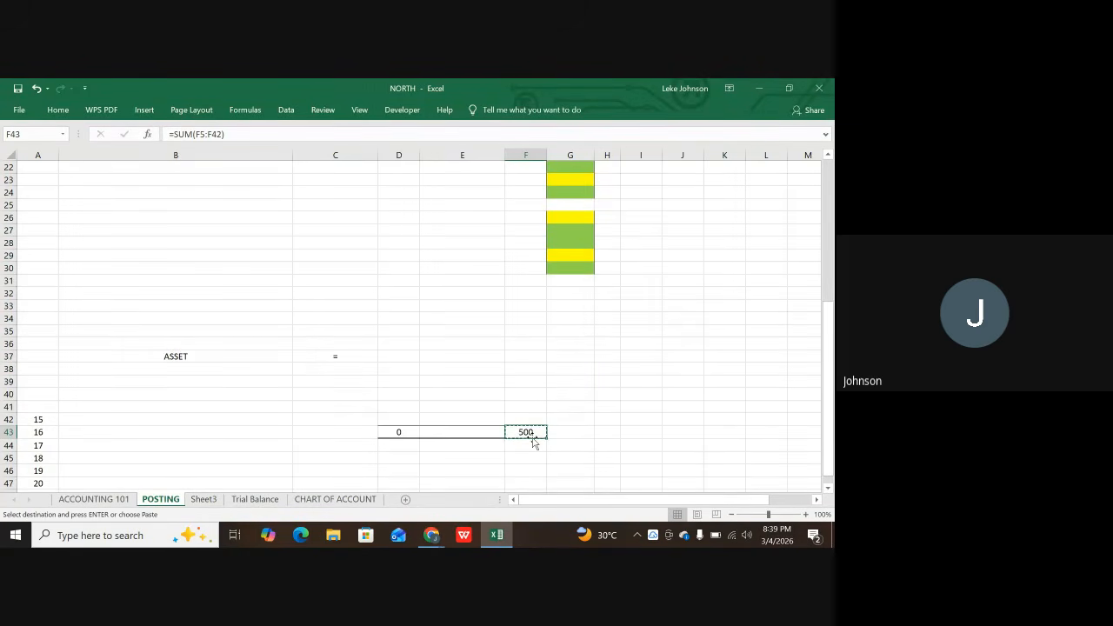
click(398, 433)
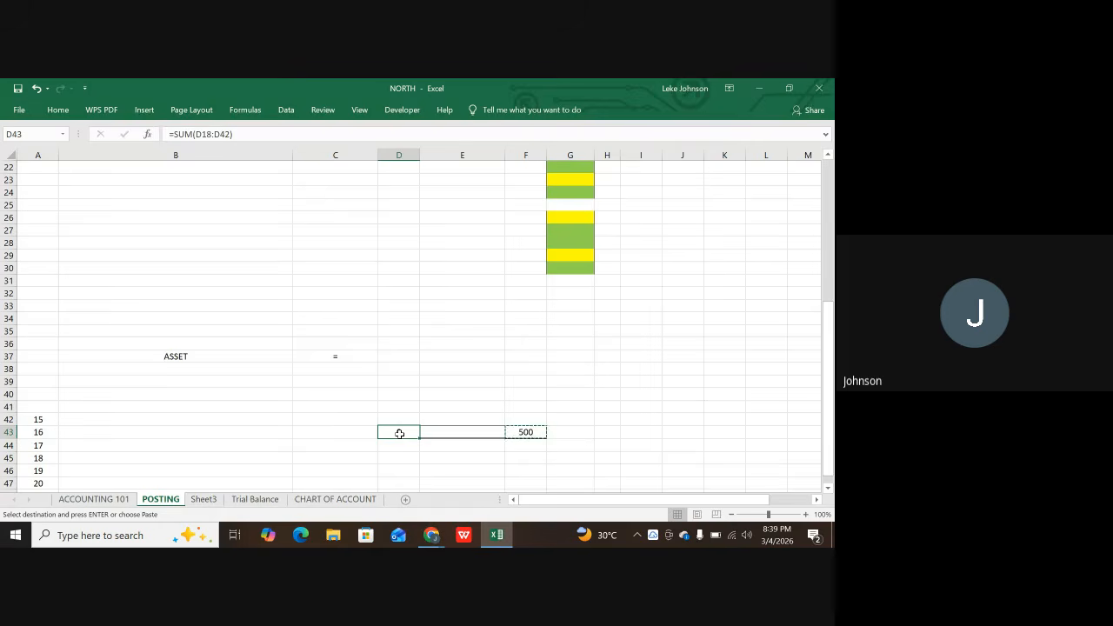
key(ctrl+v)
key(ctrl)
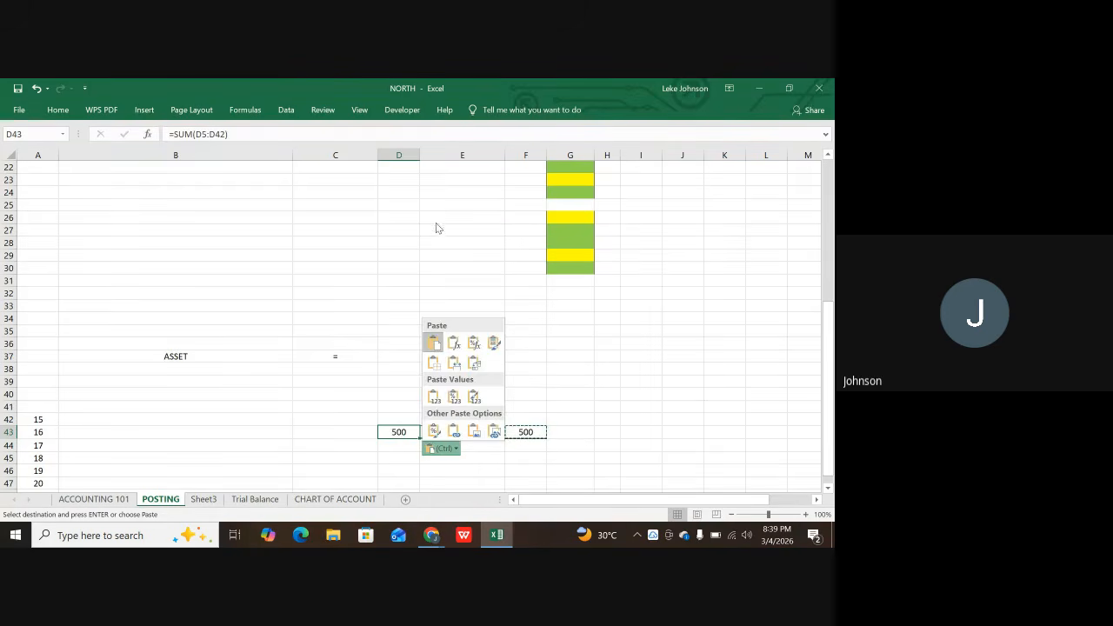
key(Escape)
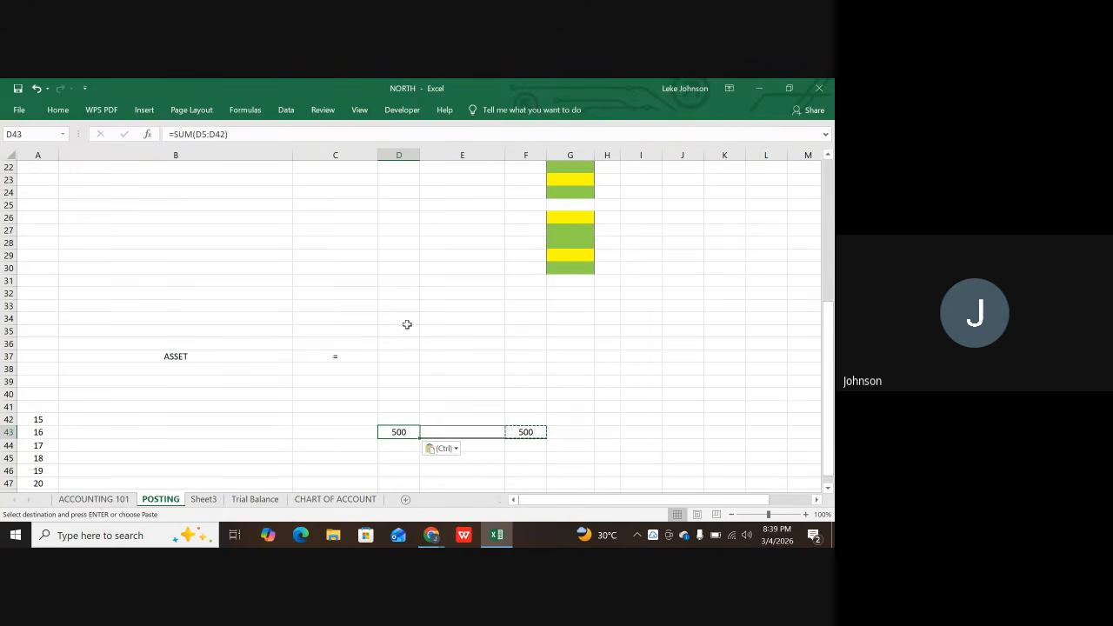
- Clear the equals sign and the word ASSET from cells C37 and B37
click(352, 357)
key(BackSpace)
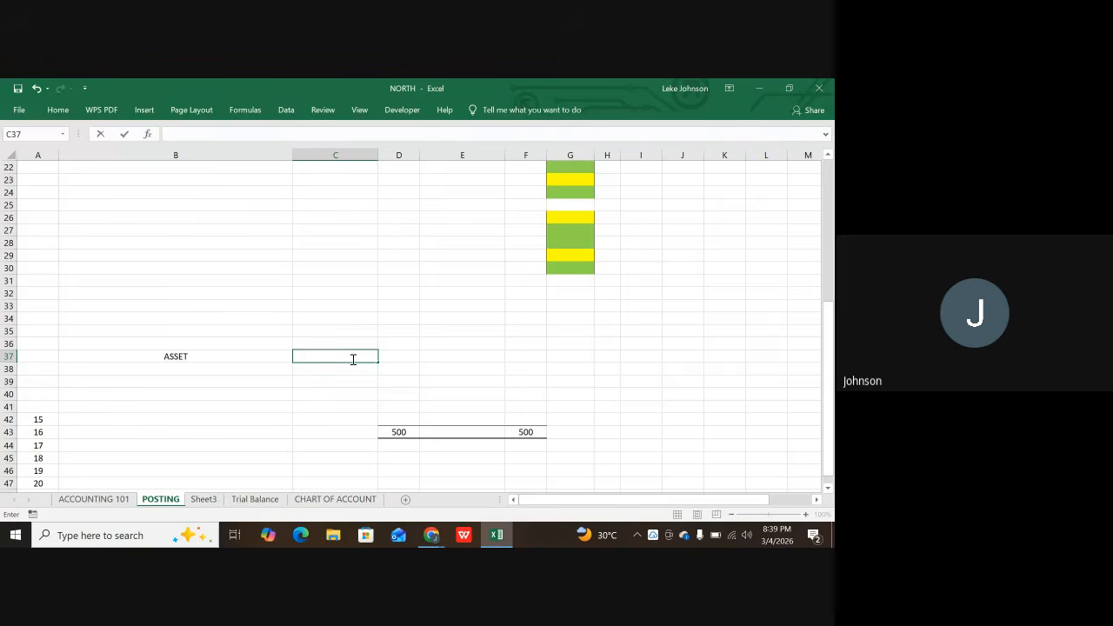
key(Left)
key(Delete)
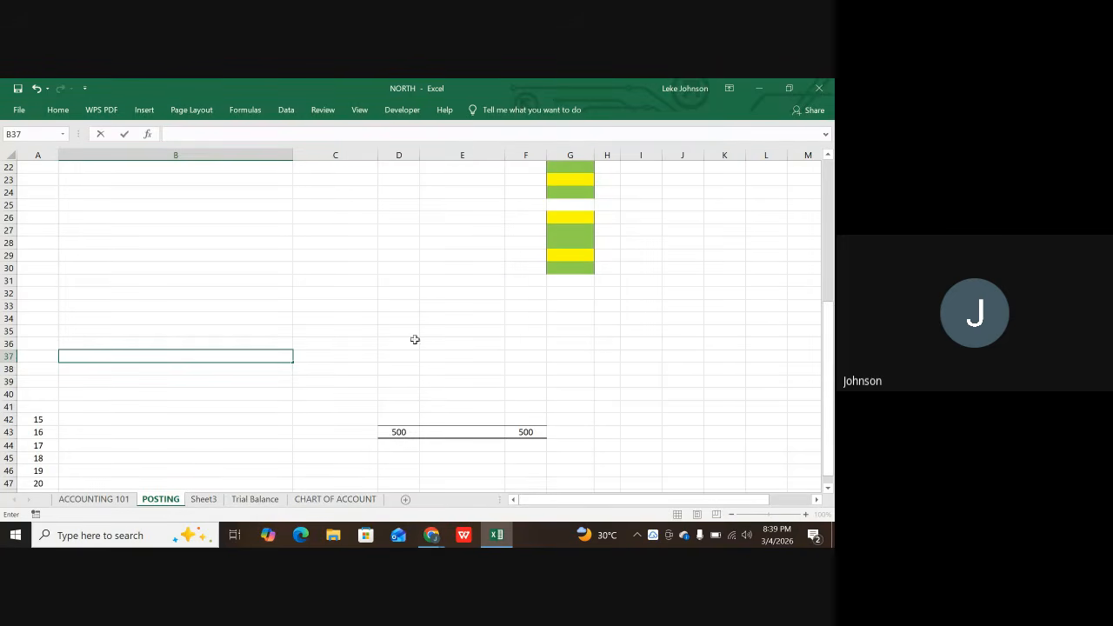
click(477, 320)
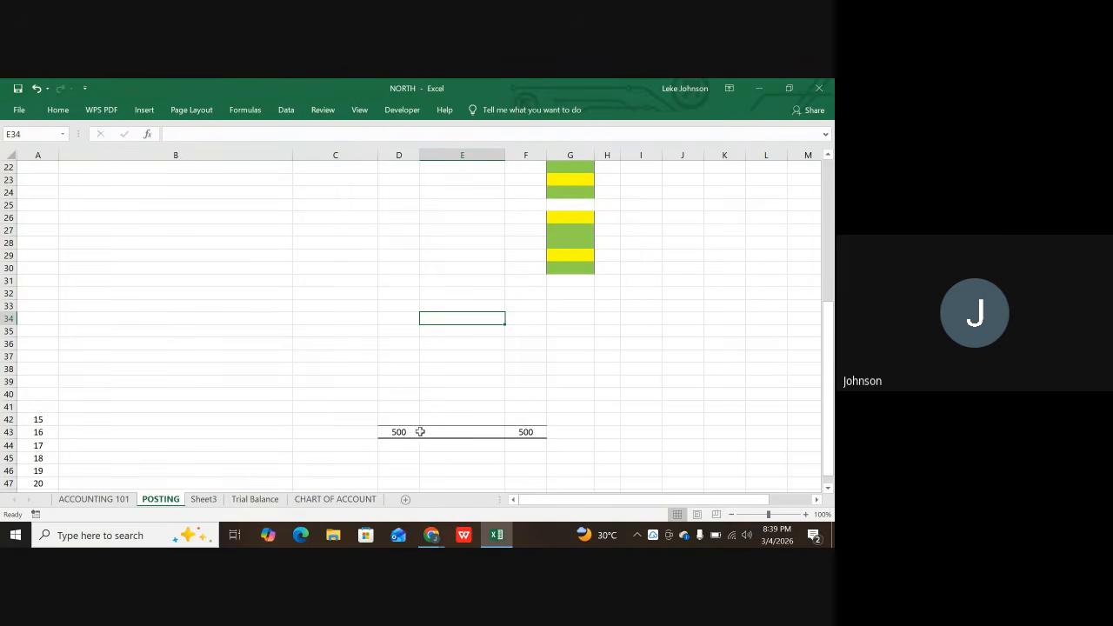
- Compare transaction 1 and its Business Bank posting with the ASSET and LIABILITY classifications and the DR headings in the PEARLS table
scroll(416, 426, up, 5)
scroll(409, 401, up, 2)
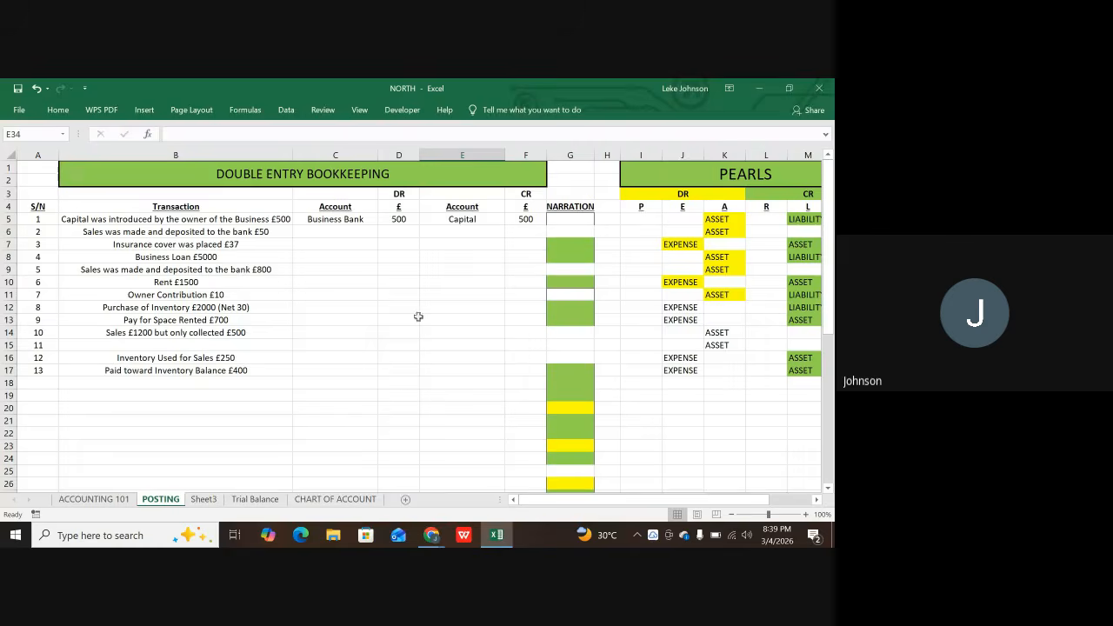
click(248, 221)
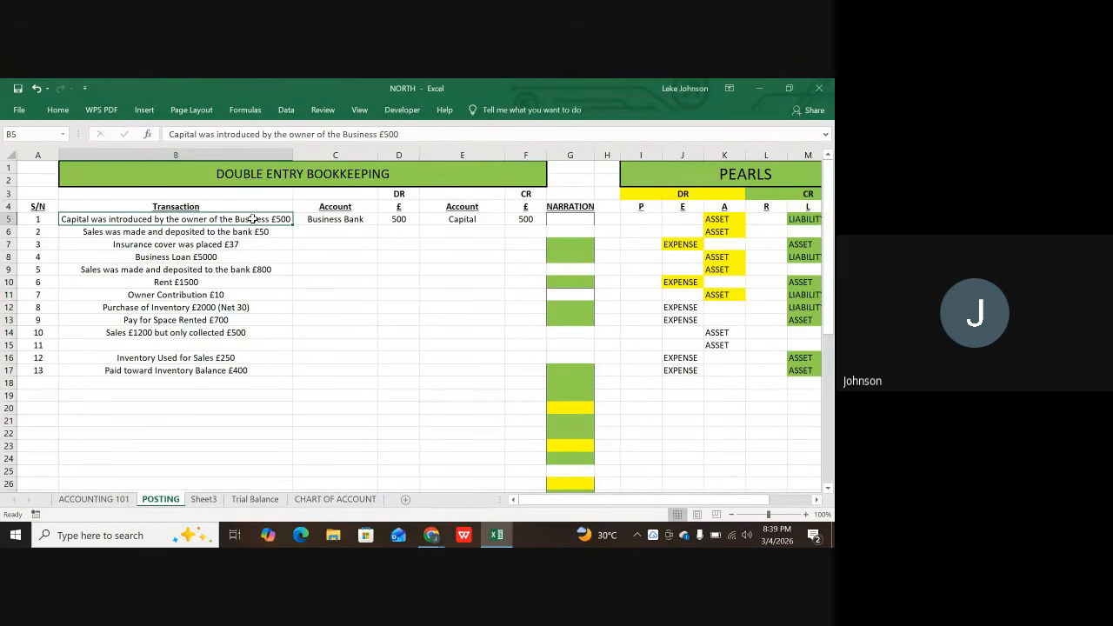
click(361, 218)
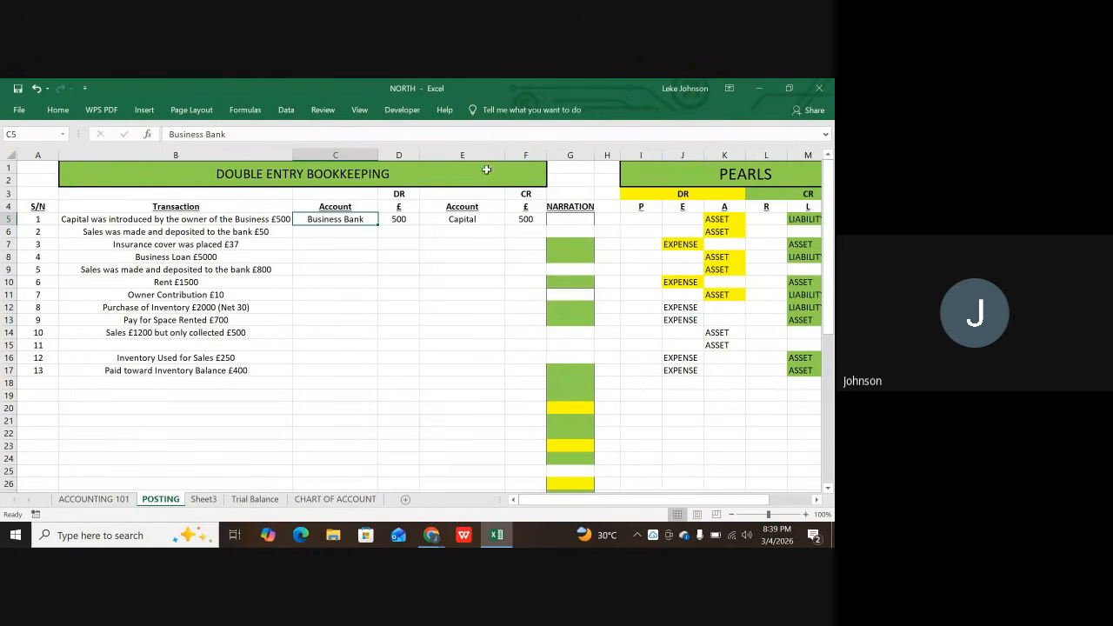
click(708, 218)
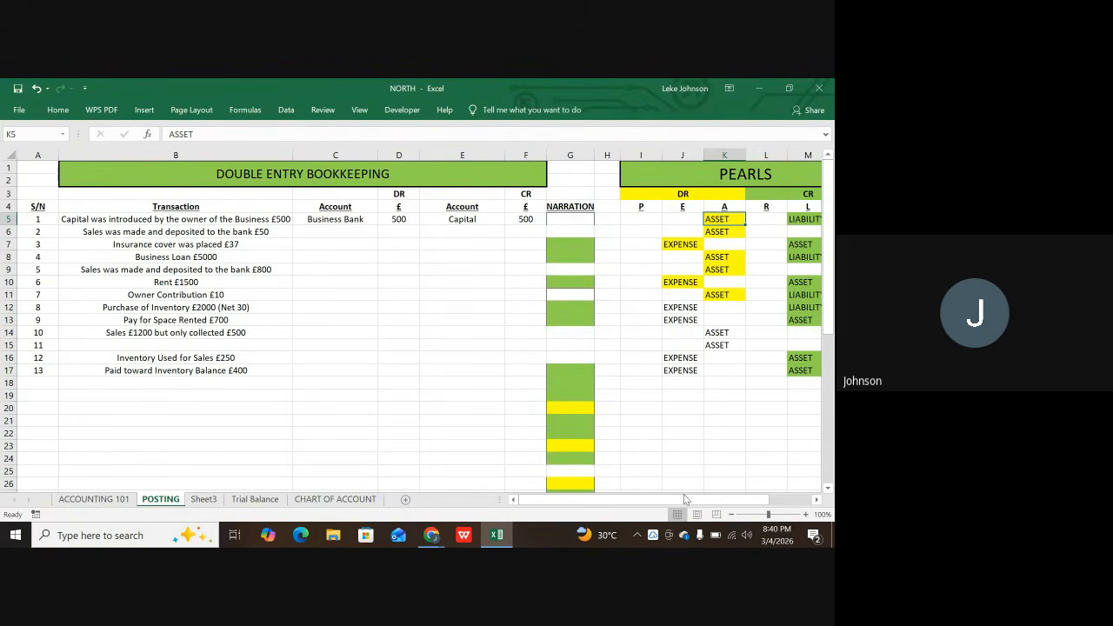
drag(696, 499, 709, 502)
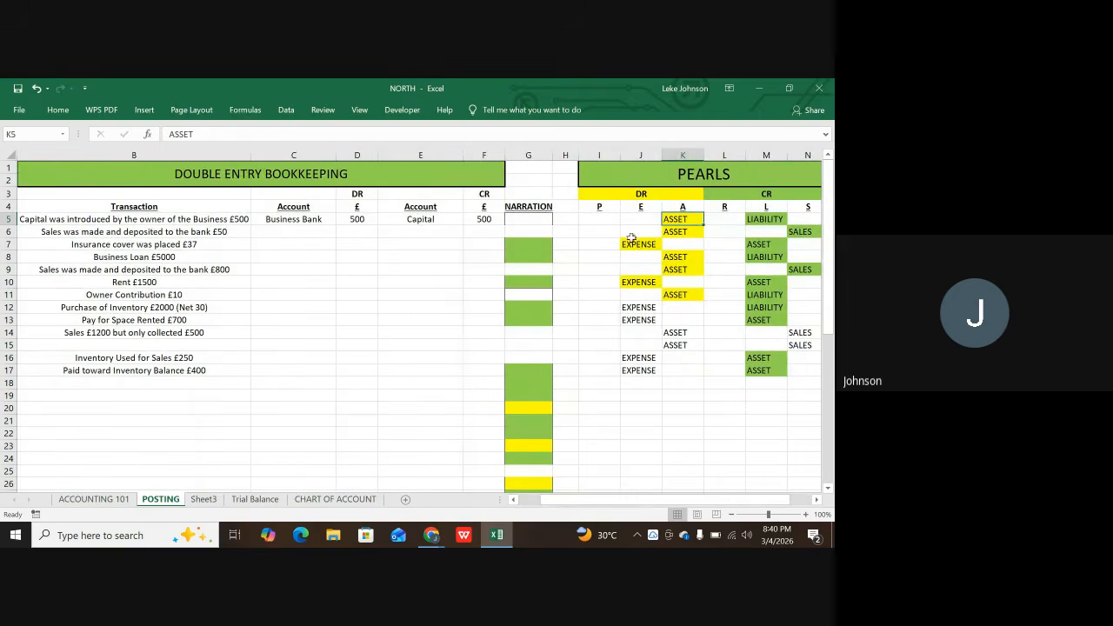
click(761, 221)
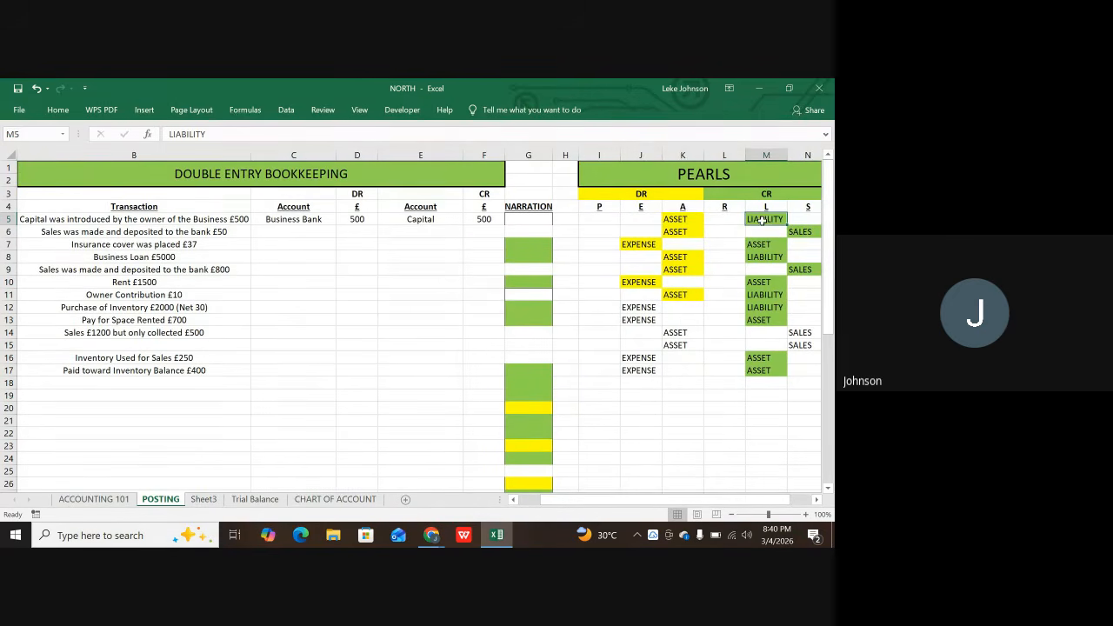
click(683, 219)
click(748, 221)
click(613, 210)
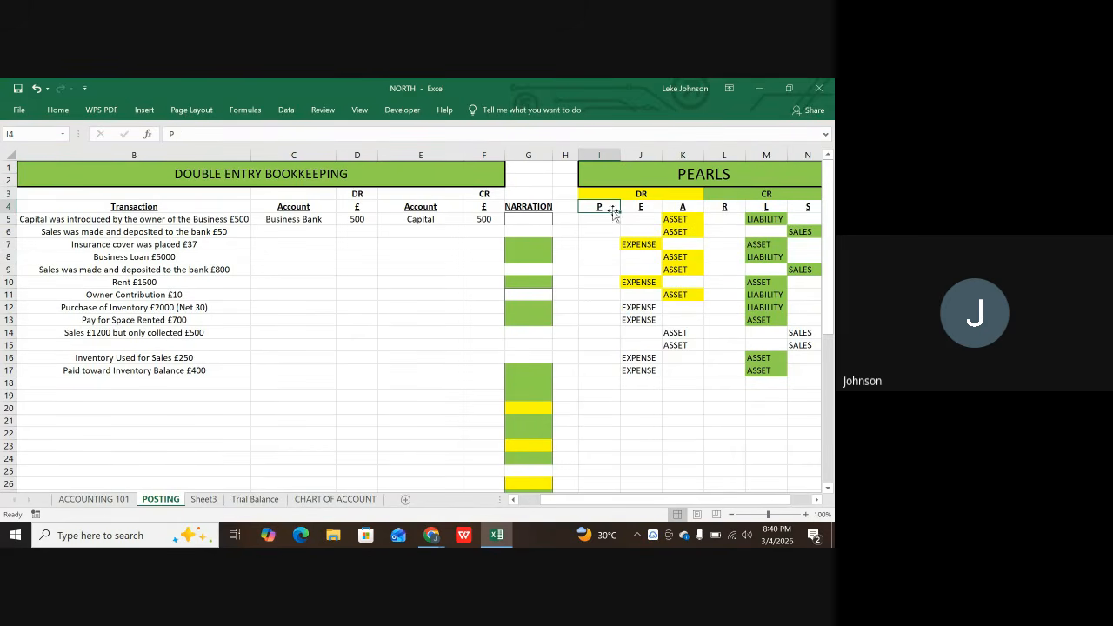
click(653, 191)
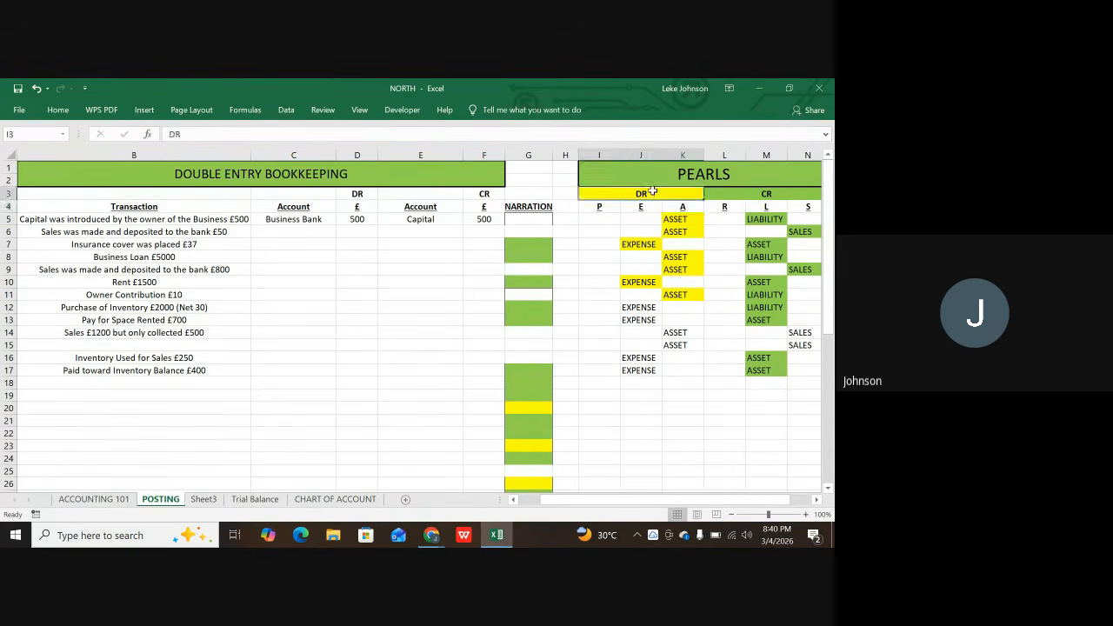
- Go over the R, L and S headings under CR in the PEARLS table
click(724, 209)
click(769, 209)
click(810, 208)
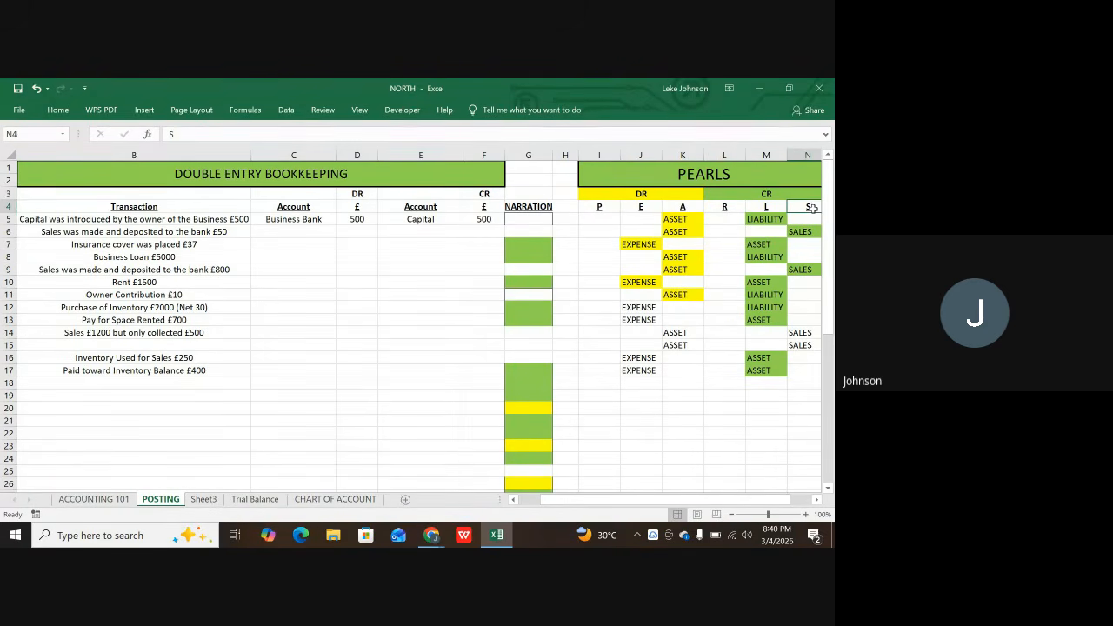
- Post the debit side of transaction 2 in row 6 as Business Bank, copied from the row above, with a DR amount of 50
drag(611, 502, 561, 500)
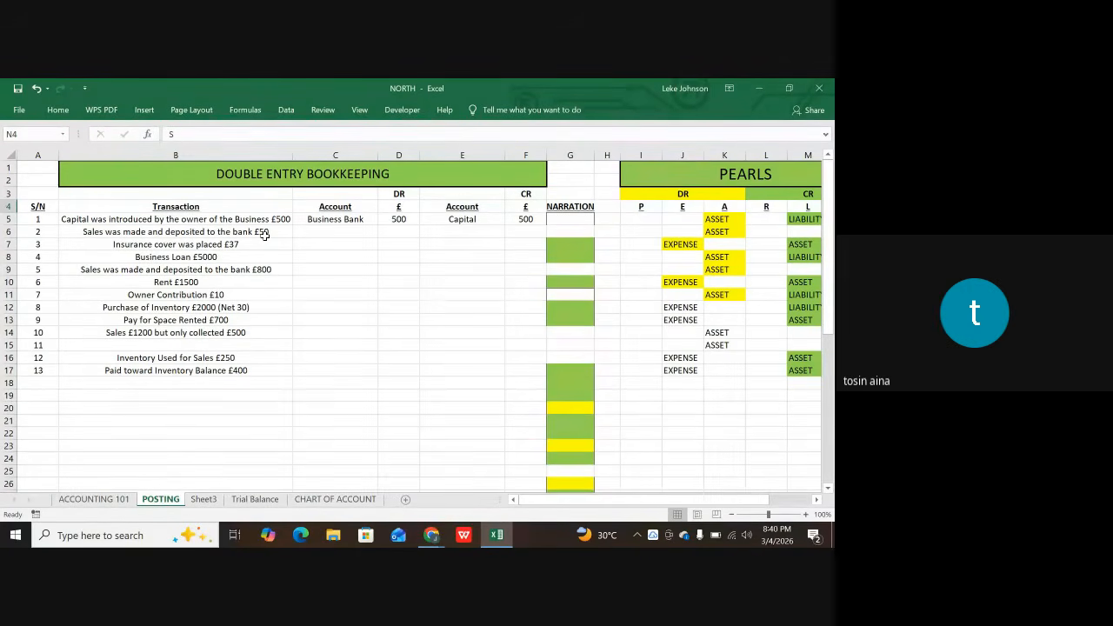
click(327, 229)
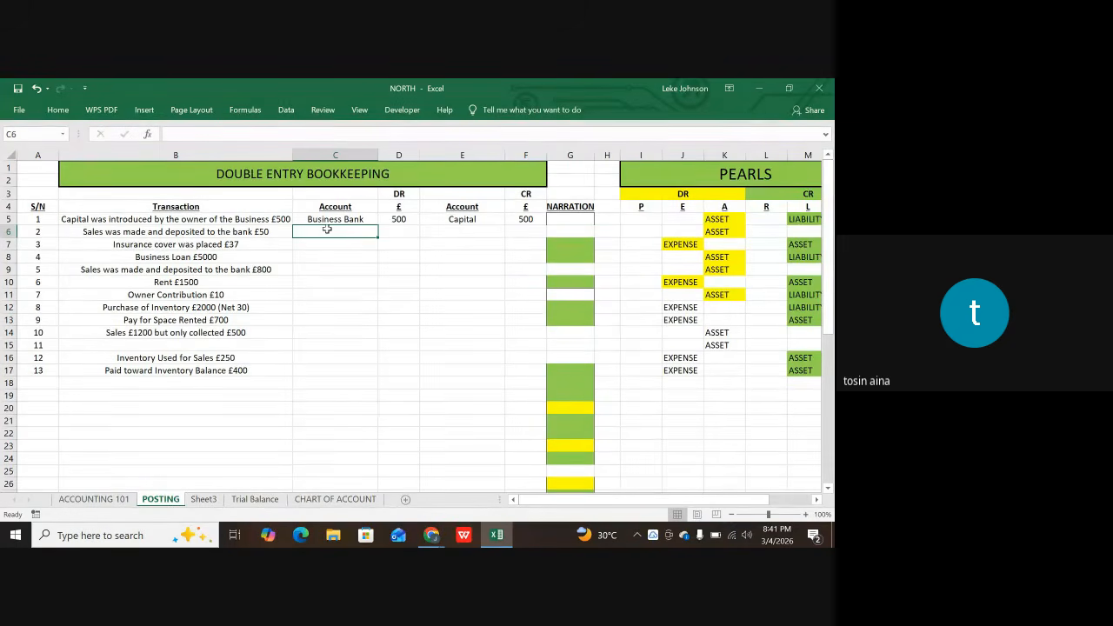
key(ctrl+d)
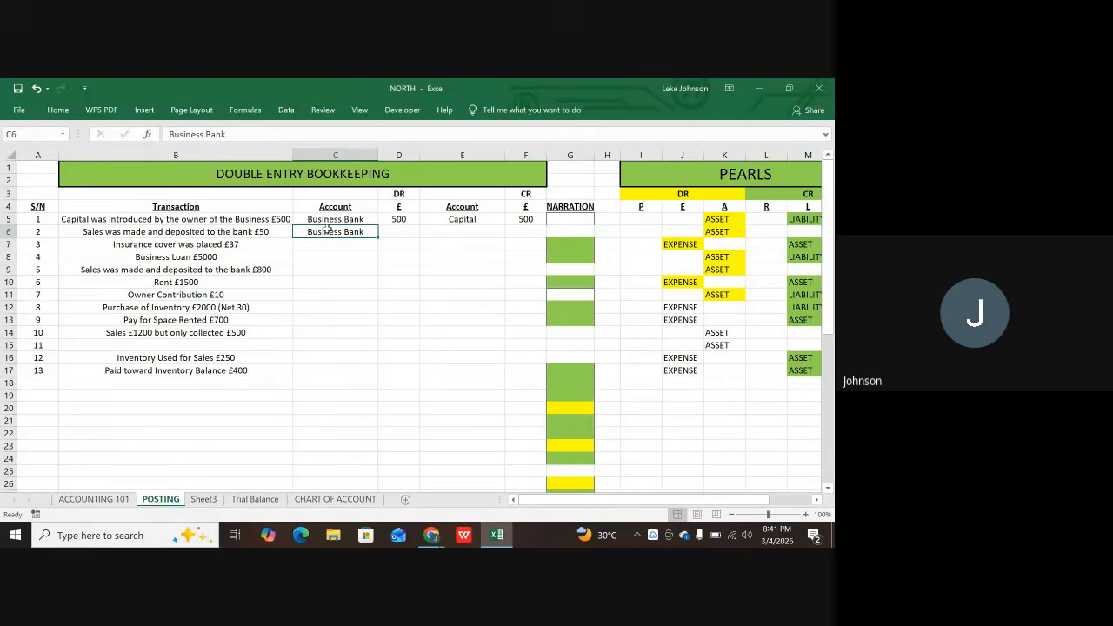
key(Right)
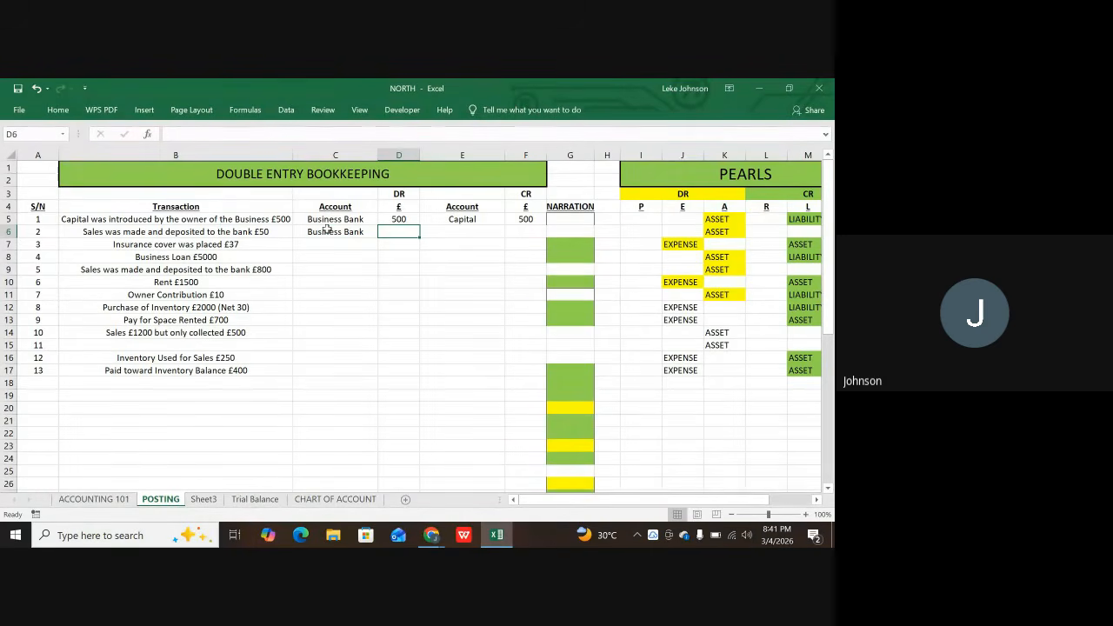
text(50)
- Post the credit side of transaction 2 in row 6 to the Sales account with a CR amount of 50
key(Right)
text(Sa)
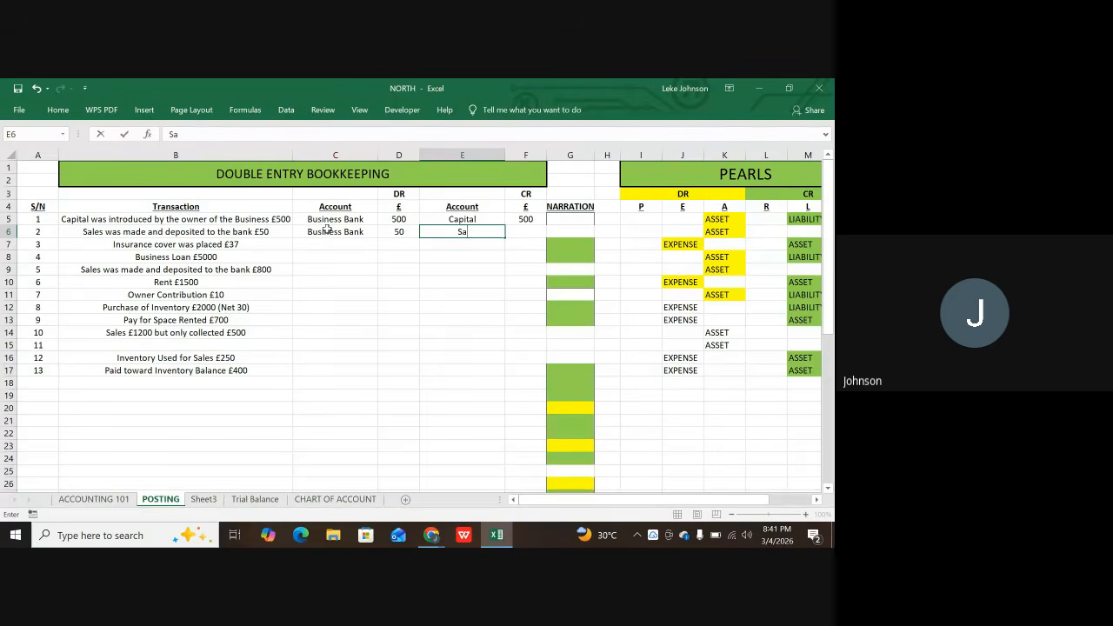
text(les)
key(Right)
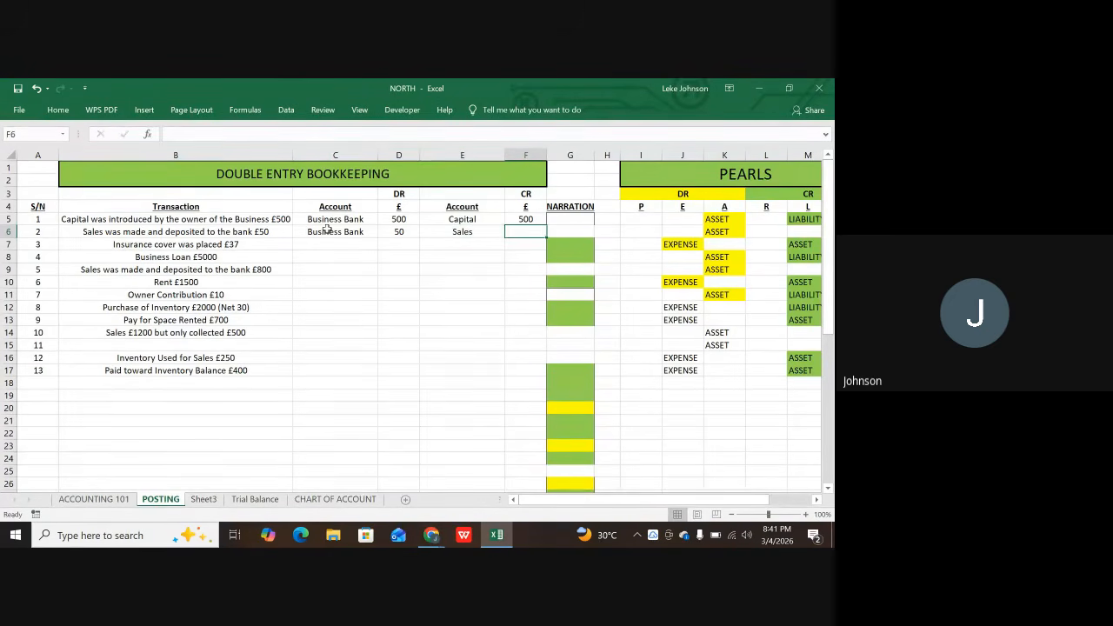
key(ctrl+d)
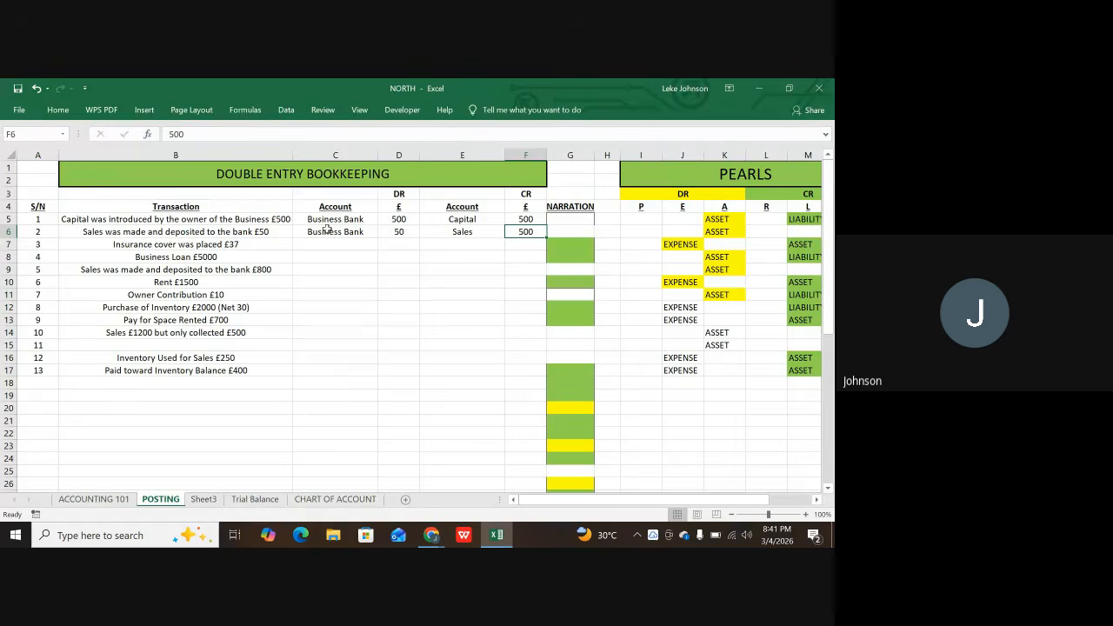
text(50)
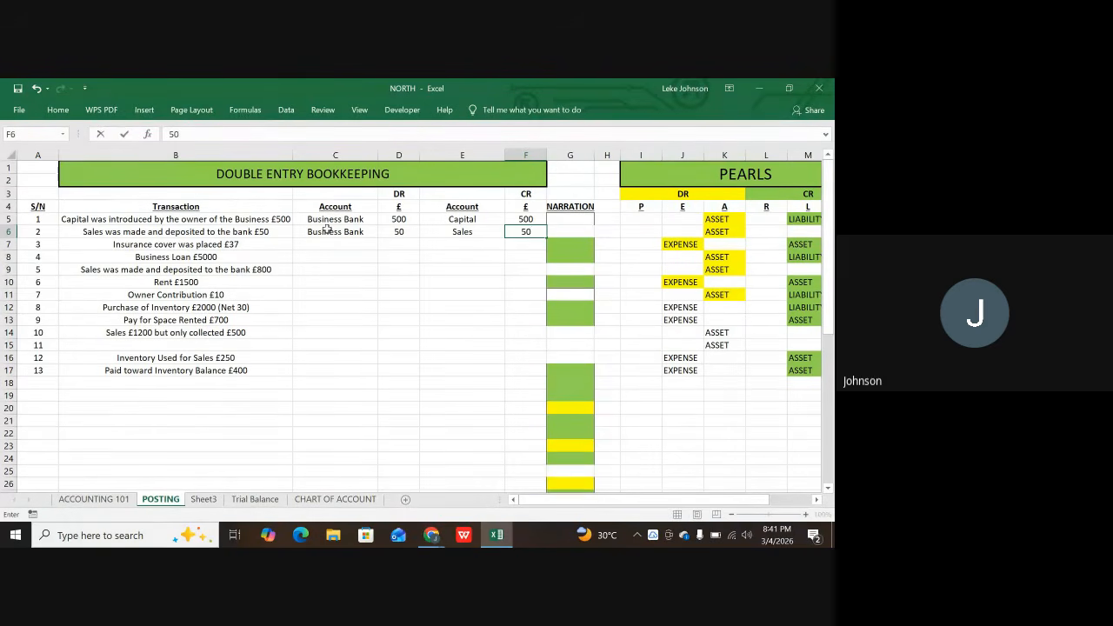
key(Return)
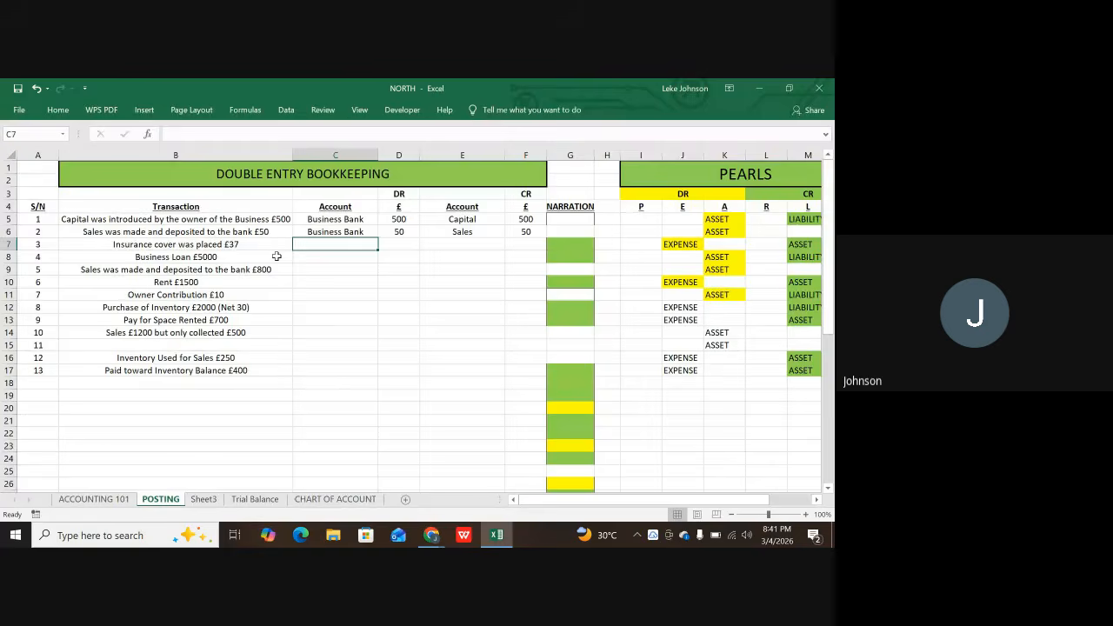
- Compare transaction 2's Business Bank and Sales postings with the ASSET and SALES classifications in row 6 of the PEARLS table
click(323, 232)
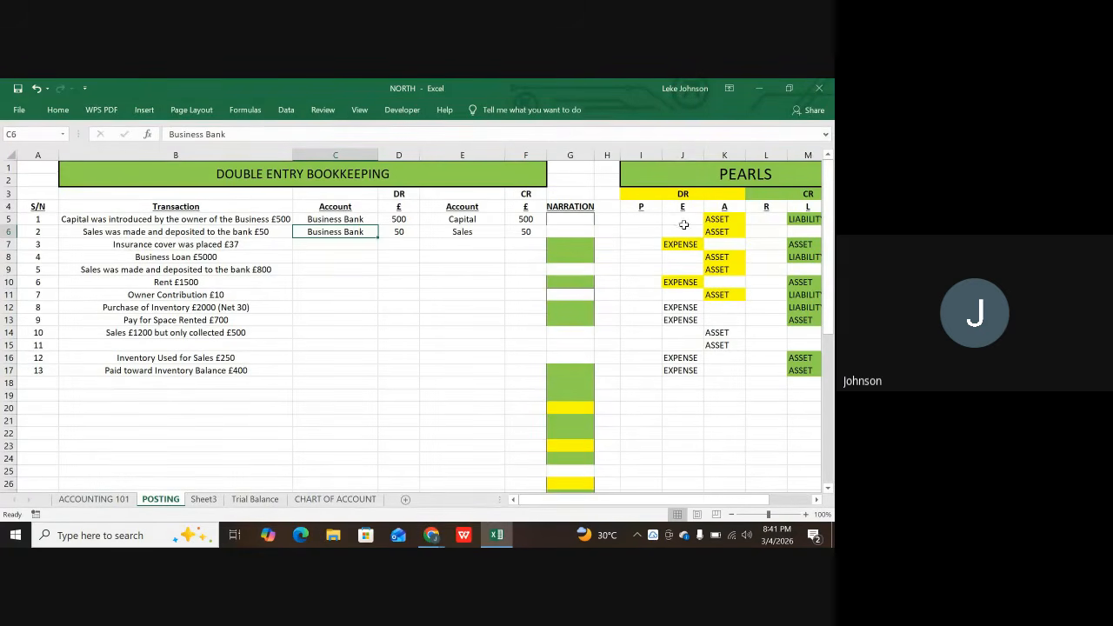
click(711, 233)
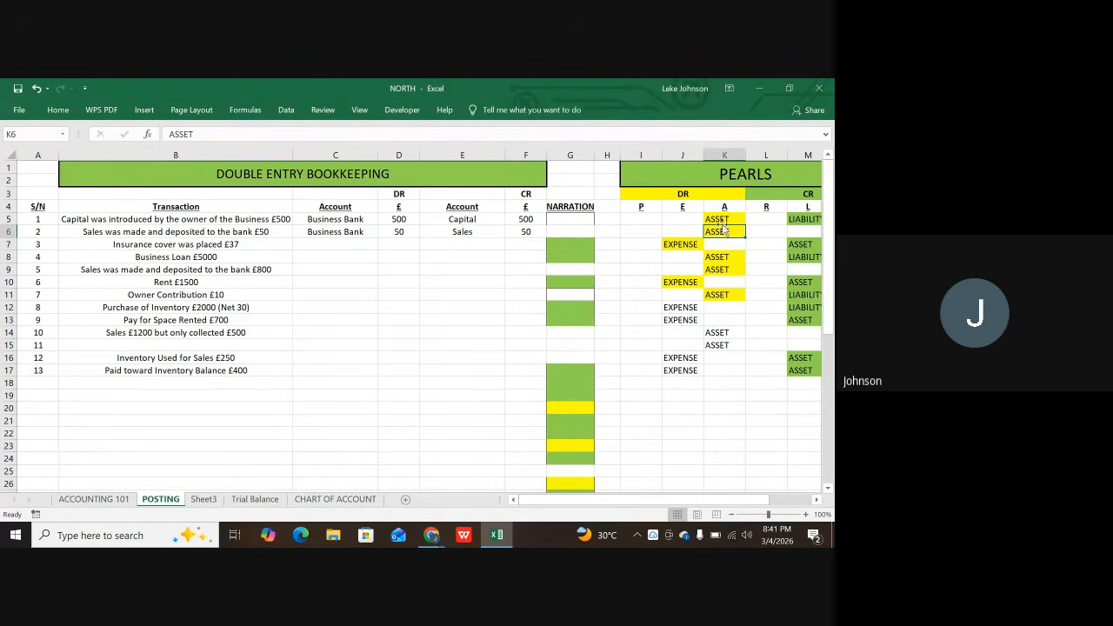
click(468, 232)
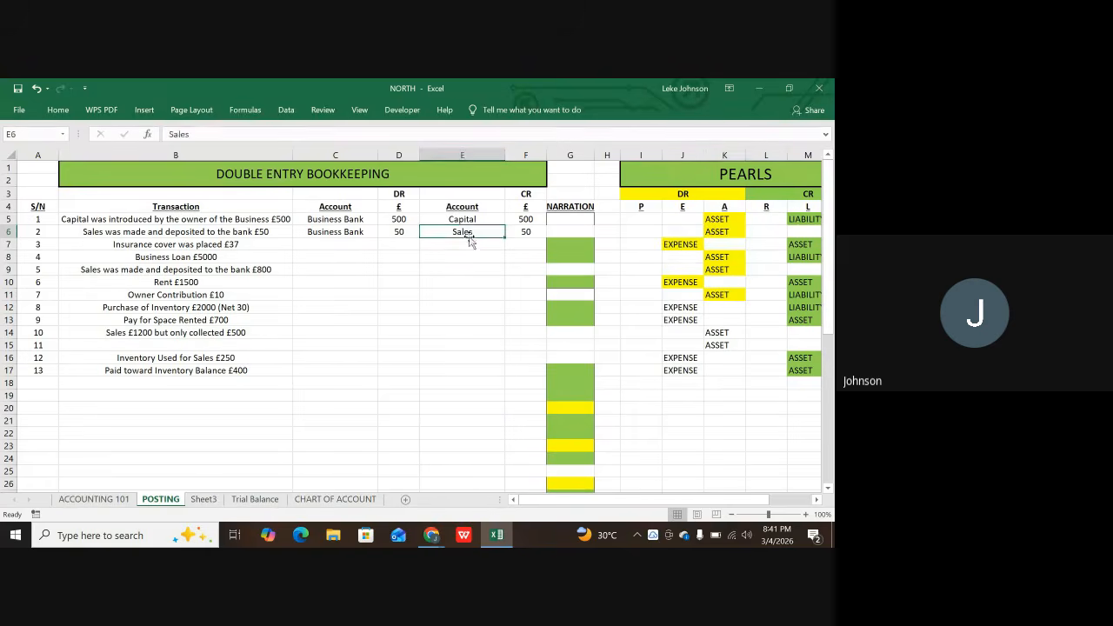
drag(711, 499, 765, 499)
click(573, 232)
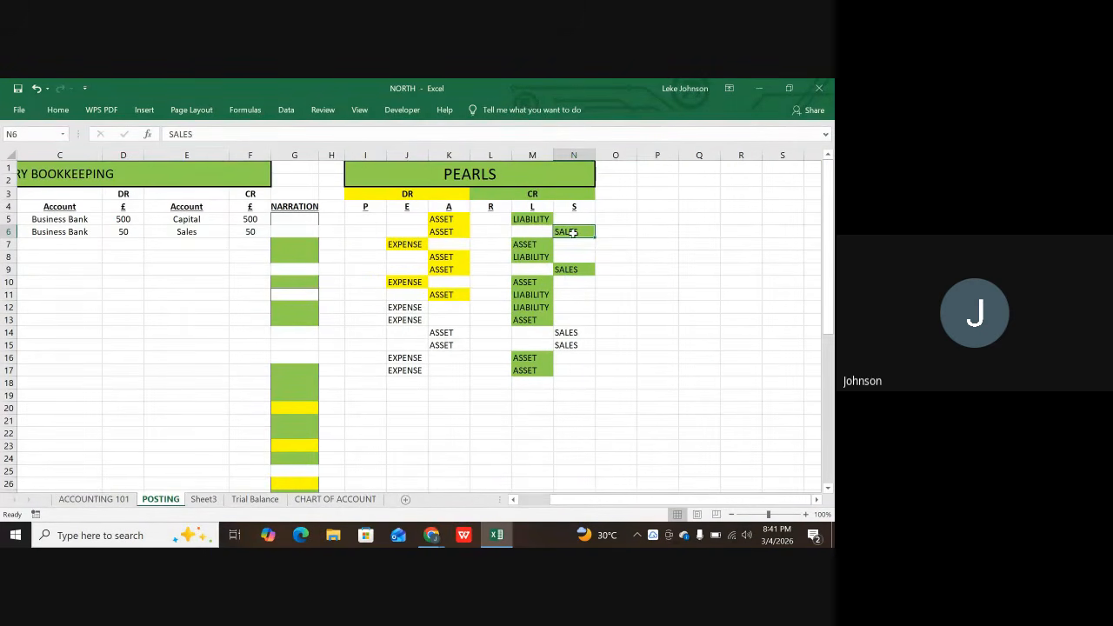
click(251, 230)
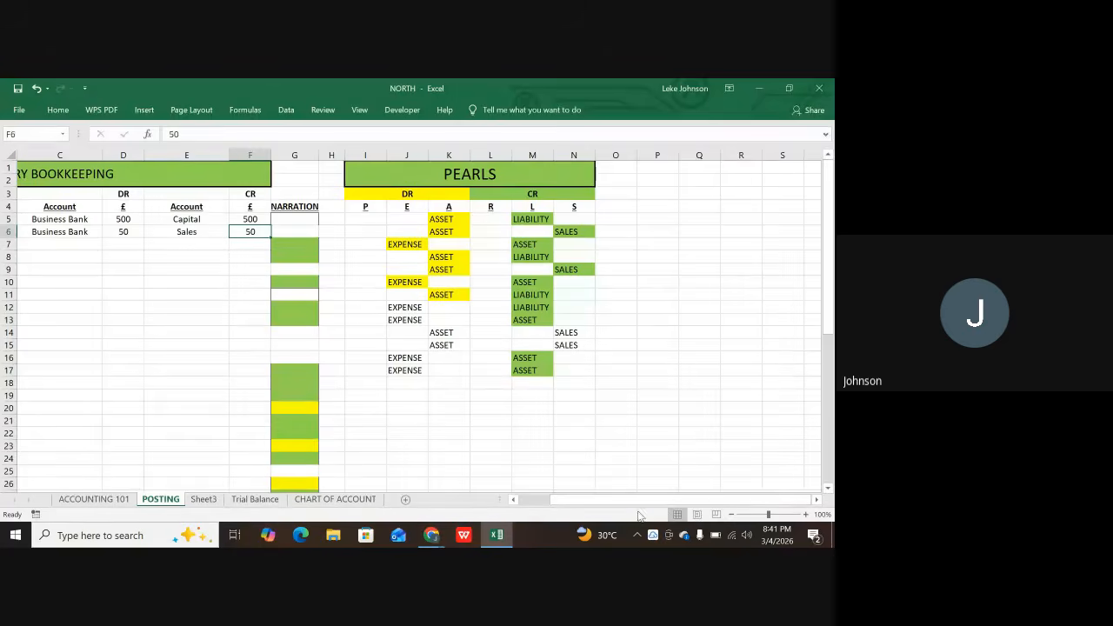
drag(627, 499, 563, 502)
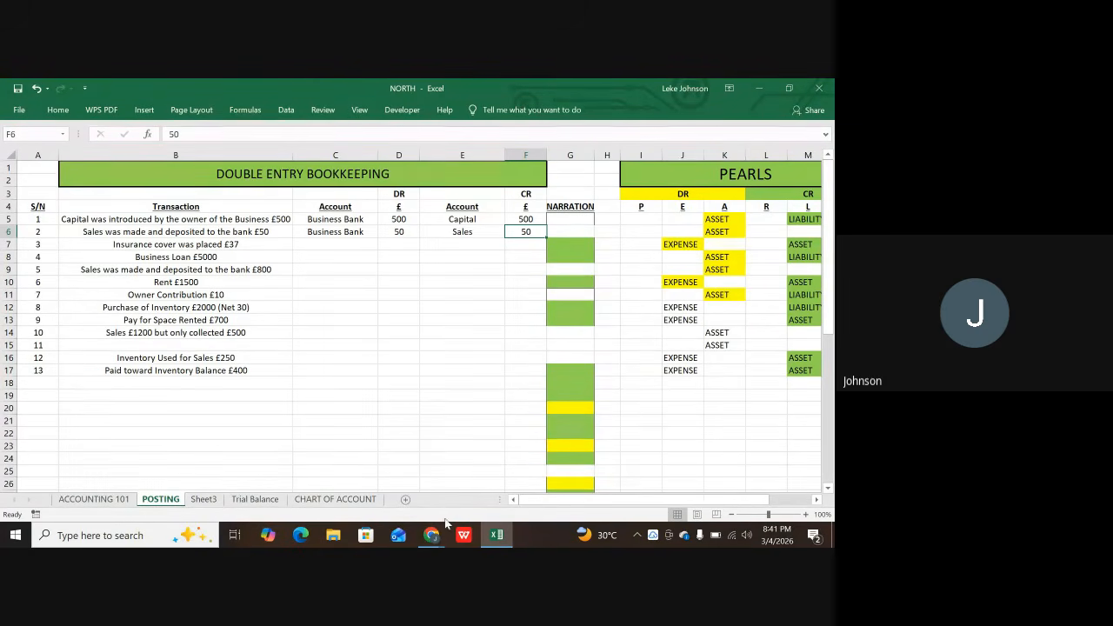
- Switch to the Google Meet call to check the raised hand and host controls, and return to the NORTH workbook in Excel
mouse_move(430, 535)
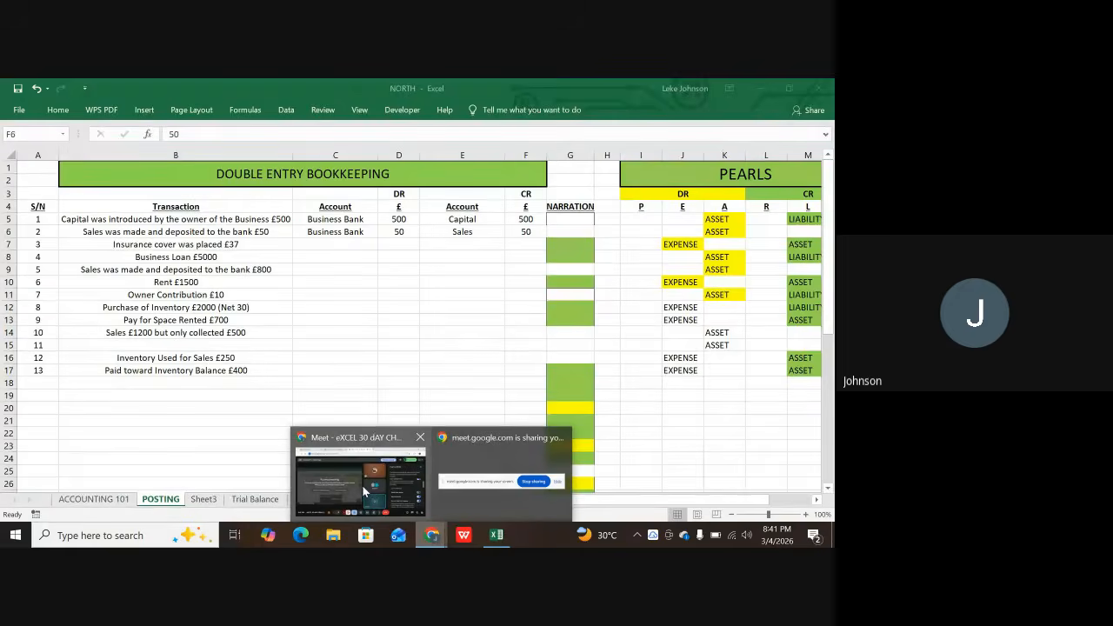
click(362, 485)
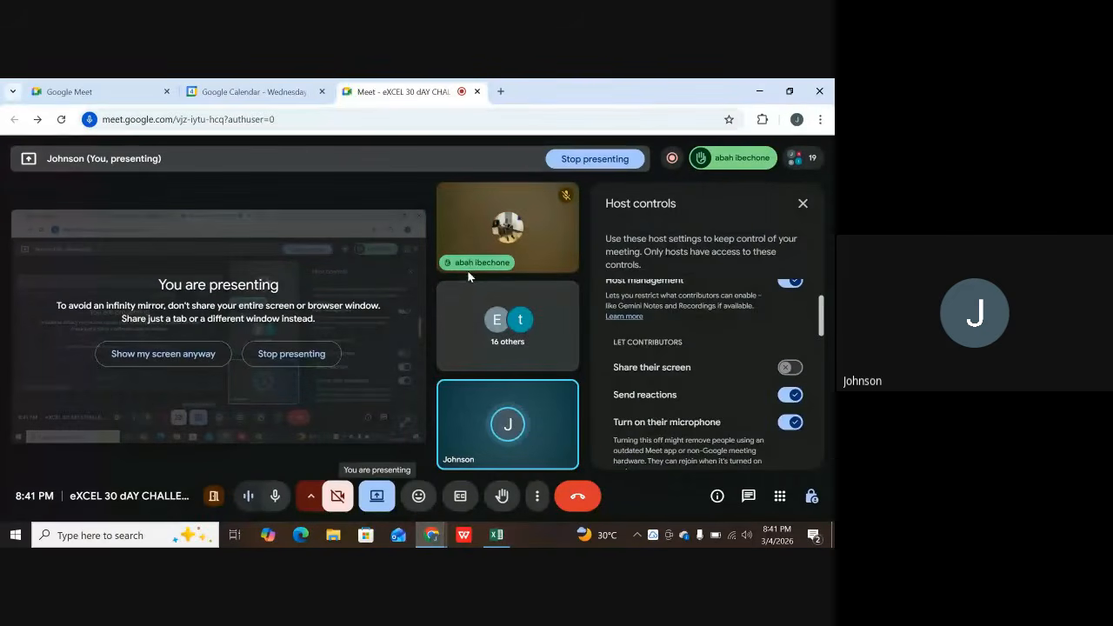
scroll(692, 367, down, 5)
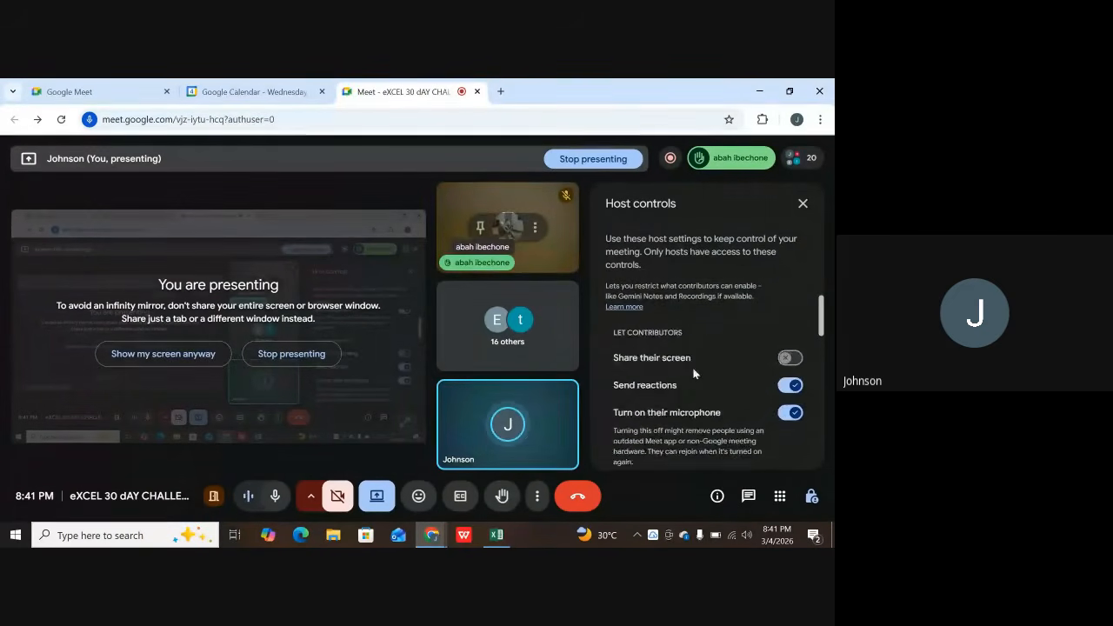
scroll(693, 368, down, 8)
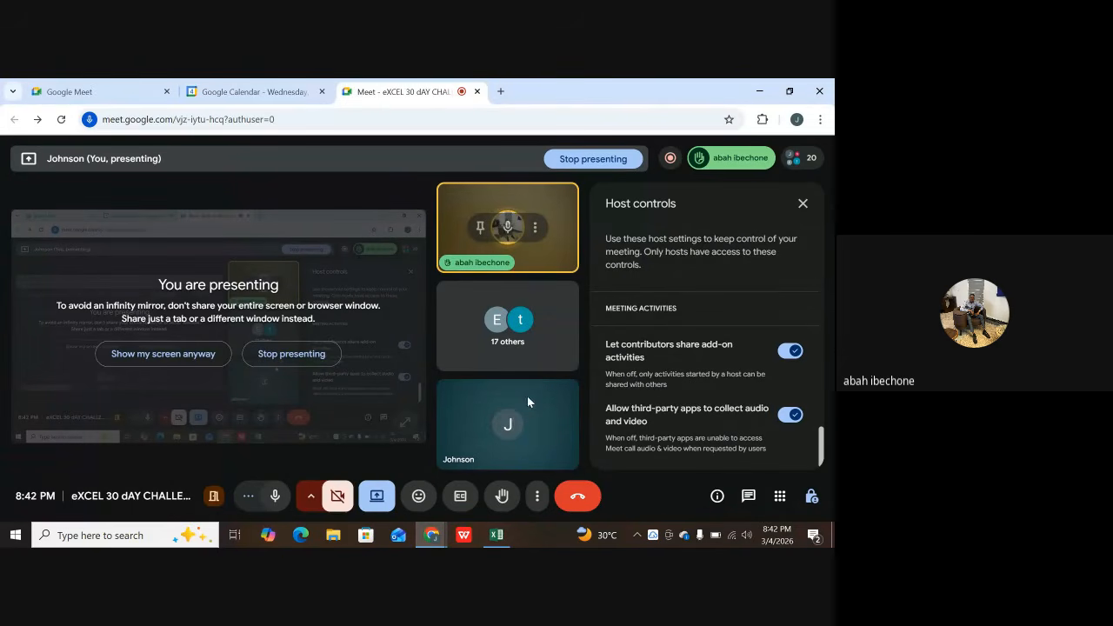
click(496, 535)
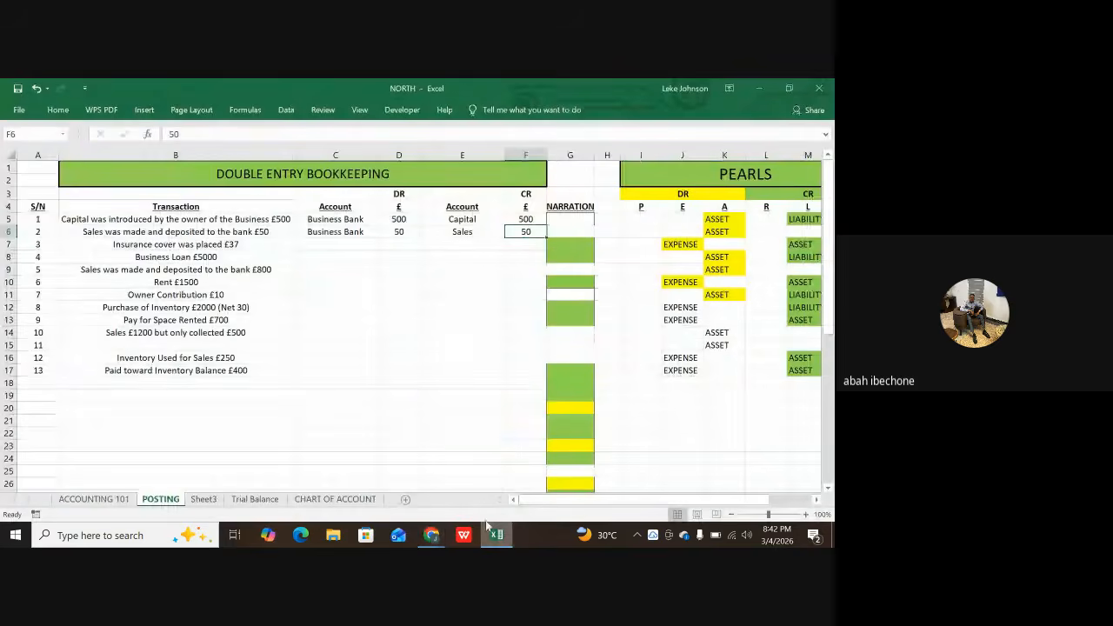
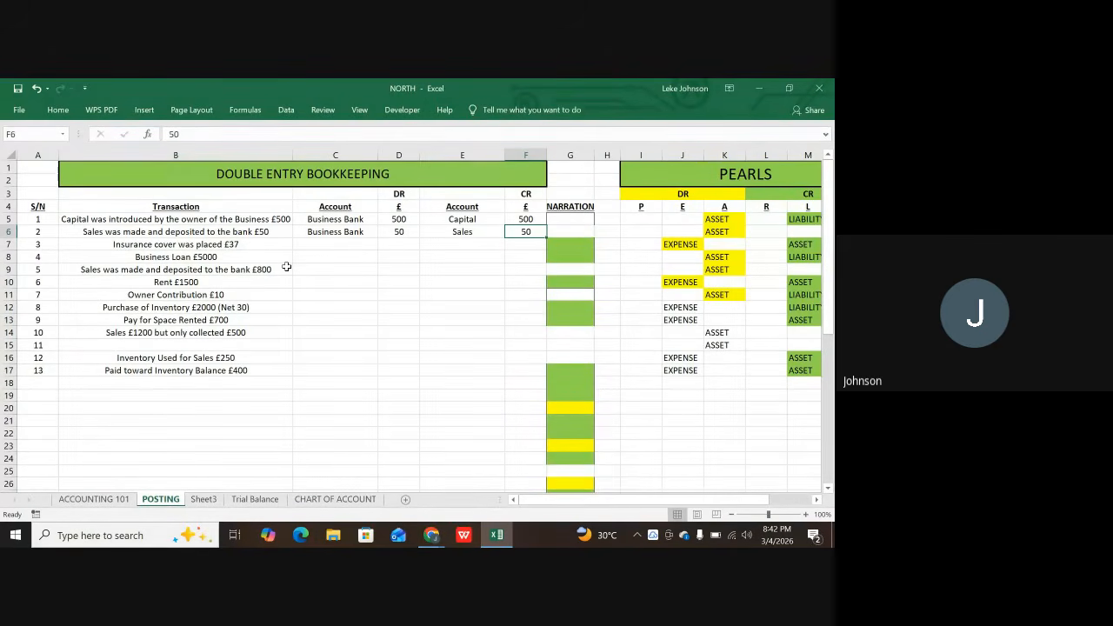
- Relate transaction 2's Sales account and CR amount in row 6 to the S heading of the PEARLS table
click(384, 250)
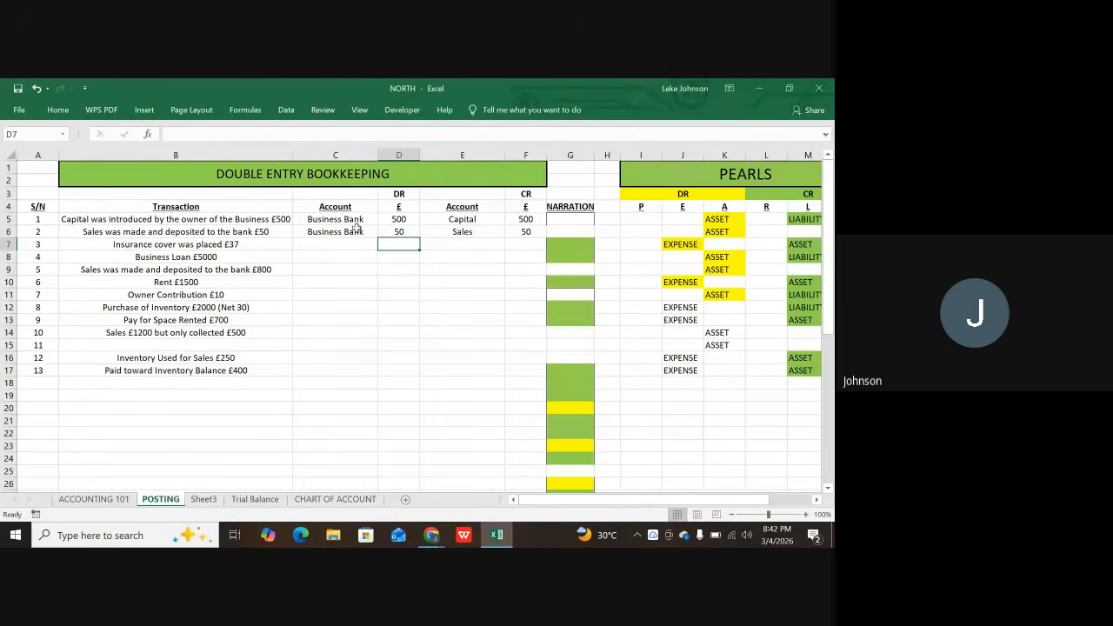
click(446, 232)
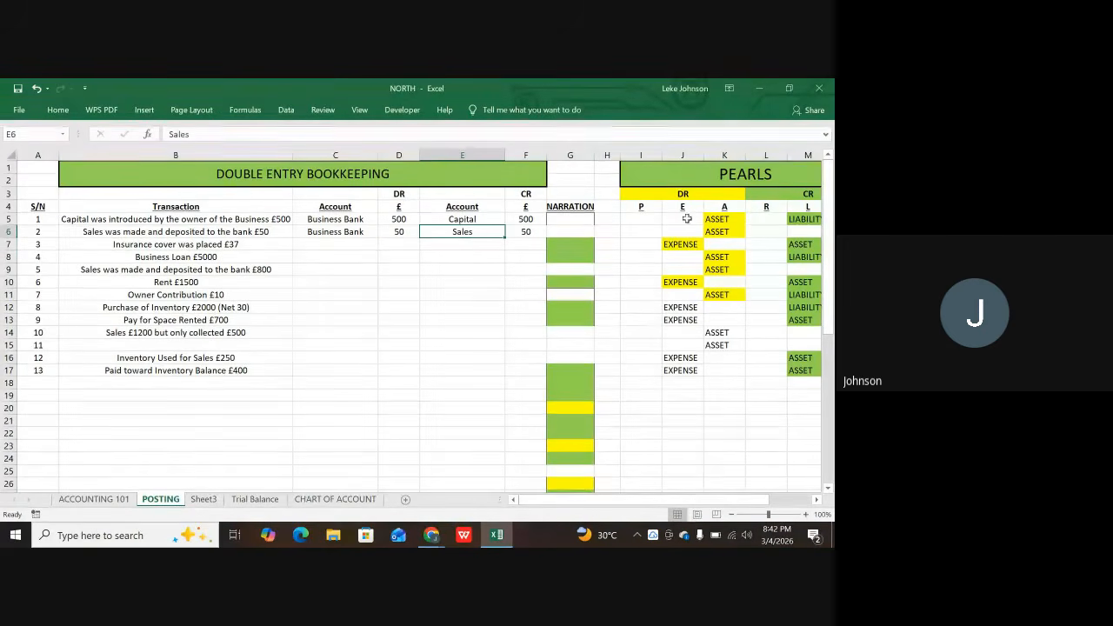
drag(731, 501, 756, 499)
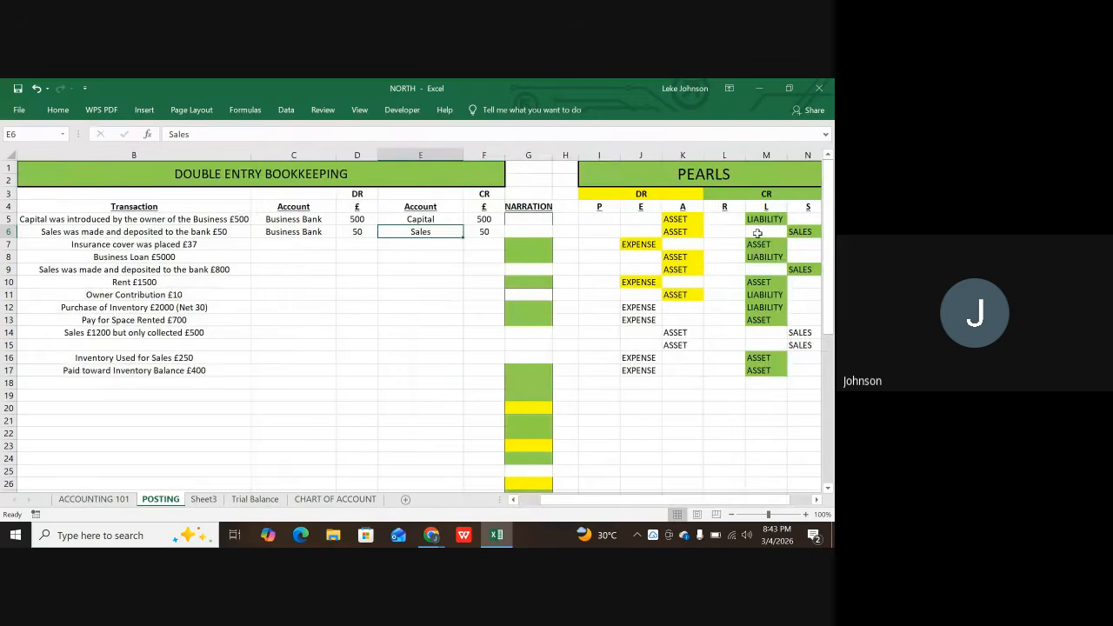
click(796, 208)
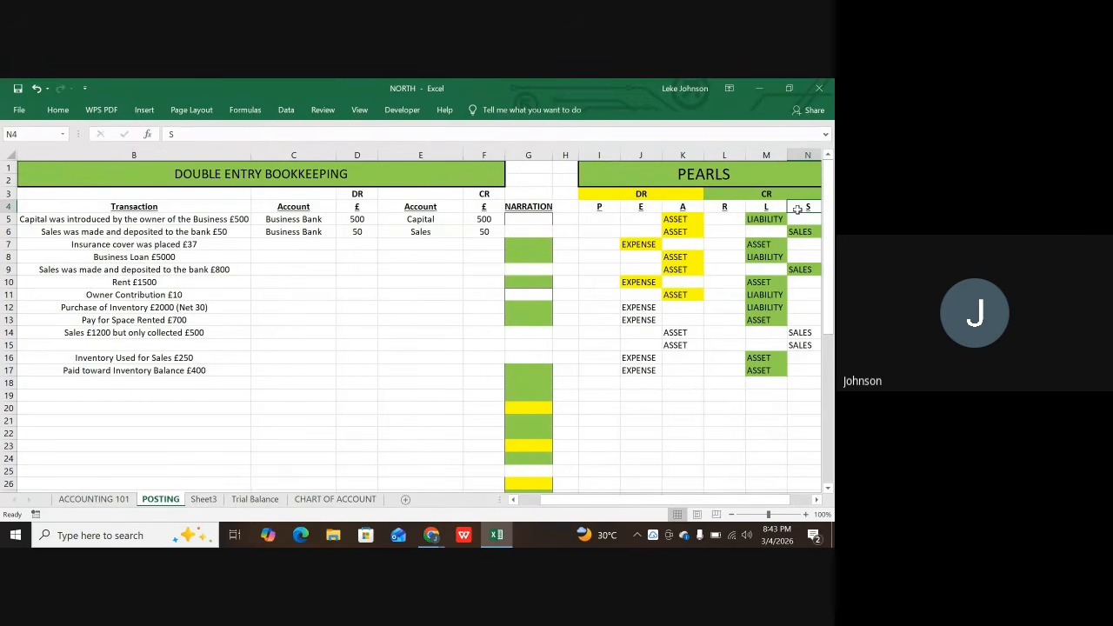
click(423, 233)
click(481, 232)
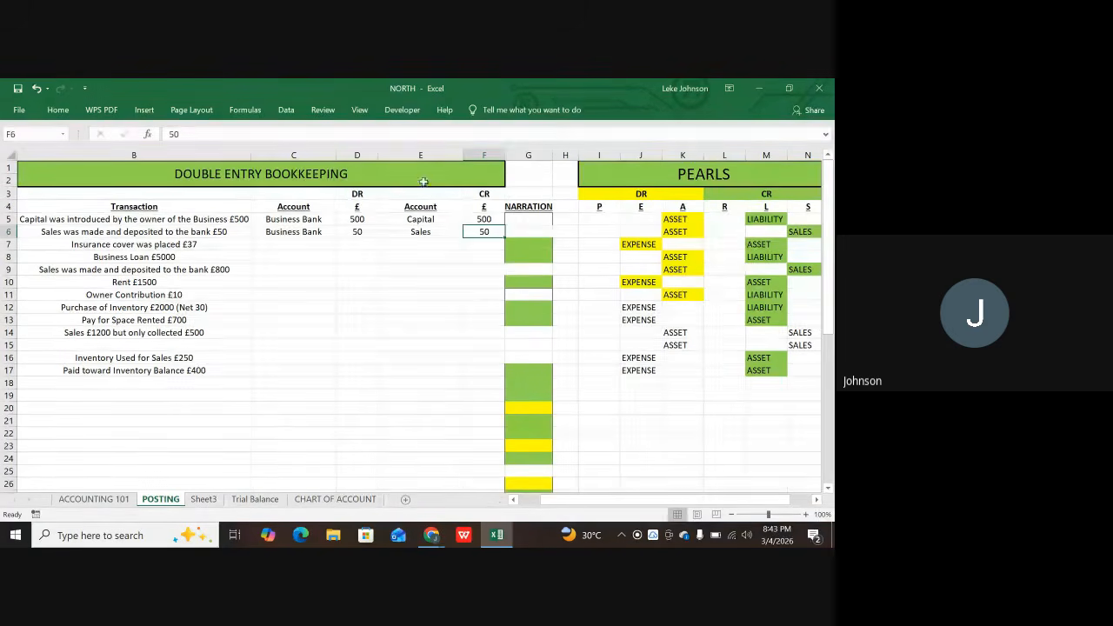
- Review transaction 2's Business Bank account and DR amount against its Sales account and CR amount in row 6
click(301, 232)
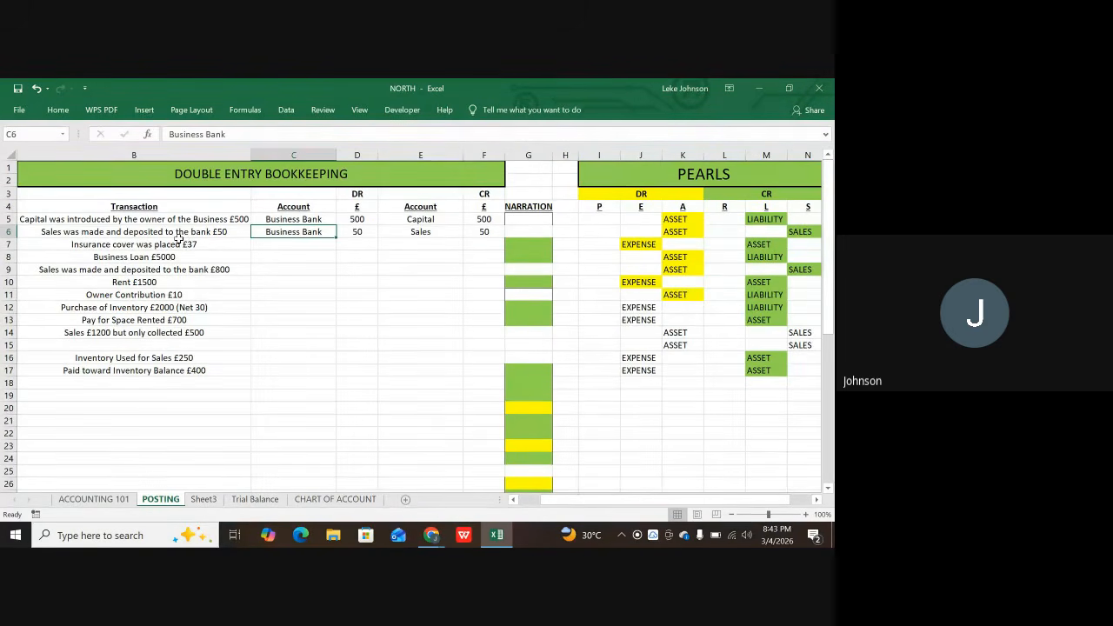
click(440, 234)
click(478, 231)
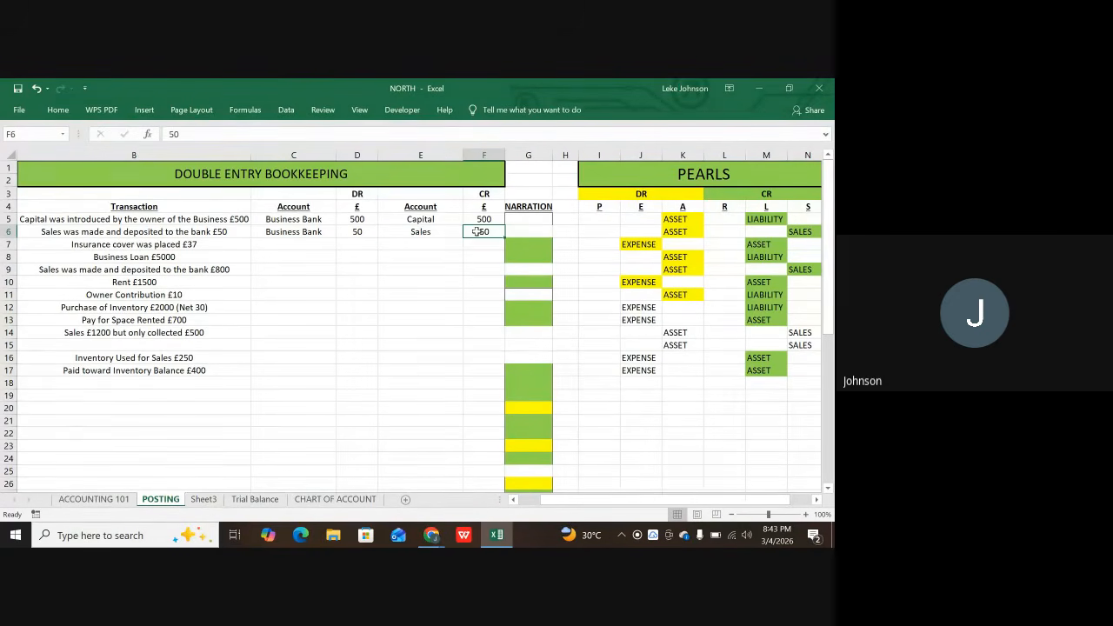
click(304, 232)
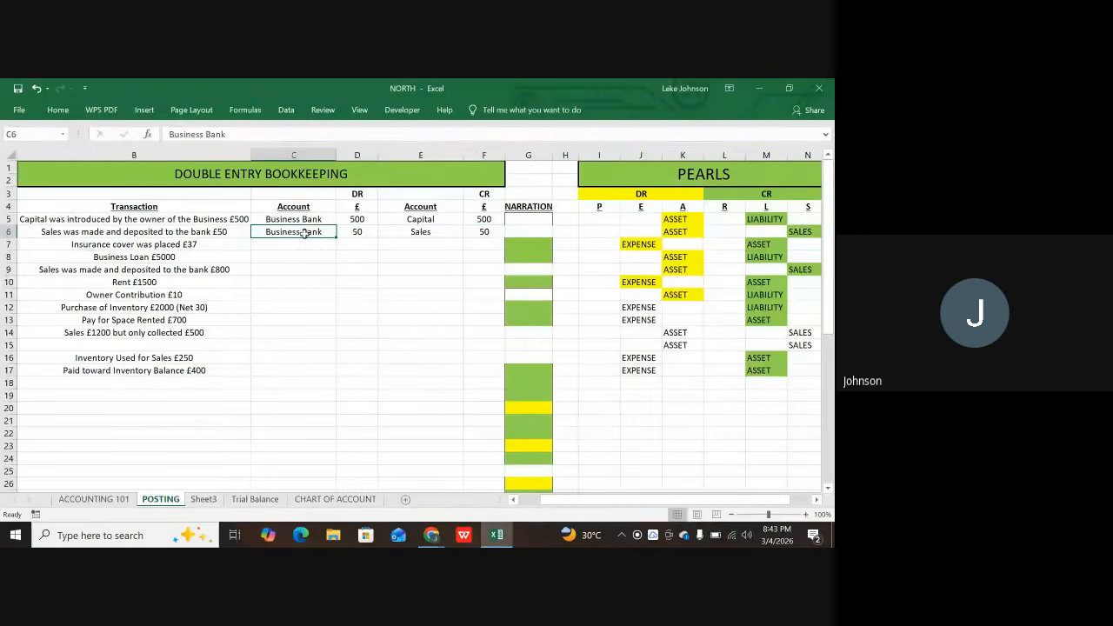
click(356, 243)
click(358, 231)
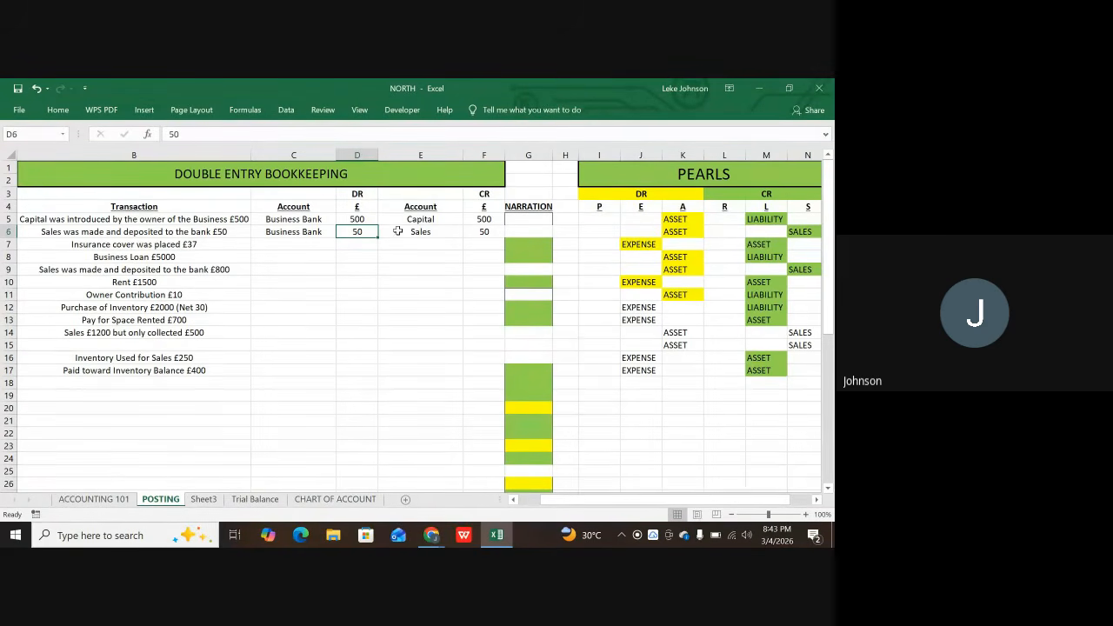
- Match the Sales account in E6 to SALES in N6 and the Business Bank account in C6 to ASSET in K6
click(438, 233)
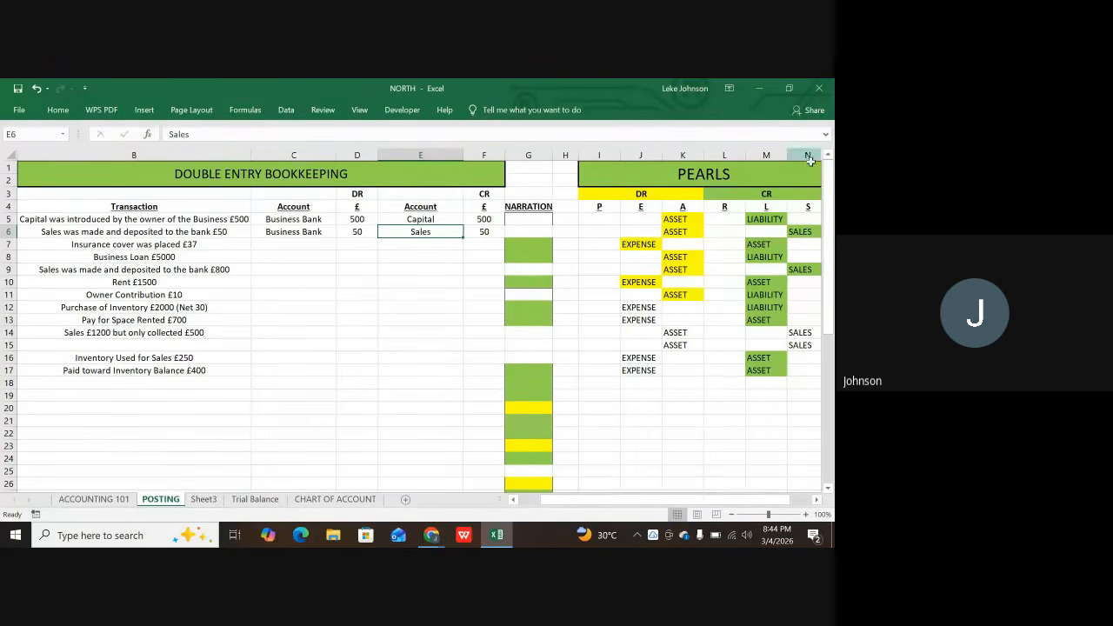
click(801, 231)
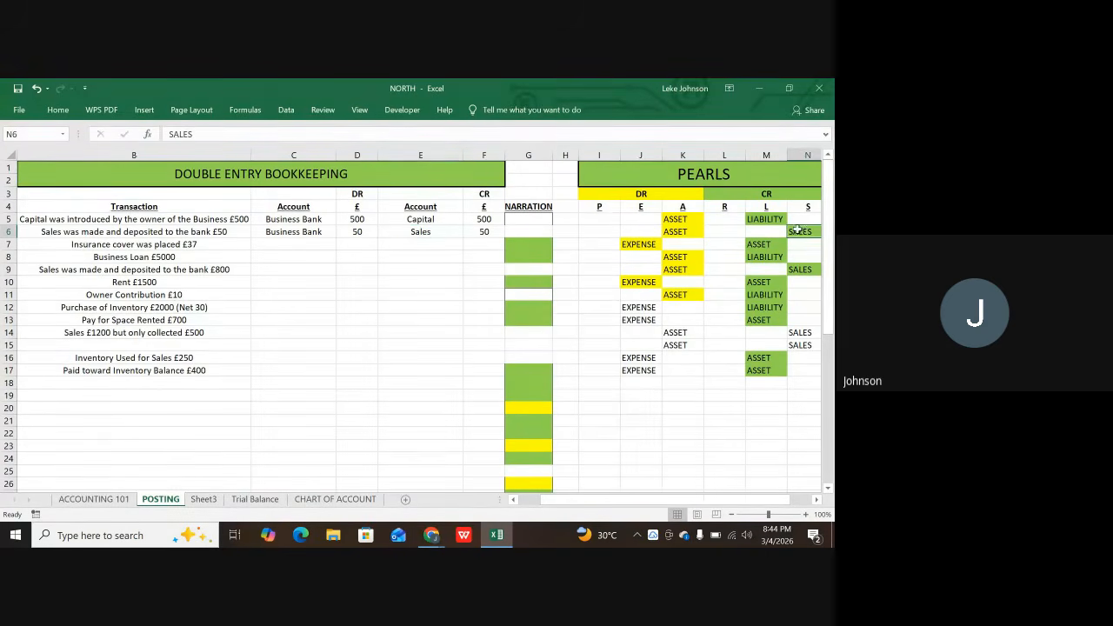
click(307, 232)
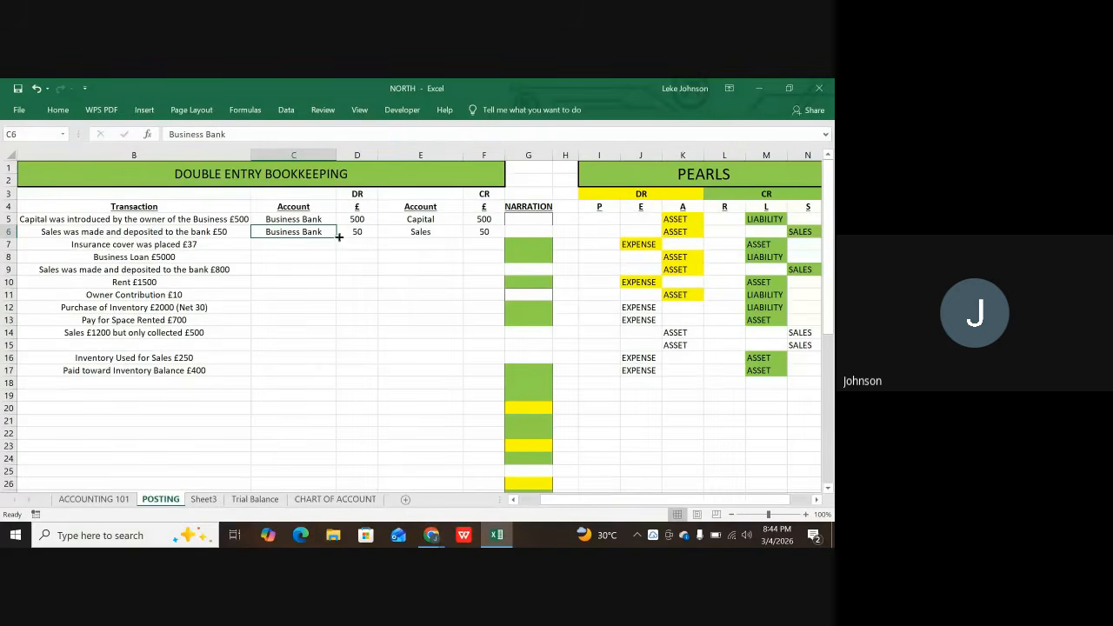
click(674, 231)
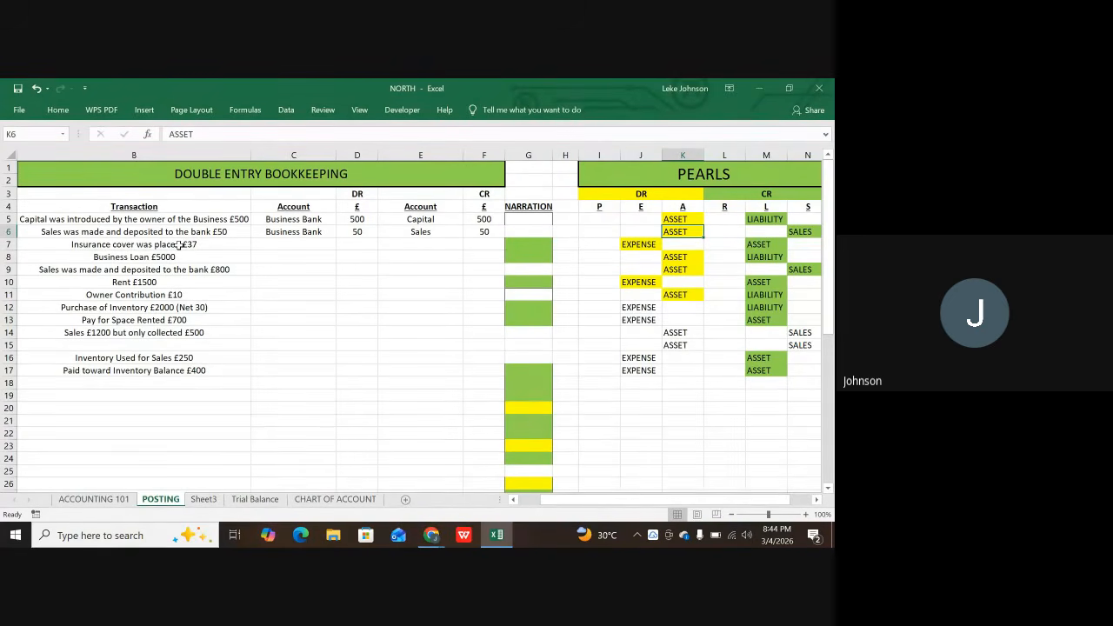
- Post the debit side of the £37 insurance cover transaction in row 7 as Insurance with a DR amount of 37
click(178, 245)
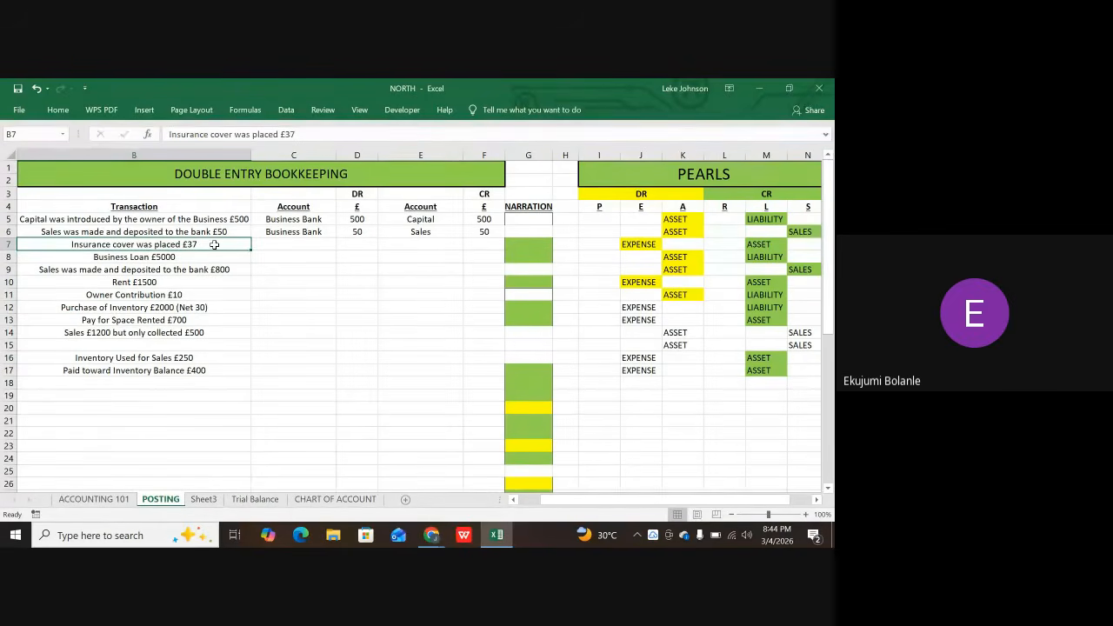
click(283, 242)
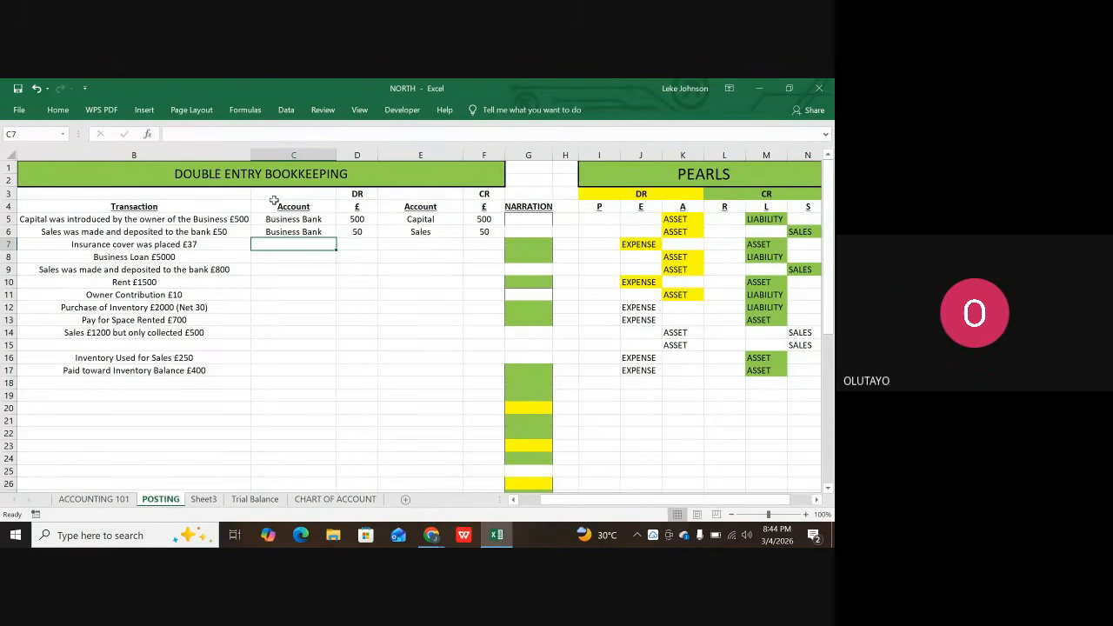
text(Ins)
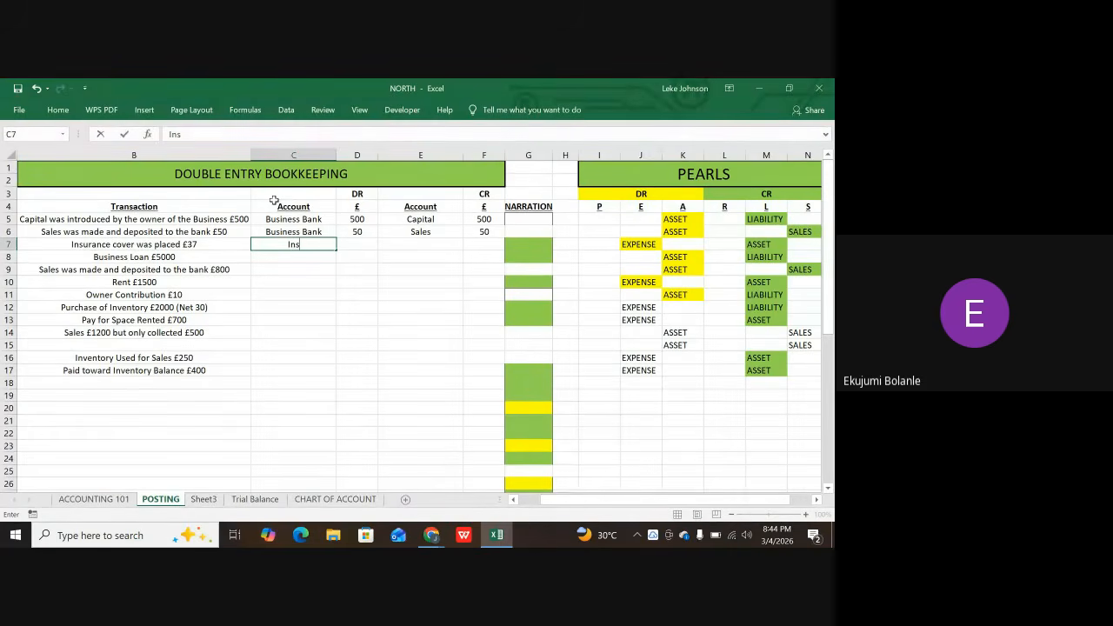
text(uran)
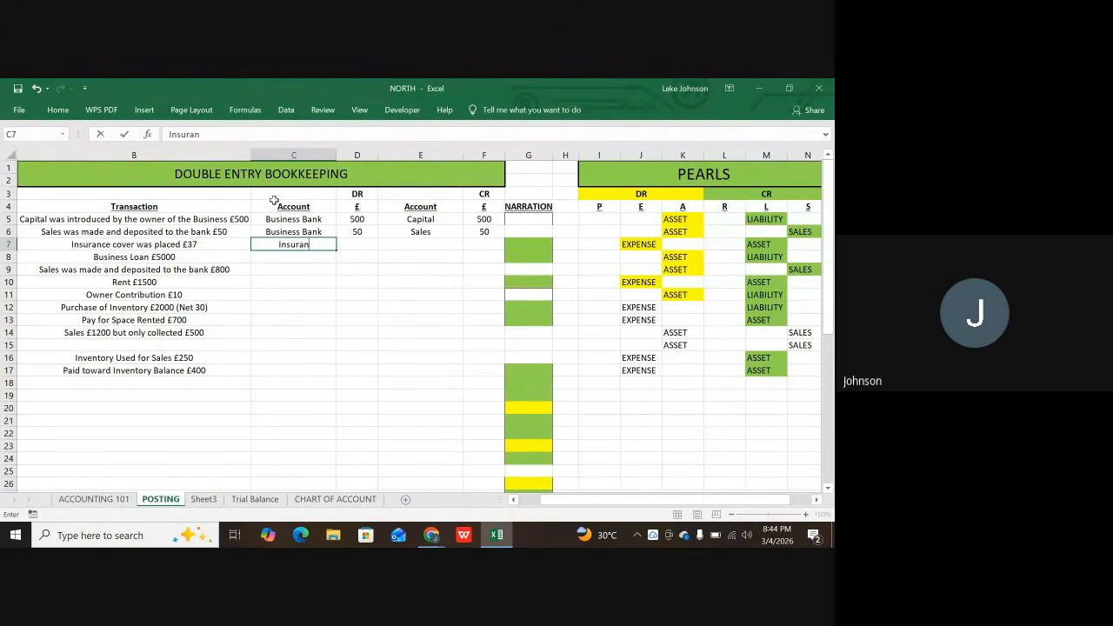
text(ce)
key(Tab)
text(37)
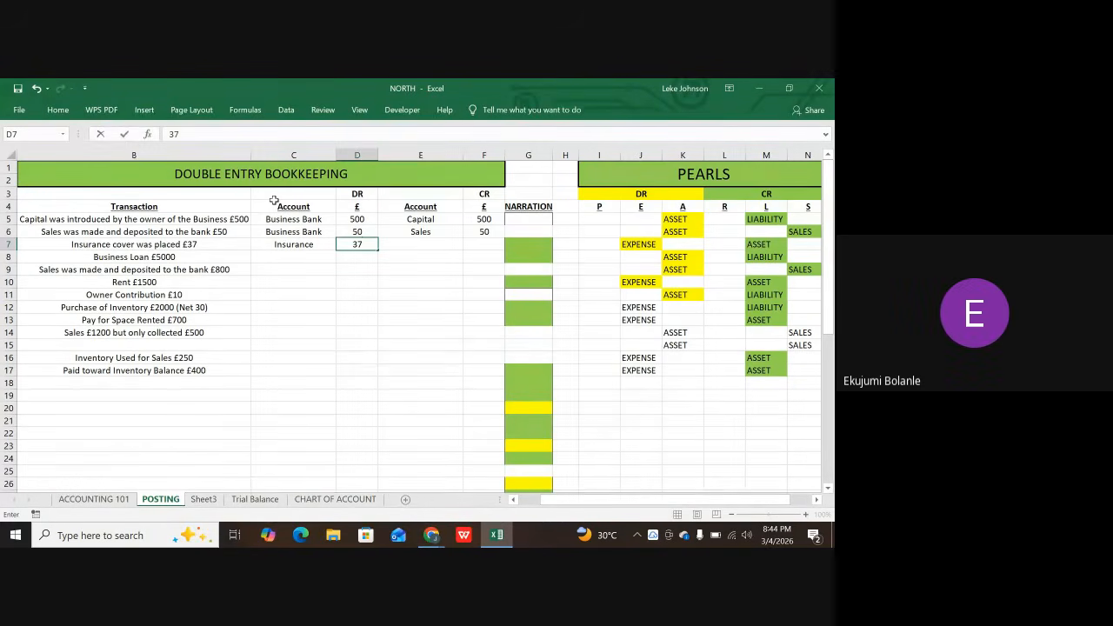
key(Tab)
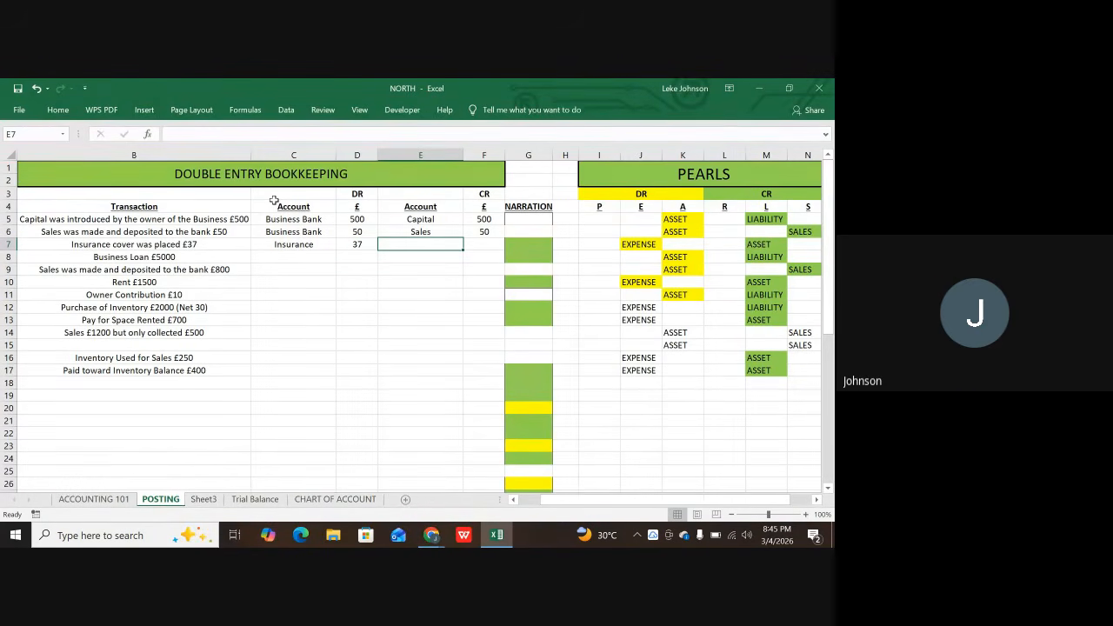
- Post the credit side of the insurance transaction in row 7 as Business Bank with a CR amount of 37
text(b)
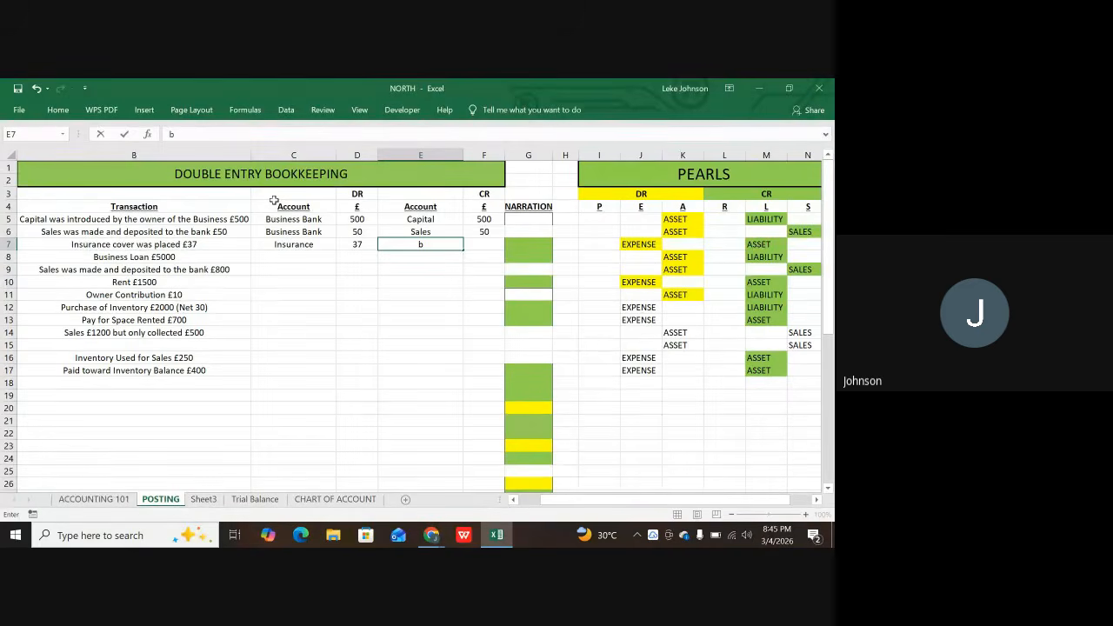
key(BackSpace)
text(Busine)
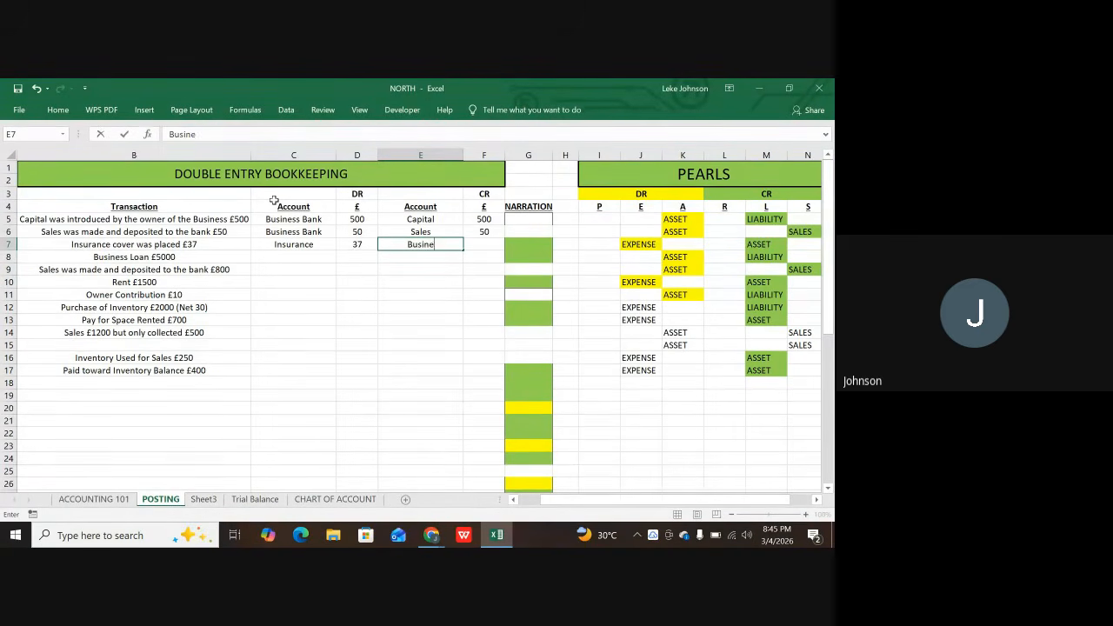
text(ss Bank)
key(Tab)
text(3)
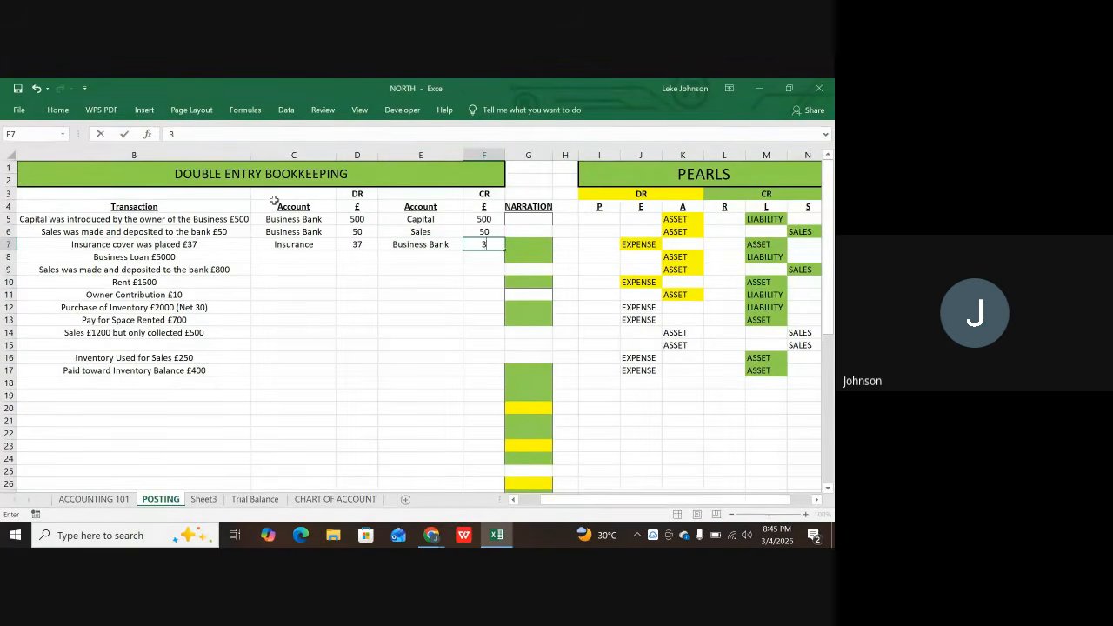
text(7)
- Switch to the Google Meet call, mute the unmuted participant for everyone, and return to Excel to commit the CR amount in F7
click(432, 534)
click(356, 470)
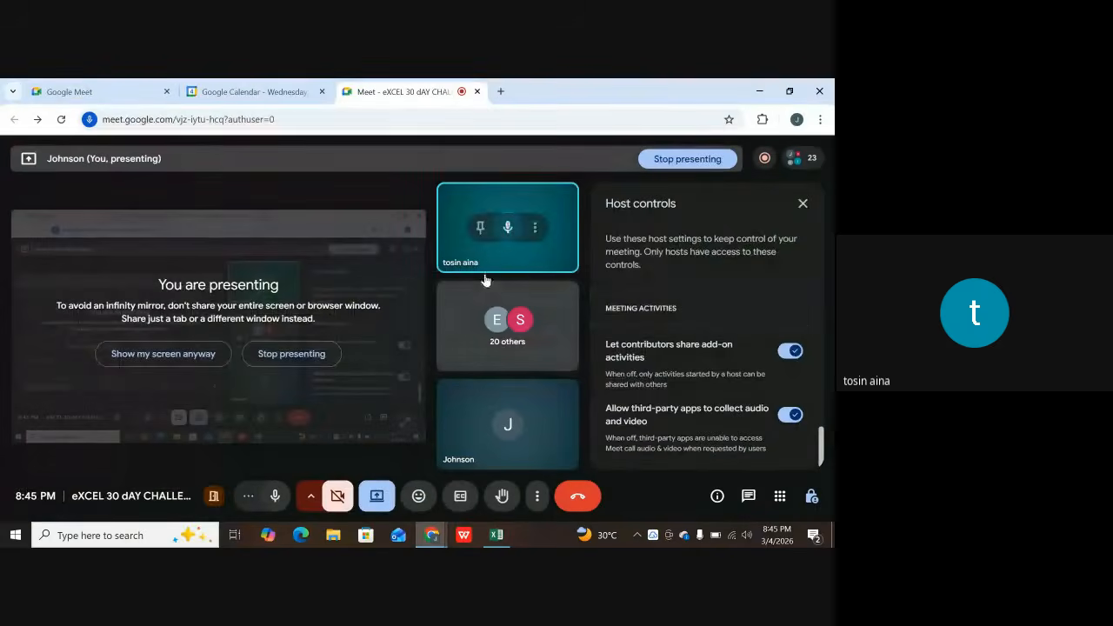
click(507, 228)
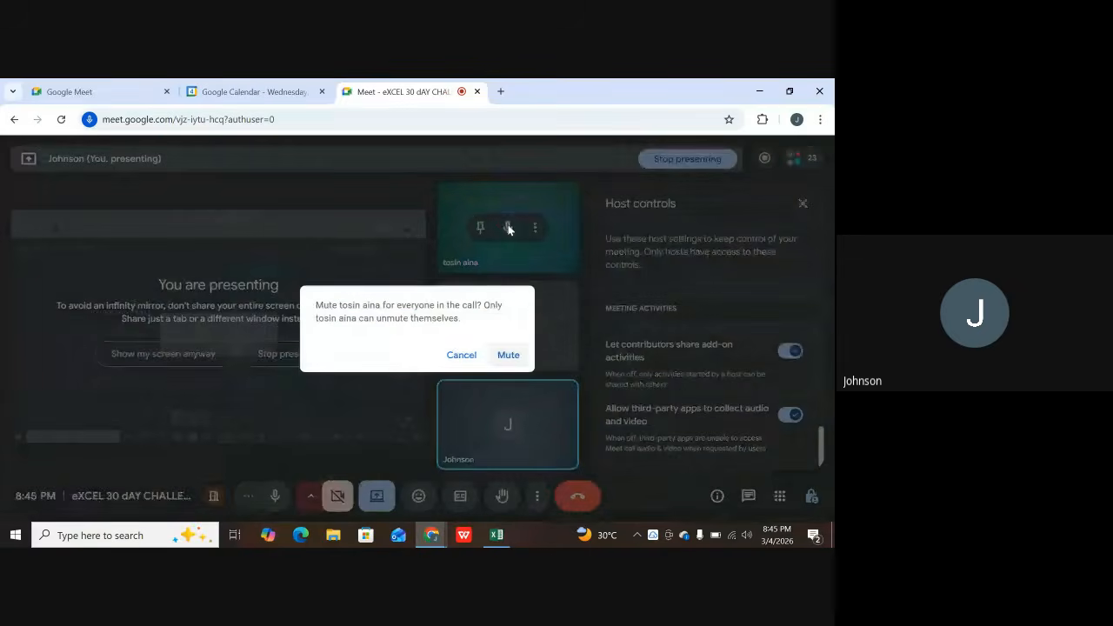
click(503, 353)
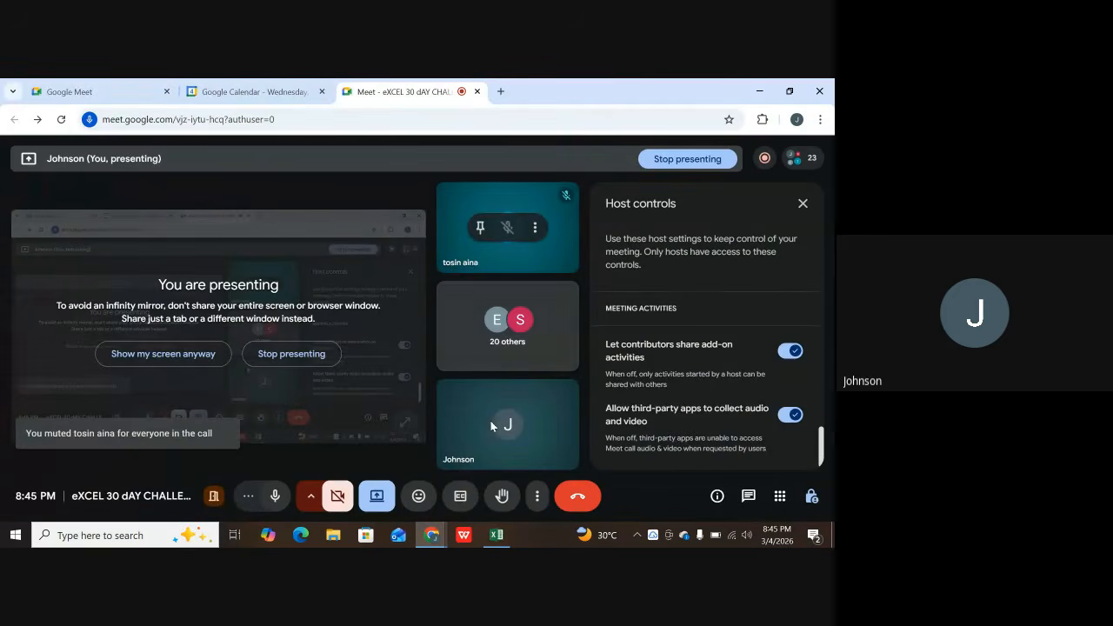
click(496, 534)
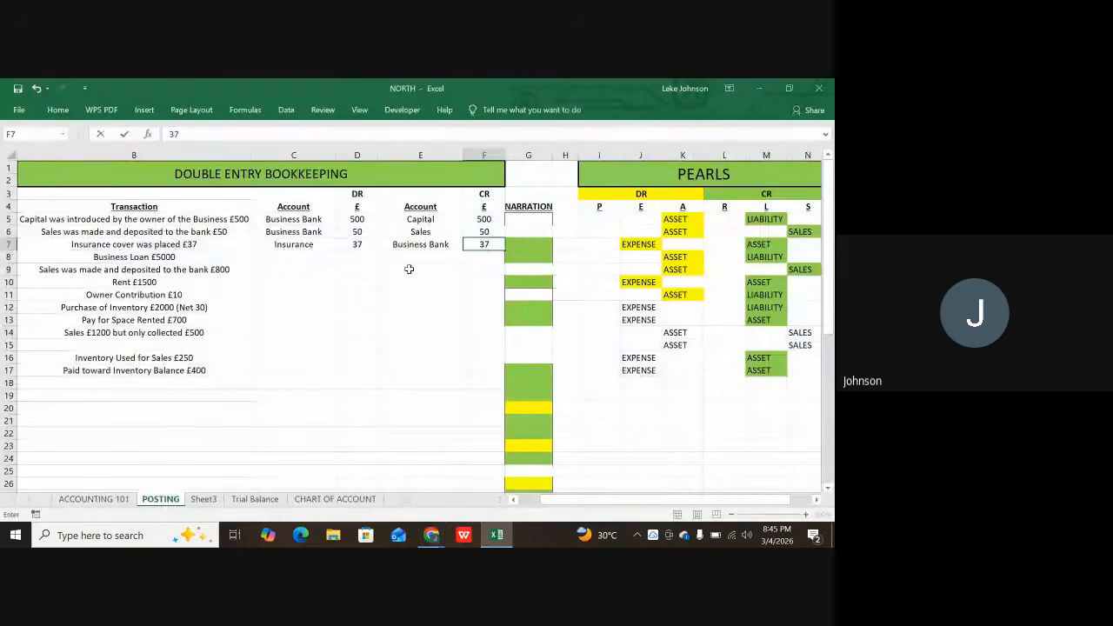
key(Return)
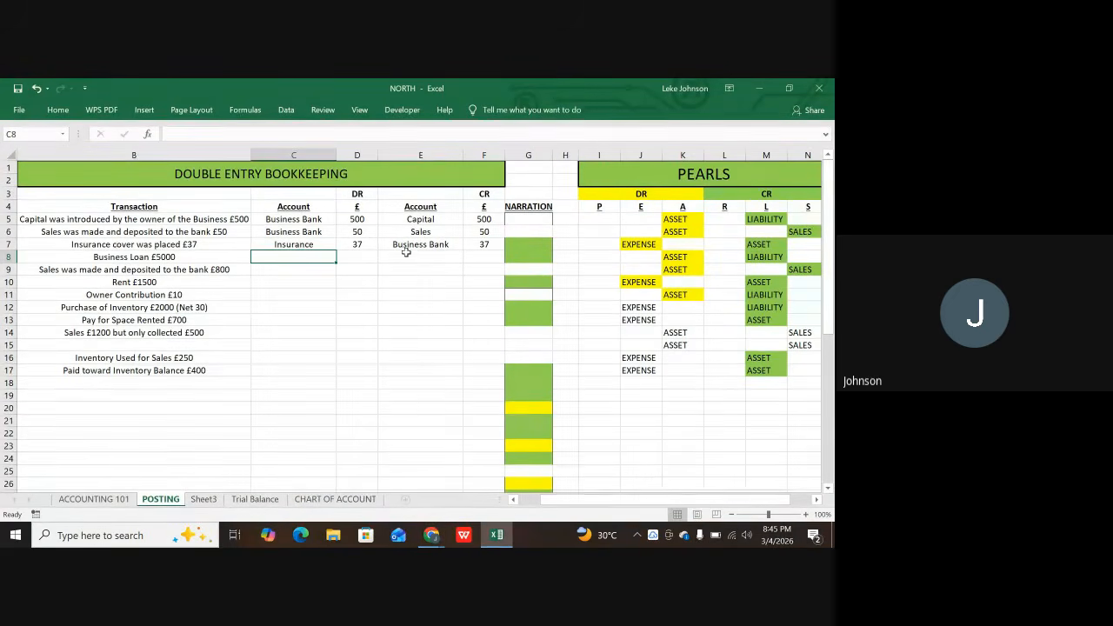
- Match the Insurance account in C7 to EXPENSE in J7, and check the Business Bank account in E7
click(295, 245)
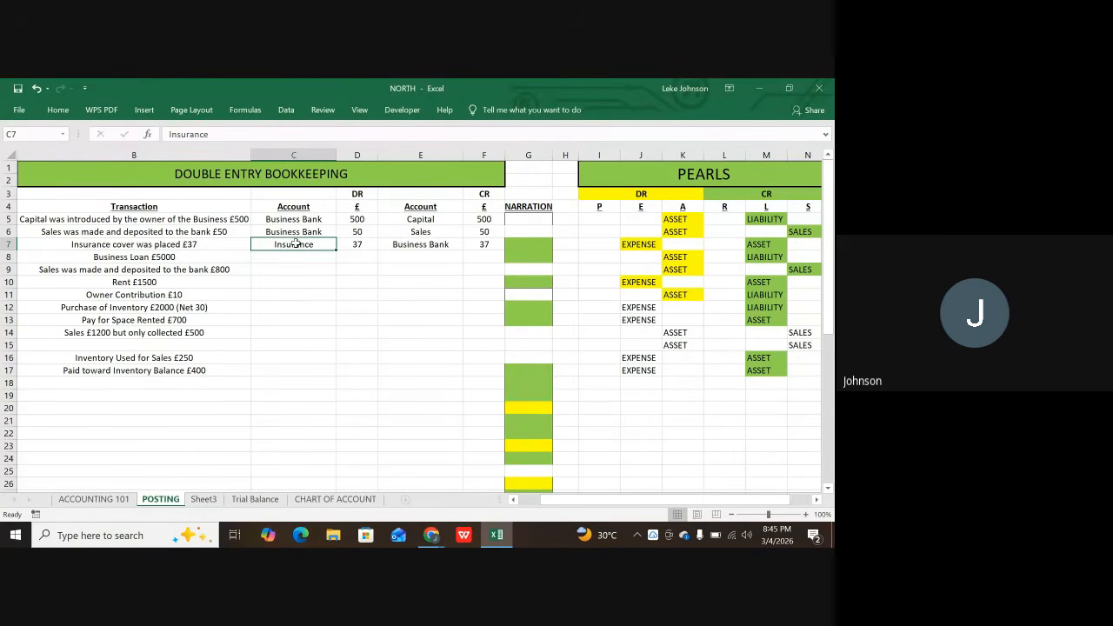
click(640, 246)
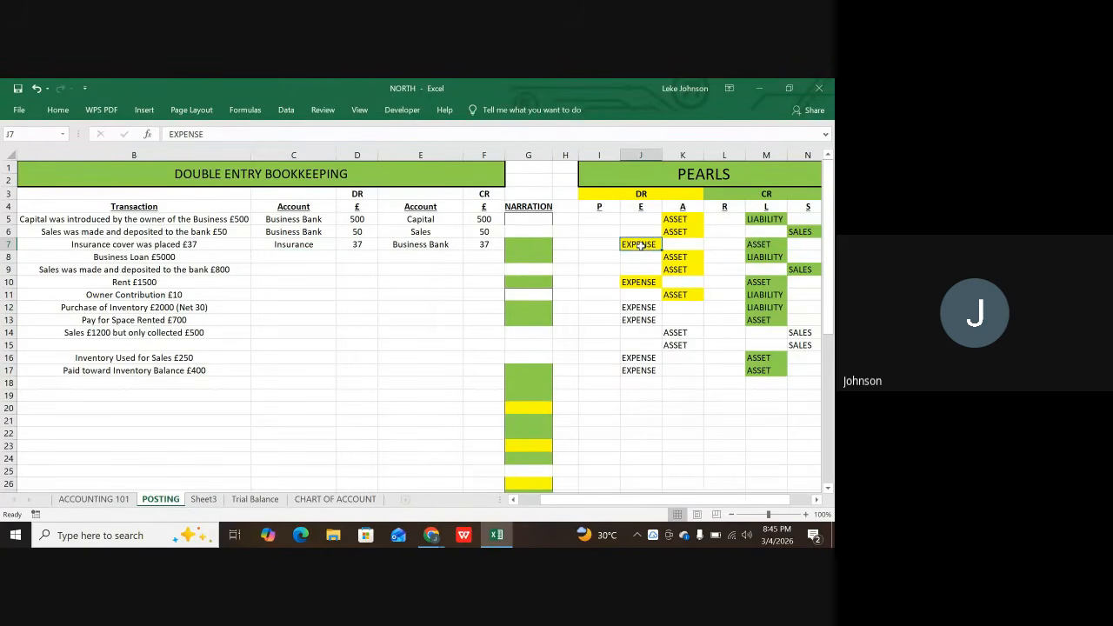
click(417, 246)
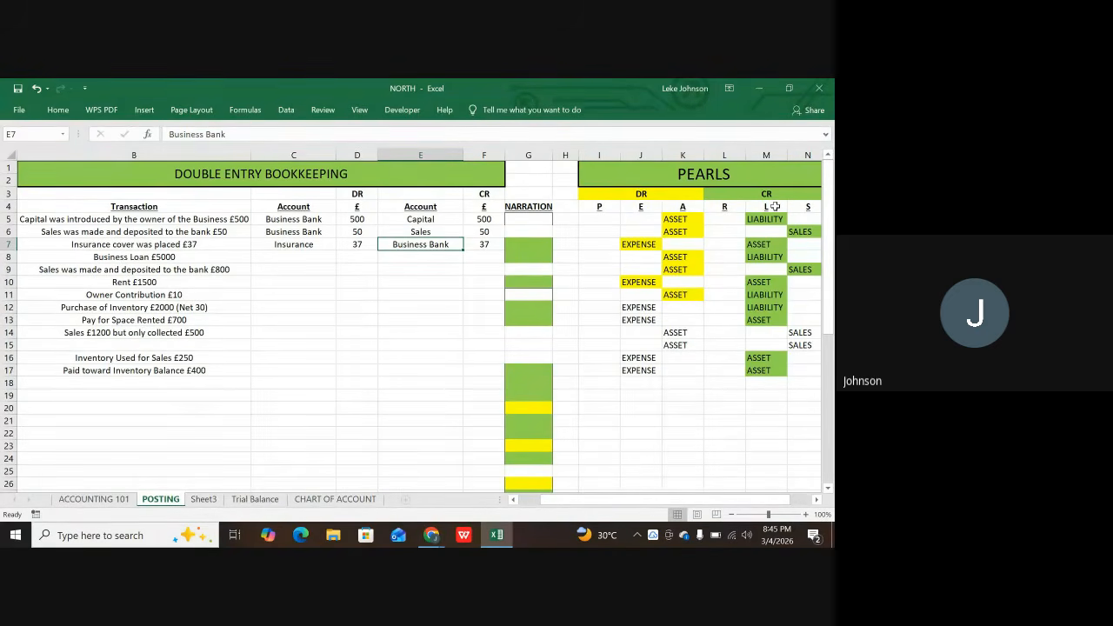
- Compare the DR and CR totals in row 43 beneath the postings
scroll(526, 380, down, 5)
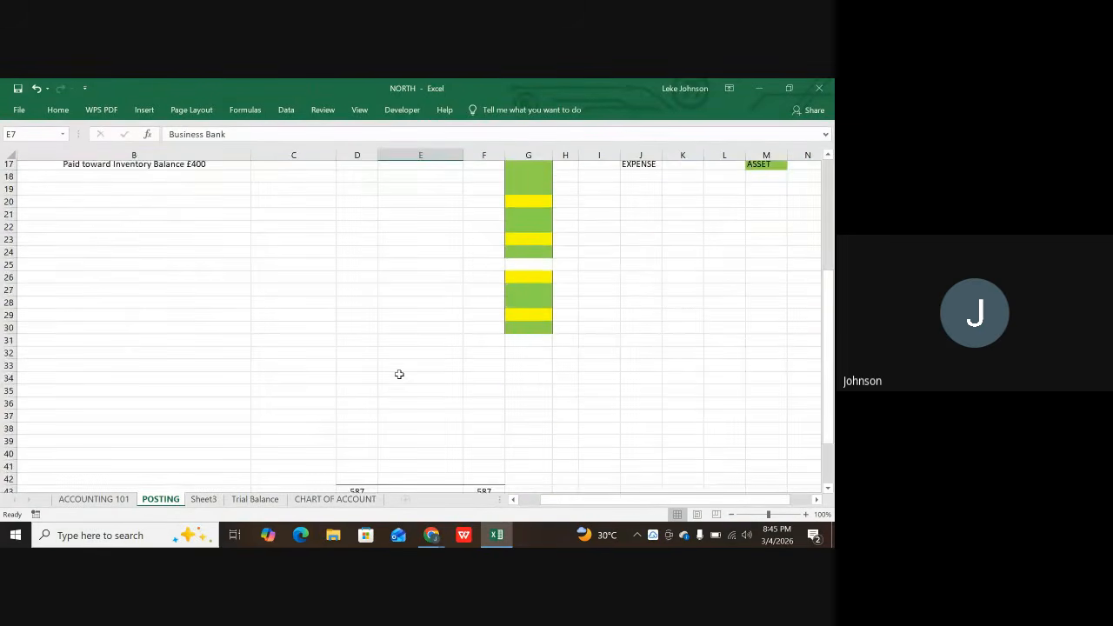
scroll(398, 373, down, 20)
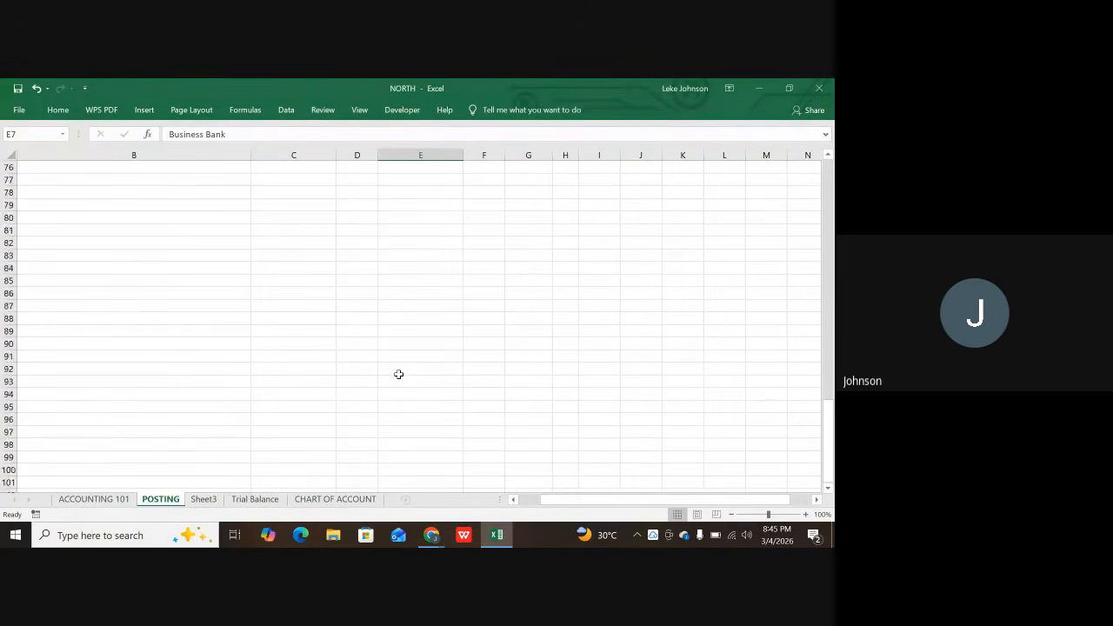
scroll(398, 373, up, 15)
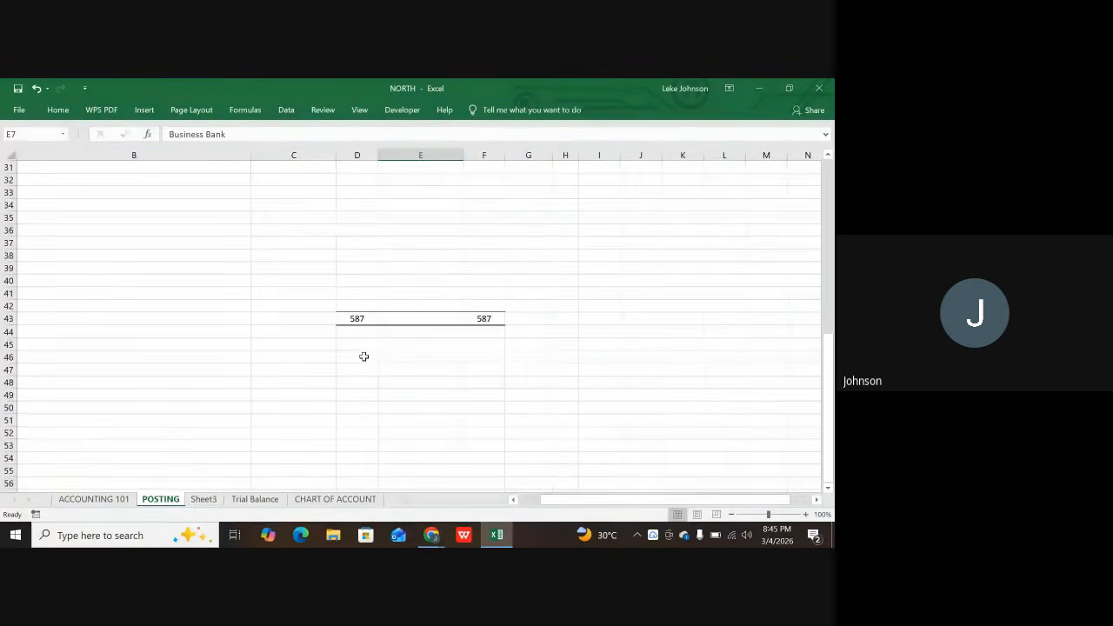
scroll(364, 357, up, 4)
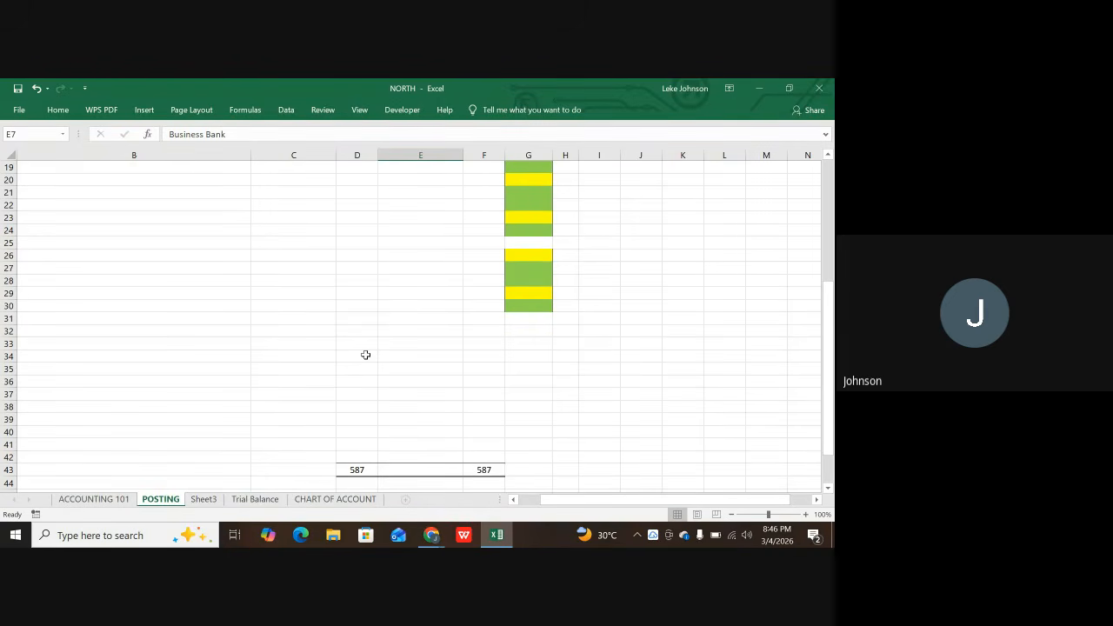
scroll(407, 330, up, 6)
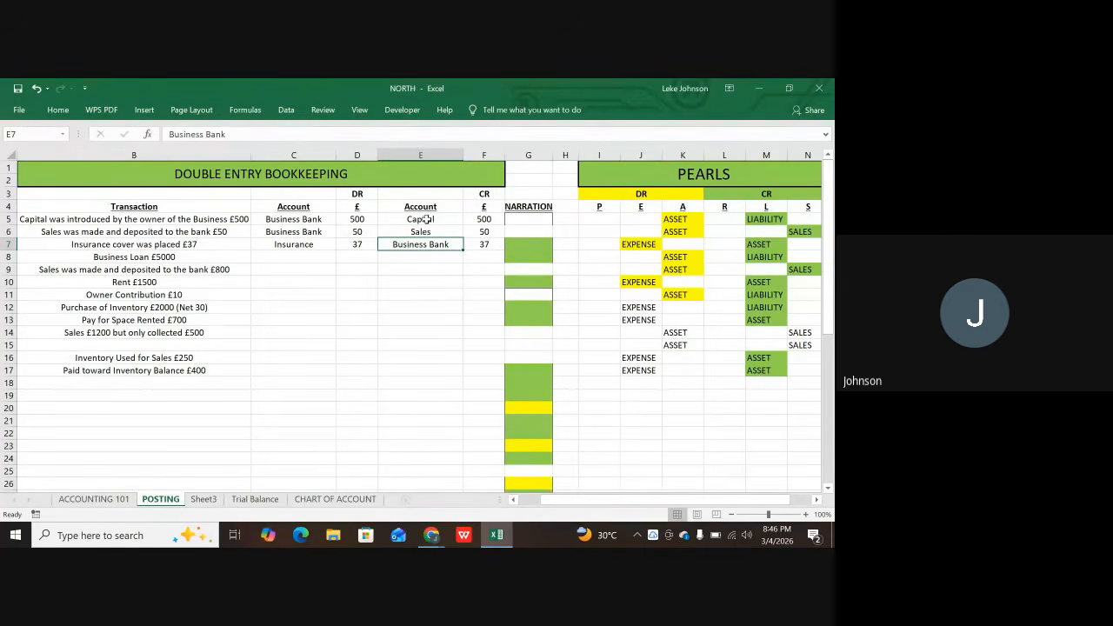
- Review transaction 1's Business Bank account and DR amount against its Capital account and CR amount in row 5
click(324, 219)
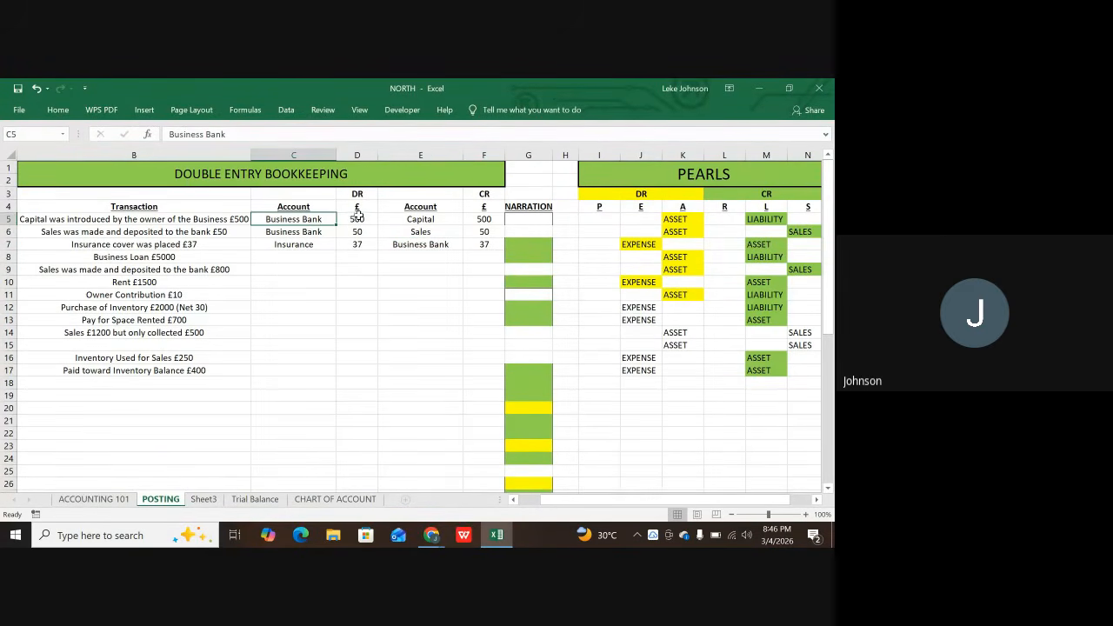
click(356, 218)
click(420, 220)
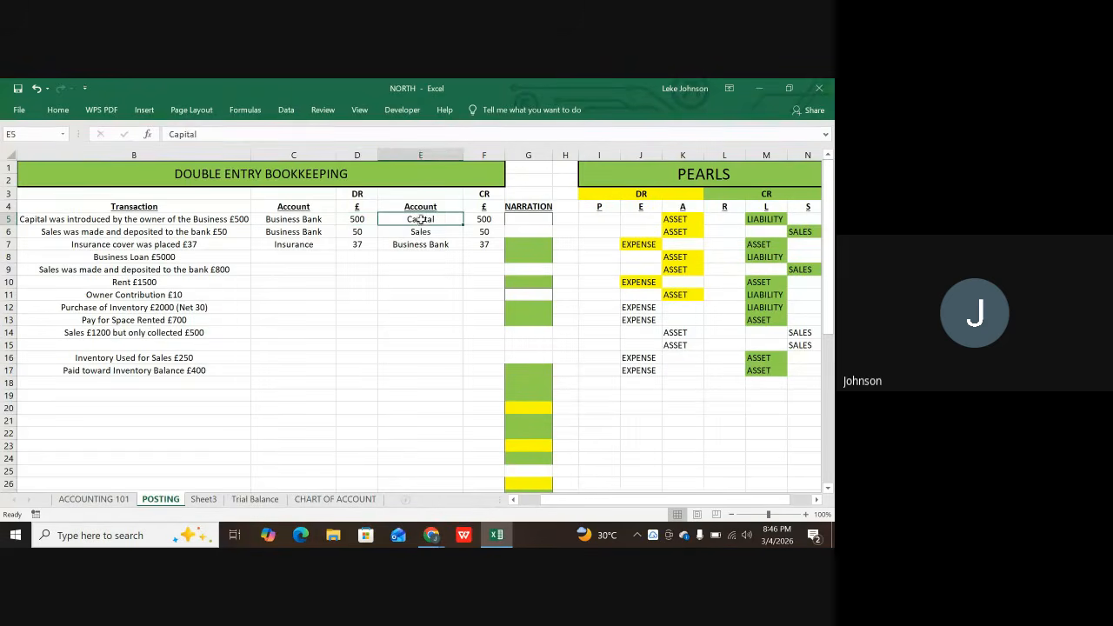
click(479, 221)
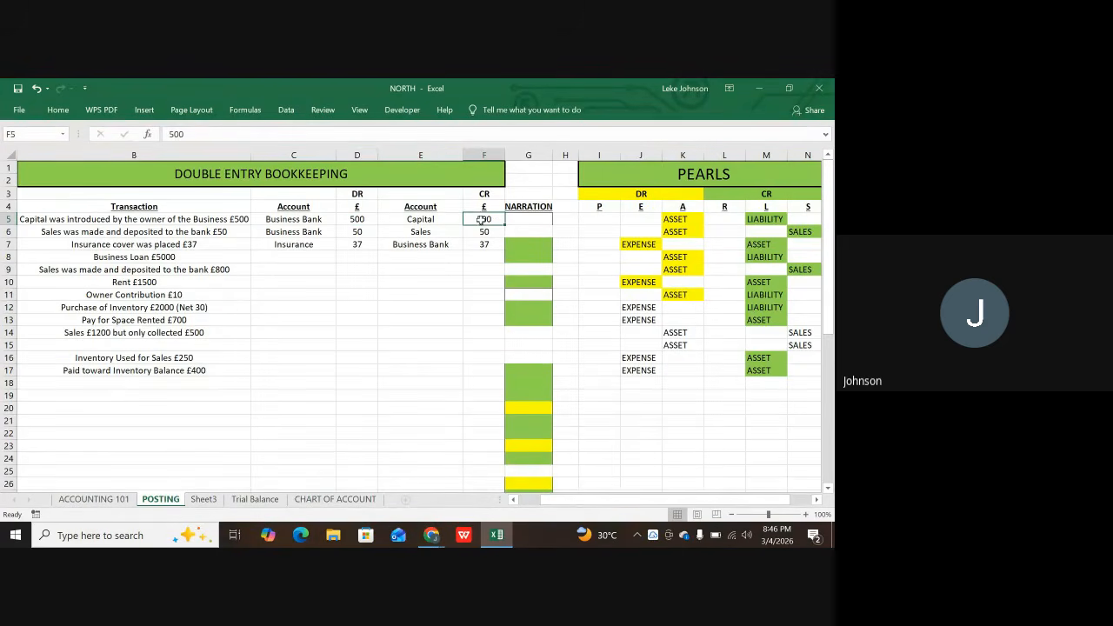
- Relate the Insurance posting in row 7 to the DR and CR totals in row 43
click(305, 246)
scroll(319, 368, down, 4)
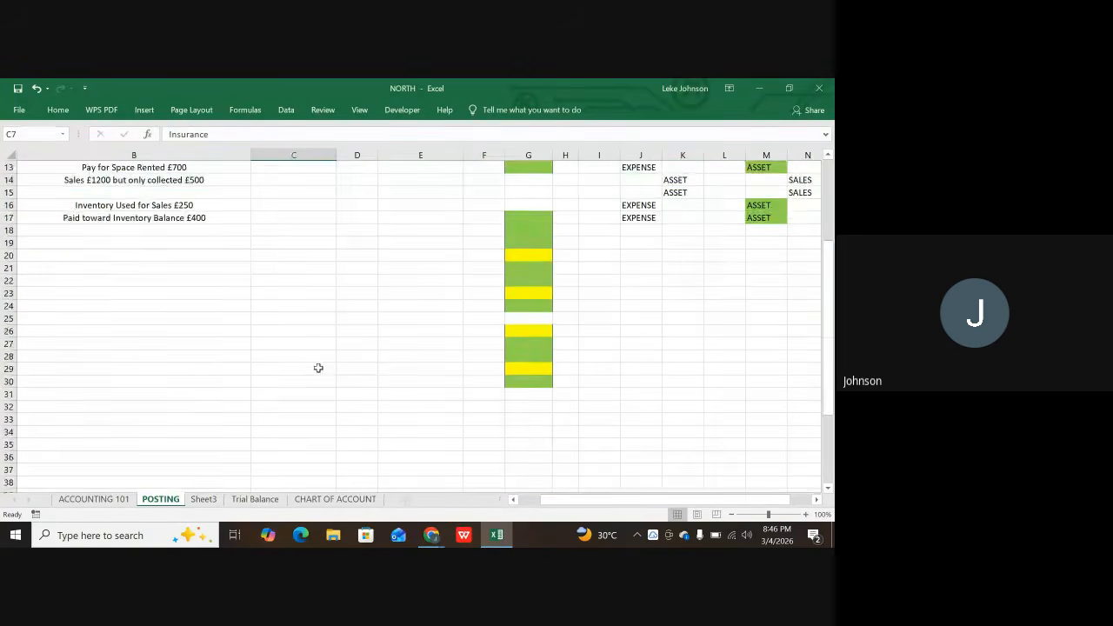
scroll(318, 368, down, 3)
scroll(324, 368, down, 4)
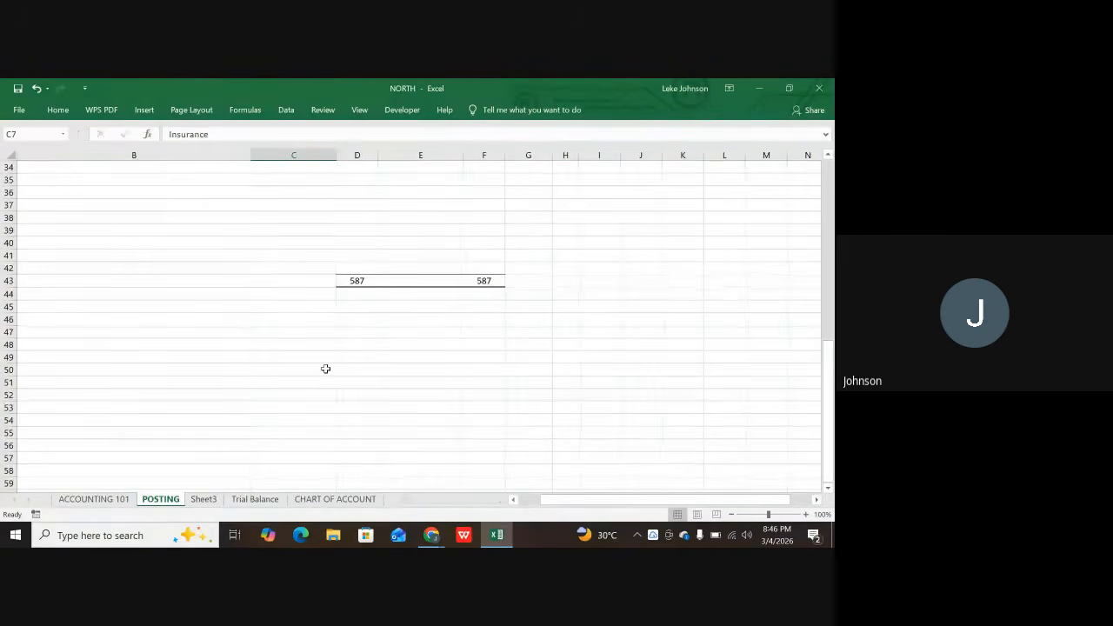
scroll(331, 365, up, 11)
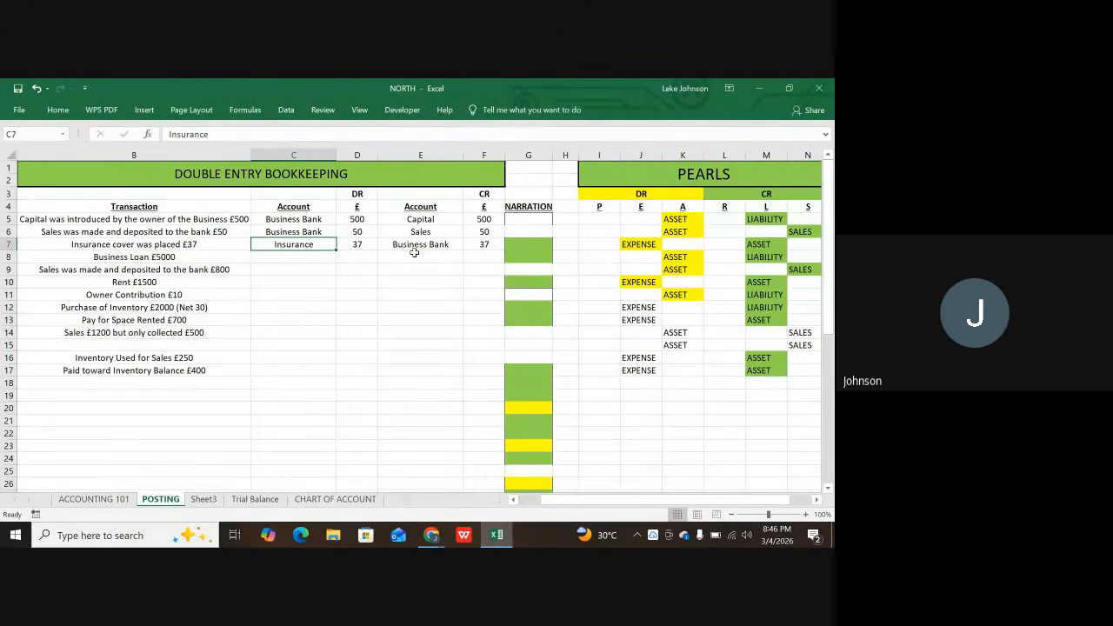
- Enter ASSET in cell B50, beneath the DR and CR totals, as the start of the accounting equation
scroll(480, 462, down, 10)
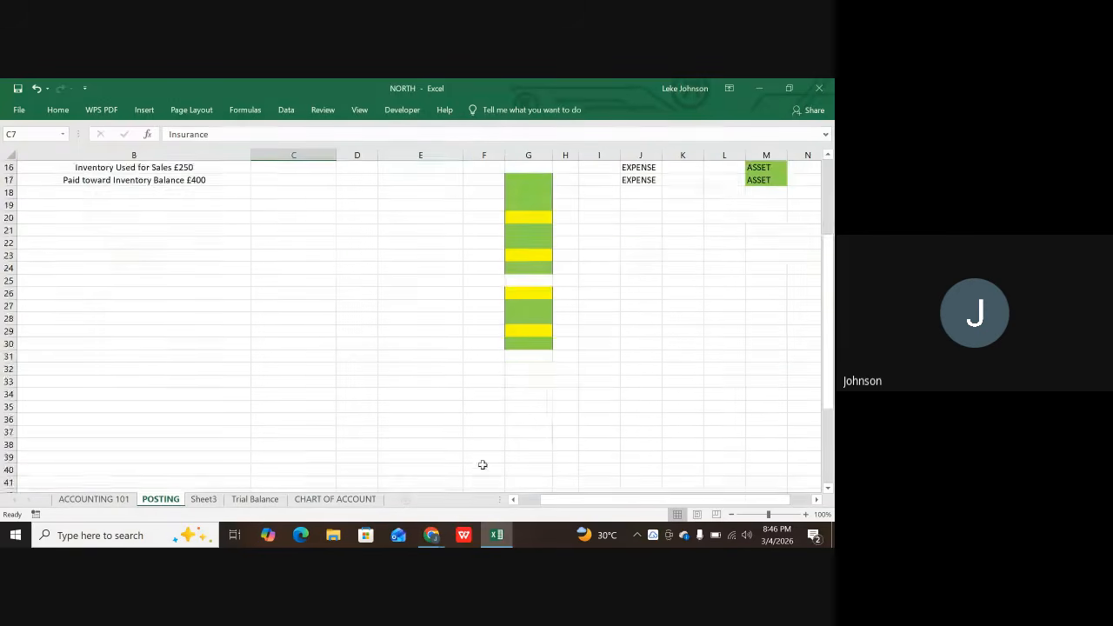
click(140, 408)
click(299, 403)
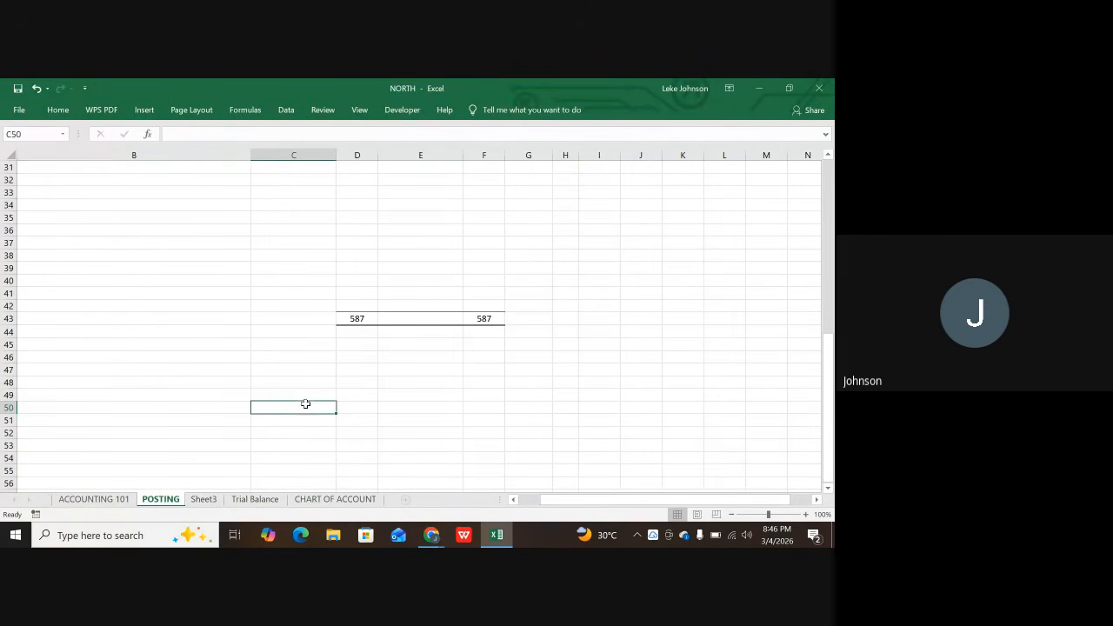
click(359, 397)
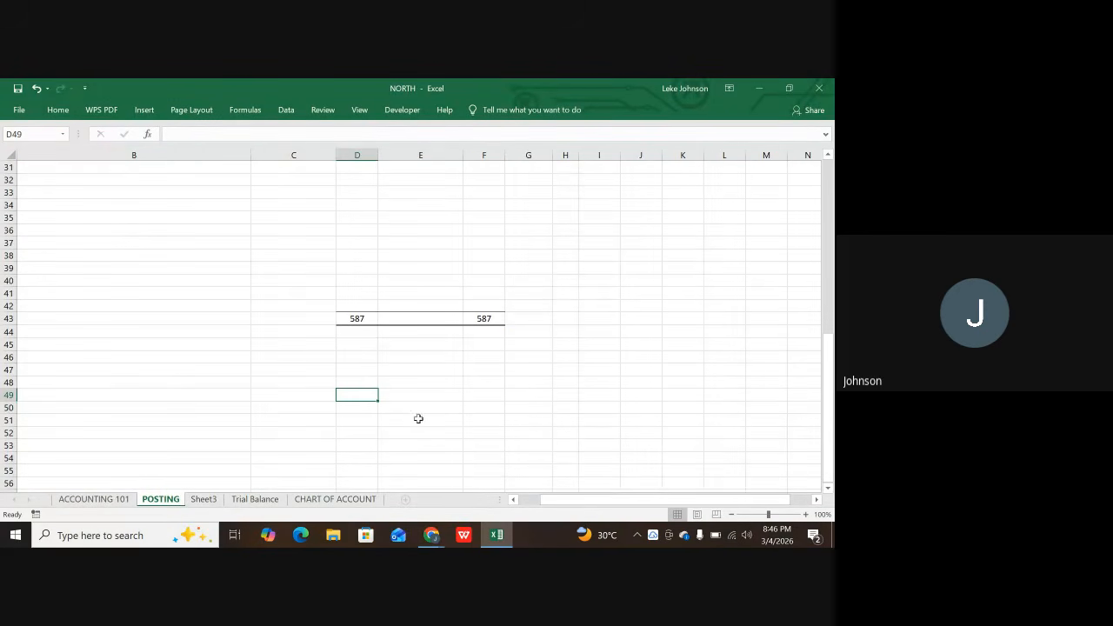
click(359, 403)
scroll(385, 313, up, 3)
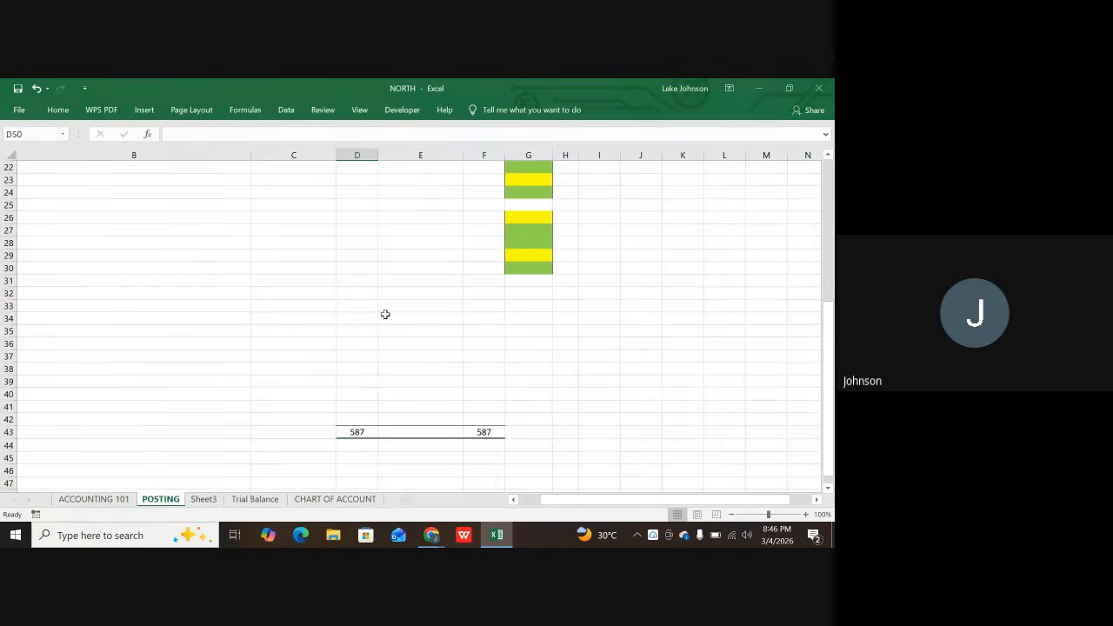
scroll(386, 314, up, 5)
scroll(305, 377, down, 8)
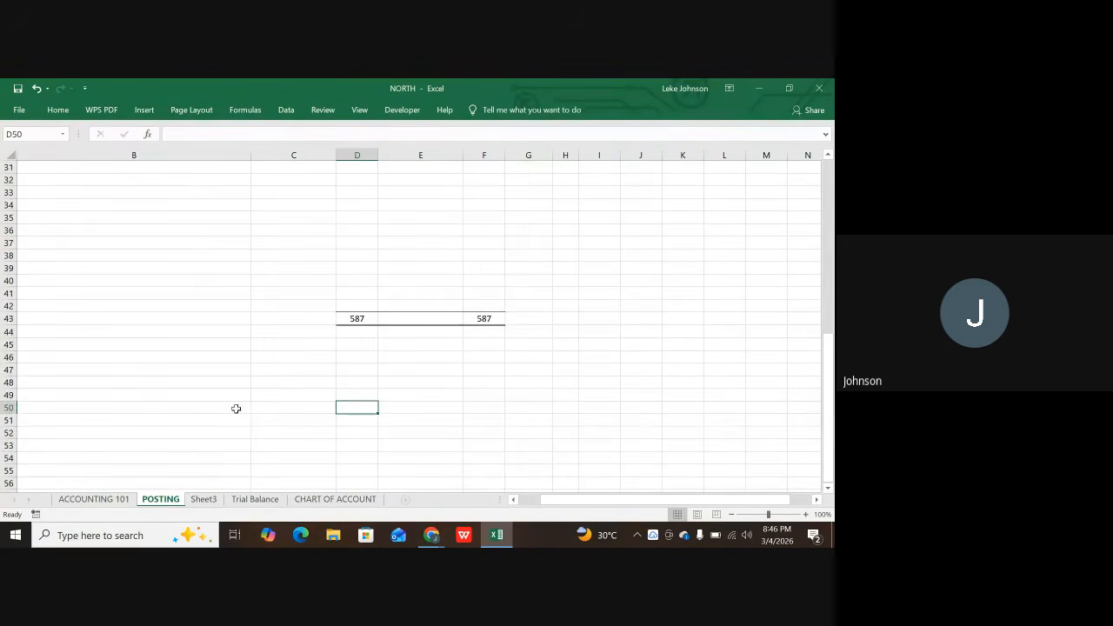
click(196, 411)
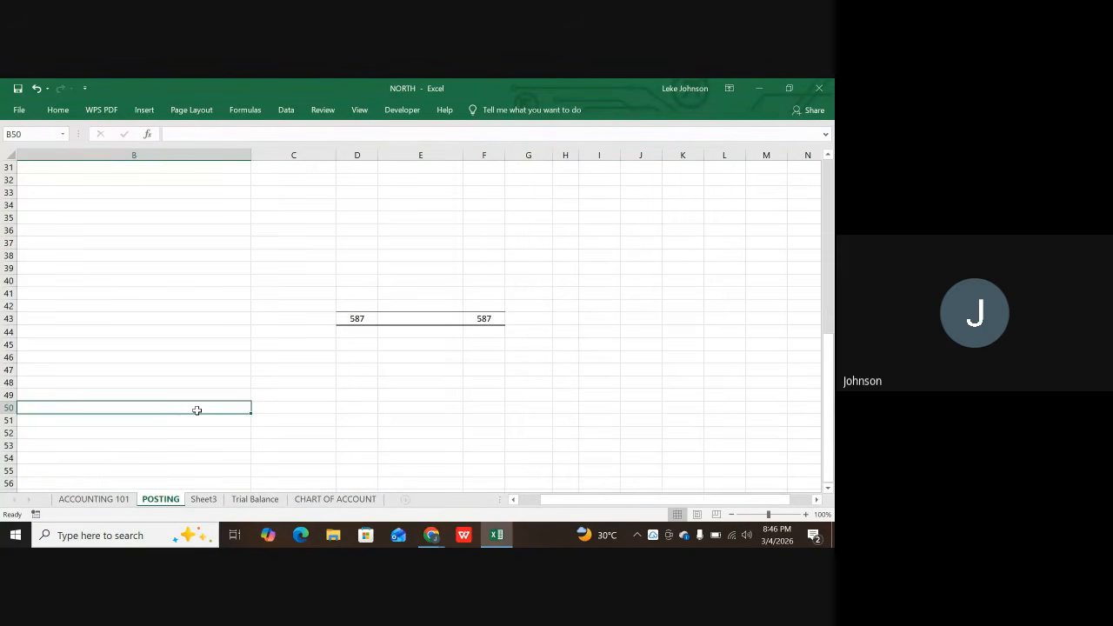
text(AS)
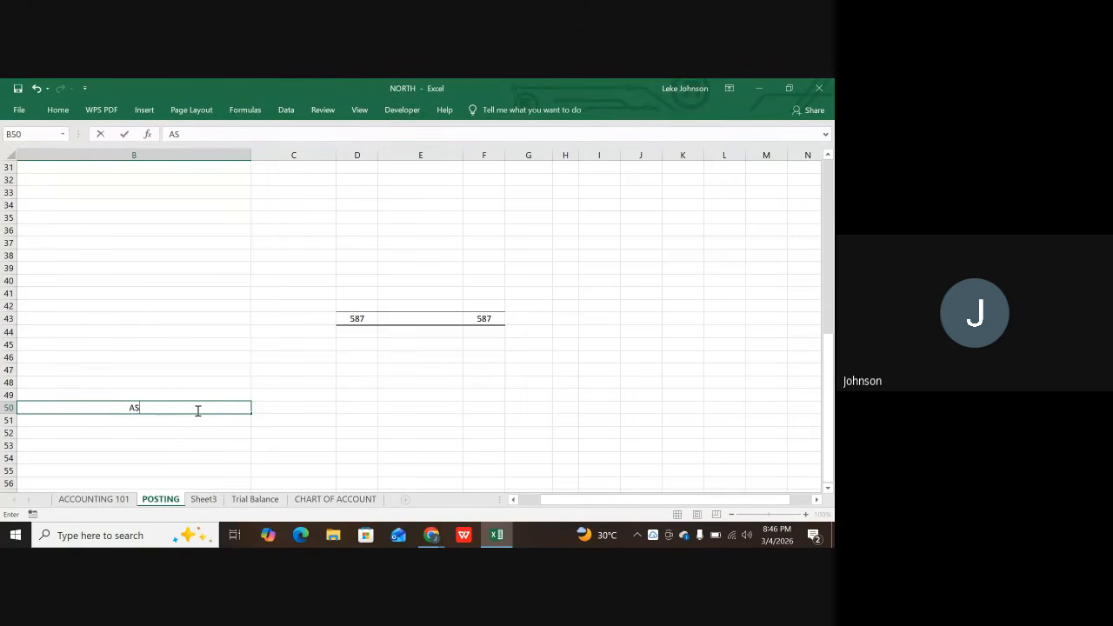
text(ET)
key(Tab)
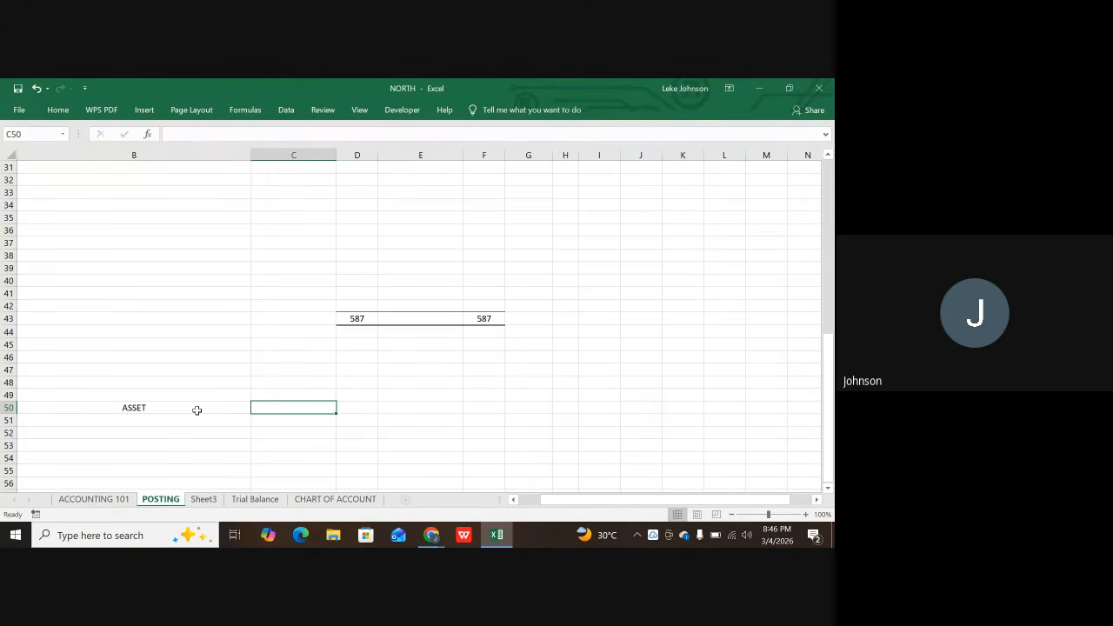
- Complete the accounting equation in row 50 with = in C50 and LIABILITY + equity in D50
text(=)
key(Tab)
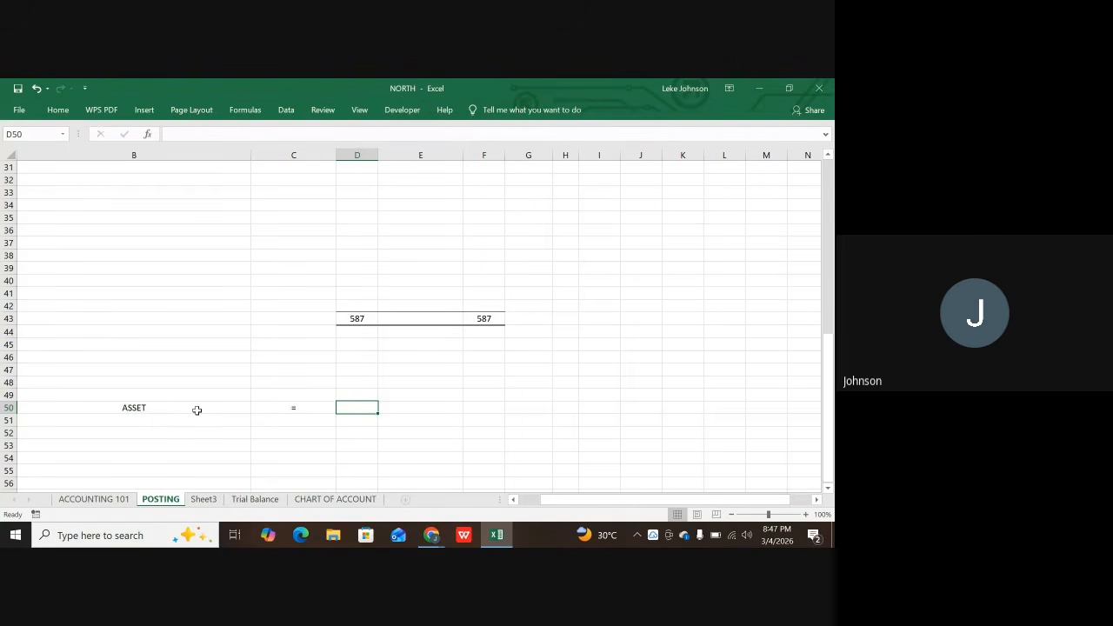
text(LIABILITY)
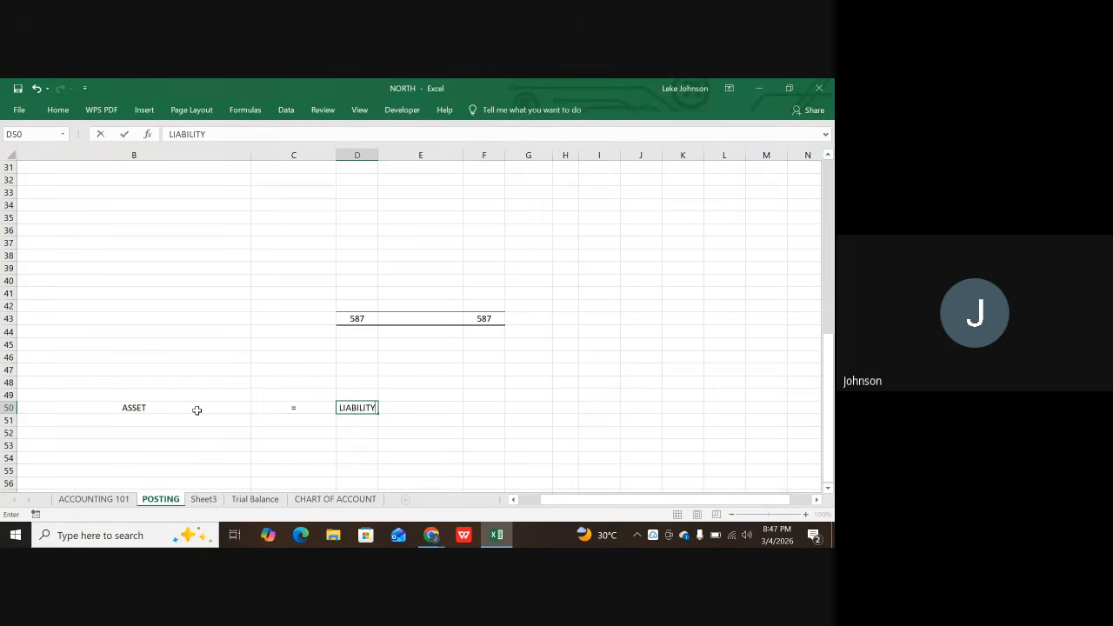
text( + equity)
key(Return)
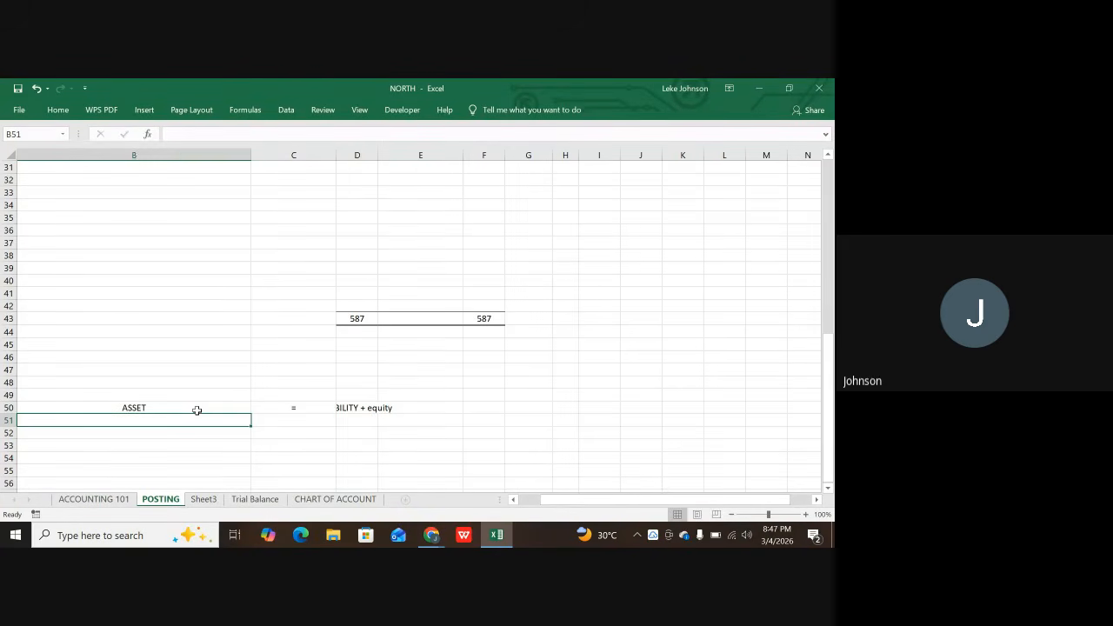
- Left-align the LIABILITY + equity text in cell D50
click(363, 406)
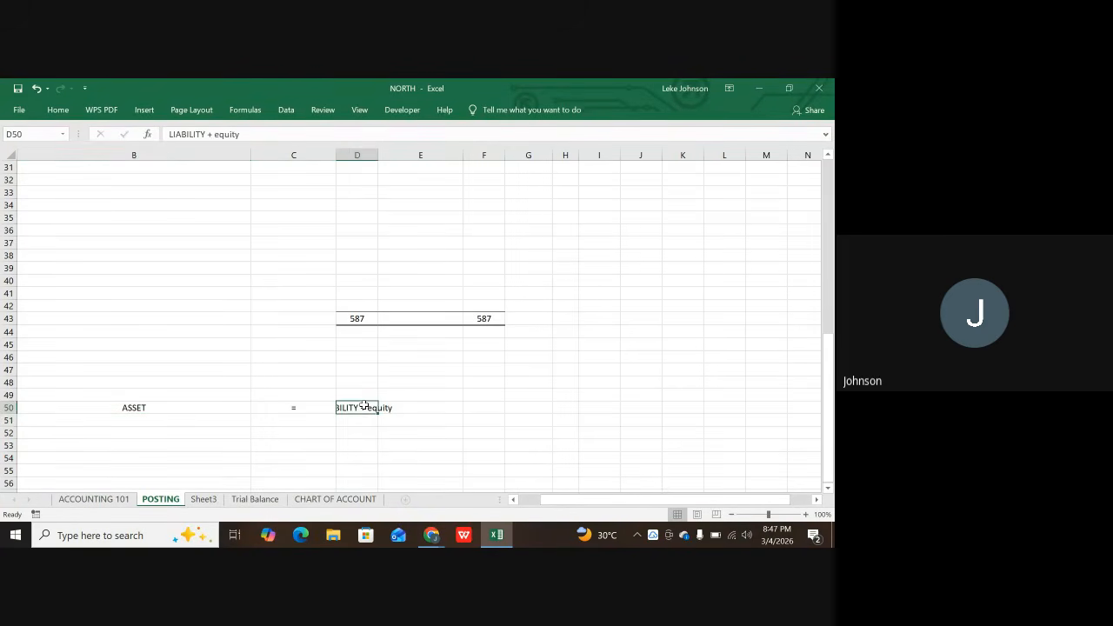
click(57, 109)
click(213, 153)
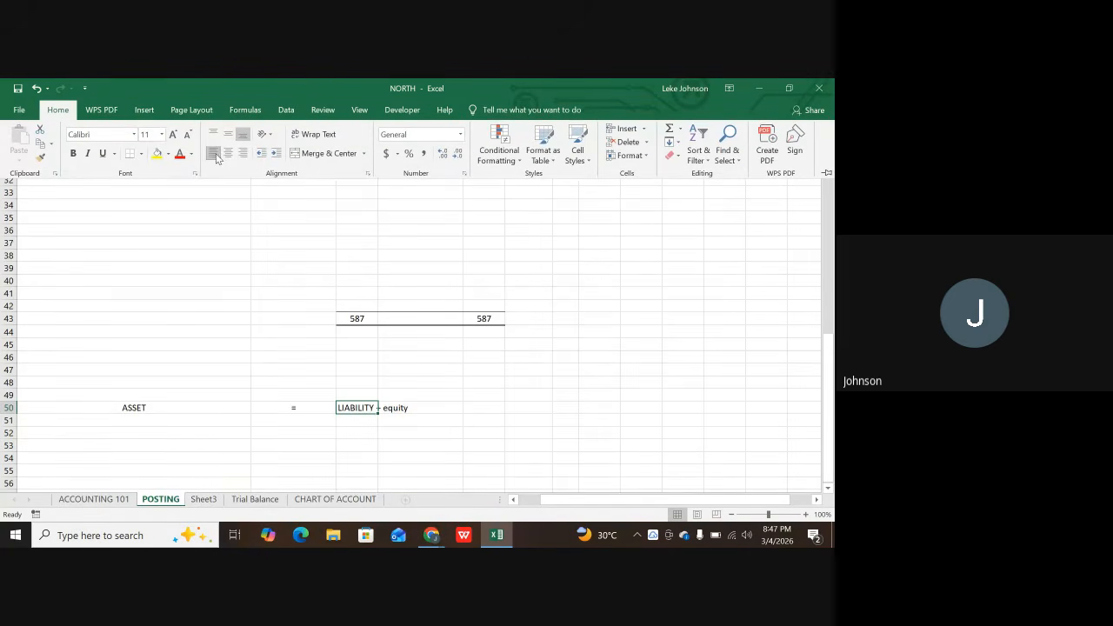
click(428, 392)
click(393, 405)
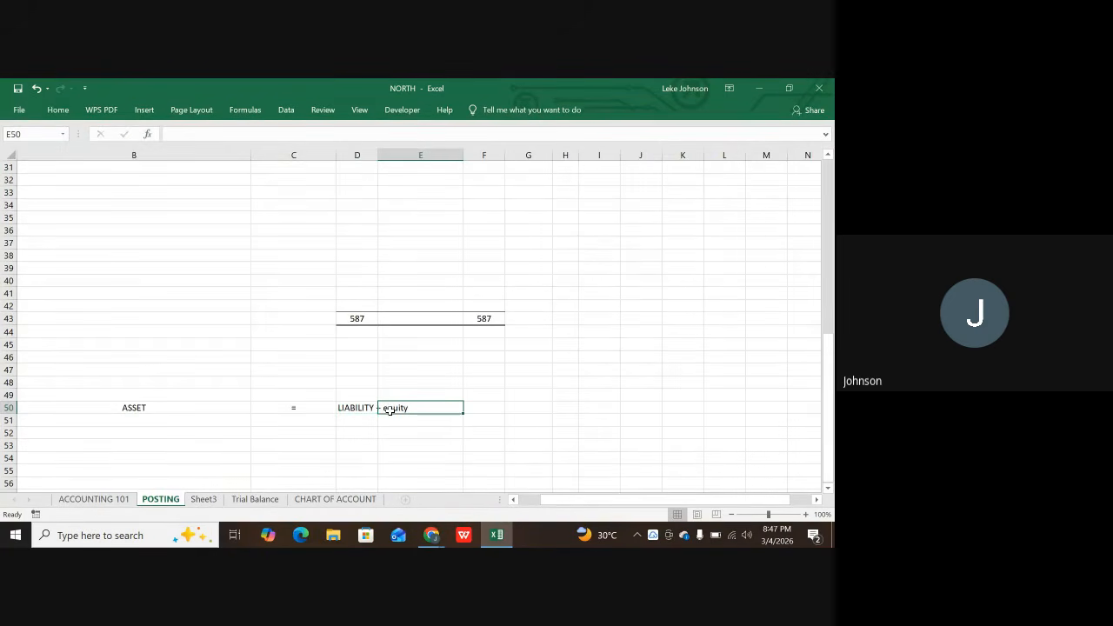
- Review the LIABILITY + equity side of the equation in row 50 alongside the totals in row 43
scroll(394, 365, up, 4)
scroll(394, 366, down, 4)
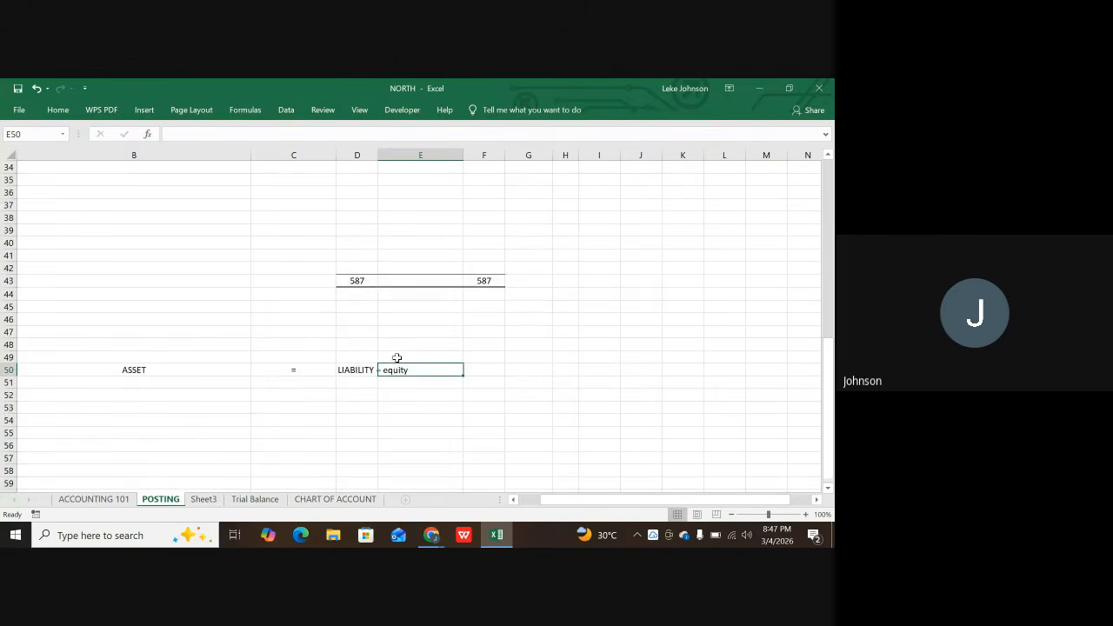
click(374, 395)
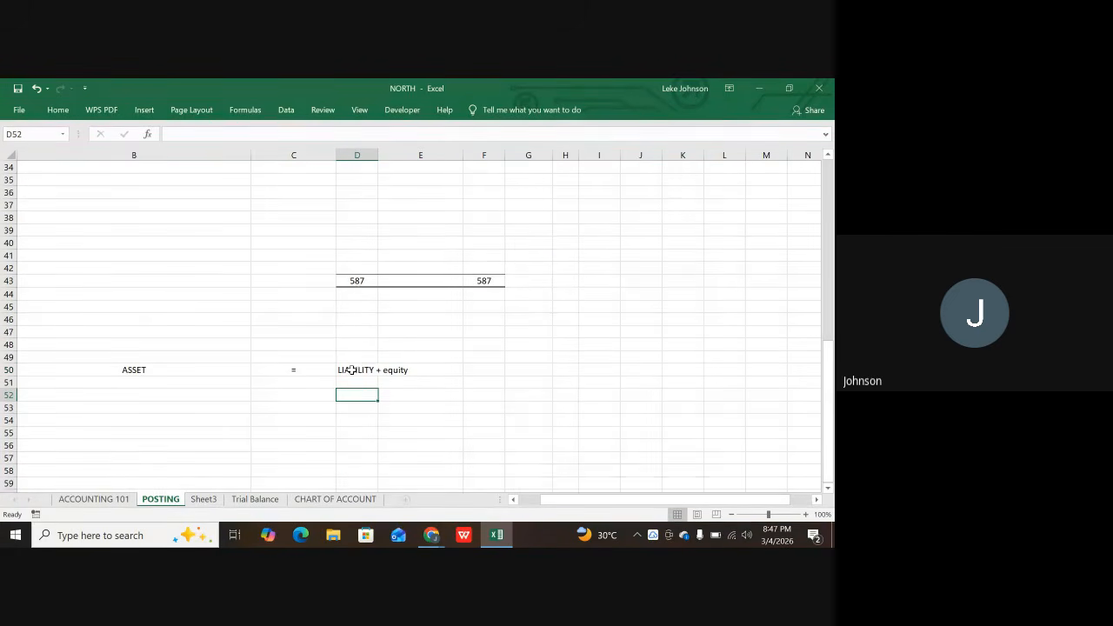
scroll(357, 369, down, 1)
click(344, 331)
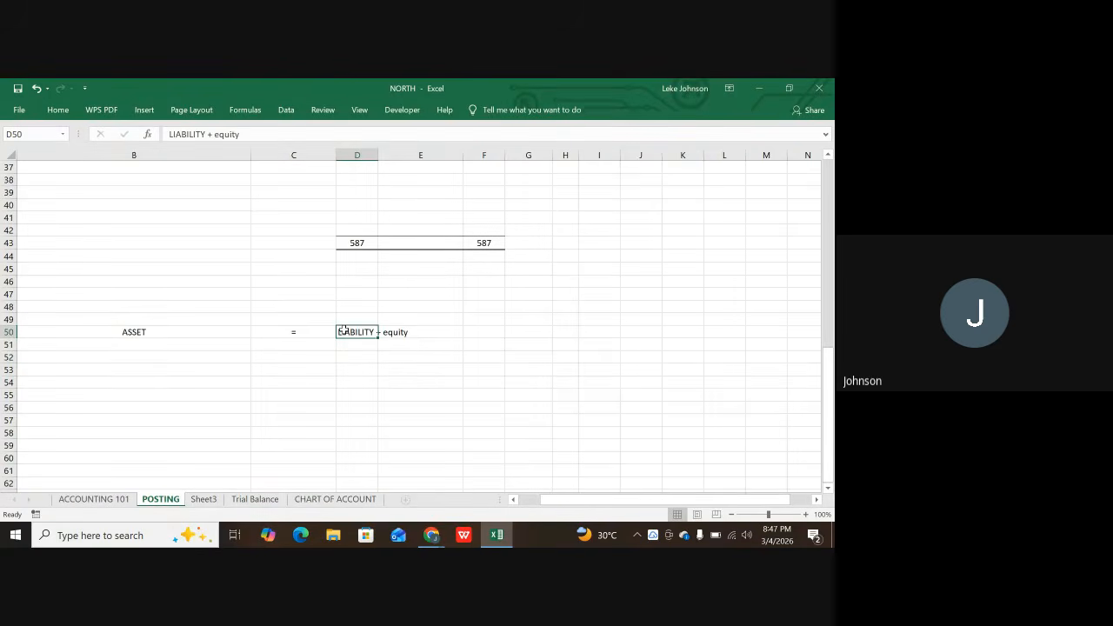
- Relate the Insurance account in C7 and Business Bank account in E7 to the accounting equation in row 50
scroll(392, 291, up, 8)
scroll(400, 282, up, 4)
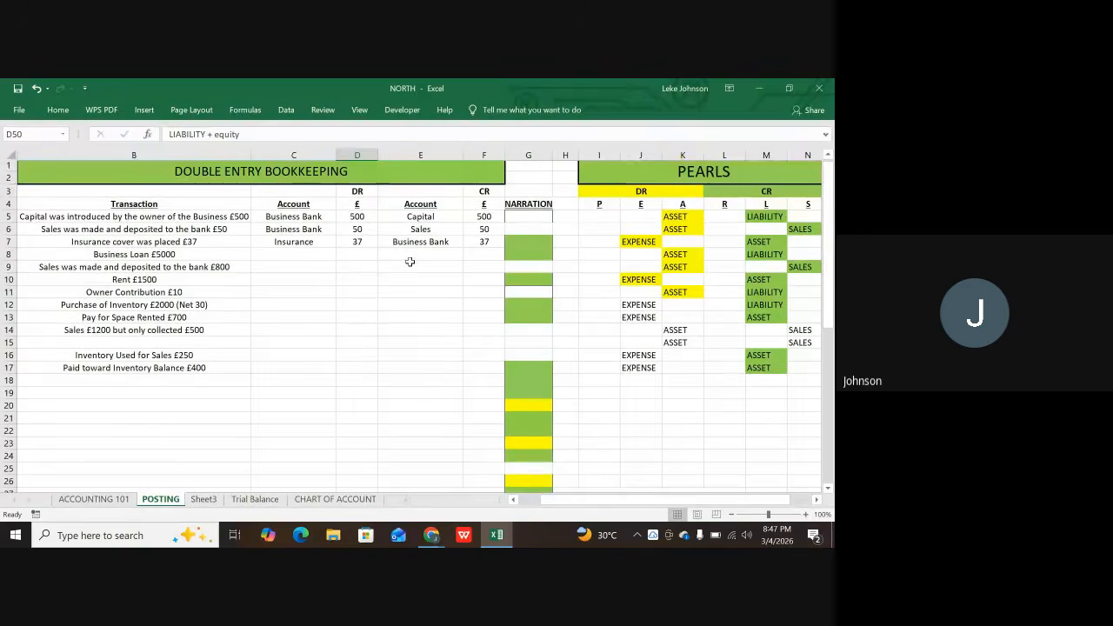
click(300, 246)
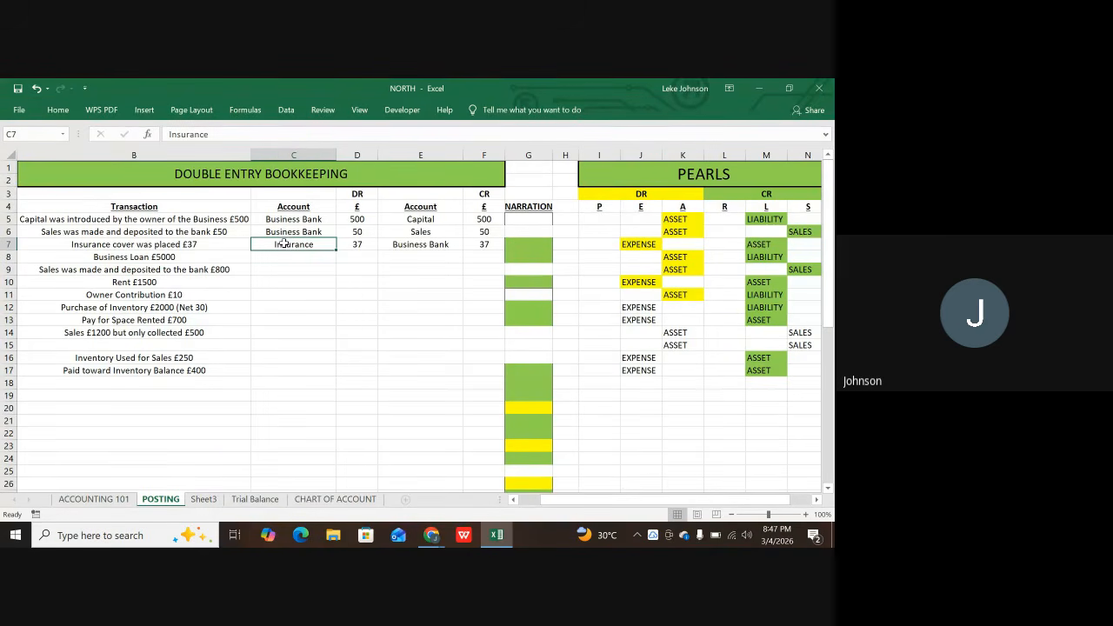
click(414, 244)
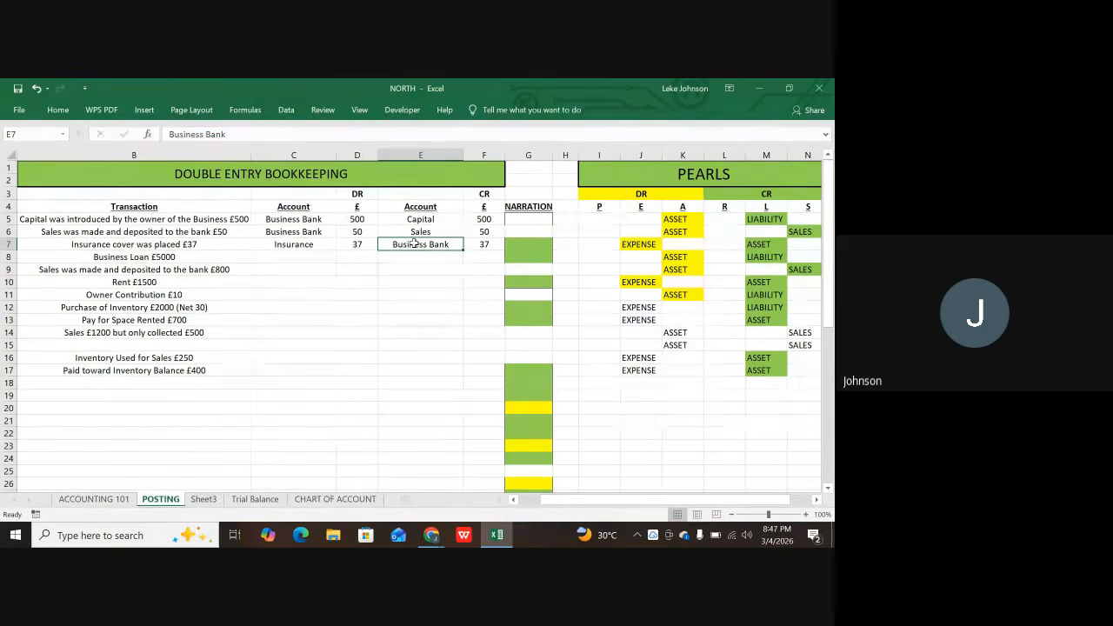
scroll(407, 280, down, 12)
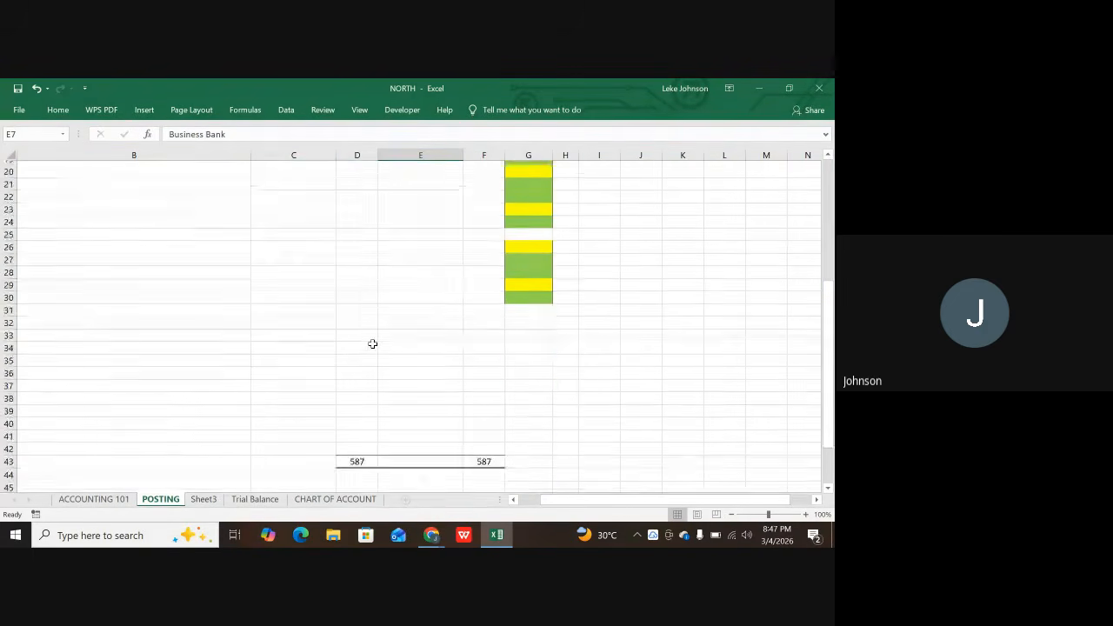
click(365, 336)
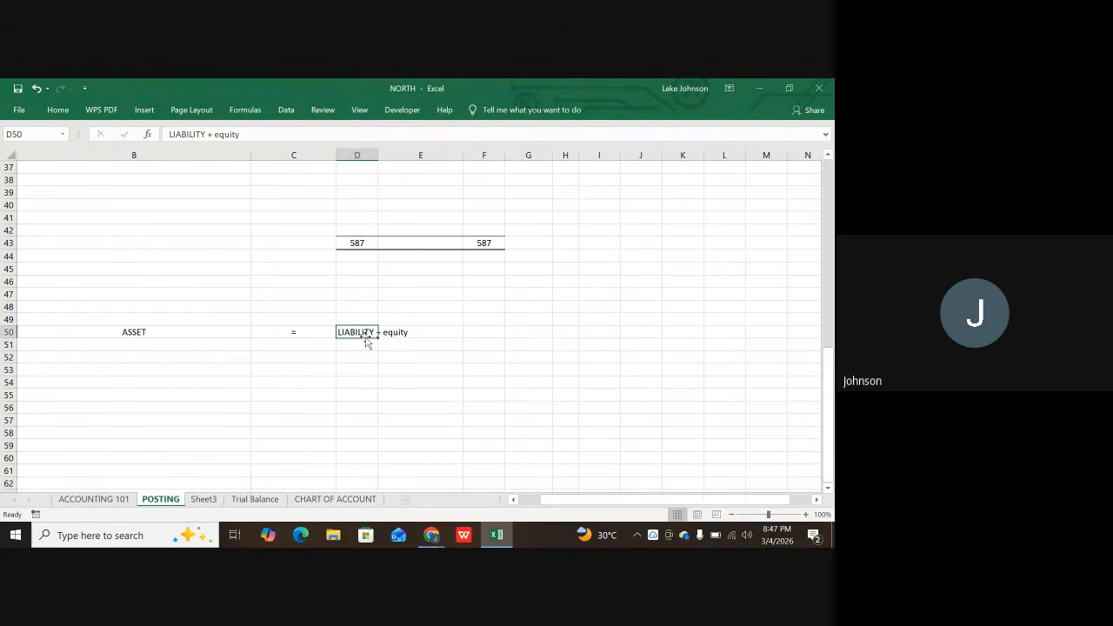
scroll(365, 330, up, 11)
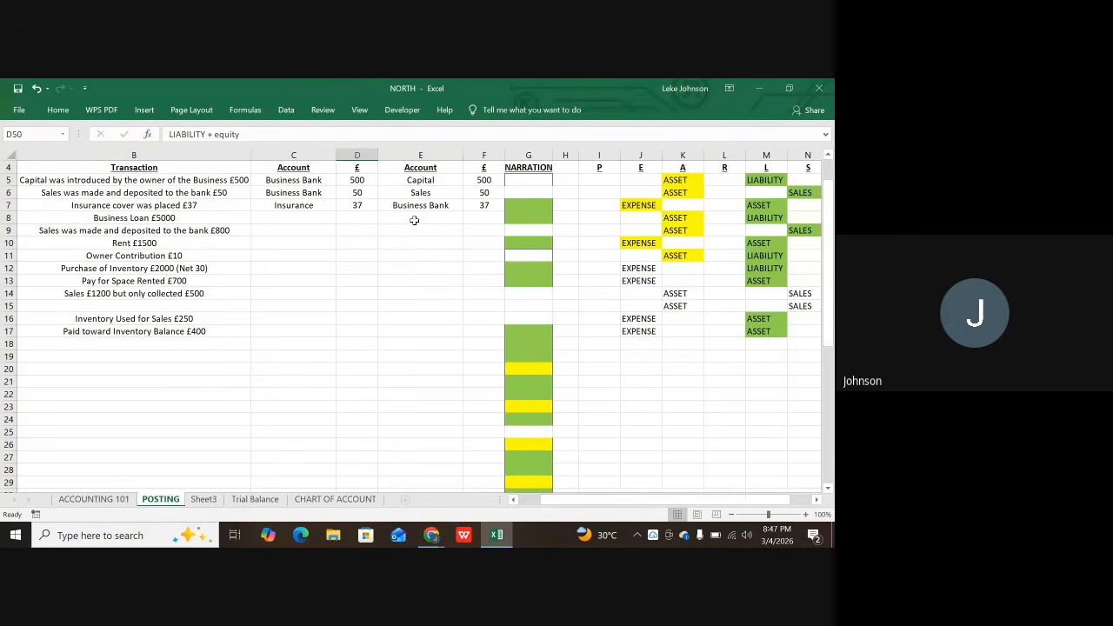
- Examine the insurance transaction's credit account against the accounting equation in row 50 and its PEARLS classification in row 7
click(414, 206)
scroll(392, 382, down, 6)
scroll(392, 383, down, 3)
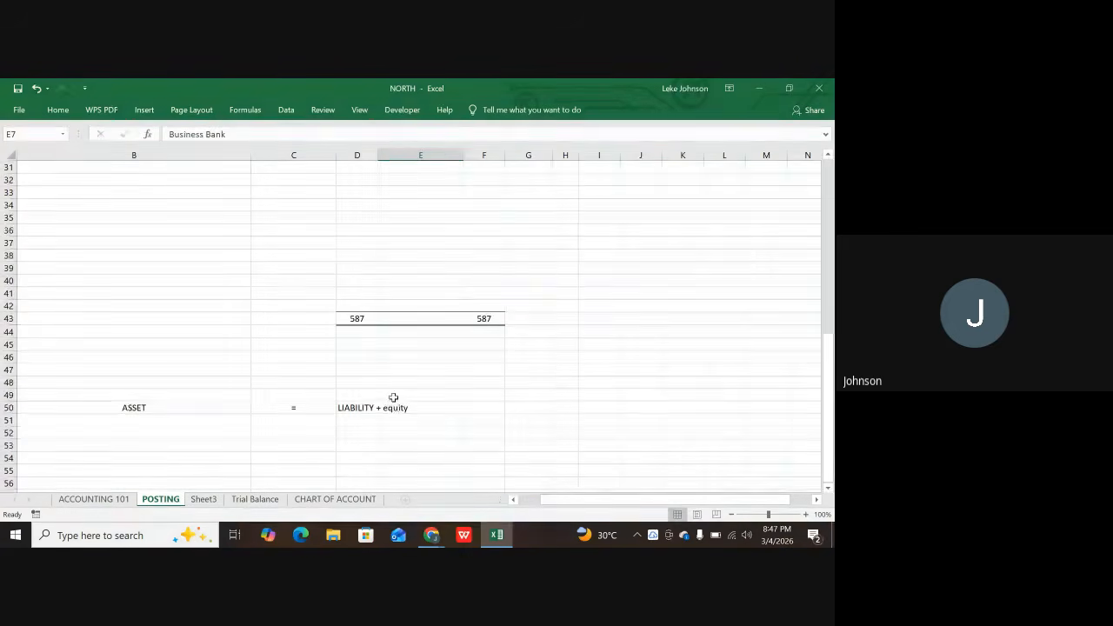
click(396, 405)
scroll(396, 313, up, 4)
scroll(396, 303, up, 6)
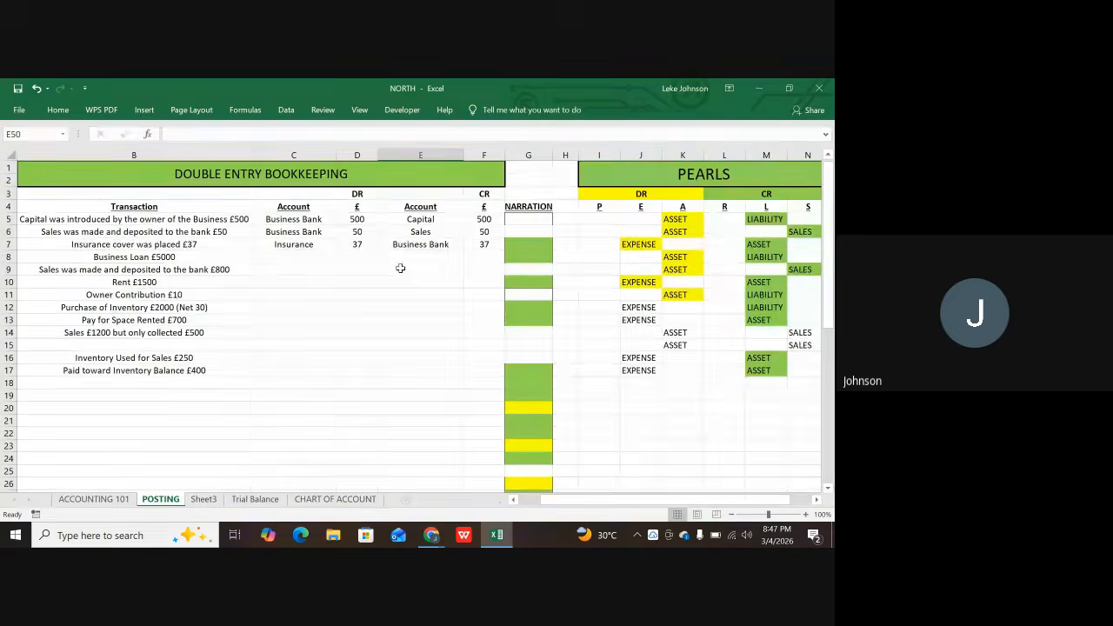
click(422, 247)
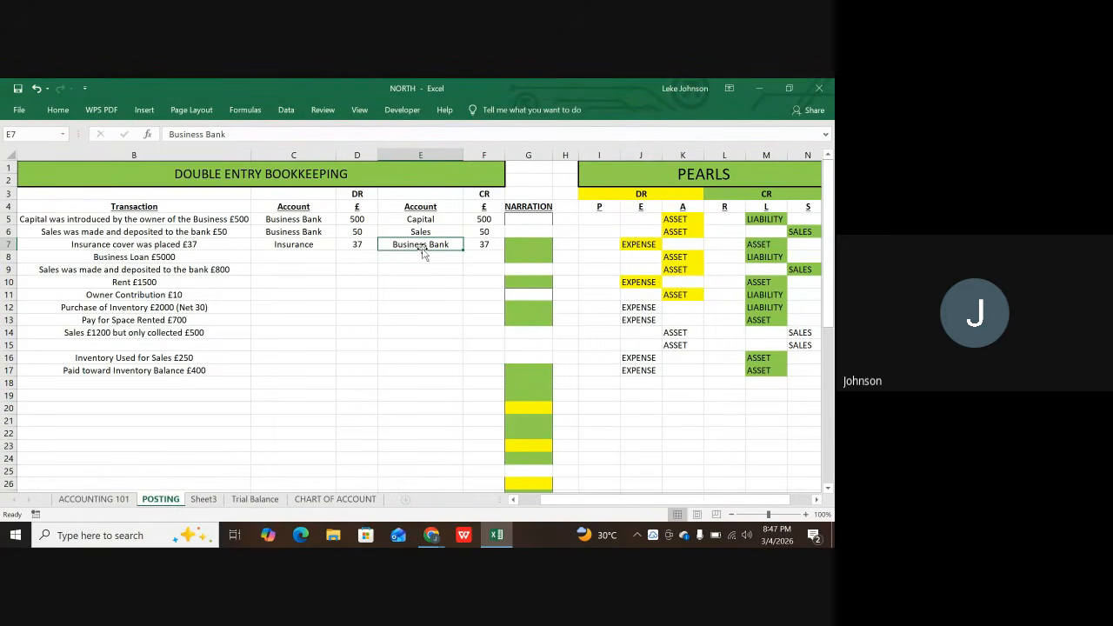
click(769, 246)
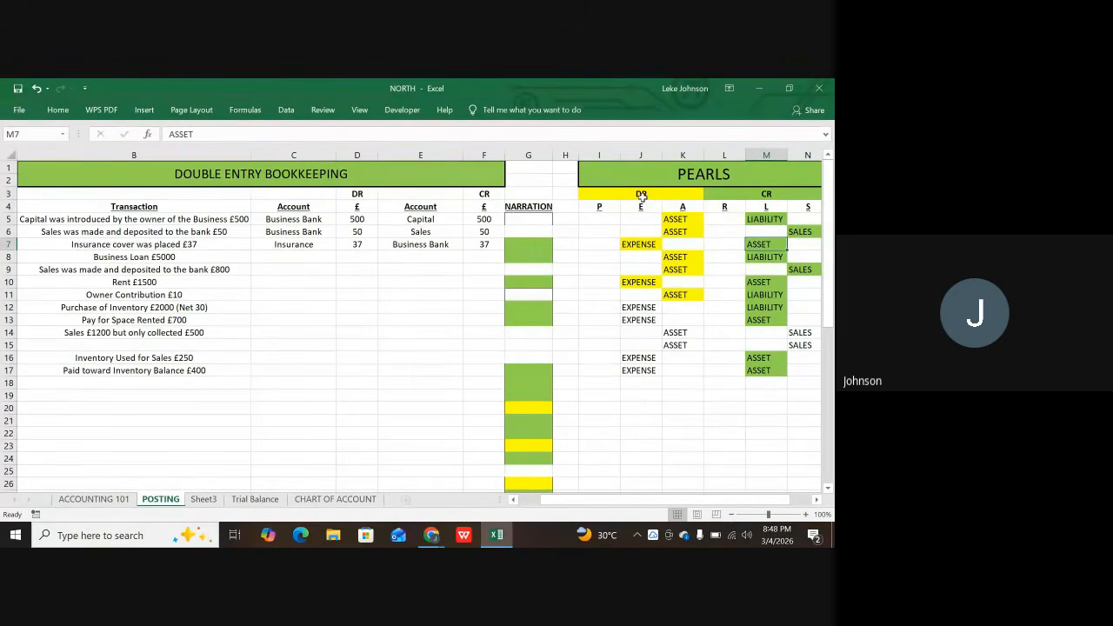
- Examine the PEARLS headings one by one: P, E and A under DR, and R, L and S under CR
click(604, 207)
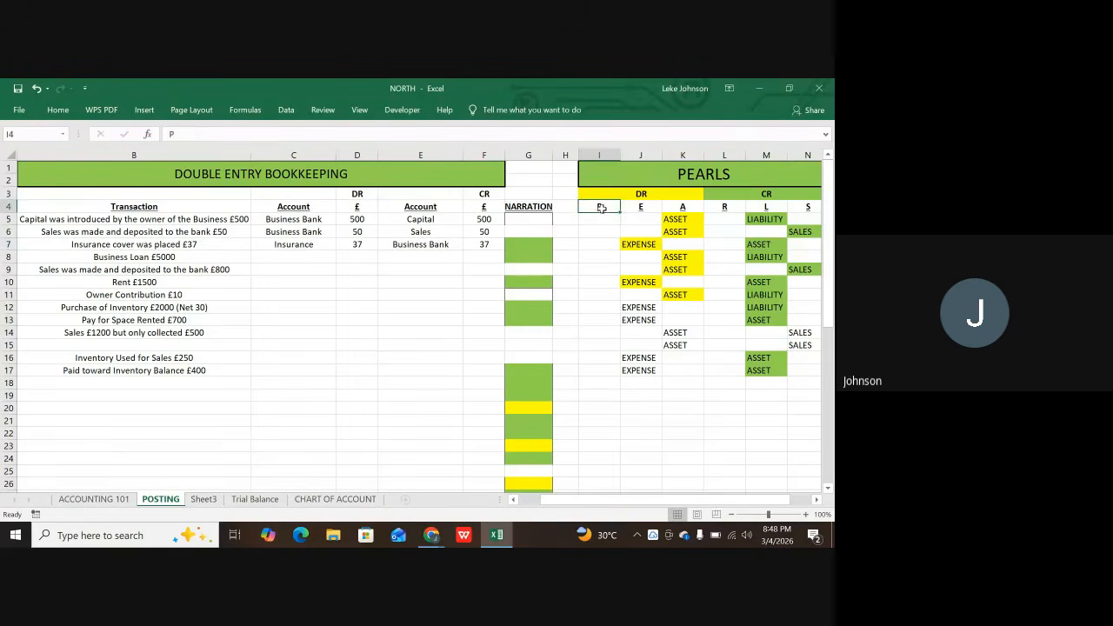
click(639, 208)
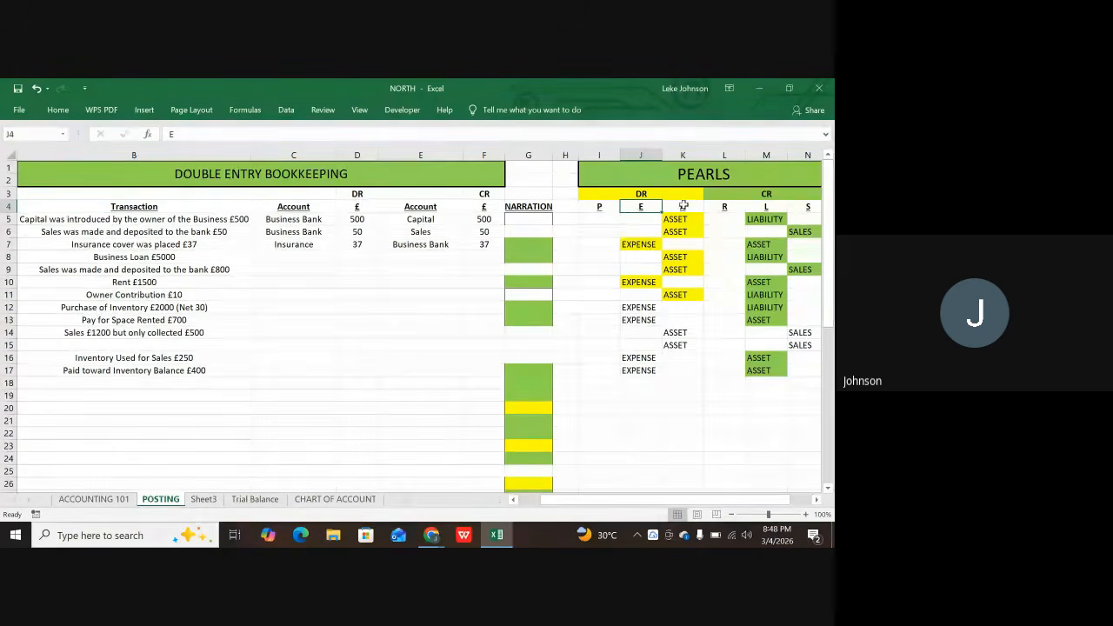
click(682, 207)
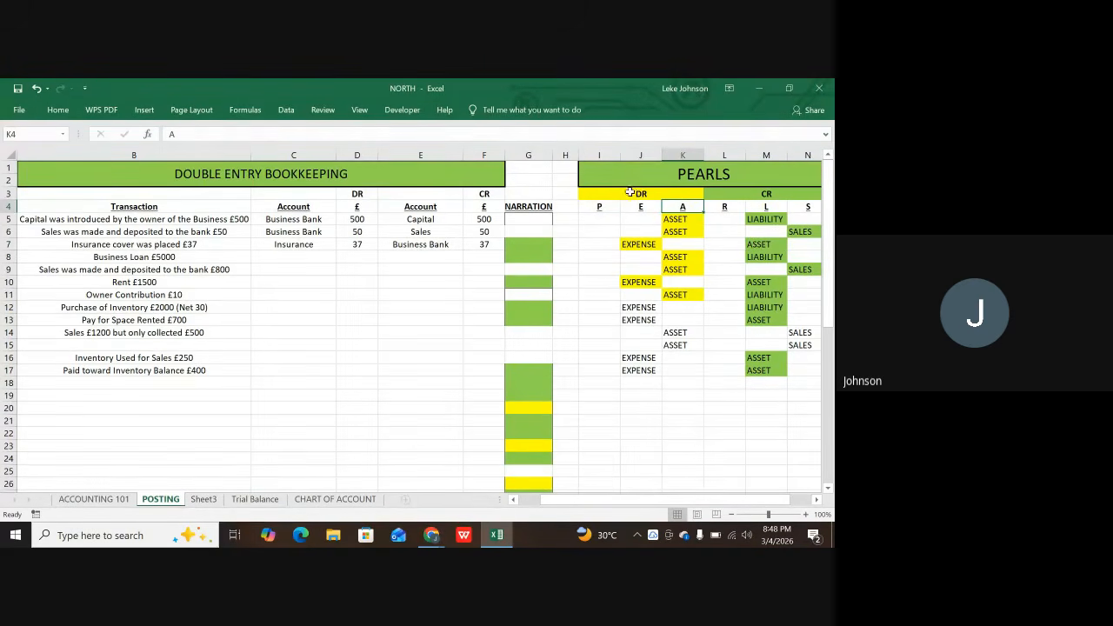
click(758, 195)
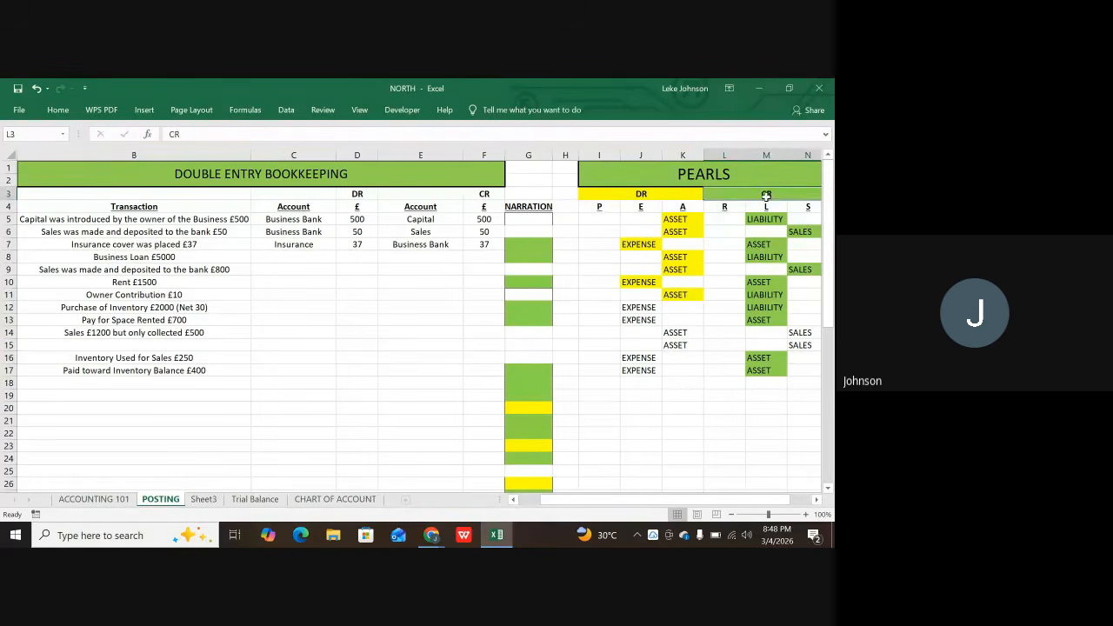
click(729, 208)
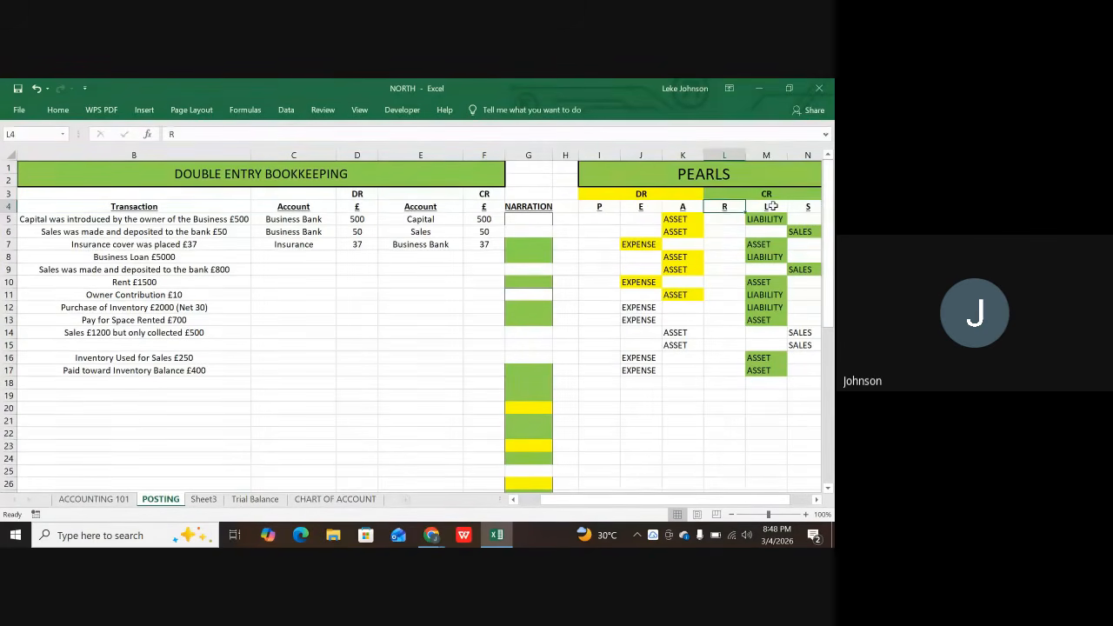
click(770, 208)
click(810, 208)
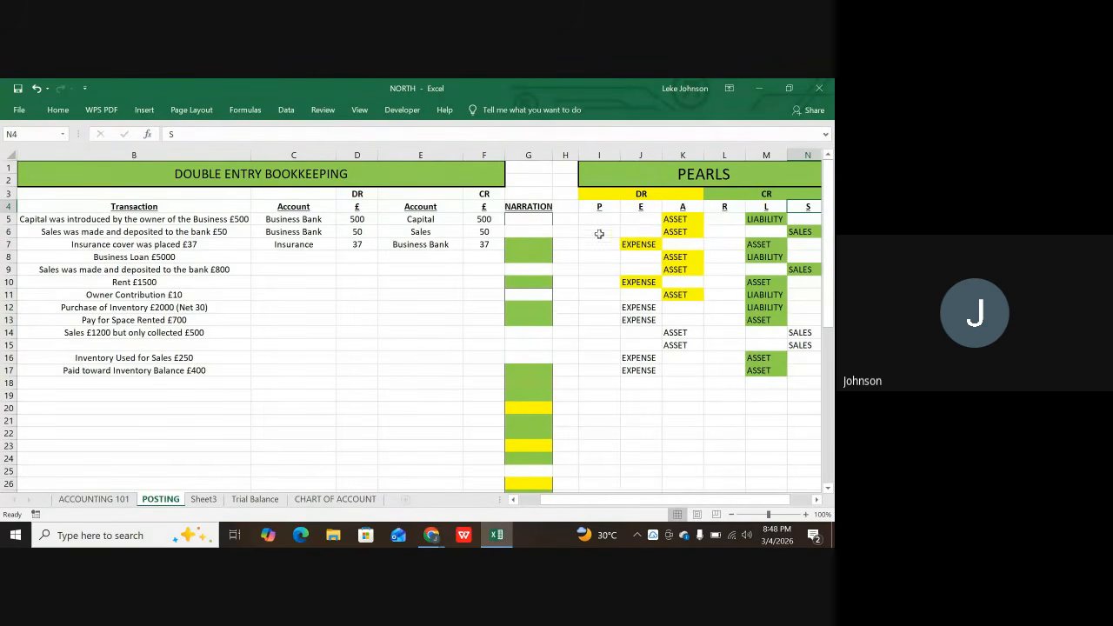
click(685, 207)
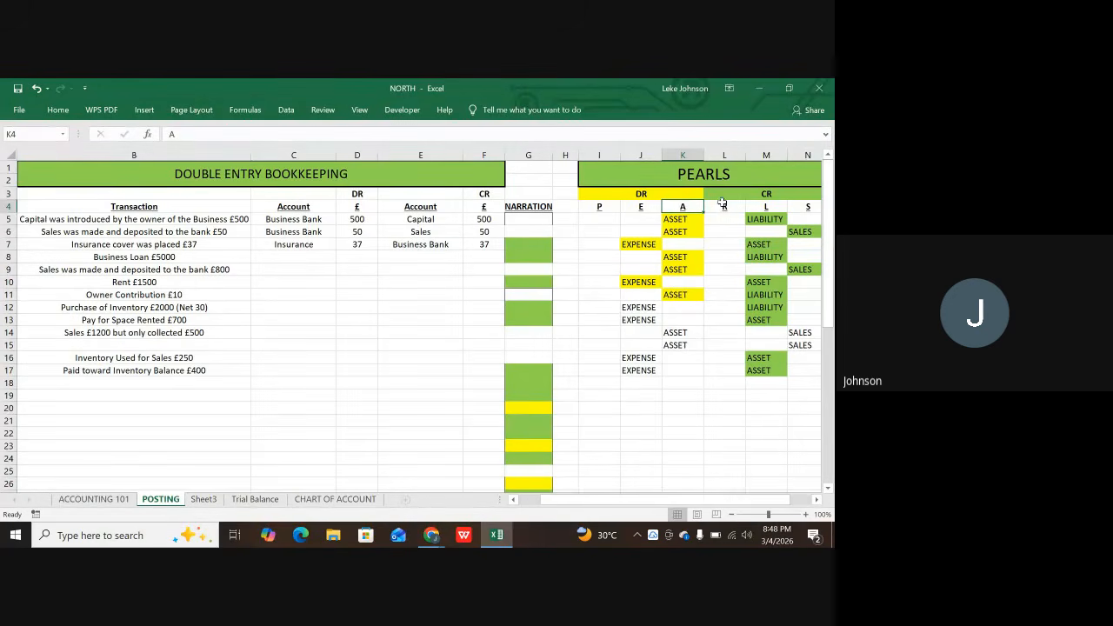
- Check the credit account and amount of the insurance posting against its credit-side entry in the PEARLS table
click(765, 282)
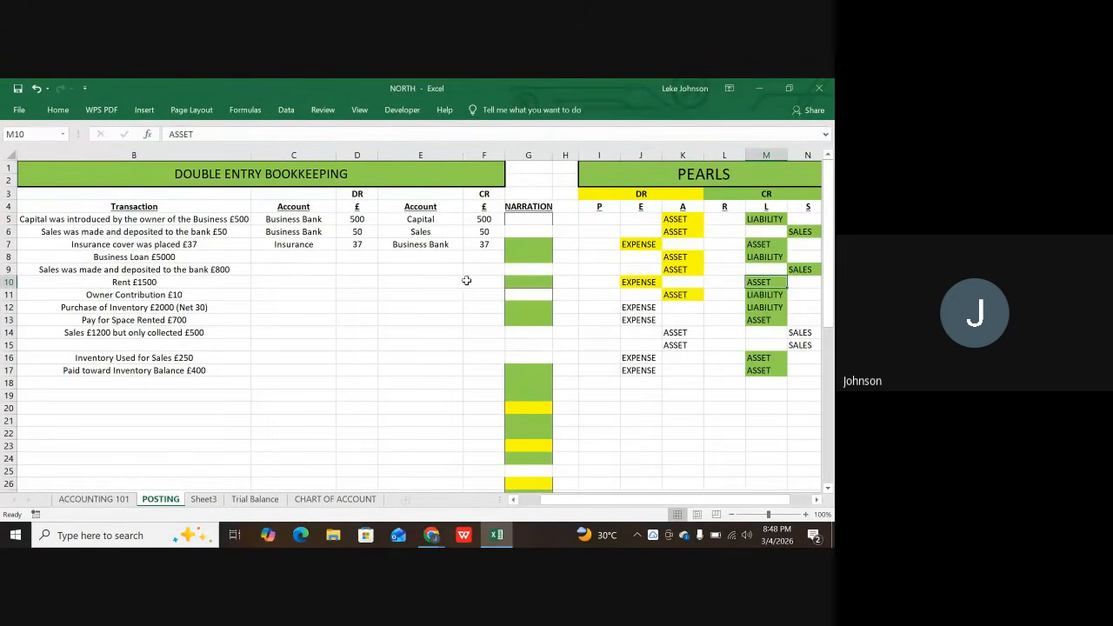
click(432, 244)
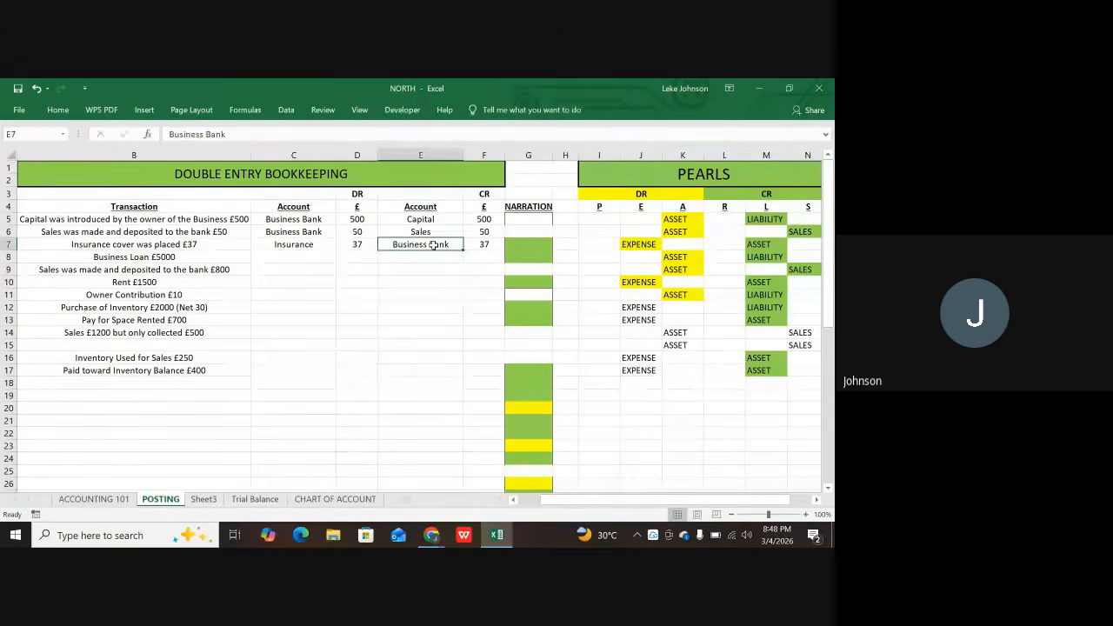
click(487, 246)
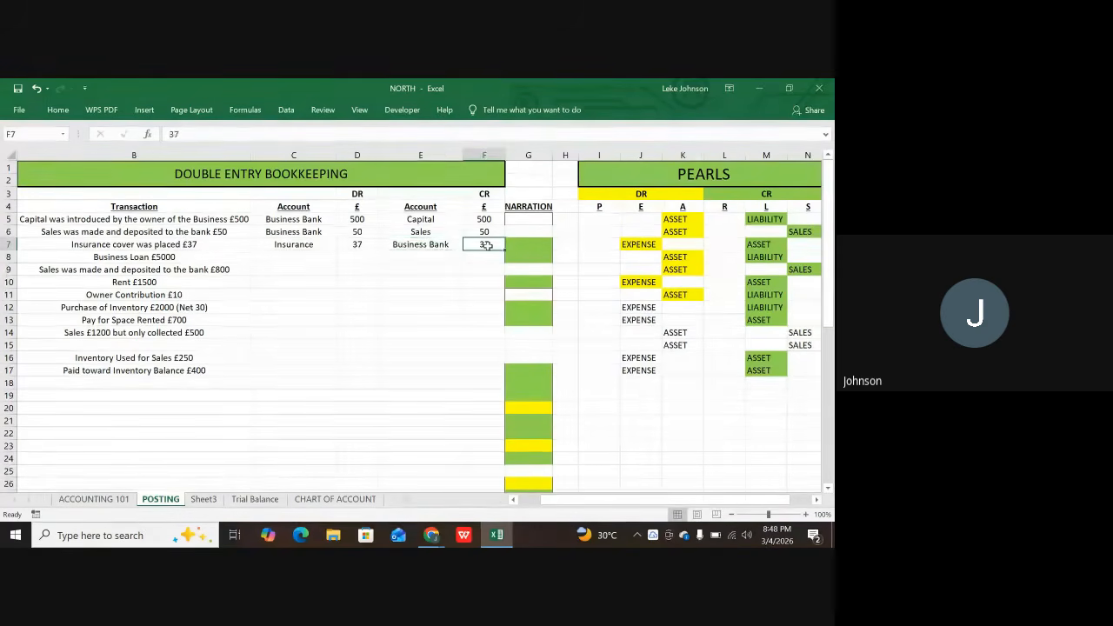
click(763, 247)
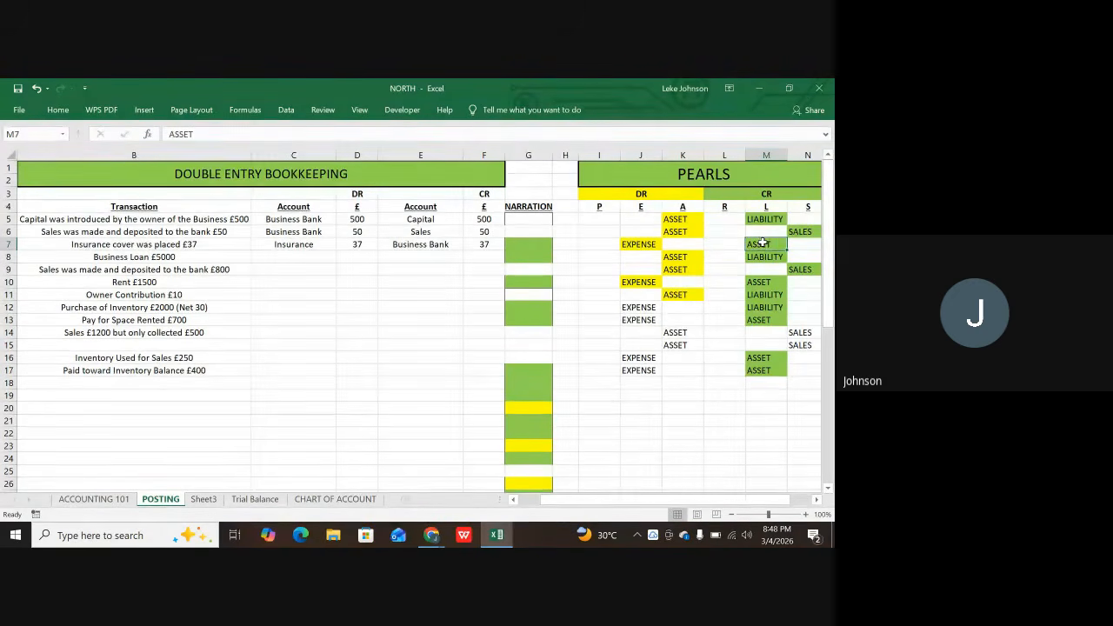
- Post the business loan in row 8 as debit Business Bank 5000 and credit Loan 5000, and check its PEARLS classification
scroll(412, 311, down, 1)
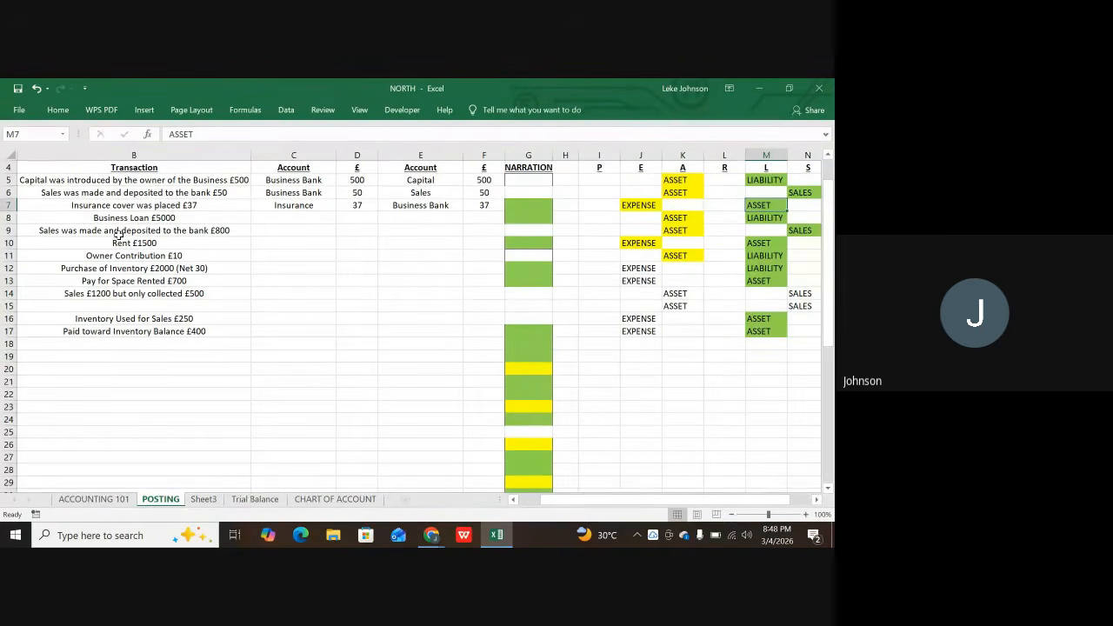
click(168, 219)
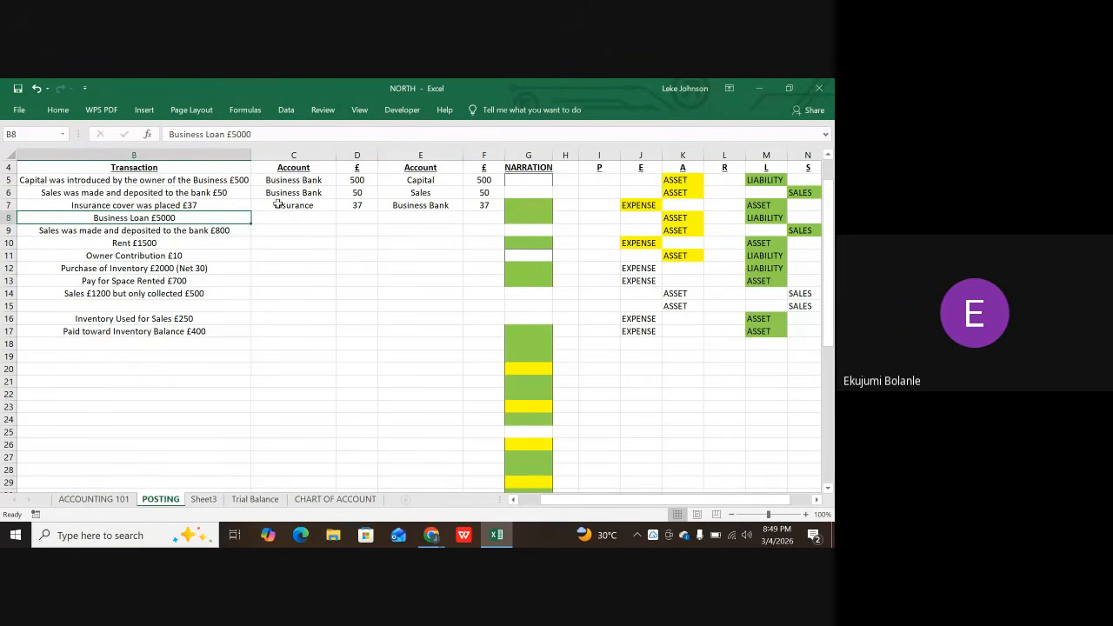
click(267, 218)
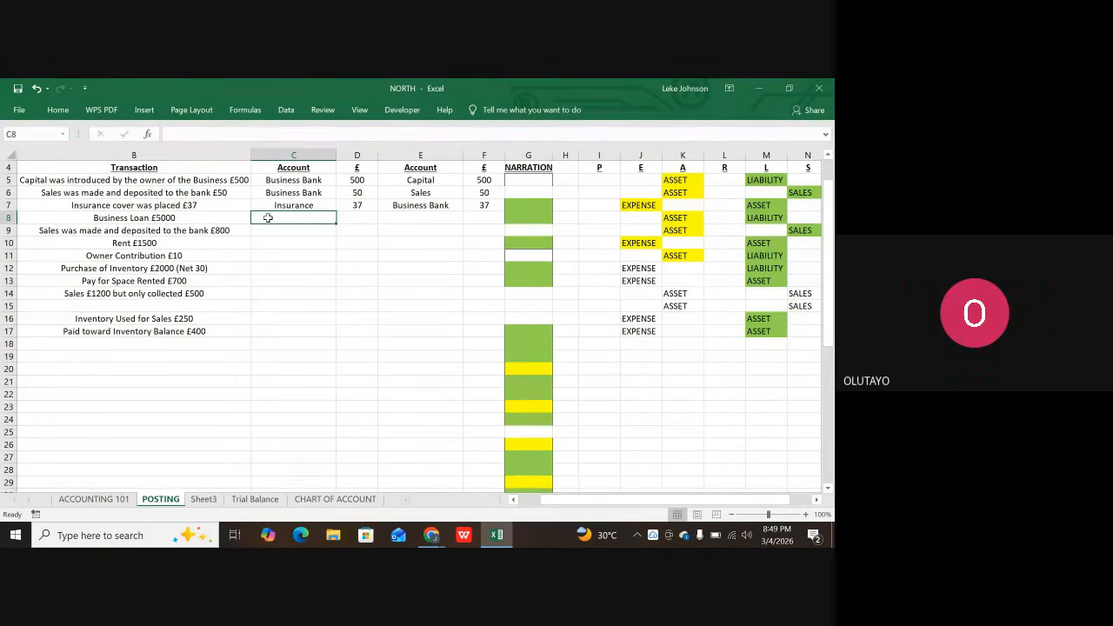
text(Business Bank)
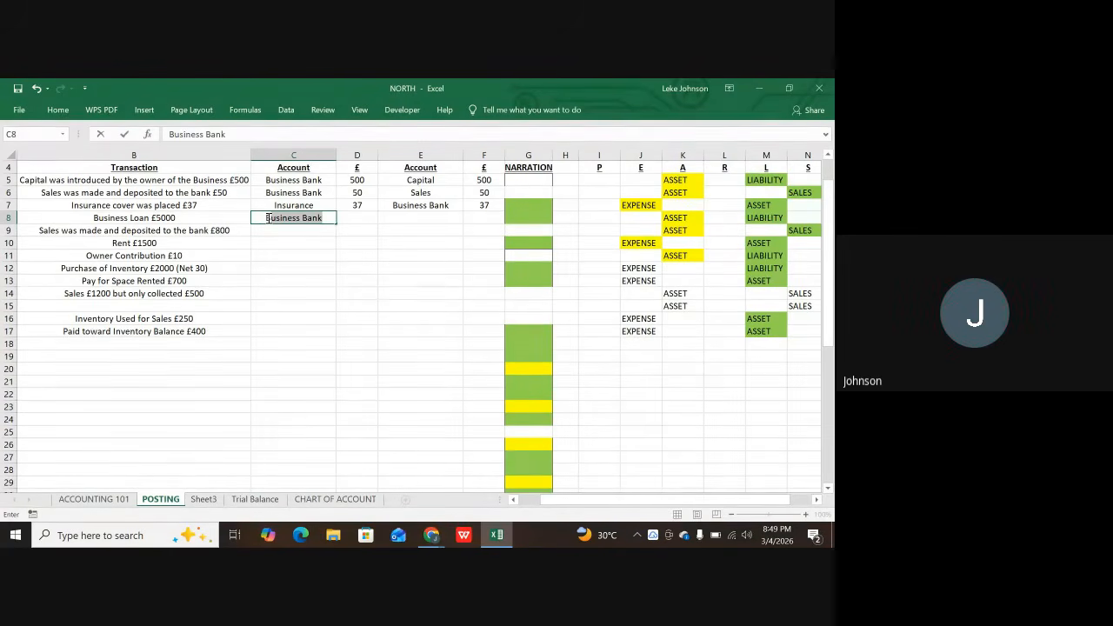
key(Tab)
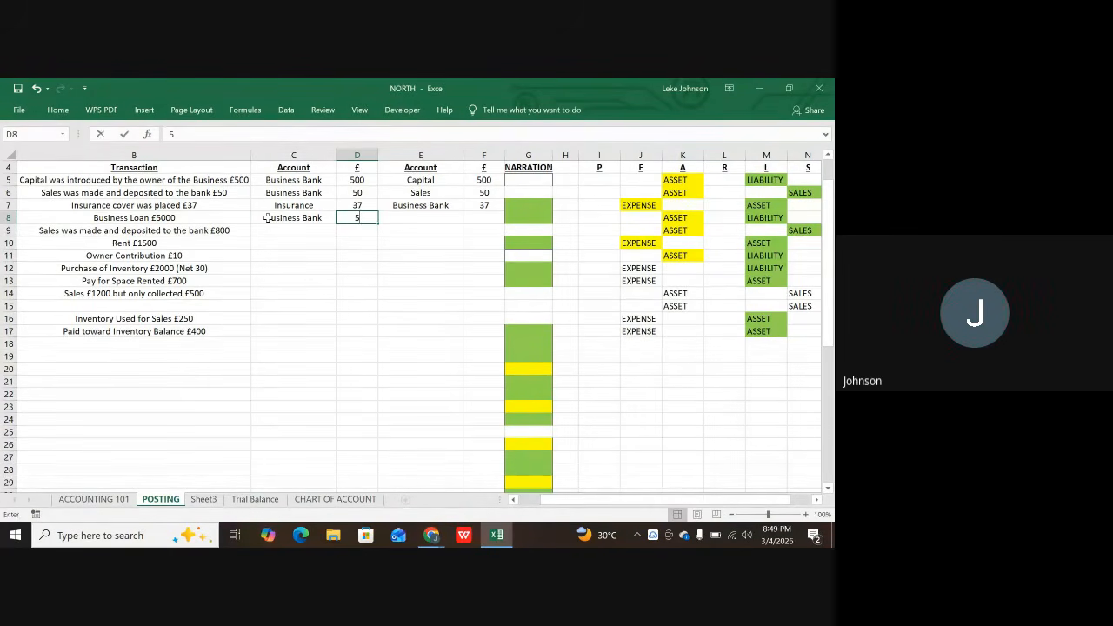
text(5000)
key(Tab)
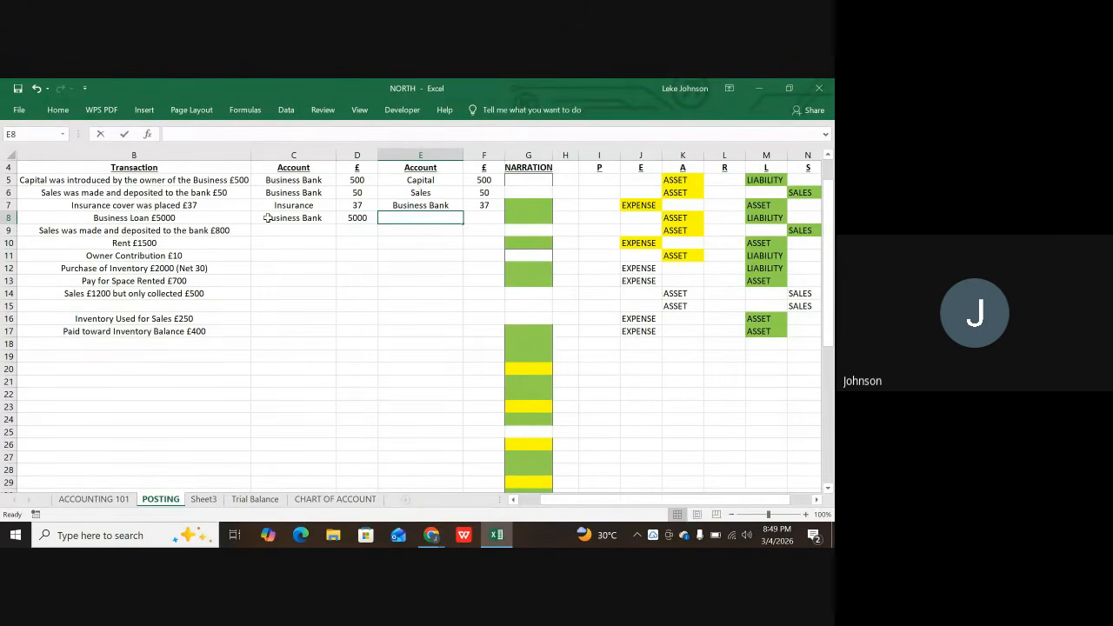
text(Loan)
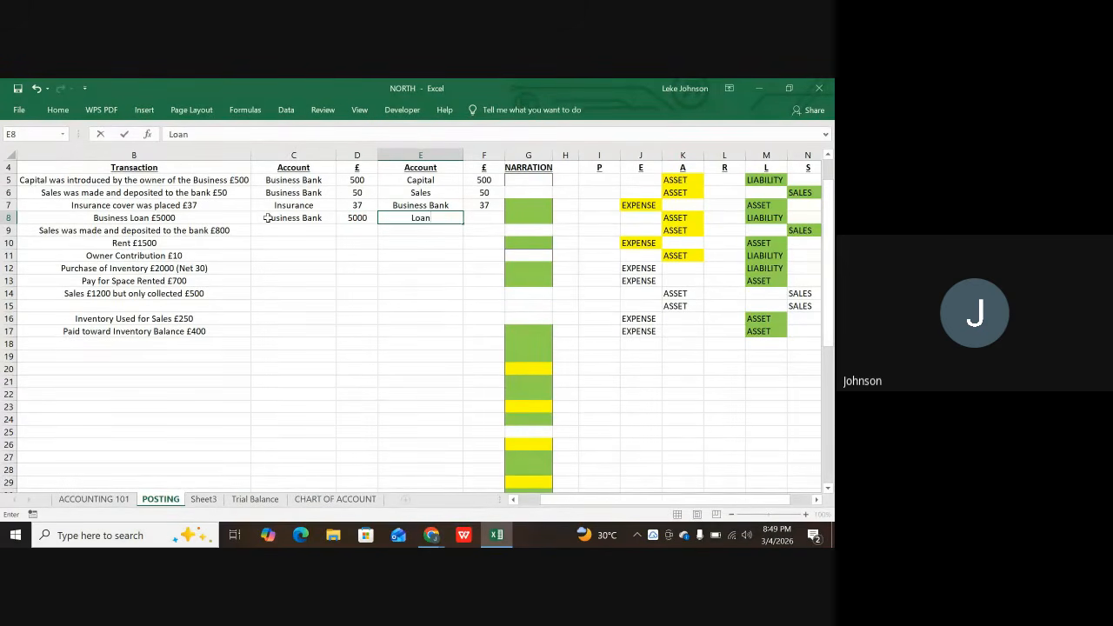
key(Tab)
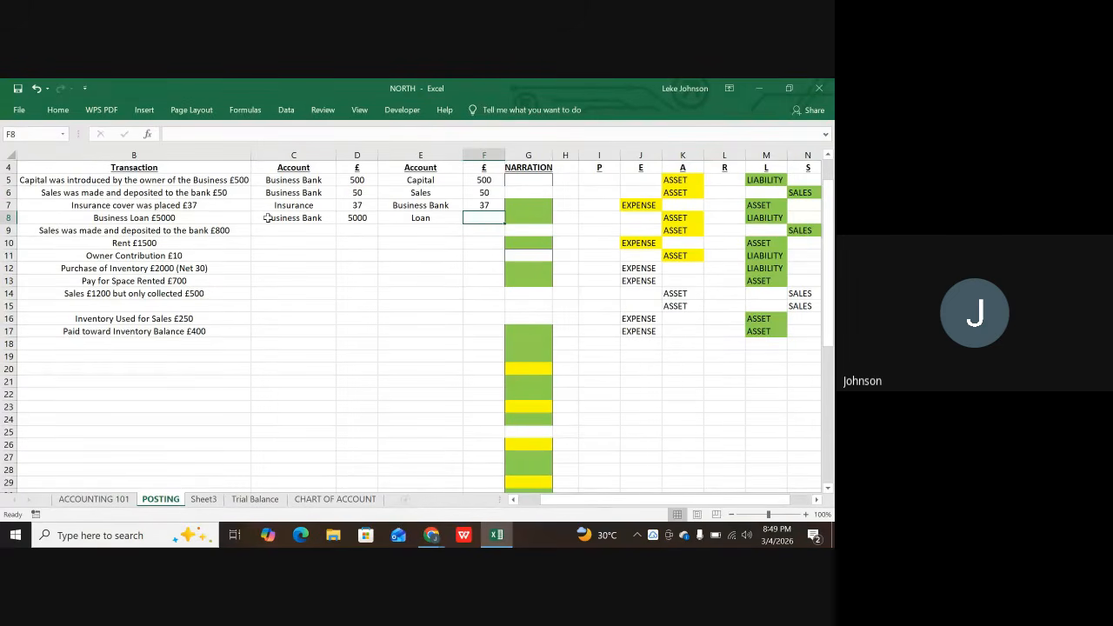
text(5000)
key(Return)
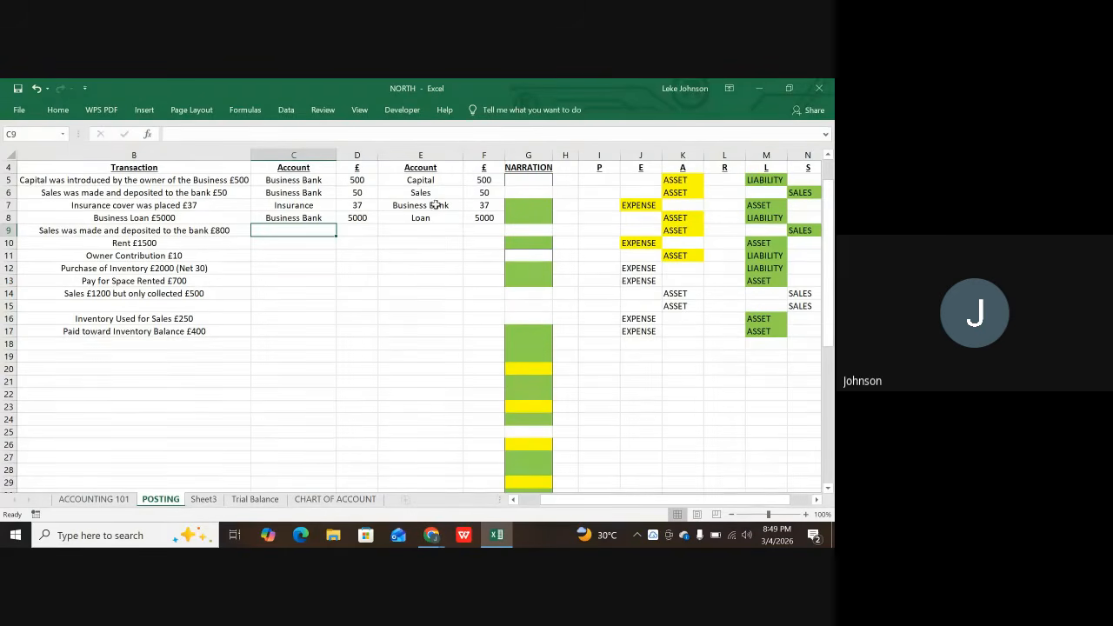
click(671, 221)
click(763, 216)
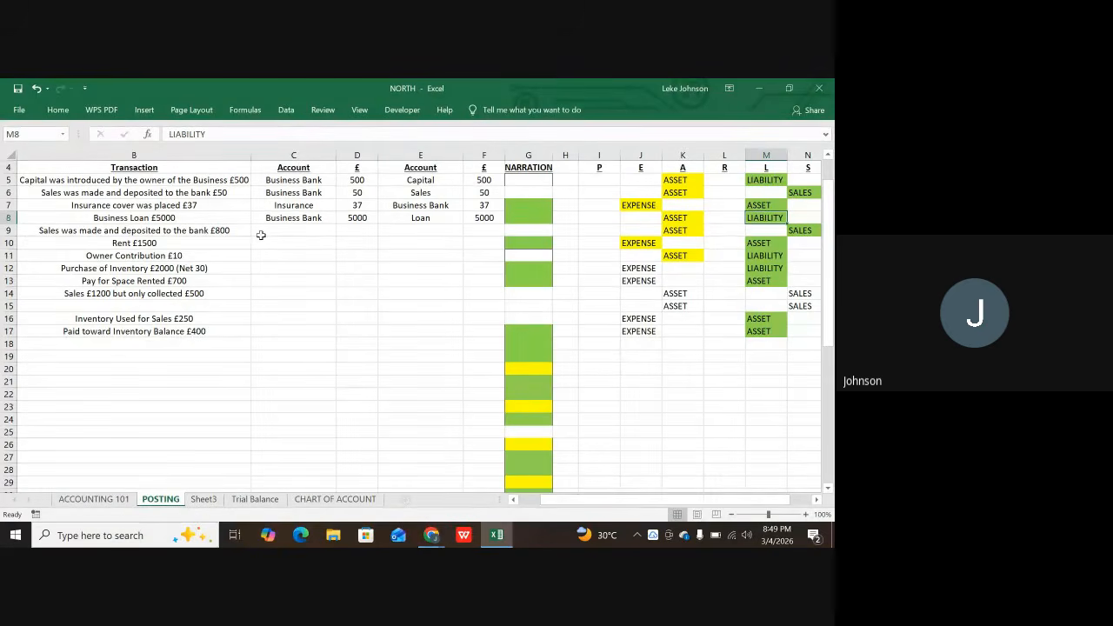
click(150, 233)
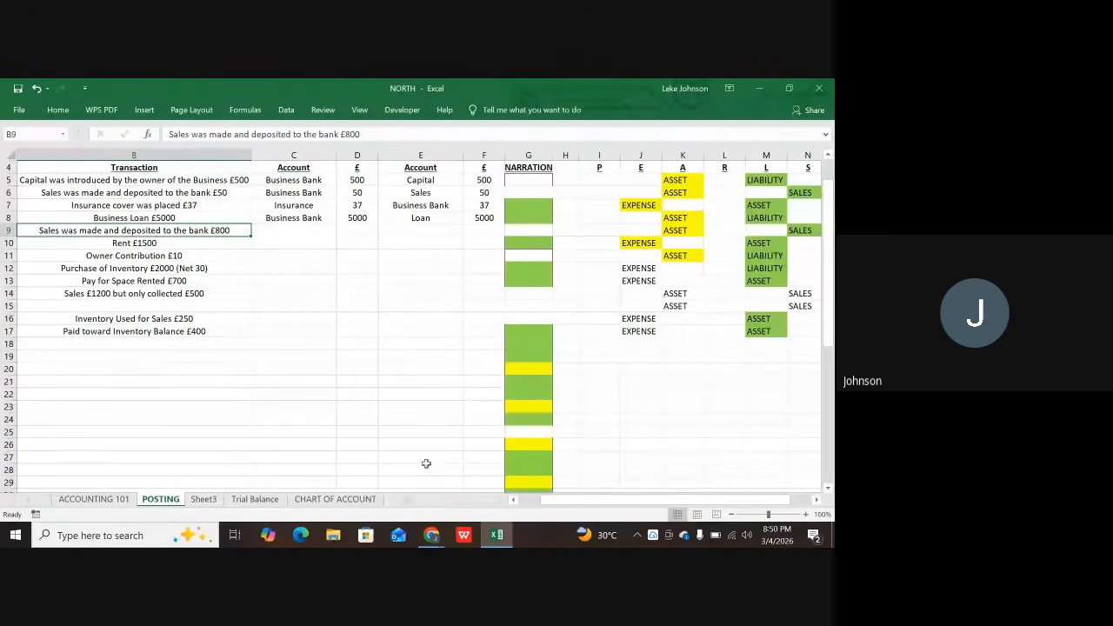
click(435, 539)
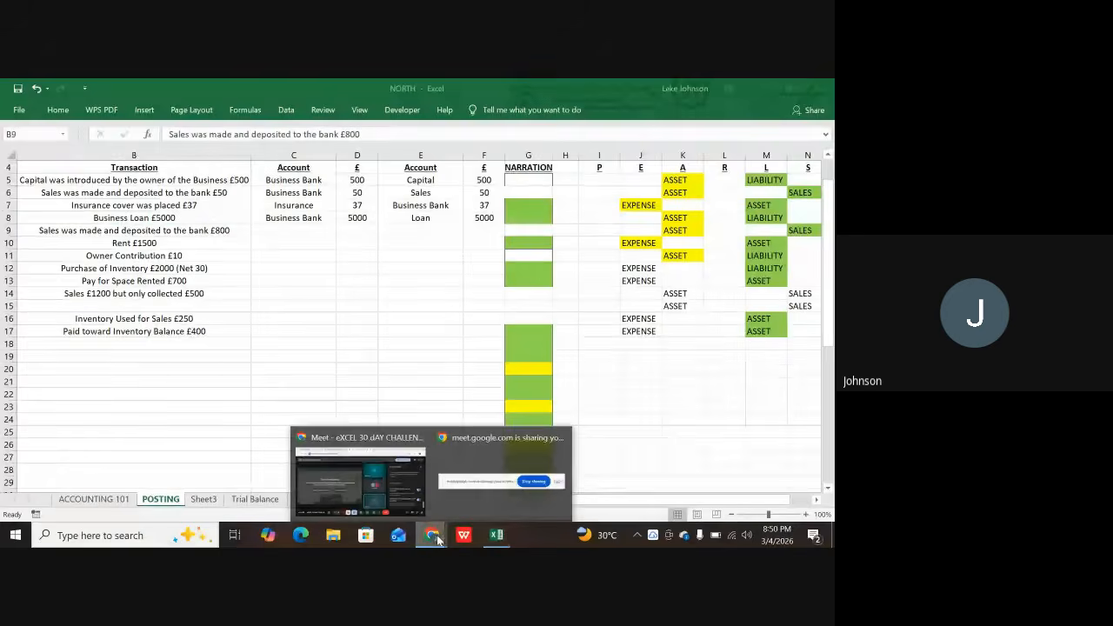
click(206, 231)
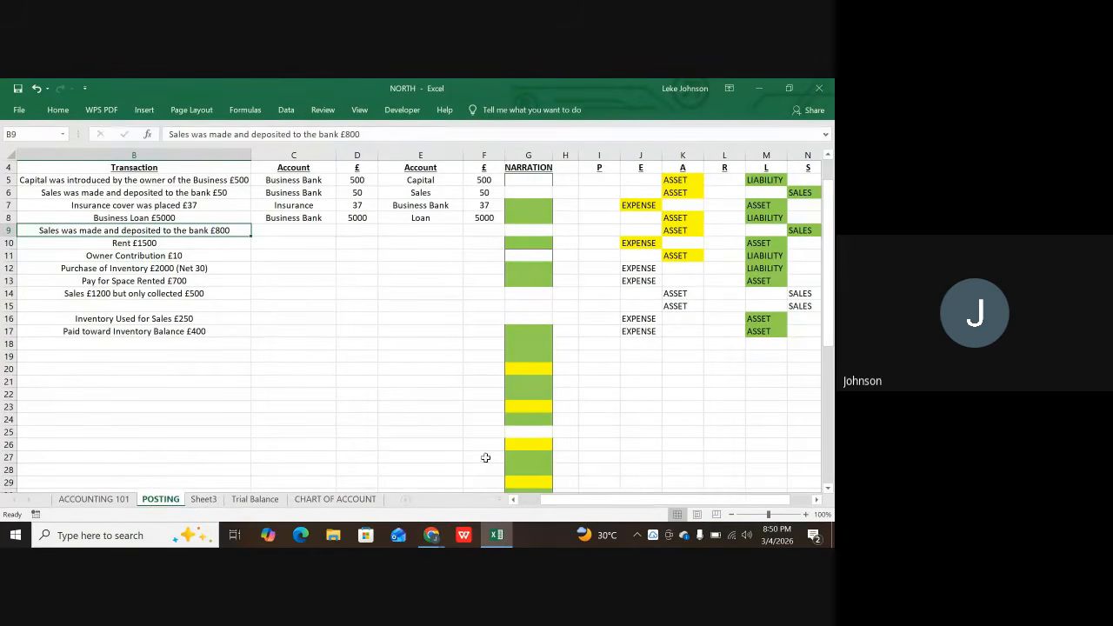
mouse_move(433, 531)
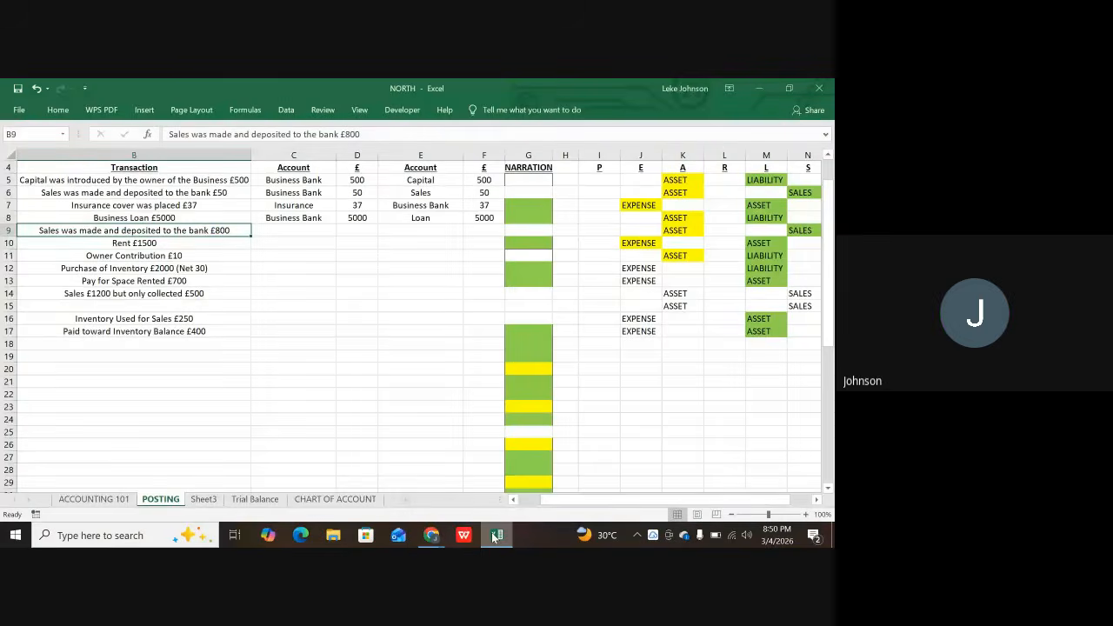
click(494, 536)
click(494, 536)
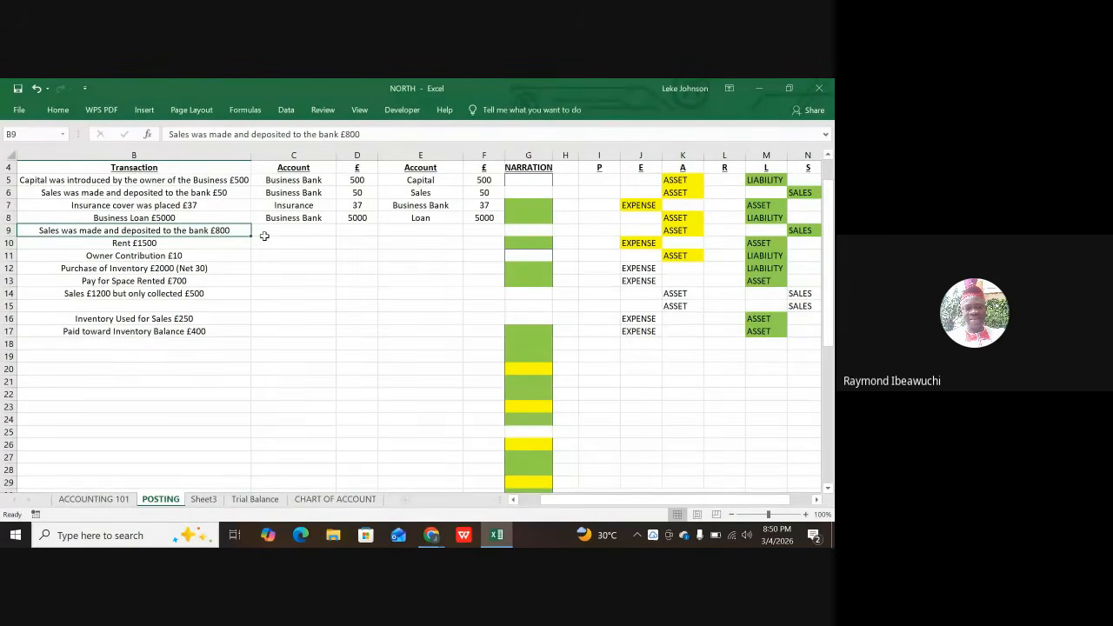
- Post the £800 sale in row 9 as debit Business Bank 800 and credit Sales 800
click(293, 233)
key(ctrl+d)
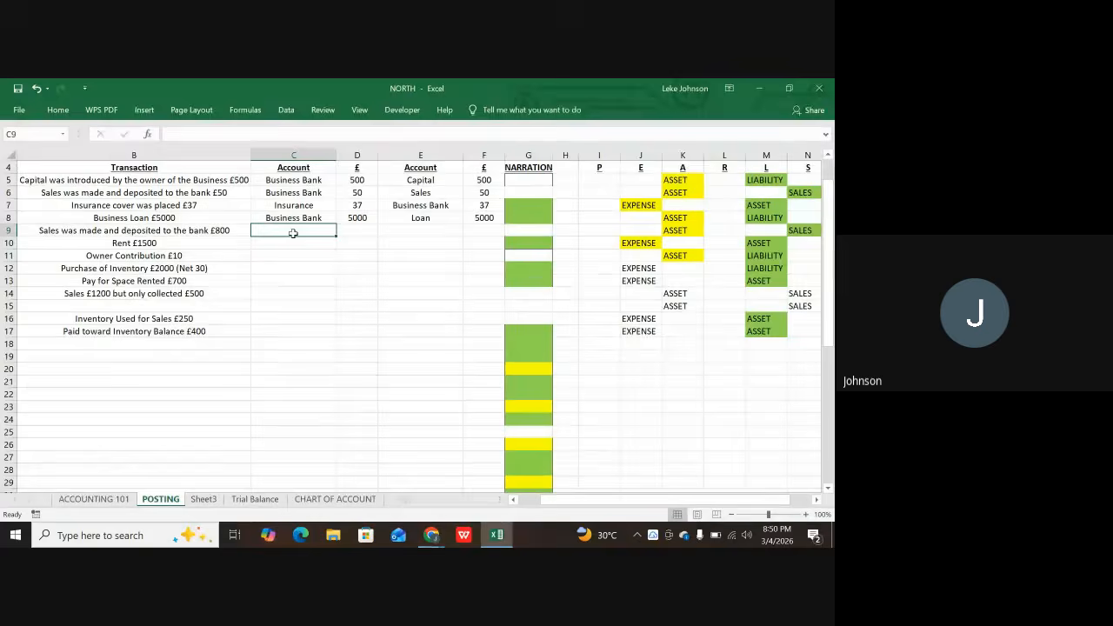
key(Tab)
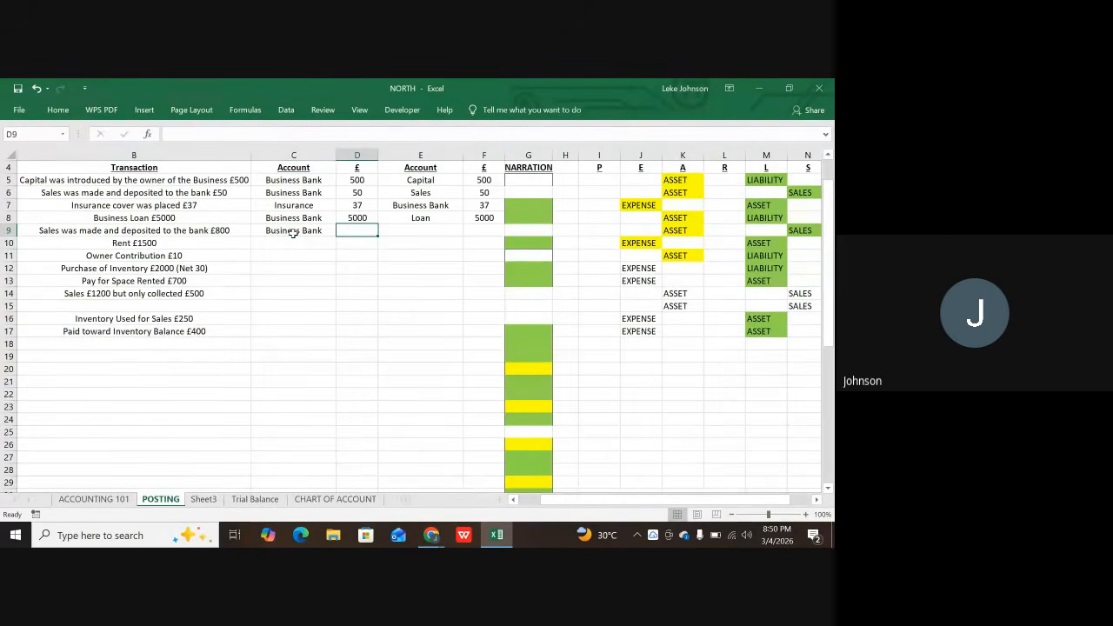
text(800)
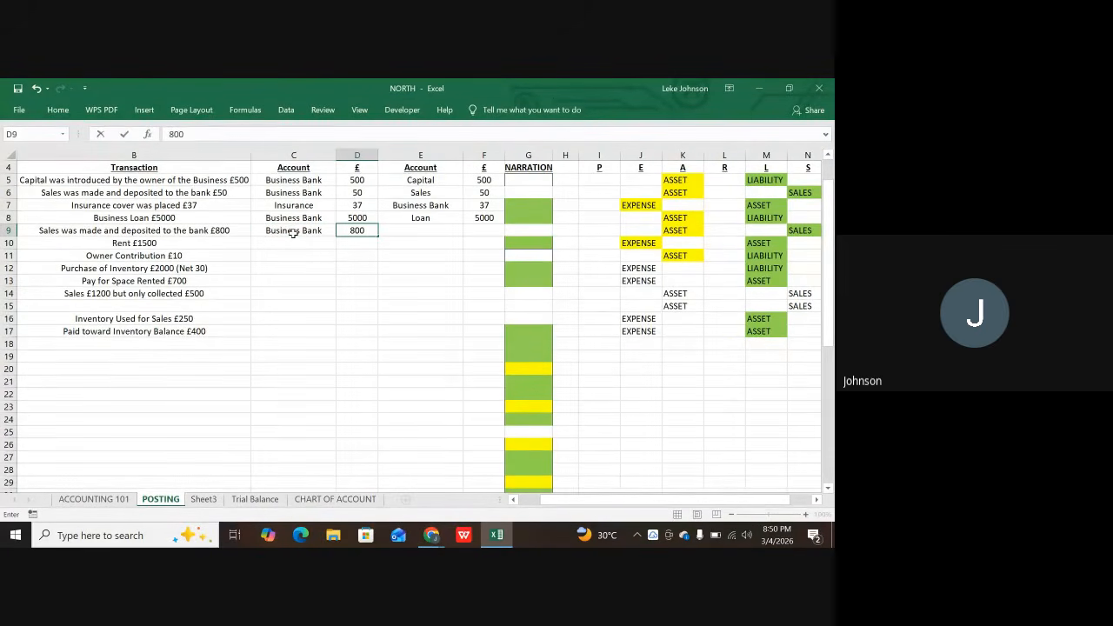
key(Tab)
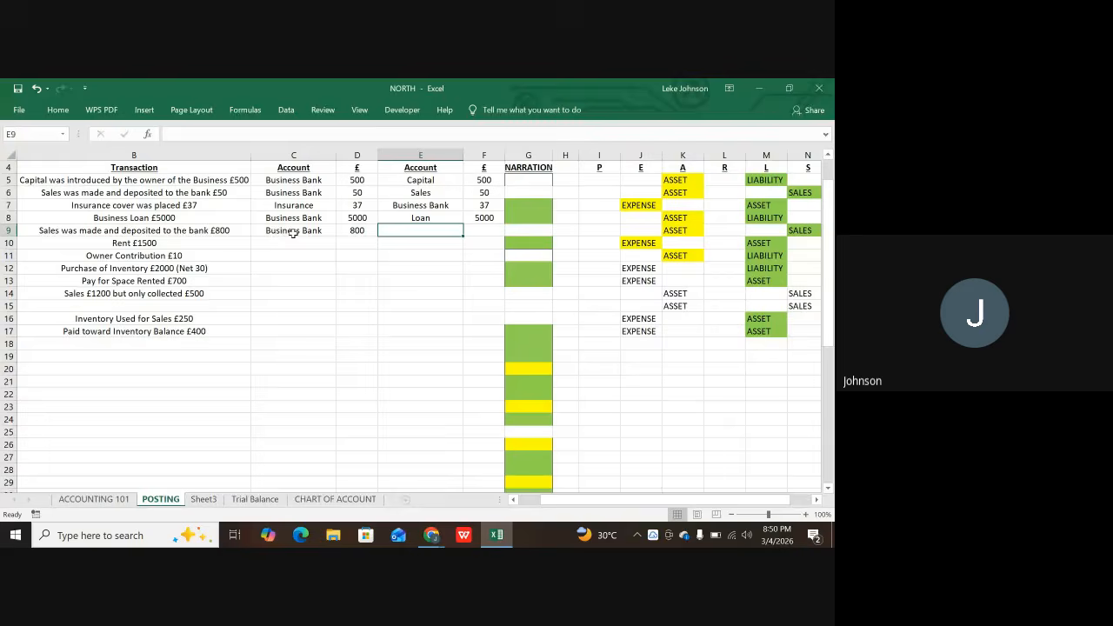
text(sa)
key(Tab)
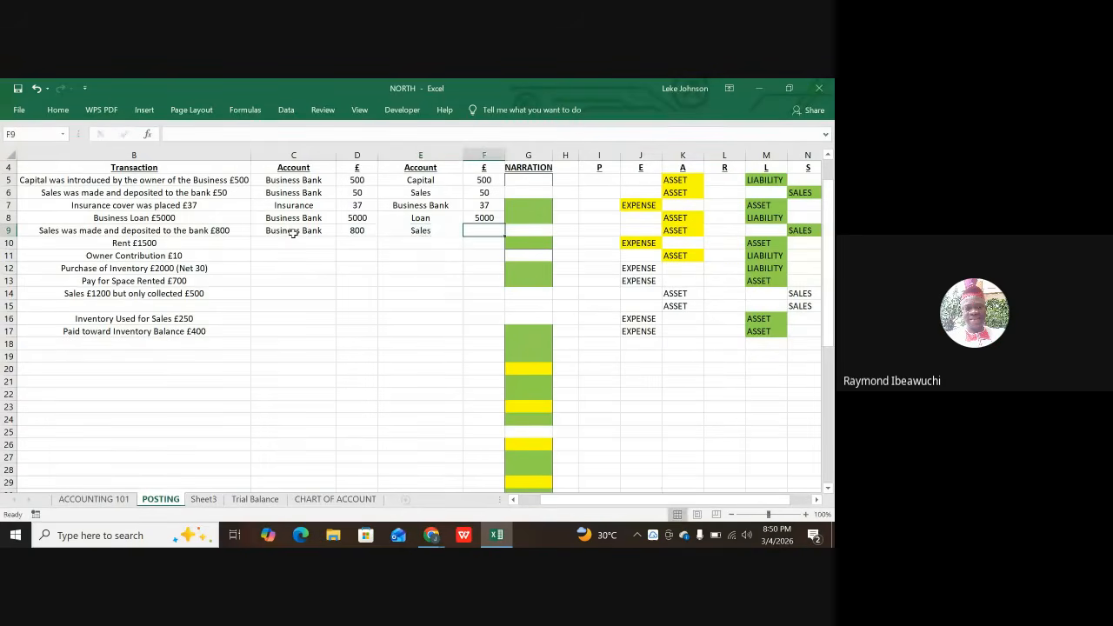
text(800)
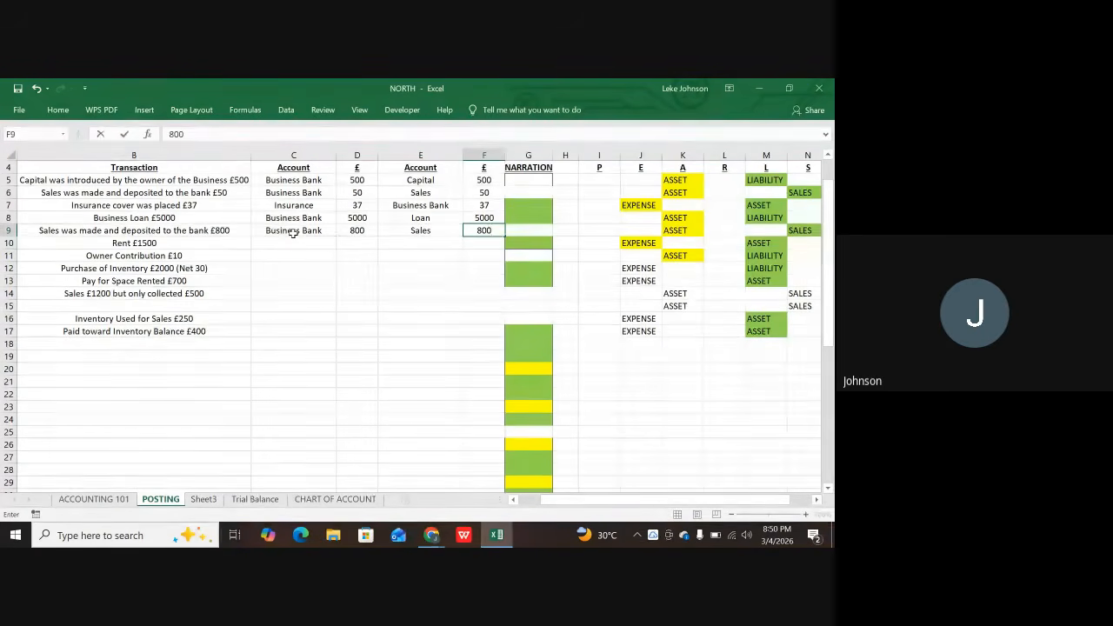
key(Return)
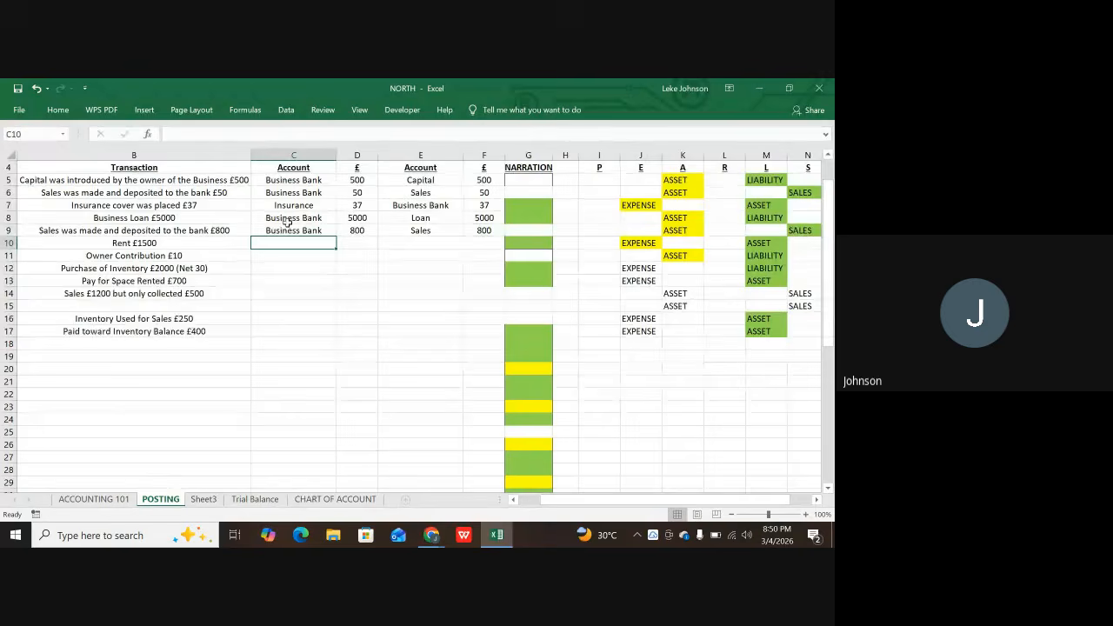
- Check the debit and credit accounts of the row 9 sale against its PEARLS entries and the loan's debit account above
click(281, 231)
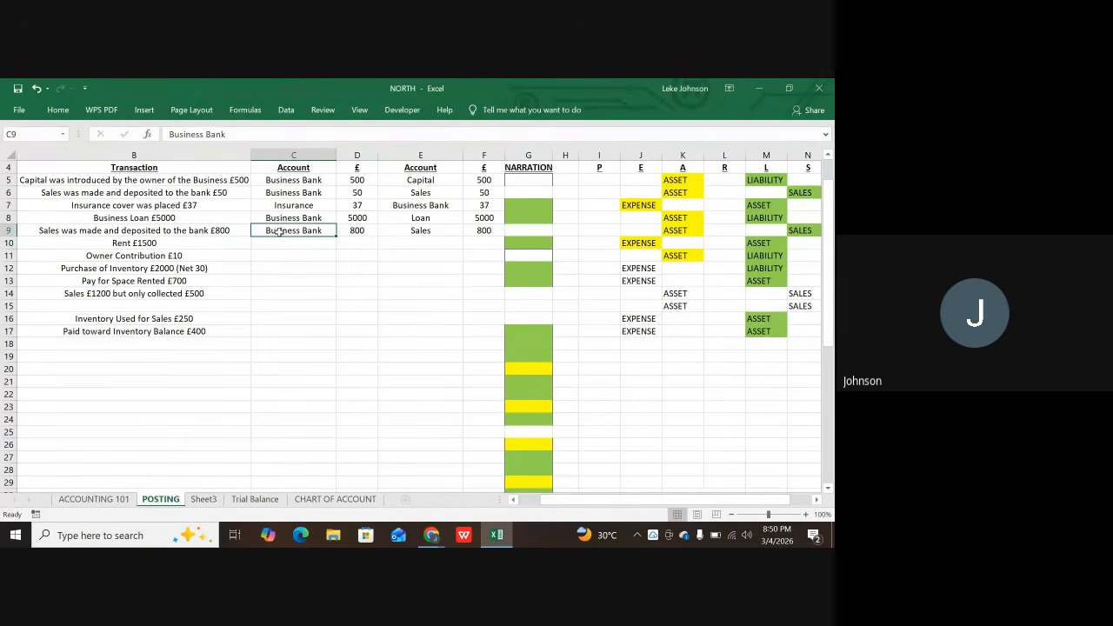
click(438, 230)
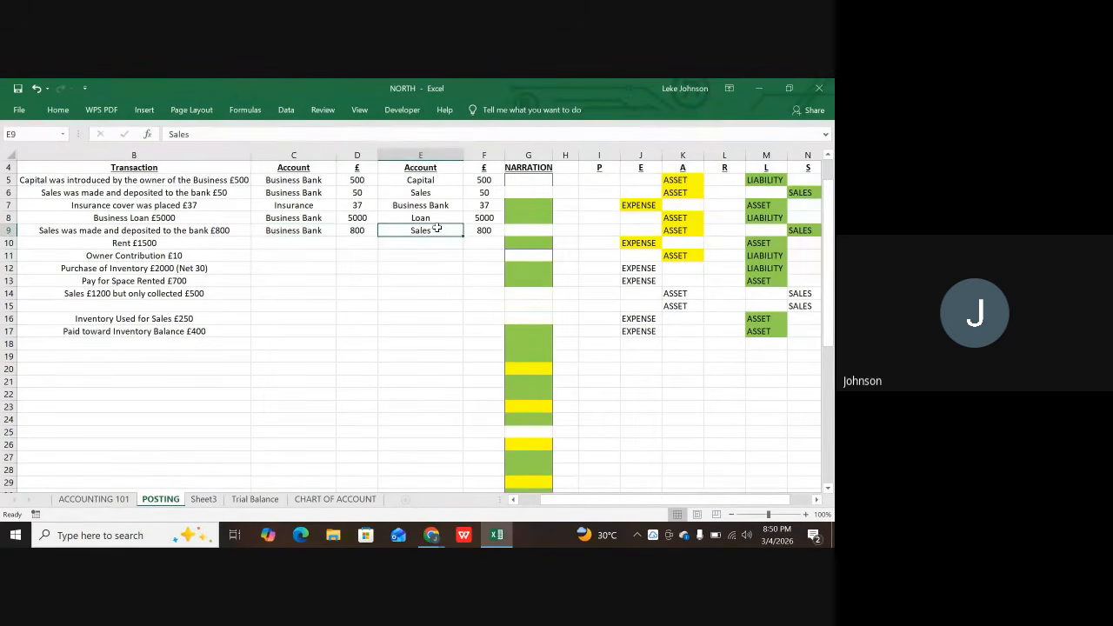
click(800, 231)
click(669, 233)
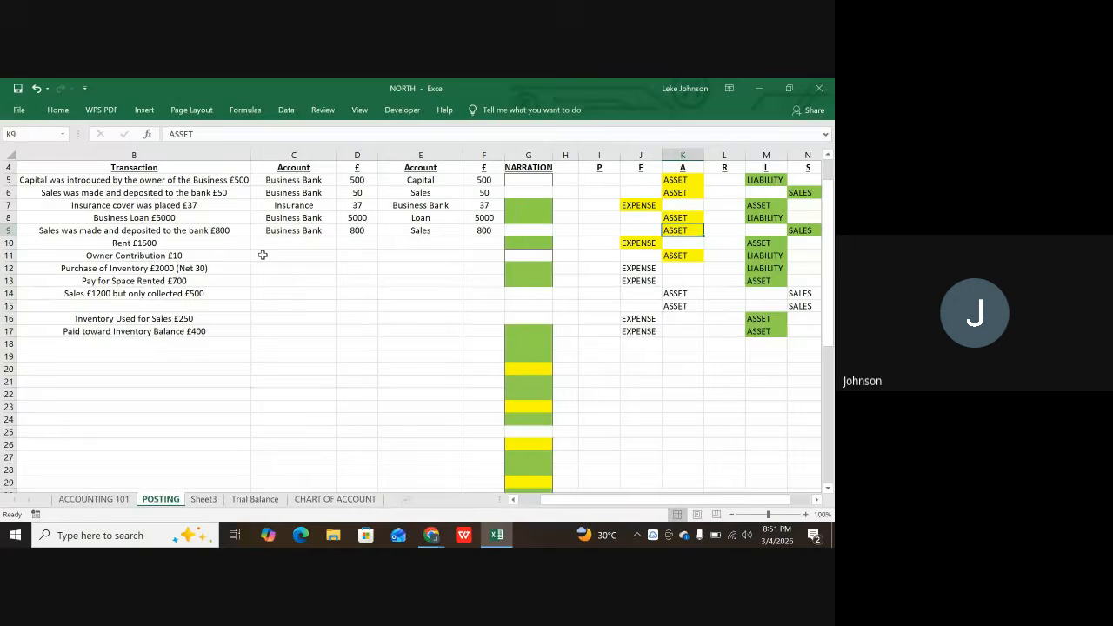
click(285, 231)
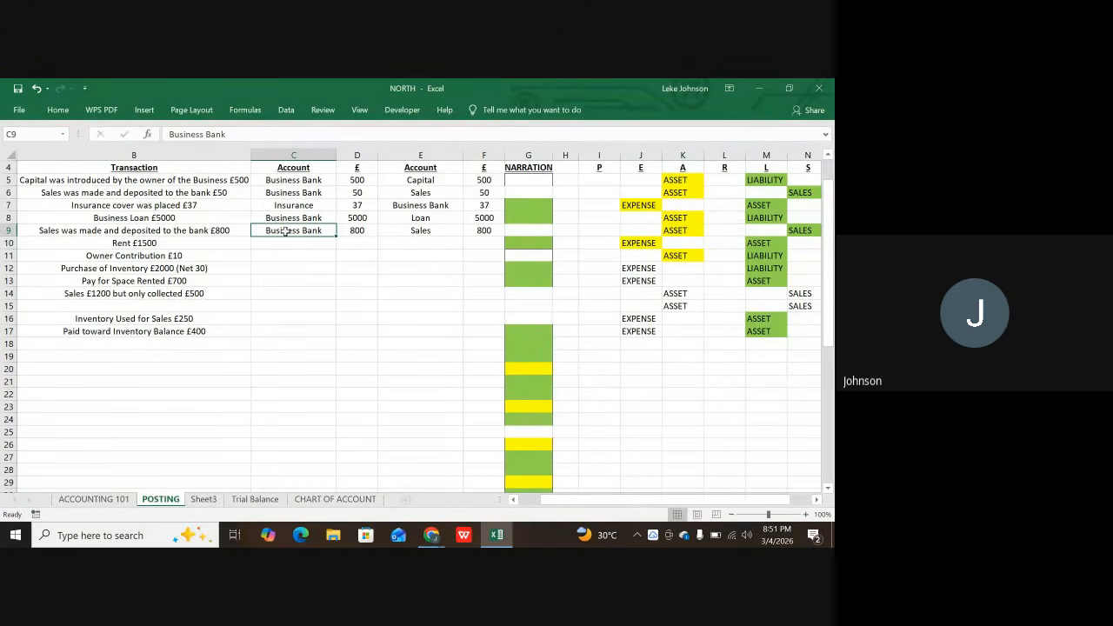
click(281, 218)
click(286, 230)
- Post the rent transaction in row 10 as debit Rent 1500 and credit Business Bank 1500
click(123, 244)
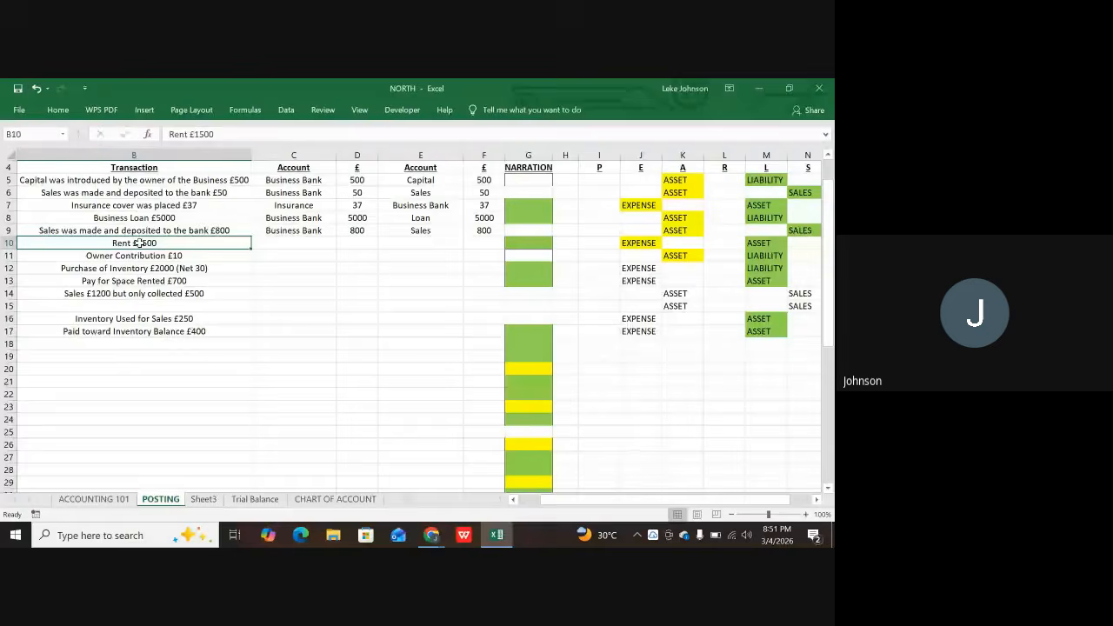
click(269, 241)
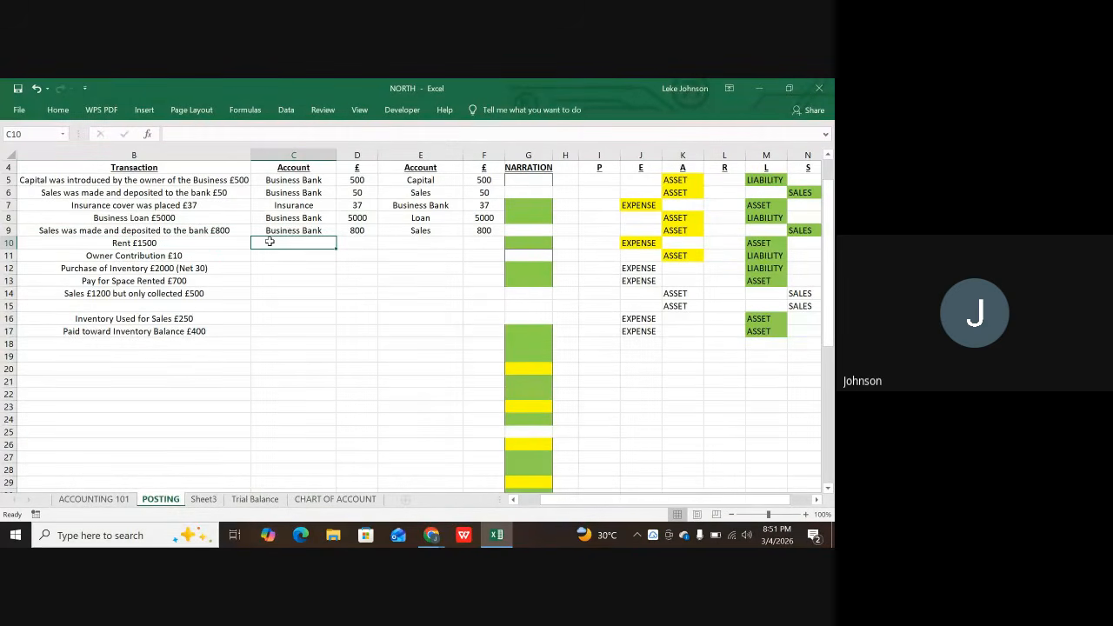
text(Re)
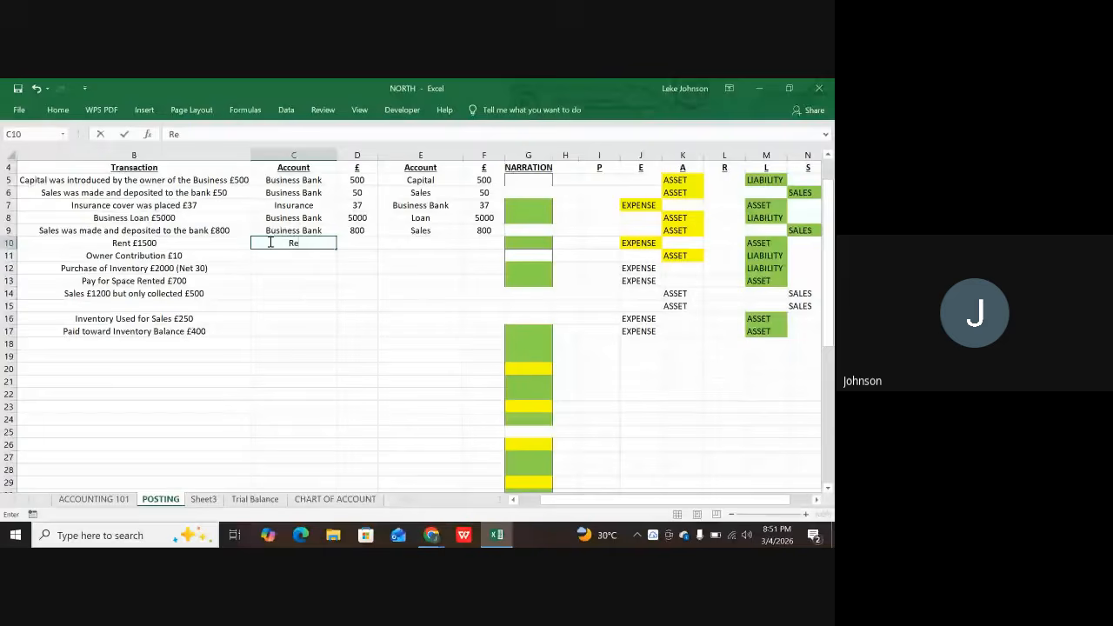
text(nt)
key(Tab)
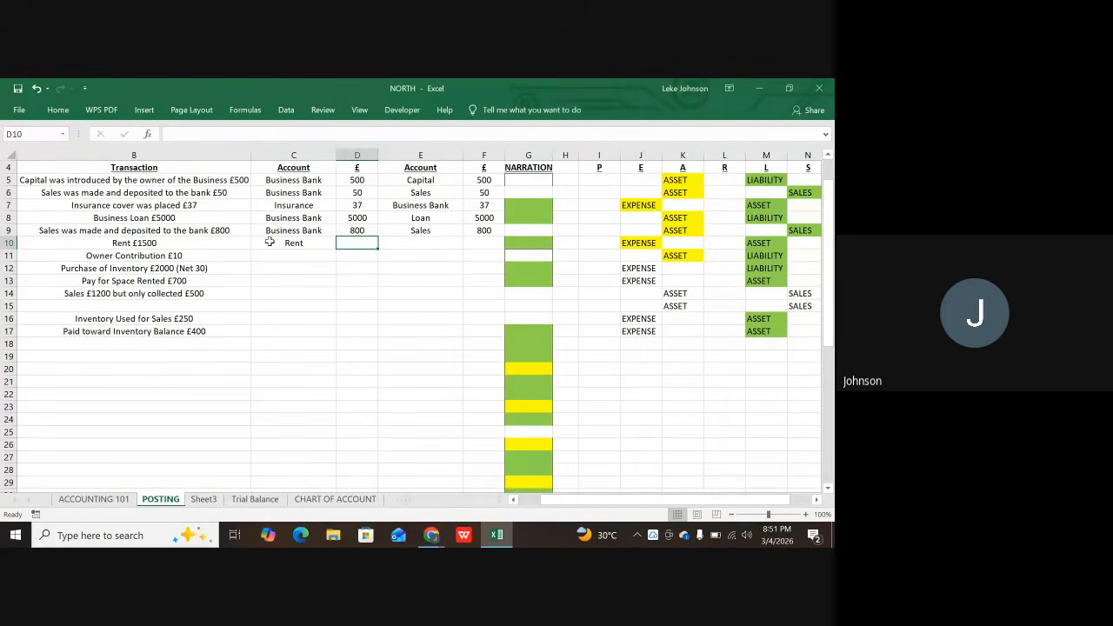
text(1500)
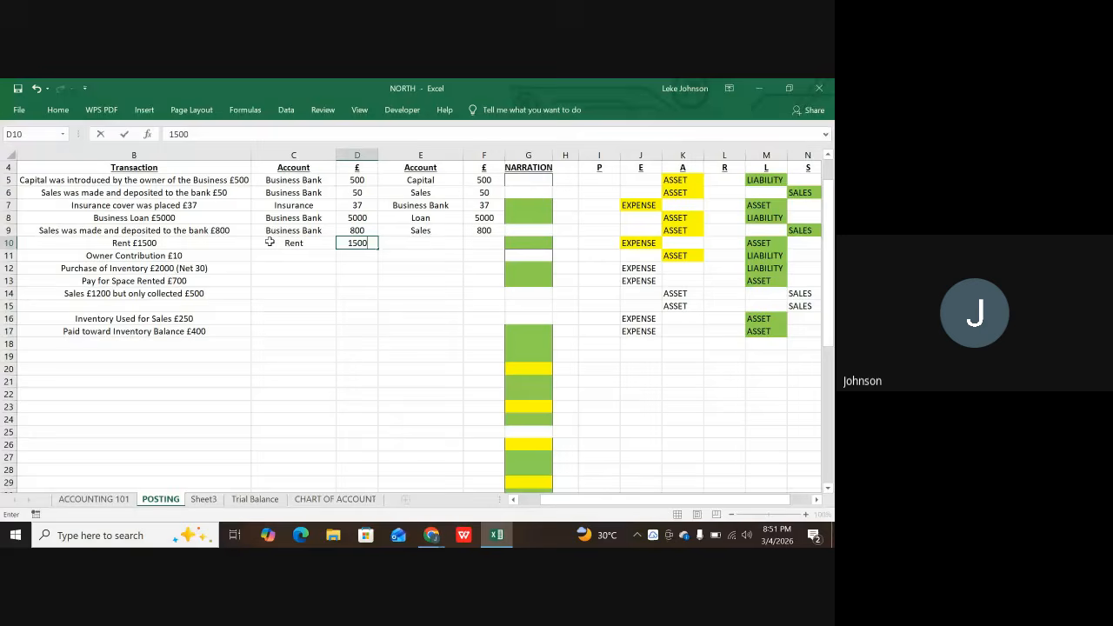
key(Tab)
text(B)
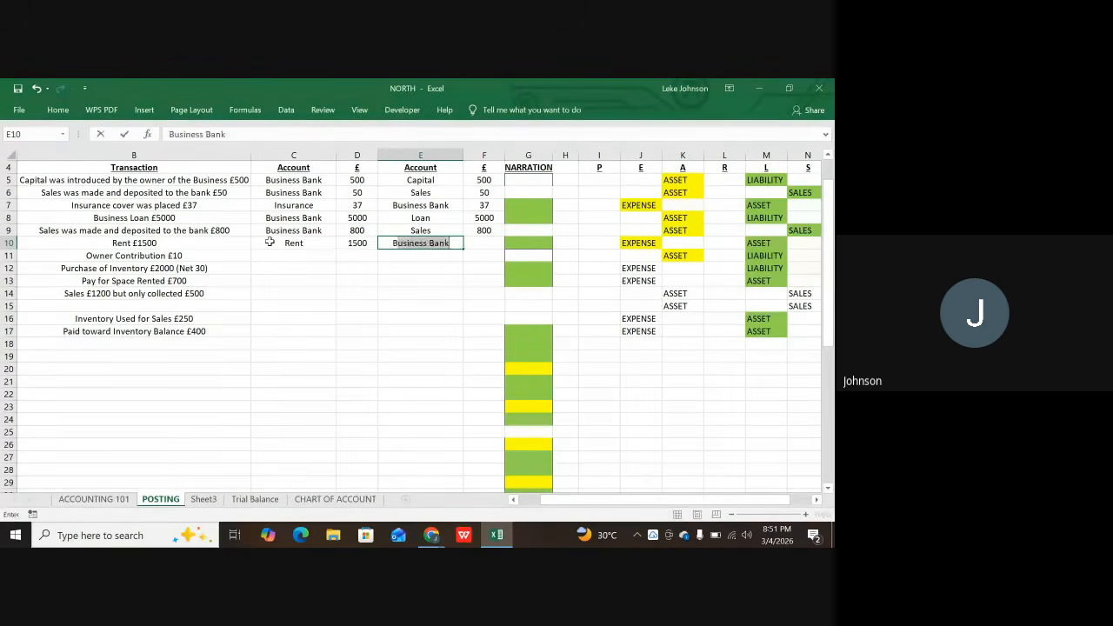
key(Tab)
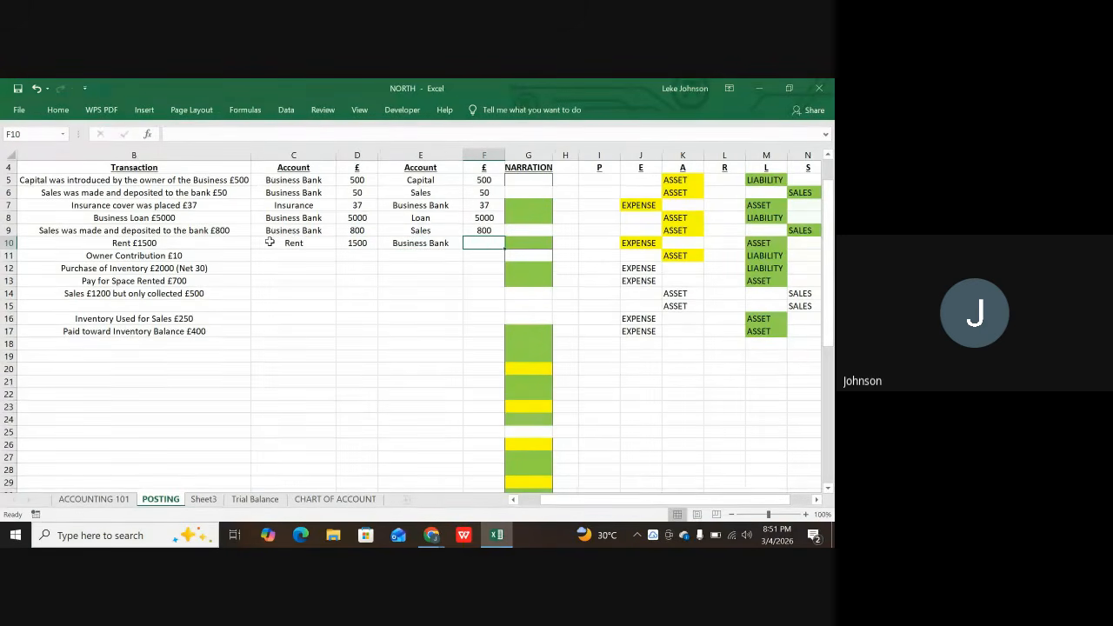
text(15)
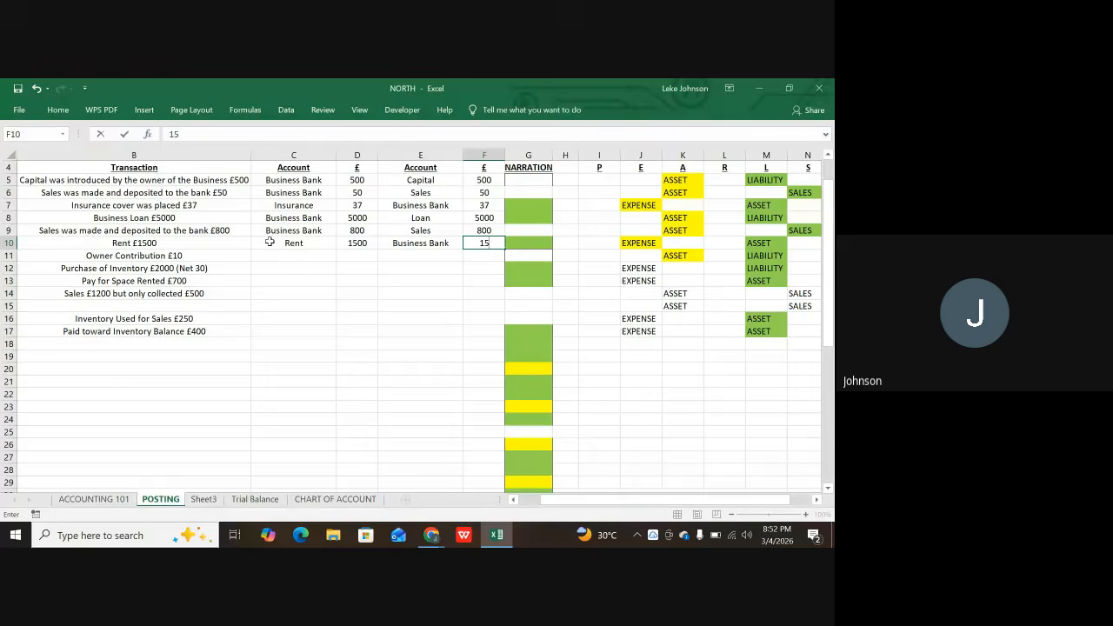
text(00)
key(Return)
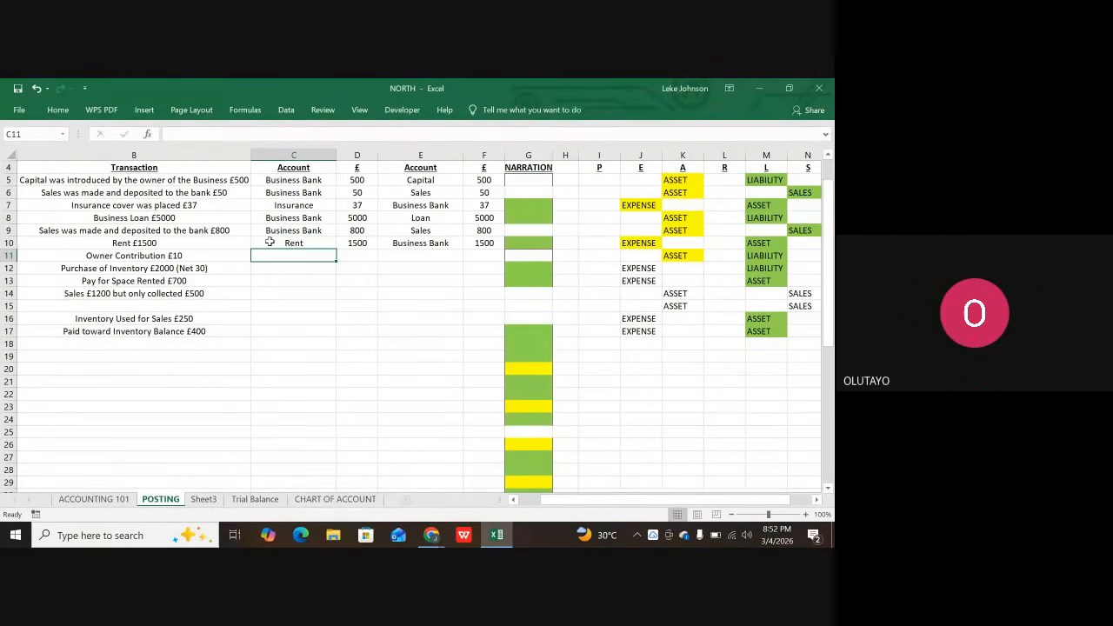
- Post the owner contribution in row 11 as debit Business Bank 10 and credit Capital 10, and review both accounts
text(Business Bank)
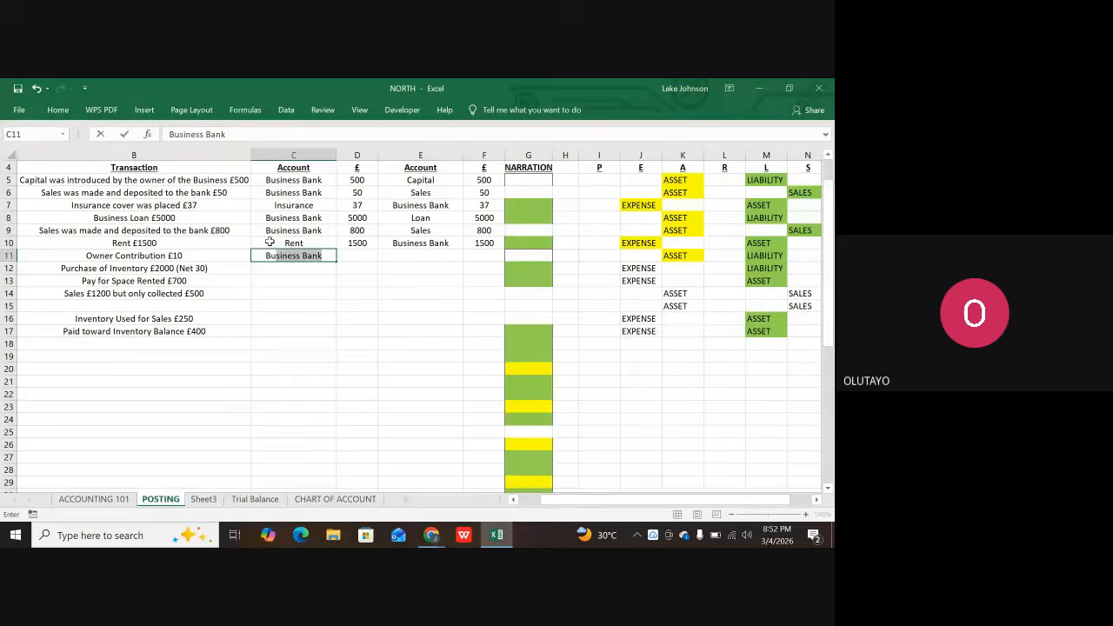
key(Tab)
text(1)
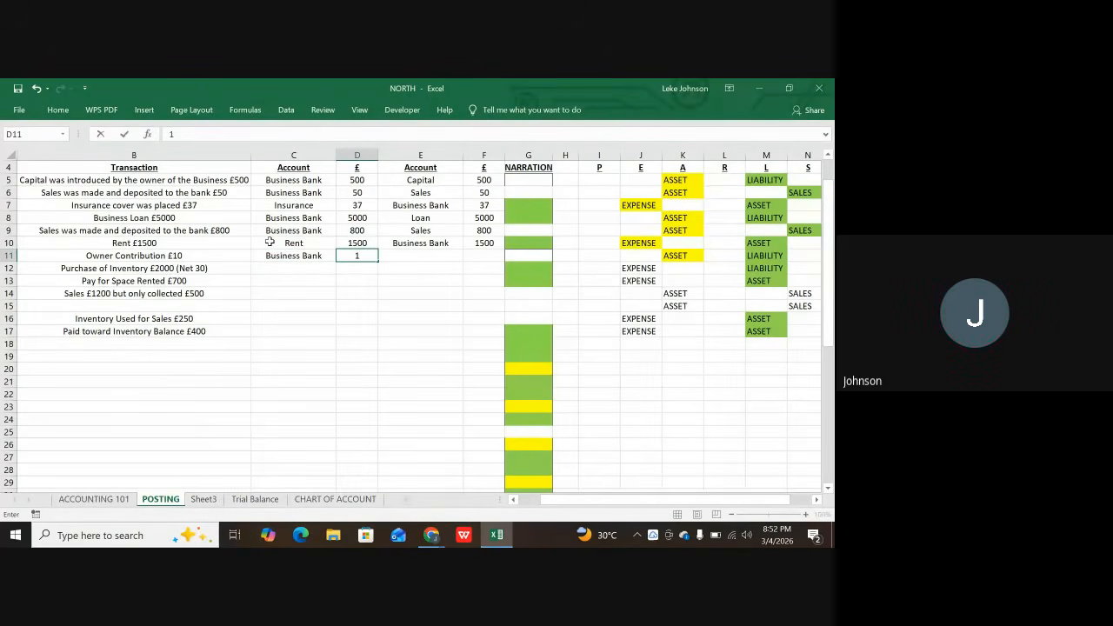
text(0)
key(Tab)
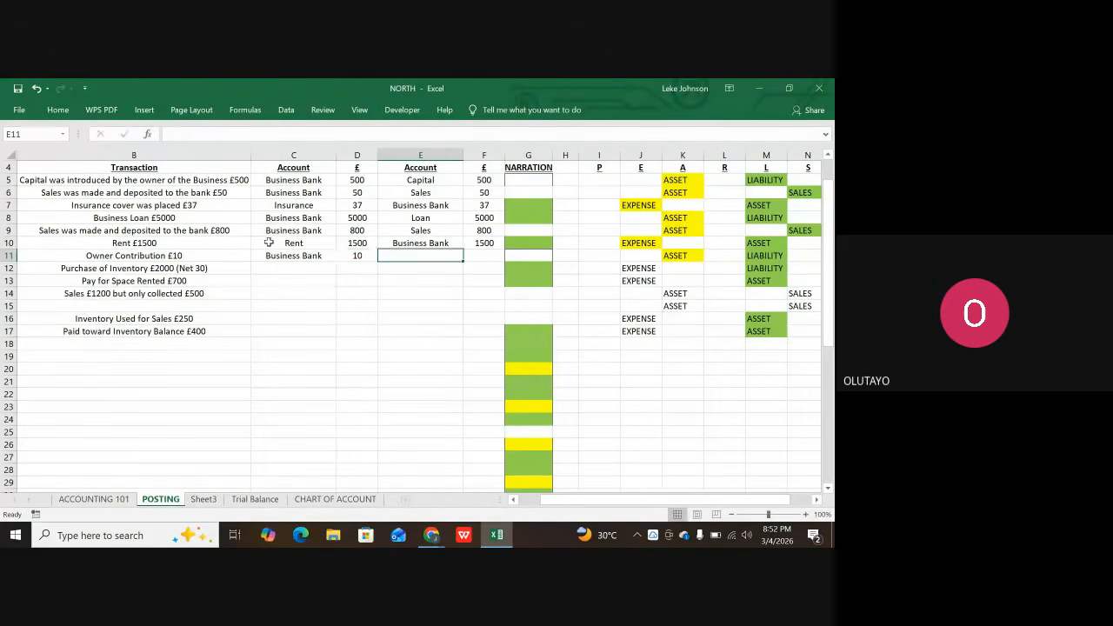
text(capital)
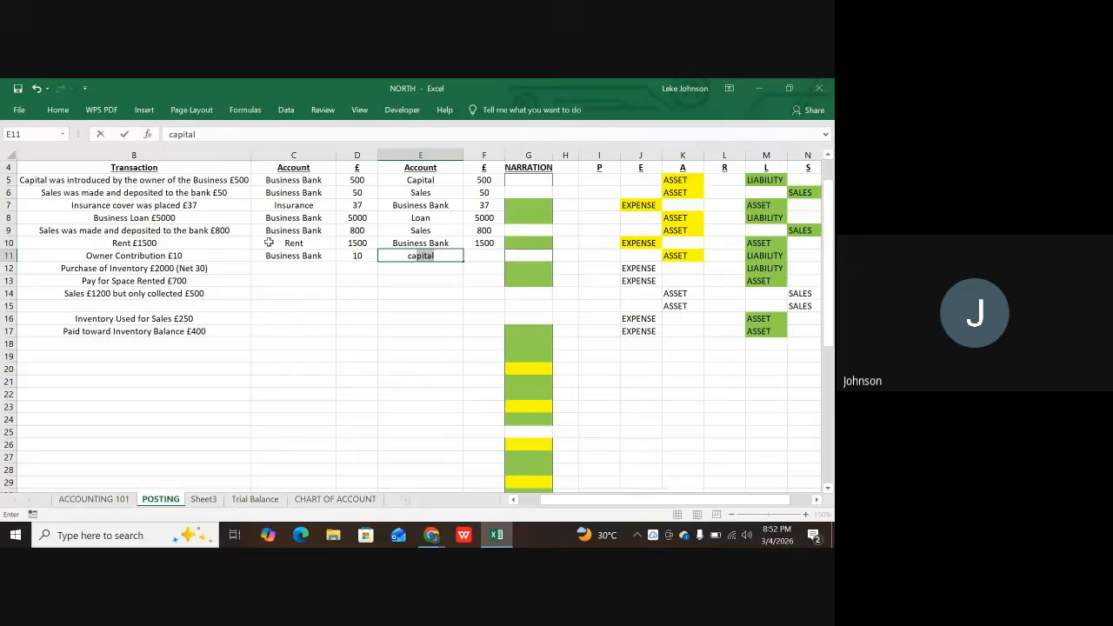
key(Tab)
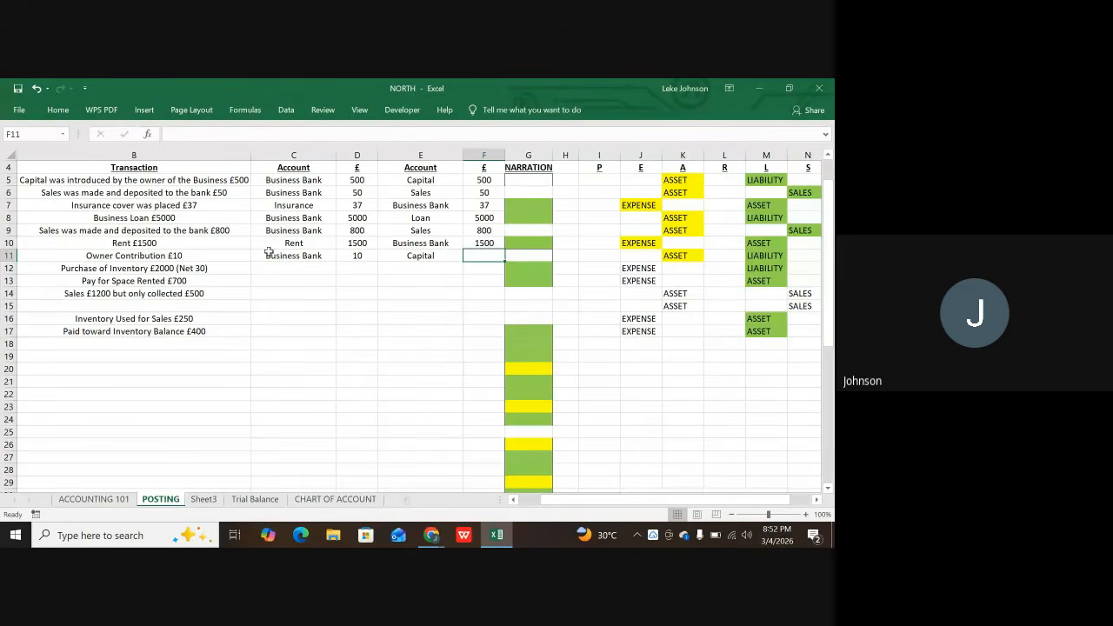
text(10)
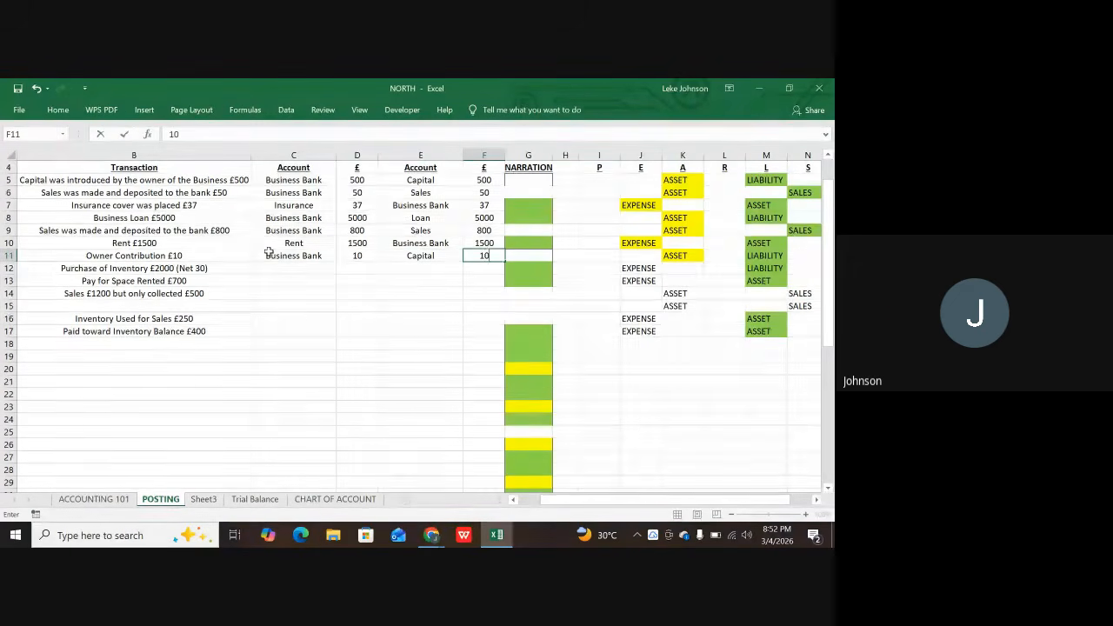
key(Return)
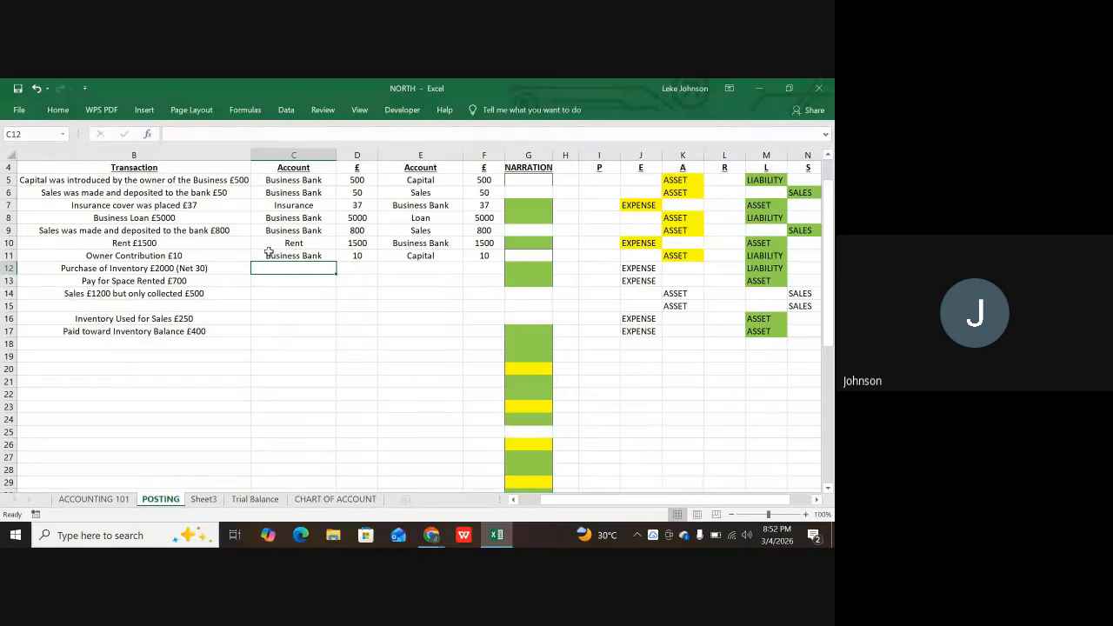
click(301, 253)
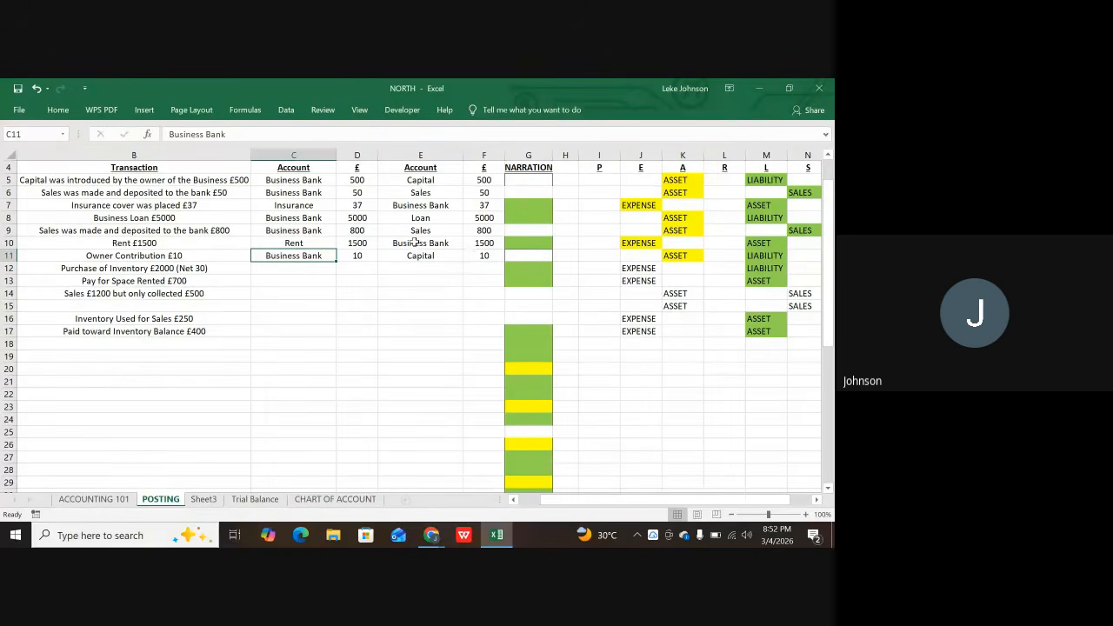
click(440, 256)
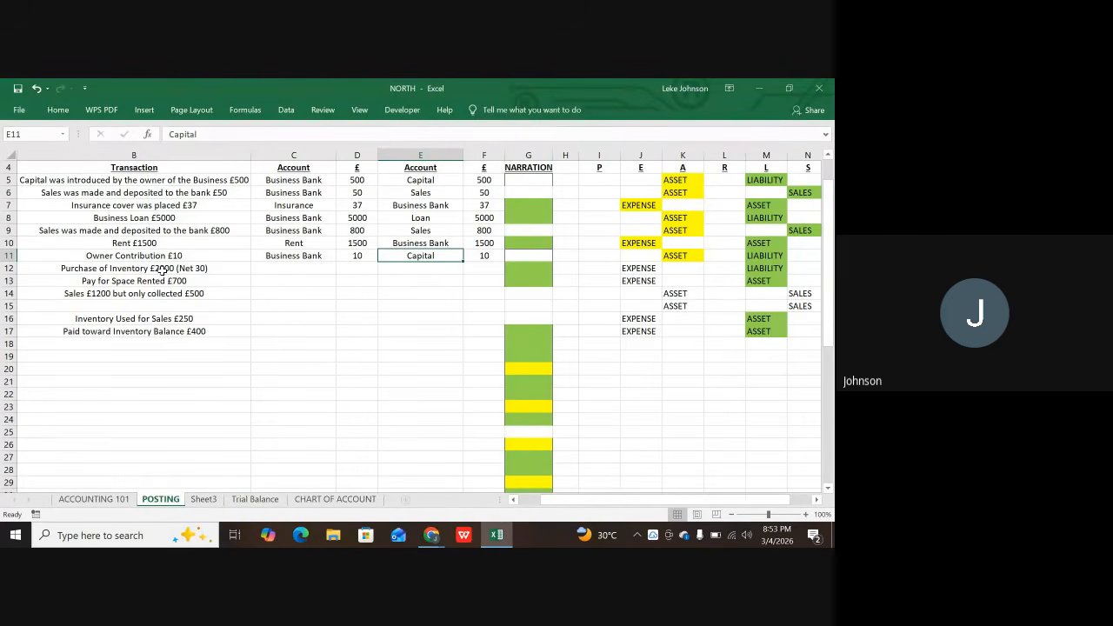
- Post the inventory purchase on Net 30 terms in row 12 as debit Inventory 2000 and credit Payable 2000
click(164, 268)
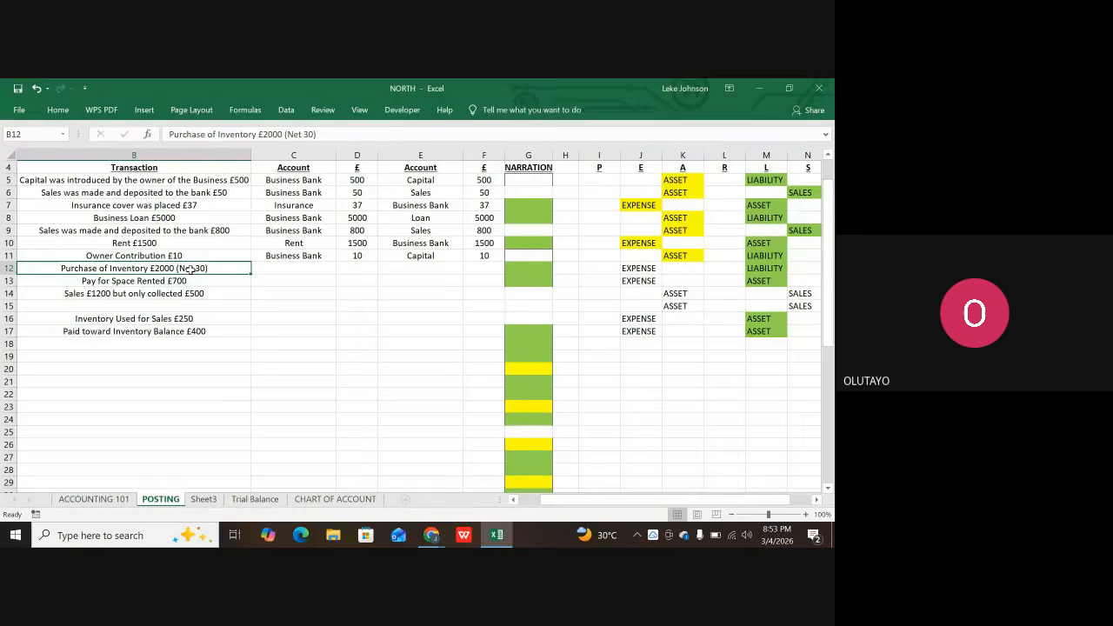
click(273, 268)
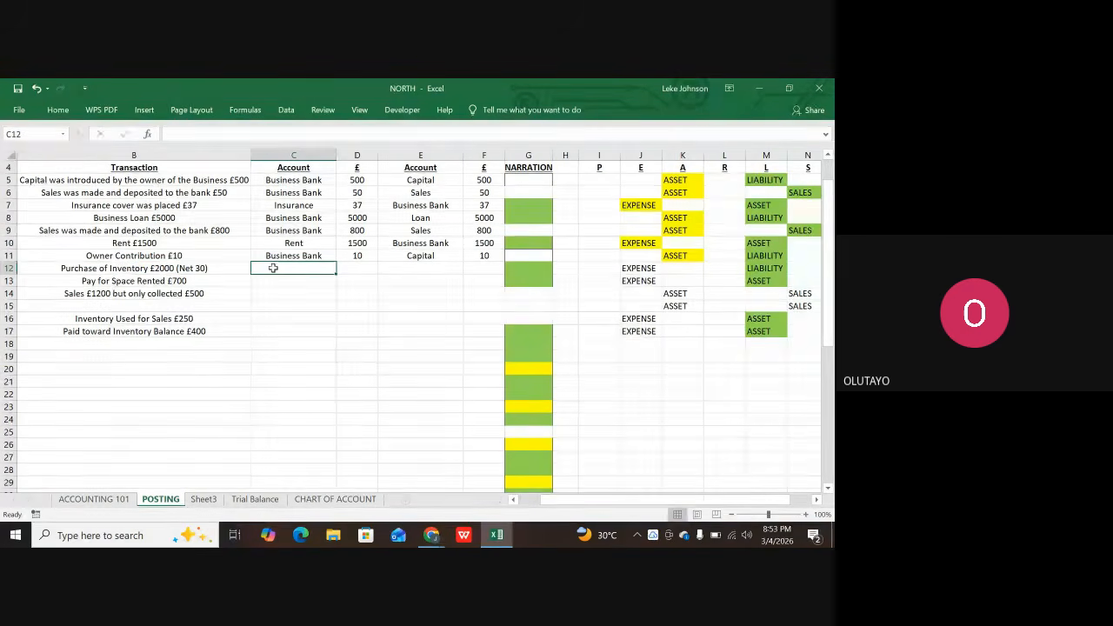
text(I)
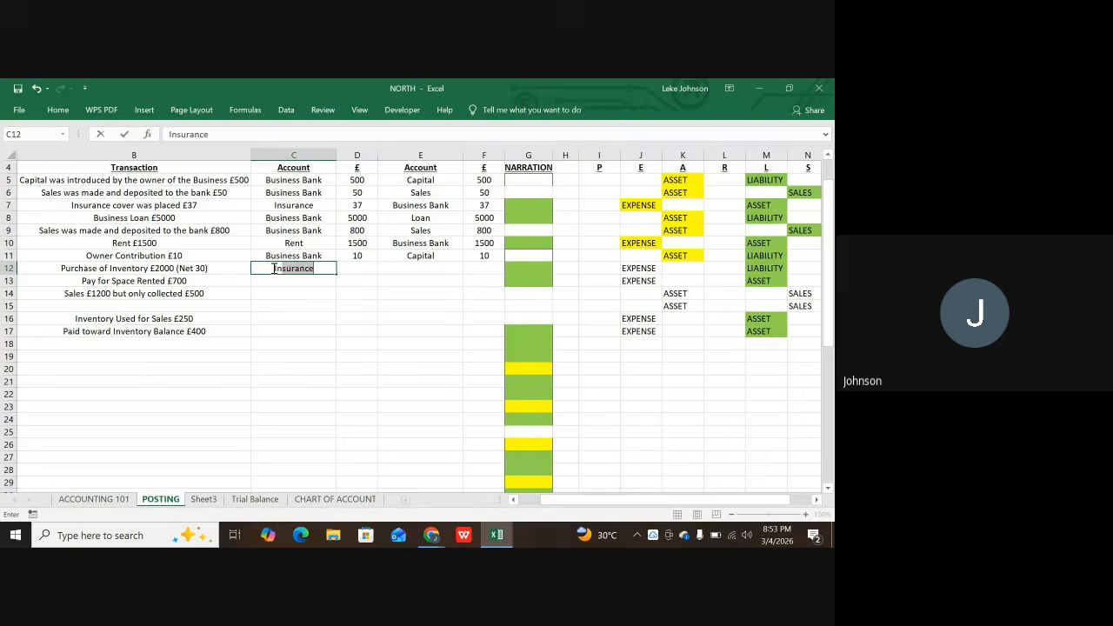
text(nventory)
key(Tab)
text(2)
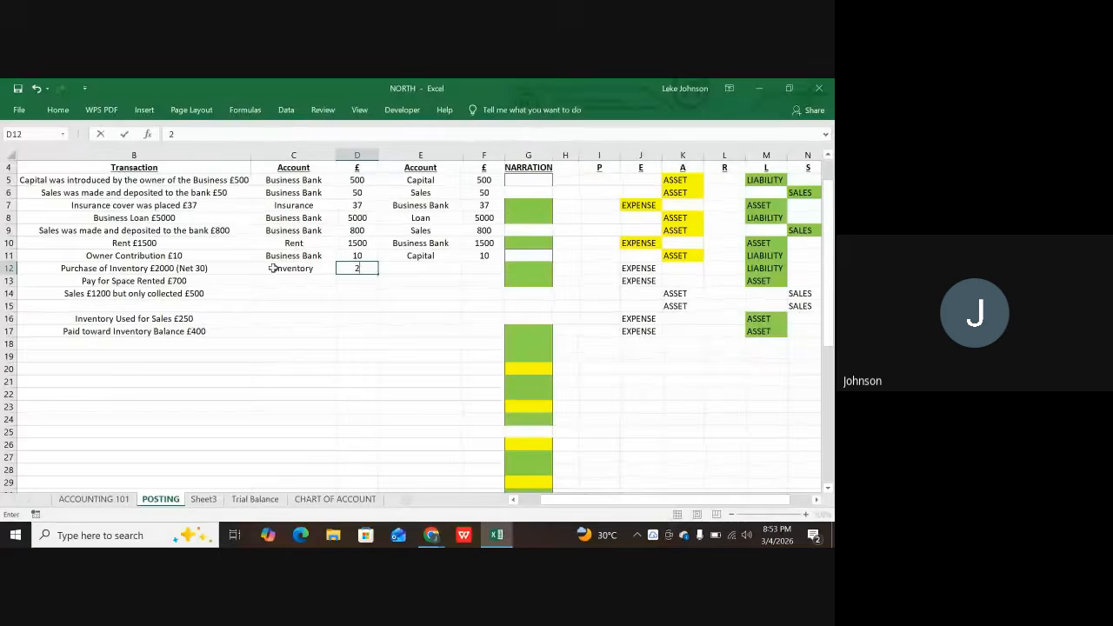
text(000)
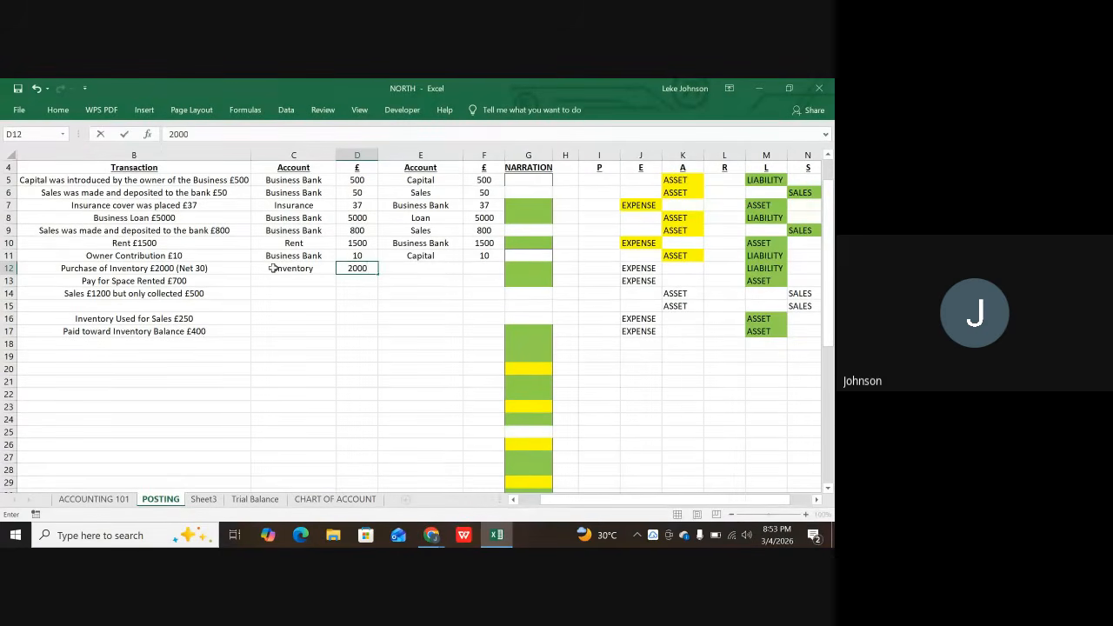
key(Tab)
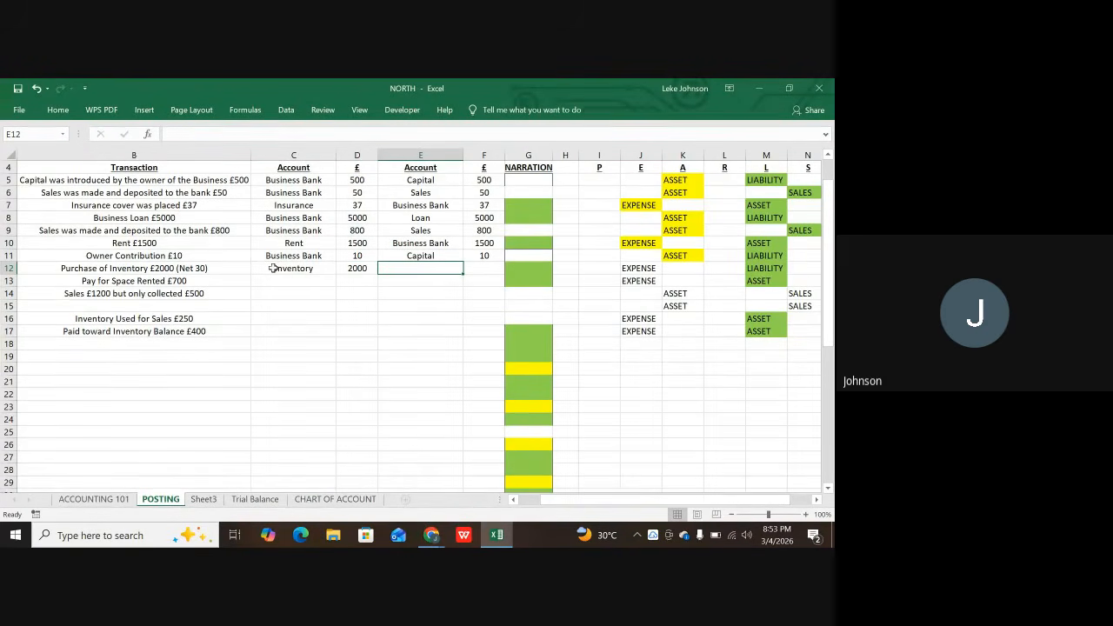
text(Paya)
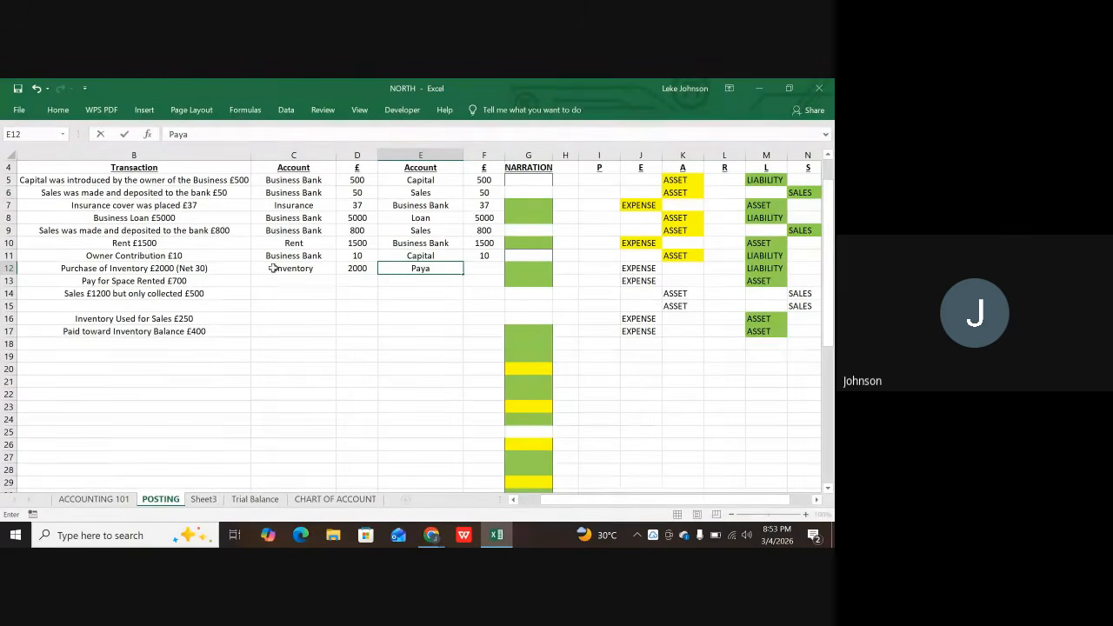
text(ble)
key(Tab)
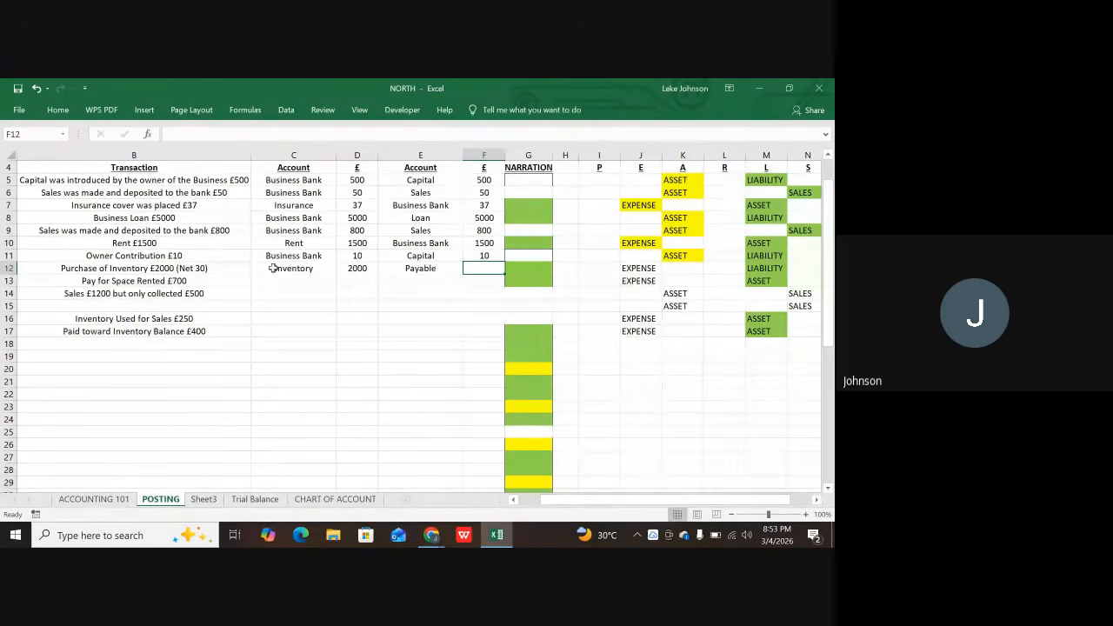
text(2000)
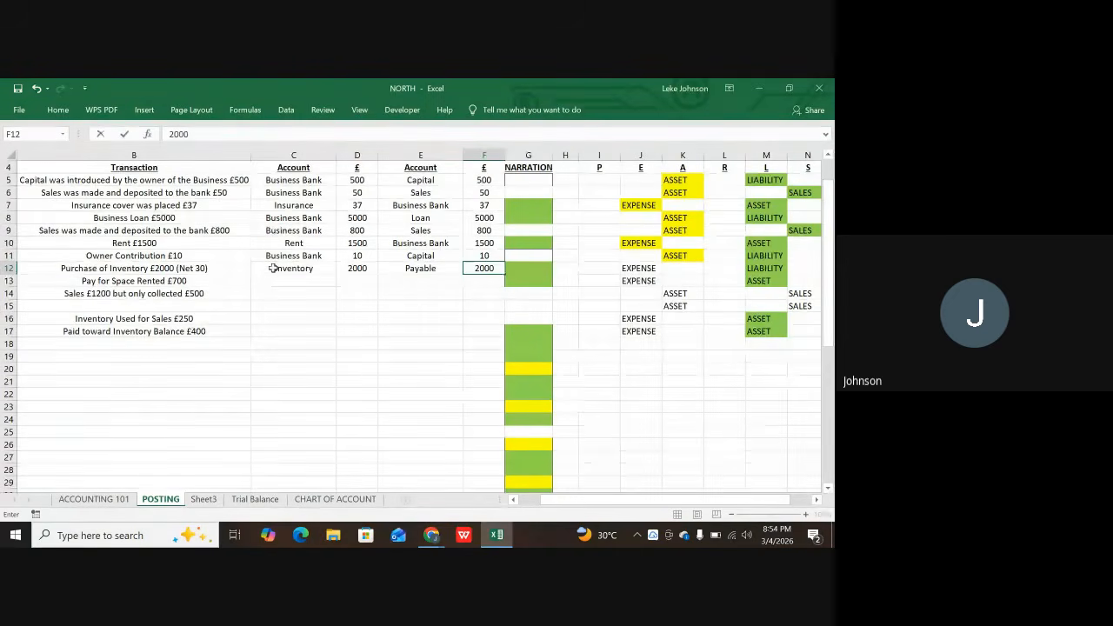
key(Return)
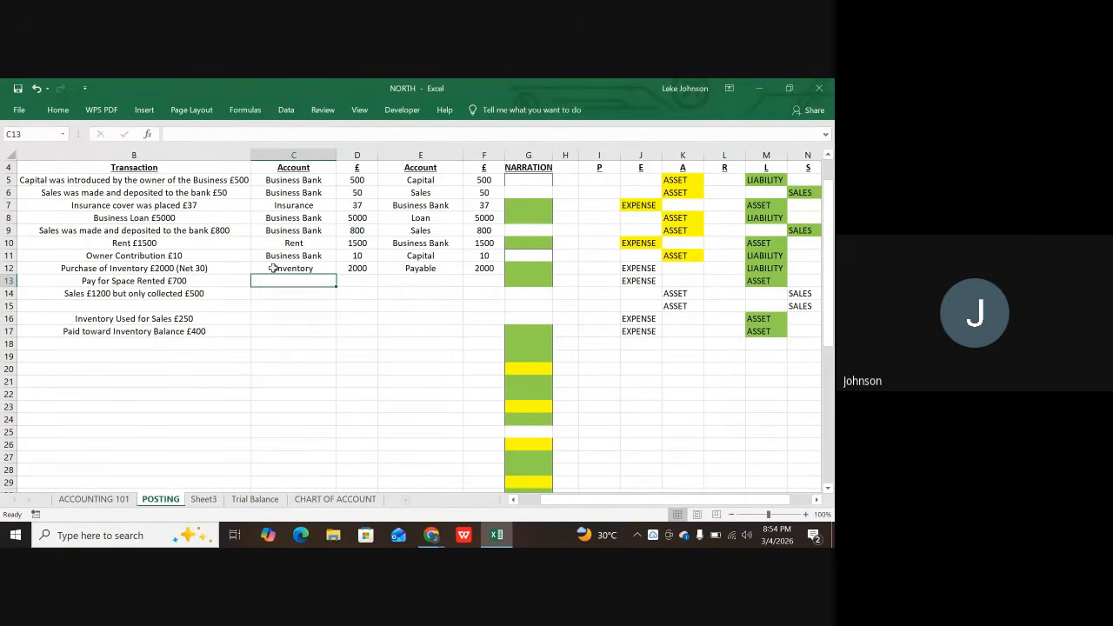
- Post the payment for space rented in row 13 as debit Rent 700 and credit Business Bank 700
text(Rent)
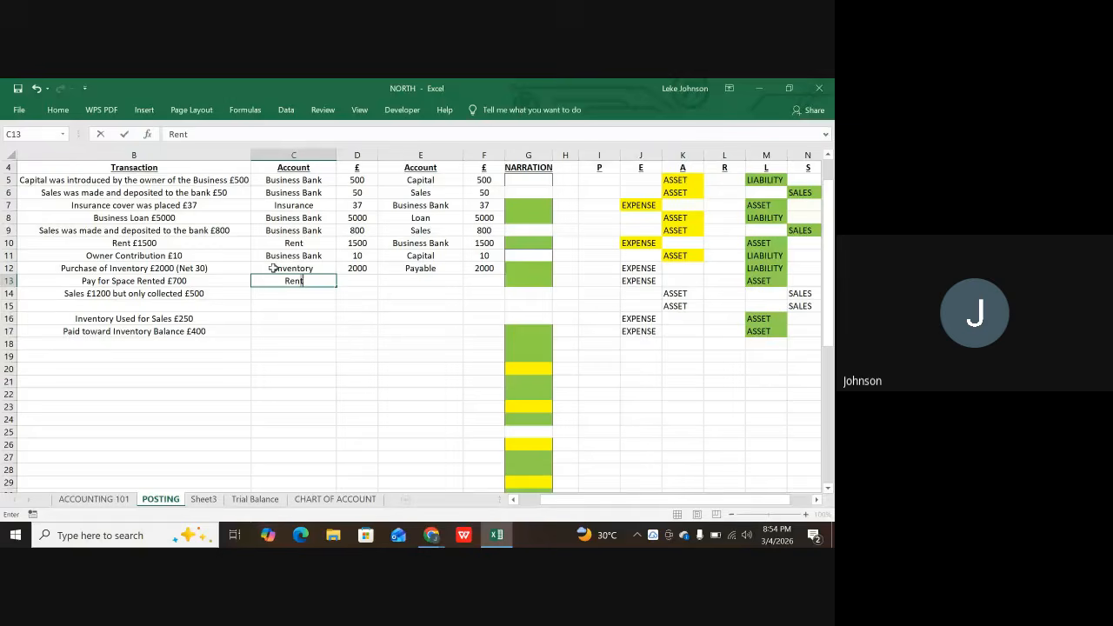
key(Tab)
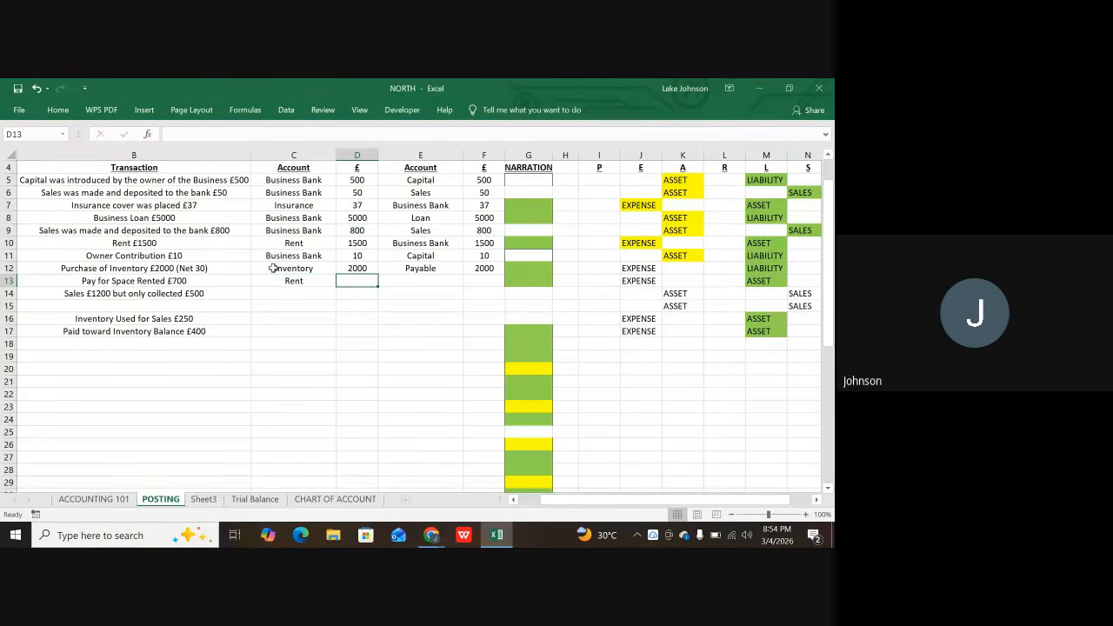
text(700)
key(Tab)
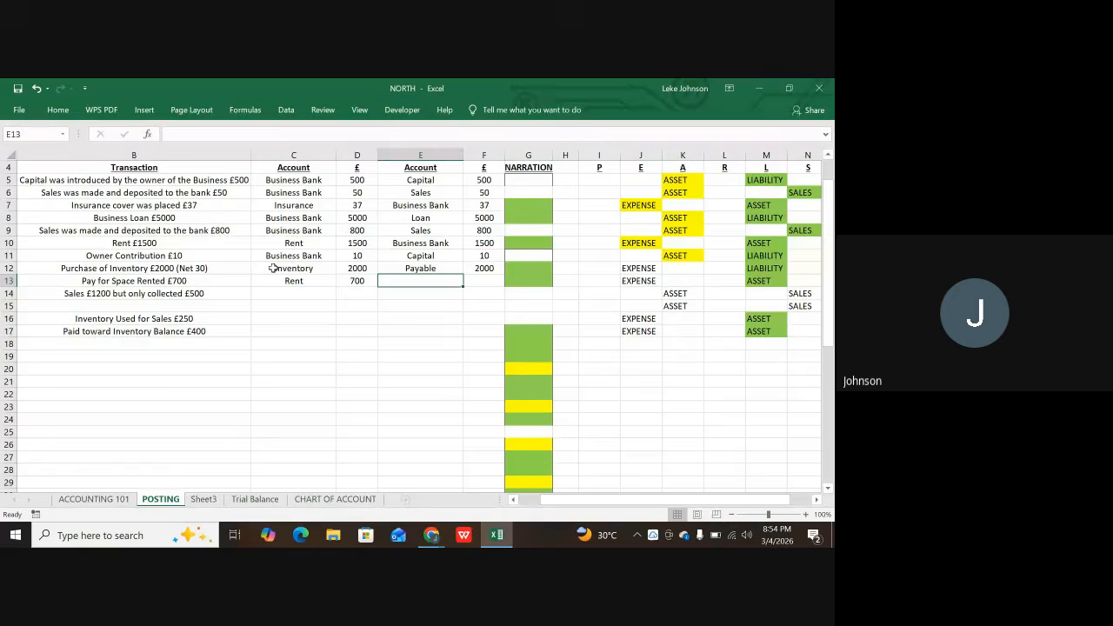
text(Business Bank)
key(Tab)
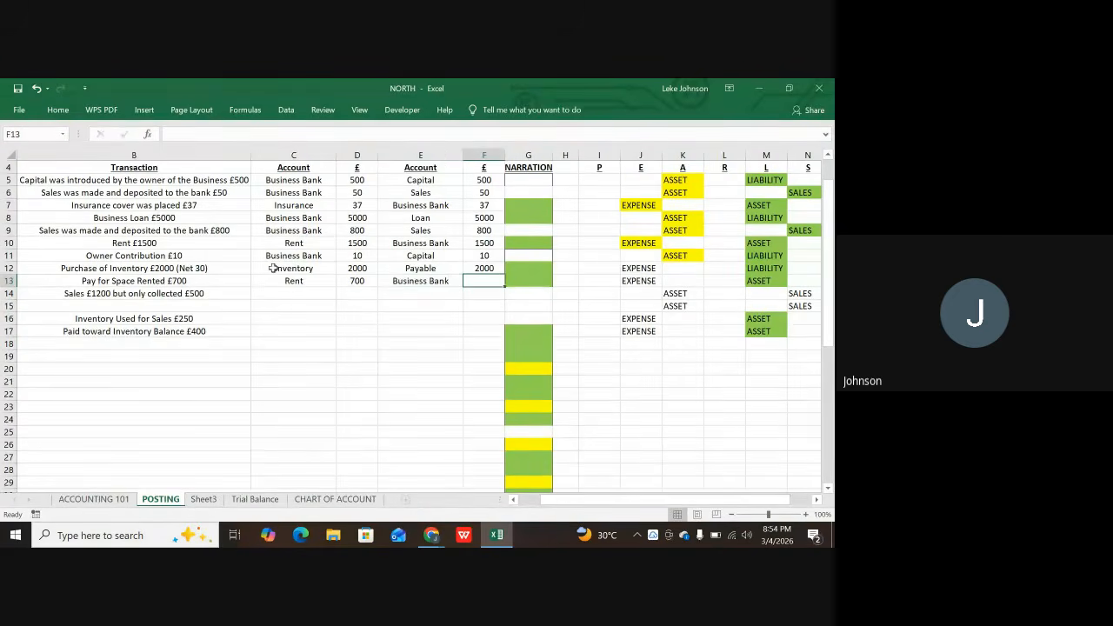
text(700)
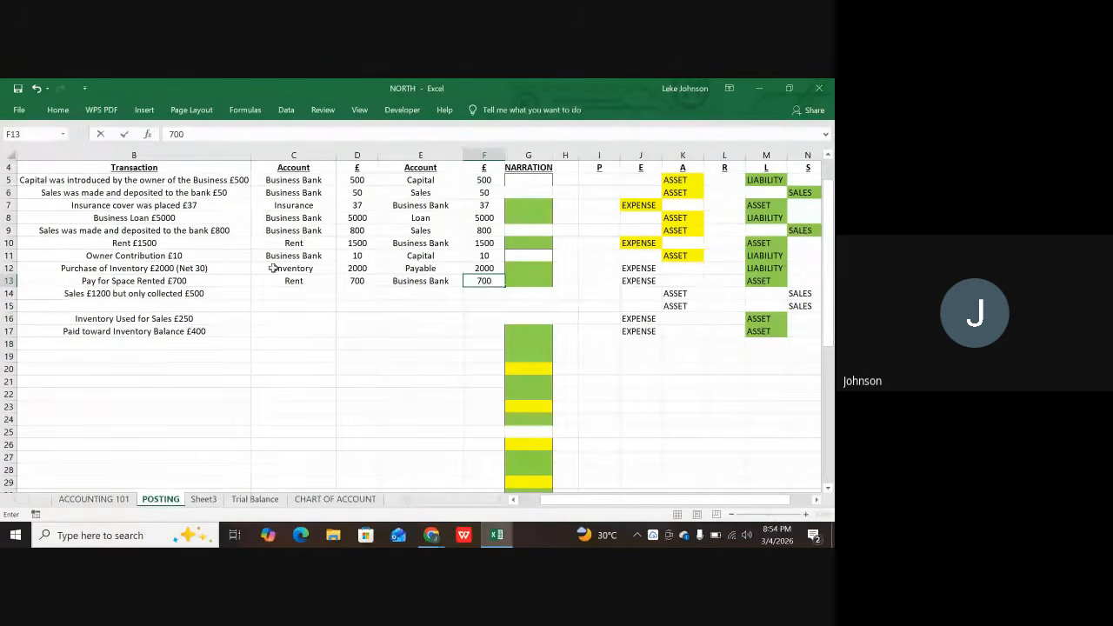
key(Return)
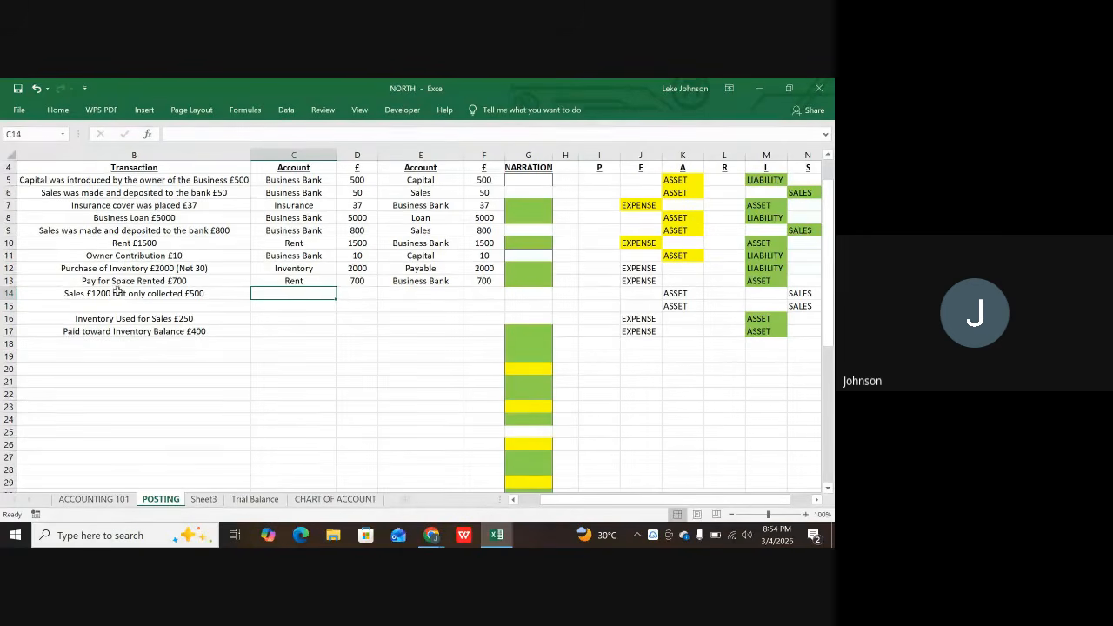
- Enter the collected part of the £1200 sale in row 14 as debit Business Bank 500
click(199, 294)
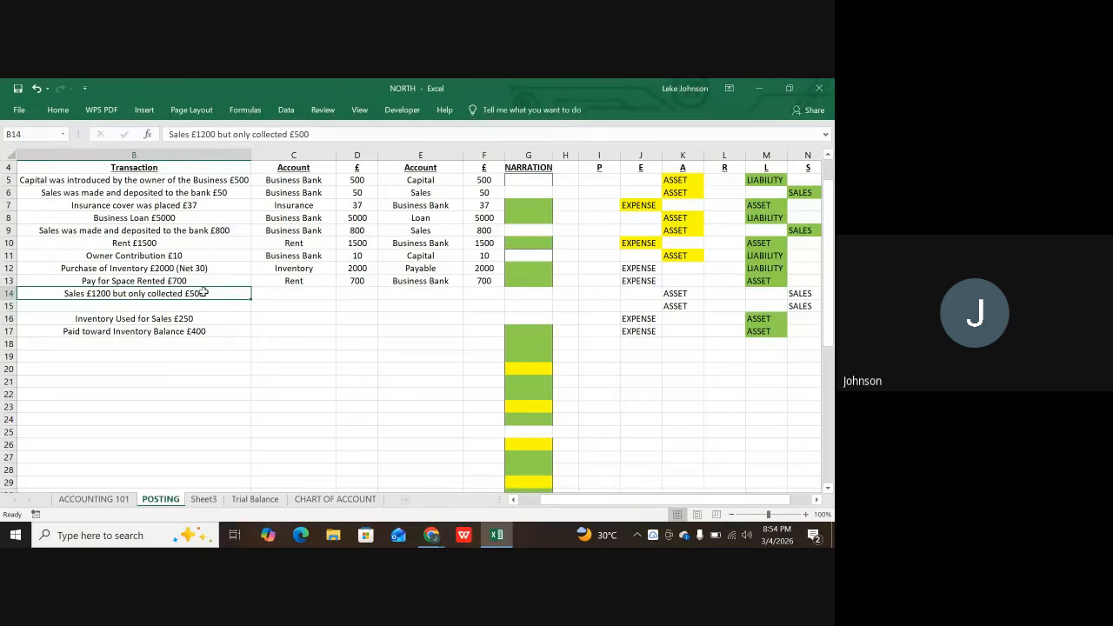
click(300, 294)
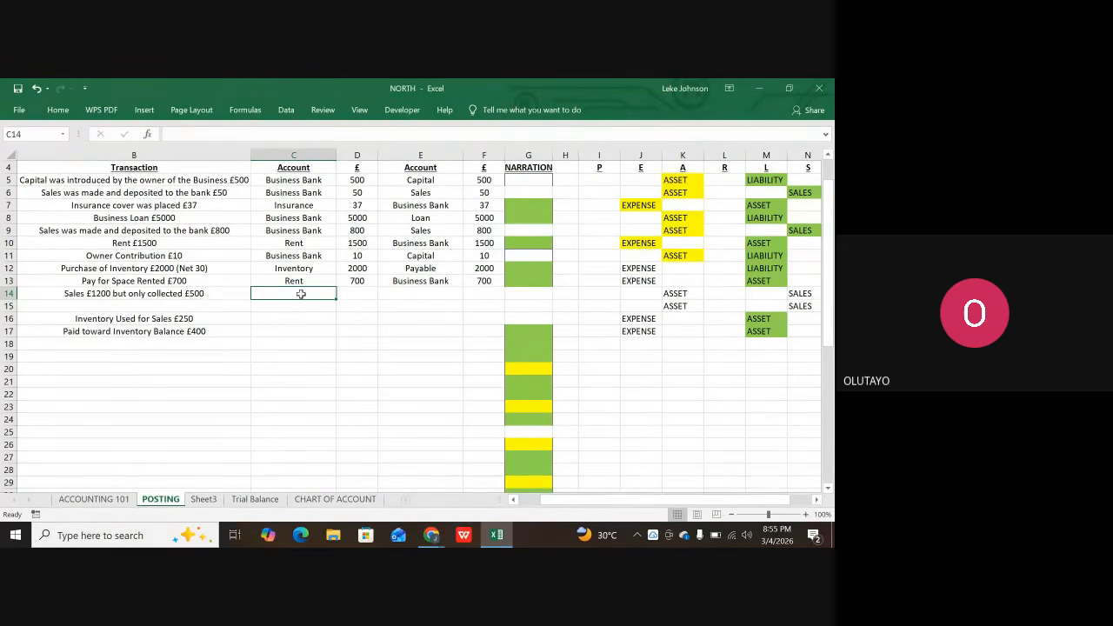
text(Business Bank)
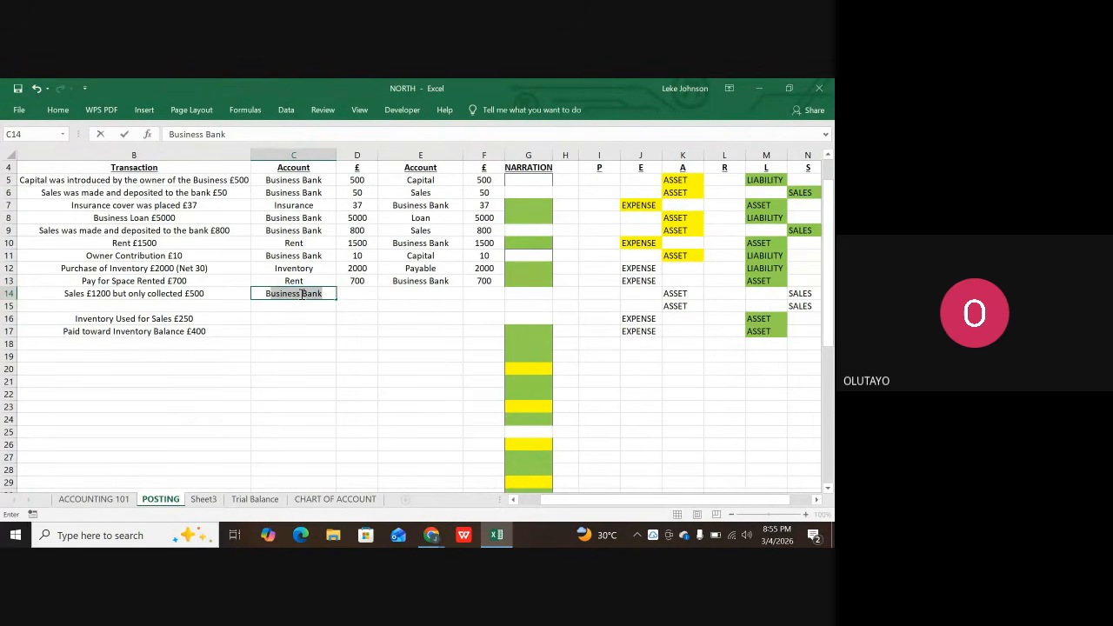
key(Tab)
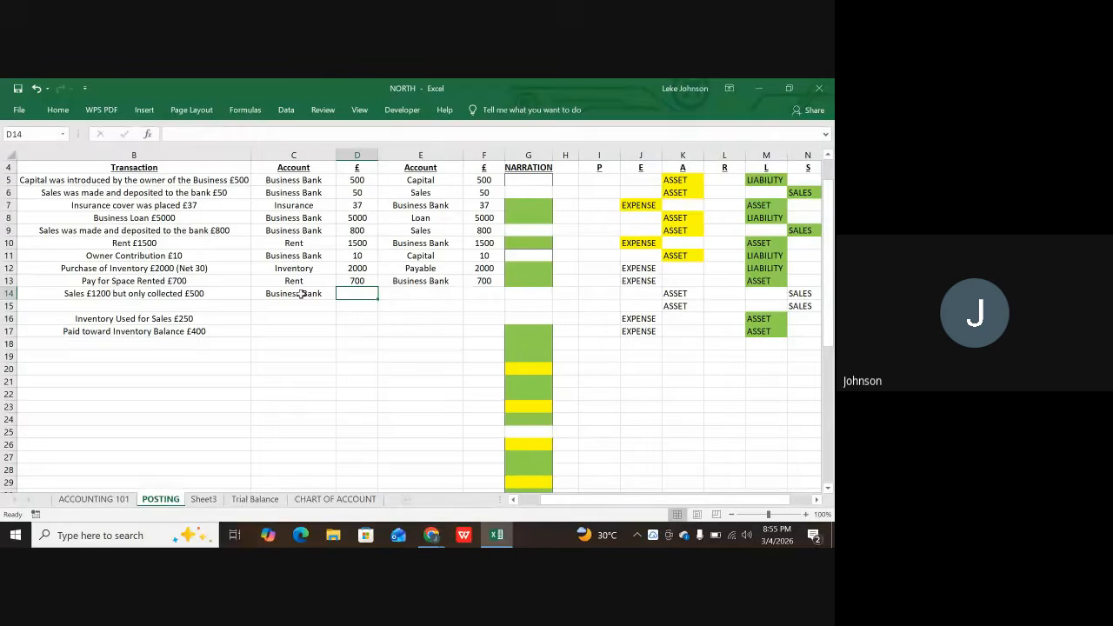
text(500)
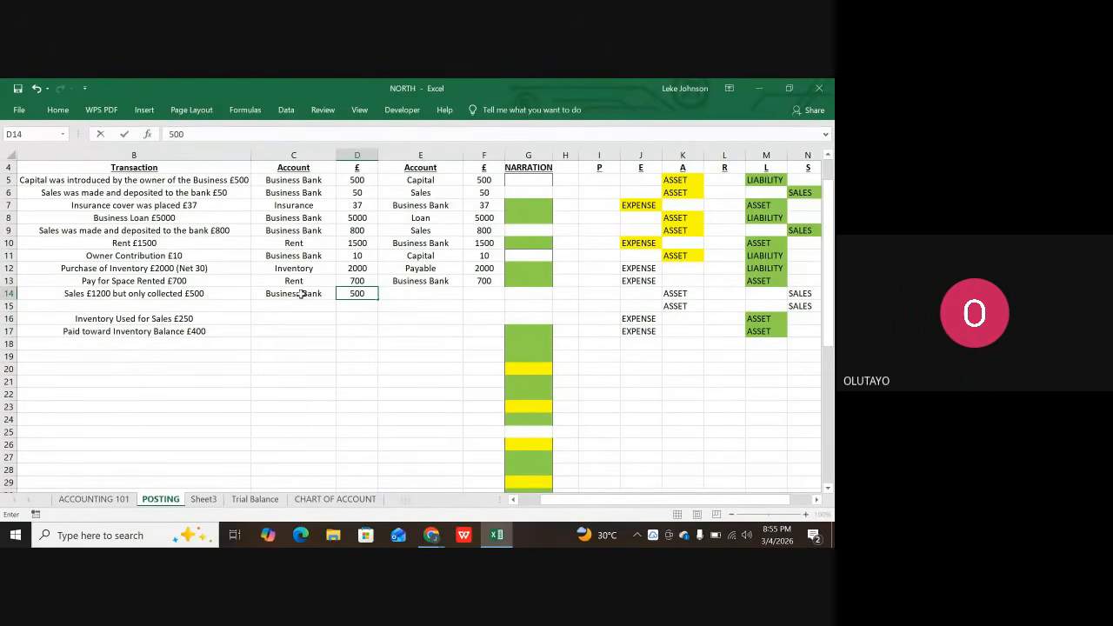
key(Return)
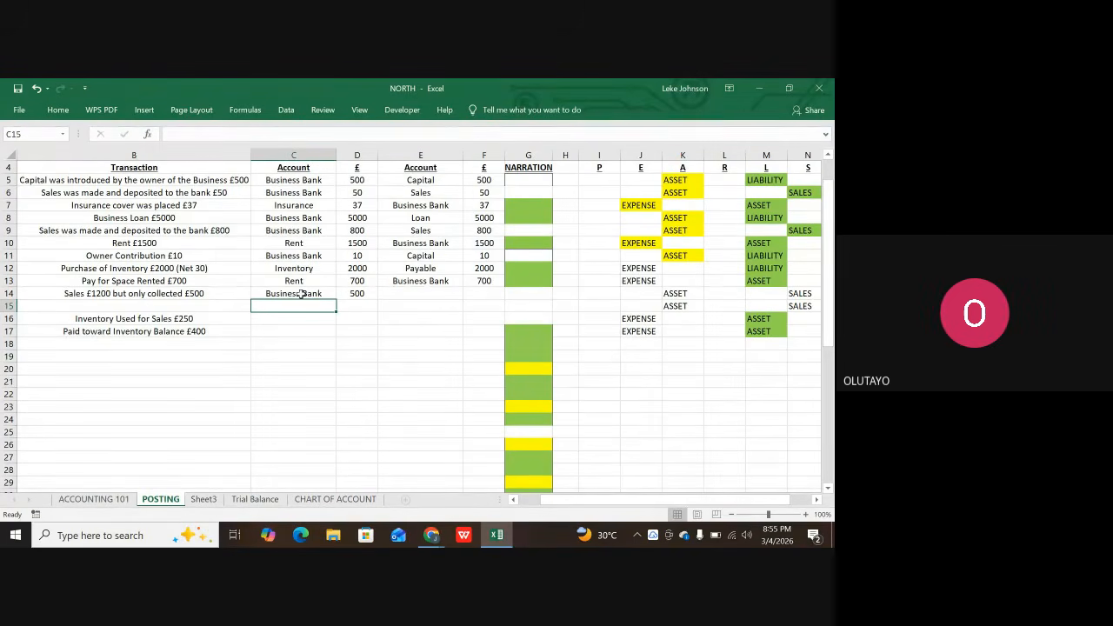
- Enter the uncollected part of the £1200 sale in row 15 as debit Receivable 700
text(Rec)
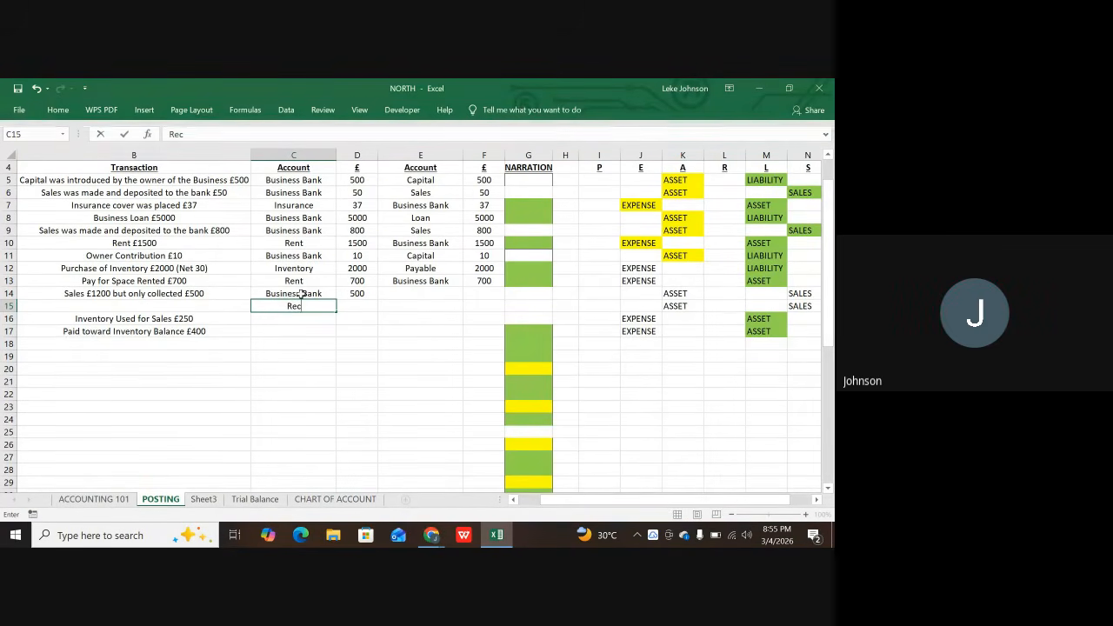
text(eivabkle)
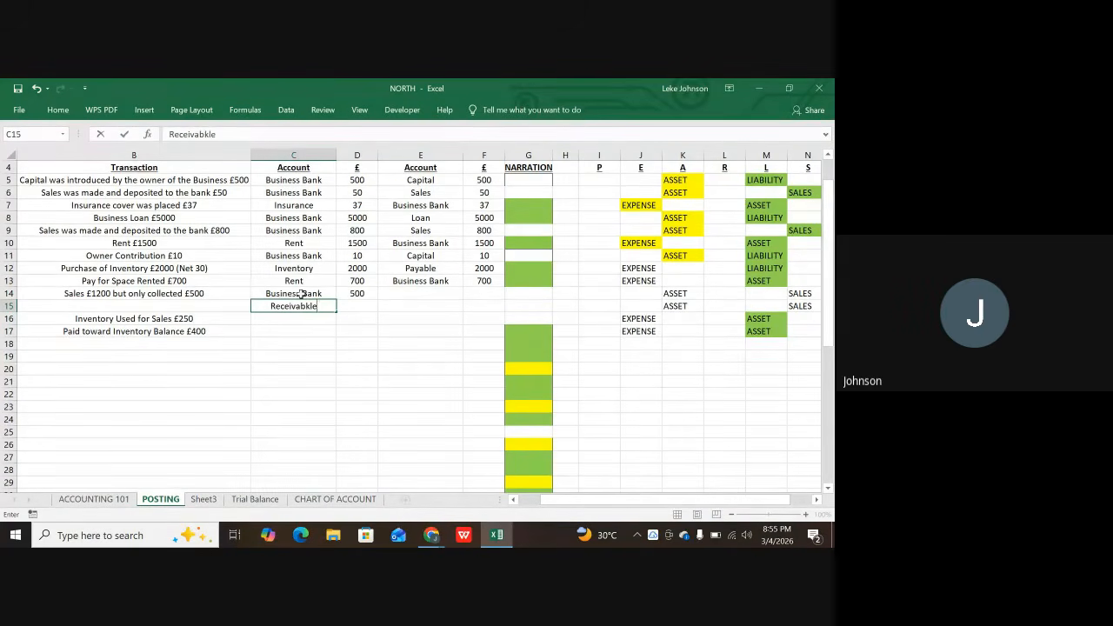
key(BackSpace)
key(BackSpace)
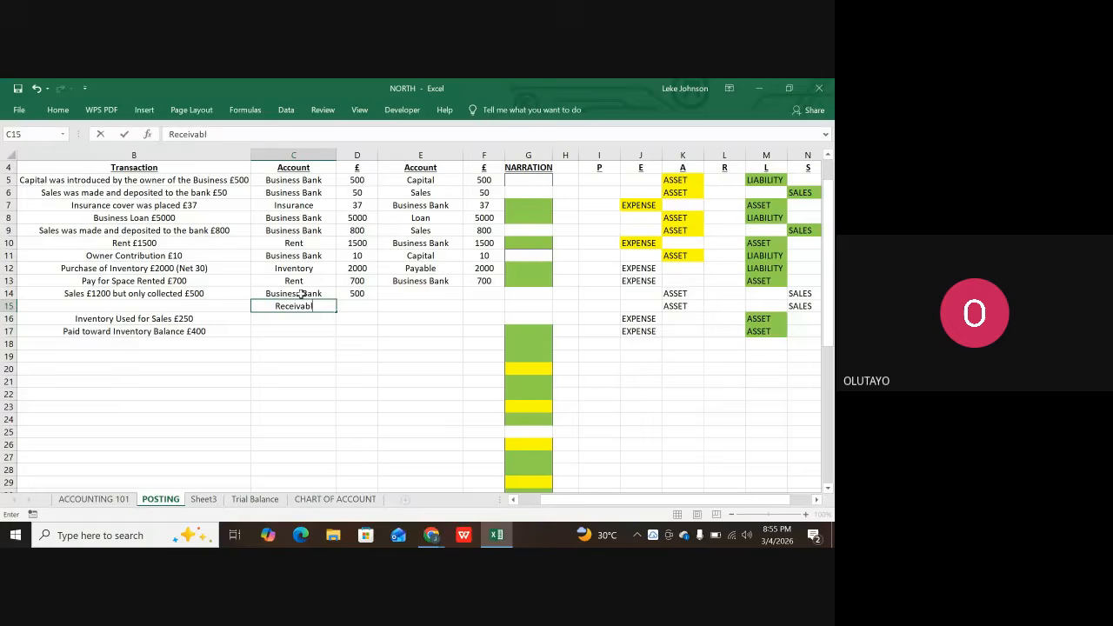
text(e)
key(Tab)
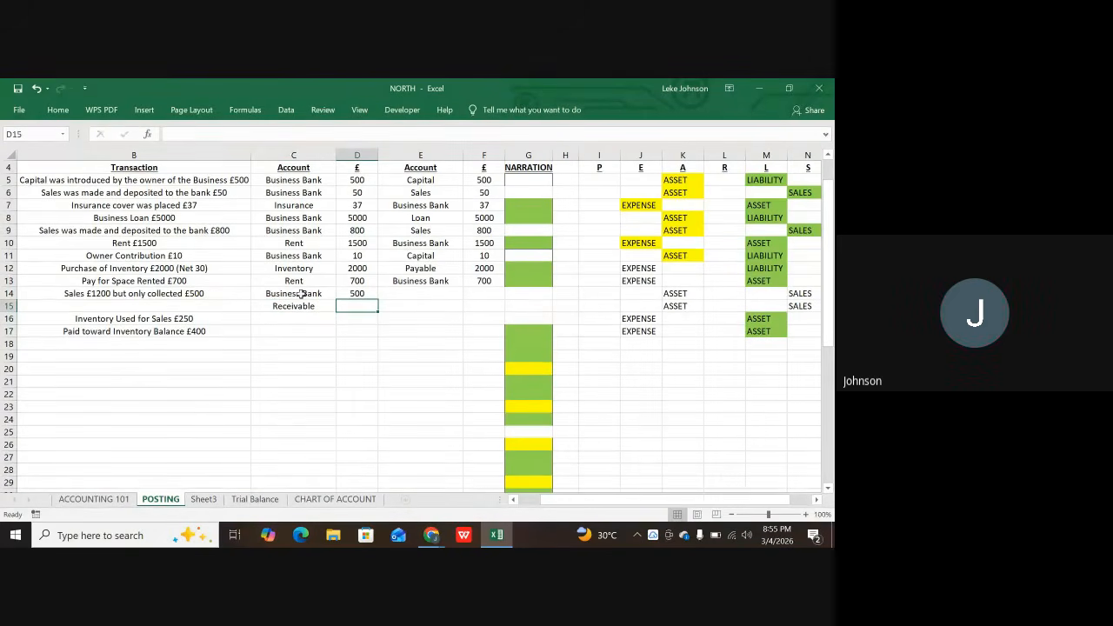
text(700)
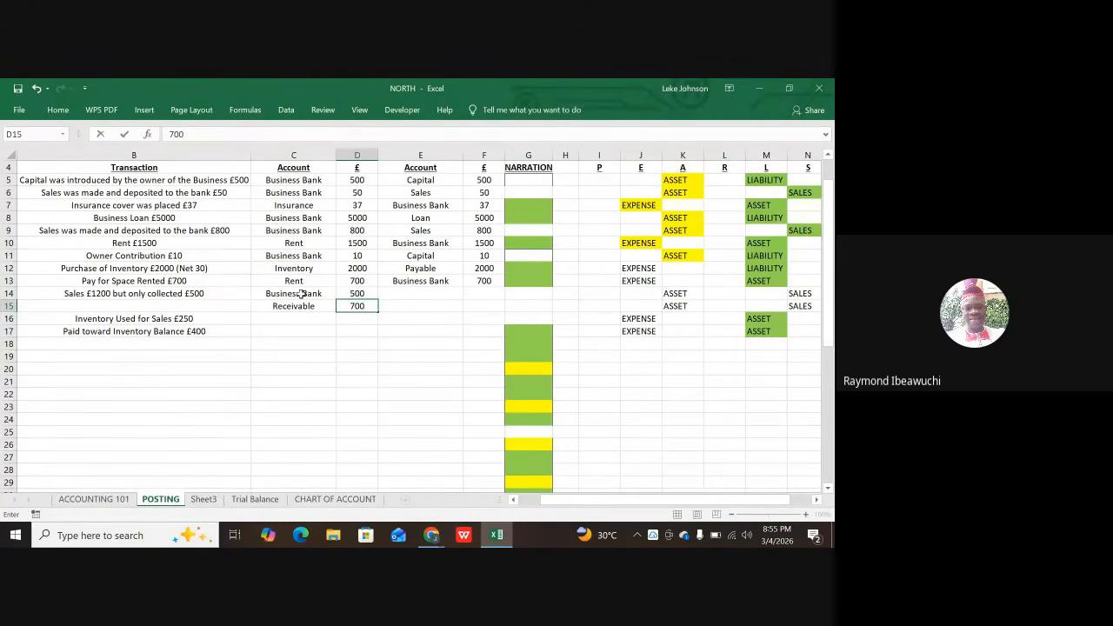
key(Tab)
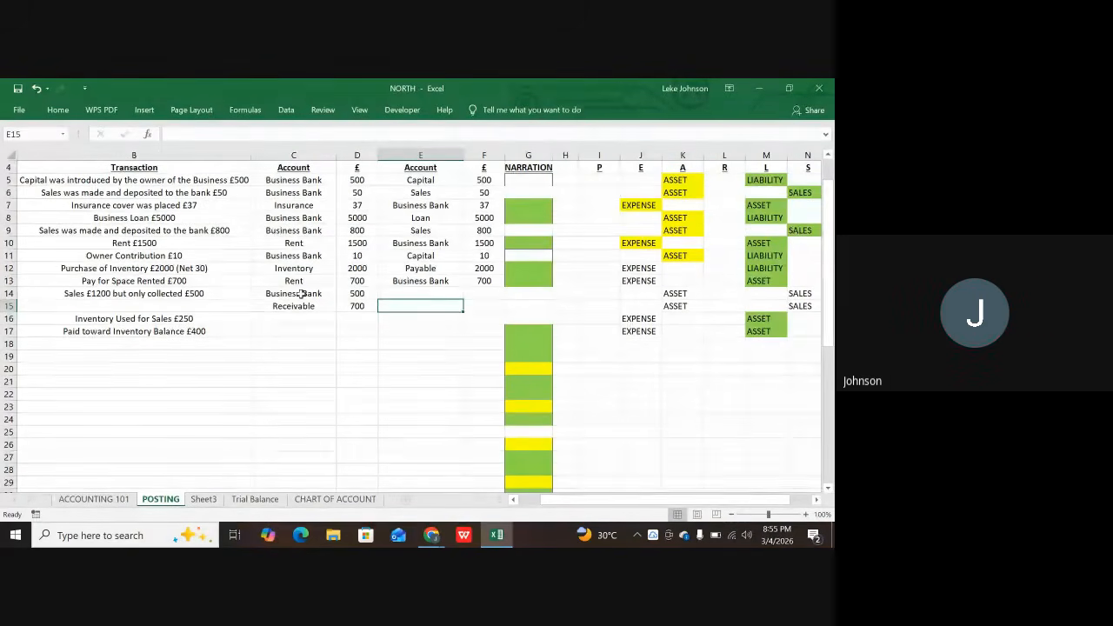
- Enter the credit side of the partly collected sale in row 14 as sales 1200
key(Up)
text(sales)
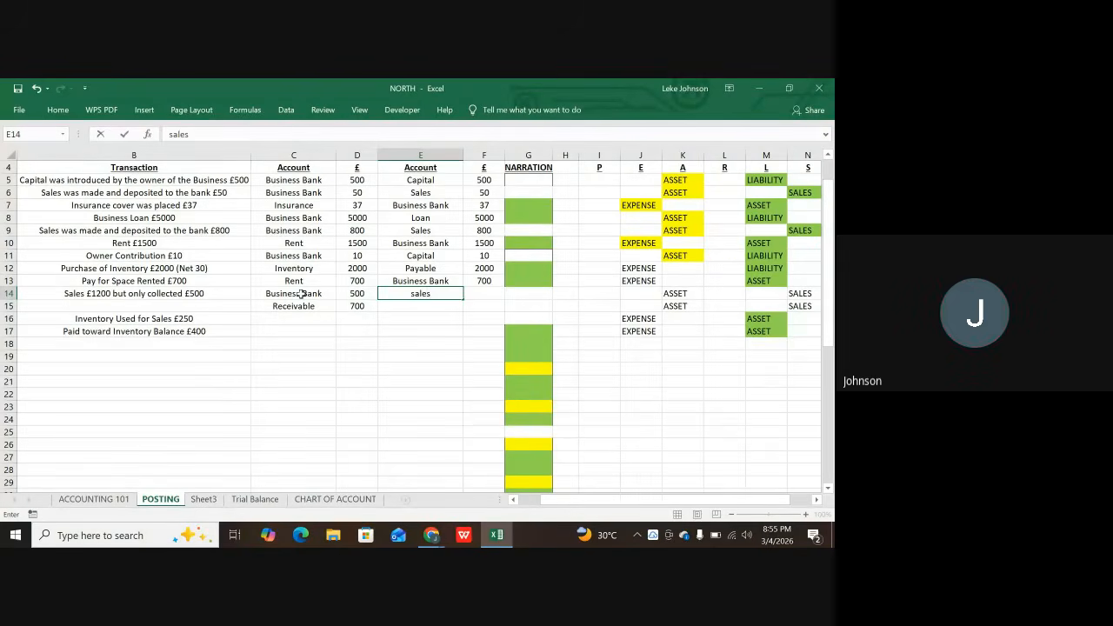
key(Tab)
text(12)
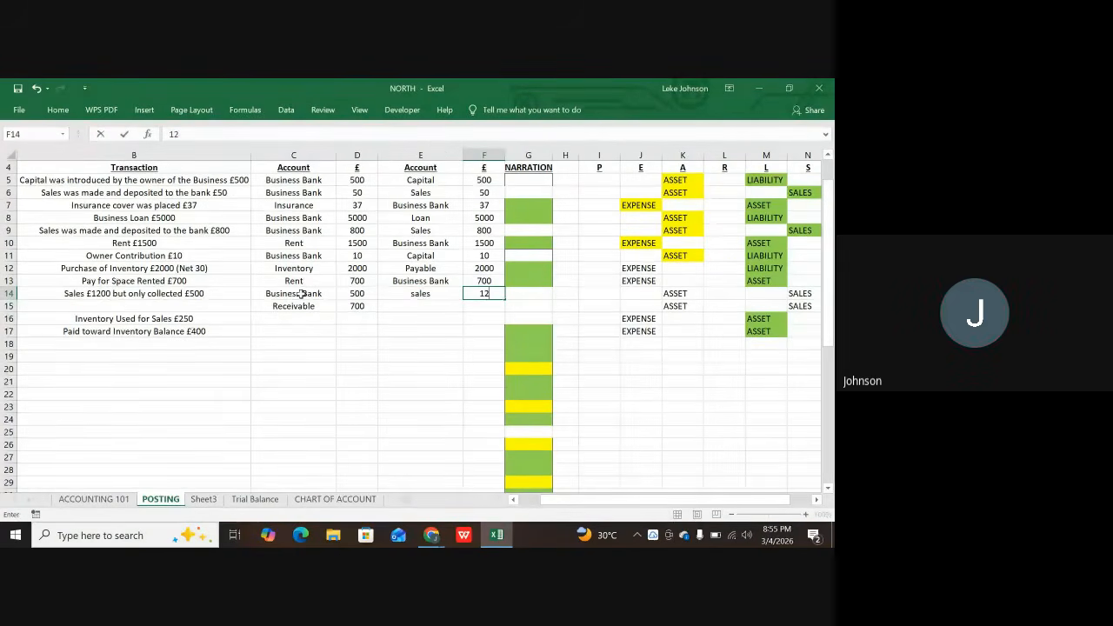
text(00)
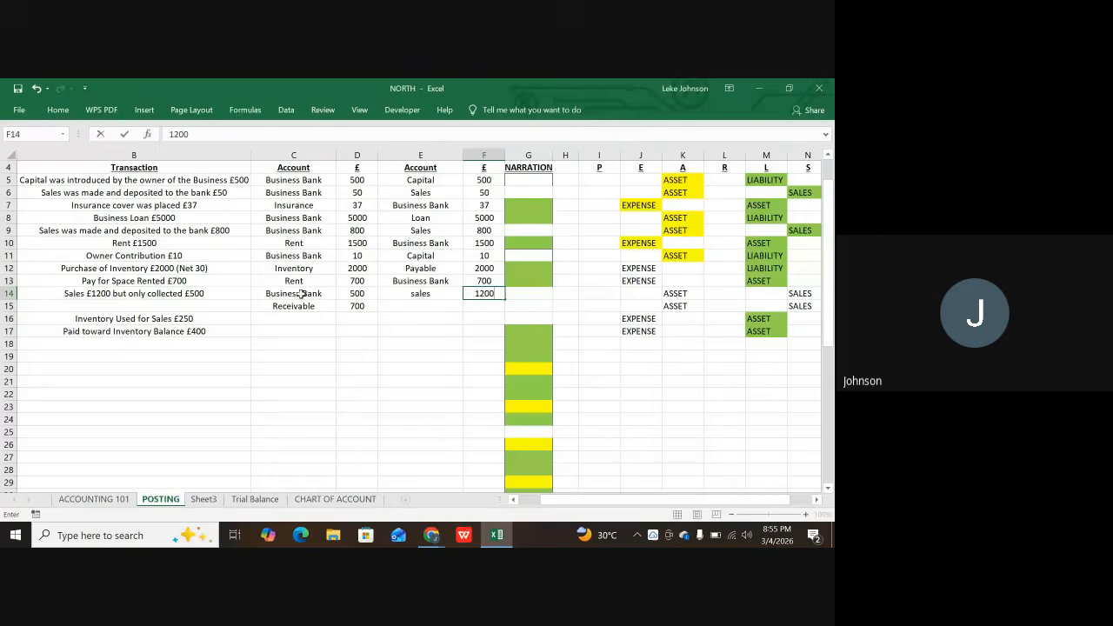
click(280, 329)
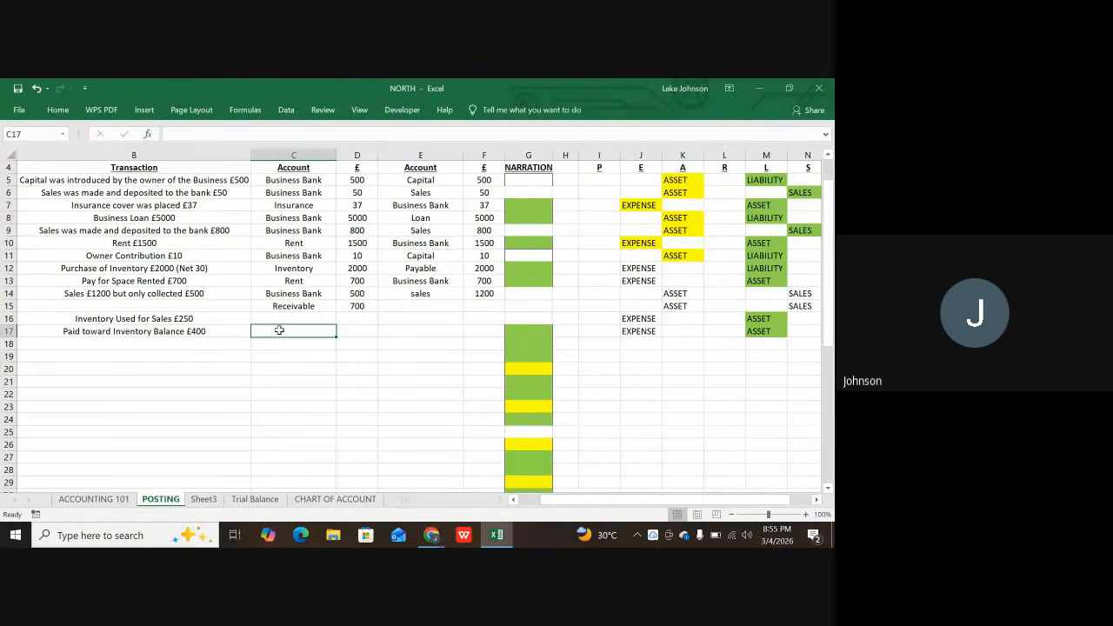
- Enter the debit side of the inventory used for sales in row 16 as Inventory 250
click(286, 317)
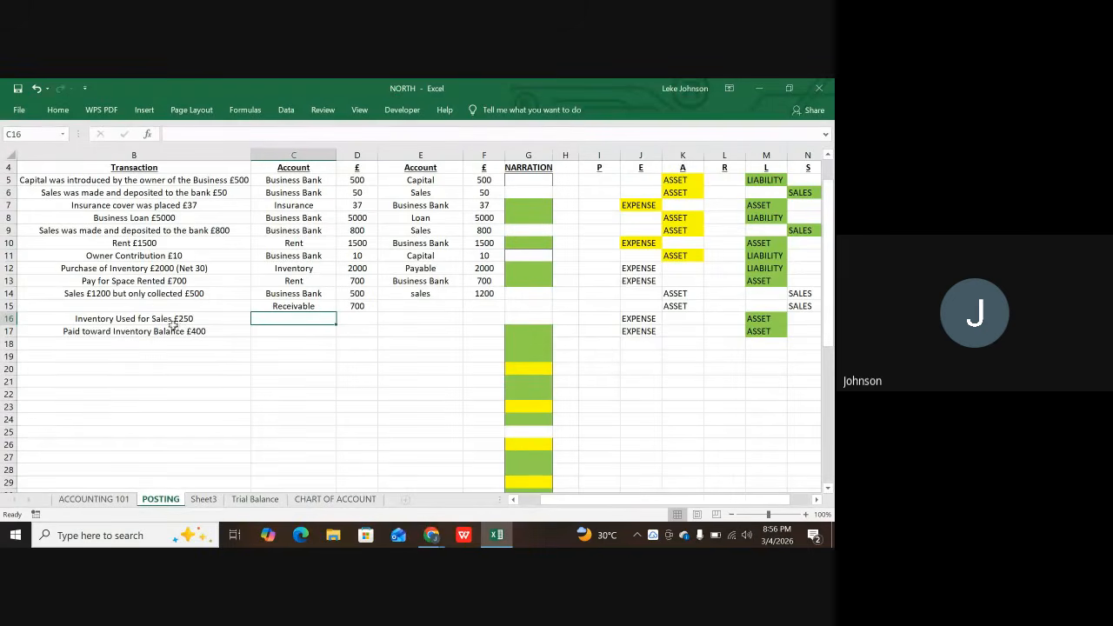
click(80, 293)
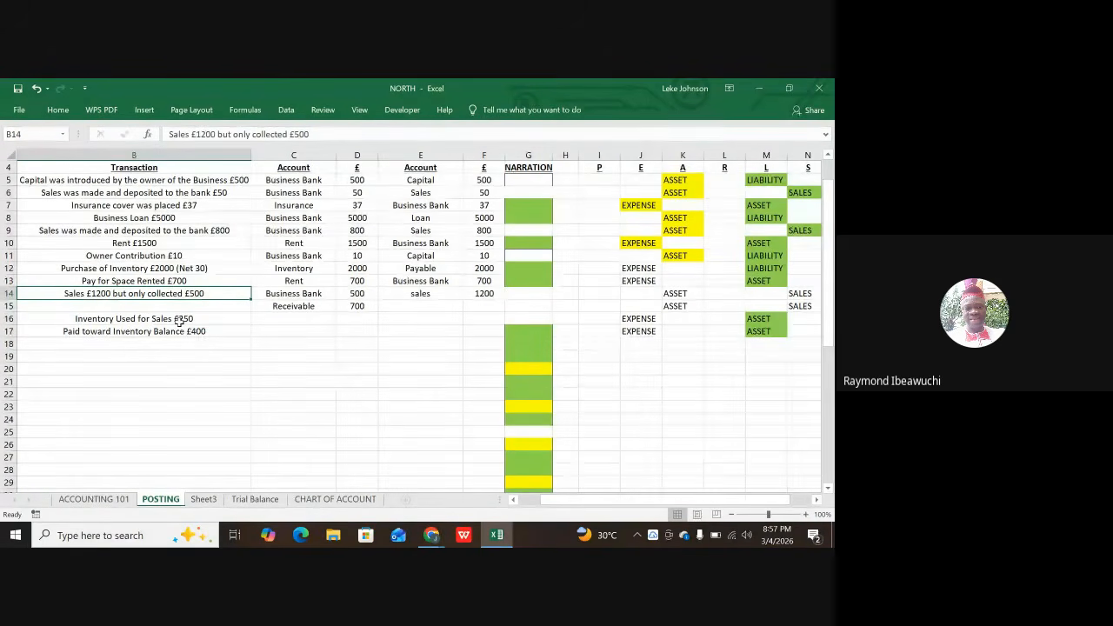
click(289, 322)
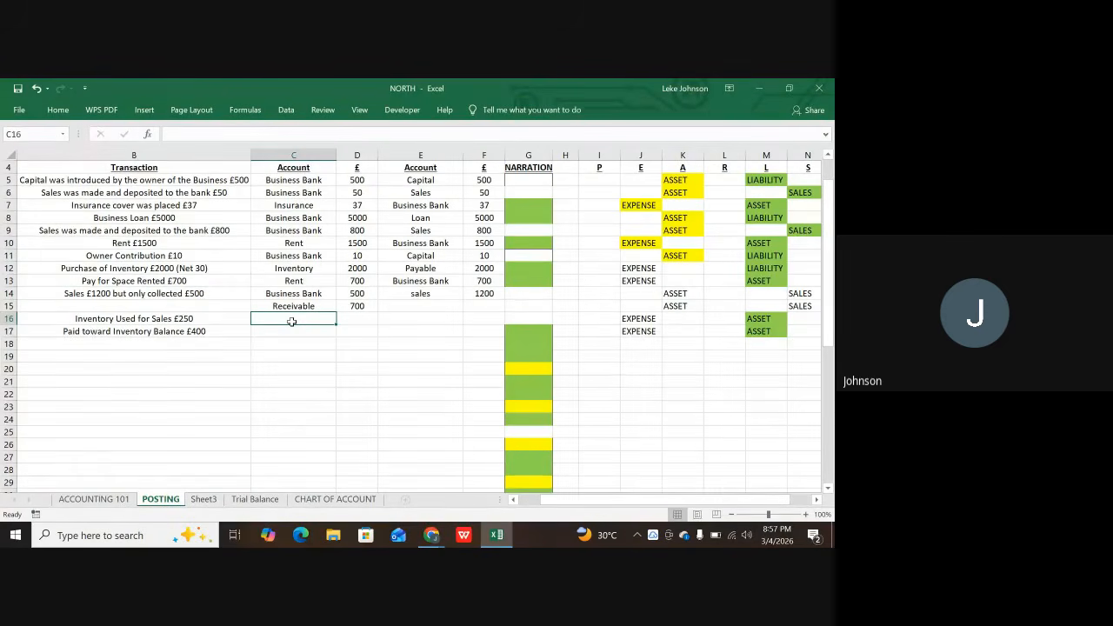
text(Inventory)
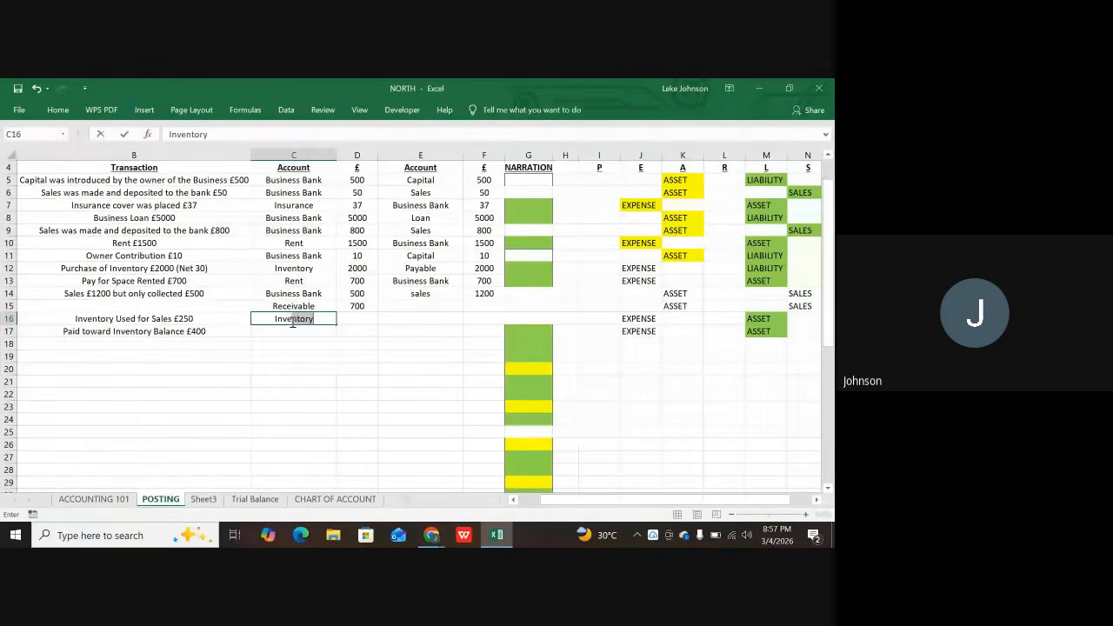
key(Tab)
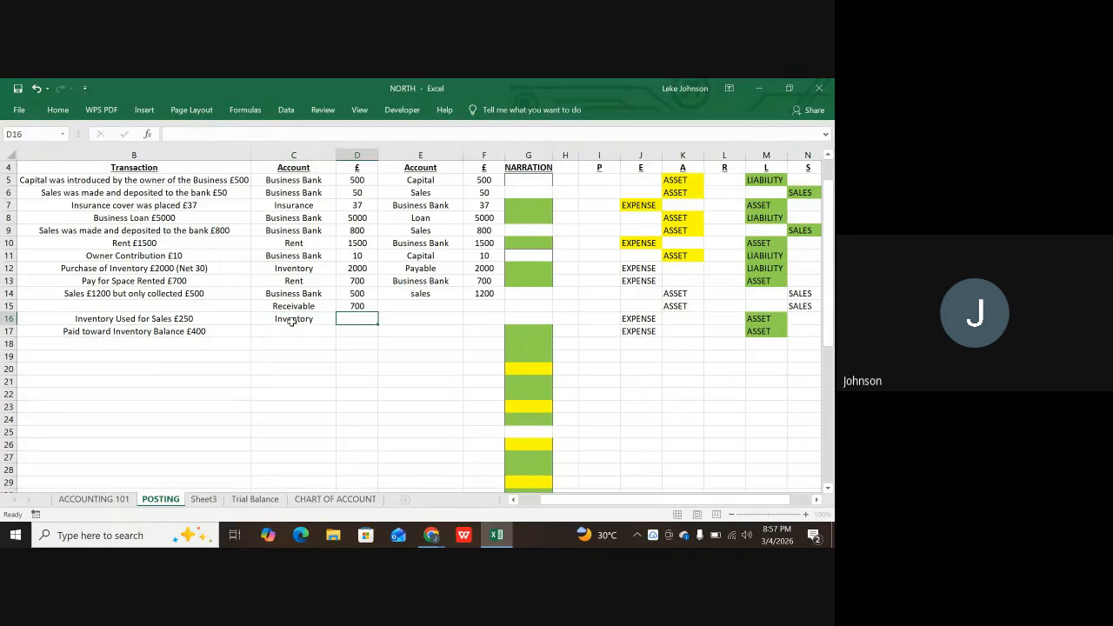
text(25)
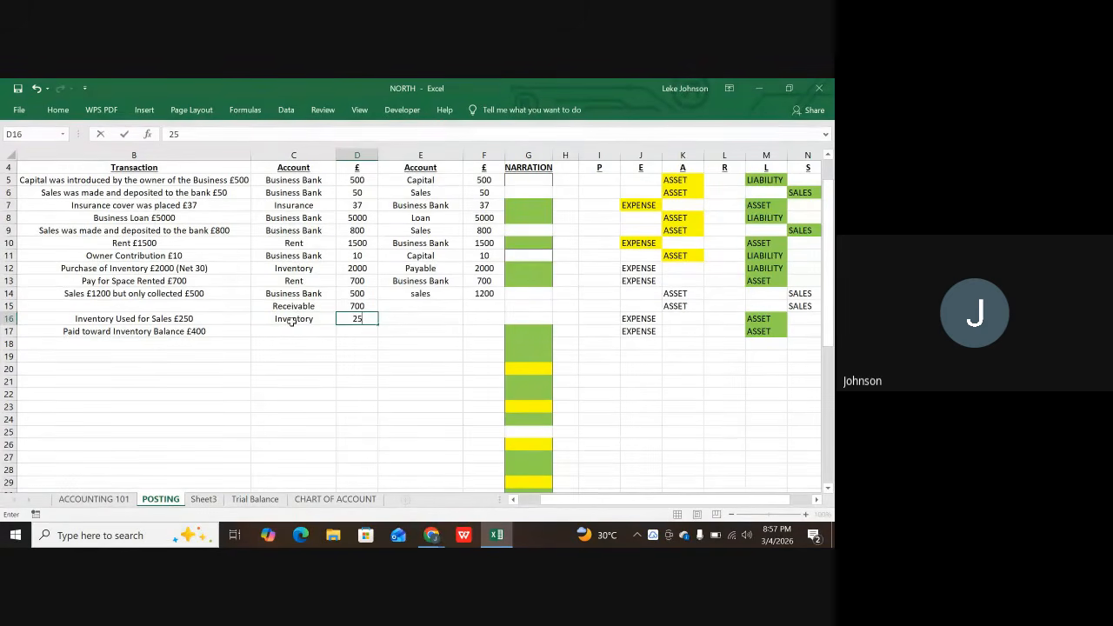
text(0)
key(Tab)
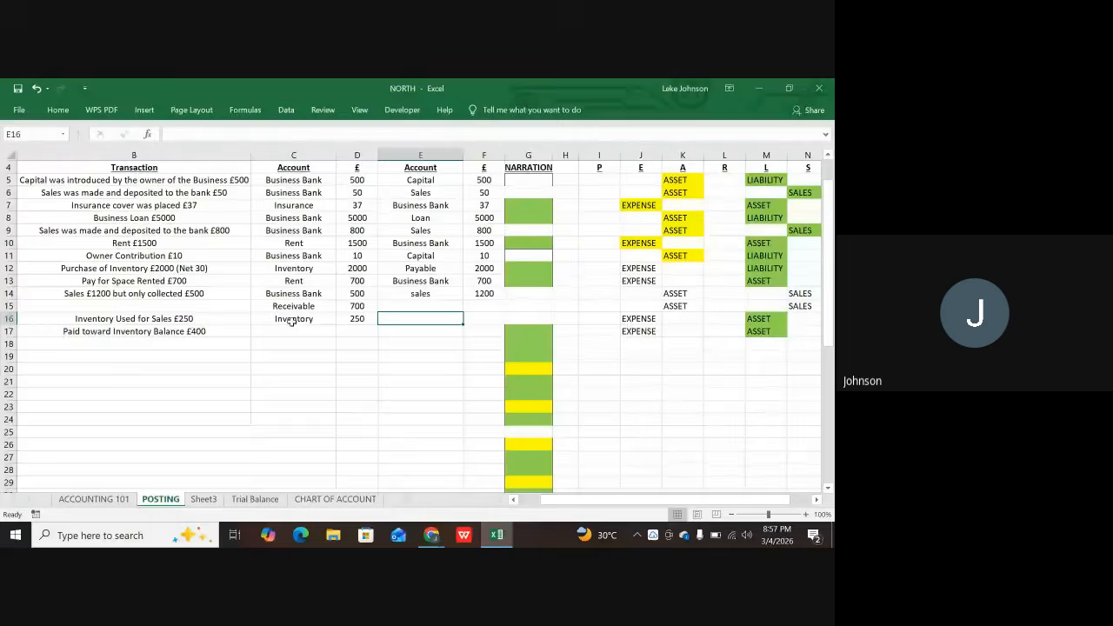
- Enter the credit side of the inventory used for sales in row 16 as Business Bank 250
text(Business Bank)
key(Tab)
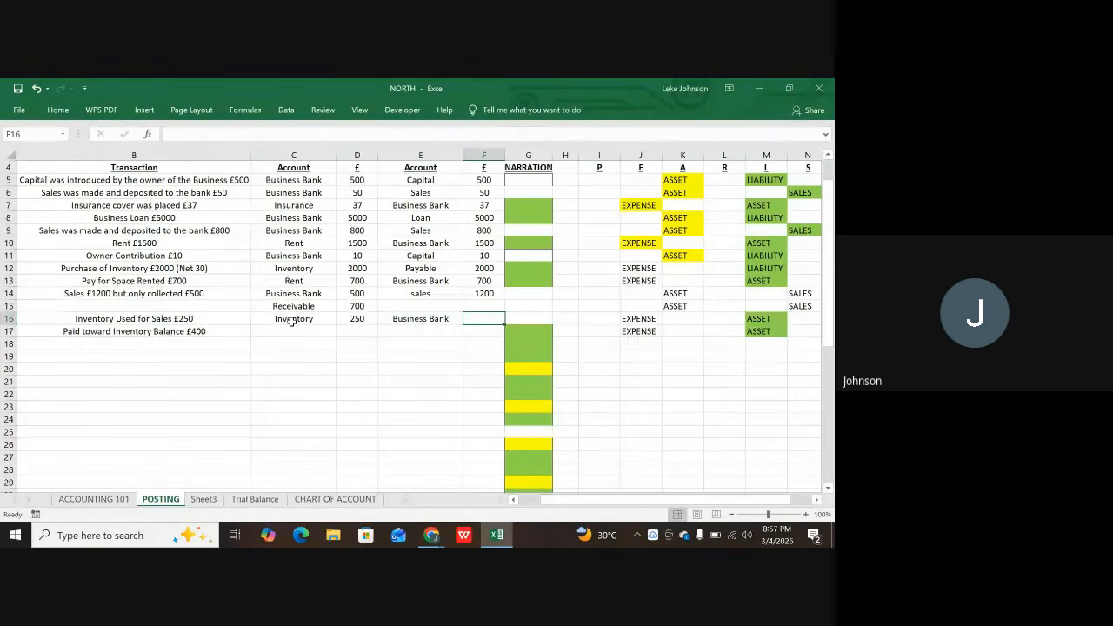
text(25)
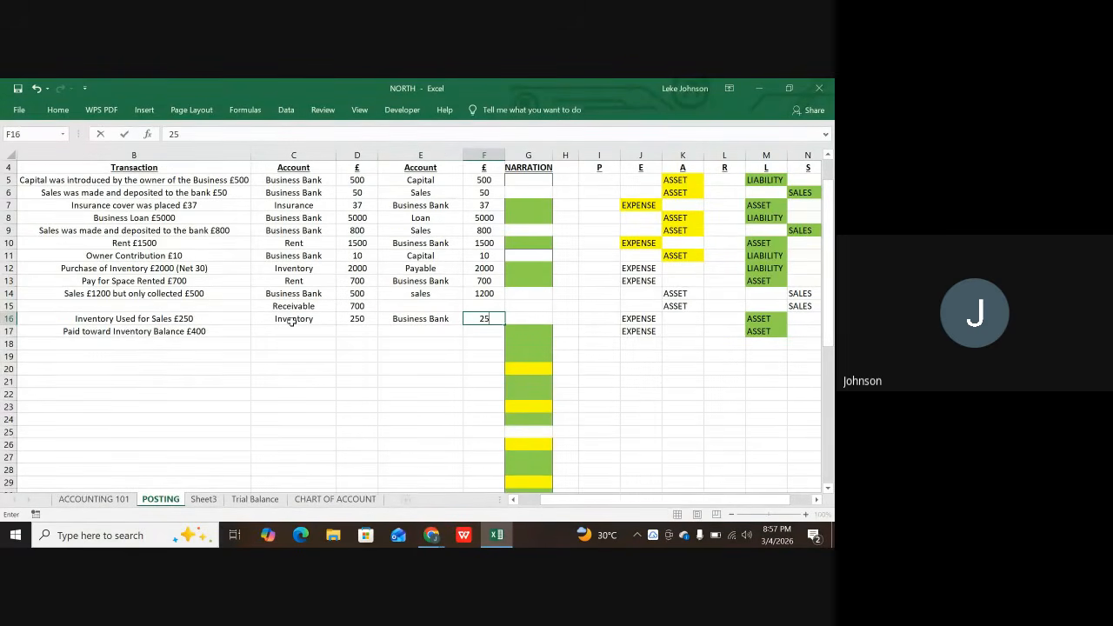
text(0)
key(Return)
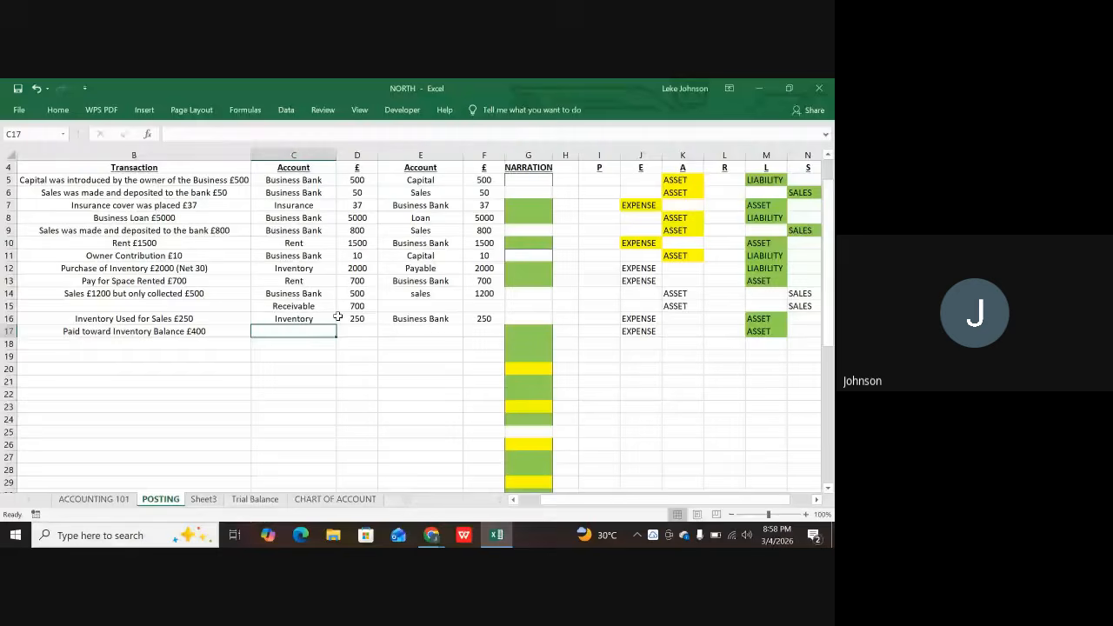
- Change the credit account of the inventory used for sales in row 16 to Sales
click(401, 321)
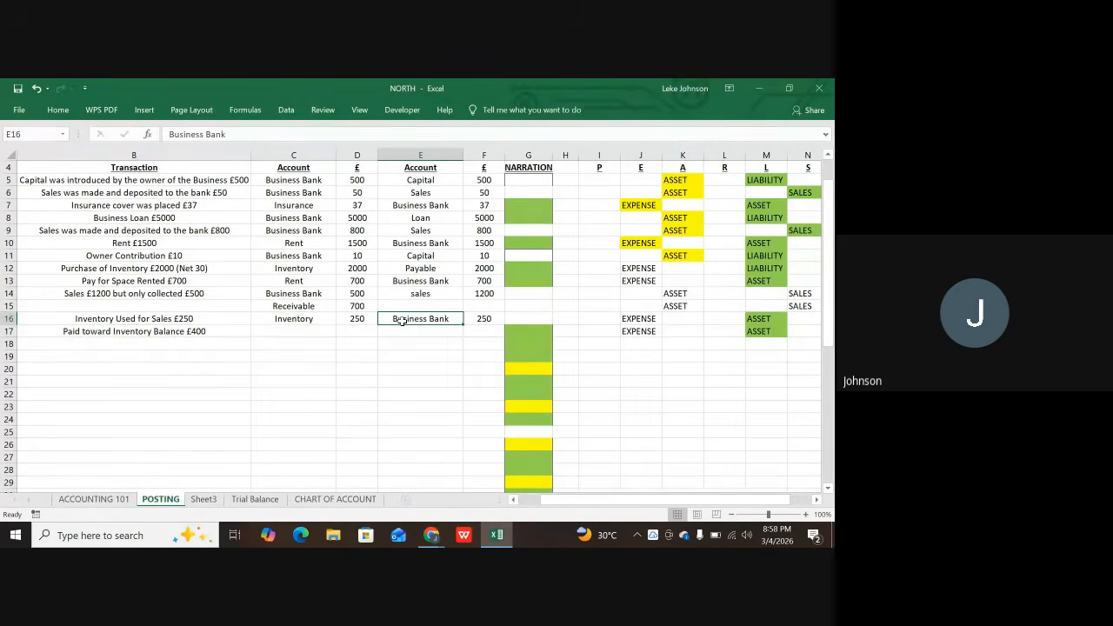
text(Sales)
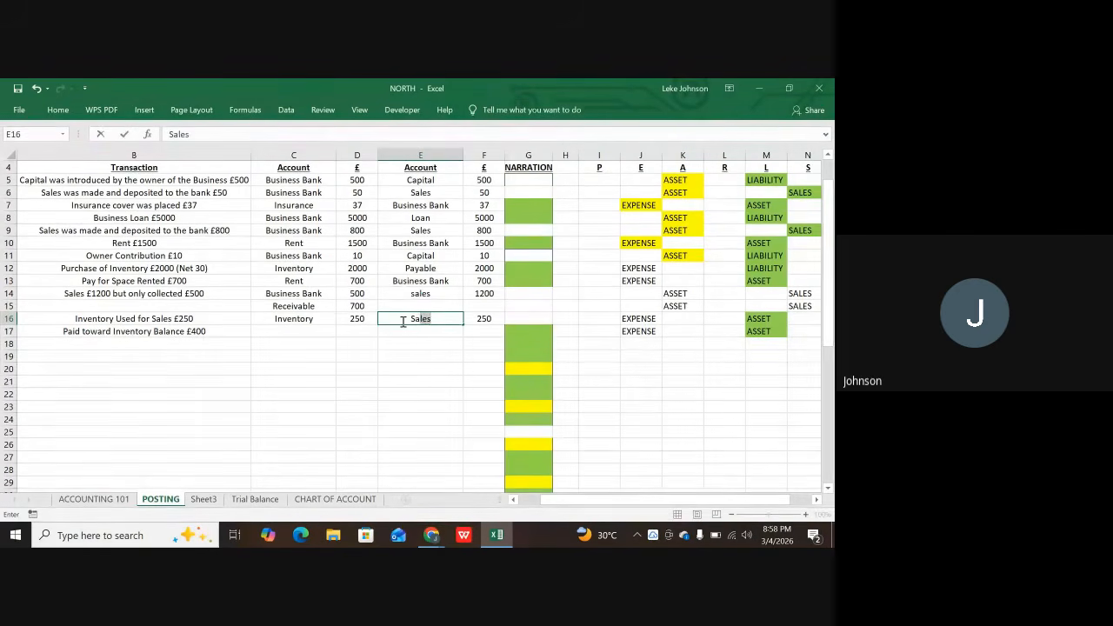
key(Tab)
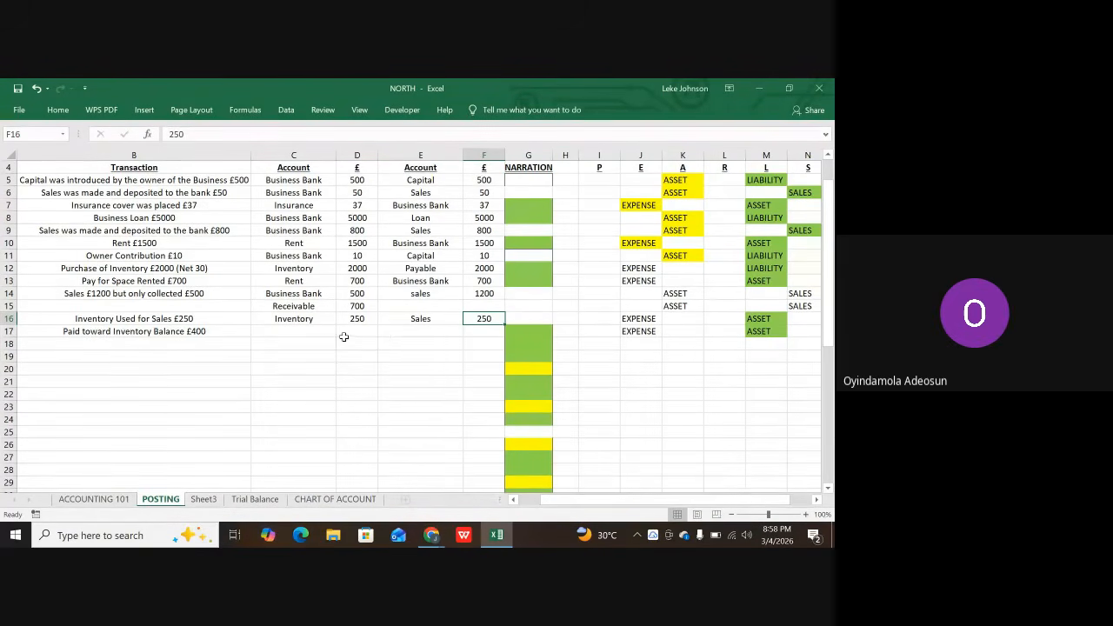
- Enter inventory 250 as the credit account and amount in row 17, under the Sales credit entry
click(404, 333)
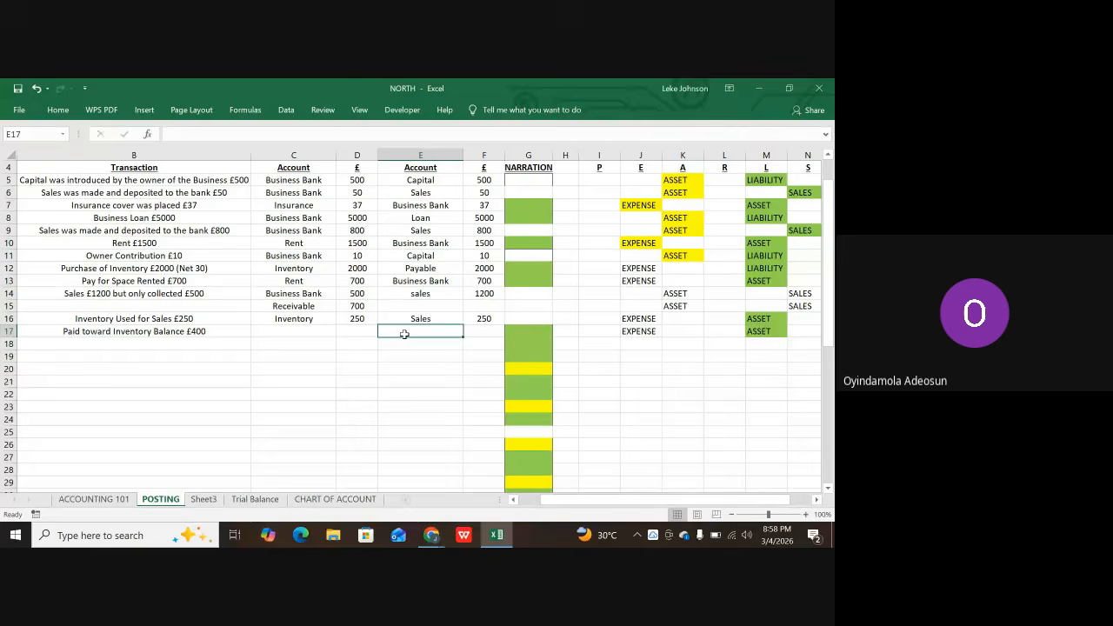
text(in)
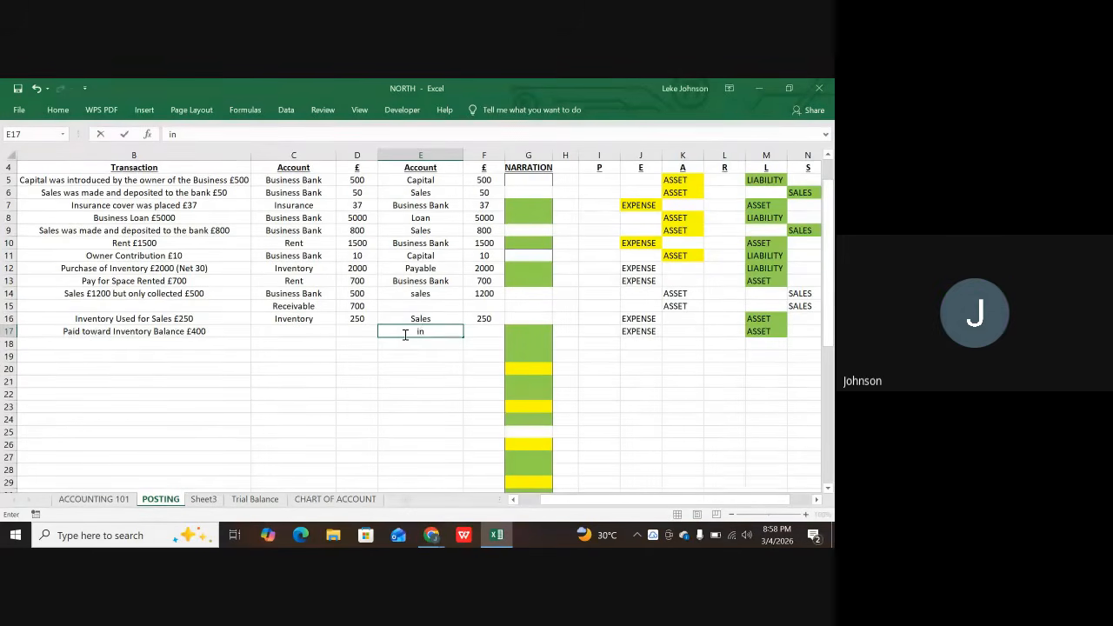
text(vent)
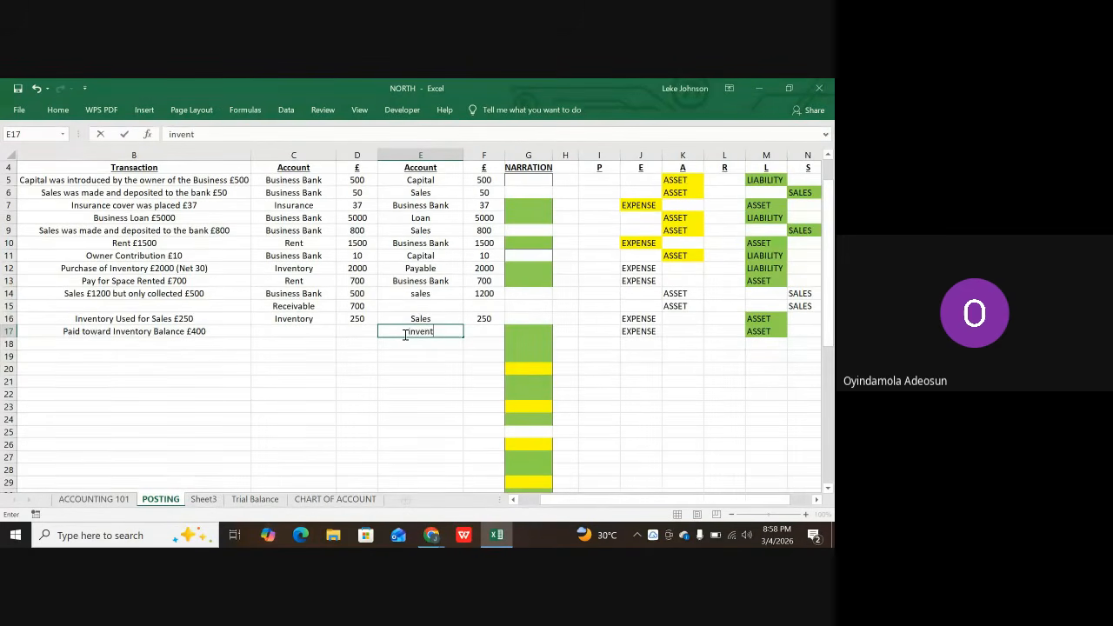
text(ory)
key(Tab)
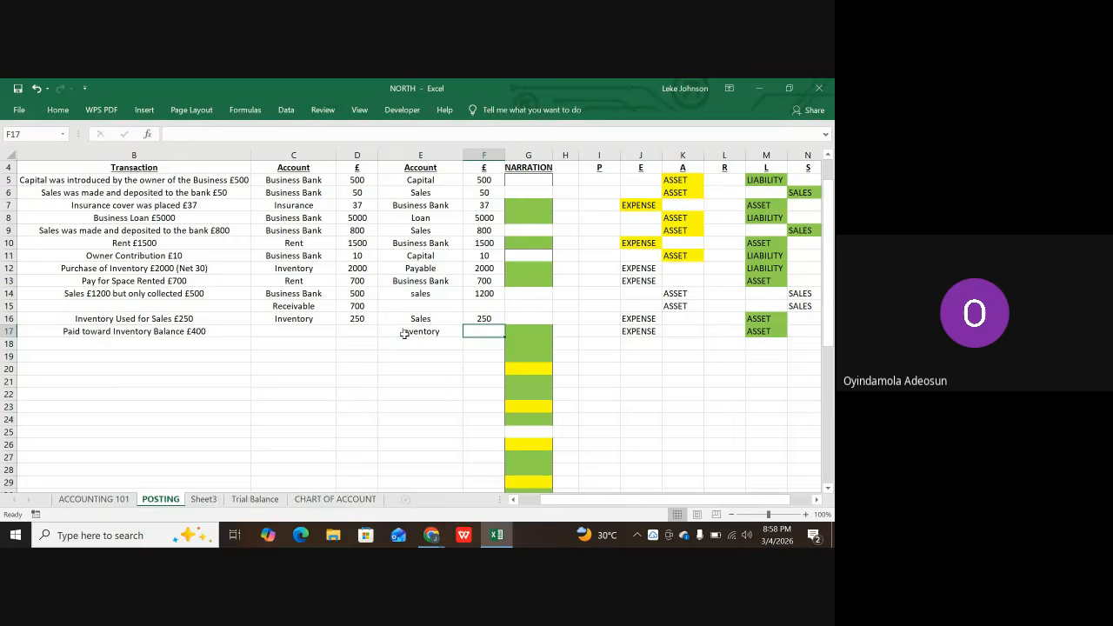
text(25)
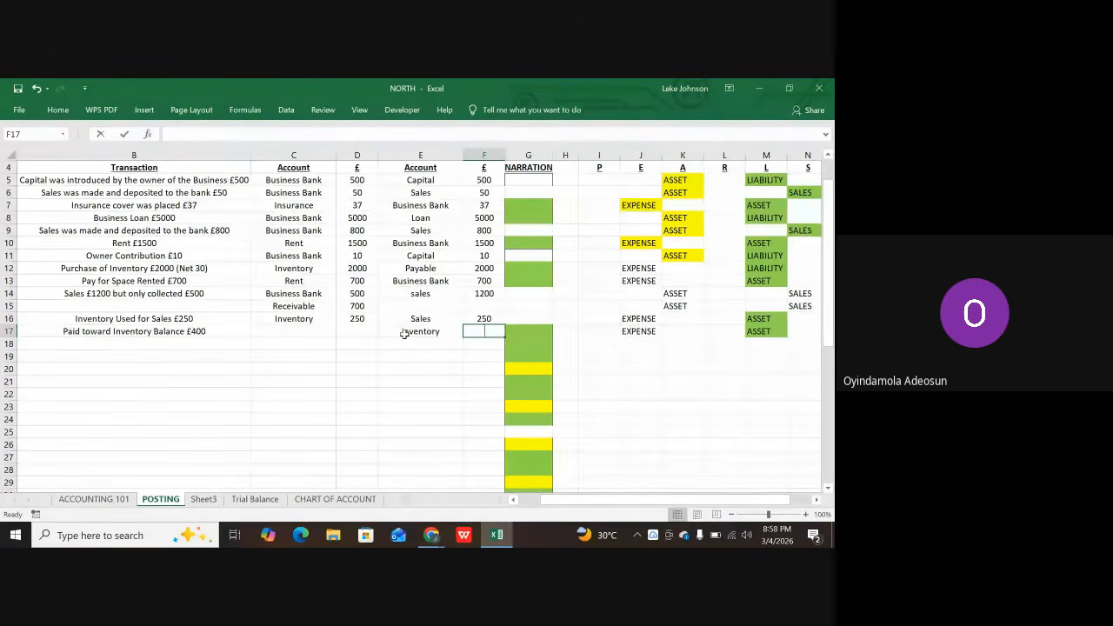
text(0)
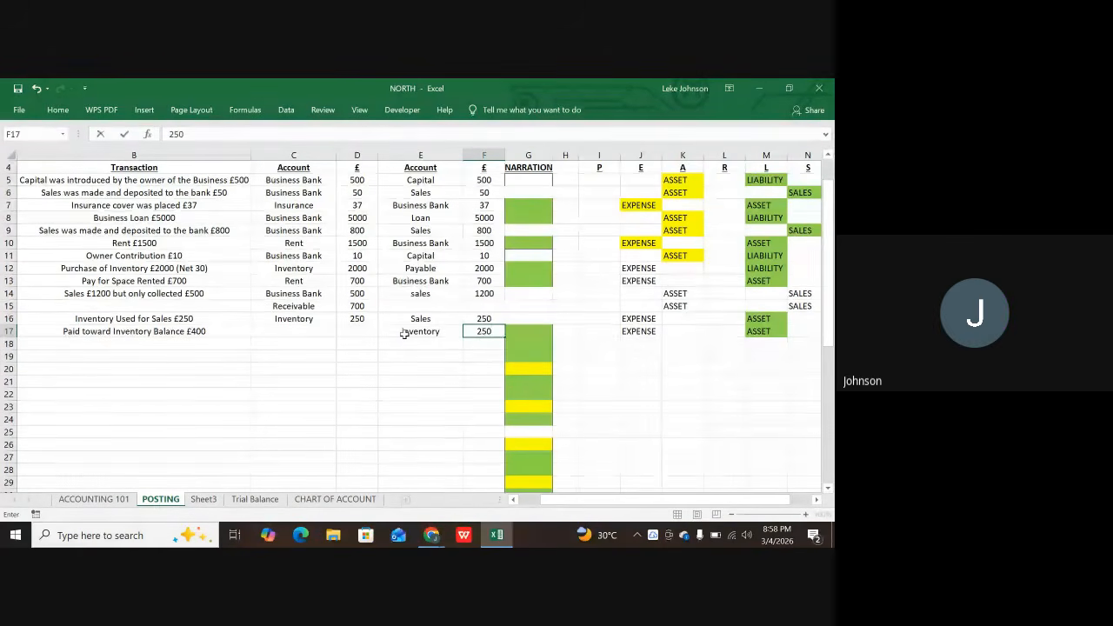
click(304, 341)
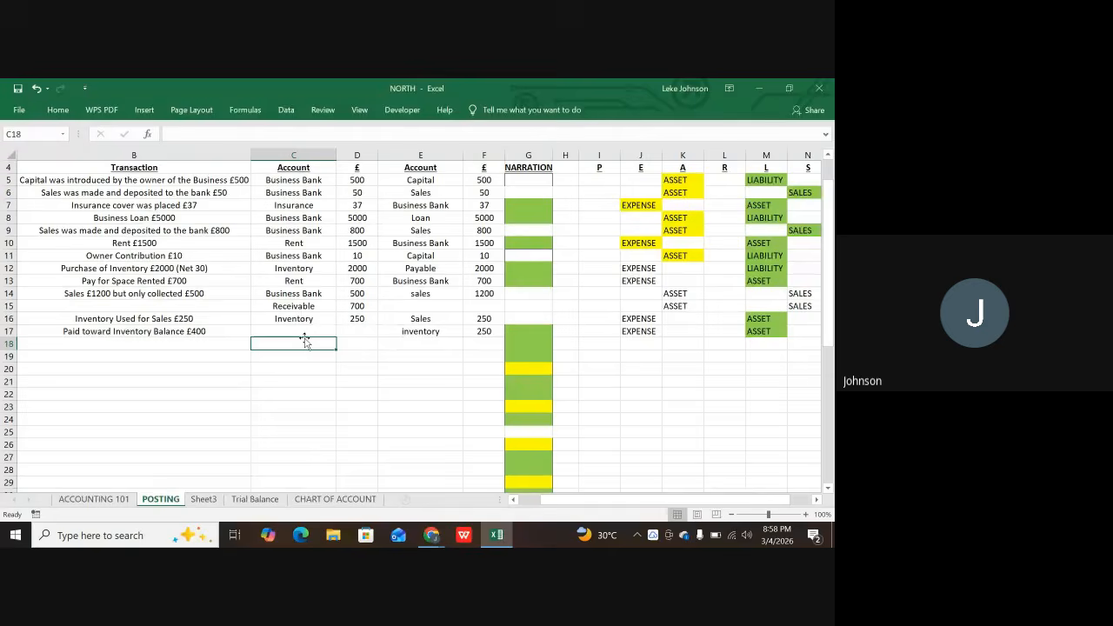
- Enter raw material as the debit account in row 17
click(312, 330)
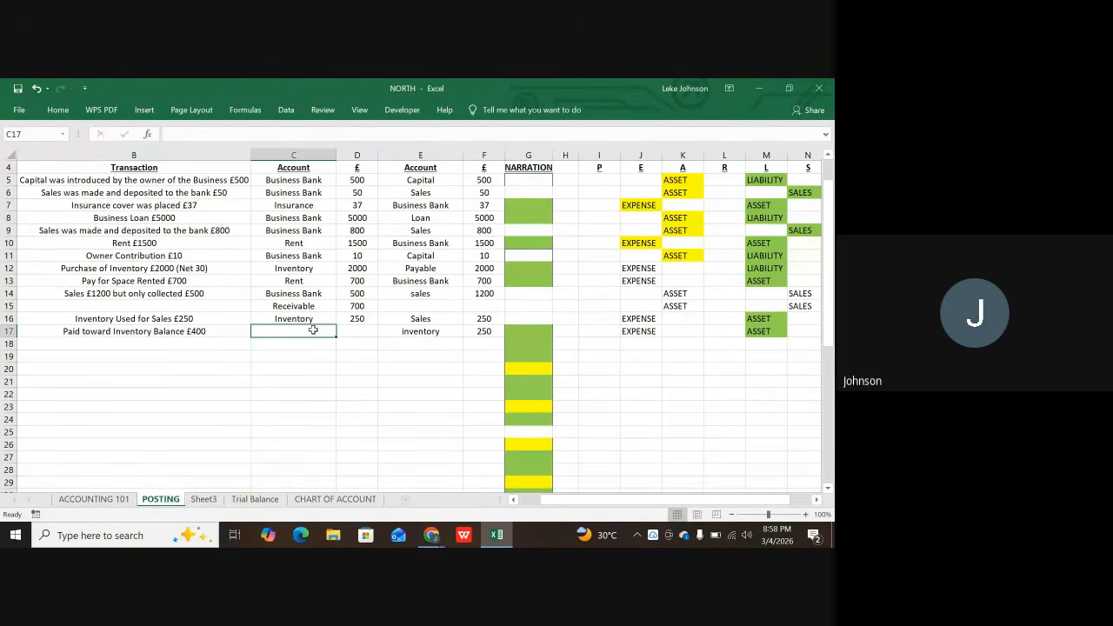
text(raw)
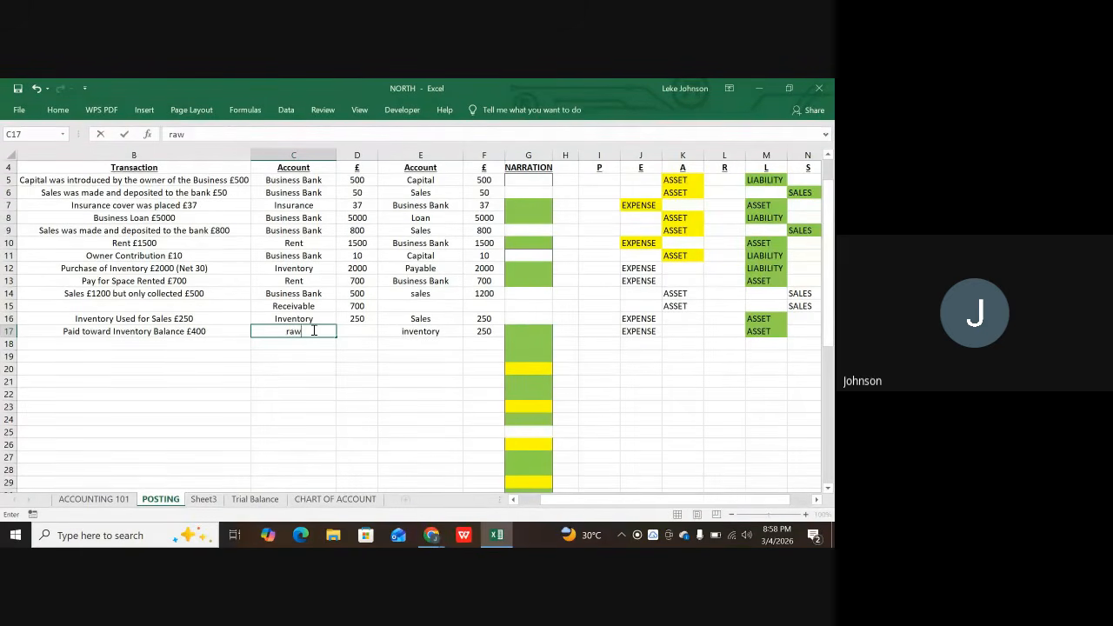
text( mate)
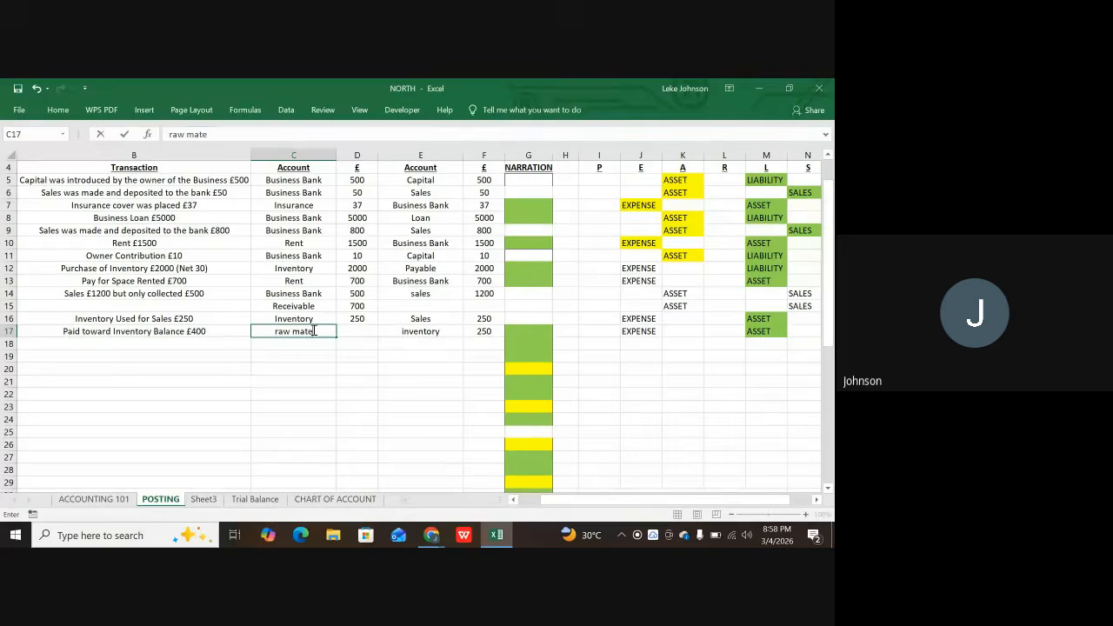
text(rial)
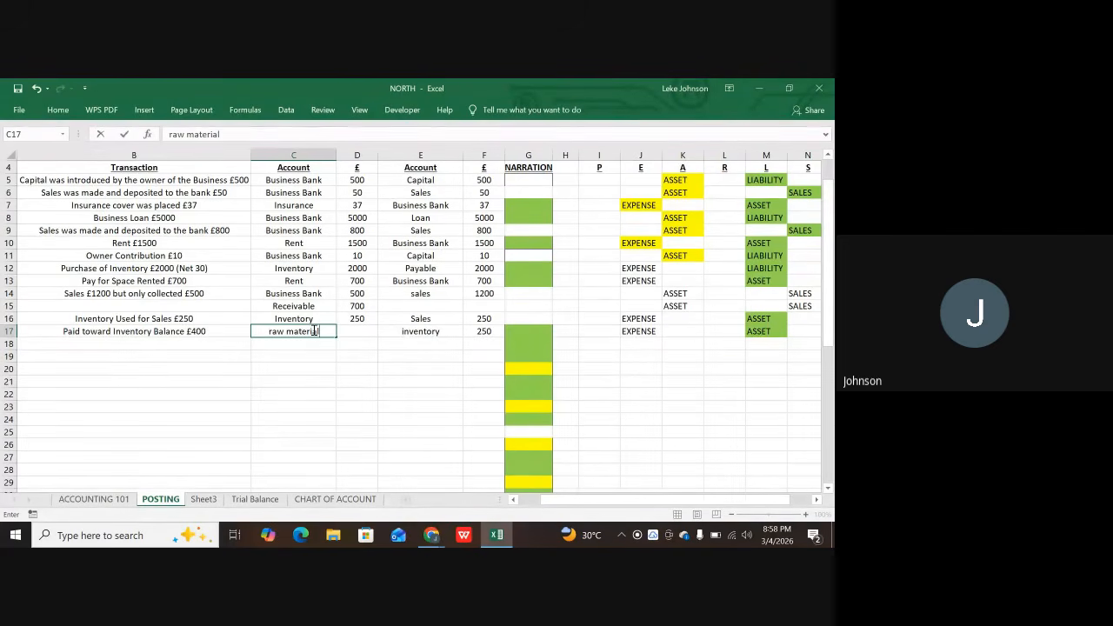
key(Return)
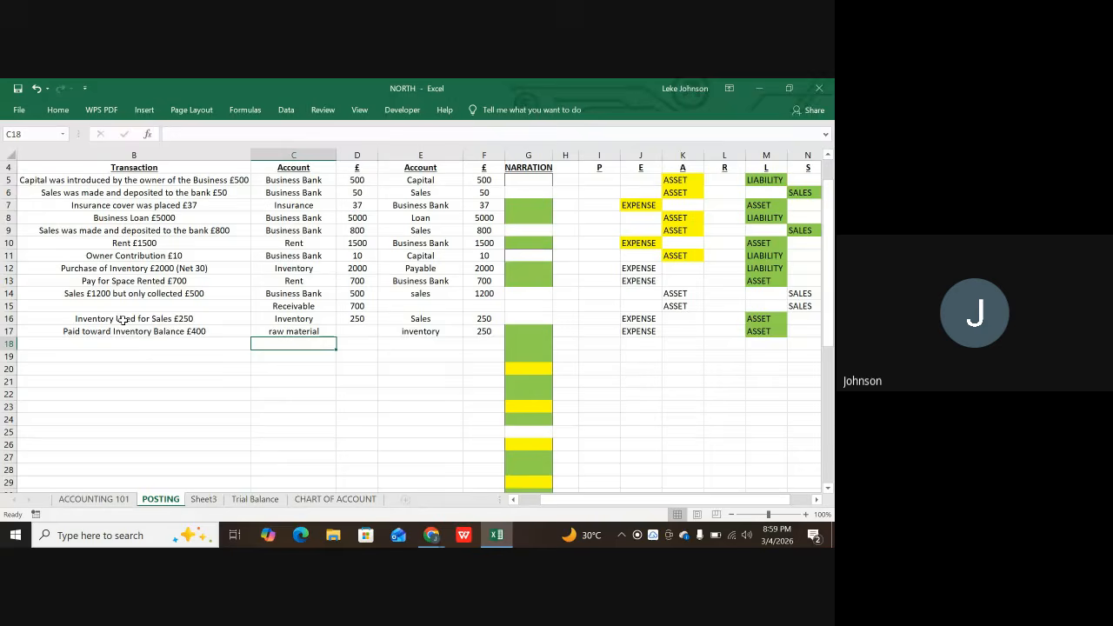
click(285, 318)
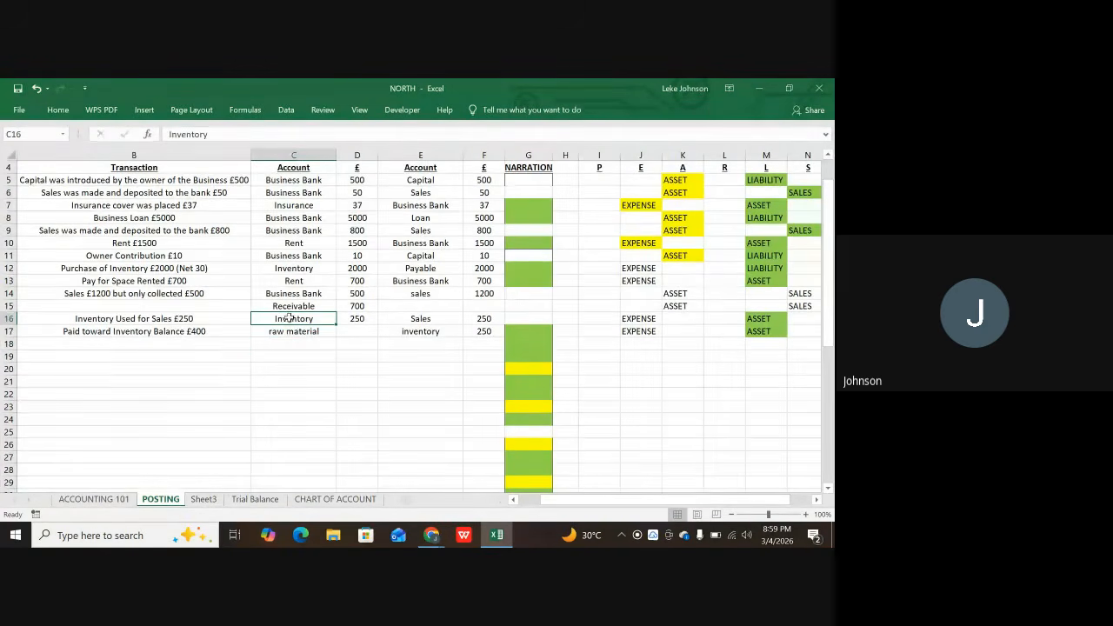
click(431, 320)
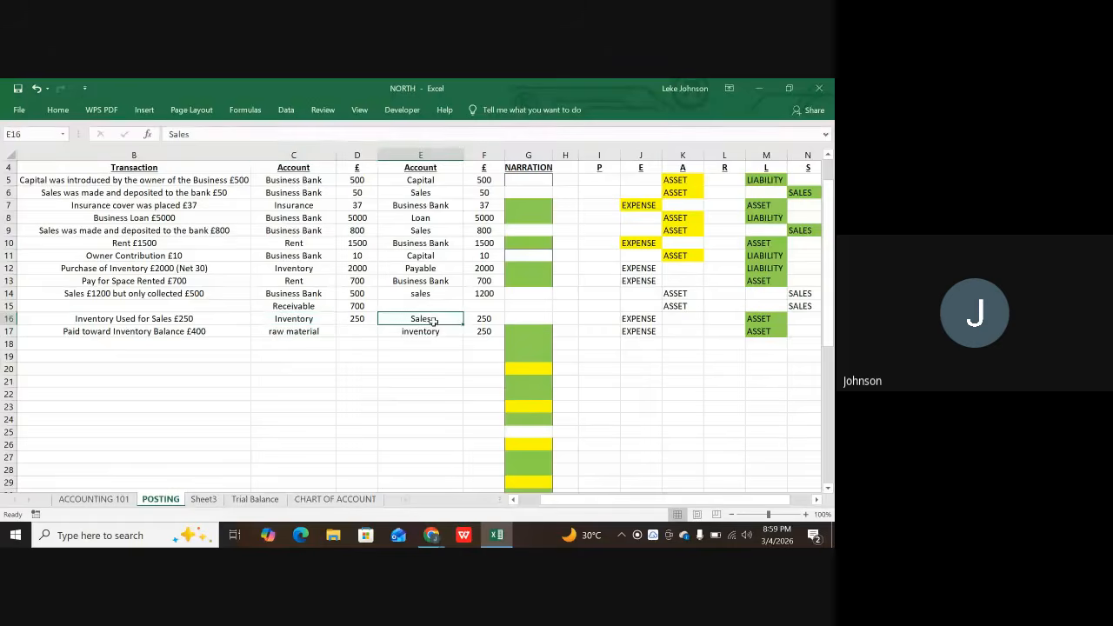
click(182, 319)
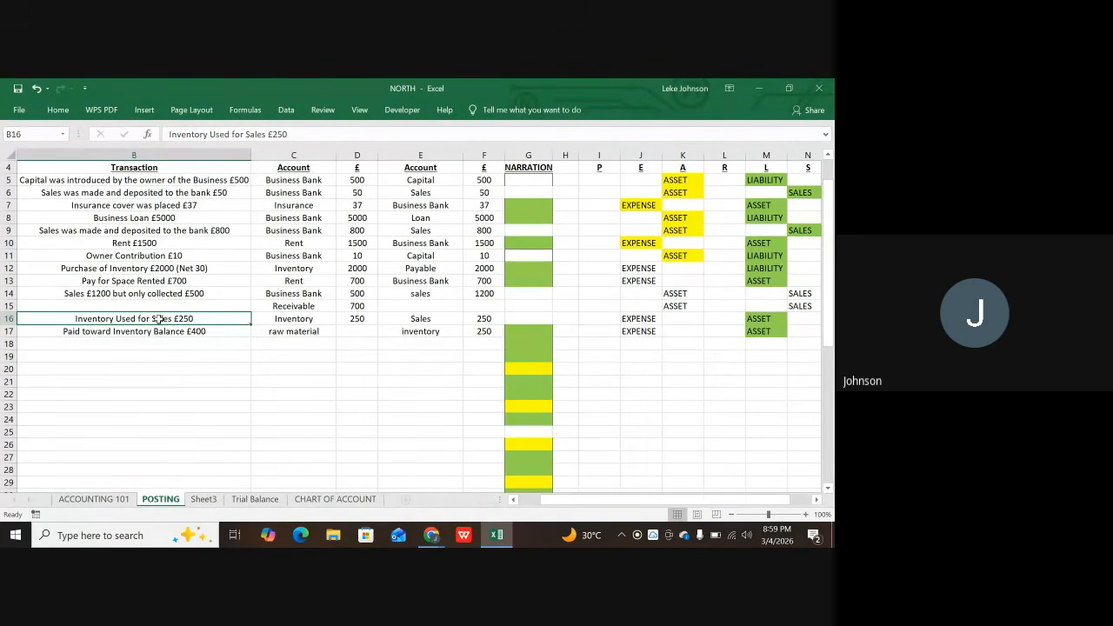
click(100, 294)
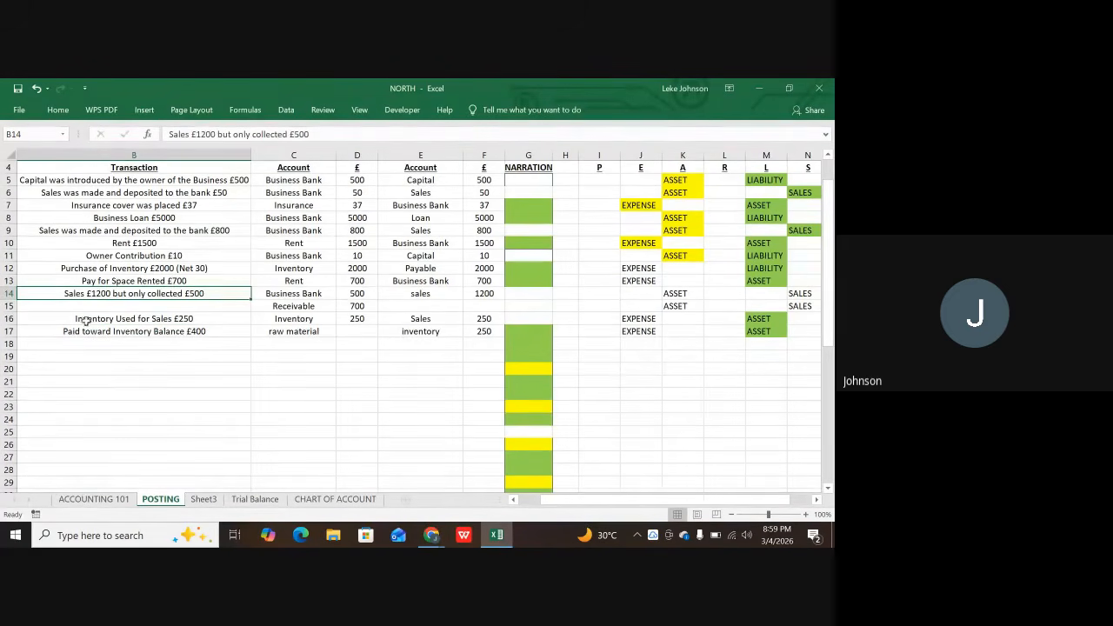
click(87, 321)
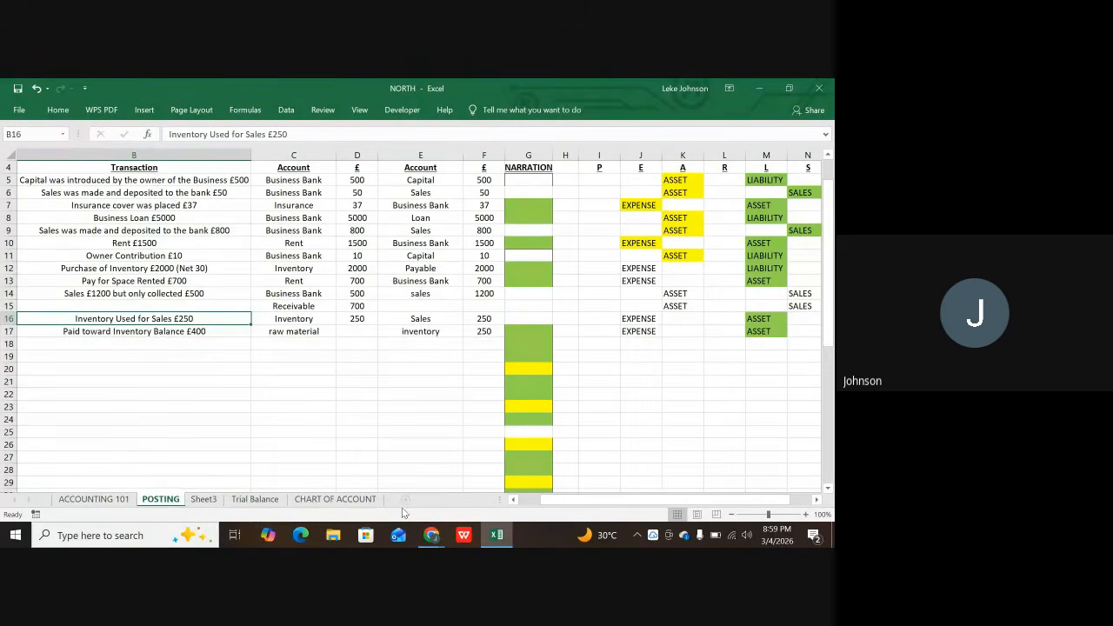
- Switch to the Google Meet call in Chrome and mute the participant with the open microphone for everyone
mouse_move(431, 535)
click(396, 442)
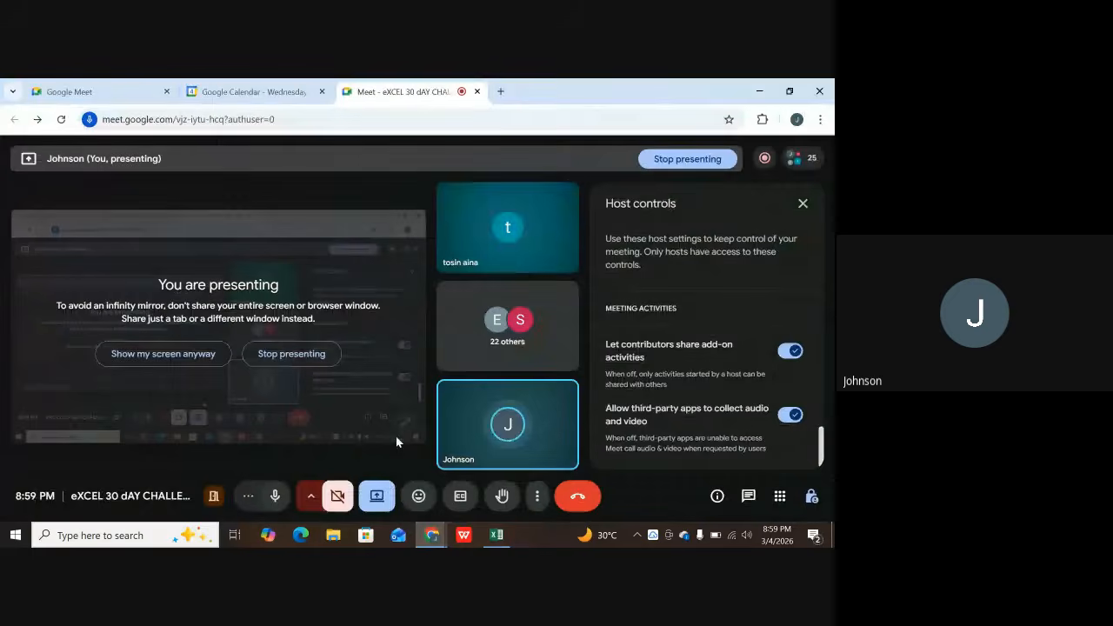
click(510, 230)
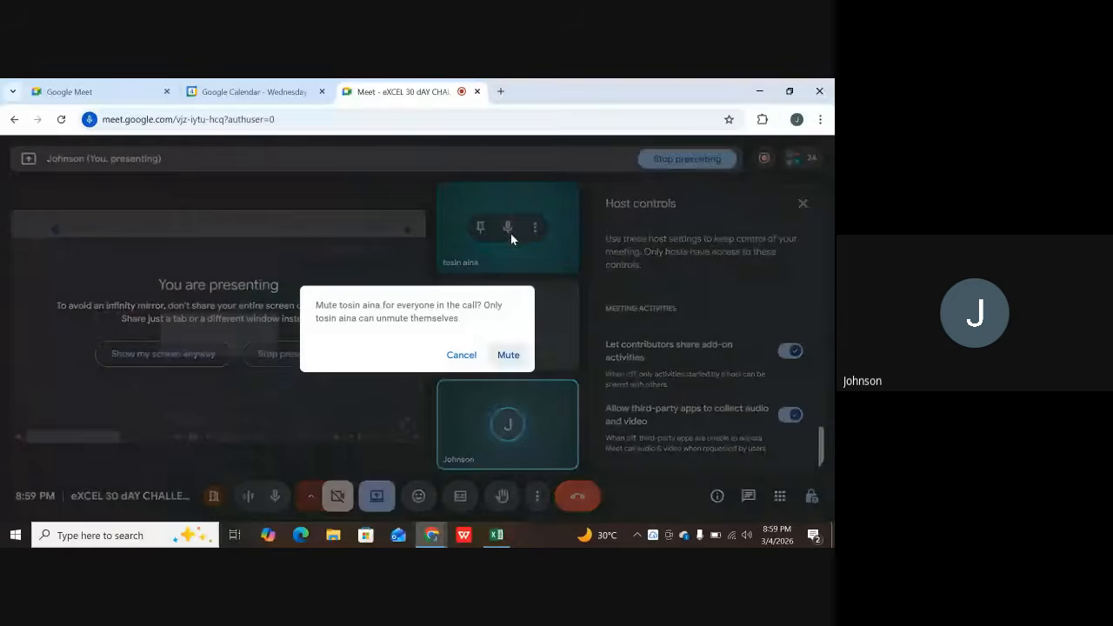
click(508, 355)
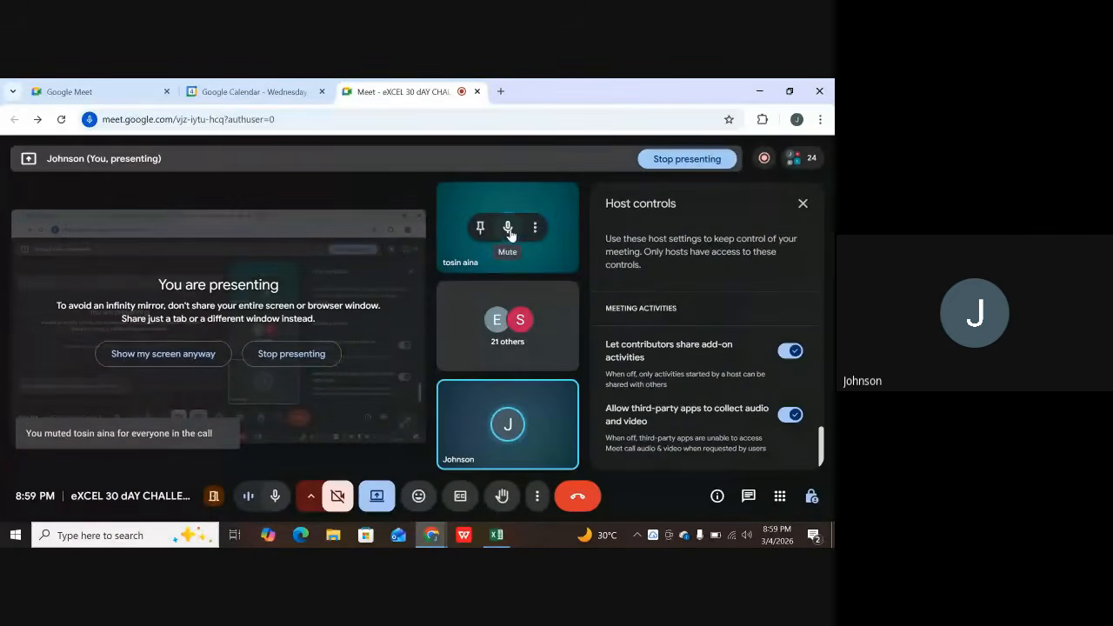
click(509, 230)
click(507, 354)
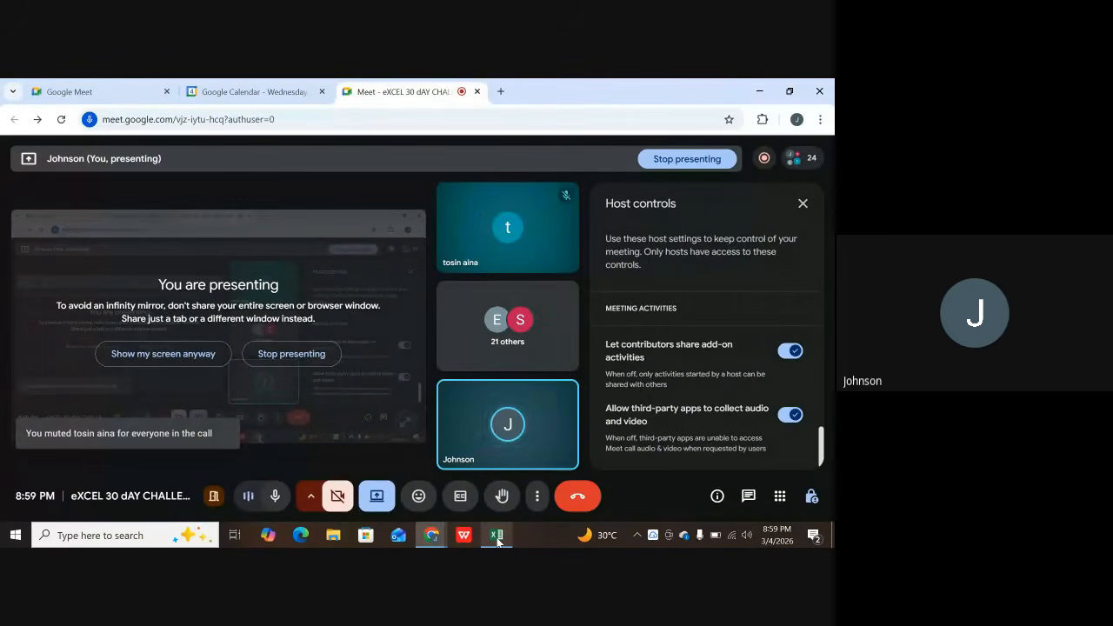
mouse_move(516, 269)
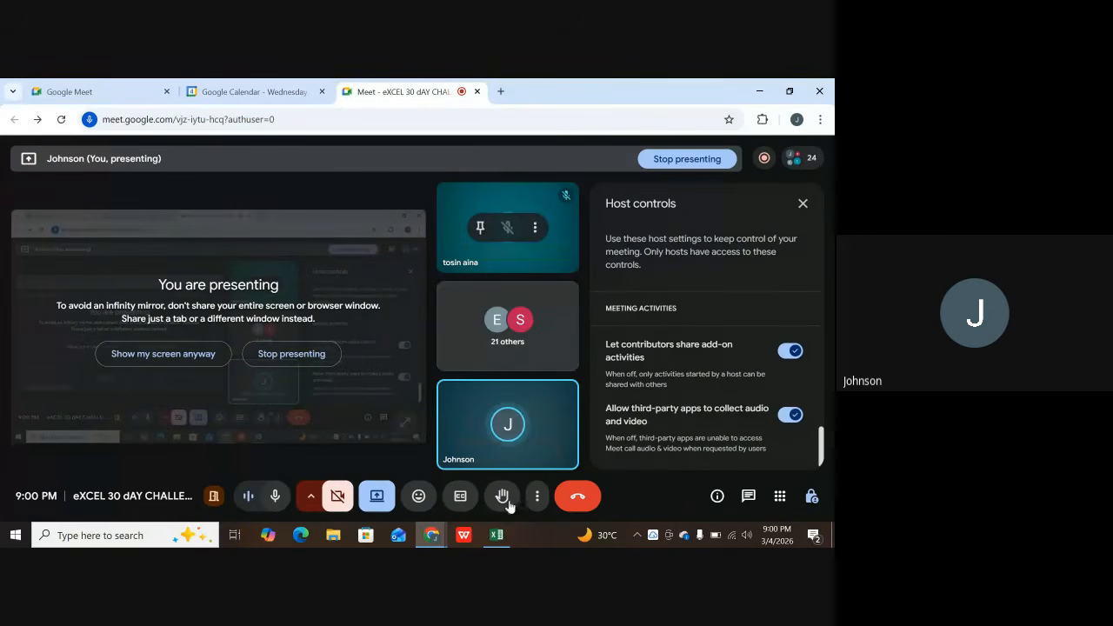
- Switch back to the Excel workbook and set the debit account of the inventory used for sales in row 16 to Cost of Sales
click(497, 535)
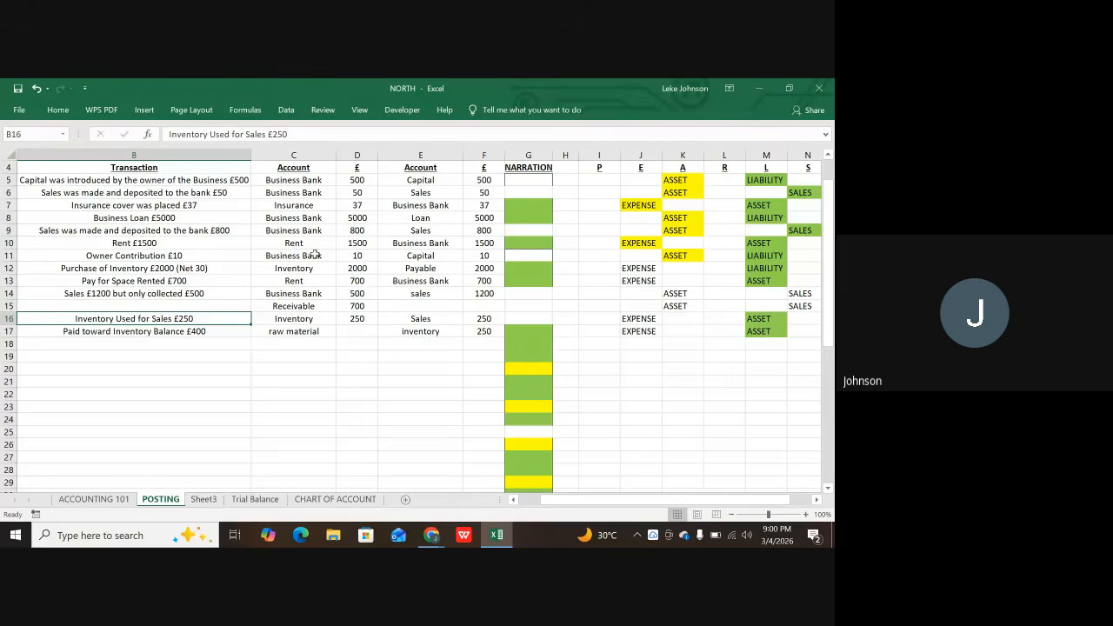
drag(294, 320, 292, 333)
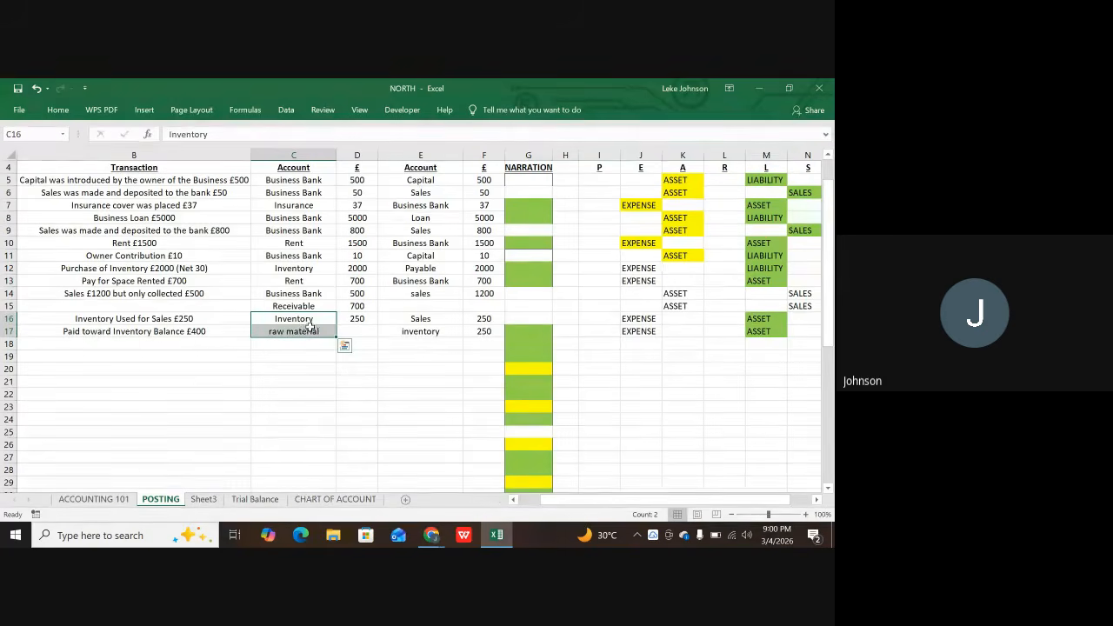
click(311, 328)
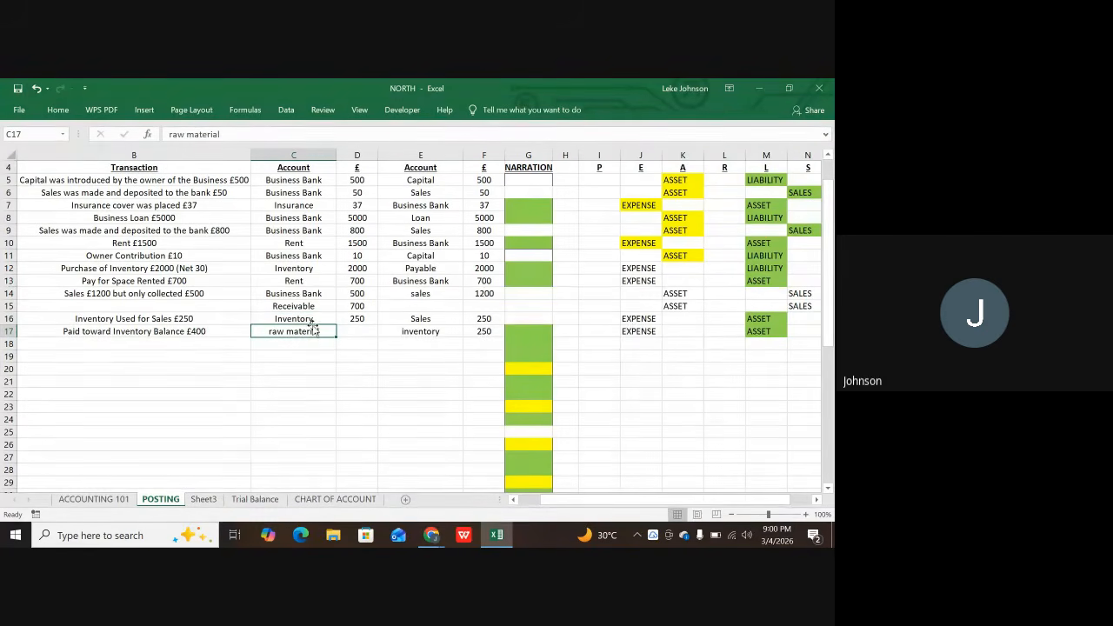
click(311, 318)
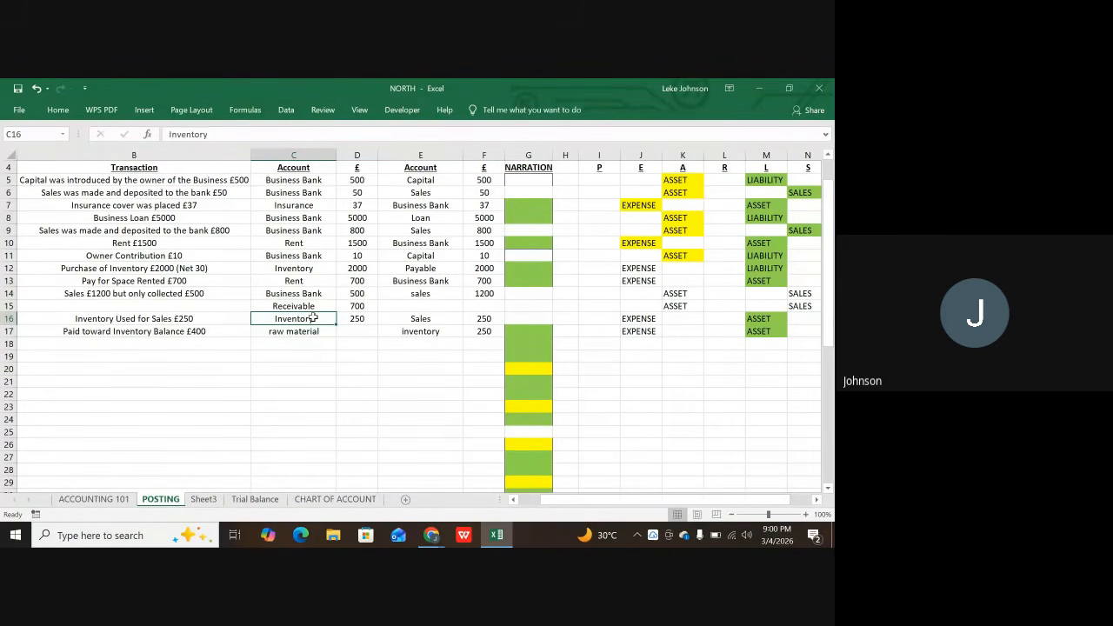
text(Co)
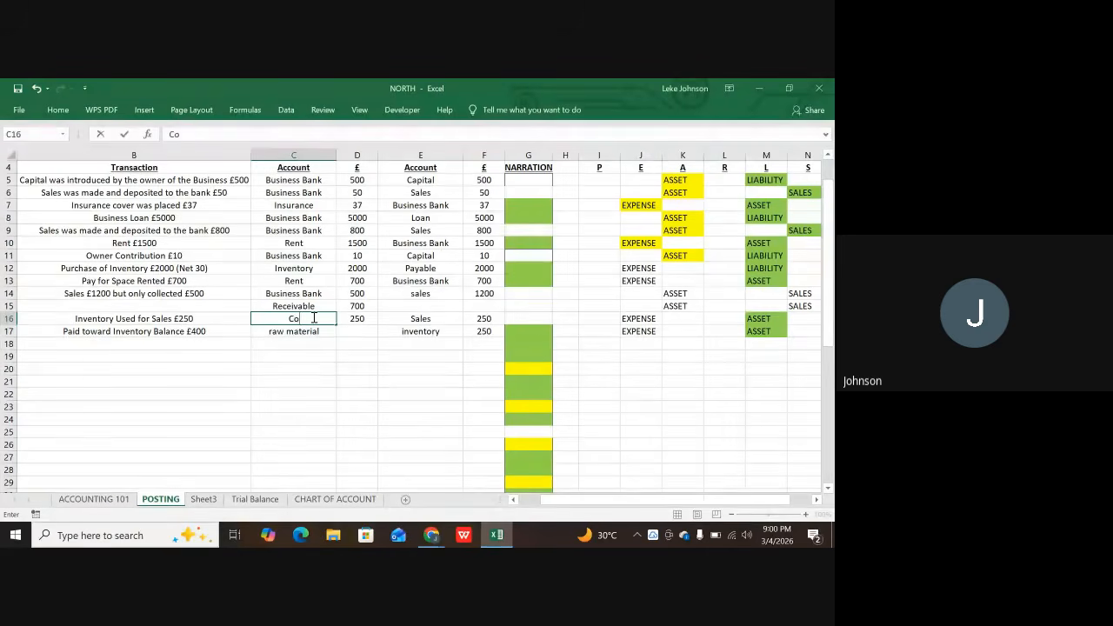
text(st of)
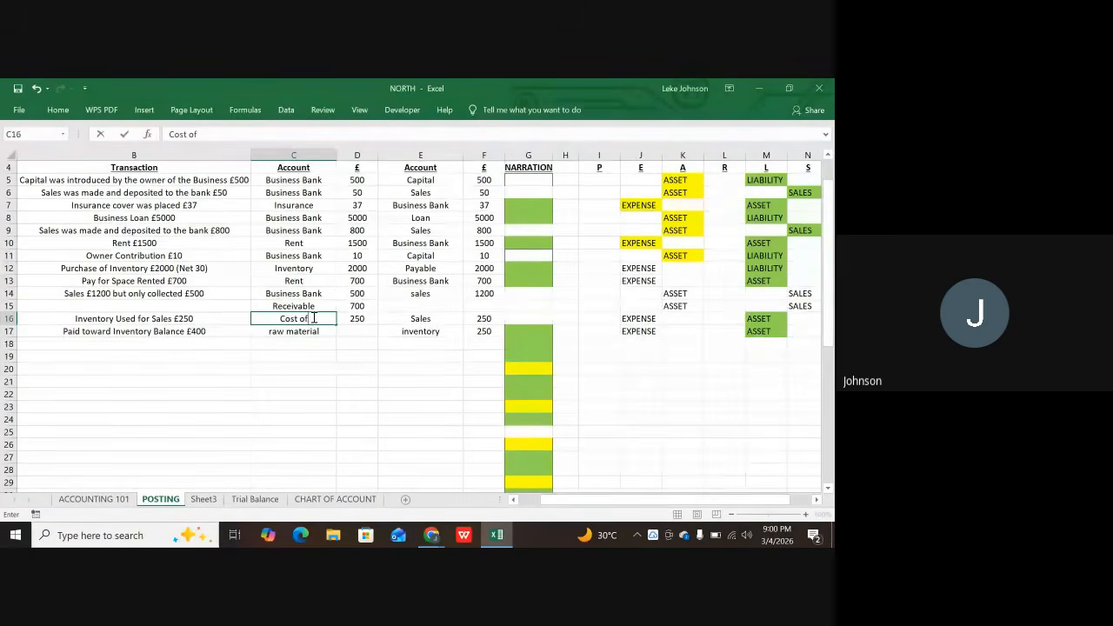
text( Sales)
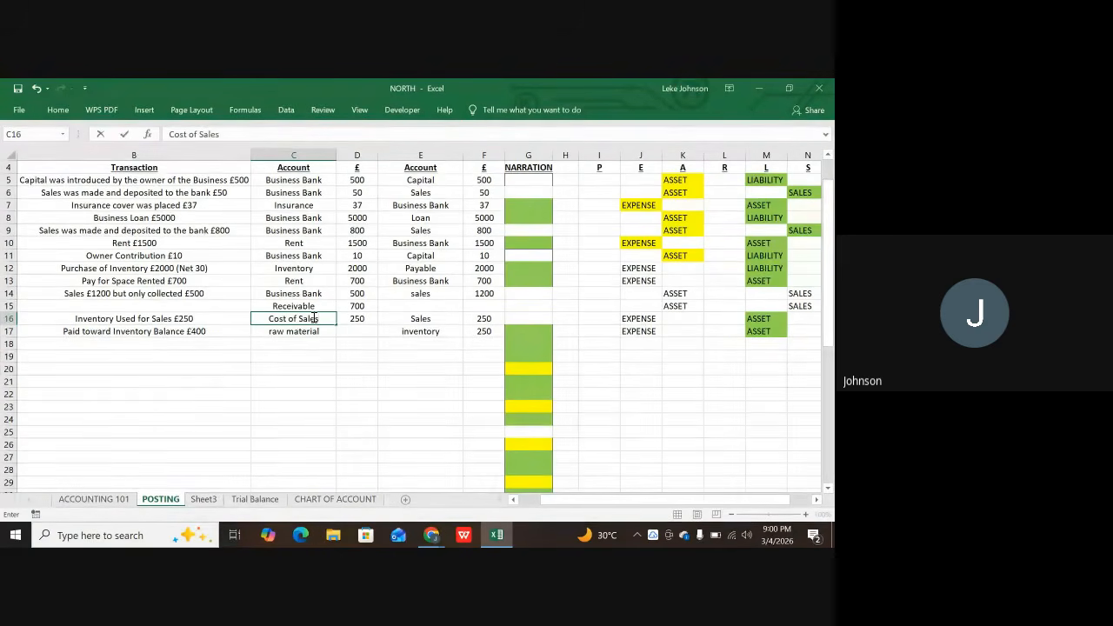
key(Tab)
- Change the credit account of the inventory used for sales in row 16 to inventory
key(Tab)
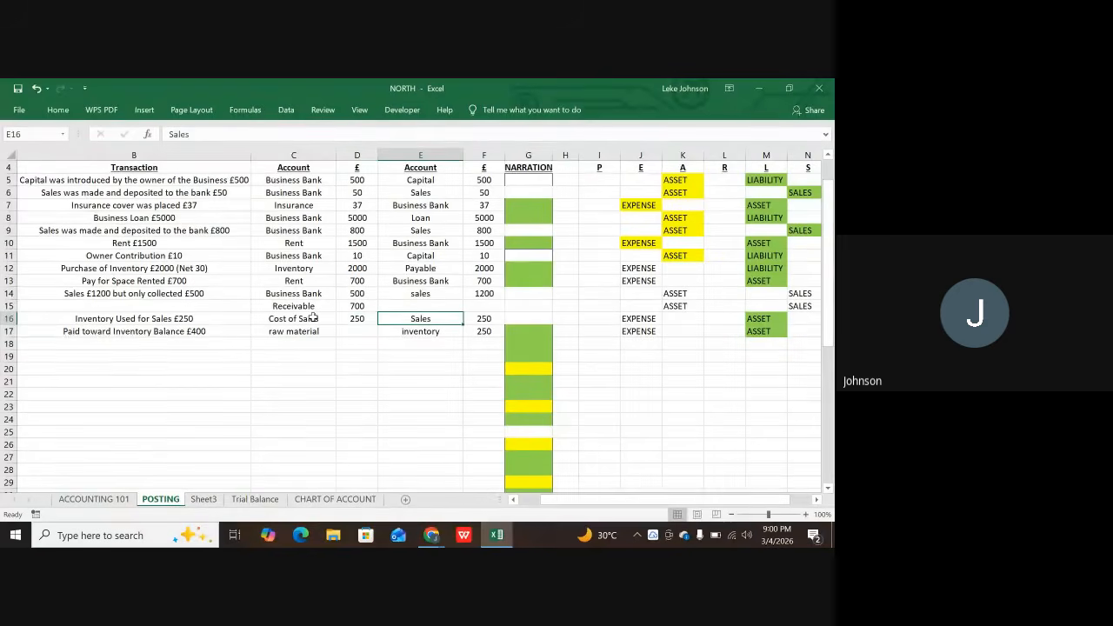
text(inv)
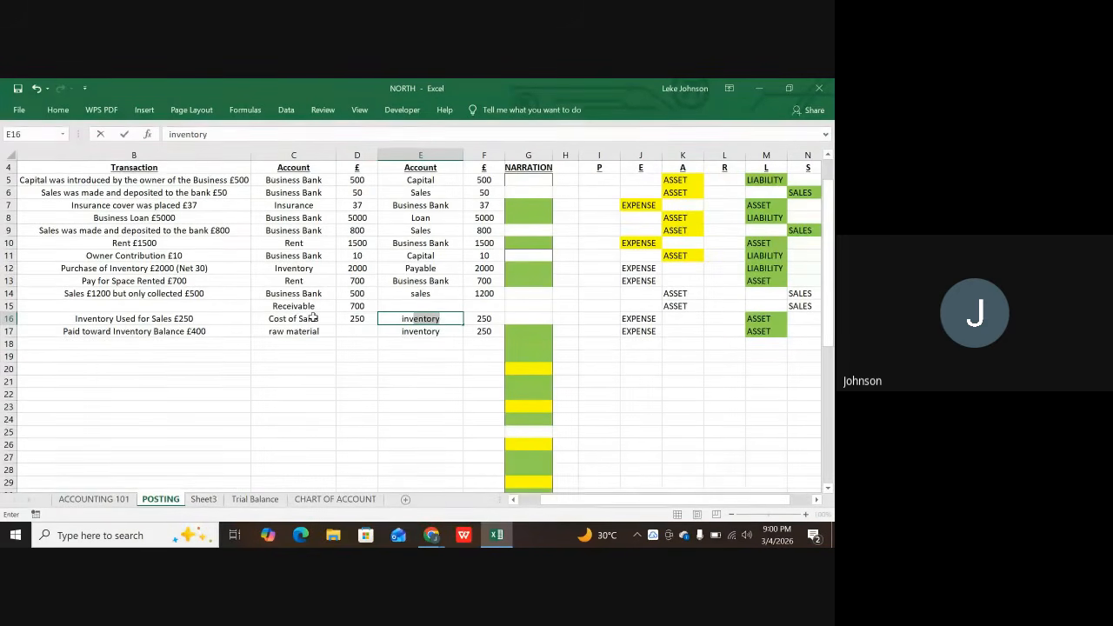
text(en)
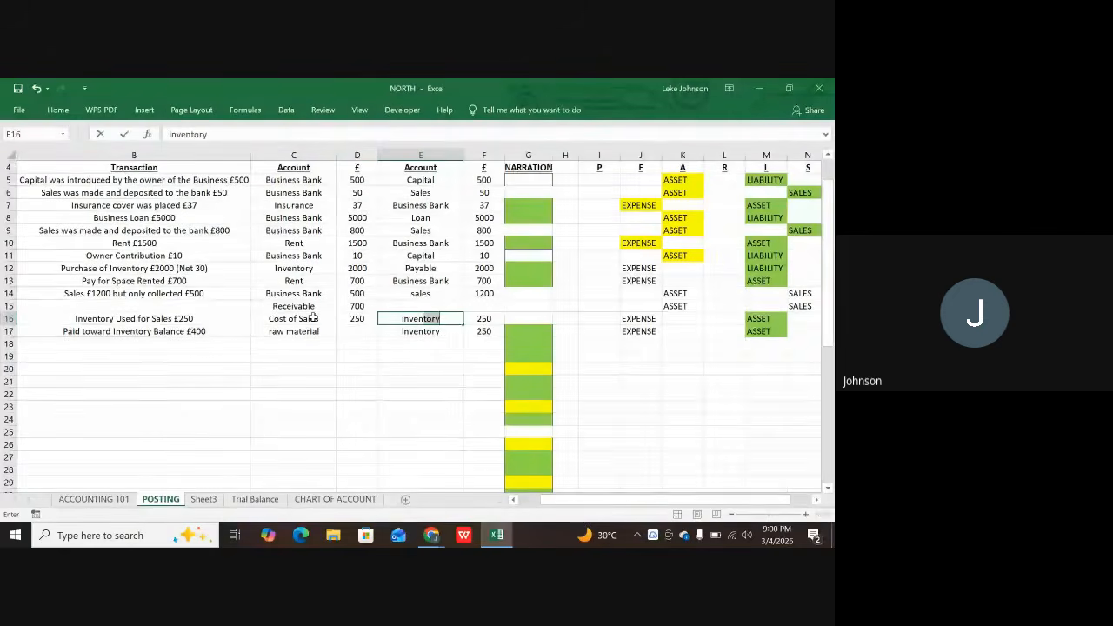
text(toryu)
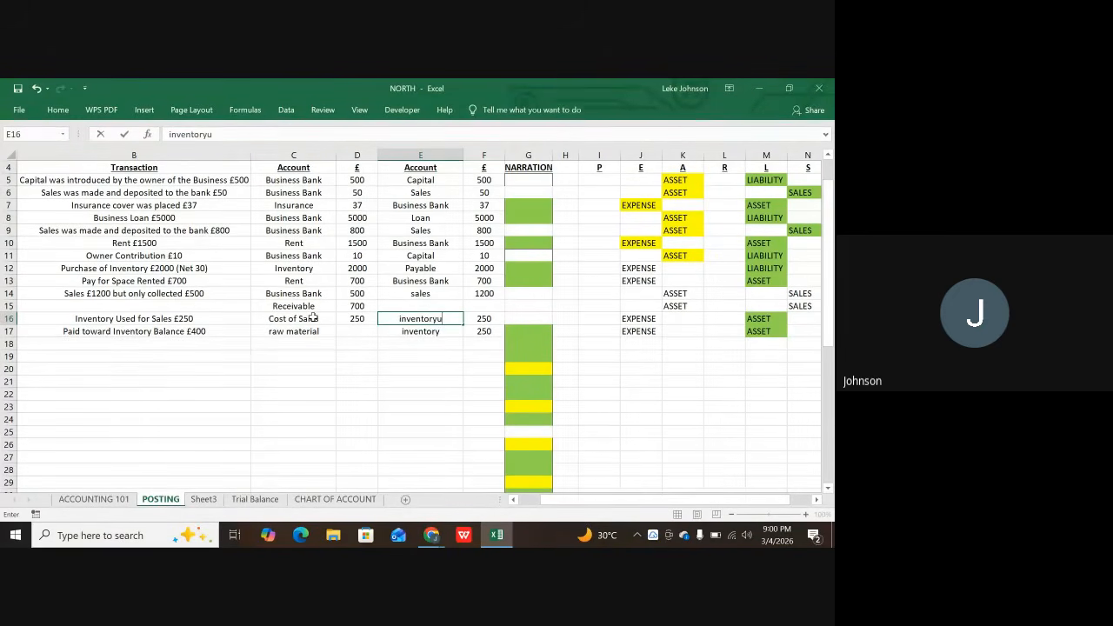
key(BackSpace)
key(Tab)
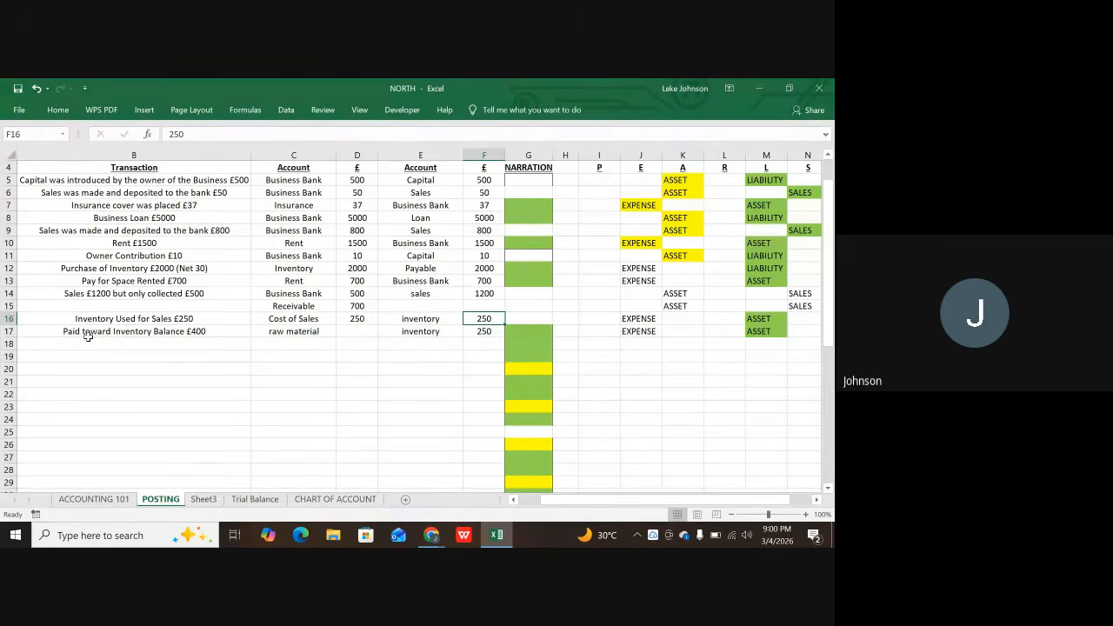
- Post the debit side of the payment toward the inventory balance in row 17 as Payable with amount 400
click(202, 333)
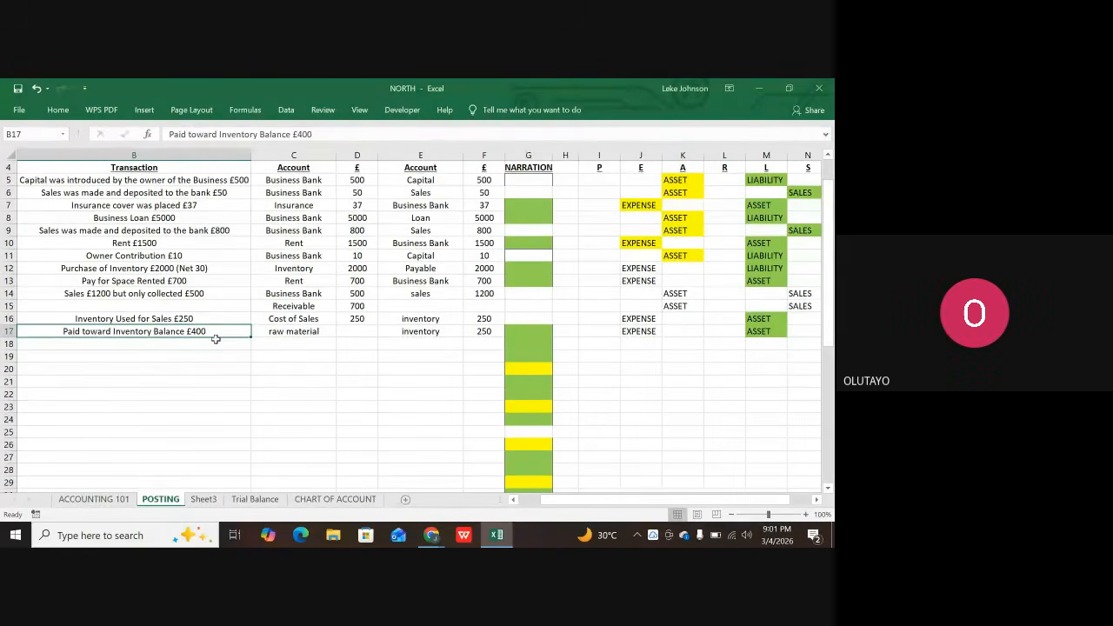
click(271, 333)
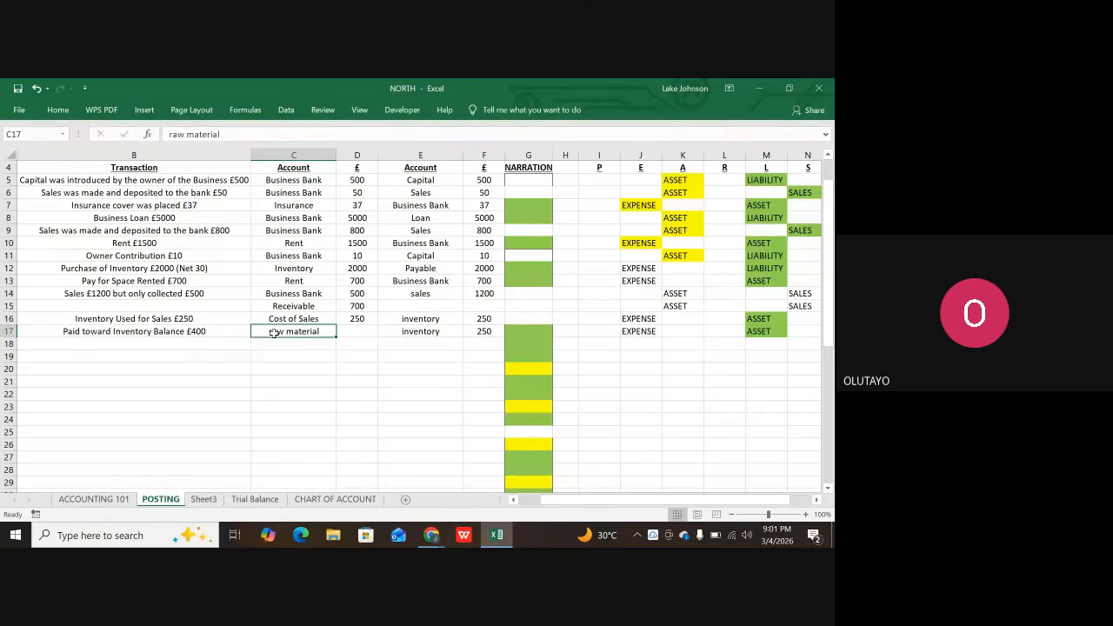
text(Pay)
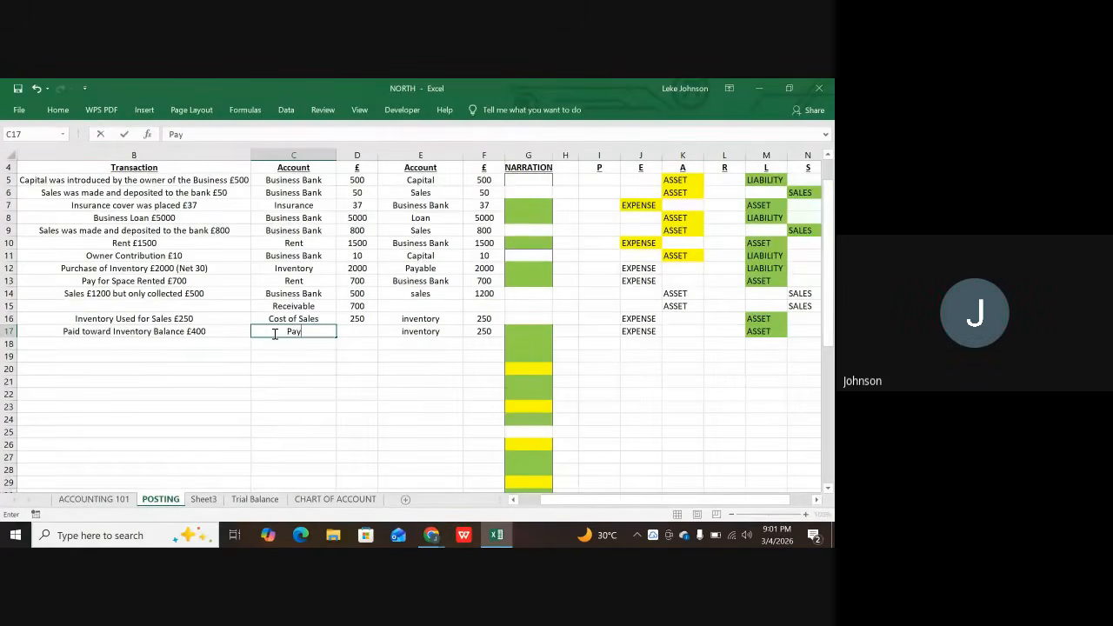
text(able)
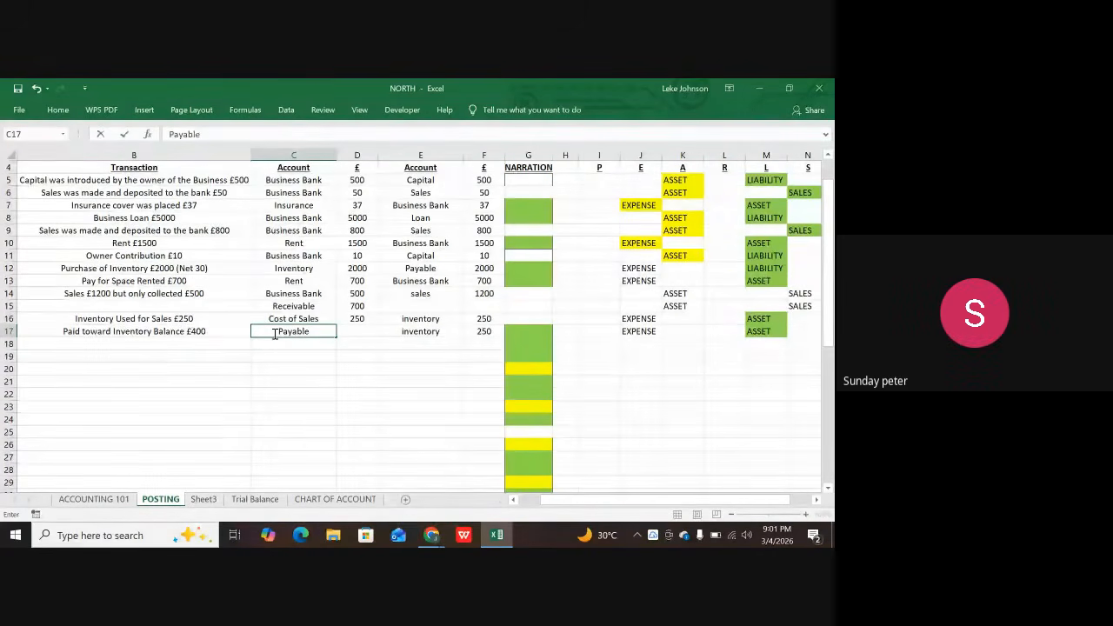
key(Tab)
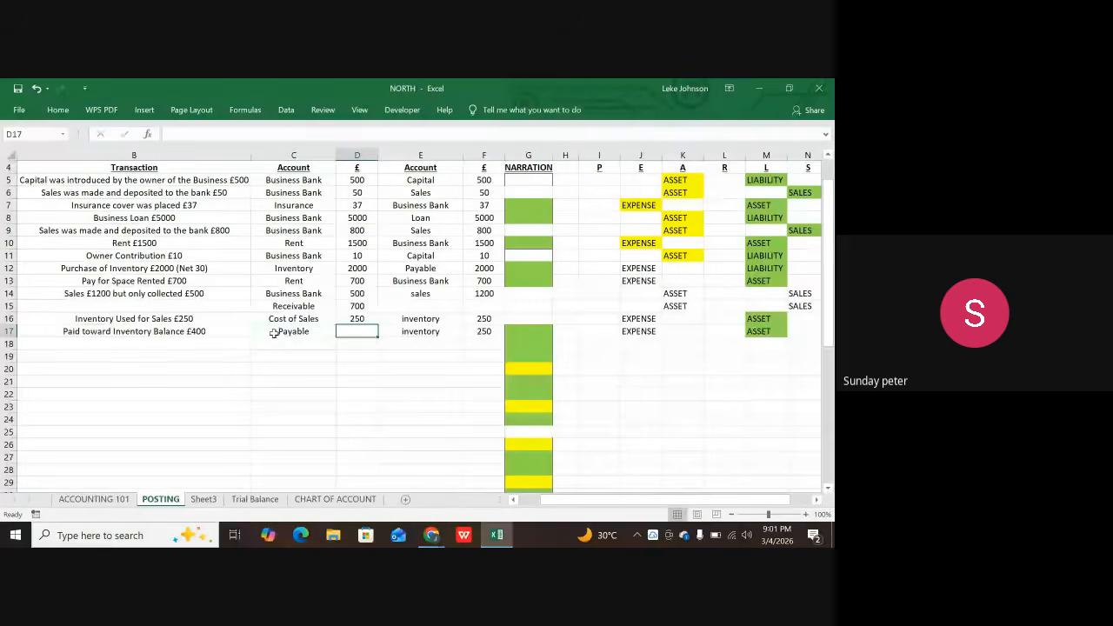
text(400)
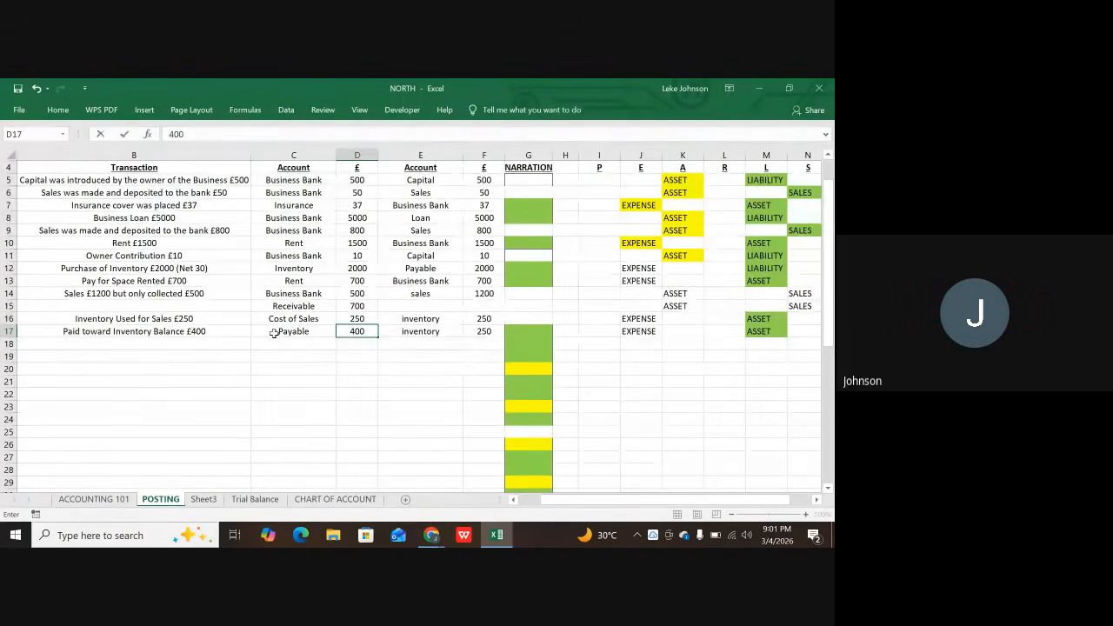
key(Tab)
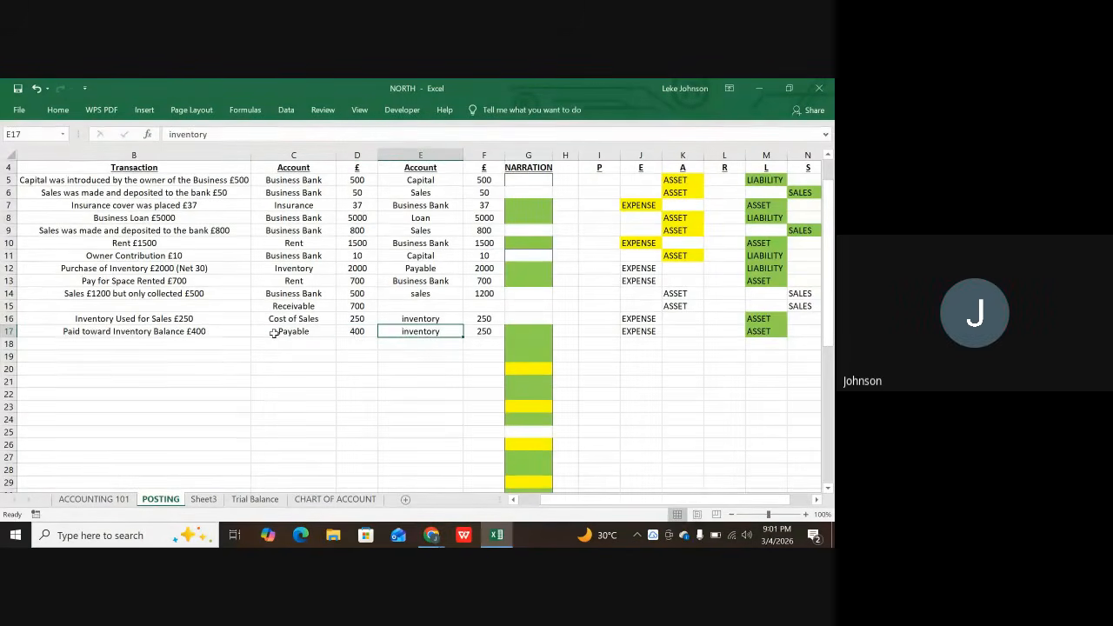
- Post the credit side of the payment toward the inventory balance in row 17 as Business Bank with amount 400
text(Business Bank)
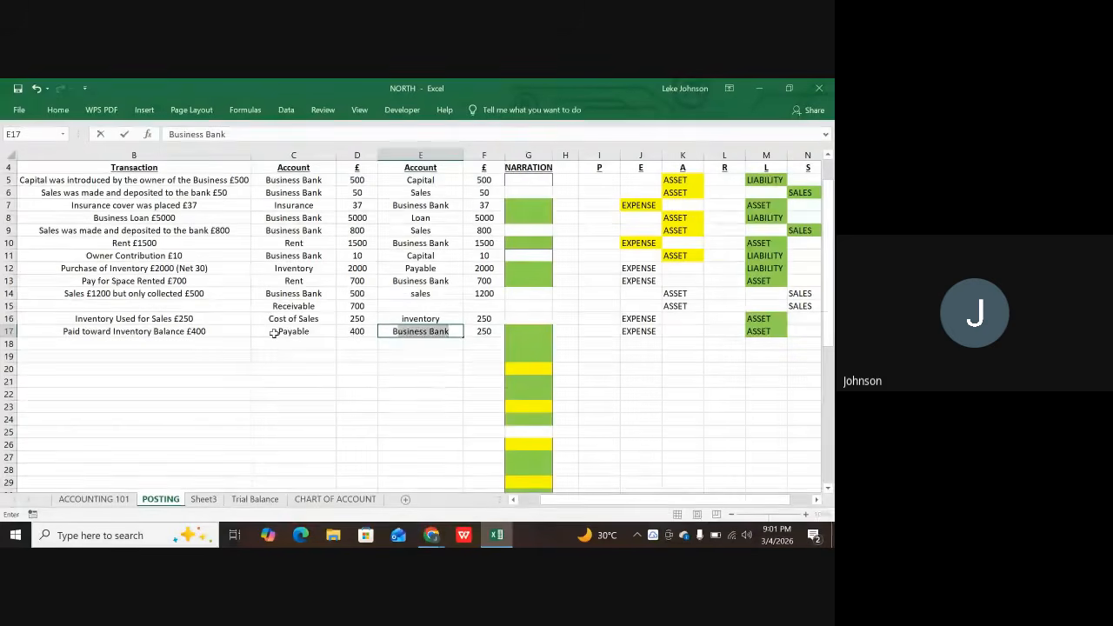
key(Tab)
text(4)
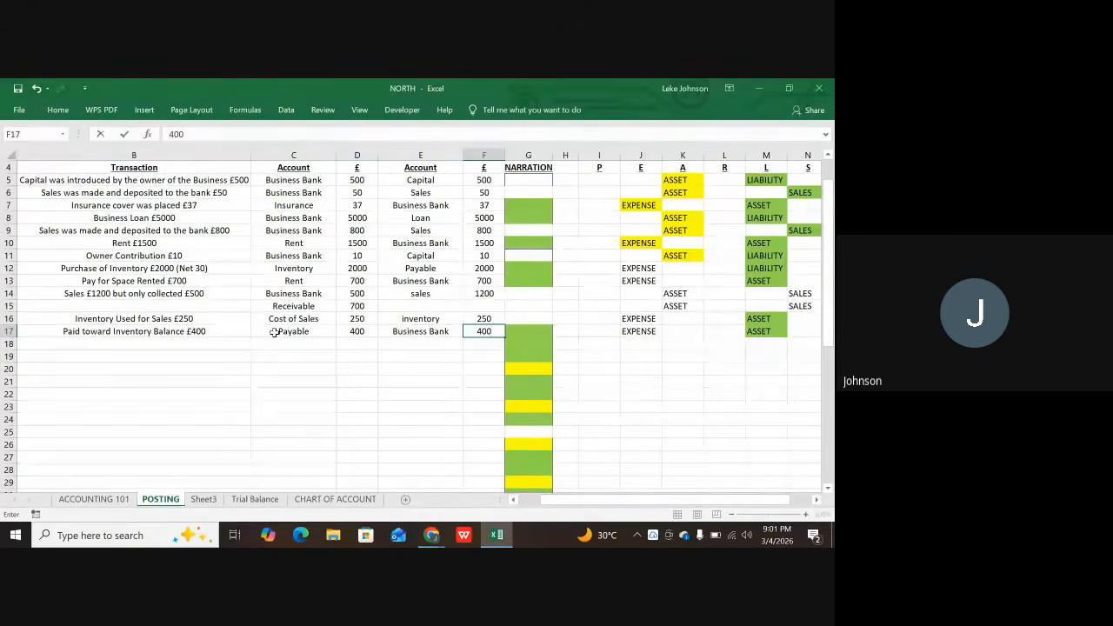
click(282, 334)
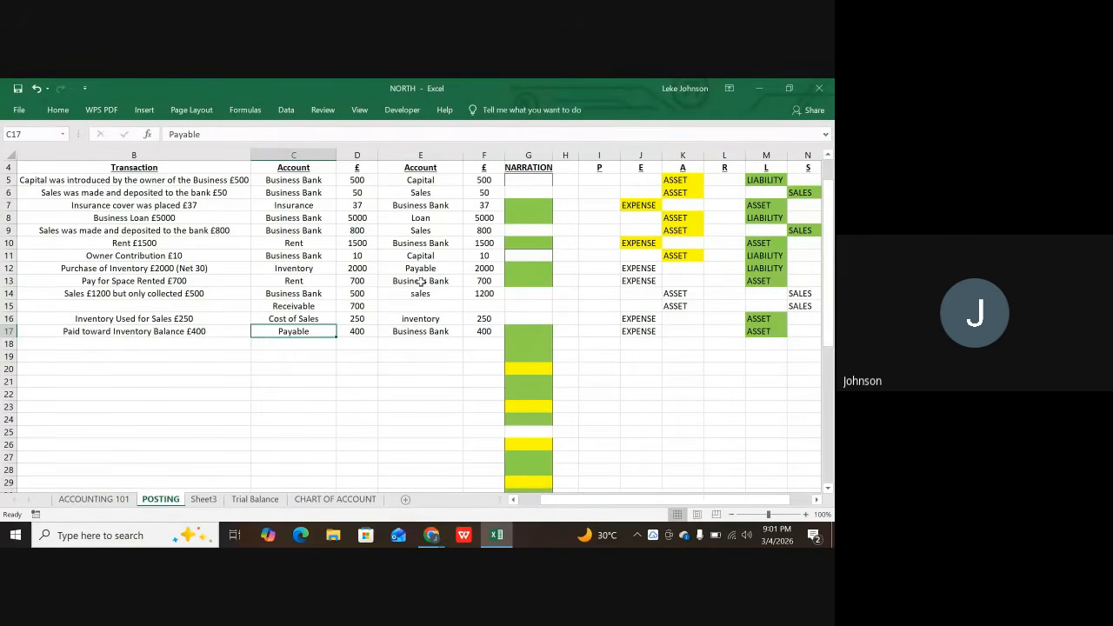
- Review the Cost of Sales entry, the credited payable of the inventory purchase in row 12 and the payment against it in row 17
click(273, 318)
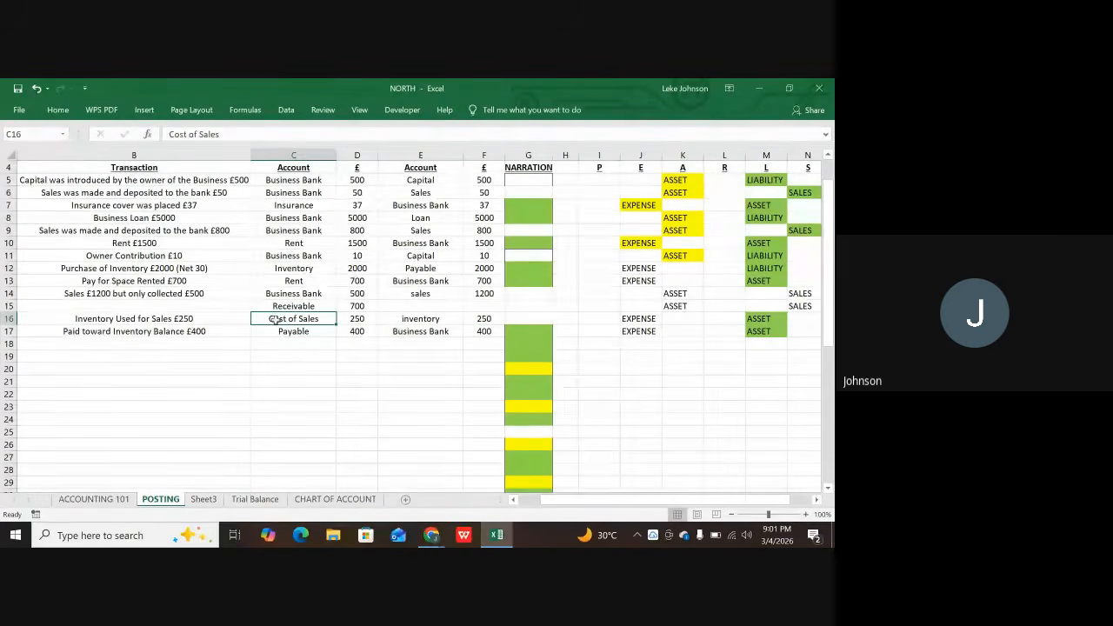
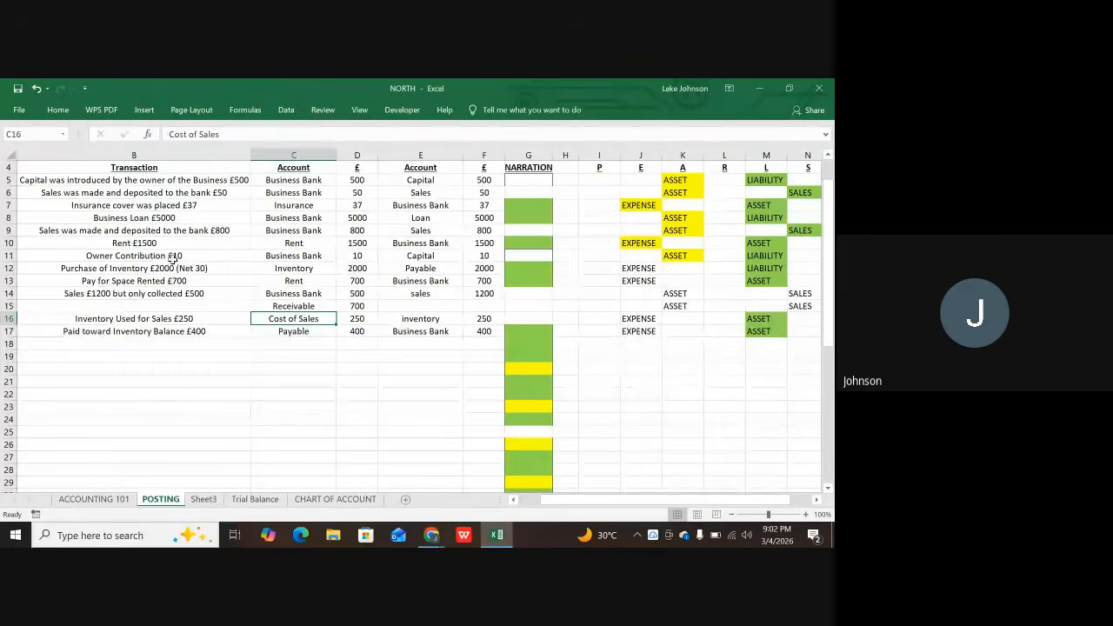
click(77, 272)
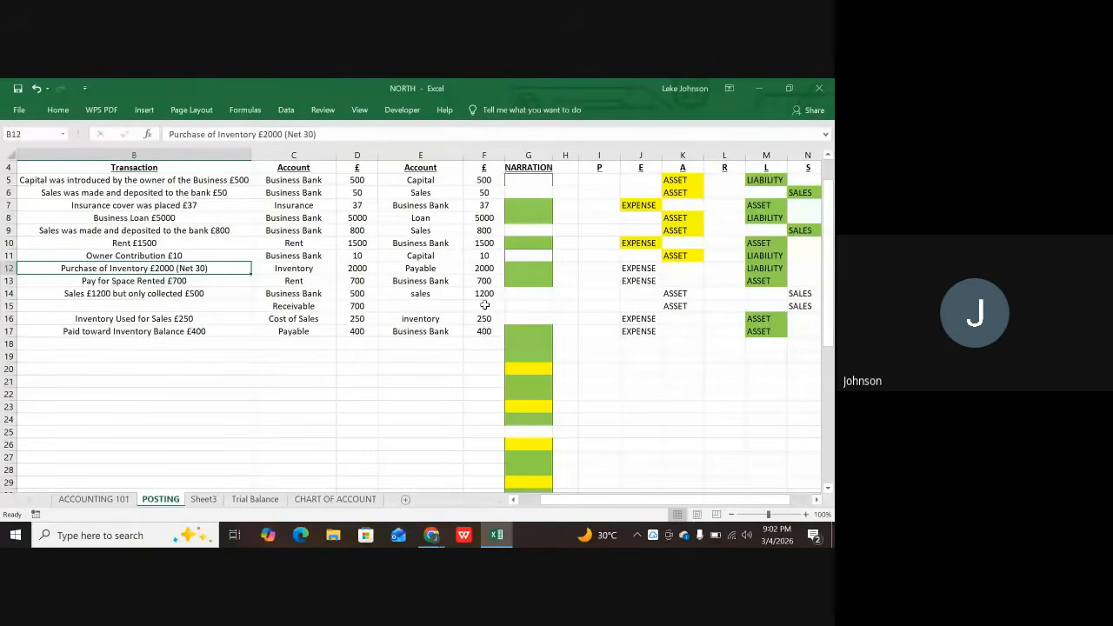
click(476, 269)
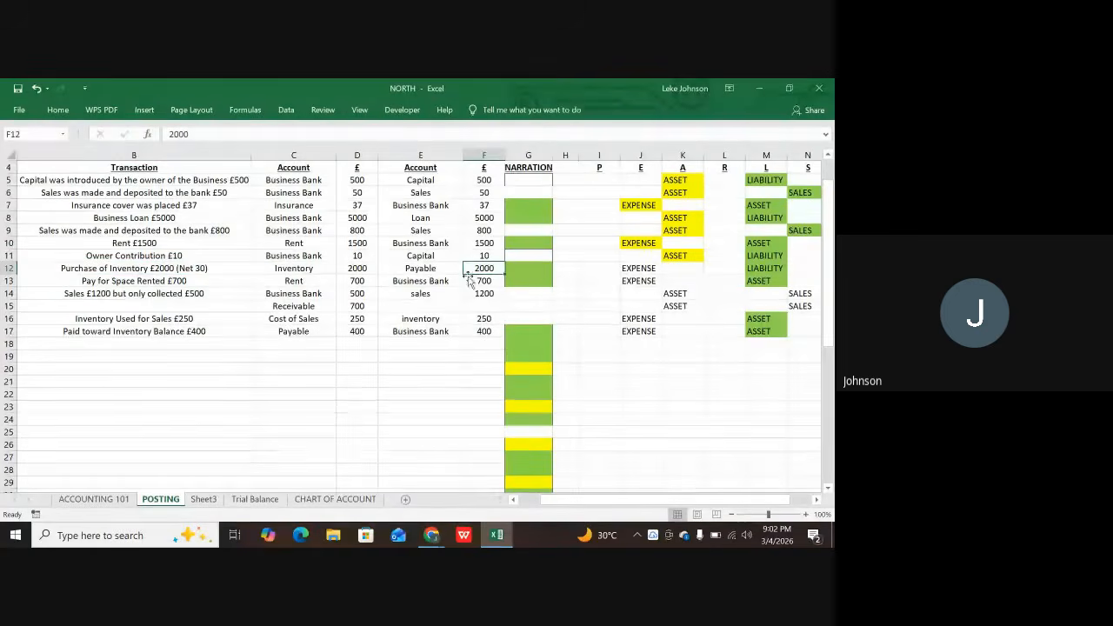
click(359, 331)
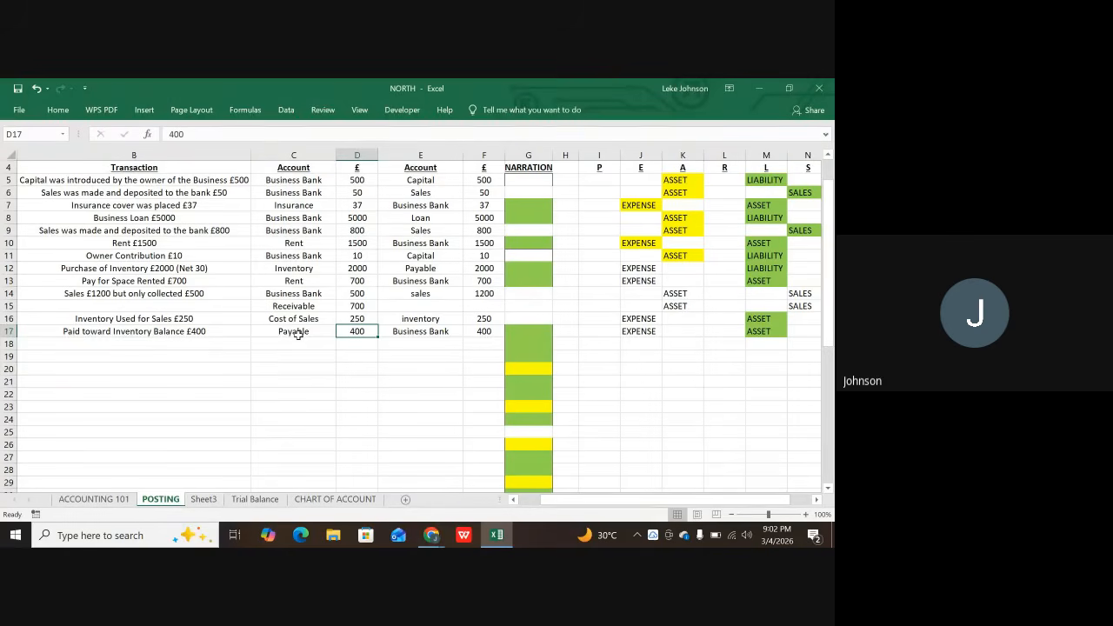
scroll(323, 212, up, 1)
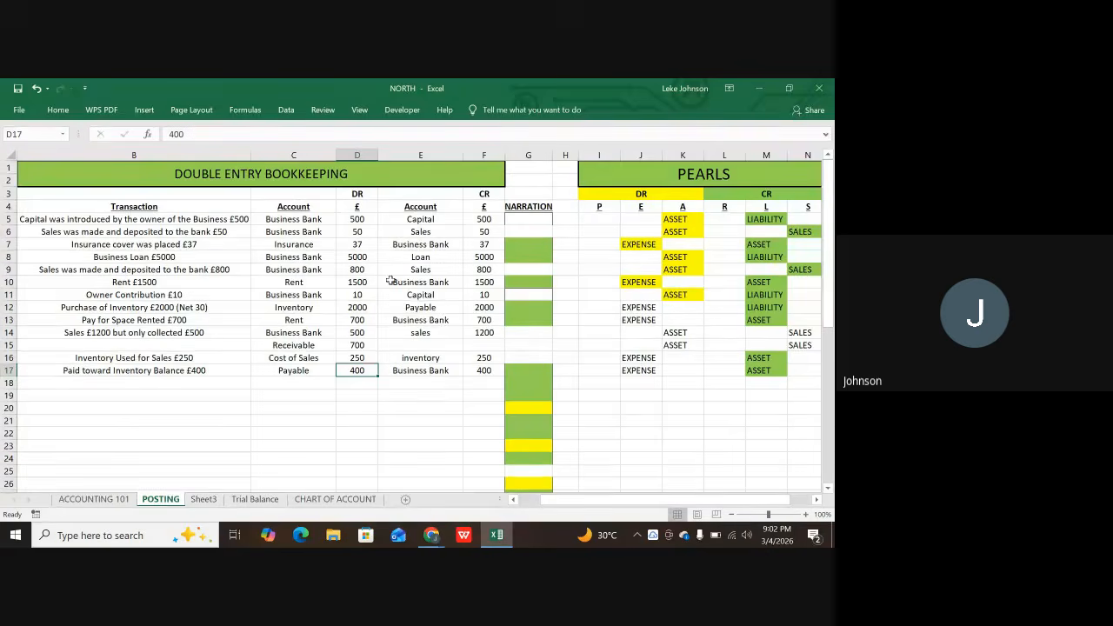
scroll(374, 340, down, 2)
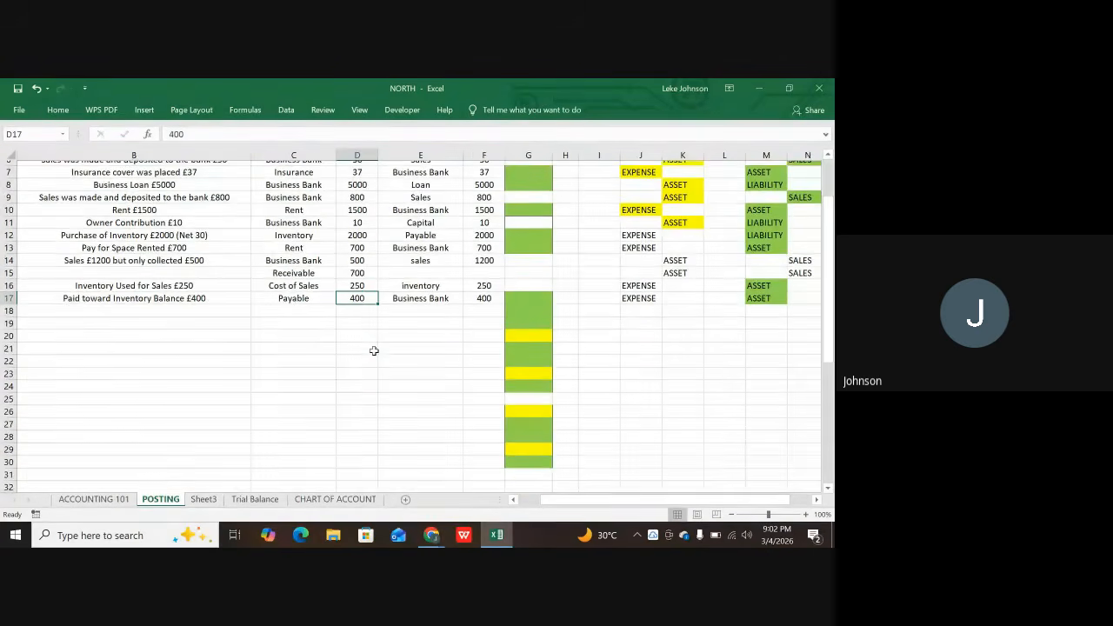
scroll(374, 351, down, 2)
scroll(383, 355, up, 1)
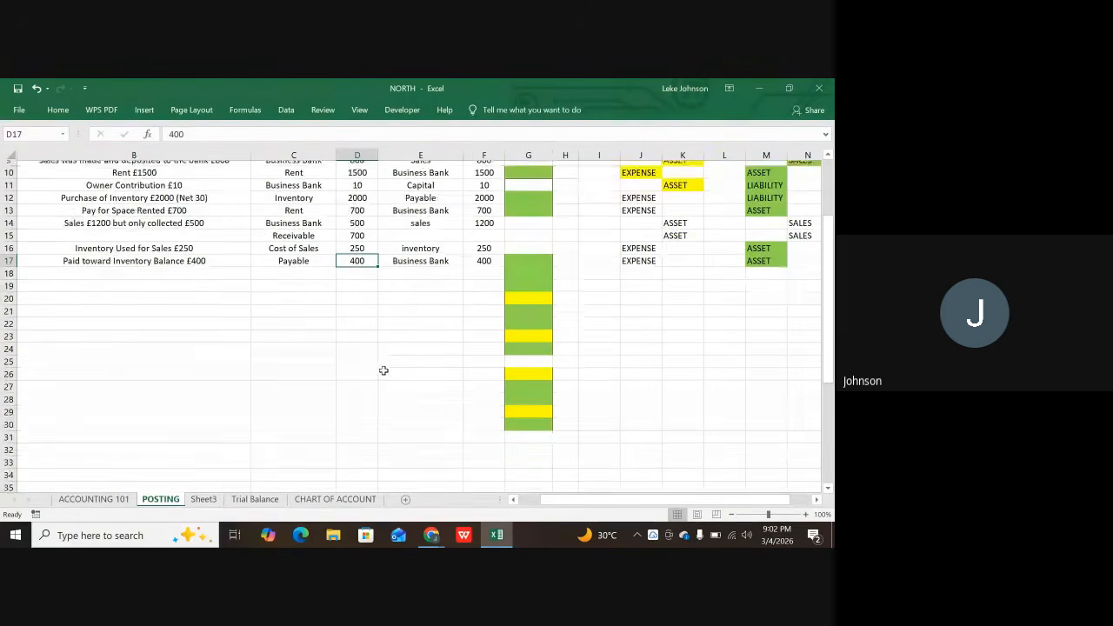
scroll(383, 370, down, 2)
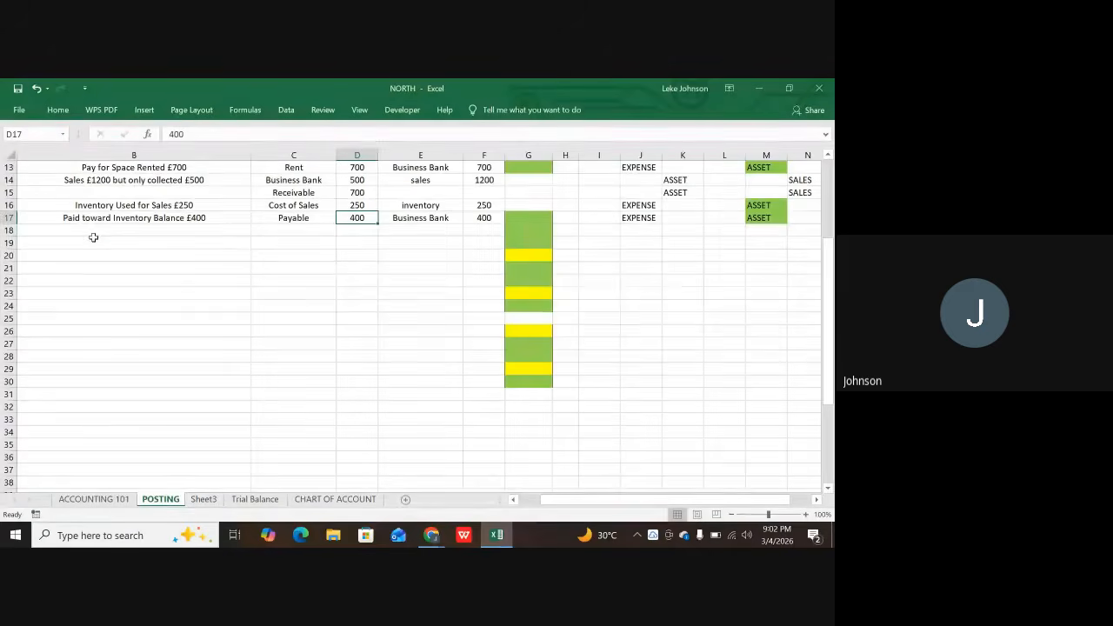
click(59, 231)
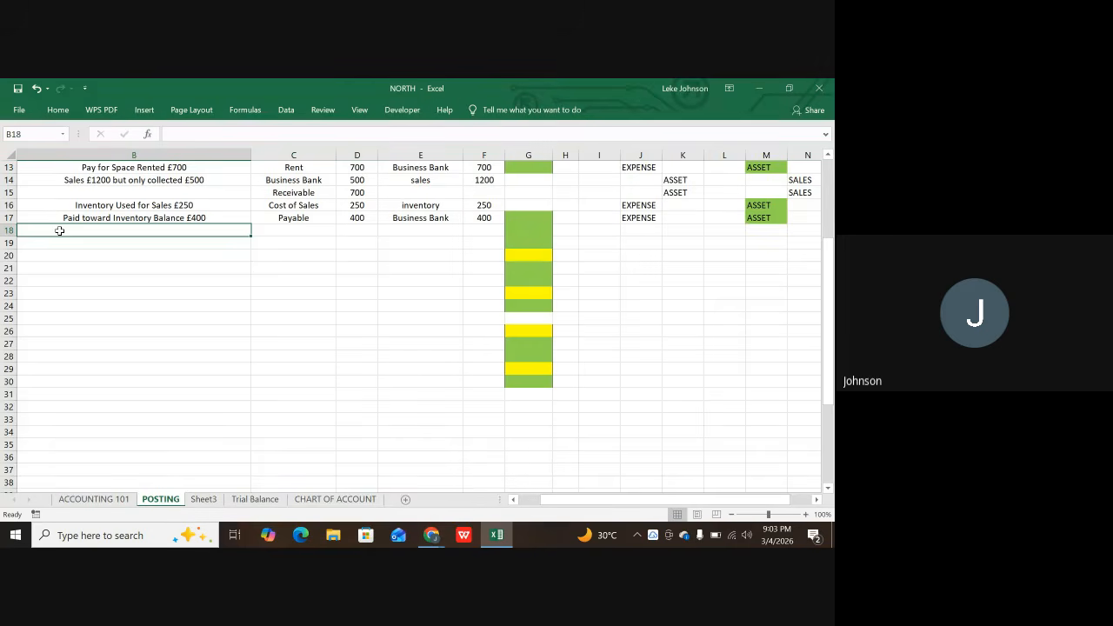
text(Sa)
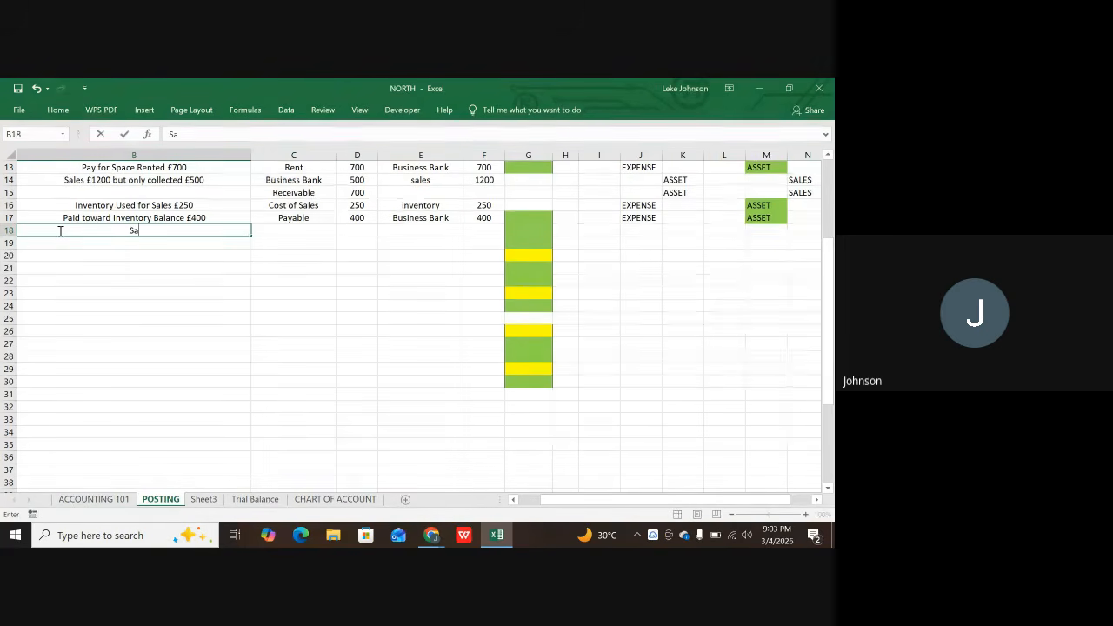
text(les)
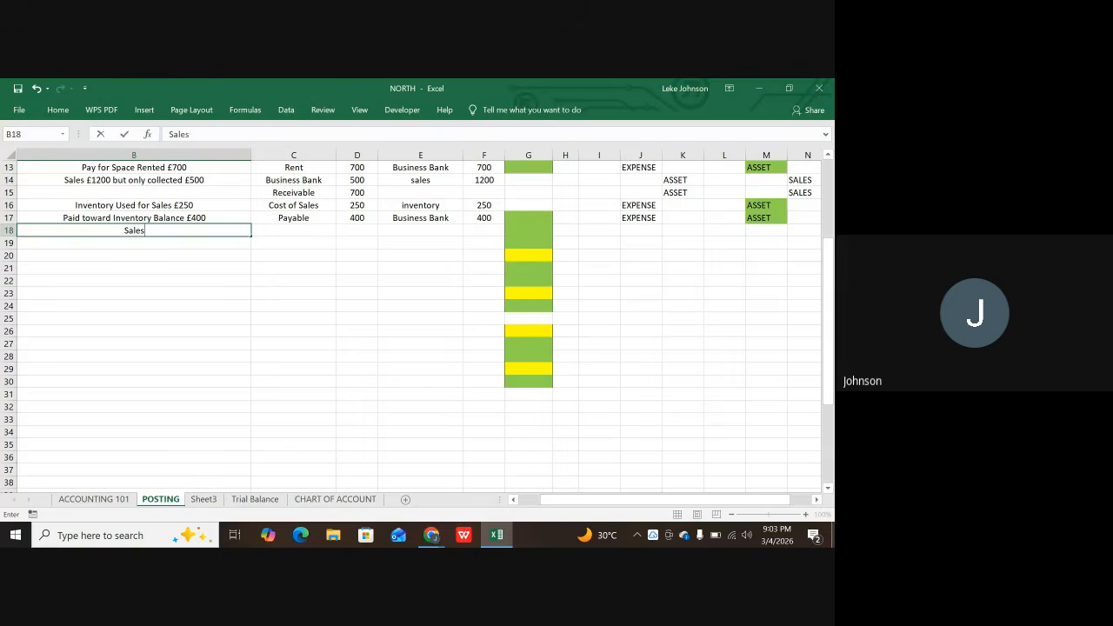
key(BackSpace)
key(BackSpace)
key(BackSpace)
click(303, 411)
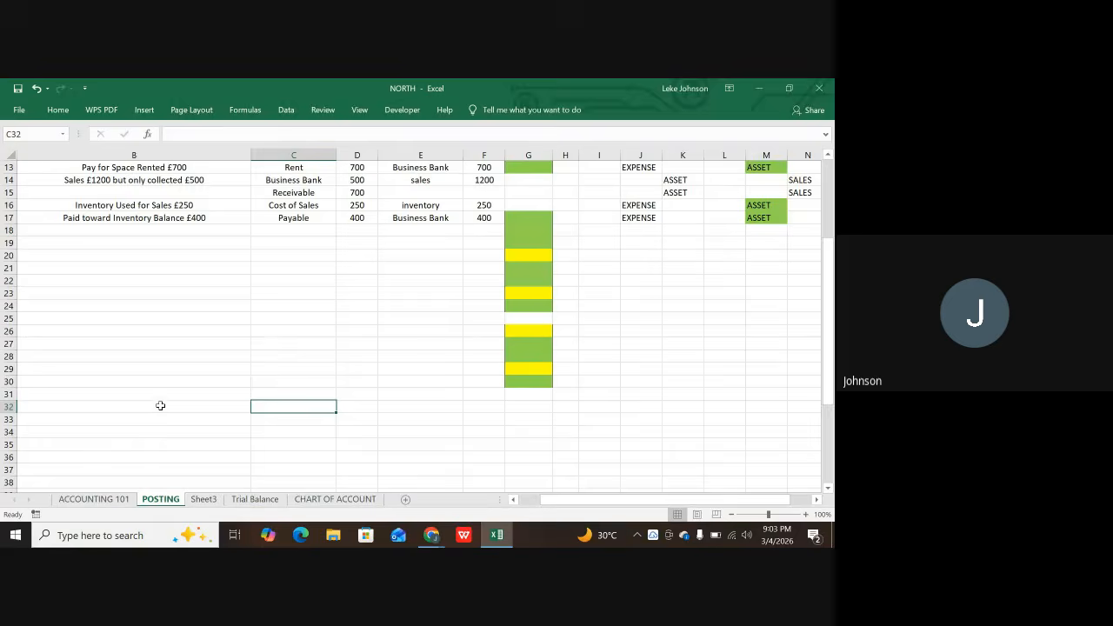
- Start a sample invoice below the accounting equation by entering the heading INVOICE in cell B55
scroll(174, 403, down, 8)
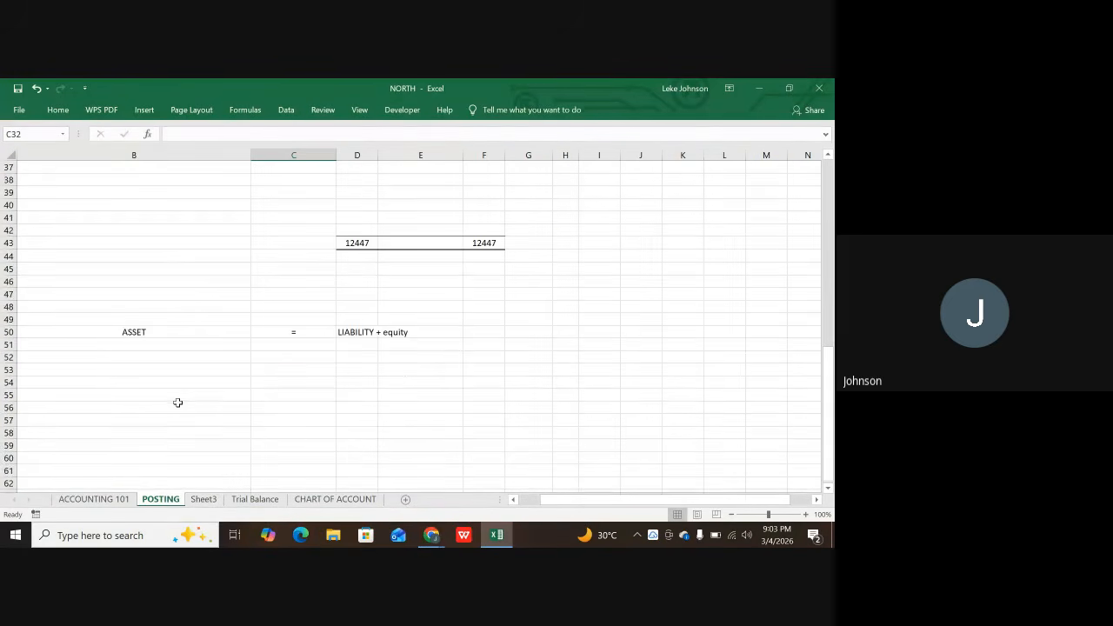
scroll(103, 381, down, 1)
click(107, 359)
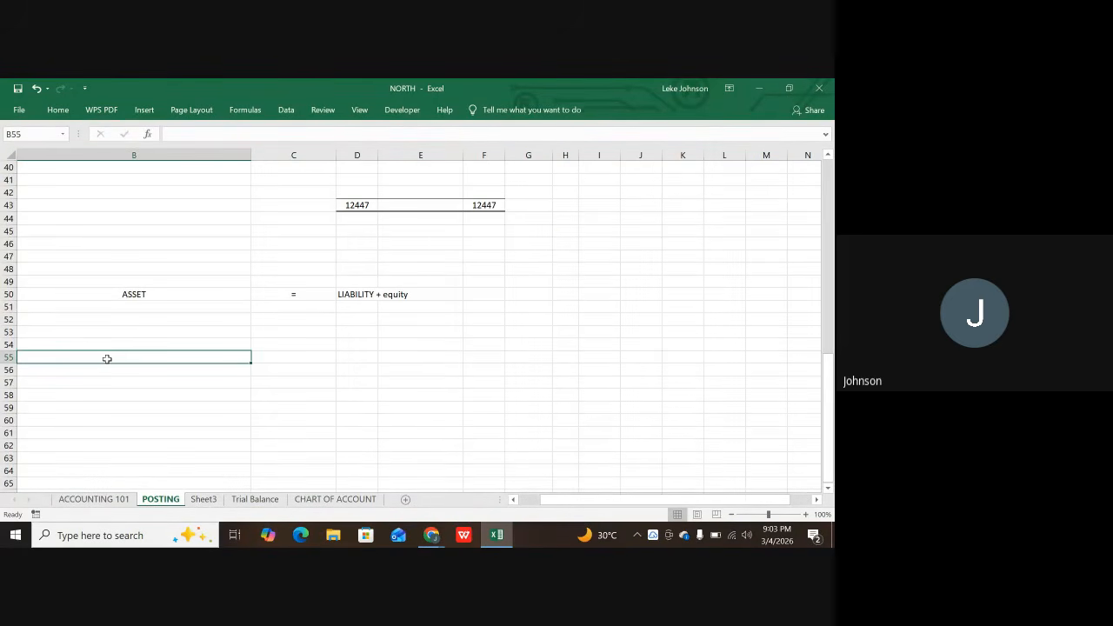
text(INV)
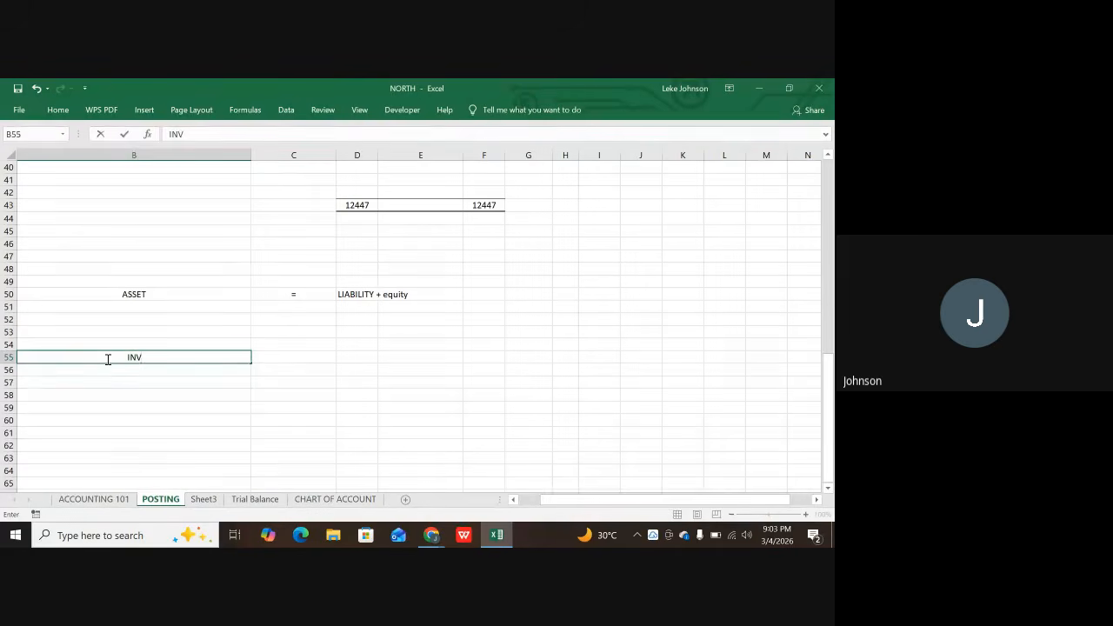
text(OICE)
key(Return)
key(Return)
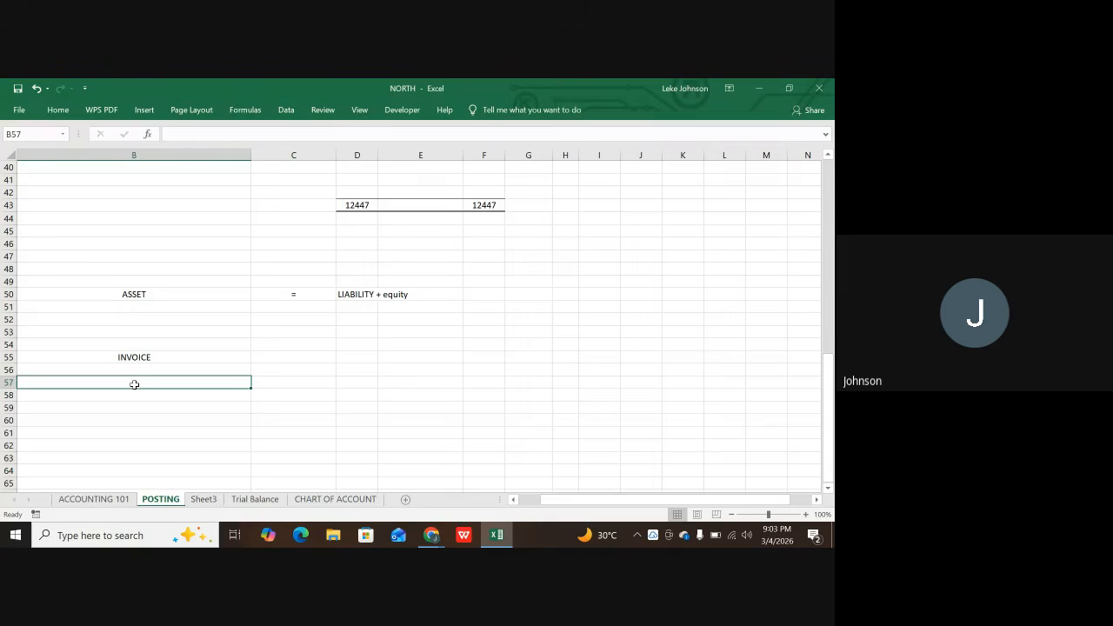
- Add the invoice line Vehicle Repair with amount 250000 in row 57
text(Vehic)
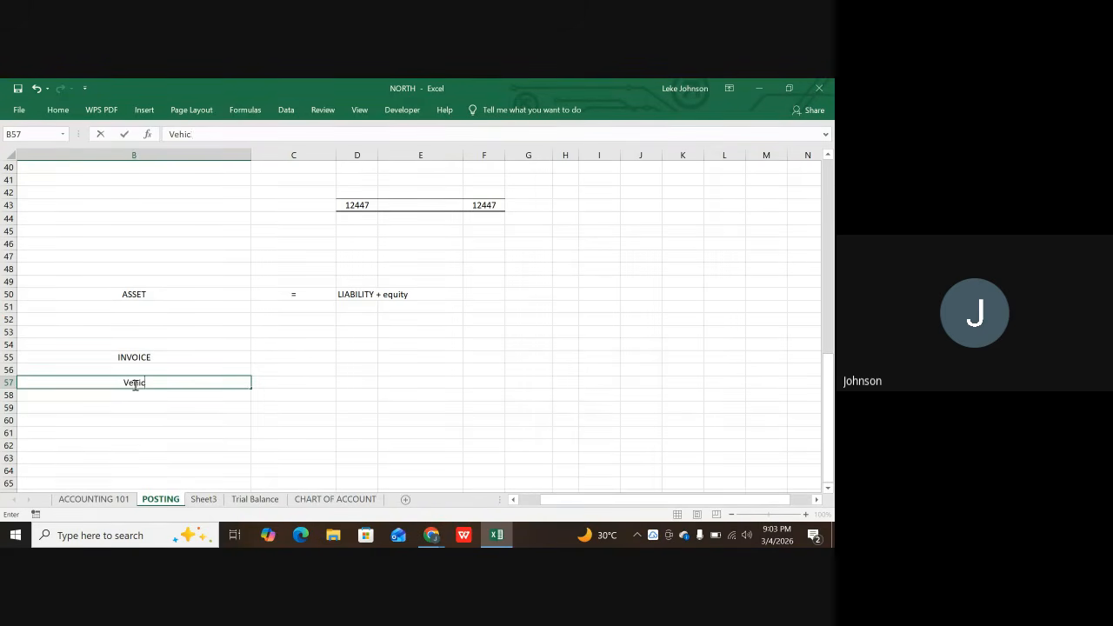
text(le)
text(Repair)
key(Tab)
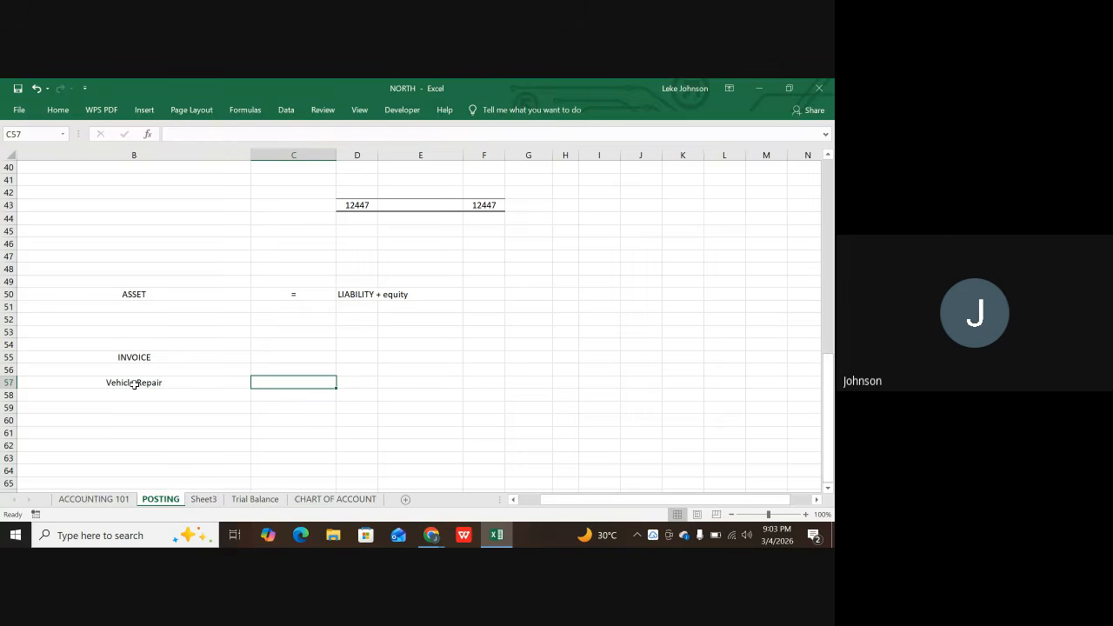
text(250000)
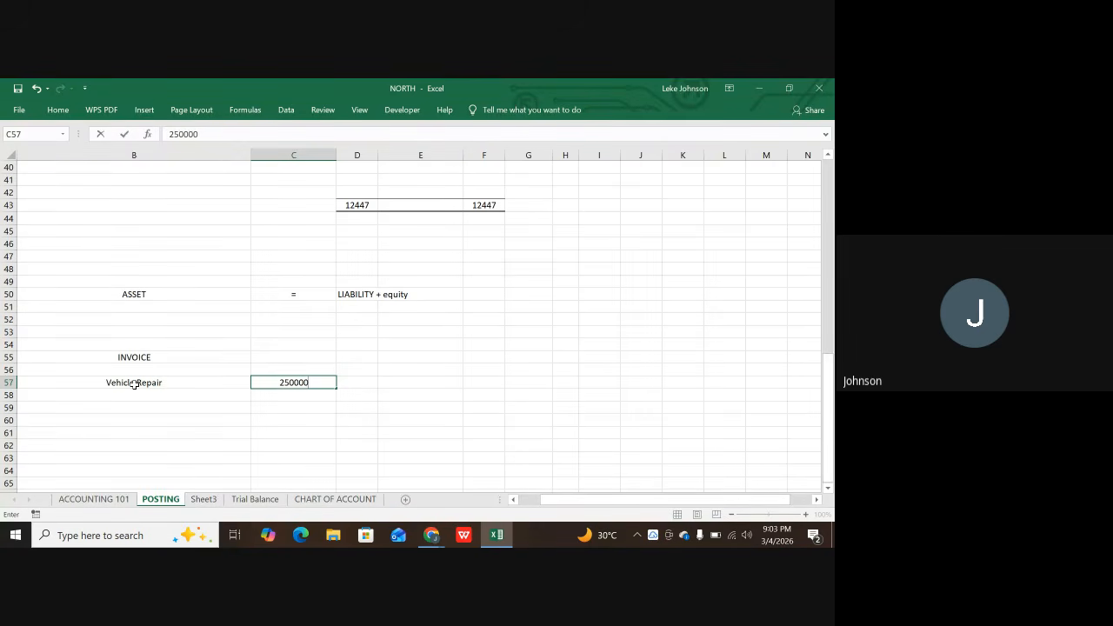
key(Return)
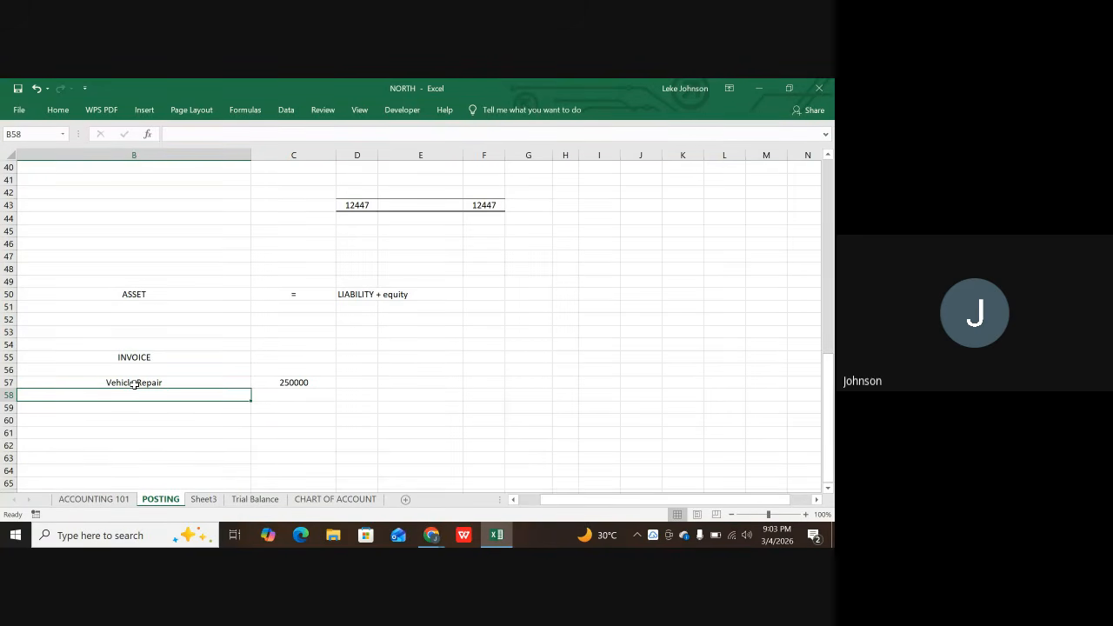
- Add the invoice line Spare Part with amount 800000 in row 58
text(Spare)
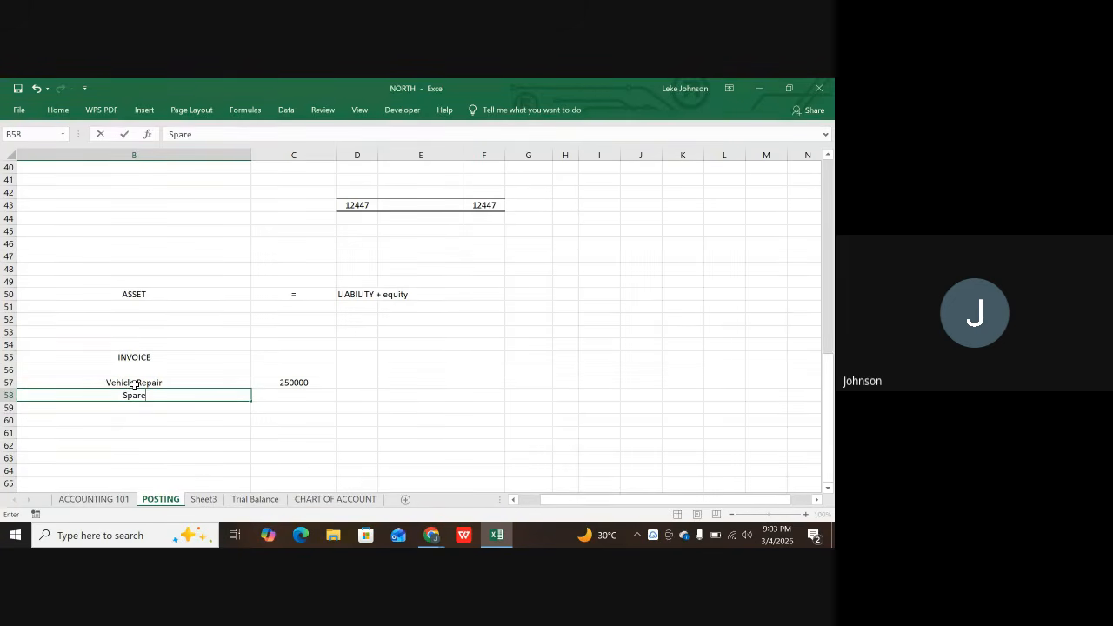
text( Part)
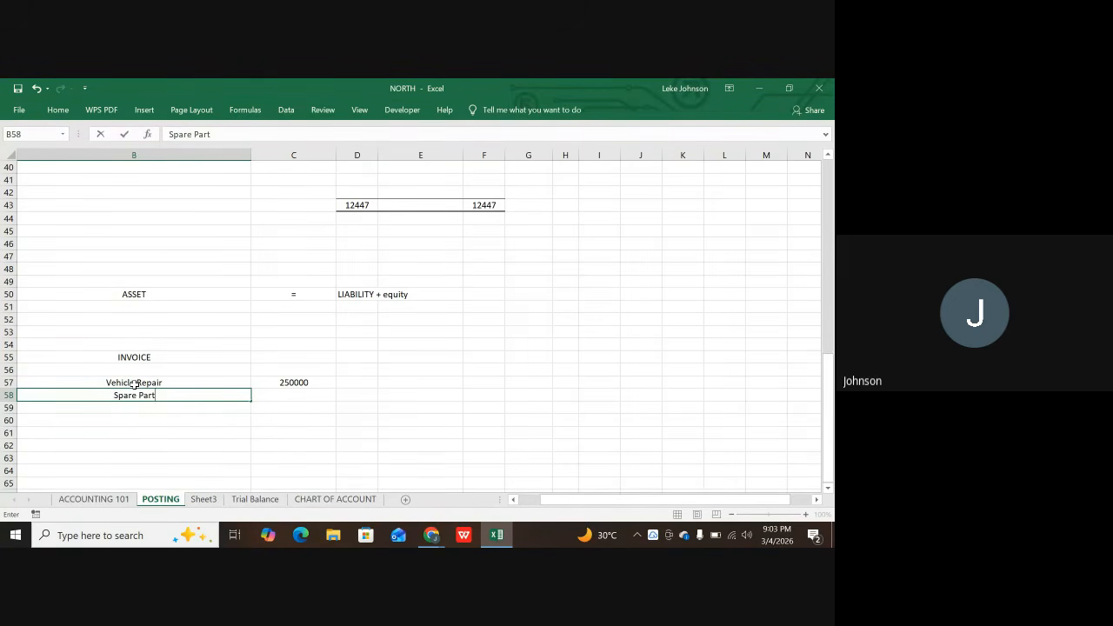
key(Tab)
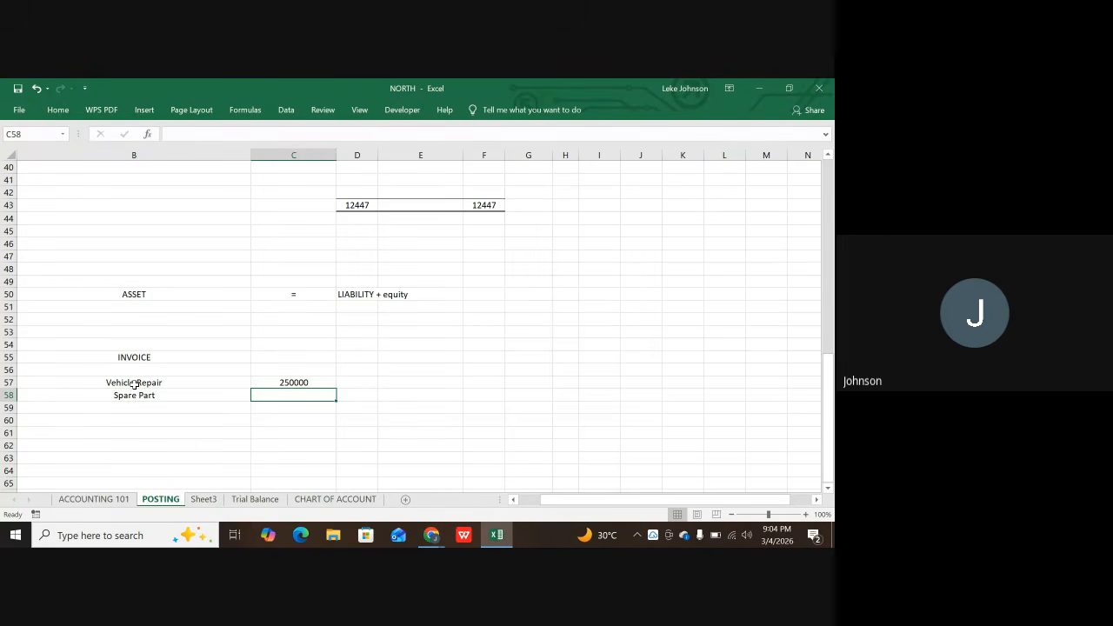
text(8000)
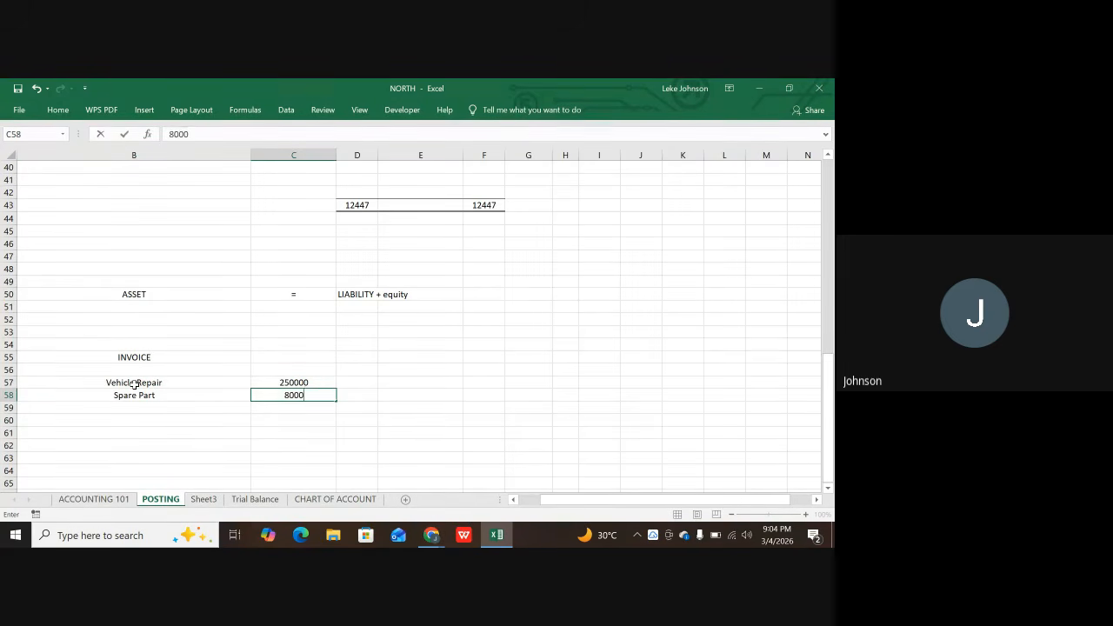
text(00)
key(Return)
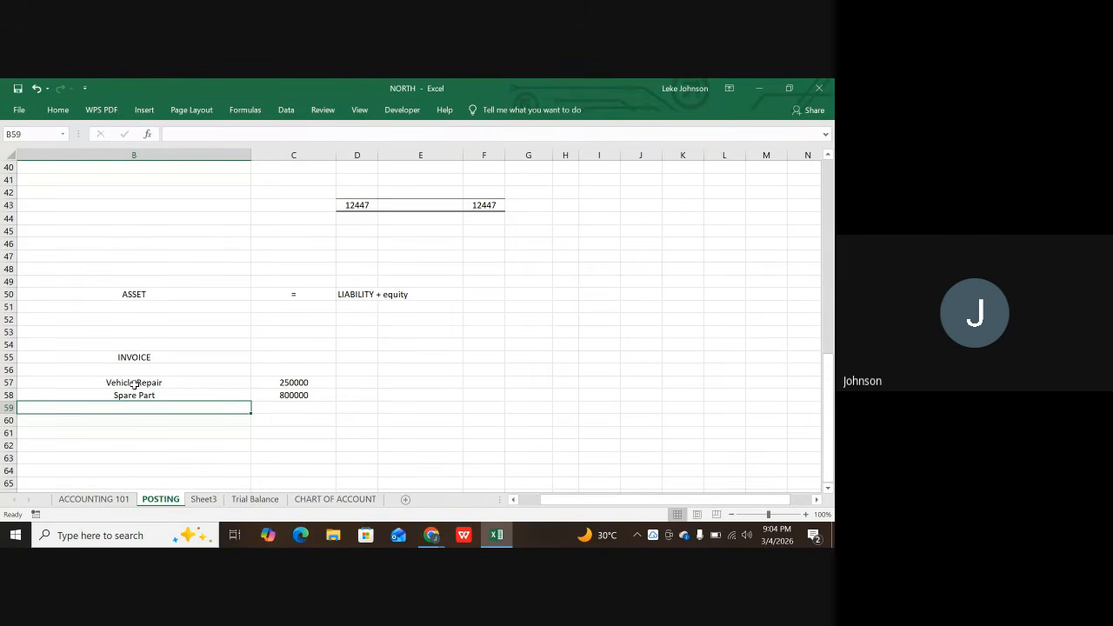
- Add the invoice line Vehcle Detailing with amount 25000 in row 59
text(Veh)
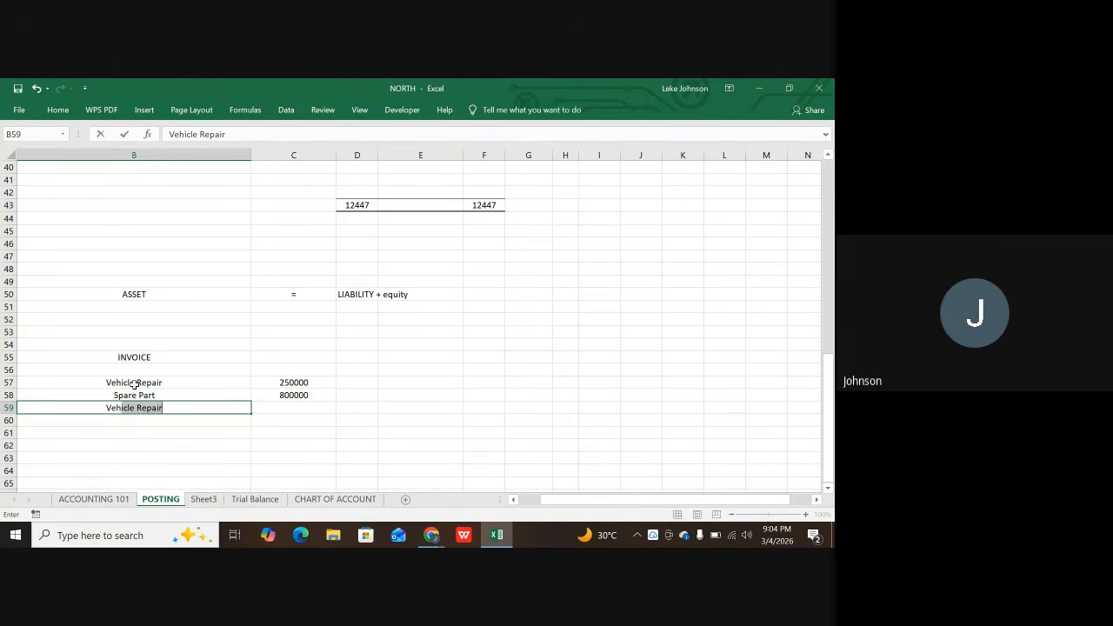
text(c)
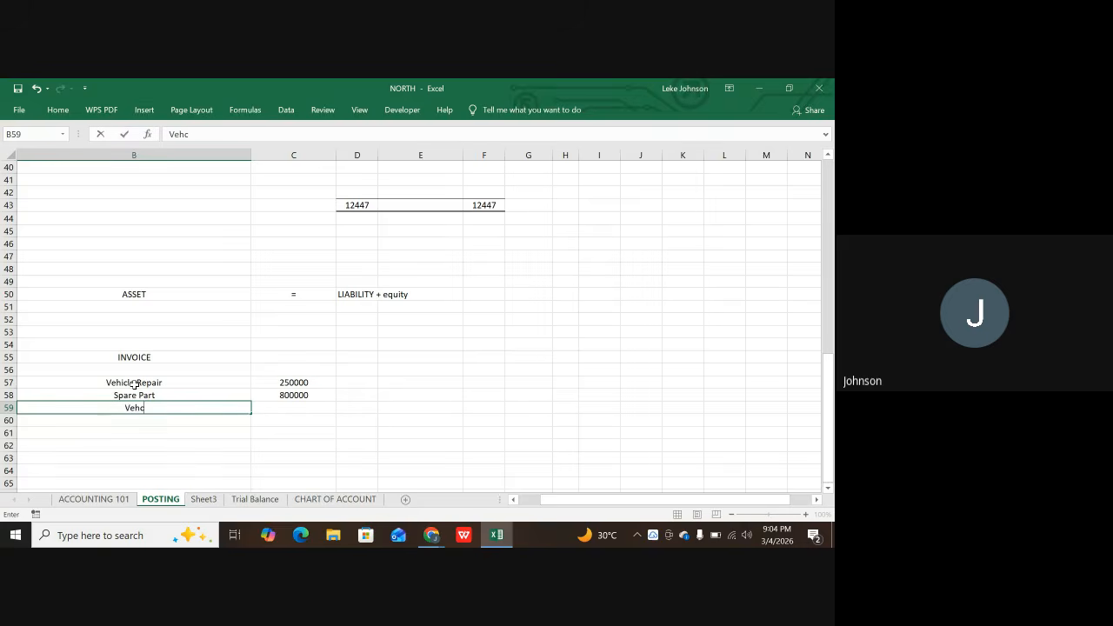
text(le D)
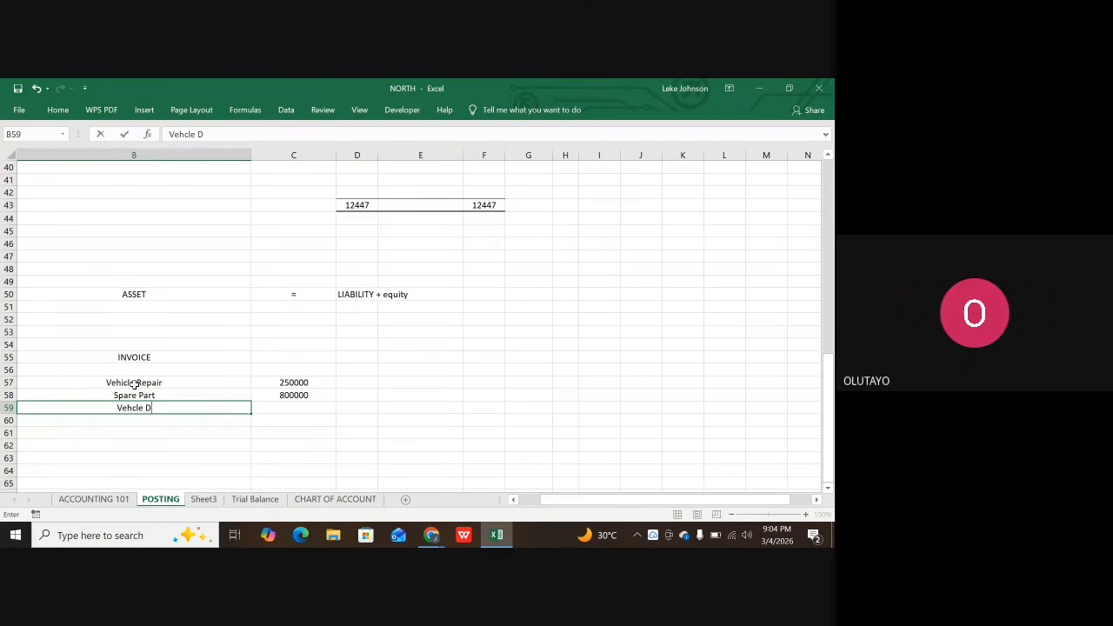
text(etailing)
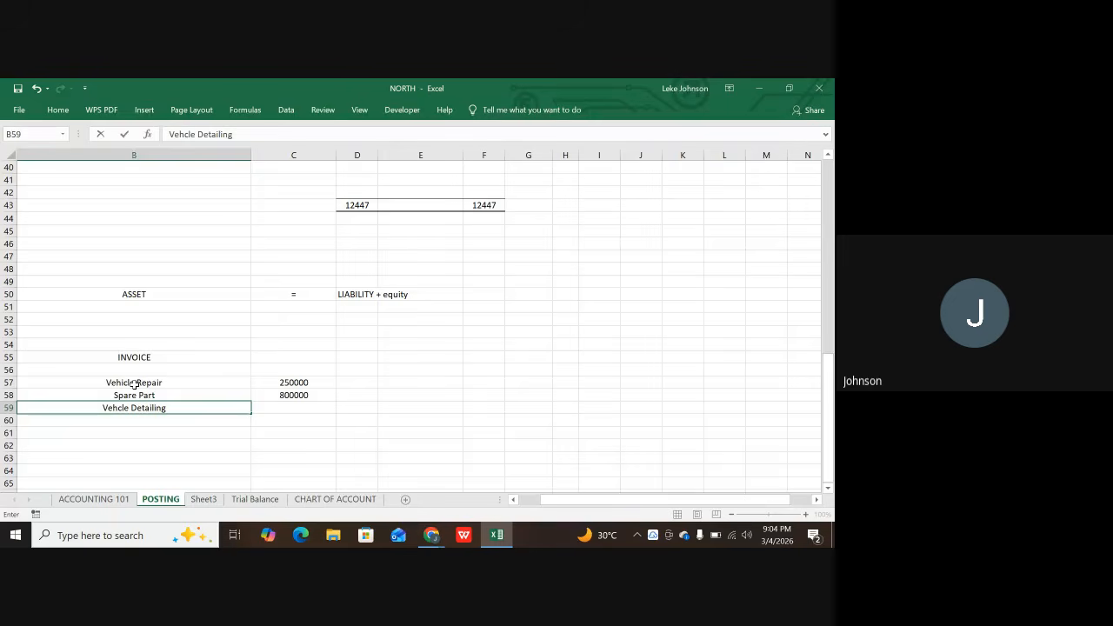
key(Tab)
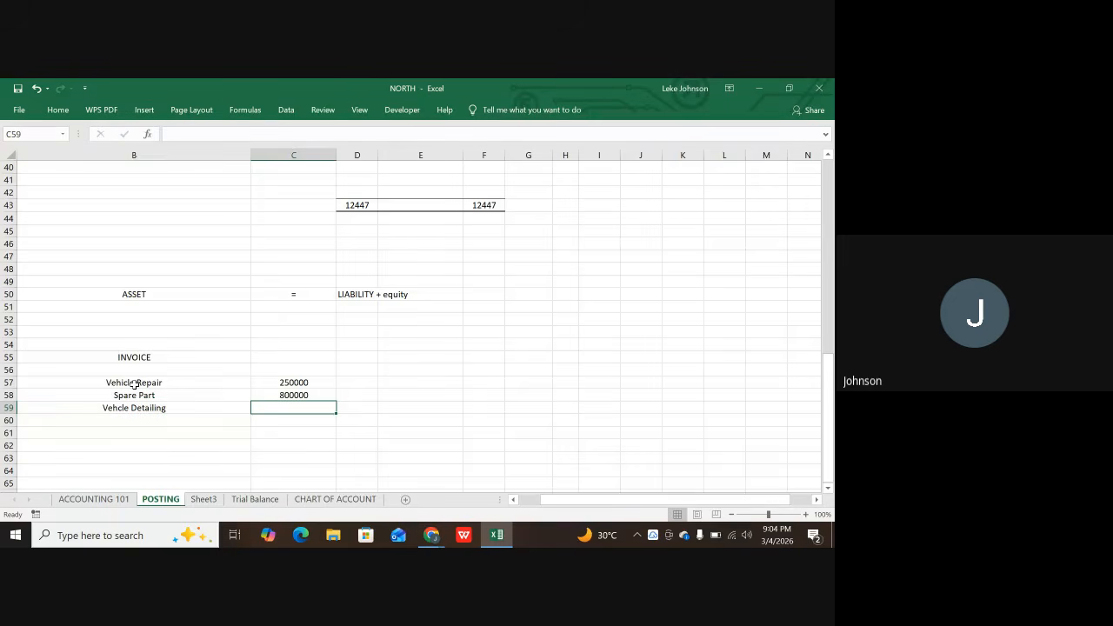
text(25000)
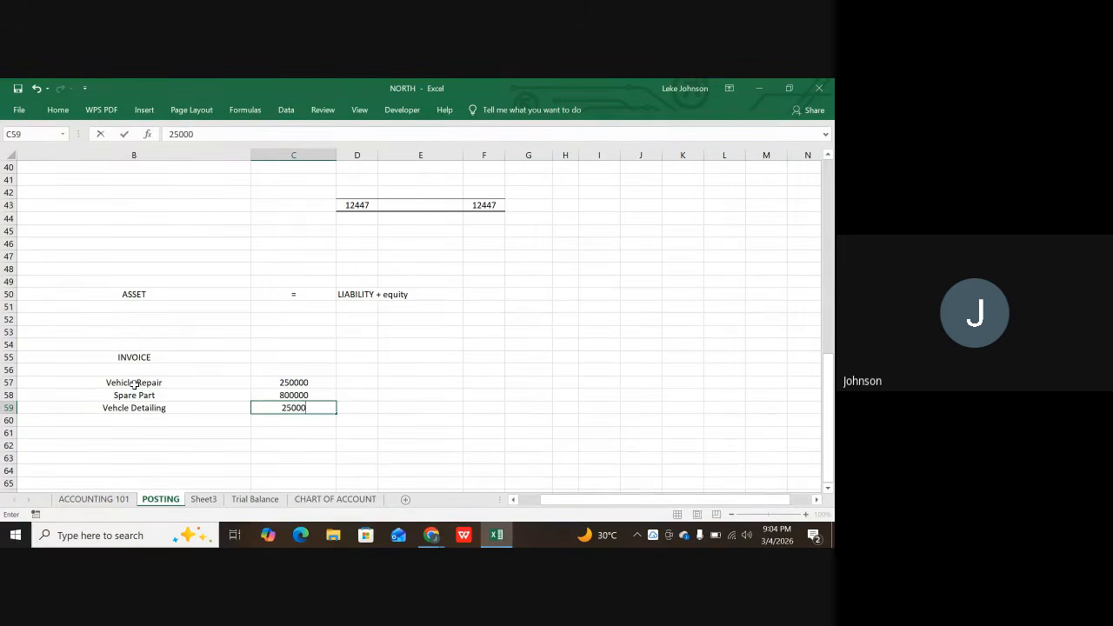
key(Return)
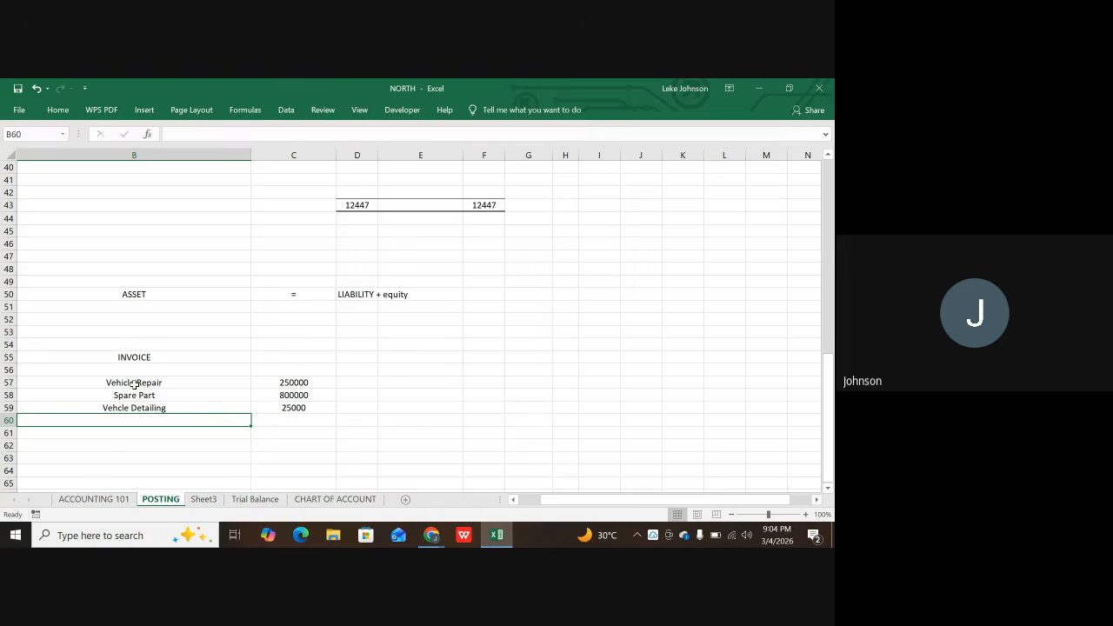
- Add the invoice line Wheel Balancing and Alignment with amount 15000 in row 60
text(Wheel)
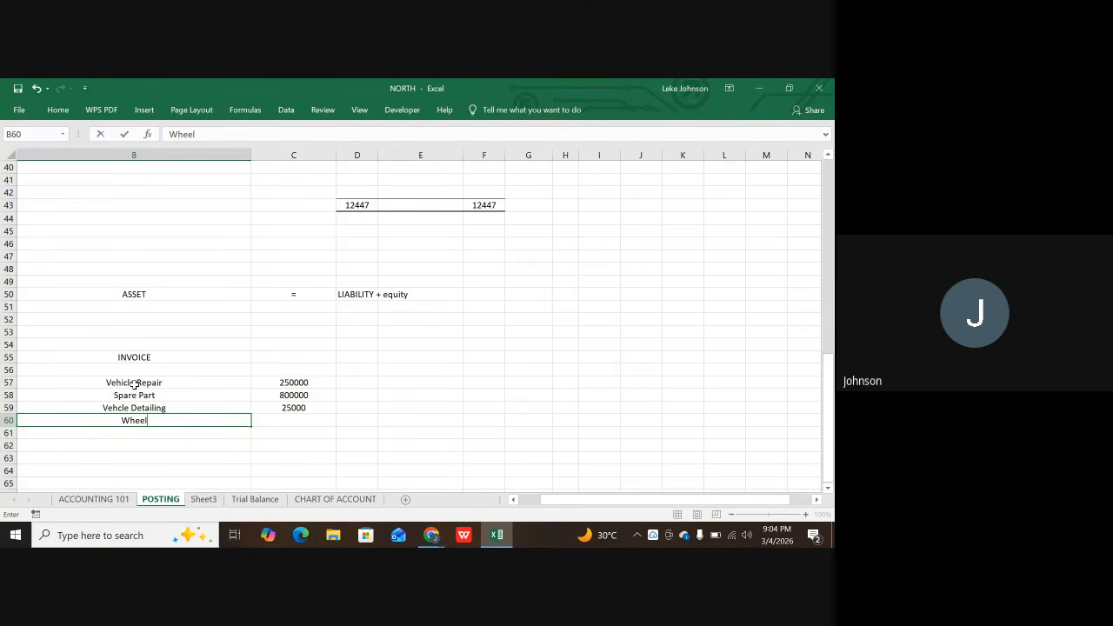
text( Balancing)
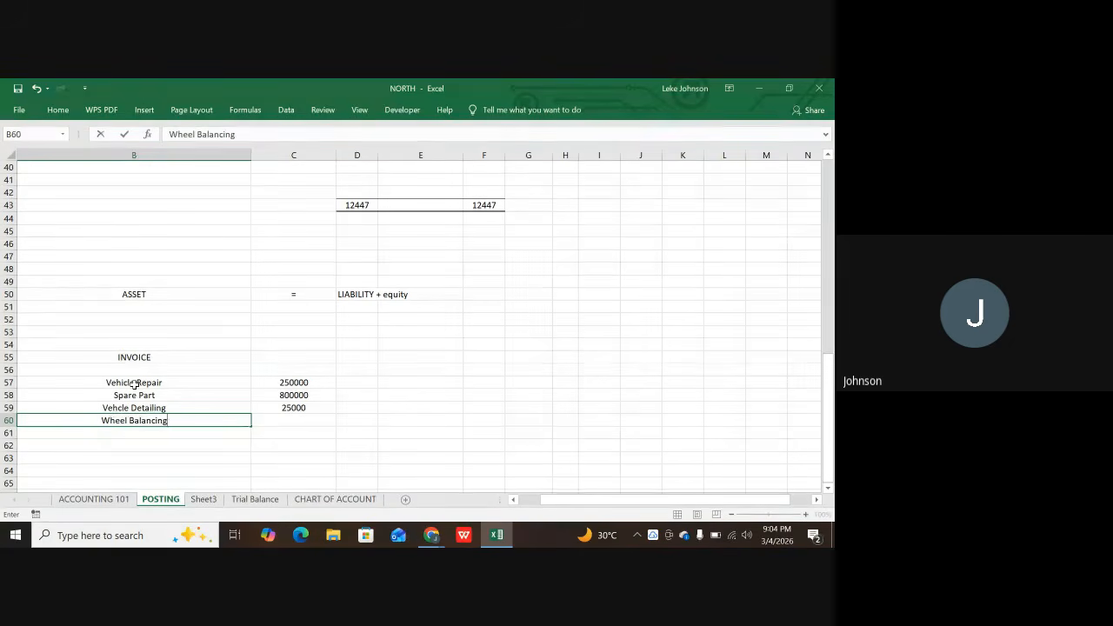
text( and )
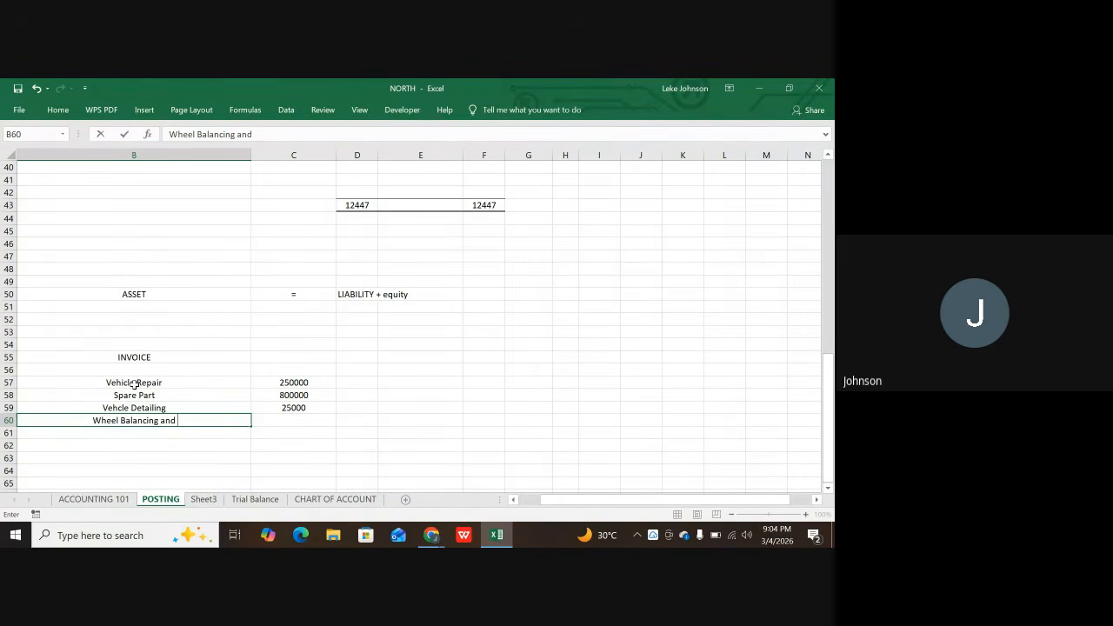
text(Alig)
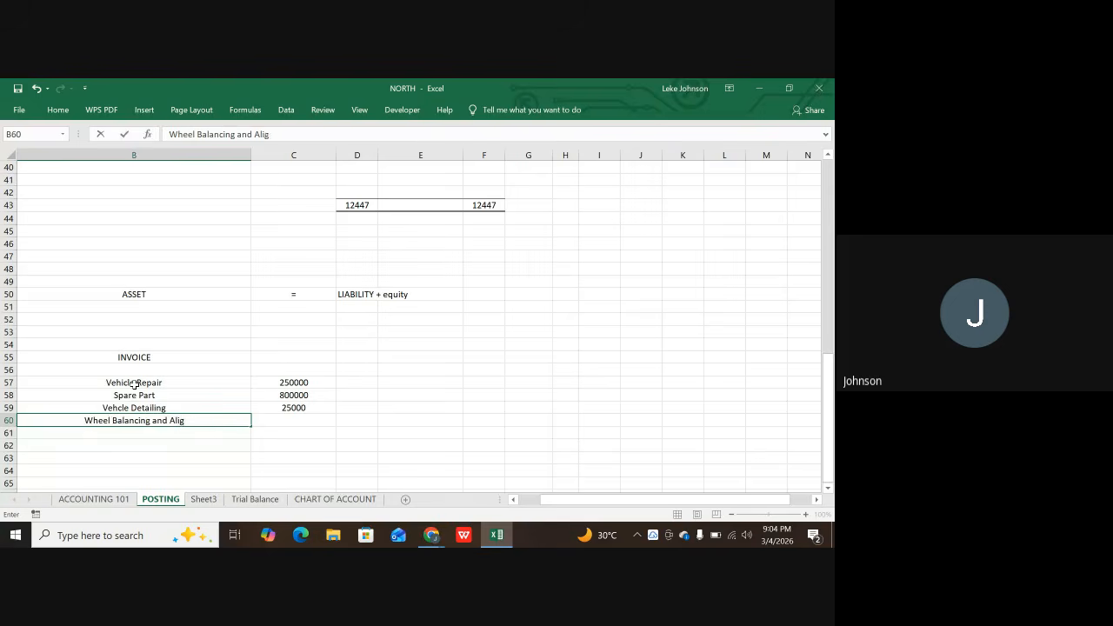
text(nment)
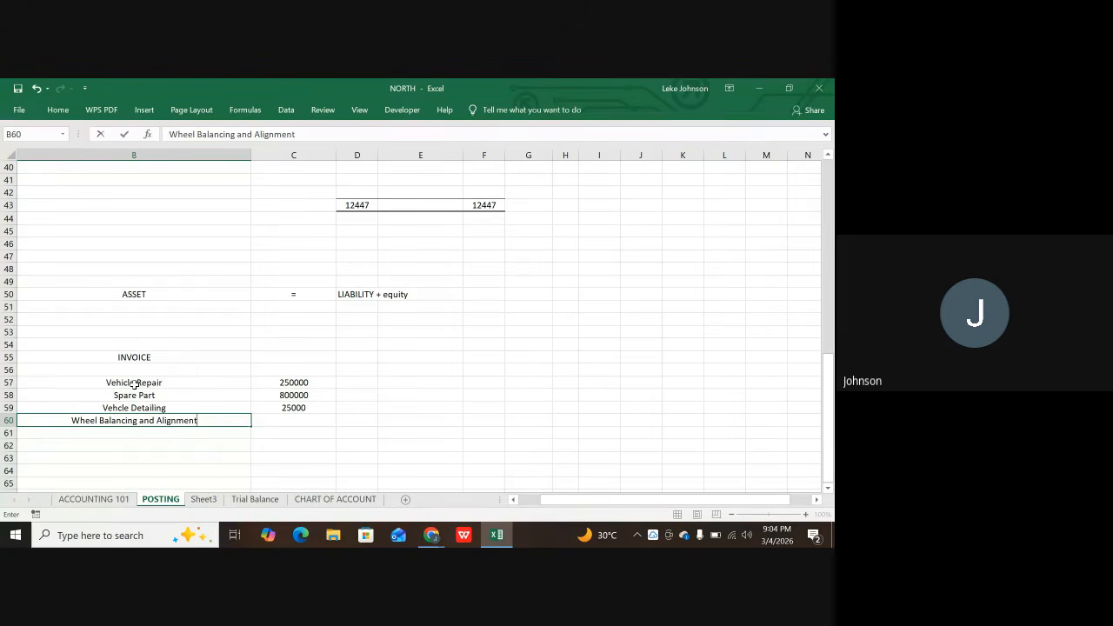
key(Tab)
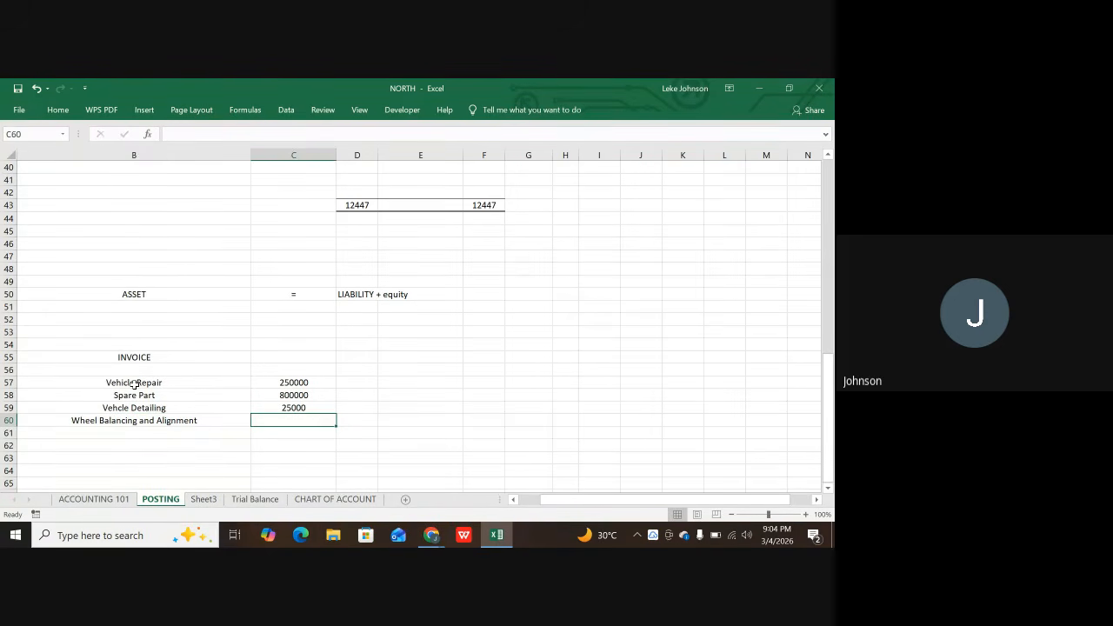
text(!5000)
key(Return)
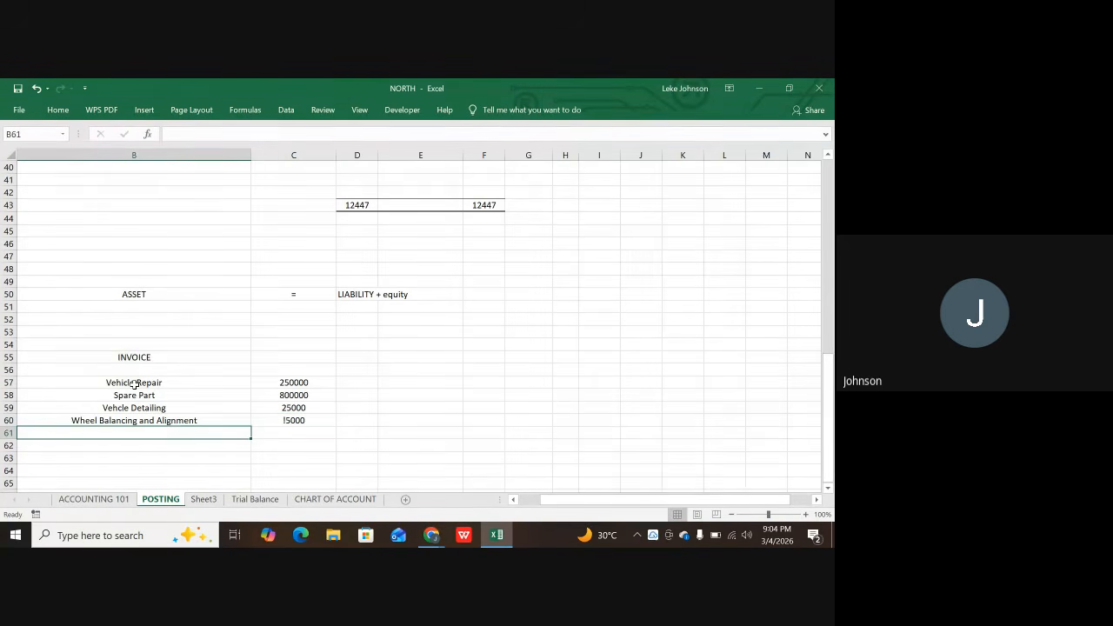
click(267, 420)
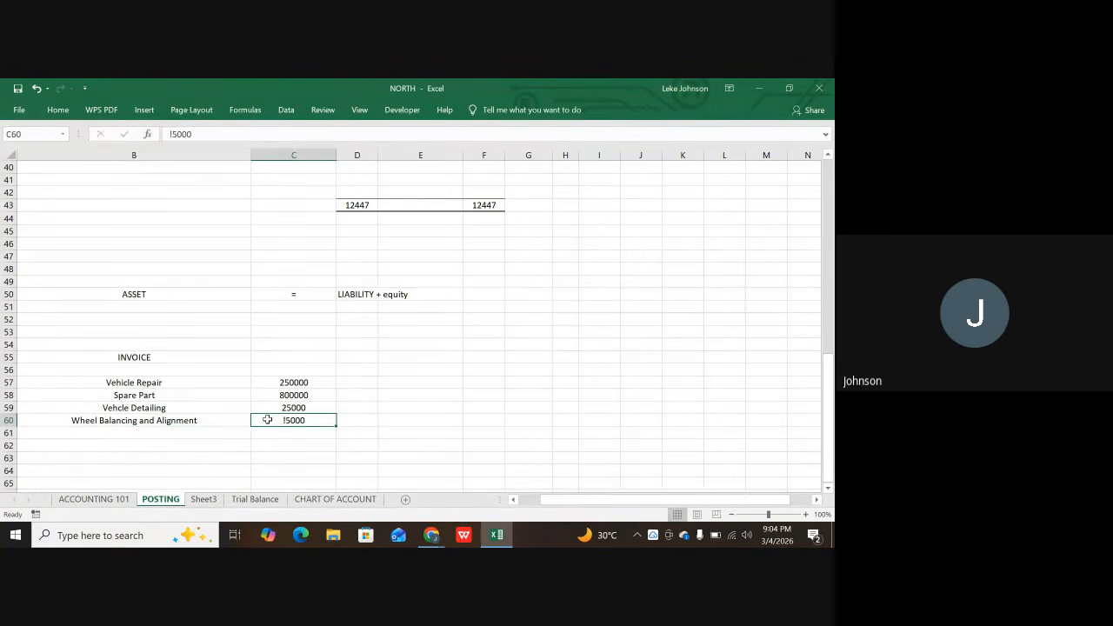
text(15000)
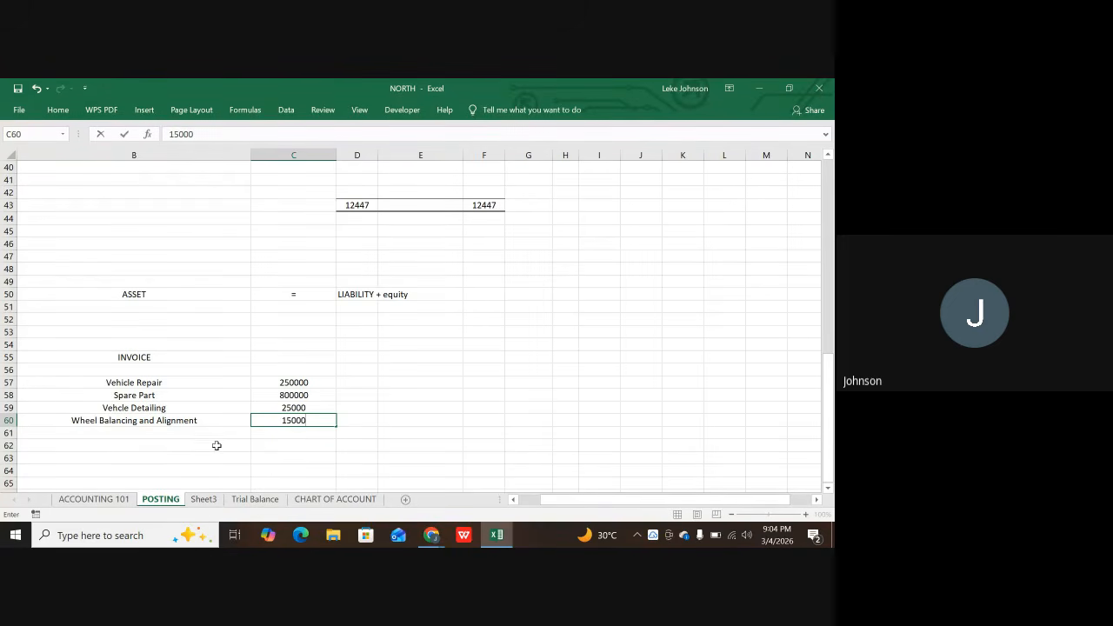
click(173, 444)
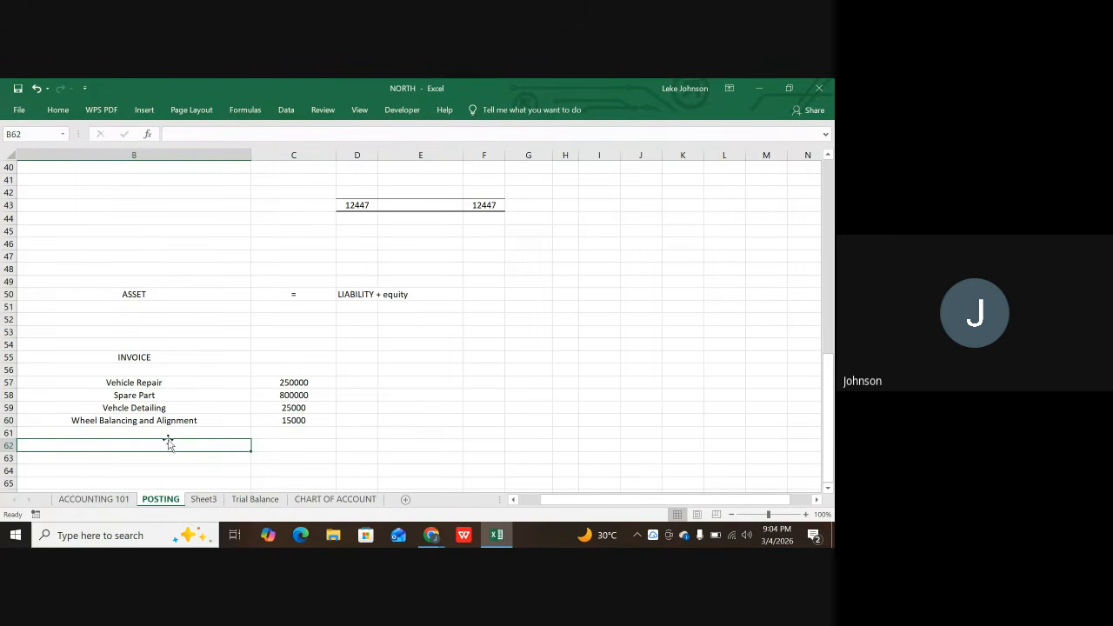
- Add a Vat line in row 61 with a formula calculating 7.5% of the sum of C57:C60
click(160, 432)
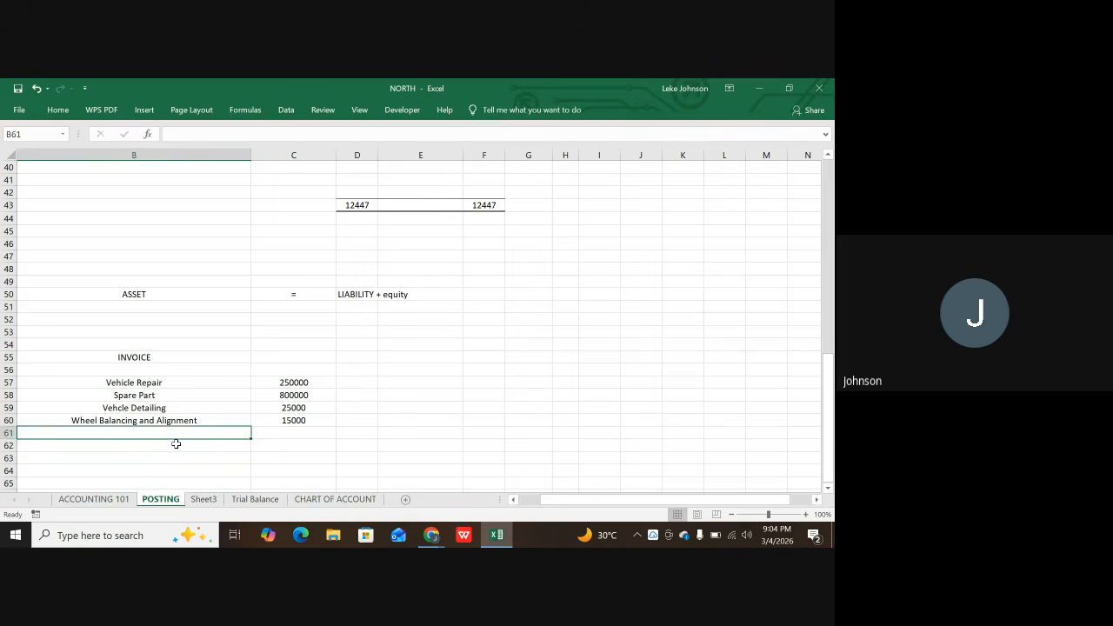
click(175, 443)
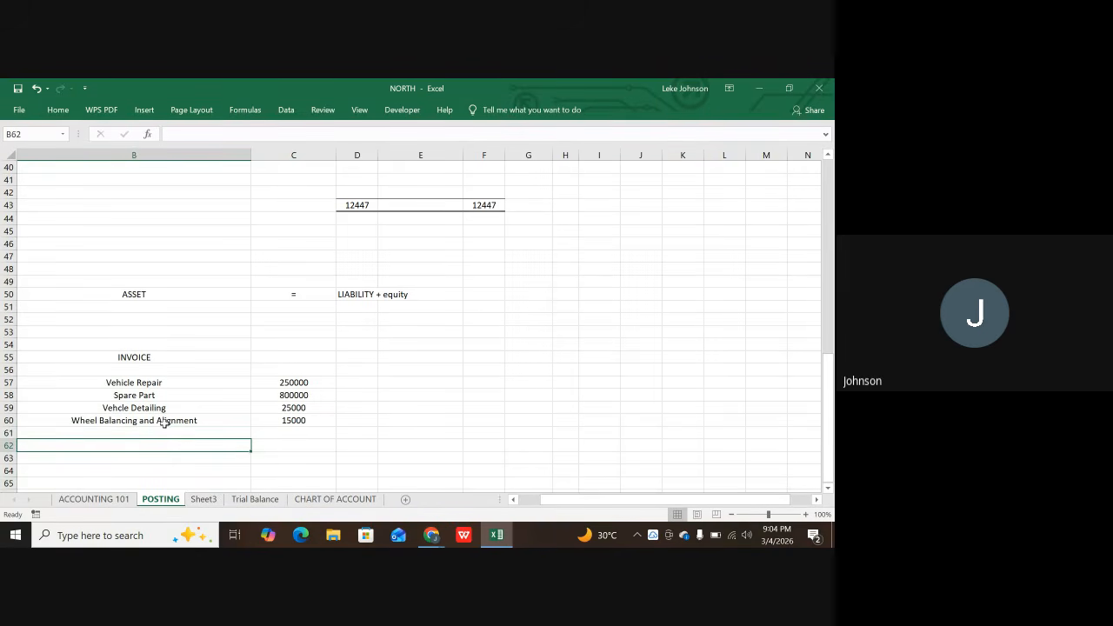
click(152, 431)
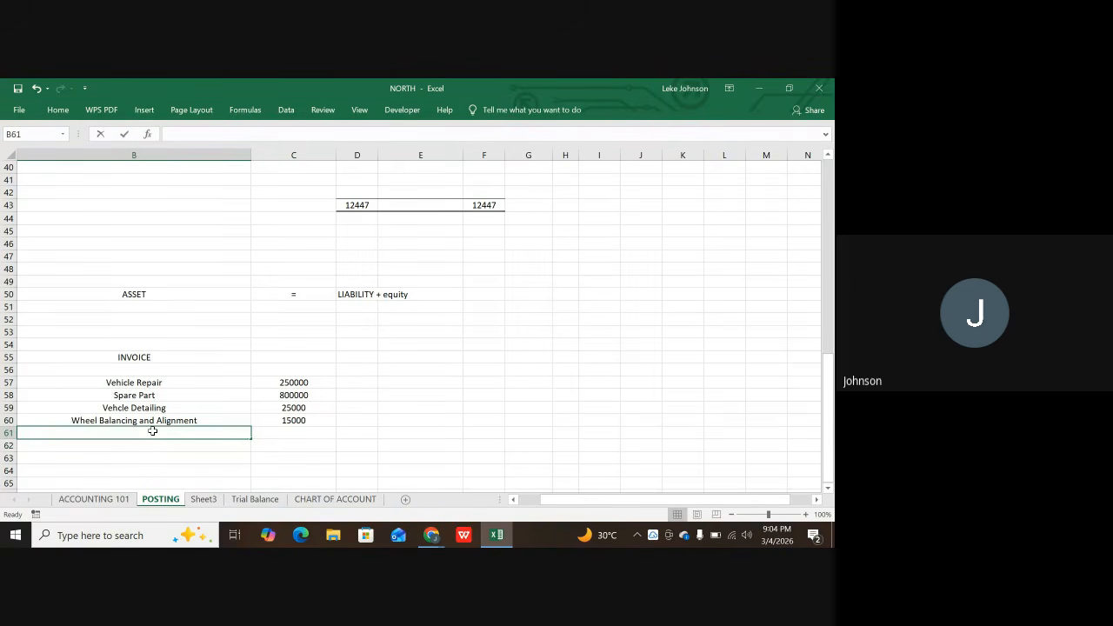
text(Vat)
key(Tab)
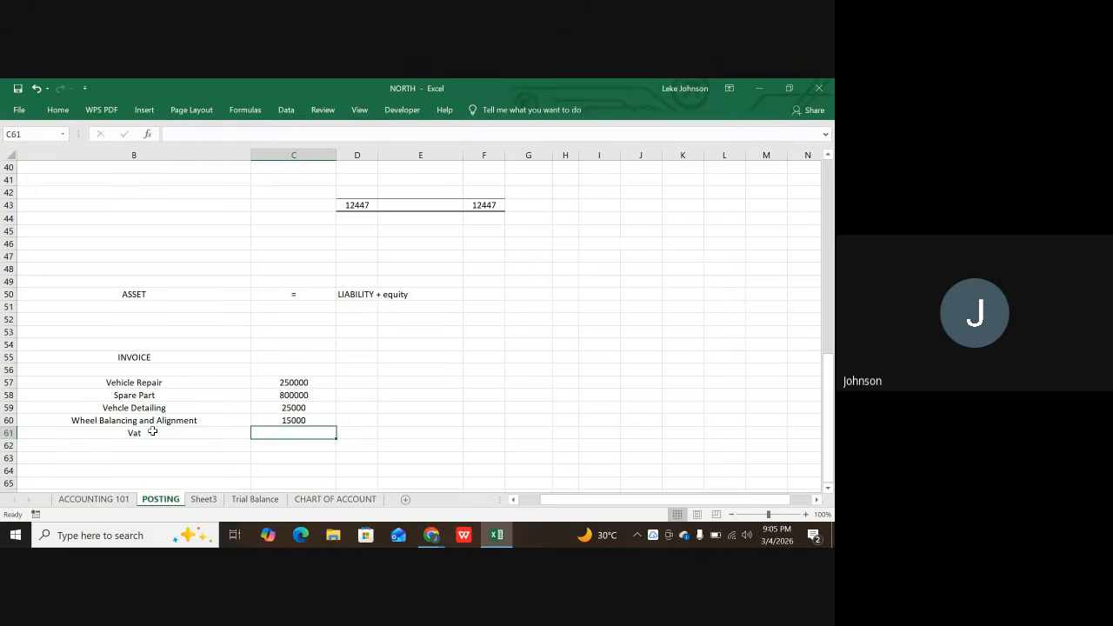
text(=7.5%)
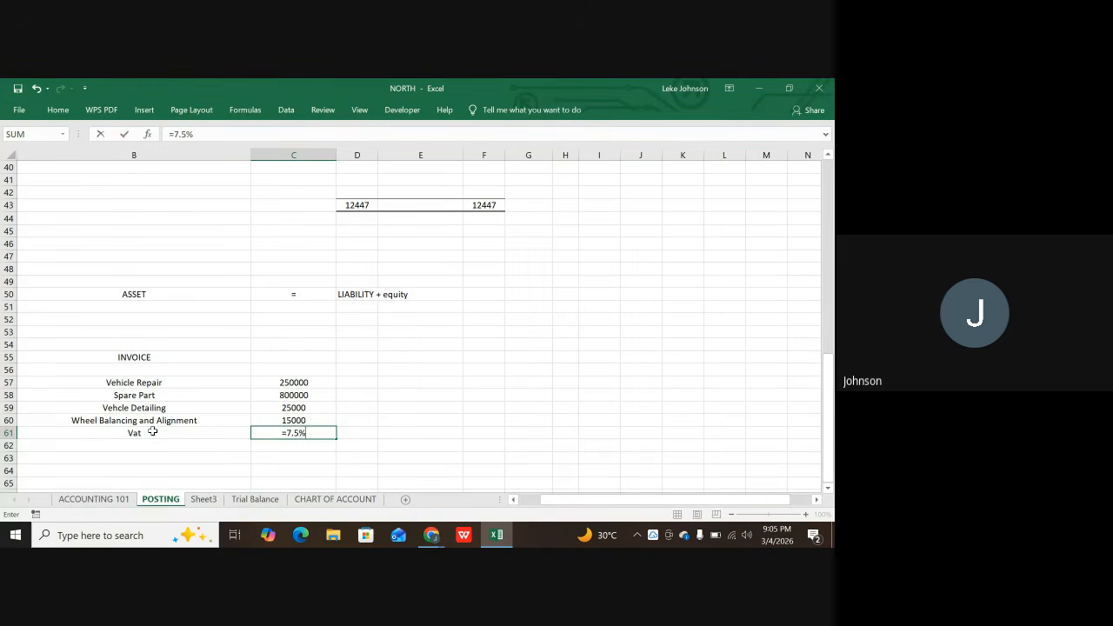
text(*Suc)
key(BackSpace)
text(m()
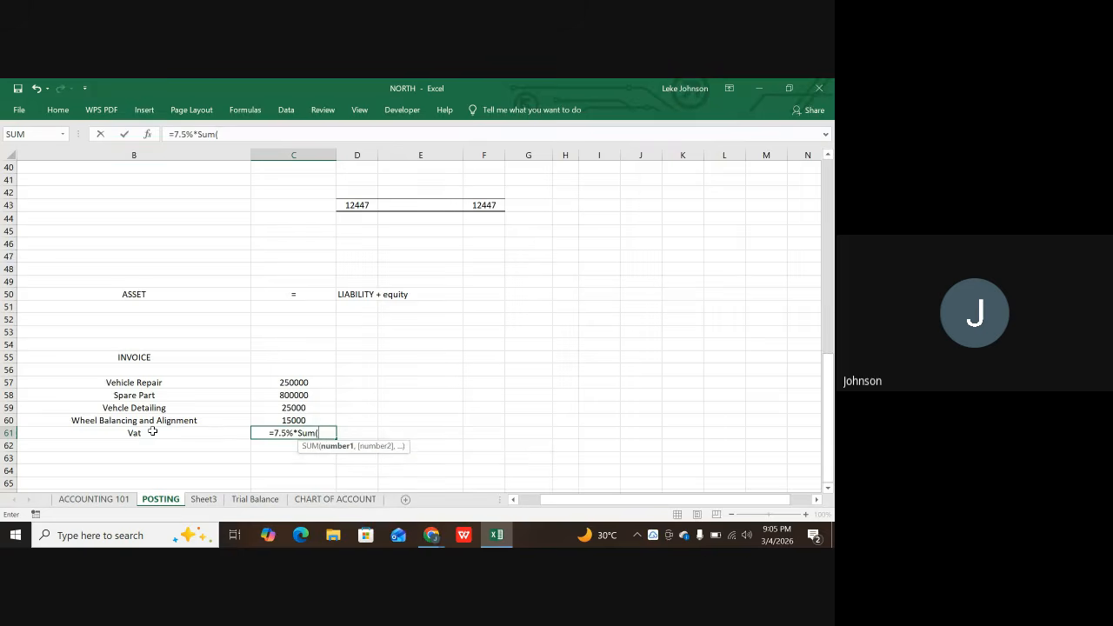
drag(278, 380, 279, 421)
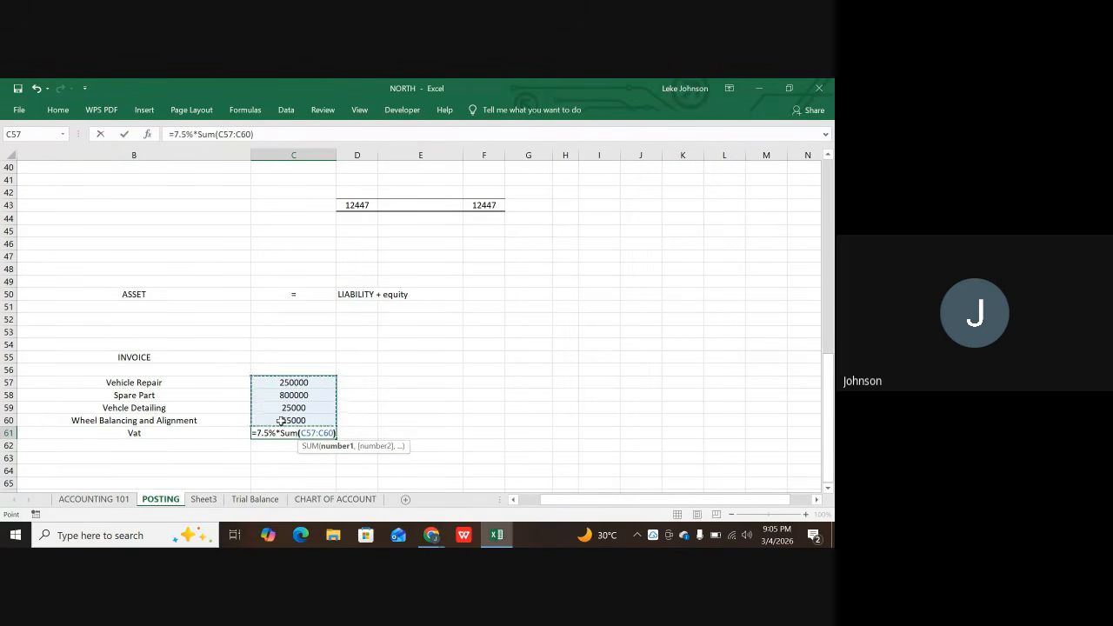
text())
key(Return)
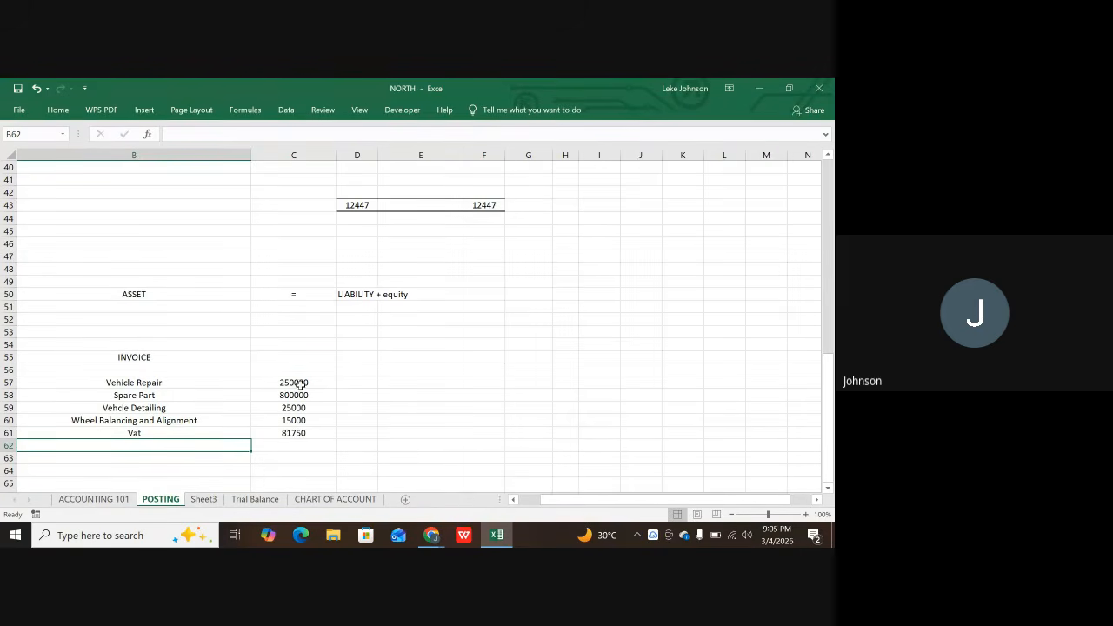
- Apply the comma number style to the invoice amounts in C57:C61
drag(298, 384, 293, 431)
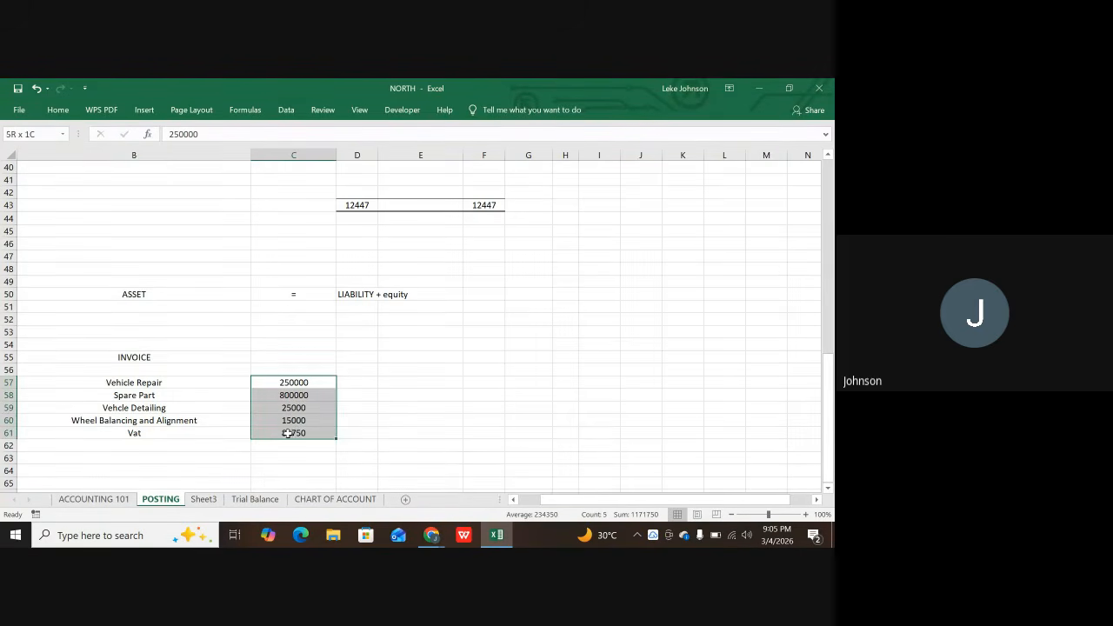
click(57, 109)
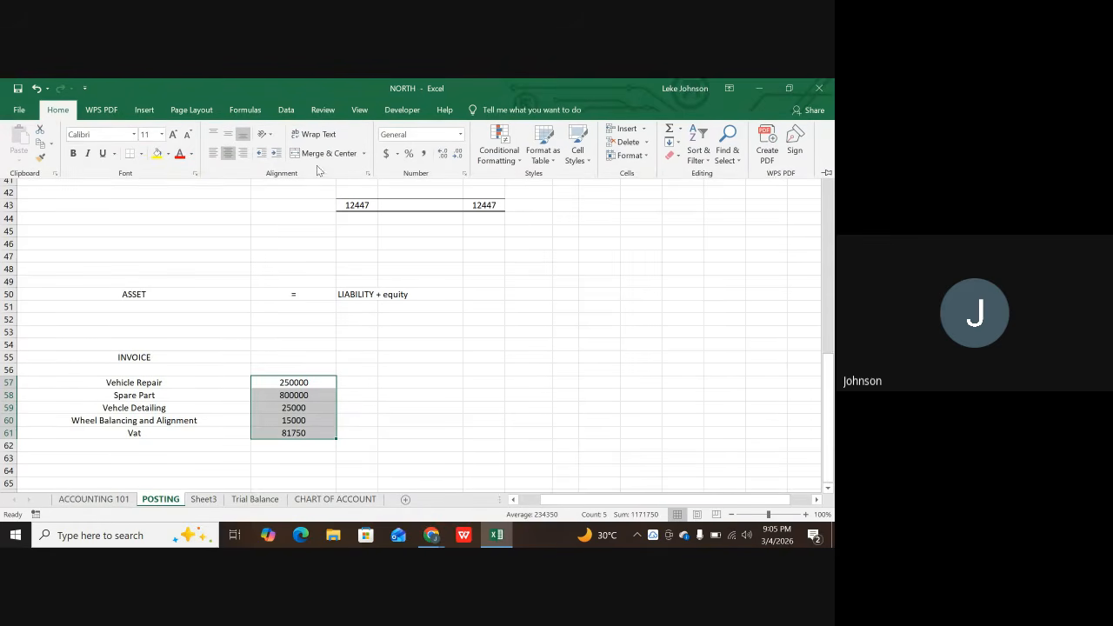
click(423, 153)
click(324, 430)
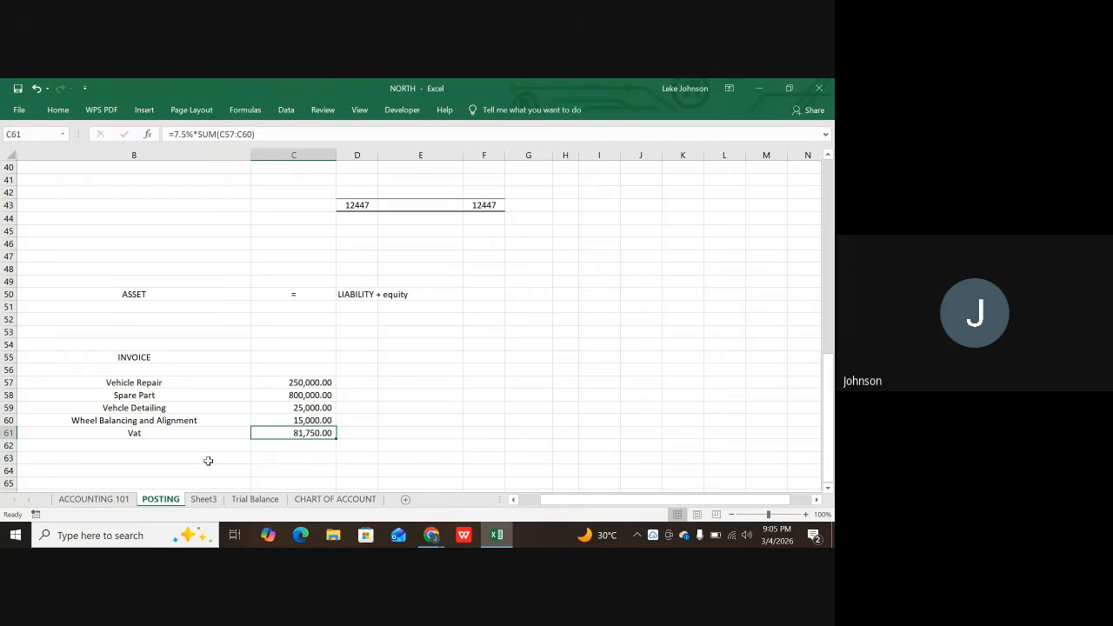
- Add a Total line in row 63 that sums C57:C62 in column C
click(179, 459)
text(T)
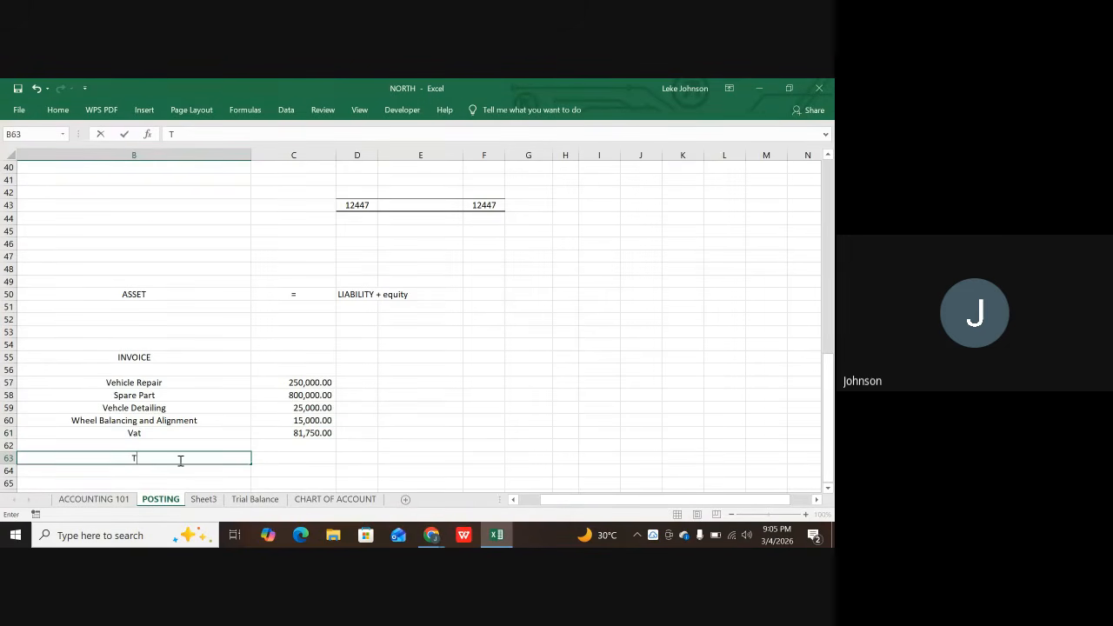
text(otal)
key(Tab)
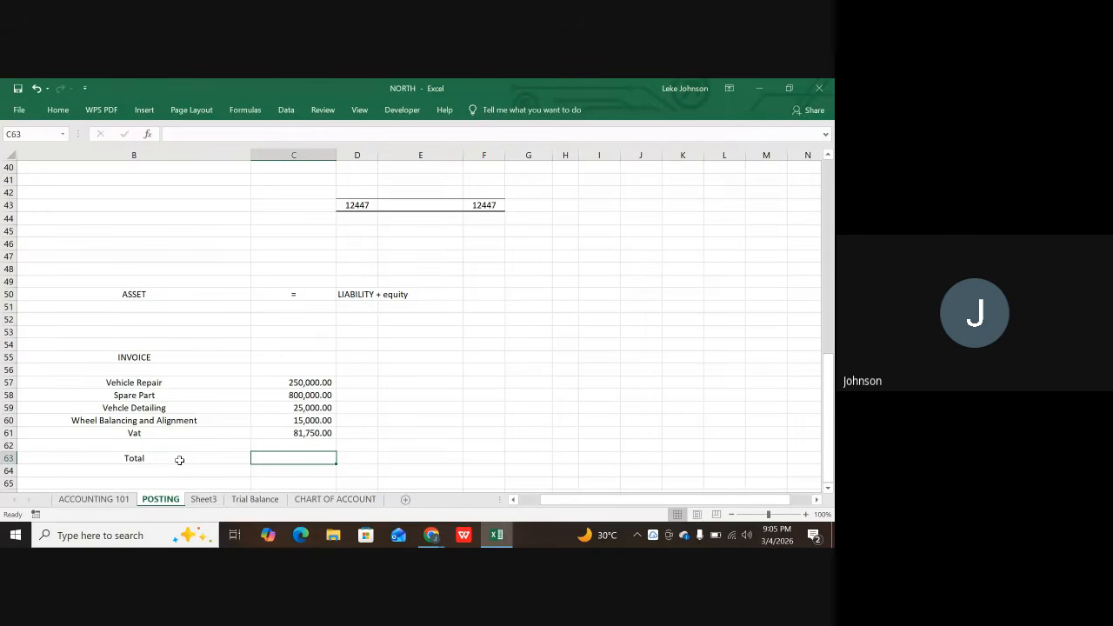
key(alt+equal)
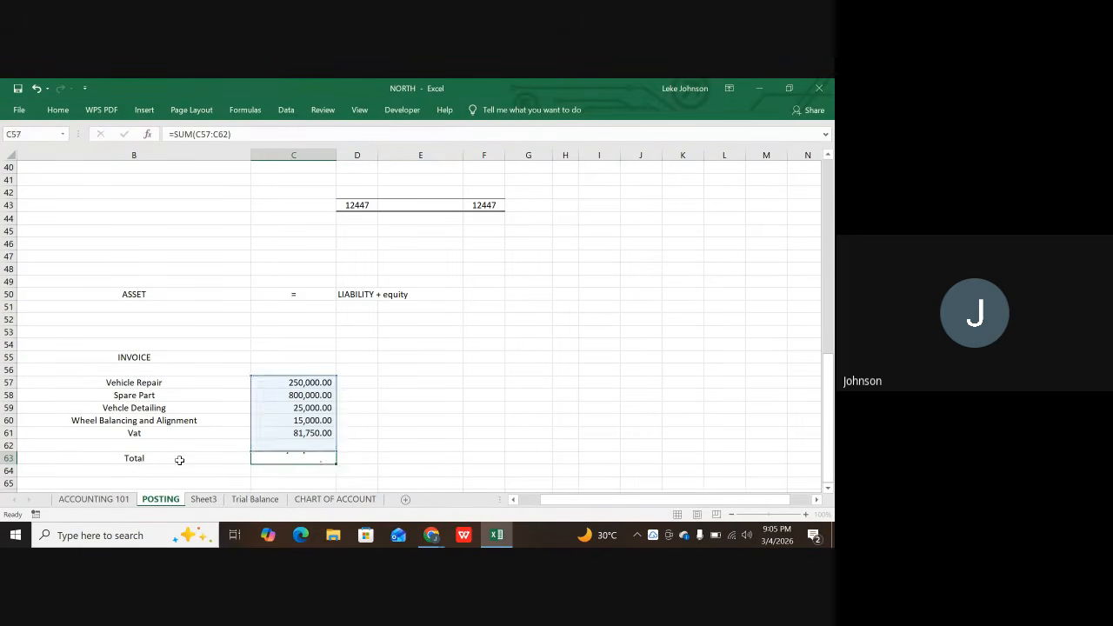
key(Return)
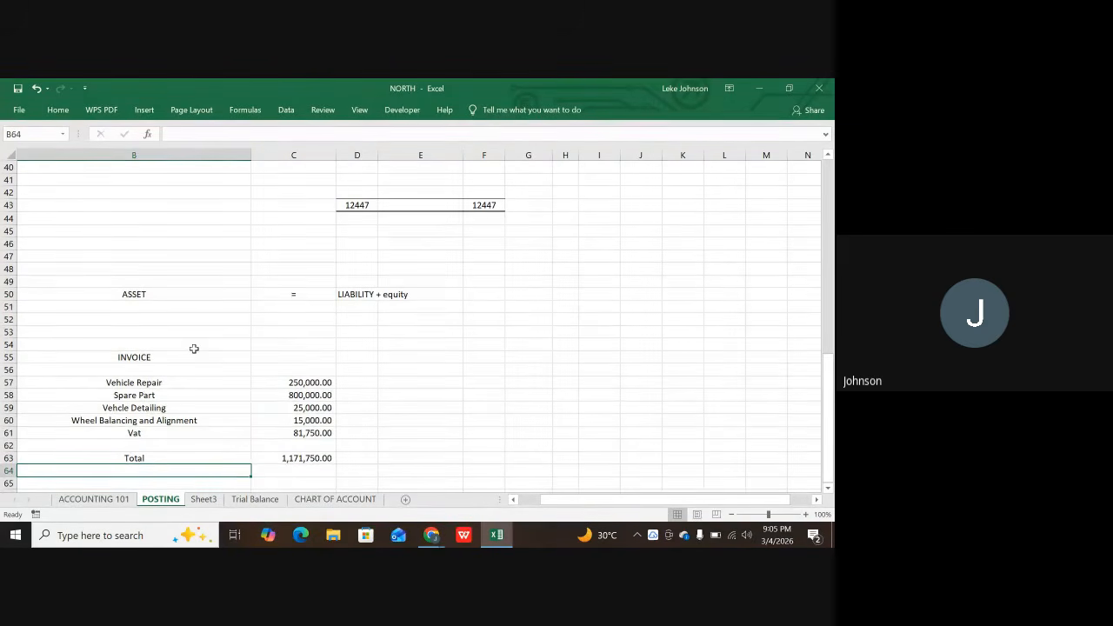
- Enter the transaction description "Sales was made (net 30)" in cell B18, below the inventory balance payment
scroll(194, 348, up, 1)
scroll(194, 349, down, 1)
scroll(194, 316, up, 8)
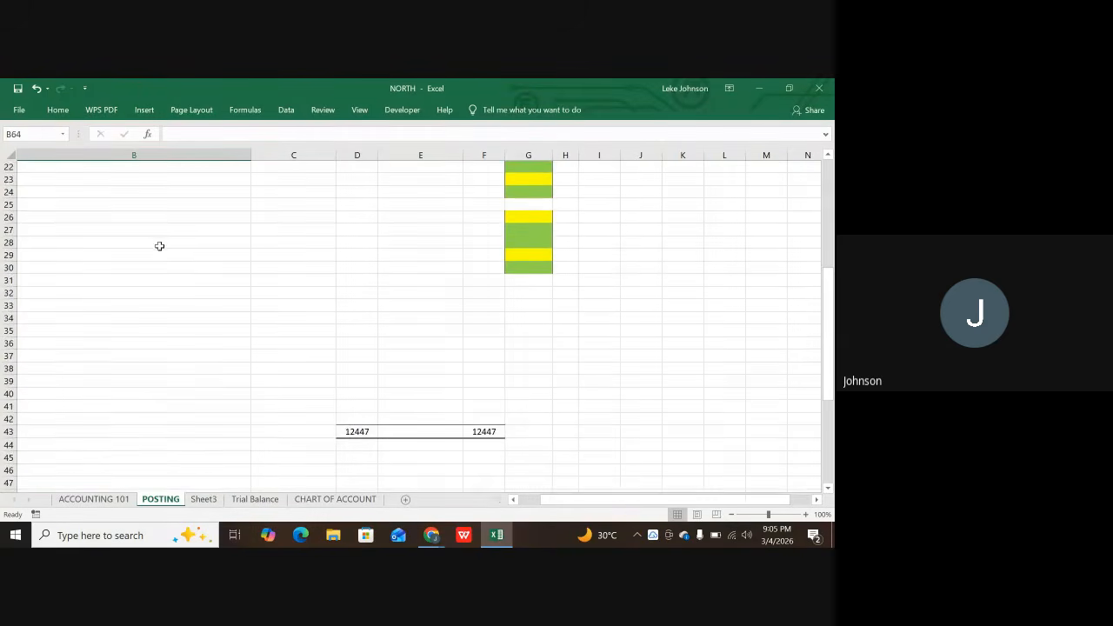
scroll(158, 242, up, 1)
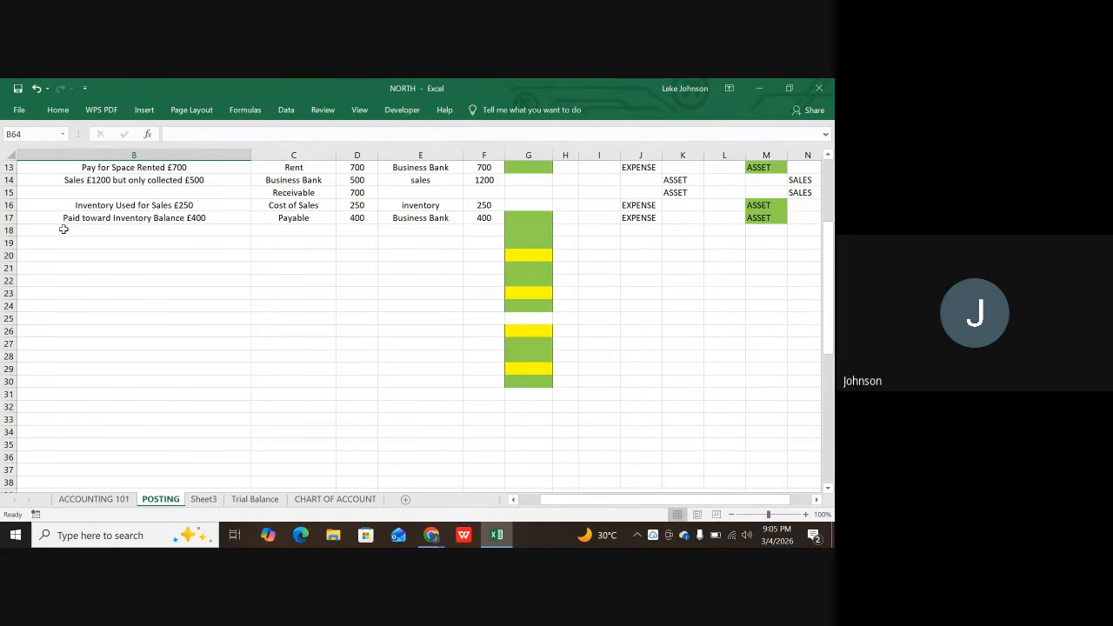
click(64, 228)
text(S)
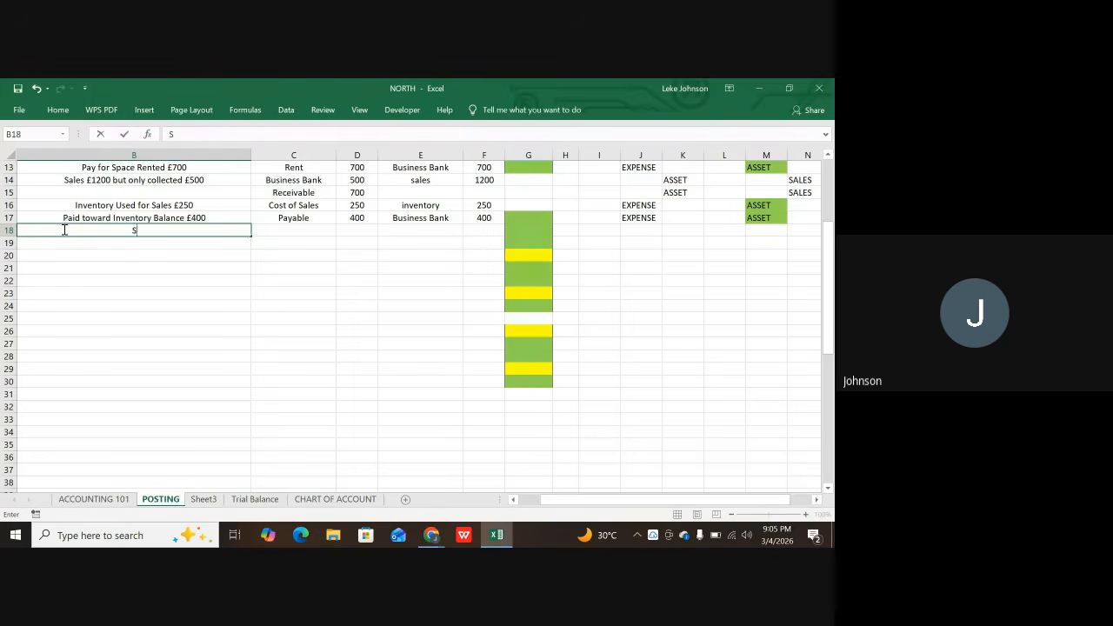
text(ales was )
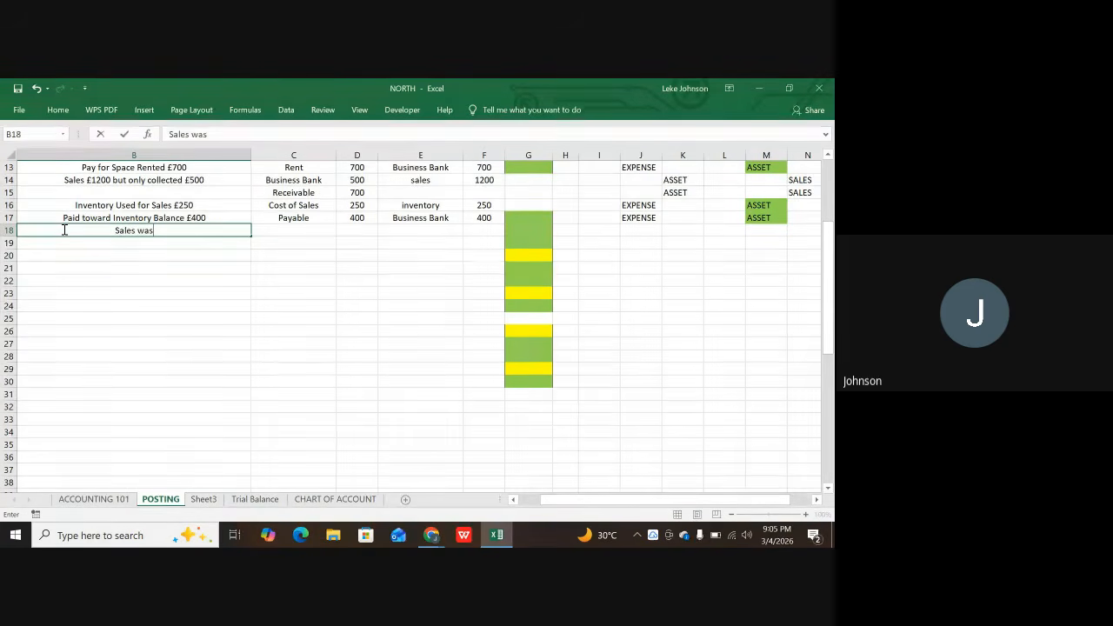
text(ma)
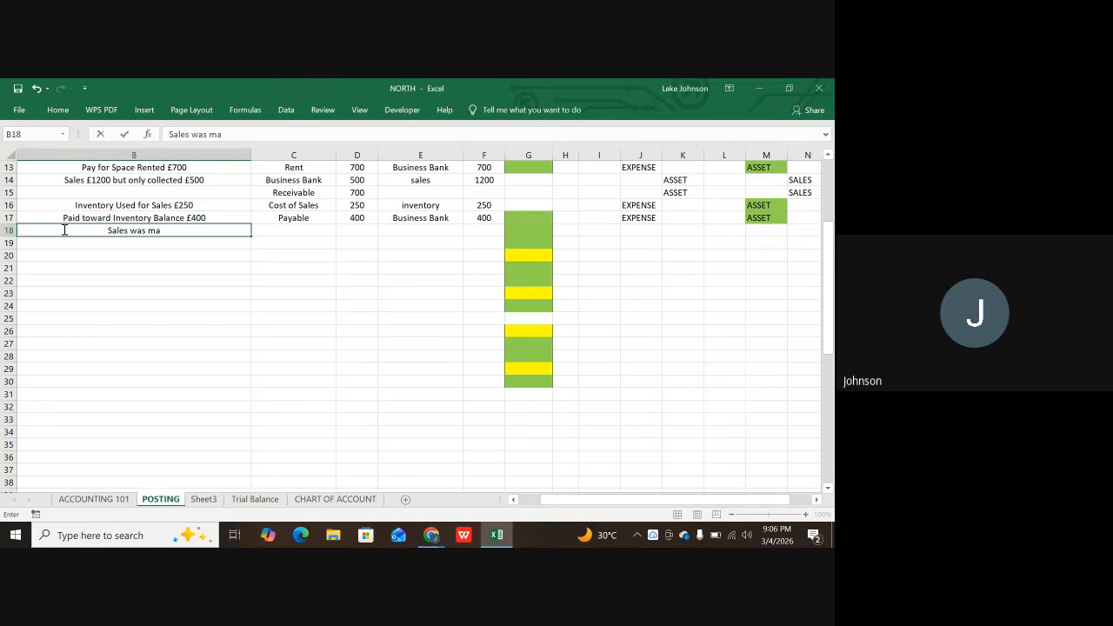
text(de (net)
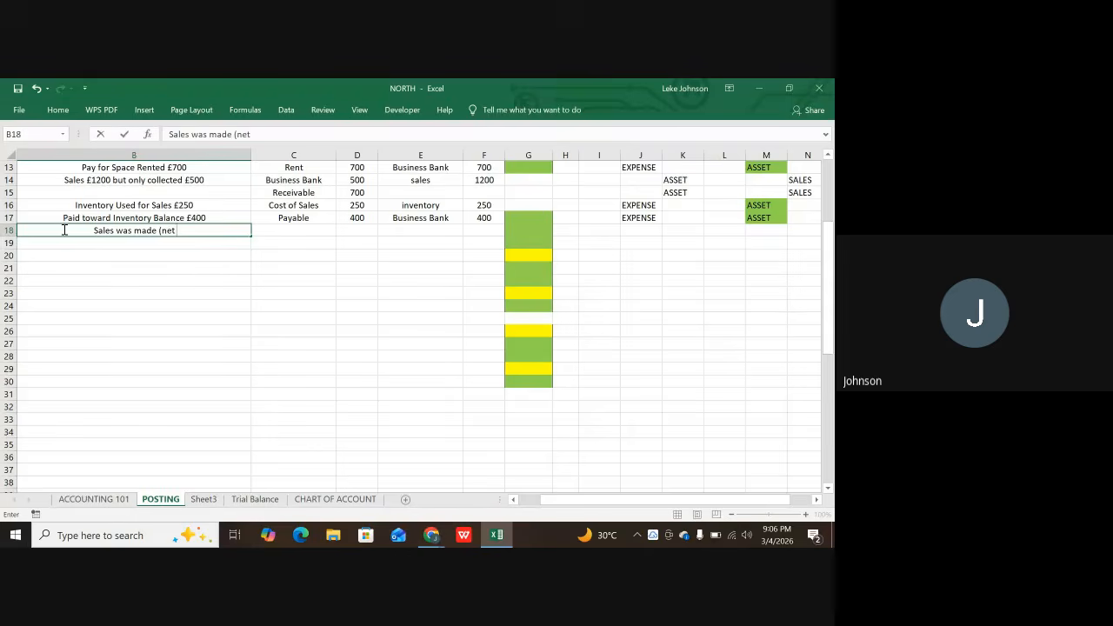
text( #)
key(BackSpace)
text(30))
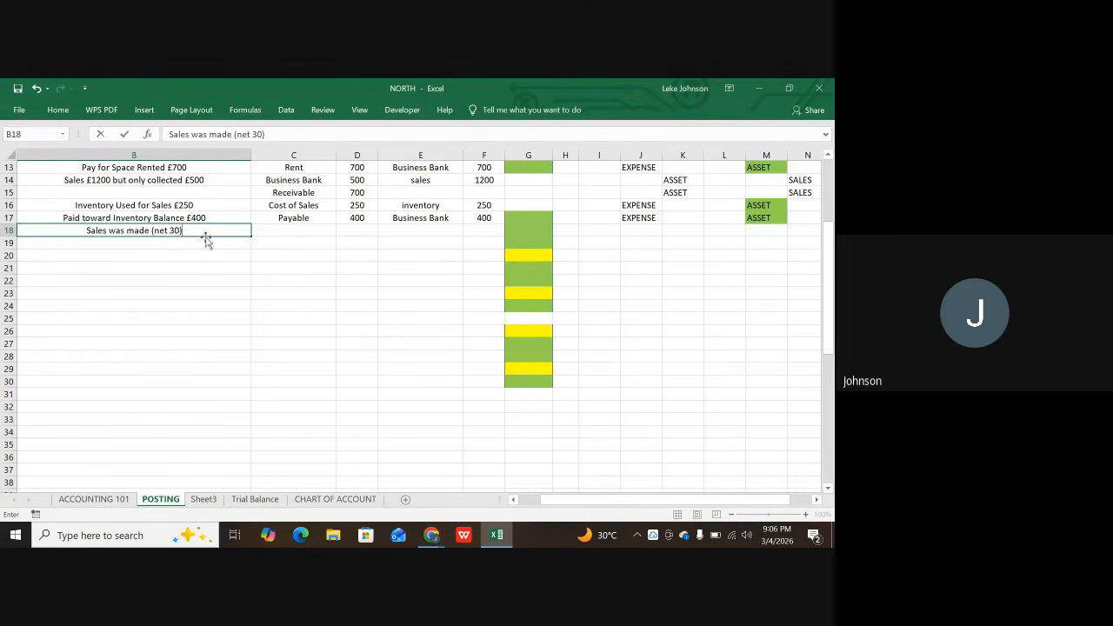
- Insert a £ symbol before "(net 30)" in the B18 transaction description
click(152, 230)
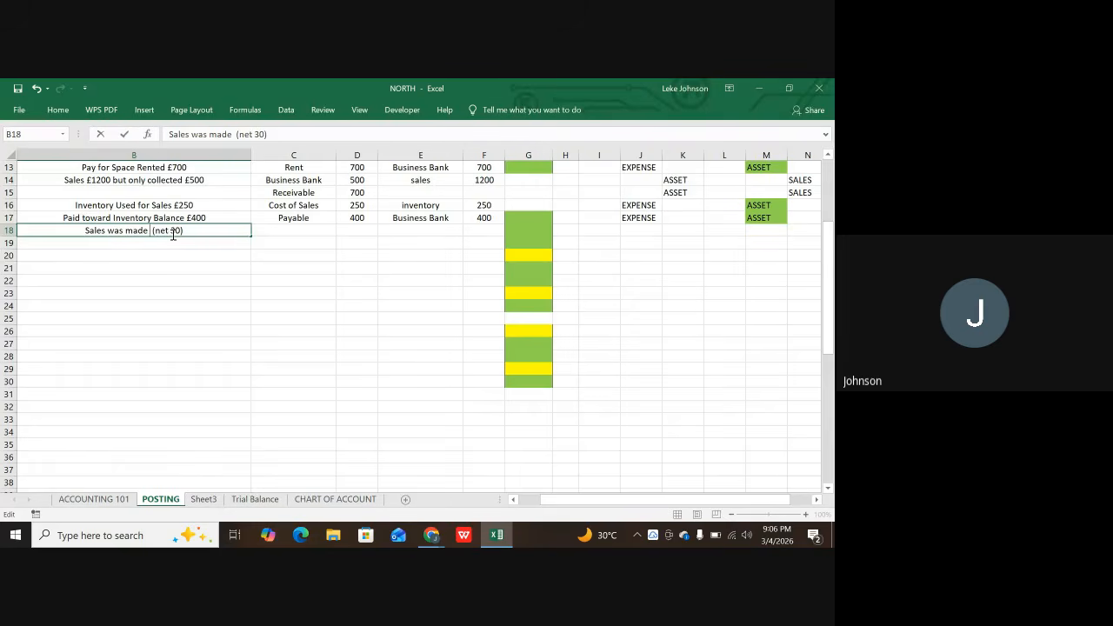
click(146, 111)
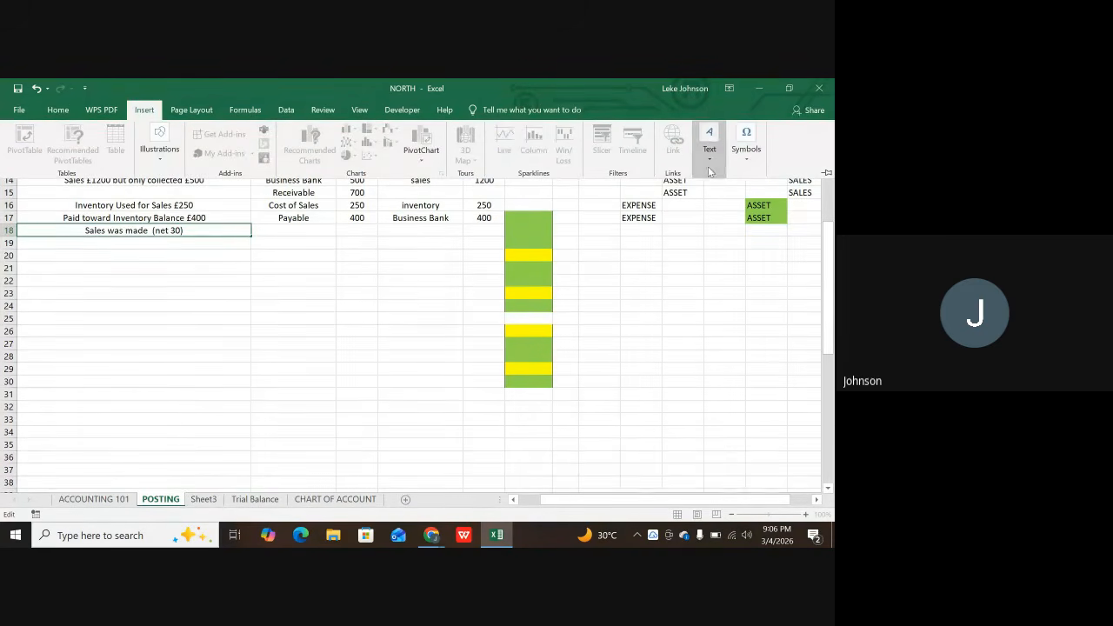
click(744, 153)
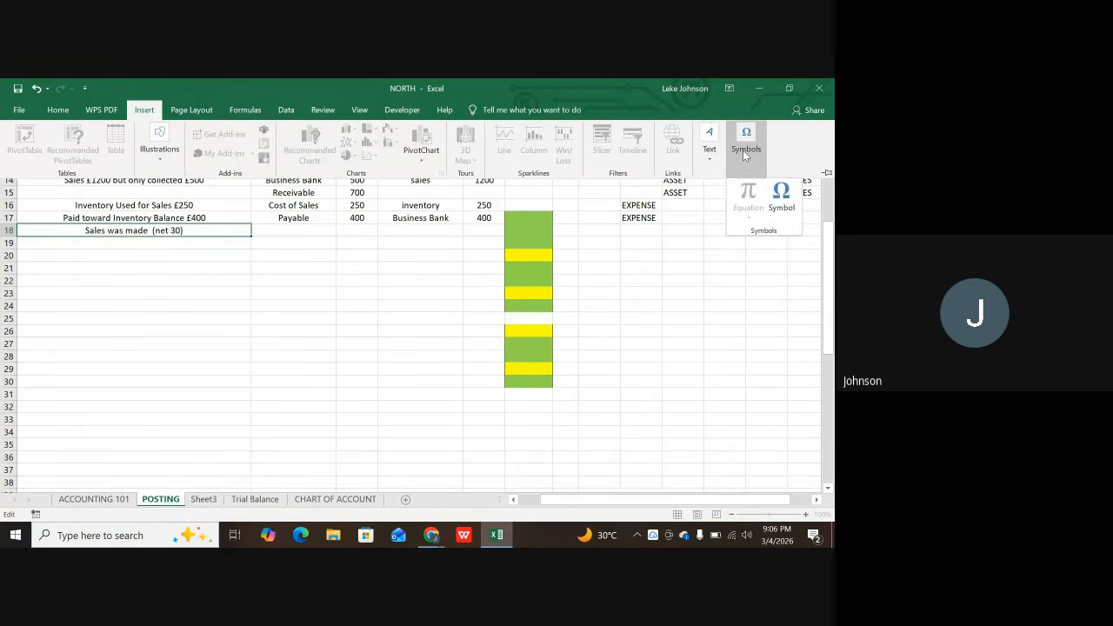
click(782, 206)
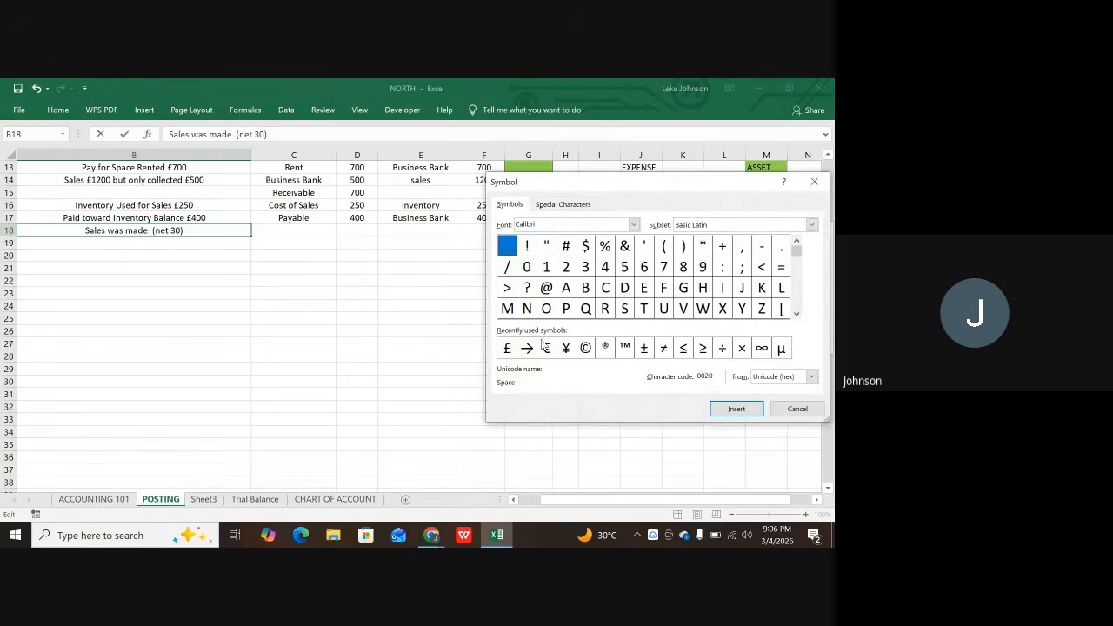
click(507, 349)
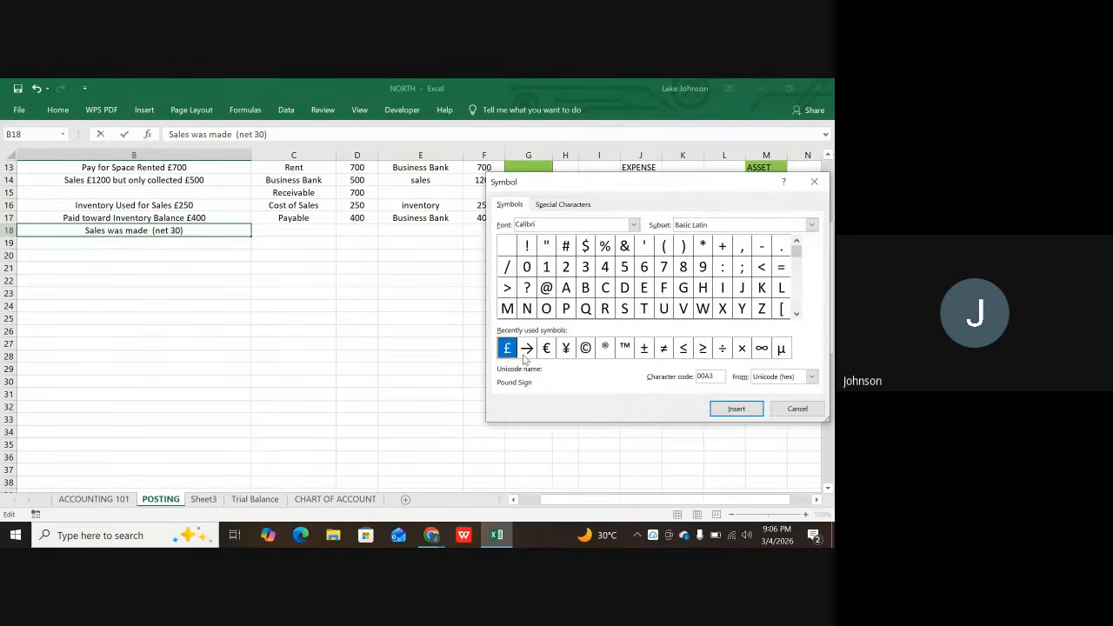
click(737, 410)
click(789, 408)
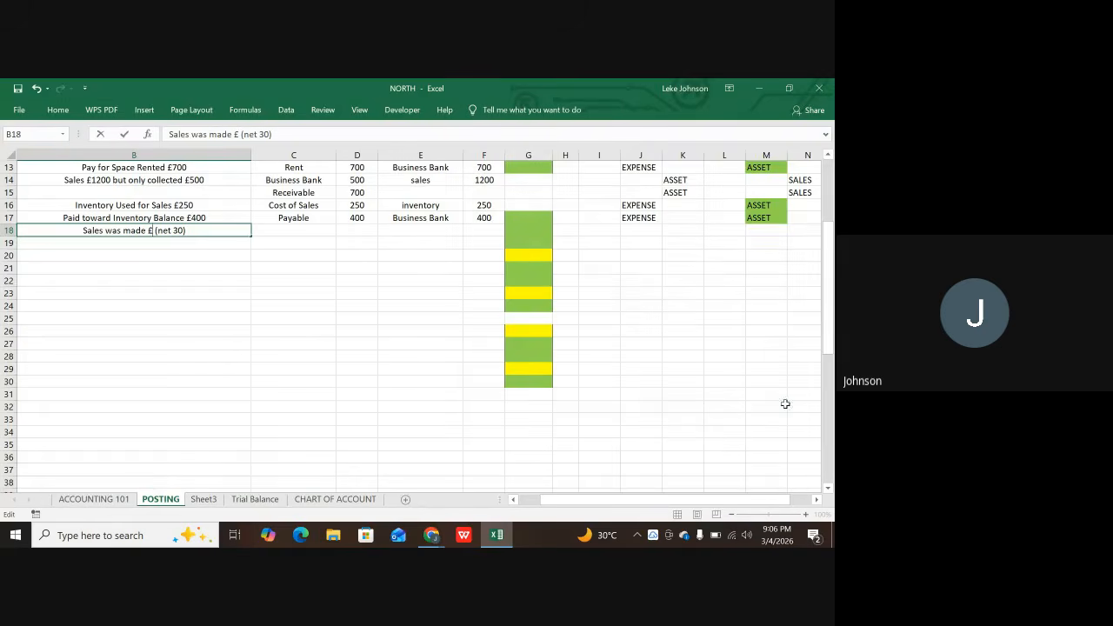
- Complete the B18 transaction description with the invoice total so it reads "Sales was made £1,171,750 (net 30)"
scroll(182, 310, down, 7)
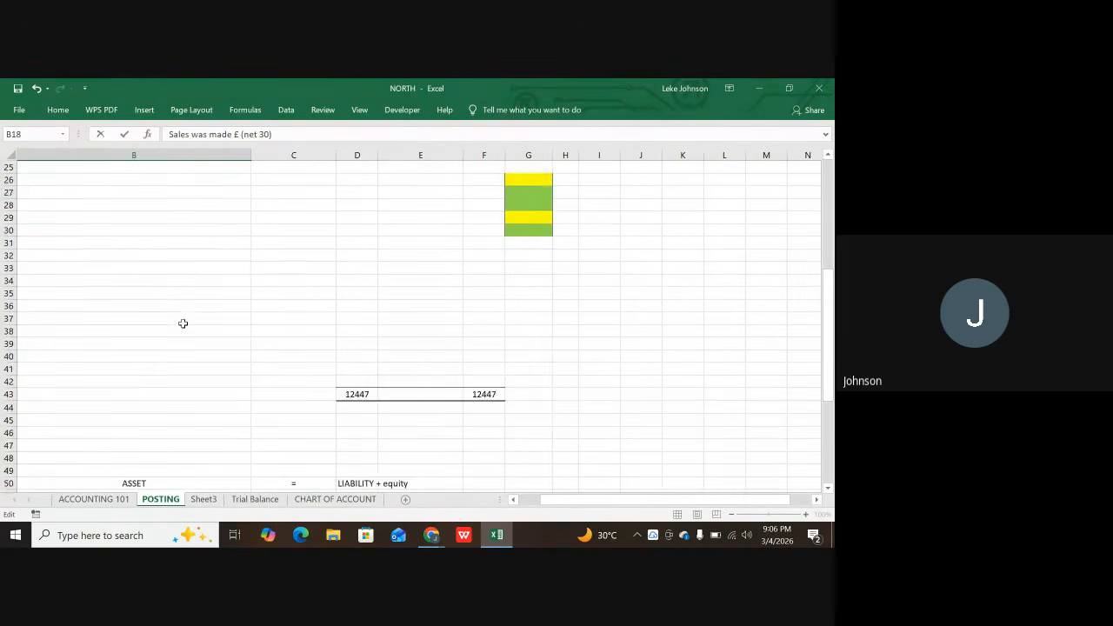
scroll(185, 327, down, 2)
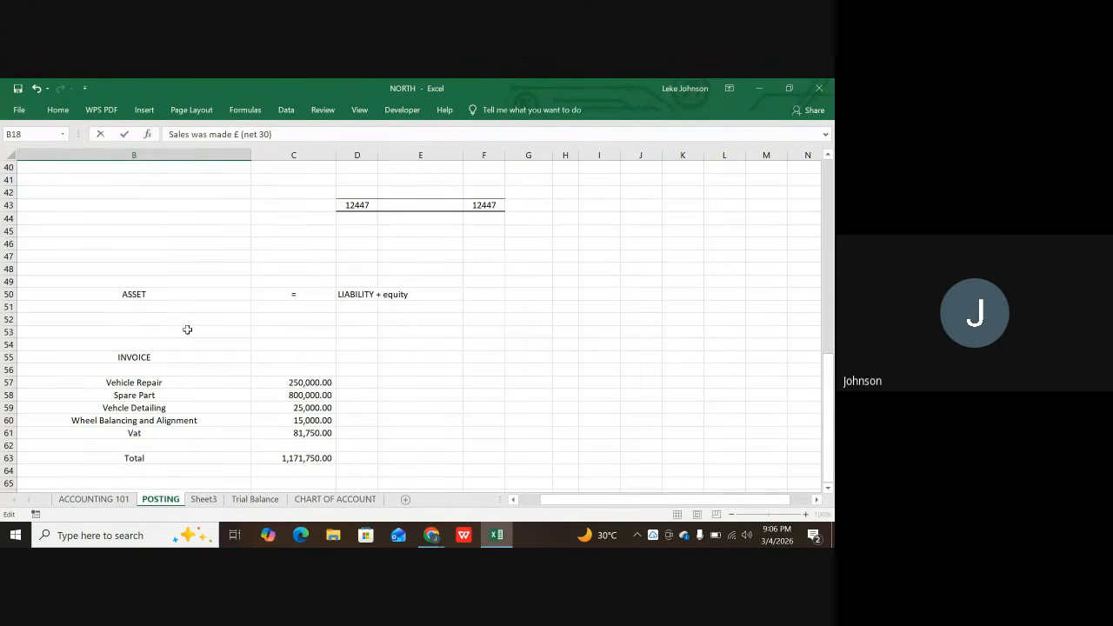
scroll(185, 323, up, 10)
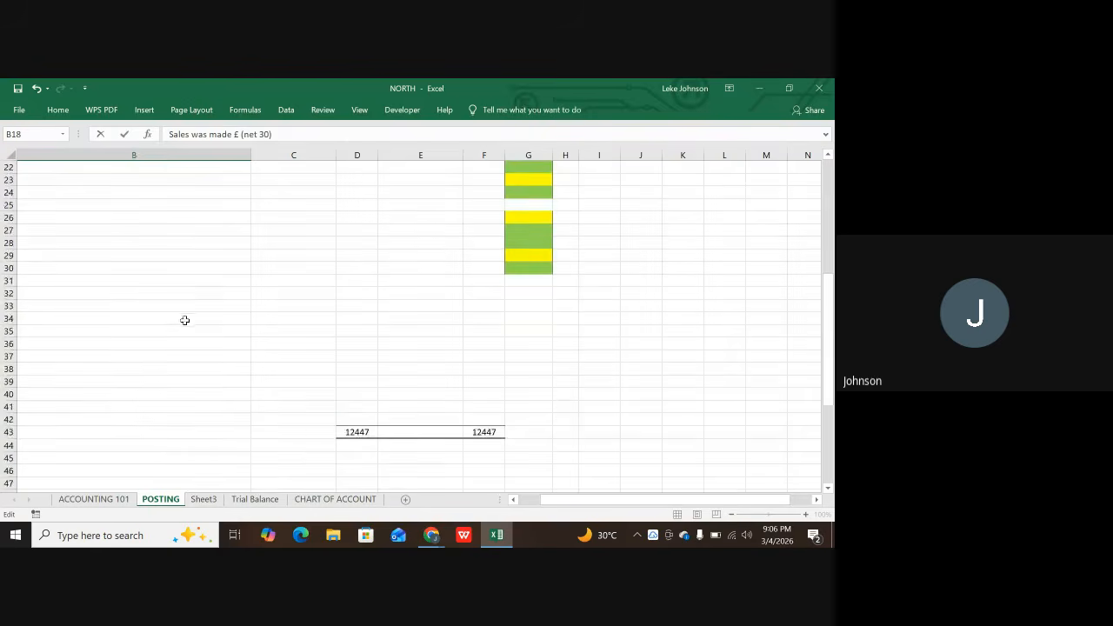
scroll(184, 320, up, 2)
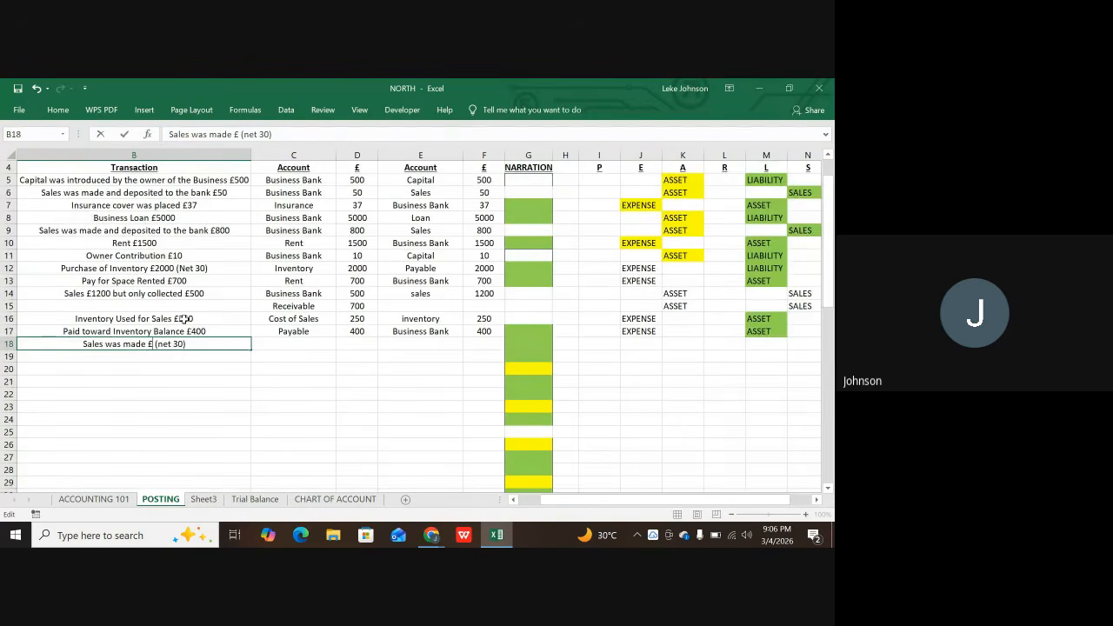
text(1)
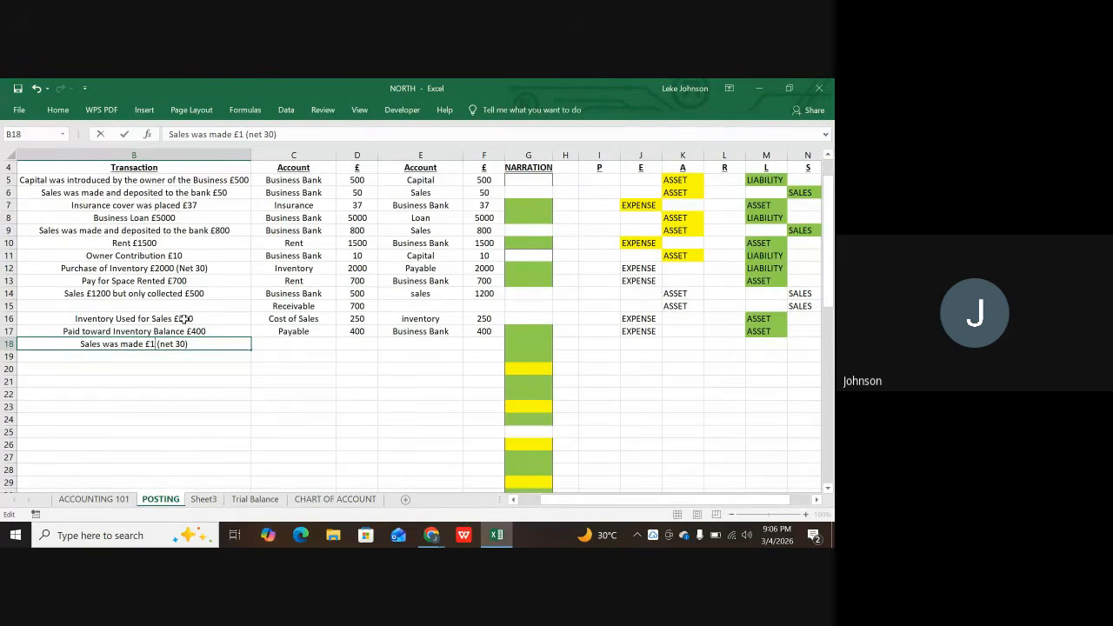
text(,17)
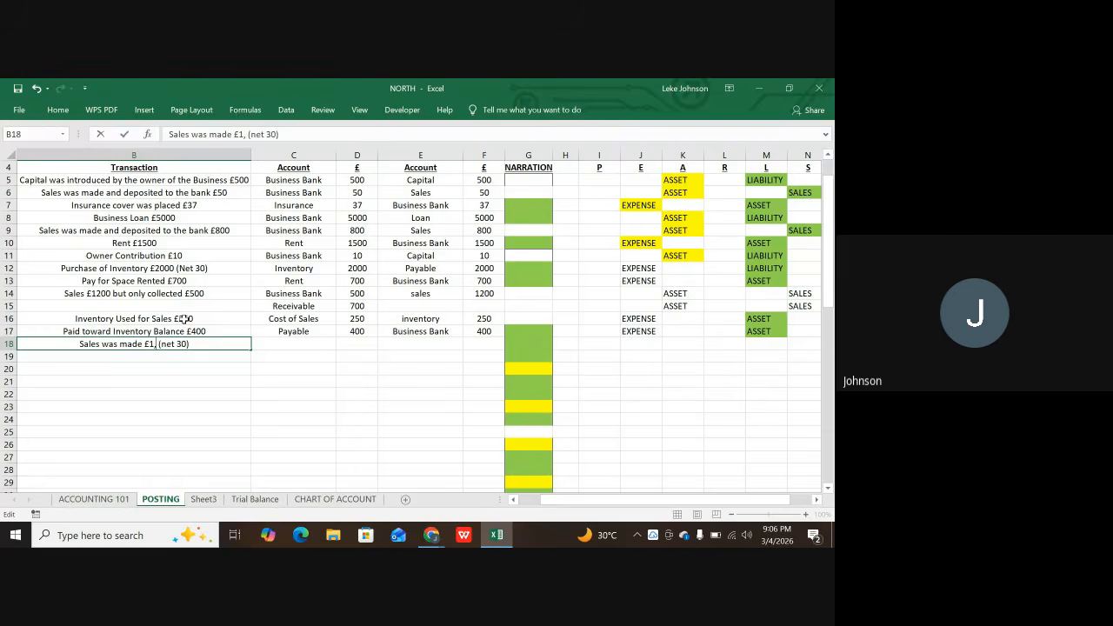
text(1,)
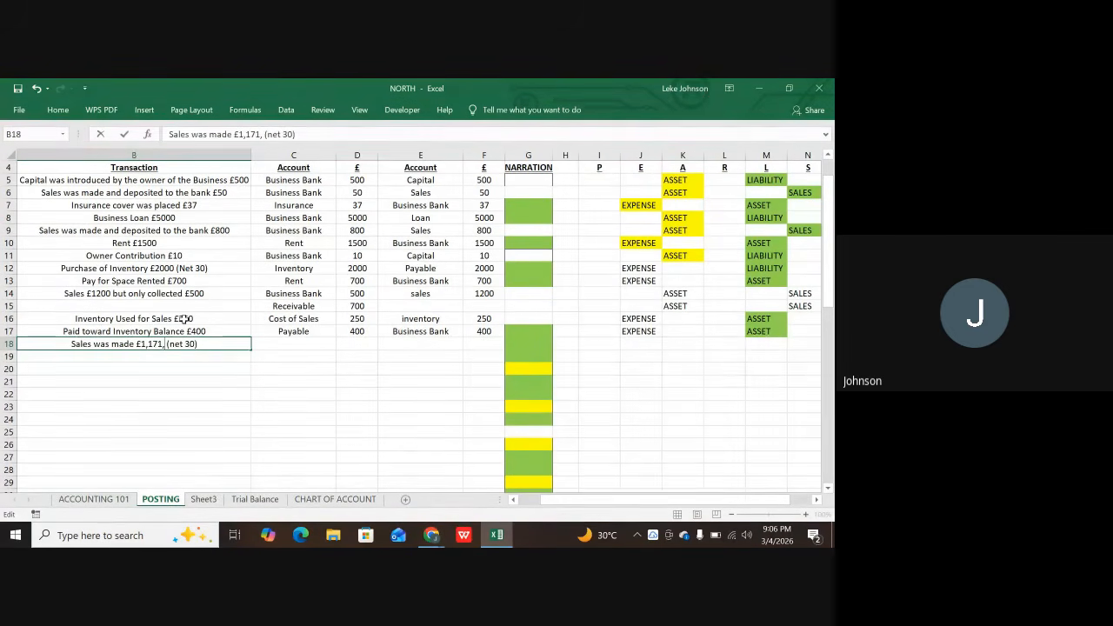
text(750)
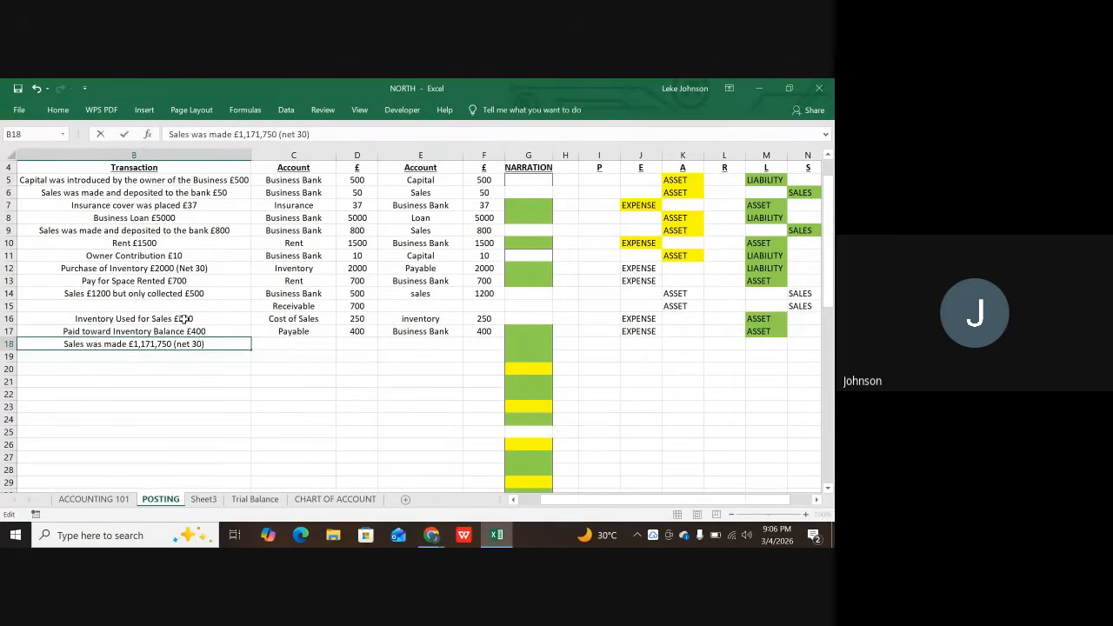
key(Tab)
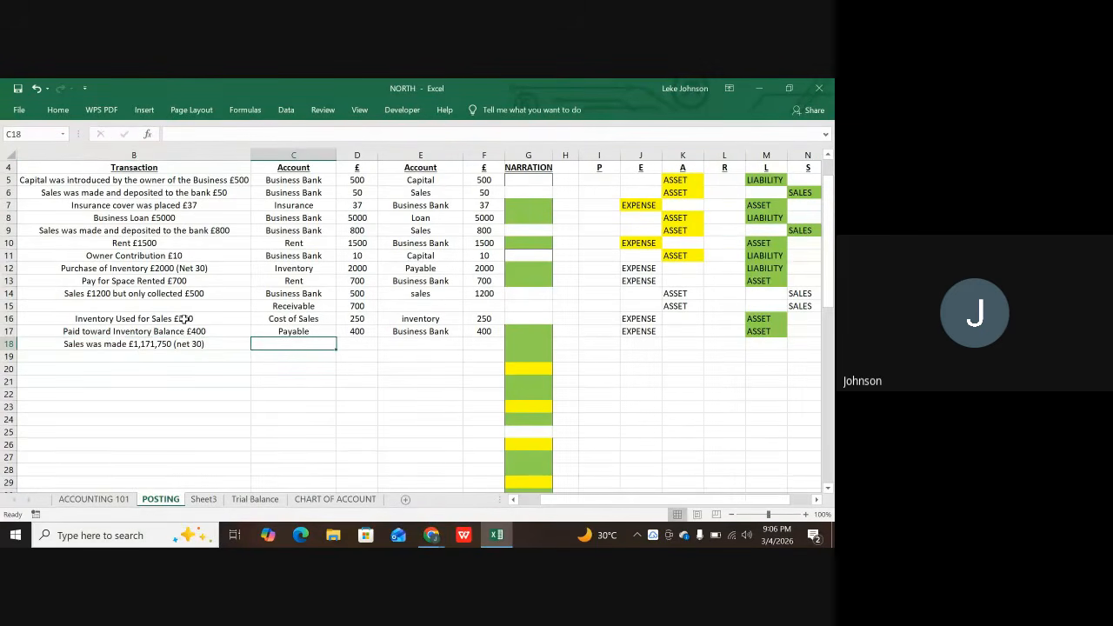
- Review the invoice lines, VAT and total below the postings before choosing the accounts for the net 30 sale
scroll(185, 319, down, 14)
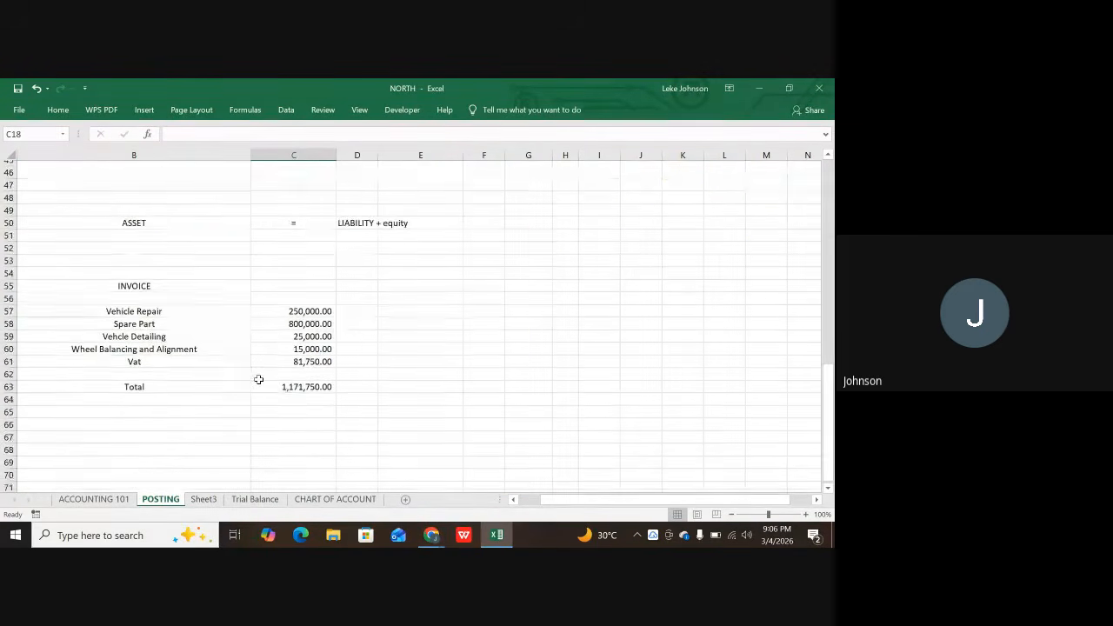
scroll(258, 379, down, 1)
scroll(271, 353, up, 4)
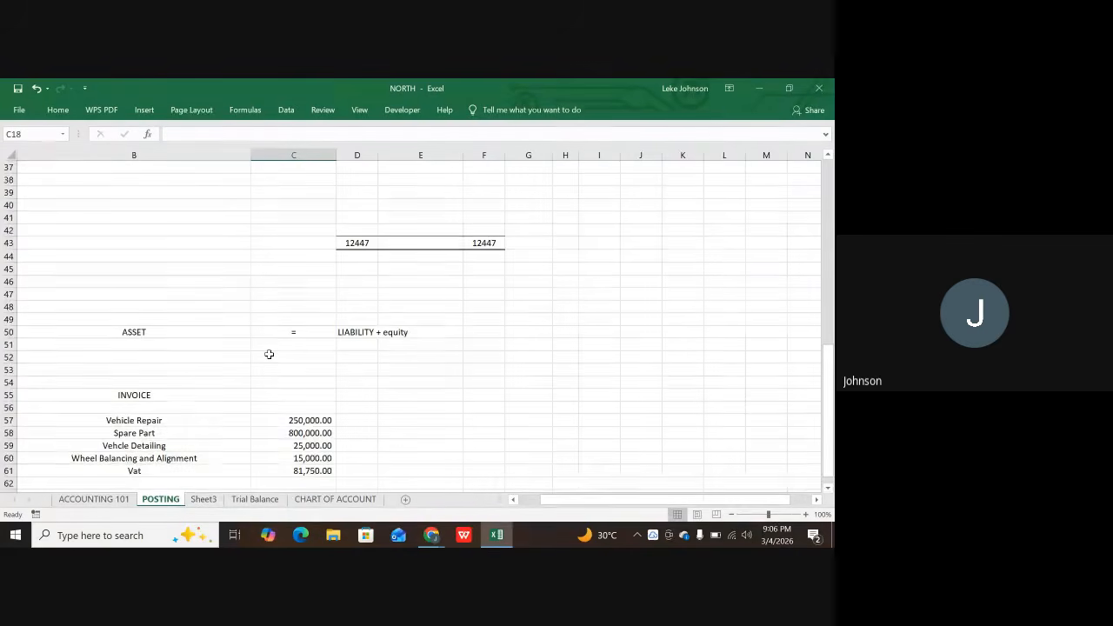
scroll(269, 354, down, 1)
scroll(268, 353, up, 7)
scroll(268, 347, up, 5)
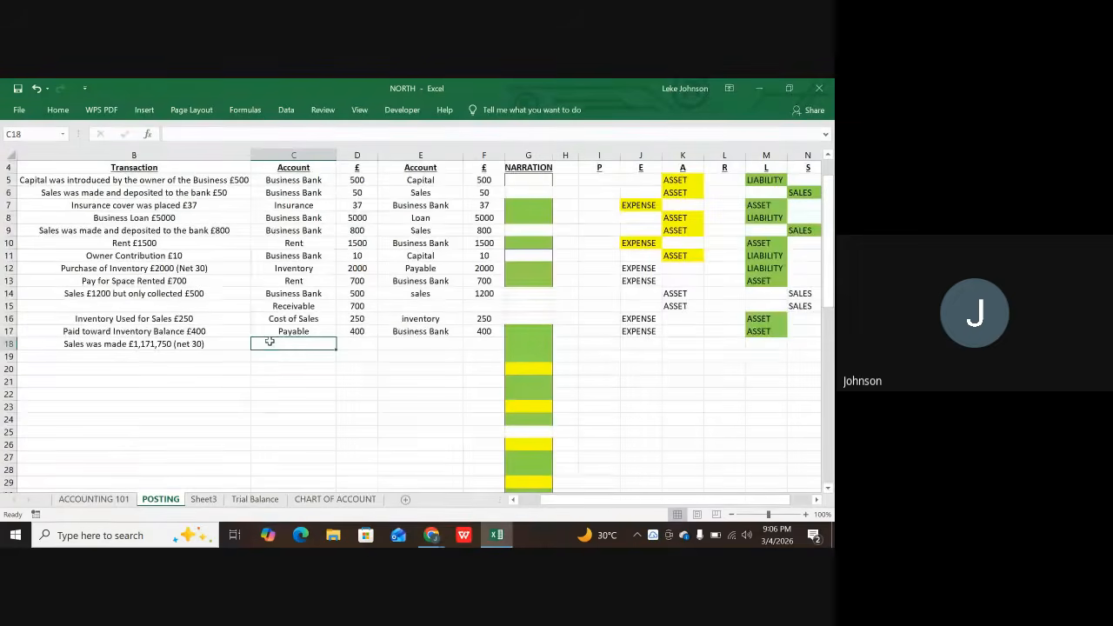
scroll(218, 340, down, 3)
scroll(191, 309, up, 1)
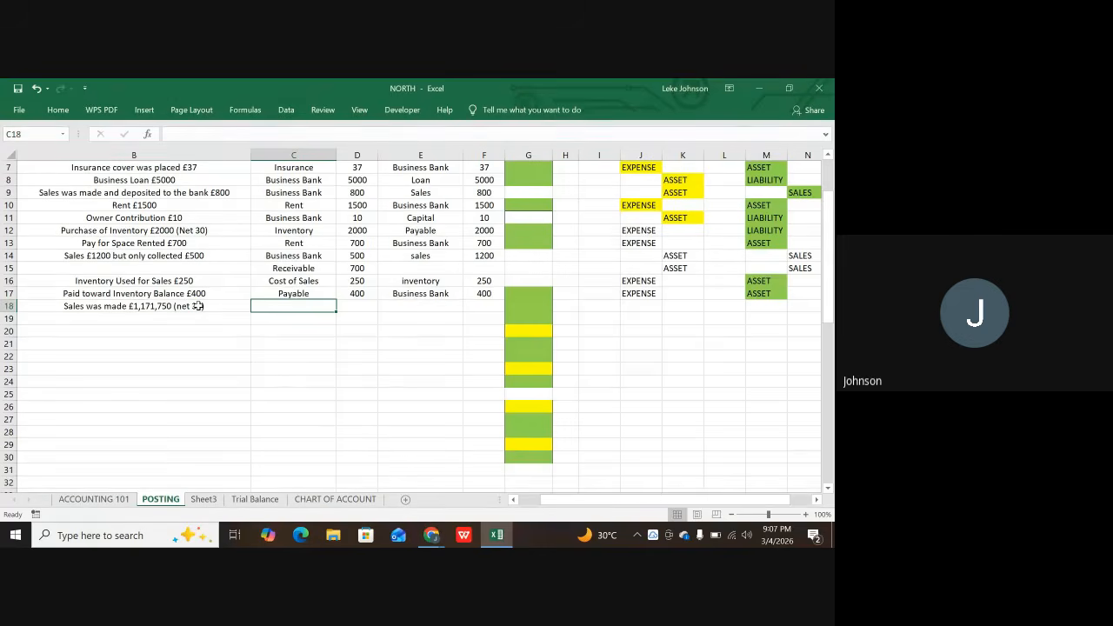
- Enter the debit side of the net 30 sale in row 18 as Receivable with the amount 1171750
text(Receivable)
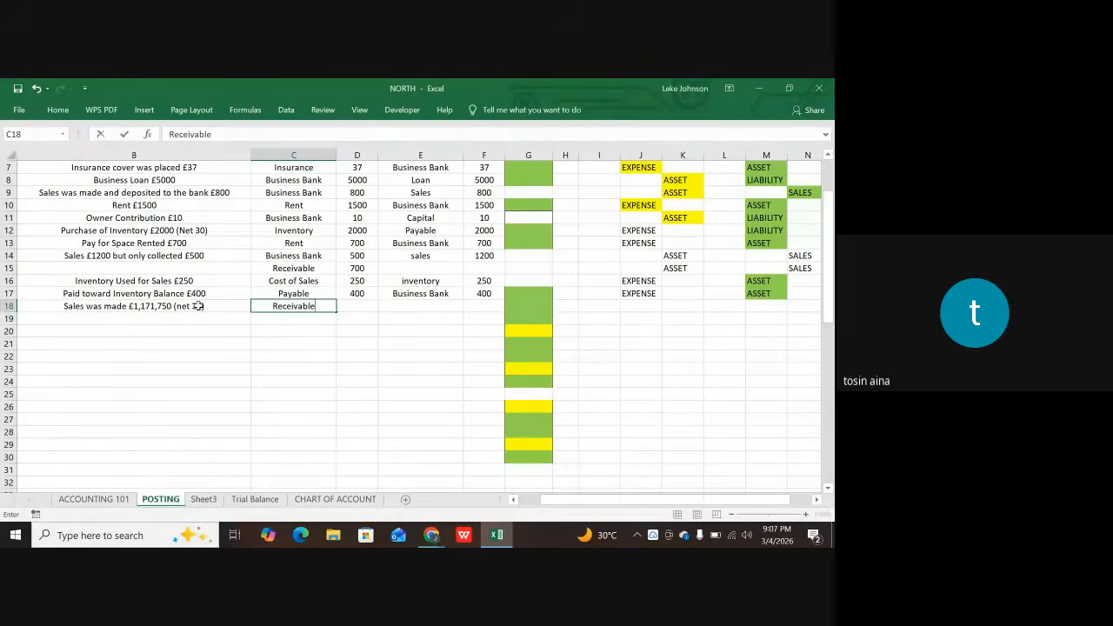
key(Tab)
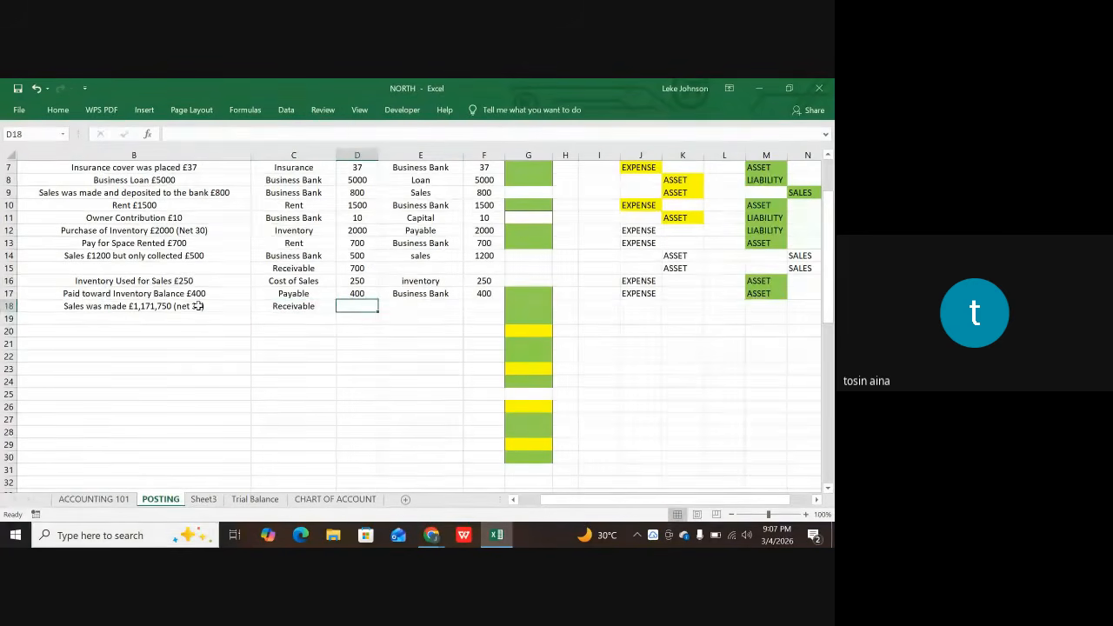
text(1)
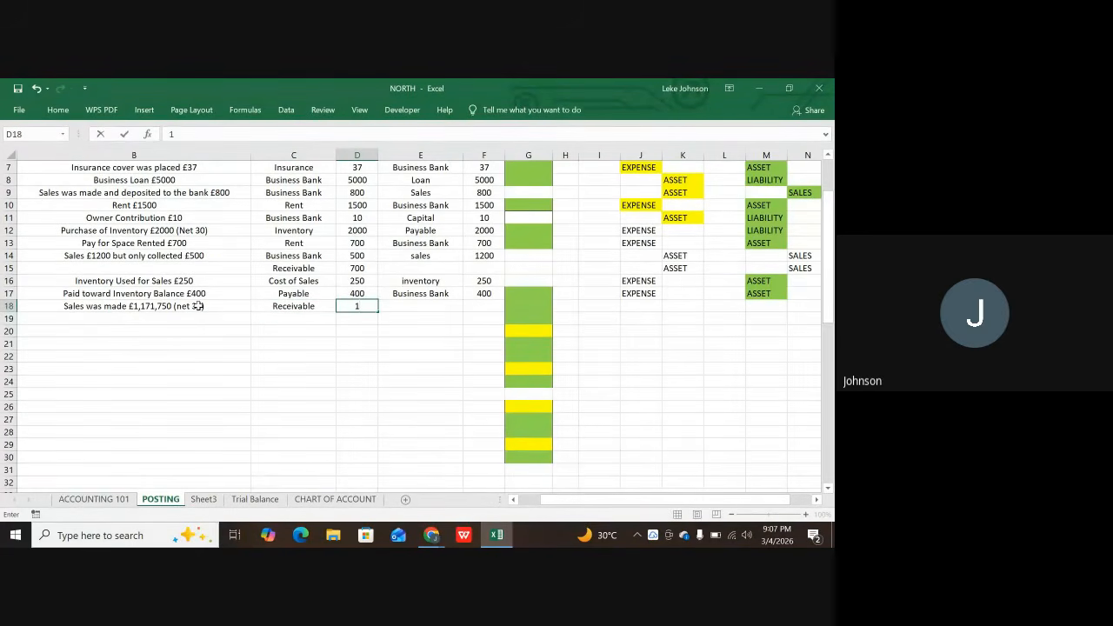
text(171)
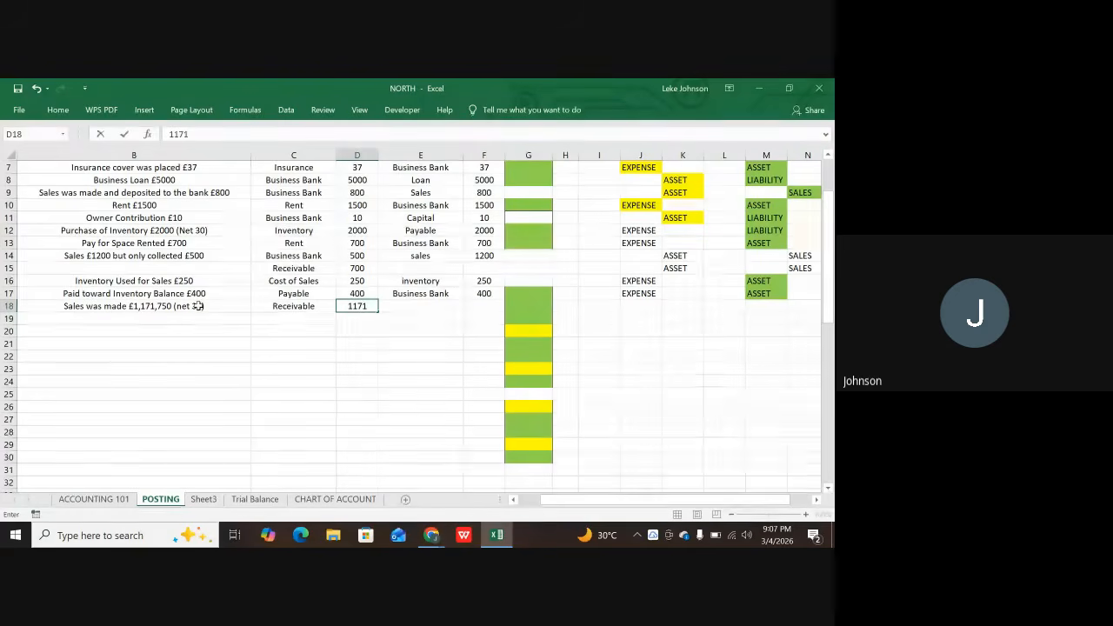
text(75)
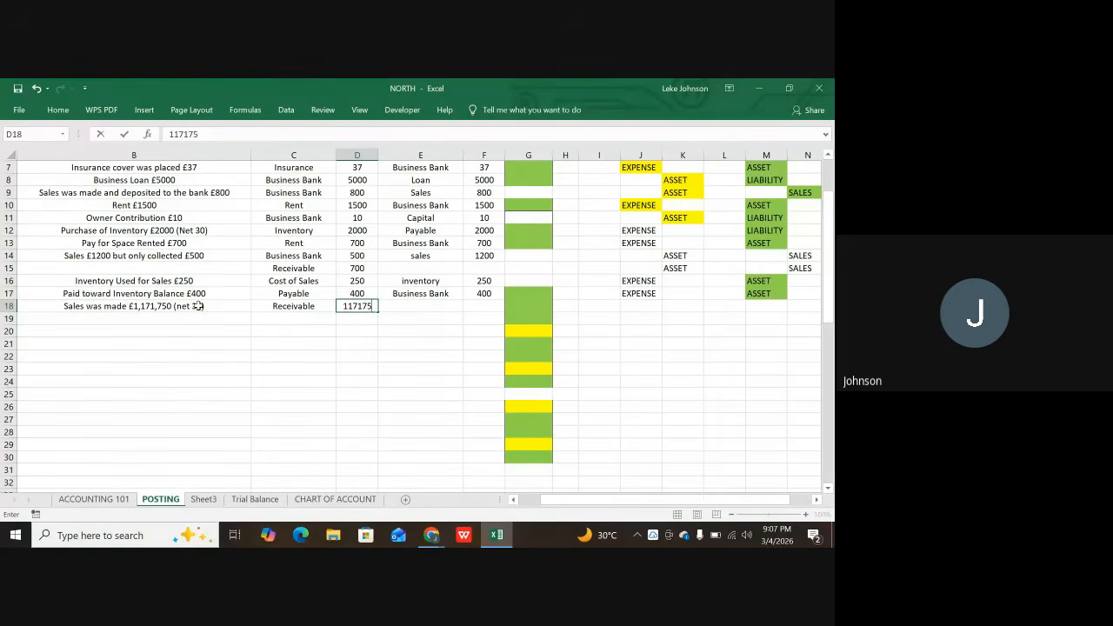
text(0)
key(Tab)
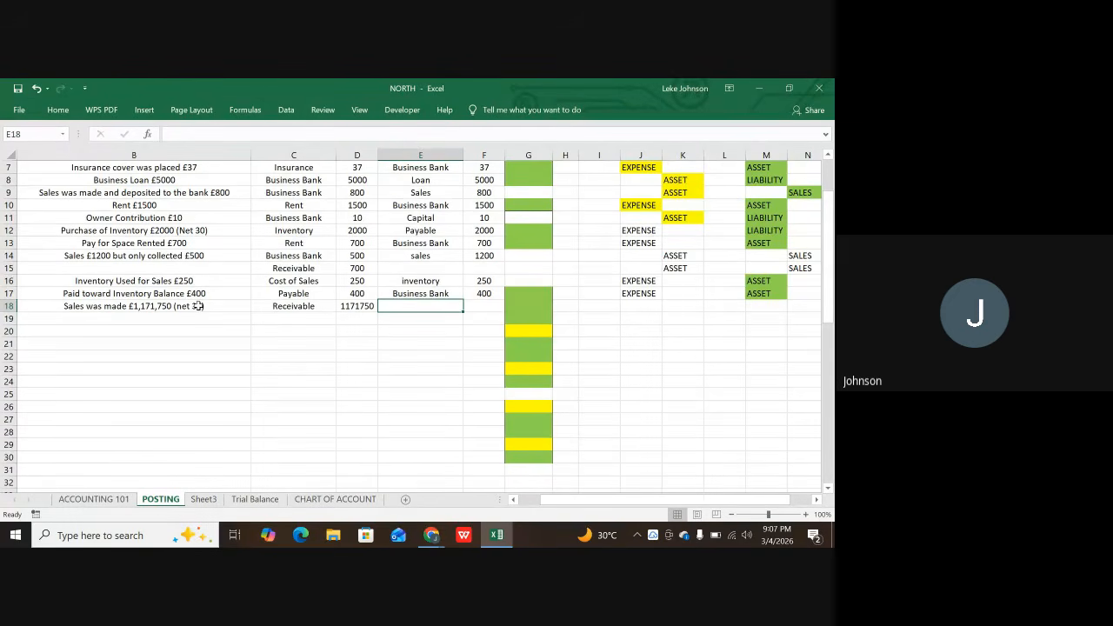
- Enter the credit side of the net 30 sale in row 18 as Sales with the amount 1171750
text(Sales)
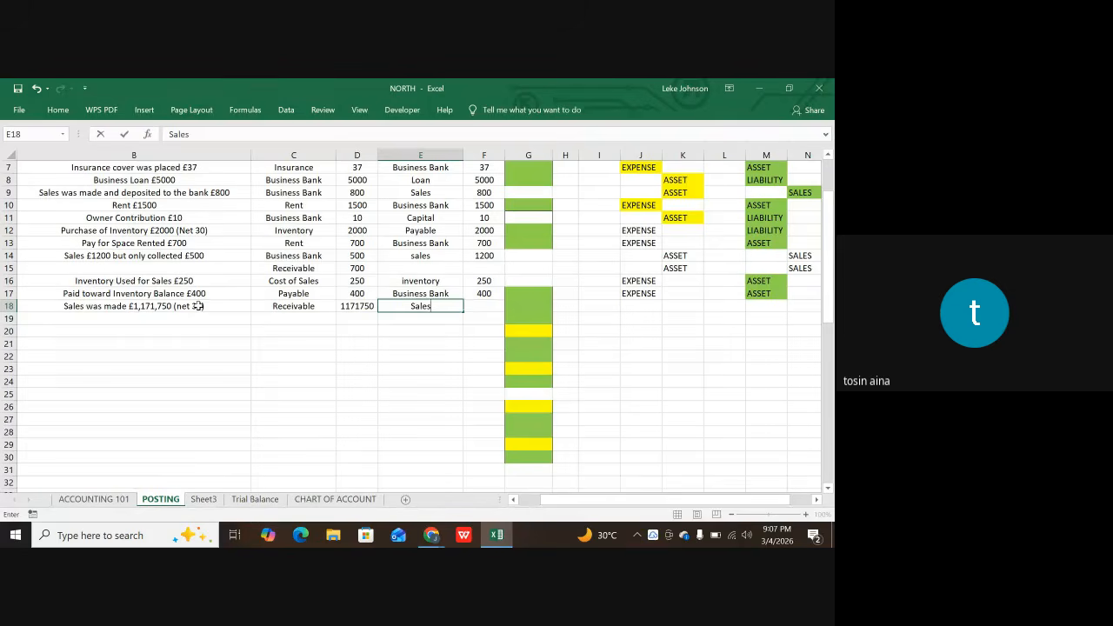
key(Tab)
text(1)
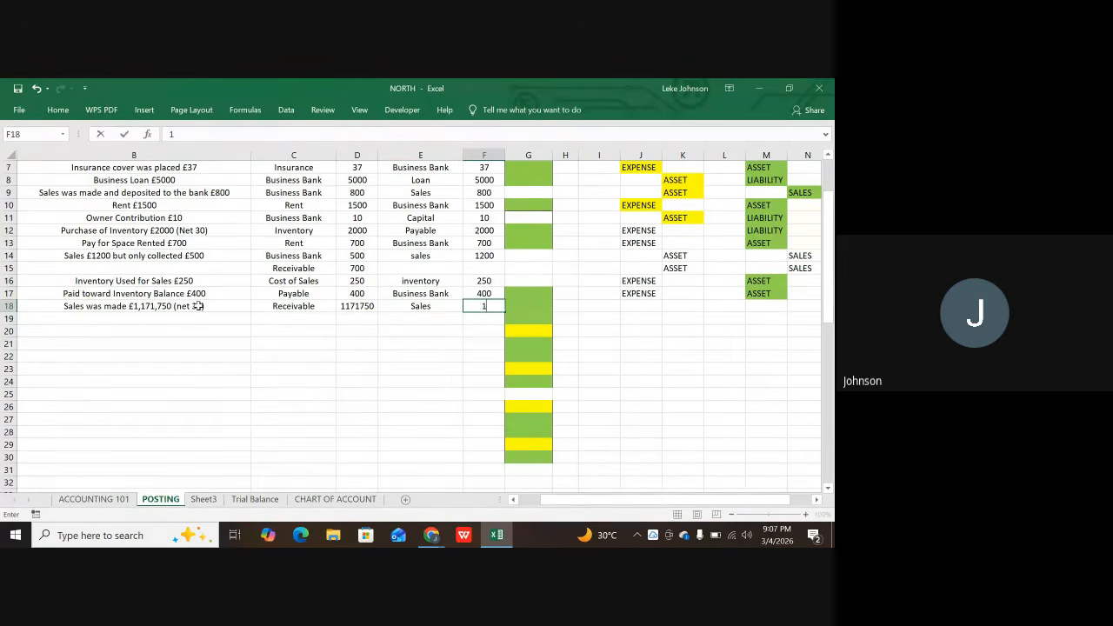
text(171)
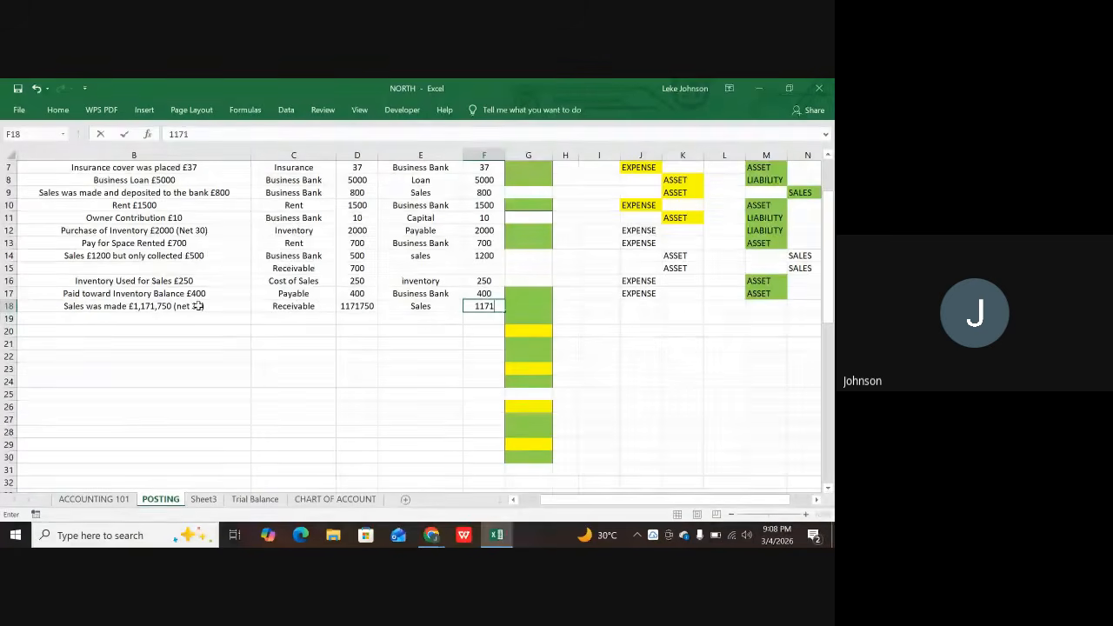
text(750)
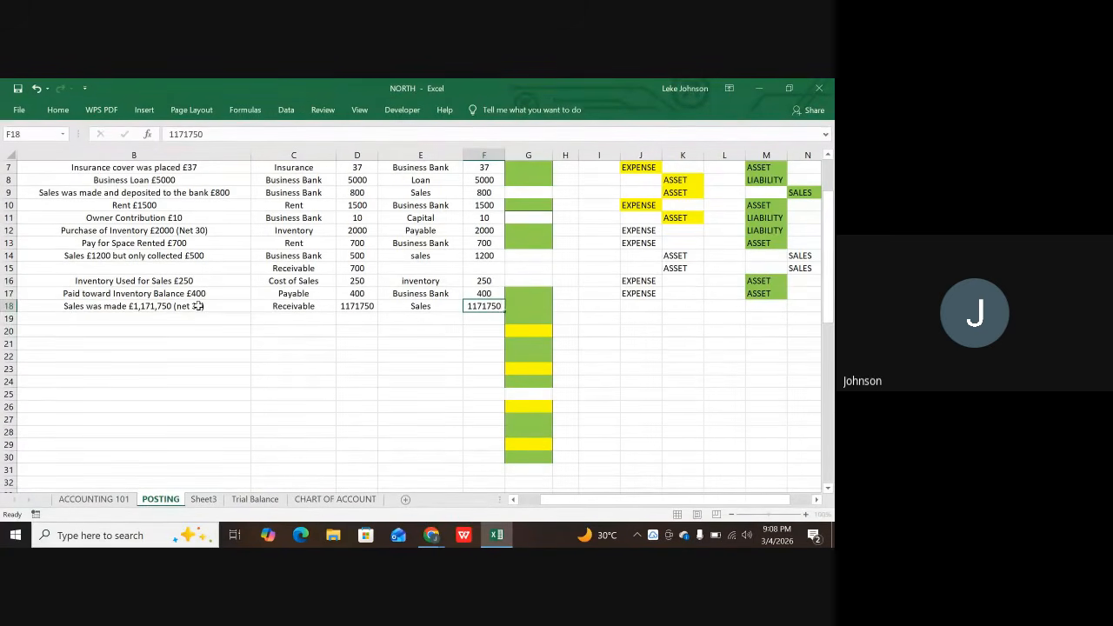
key(Return)
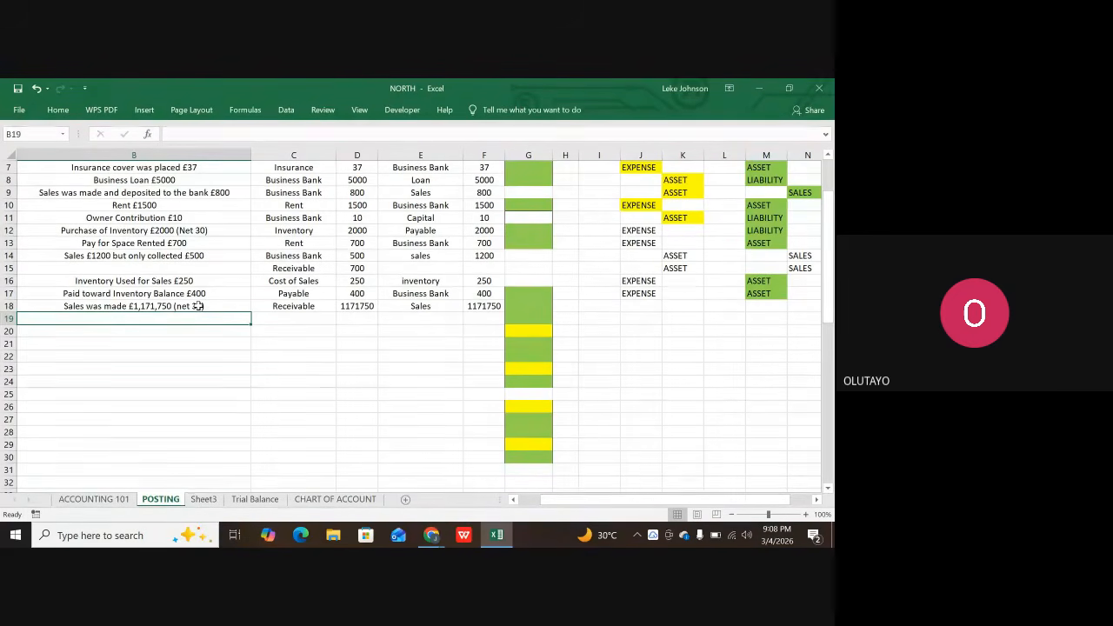
- Examine the Sales credit entry in row 18 and the area below the postings
scroll(314, 277, down, 1)
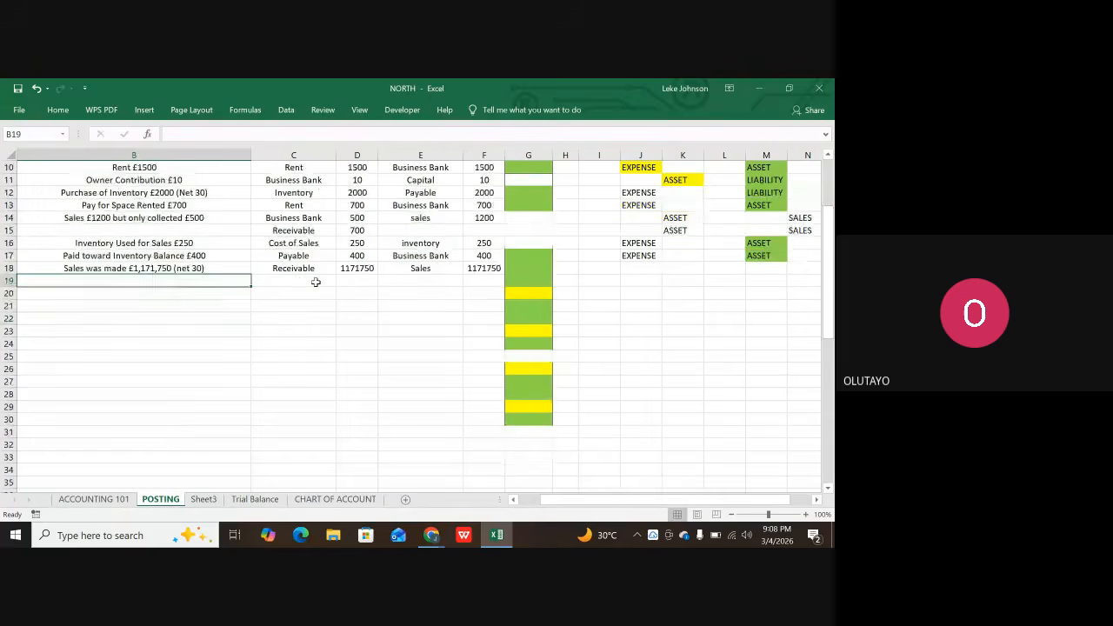
scroll(323, 278, down, 1)
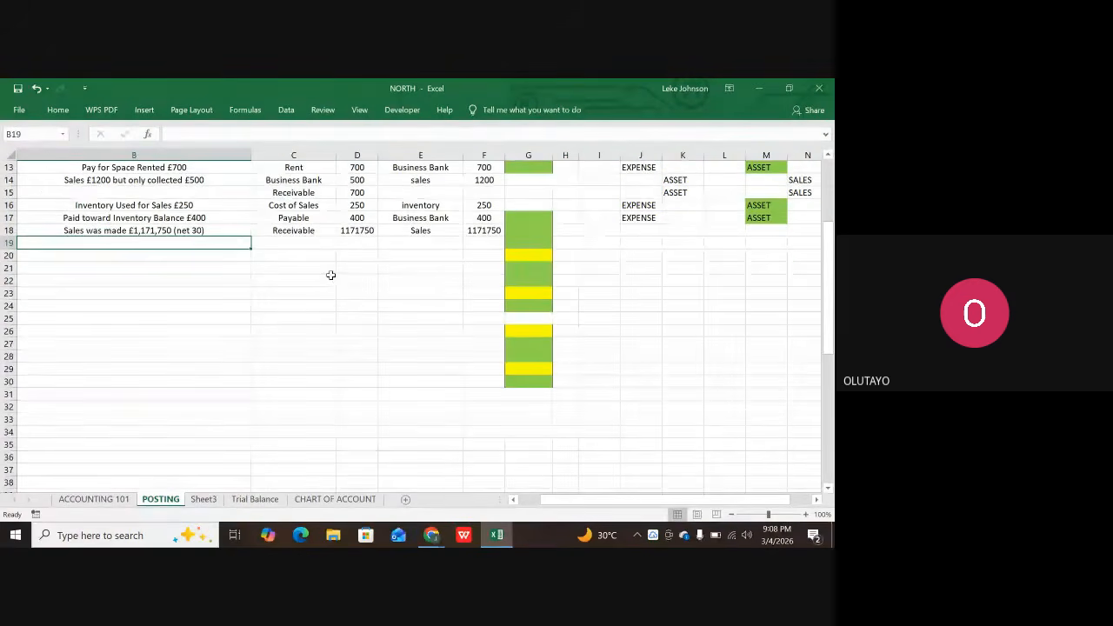
scroll(330, 275, up, 1)
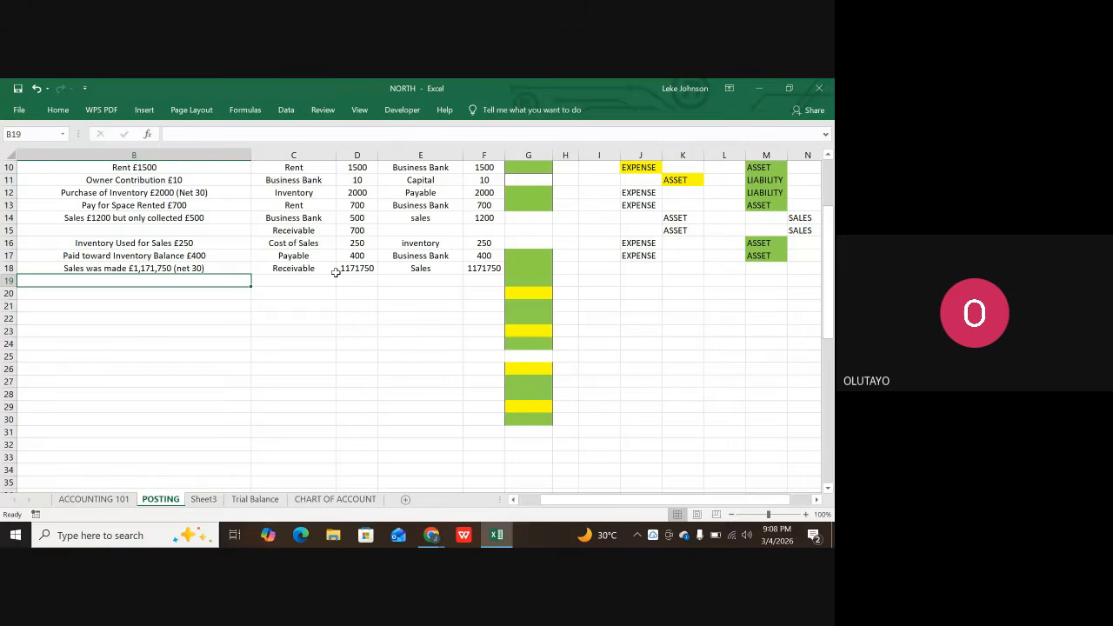
click(419, 268)
scroll(416, 272, down, 9)
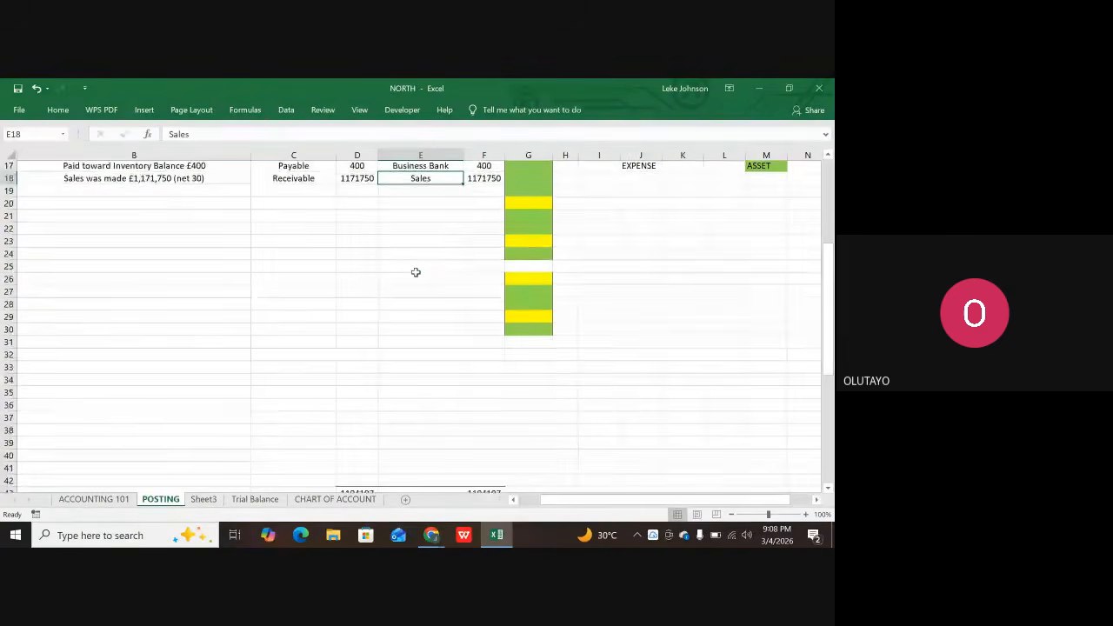
scroll(413, 274, down, 2)
scroll(416, 276, up, 11)
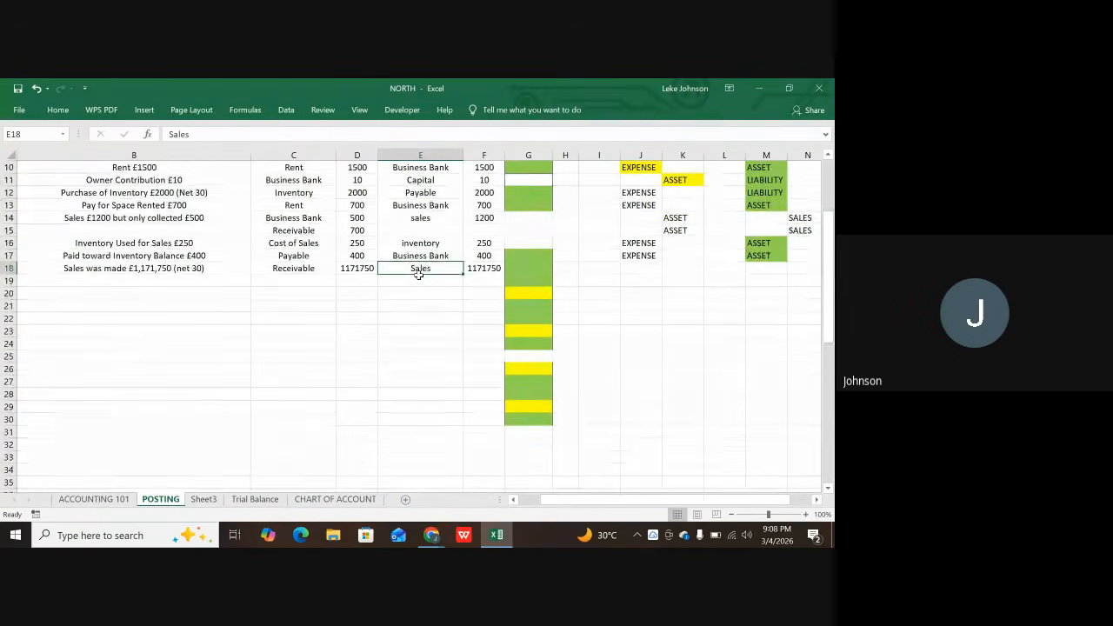
- Add a "vat" credit line in E19 and link its amount in F19 to the invoice VAT with =C61
click(410, 319)
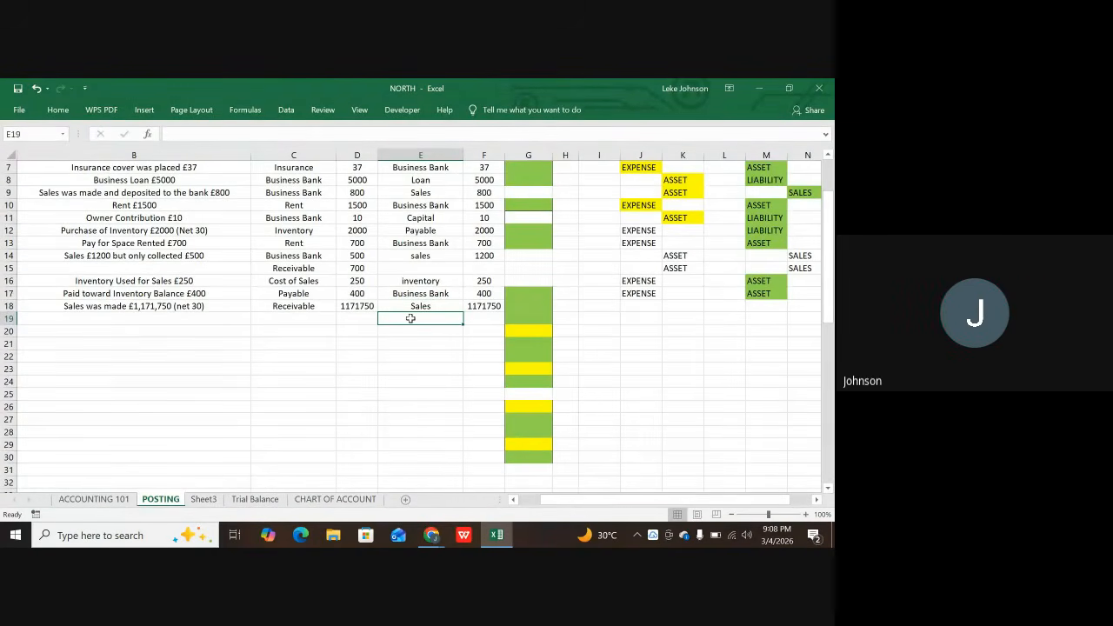
text(vat)
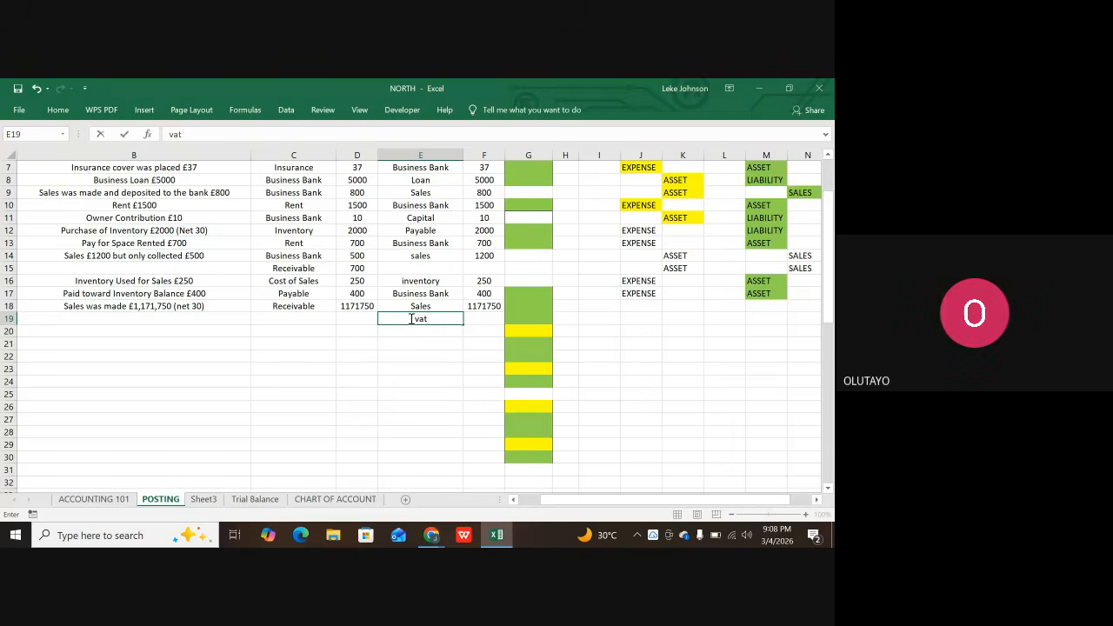
key(Tab)
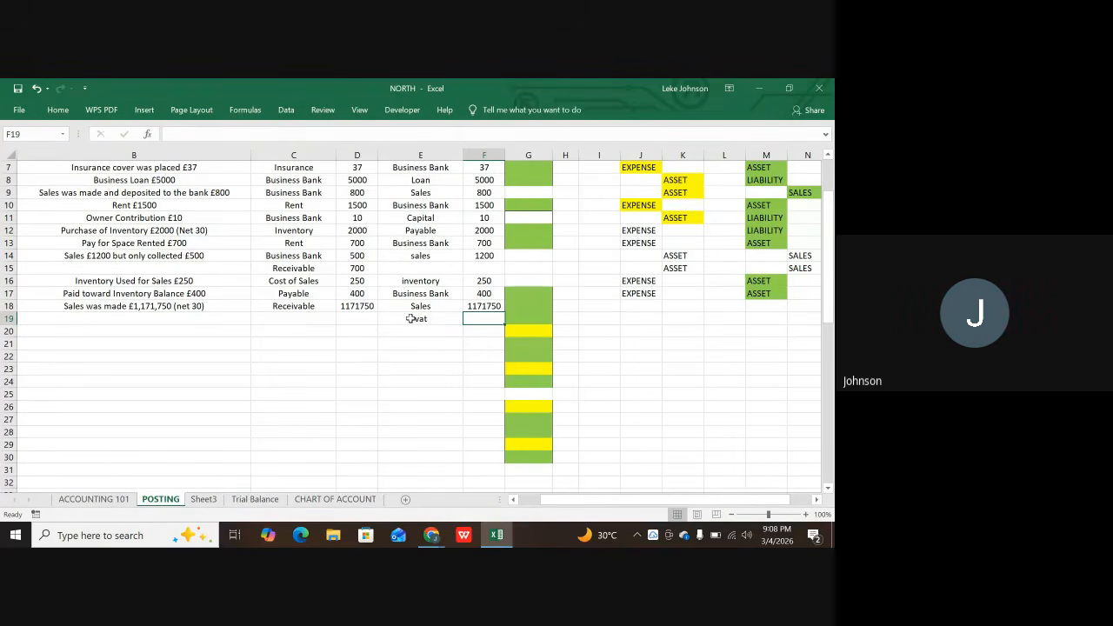
text(=)
scroll(391, 375, down, 12)
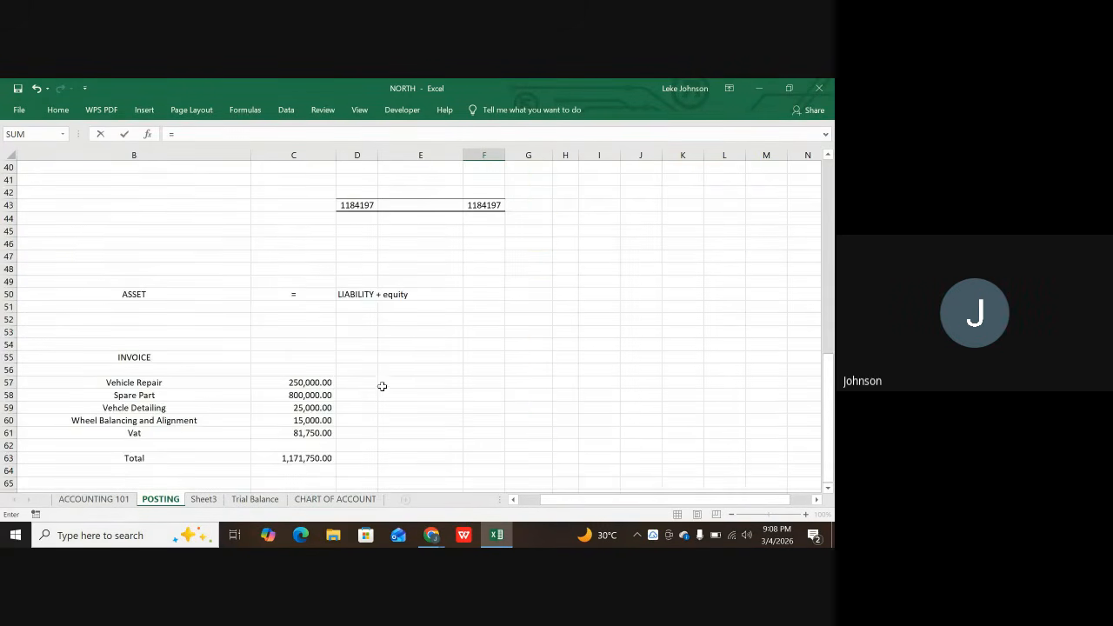
click(302, 398)
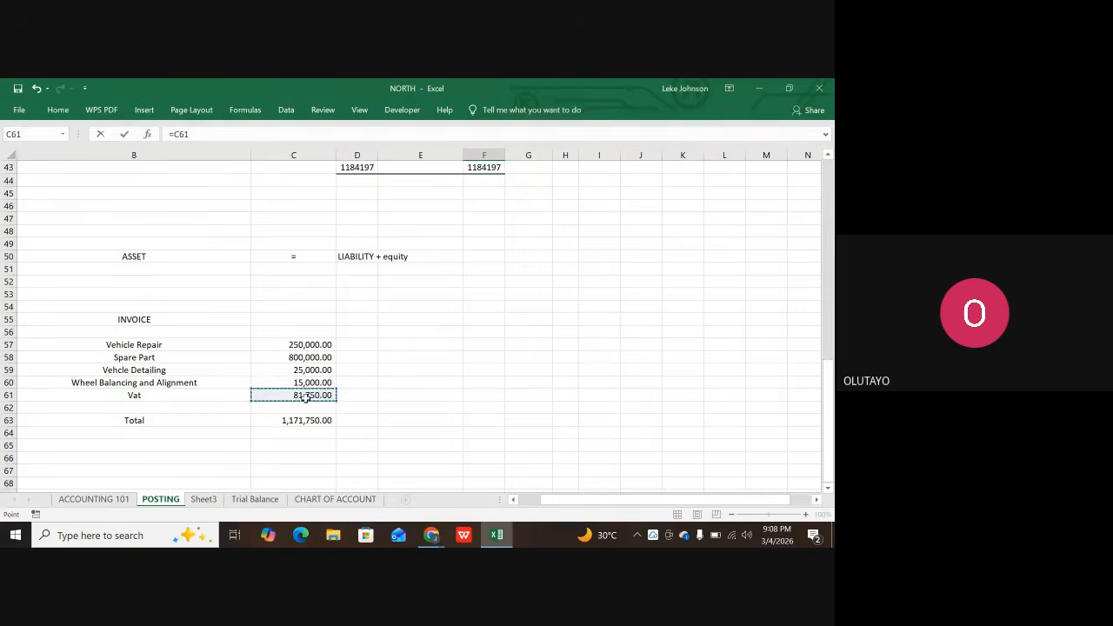
key(Return)
scroll(305, 398, up, 6)
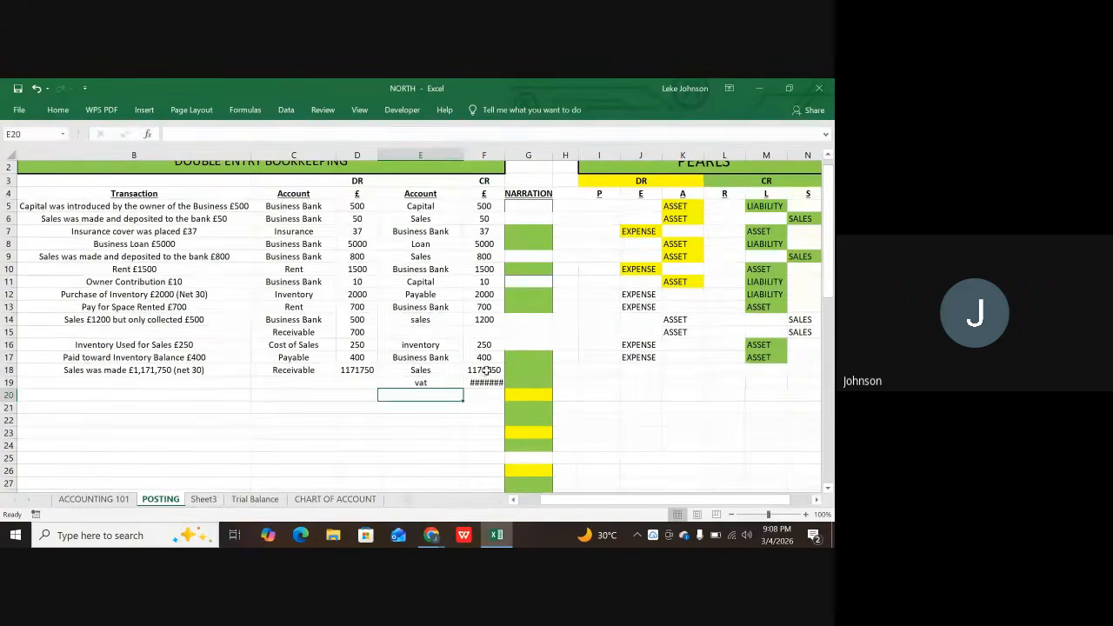
- Replace the Sales credit in F18 with the formula =D18-F19 and widen column F to fit its amounts
double_click(485, 370)
text(=)
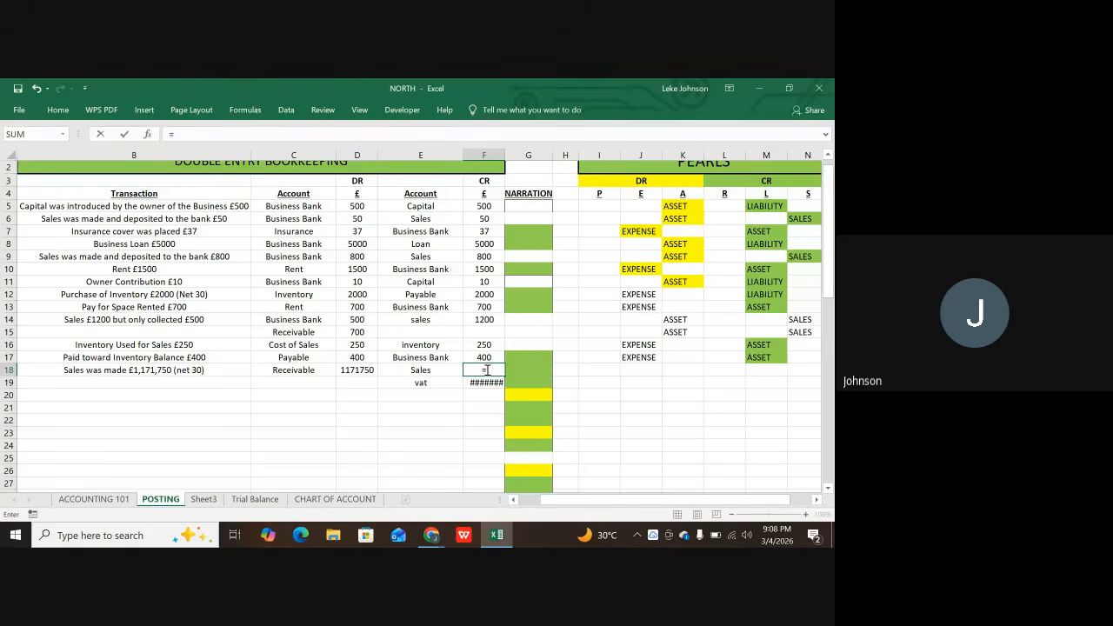
click(359, 371)
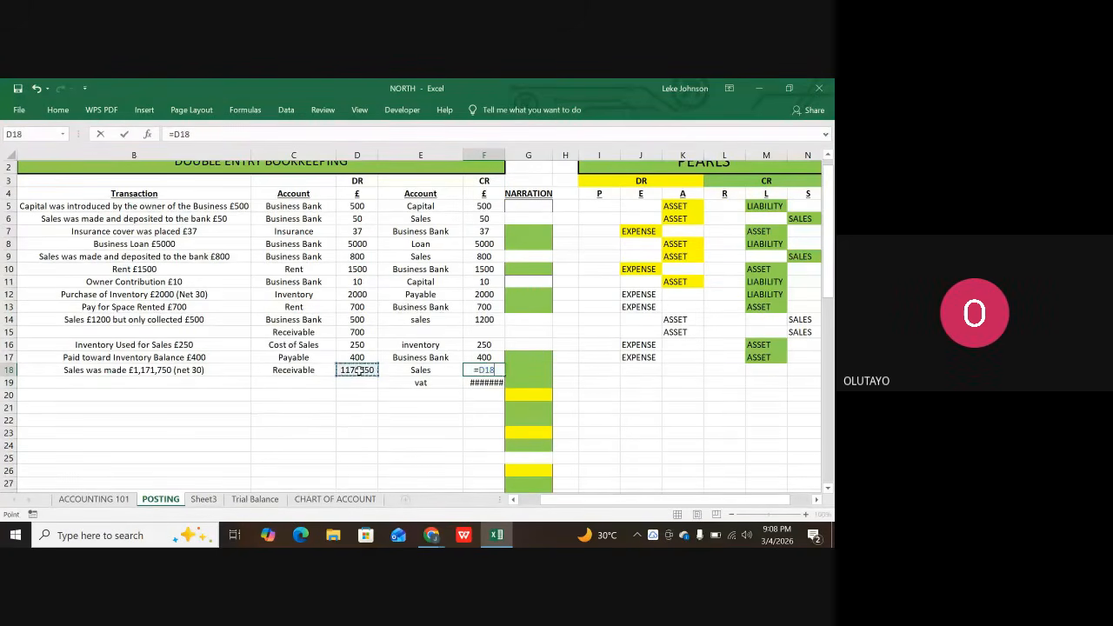
text(-)
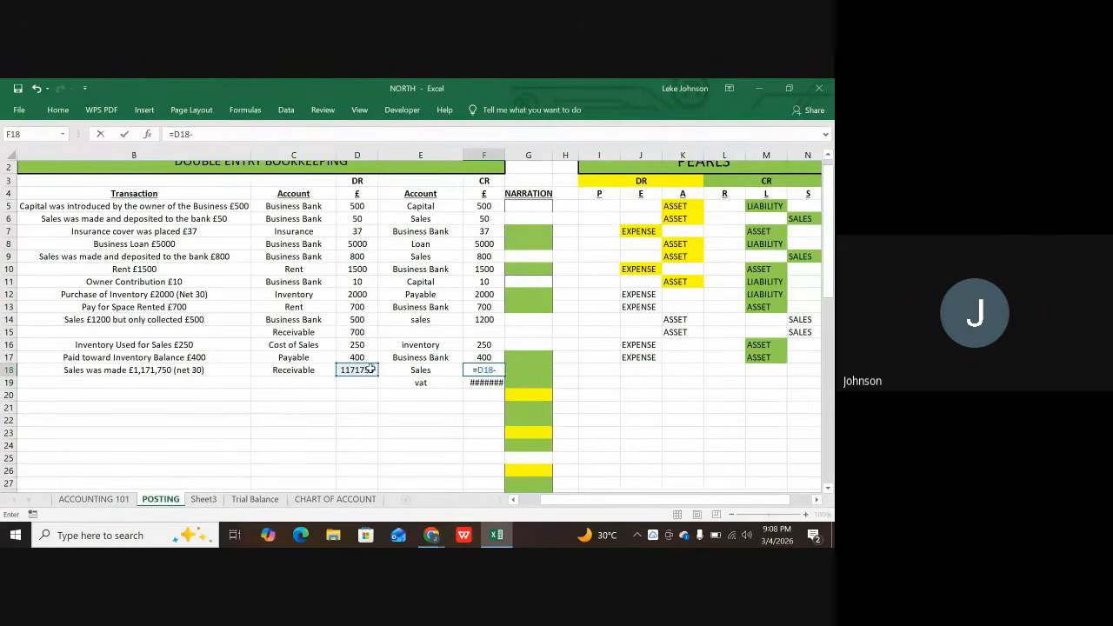
click(489, 383)
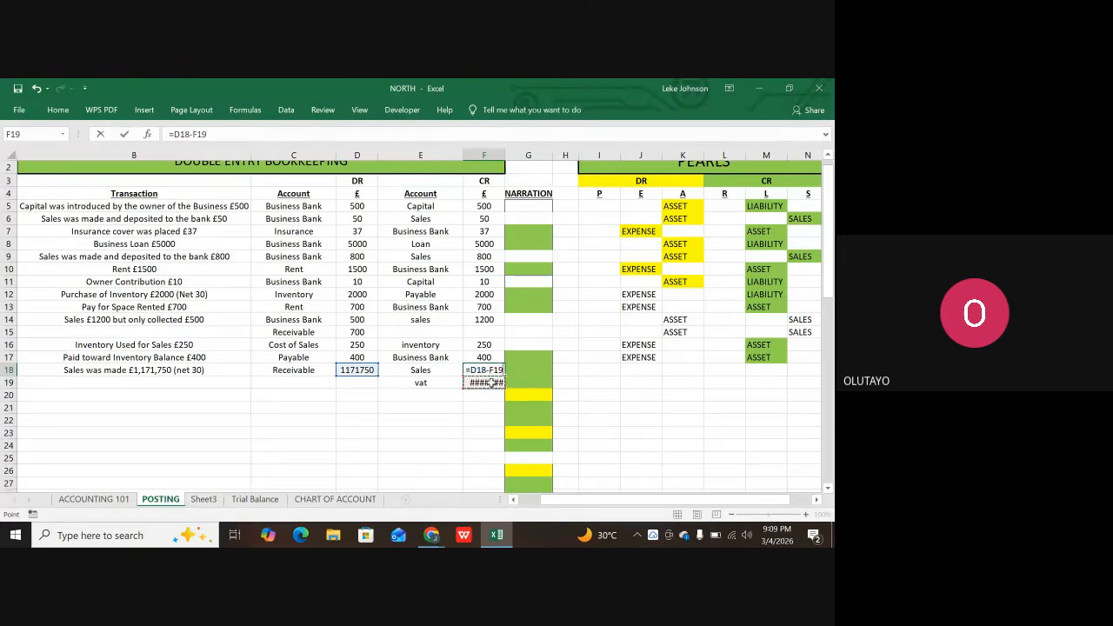
key(Return)
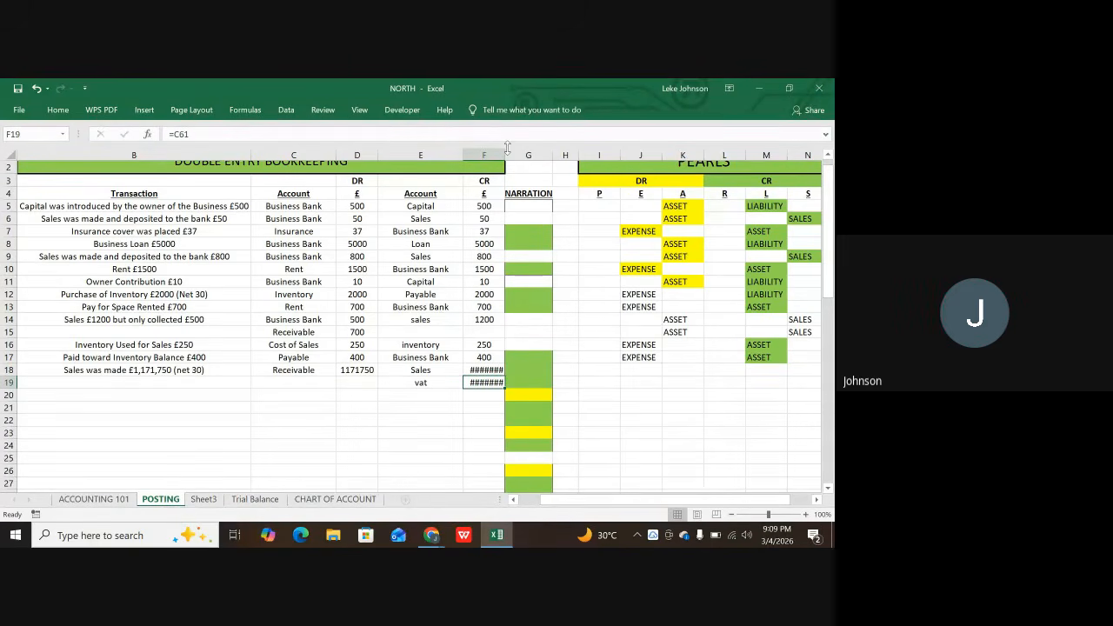
drag(507, 151, 526, 150)
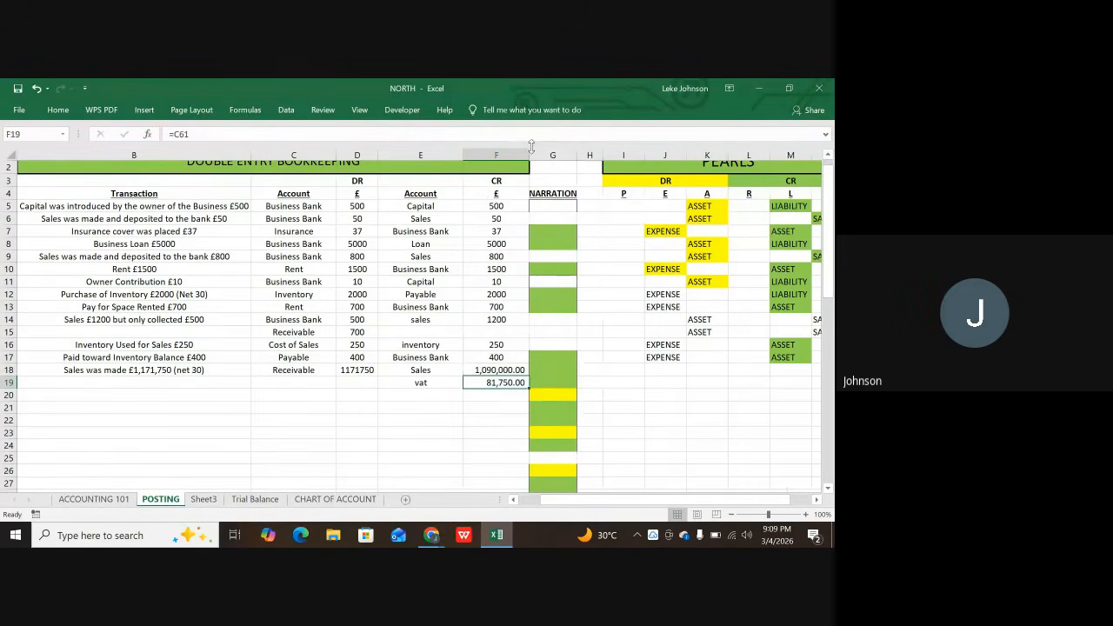
click(481, 406)
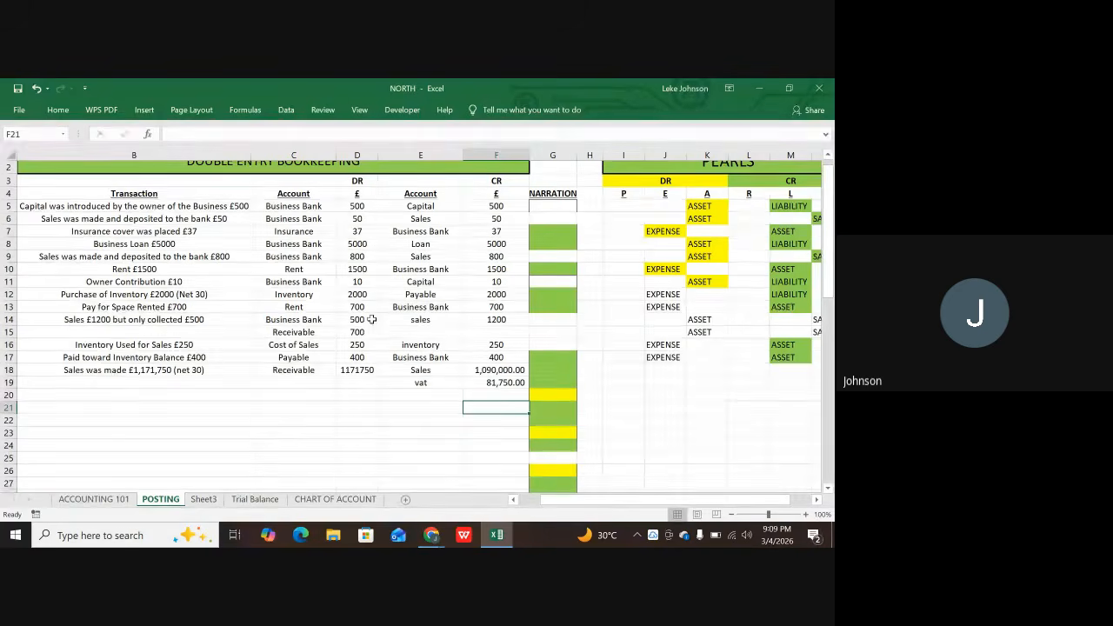
- Apply the comma number style with two decimals to the debit amounts in D5:D17
click(349, 206)
drag(349, 206, 357, 358)
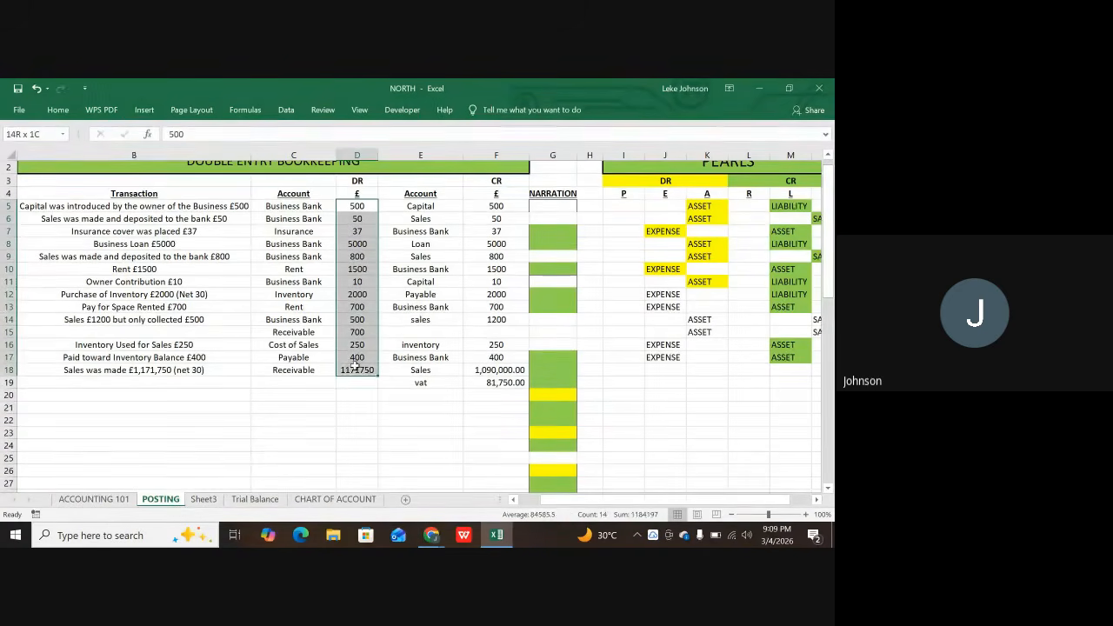
click(55, 110)
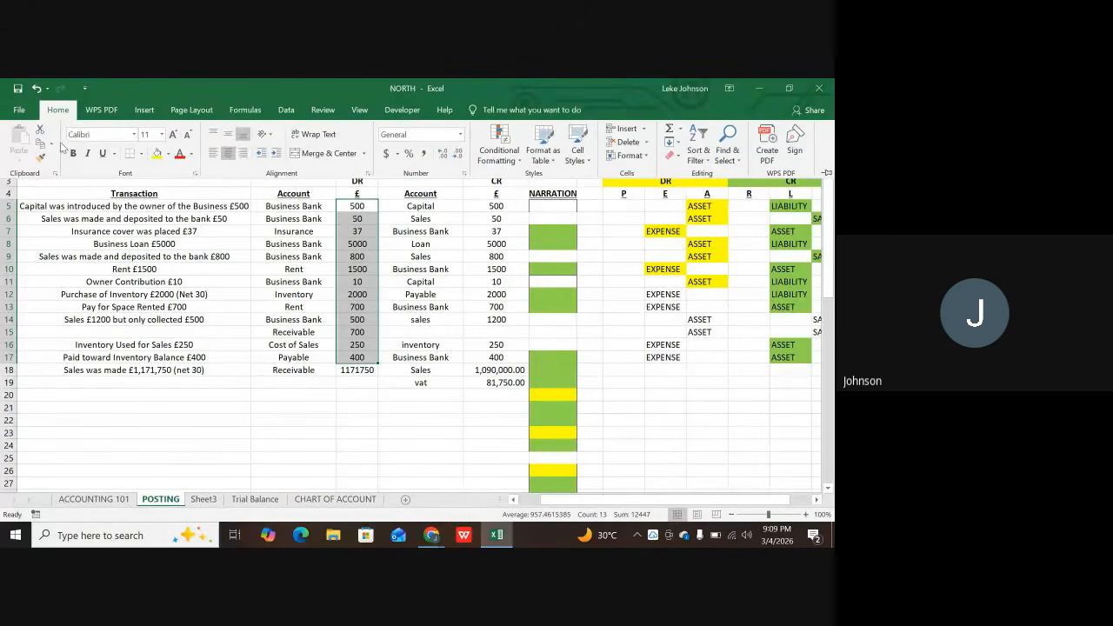
click(424, 153)
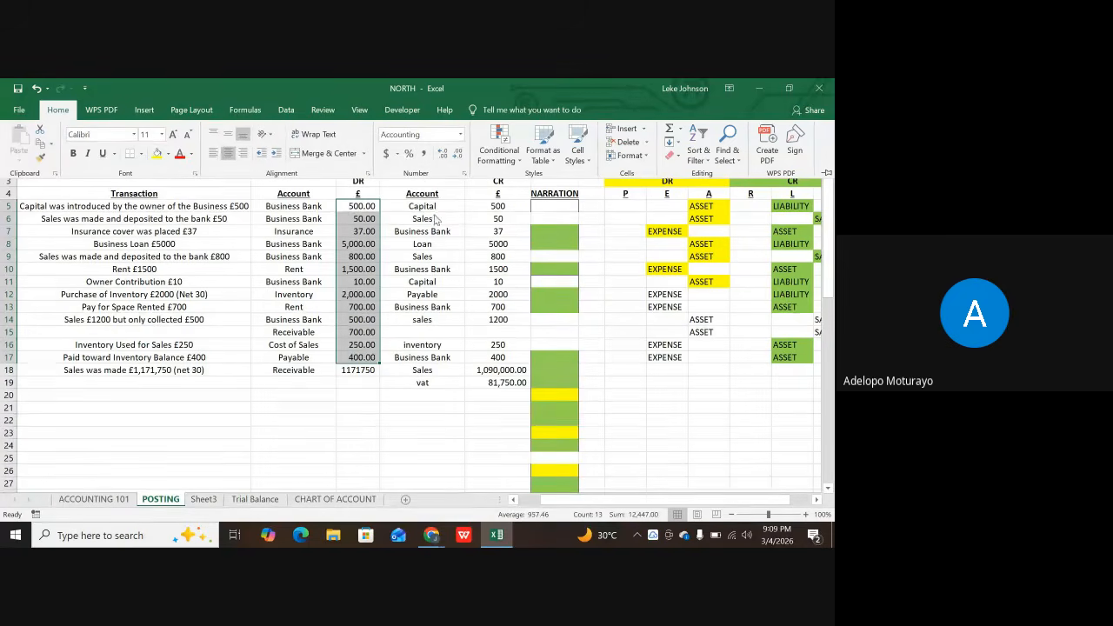
key(ctrl+F1)
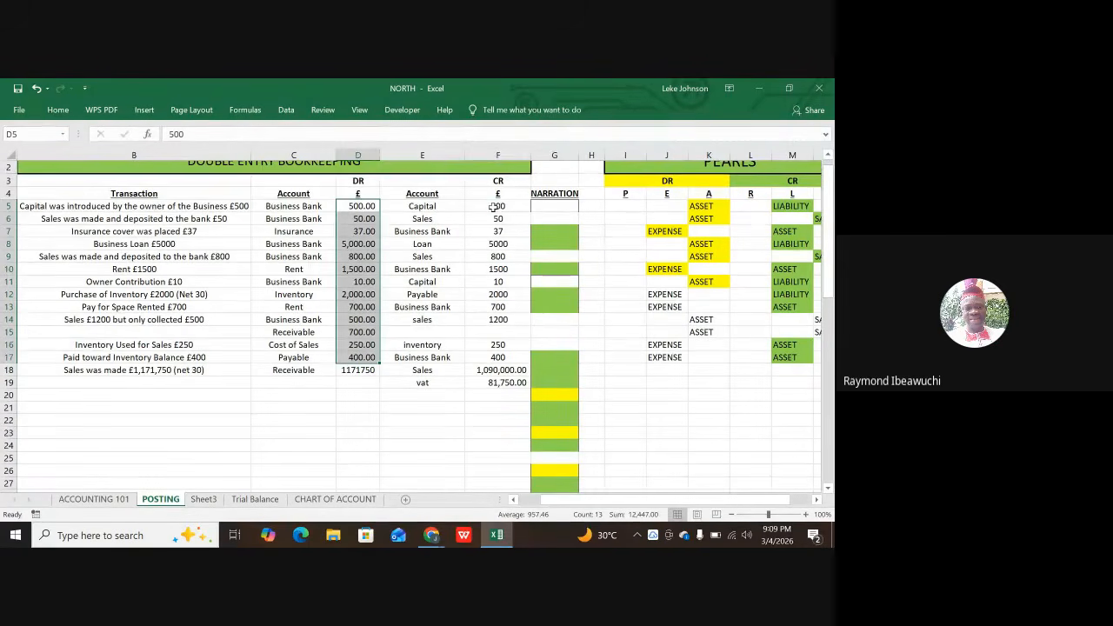
- Apply the comma number style with two decimals to the credit amounts in F5:F18
drag(496, 209, 496, 369)
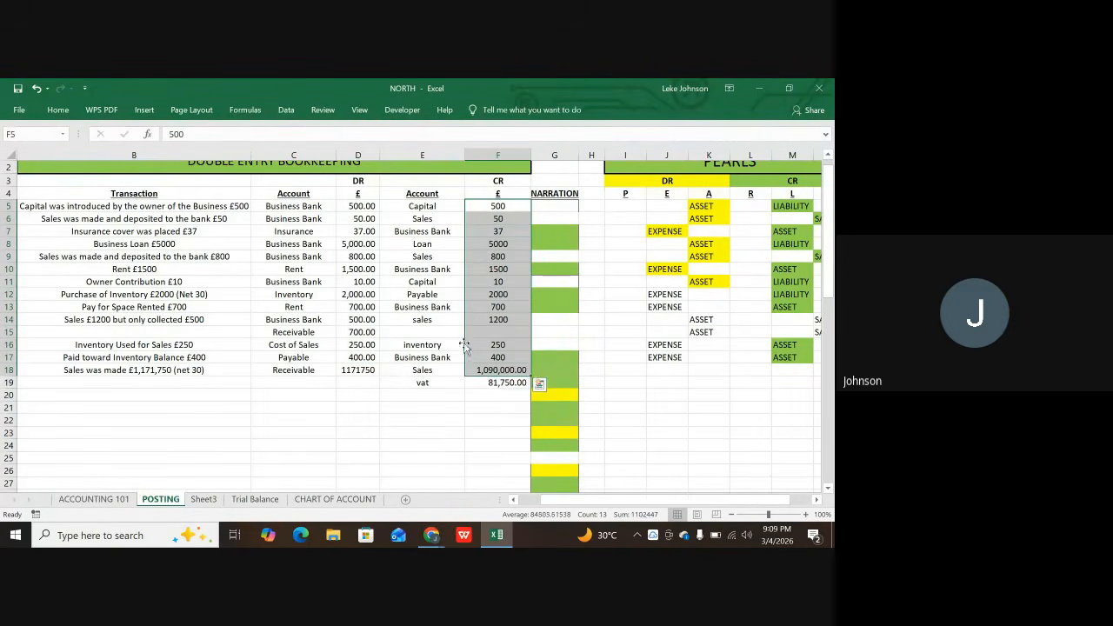
click(61, 111)
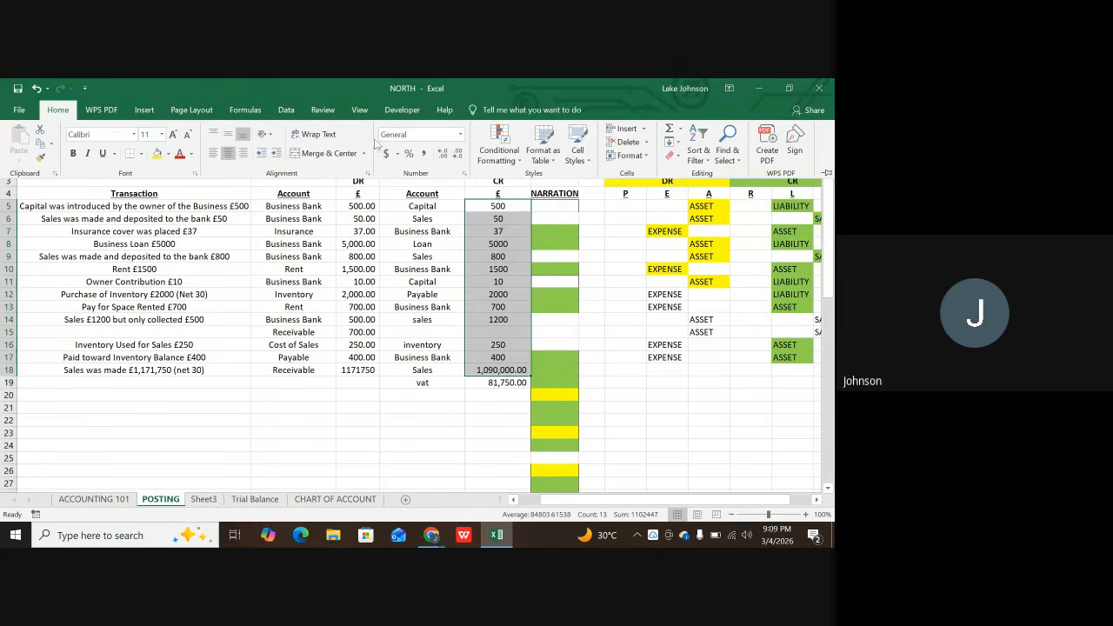
click(425, 154)
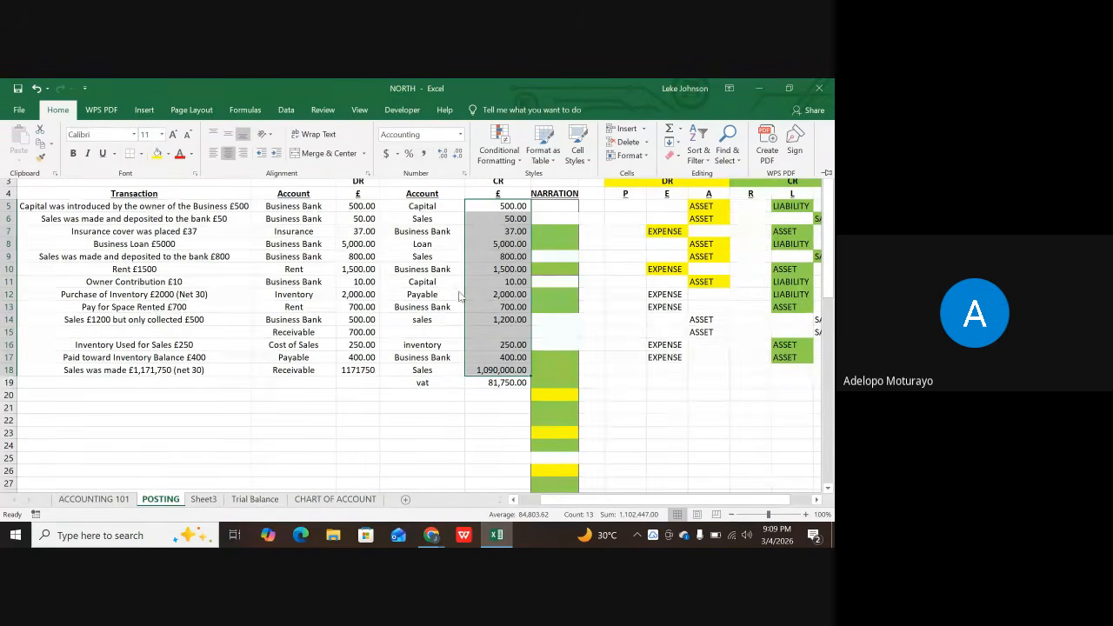
click(476, 402)
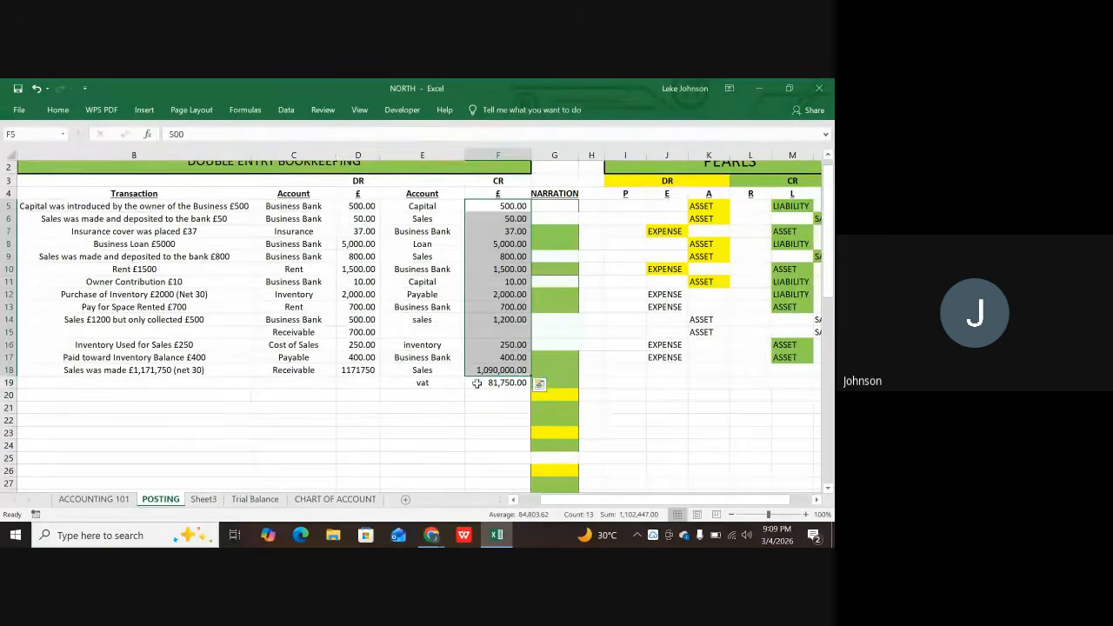
click(478, 383)
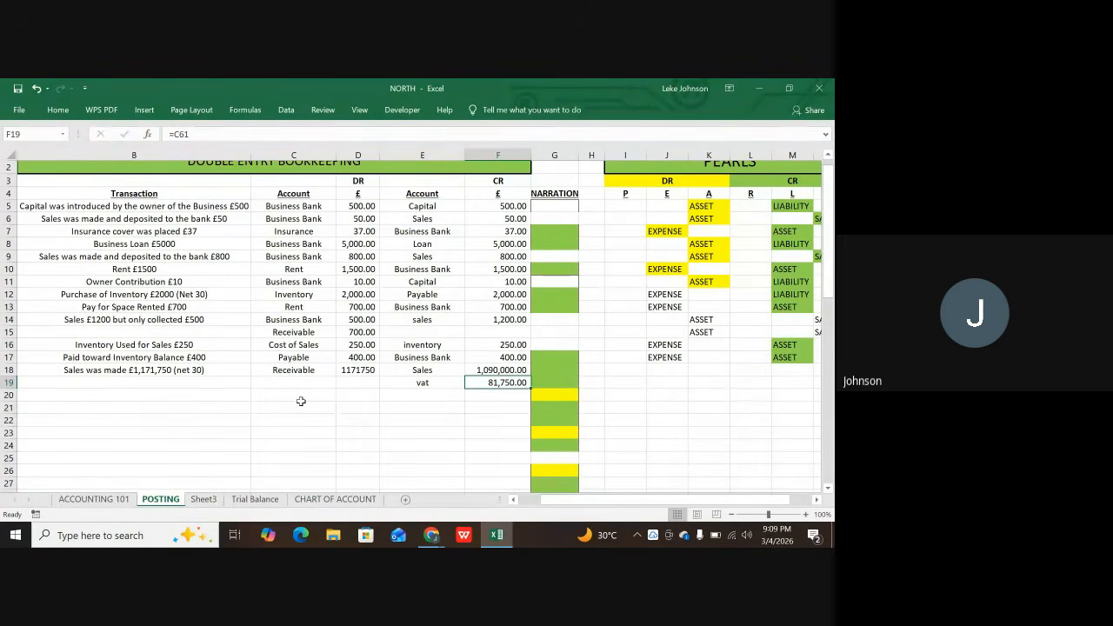
scroll(275, 258, up, 1)
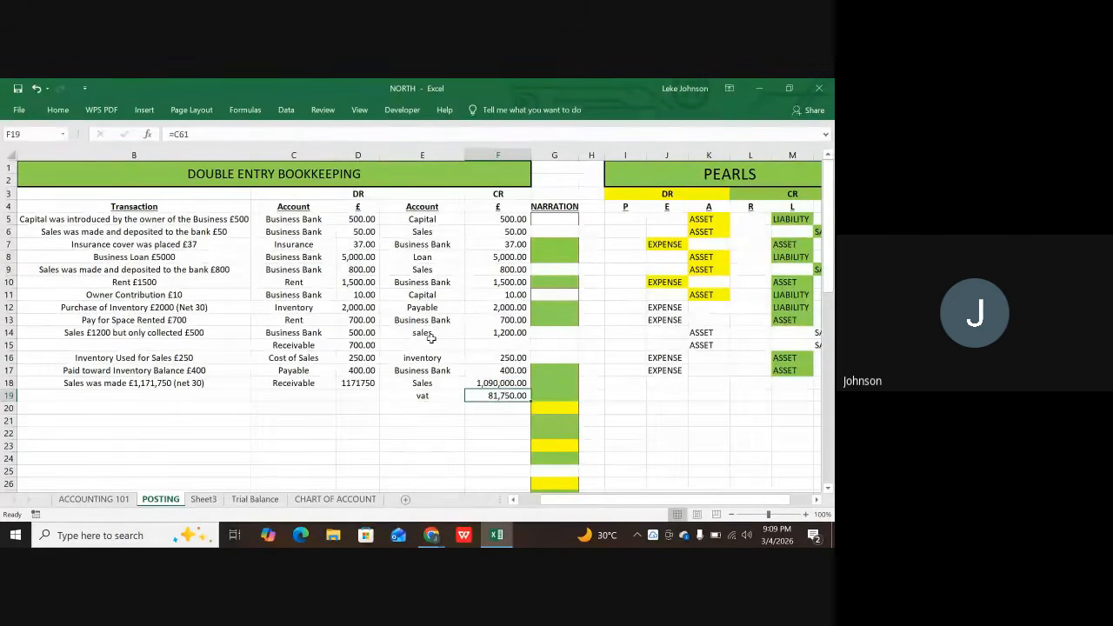
- Give the Receivable debit amount in D18 the same comma number style as the other amounts
click(357, 382)
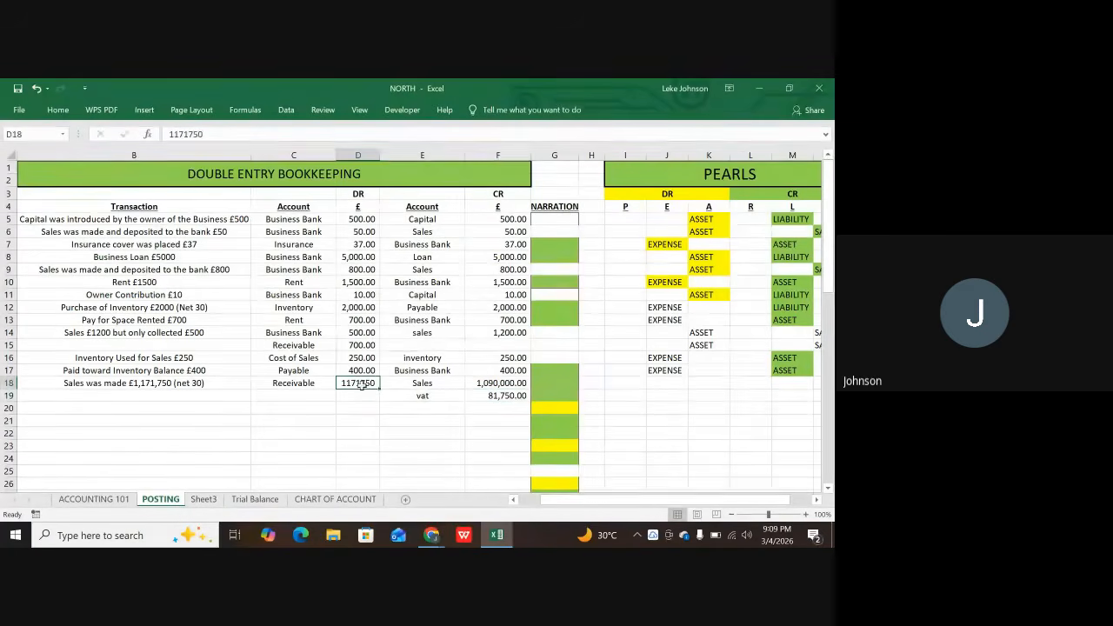
click(57, 109)
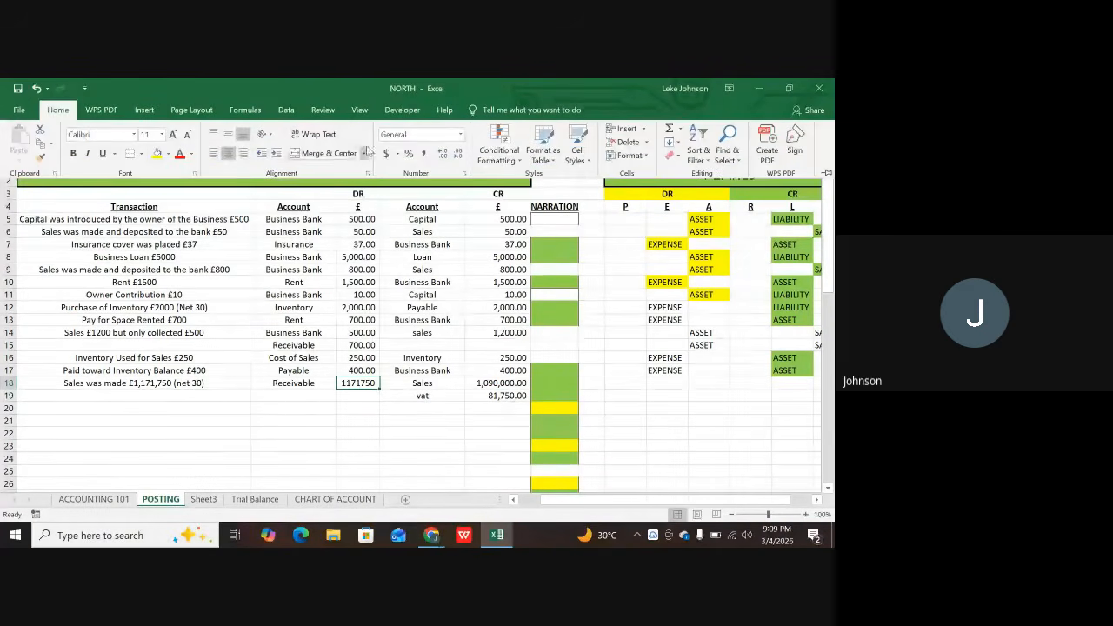
click(423, 157)
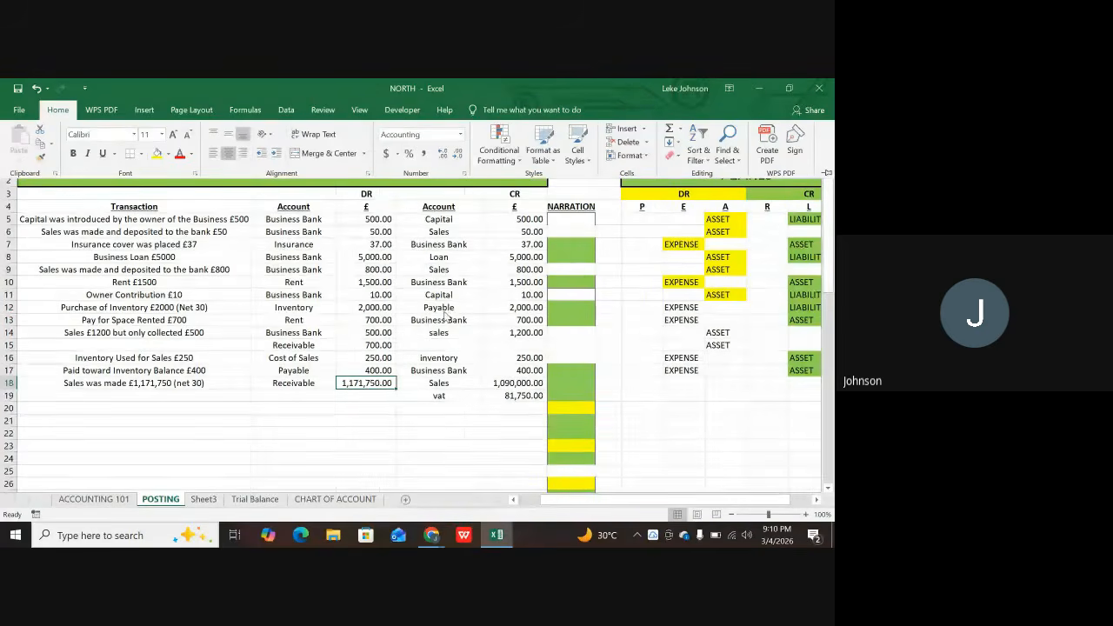
click(497, 382)
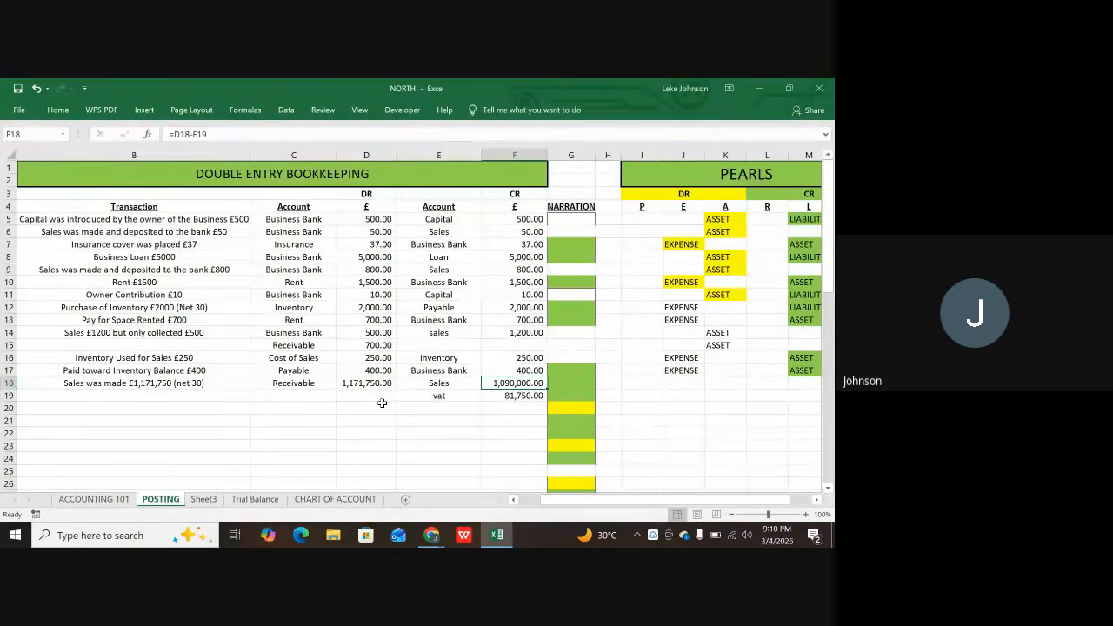
- Apply the comma number style to the debit and credit totals in row 43
click(351, 403)
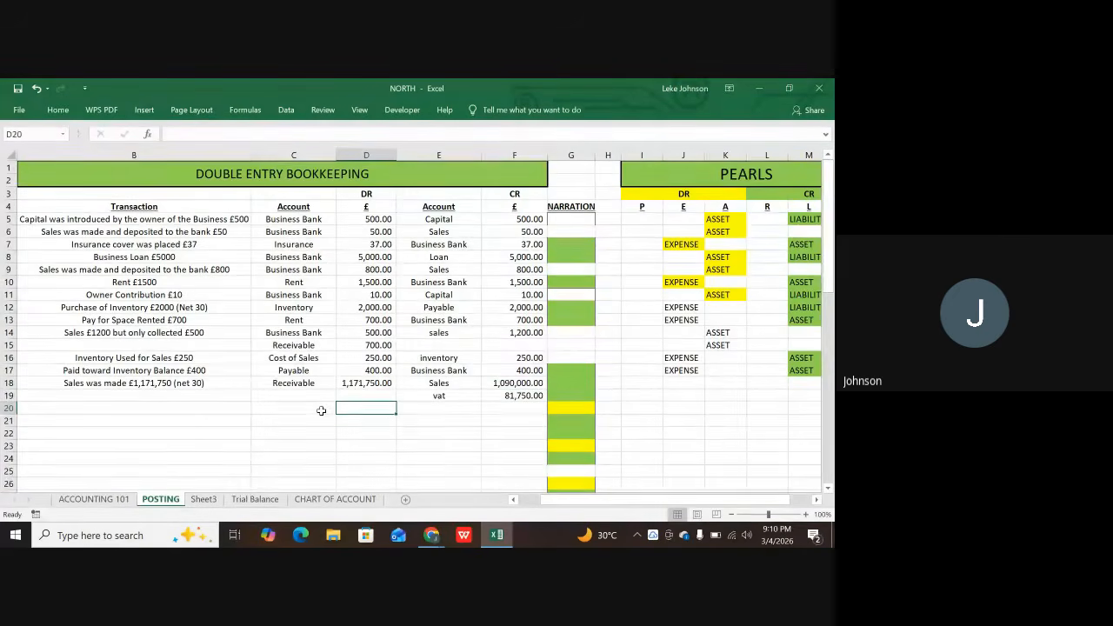
scroll(352, 404, down, 5)
scroll(354, 404, down, 5)
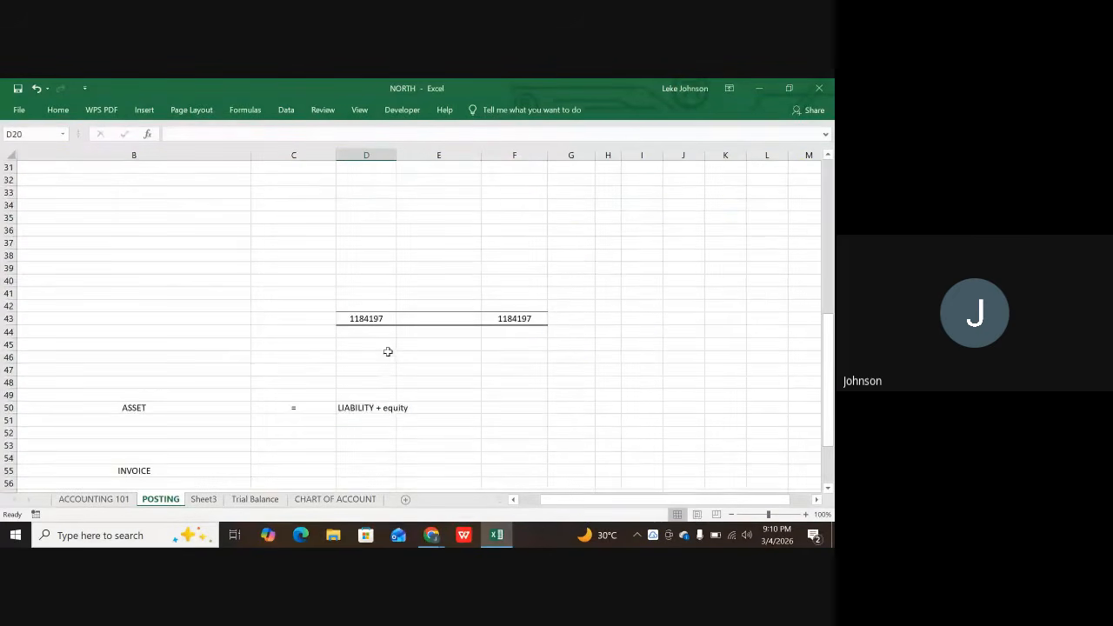
drag(392, 320, 508, 313)
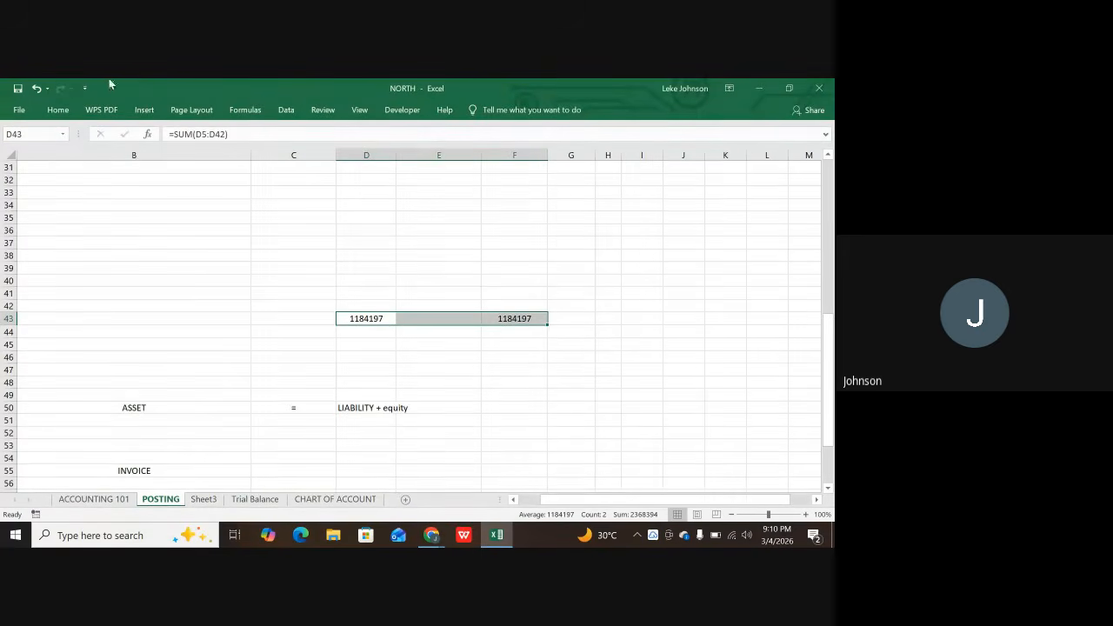
click(58, 110)
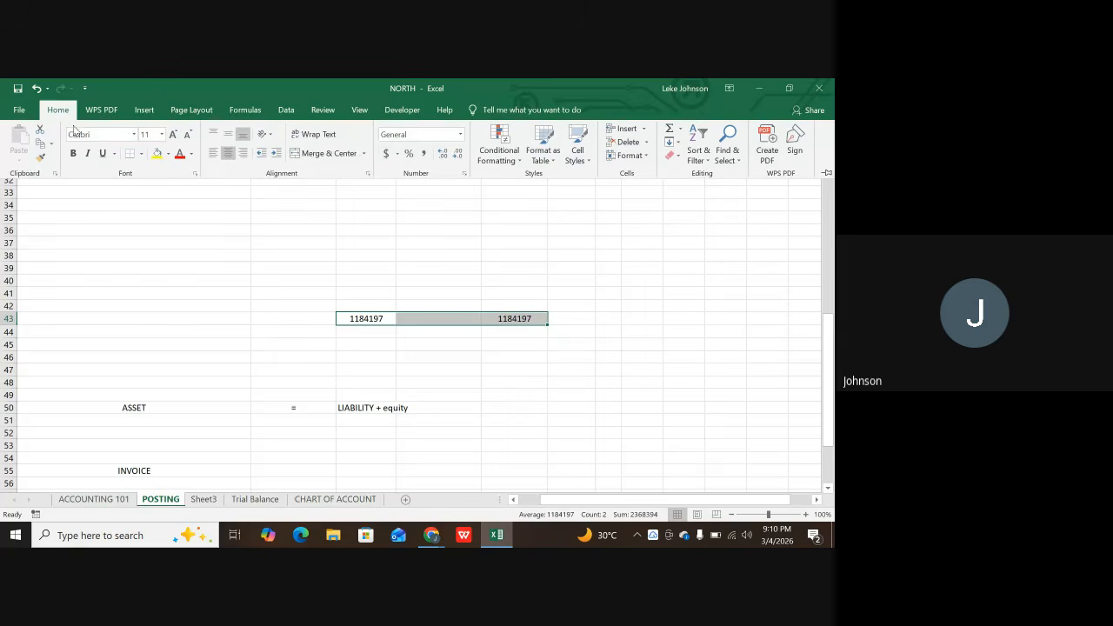
click(422, 154)
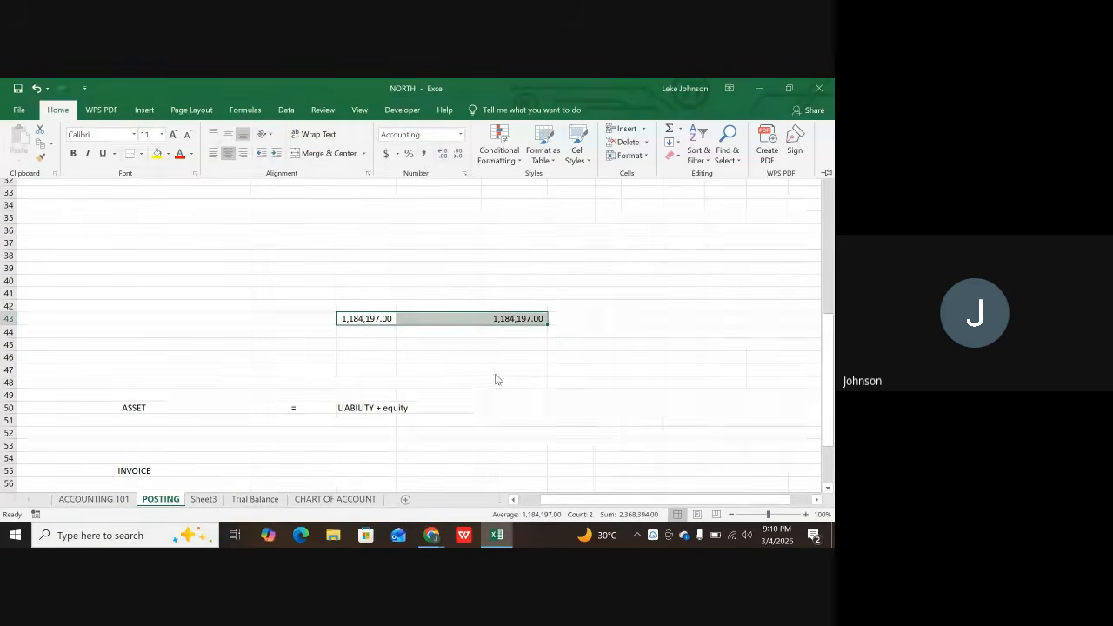
click(462, 357)
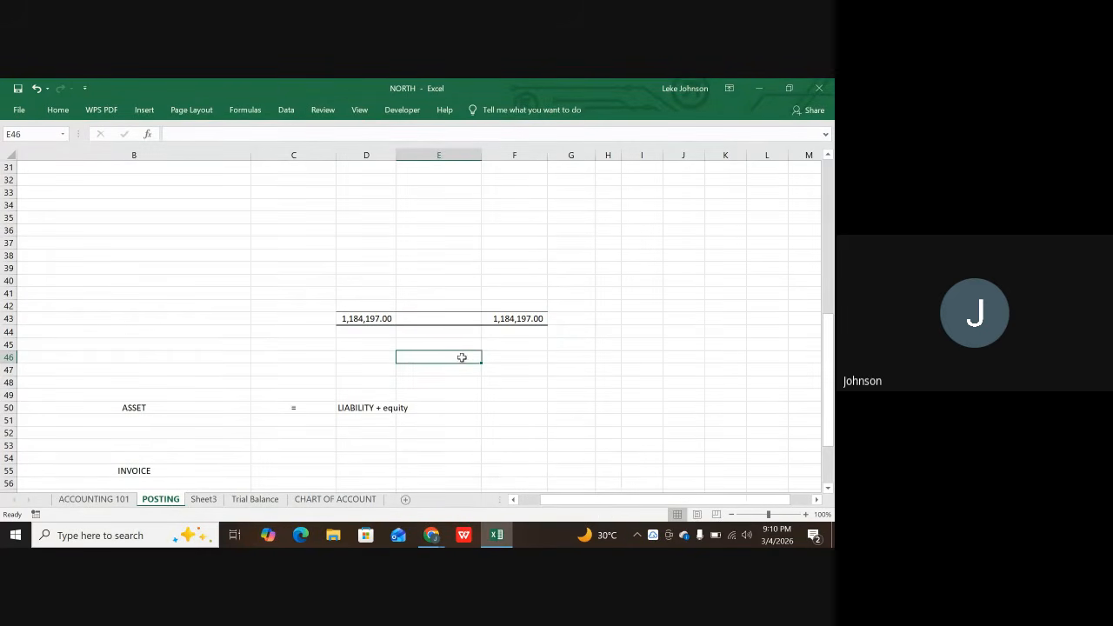
- Review the invoice below the postings and compare it with the Receivable, Sales and vat entries in rows 18 and 19
scroll(445, 373, down, 5)
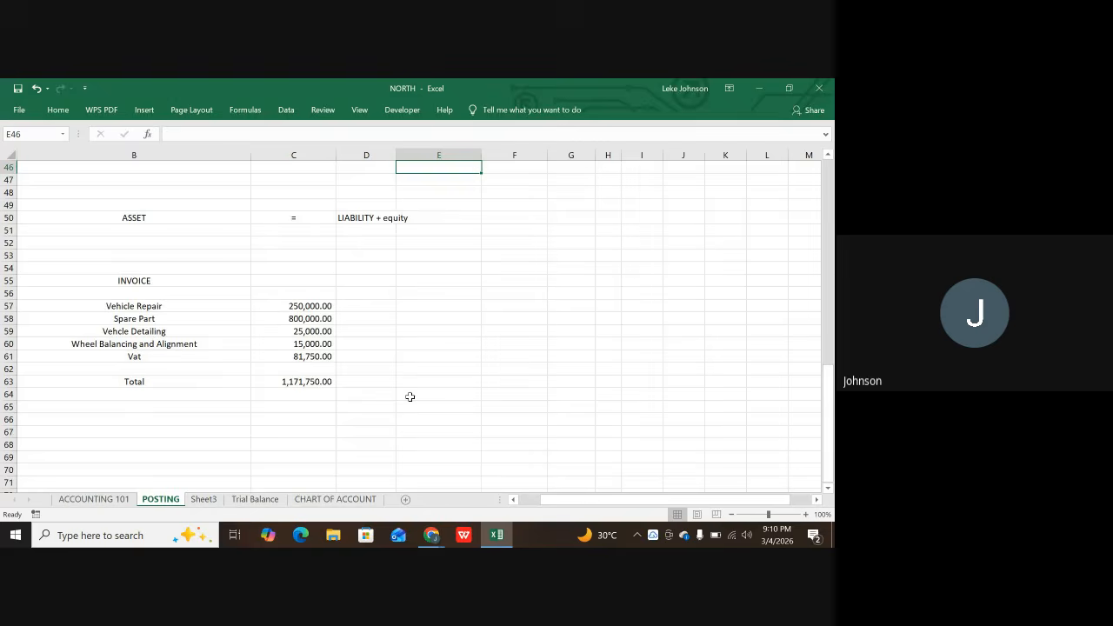
scroll(410, 396, up, 14)
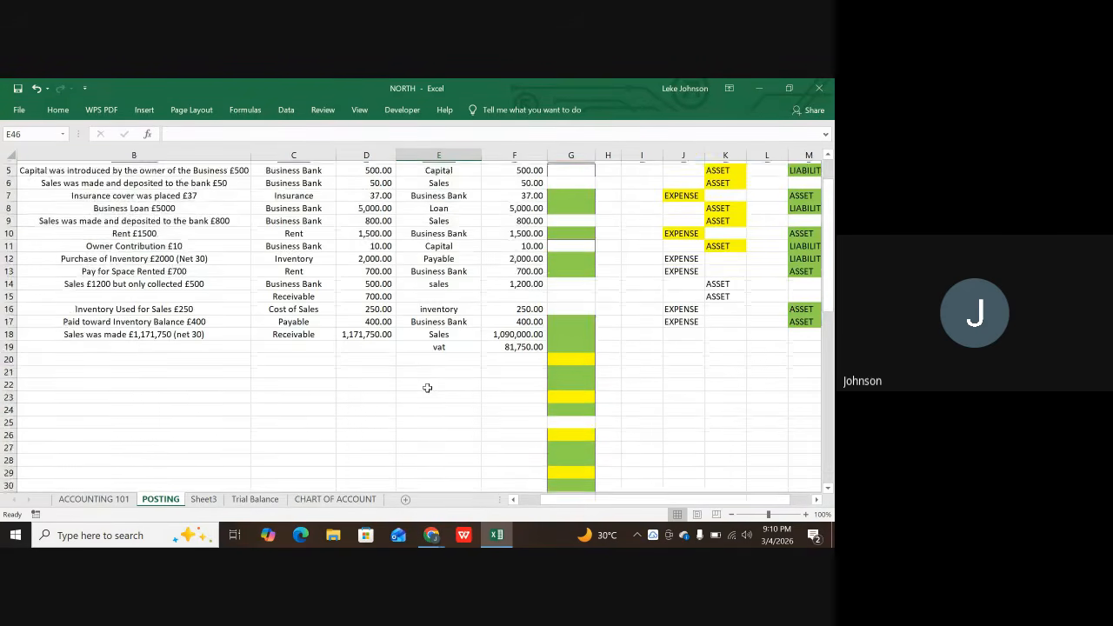
scroll(427, 387, up, 2)
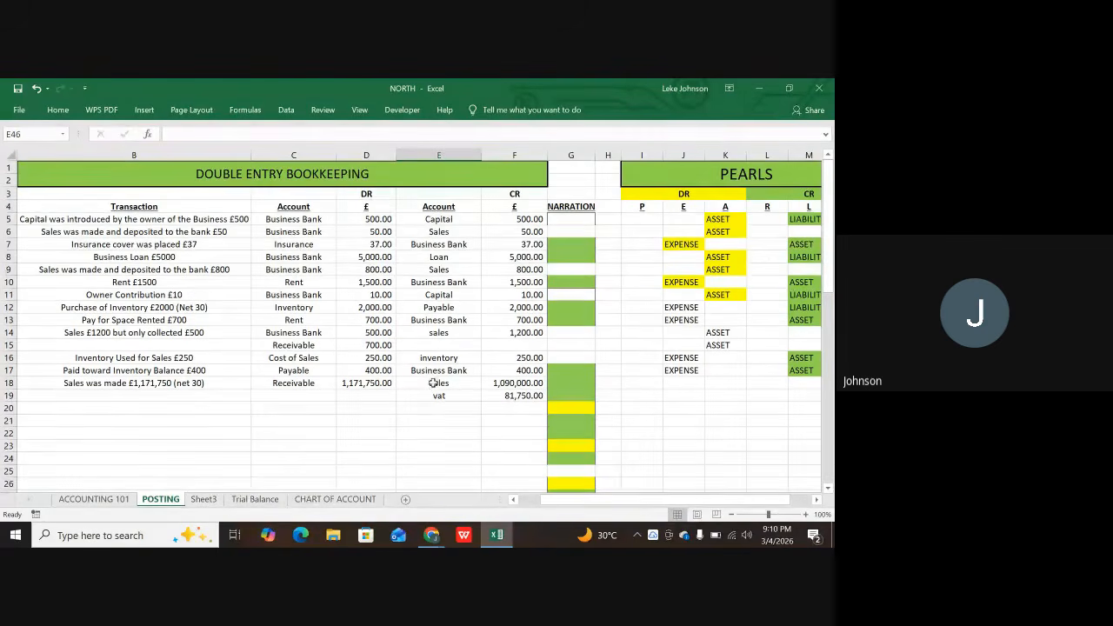
click(284, 383)
click(368, 384)
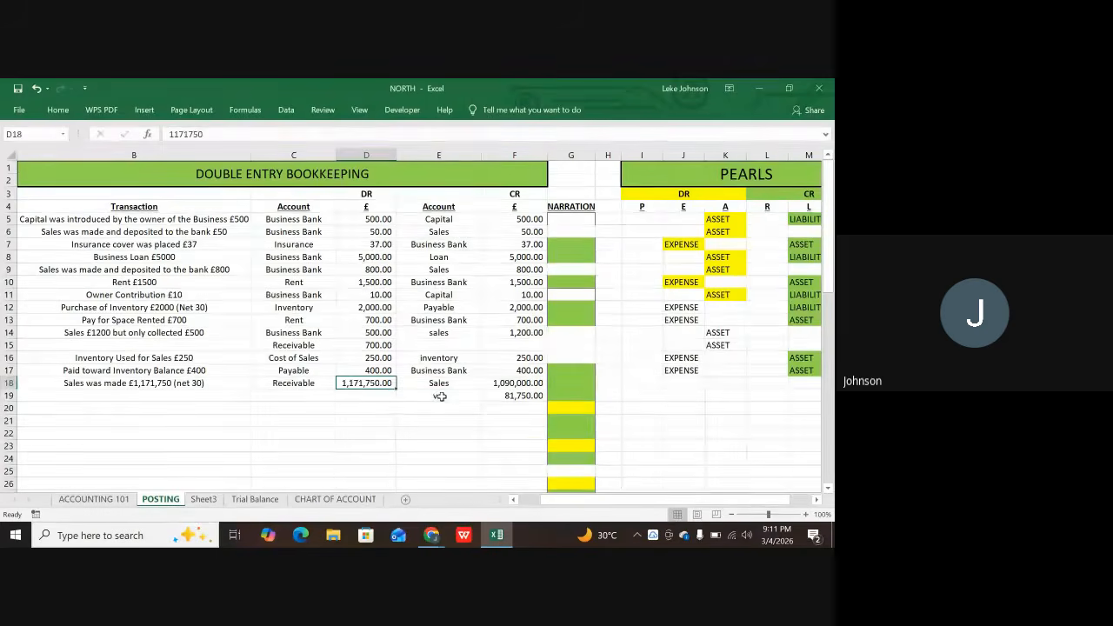
click(437, 398)
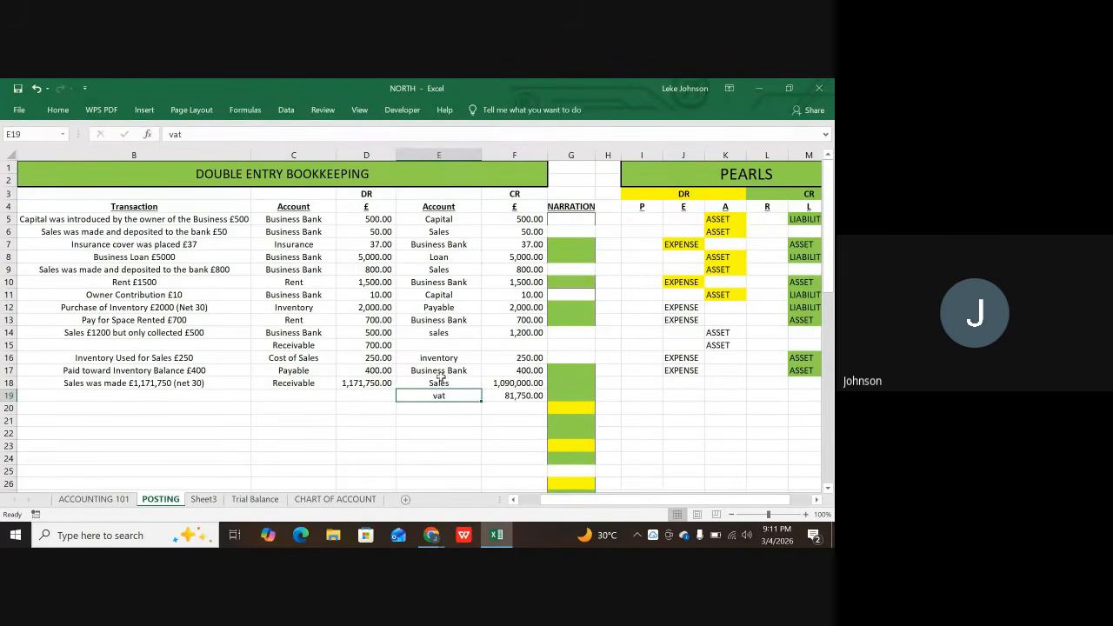
click(437, 382)
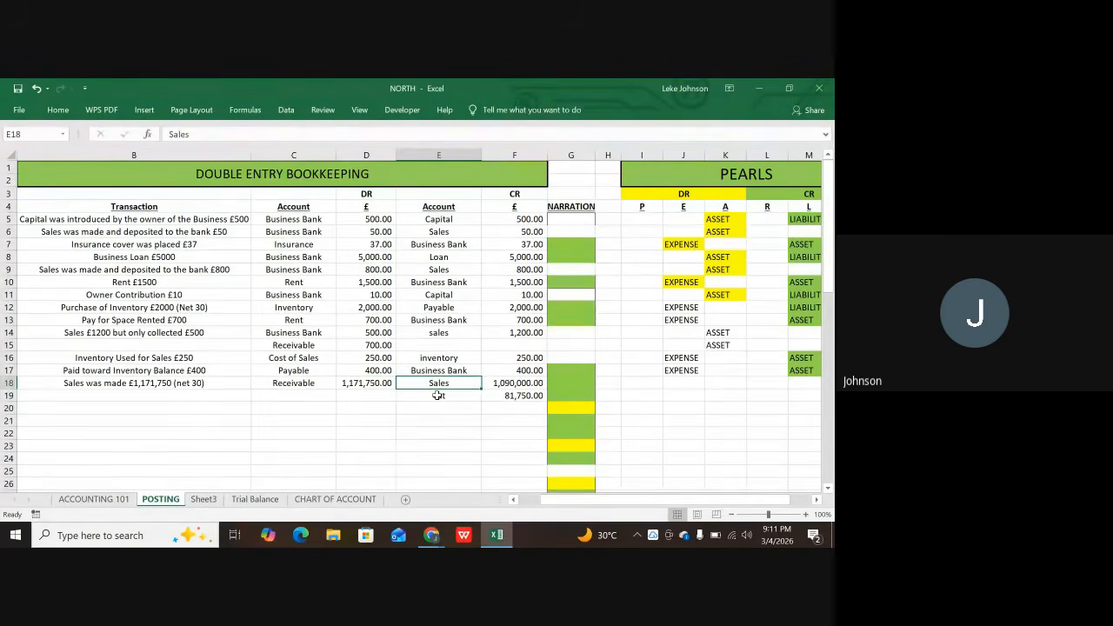
click(438, 396)
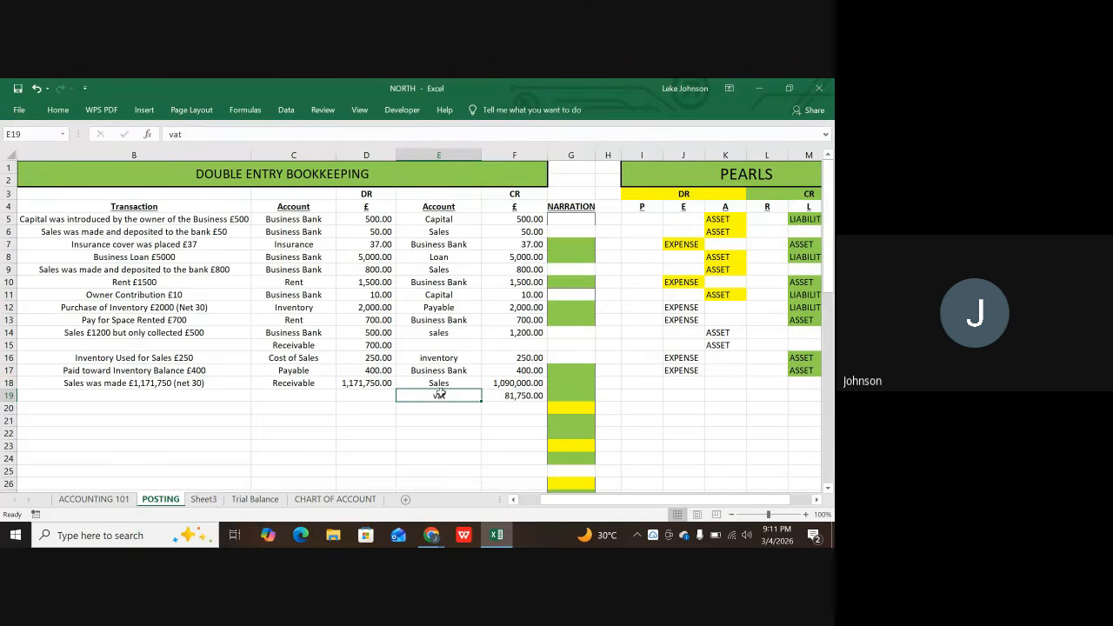
click(295, 385)
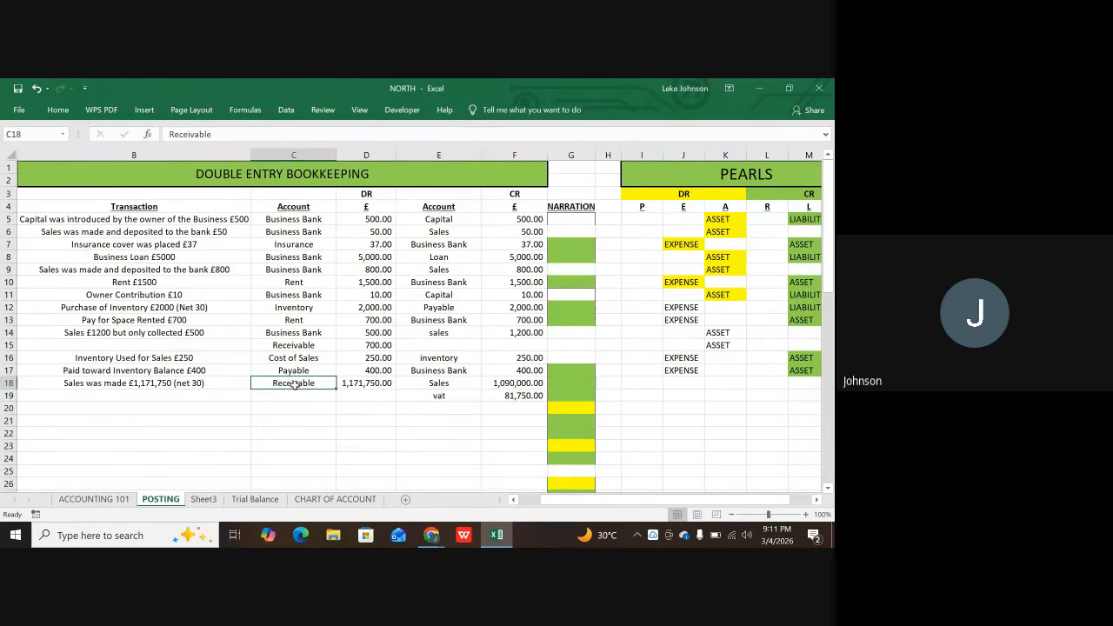
- Examine the Receivable, Sales and vat postings in rows 18 and 19, and look over the Trial Balance sheet's account layout
drag(295, 385, 351, 389)
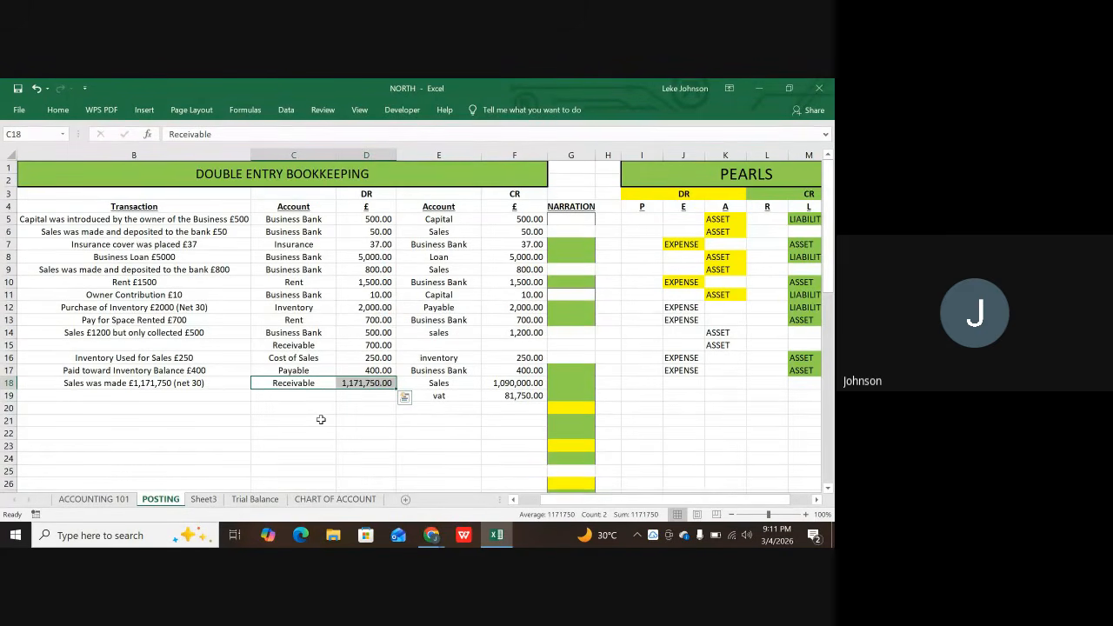
click(321, 419)
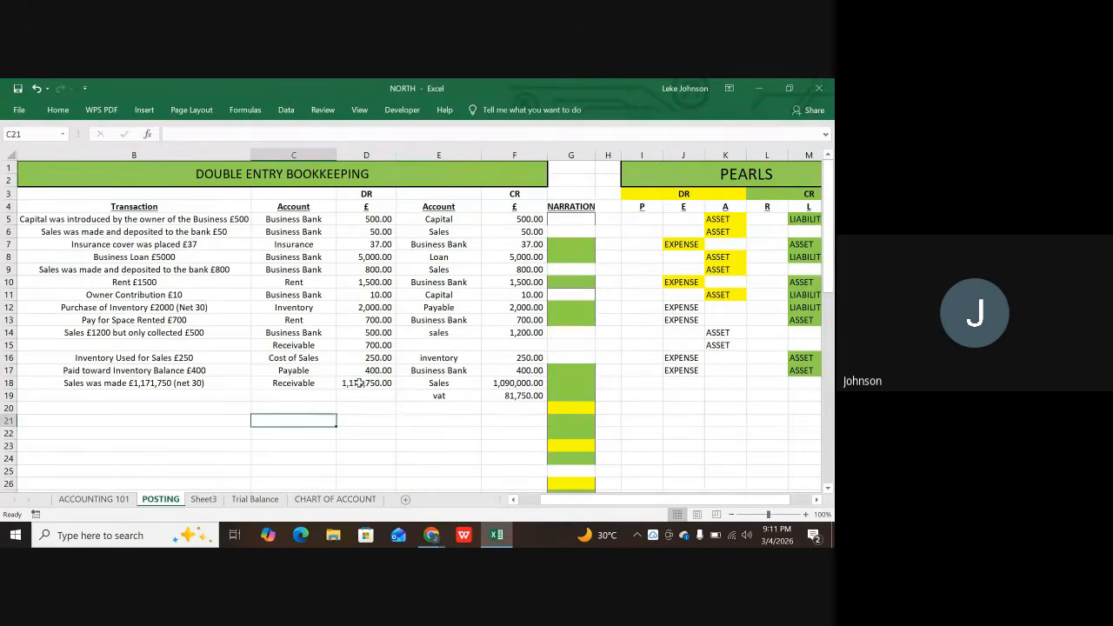
click(320, 383)
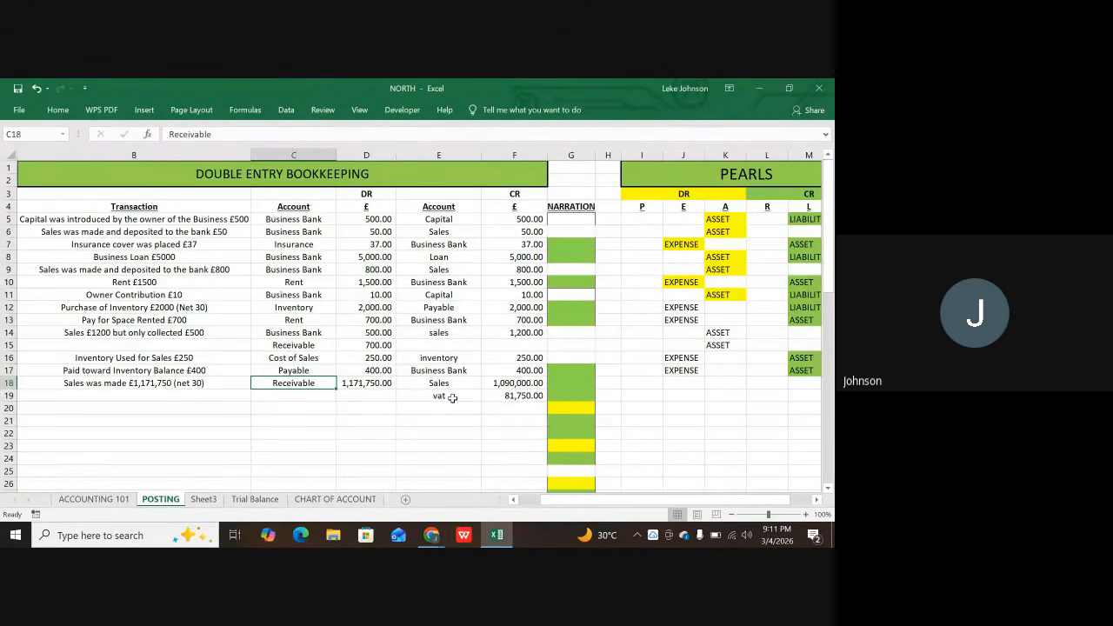
drag(439, 385, 513, 383)
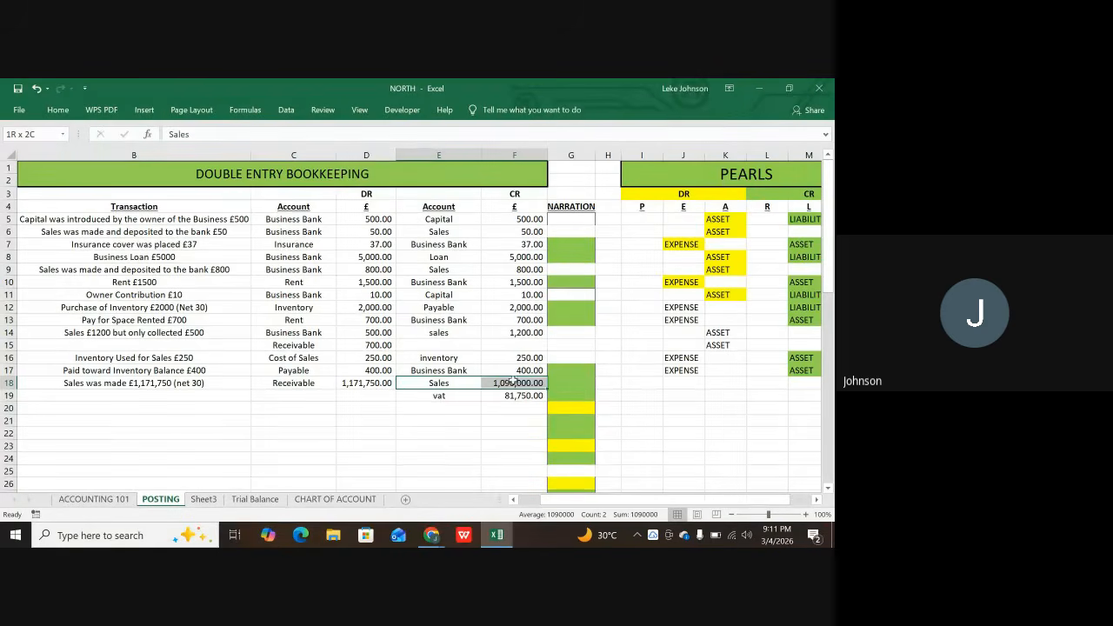
click(435, 395)
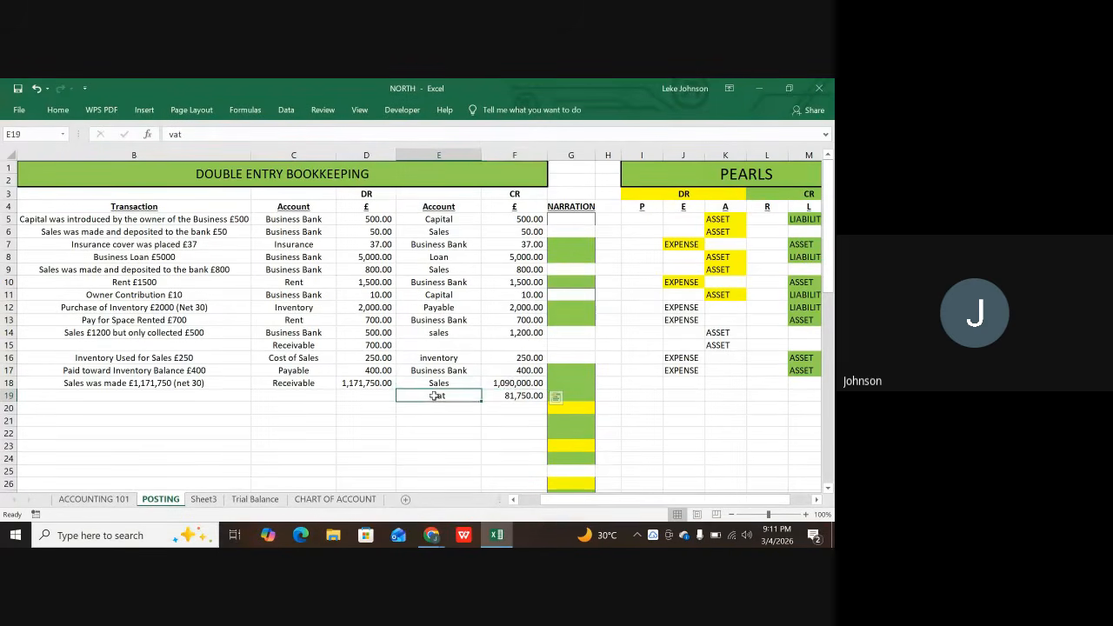
drag(485, 394, 508, 396)
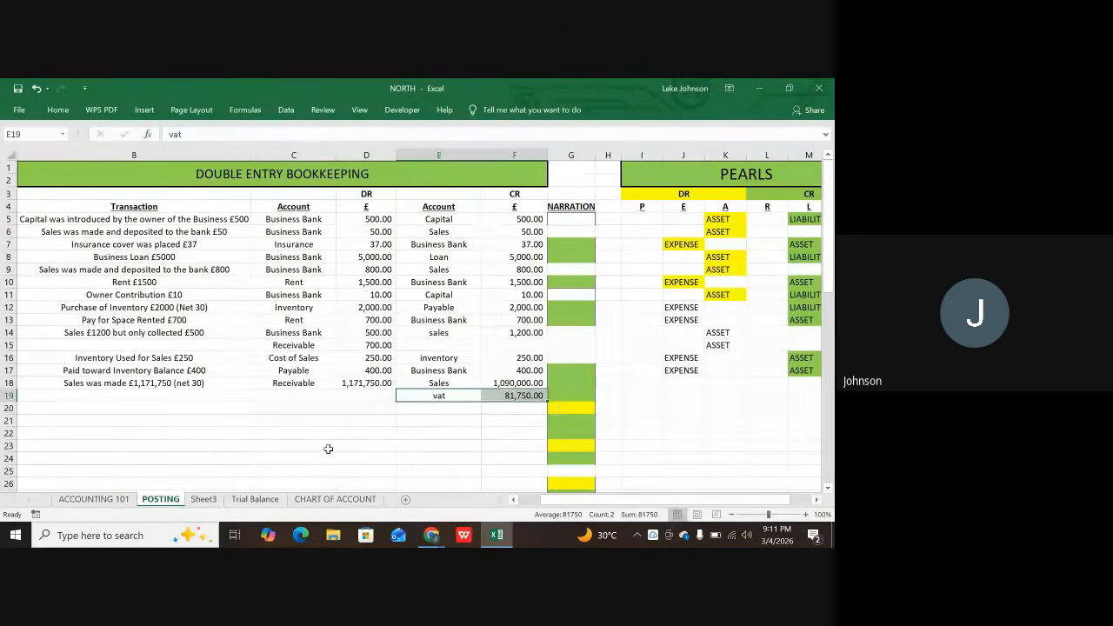
click(247, 500)
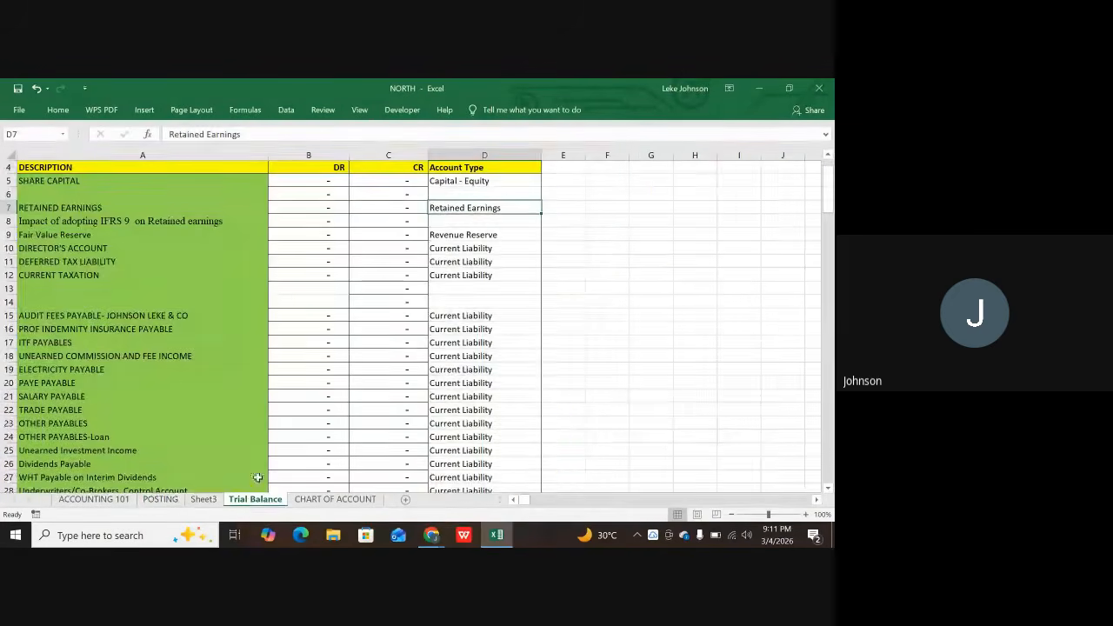
scroll(314, 364, up, 1)
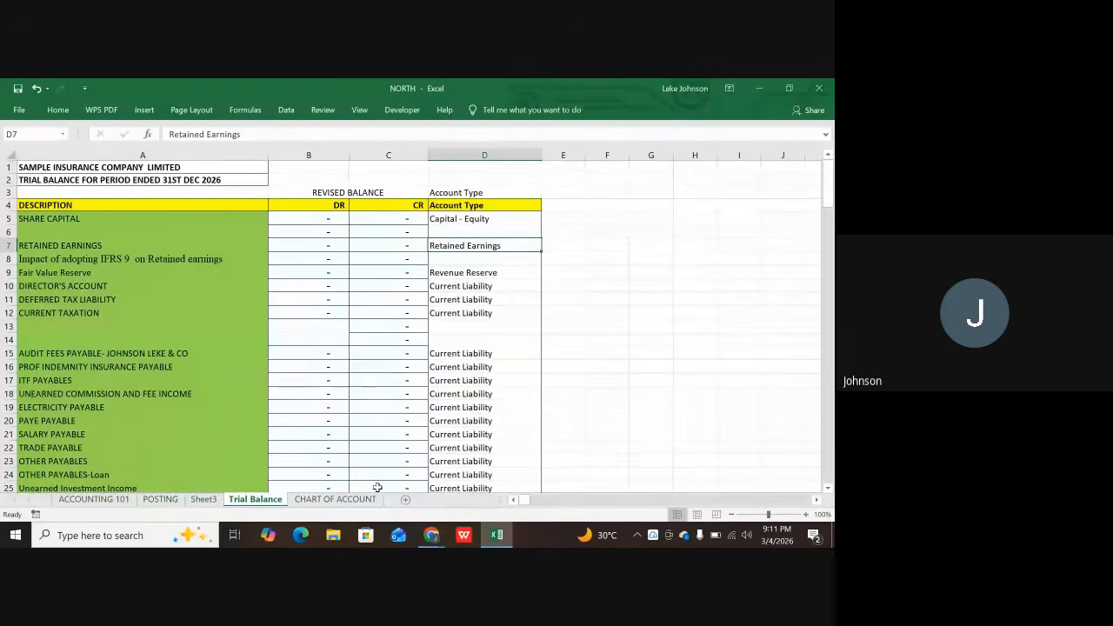
click(164, 499)
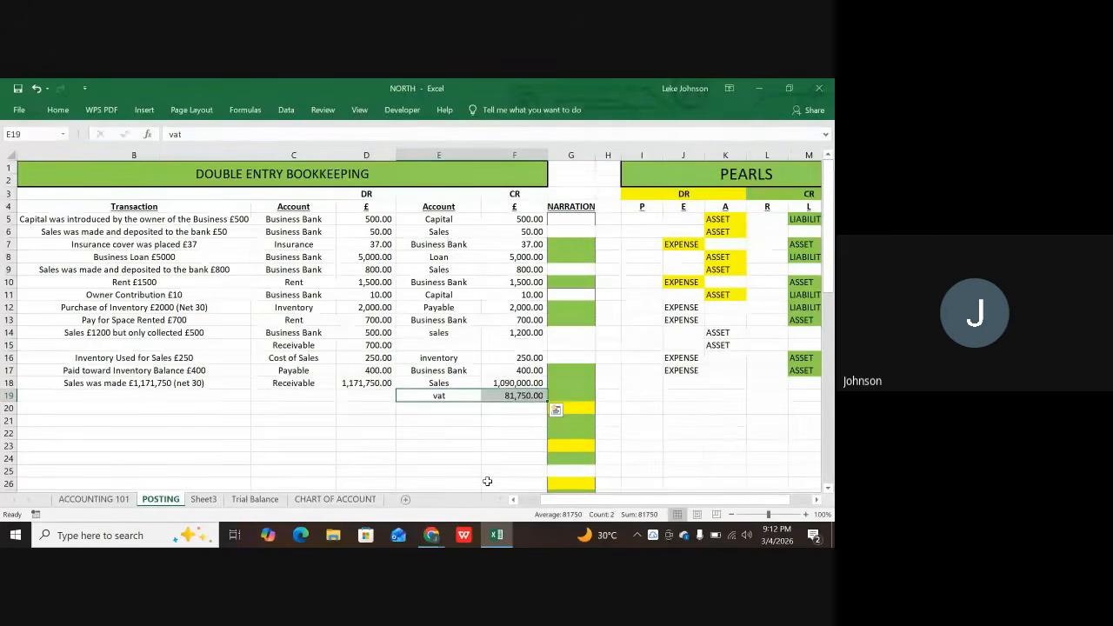
click(454, 434)
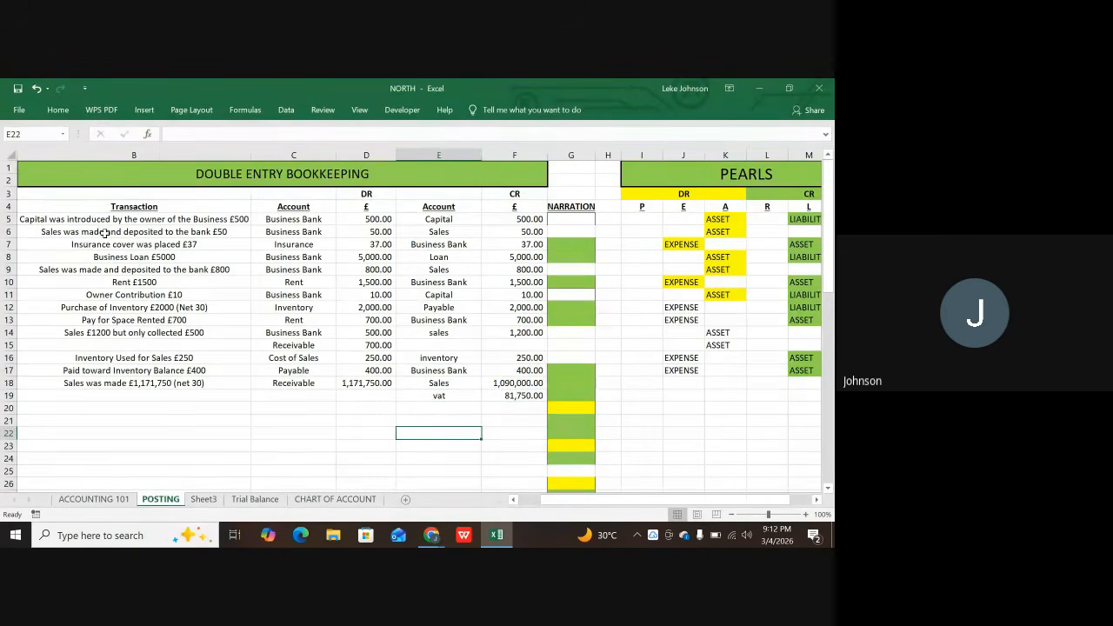
- Copy the transaction descriptions in B5:B18 of the POSTING sheet to the rows starting at B20
drag(87, 219, 129, 383)
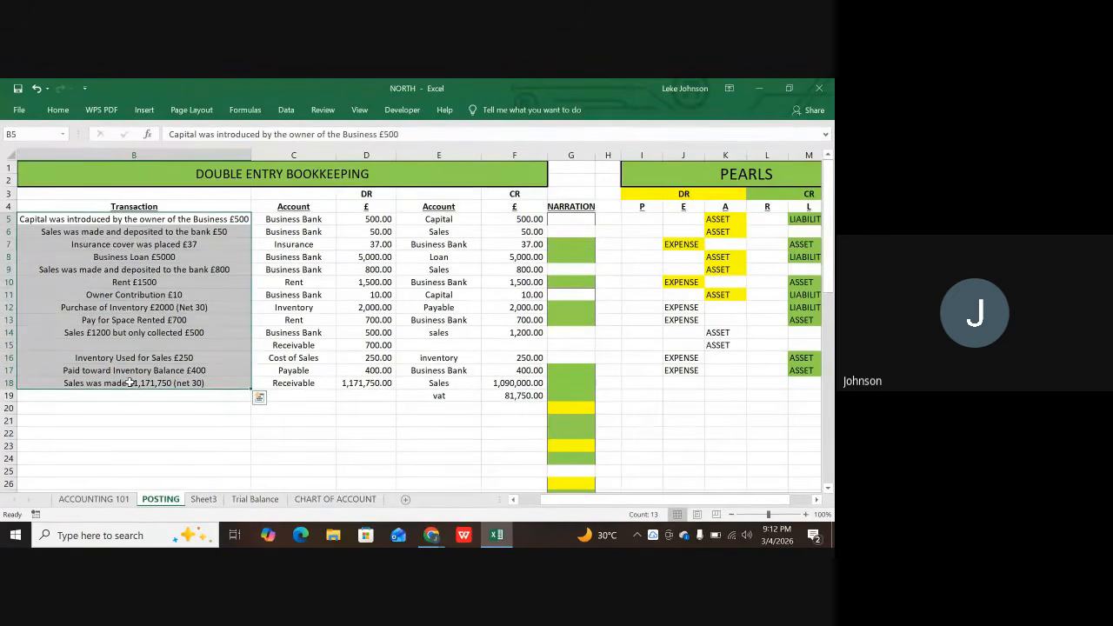
key(ctrl+c)
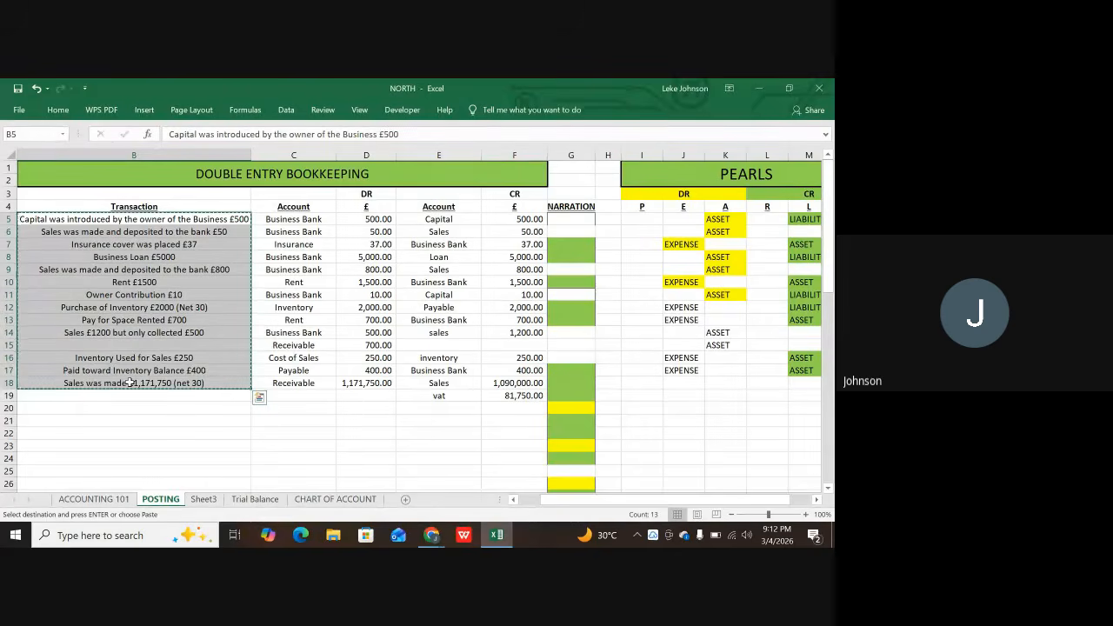
scroll(179, 377, down, 2)
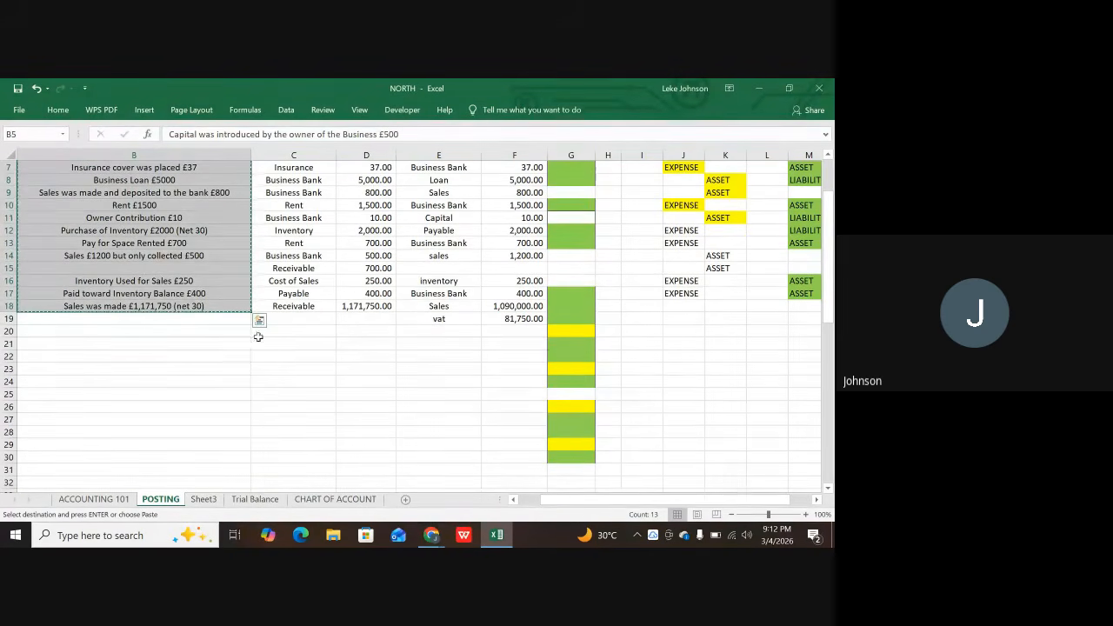
click(101, 337)
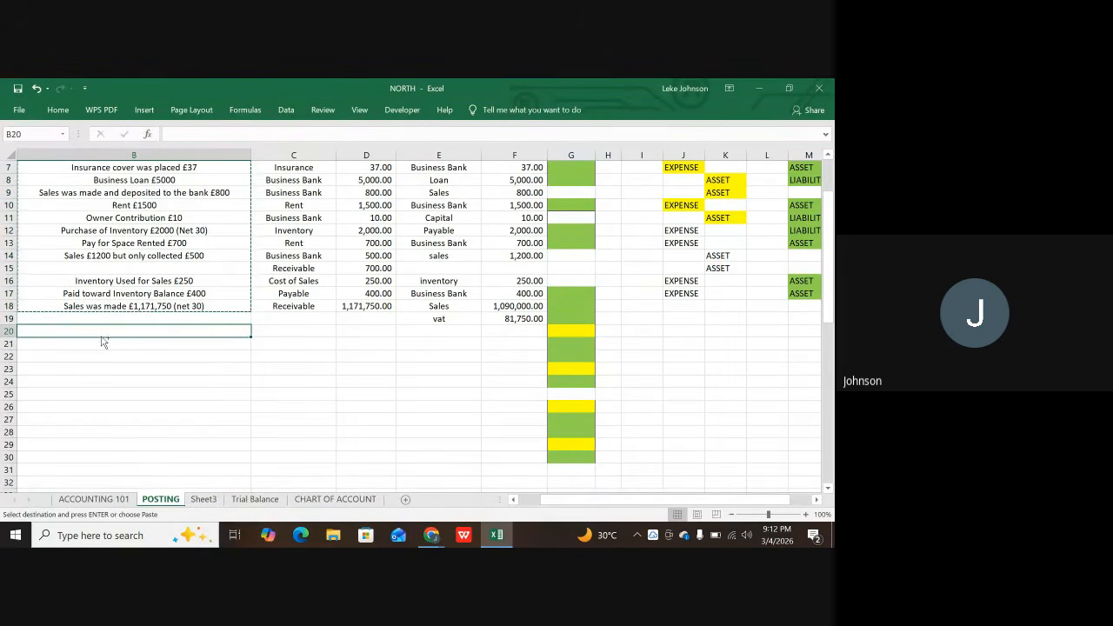
key(ctrl+v)
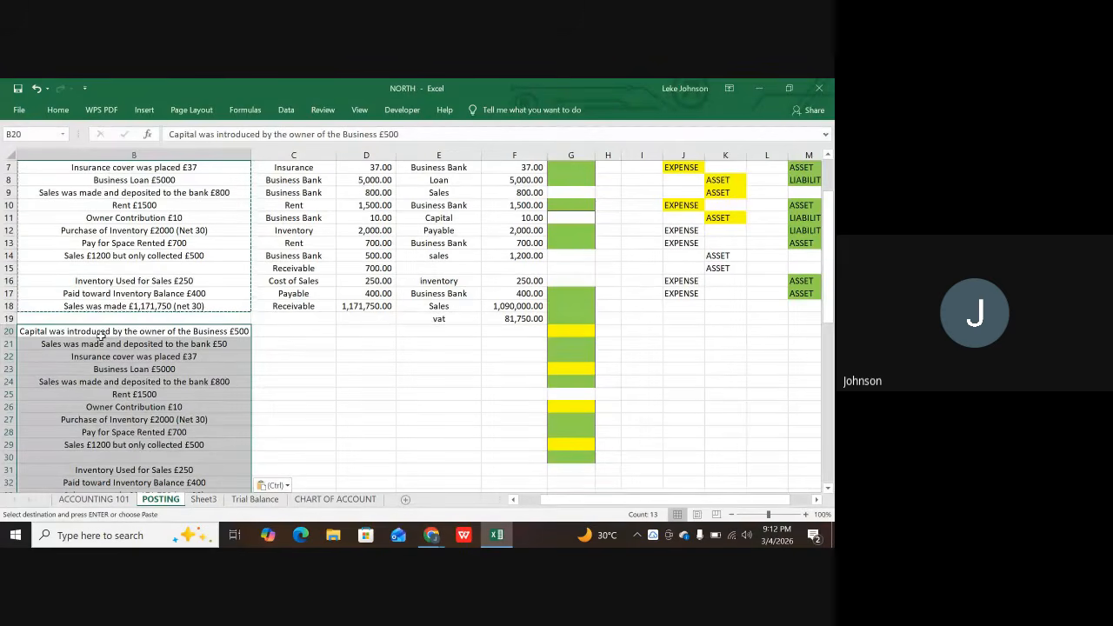
- Move the debit accounts and amounts from C5:D18 to C20:D33, beside the copied transaction descriptions
scroll(111, 333, up, 2)
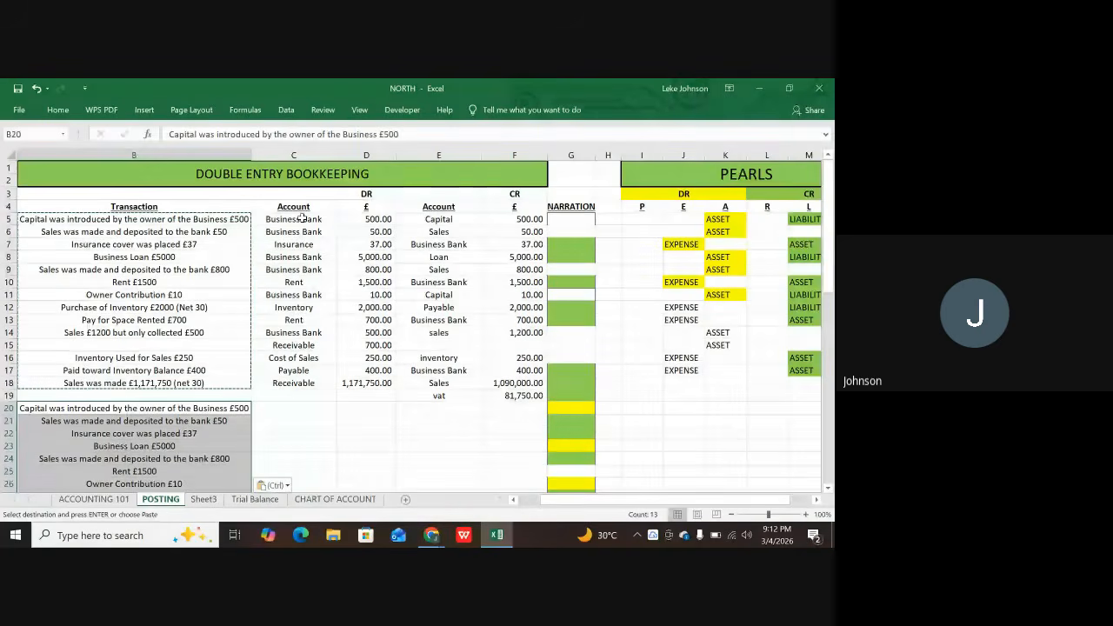
drag(292, 219, 393, 388)
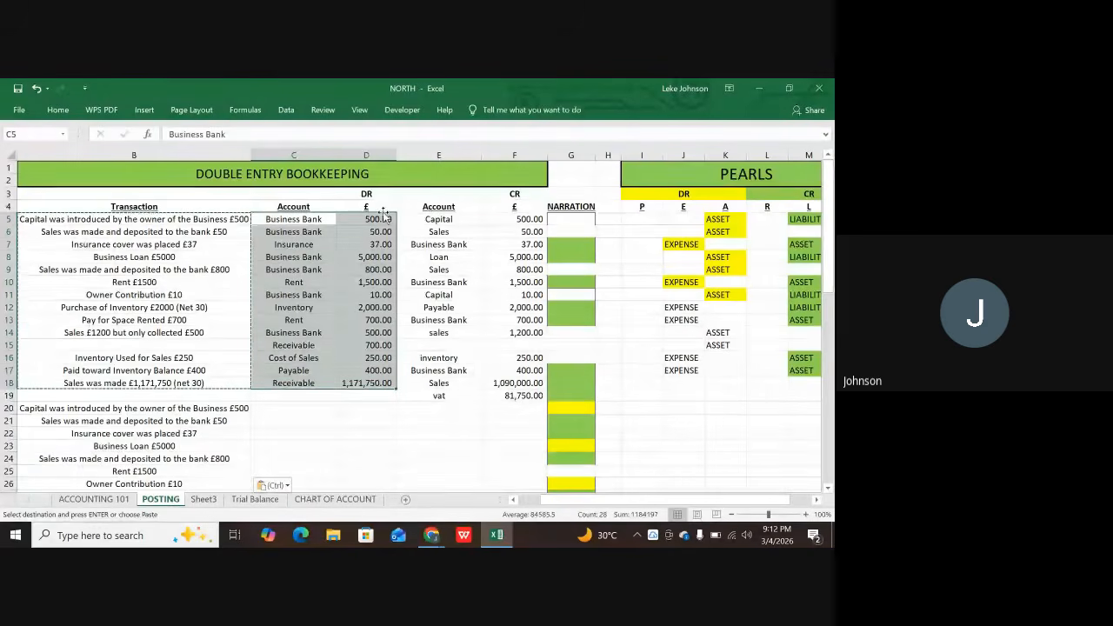
drag(383, 218, 365, 412)
scroll(469, 409, down, 3)
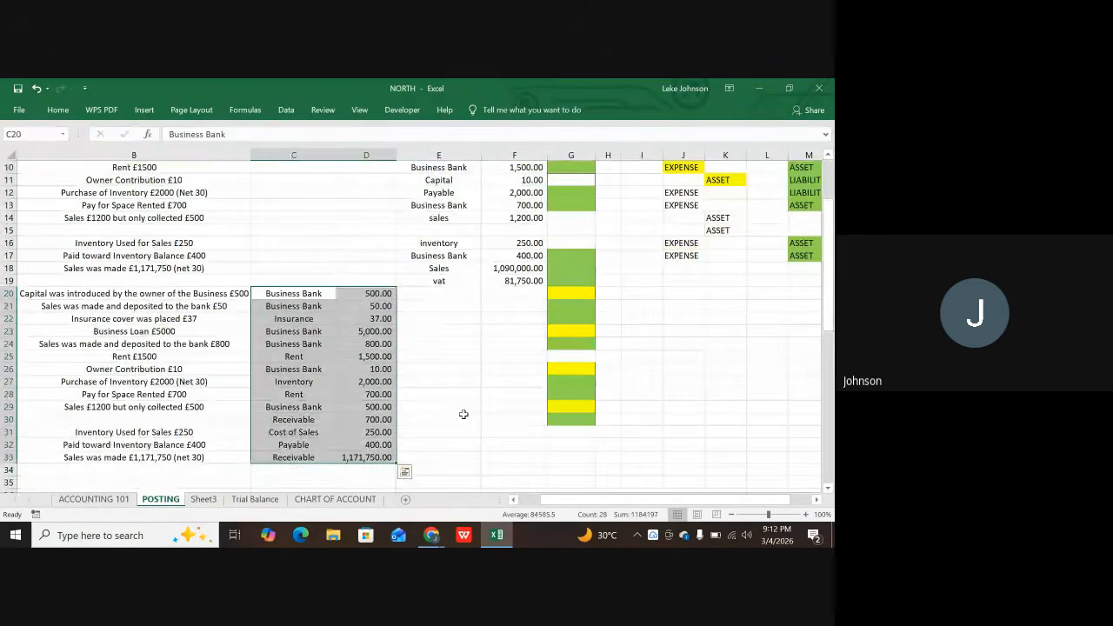
click(470, 325)
- Fill the emptied debit amount cells D5:D19 with 0
scroll(470, 325, up, 3)
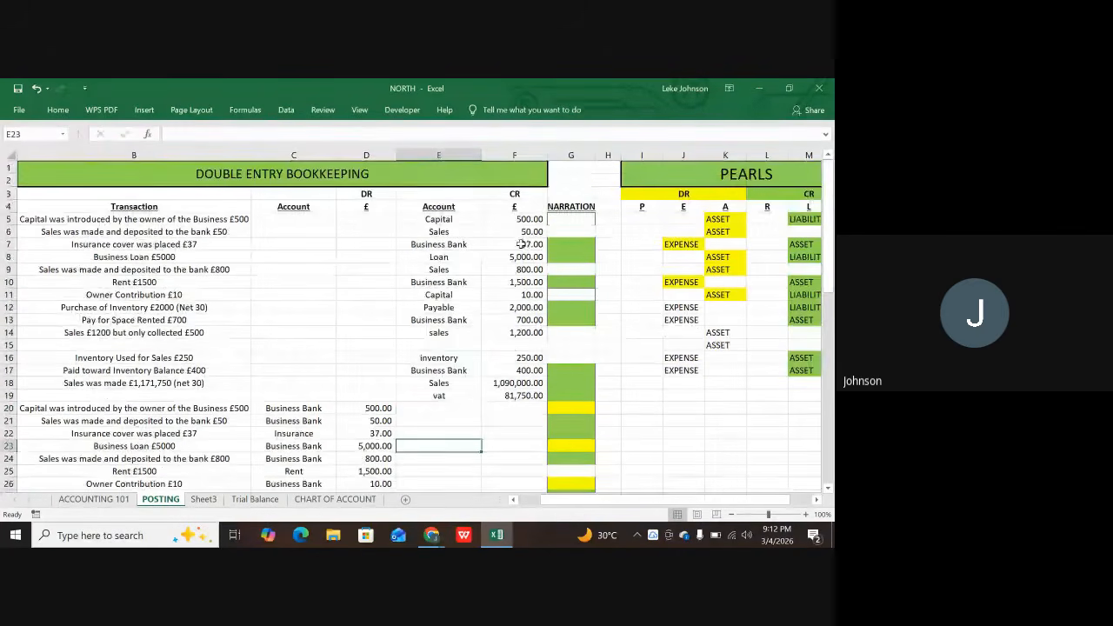
scroll(514, 336, down, 2)
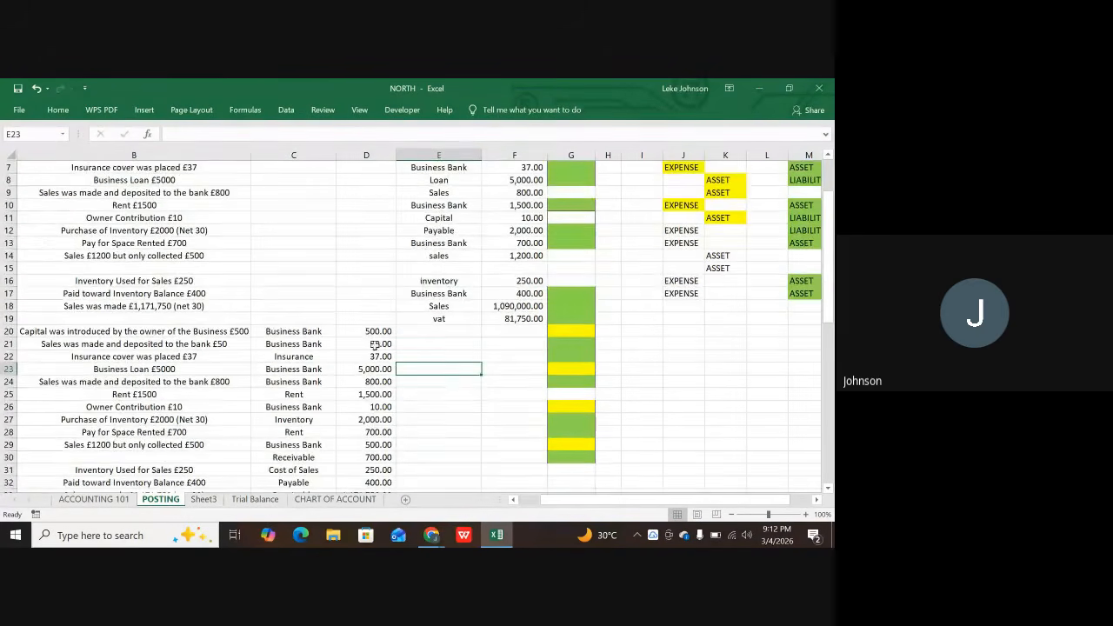
scroll(374, 345, down, 4)
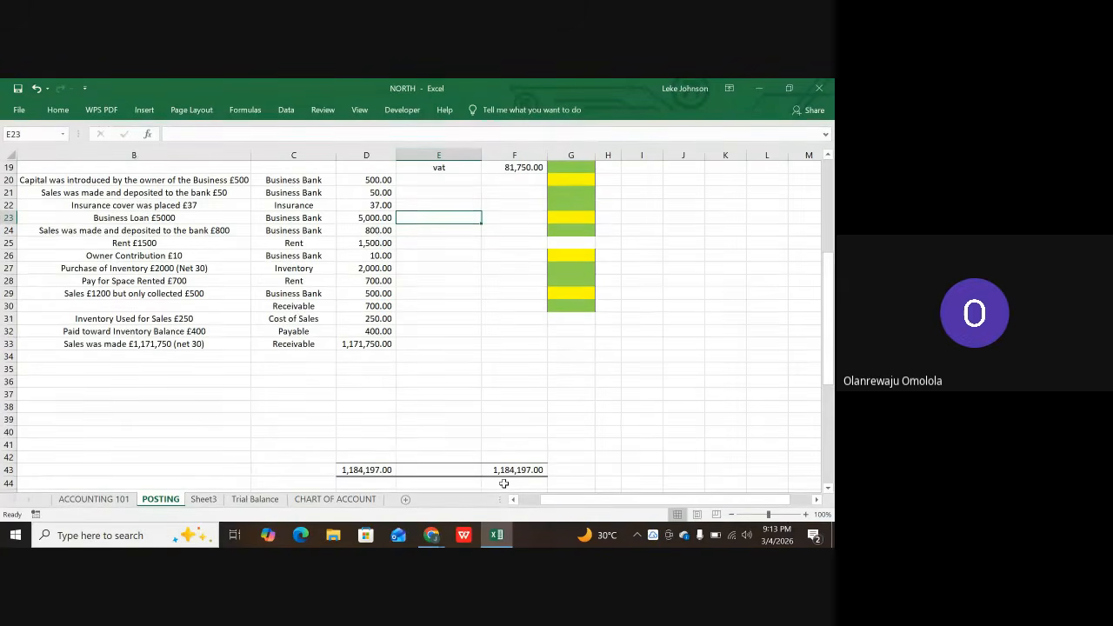
scroll(513, 479, up, 4)
scroll(489, 445, up, 2)
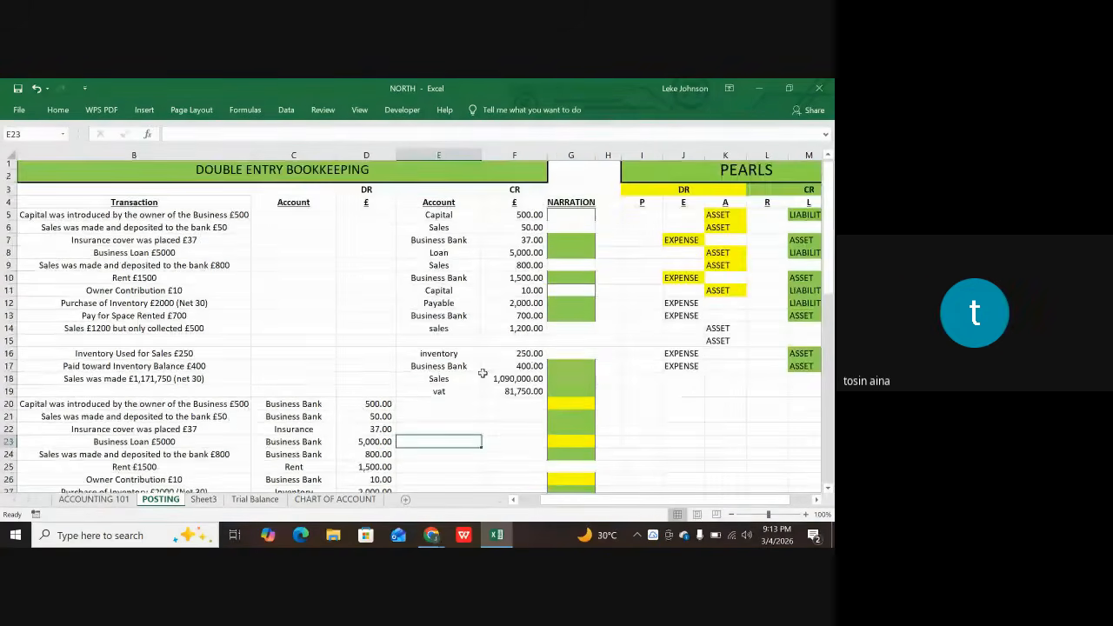
click(363, 219)
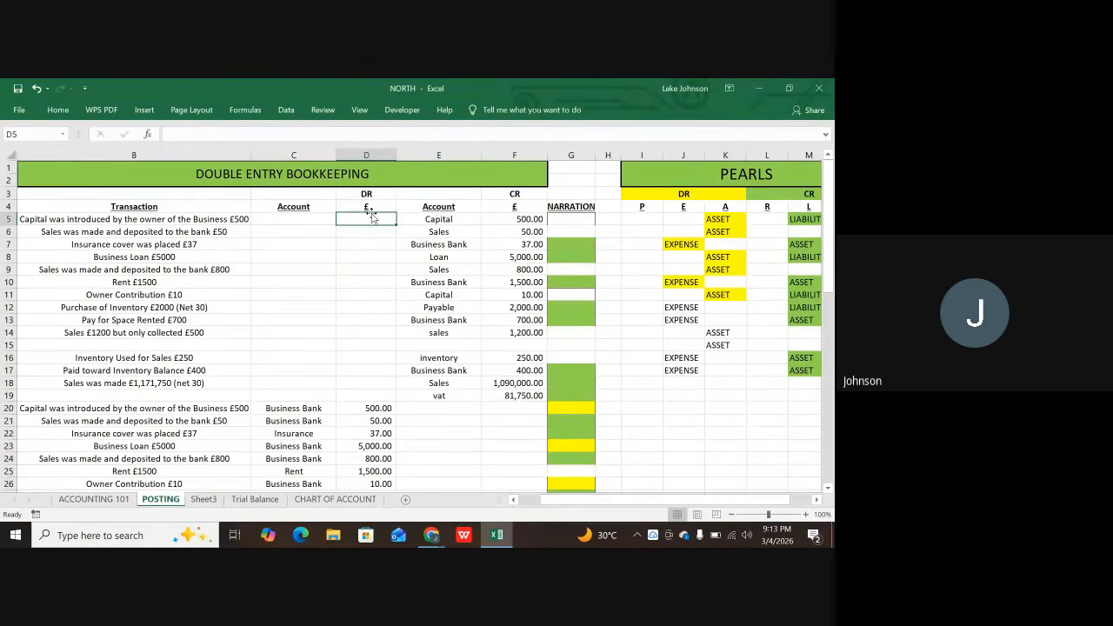
text(0)
click(387, 255)
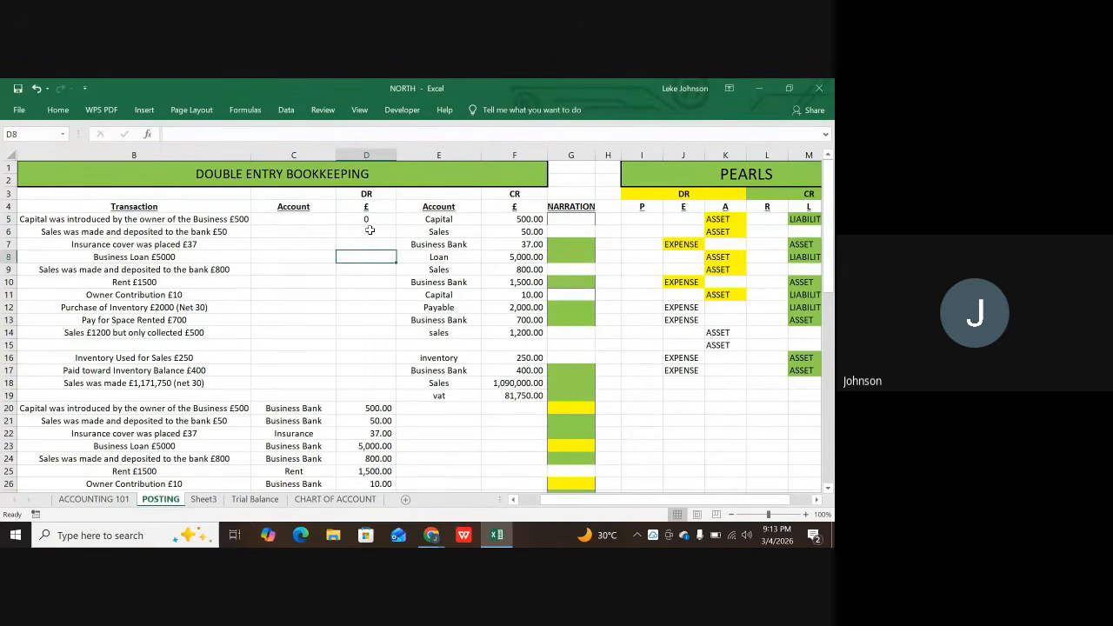
click(365, 217)
key(ctrl+c)
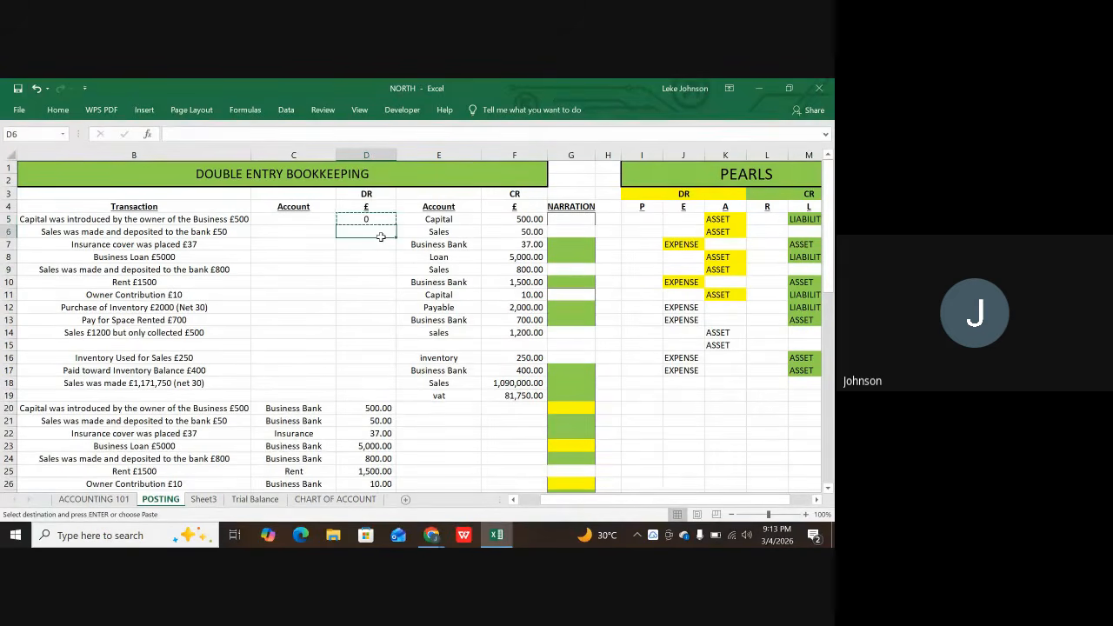
drag(382, 232, 382, 396)
key(ctrl+v)
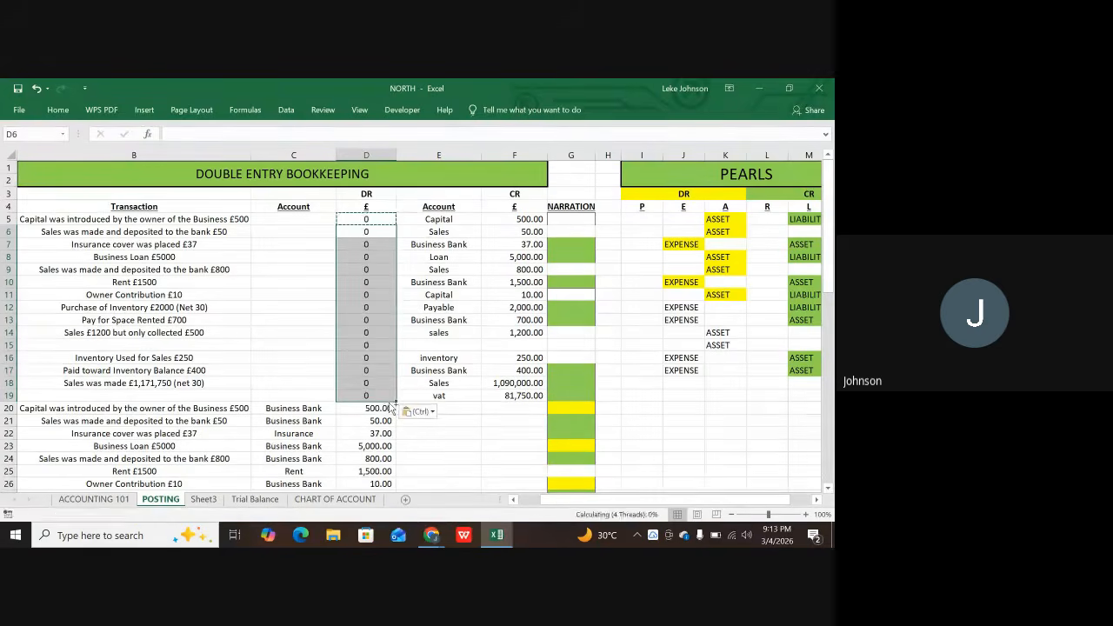
- Fill the credit amount cells F20:F33 beside the moved debit entries with 0
click(518, 409)
drag(518, 408, 524, 457)
key(ctrl+v)
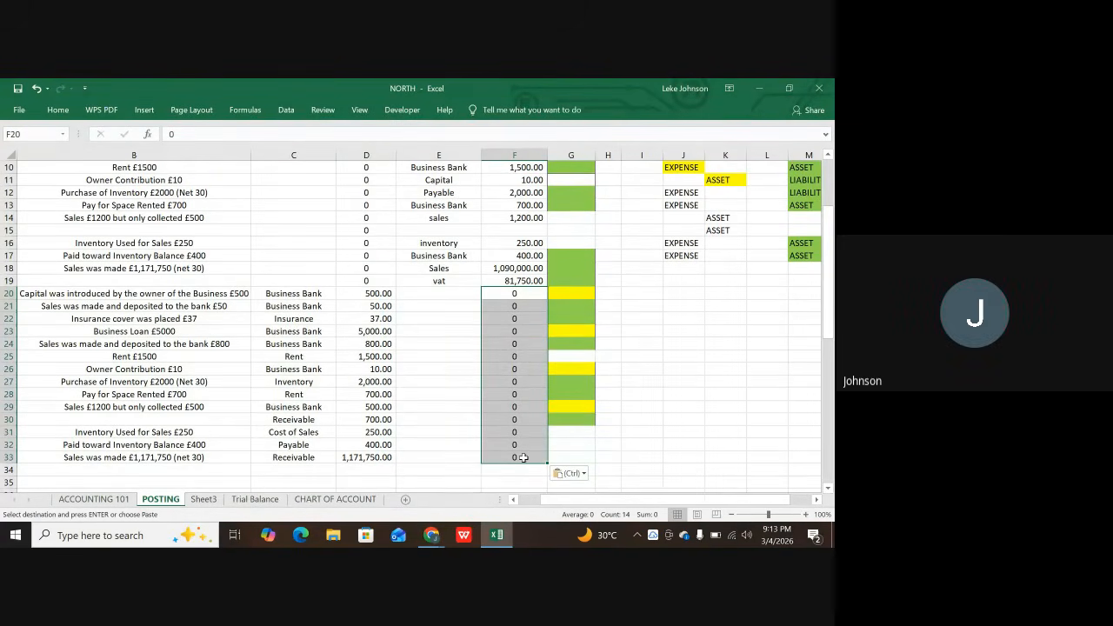
- Review the rearranged debit and credit postings and compare their accounts with the descriptions on the Trial Balance sheet
scroll(359, 200, up, 3)
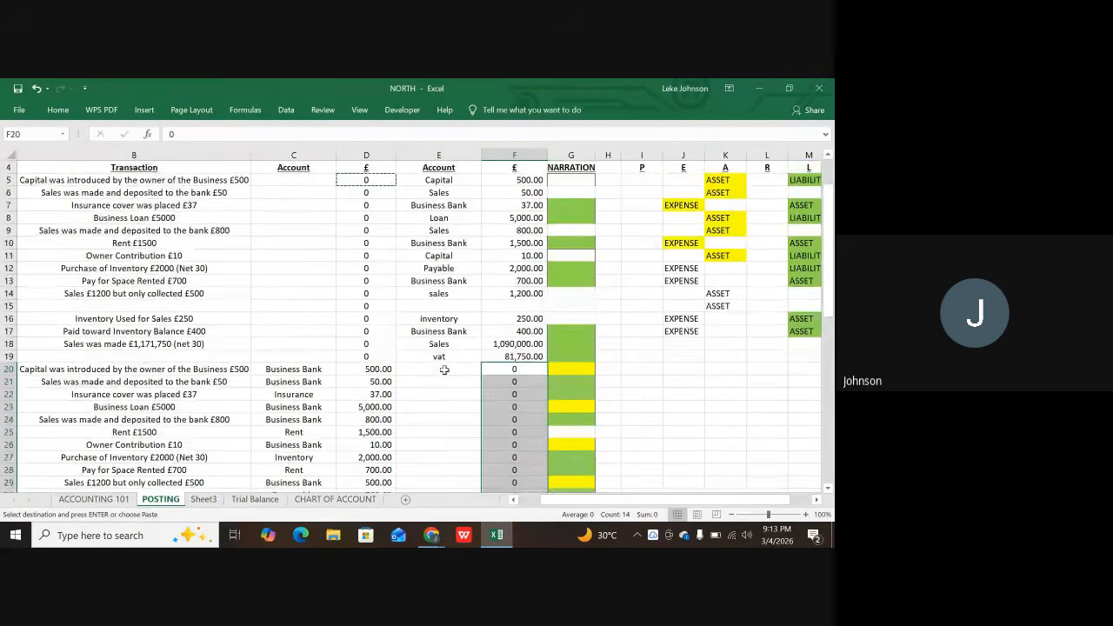
click(367, 194)
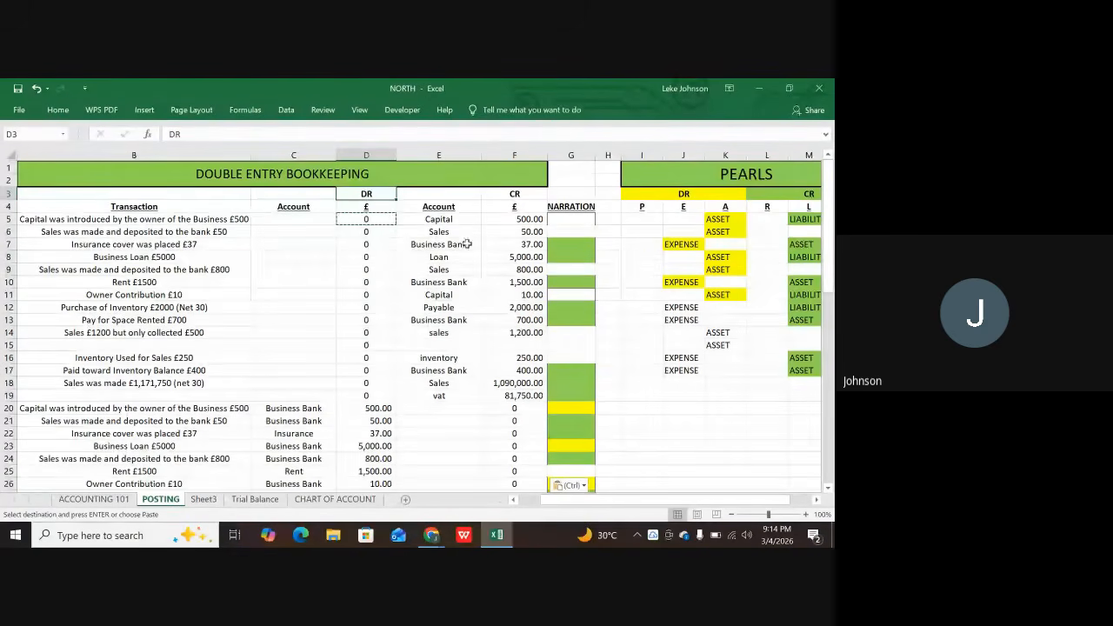
scroll(469, 278, down, 2)
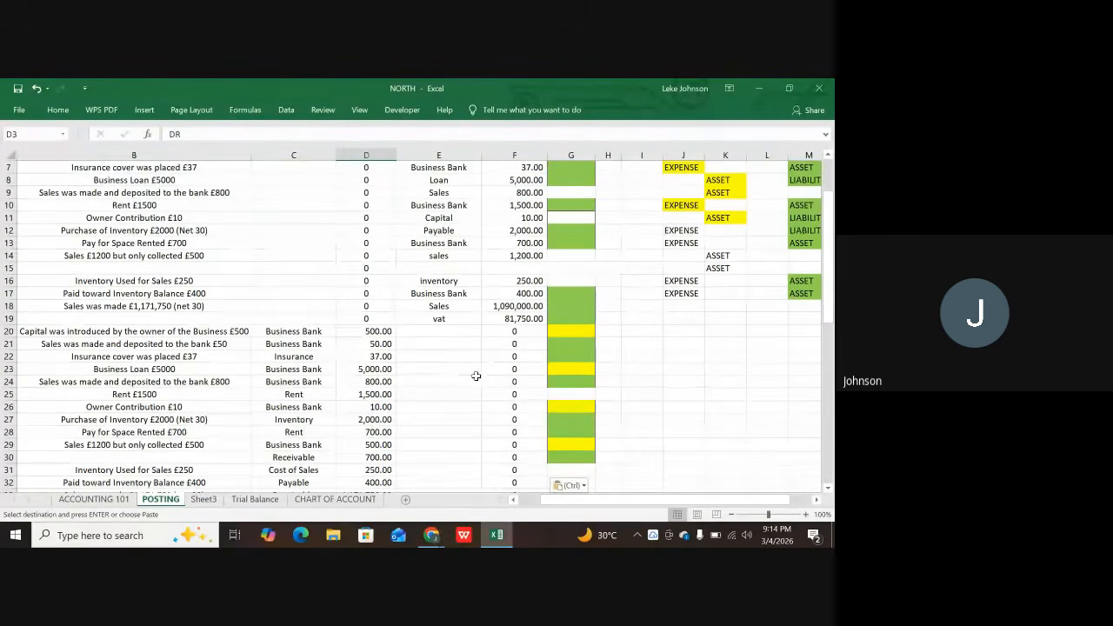
scroll(463, 370, up, 2)
click(458, 320)
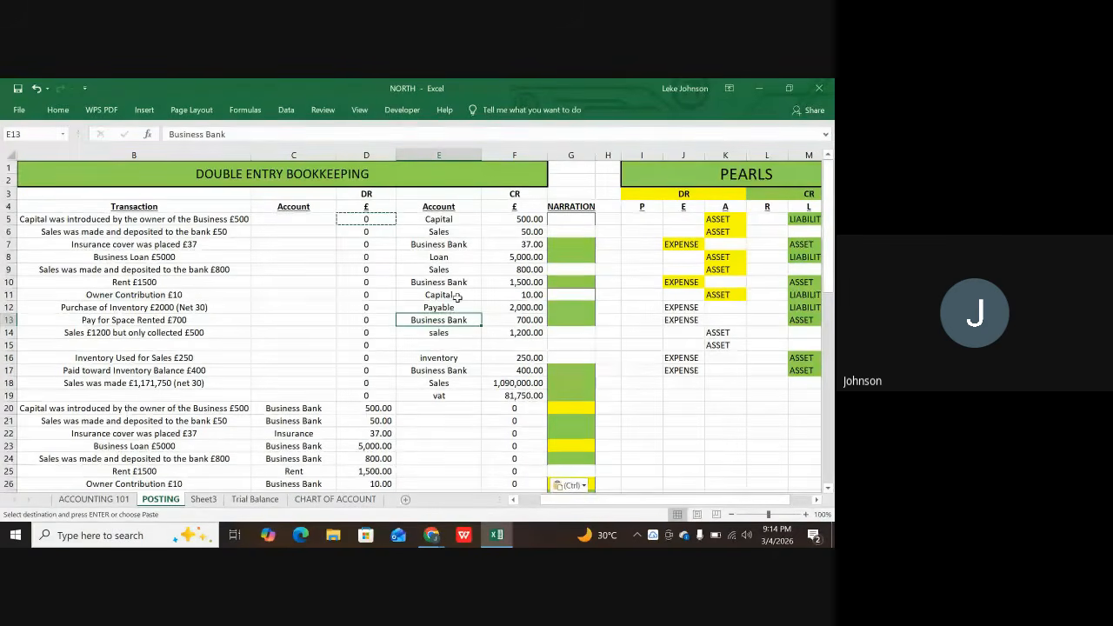
click(250, 503)
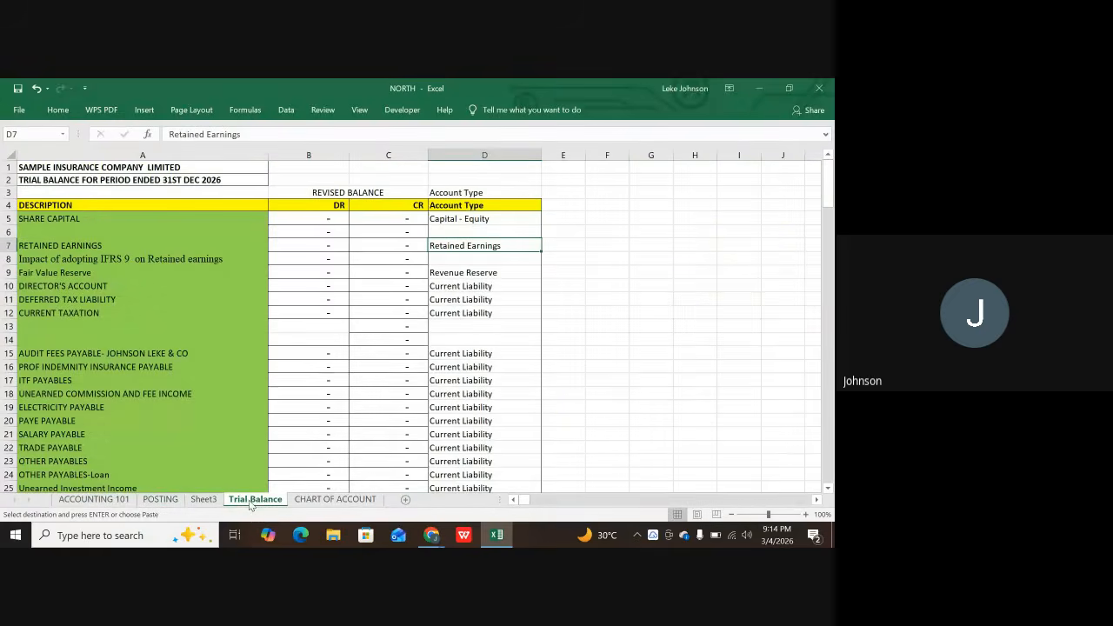
click(160, 501)
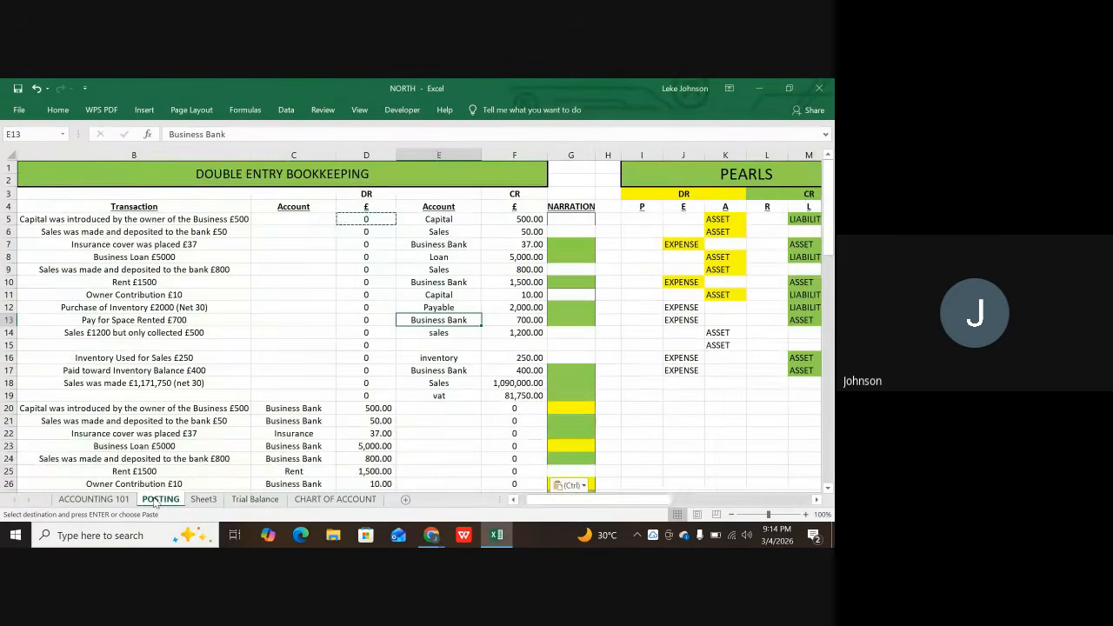
click(433, 220)
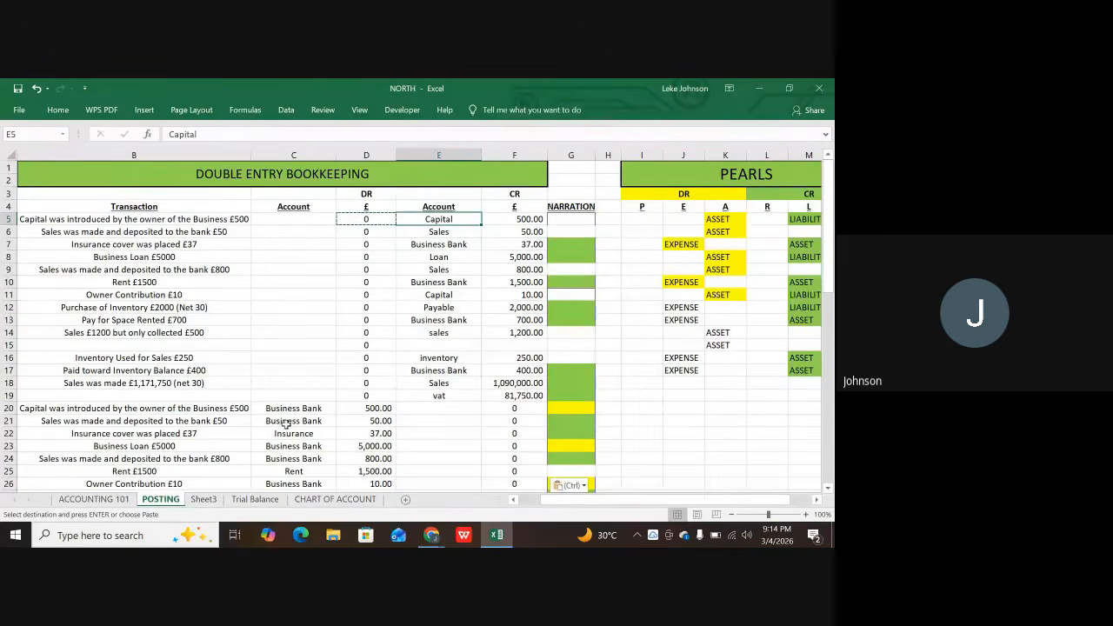
click(259, 501)
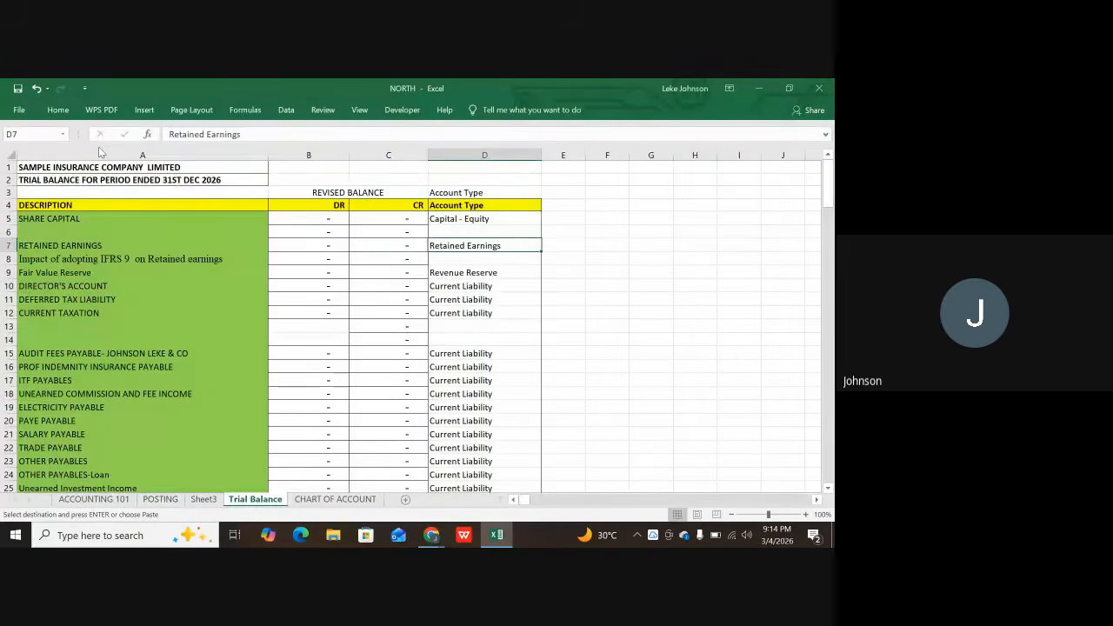
- Examine the account descriptions and account types on the Trial Balance sheet and compare them with the accounts on the POSTING sheet
scroll(78, 300, down, 4)
scroll(77, 300, down, 19)
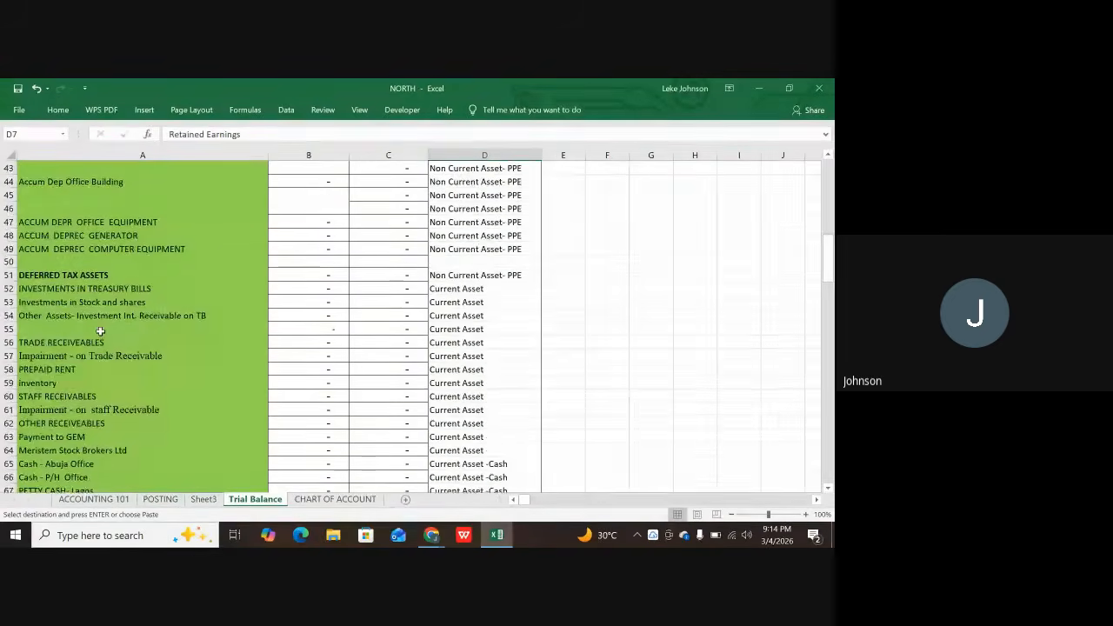
scroll(111, 326, up, 14)
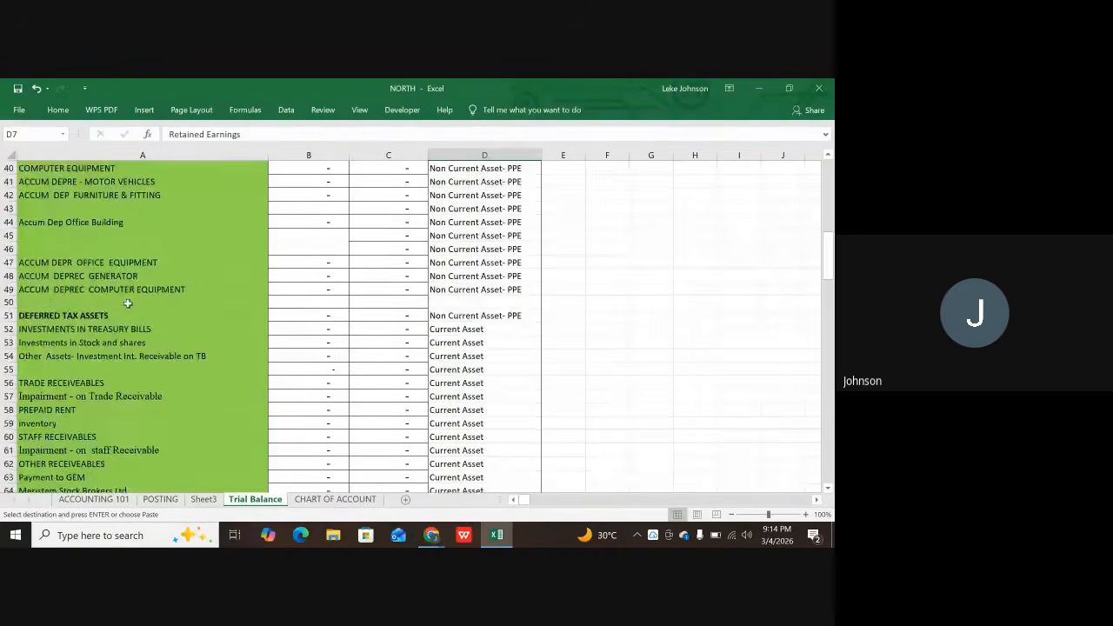
scroll(127, 318, down, 6)
scroll(126, 319, down, 11)
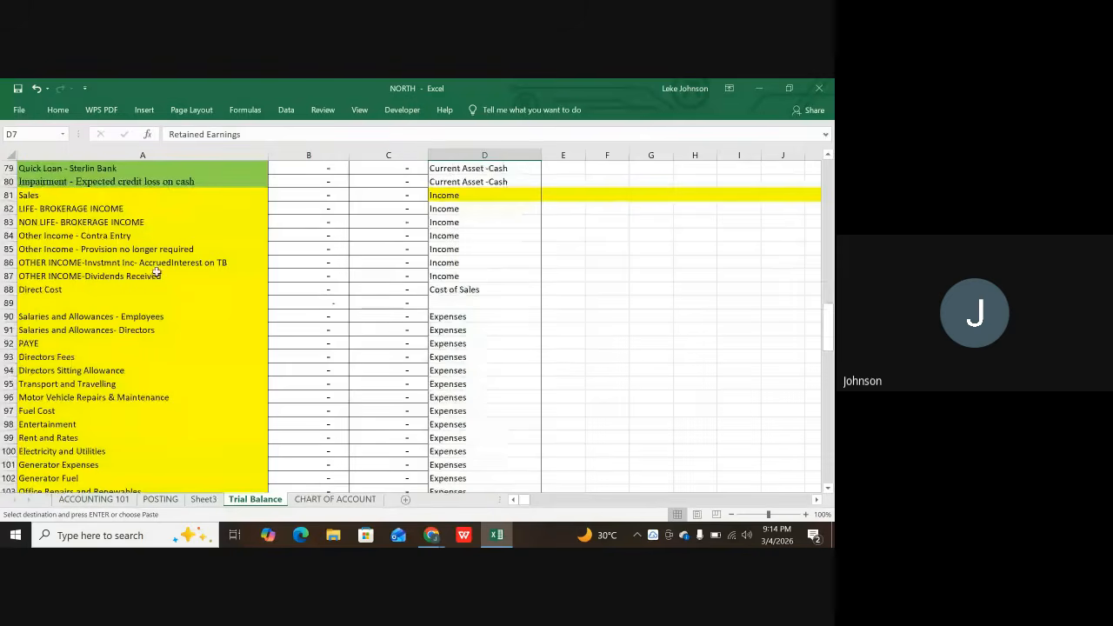
scroll(180, 220, down, 20)
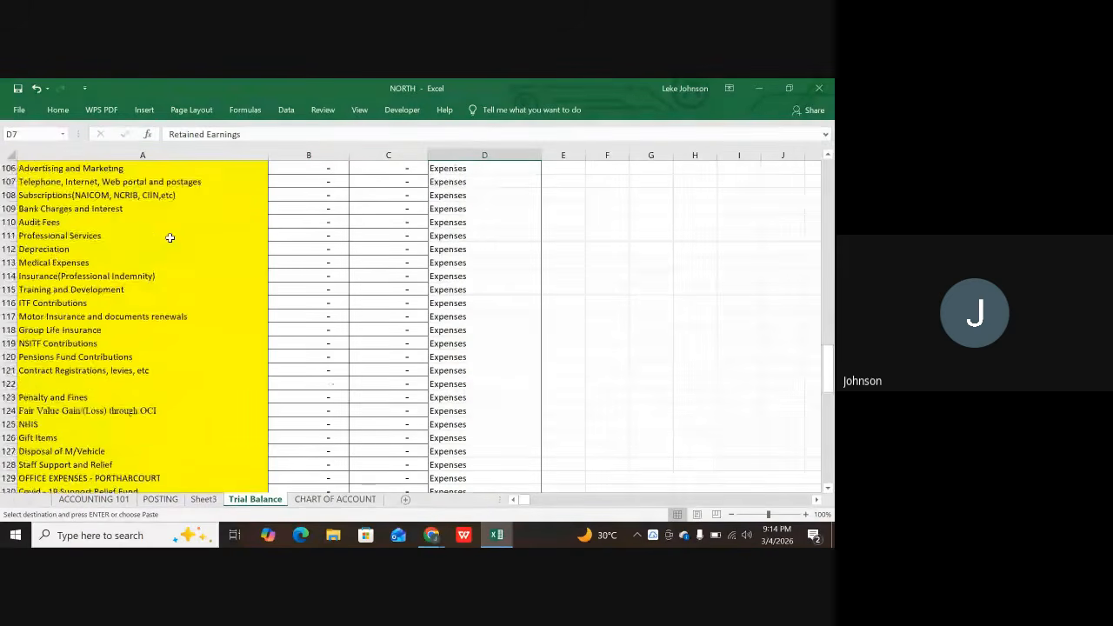
scroll(169, 244, up, 19)
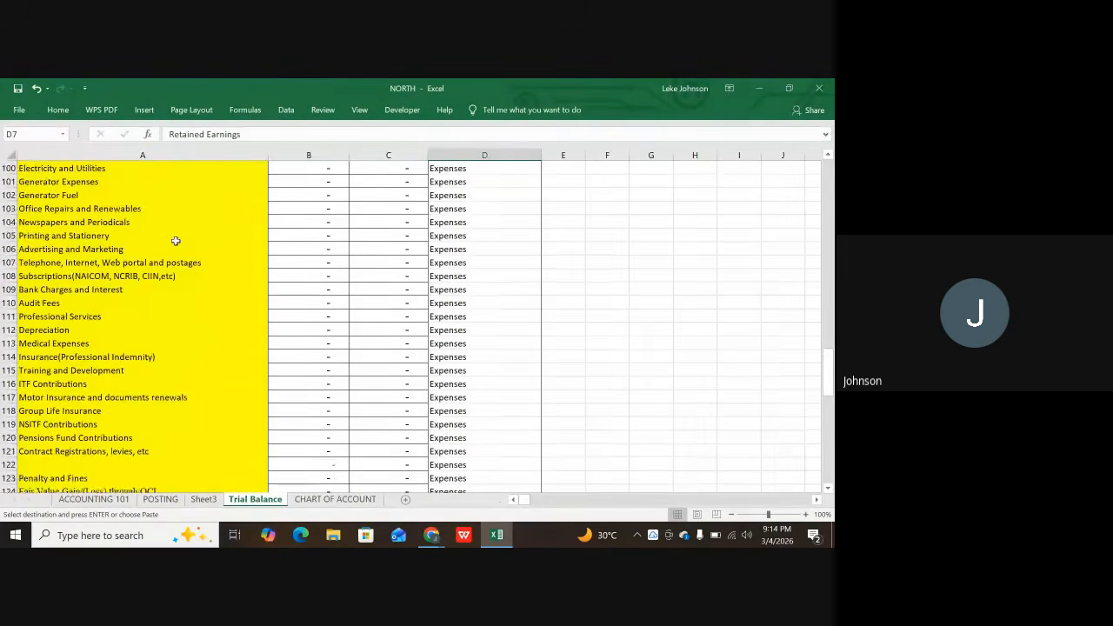
scroll(160, 174, up, 3)
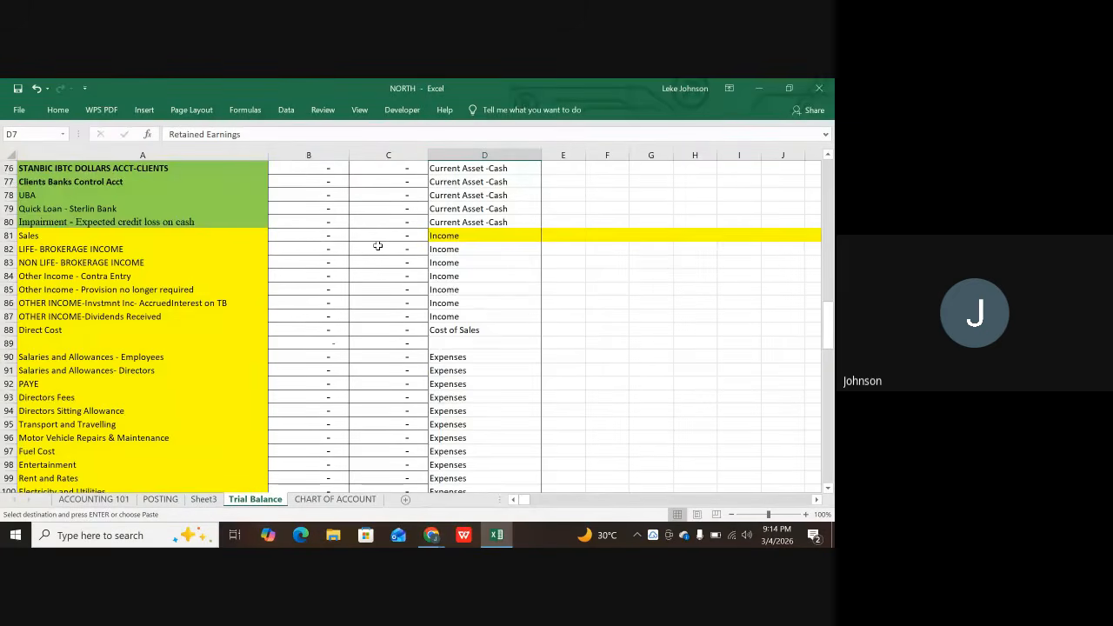
scroll(377, 246, up, 3)
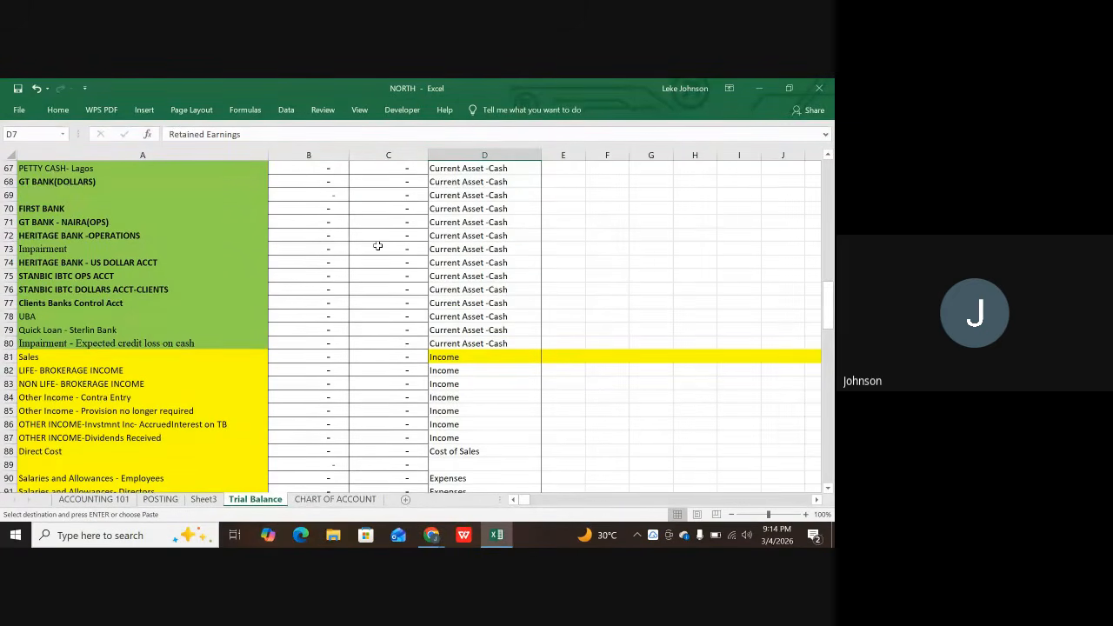
scroll(377, 247, up, 13)
scroll(384, 246, down, 2)
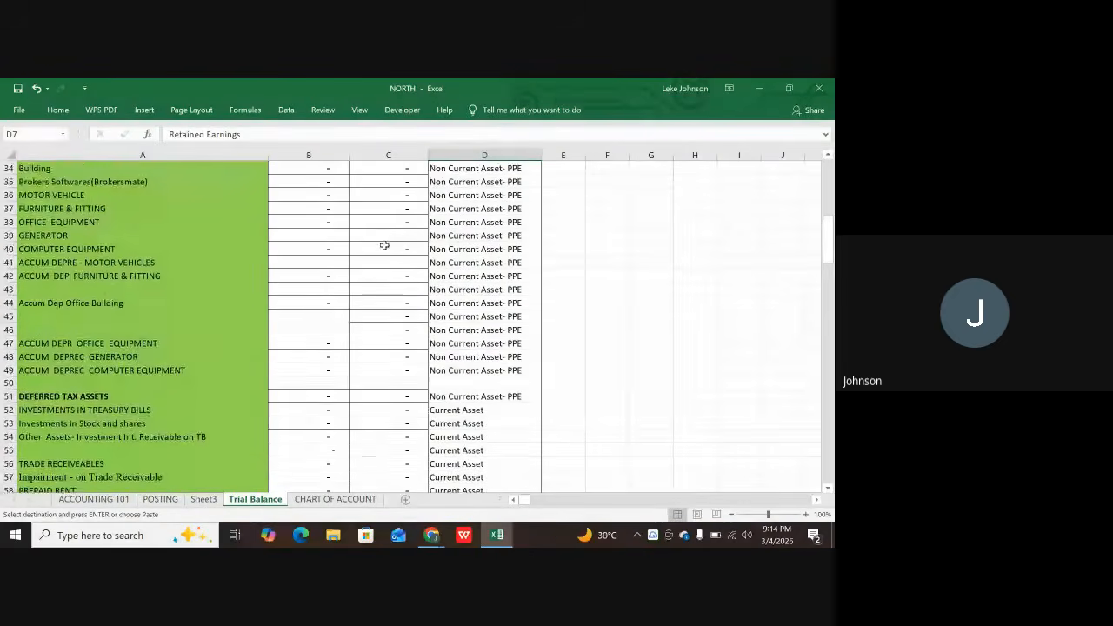
scroll(383, 246, down, 2)
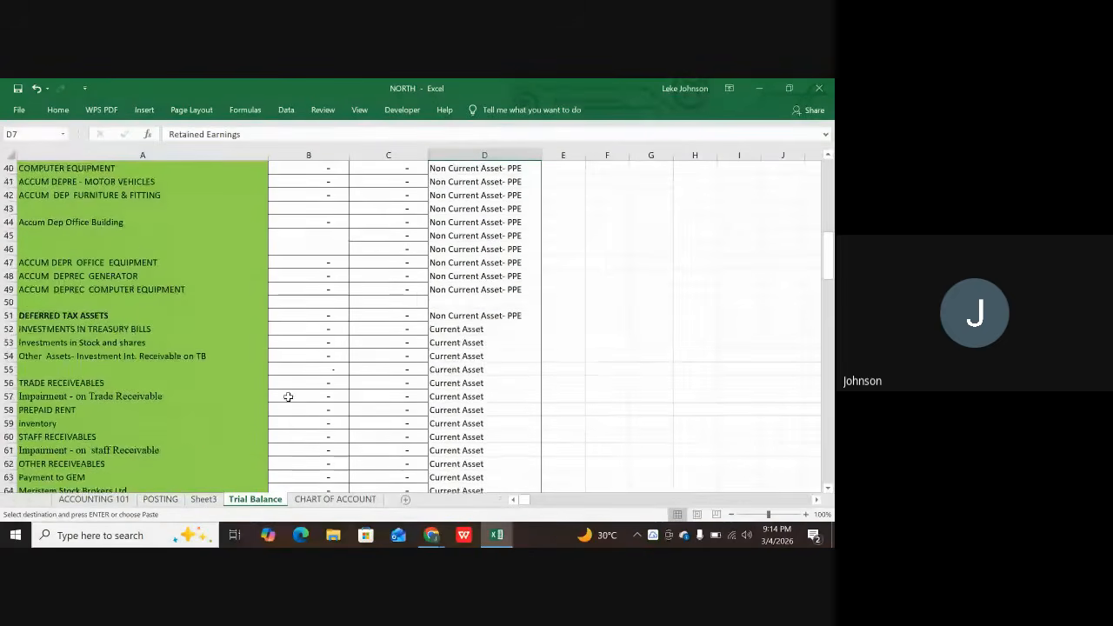
click(161, 500)
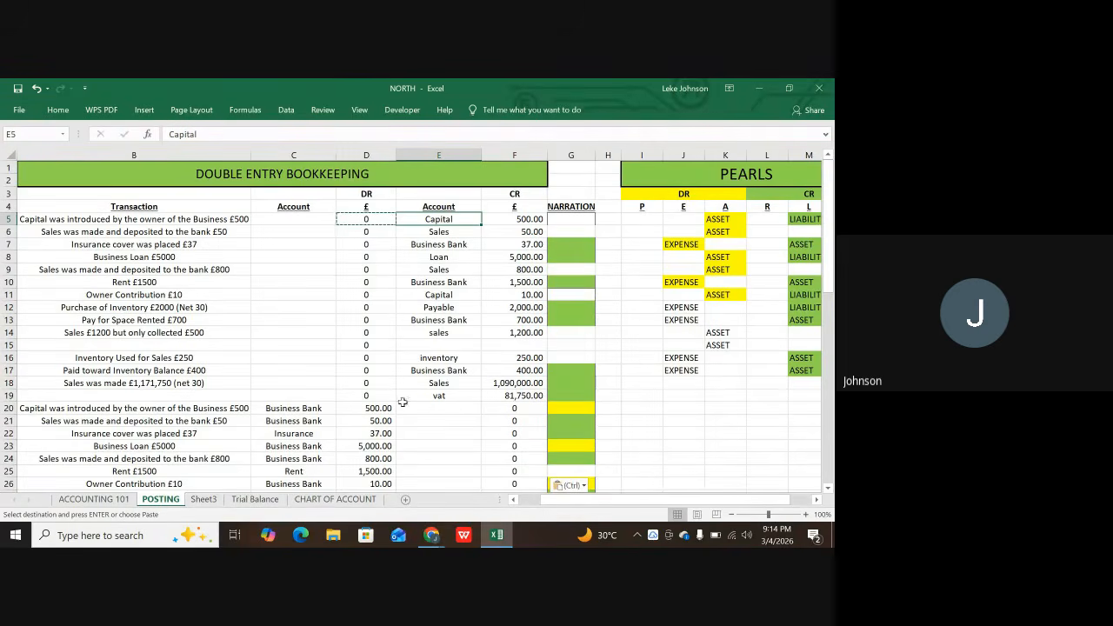
click(254, 499)
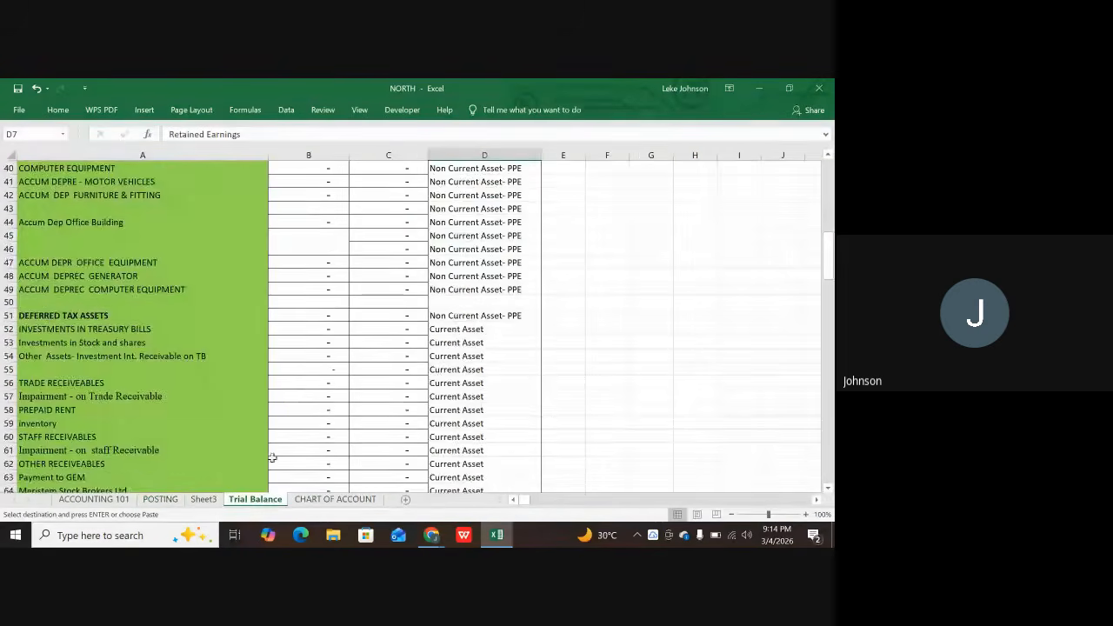
- Copy the SHARE CAPITAL description from the Trial Balance into the NARRATION cells G5 and G11 of the two Capital postings
scroll(324, 338, up, 4)
scroll(324, 337, up, 9)
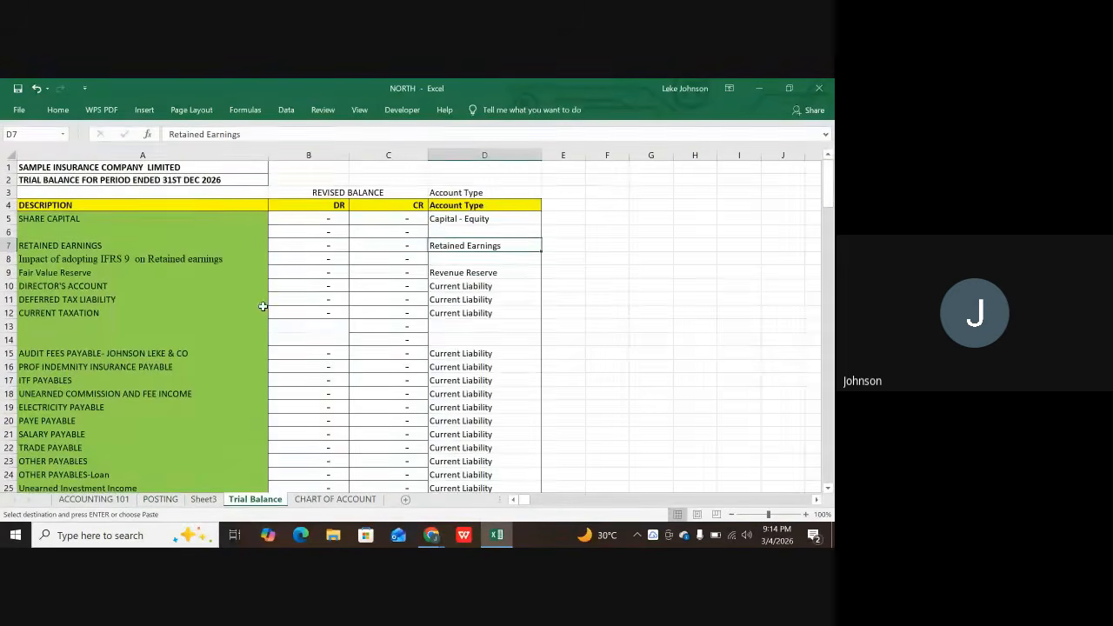
click(45, 218)
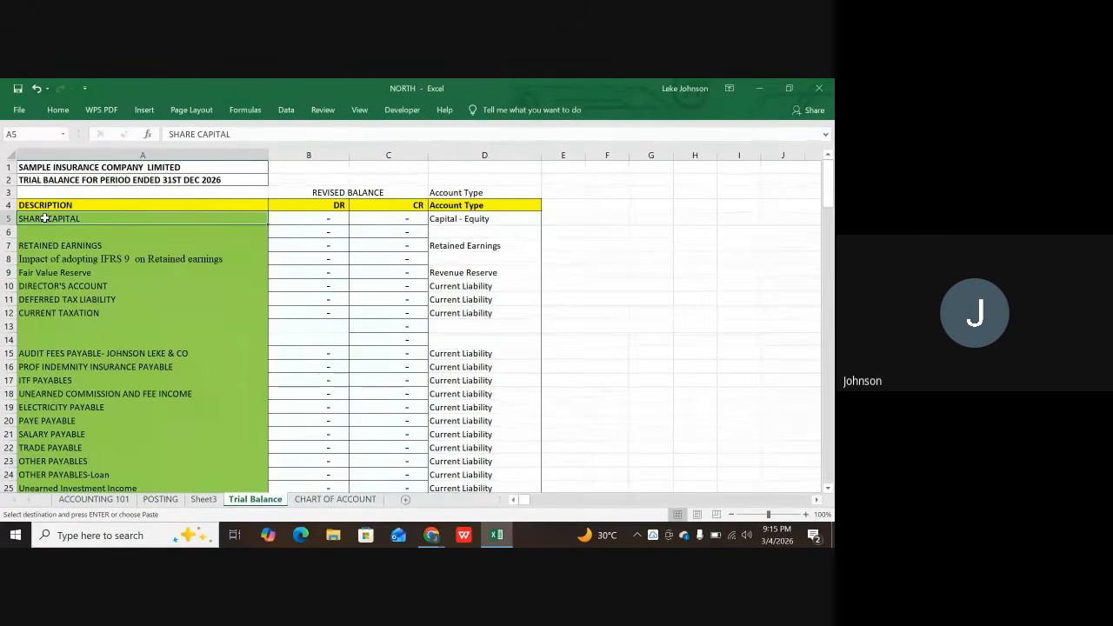
key(ctrl+c)
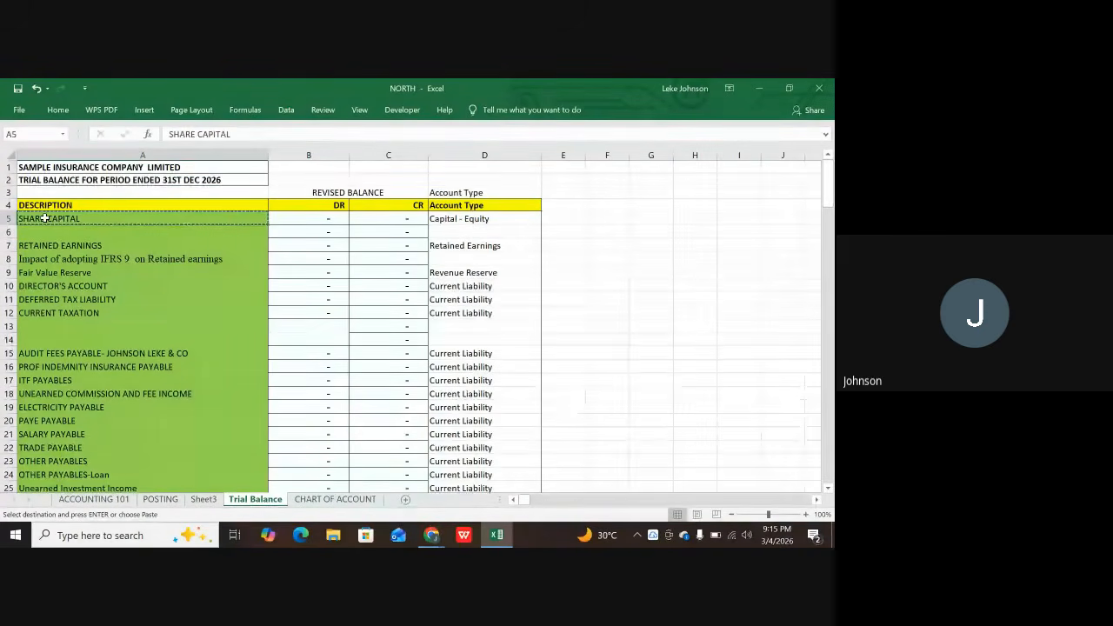
click(165, 500)
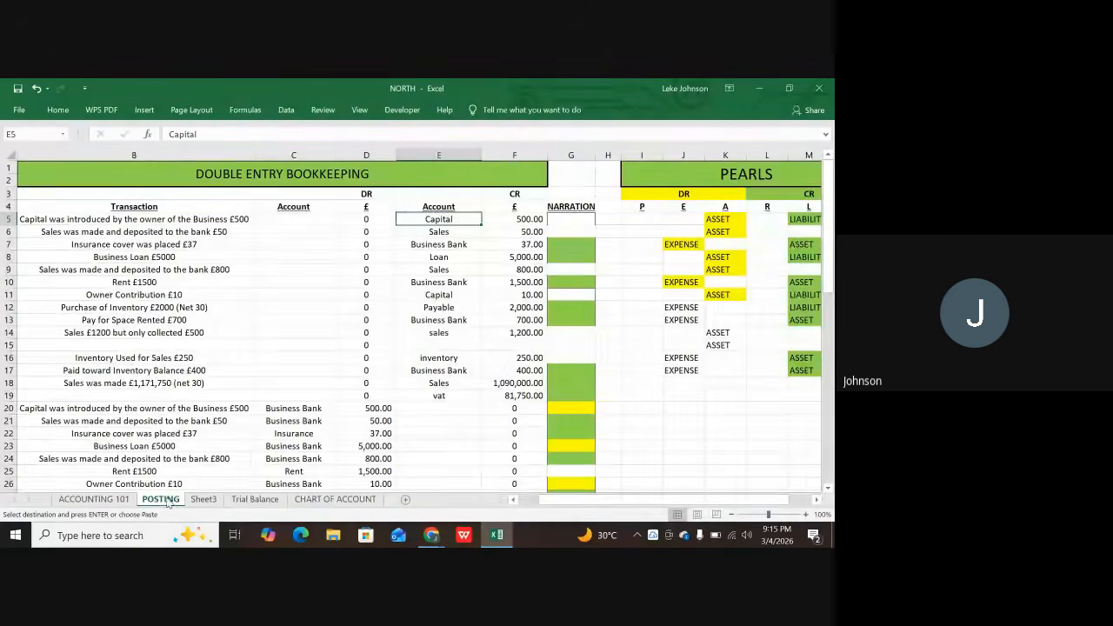
click(563, 219)
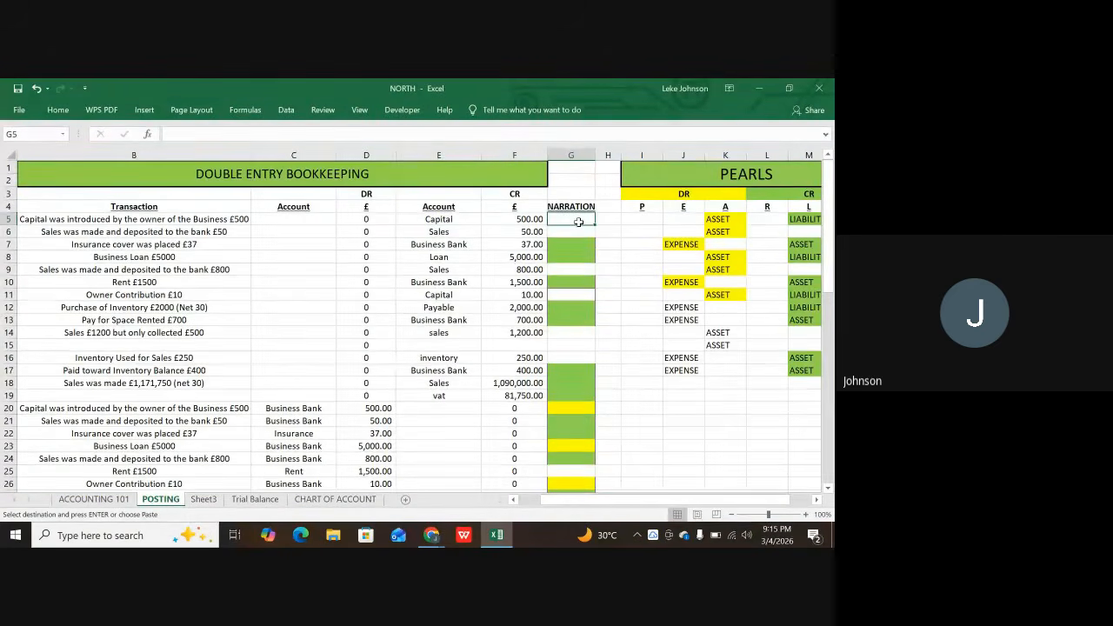
key(ctrl+v)
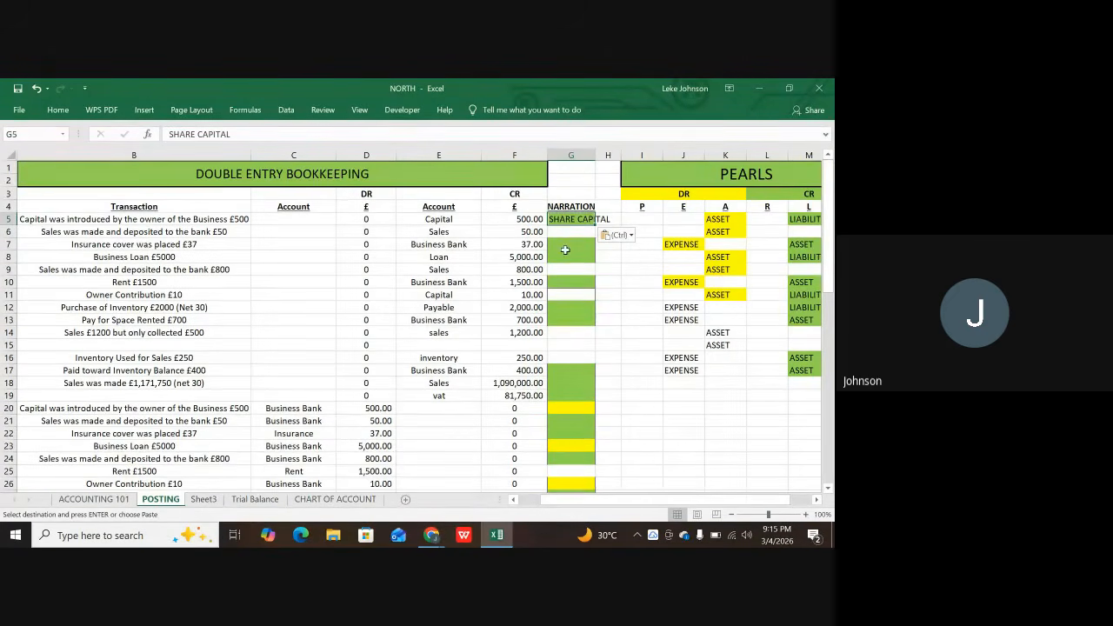
click(566, 294)
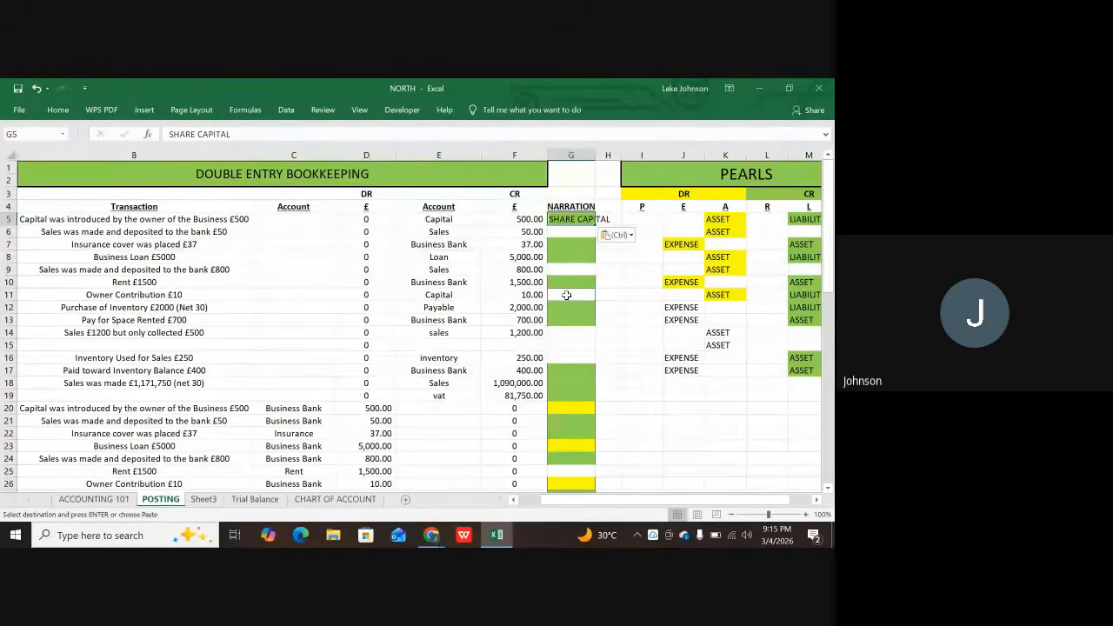
key(ctrl+v)
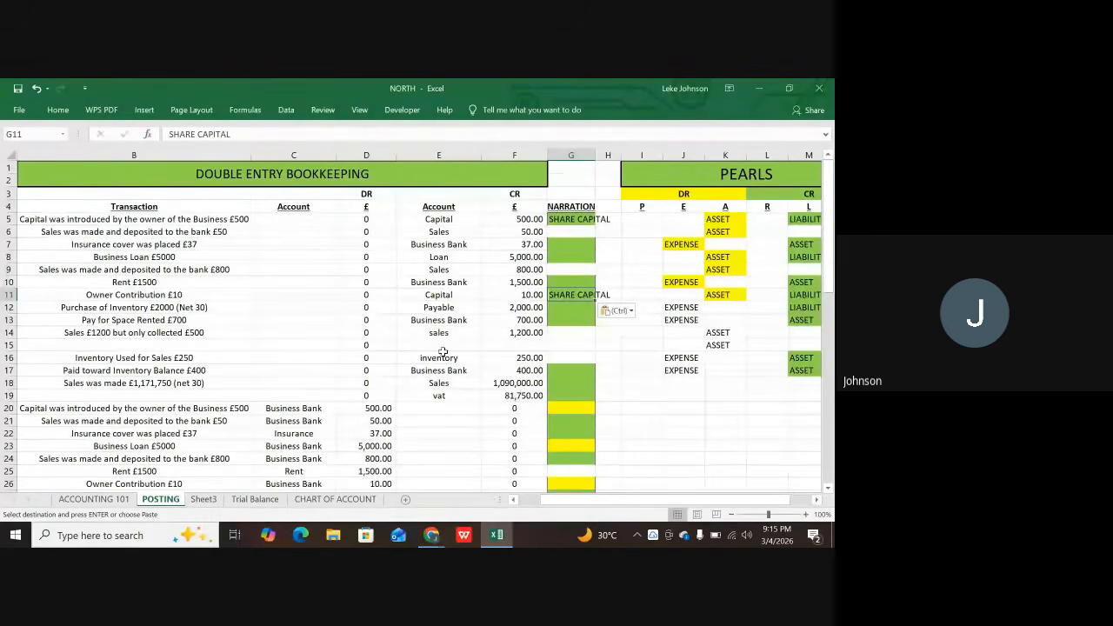
- Review the remaining postings and check the SHARE CAPITAL line on the Trial Balance sheet, returning to the POSTING sheet
key(ctrl+c)
scroll(441, 370, down, 3)
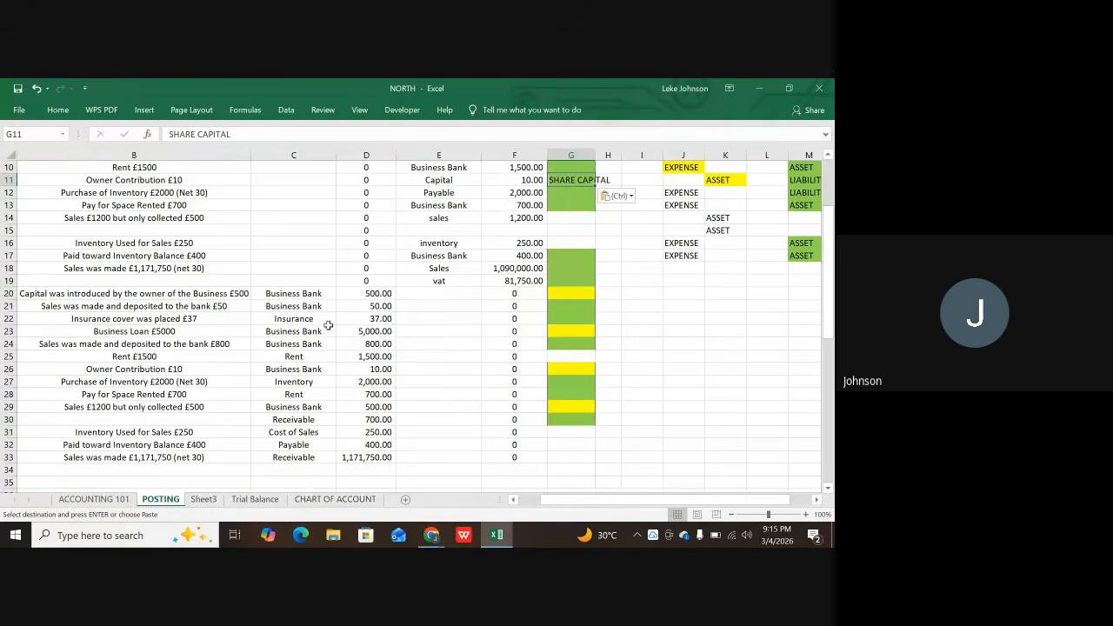
scroll(587, 219, up, 3)
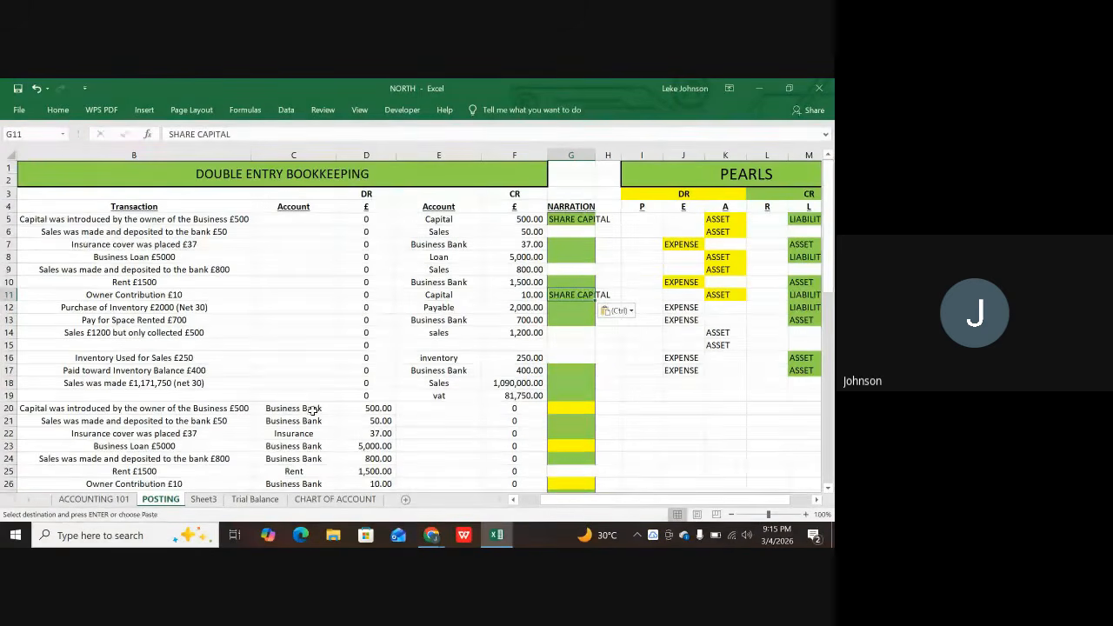
key(Escape)
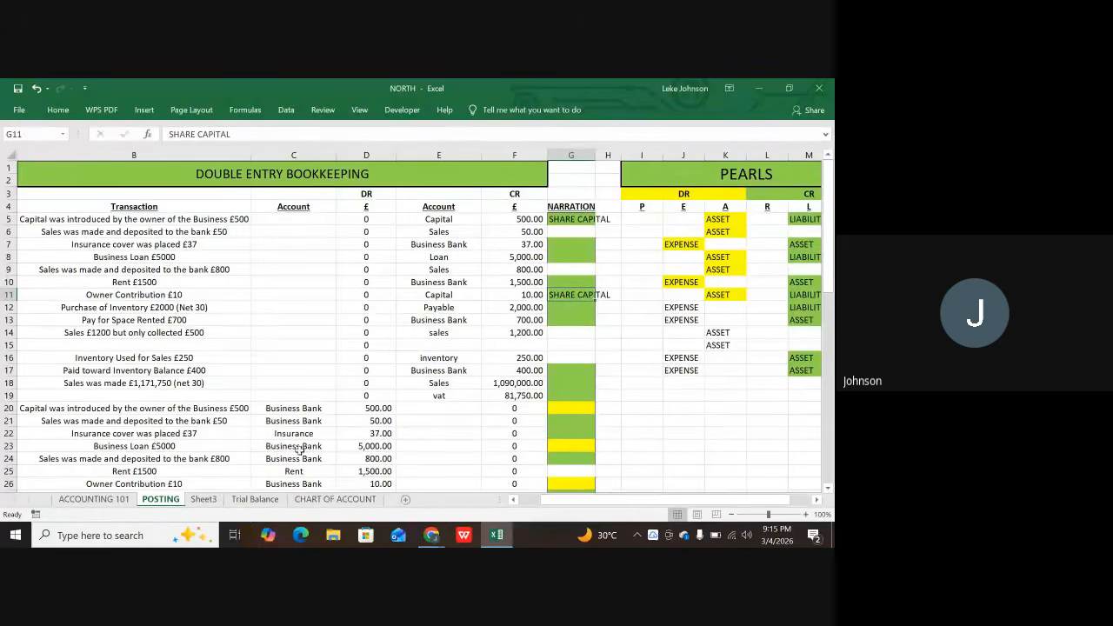
click(255, 499)
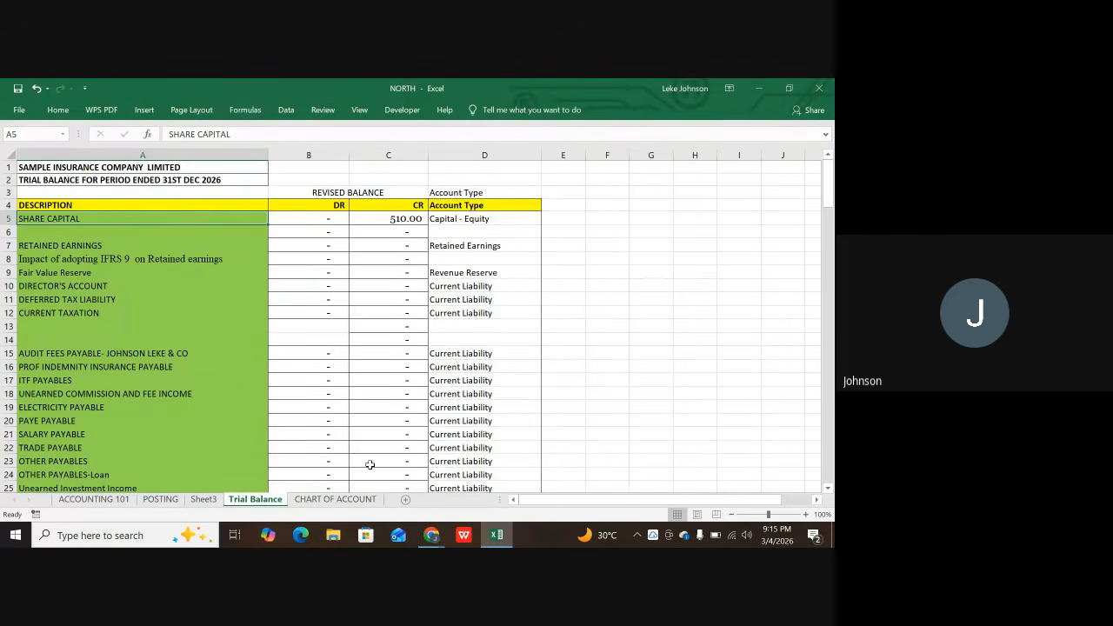
click(162, 499)
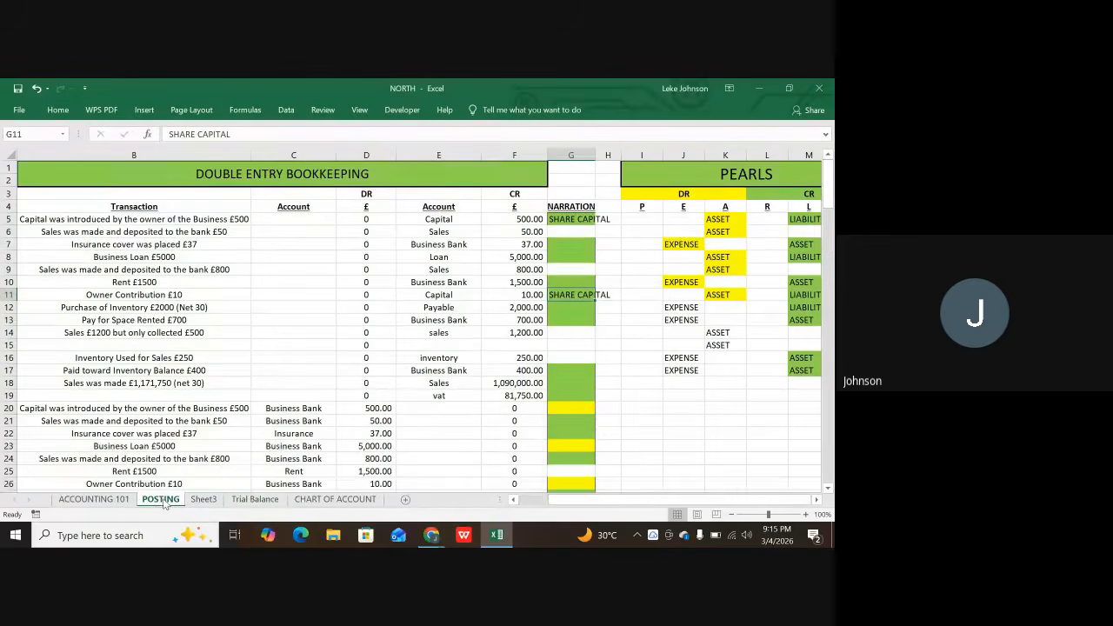
click(527, 219)
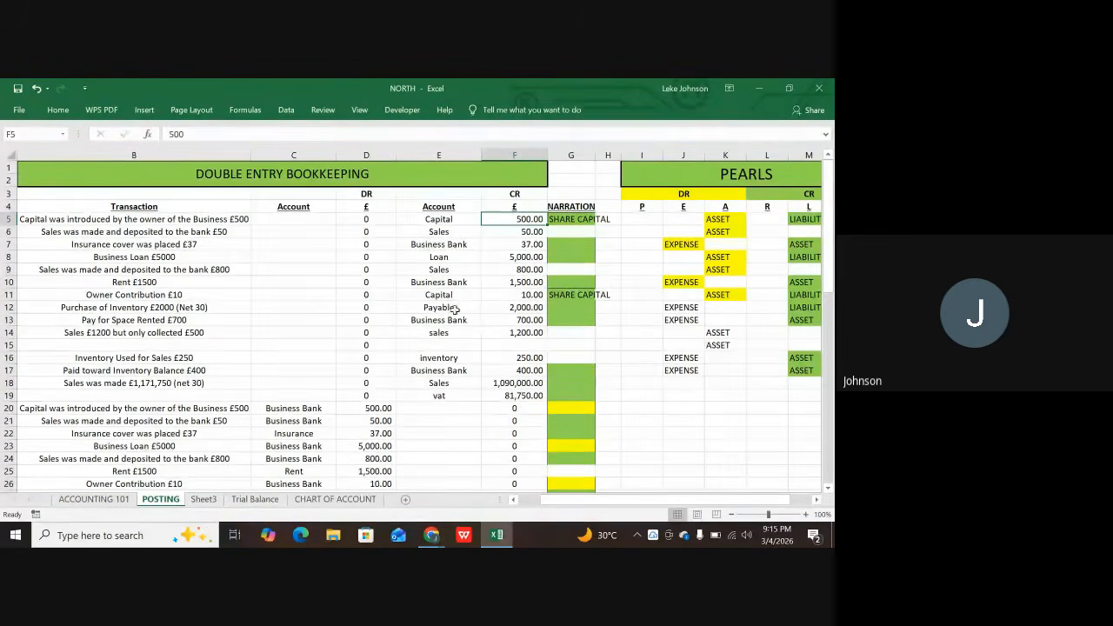
click(519, 294)
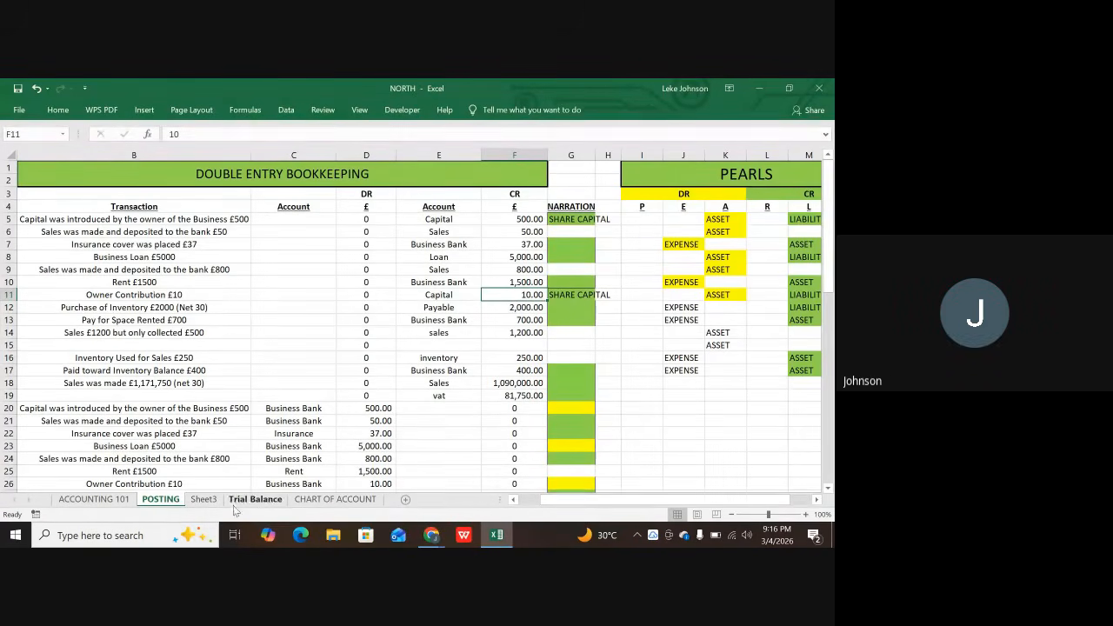
- Copy the Sales account name from the income section of the Trial Balance sheet
click(438, 230)
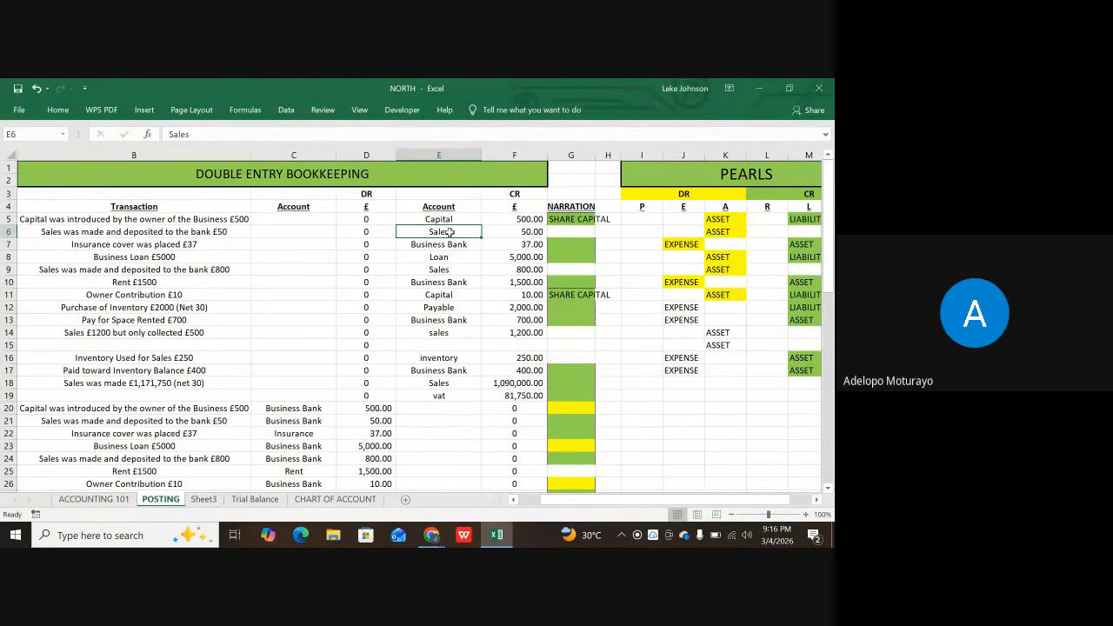
click(246, 502)
scroll(169, 317, down, 20)
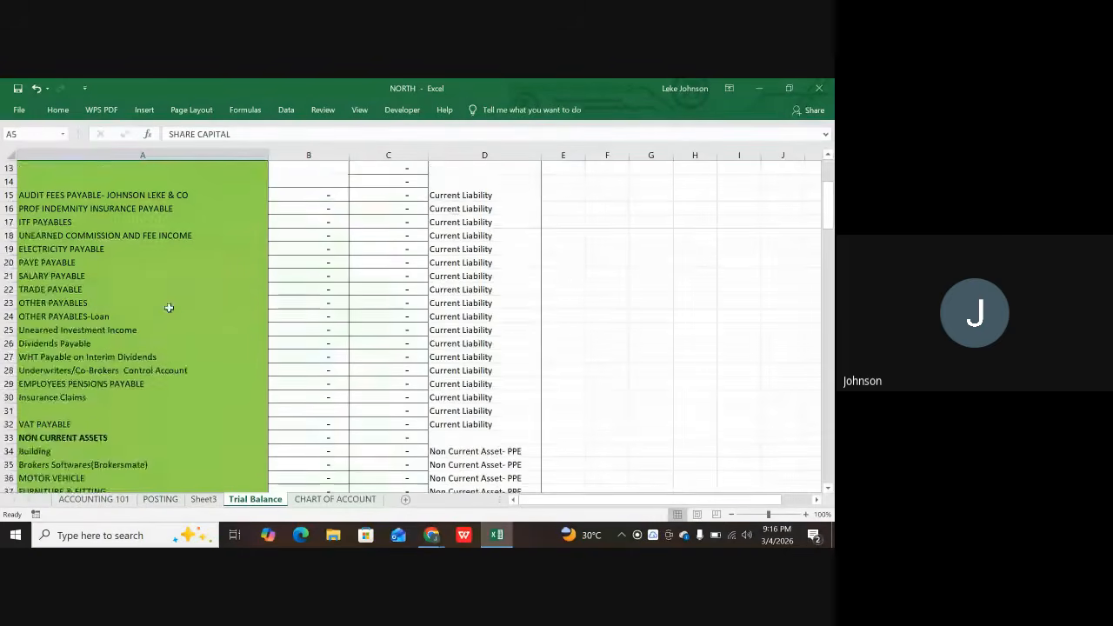
scroll(168, 320, down, 2)
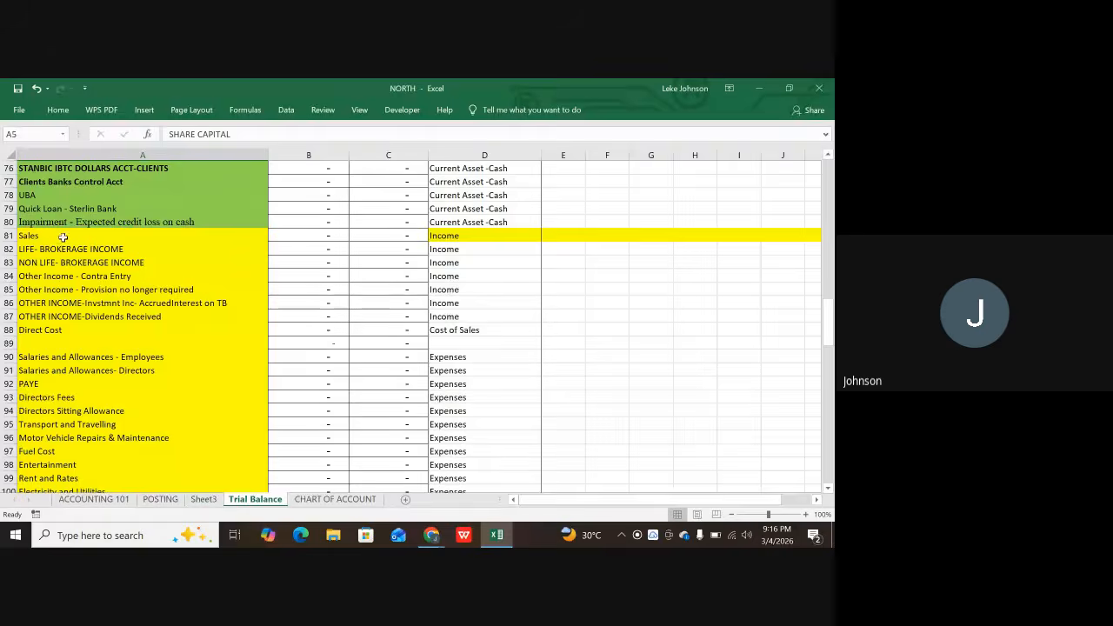
scroll(253, 167, up, 19)
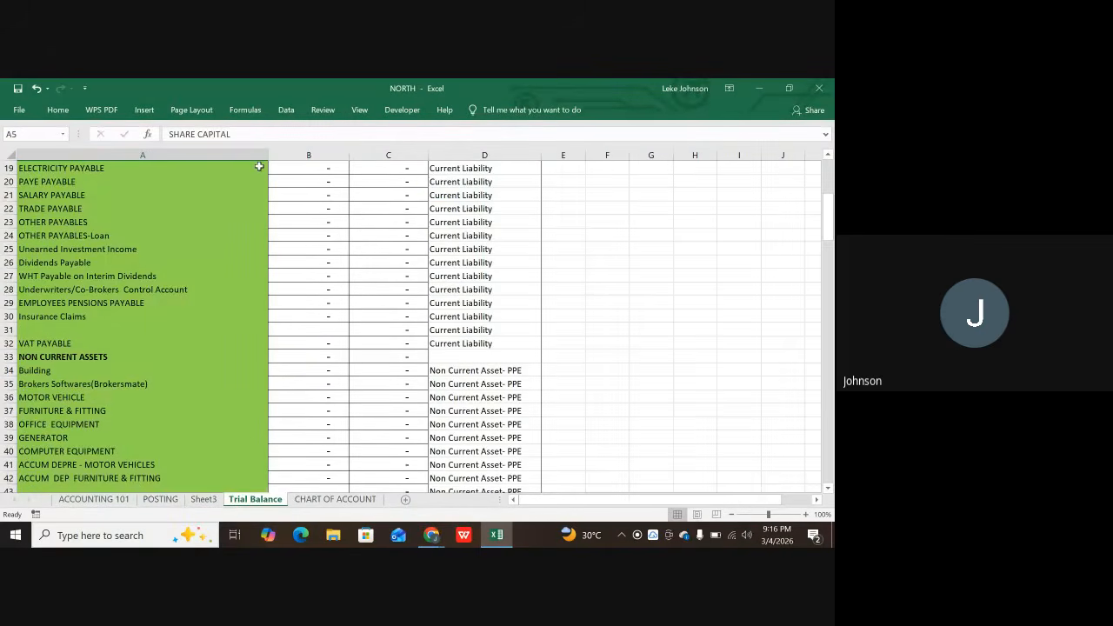
scroll(252, 200, down, 17)
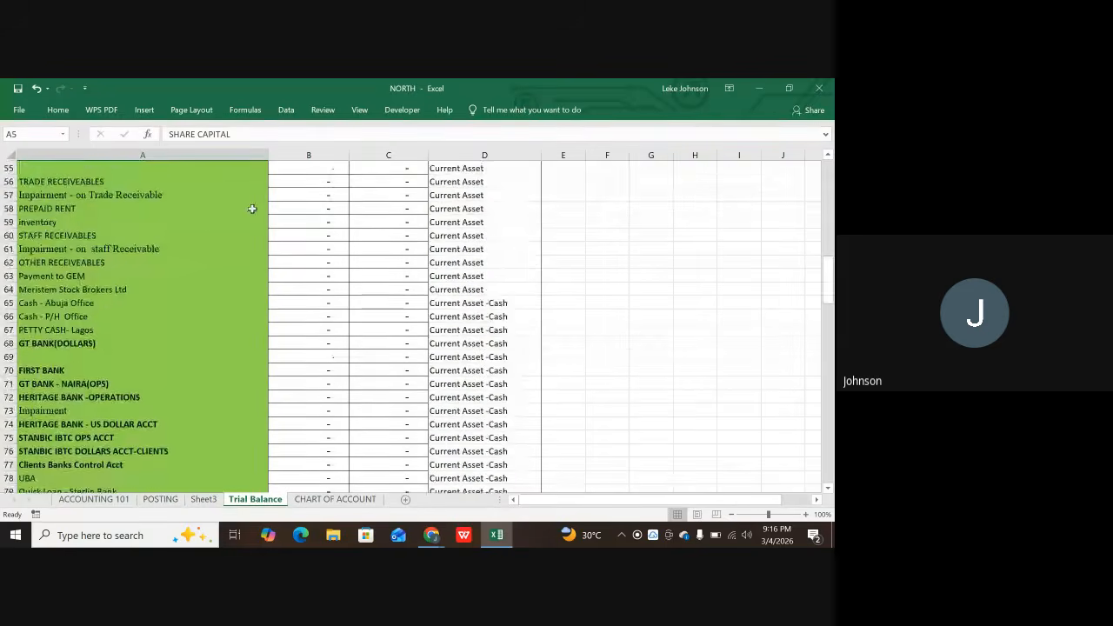
scroll(251, 209, up, 6)
scroll(253, 209, down, 7)
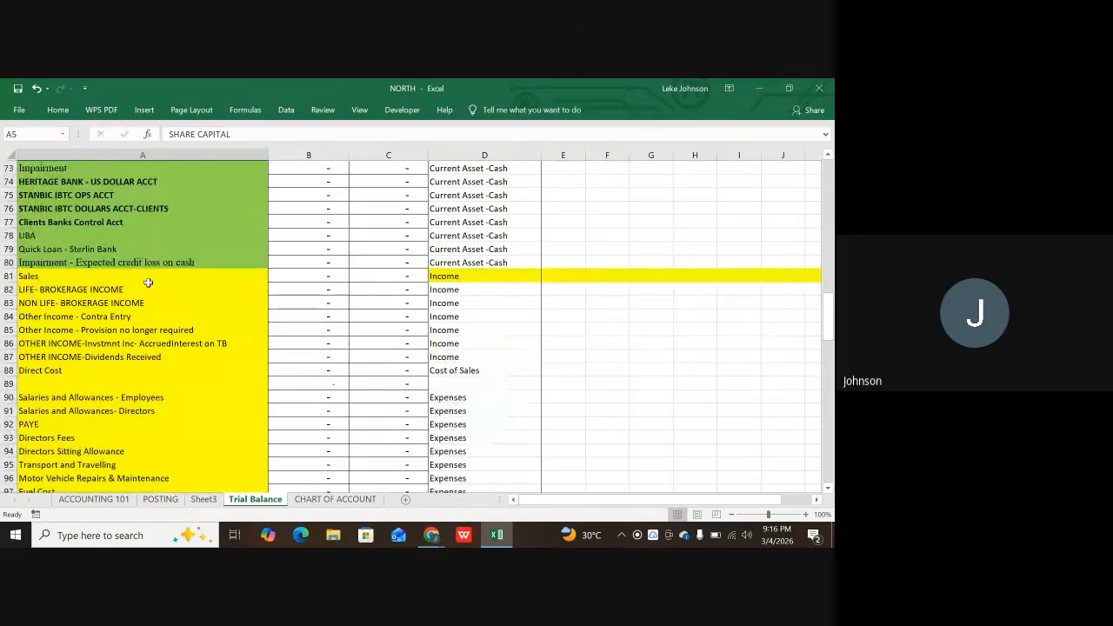
click(55, 278)
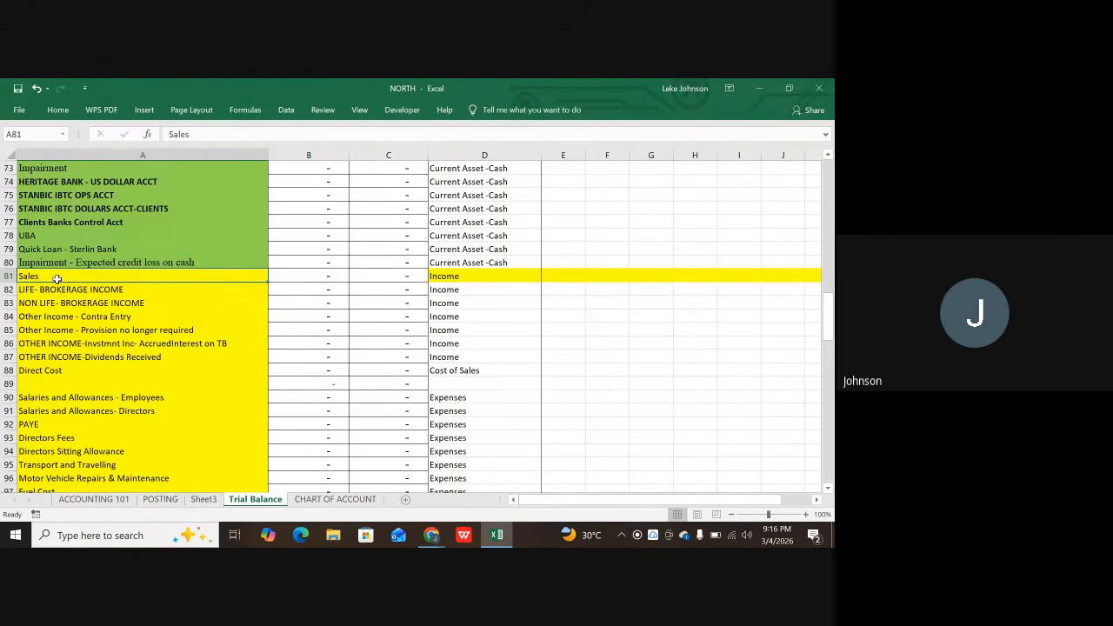
key(ctrl+c)
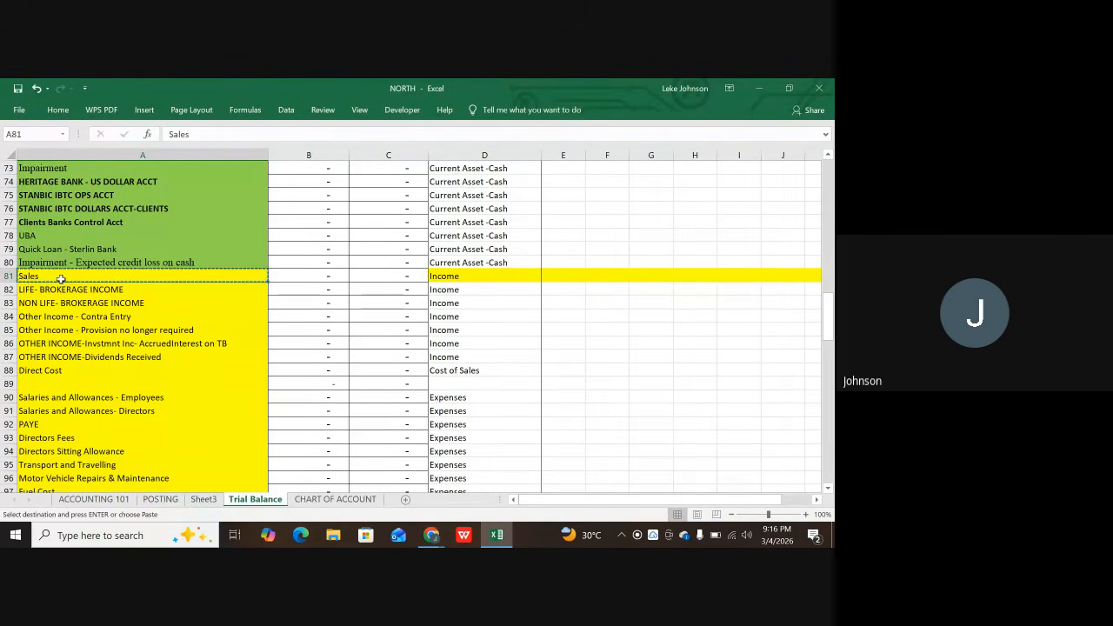
- Paste the Sales account name into narration cells G6, G9, G14 and G18 of the POSTING sheet, beside the sales credit entries
click(160, 499)
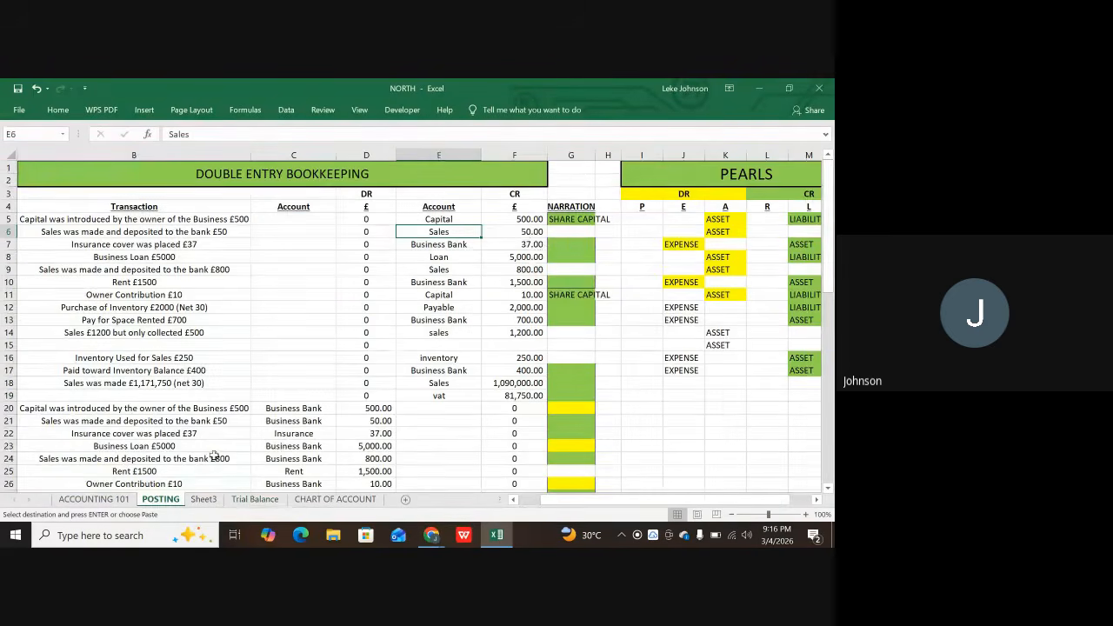
click(563, 232)
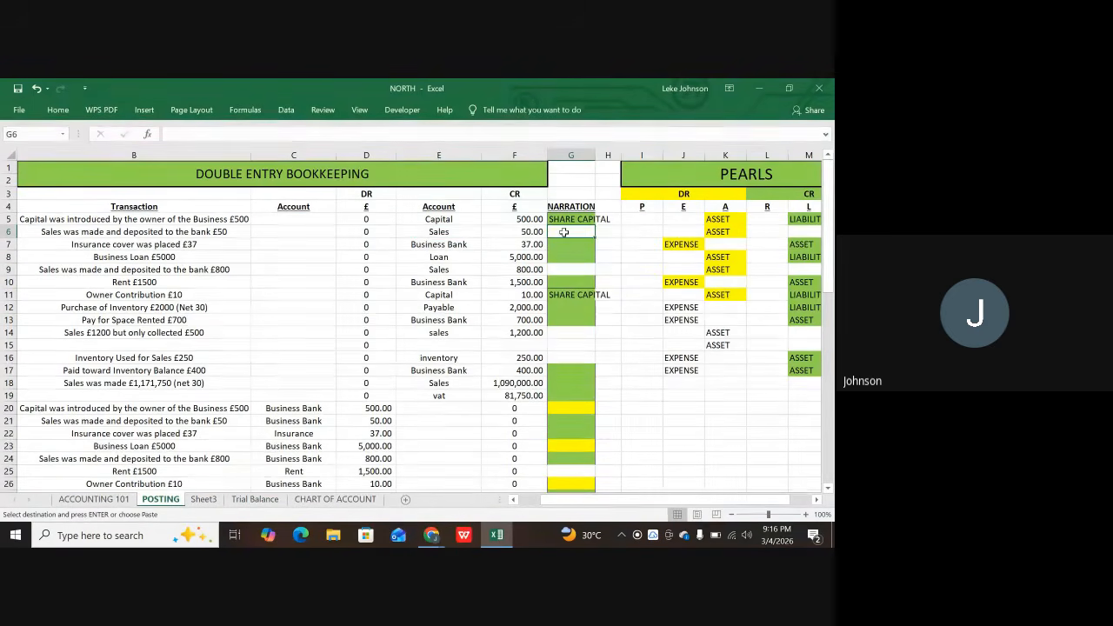
key(ctrl+v)
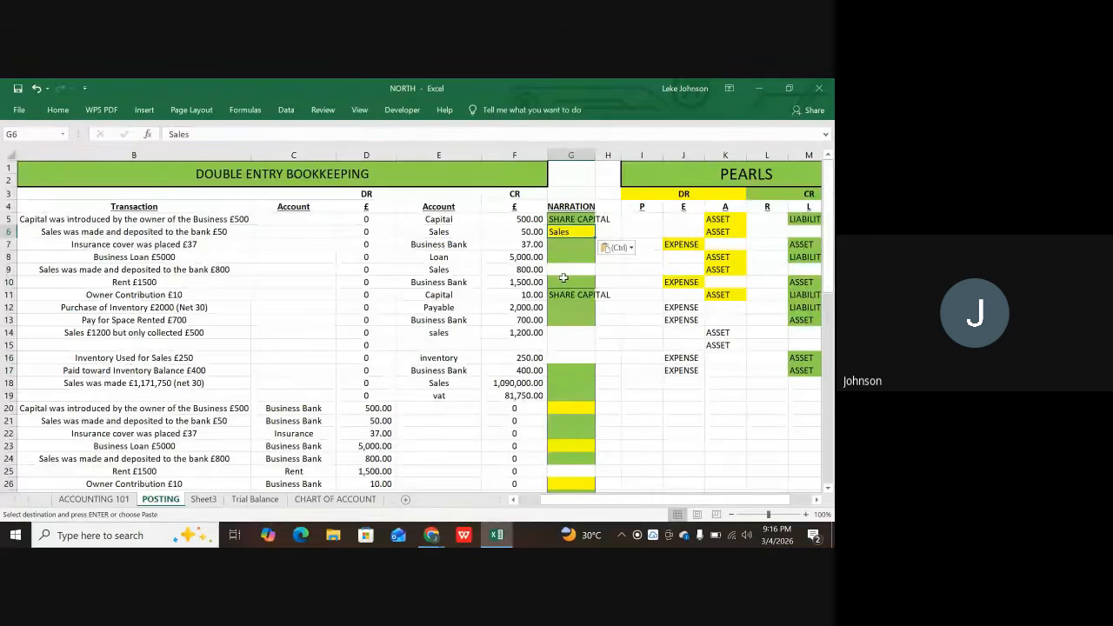
click(571, 271)
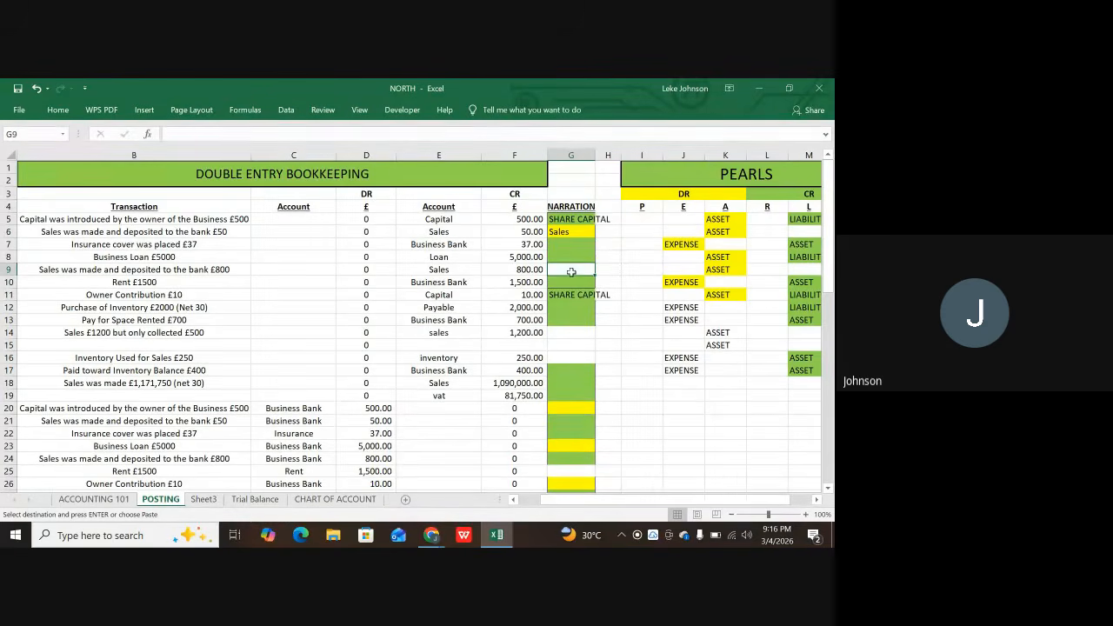
key(ctrl+v)
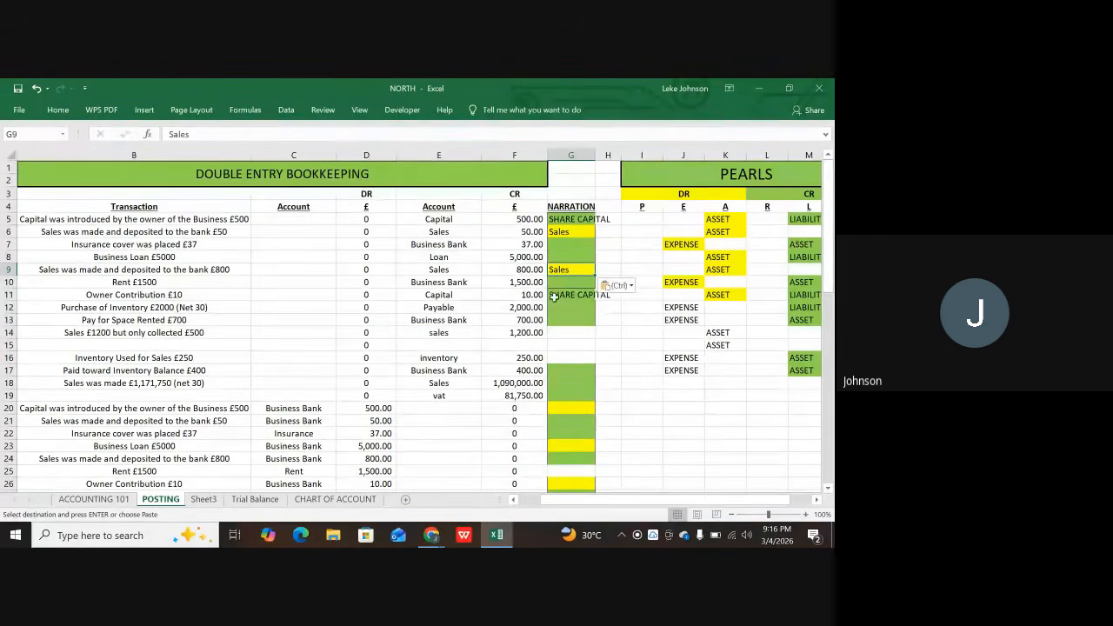
click(570, 329)
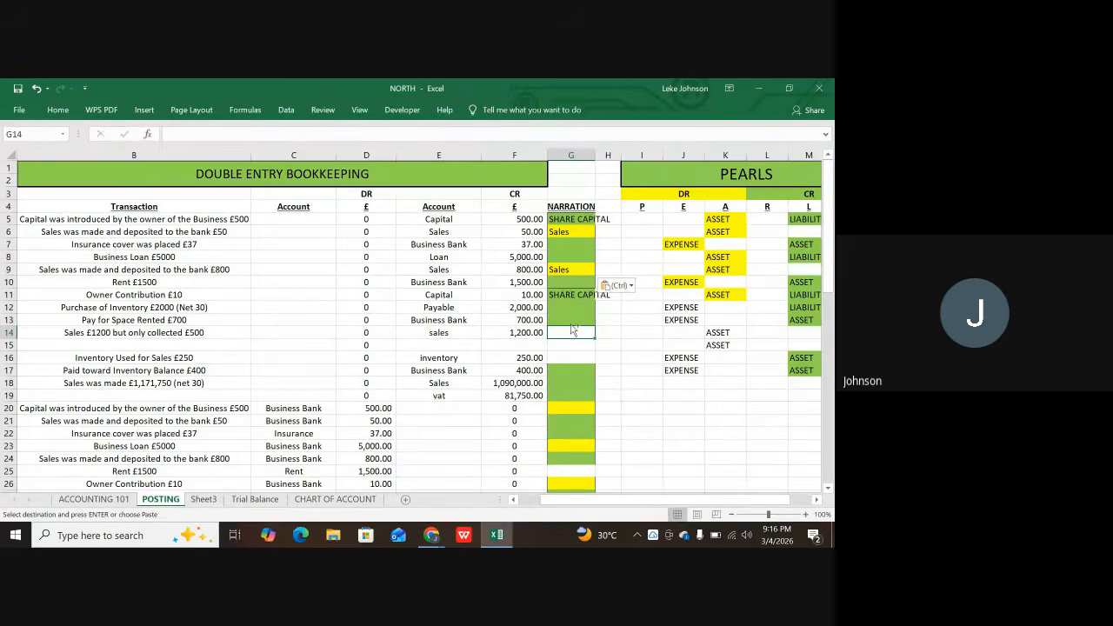
key(ctrl+v)
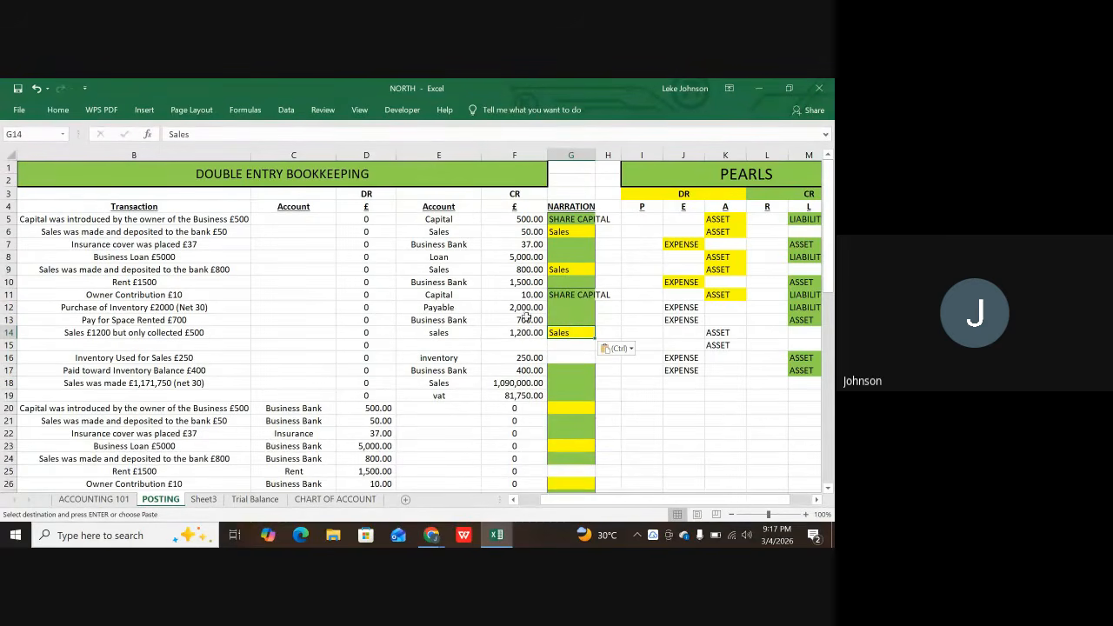
click(564, 382)
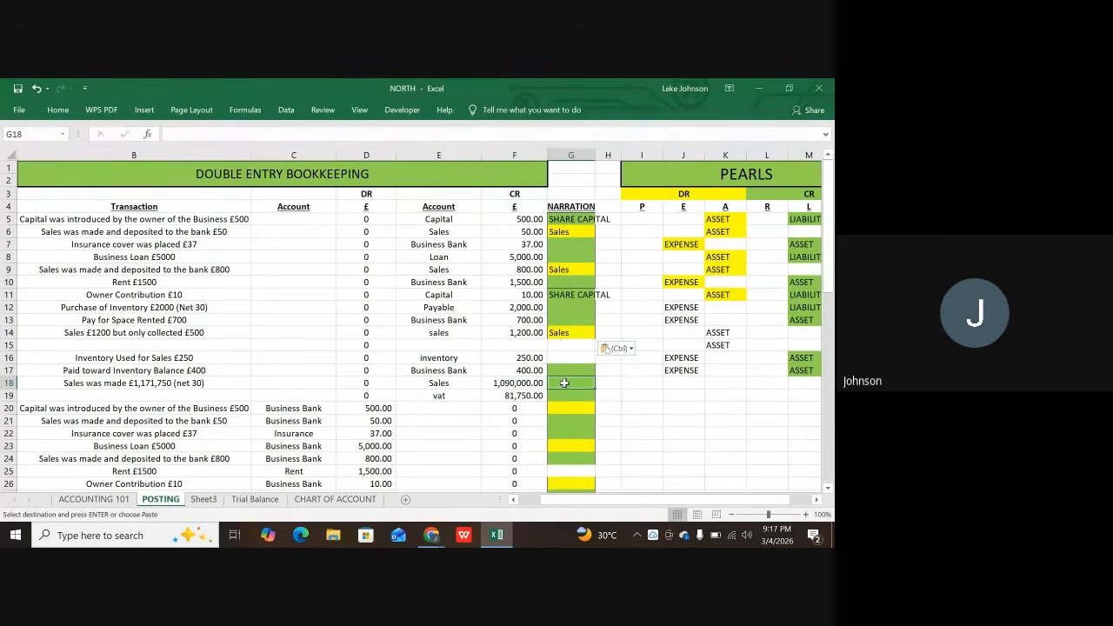
key(ctrl+v)
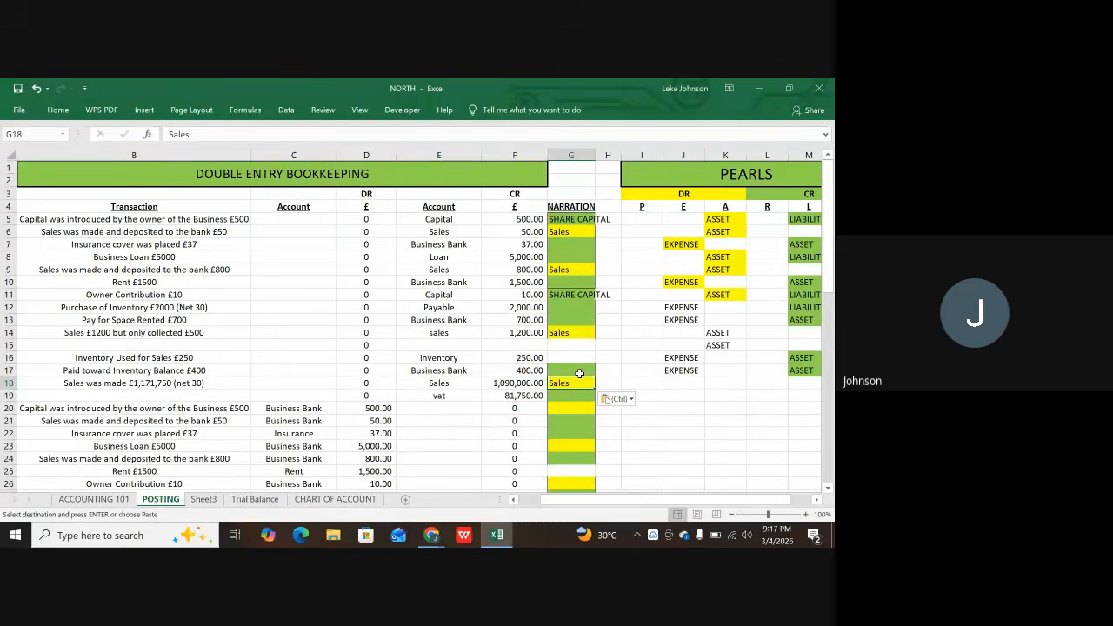
scroll(576, 391, down, 3)
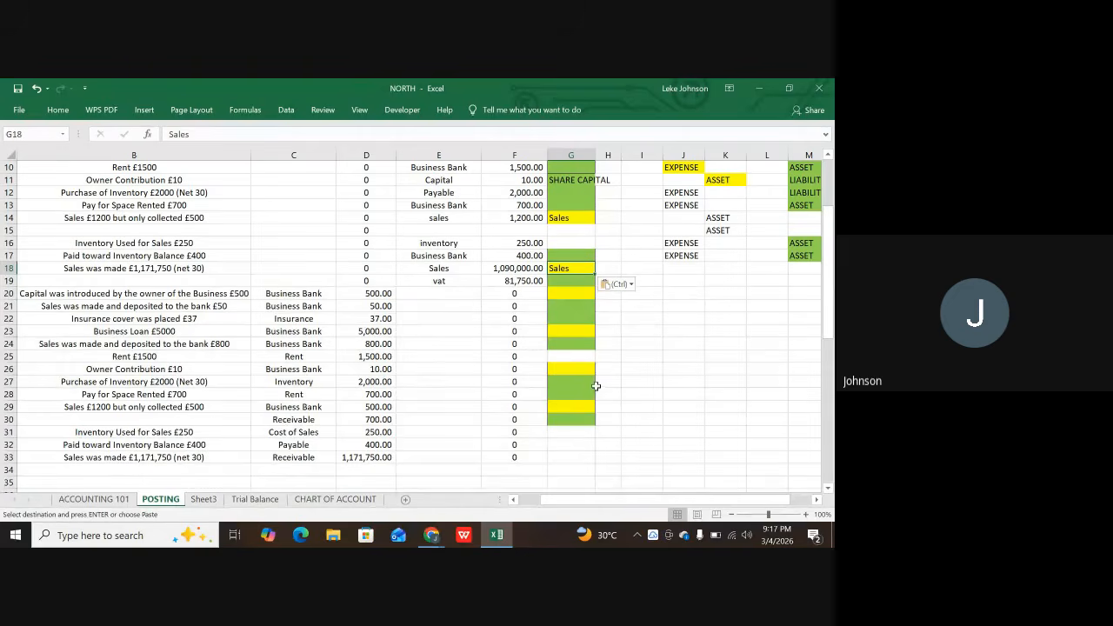
key(Escape)
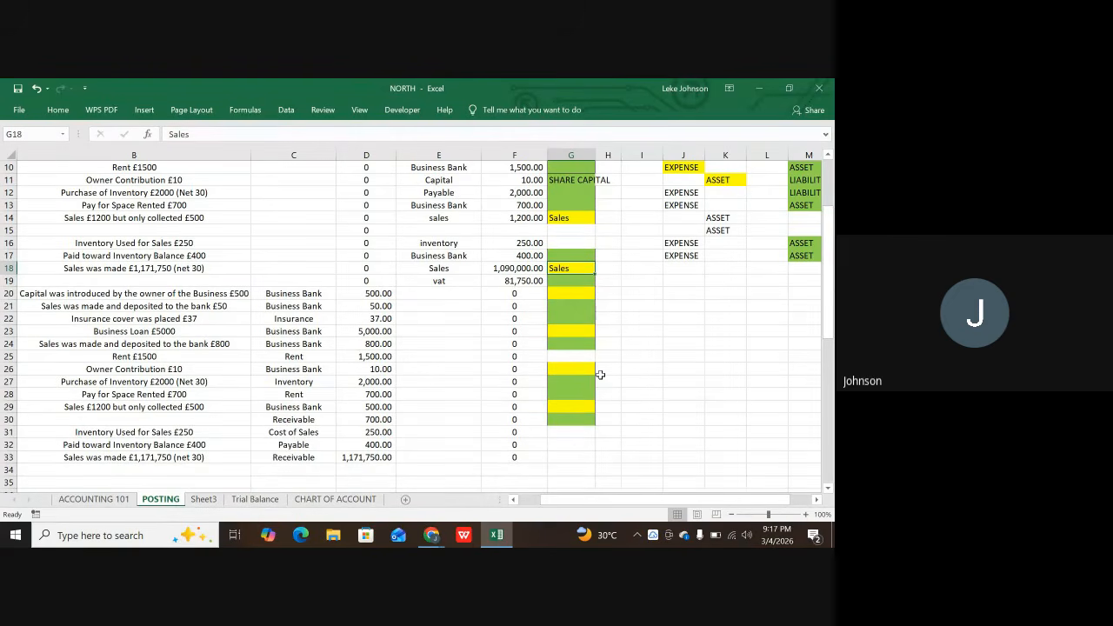
scroll(639, 322, up, 3)
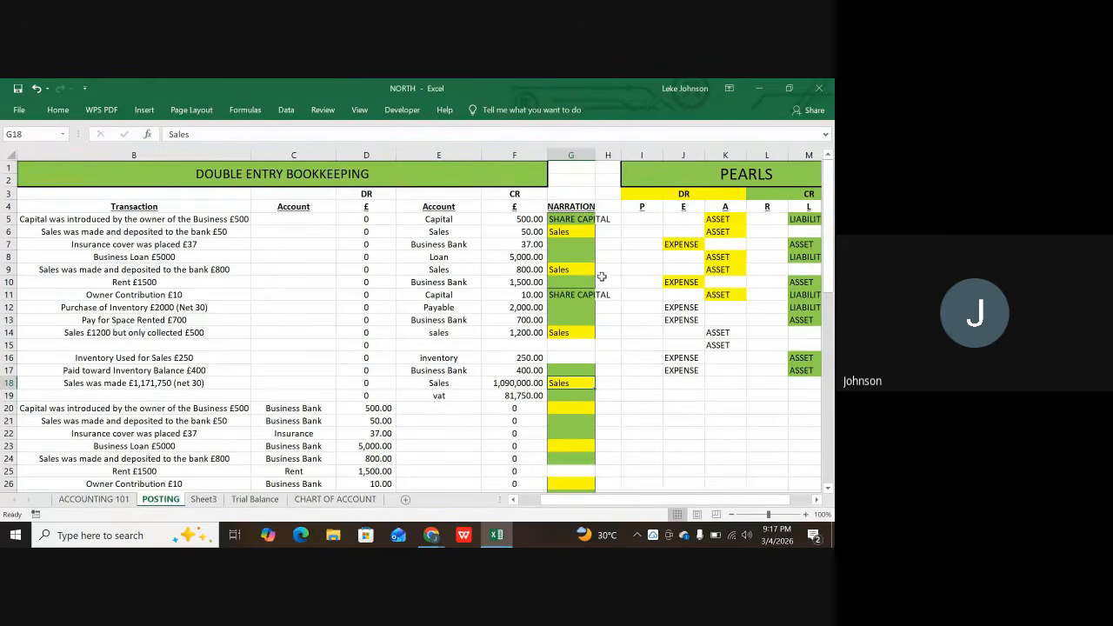
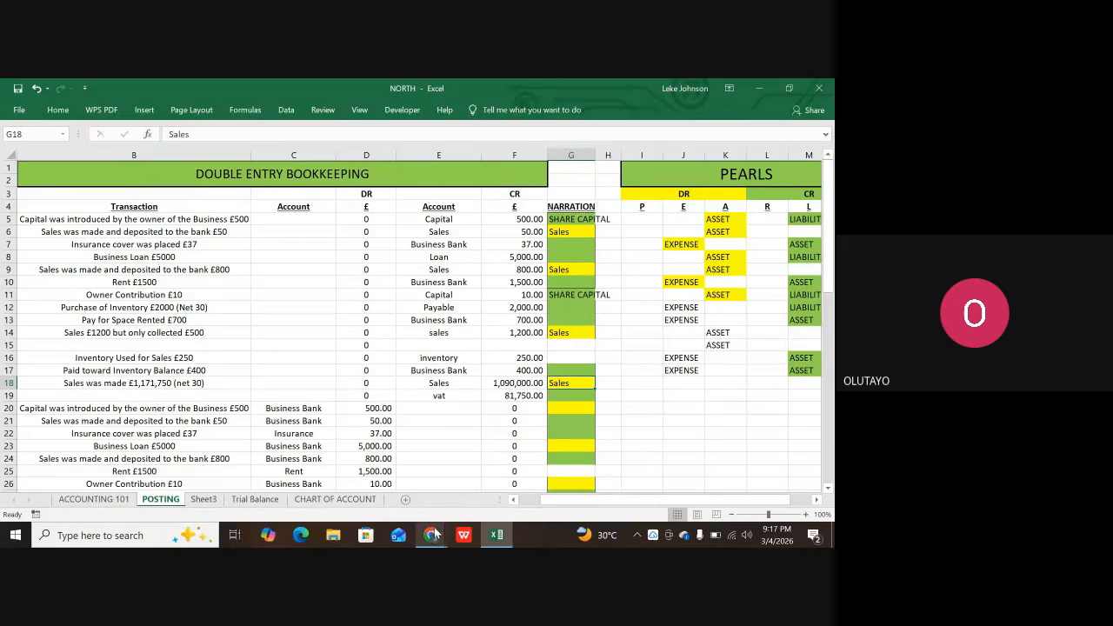
mouse_move(431, 537)
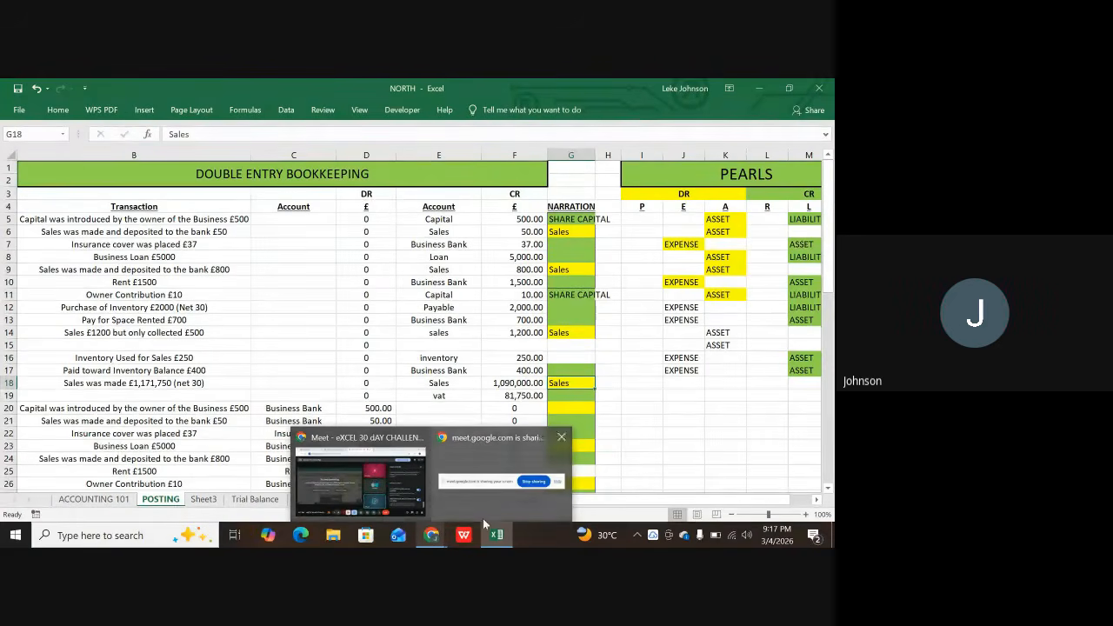
mouse_move(493, 530)
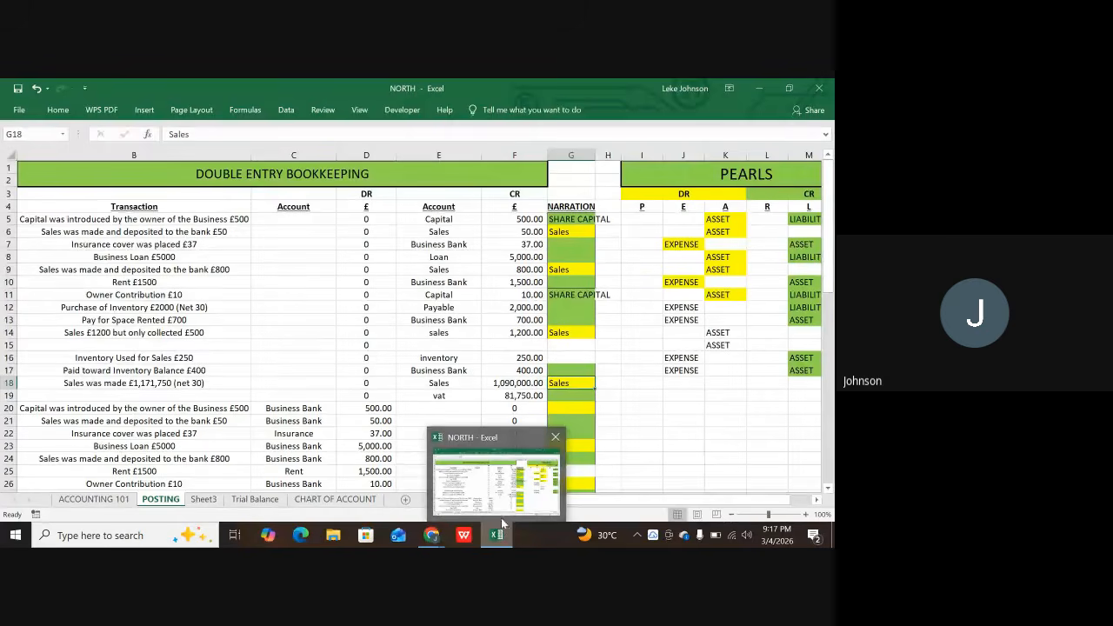
click(496, 537)
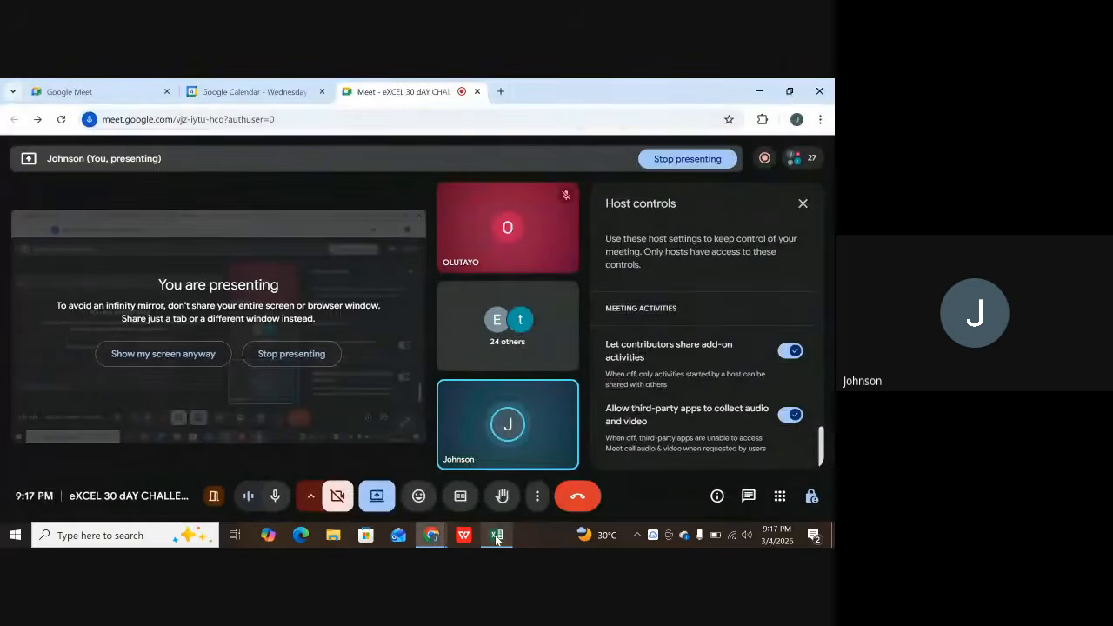
click(497, 536)
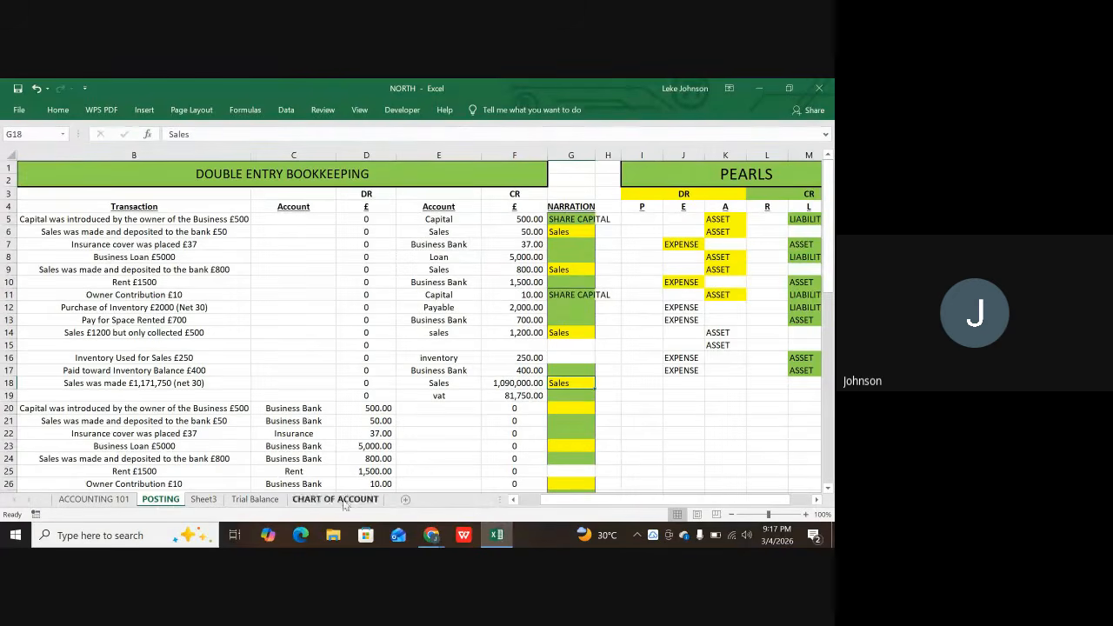
- Look through the Trial Balance sheet's account list for the bank accounts and their account types
click(249, 501)
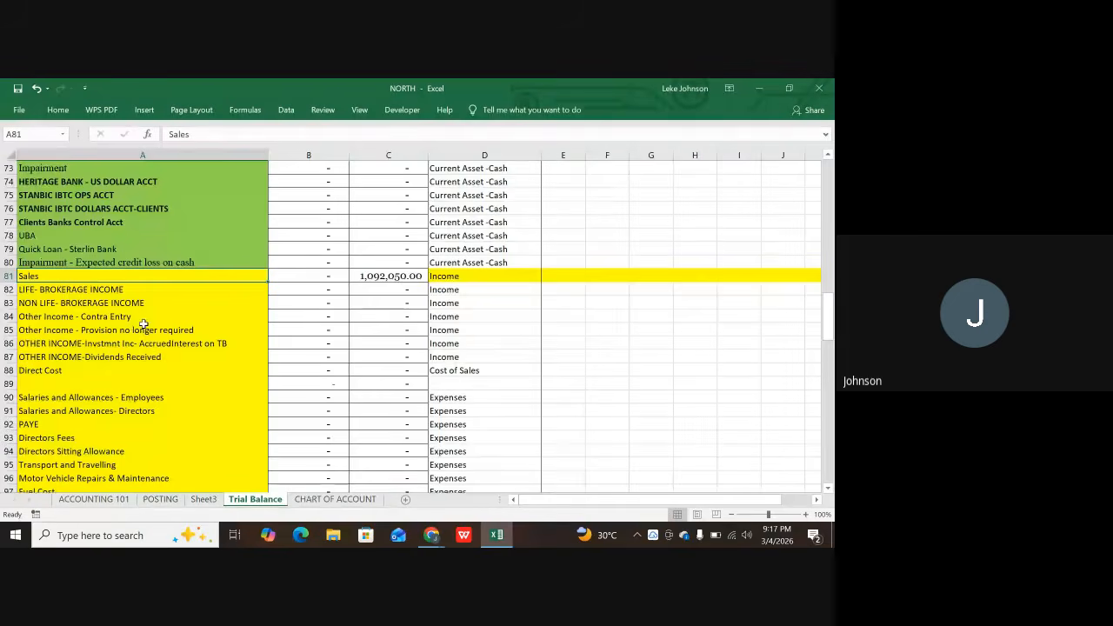
scroll(140, 323, down, 3)
scroll(140, 324, up, 14)
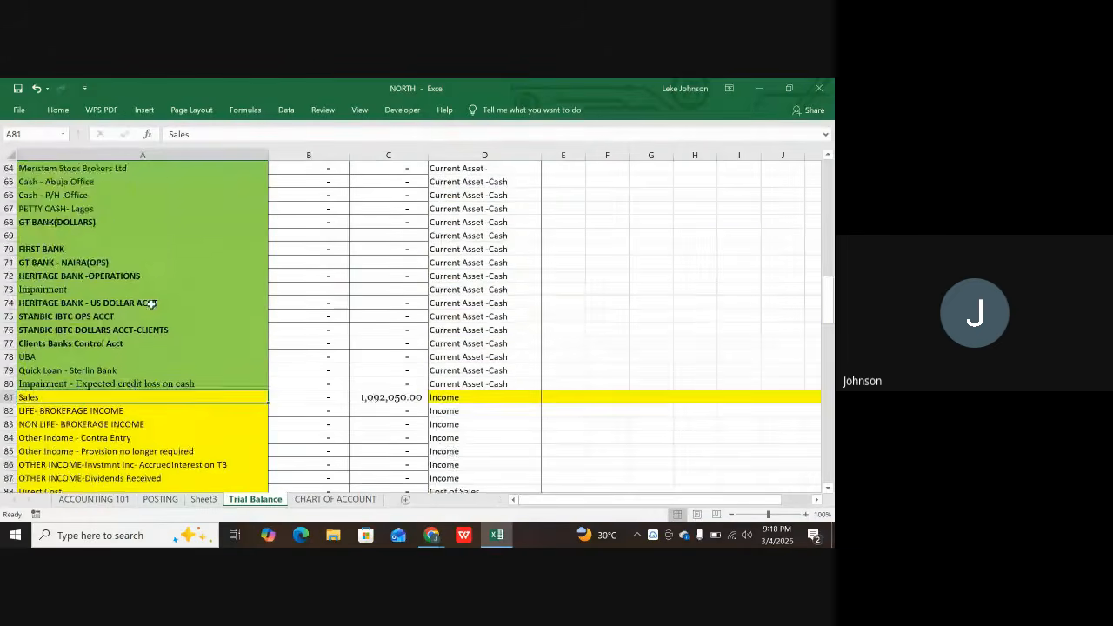
scroll(167, 293, up, 13)
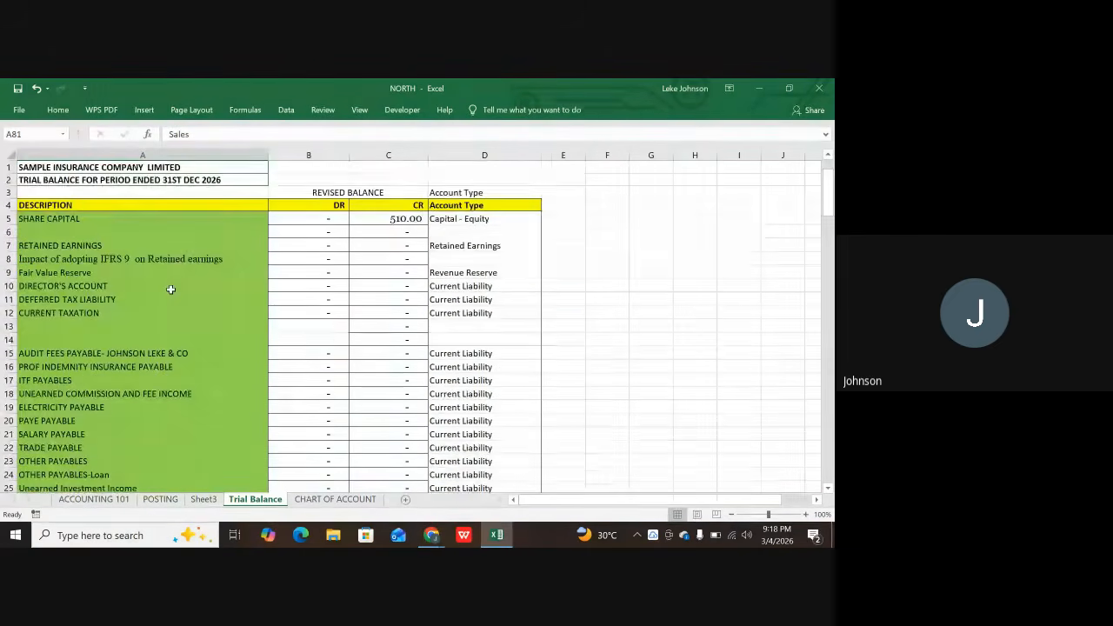
scroll(171, 289, down, 2)
scroll(172, 290, down, 10)
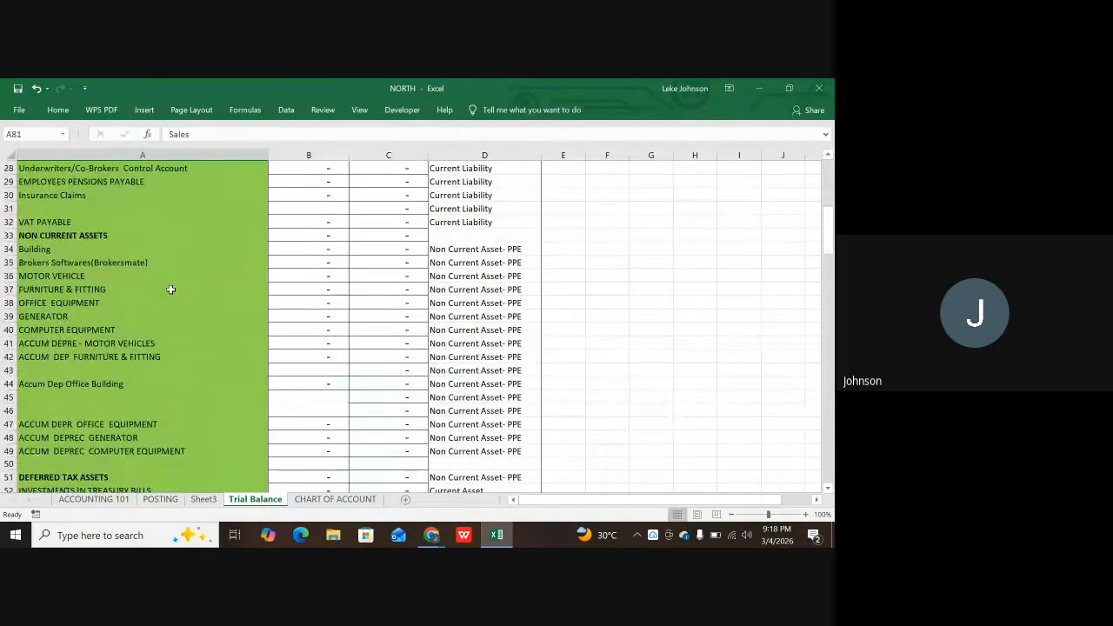
scroll(171, 289, down, 4)
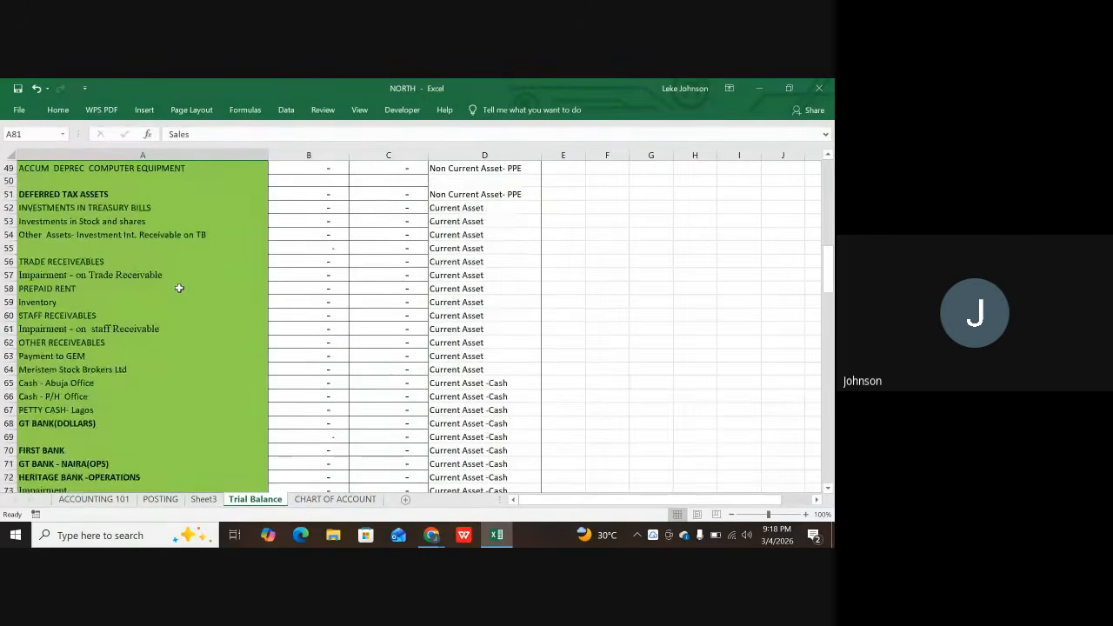
scroll(464, 236, down, 2)
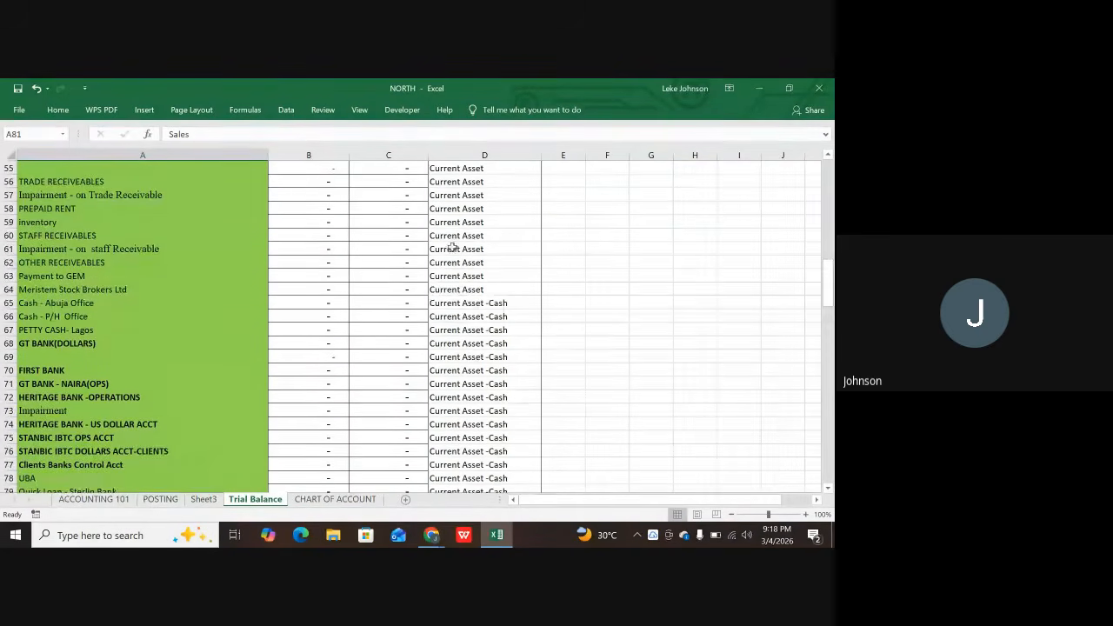
scroll(179, 299, down, 1)
scroll(176, 300, down, 1)
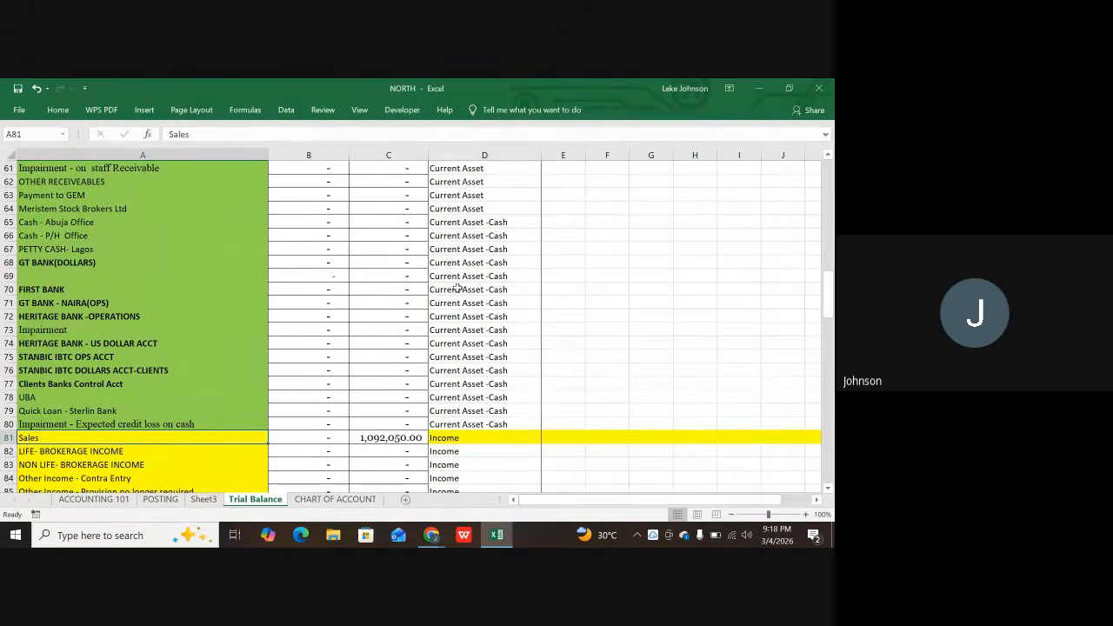
click(56, 290)
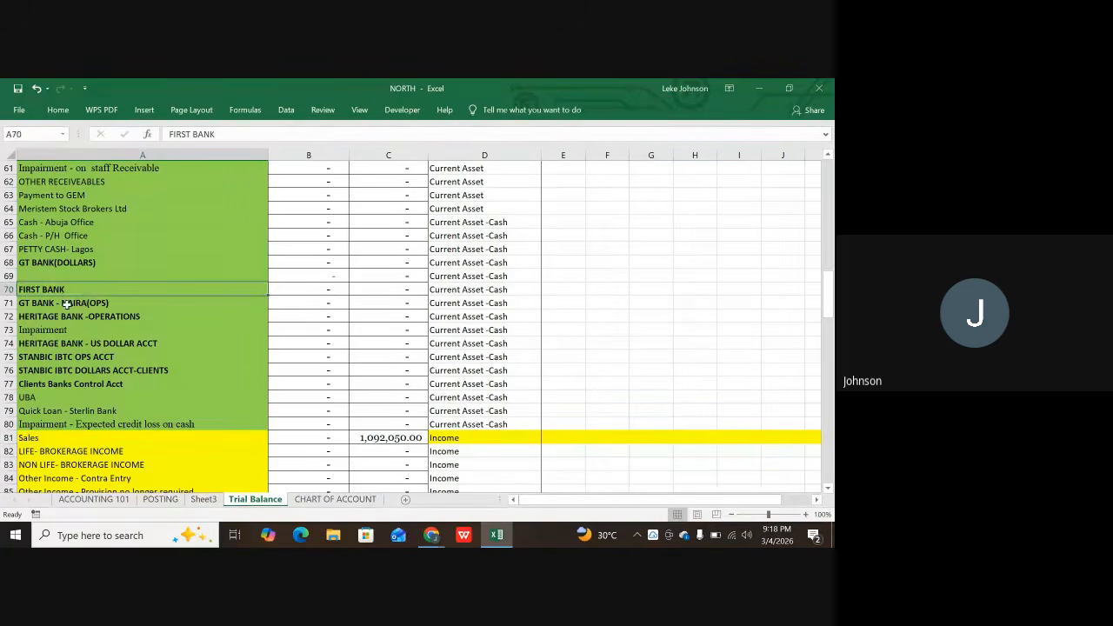
click(63, 304)
click(68, 318)
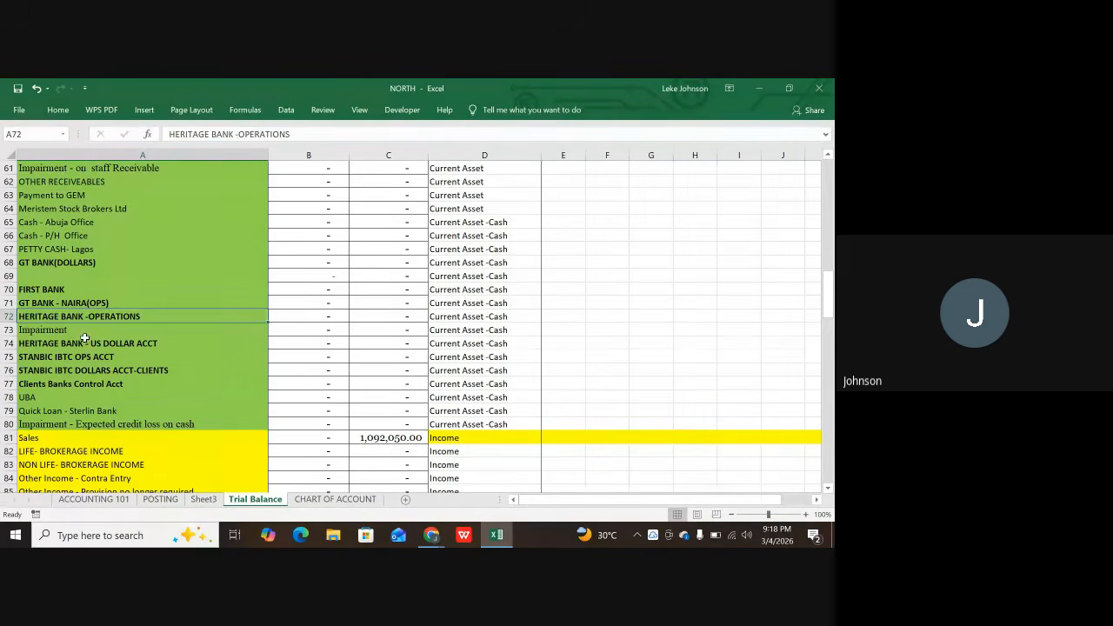
click(79, 345)
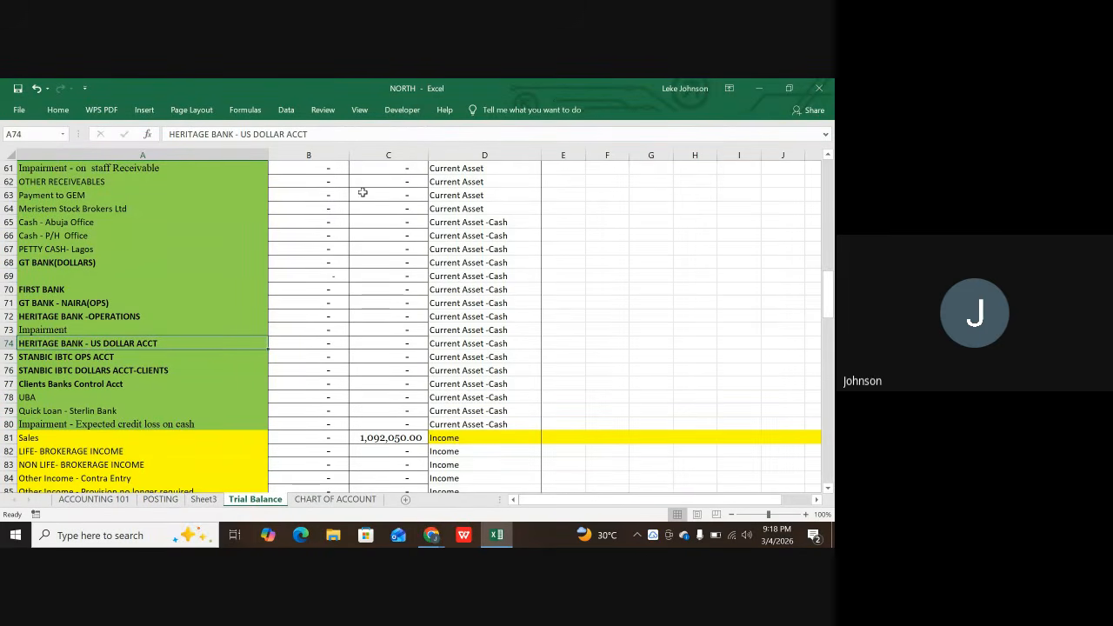
- Change the account type of FIRST BANK in cell D70 of the Trial Balance sheet to Current Asset -Bank
click(499, 289)
double_click(510, 292)
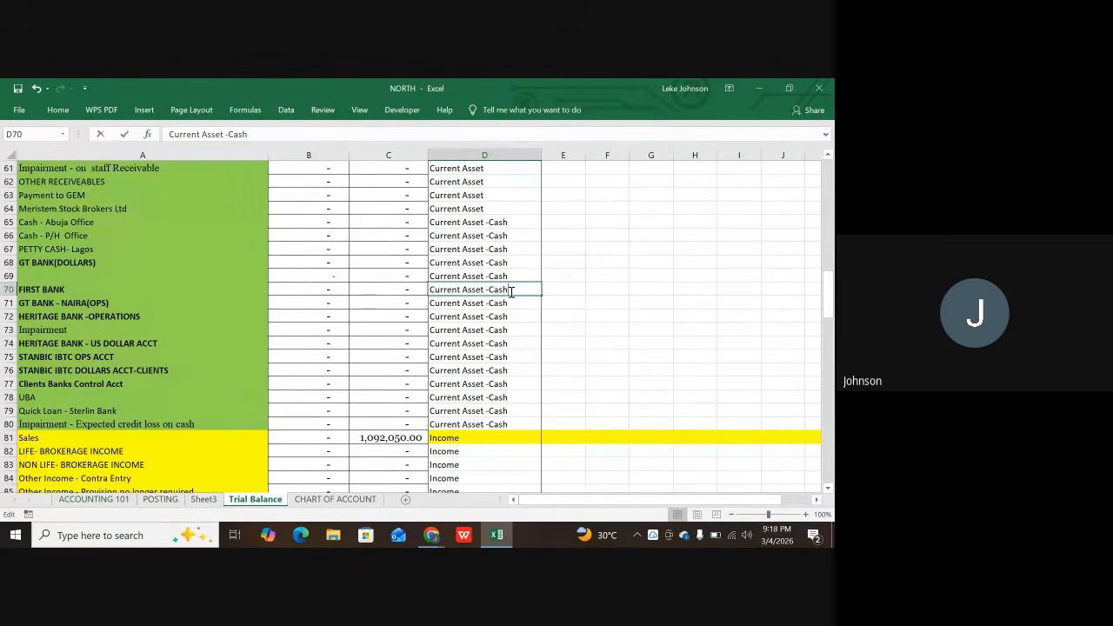
key(BackSpace)
key(BackSpace)
key(BackSpace)
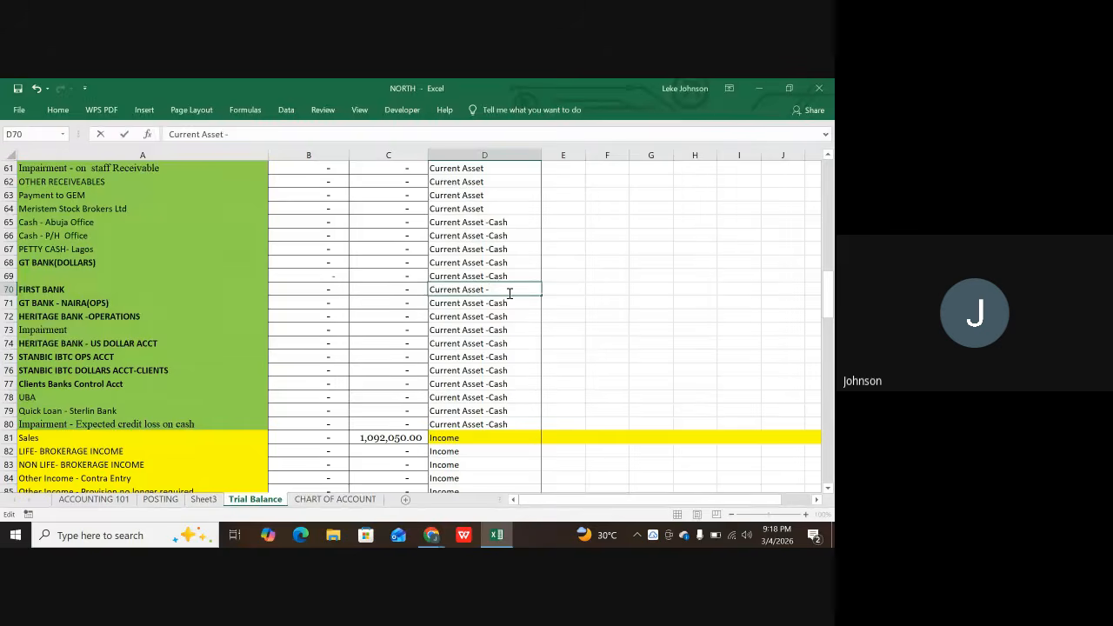
text(Bank)
key(ctrl+Return)
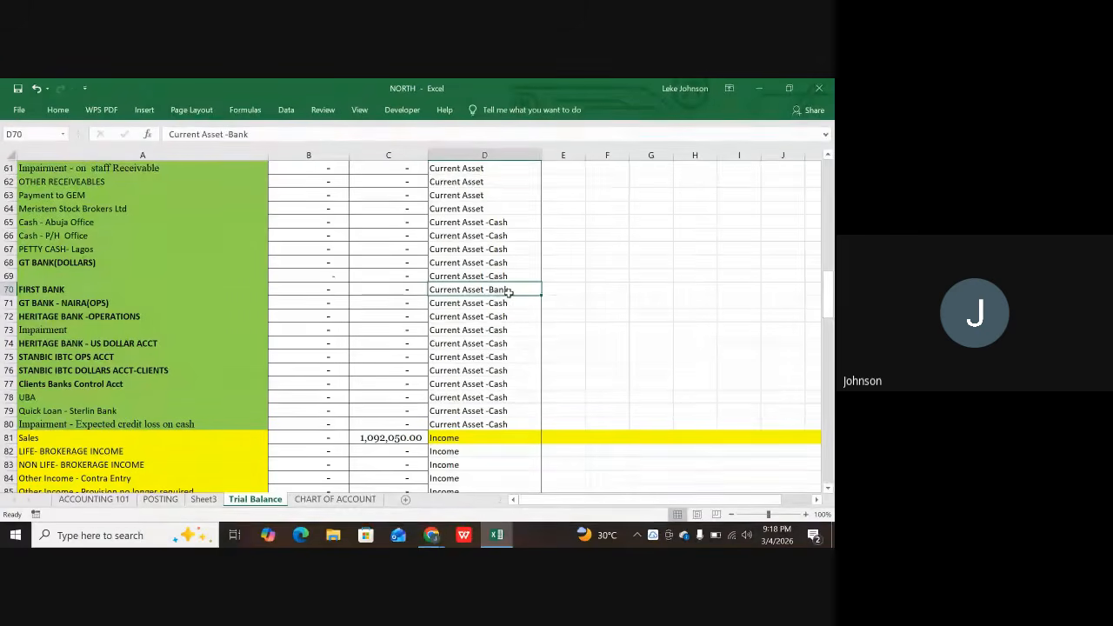
- Copy the Current Asset -Bank account type from D70 into cells D68, D69 and D71:D72
key(ctrl+c)
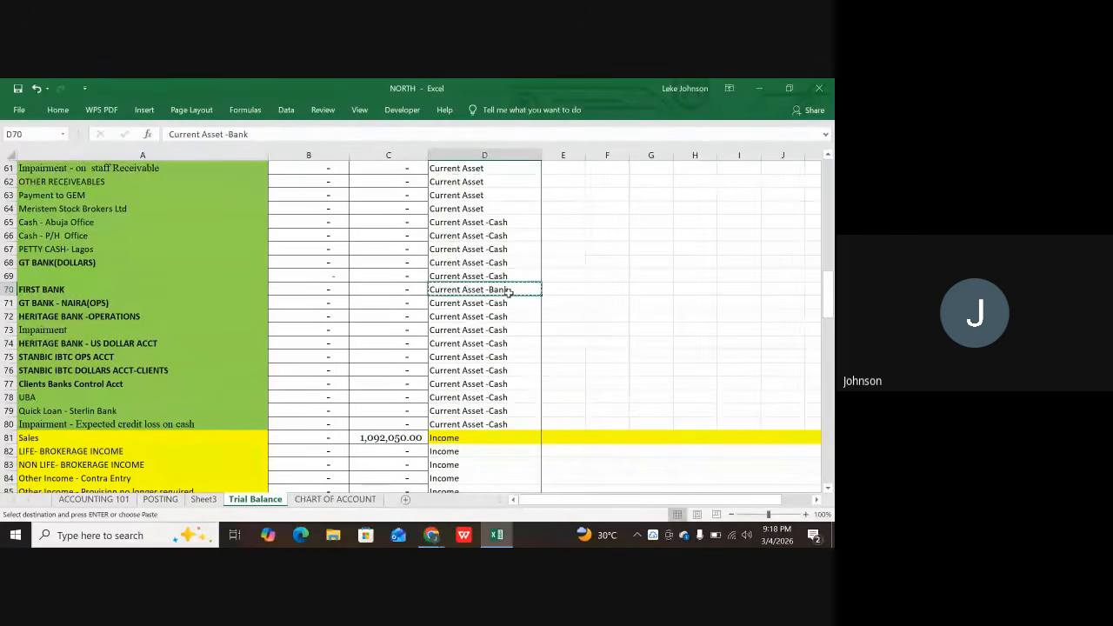
click(454, 261)
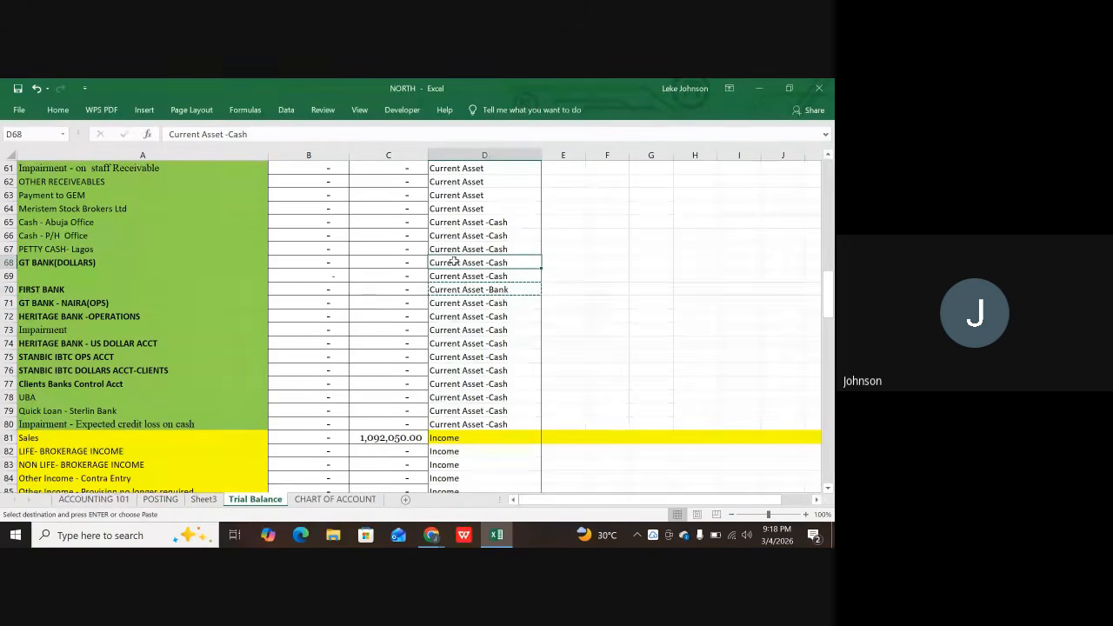
key(ctrl+v)
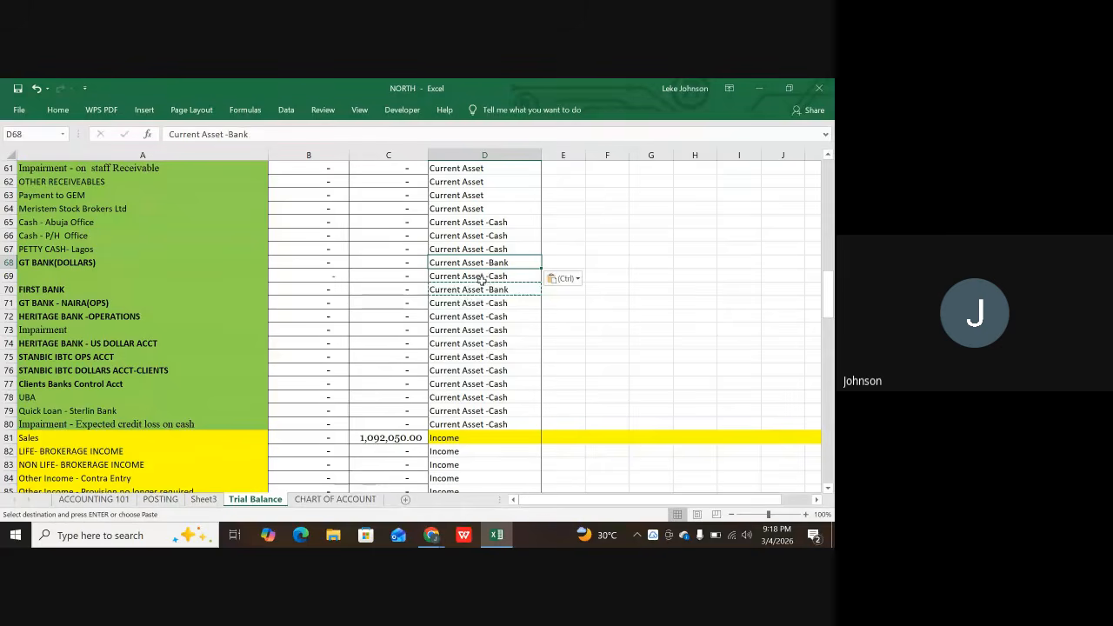
click(478, 277)
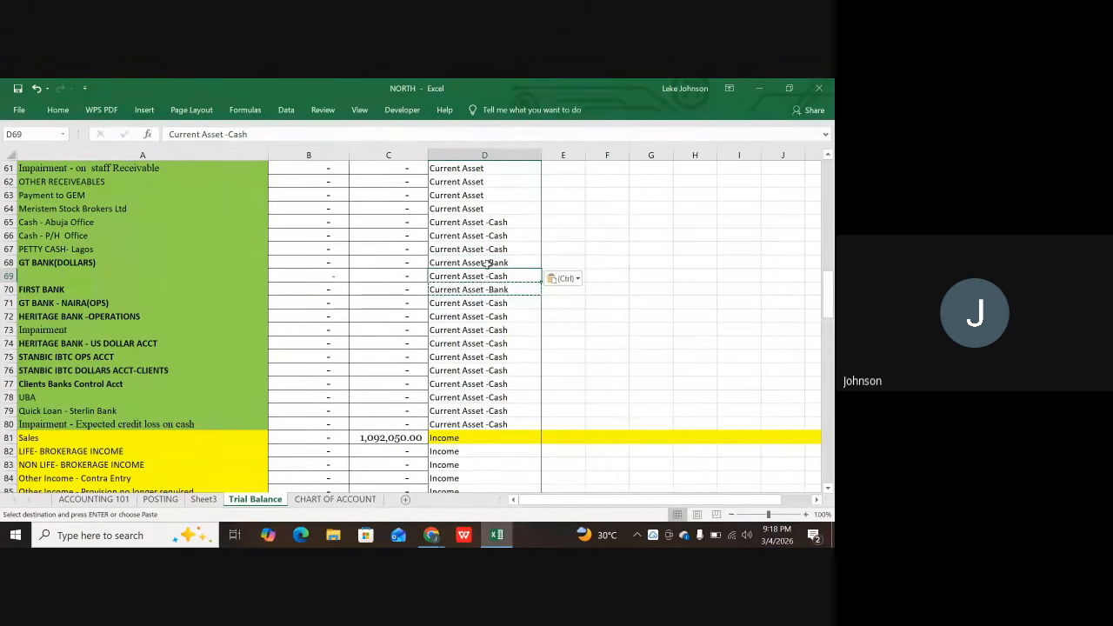
key(ctrl+v)
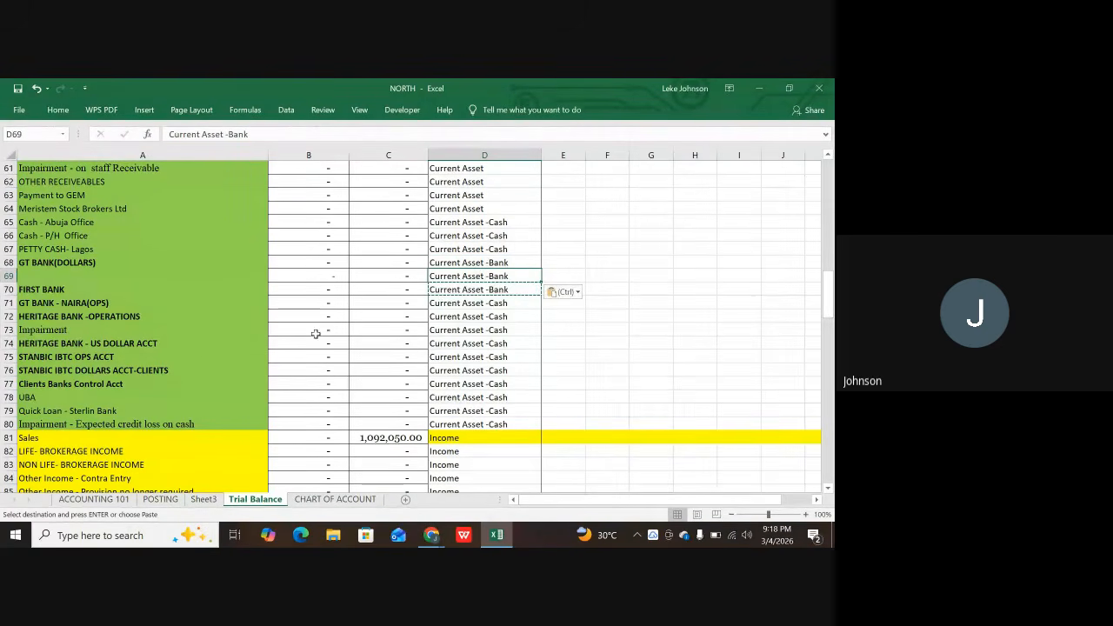
drag(444, 301, 451, 316)
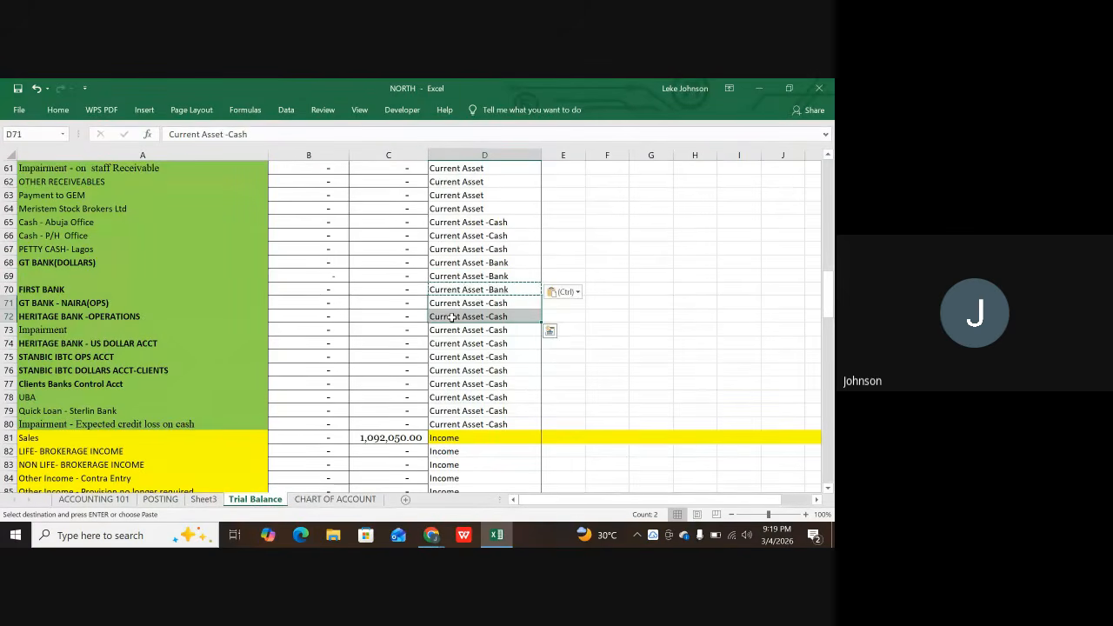
key(ctrl+v)
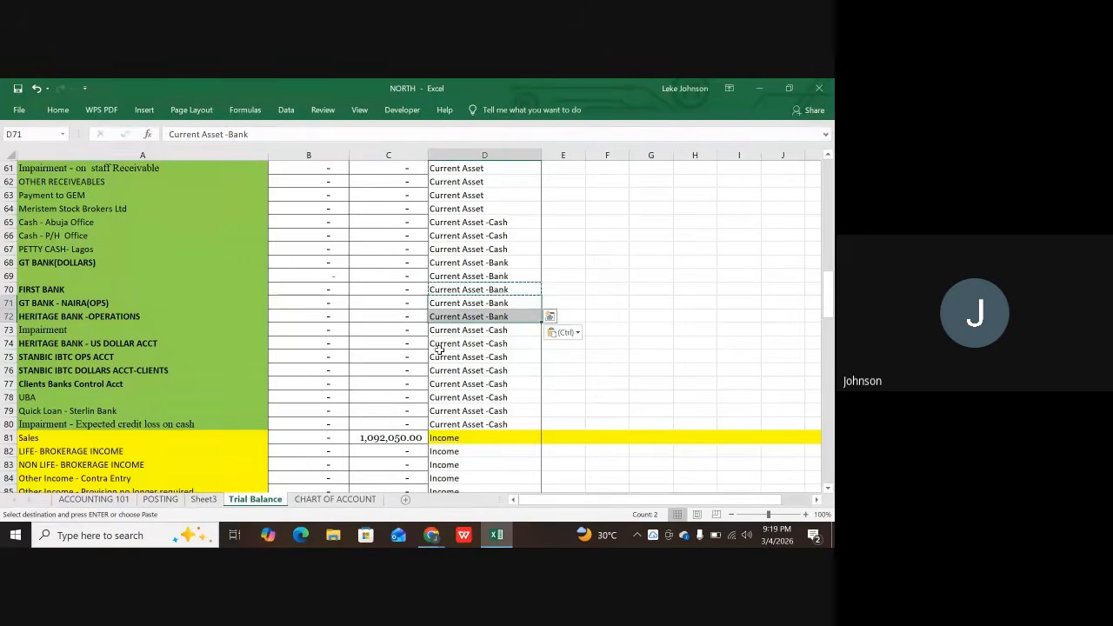
- Paste the Current Asset -Bank account type into cells D74:D79, from HERITAGE BANK - US DOLLAR ACCT to Quick Loan - Sterlin Bank
click(441, 351)
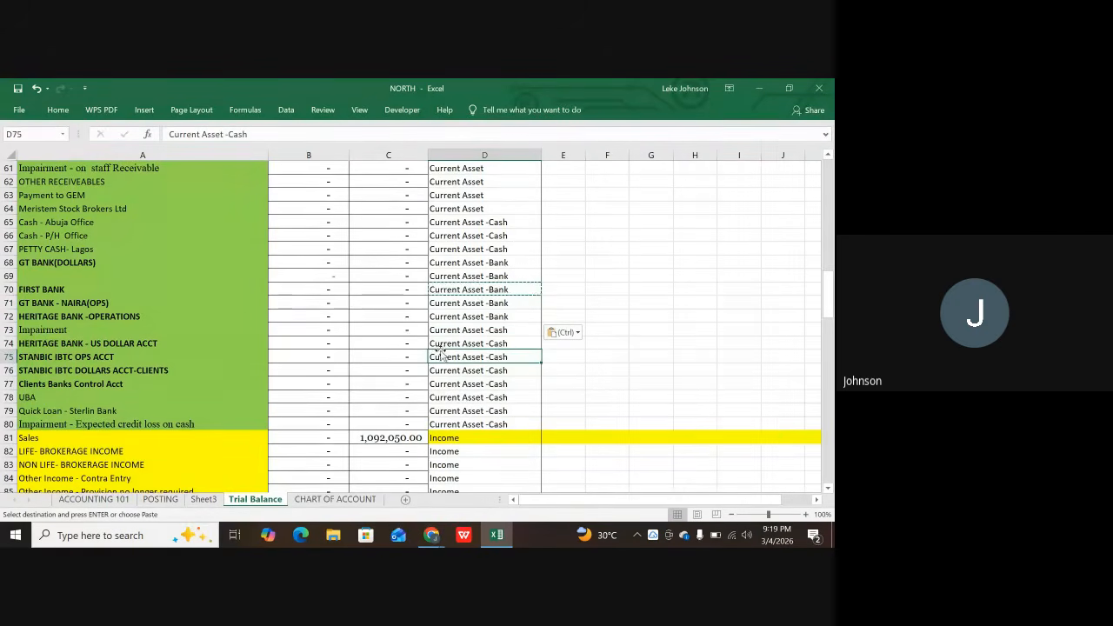
drag(439, 346, 446, 370)
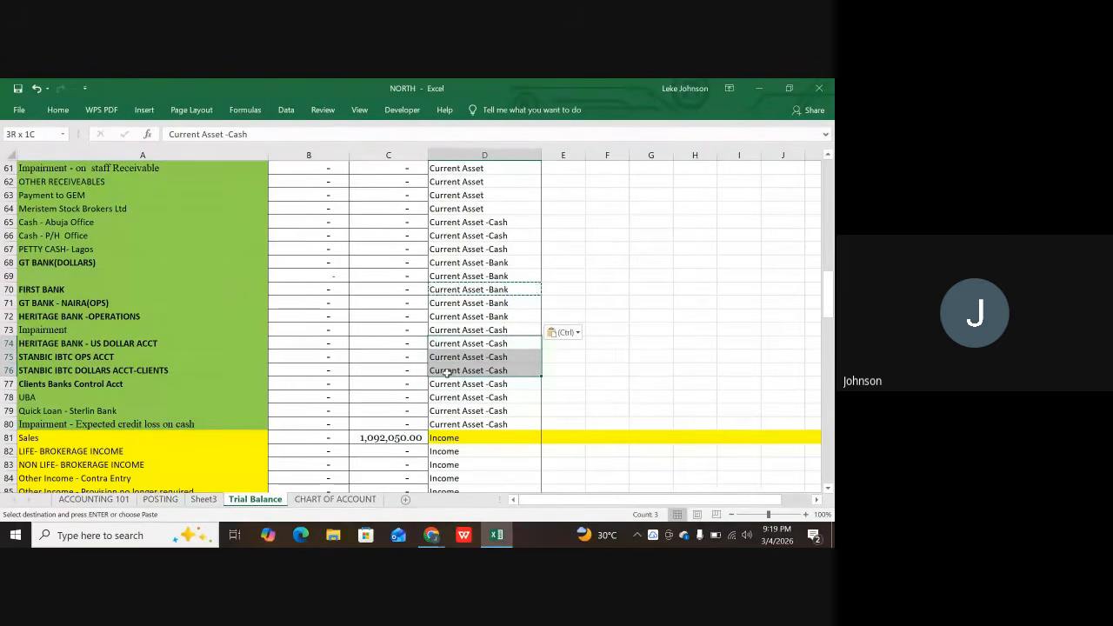
drag(446, 370, 446, 403)
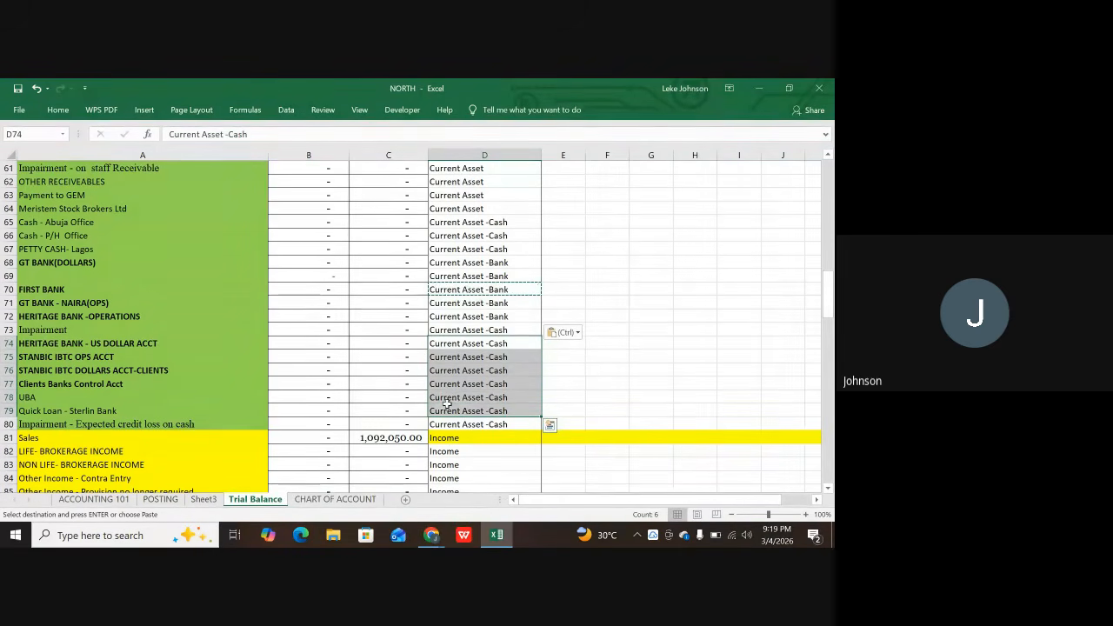
key(ctrl+v)
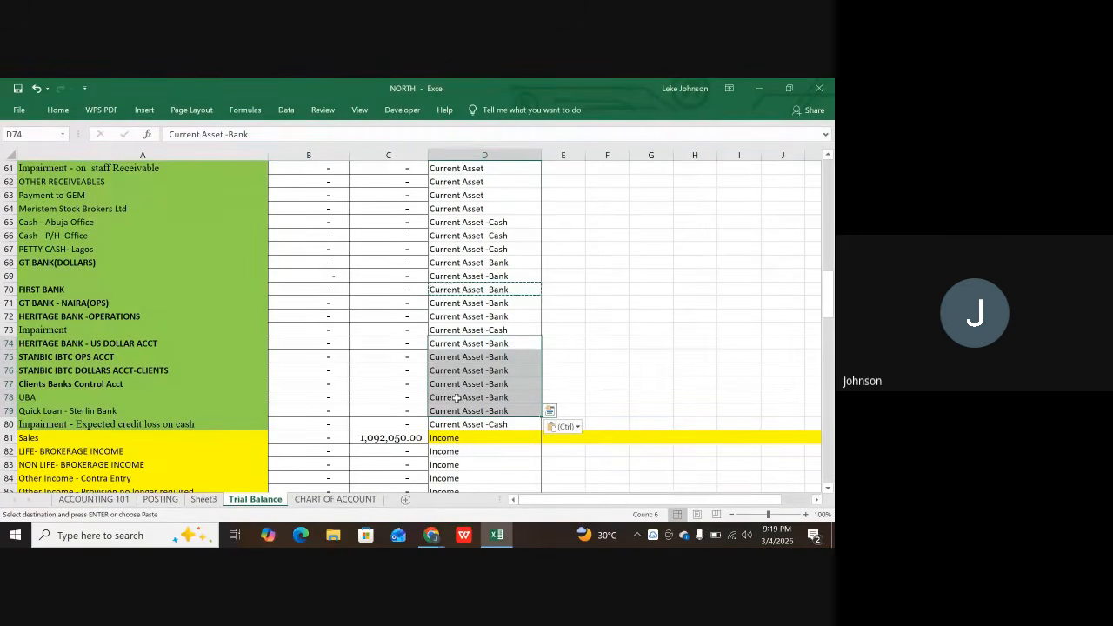
click(465, 384)
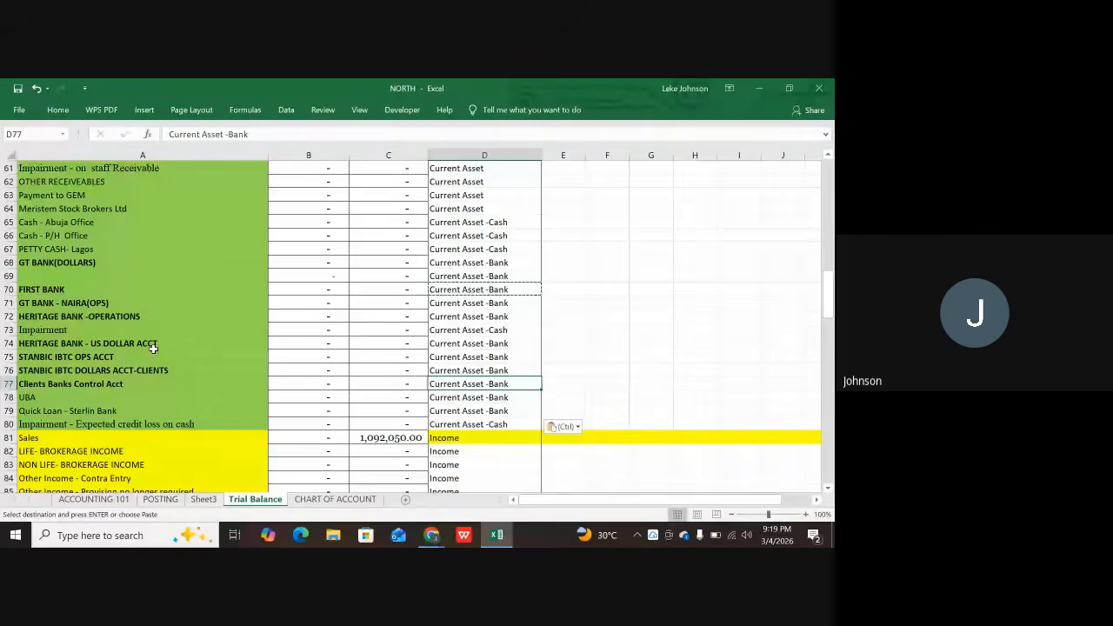
- Copy the FIRST BANK account name from the Trial Balance into POSTING narration cells G7, G10, G13 and G17, beside the Business Bank credits
click(40, 287)
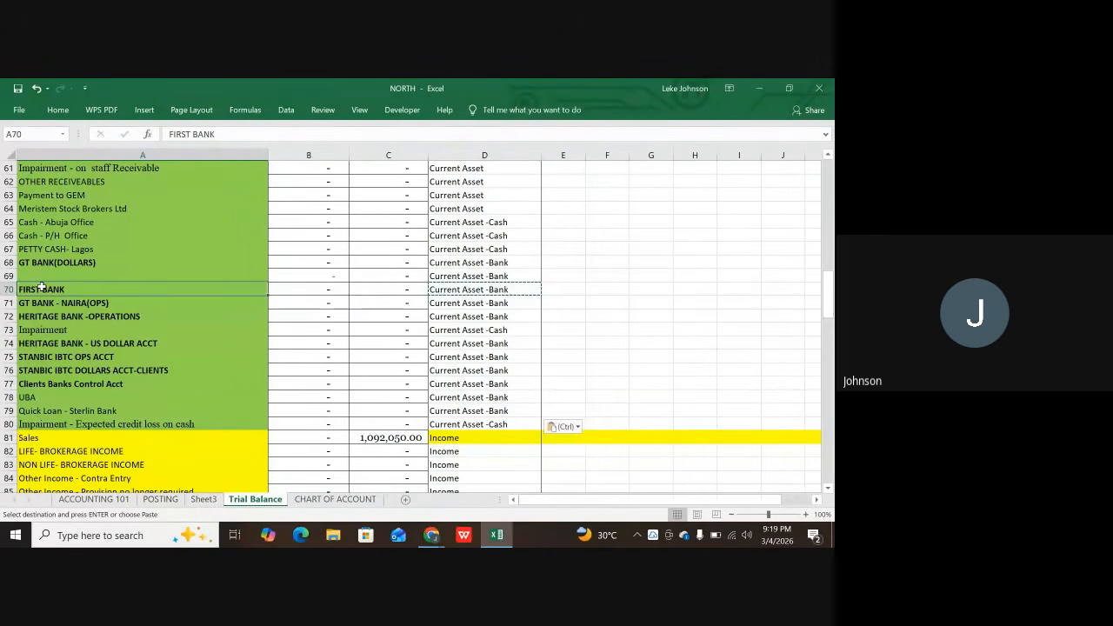
key(ctrl+c)
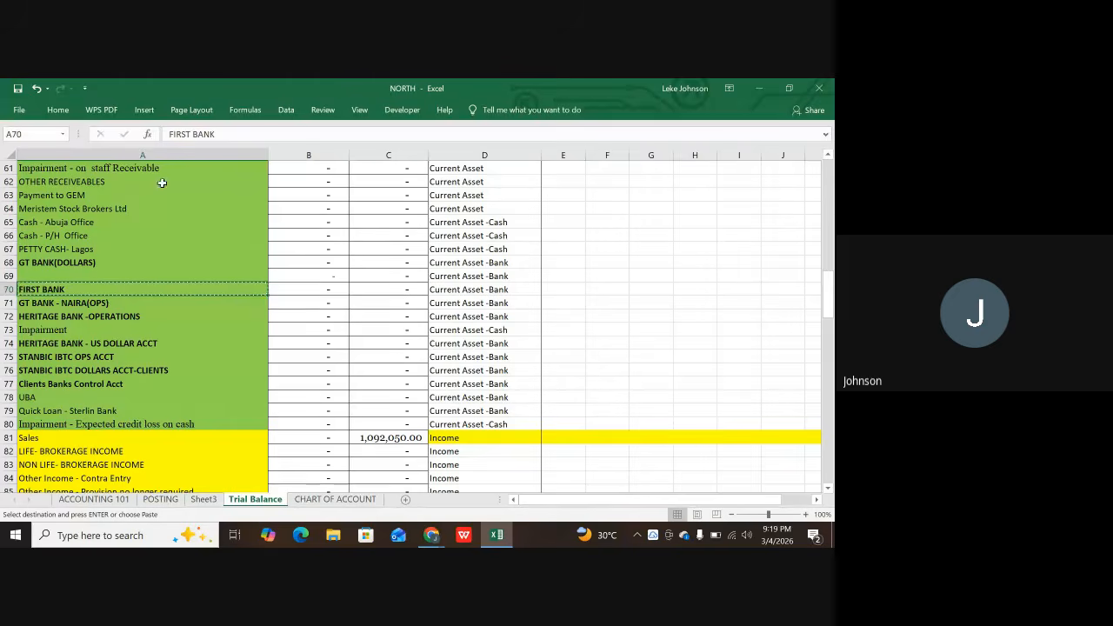
click(160, 499)
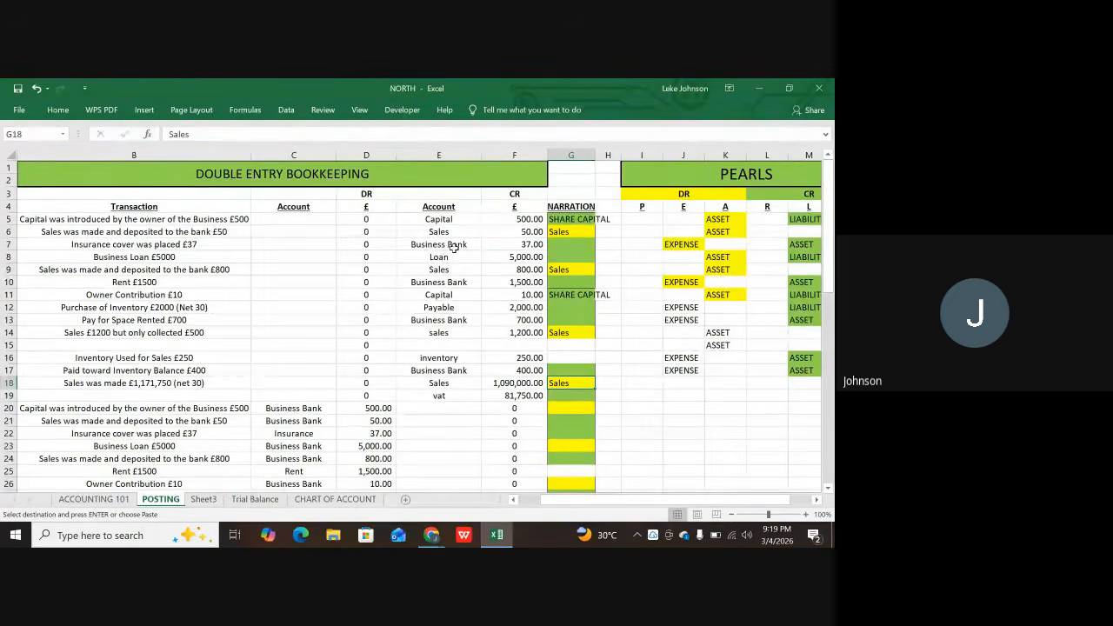
click(561, 245)
key(ctrl+v)
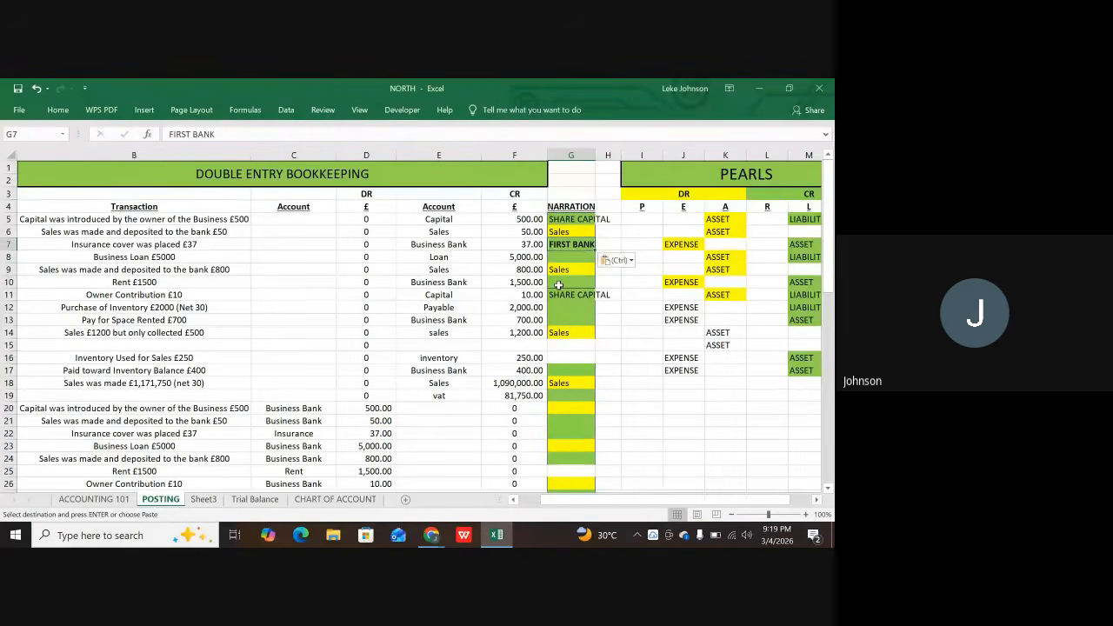
click(558, 285)
key(ctrl+v)
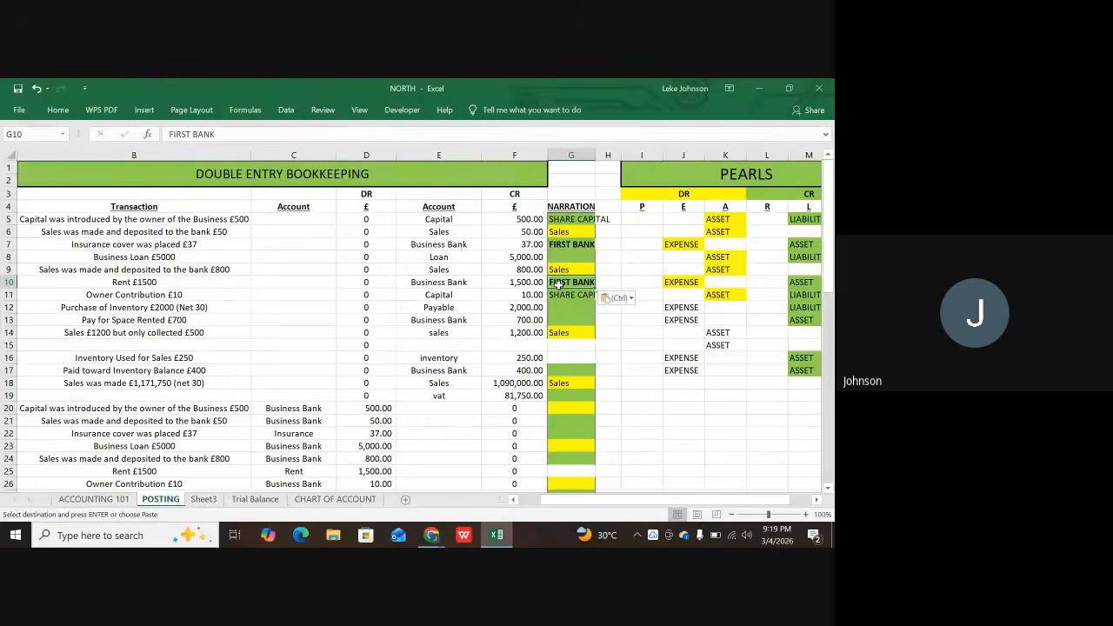
click(570, 319)
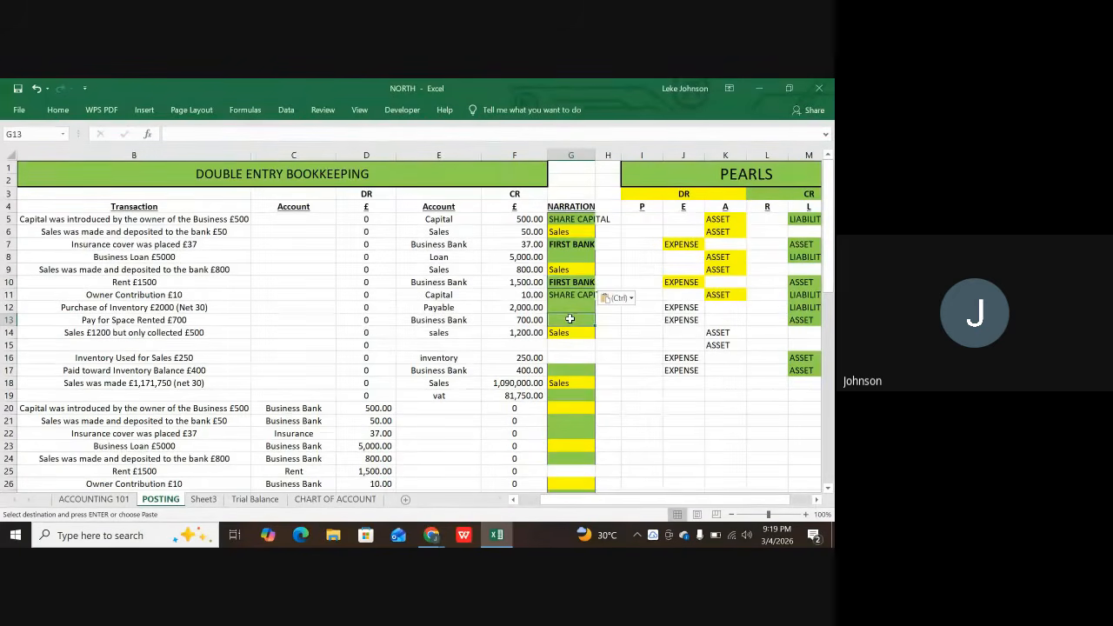
key(ctrl+v)
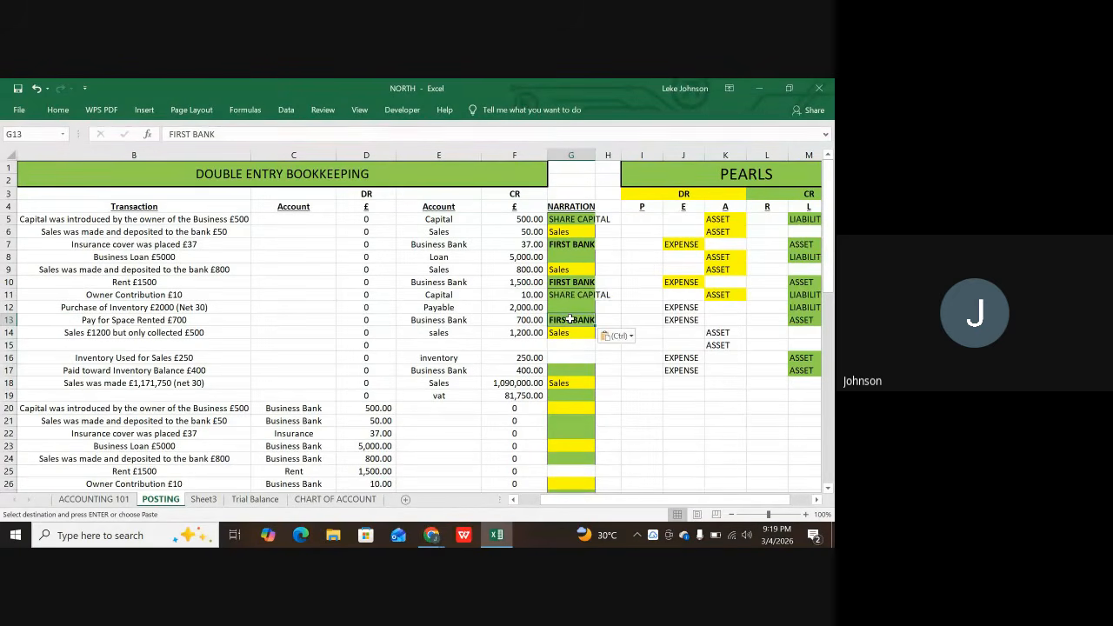
click(559, 369)
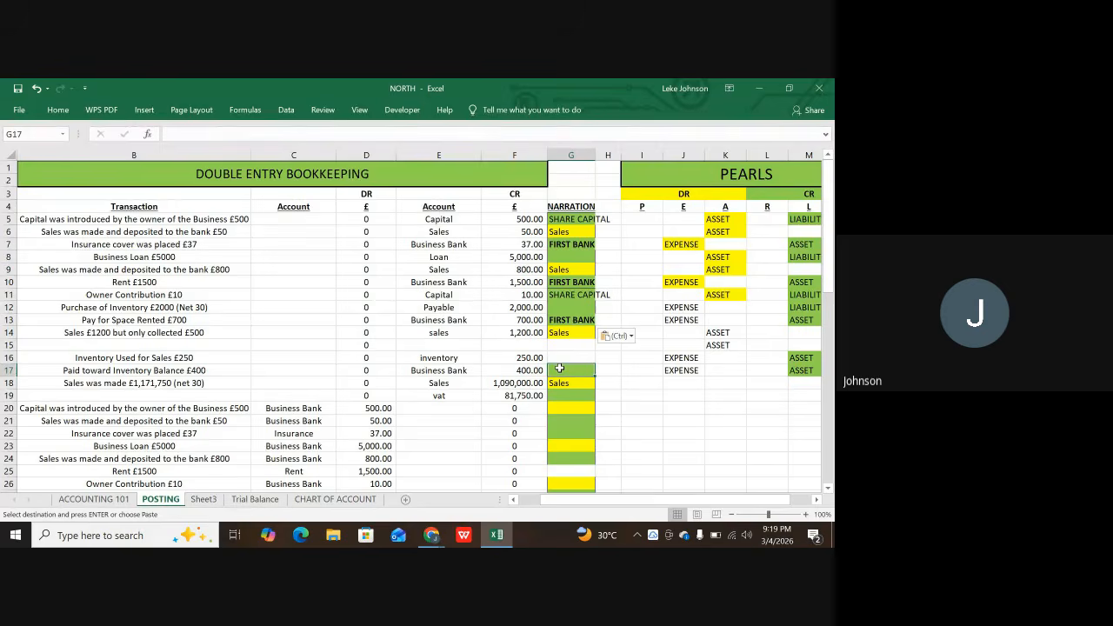
key(ctrl+v)
- Paste the FIRST BANK account name into POSTING narration cells G20:G21 and G23:G24, beside the Business Bank debits
scroll(543, 348, down, 1)
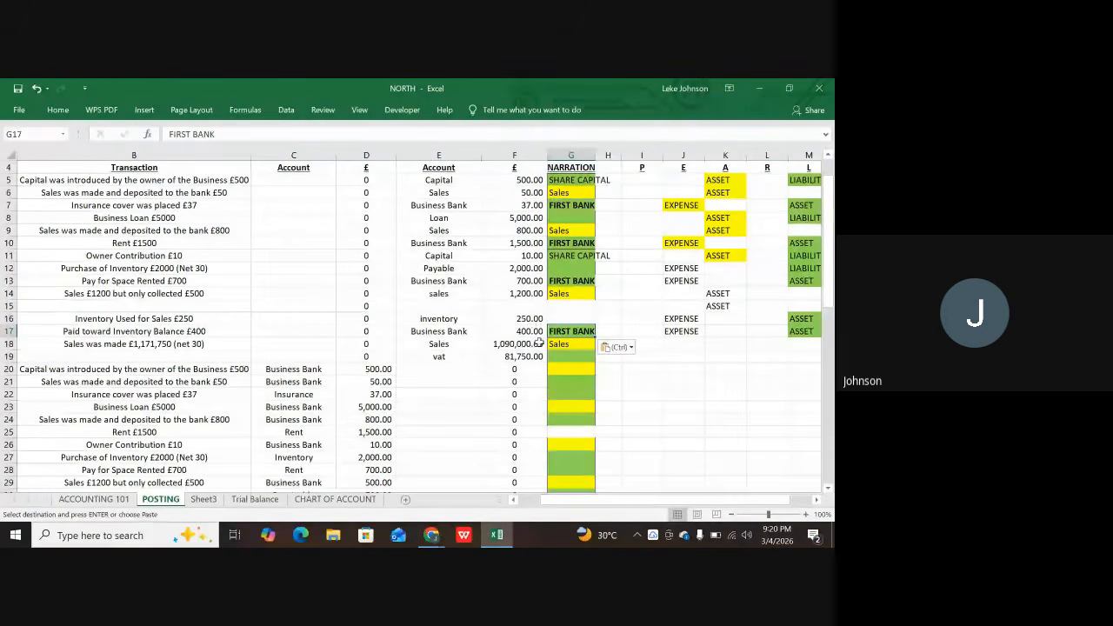
click(564, 368)
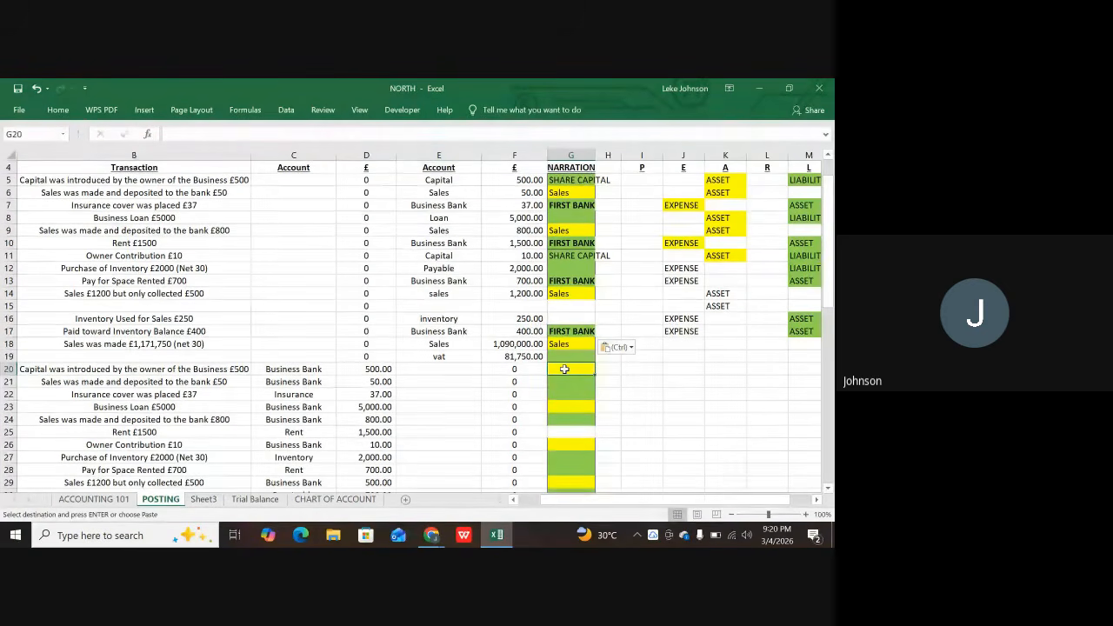
drag(565, 368, 563, 379)
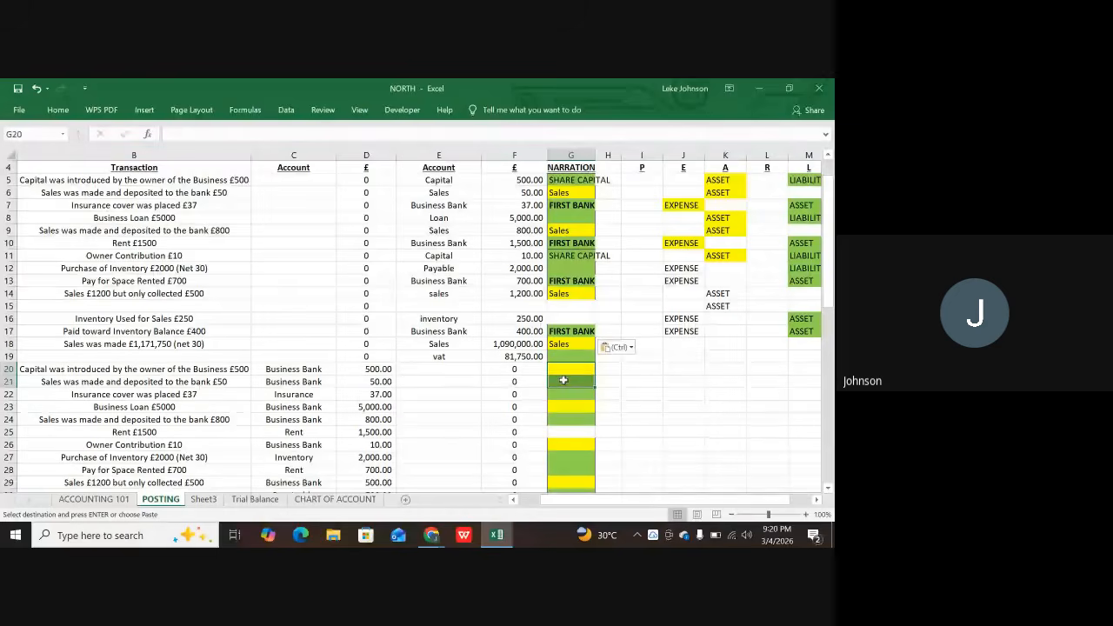
key(ctrl+v)
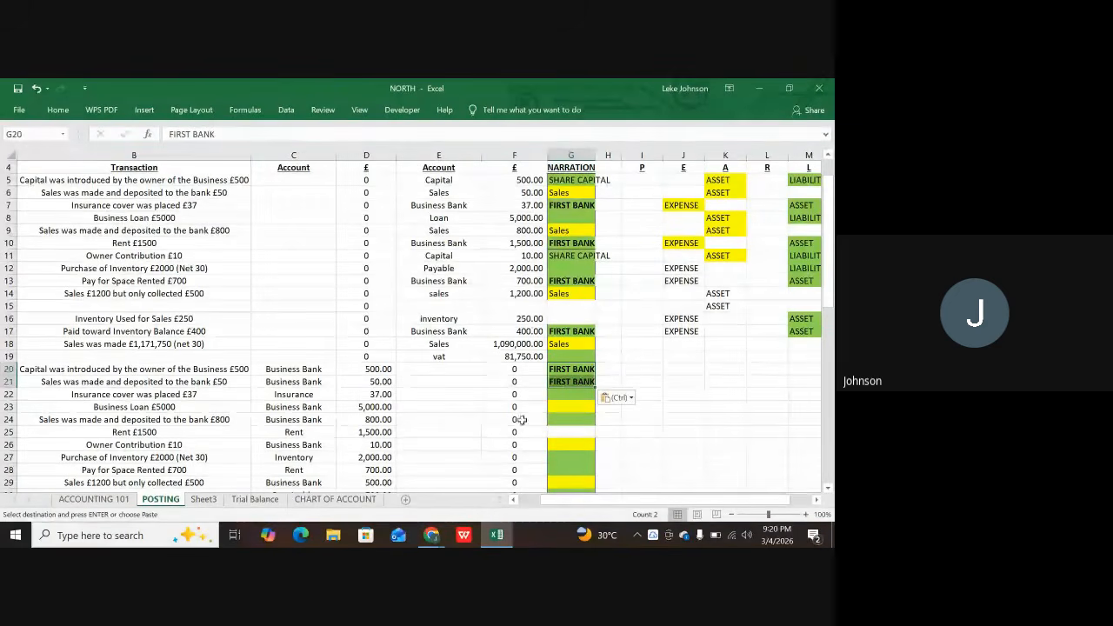
drag(551, 406, 557, 412)
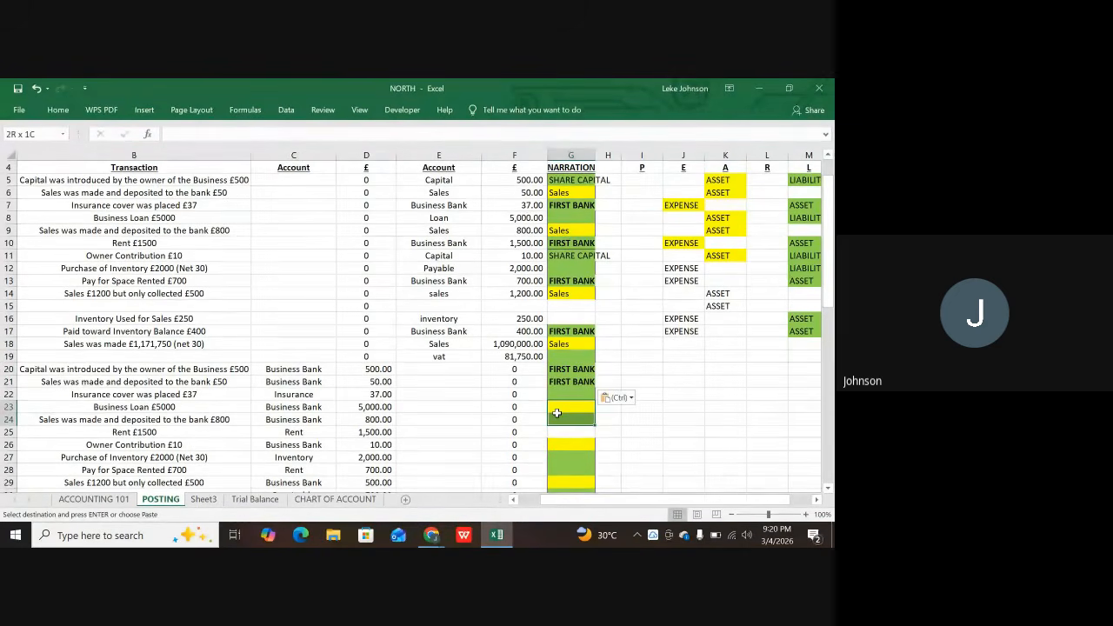
key(ctrl+v)
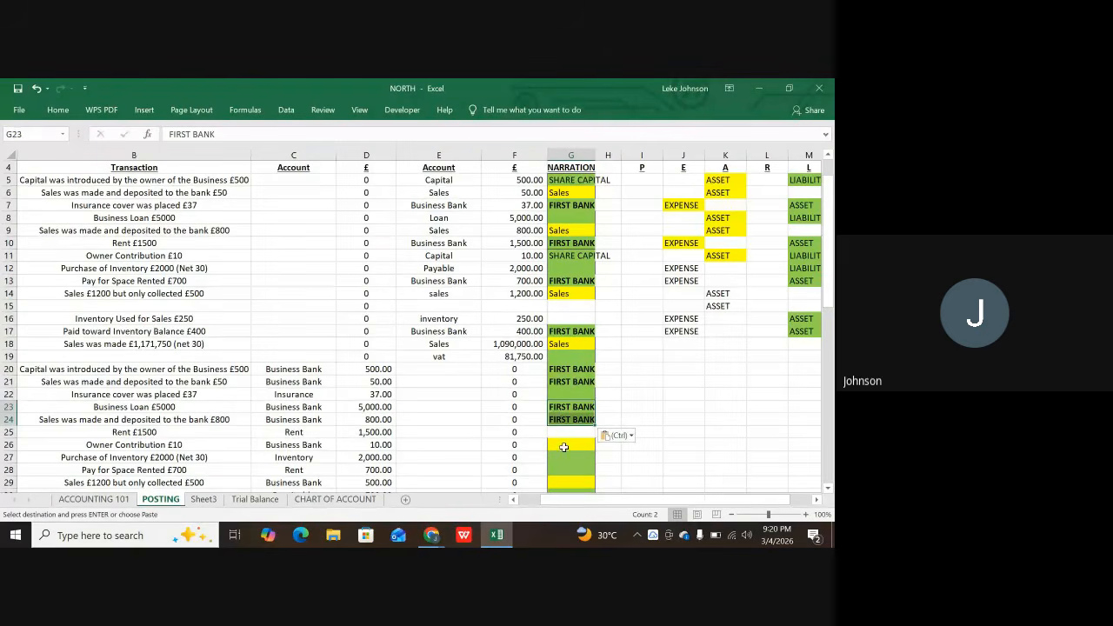
- Paste FIRST BANK into narration cells G26 and G29, beside the Owner Contribution £10 and Sales £1200 bank debits
click(563, 446)
key(ctrl+v)
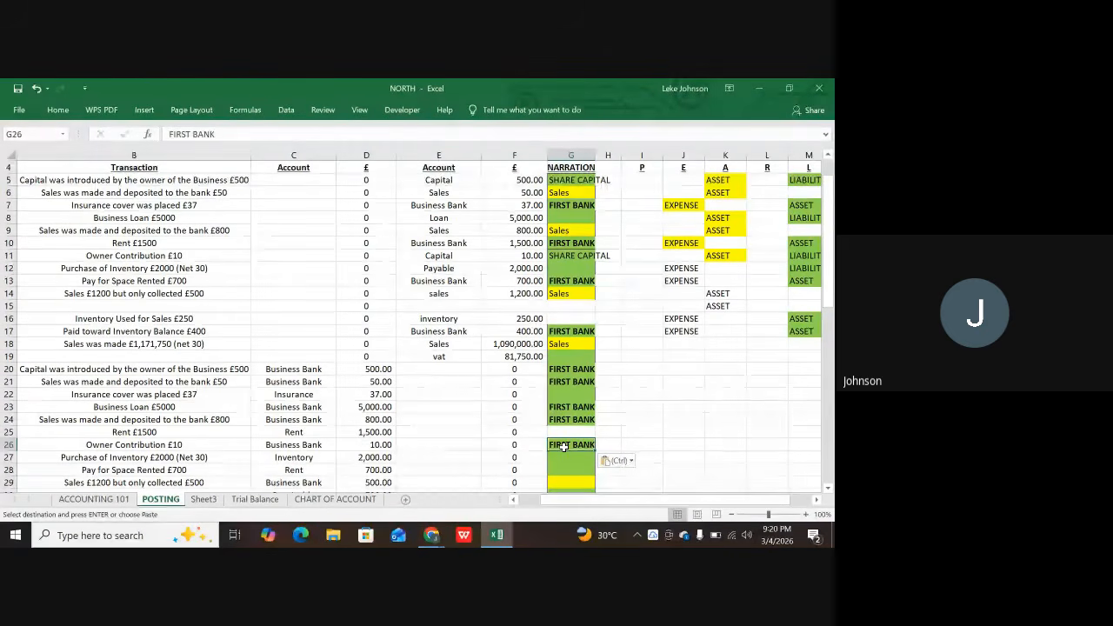
scroll(551, 459, down, 2)
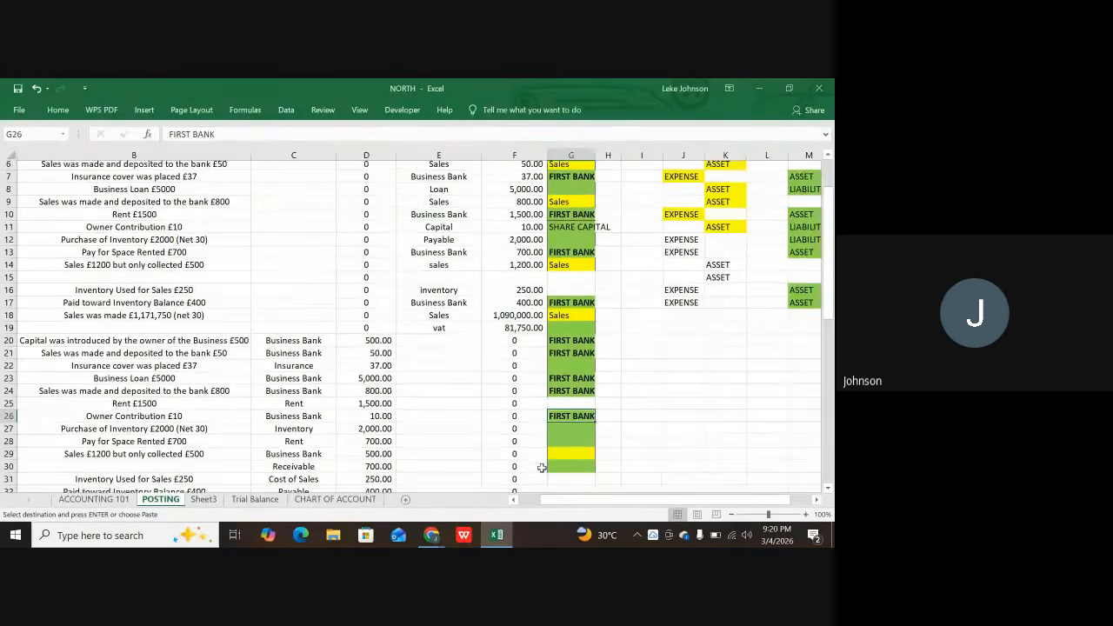
key(ctrl+v)
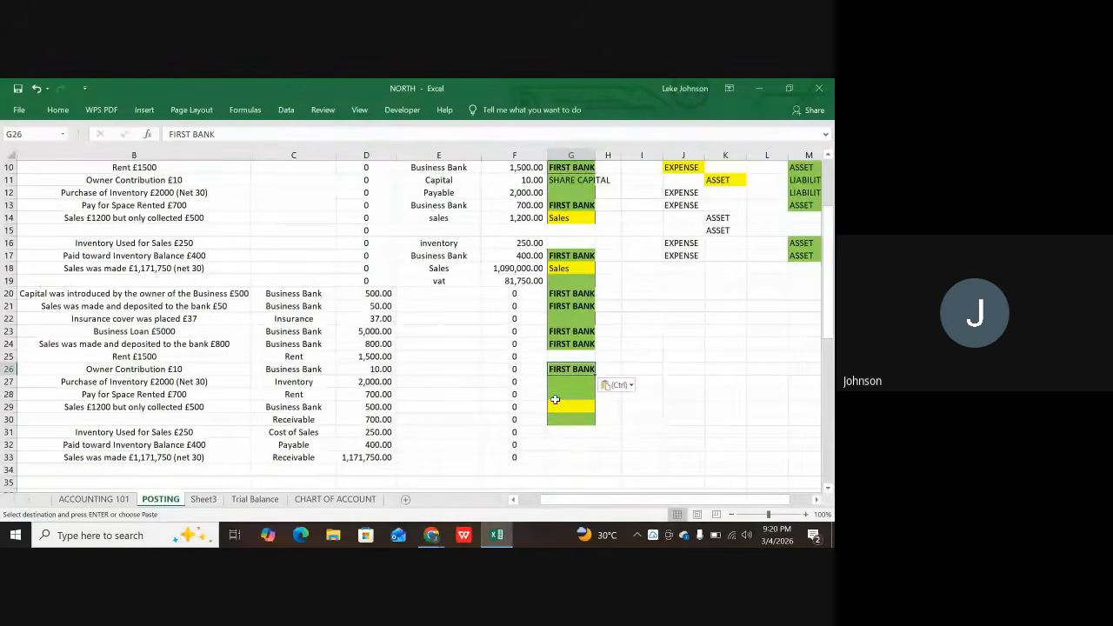
click(555, 405)
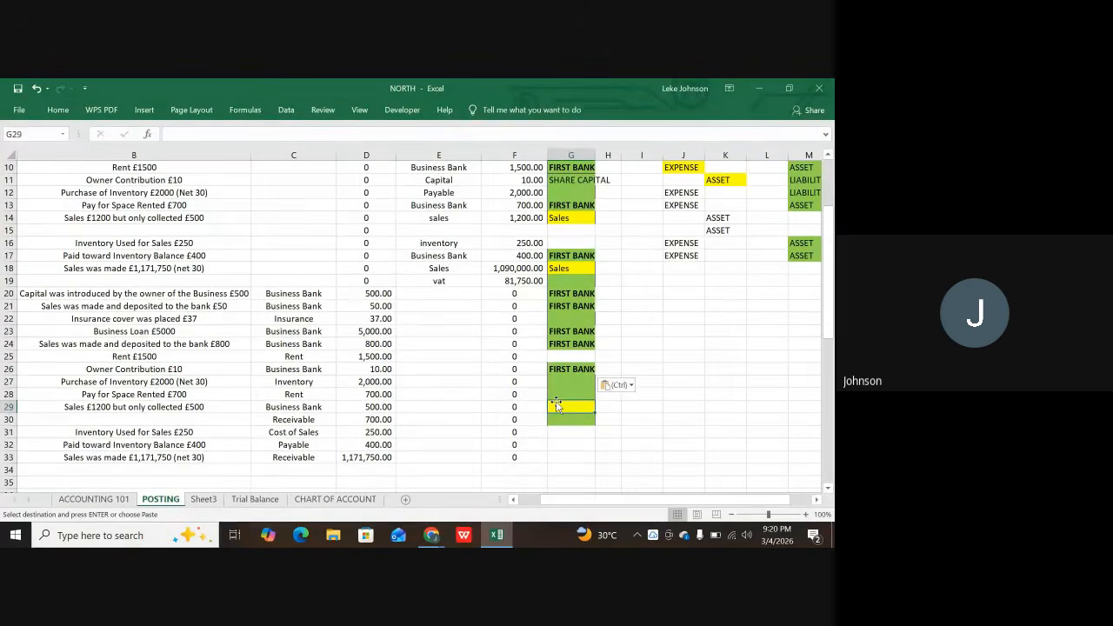
key(ctrl+v)
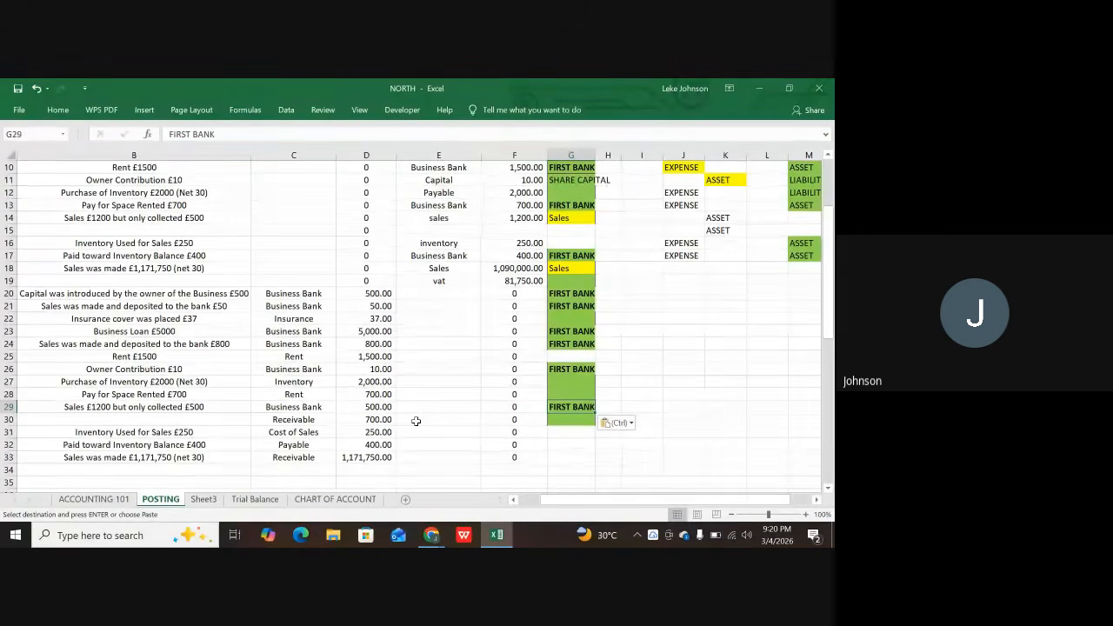
key(Escape)
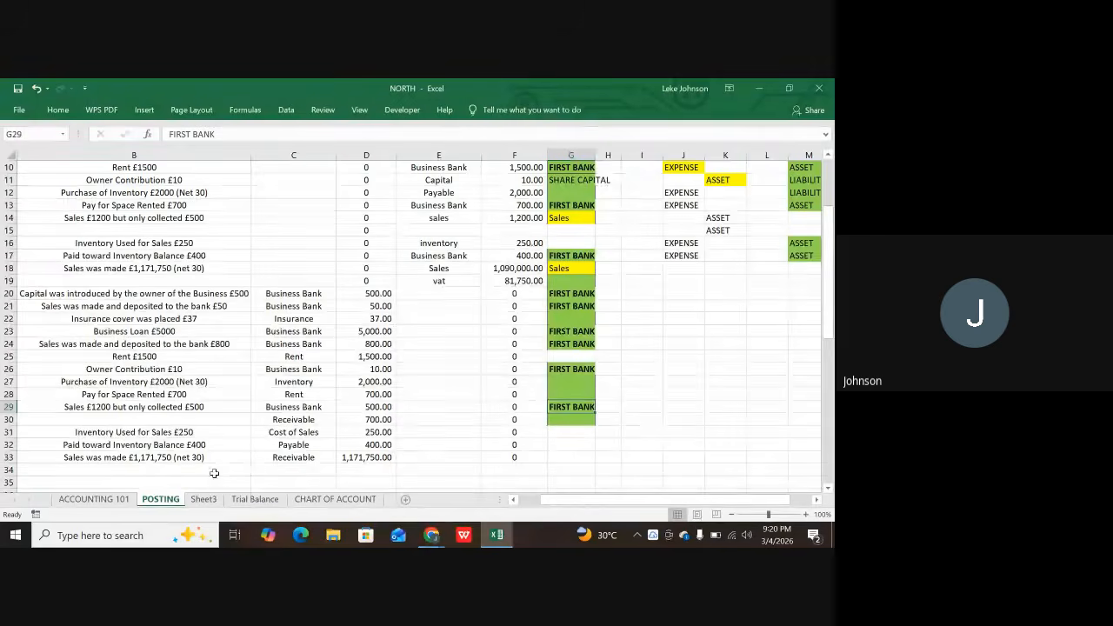
- Inspect the FIRST BANK debit balance and its formula in cell B70 of the Trial Balance sheet
click(250, 500)
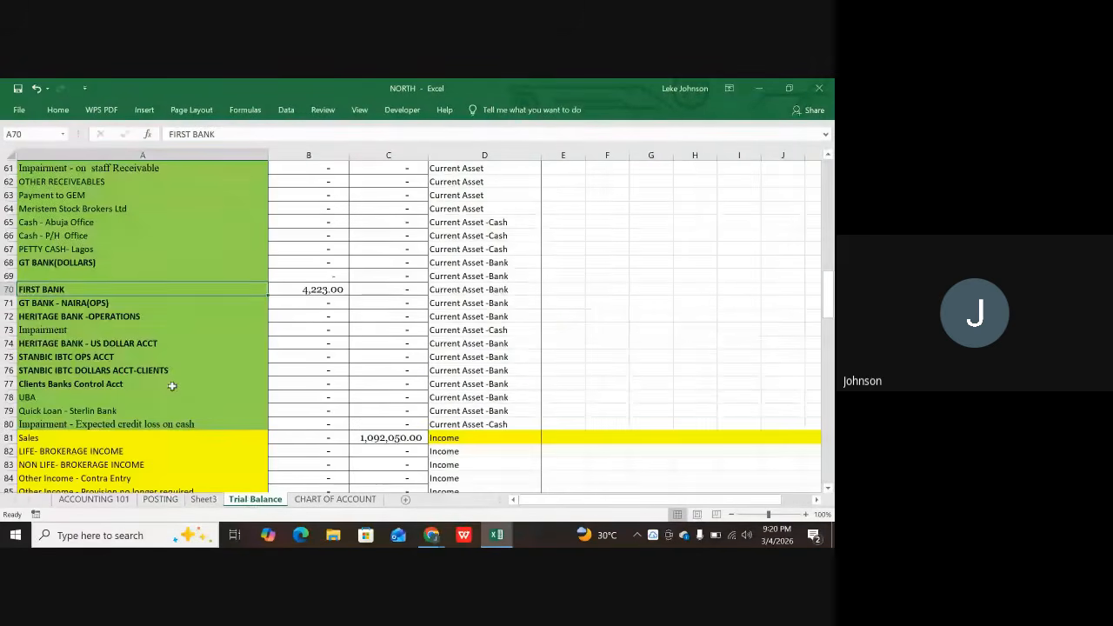
scroll(173, 387, up, 1)
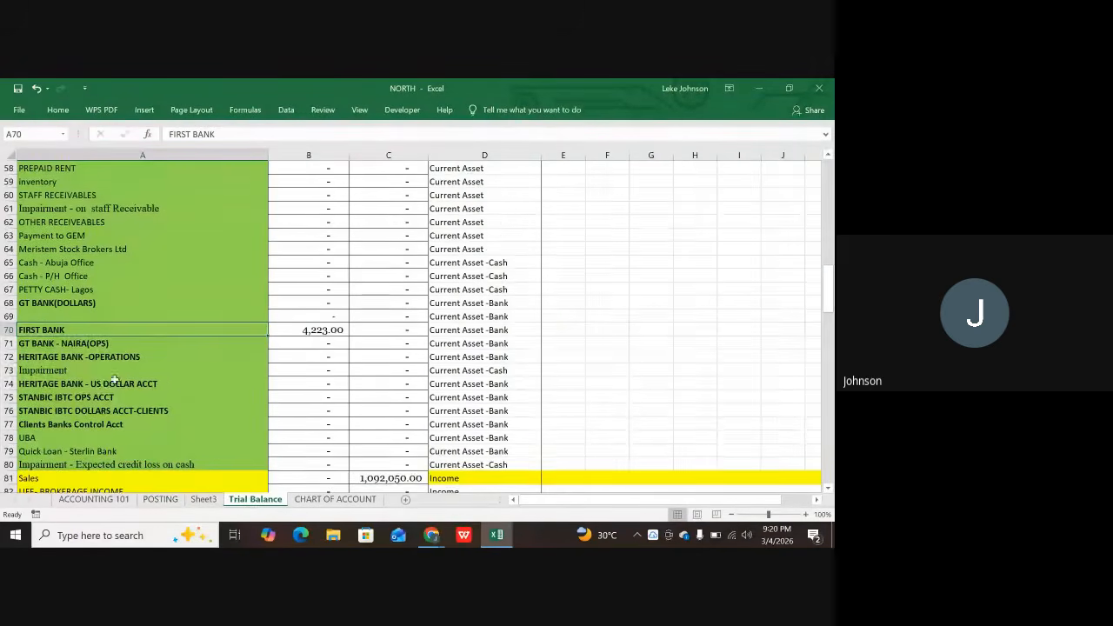
click(332, 330)
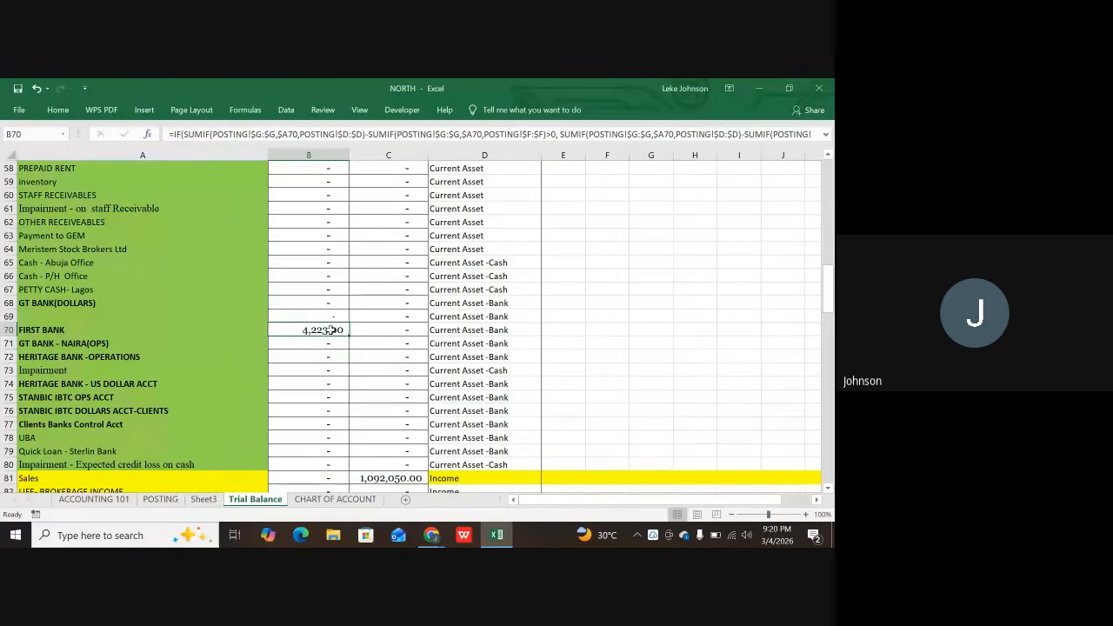
- Check the Loan credit in POSTING cell E8 and search the Trial Balance accounts for a matching liability name
click(159, 499)
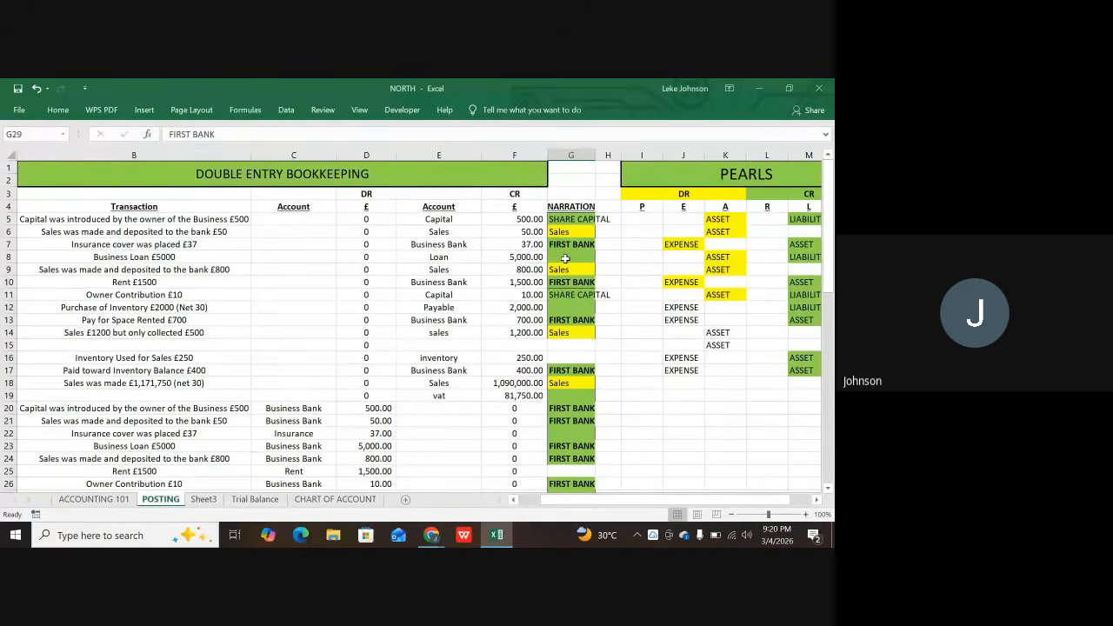
click(443, 259)
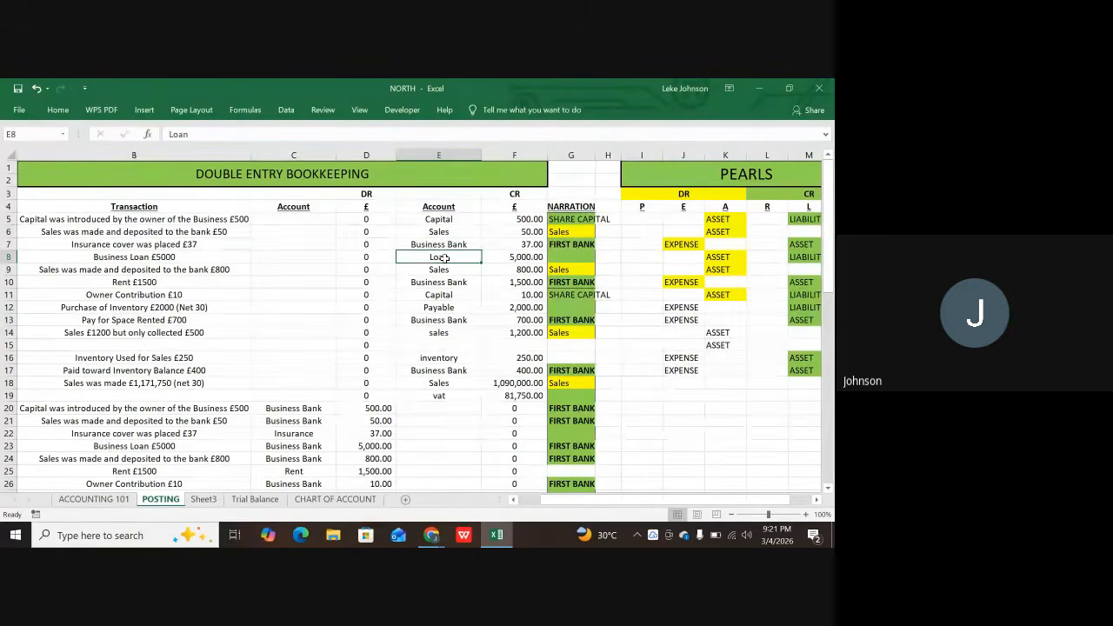
click(262, 502)
scroll(236, 385, up, 8)
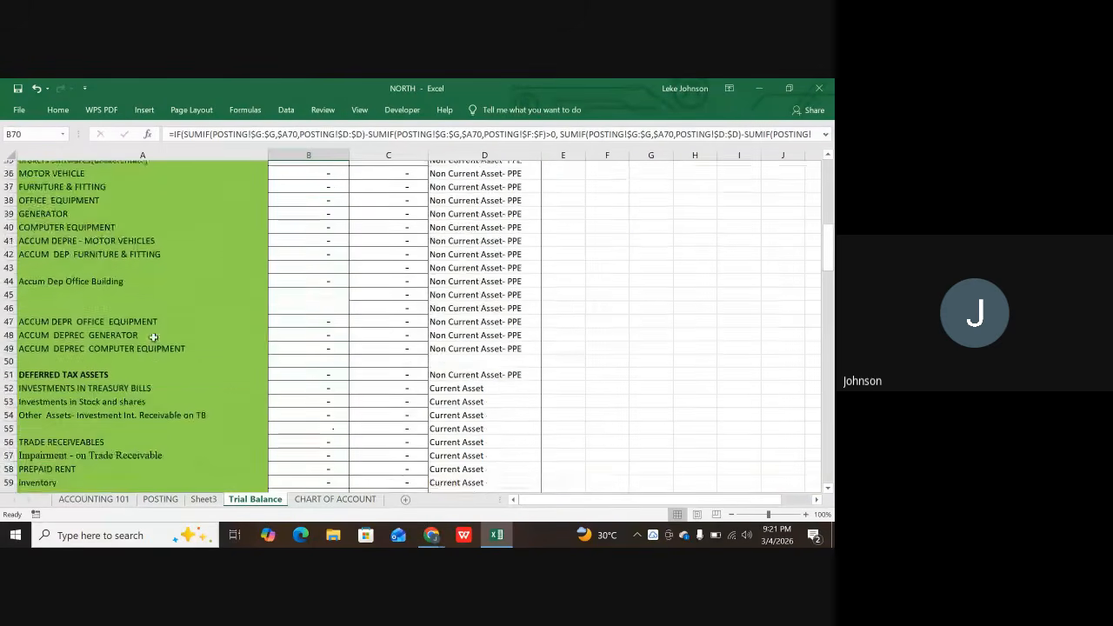
scroll(152, 332, up, 6)
scroll(151, 326, down, 3)
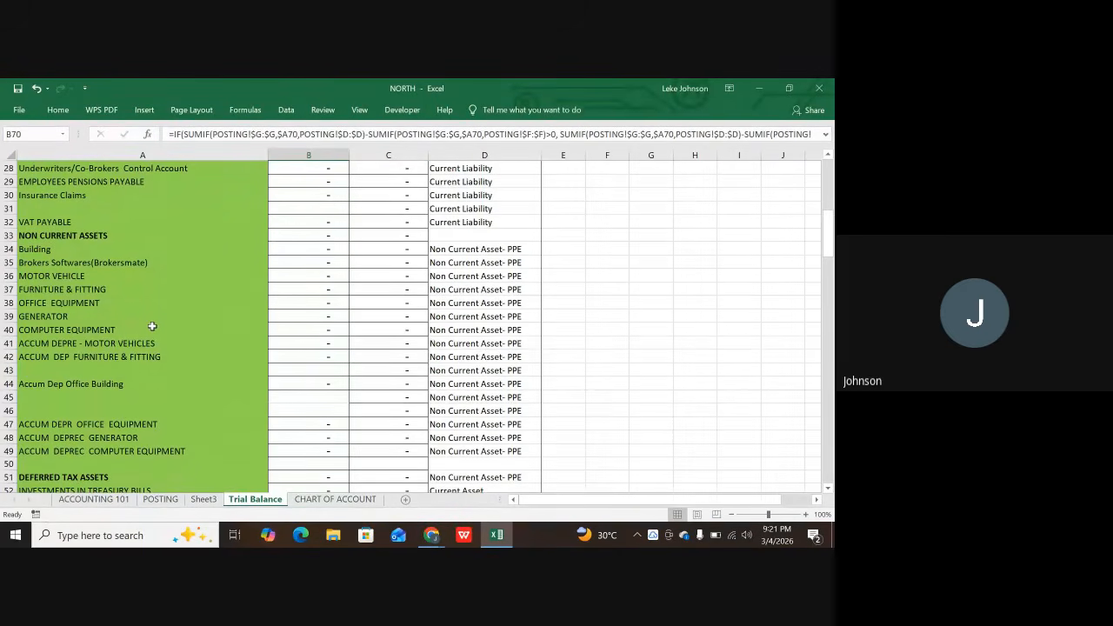
scroll(176, 206, up, 6)
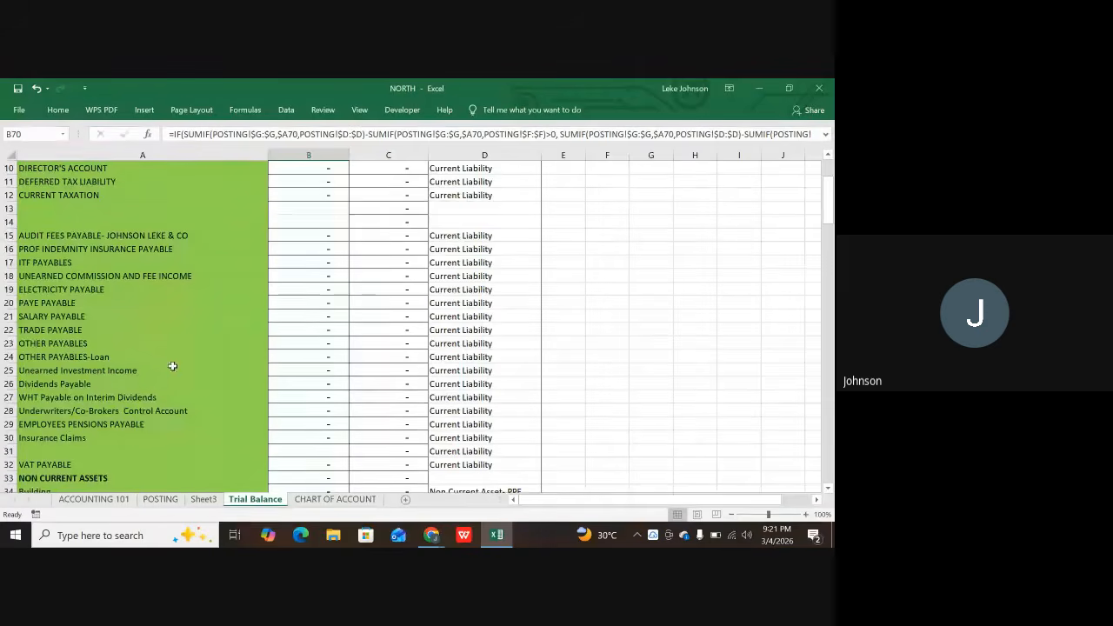
scroll(173, 366, up, 2)
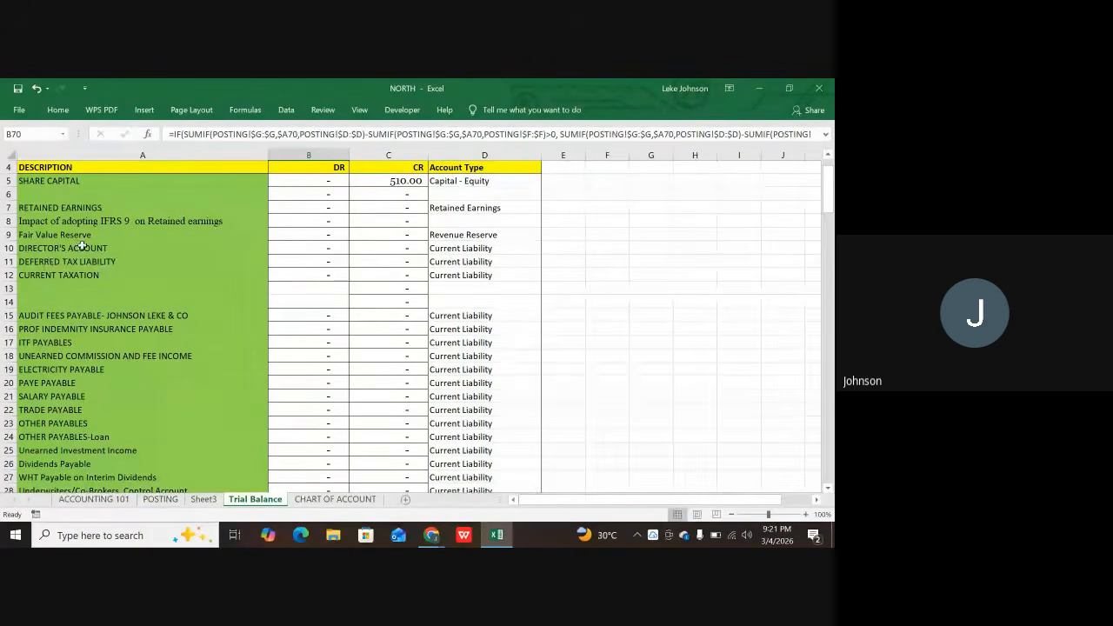
scroll(58, 285, down, 1)
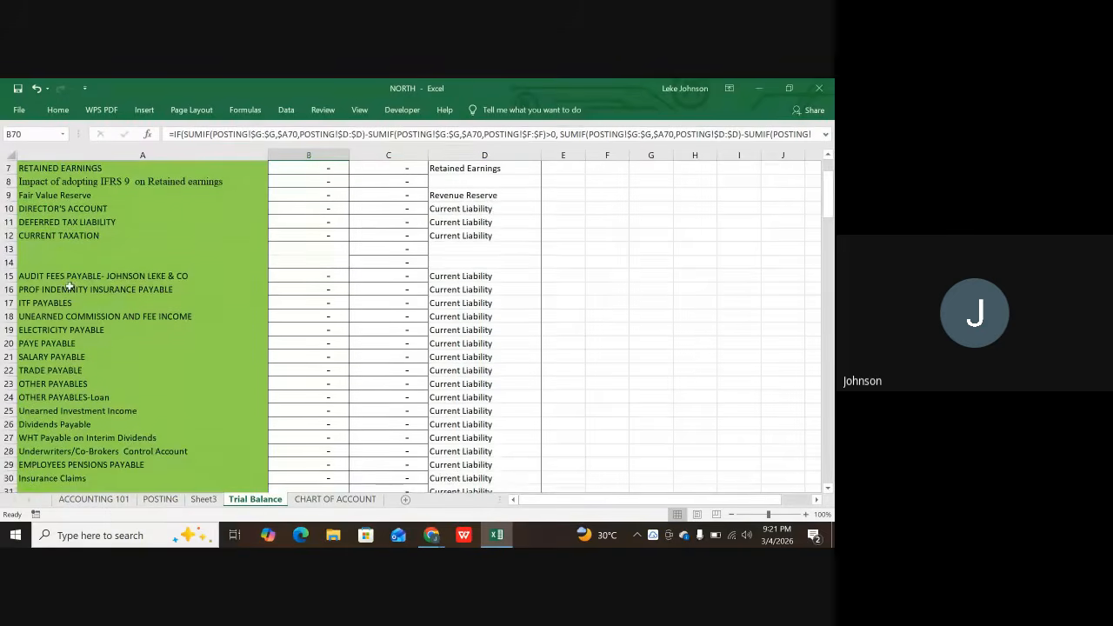
scroll(64, 331, down, 1)
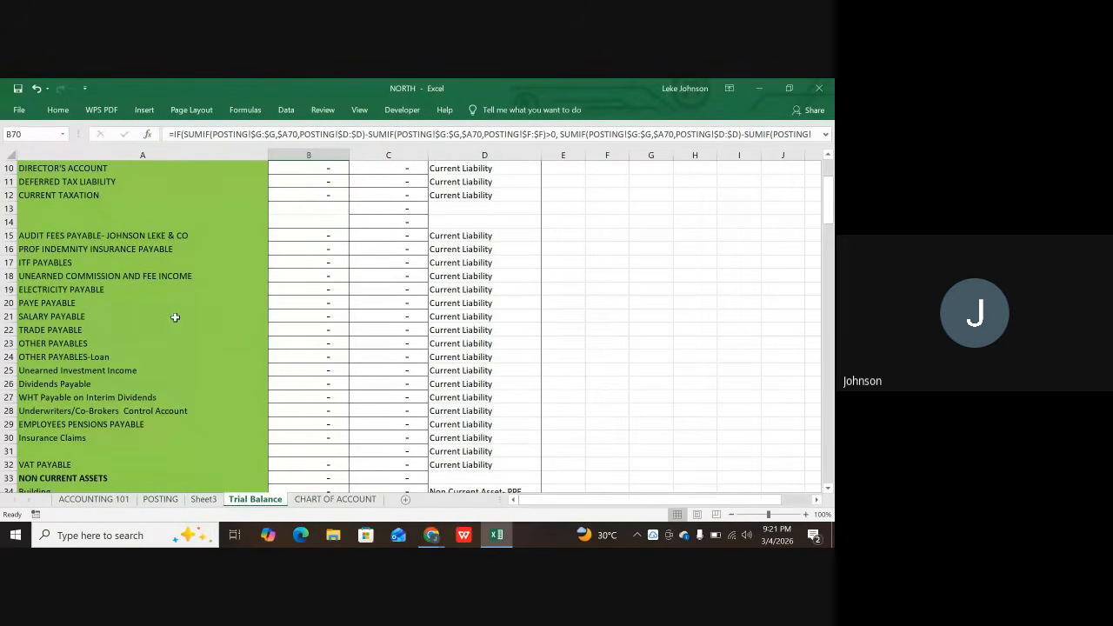
- Copy the OTHER PAYABLES-Loan account name from Trial Balance cell A24 into POSTING narration cell G8, beside the Loan credit
click(104, 358)
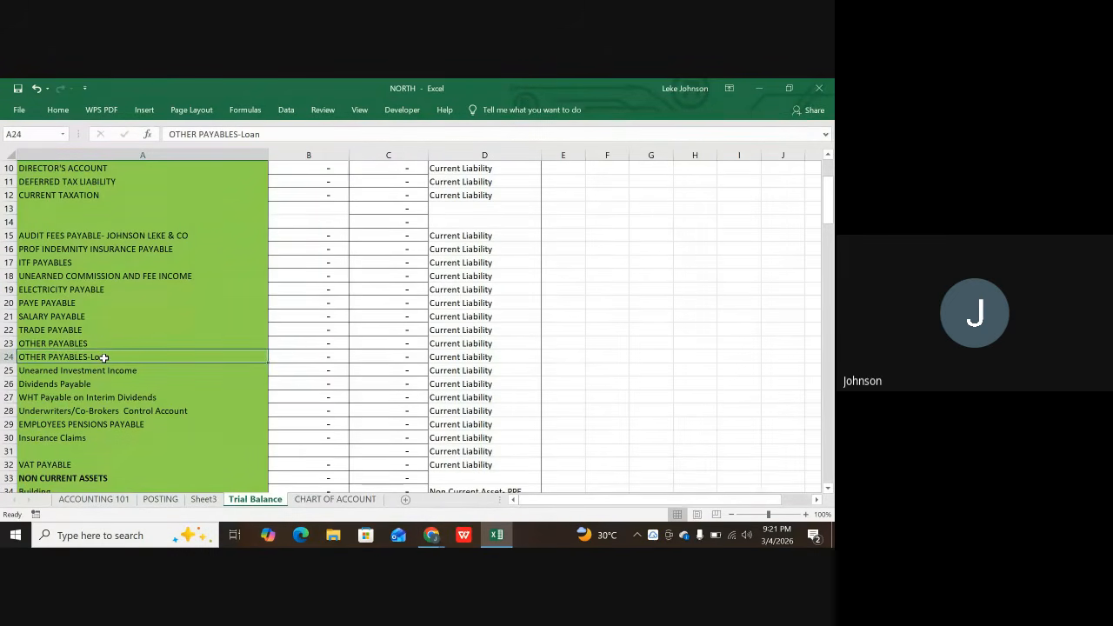
click(81, 331)
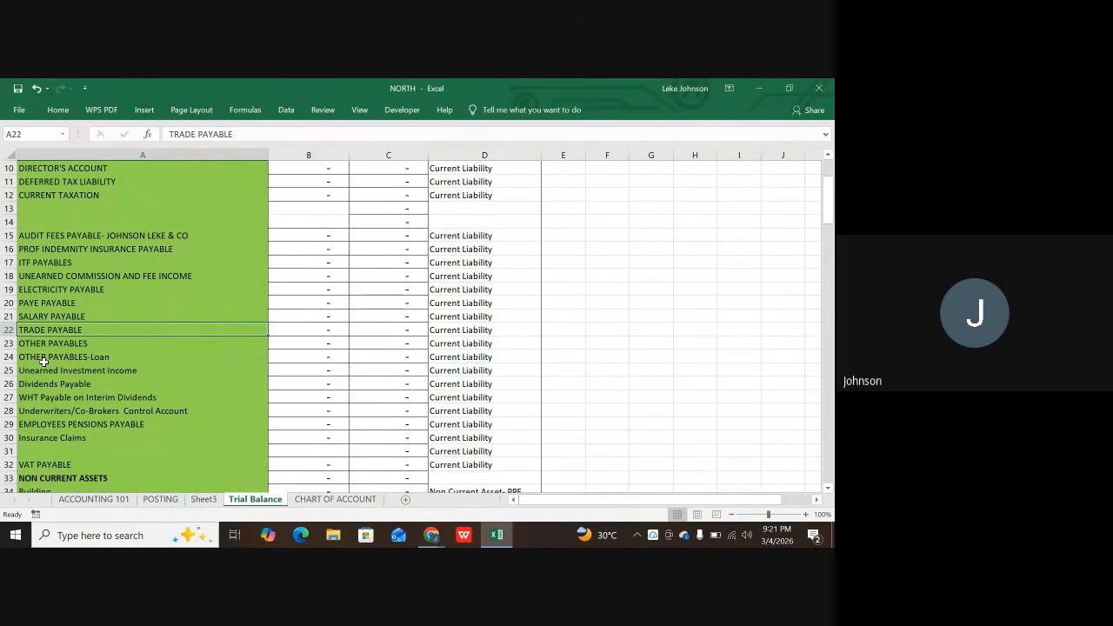
click(92, 356)
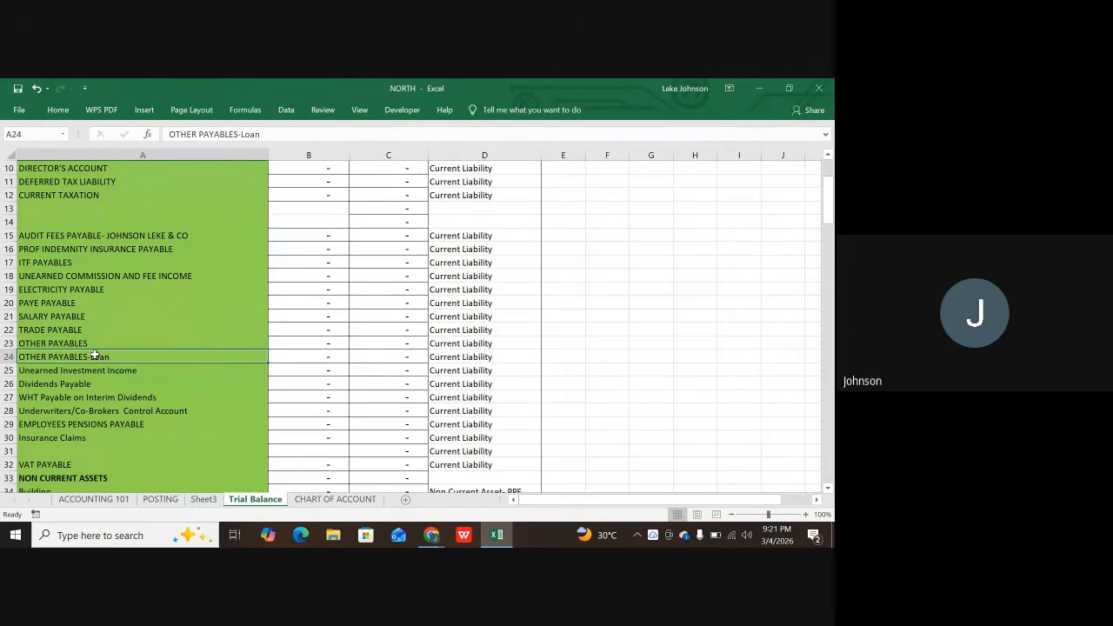
key(ctrl+c)
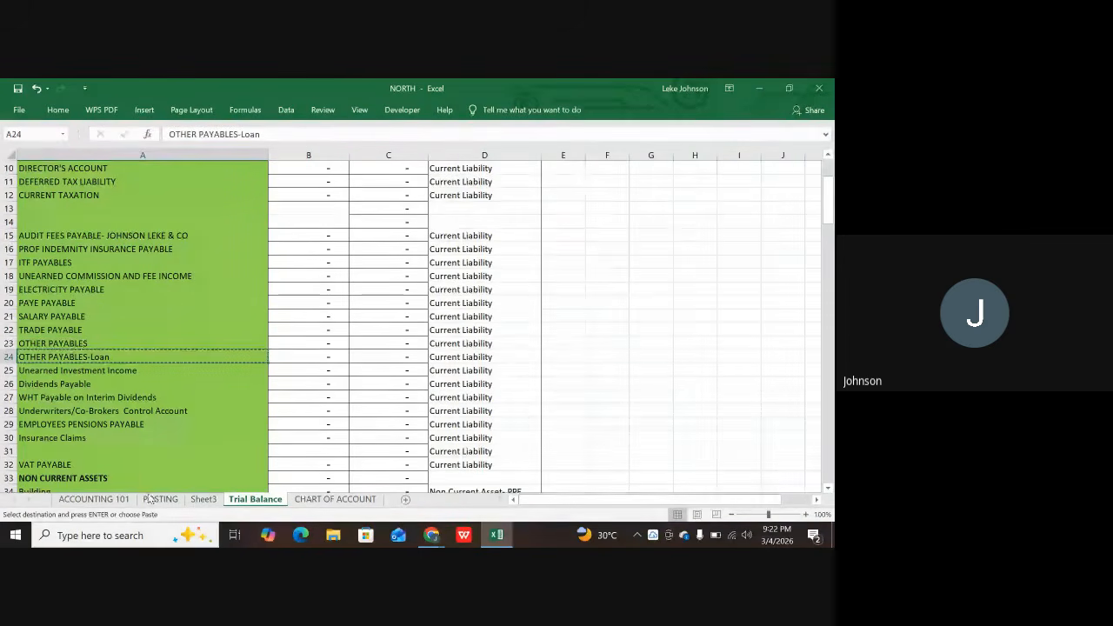
click(161, 499)
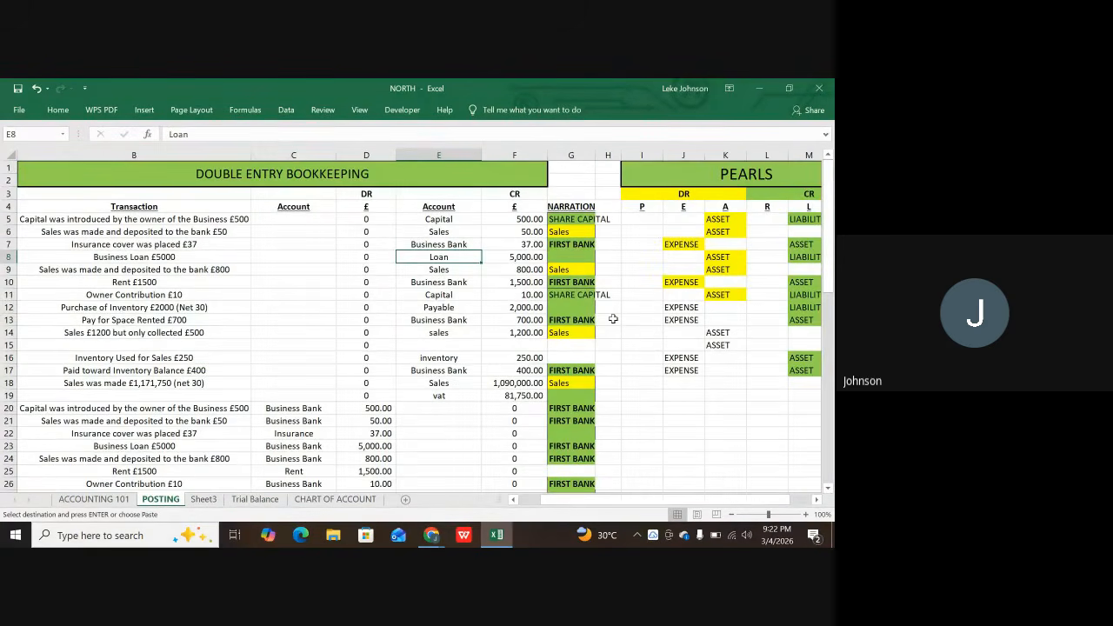
click(574, 257)
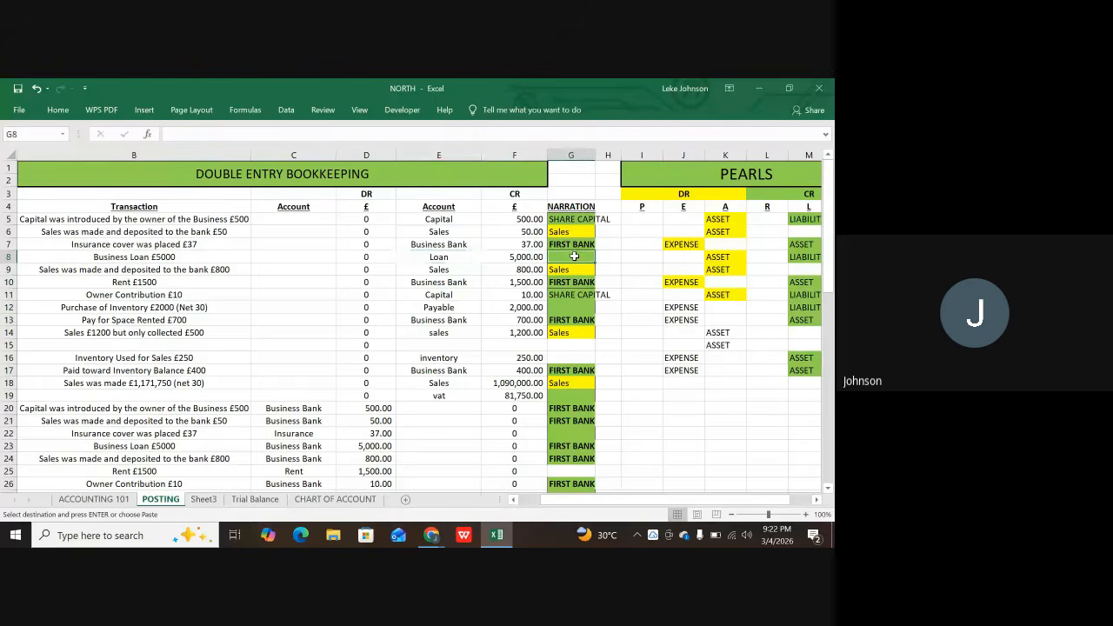
key(ctrl+v)
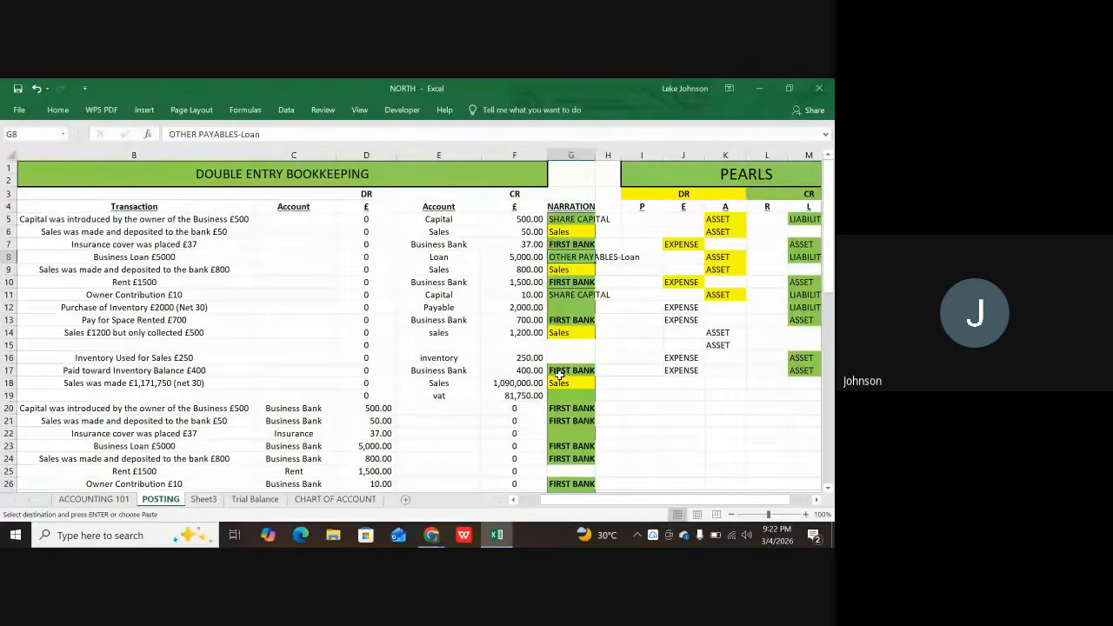
- Review the POSTING rows for narration cells still unfilled and select the Payable credit account in cell E12
scroll(559, 376, down, 3)
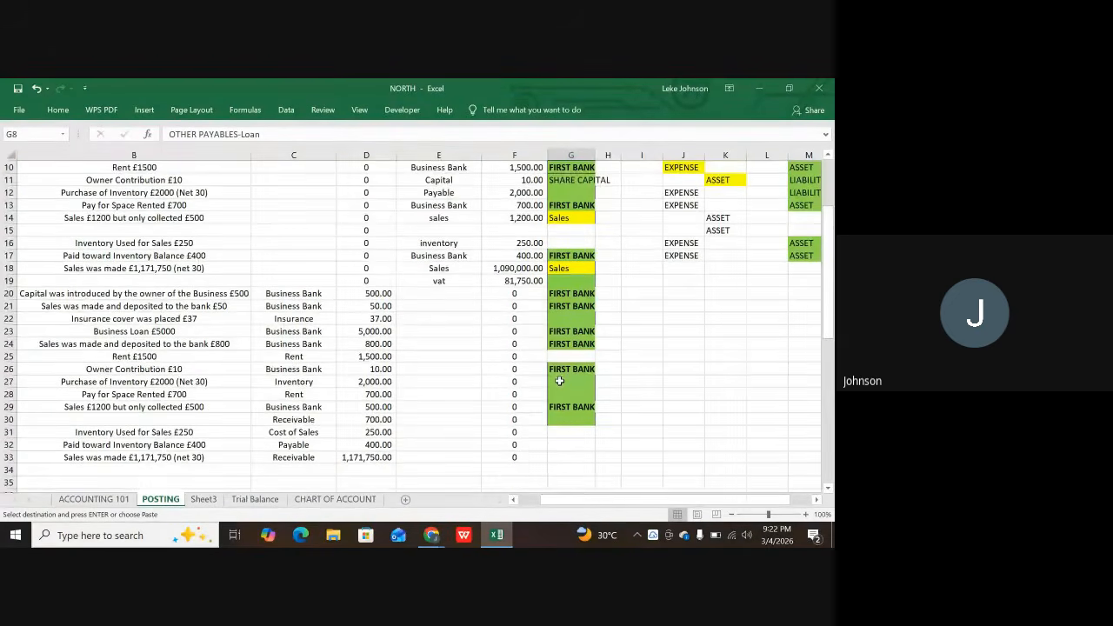
scroll(559, 381, down, 1)
scroll(566, 372, up, 1)
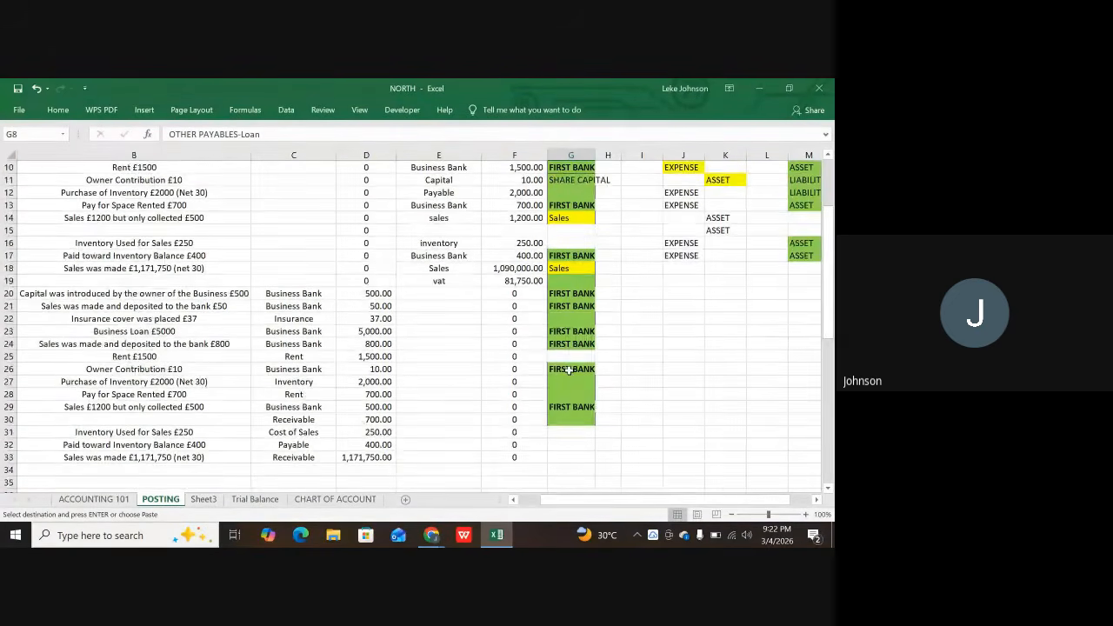
key(Escape)
scroll(587, 245, up, 1)
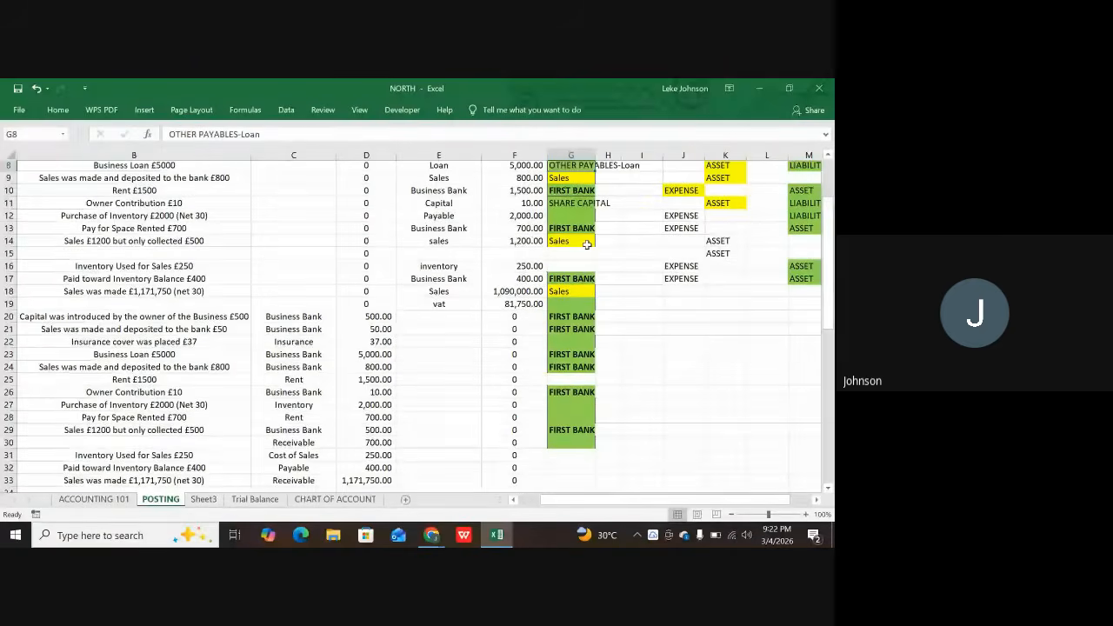
scroll(587, 245, up, 2)
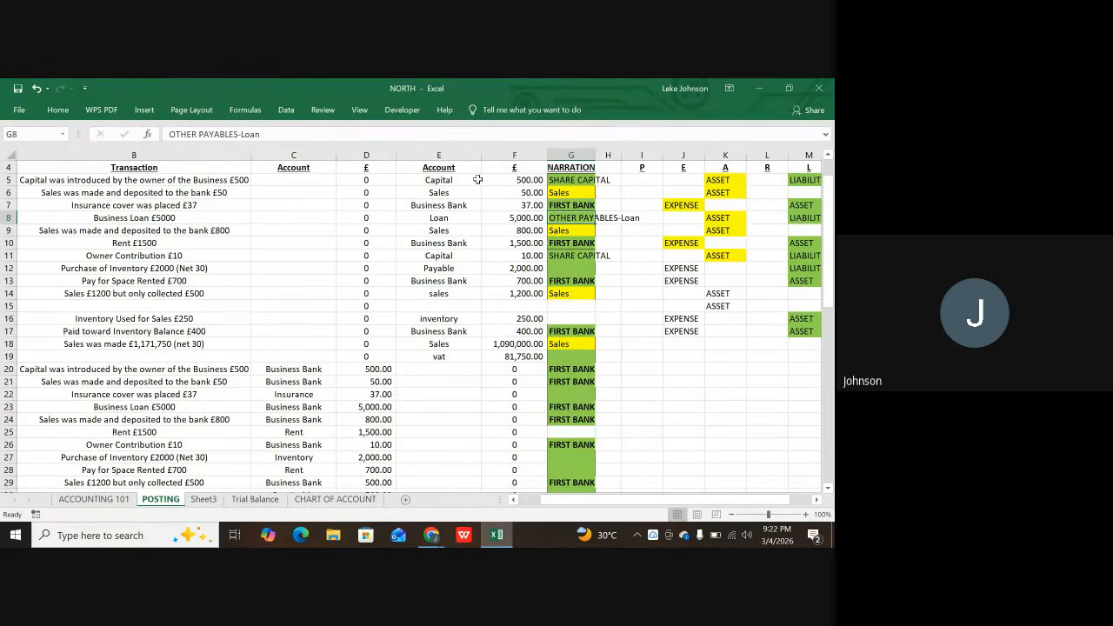
click(442, 267)
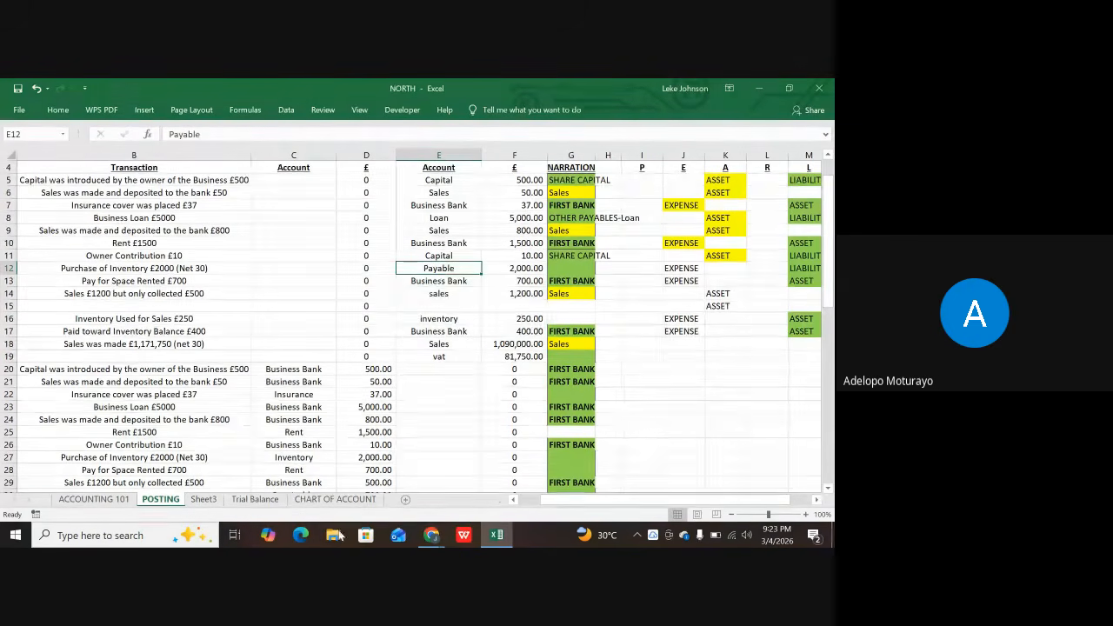
- Copy the TRADE PAYABLE account name from Trial Balance cell A22 into POSTING narration cell G12, beside the Payable credit
click(259, 502)
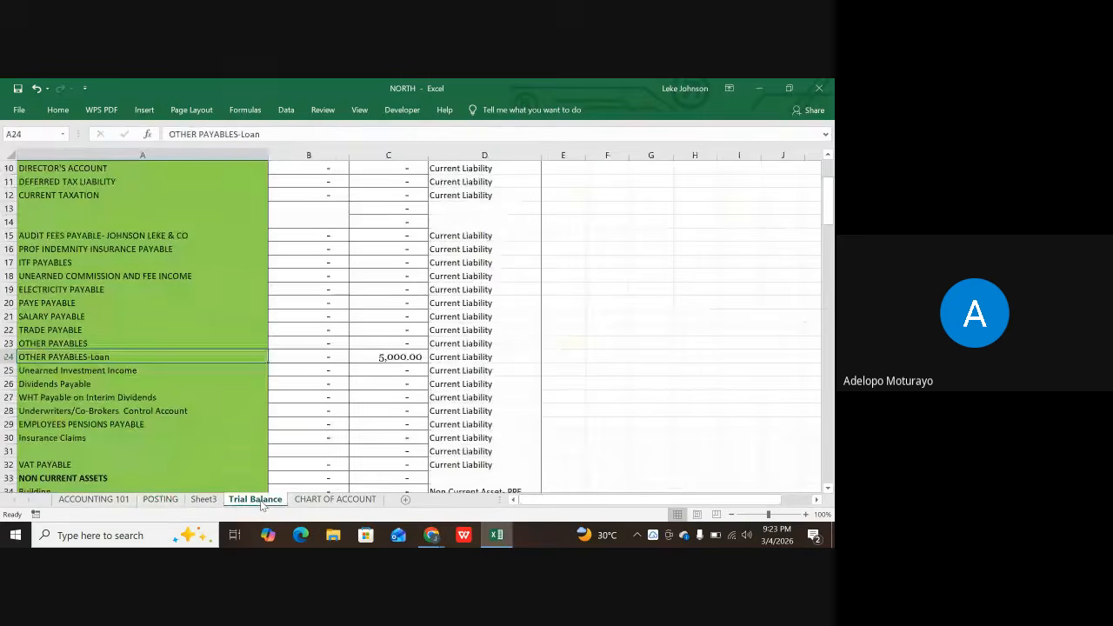
click(81, 331)
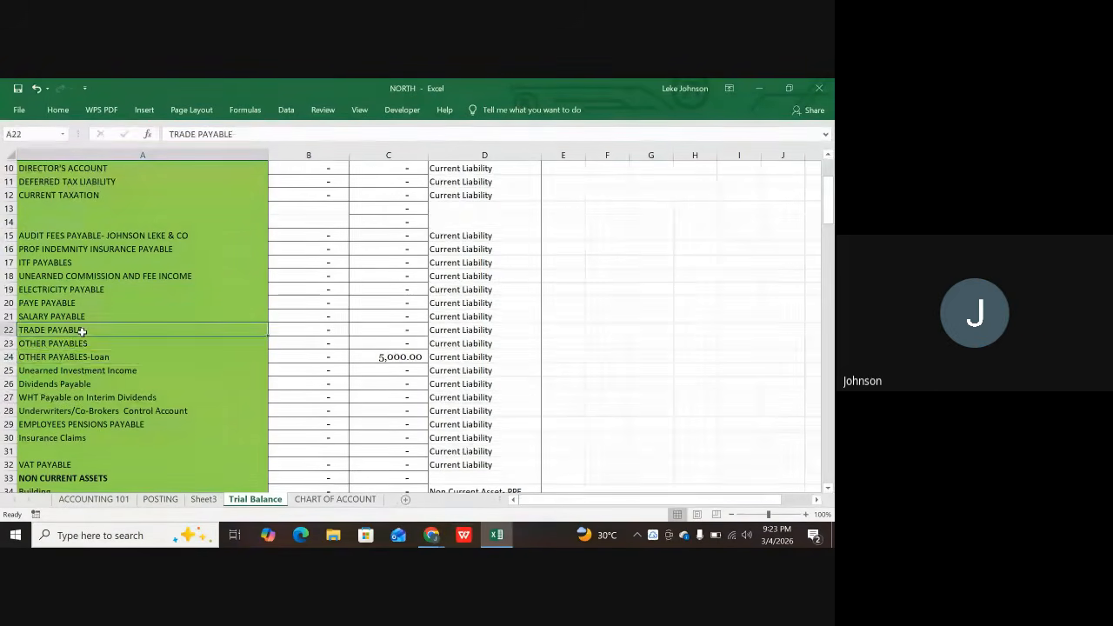
key(ctrl+c)
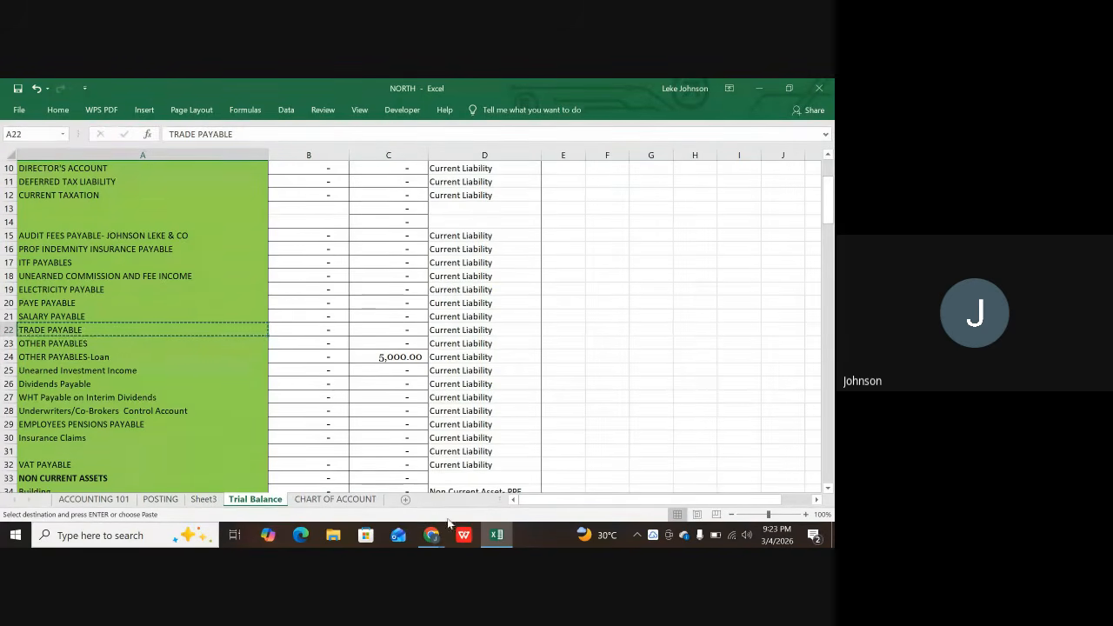
mouse_move(492, 532)
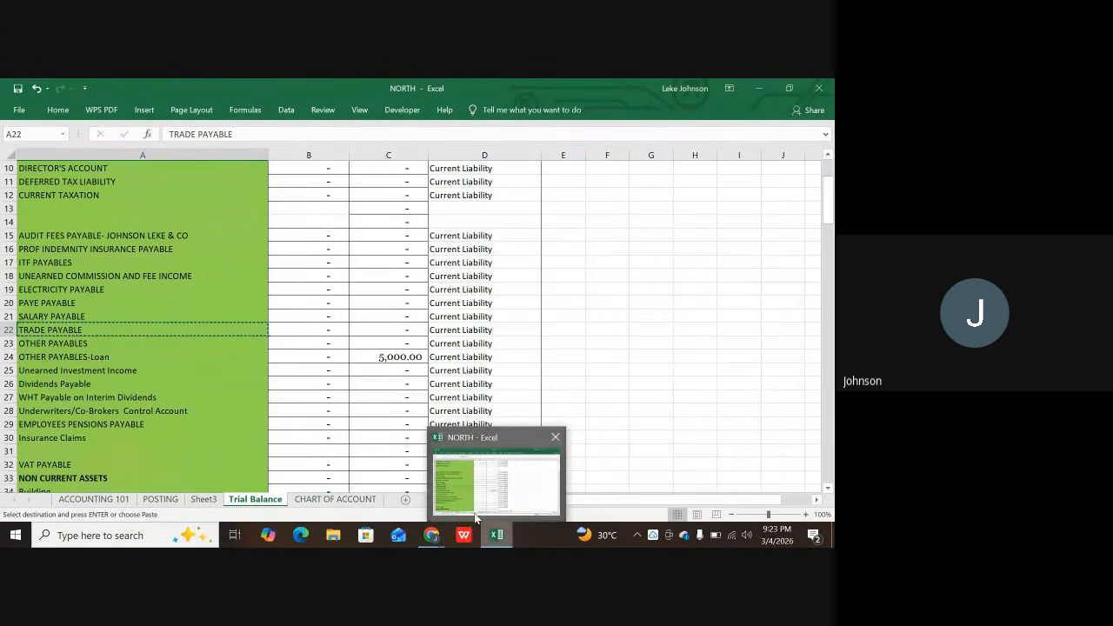
click(165, 500)
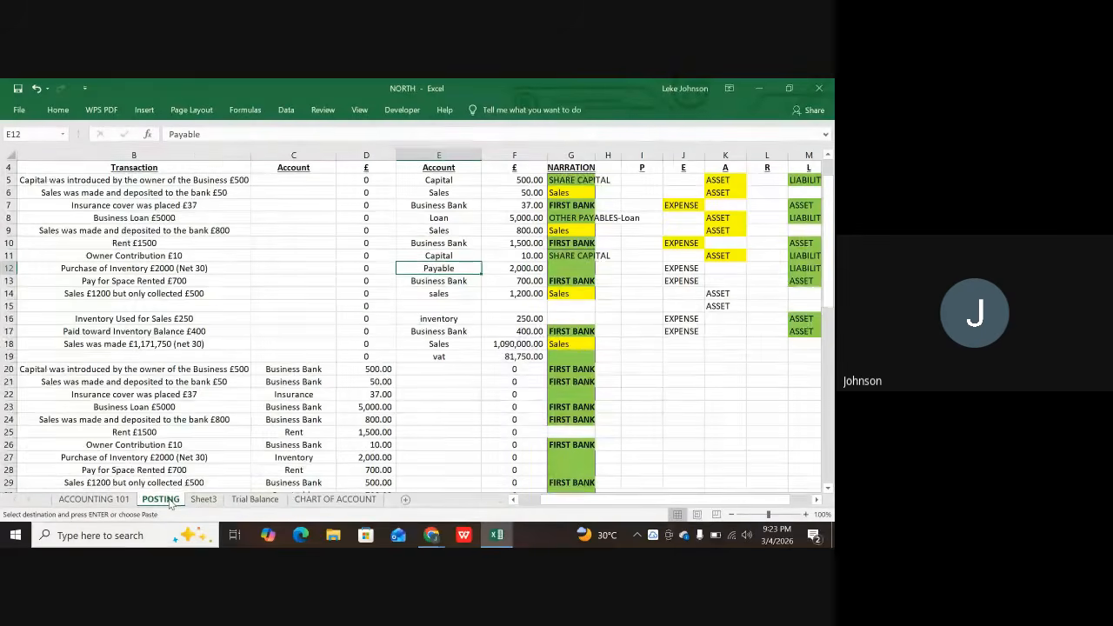
click(569, 268)
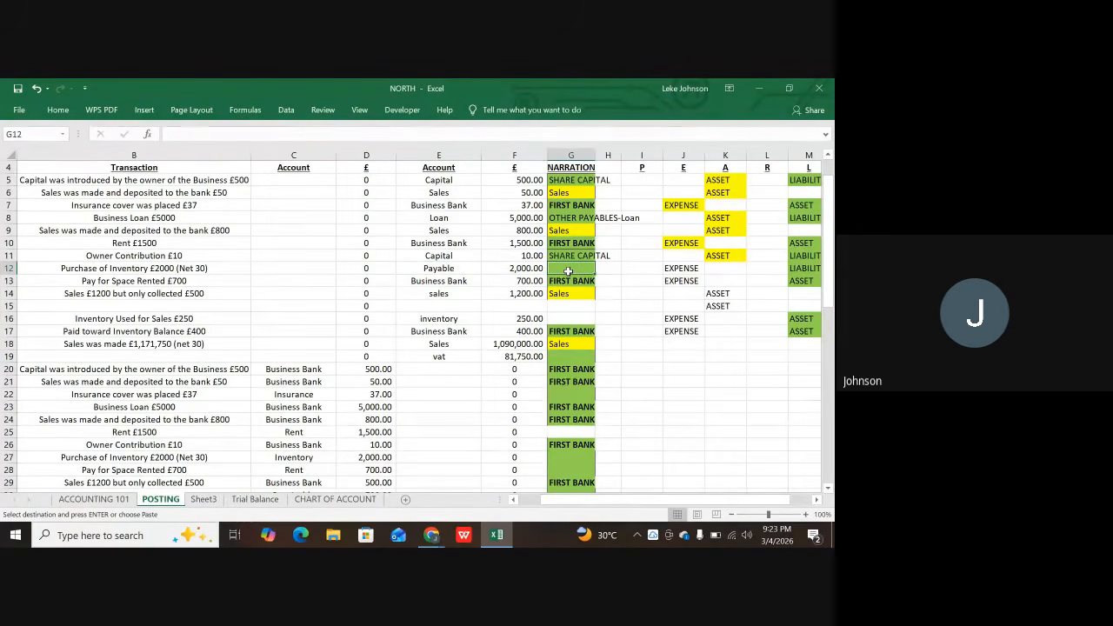
key(ctrl+v)
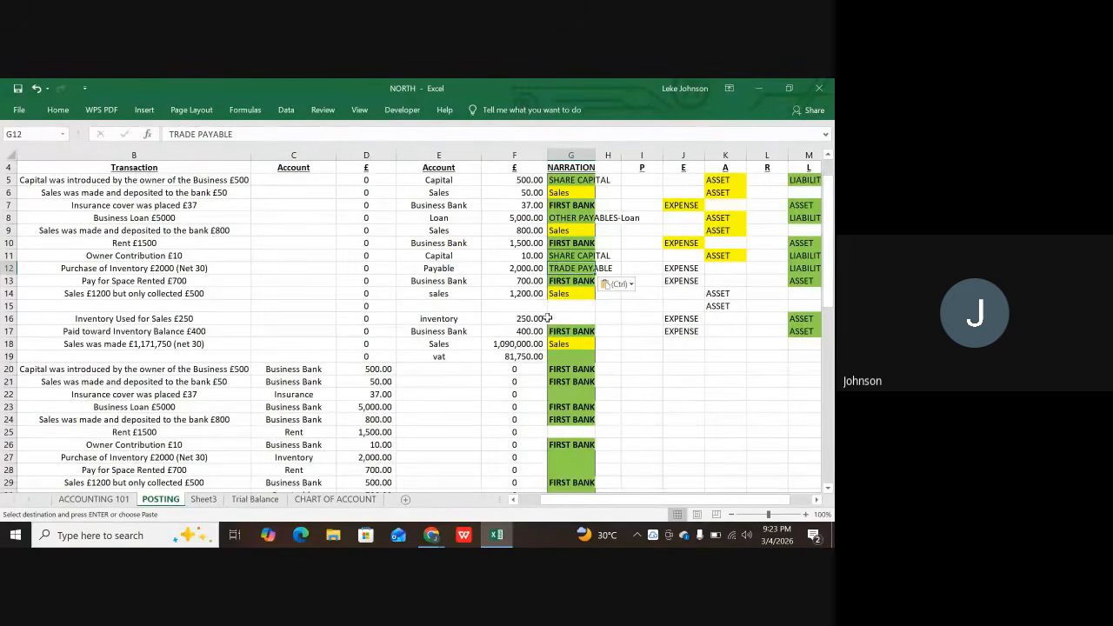
- Paste TRADE PAYABLE into POSTING narration cell G32 as well, for the Payable debit on the inventory balance payment
scroll(548, 318, down, 1)
scroll(546, 321, down, 1)
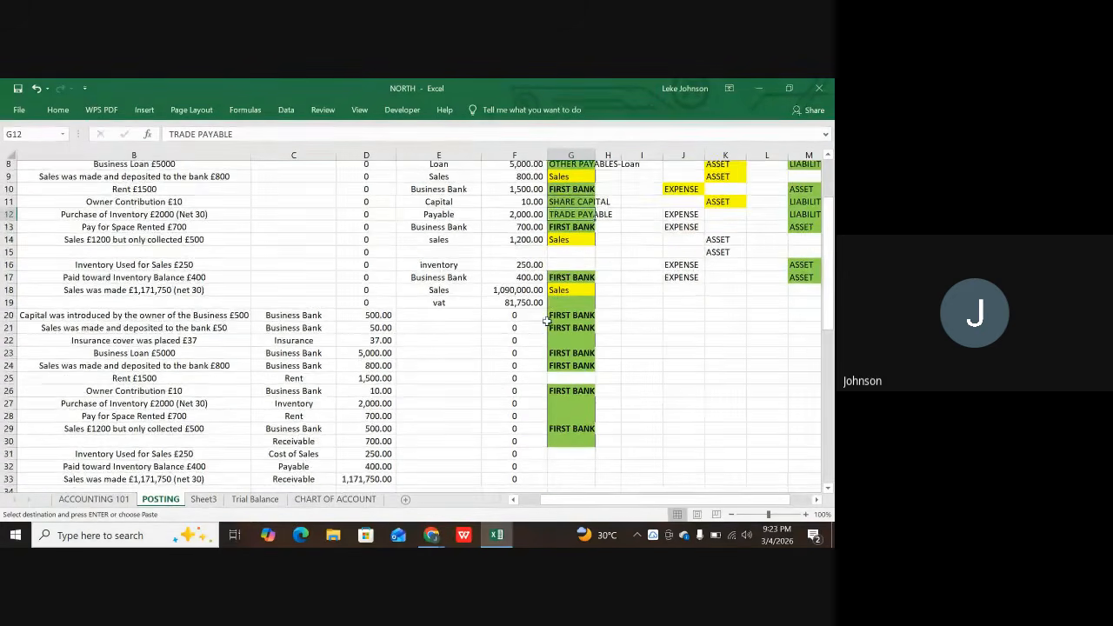
scroll(546, 322, down, 1)
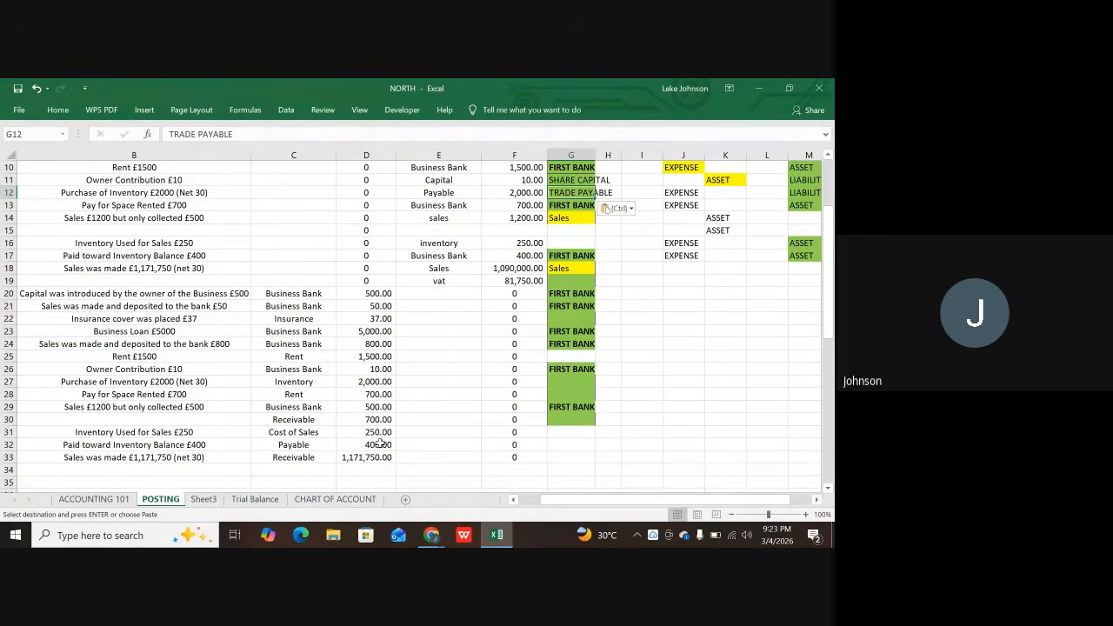
click(561, 443)
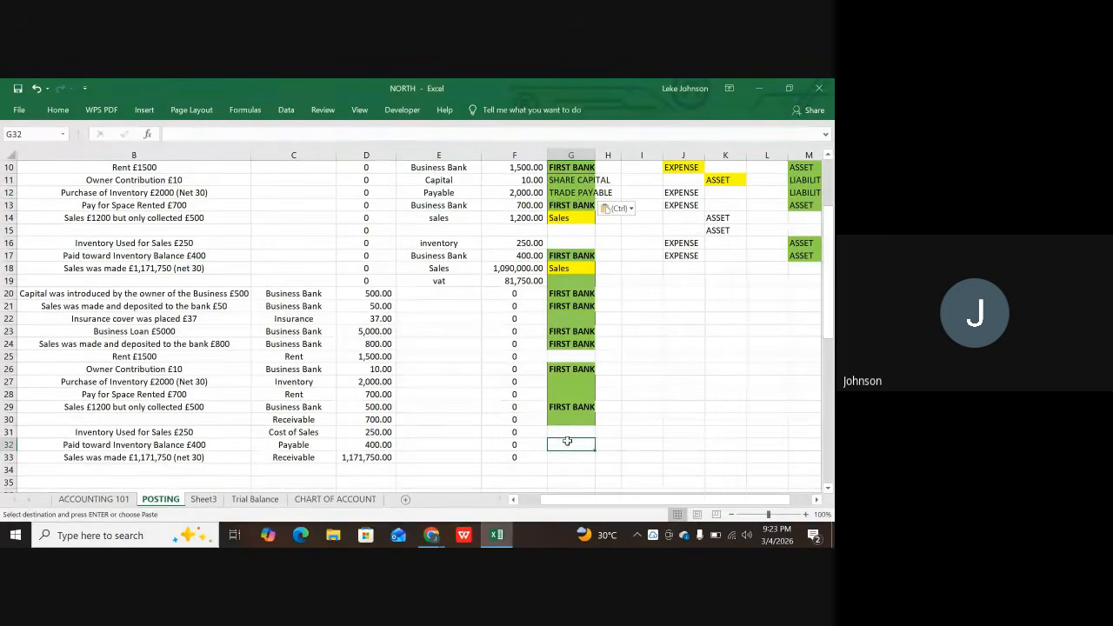
key(ctrl+v)
key(Escape)
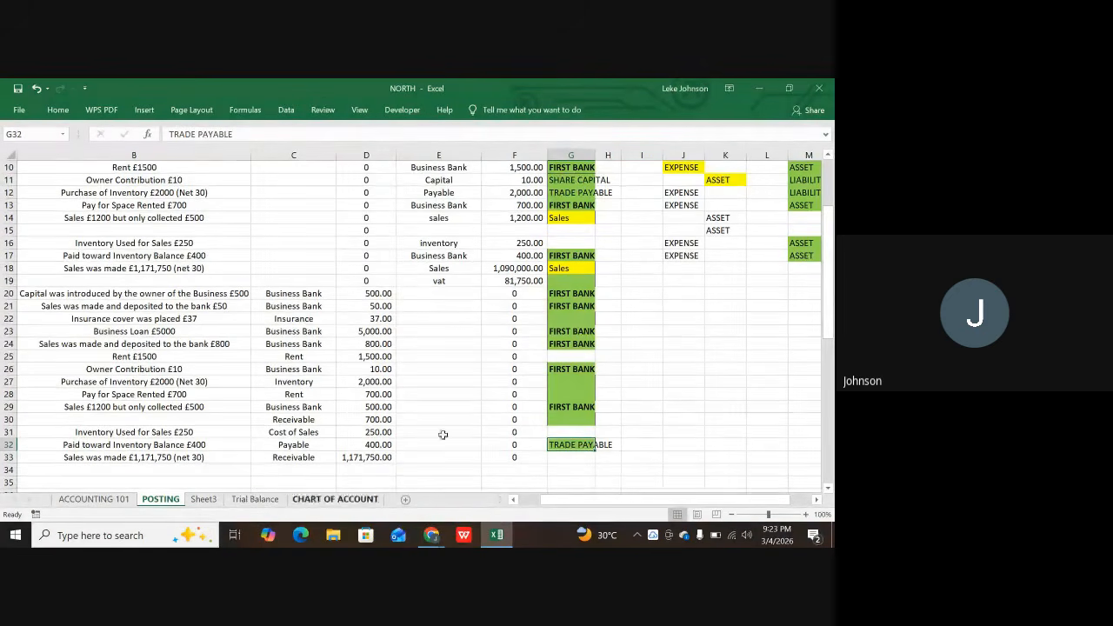
- Find the inventory account among the Trial Balance current assets and copy its name from cell A59
scroll(689, 241, up, 3)
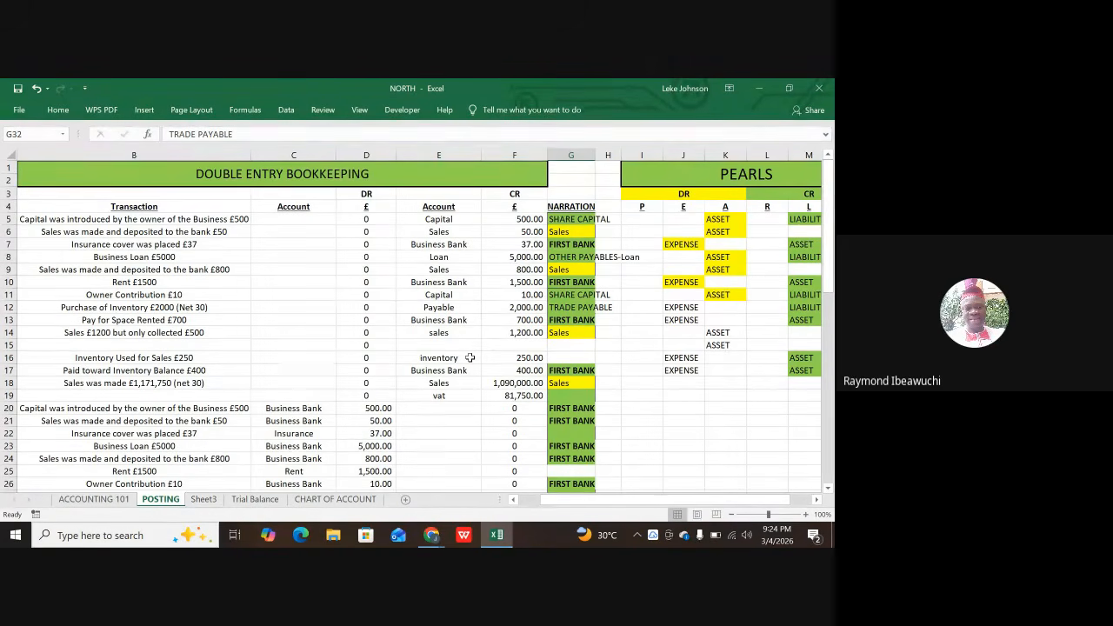
click(256, 499)
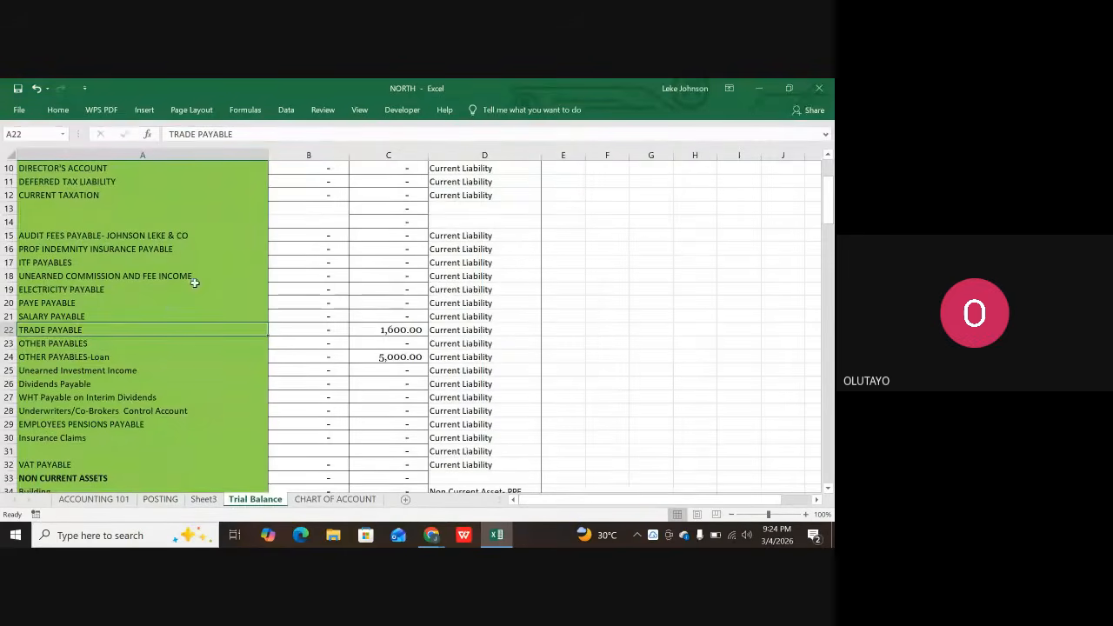
scroll(103, 337, up, 2)
scroll(104, 336, up, 1)
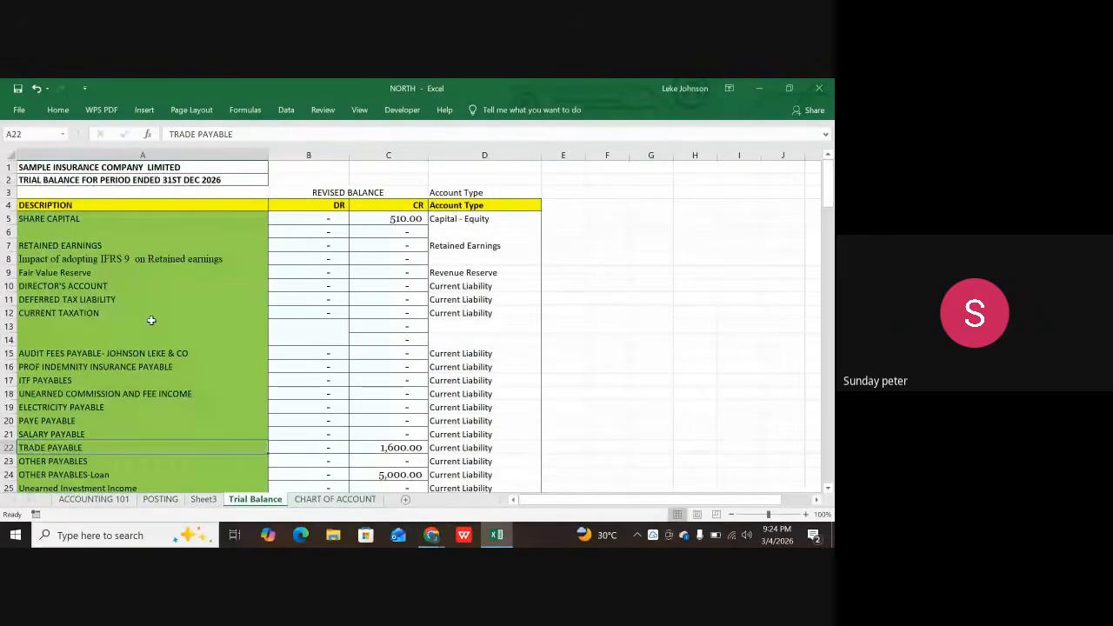
scroll(152, 318, down, 3)
scroll(186, 313, down, 2)
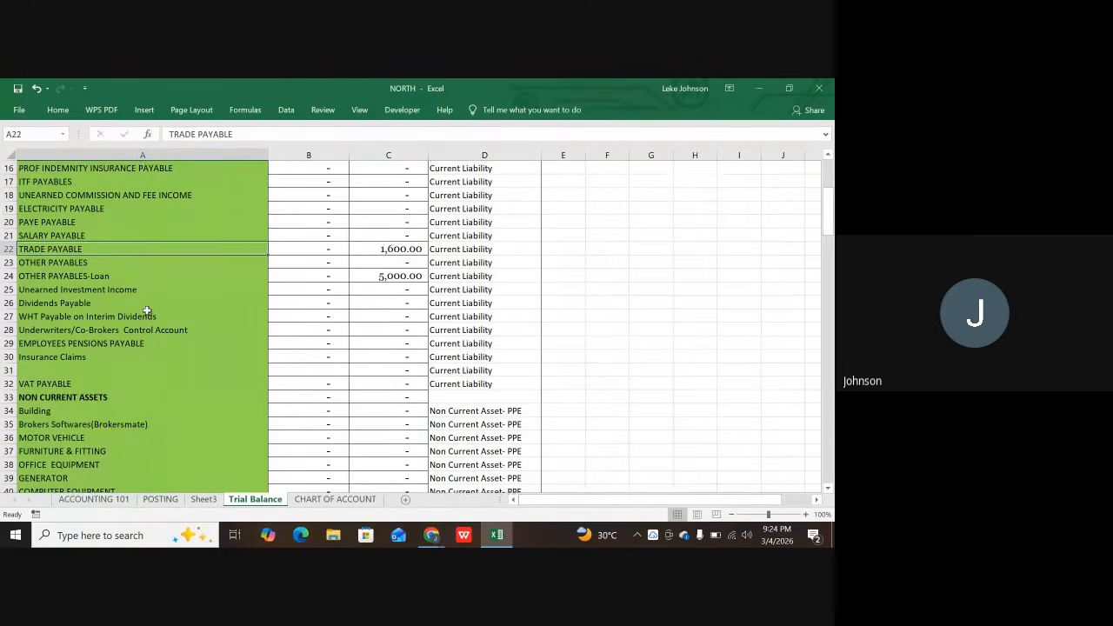
scroll(153, 308, up, 1)
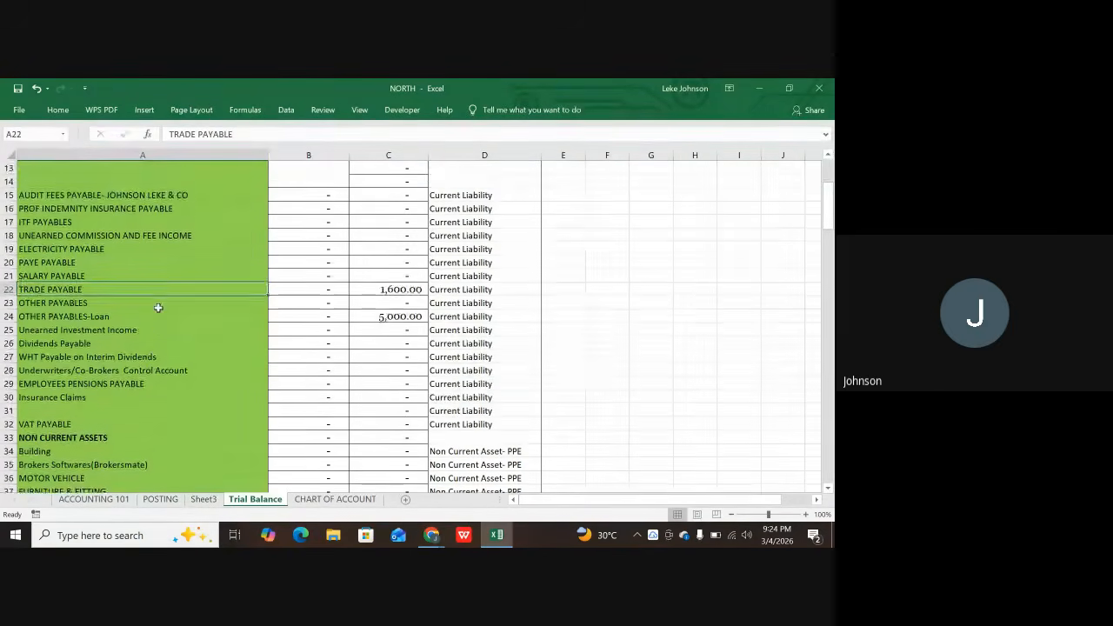
scroll(155, 308, down, 6)
scroll(158, 308, down, 3)
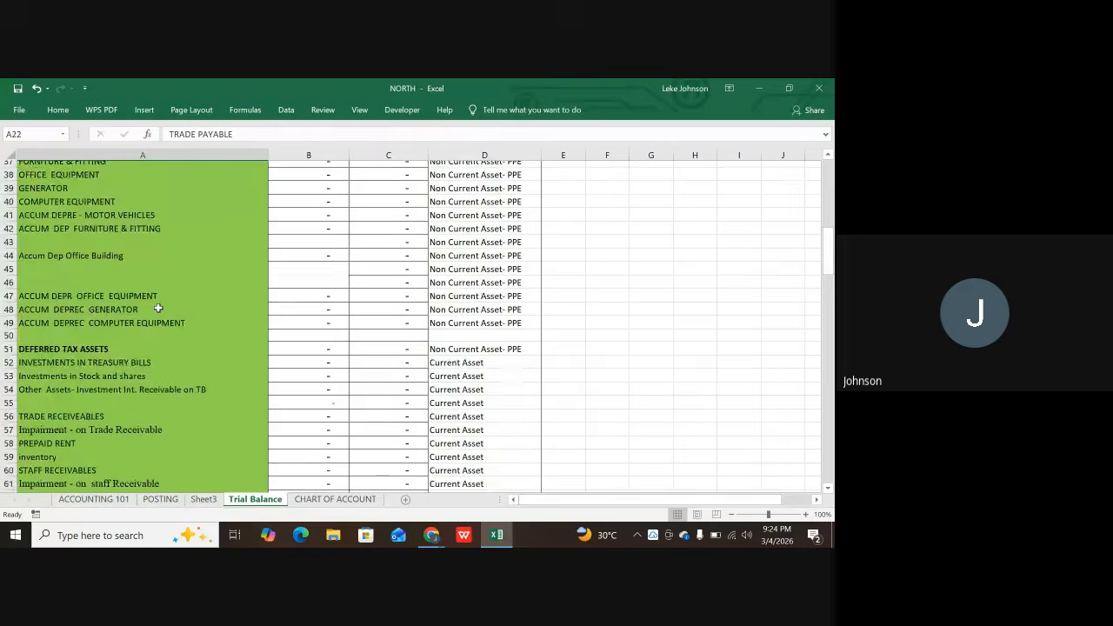
scroll(144, 341, down, 2)
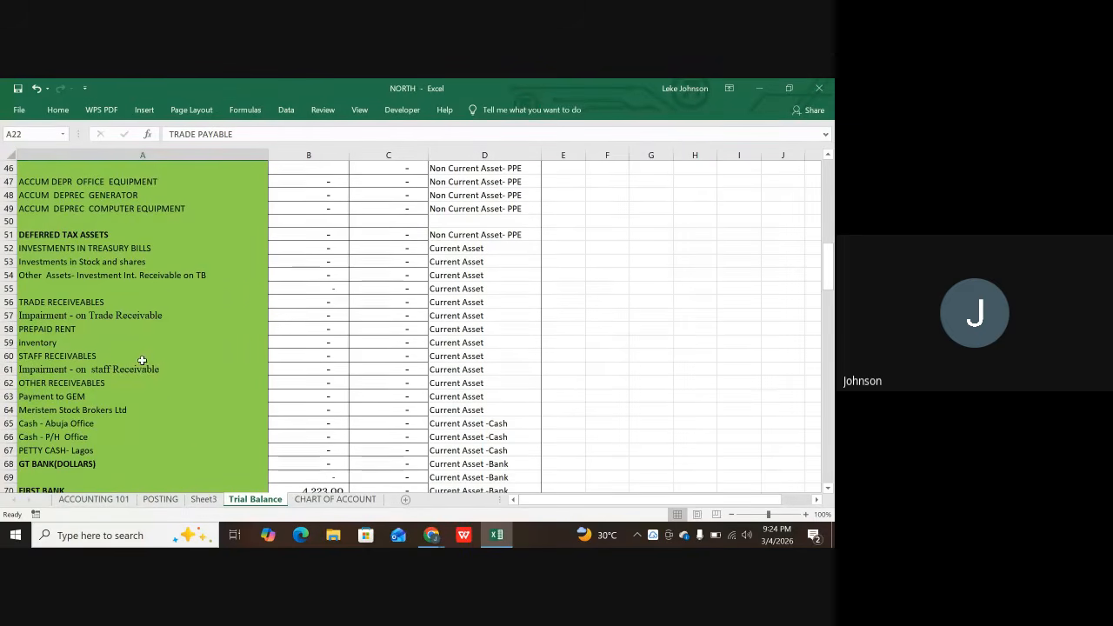
click(51, 346)
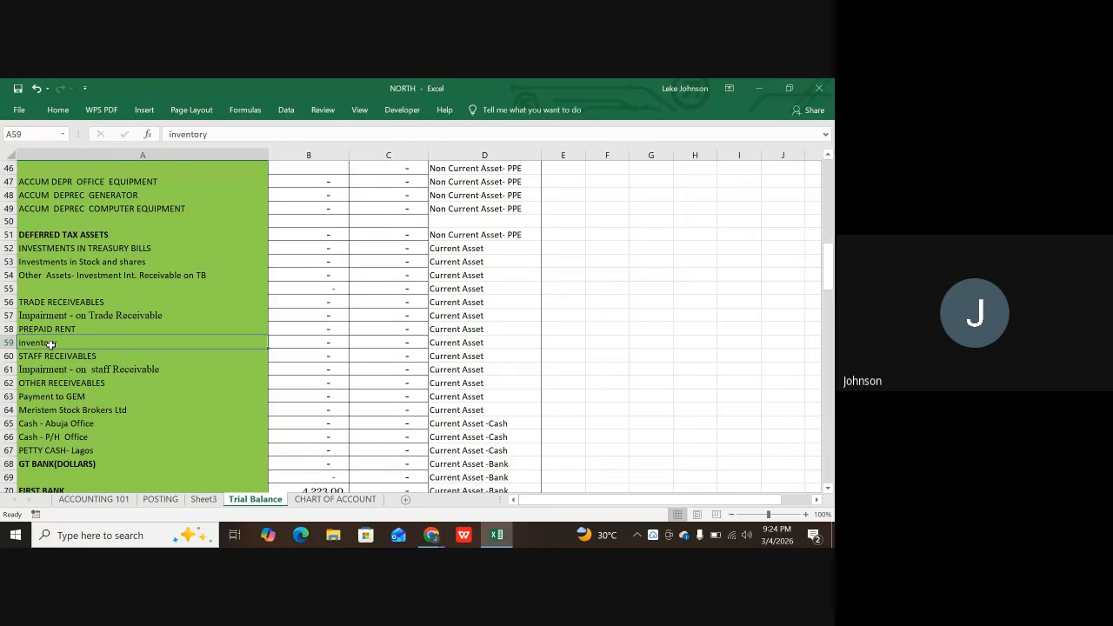
key(ctrl+c)
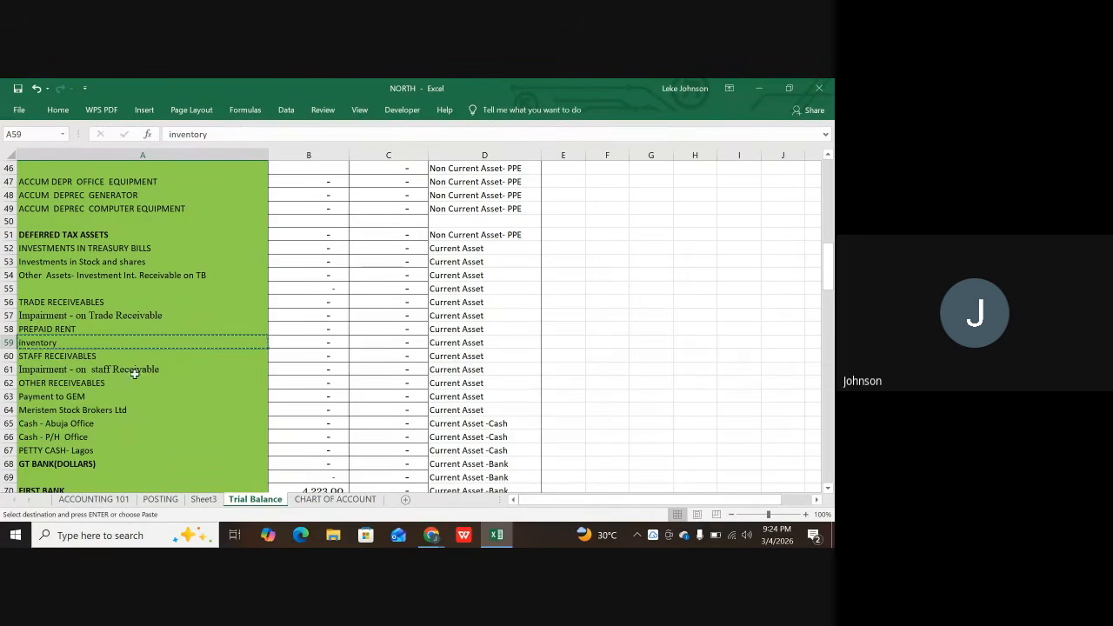
- Paste the inventory account name into POSTING narration cells G16 and G27, for the inventory credit and the inventory purchase debit
click(161, 499)
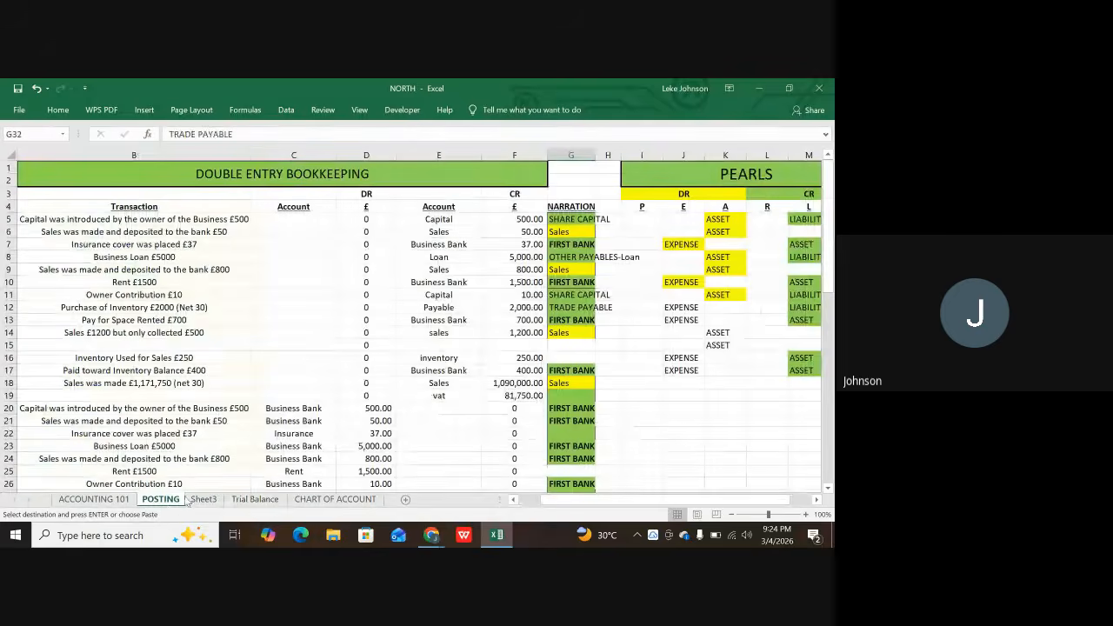
click(561, 357)
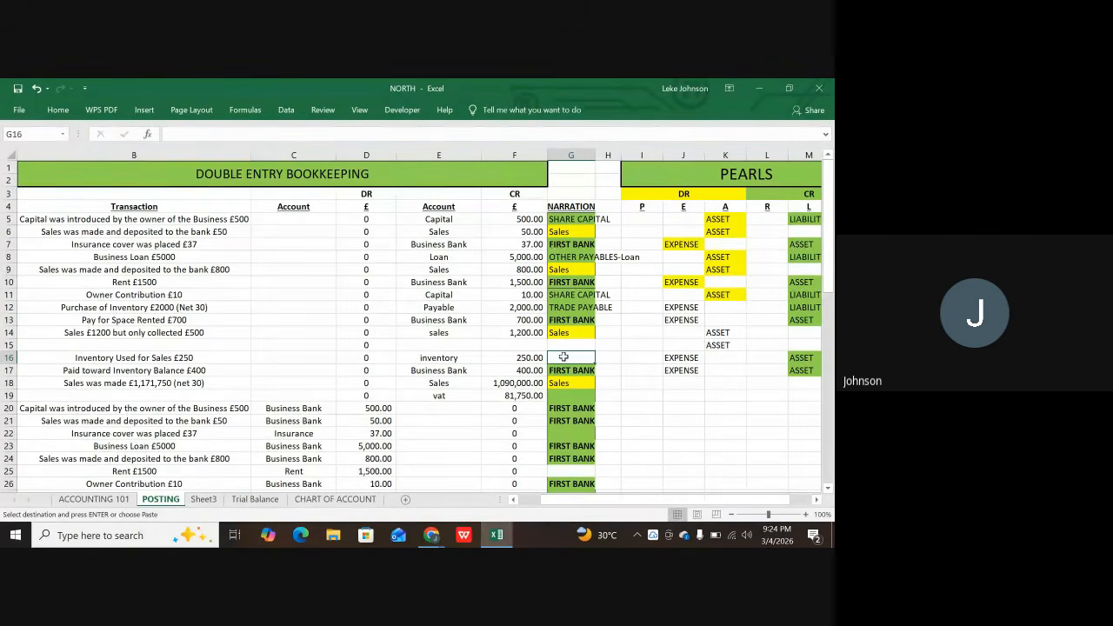
key(ctrl+v)
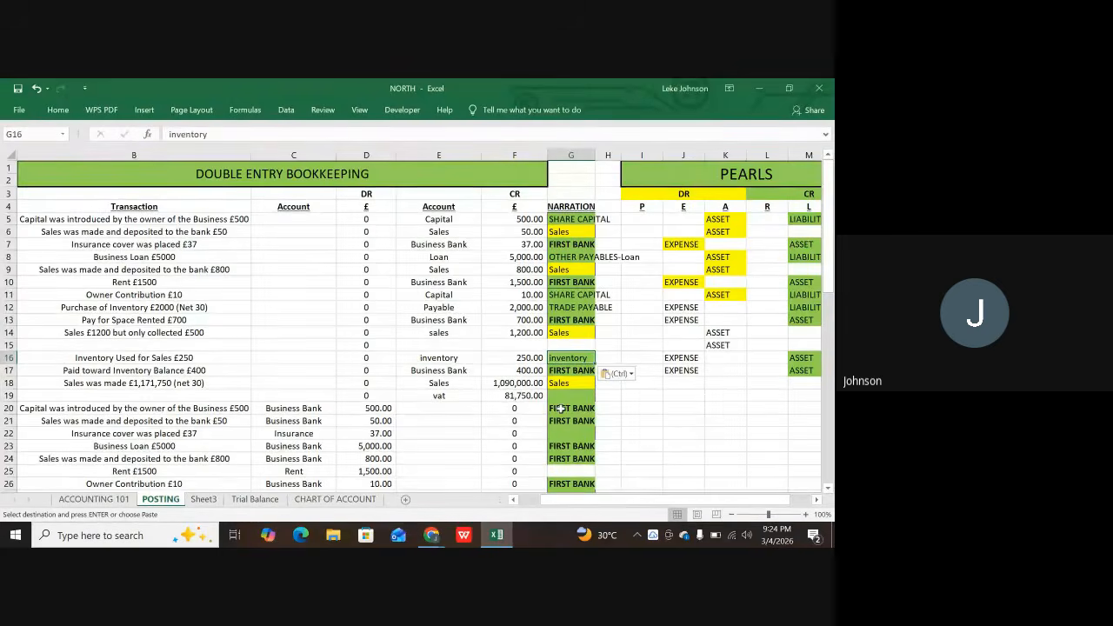
scroll(561, 408, down, 1)
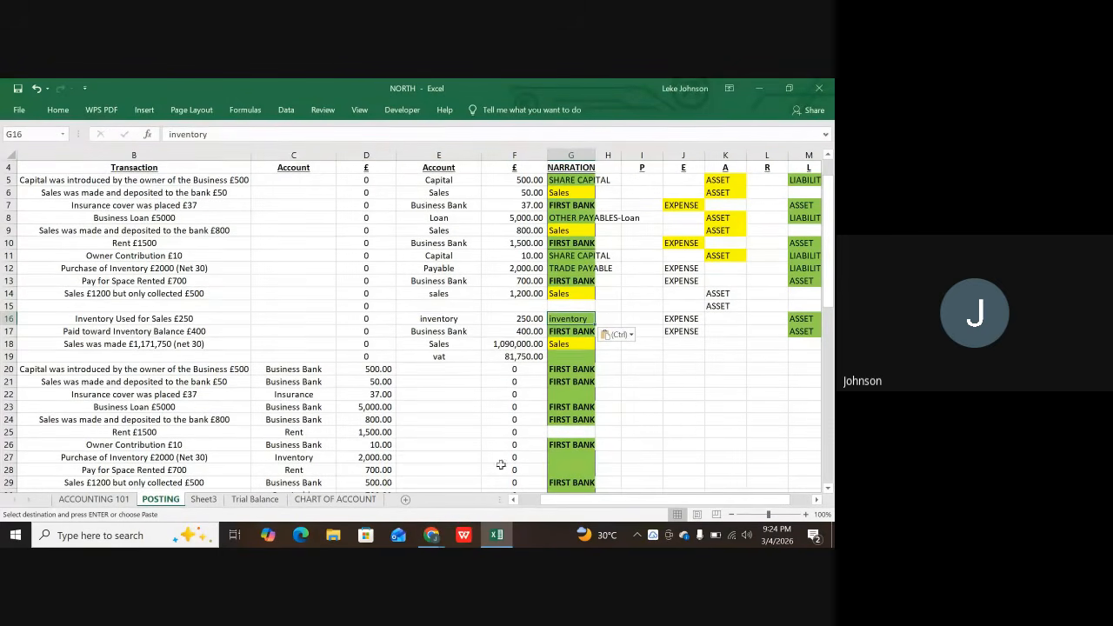
click(553, 459)
key(ctrl+v)
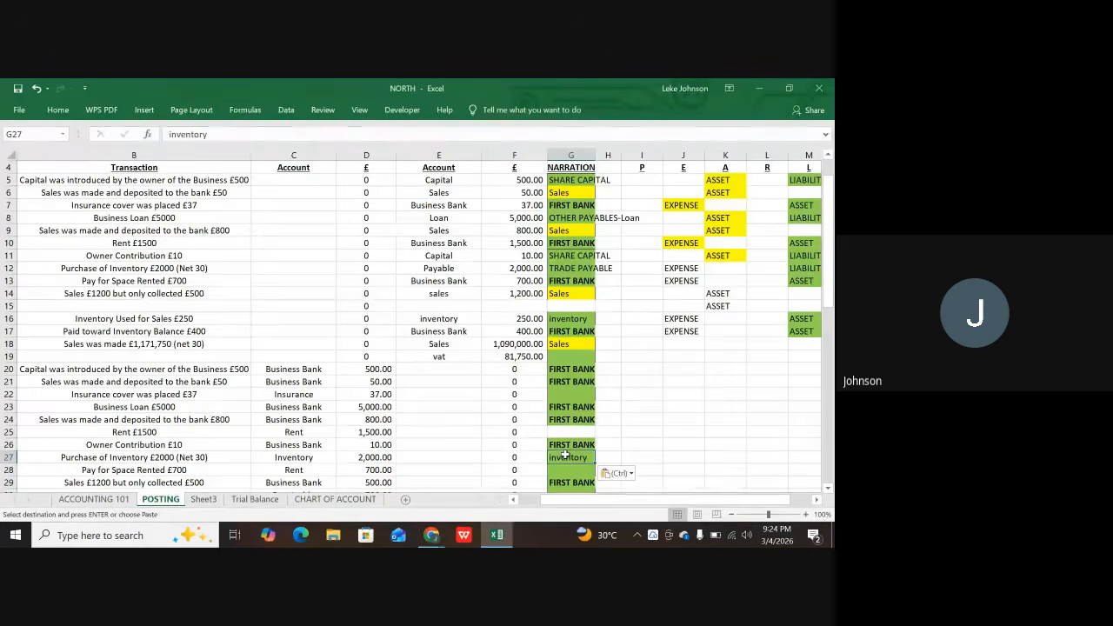
scroll(565, 454, down, 1)
scroll(565, 453, down, 1)
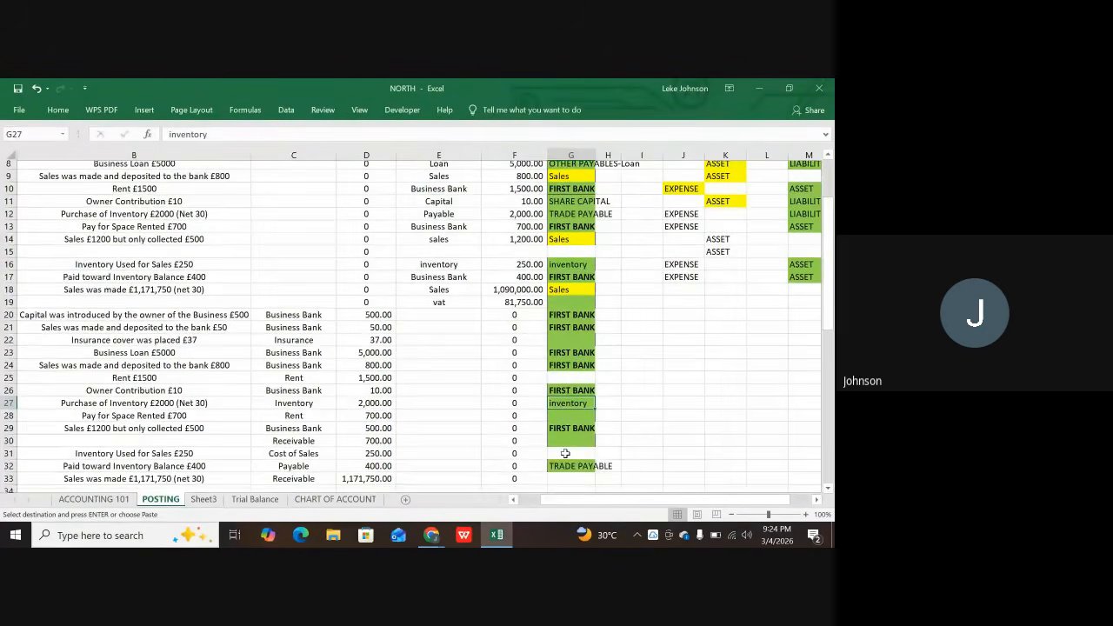
key(Escape)
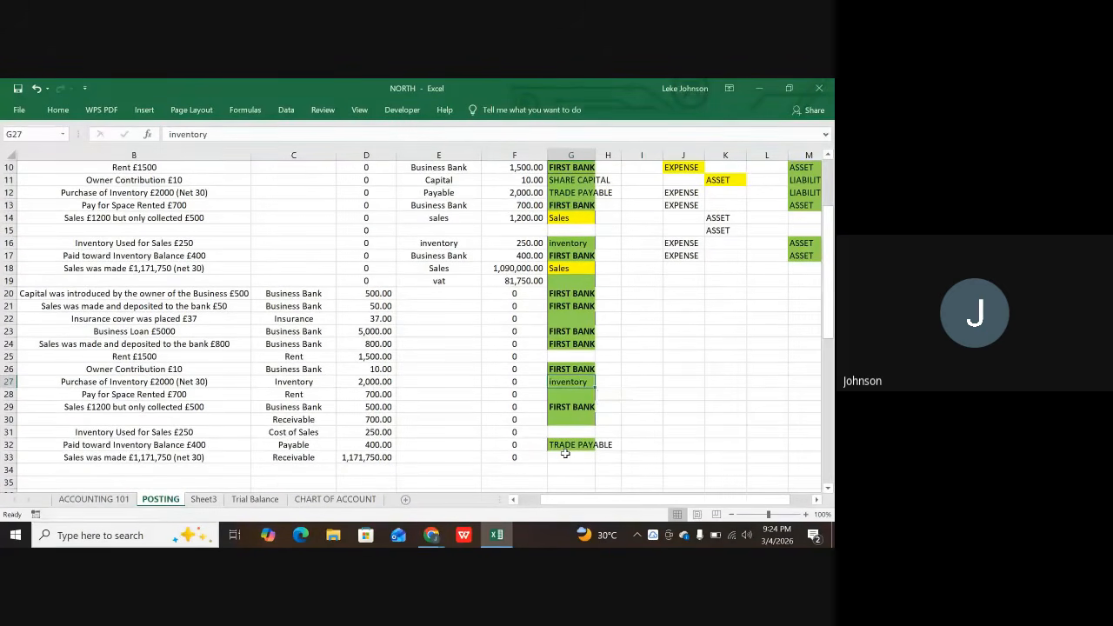
- Check the inventory balance on the Trial Balance sheet and examine the payable accounts among the current liabilities
scroll(565, 454, up, 2)
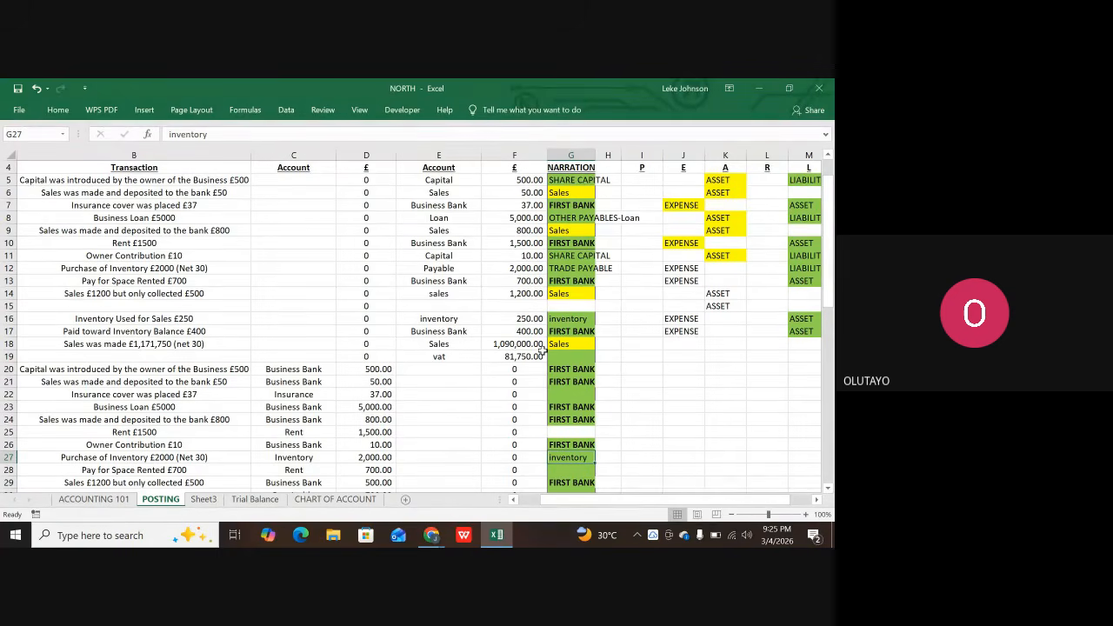
click(255, 499)
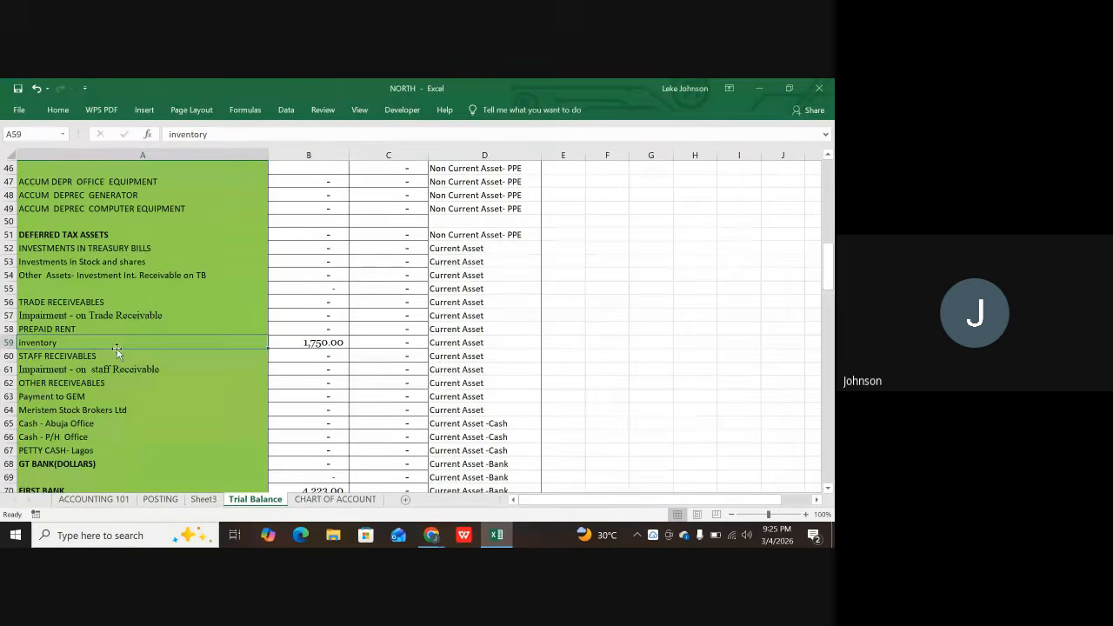
scroll(115, 347, up, 5)
scroll(142, 334, up, 4)
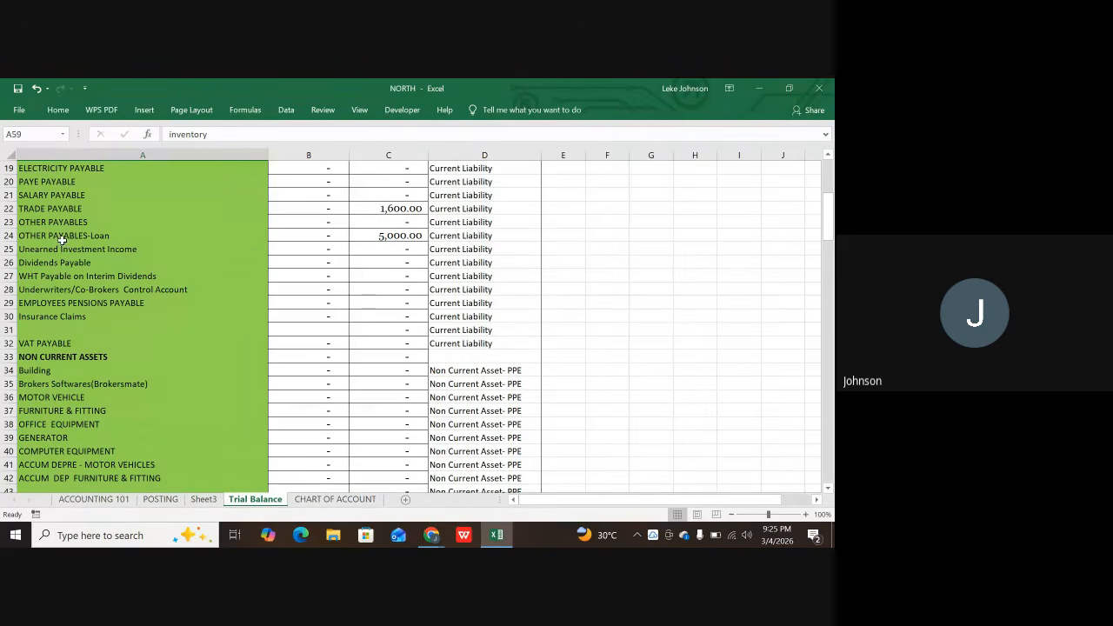
click(77, 180)
scroll(107, 249, up, 1)
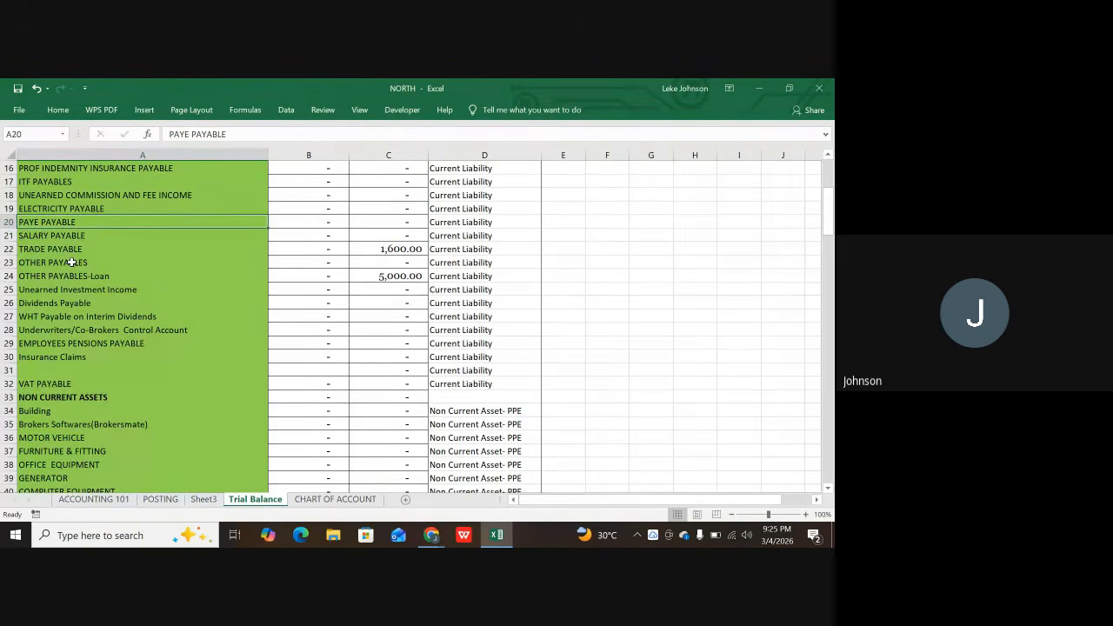
scroll(72, 260, up, 1)
scroll(72, 261, up, 1)
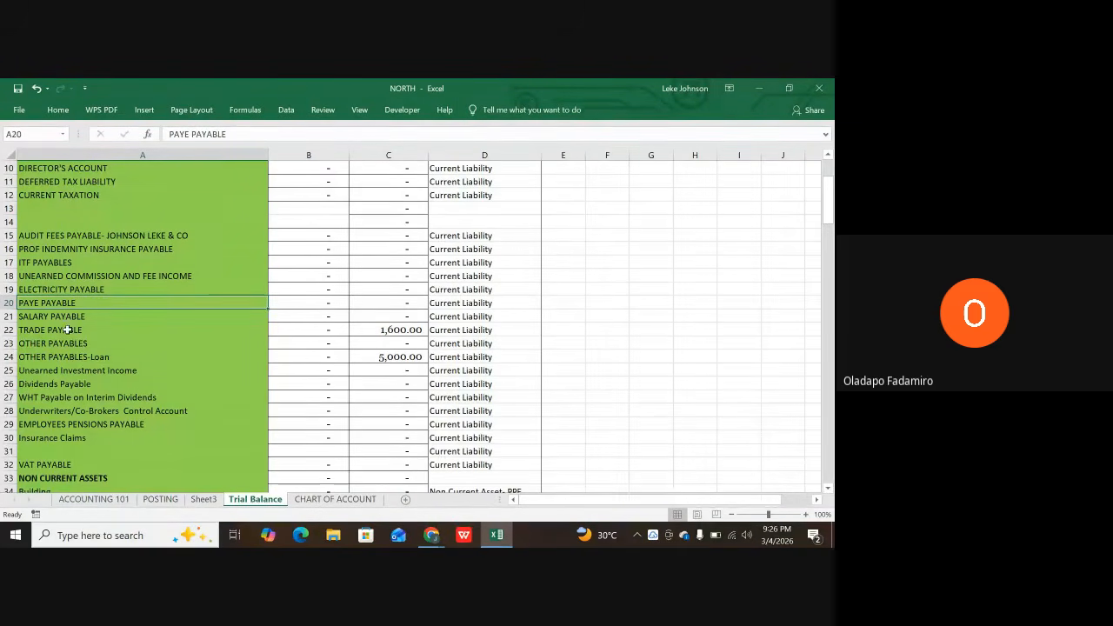
- Copy the VAT PAYABLE account name from cell A32 of the Trial Balance current liabilities
scroll(74, 345, down, 2)
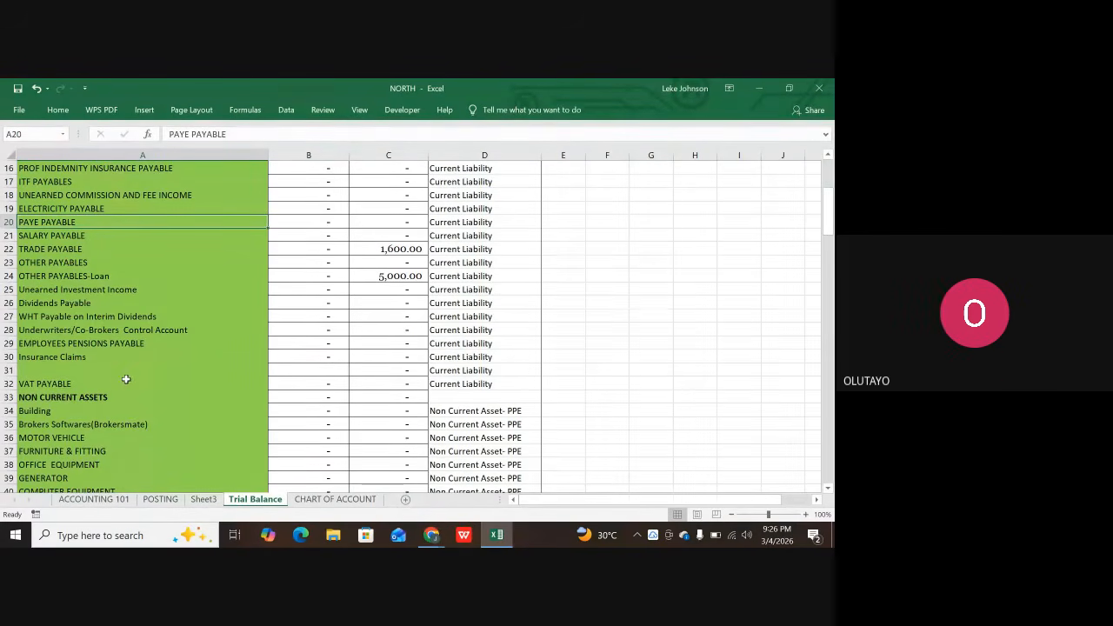
click(39, 383)
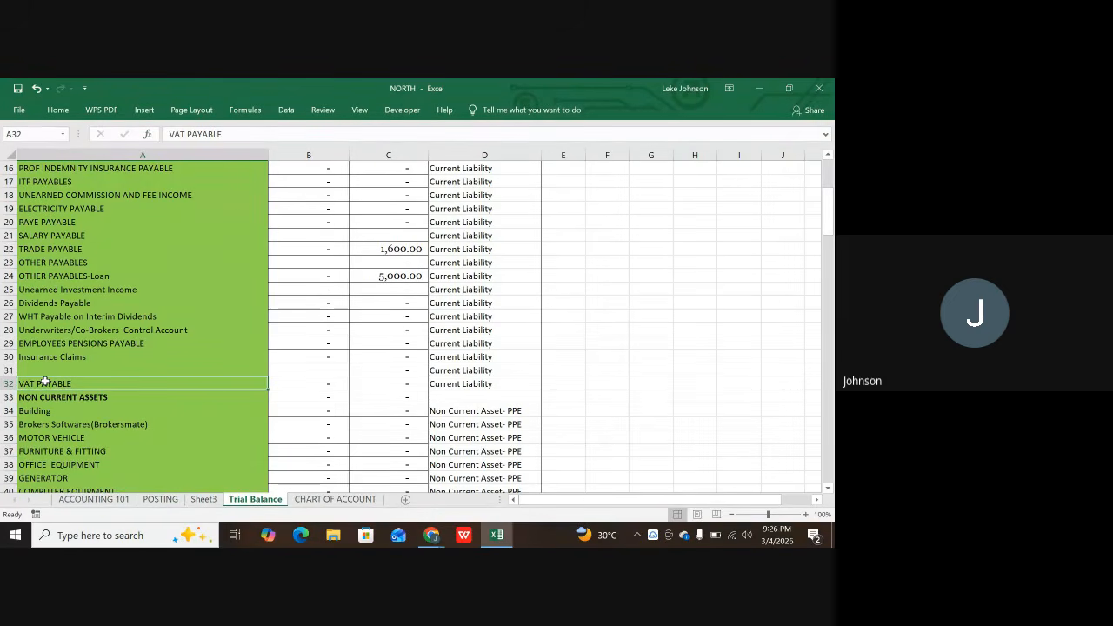
key(ctrl+c)
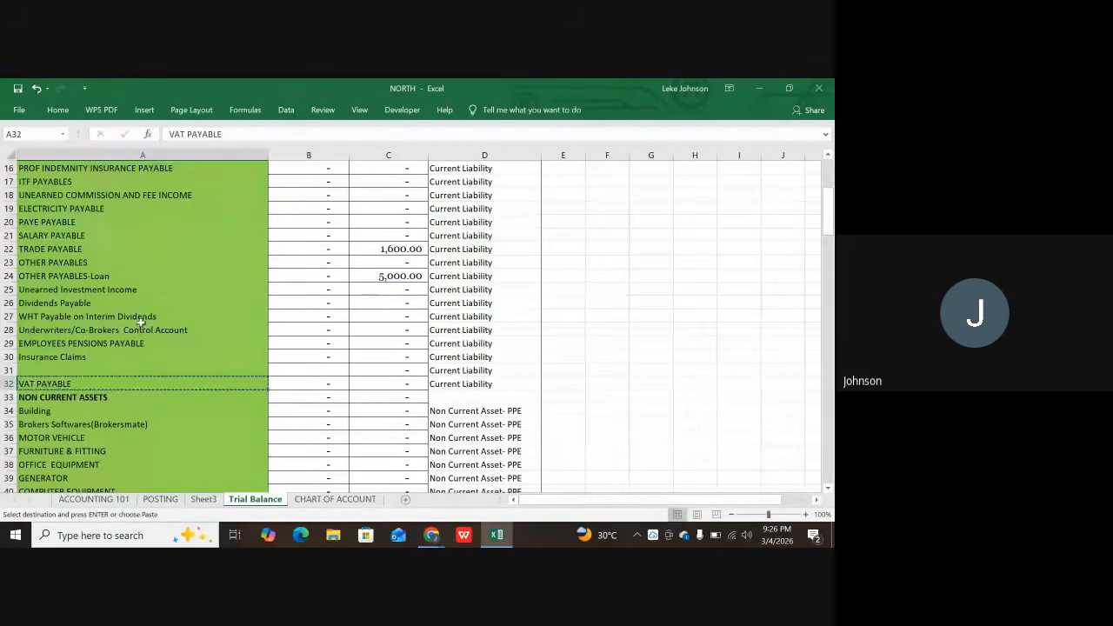
scroll(141, 322, up, 2)
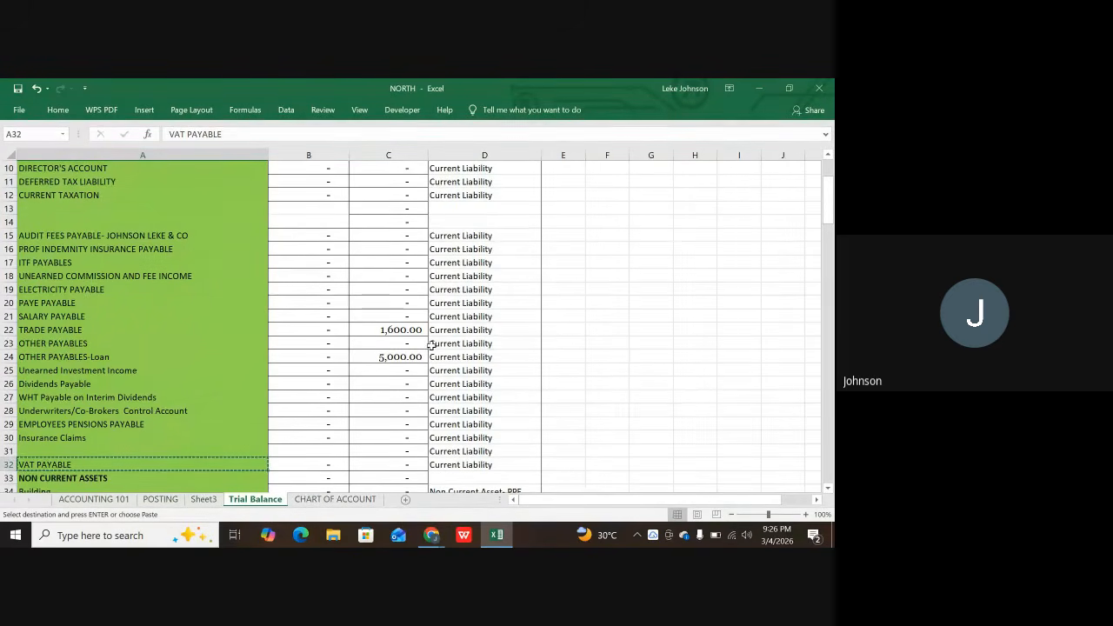
scroll(431, 345, down, 1)
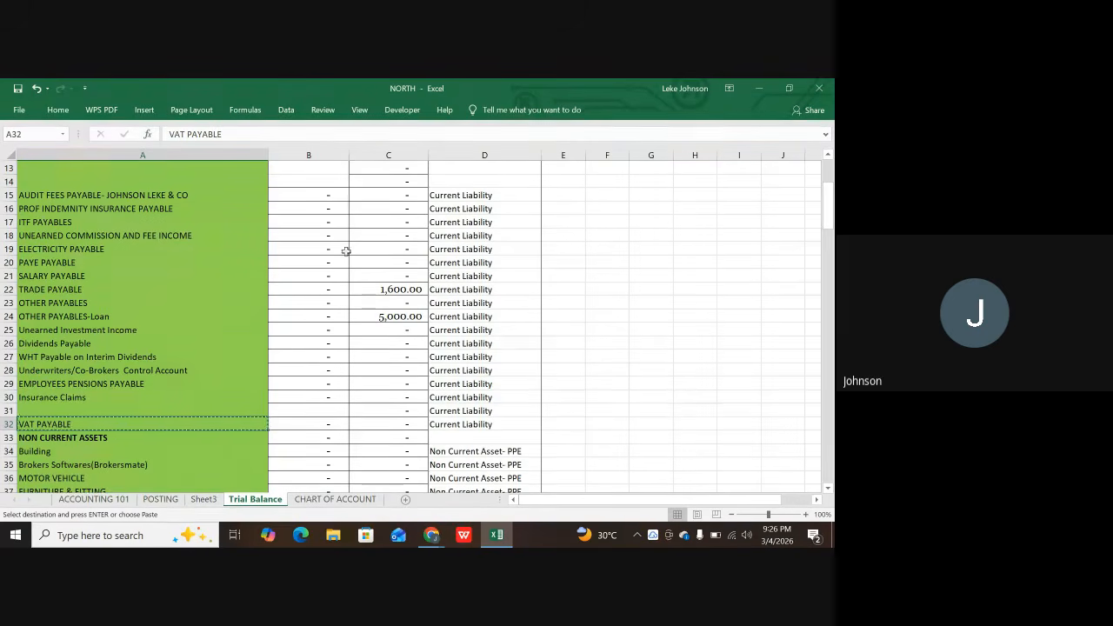
scroll(346, 252, down, 2)
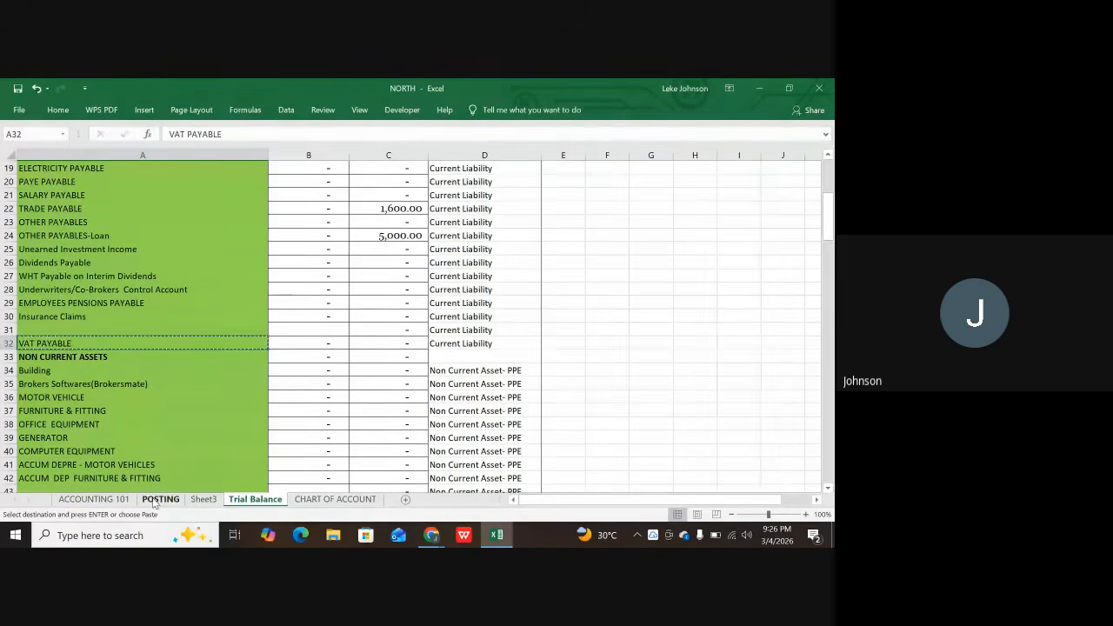
- Paste VAT PAYABLE into POSTING narration cell G19 for the vat credit
click(158, 499)
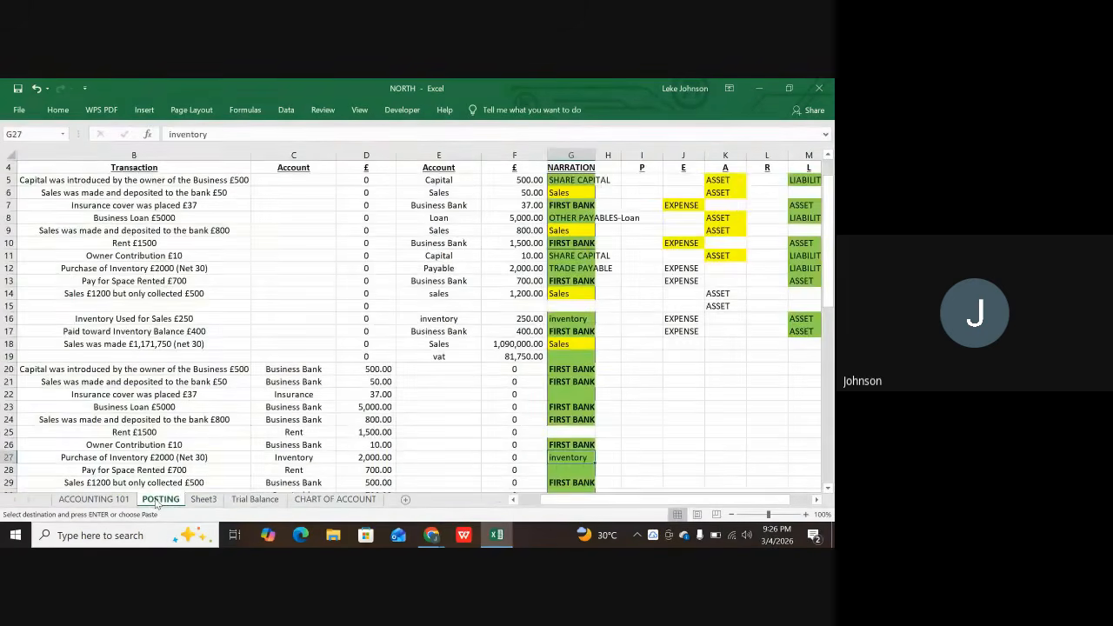
click(565, 356)
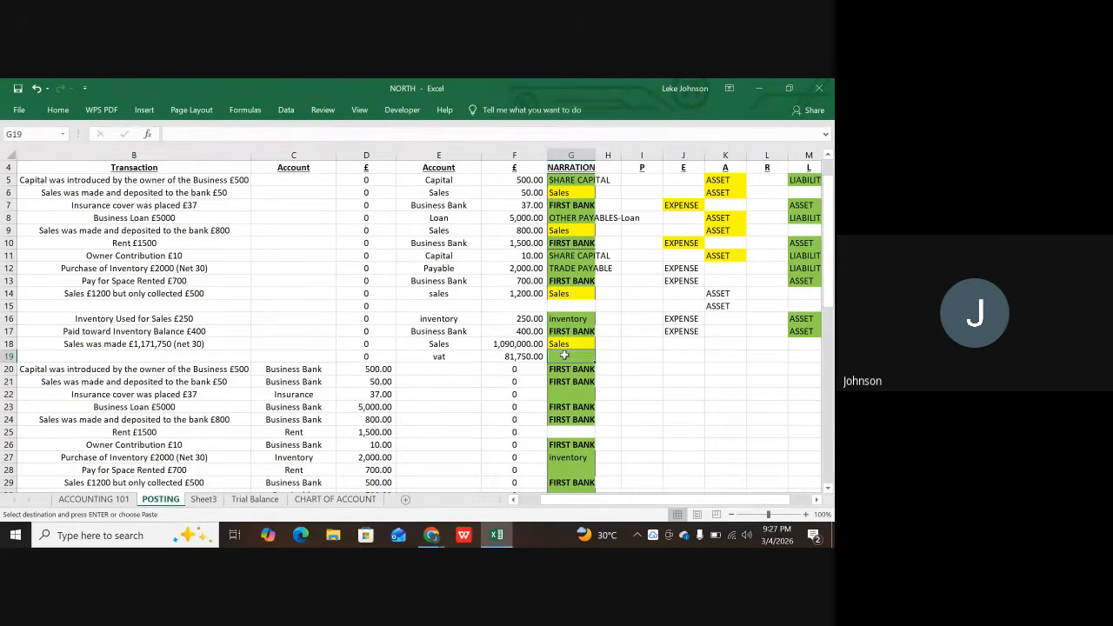
key(Return)
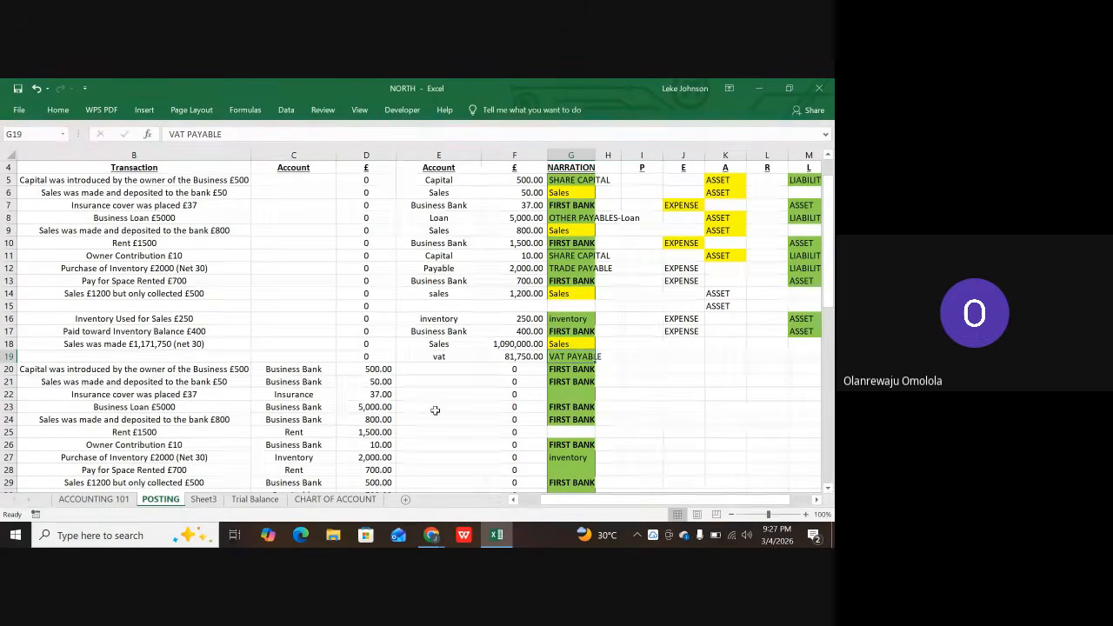
- Find the Insurance(Professional Indemnity) account among the Trial Balance expenses and copy its name from cell A114
click(254, 500)
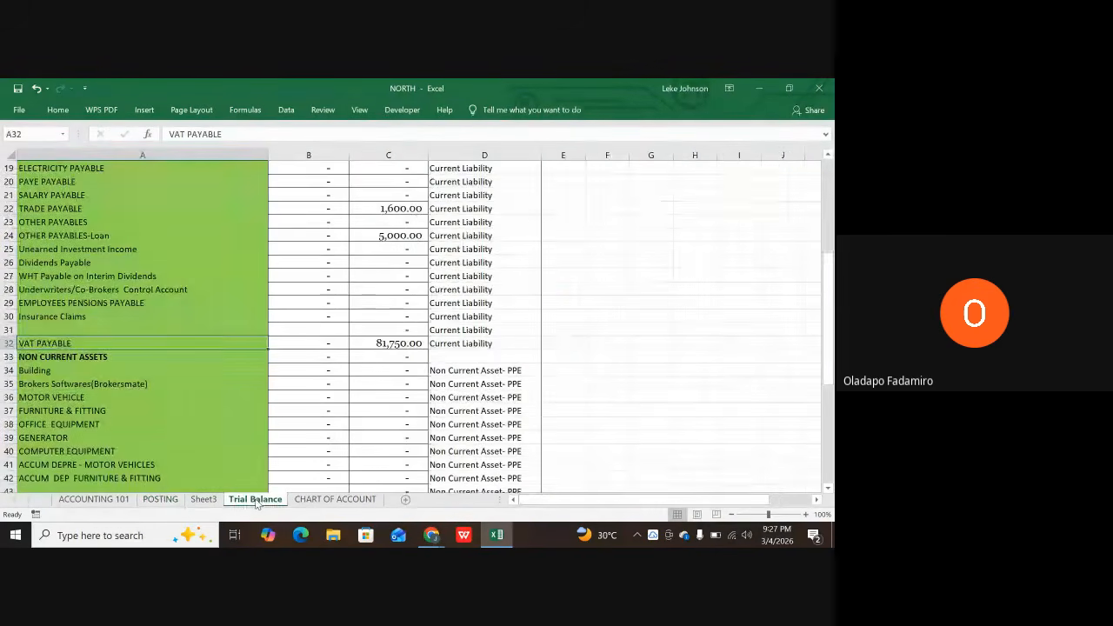
scroll(207, 307, down, 6)
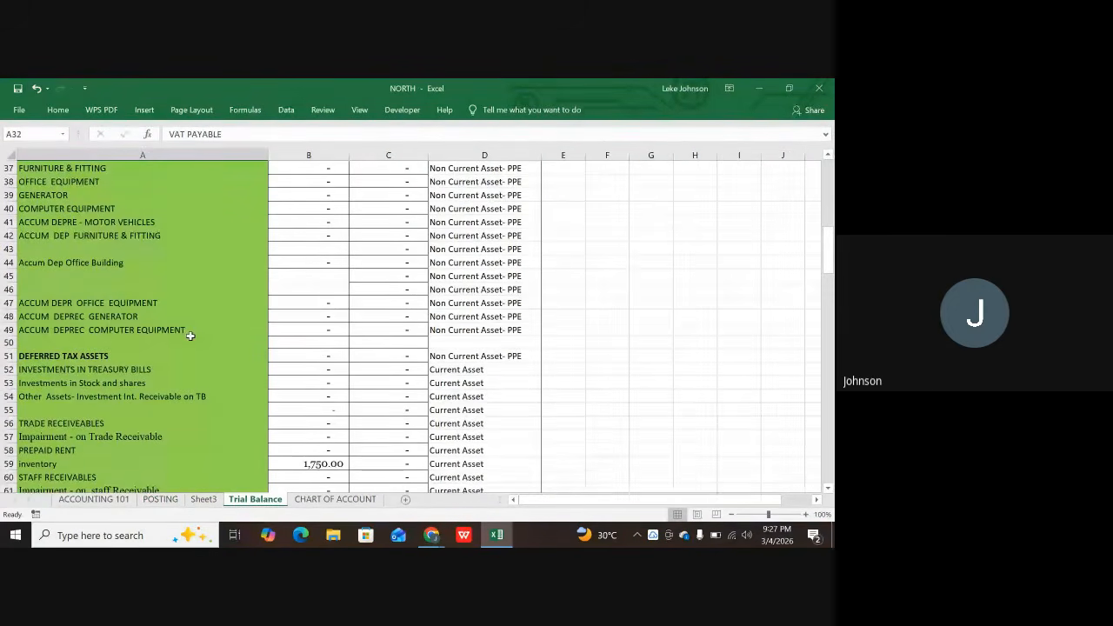
scroll(190, 341, down, 1)
scroll(191, 342, down, 3)
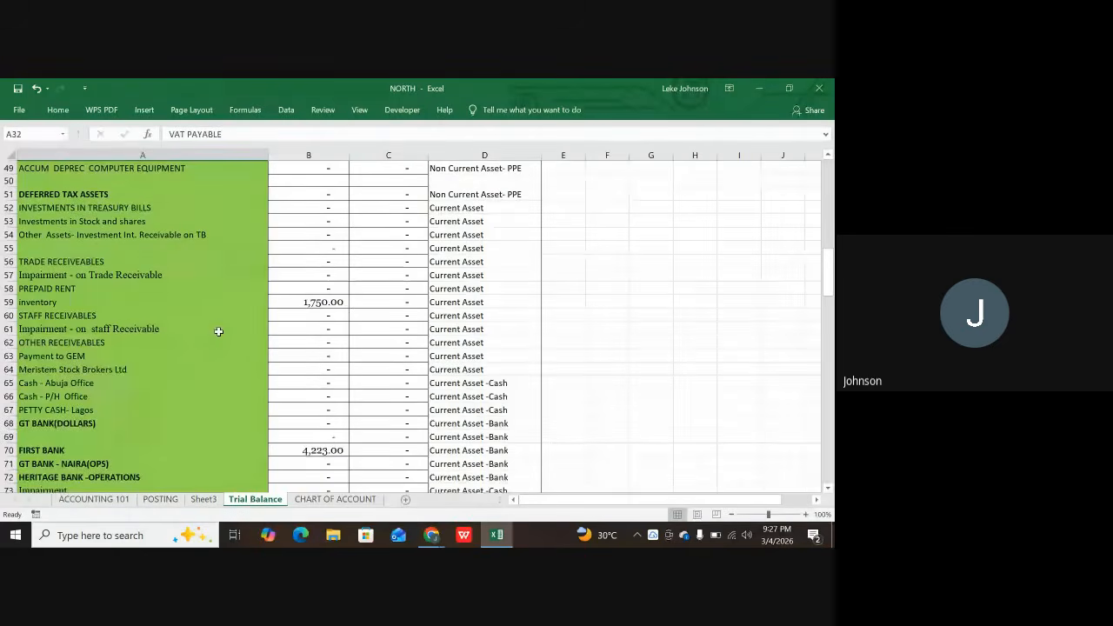
scroll(213, 333, down, 9)
scroll(213, 333, down, 4)
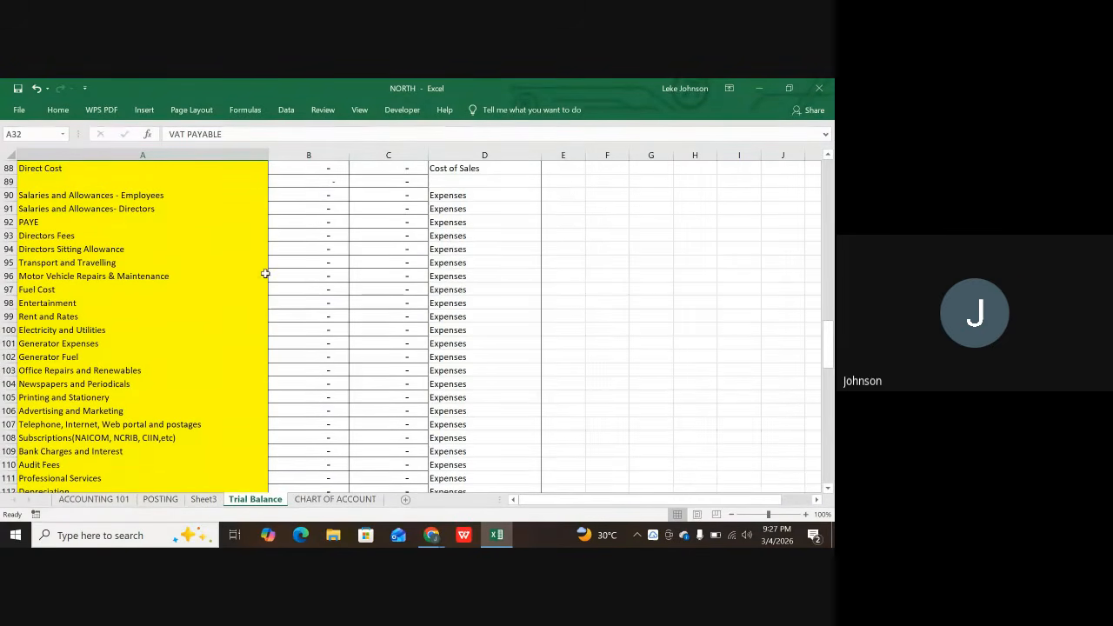
scroll(309, 248, up, 3)
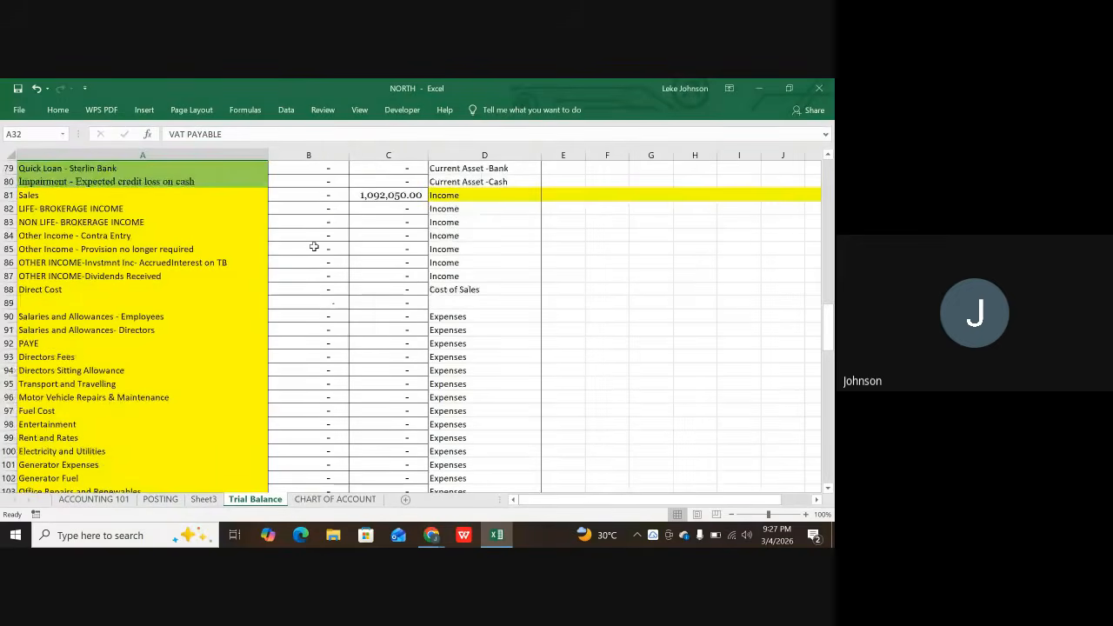
scroll(116, 315, down, 2)
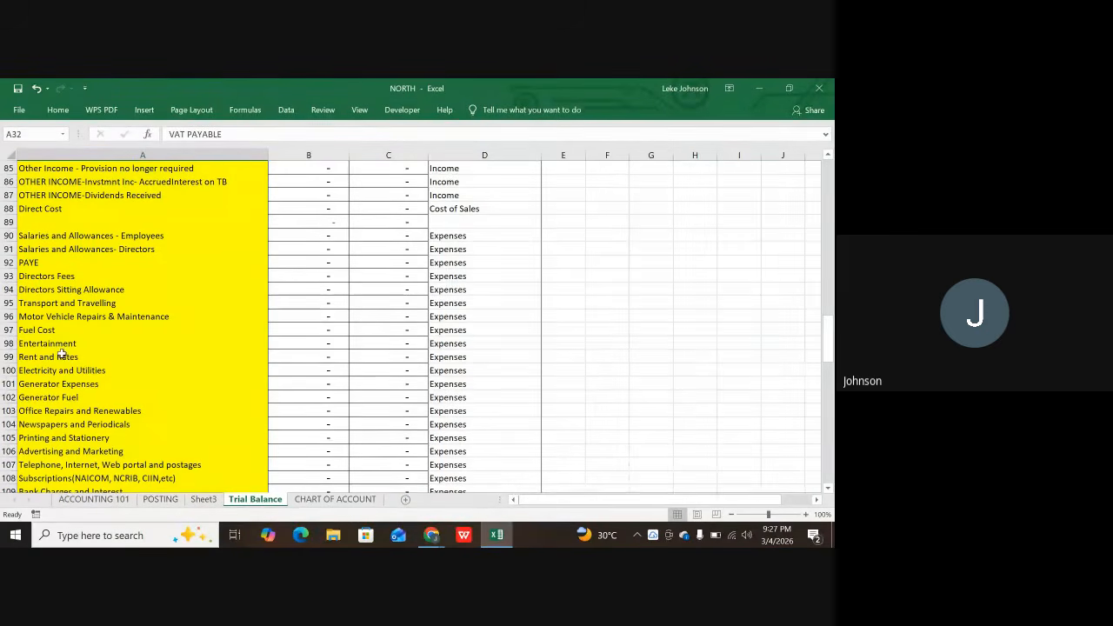
scroll(69, 383, down, 1)
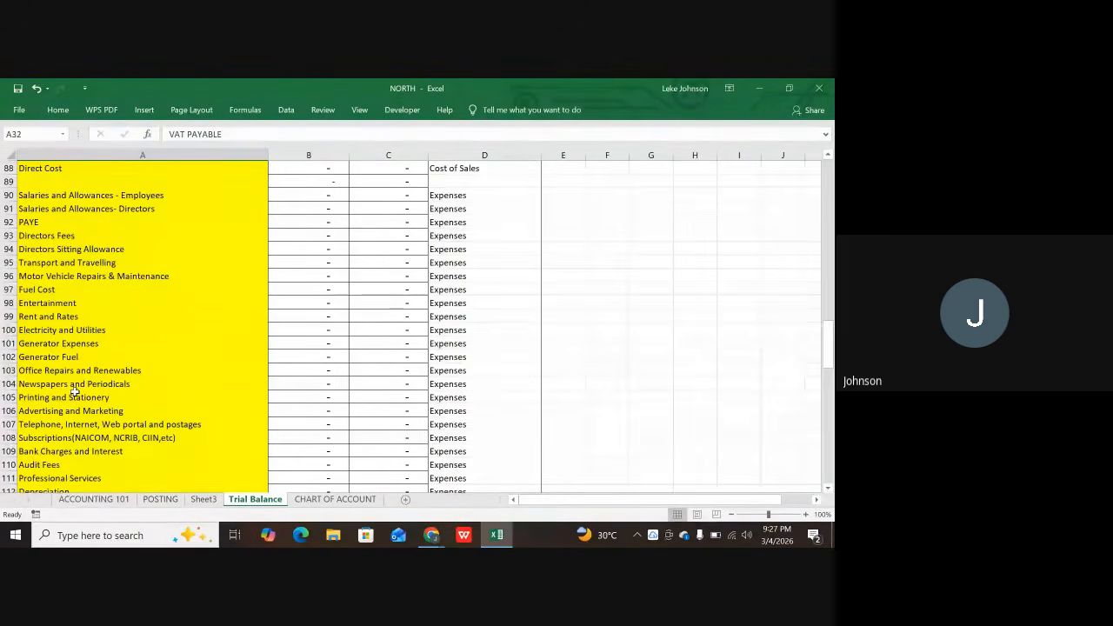
scroll(74, 392, down, 1)
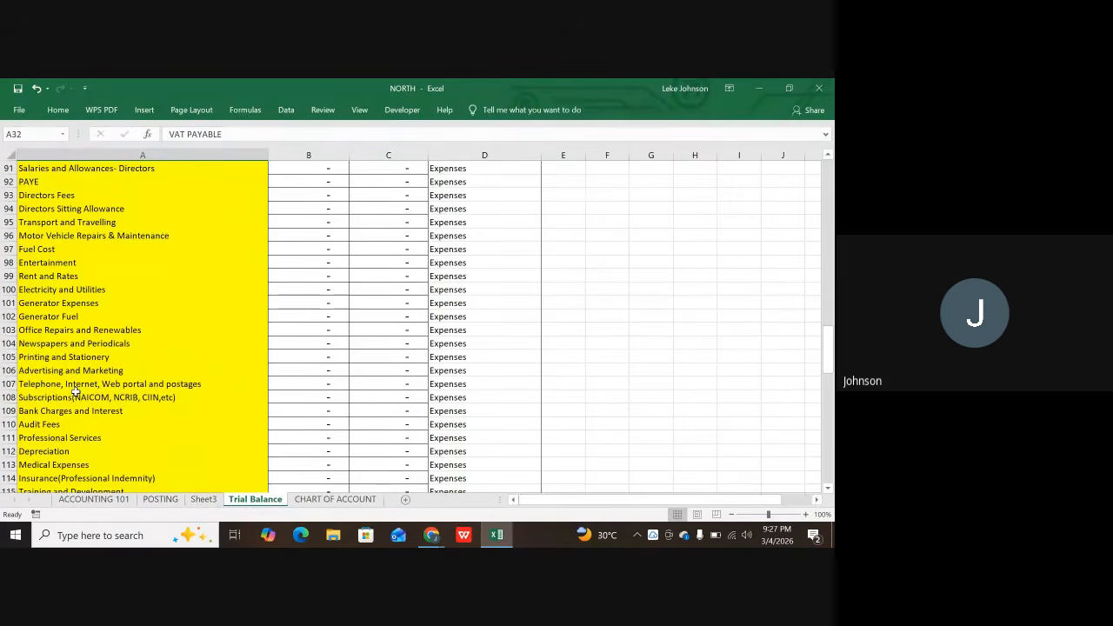
scroll(74, 391, down, 1)
scroll(76, 391, down, 1)
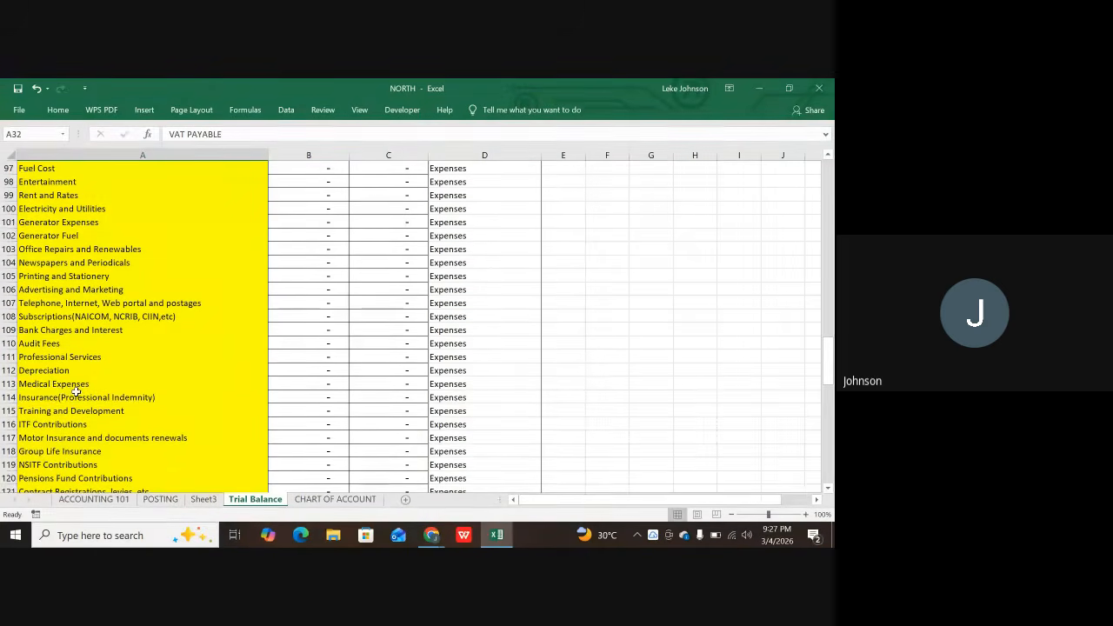
click(63, 397)
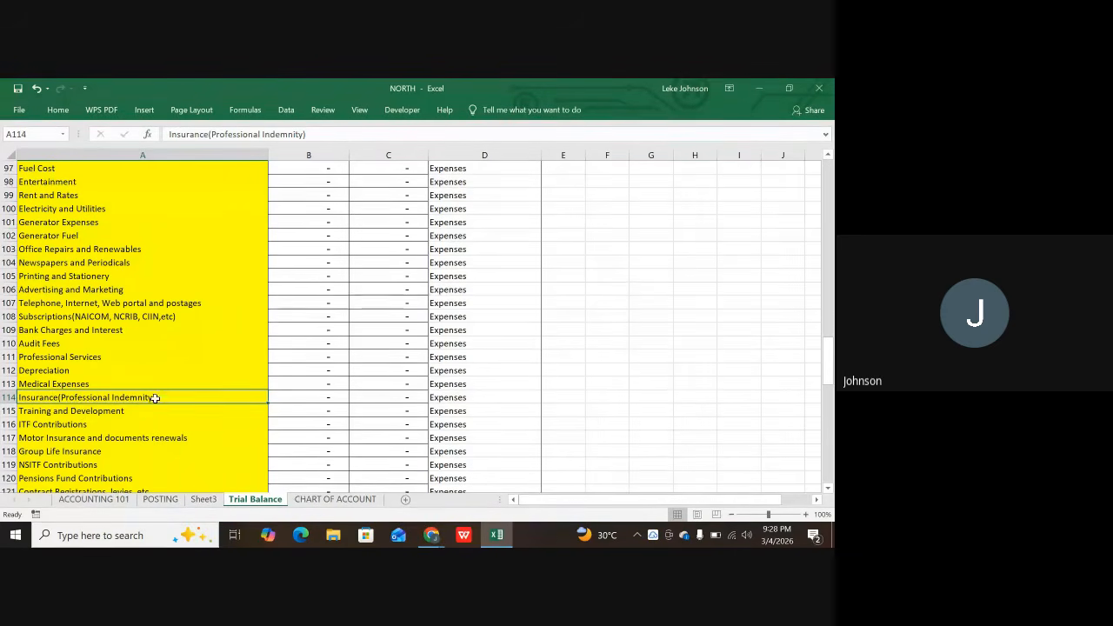
key(ctrl+c)
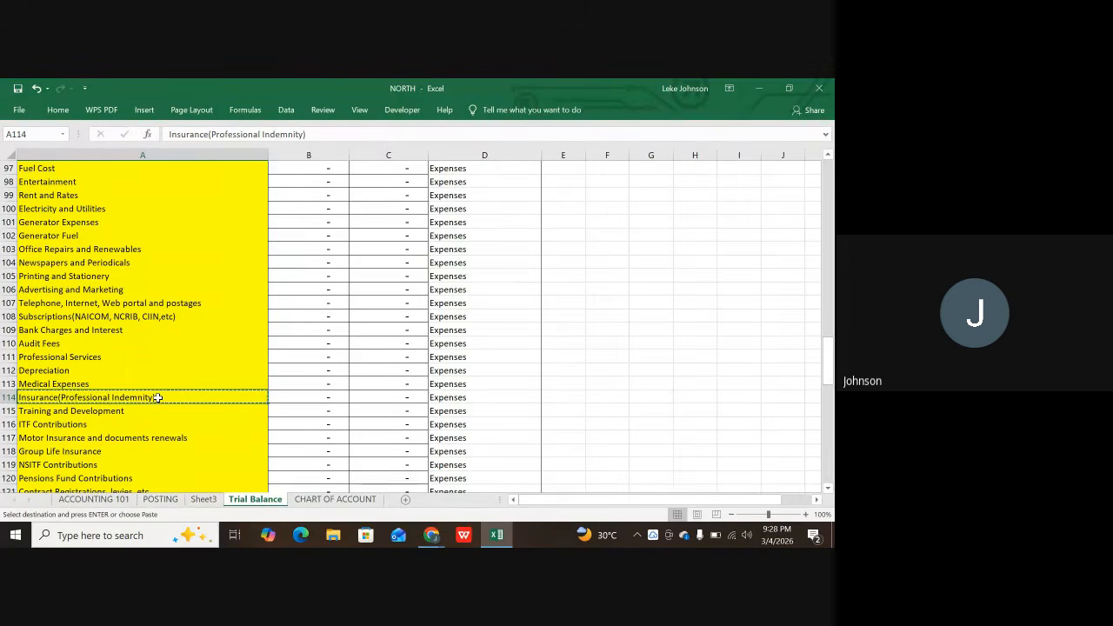
- Paste Insurance(Professional Indemnity) into POSTING narration cell G22 for the insurance cover debit
click(162, 500)
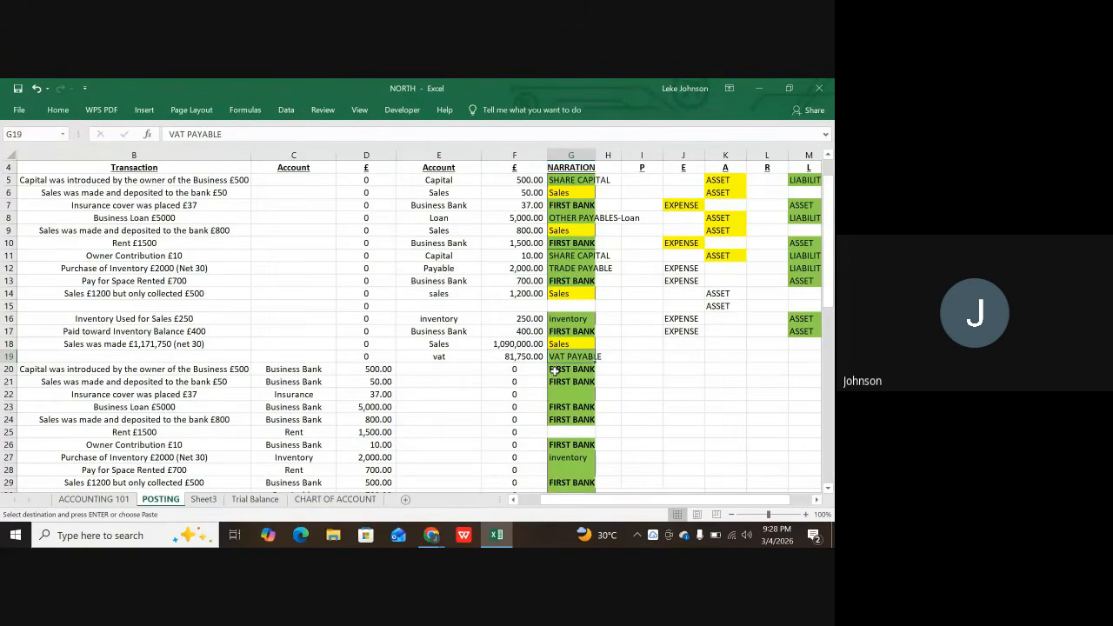
click(571, 393)
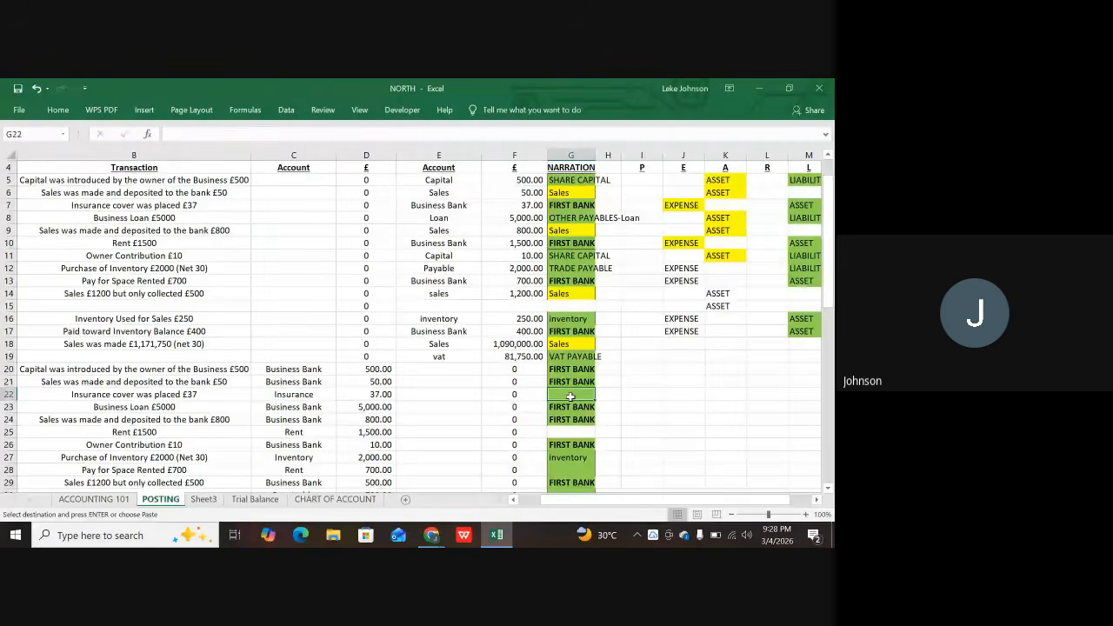
key(ctrl+v)
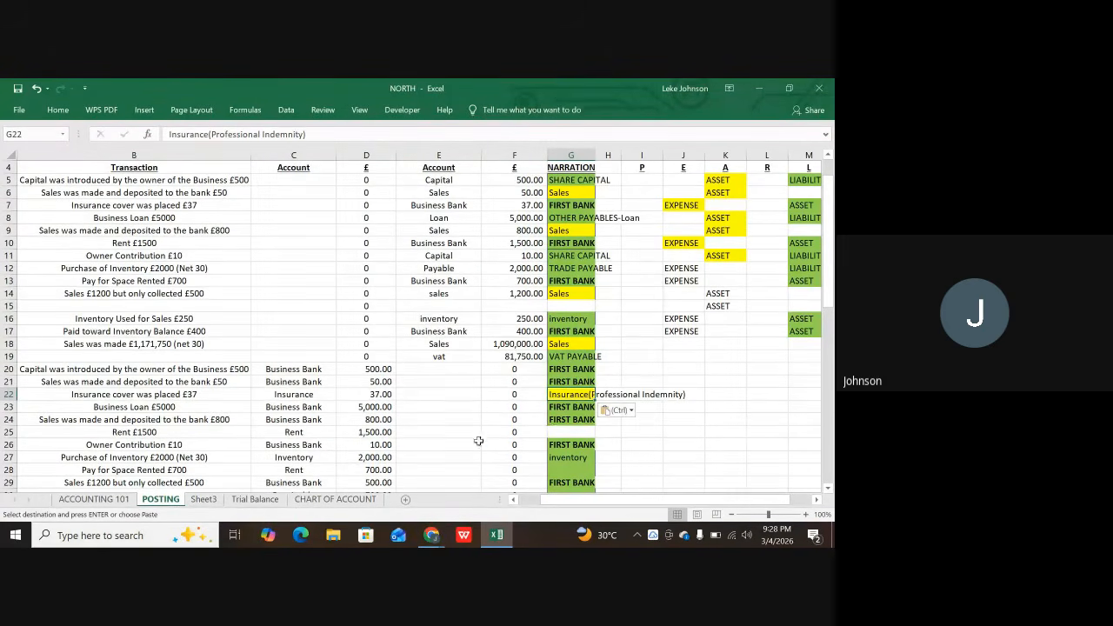
- Review the remaining POSTING debits without narration, and copy the Rent and Rates account name from Trial Balance cell A99
scroll(342, 444, down, 1)
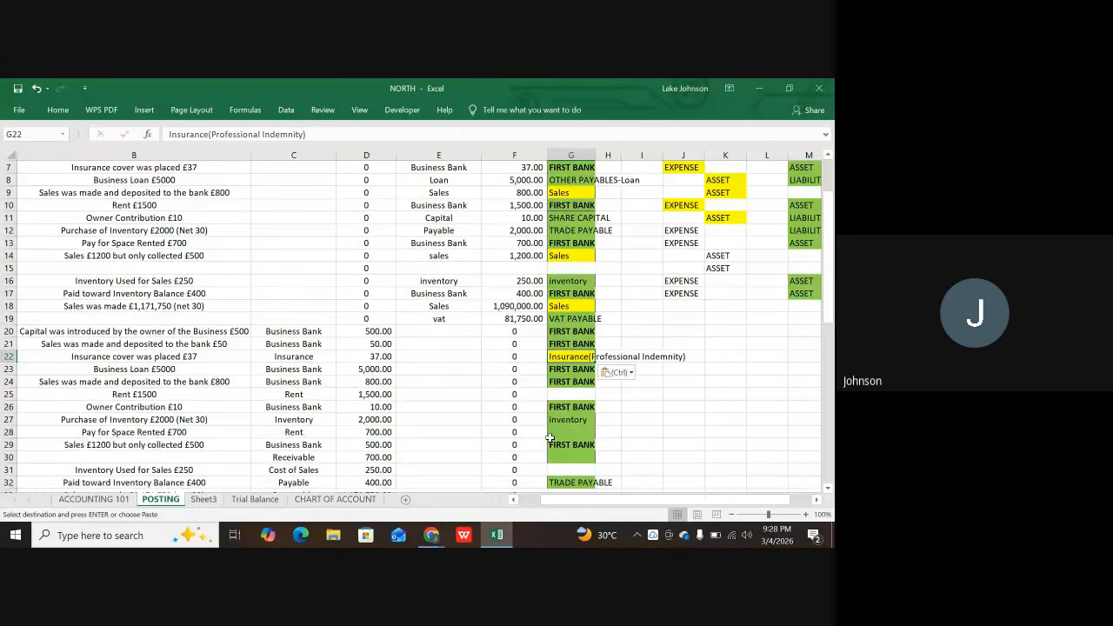
scroll(561, 426, down, 1)
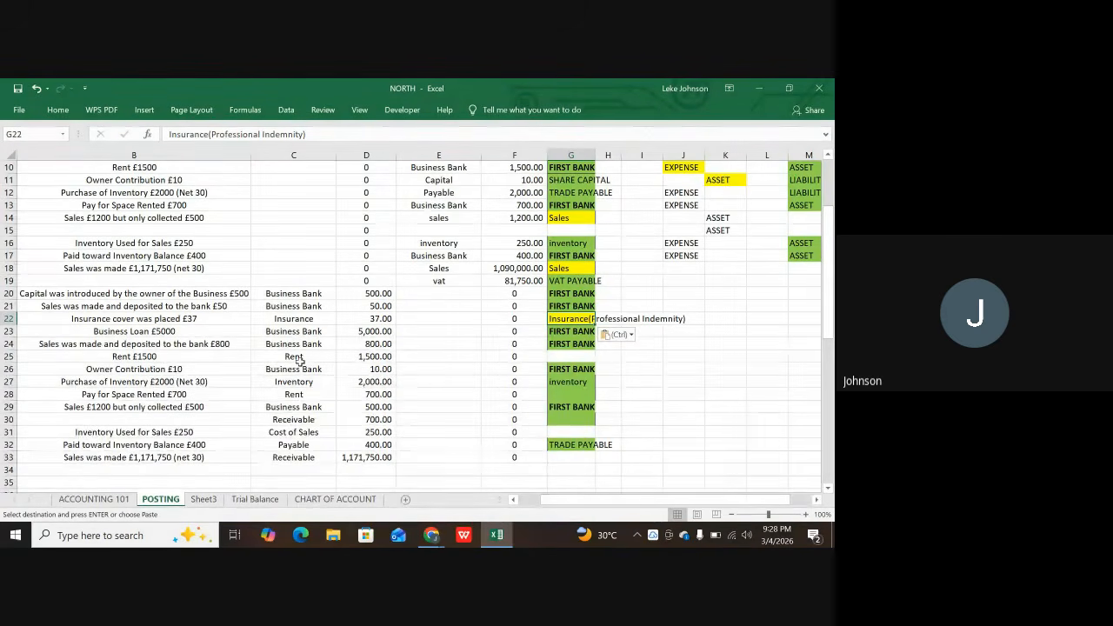
click(259, 499)
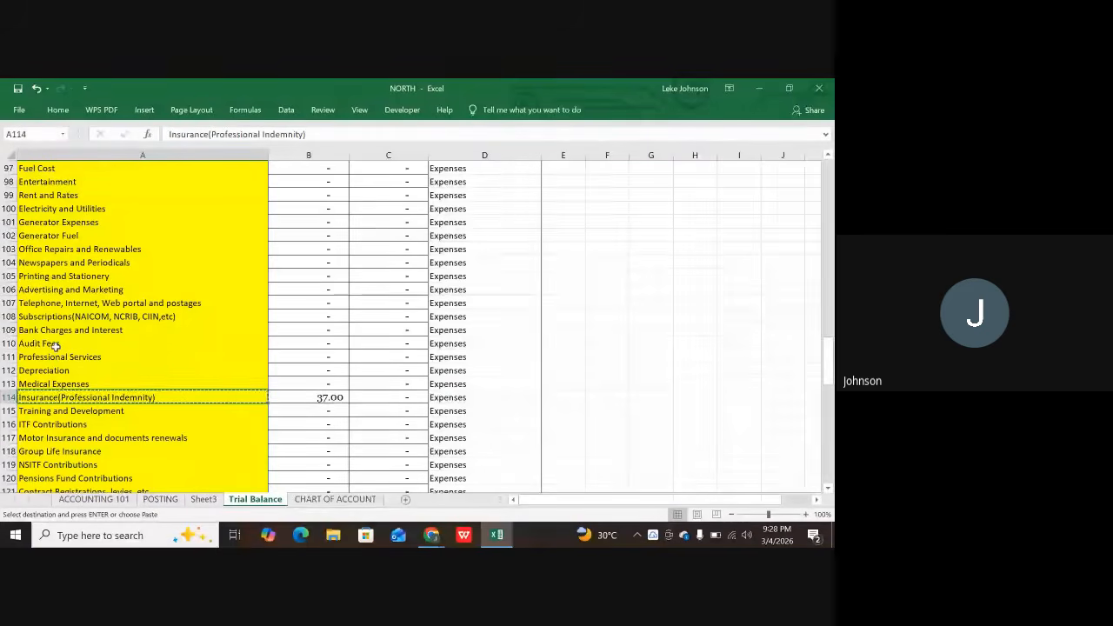
click(51, 195)
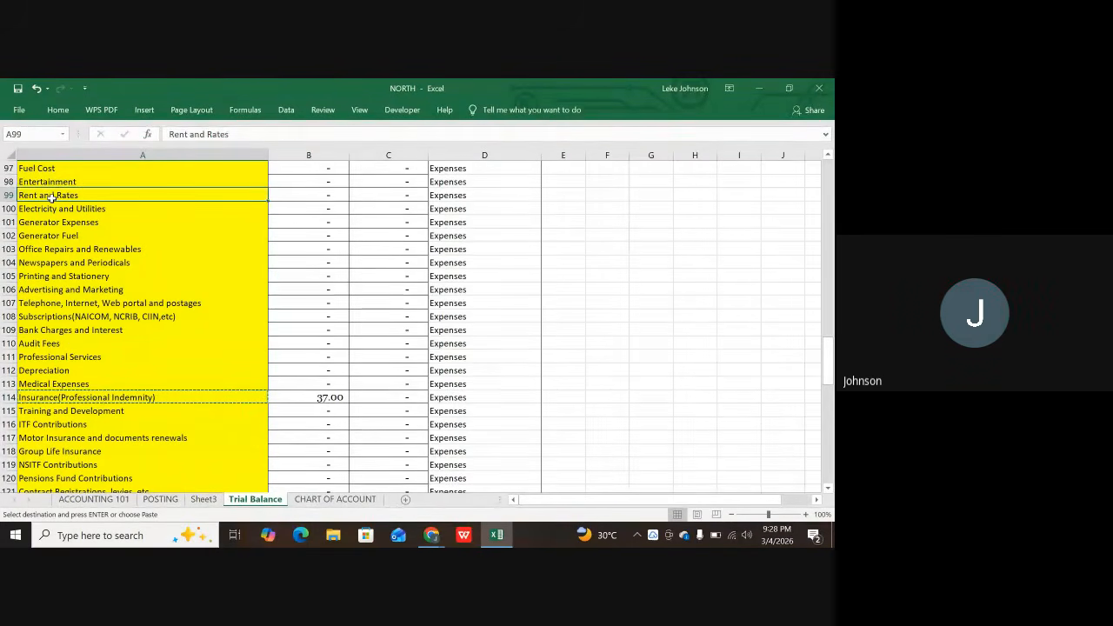
key(ctrl+c)
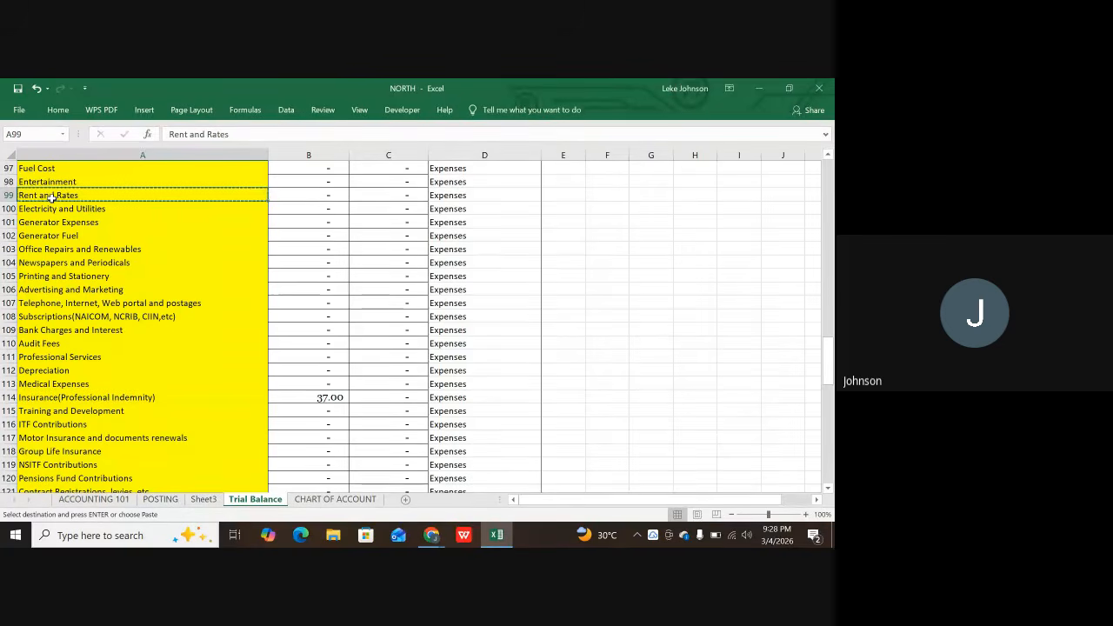
- Paste Rent and Rates into POSTING narration cells G25 and G28, for the rent and rented space debits
click(160, 499)
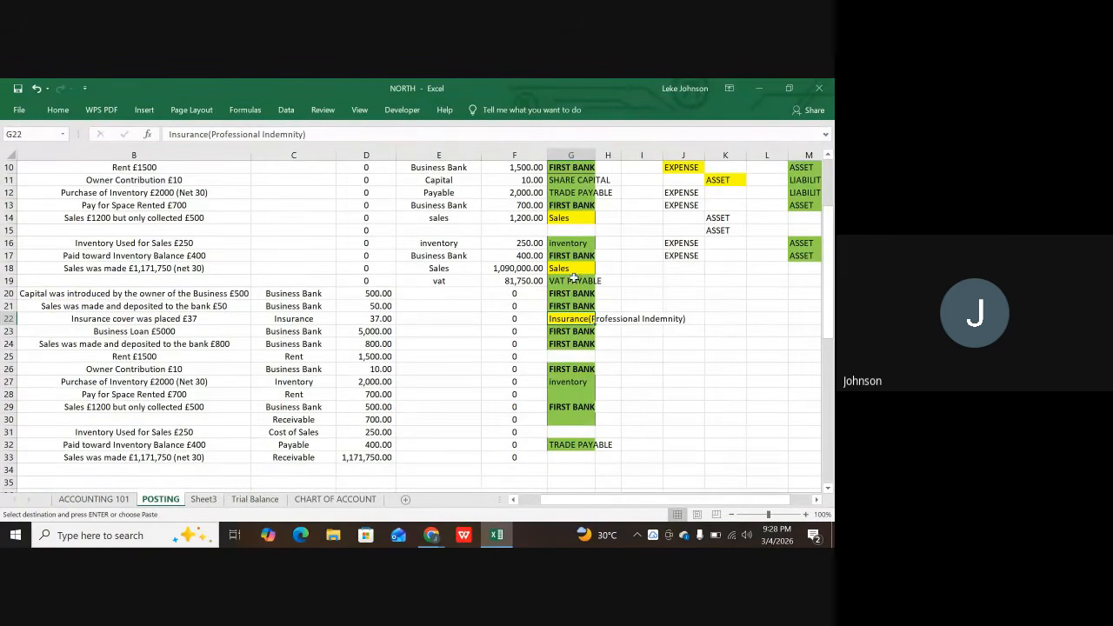
click(561, 356)
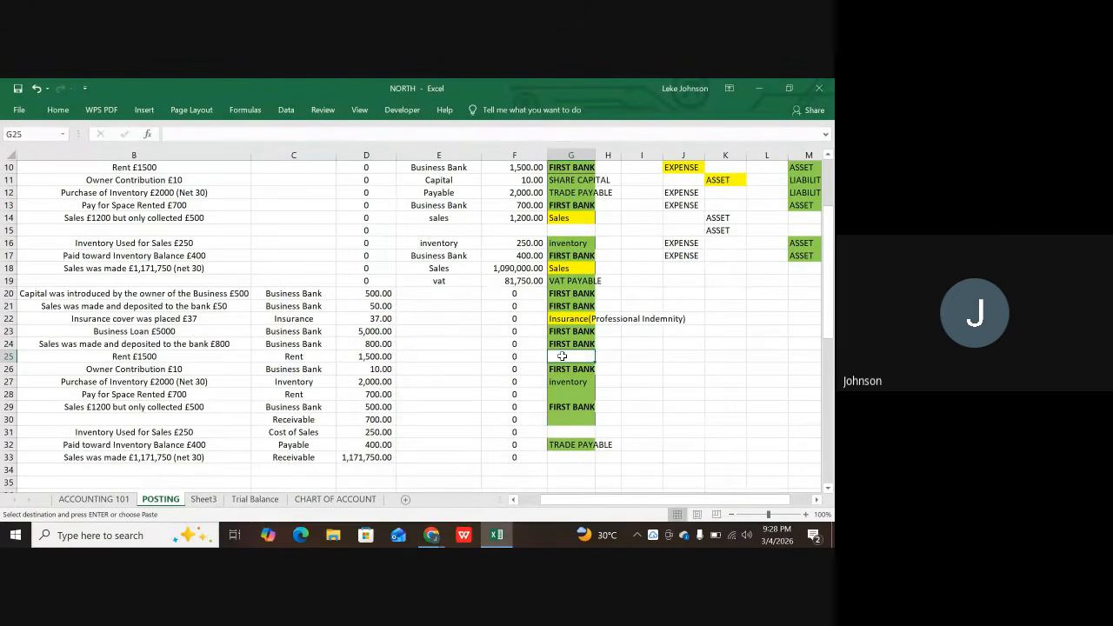
key(ctrl+v)
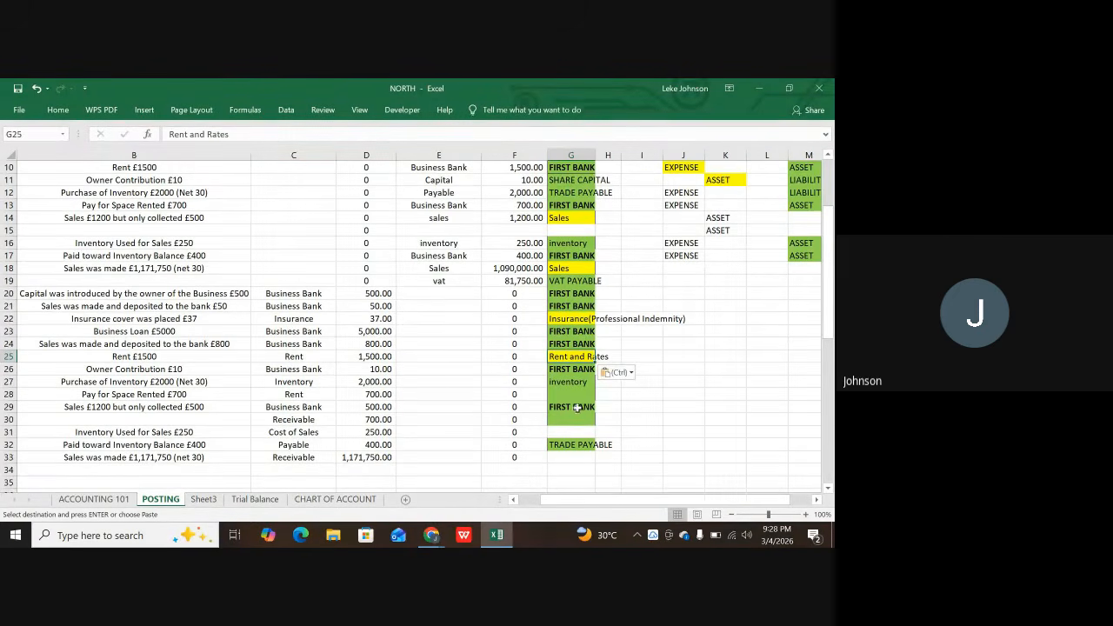
click(579, 394)
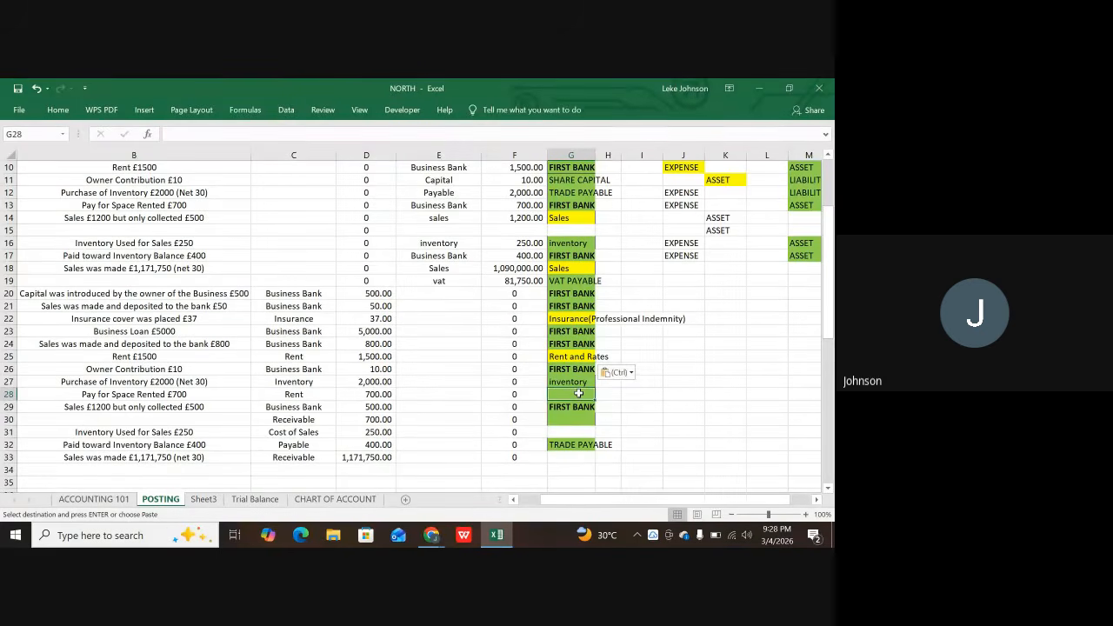
key(ctrl+v)
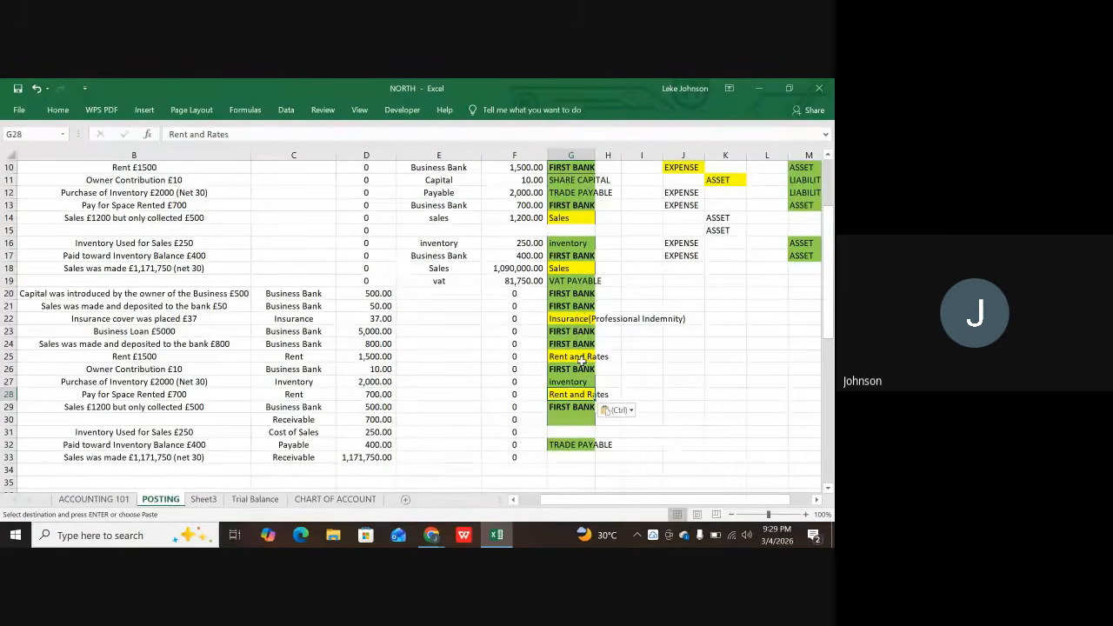
- Copy the TRADE RECEIVEABLES account name from Trial Balance cell A56 into POSTING narration cell G30, for the £700 receivable debit
click(576, 418)
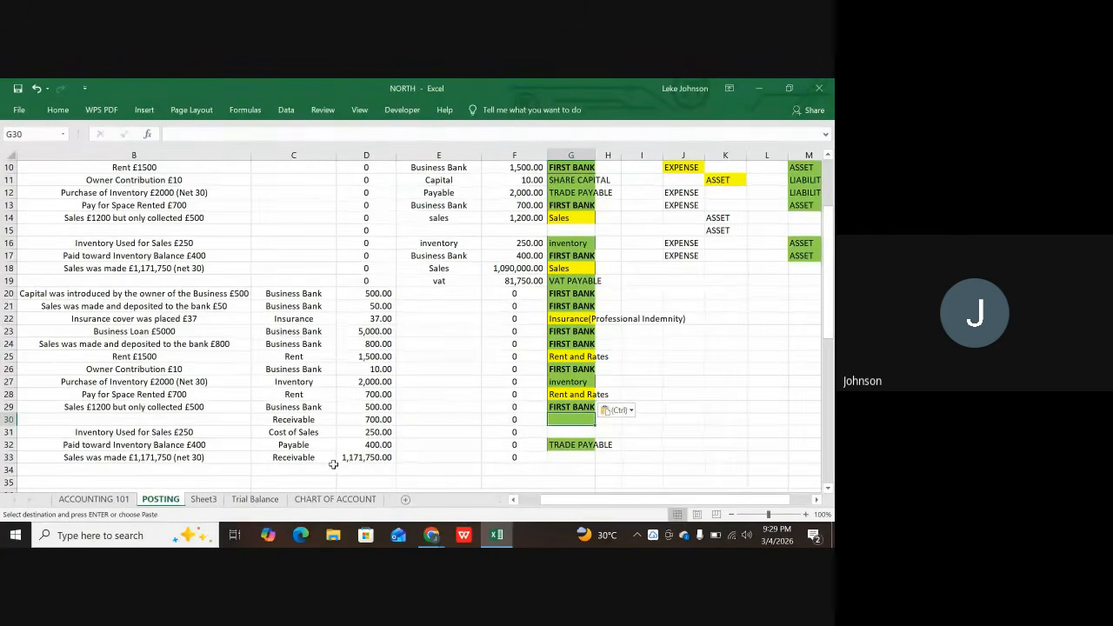
click(255, 499)
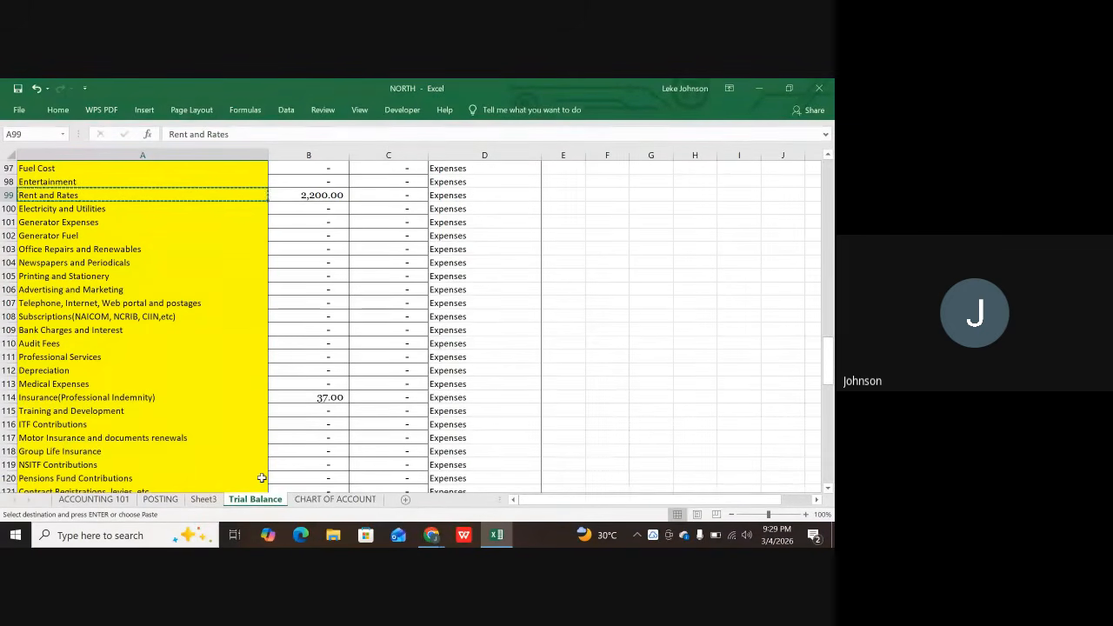
key(Escape)
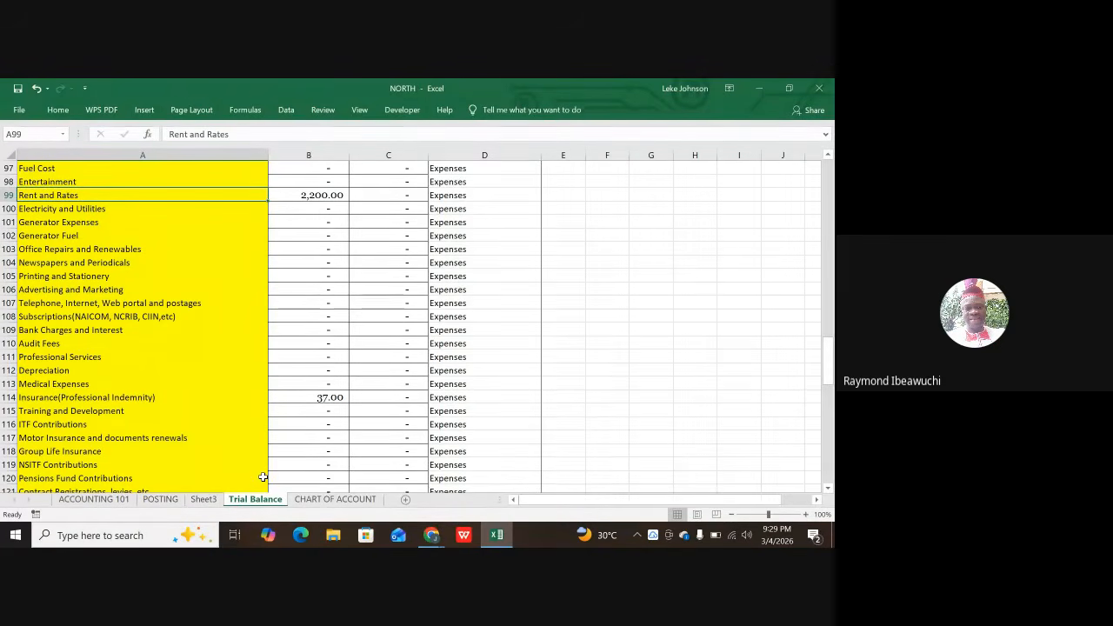
scroll(269, 434, up, 9)
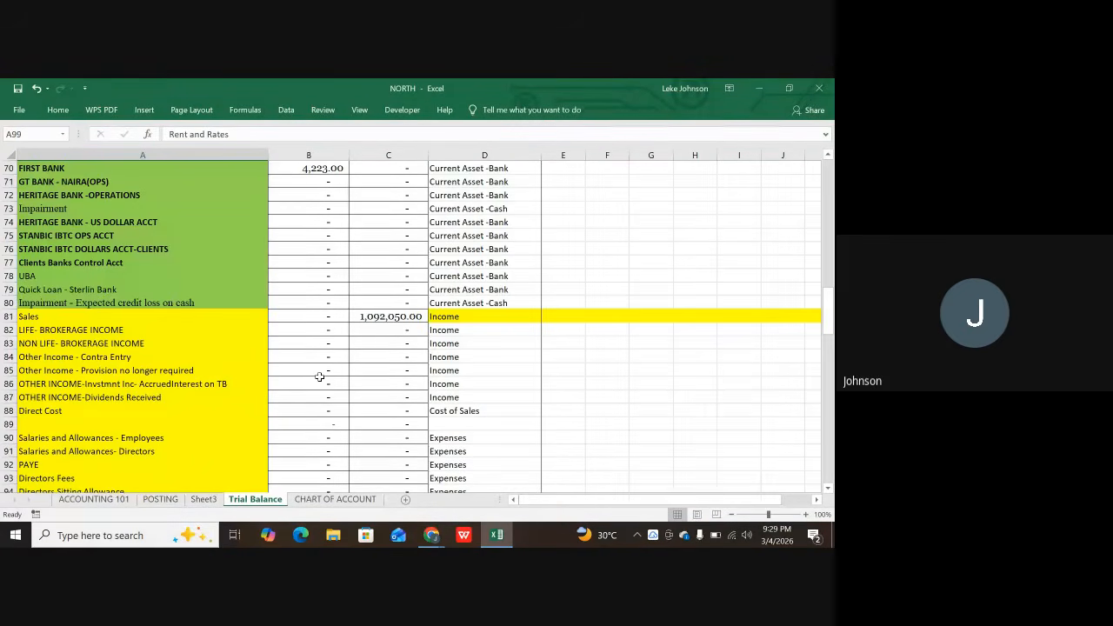
scroll(319, 376, up, 3)
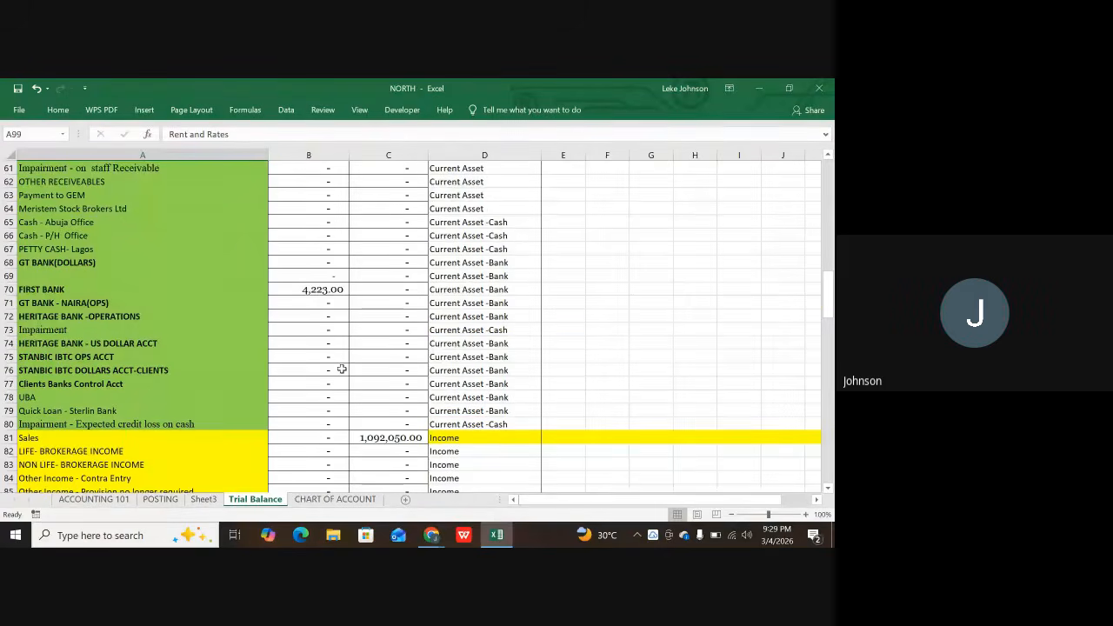
scroll(342, 370, up, 1)
scroll(342, 370, down, 1)
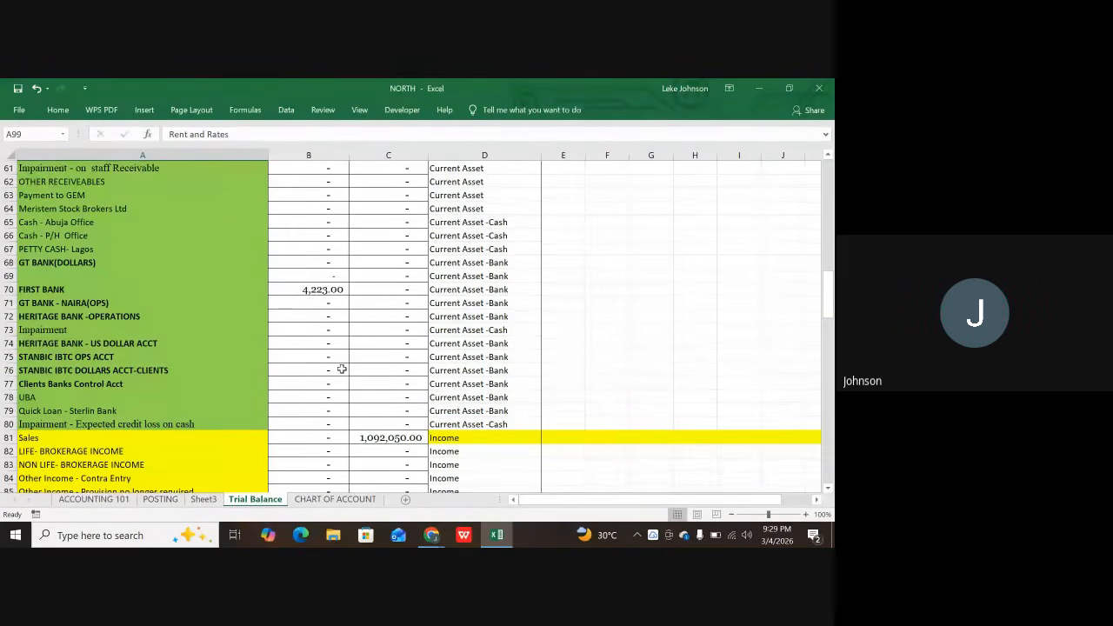
scroll(342, 369, up, 1)
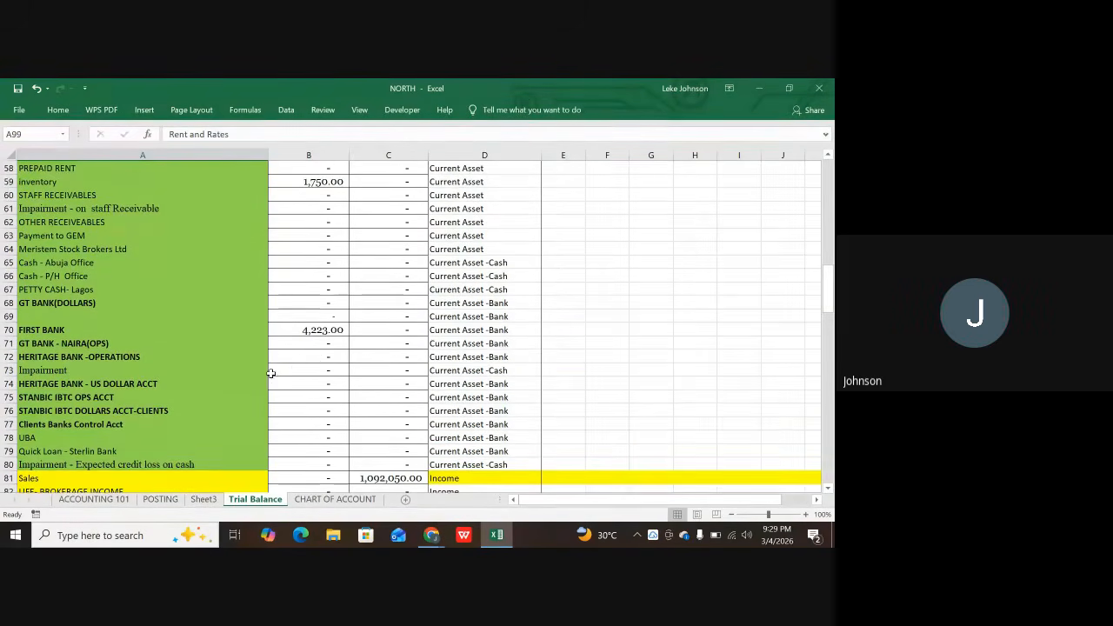
scroll(270, 373, up, 5)
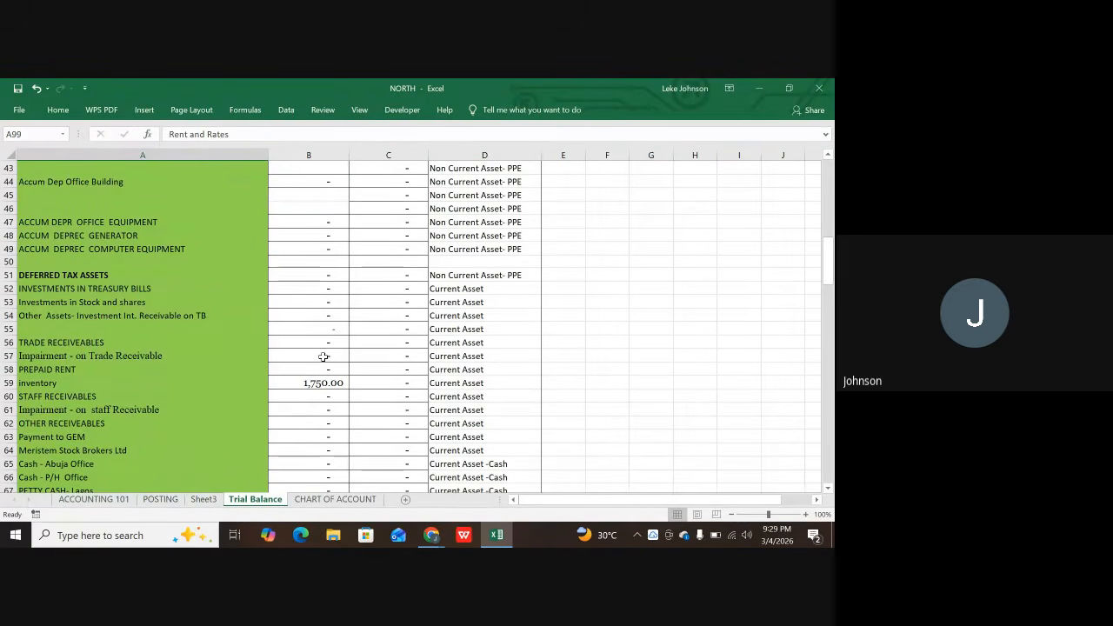
click(74, 344)
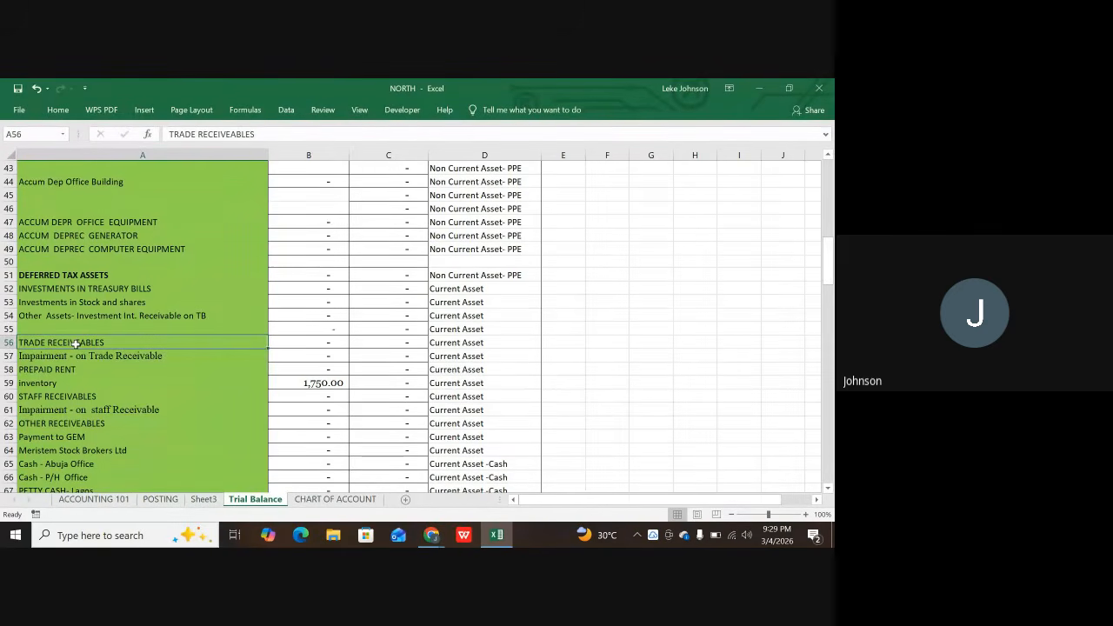
key(ctrl+c)
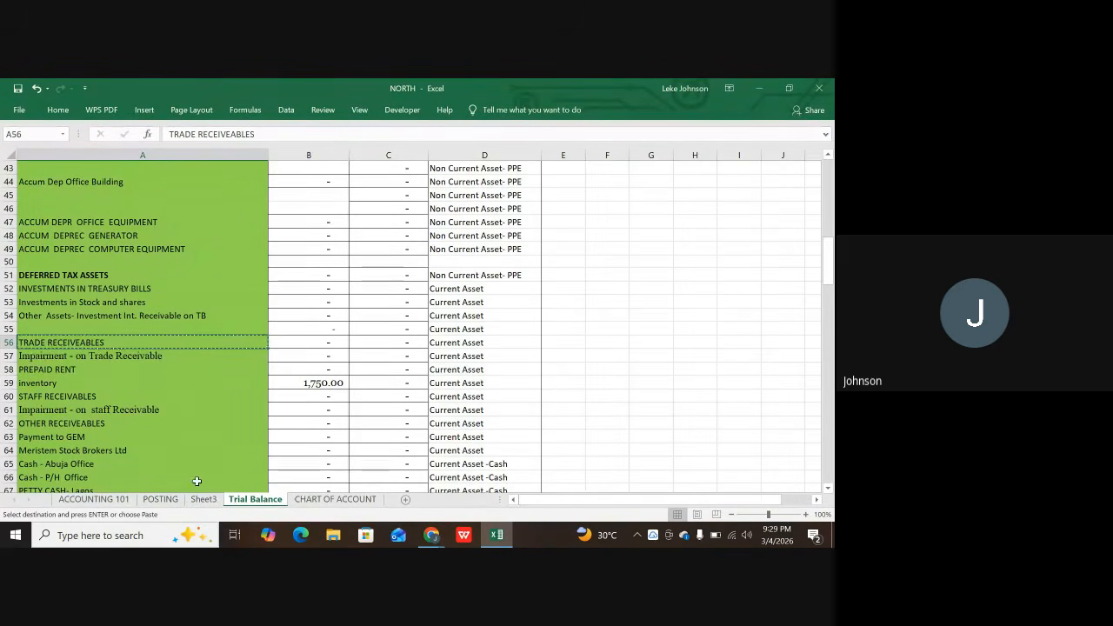
click(165, 500)
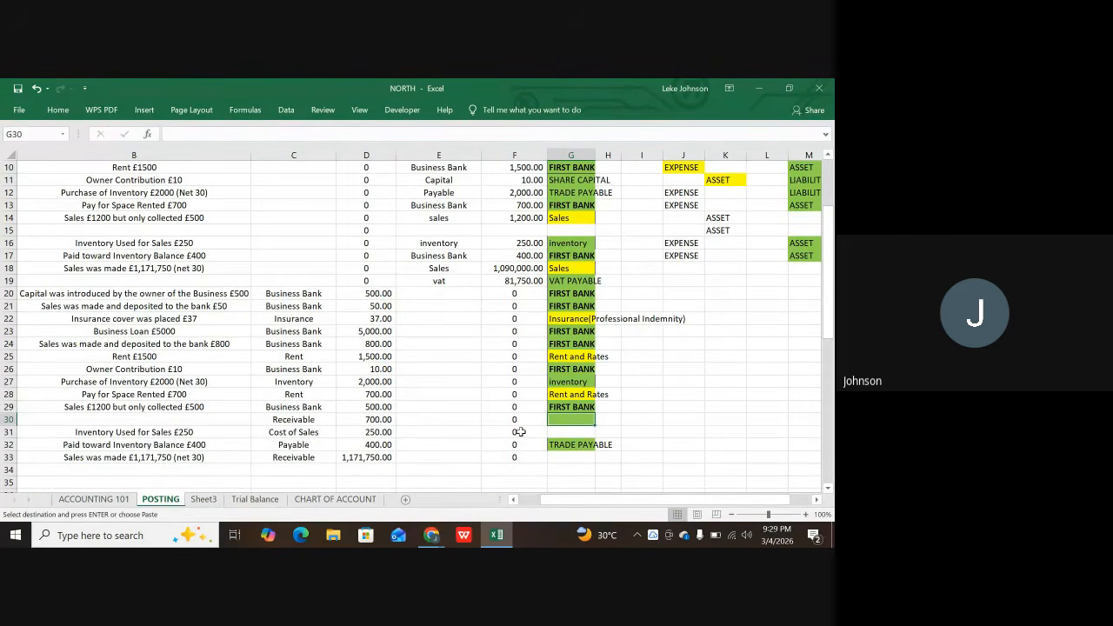
key(ctrl+v)
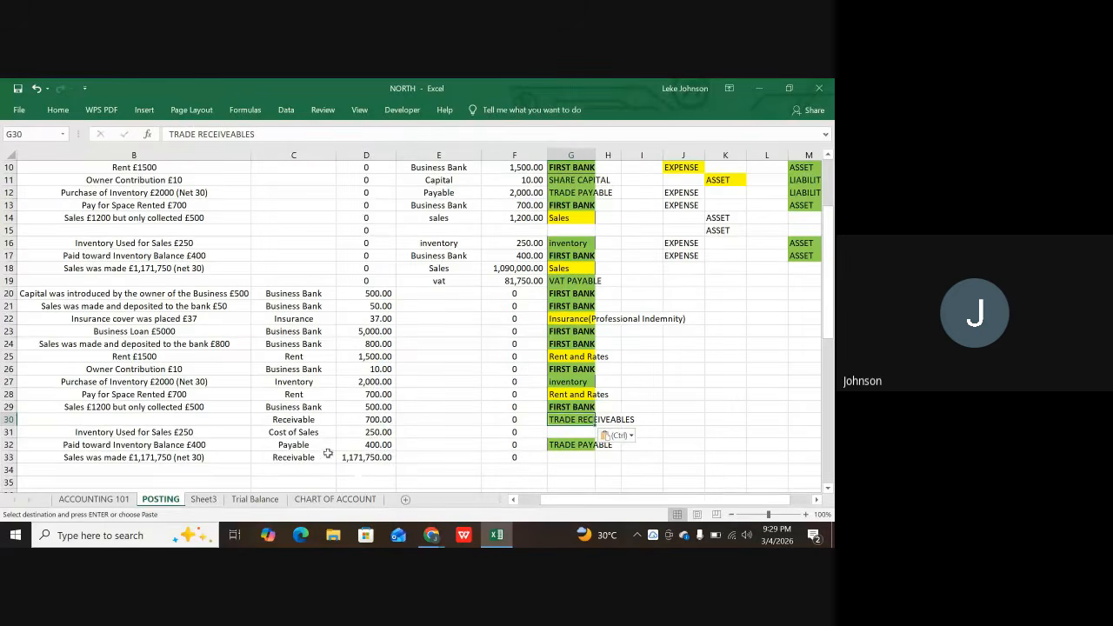
- Copy the Direct Cost account name from Trial Balance cell A88 into POSTING narration cell G31, for the cost of sales debit
key(Down)
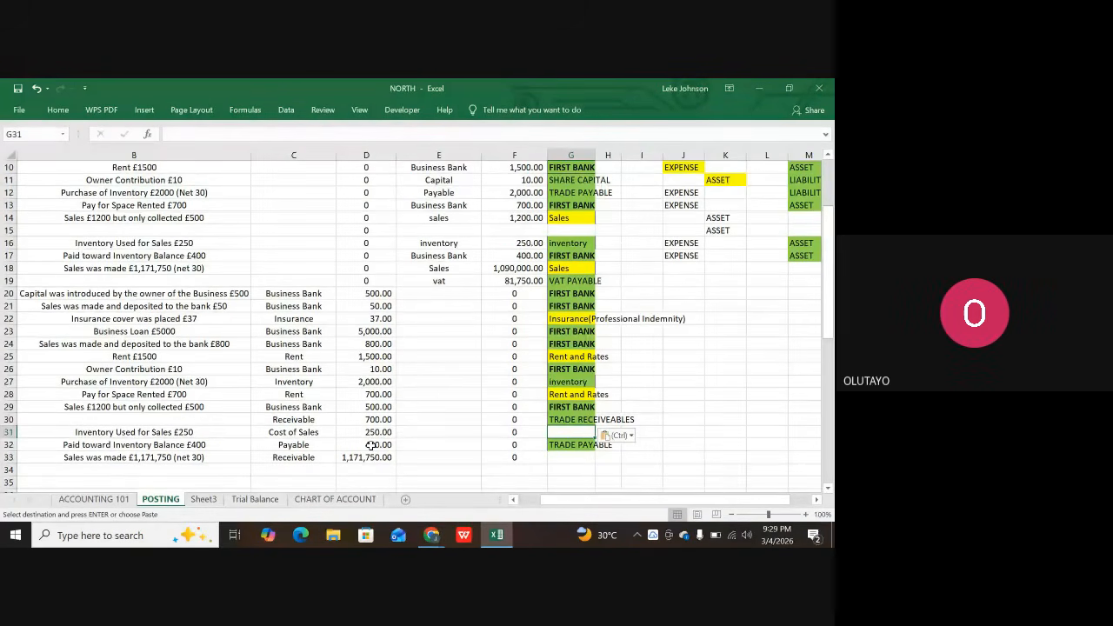
click(263, 501)
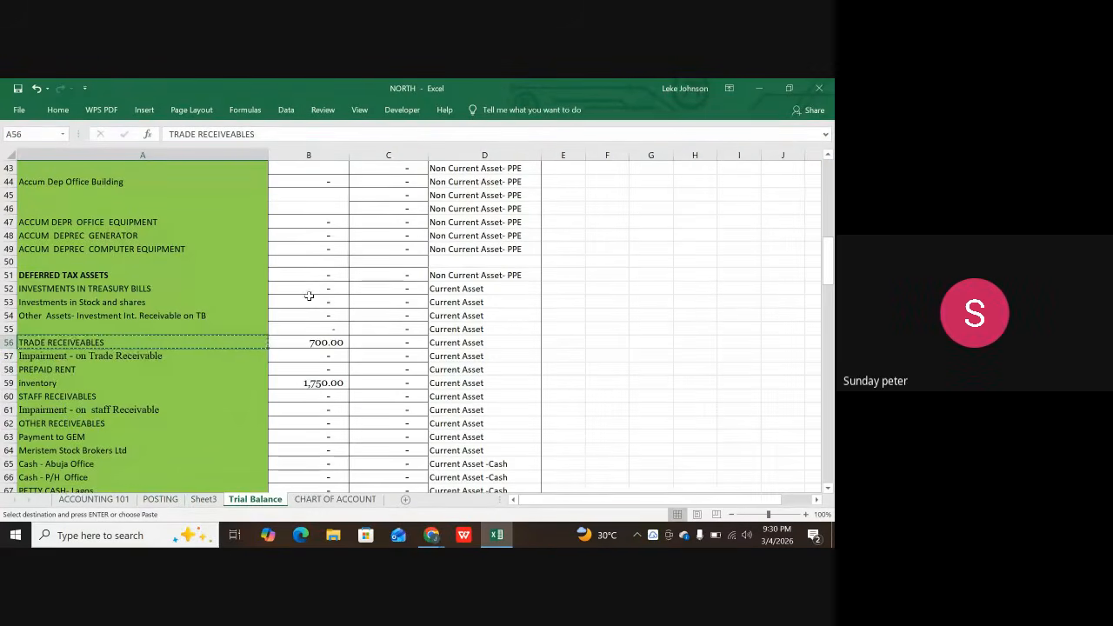
scroll(328, 294, down, 11)
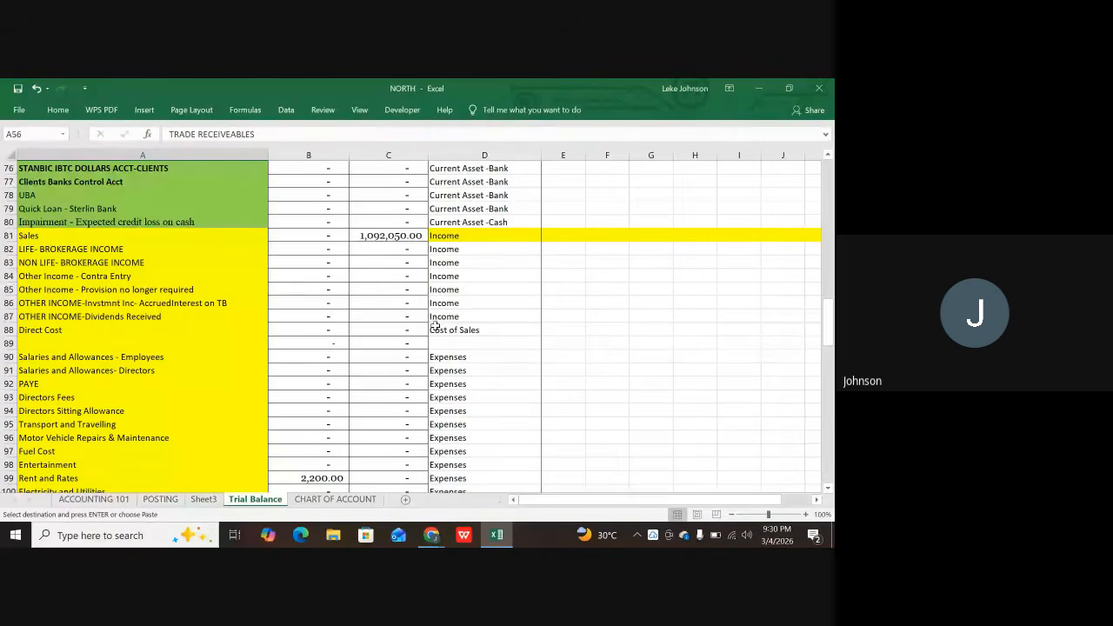
click(53, 331)
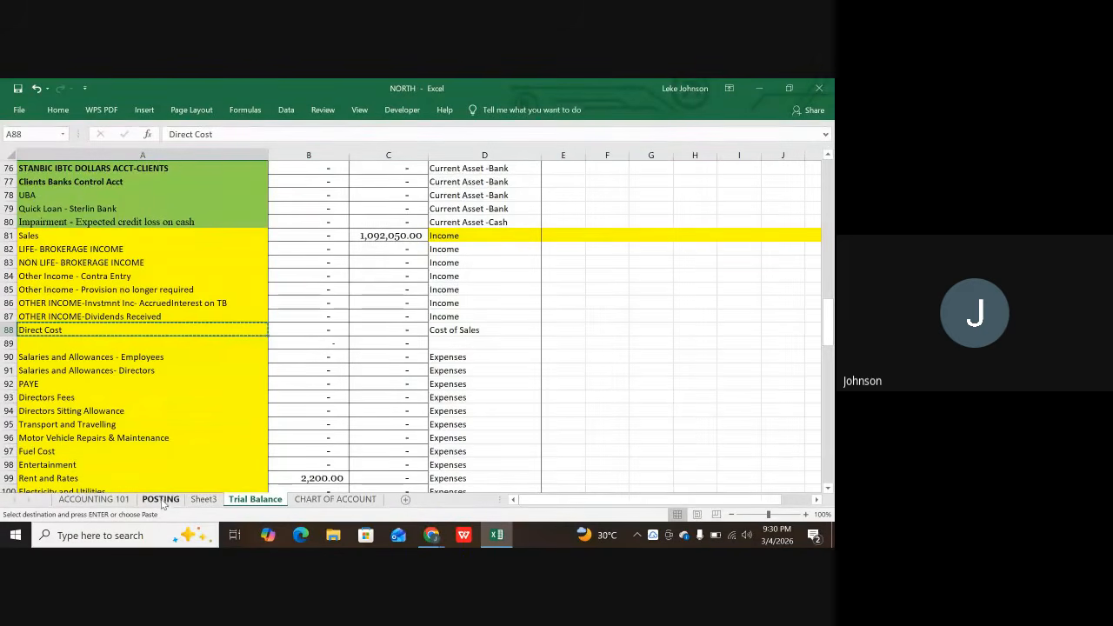
click(161, 501)
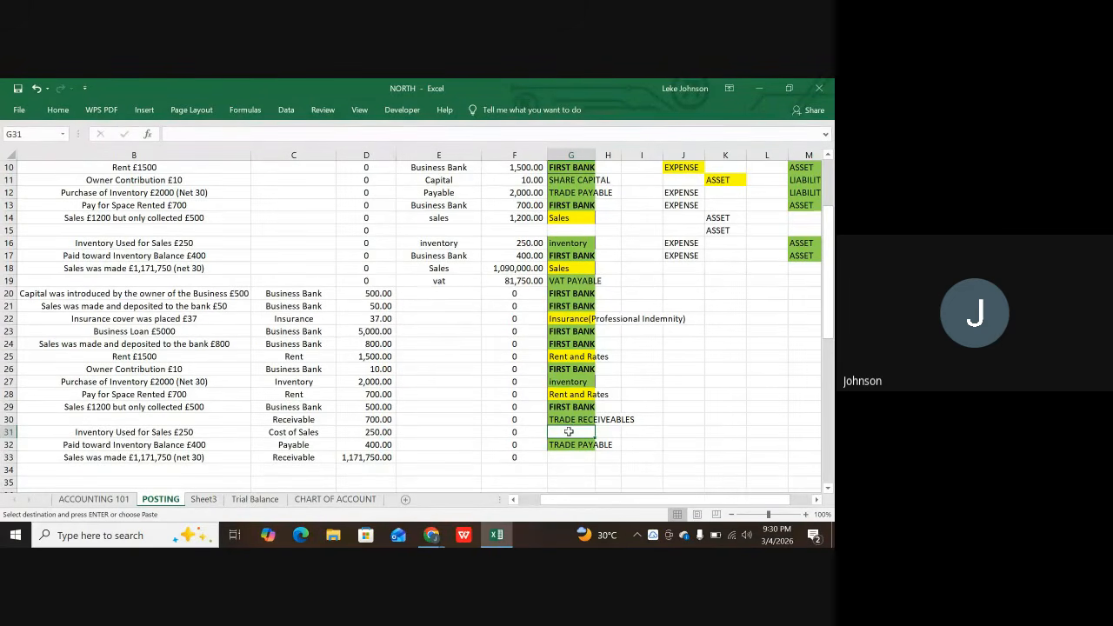
key(ctrl+v)
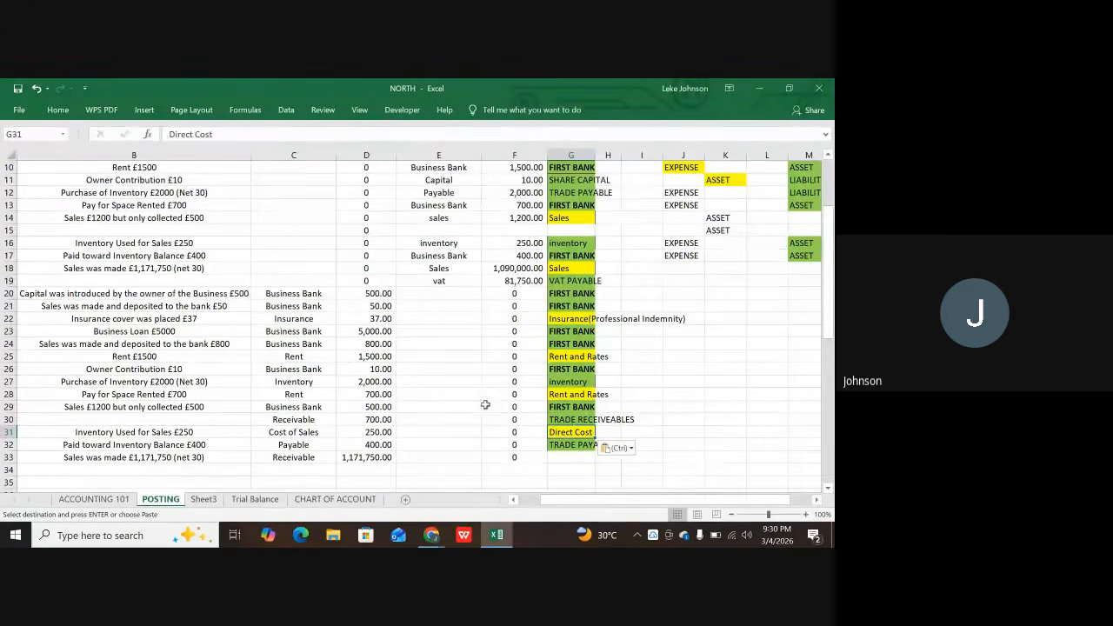
- Copy TRADE RECEIVEABLES from POSTING cell G30 into G33, for the £1,171,750 sales debit
click(568, 421)
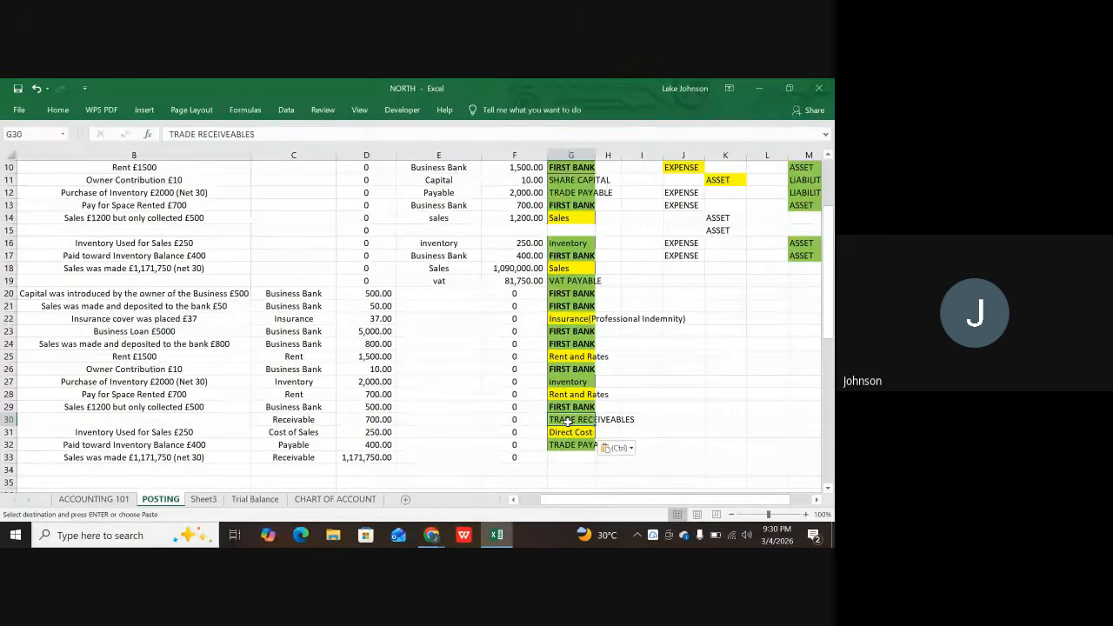
key(ctrl+c)
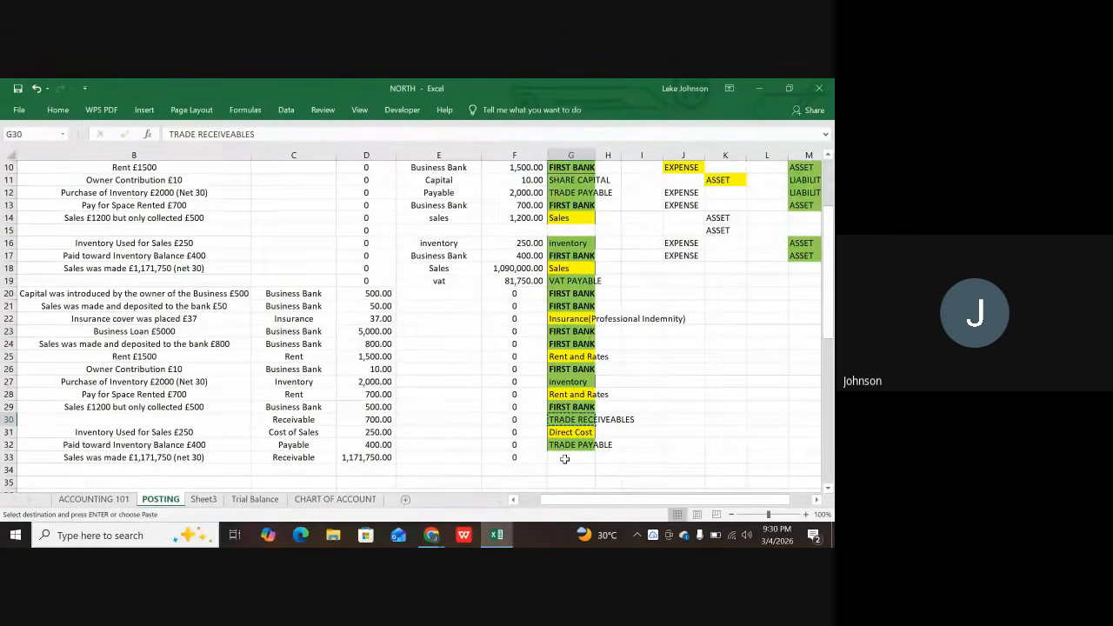
click(560, 458)
key(ctrl+v)
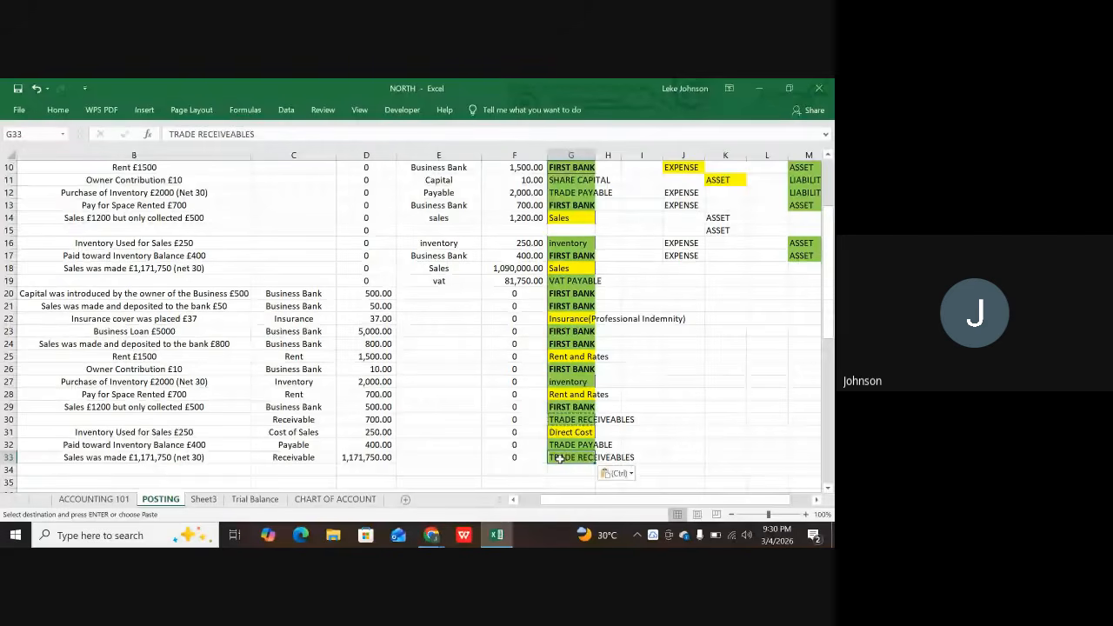
- Review the whole POSTING narration column for entries that still lack an account name
scroll(587, 370, up, 3)
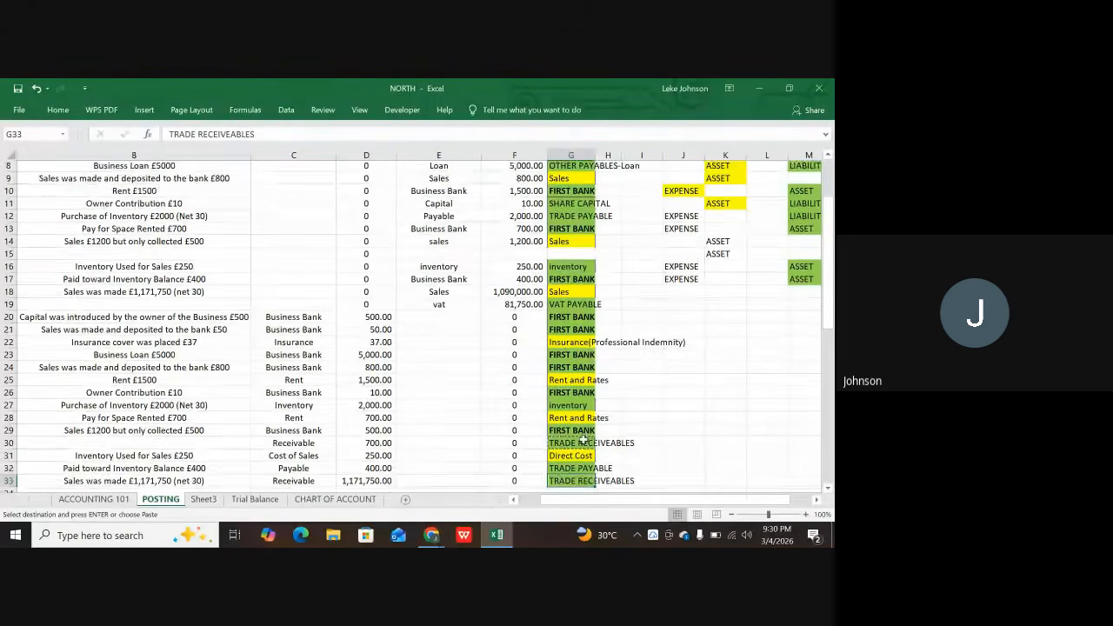
scroll(587, 370, down, 8)
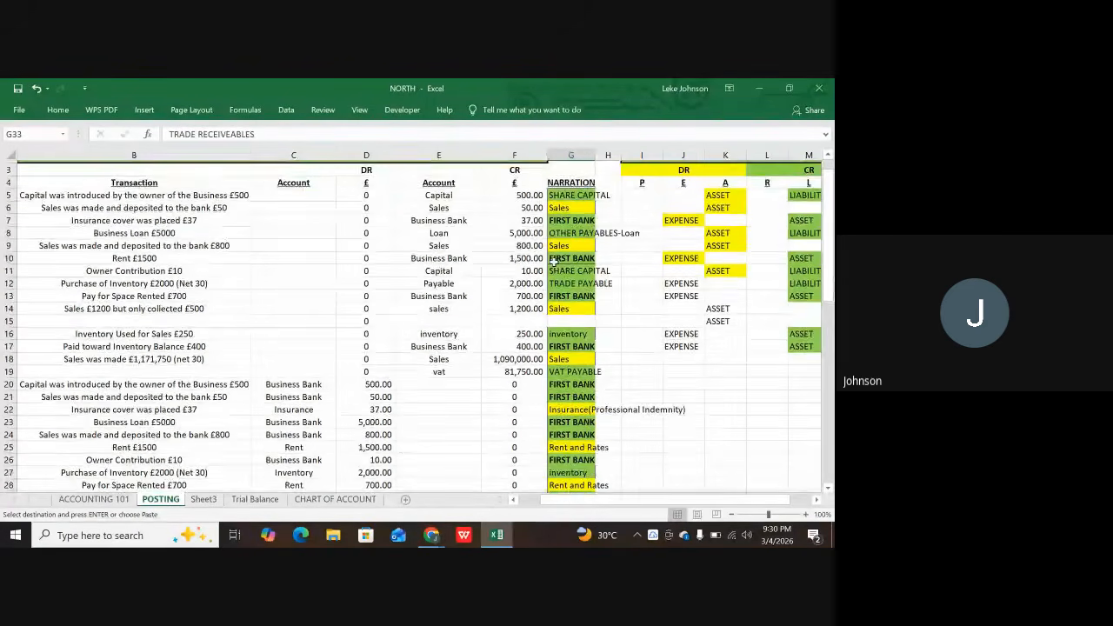
scroll(588, 252, up, 4)
scroll(590, 242, up, 4)
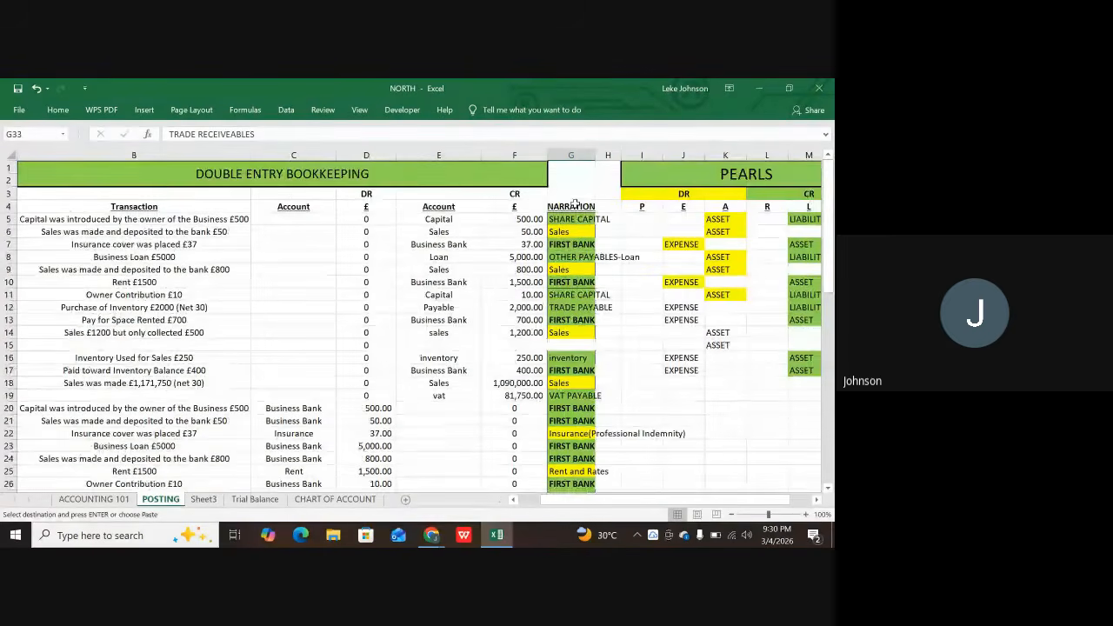
scroll(567, 259, down, 6)
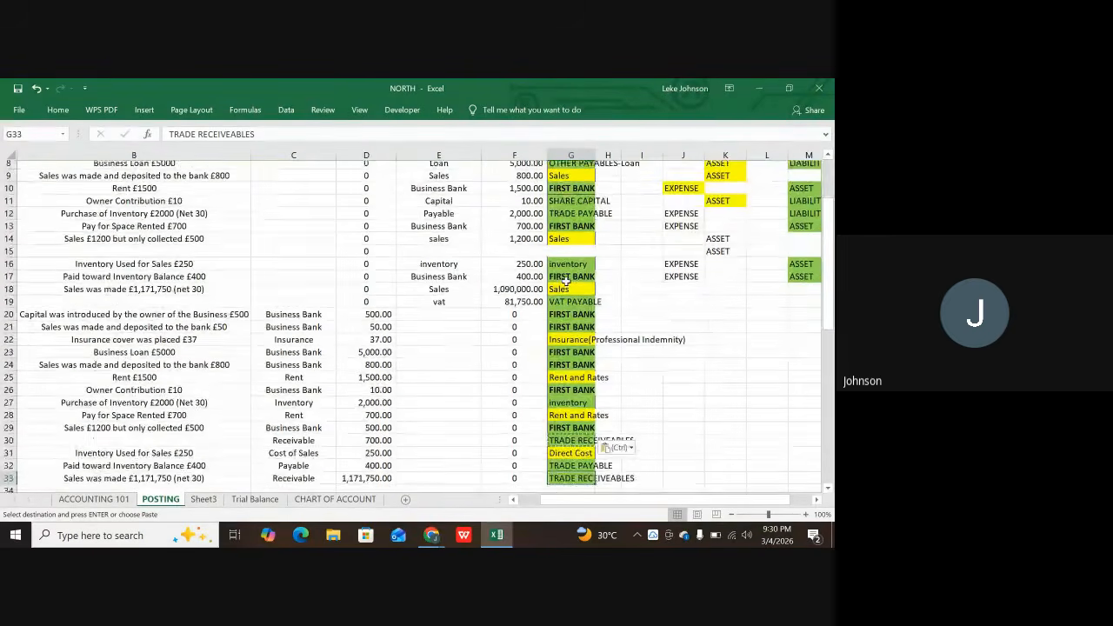
scroll(587, 331, down, 1)
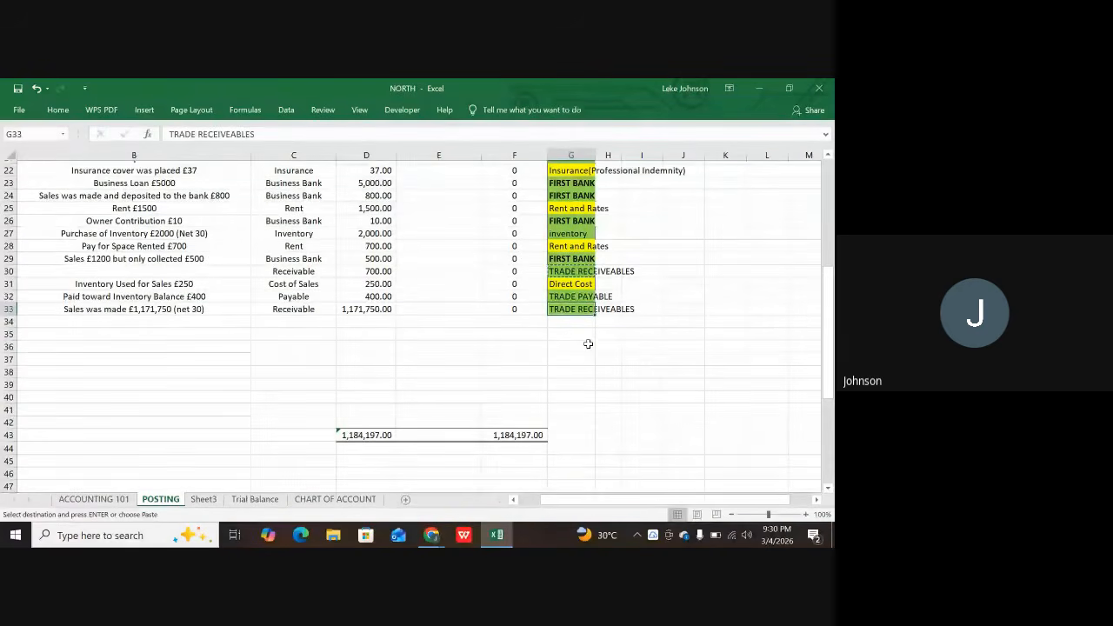
scroll(584, 304, up, 2)
scroll(585, 293, up, 5)
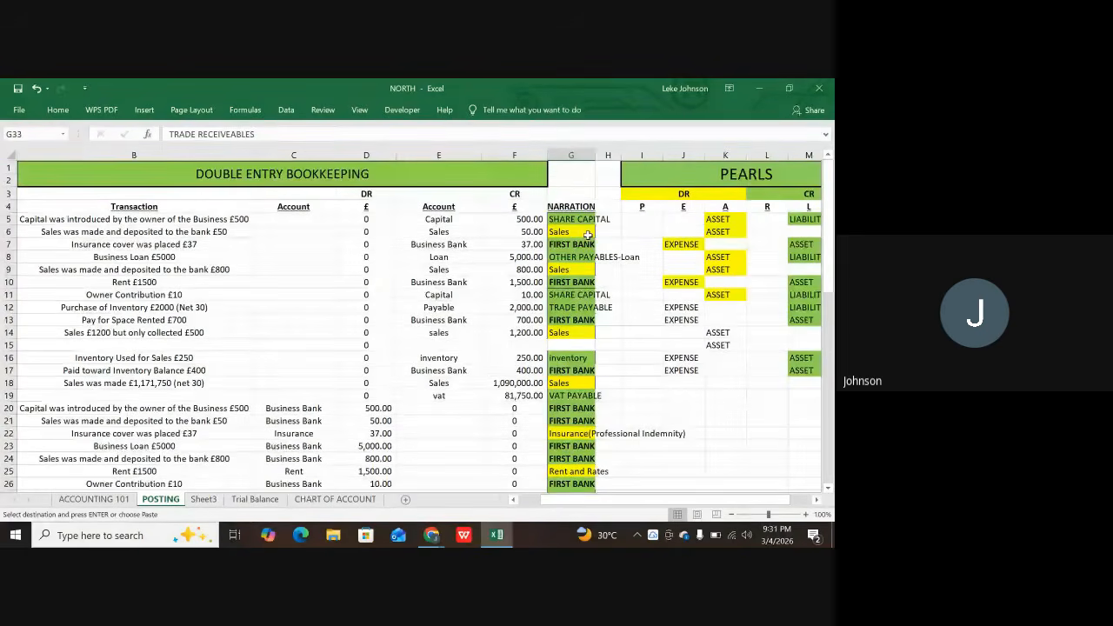
- Inspect the debit and credit totals in POSTING cells D43 and F43
scroll(588, 235, down, 9)
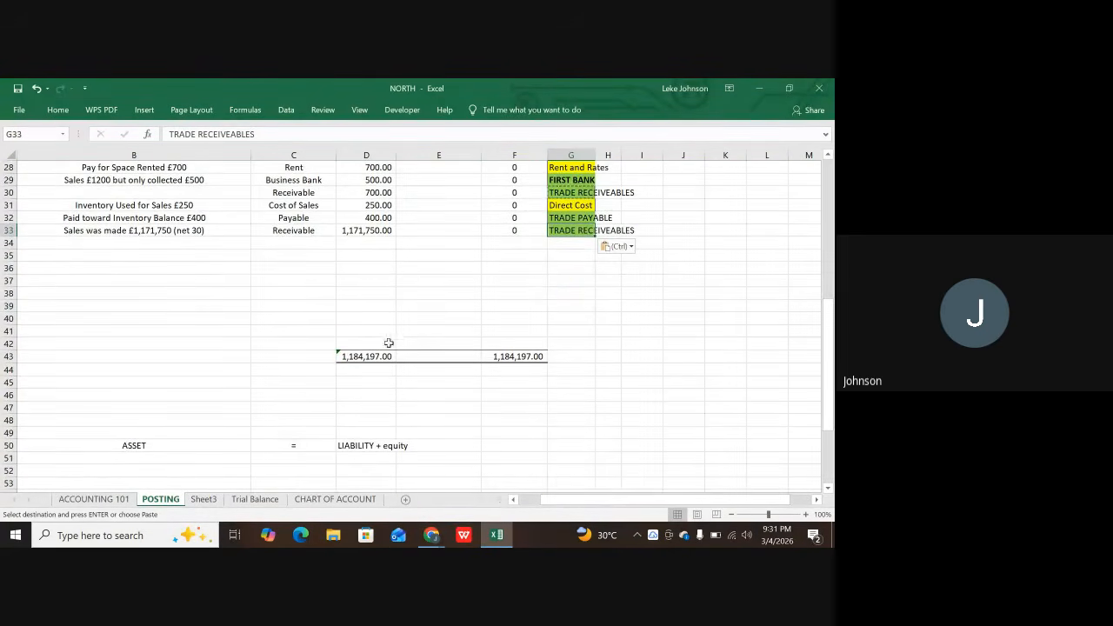
click(368, 355)
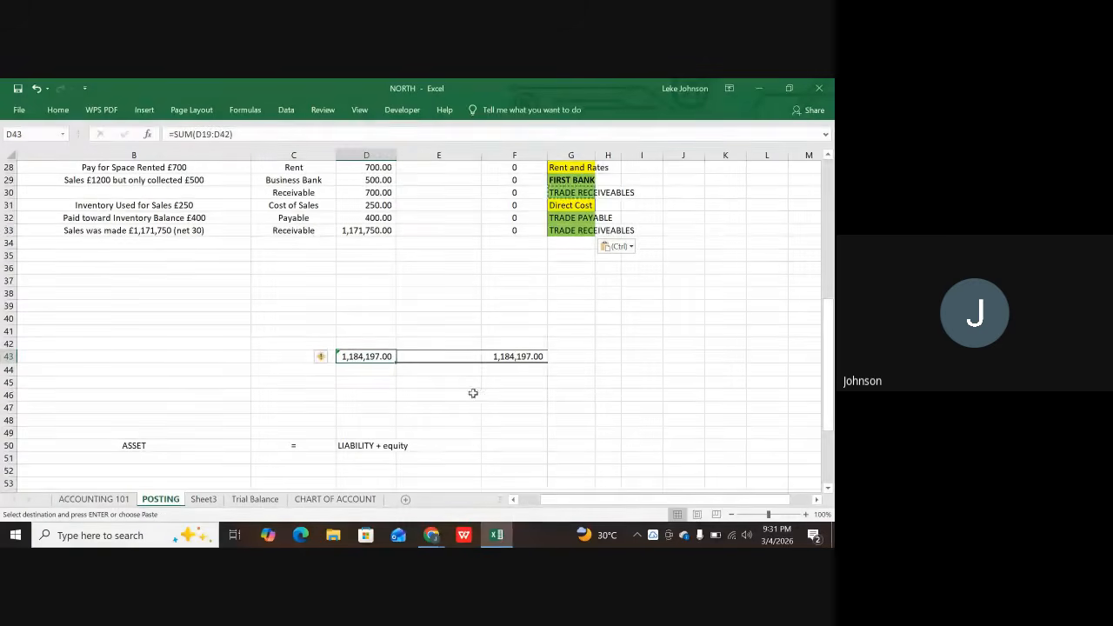
click(511, 357)
click(373, 356)
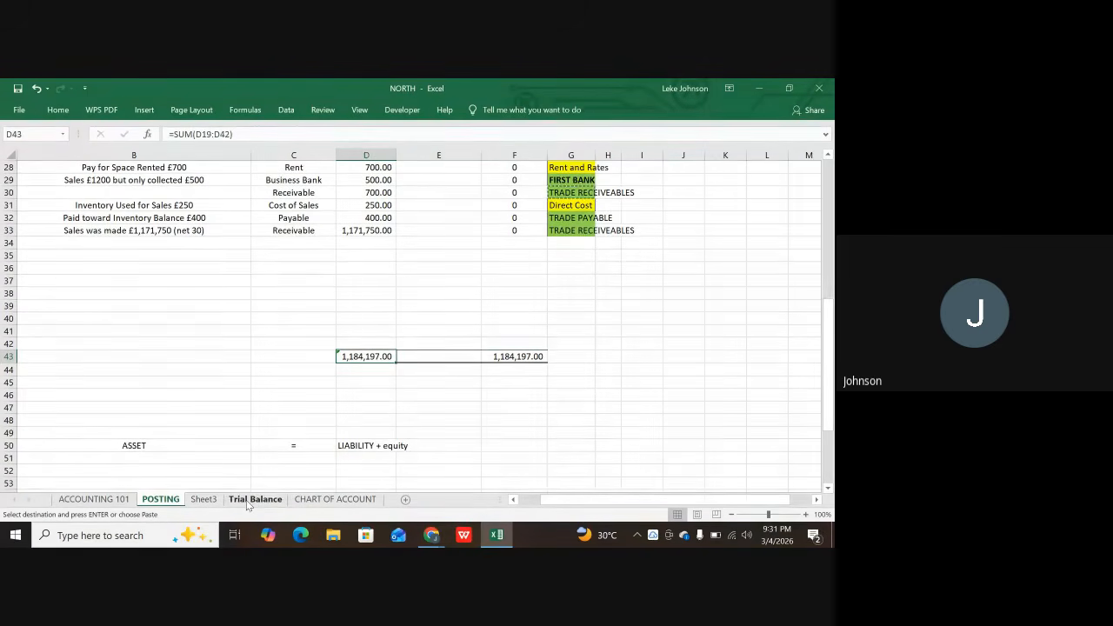
- Examine the Trial Balance account balances and the column totals in row 142, and return to the POSTING sheet to compare
click(249, 501)
scroll(363, 343, up, 20)
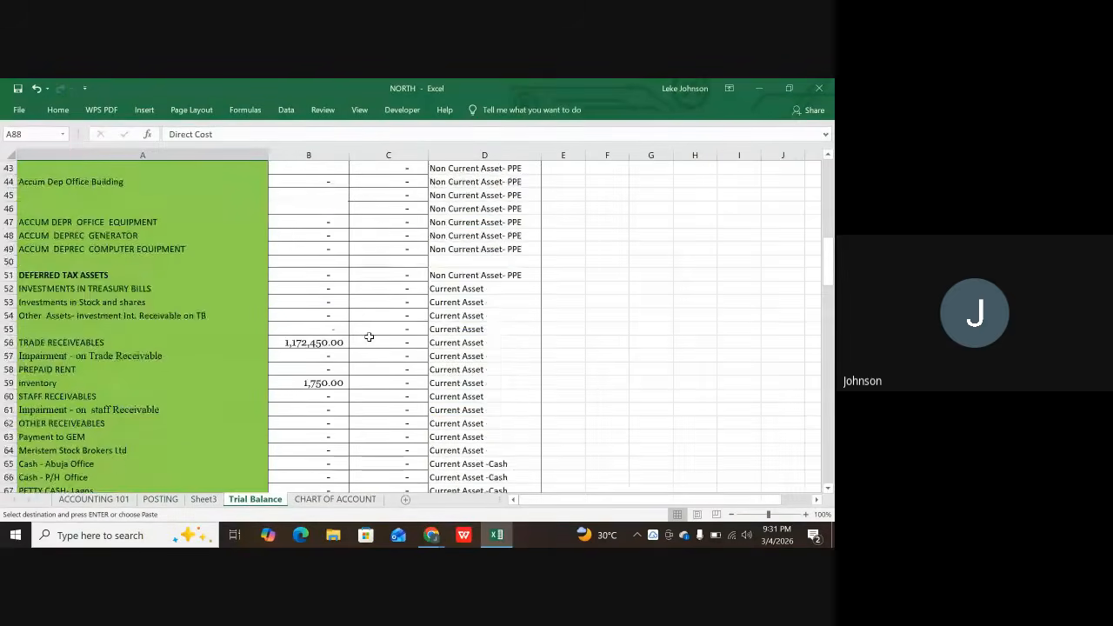
scroll(371, 331, up, 1)
scroll(370, 339, down, 20)
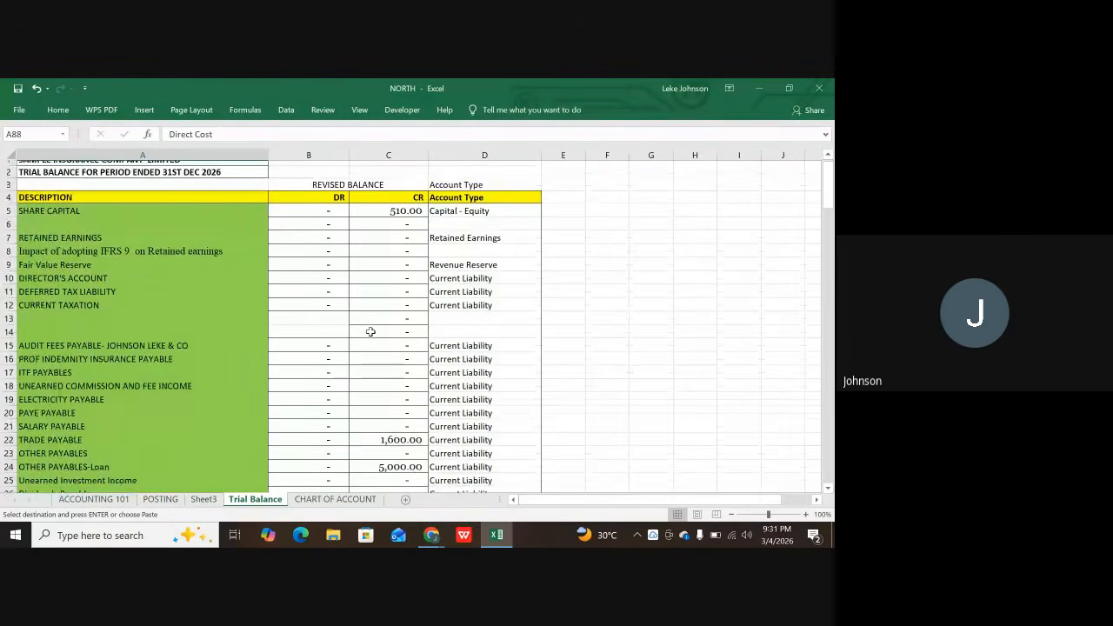
scroll(370, 344, down, 20)
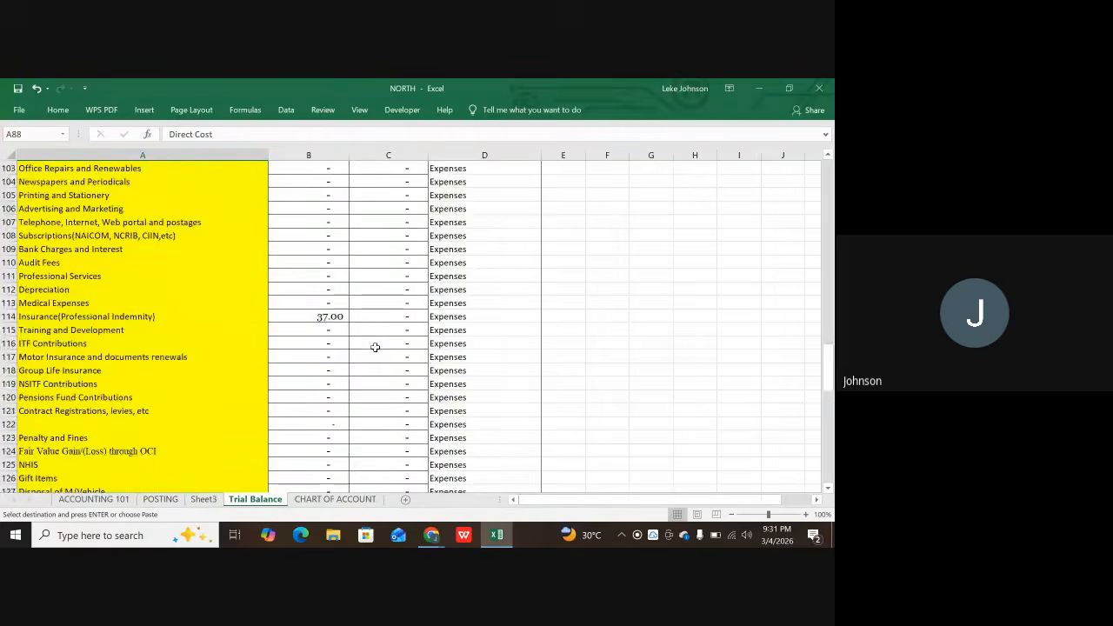
scroll(374, 350, up, 4)
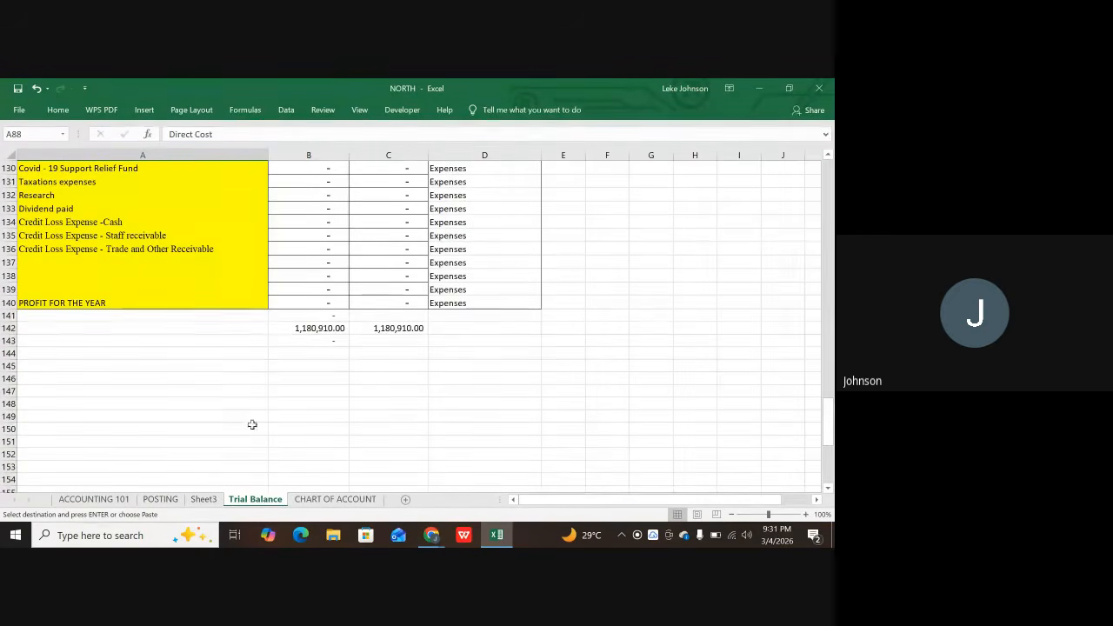
click(160, 499)
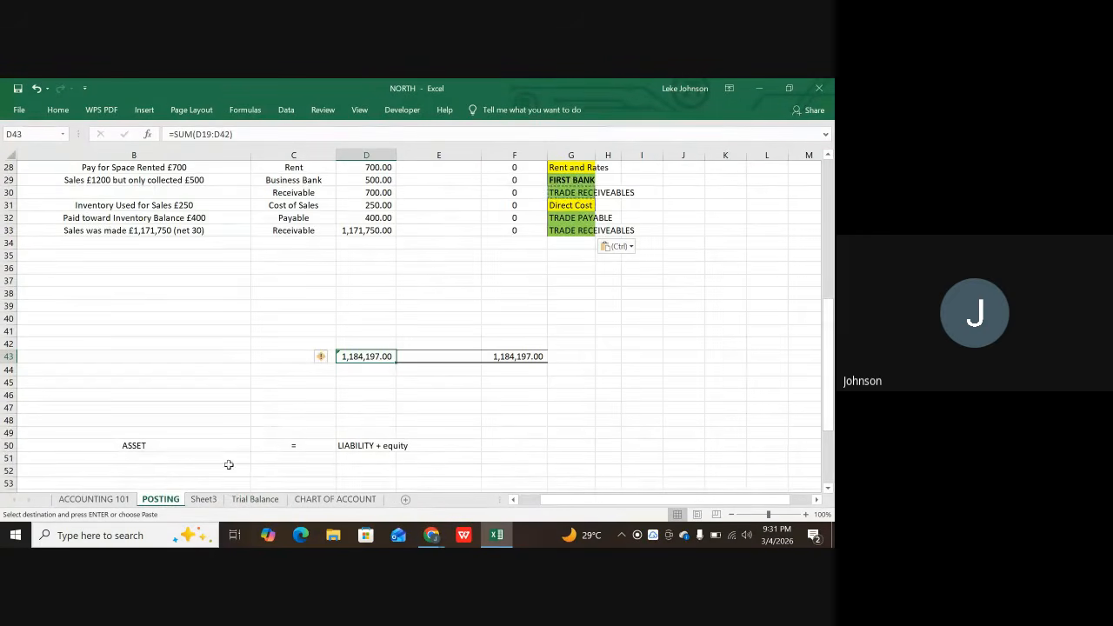
- Compare the Trial Balance totals with the POSTING totals, and check the inventory entries in POSTING cells E16 and C27
click(263, 503)
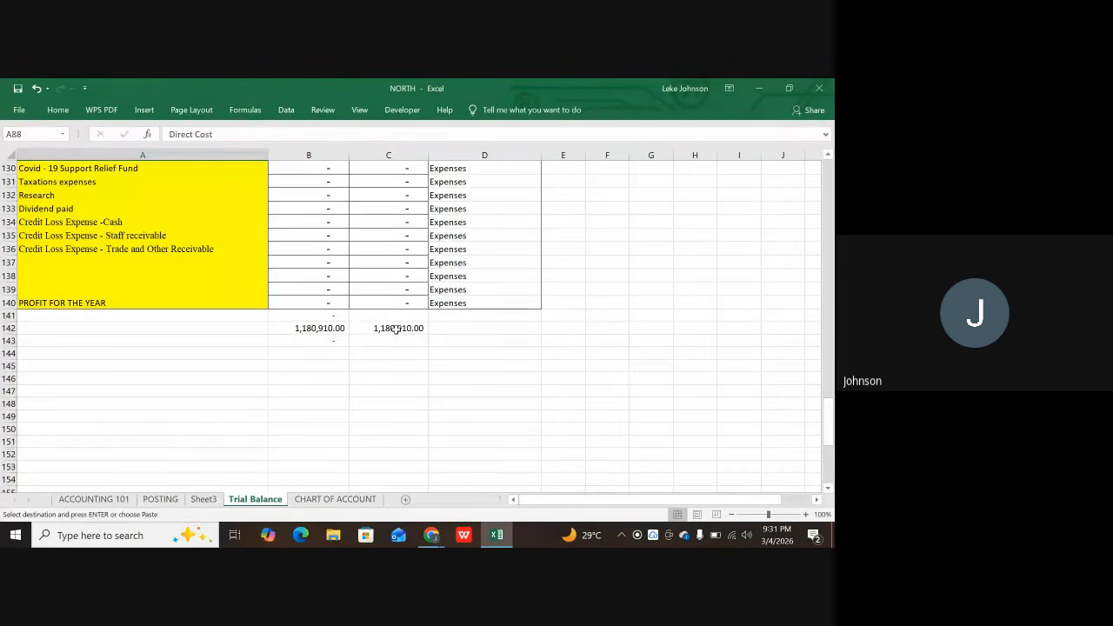
click(164, 500)
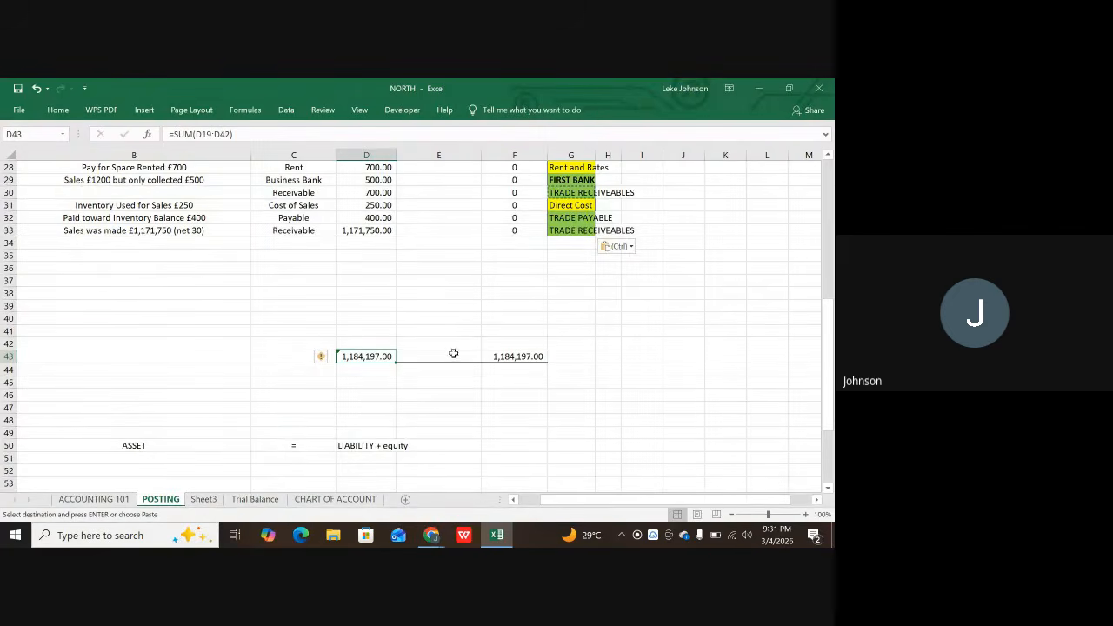
scroll(453, 354, up, 7)
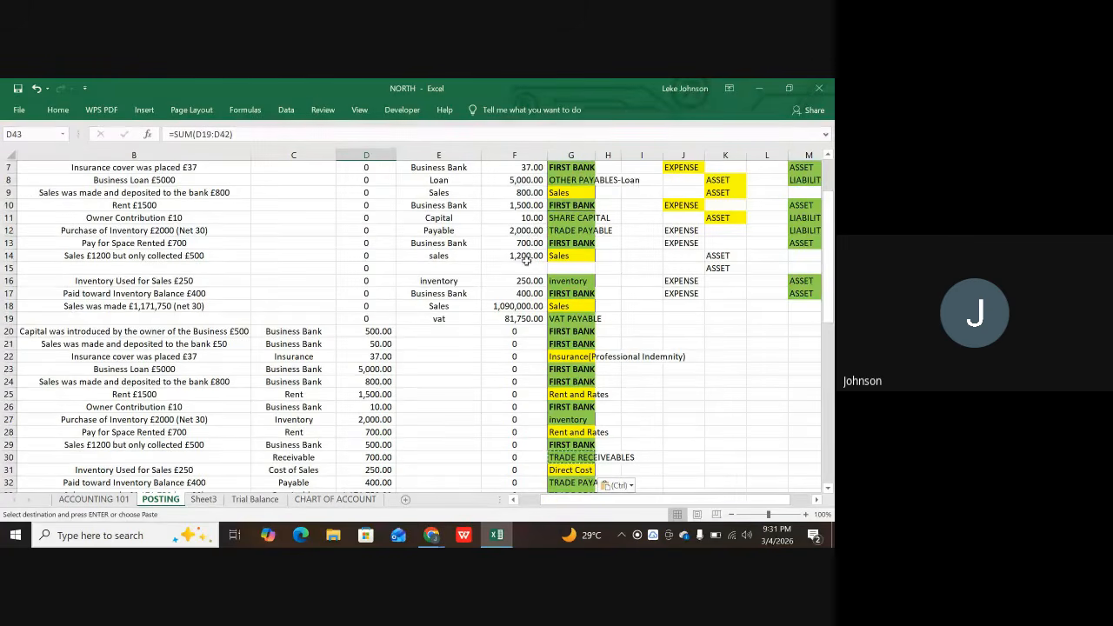
click(452, 290)
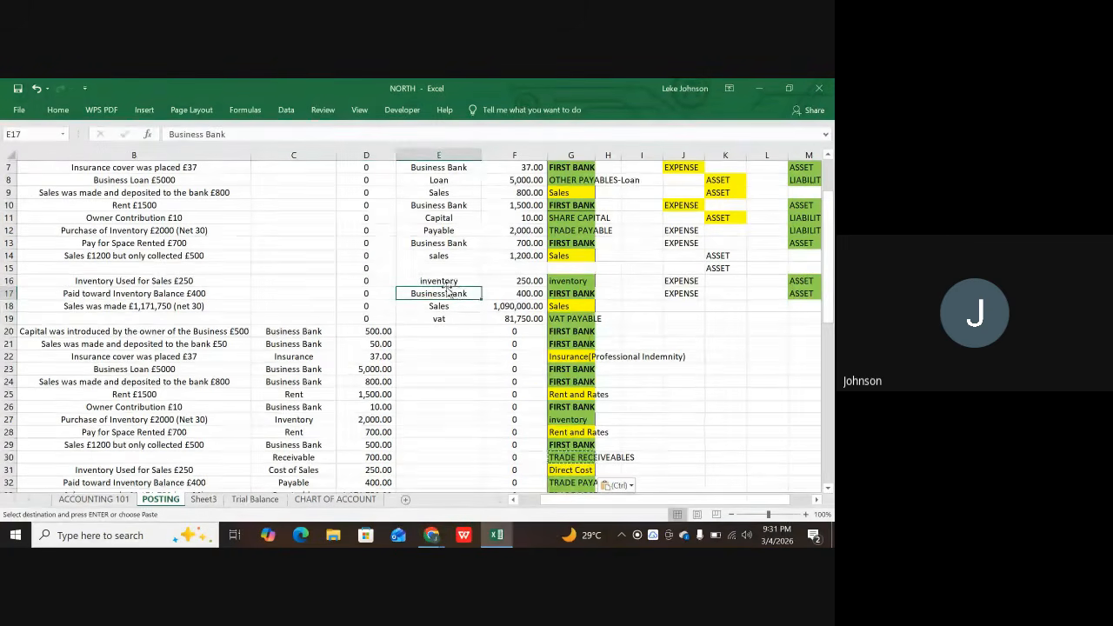
click(441, 278)
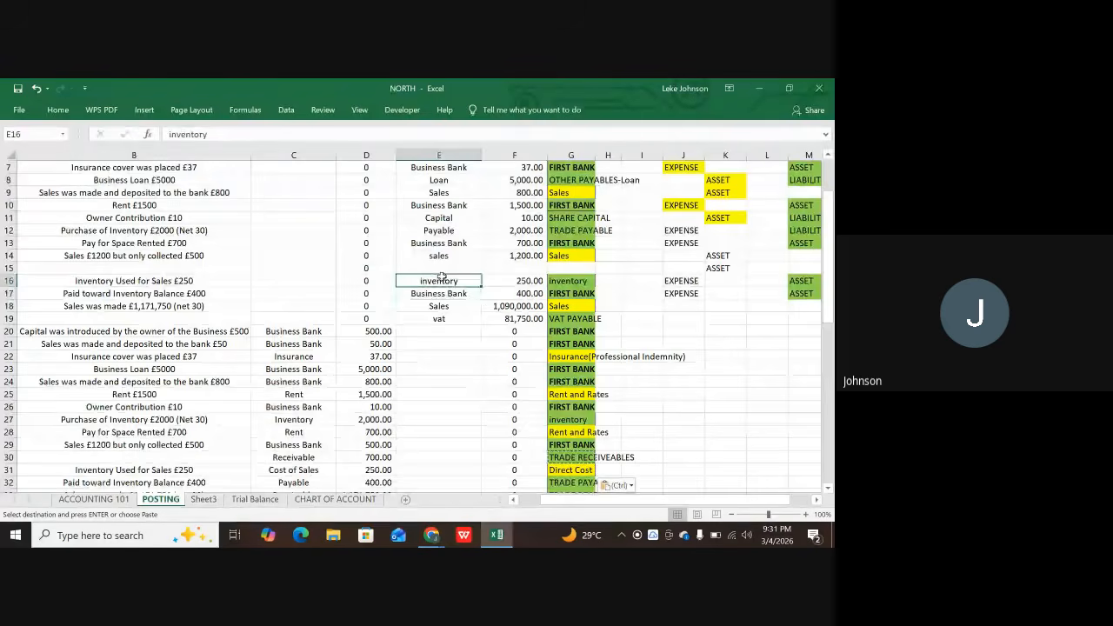
click(309, 420)
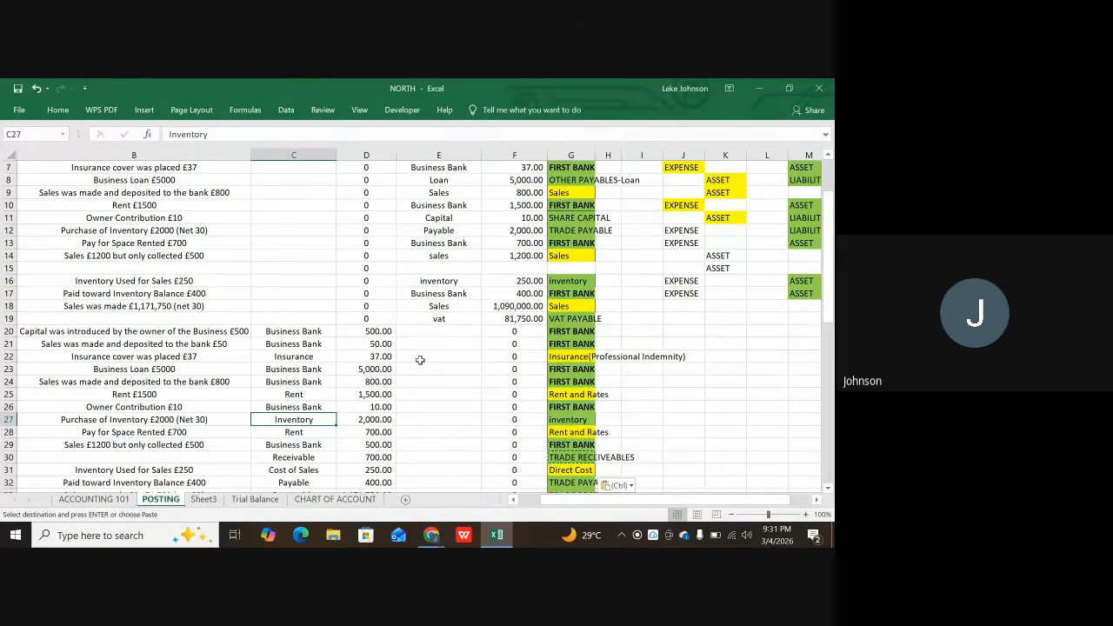
scroll(294, 359, down, 4)
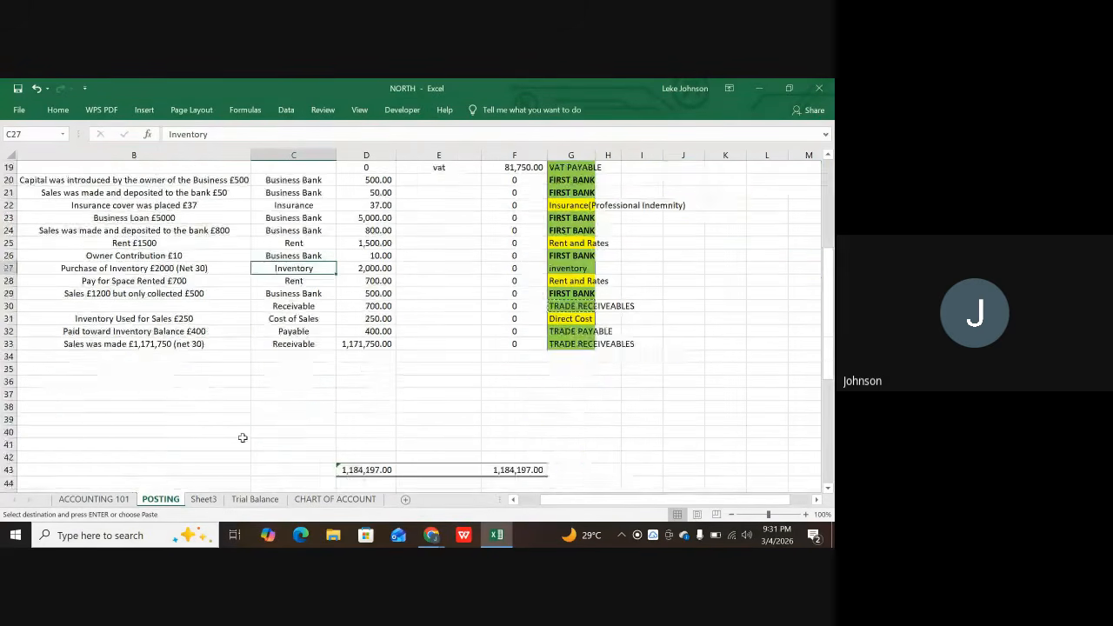
scroll(452, 320, up, 6)
scroll(442, 358, down, 1)
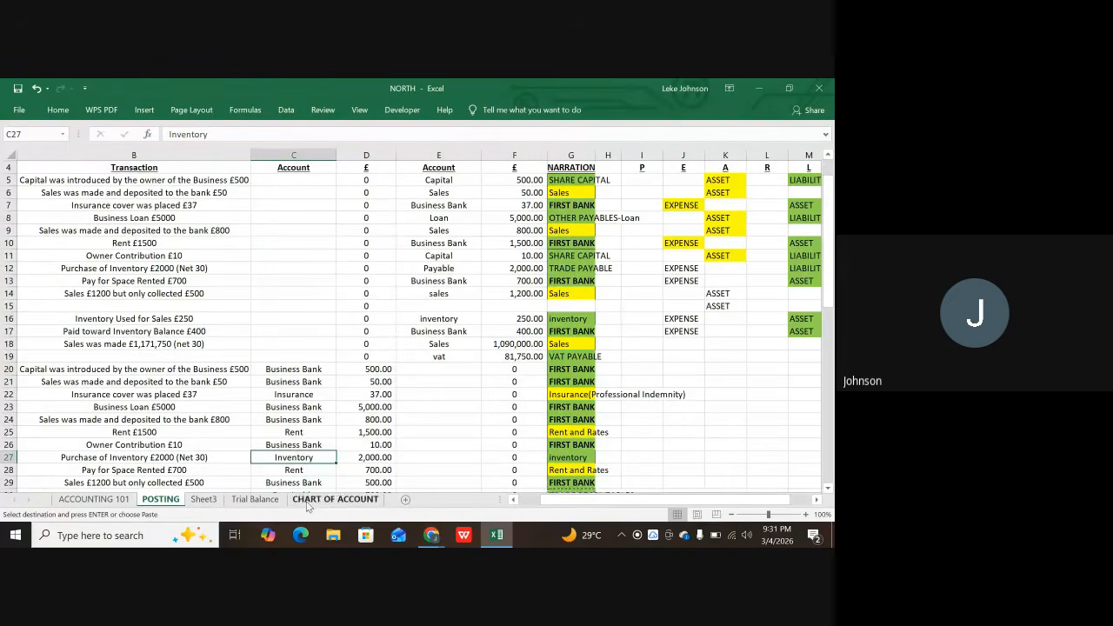
- Review the Trial Balance account balances from the row 142 totals up through expenses, sales, bank, receivables and payables
click(255, 499)
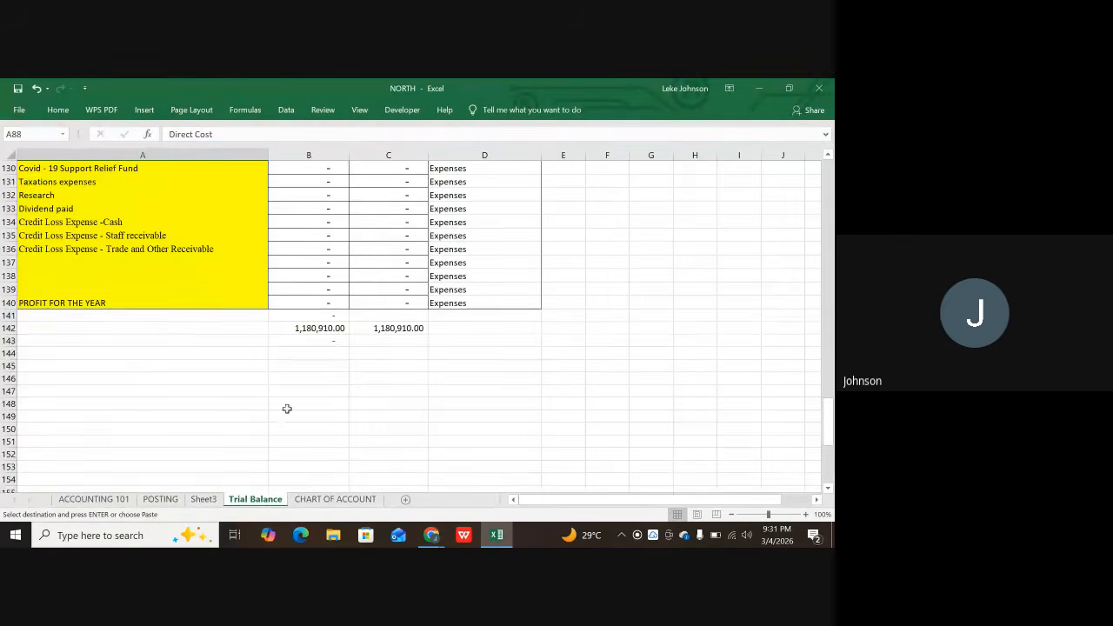
scroll(291, 392, up, 9)
scroll(303, 373, up, 9)
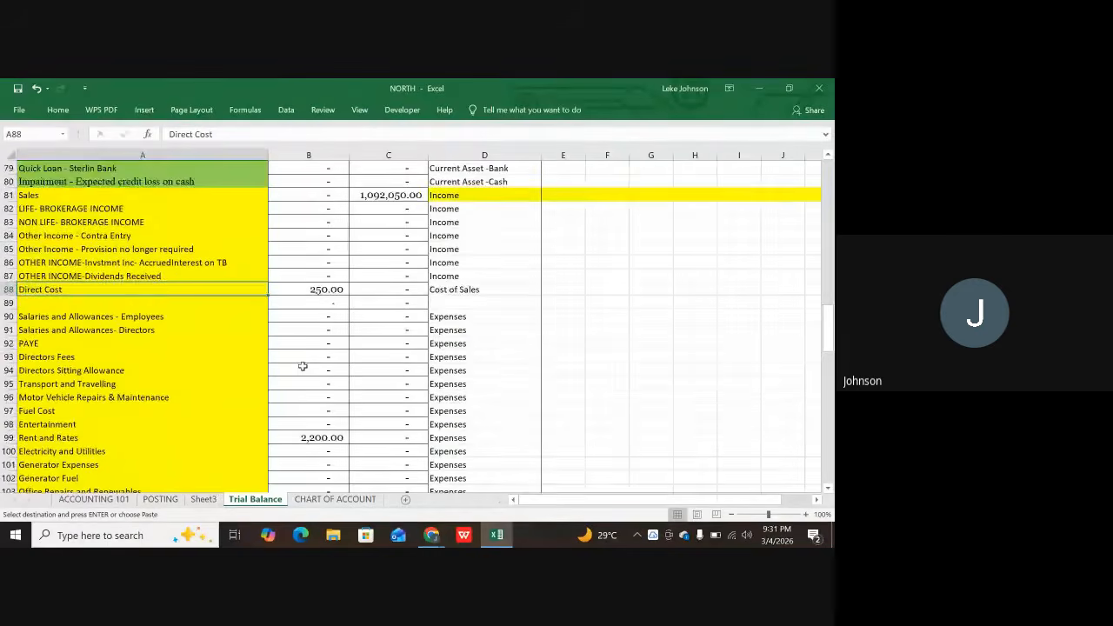
scroll(219, 330, up, 1)
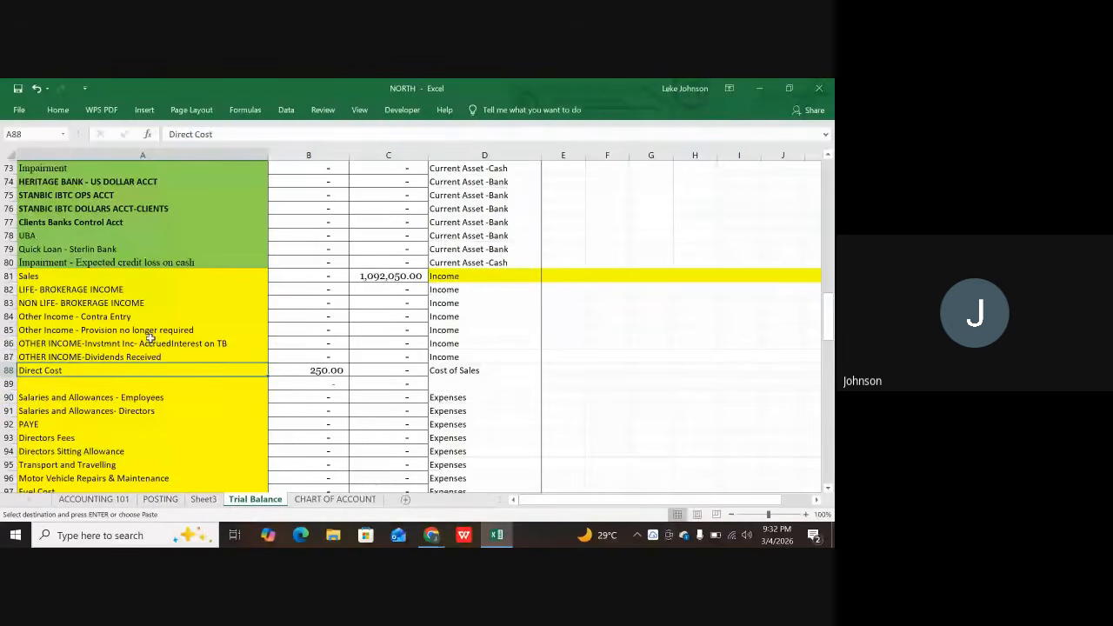
scroll(149, 338, up, 4)
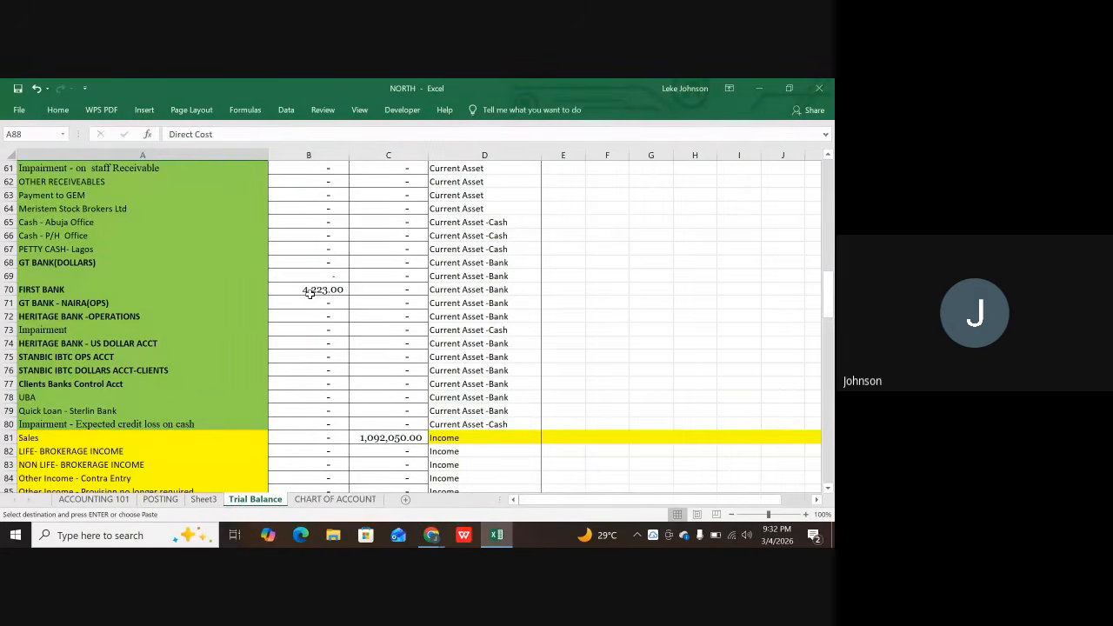
scroll(324, 295, up, 3)
scroll(343, 286, up, 7)
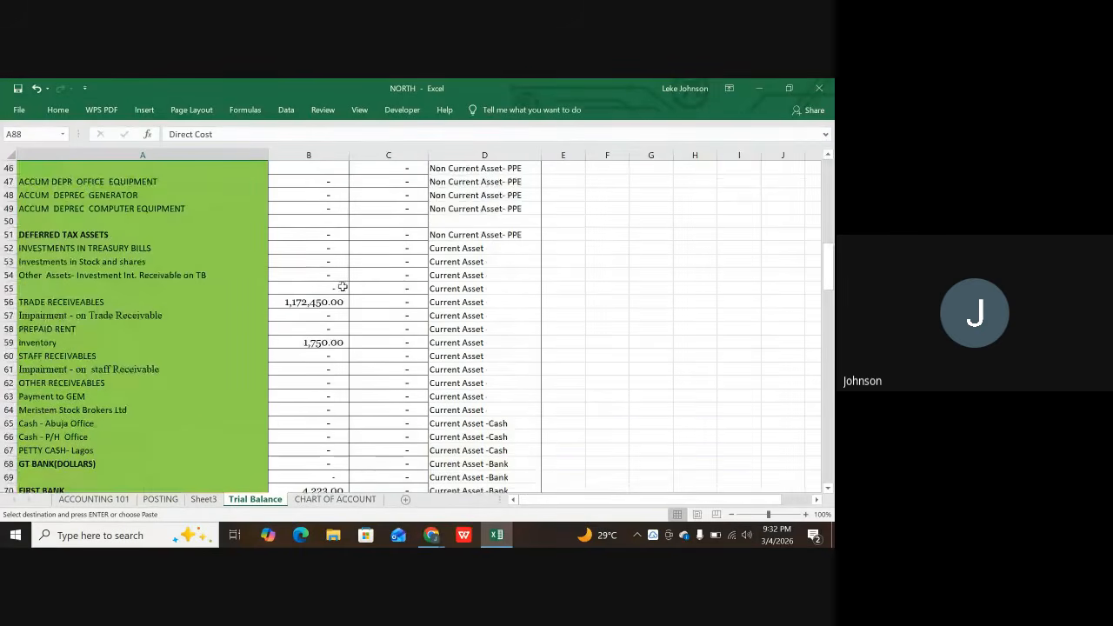
scroll(345, 285, up, 3)
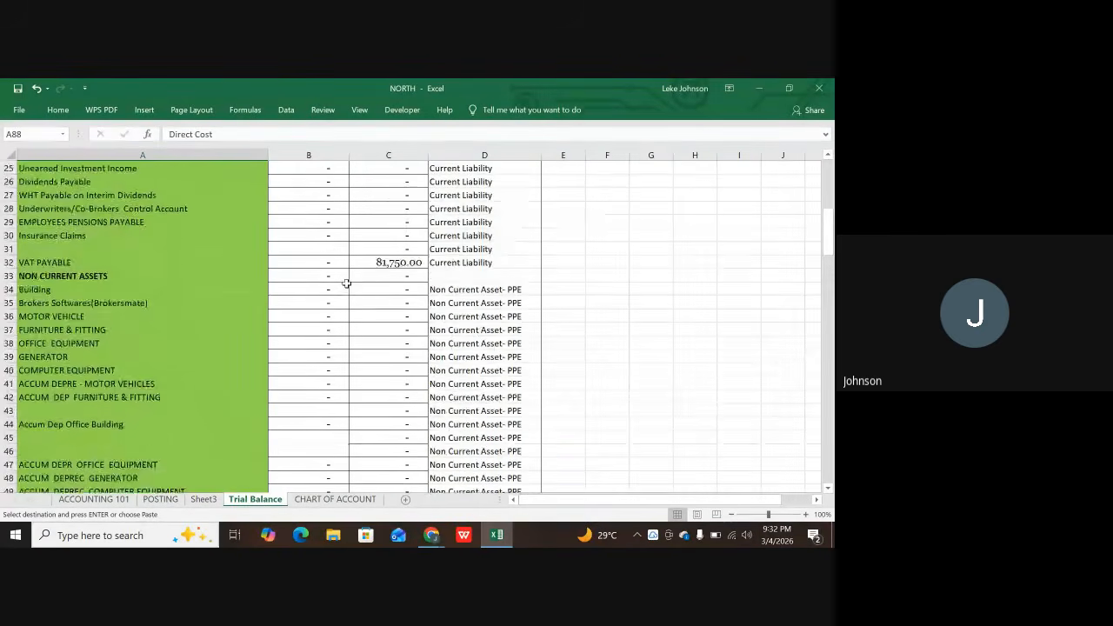
scroll(347, 282, up, 7)
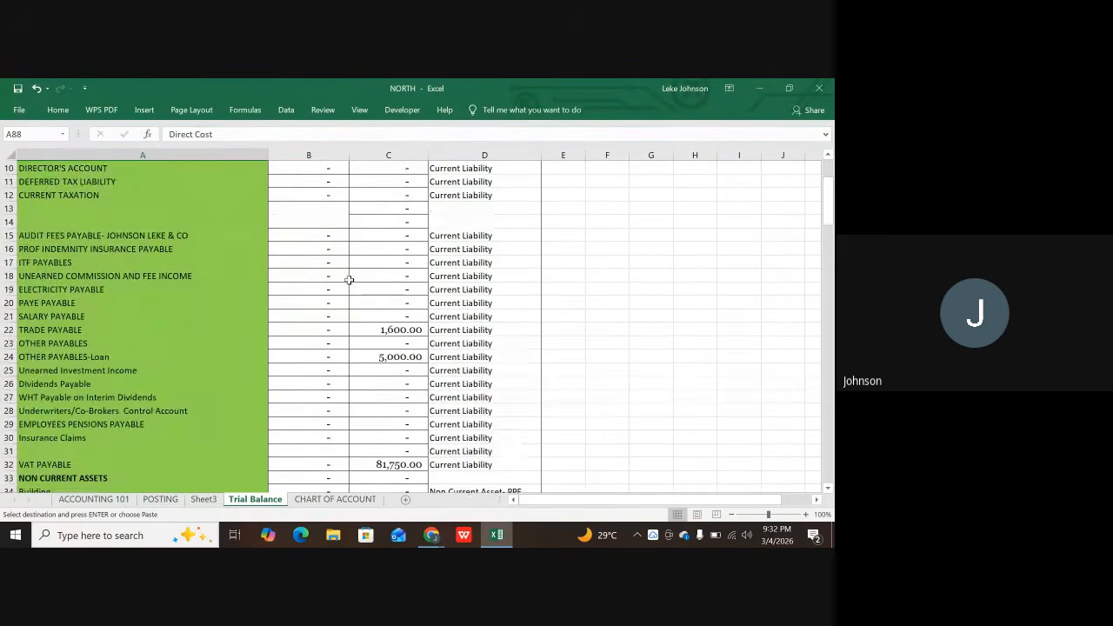
- Compare the double-entry totals in POSTING row 43 with the debit and credit totals in Trial Balance row 142
click(160, 500)
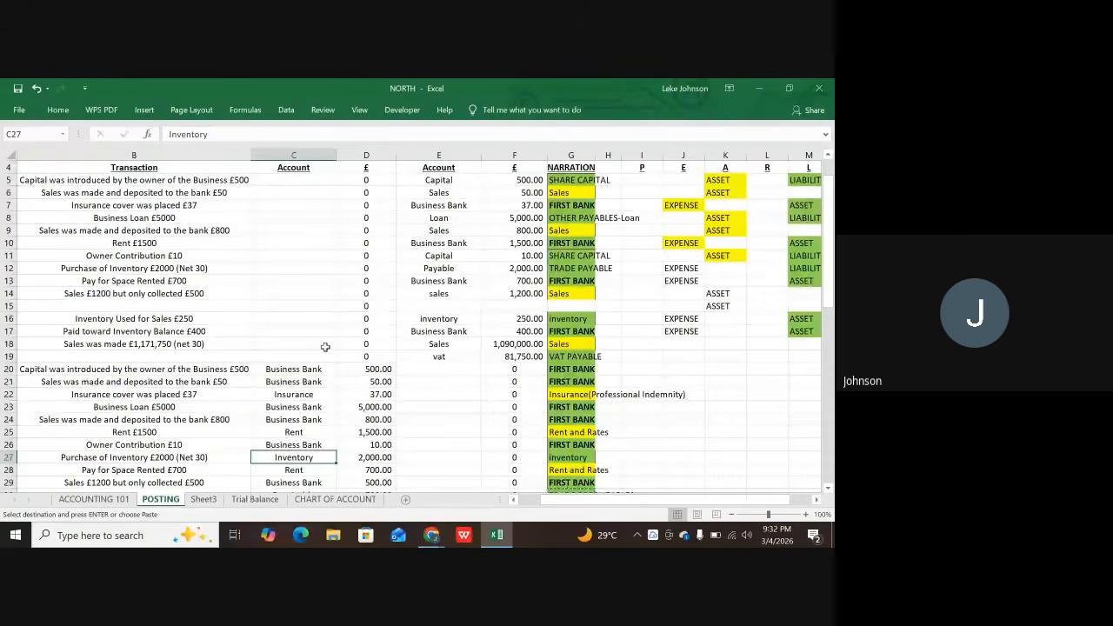
scroll(504, 386, down, 5)
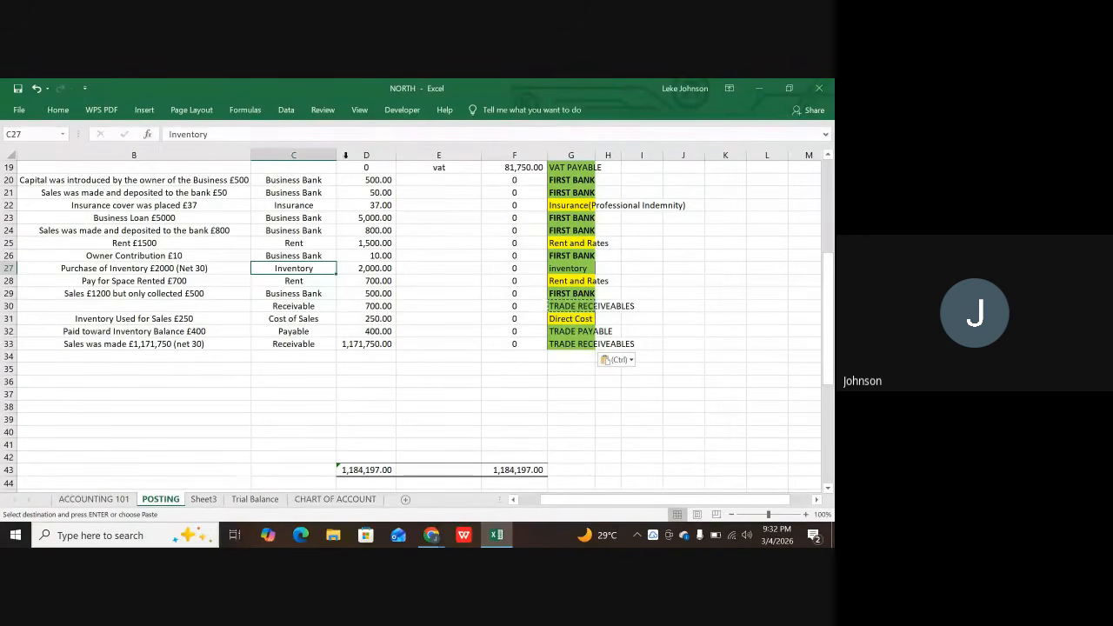
click(254, 500)
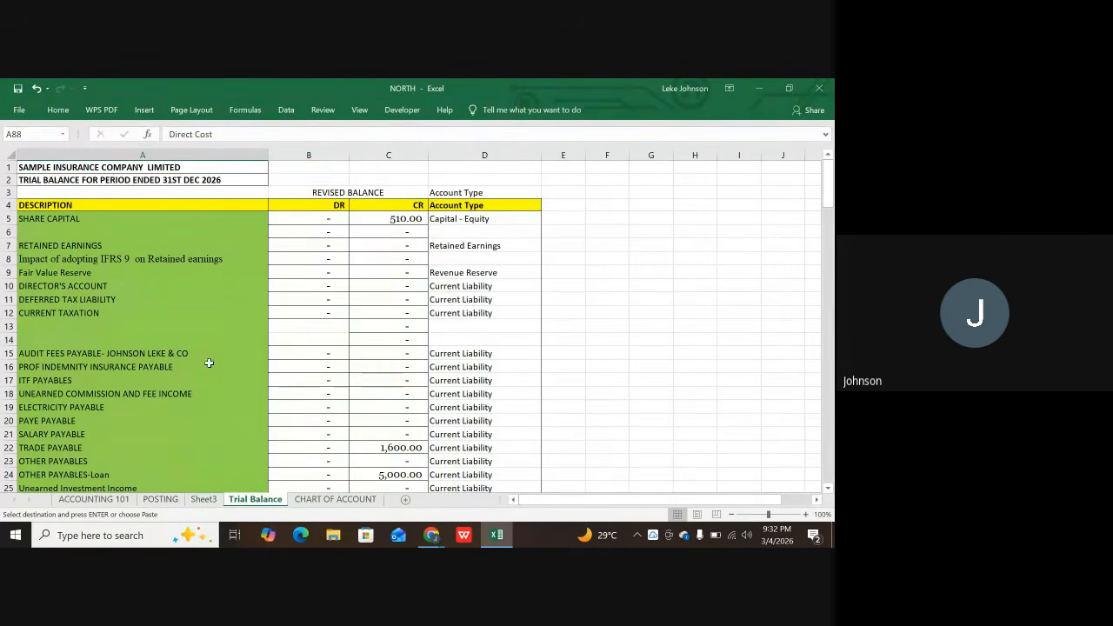
click(160, 498)
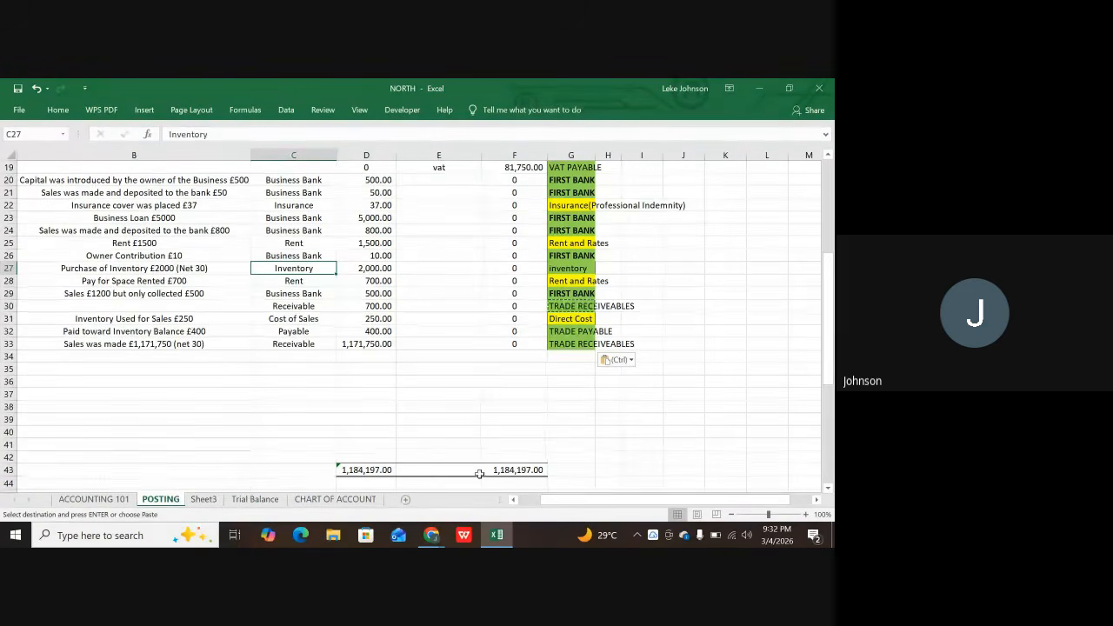
click(255, 499)
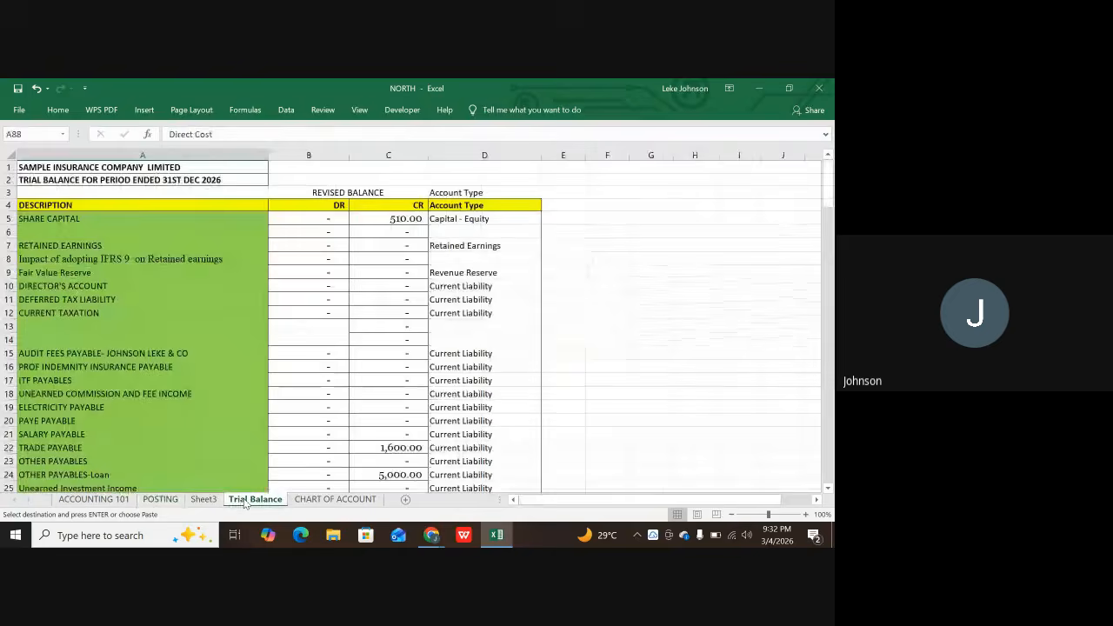
scroll(361, 424, down, 6)
scroll(361, 424, down, 20)
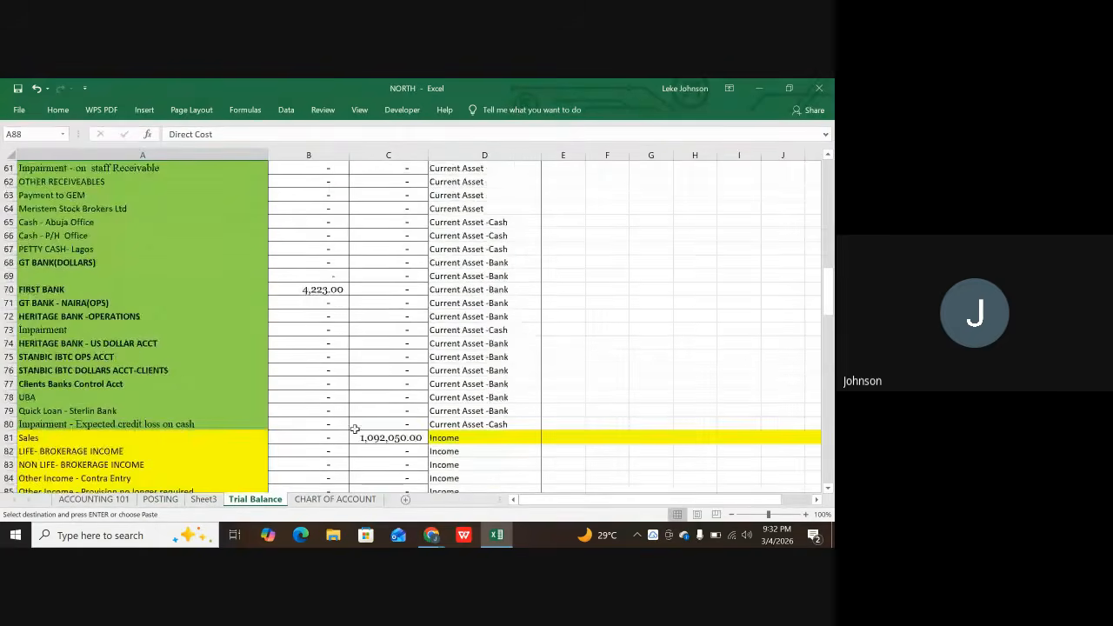
scroll(351, 426, down, 15)
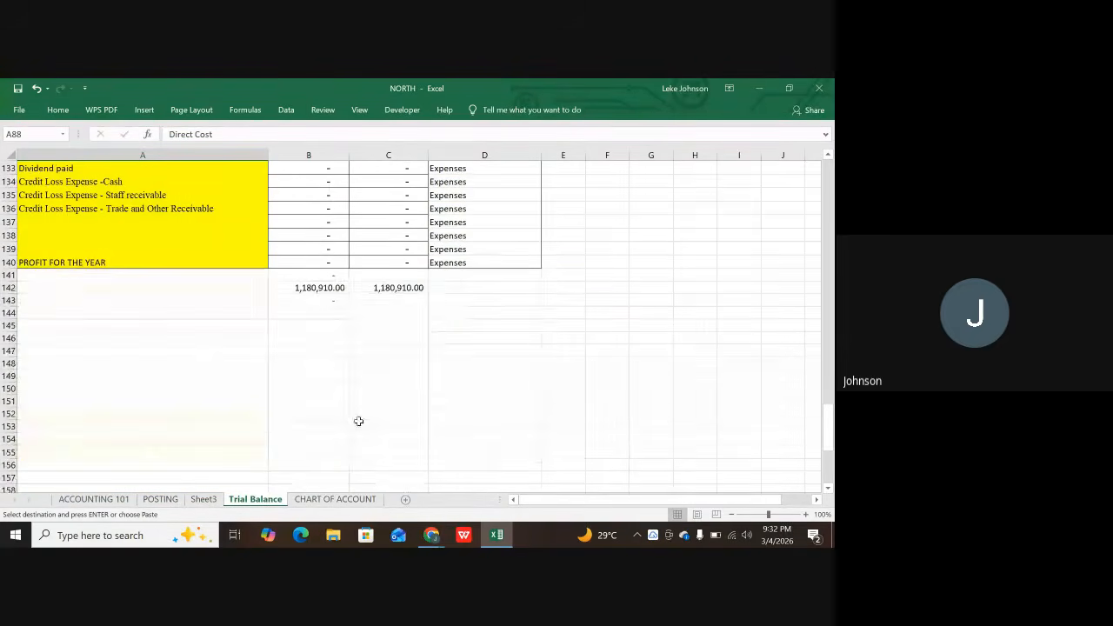
scroll(577, 305, up, 1)
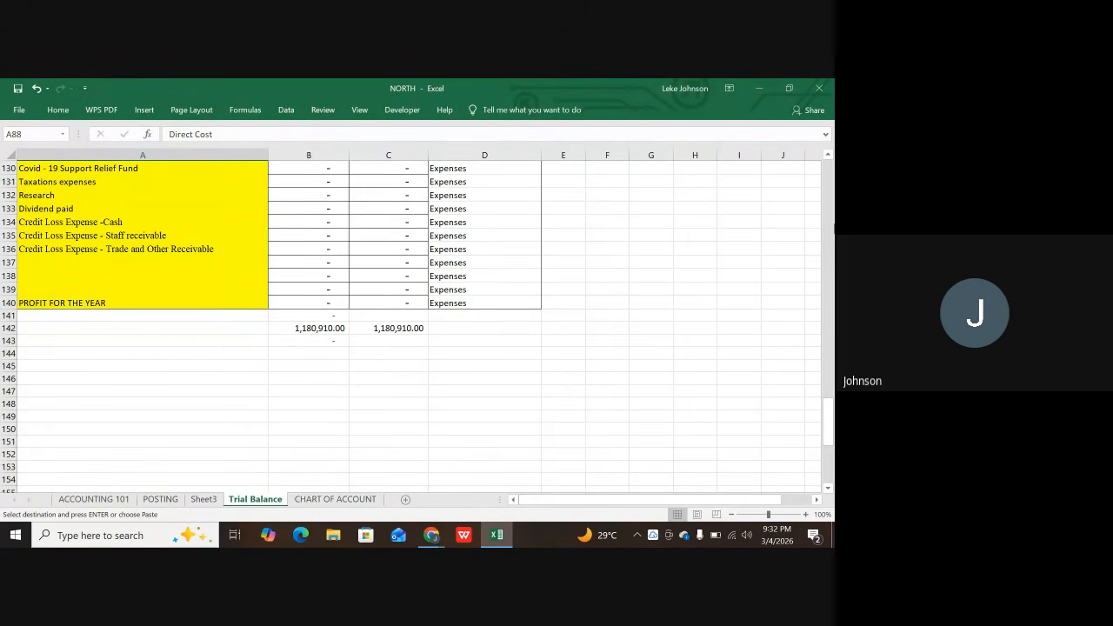
- Look back over the Trial Balance accounts up to the share capital row and inspect the SUMIF formula in cell C9
scroll(394, 261, up, 16)
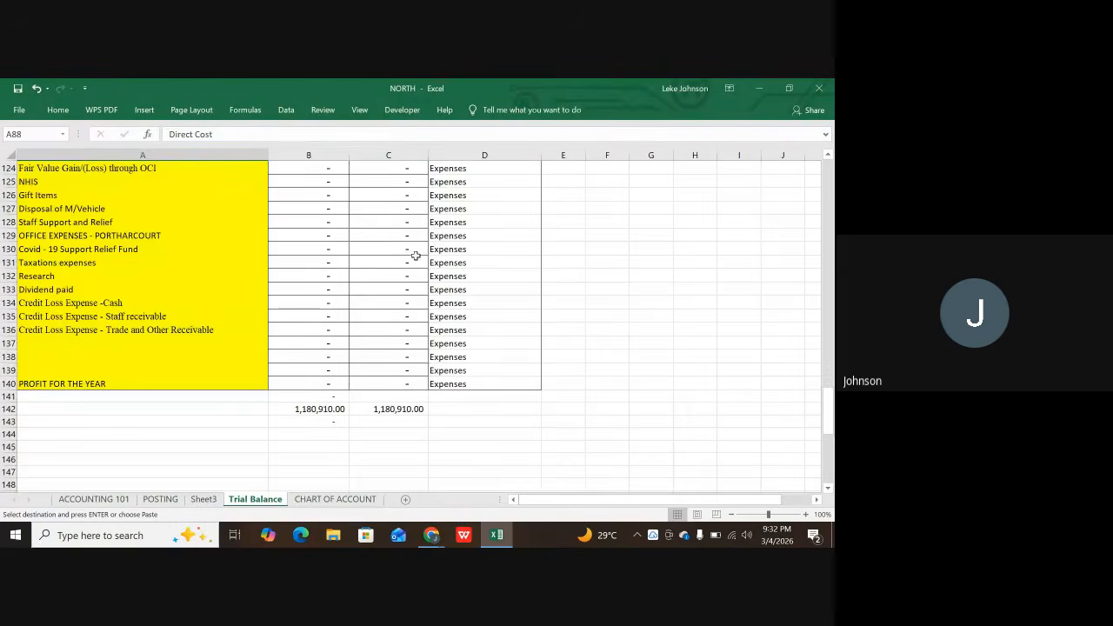
scroll(423, 258, up, 17)
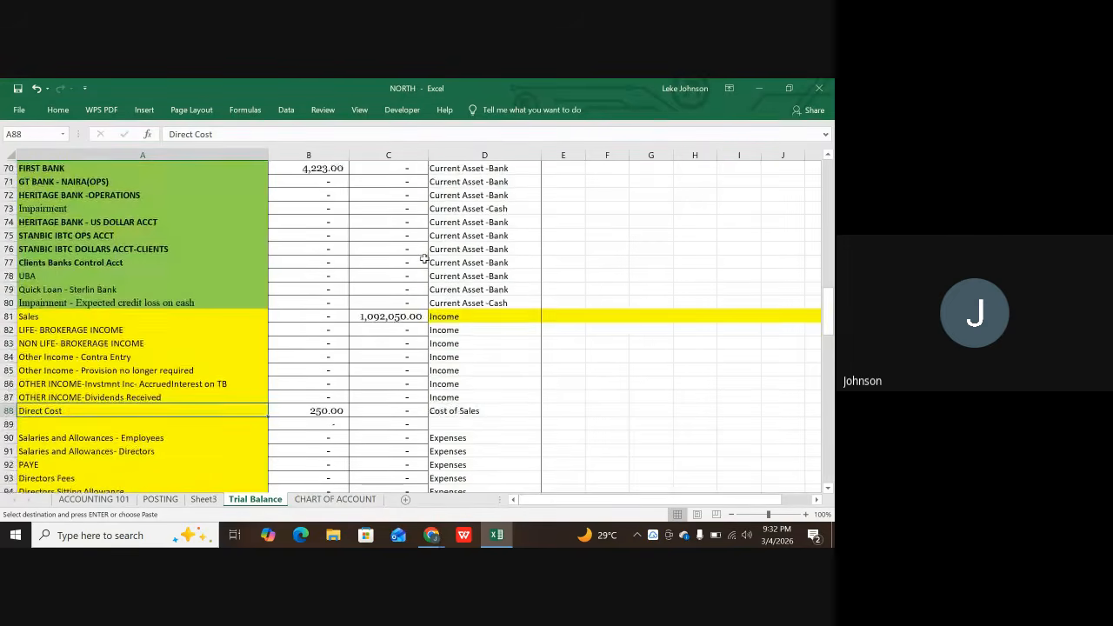
scroll(414, 268, up, 5)
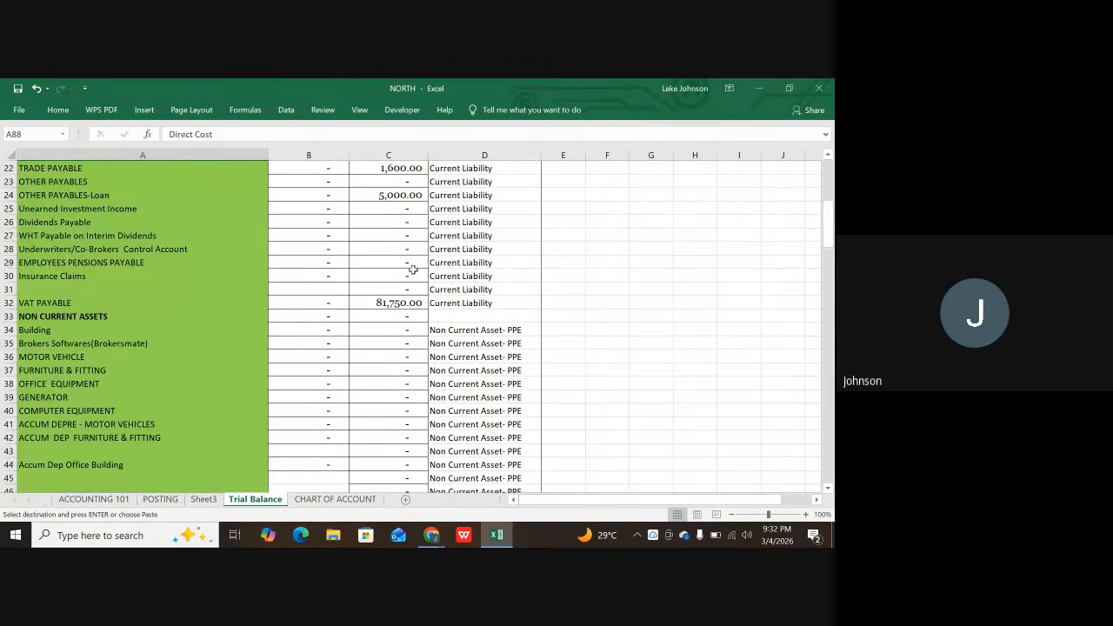
scroll(404, 275, up, 5)
click(404, 272)
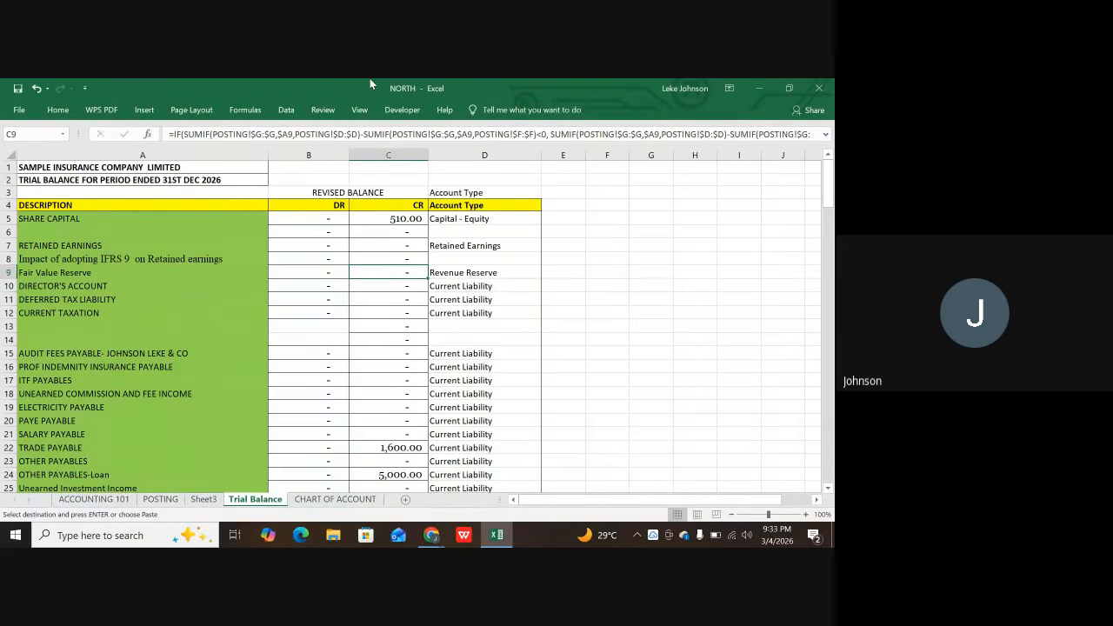
- Examine the CHART OF ACCOUNT sheet, comparing the fixed asset accounts and their running balances with the accumulated depreciation accounts
click(335, 499)
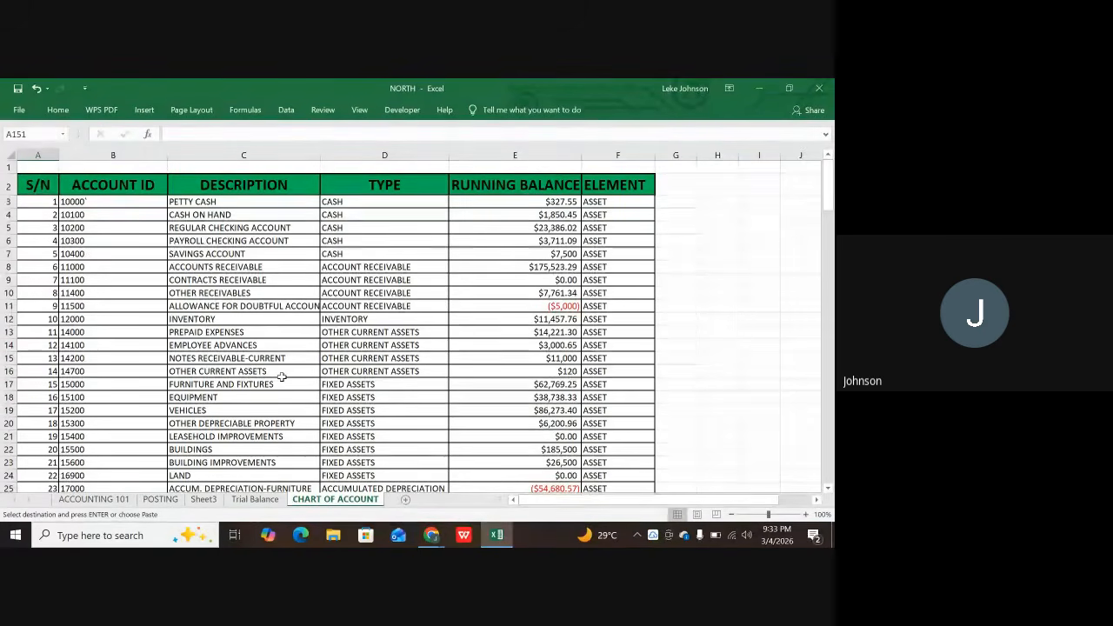
scroll(326, 366, down, 6)
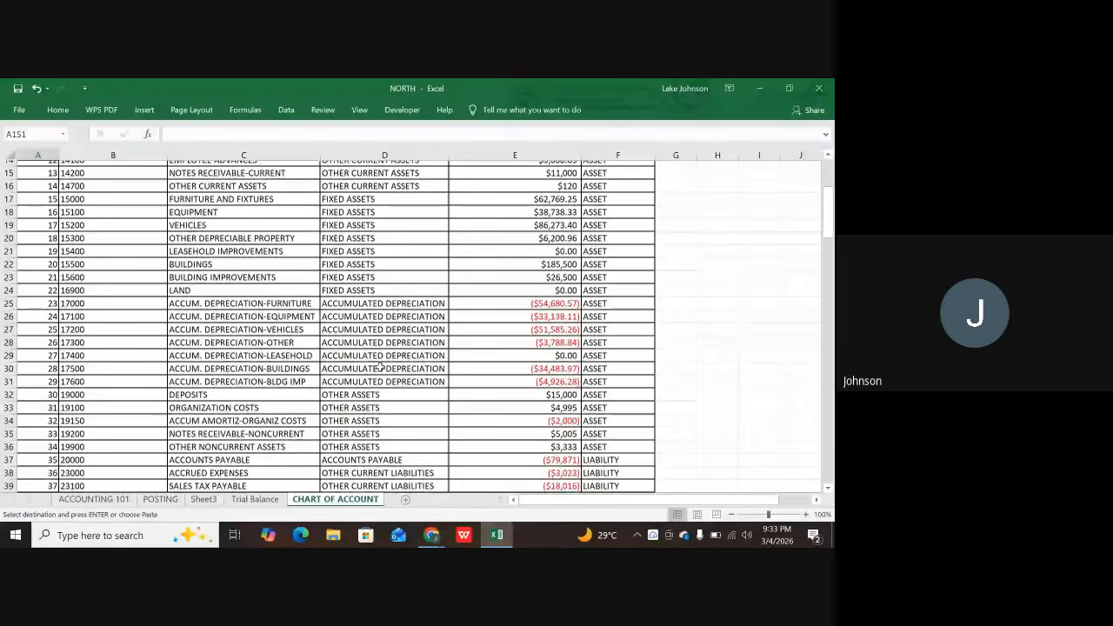
scroll(381, 366, up, 7)
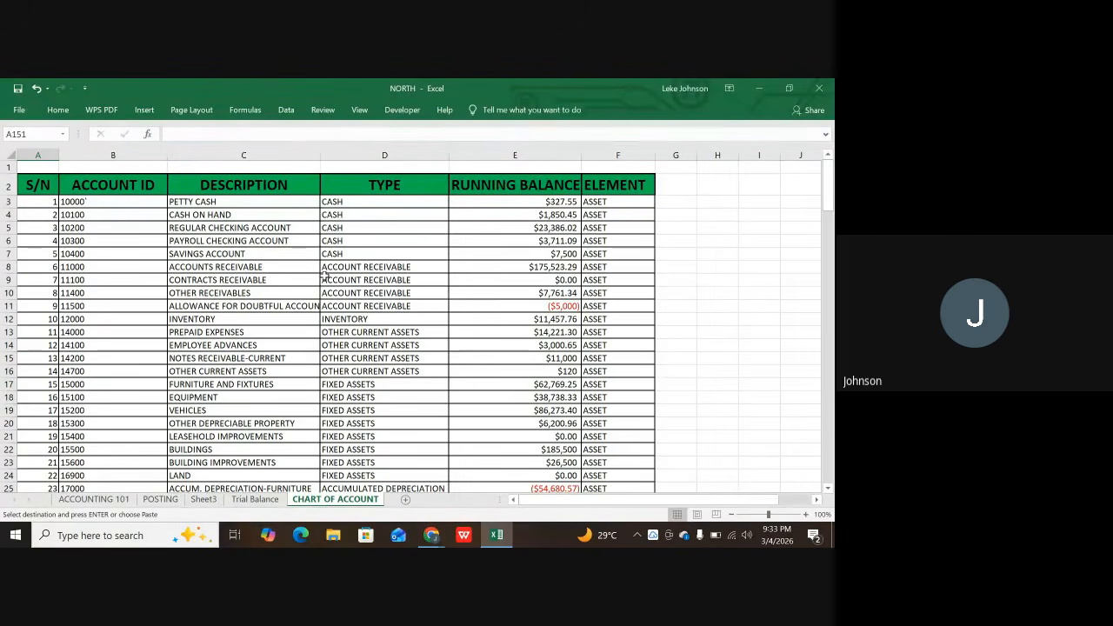
scroll(325, 274, down, 5)
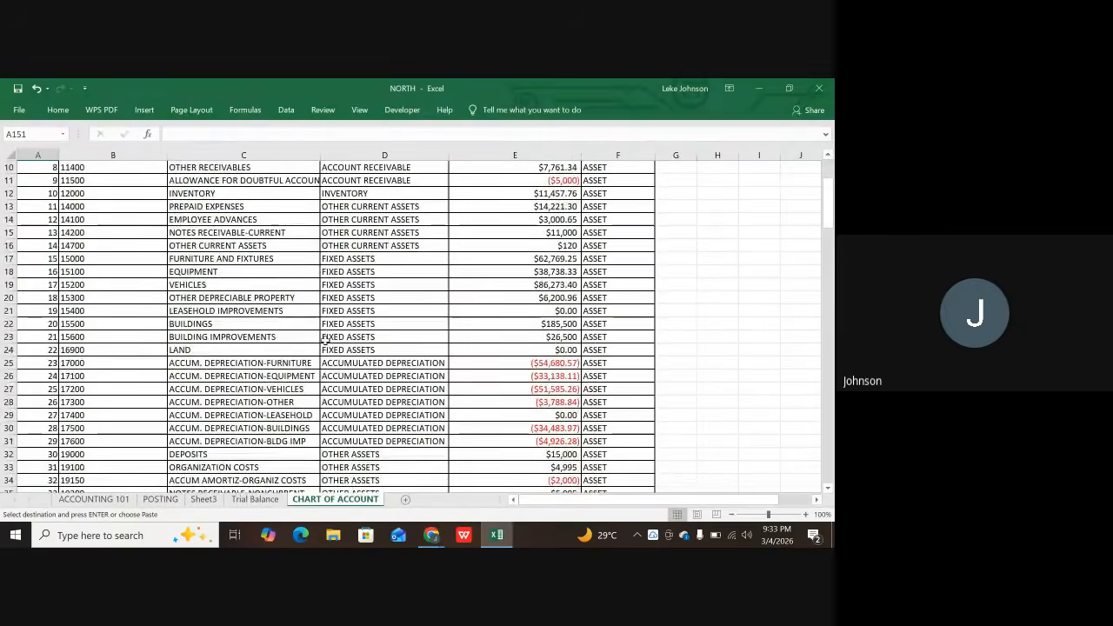
scroll(370, 320, up, 2)
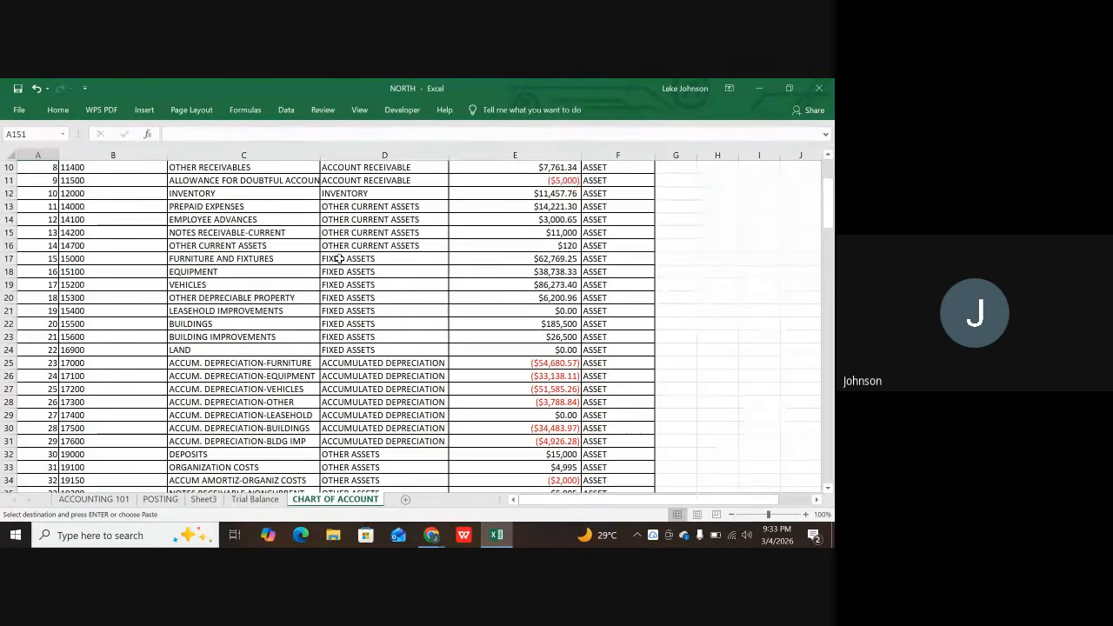
drag(338, 259, 347, 345)
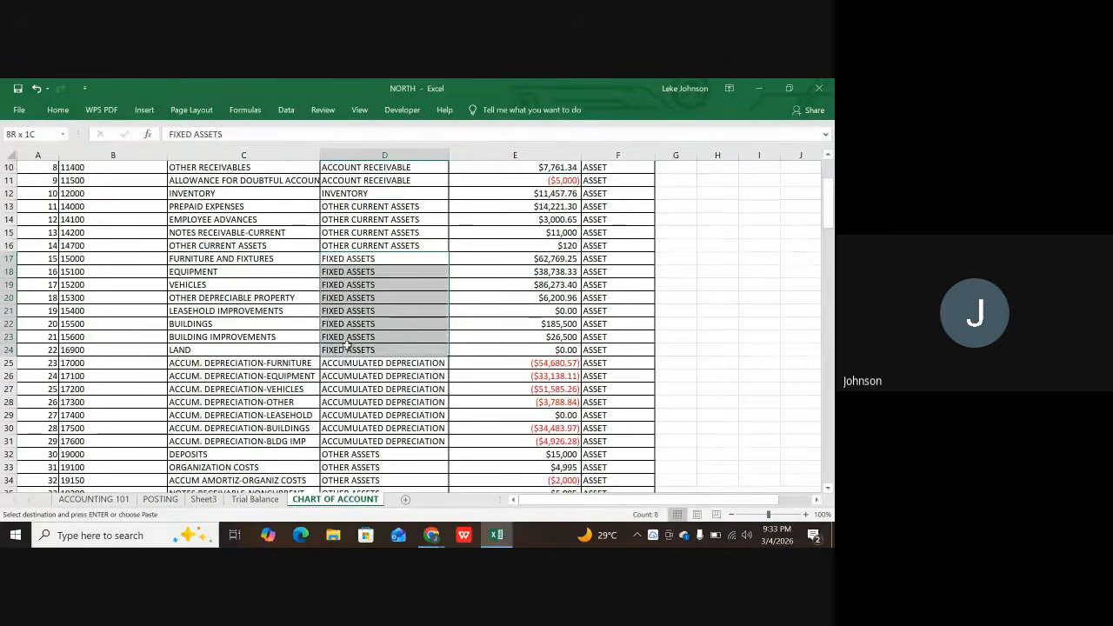
click(535, 261)
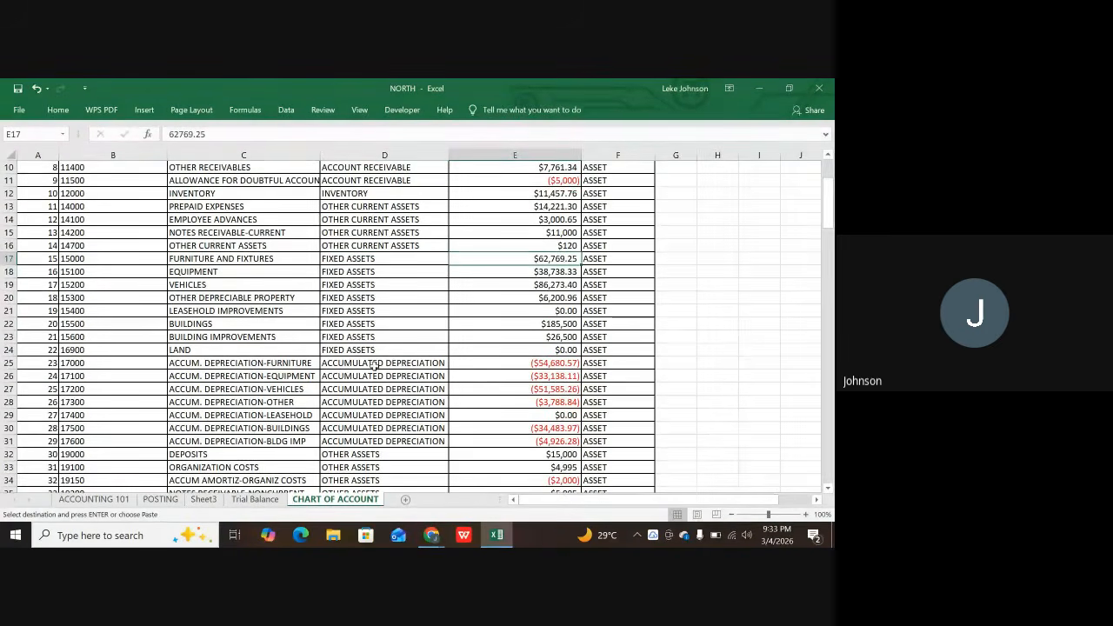
scroll(552, 367, down, 1)
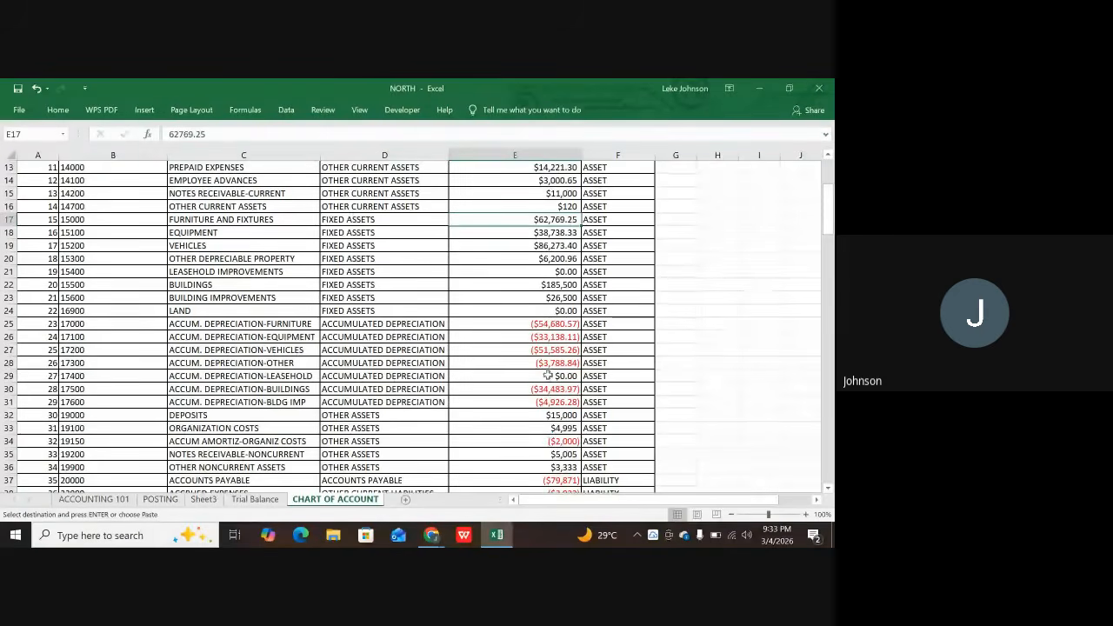
- Review the CHART OF ACCOUNT entries from accumulated depreciation and other assets through the liability and equity accounts
scroll(546, 389, down, 1)
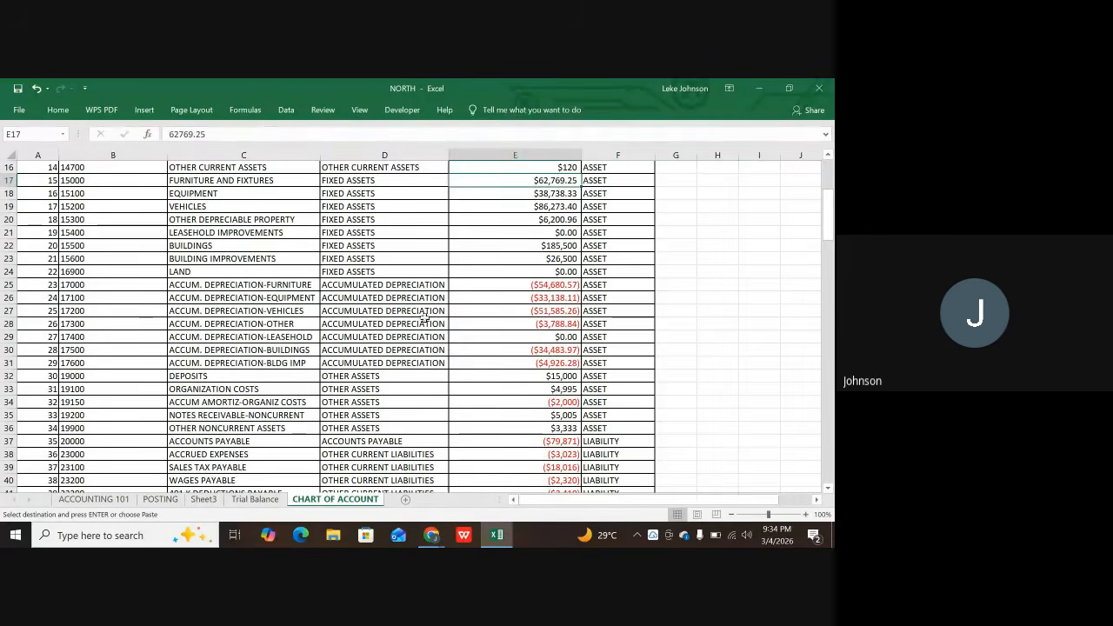
scroll(457, 381, down, 2)
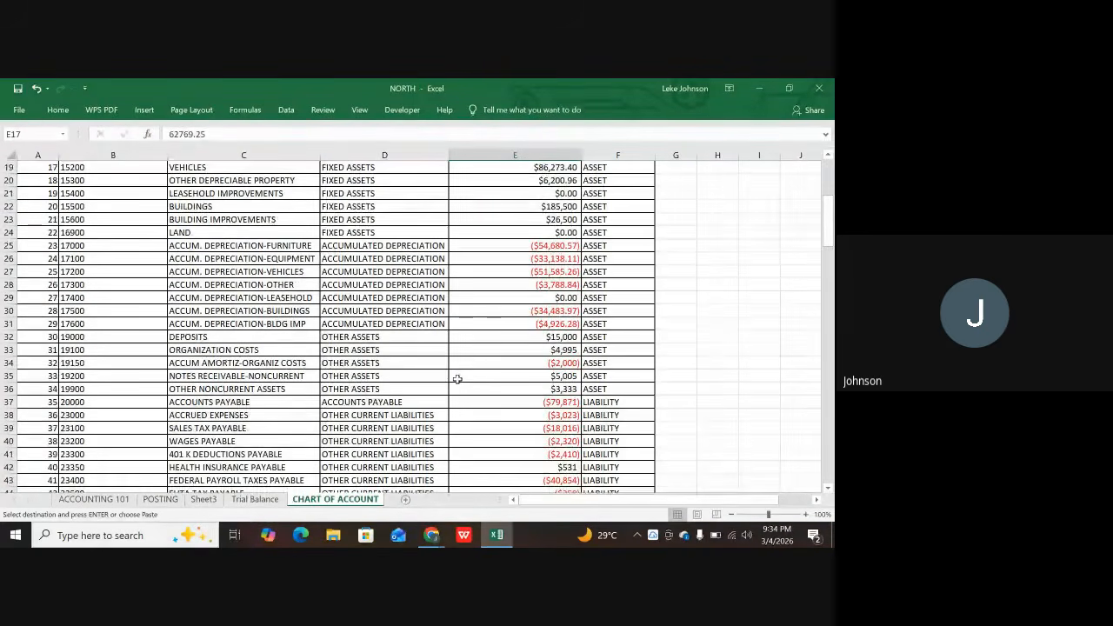
scroll(453, 377, down, 1)
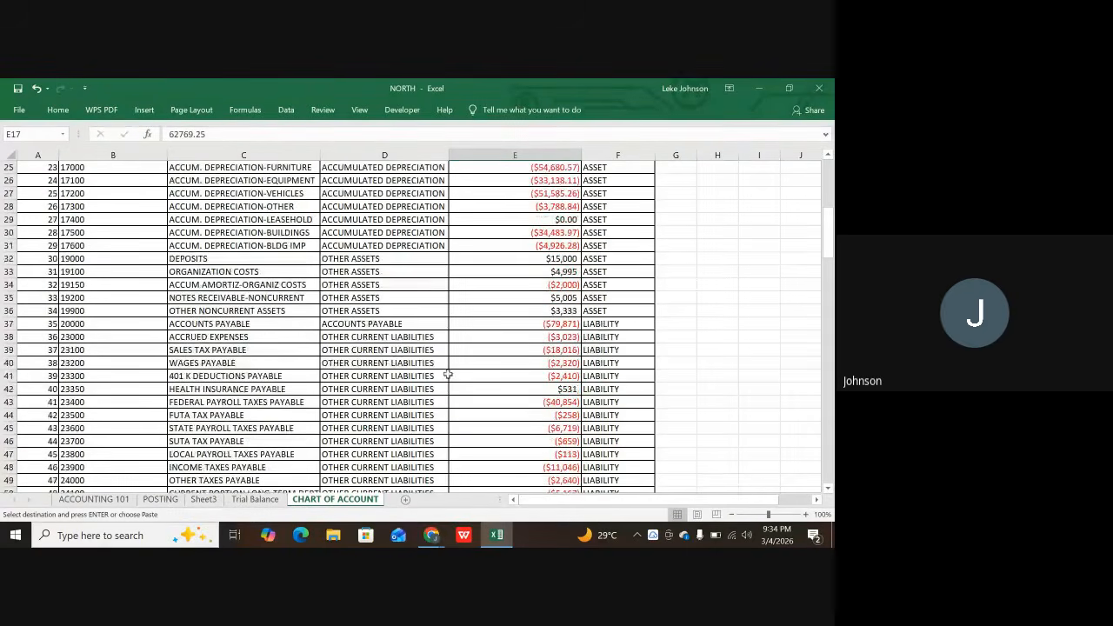
scroll(370, 327, down, 2)
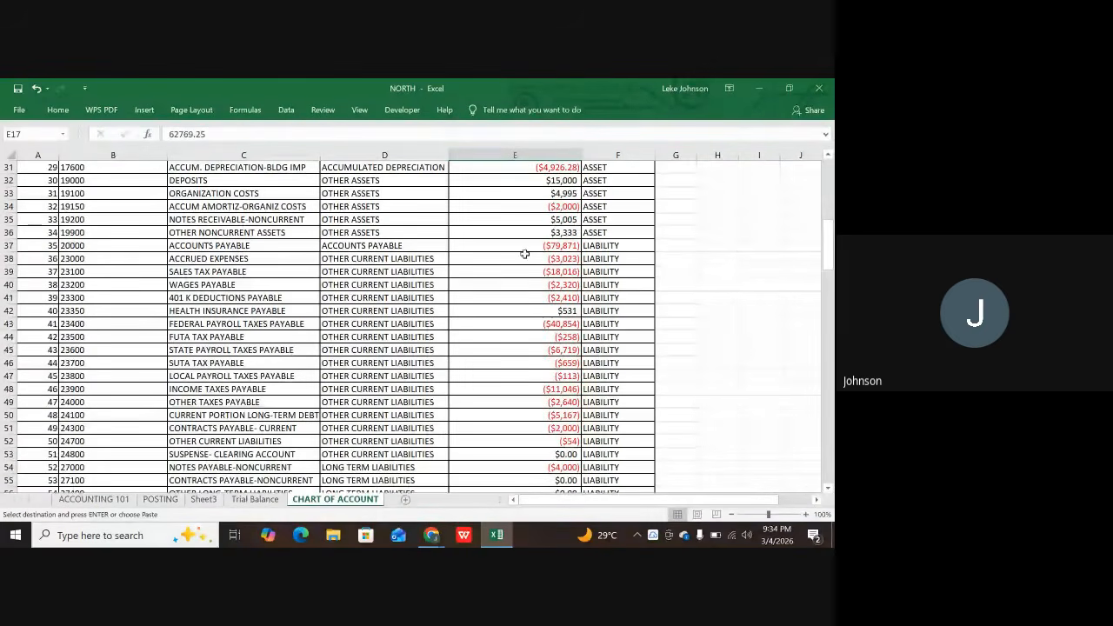
scroll(557, 323, down, 4)
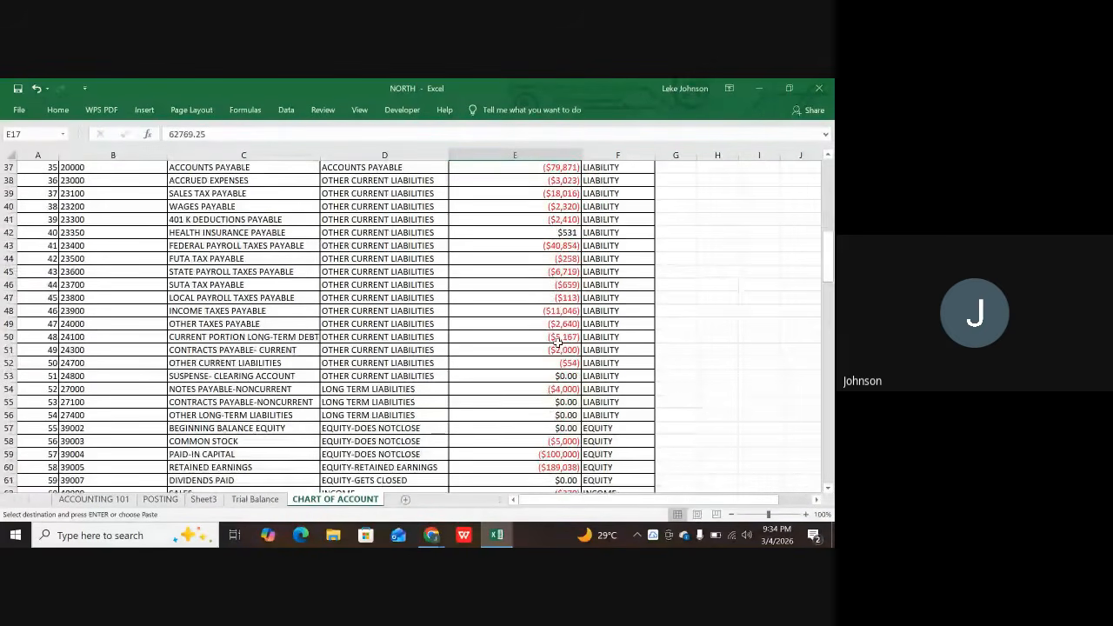
scroll(556, 356, down, 1)
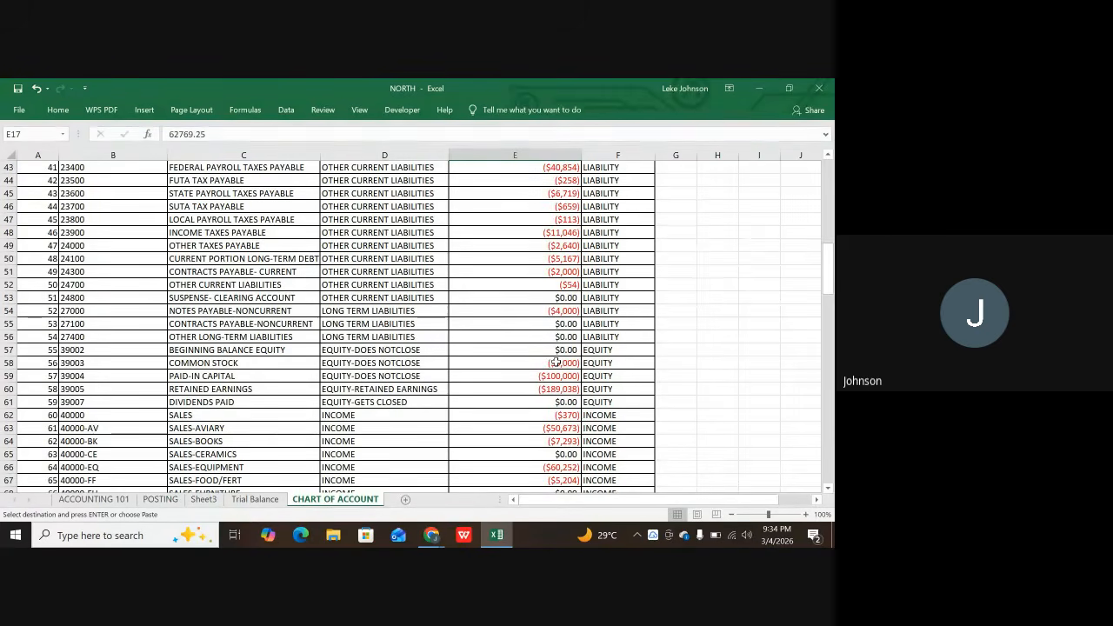
scroll(555, 362, up, 2)
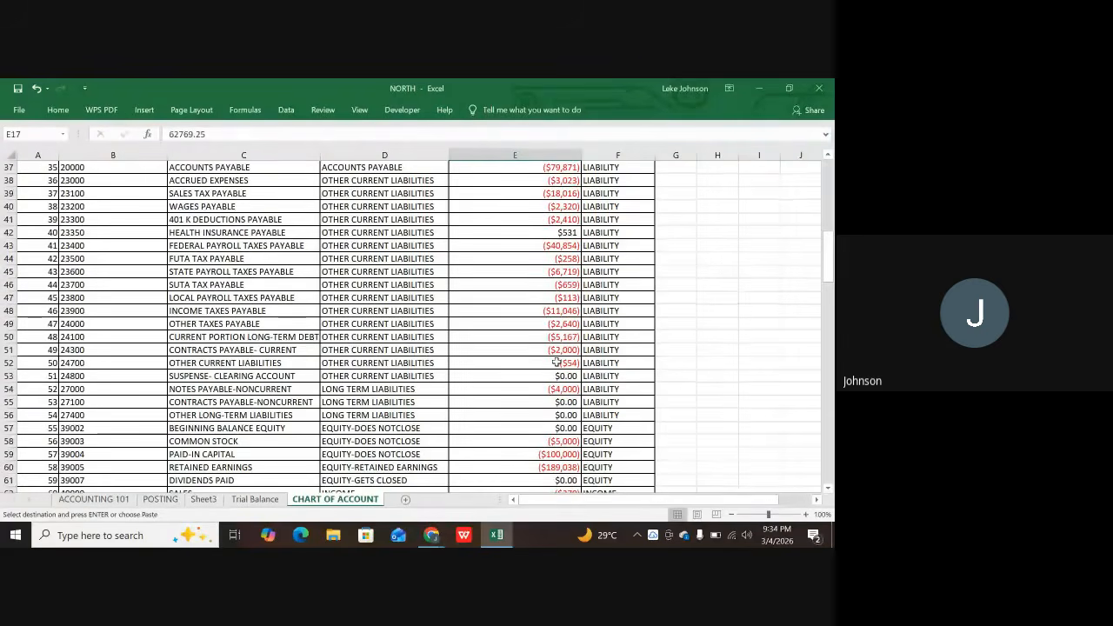
- Recheck the asset accounts in CHART OF ACCOUNT from petty cash through fixed assets and accumulated depreciation to other noncurrent assets
scroll(556, 361, up, 7)
scroll(563, 323, up, 5)
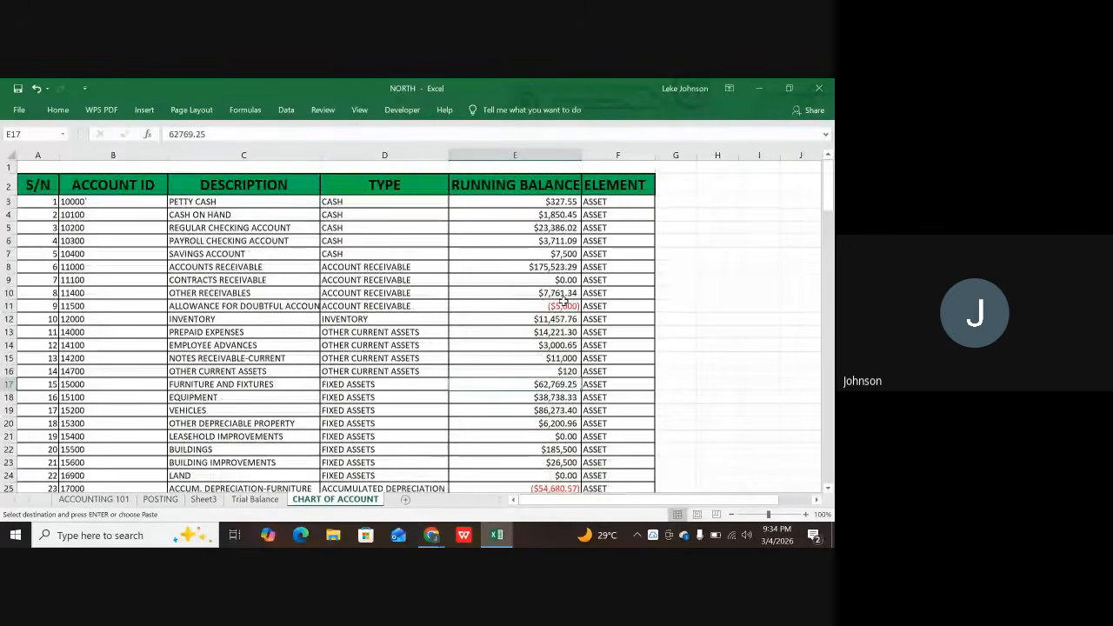
scroll(538, 337, down, 5)
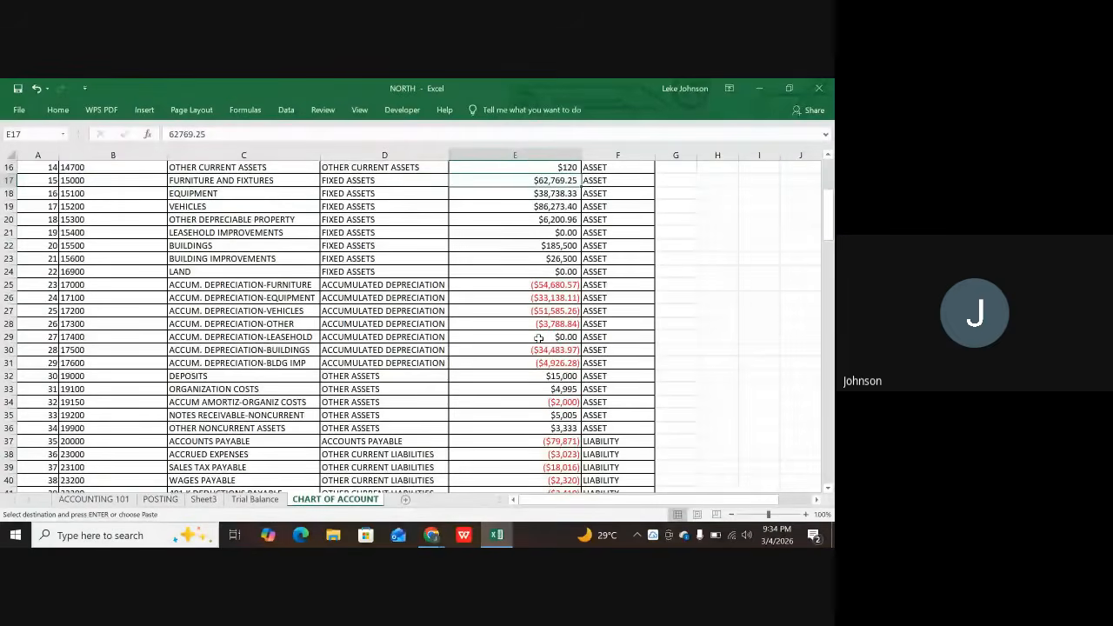
scroll(538, 337, down, 3)
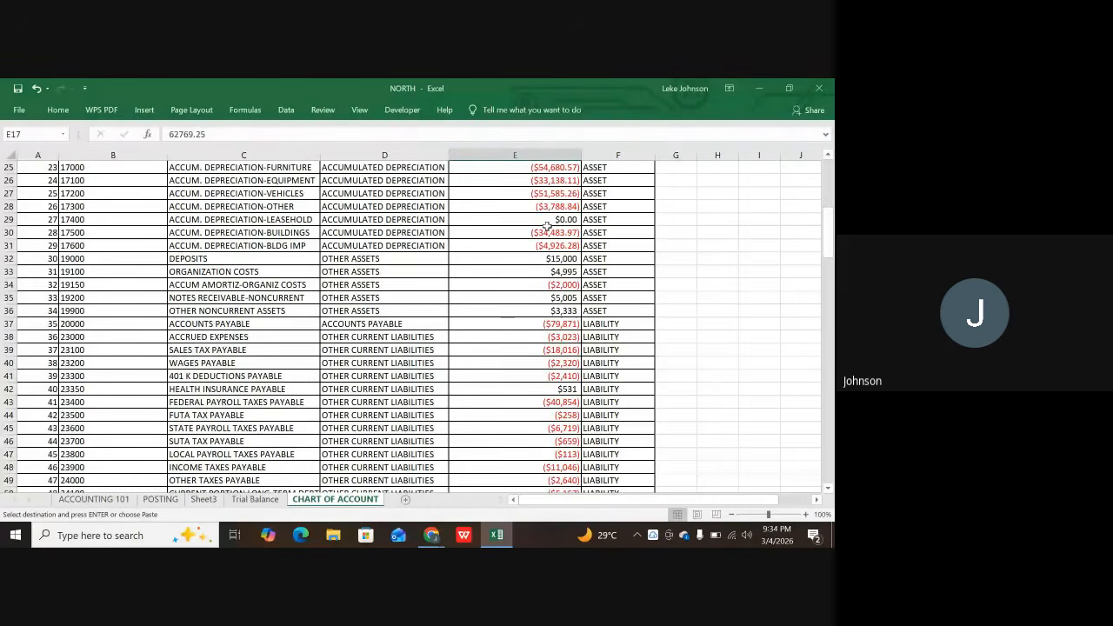
scroll(533, 252, up, 2)
scroll(557, 240, up, 2)
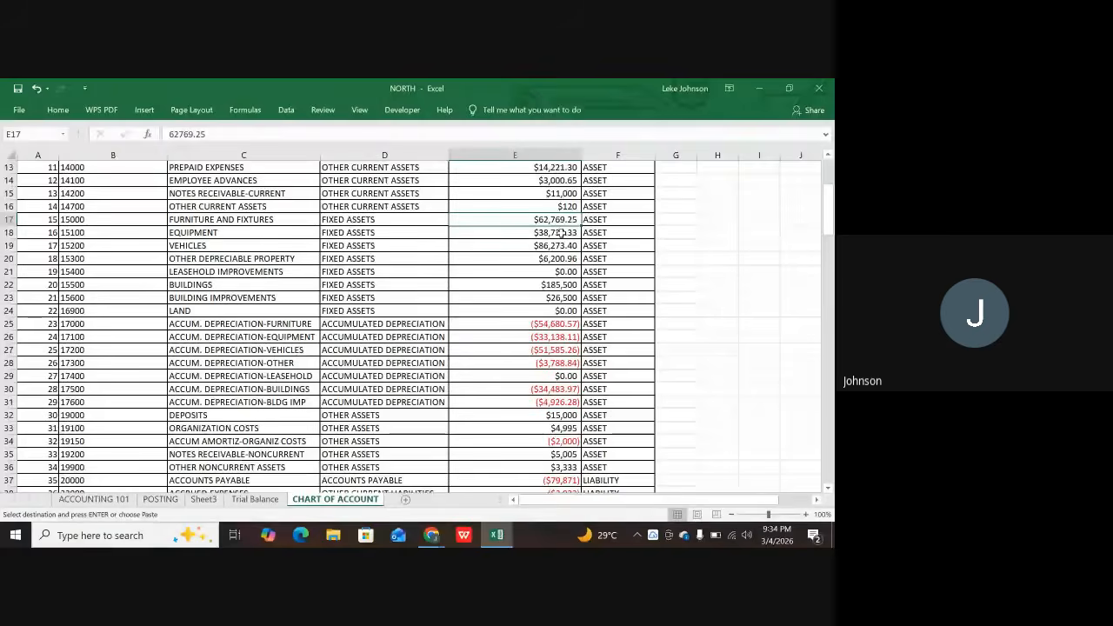
scroll(560, 232, up, 3)
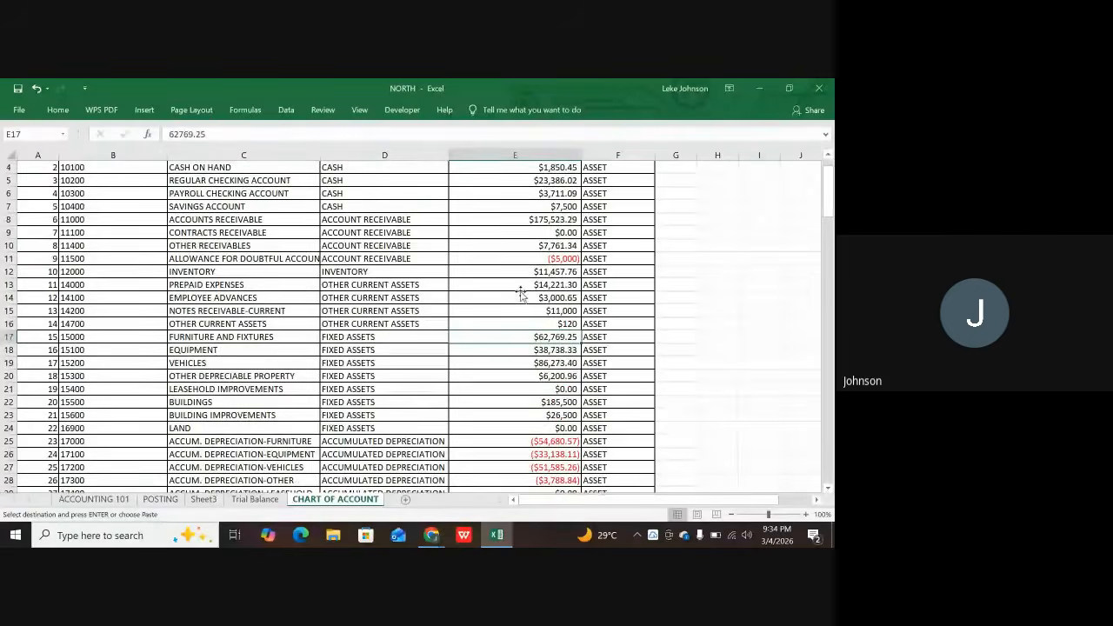
scroll(521, 295, down, 3)
scroll(521, 295, down, 2)
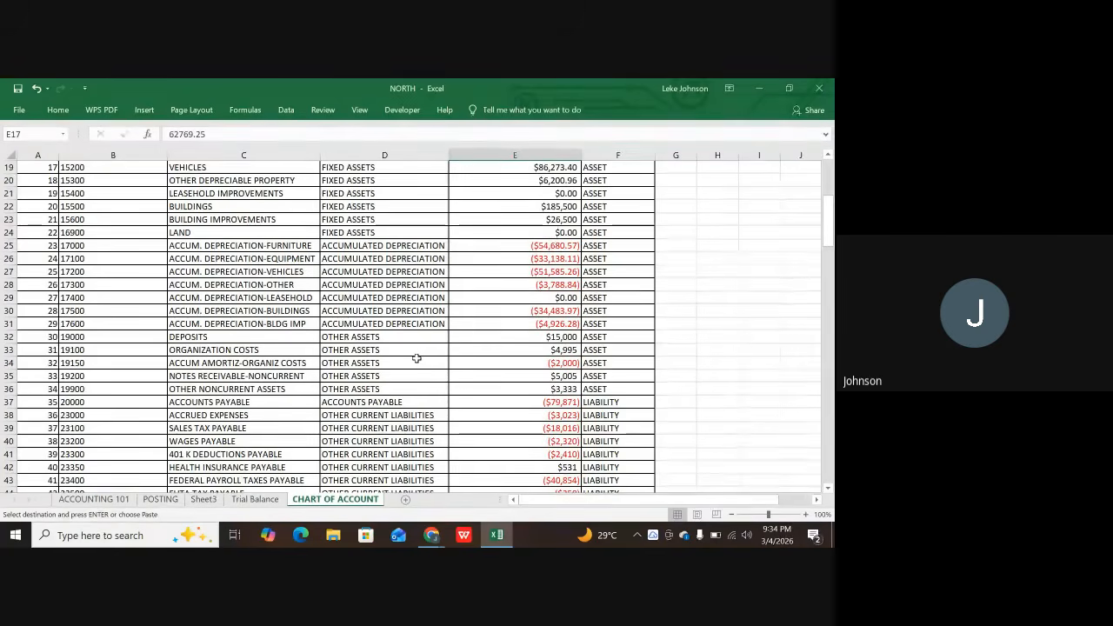
- Examine the income and cost of sales accounts in CHART OF ACCOUNT, and check for entries below the product cost rows
scroll(587, 420, down, 6)
scroll(585, 421, down, 13)
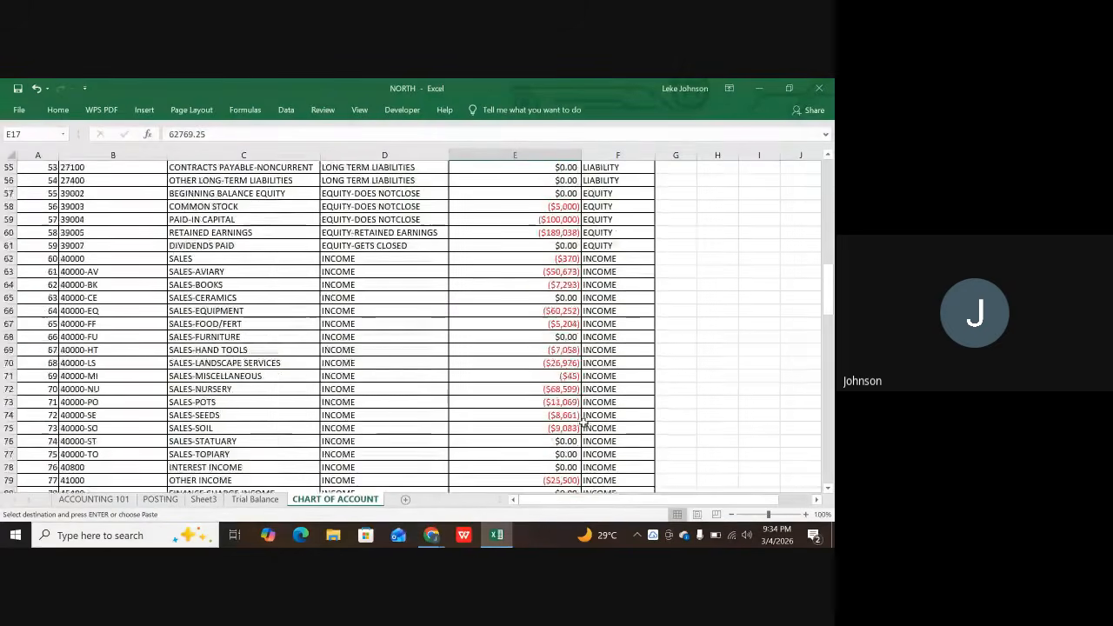
scroll(582, 426, down, 3)
scroll(596, 415, up, 2)
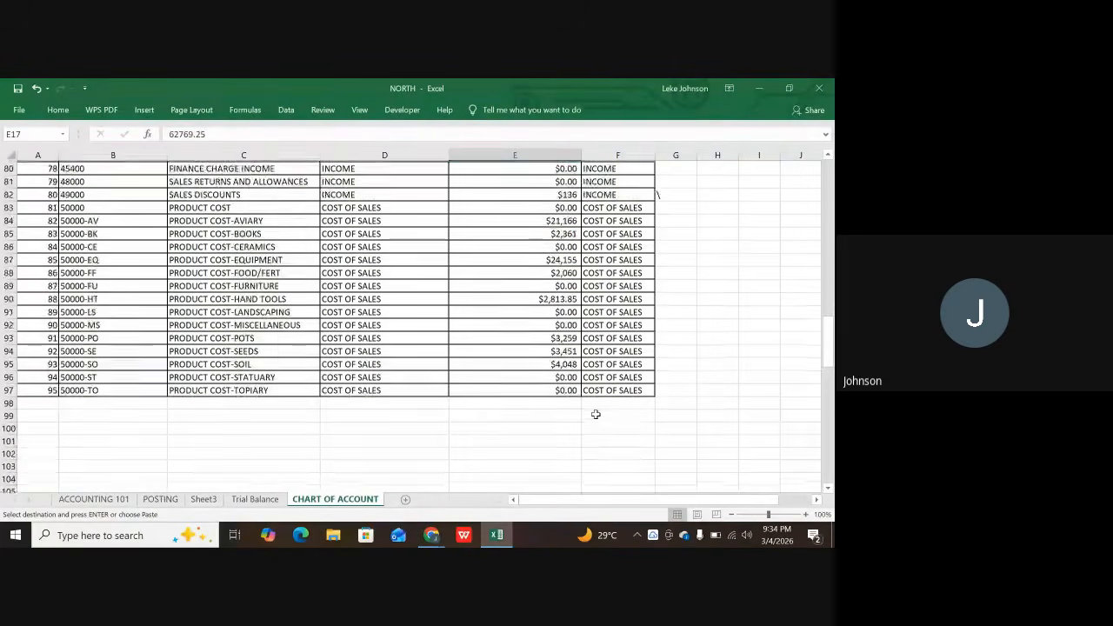
scroll(556, 421, up, 3)
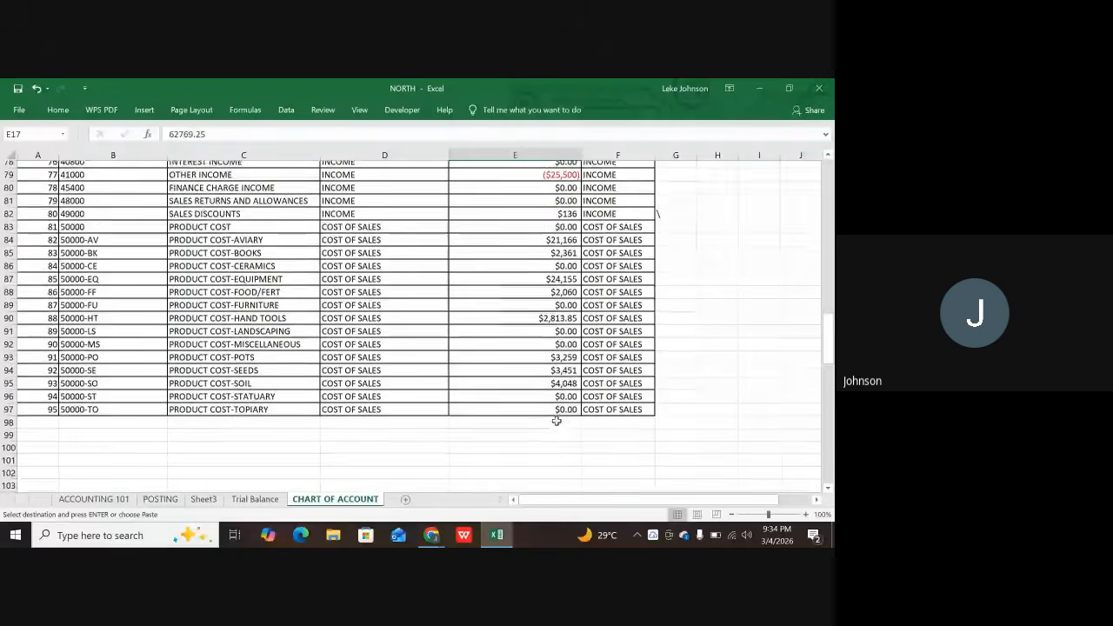
scroll(556, 422, up, 6)
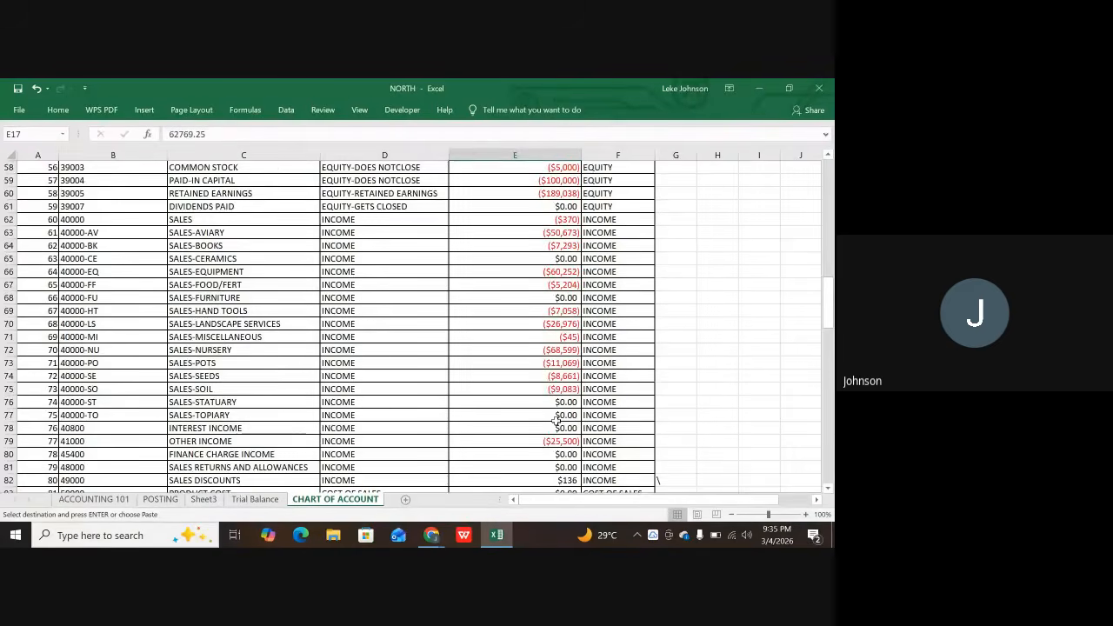
scroll(522, 424, down, 8)
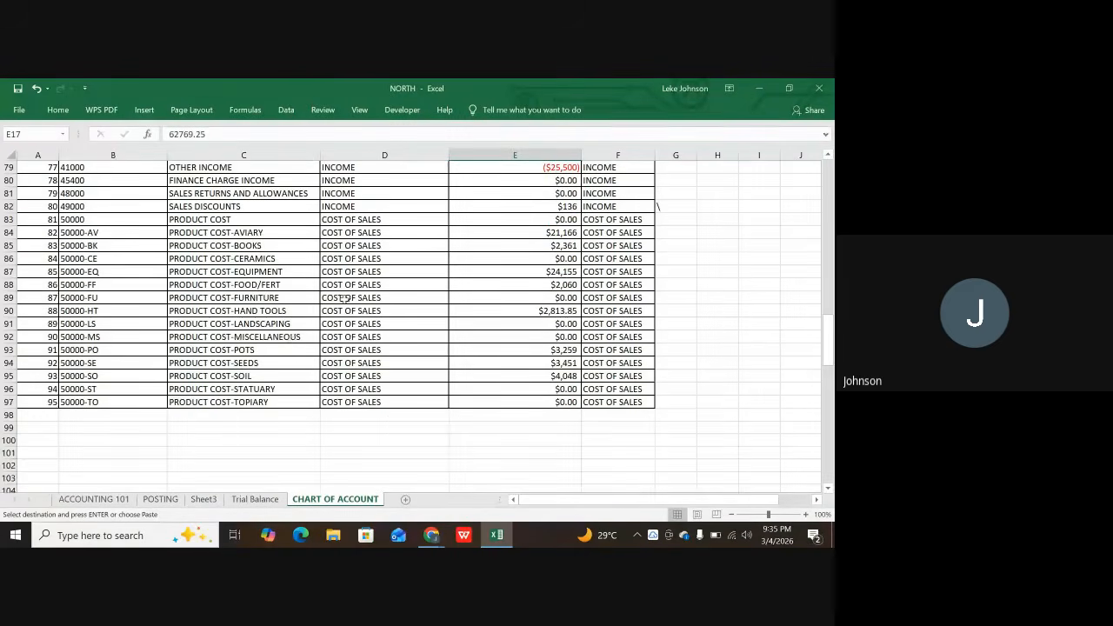
scroll(320, 389, up, 3)
scroll(327, 379, down, 4)
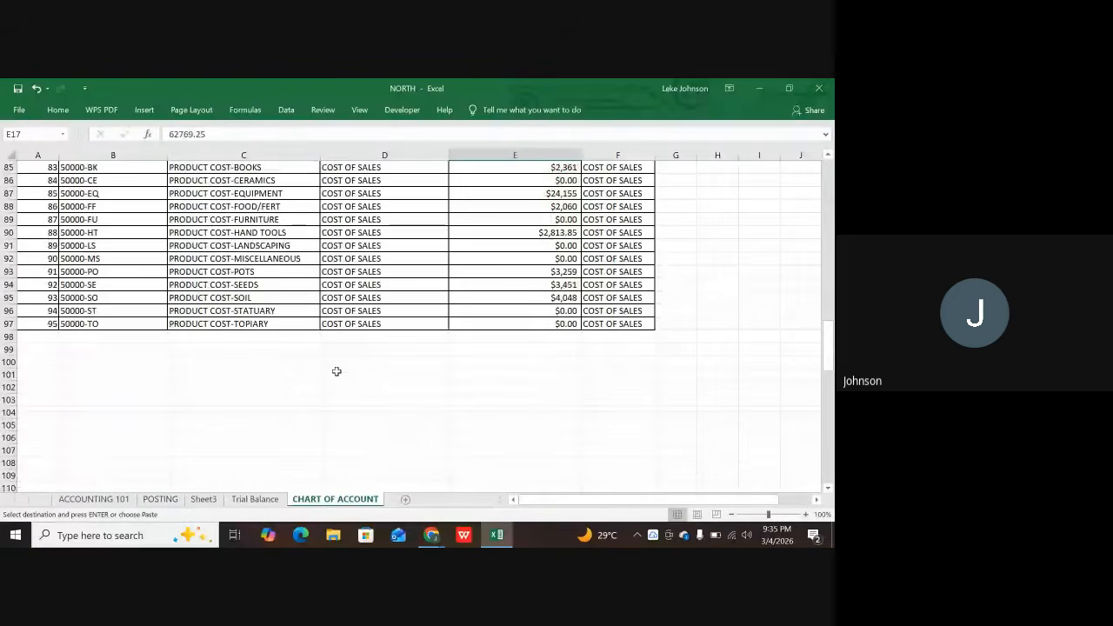
scroll(334, 374, down, 5)
scroll(323, 378, up, 3)
scroll(327, 358, down, 4)
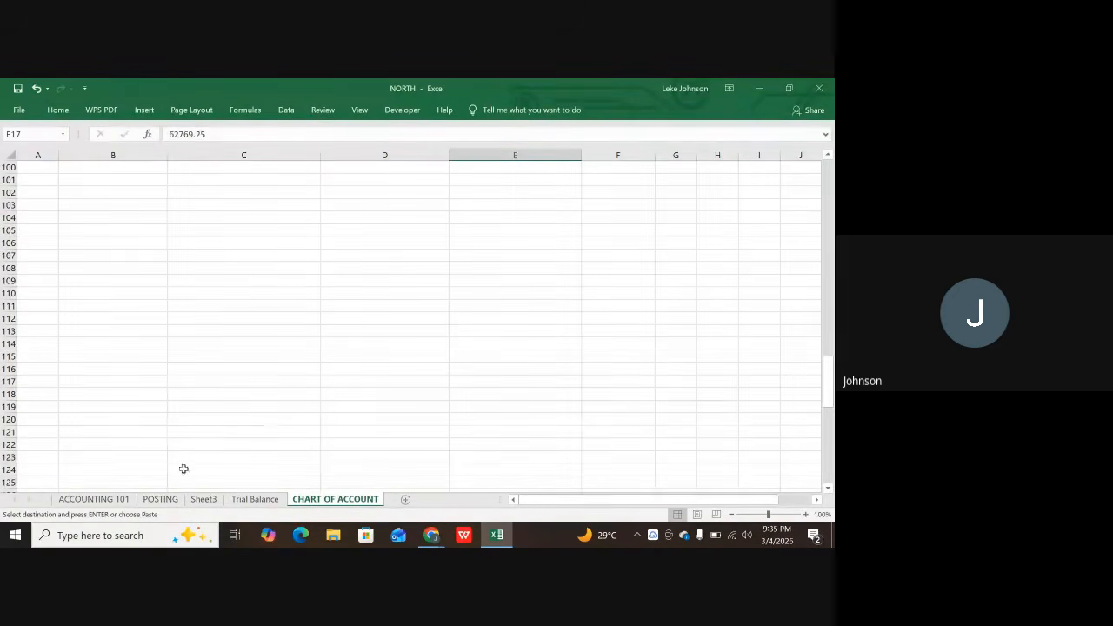
- Check the ACCOUNTING 101 sheet and review the POSTING transactions, narrations and row 43 totals
click(160, 499)
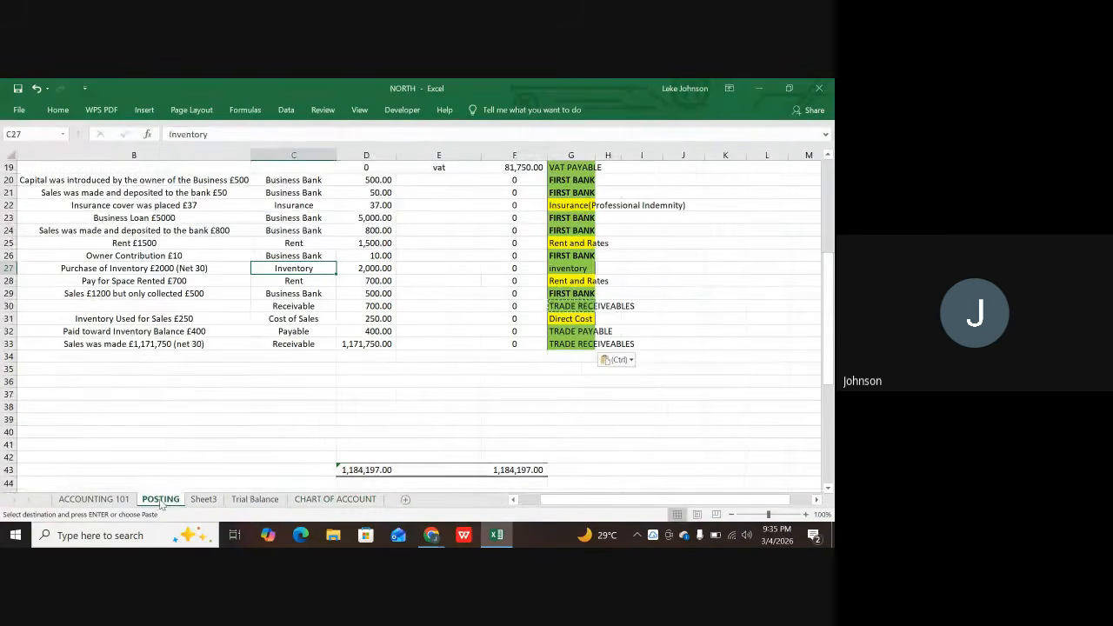
click(97, 499)
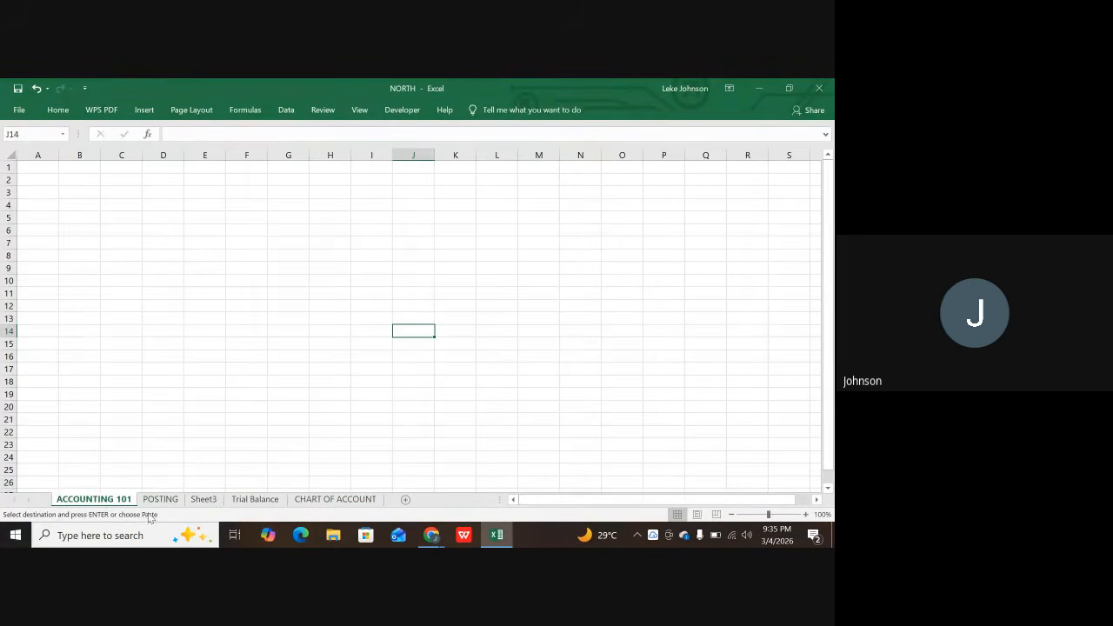
click(175, 502)
scroll(606, 326, up, 6)
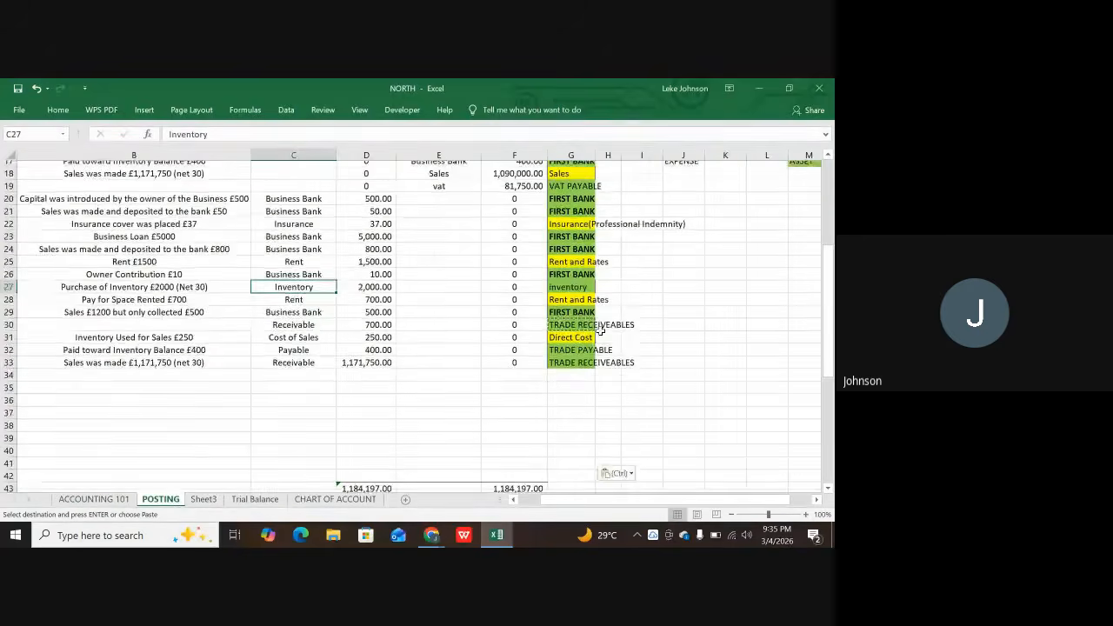
scroll(606, 326, down, 5)
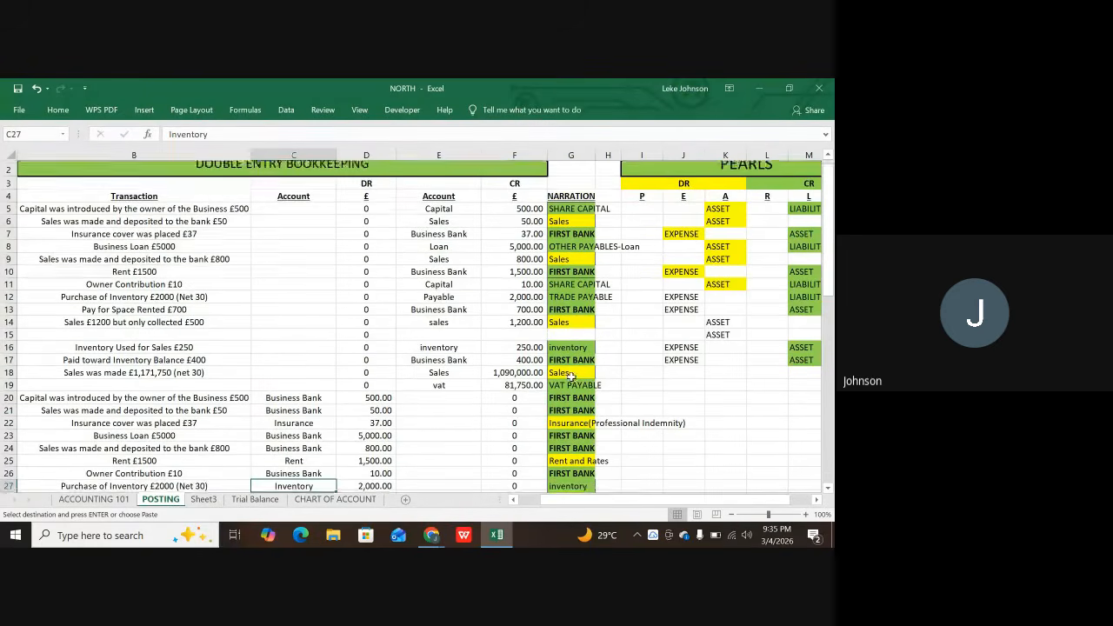
scroll(552, 385, down, 1)
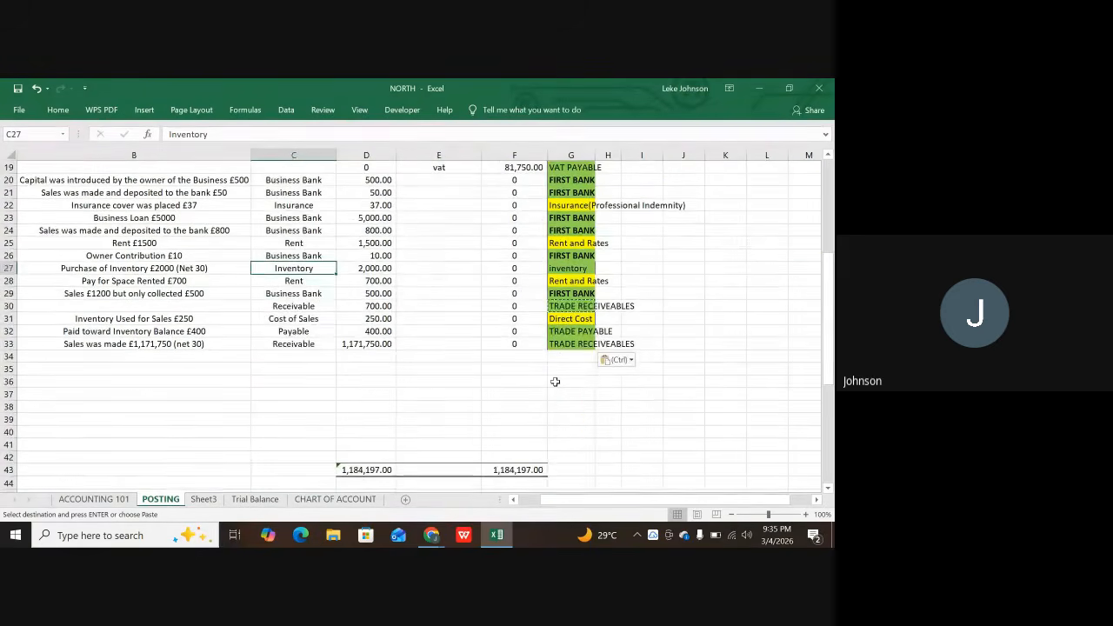
scroll(539, 384, down, 3)
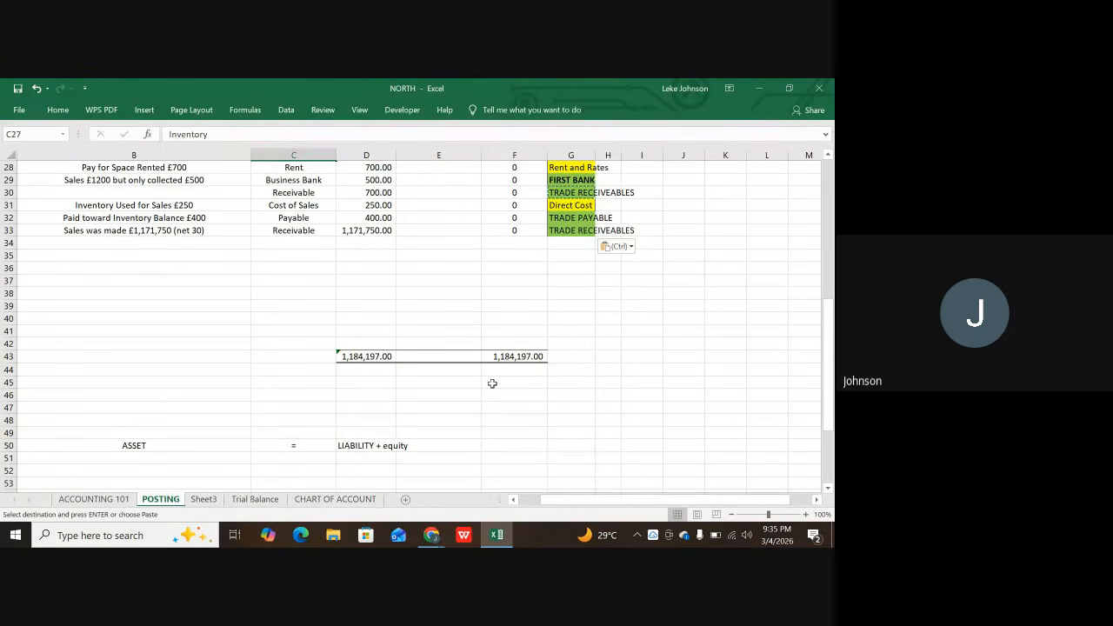
- Inspect the DR formulas in D6 and D2 of Sheet3, and permanently delete that sheet from the workbook
click(204, 502)
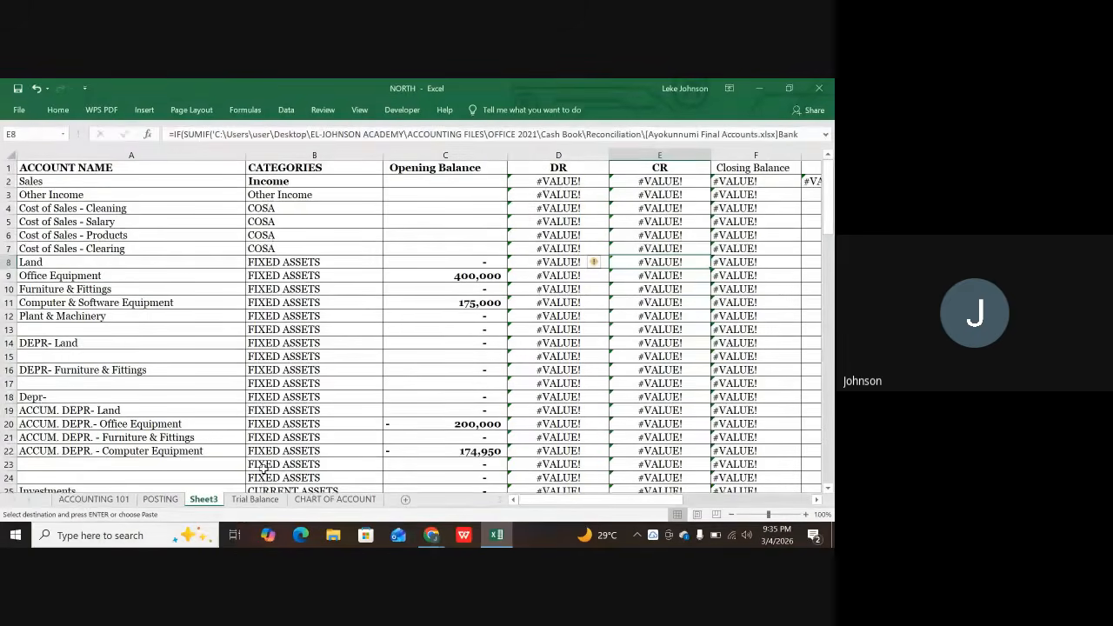
click(572, 235)
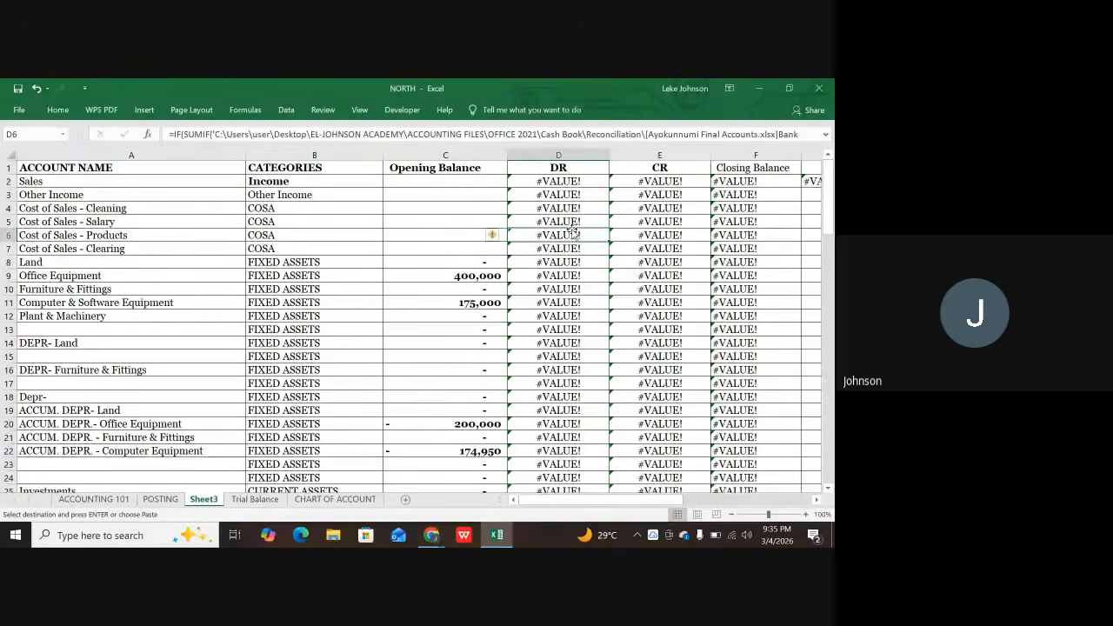
click(564, 185)
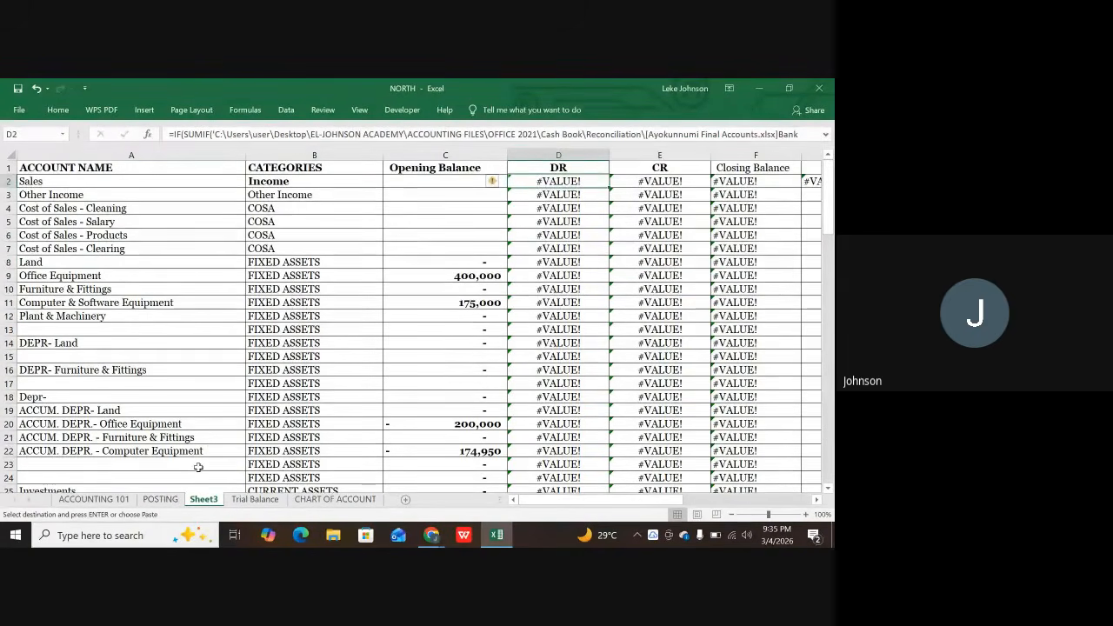
right_click(200, 501)
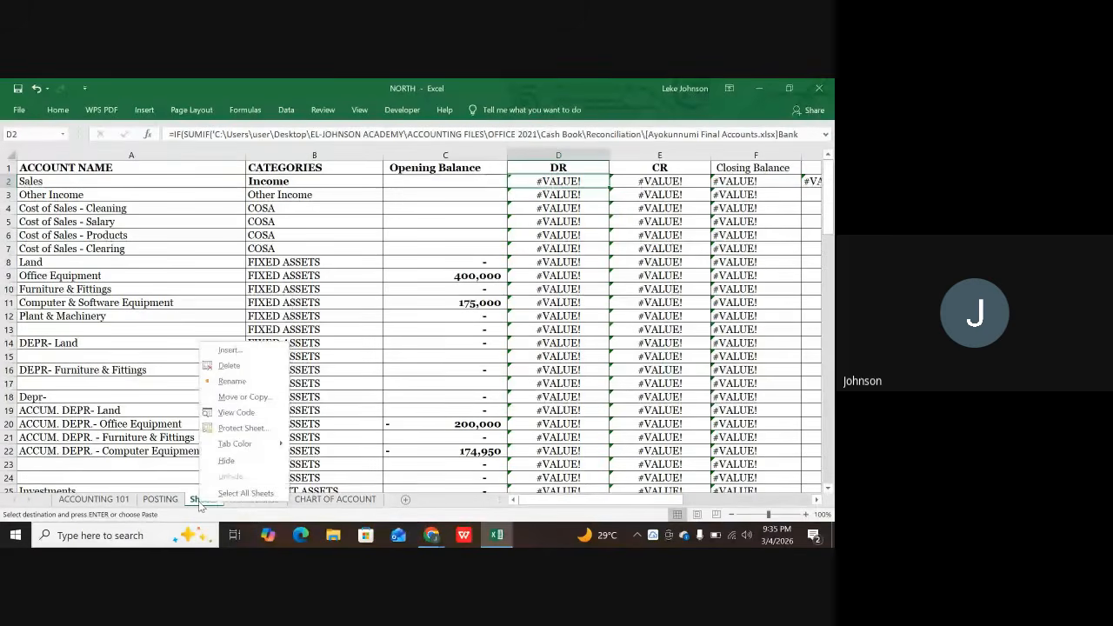
click(228, 366)
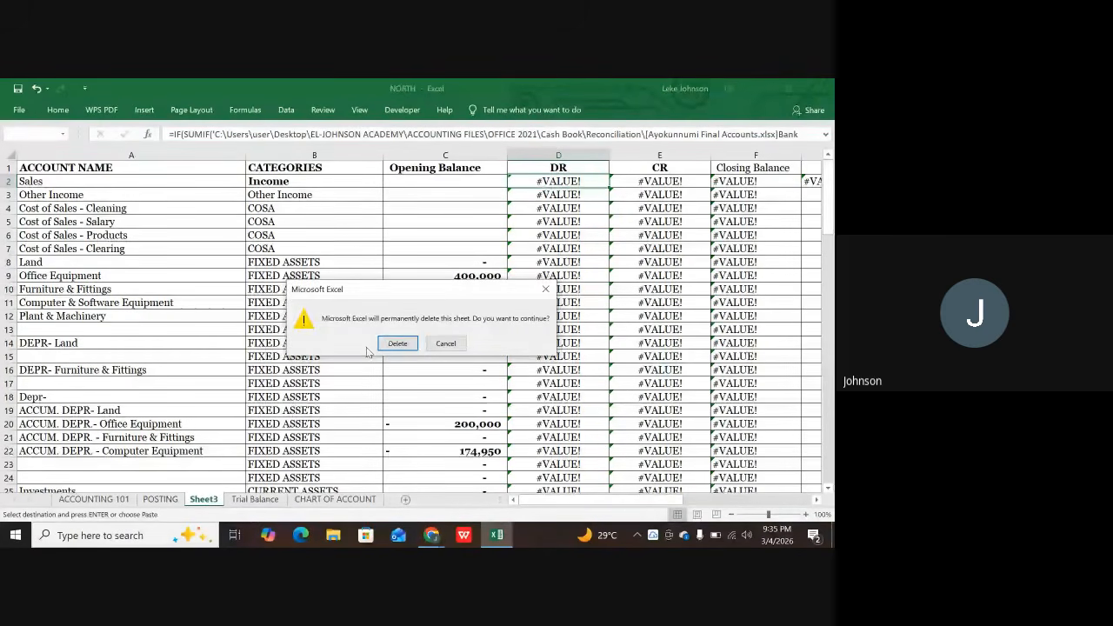
click(393, 343)
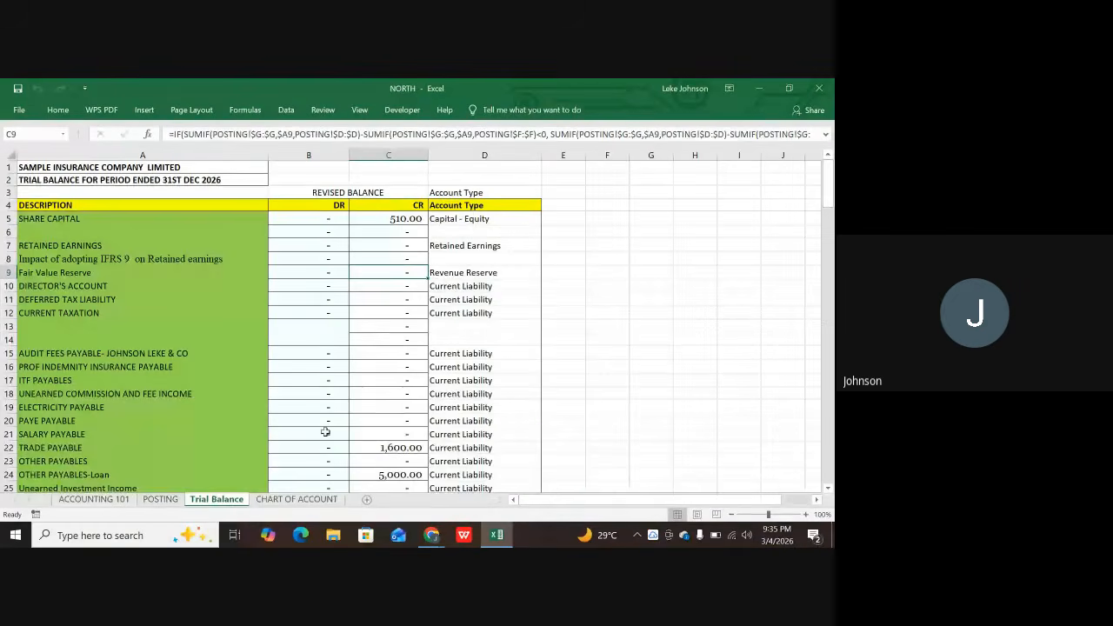
- Look over the POSTING sheet again, from the row 43 totals and accounting equation to the double-entry transactions and narrations
click(160, 500)
scroll(493, 281, up, 2)
scroll(492, 281, down, 3)
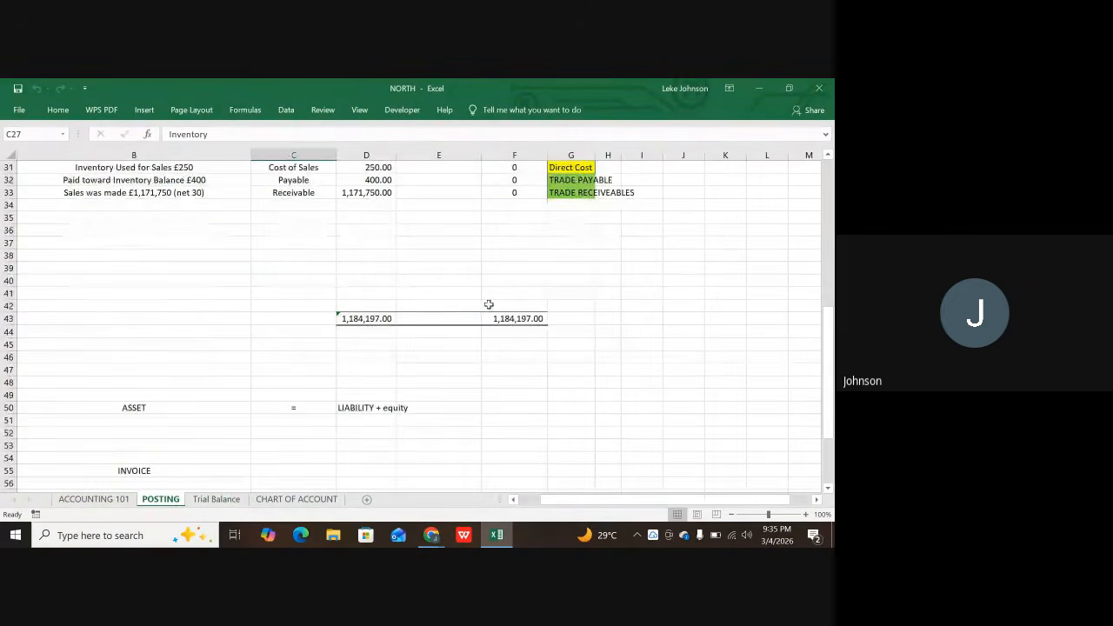
scroll(495, 277, up, 8)
scroll(496, 278, up, 2)
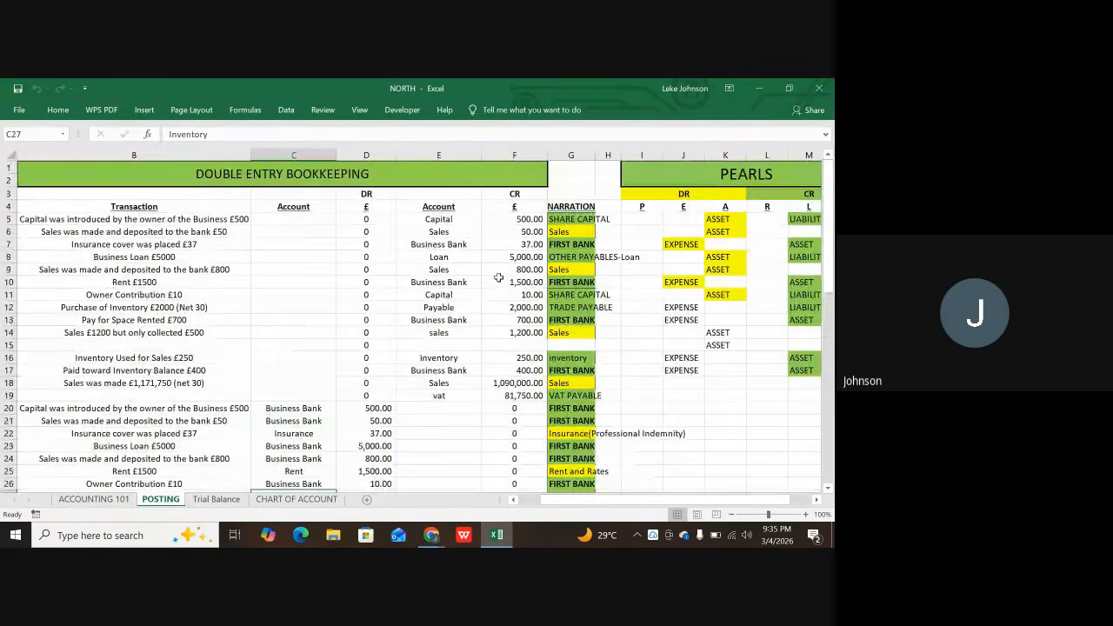
scroll(496, 283, down, 1)
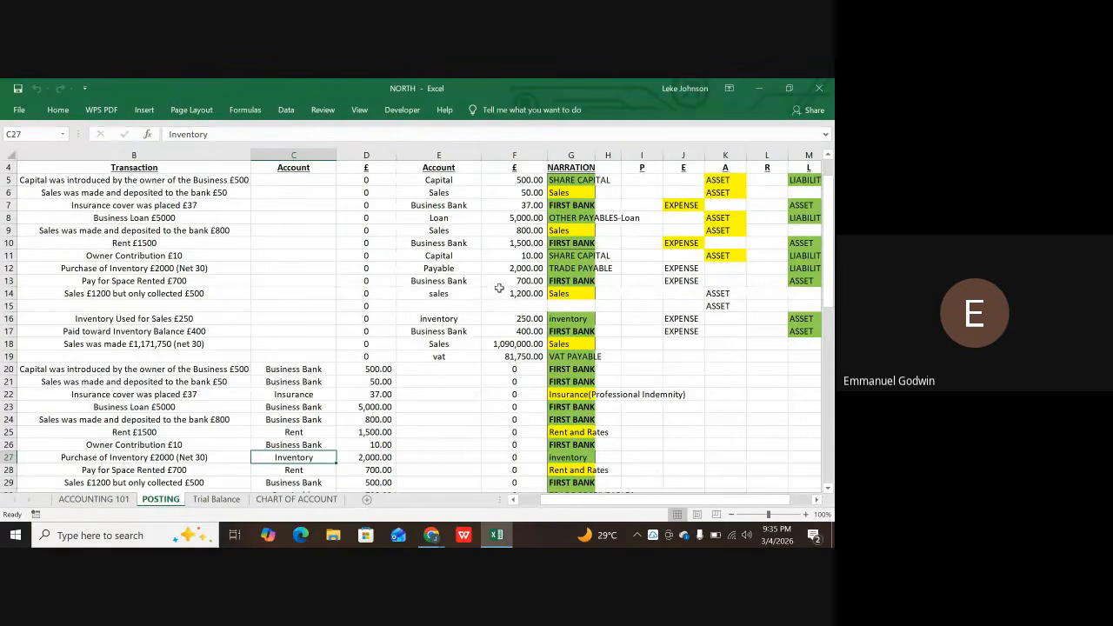
- Review the narrations in column G of POSTING, then follow the entries down to the row 43 totals and the invoice breakdown
scroll(499, 288, up, 1)
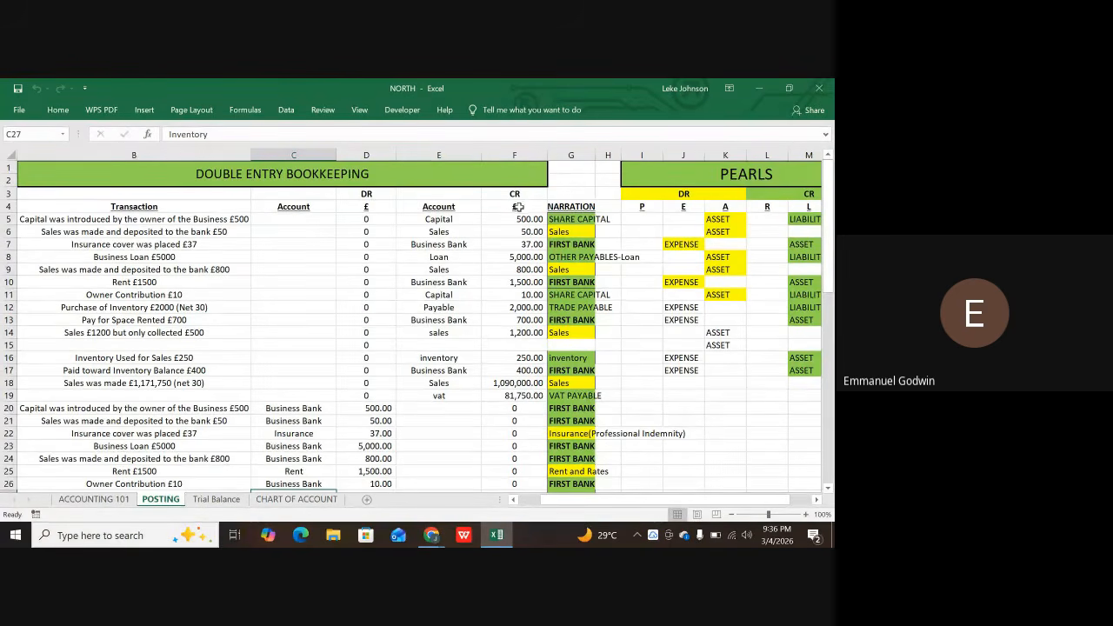
click(574, 219)
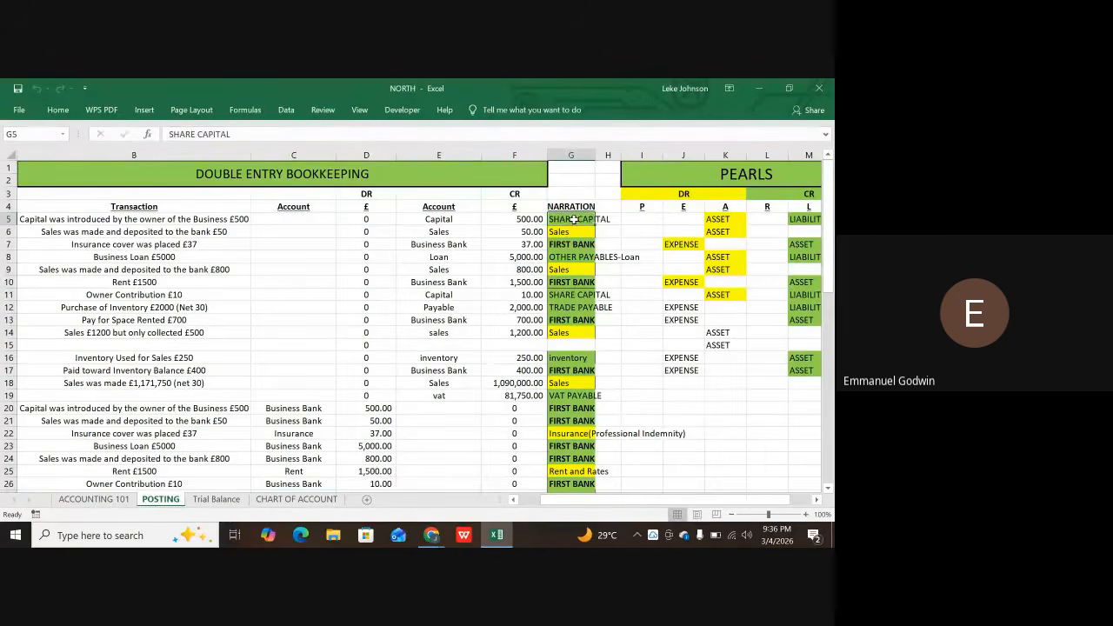
click(571, 232)
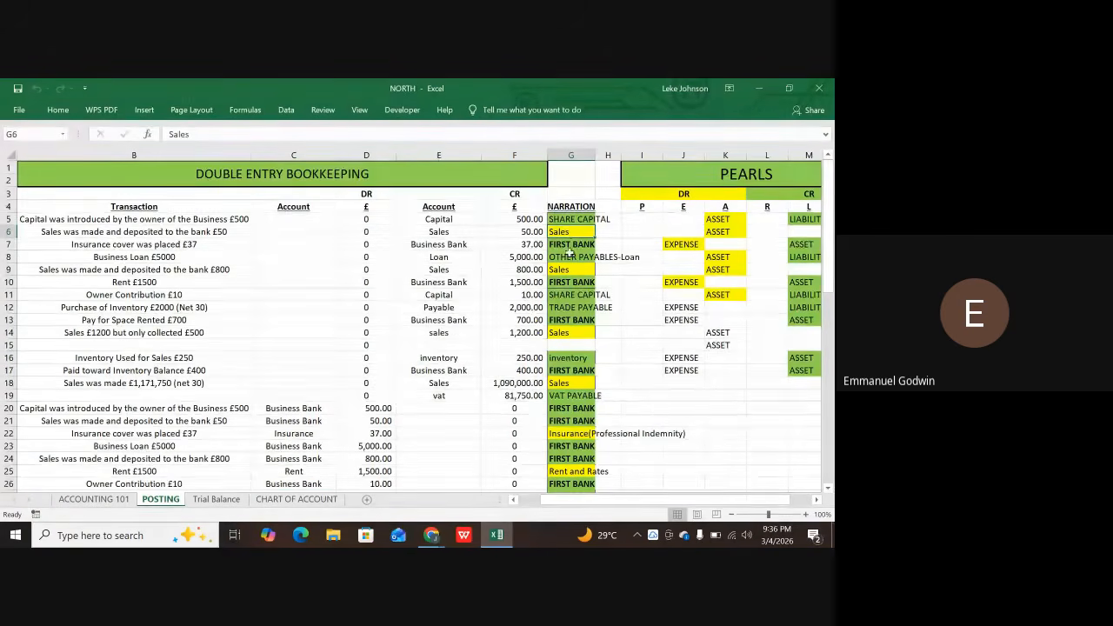
click(563, 332)
click(568, 269)
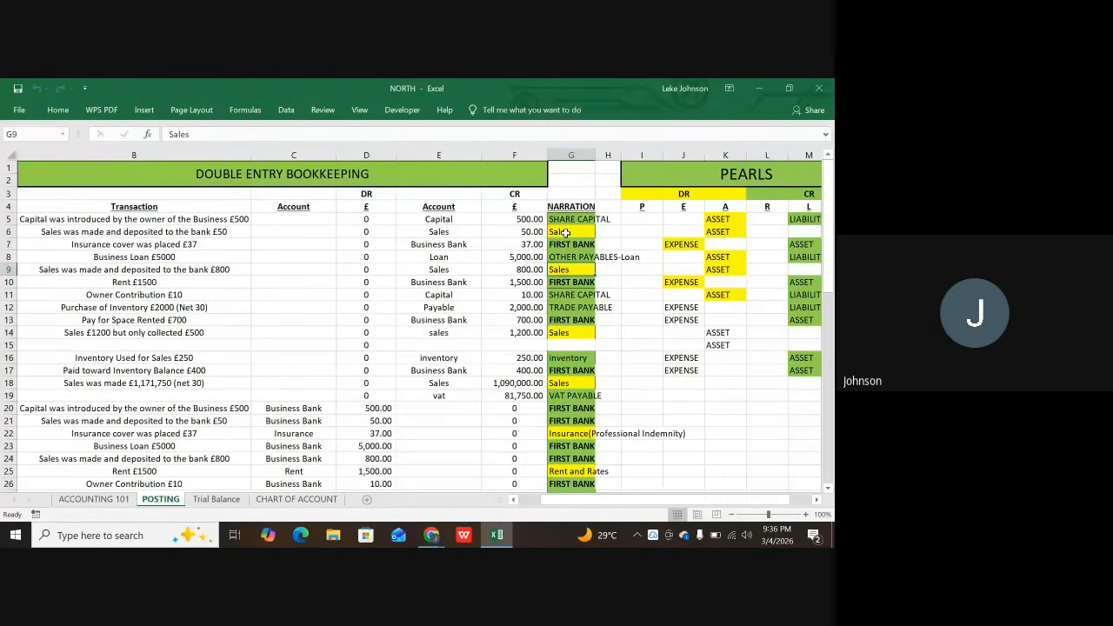
click(565, 232)
scroll(433, 421, down, 7)
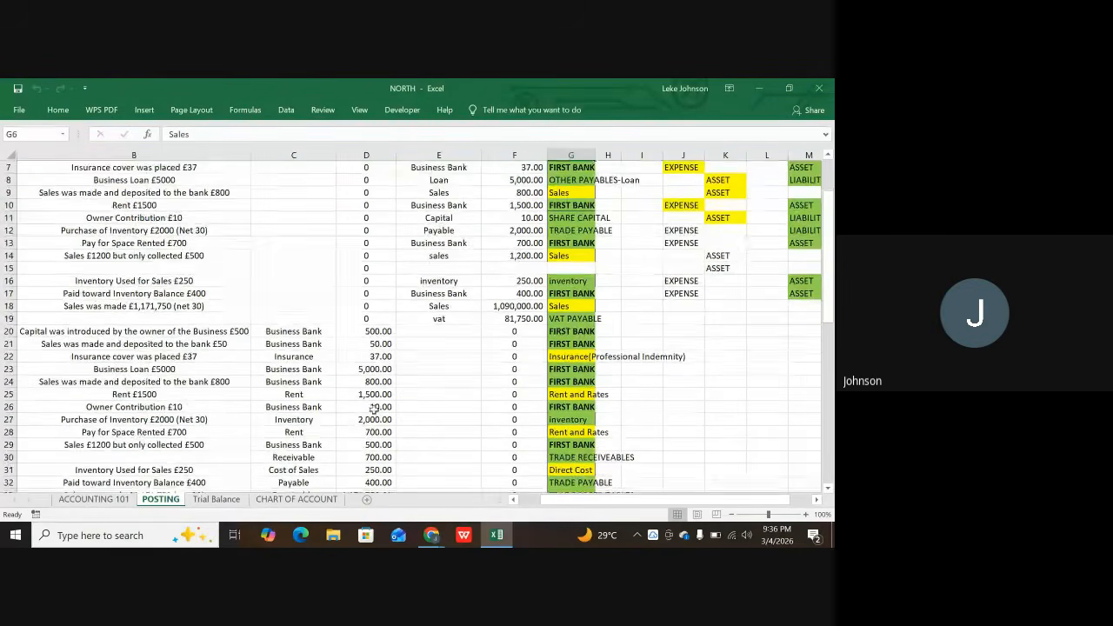
scroll(392, 394, down, 1)
scroll(435, 373, up, 3)
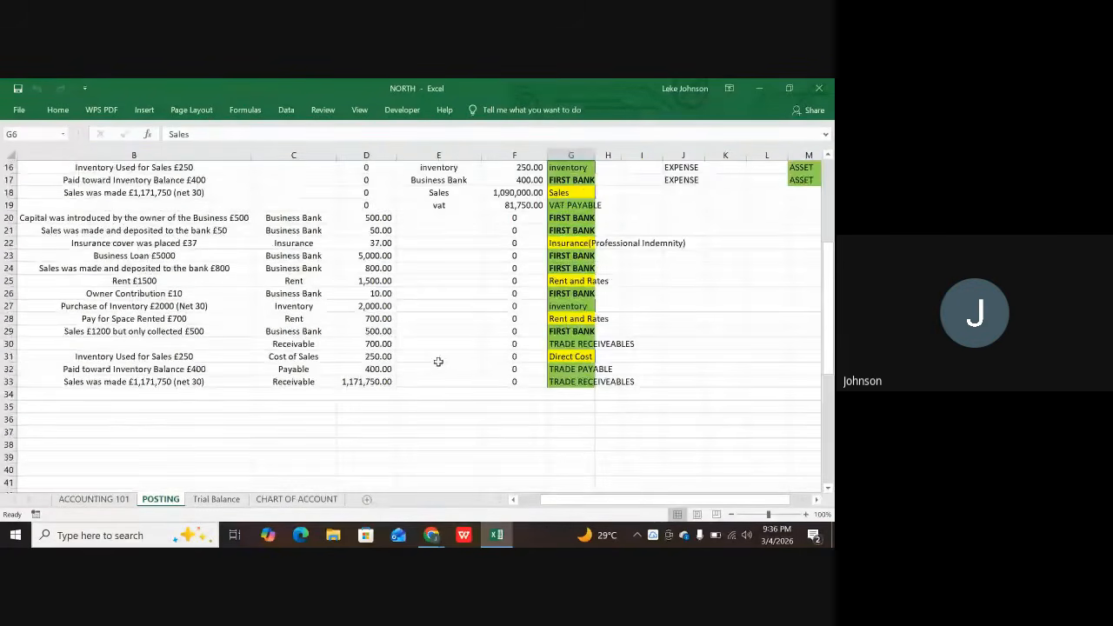
scroll(452, 360, down, 2)
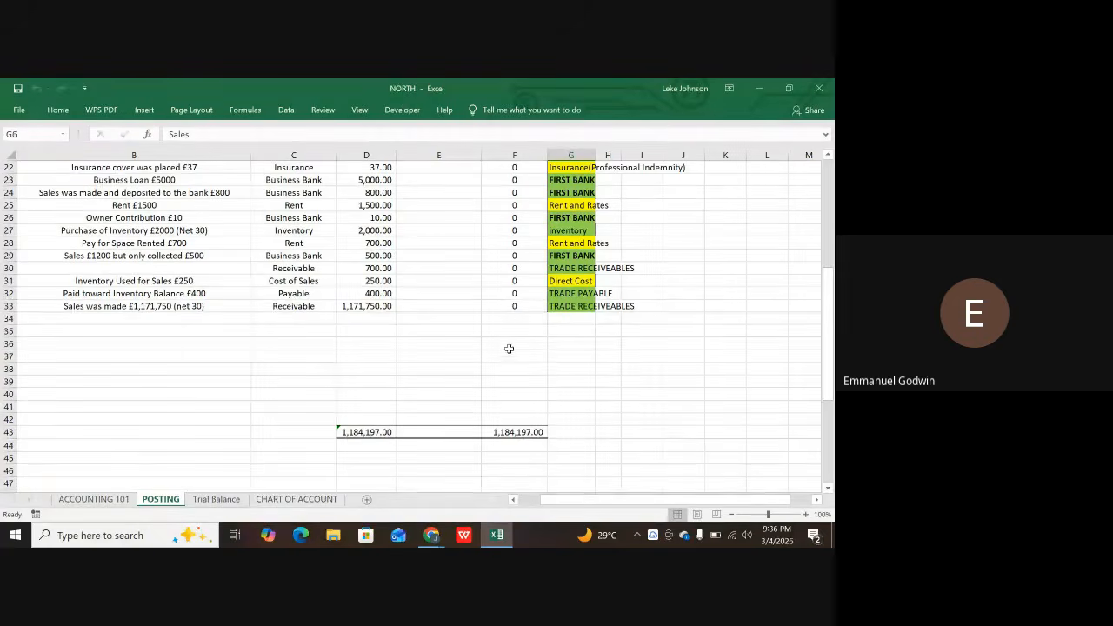
scroll(549, 329, up, 7)
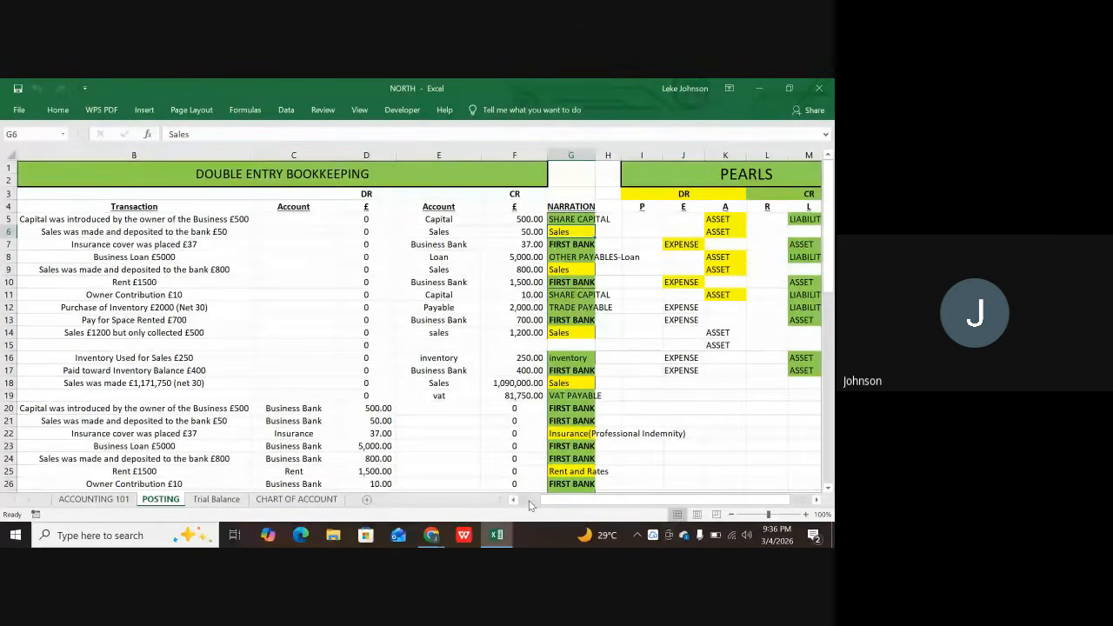
drag(553, 501, 509, 500)
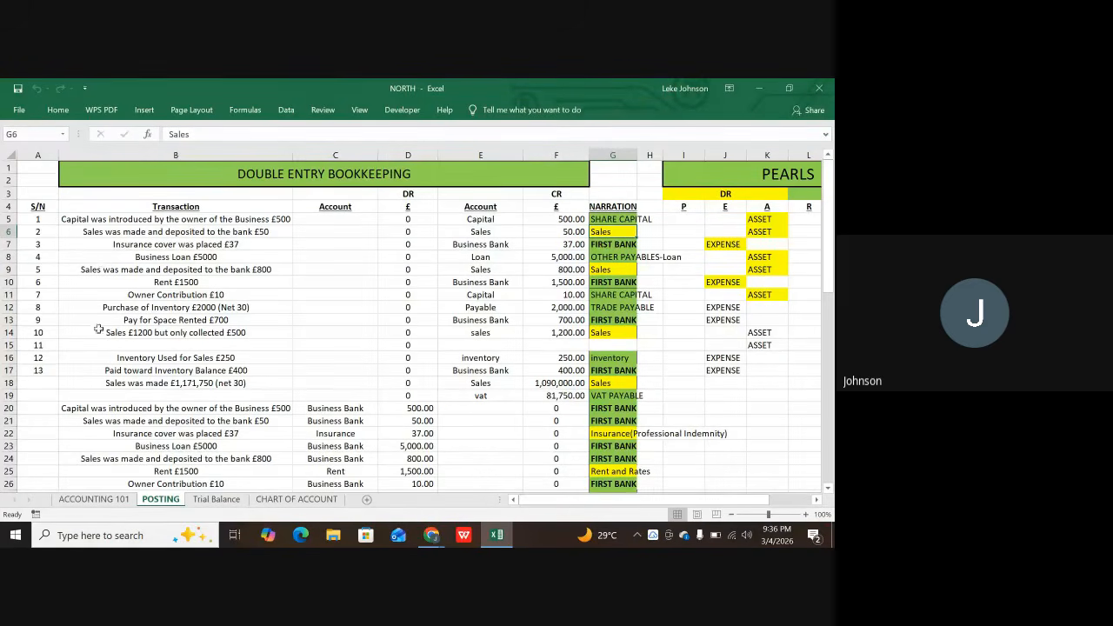
scroll(98, 329, down, 5)
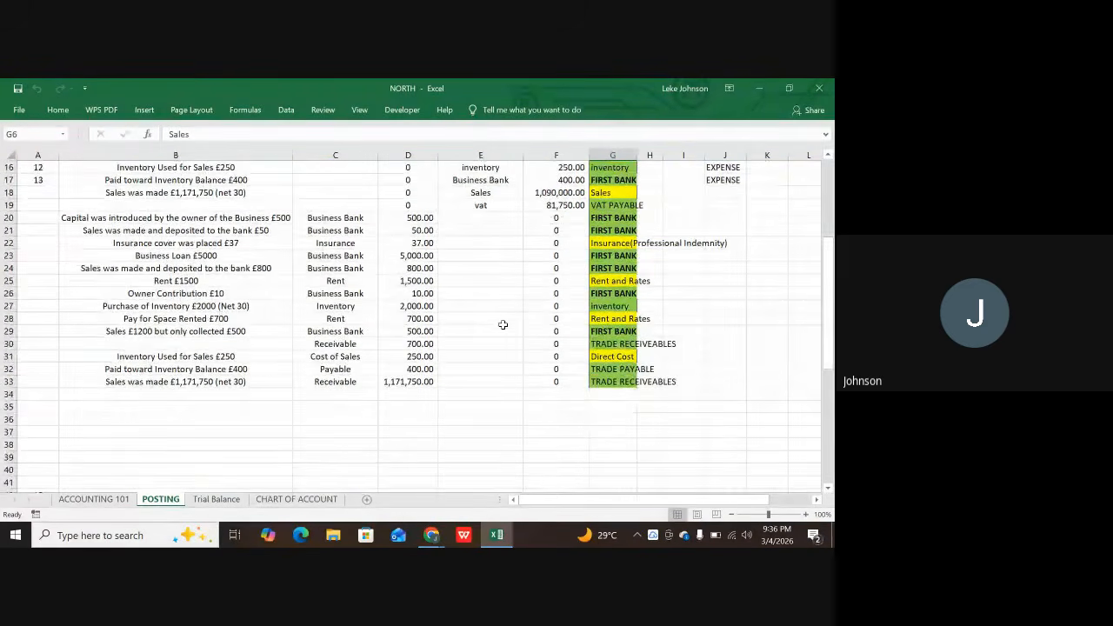
scroll(503, 325, down, 3)
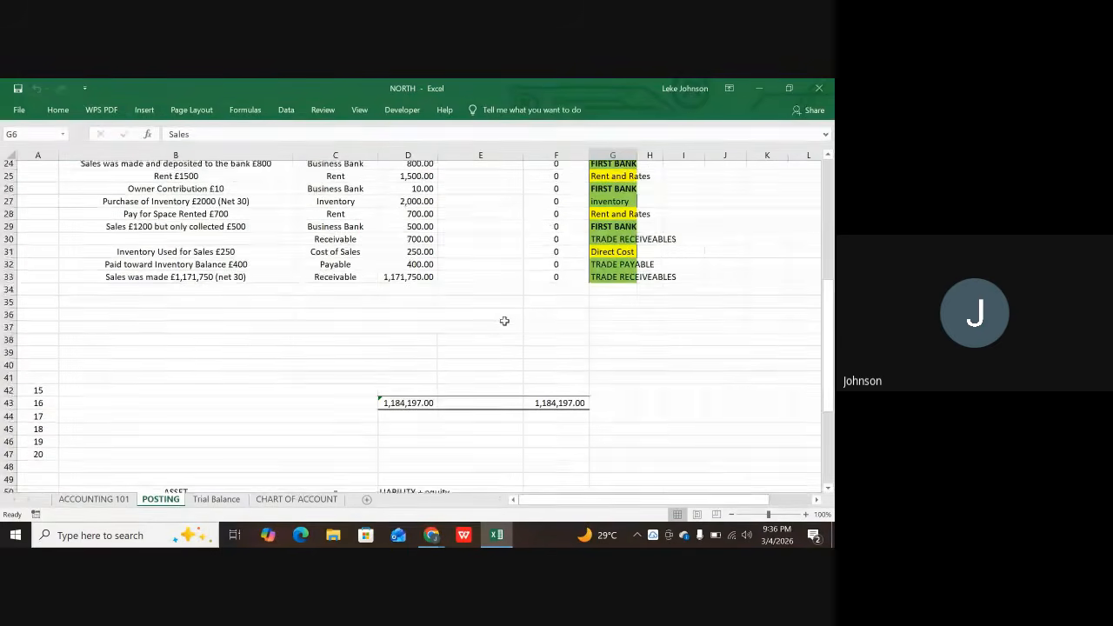
scroll(503, 321, down, 3)
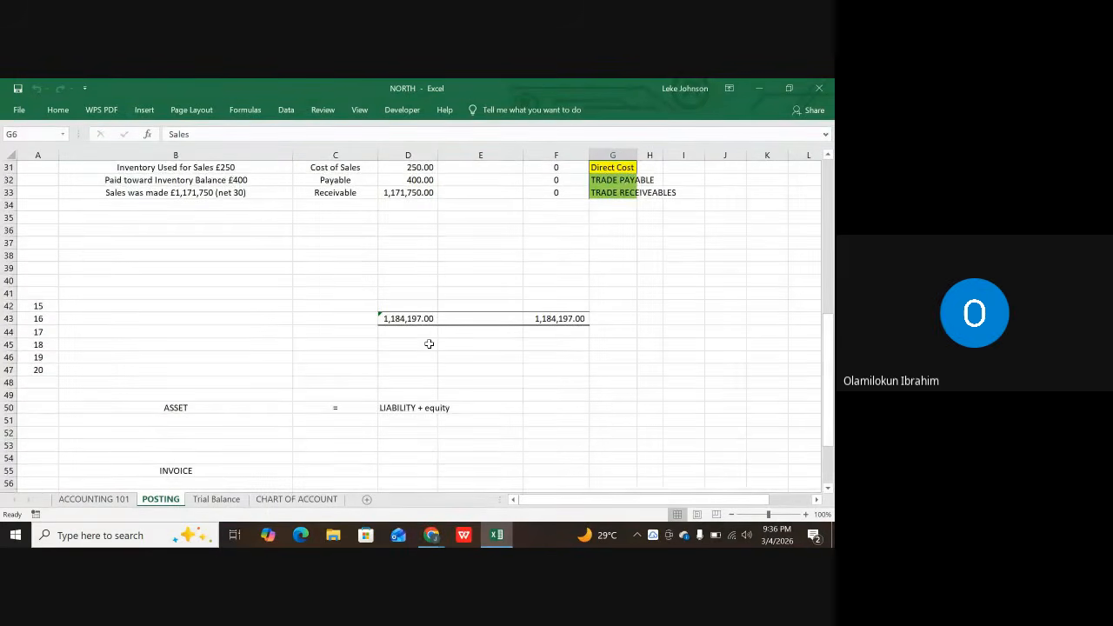
scroll(366, 365, down, 2)
scroll(239, 383, down, 2)
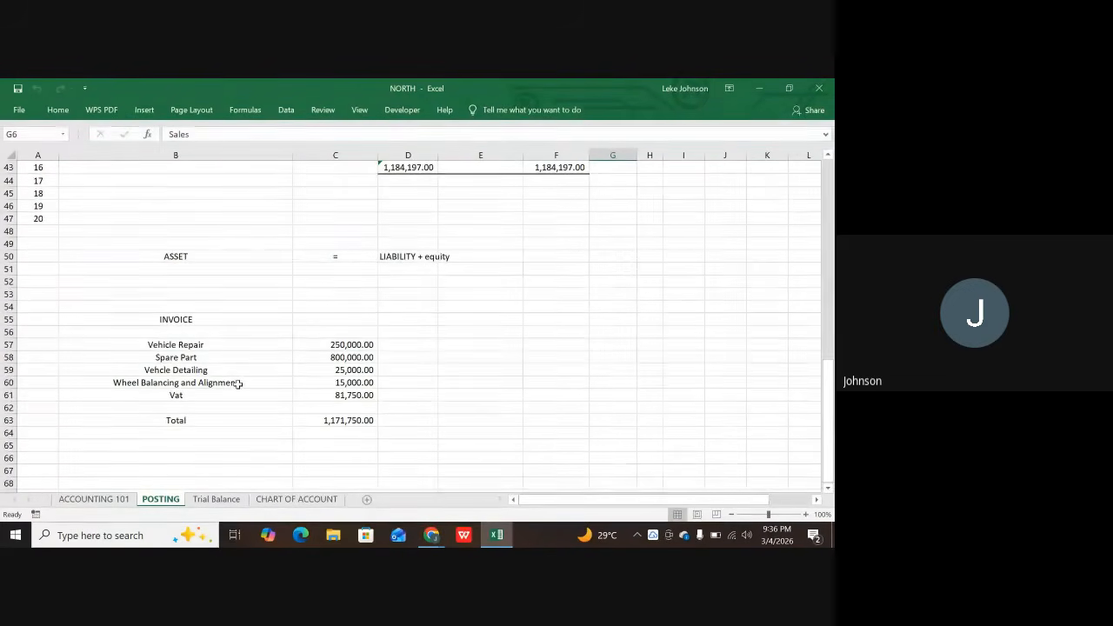
- Clear the leftover serial numbers 15 to 20 from A42:A47 of the POSTING sheet
scroll(246, 381, up, 5)
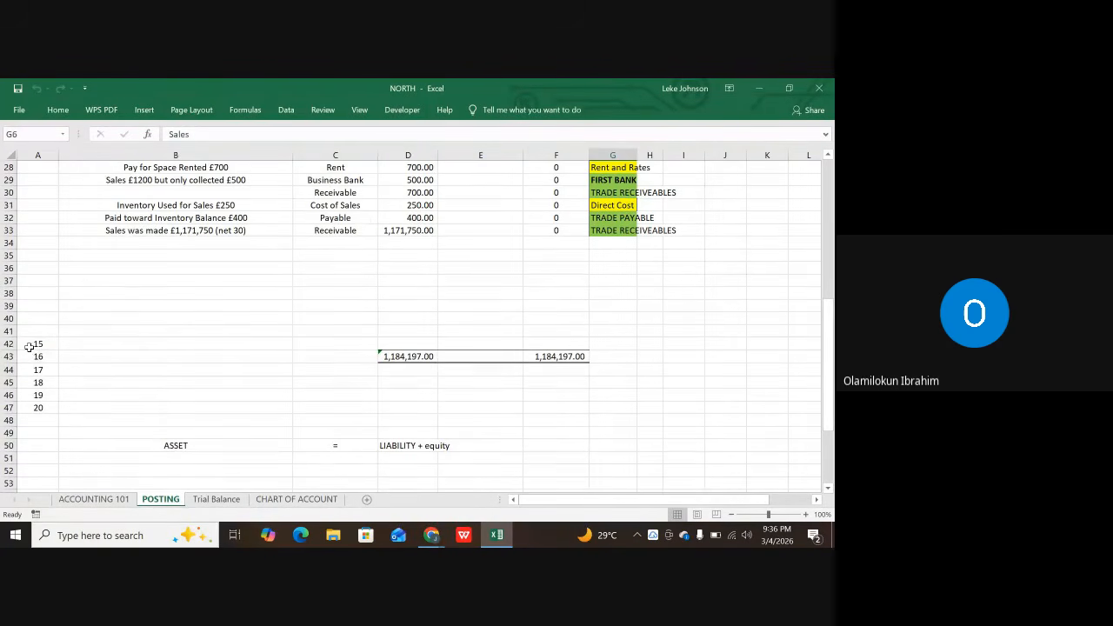
drag(35, 344, 40, 415)
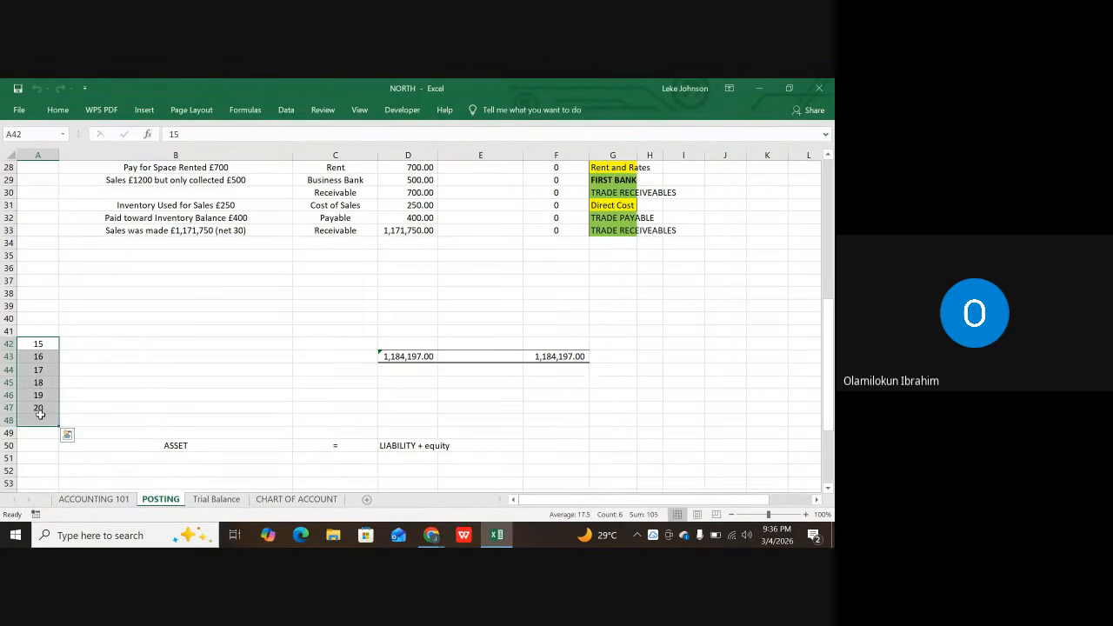
key(BackSpace)
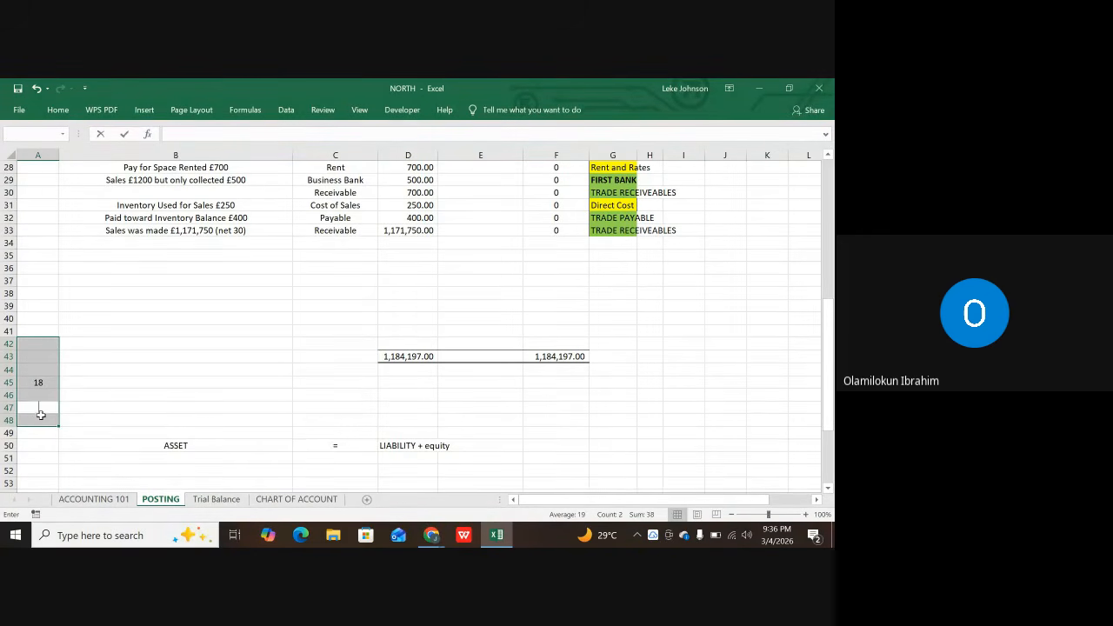
key(Return)
key(Return)
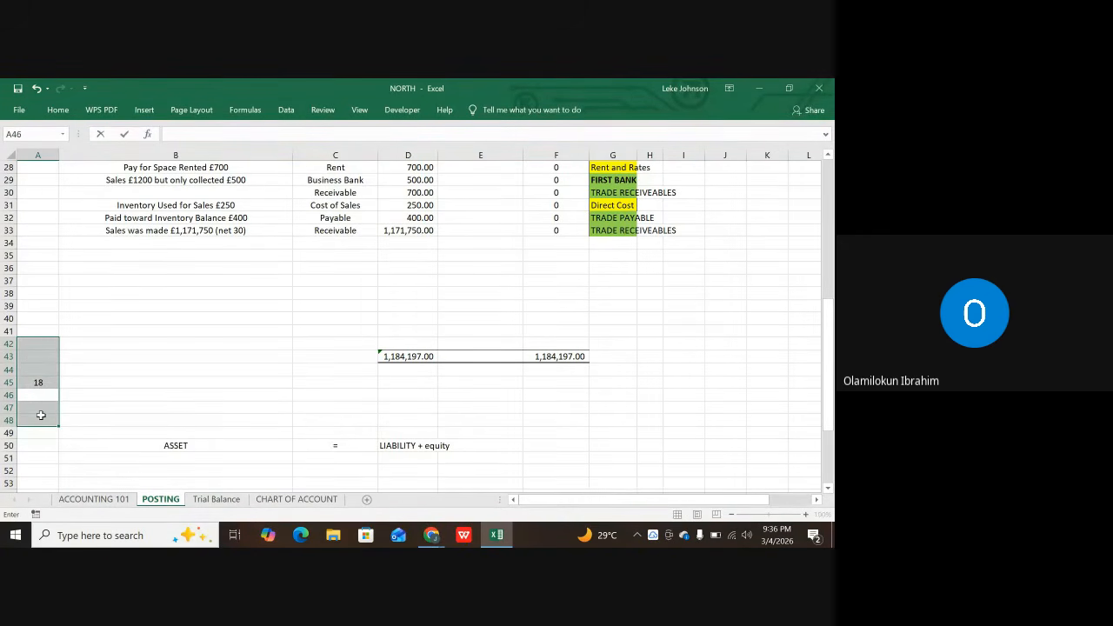
key(Return)
key(BackSpace)
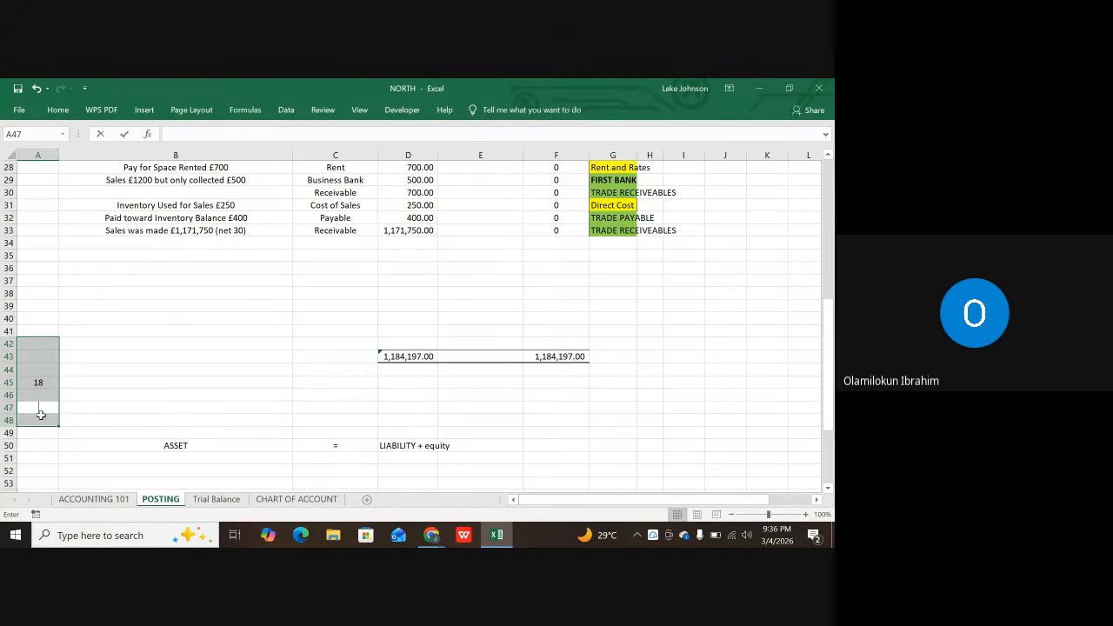
key(Return)
key(BackSpace)
key(Return)
key(BackSpace)
key(Return)
key(BackSpace)
key(Return)
key(BackSpace)
key(Return)
key(BackSpace)
key(Return)
key(BackSpace)
key(Return)
key(BackSpace)
key(BackSpace)
scroll(207, 380, down, 3)
click(247, 342)
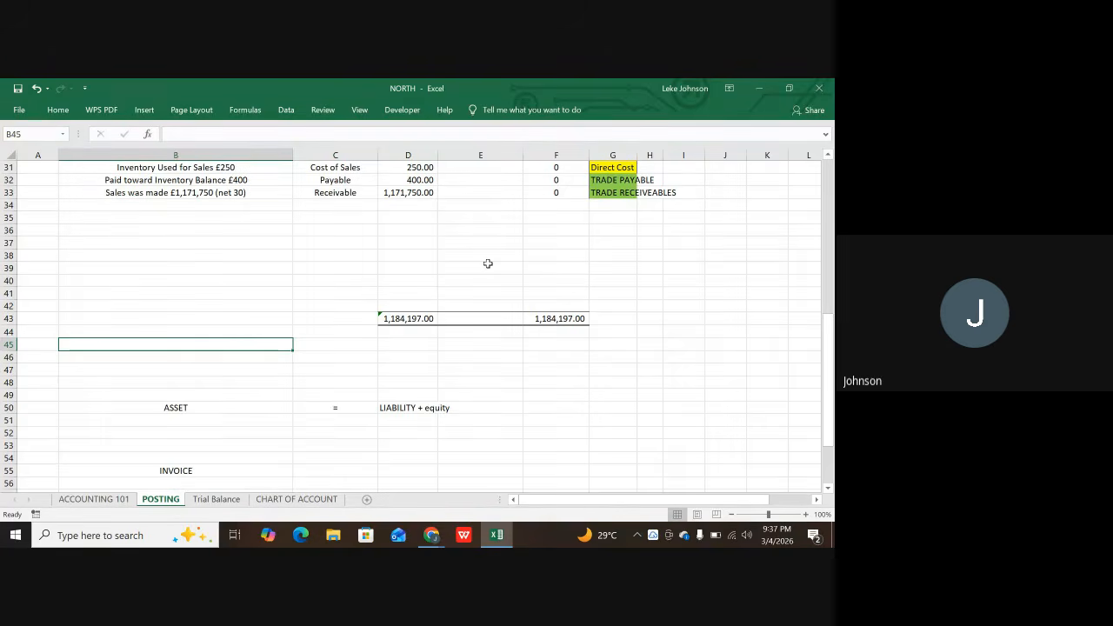
- Review the double-entry postings on POSTING, comparing the debit and credit rows with their narrations
scroll(486, 261, up, 10)
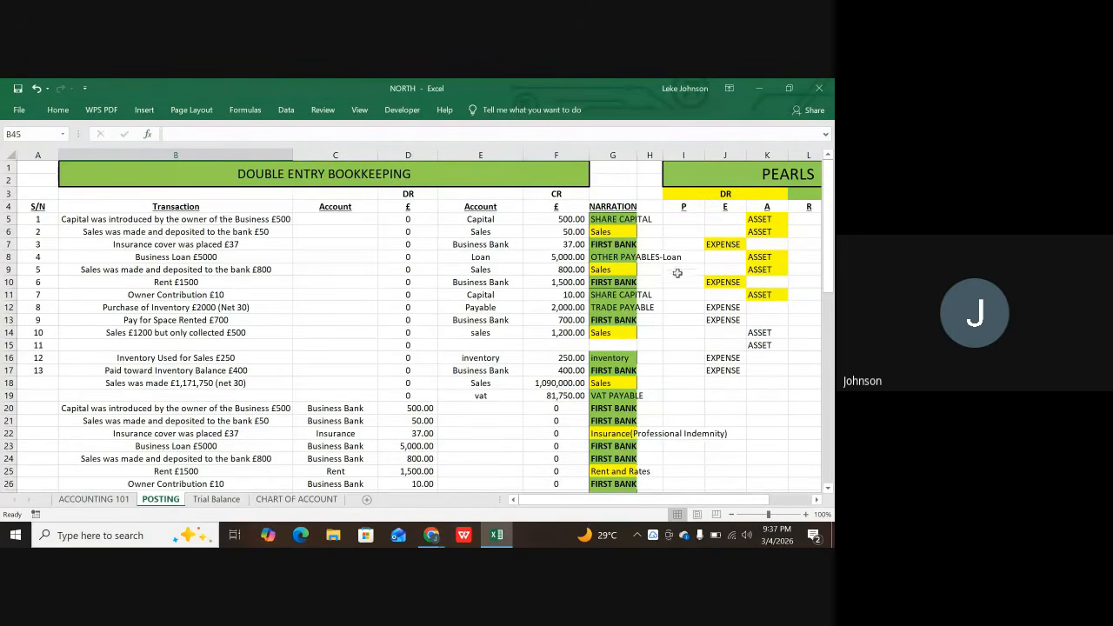
scroll(609, 277, down, 1)
scroll(696, 287, up, 1)
drag(635, 500, 557, 507)
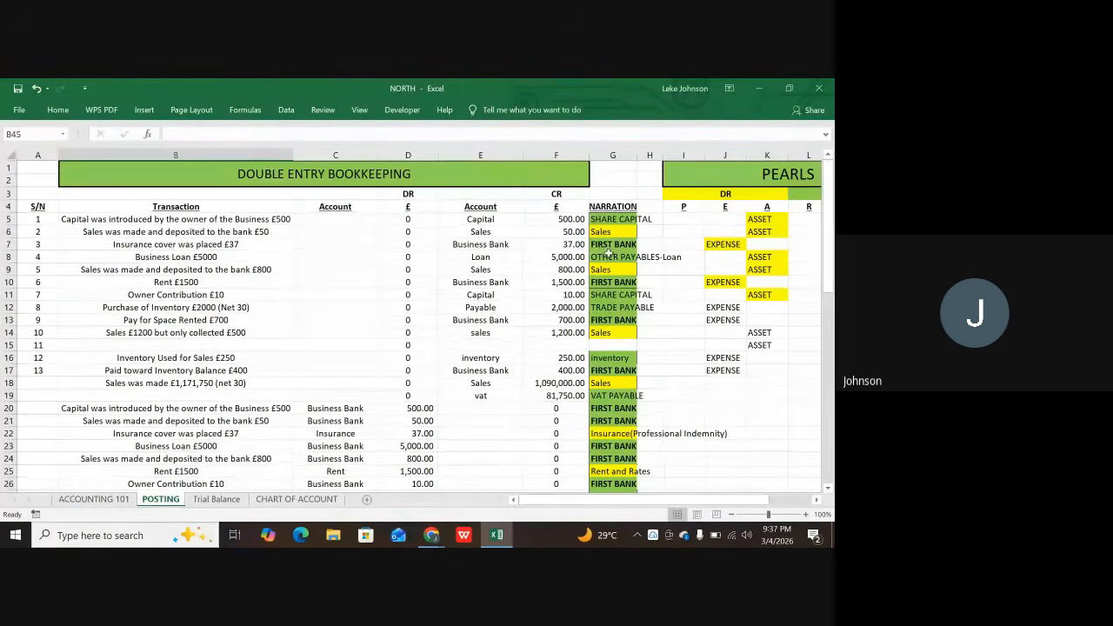
click(609, 173)
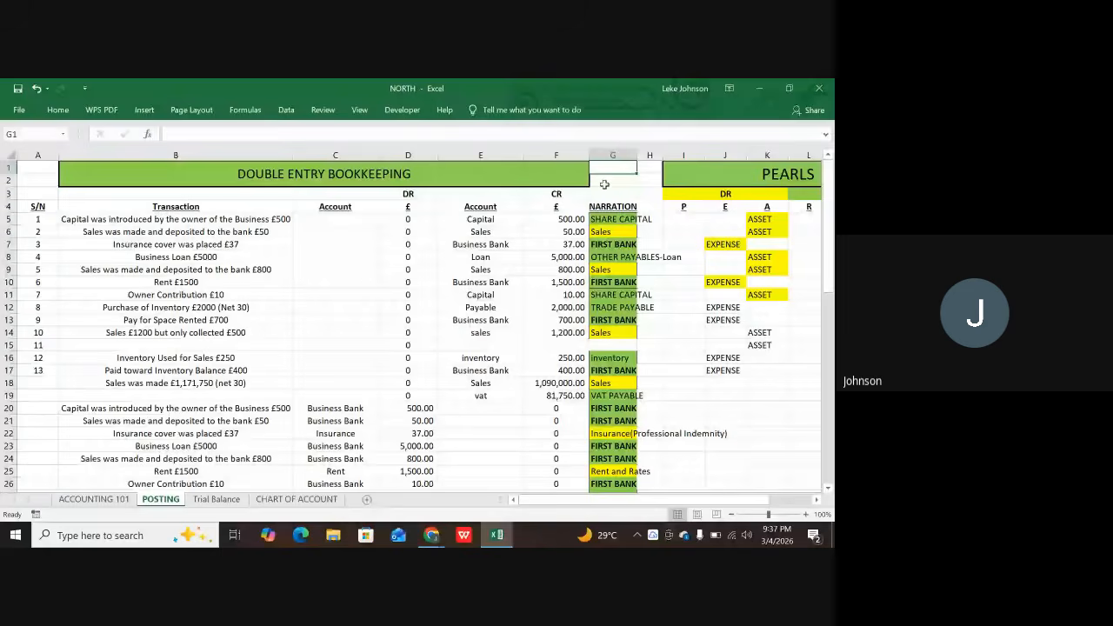
click(609, 166)
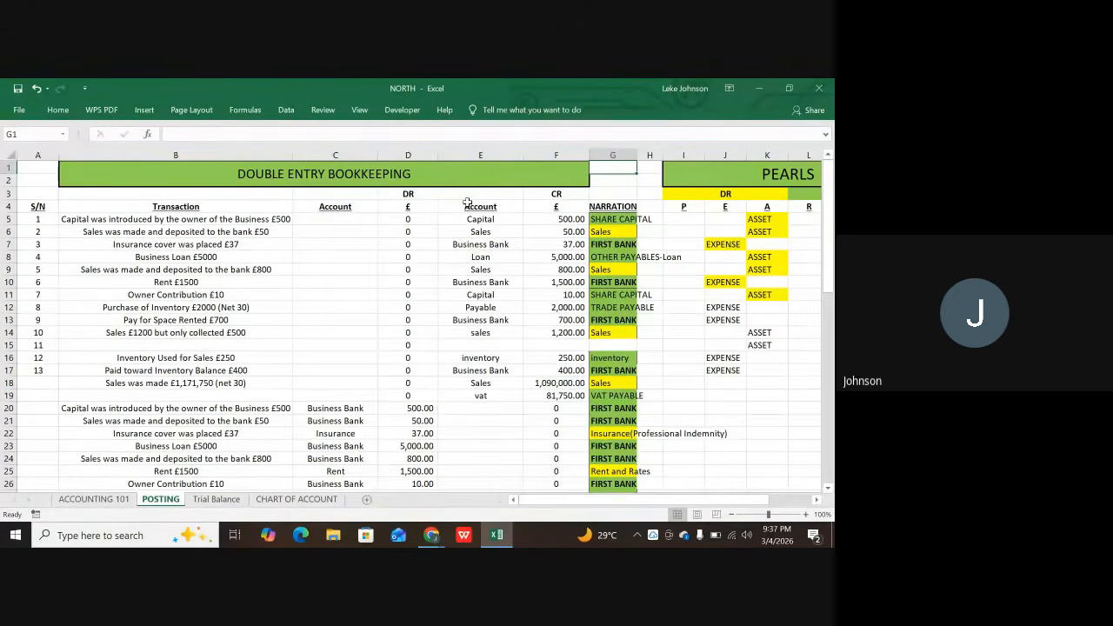
scroll(439, 300, down, 2)
scroll(439, 300, down, 2)
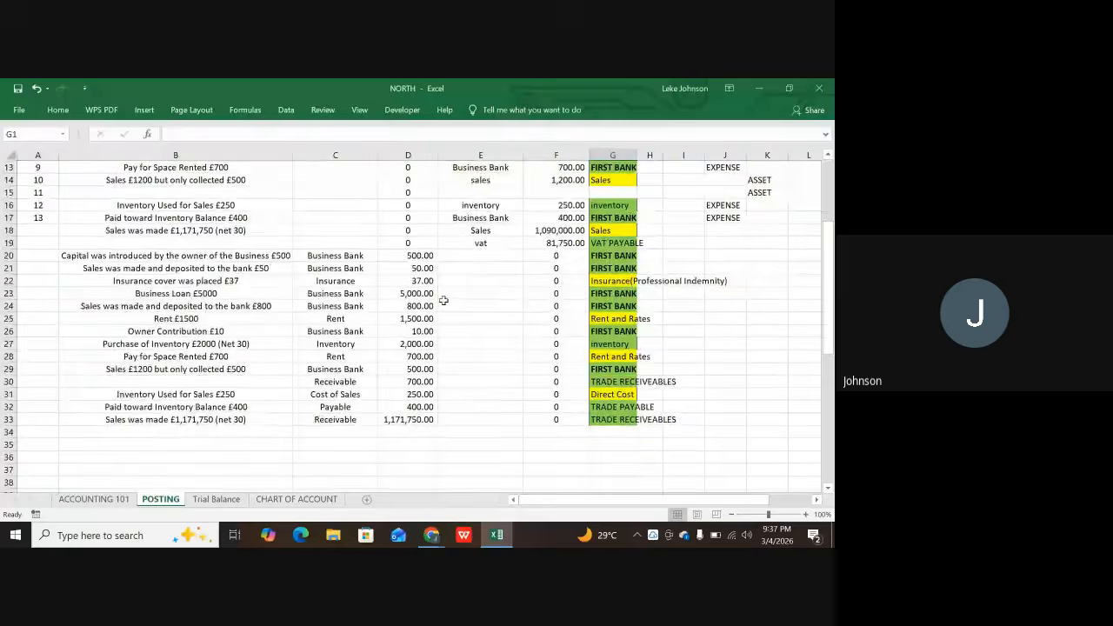
scroll(439, 287, up, 4)
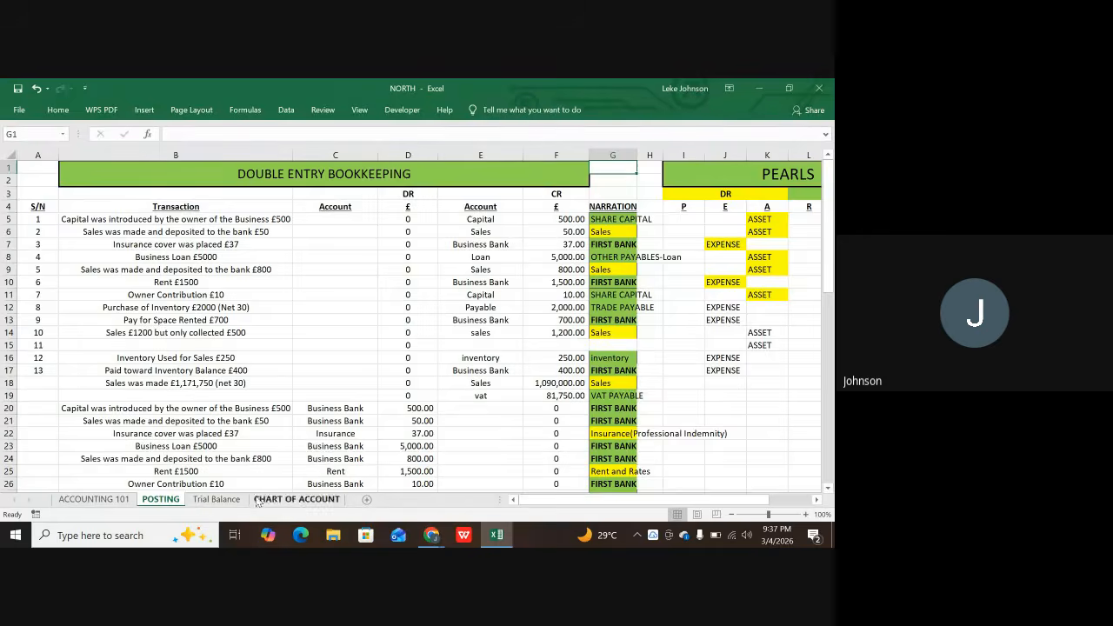
- Inspect the SUMIF formulas behind the DR and CR balances in rows 5 to 18 of Trial Balance
click(216, 499)
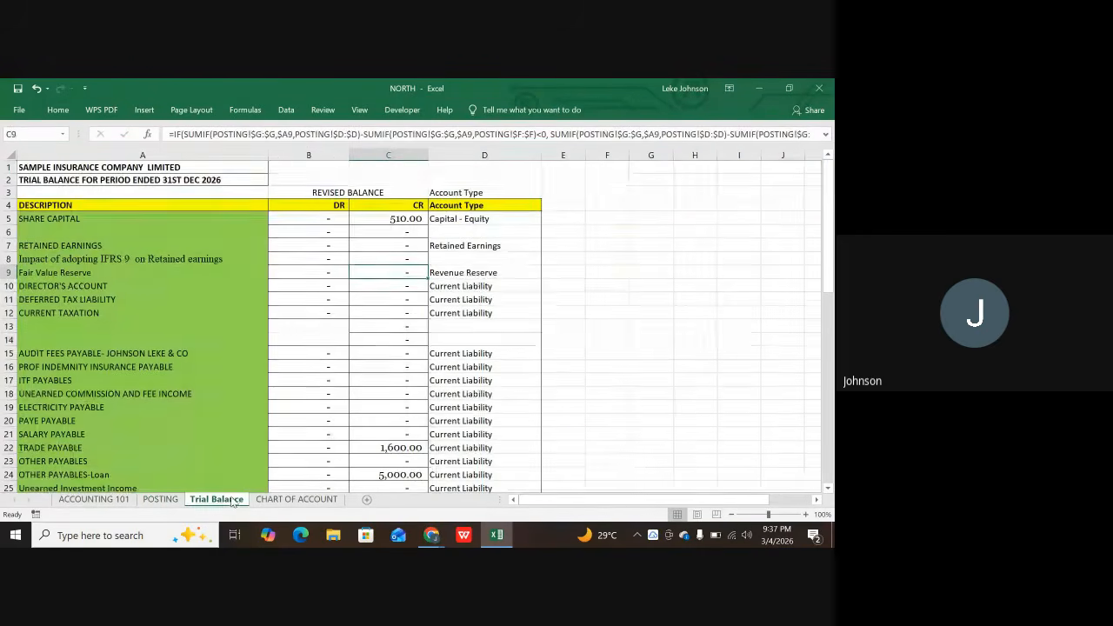
click(388, 244)
click(336, 244)
click(390, 231)
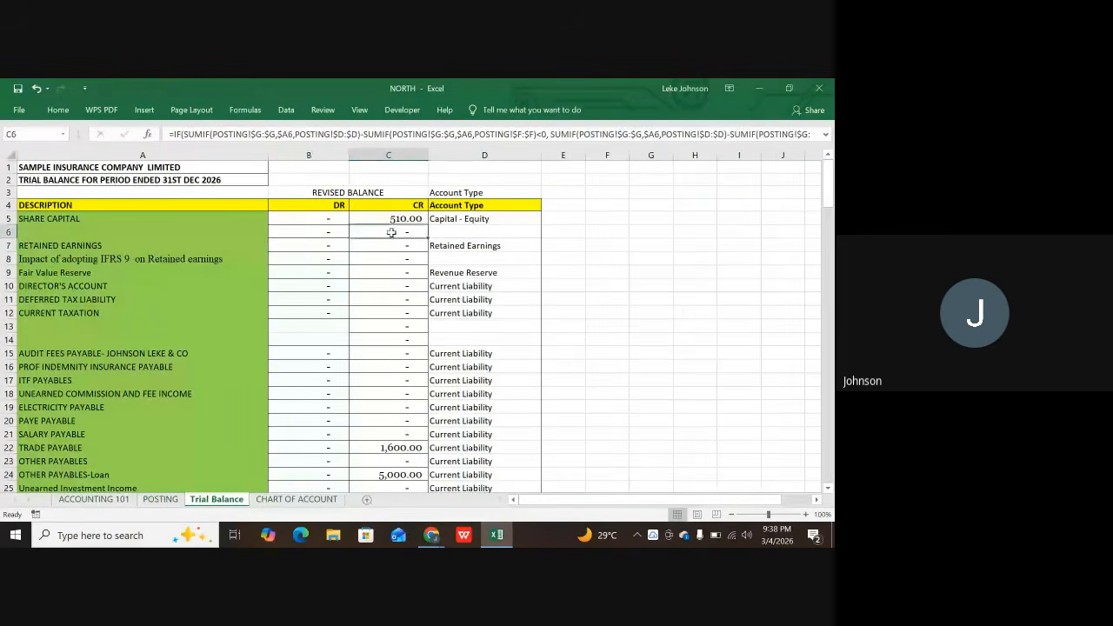
click(337, 221)
click(389, 219)
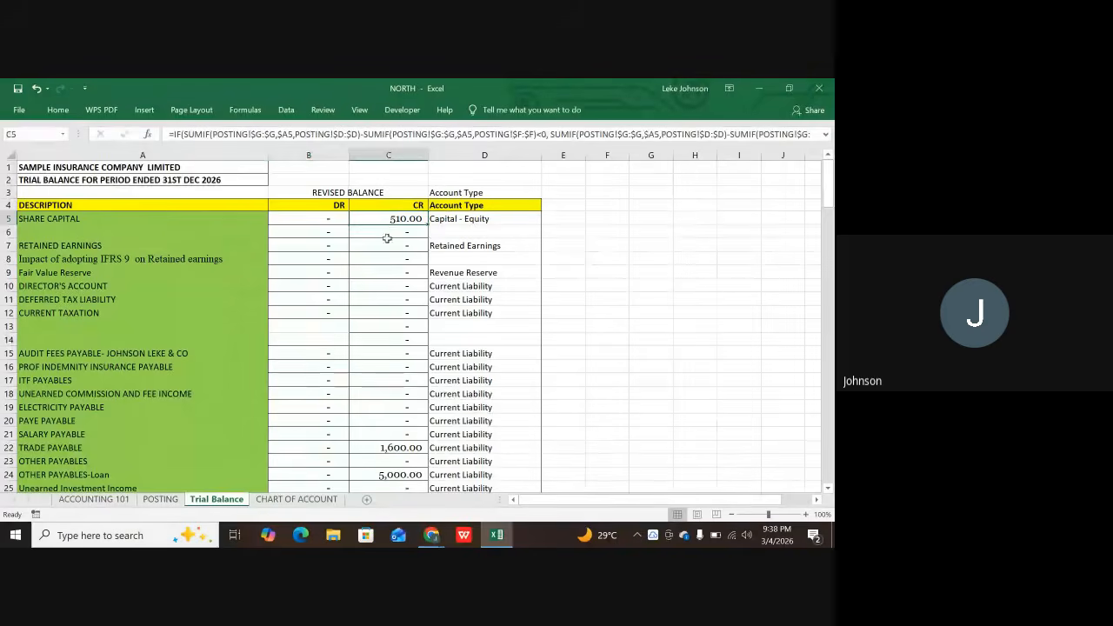
click(387, 244)
click(327, 232)
click(372, 230)
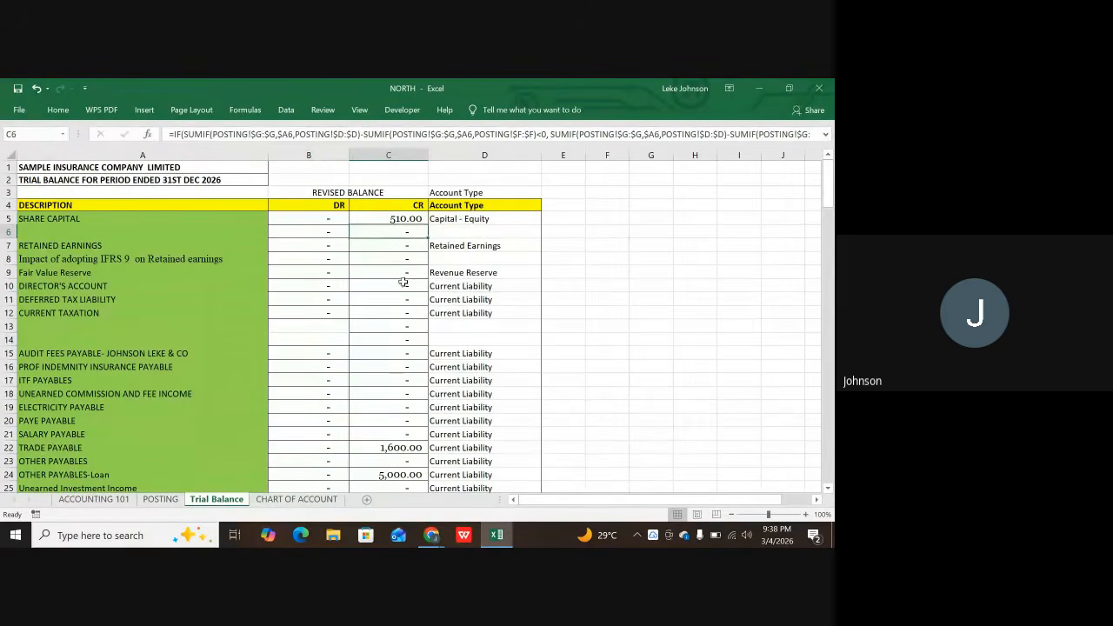
click(403, 284)
click(334, 298)
click(368, 308)
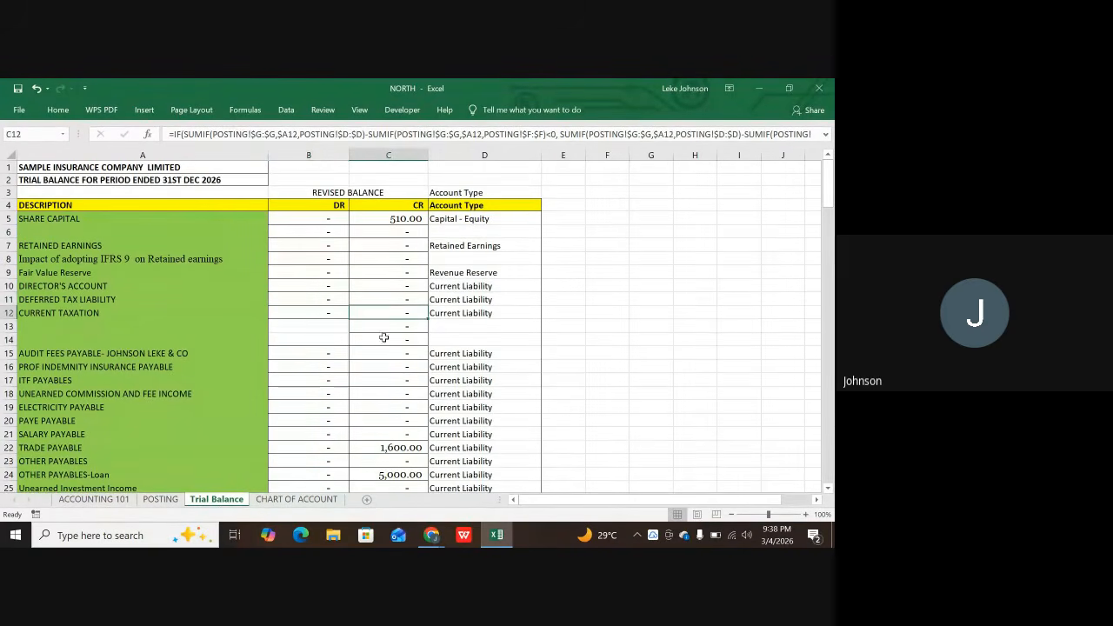
click(336, 392)
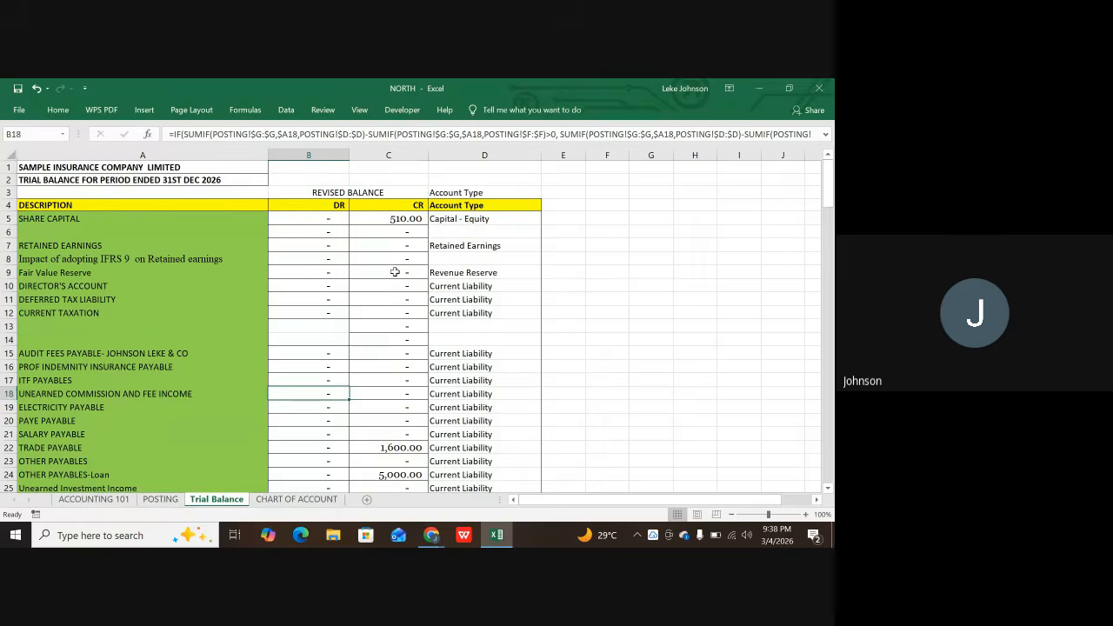
- Check the asset, income and expense balances down to the DR and CR totals in row 142 of Trial Balance
scroll(361, 361, down, 4)
scroll(361, 362, down, 8)
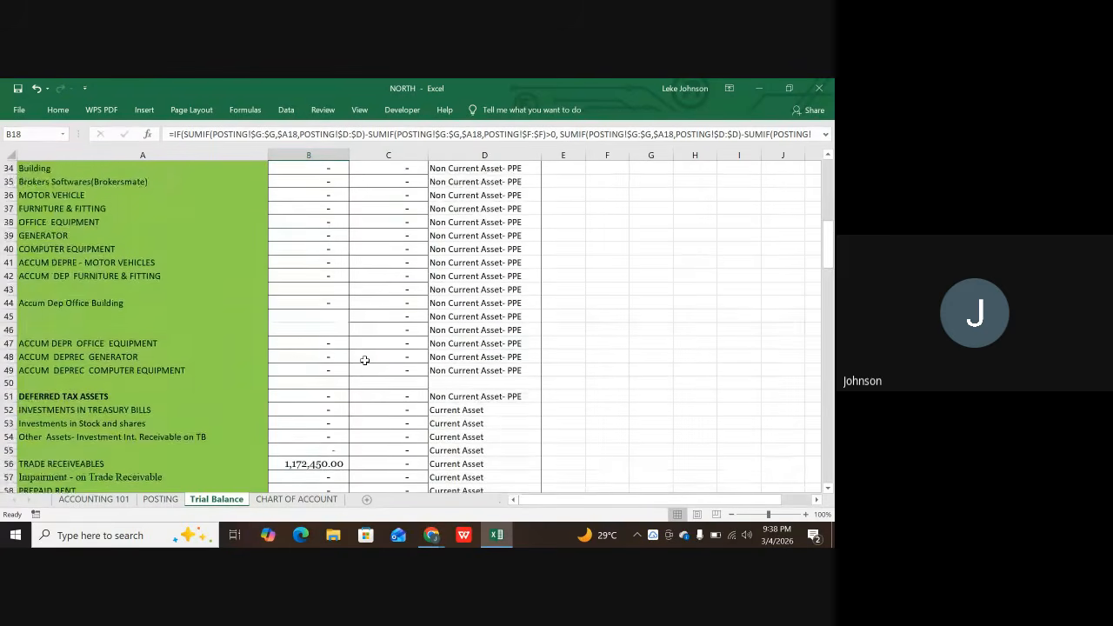
scroll(365, 359, down, 9)
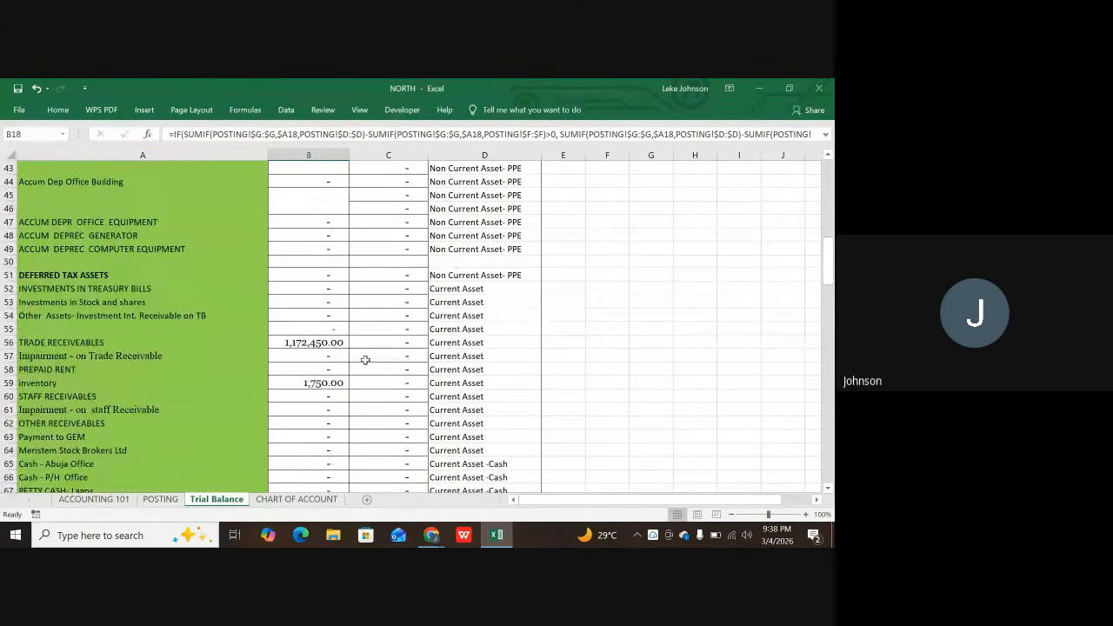
scroll(365, 359, down, 11)
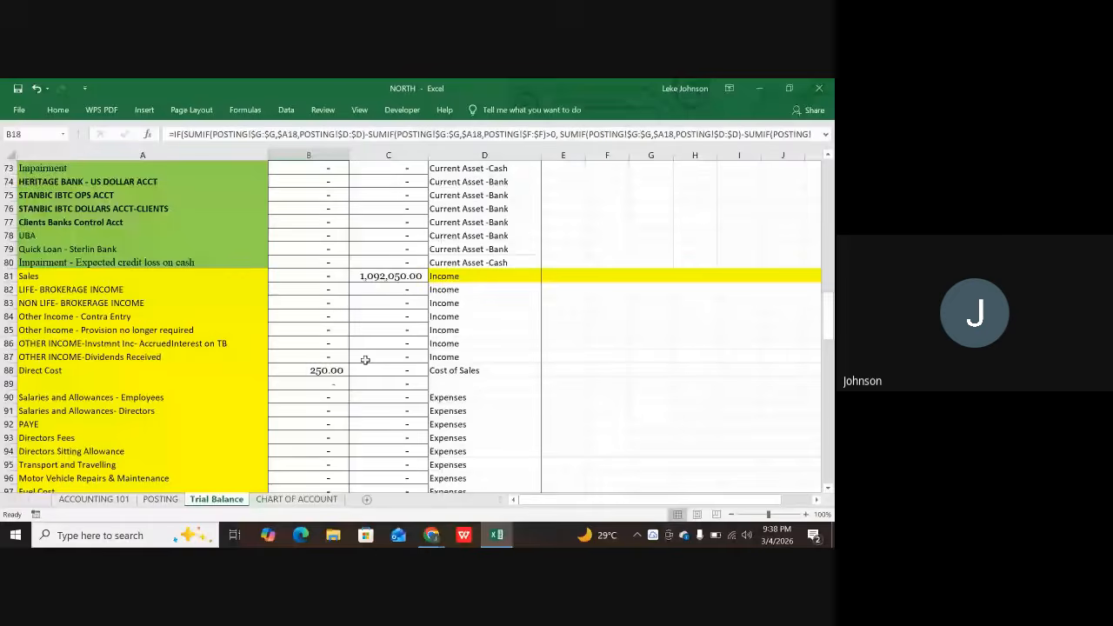
scroll(366, 359, down, 10)
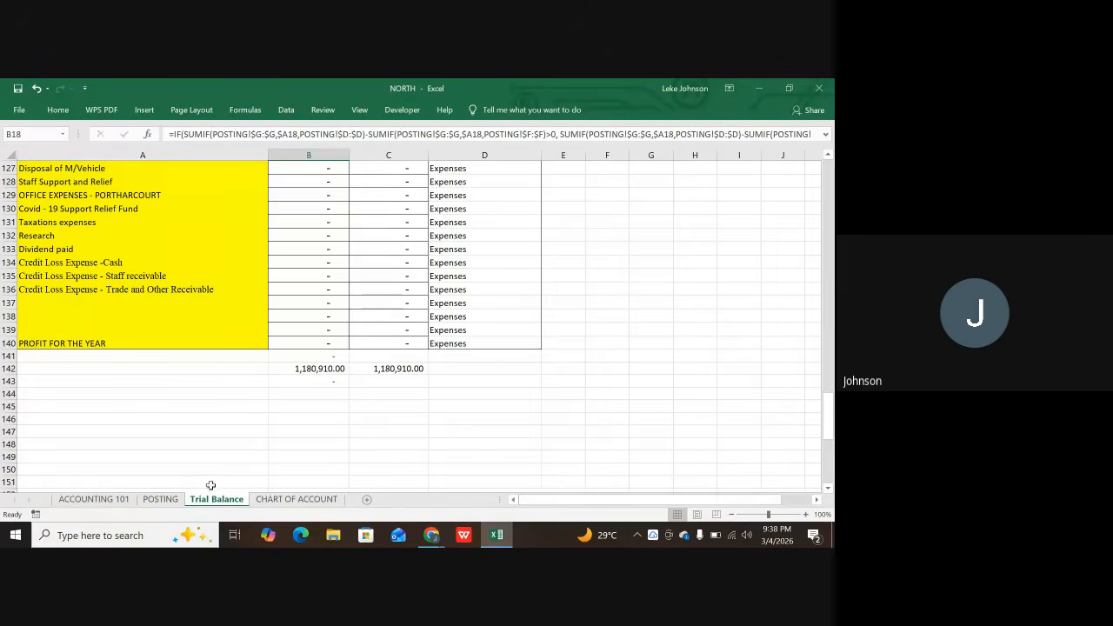
- Expand the formula bar to show the complete formula of C134 on the Trial Balance sheet
click(160, 500)
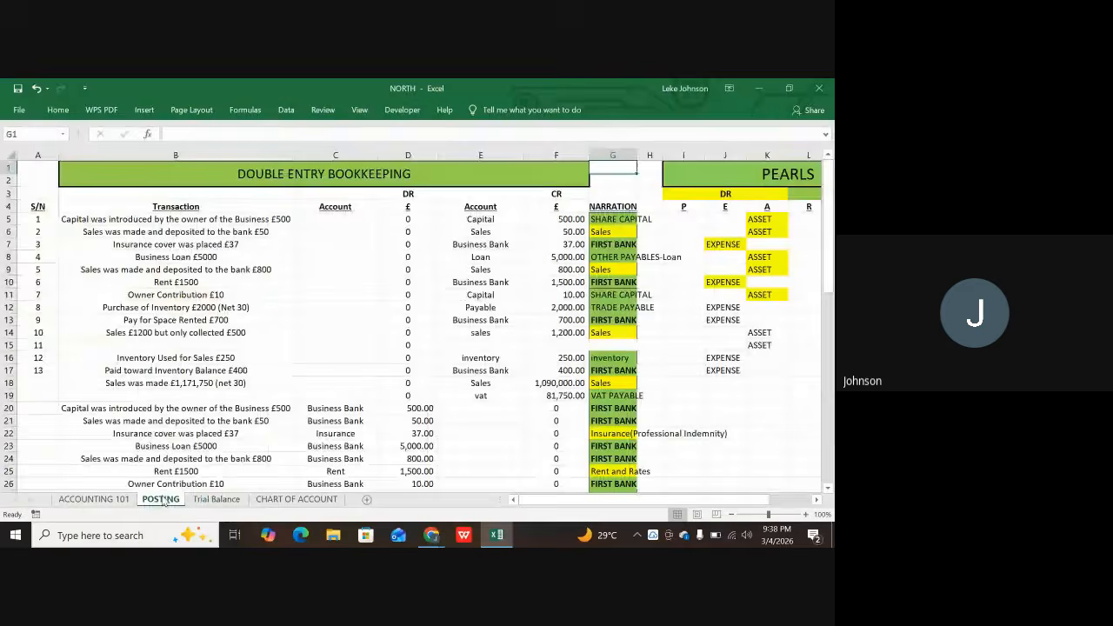
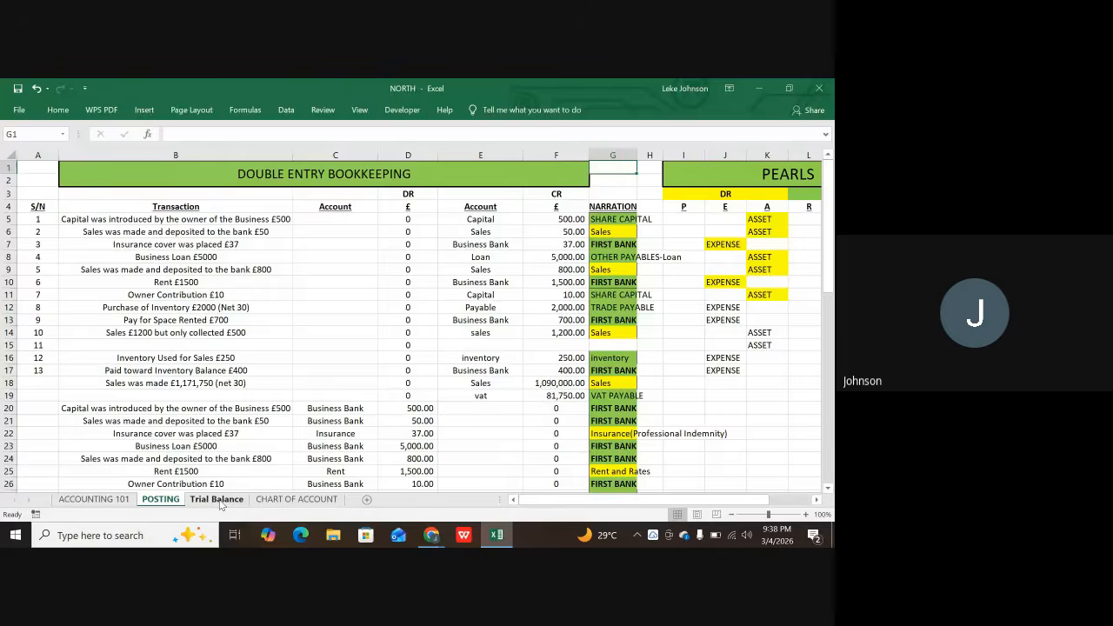
click(220, 502)
click(364, 259)
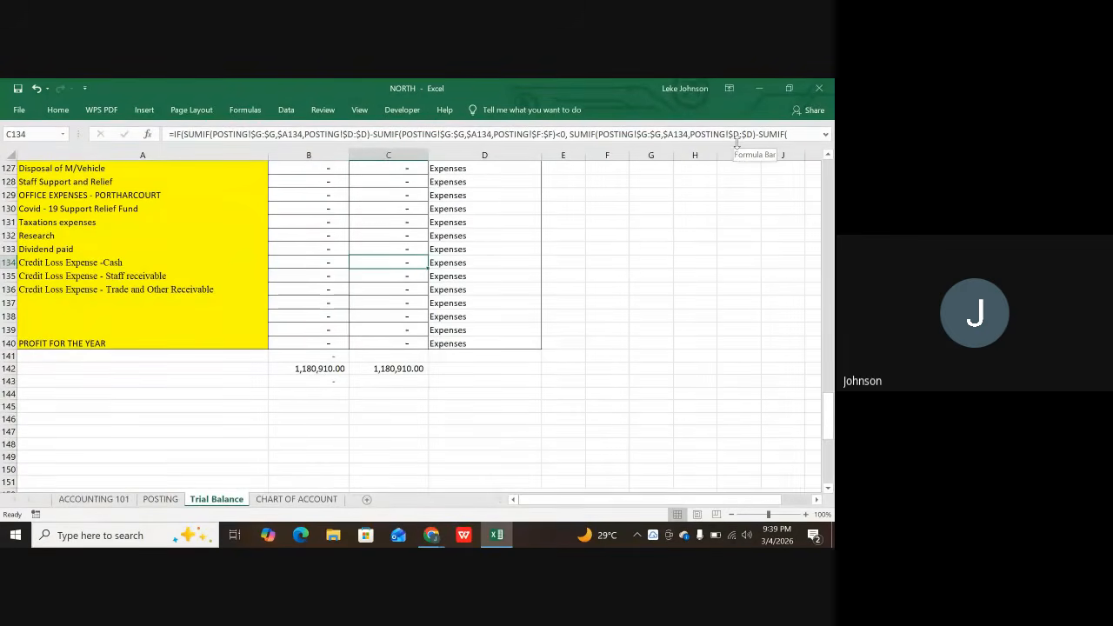
drag(737, 143, 735, 205)
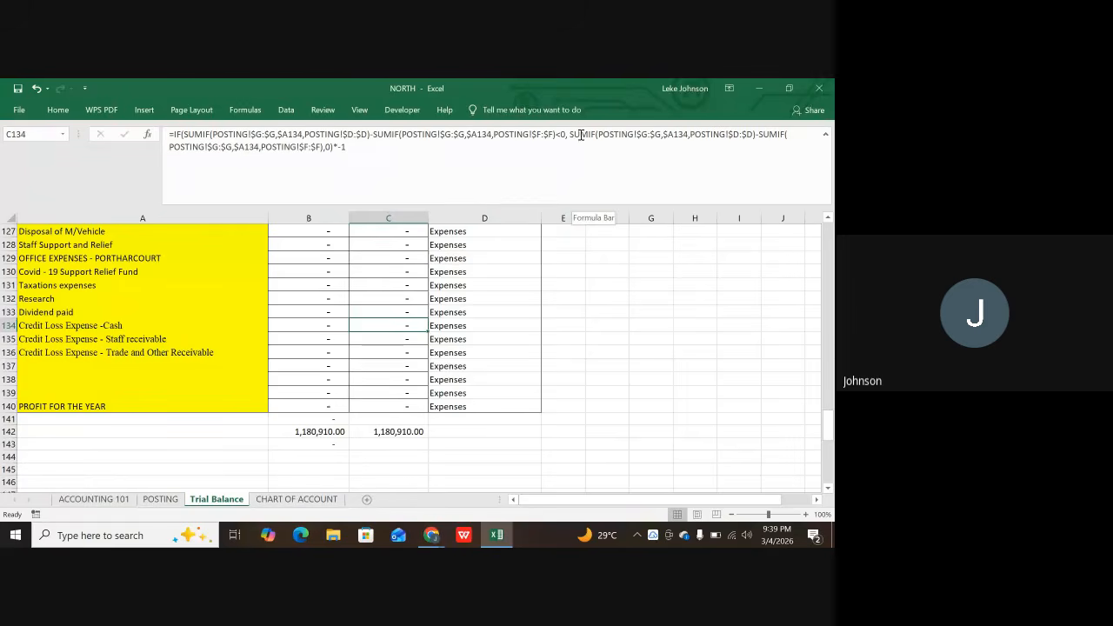
- Compare the DR and CR formulas of Taxations expenses in B131 and C131, examining their conditions and the CR sign reversal
click(398, 286)
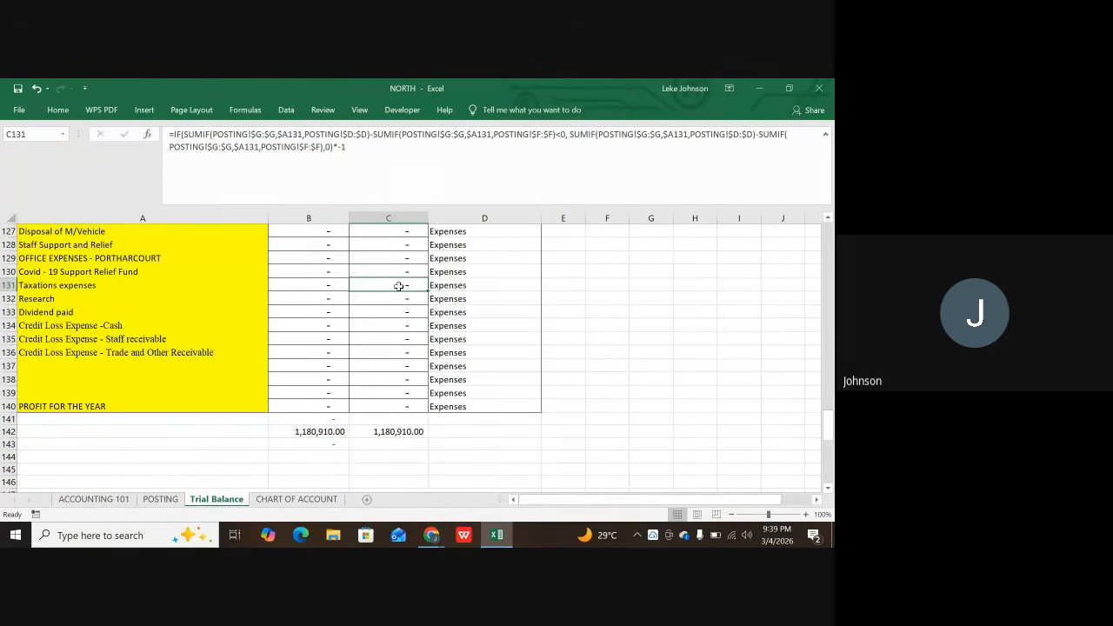
click(330, 287)
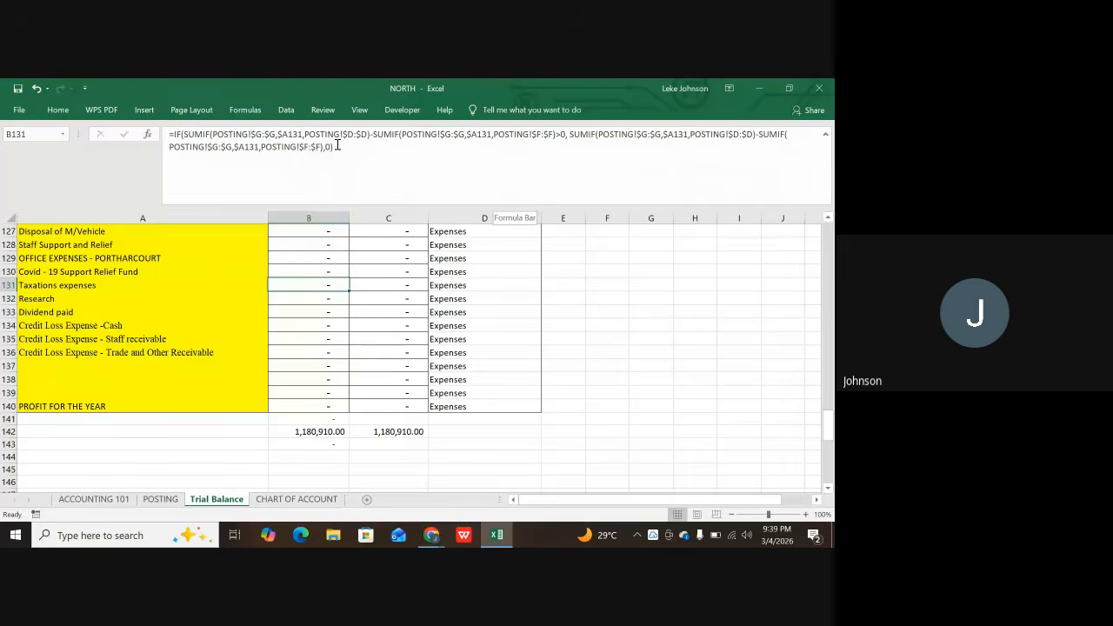
click(384, 286)
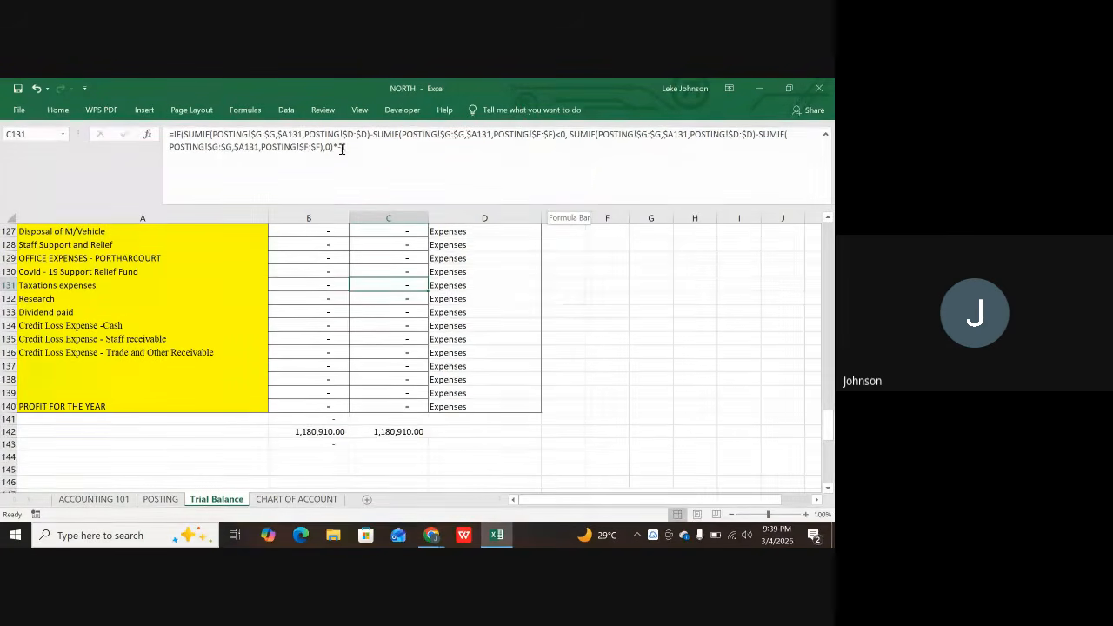
click(328, 285)
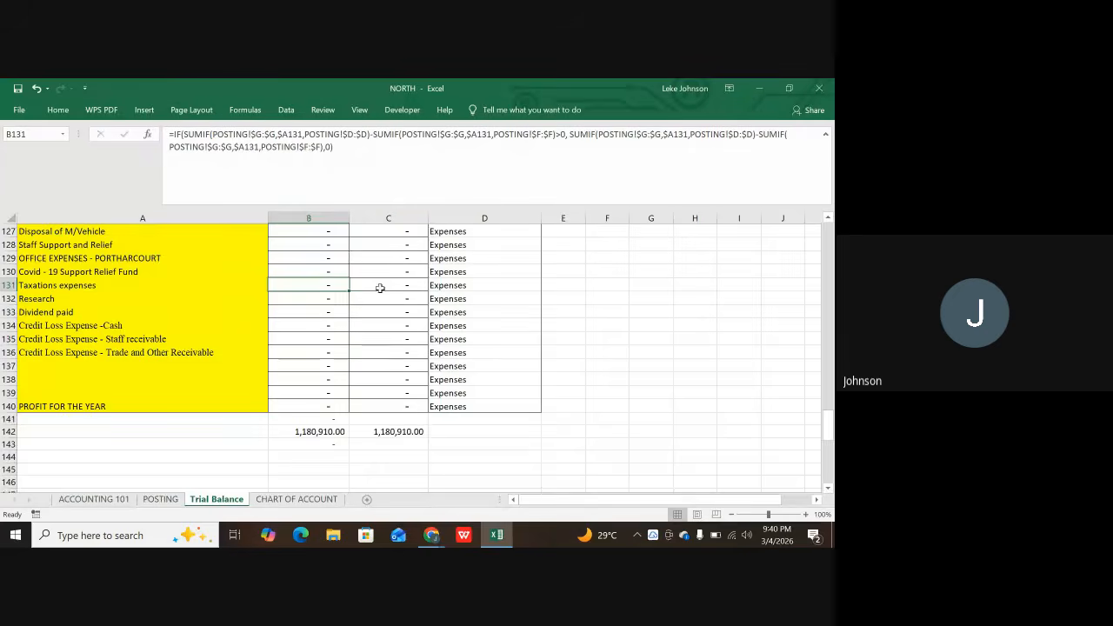
scroll(387, 287, up, 1)
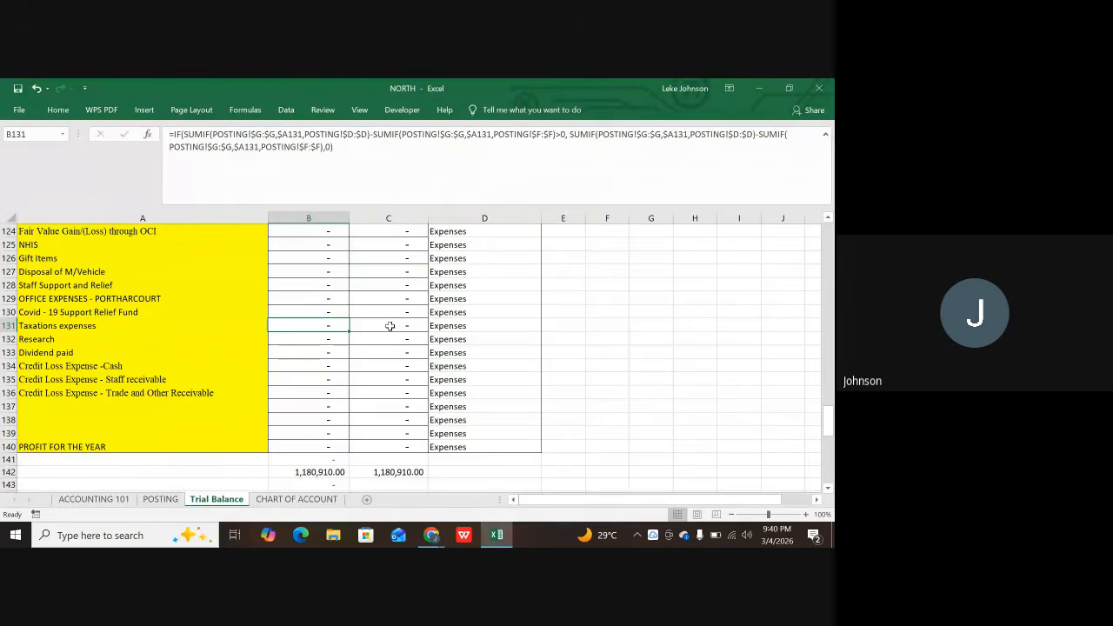
click(387, 326)
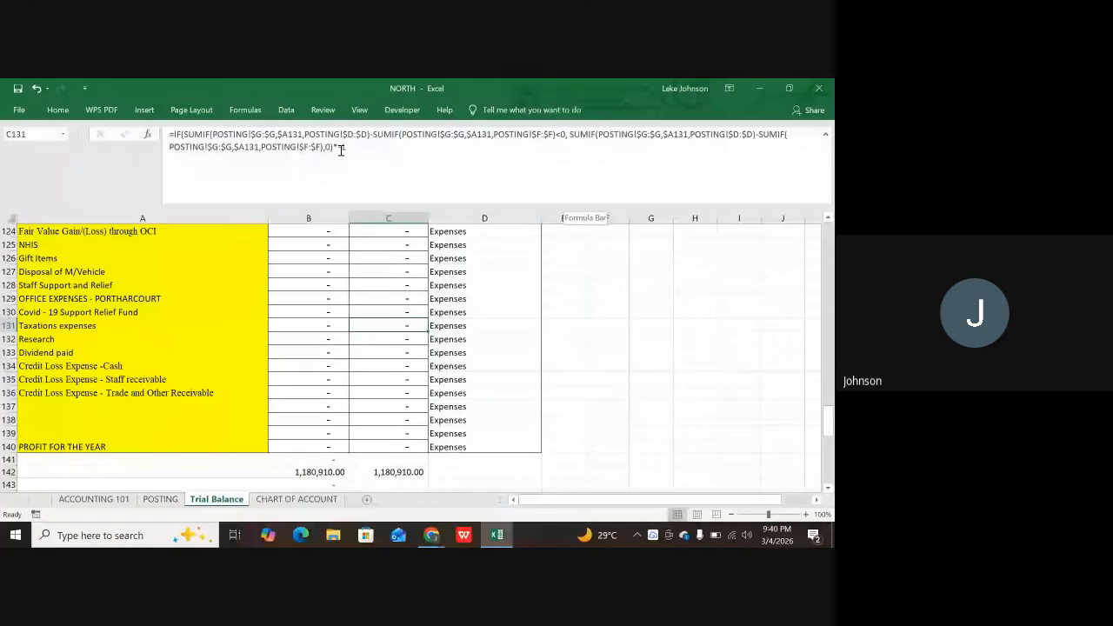
click(300, 326)
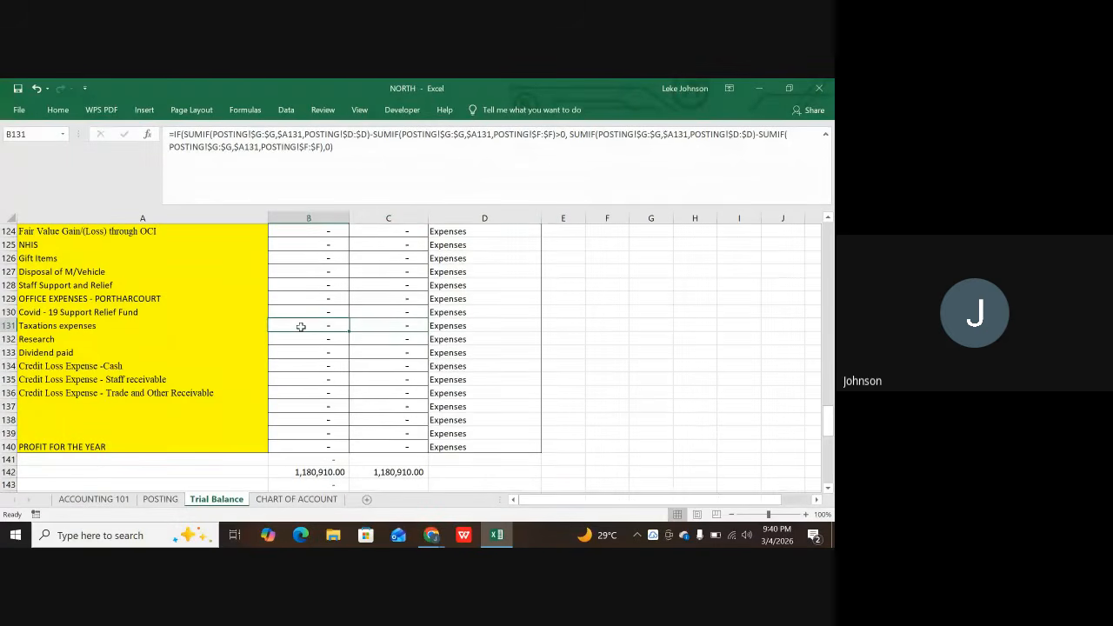
scroll(357, 383, down, 1)
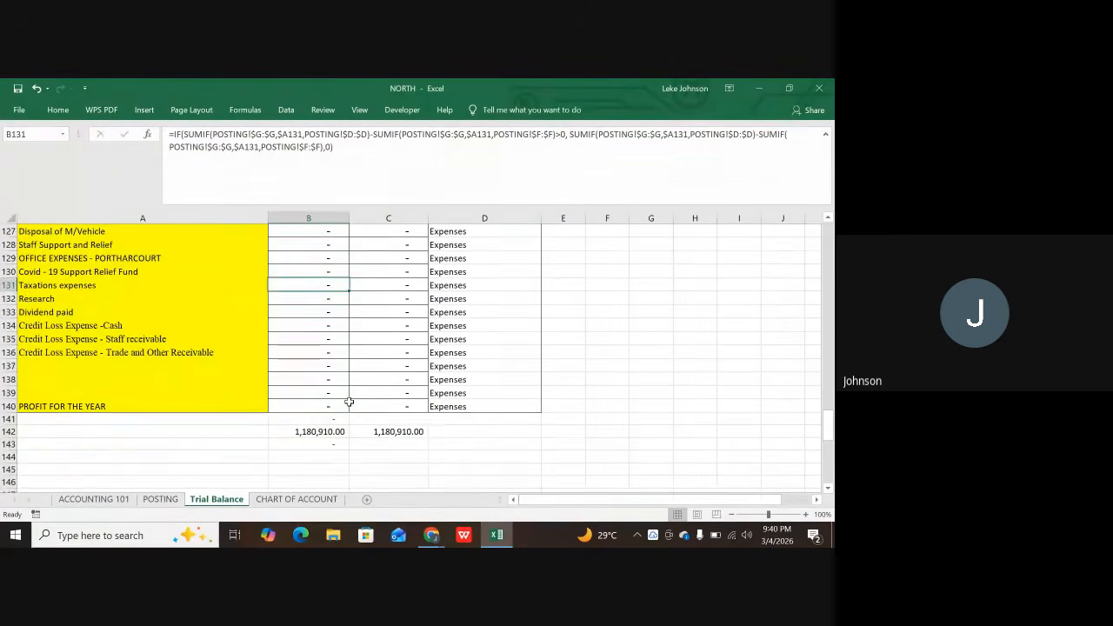
- Cross-check the expense account balances on Trial Balance against the double-entry rows and narrations on POSTING
scroll(349, 383, up, 1)
scroll(349, 380, up, 1)
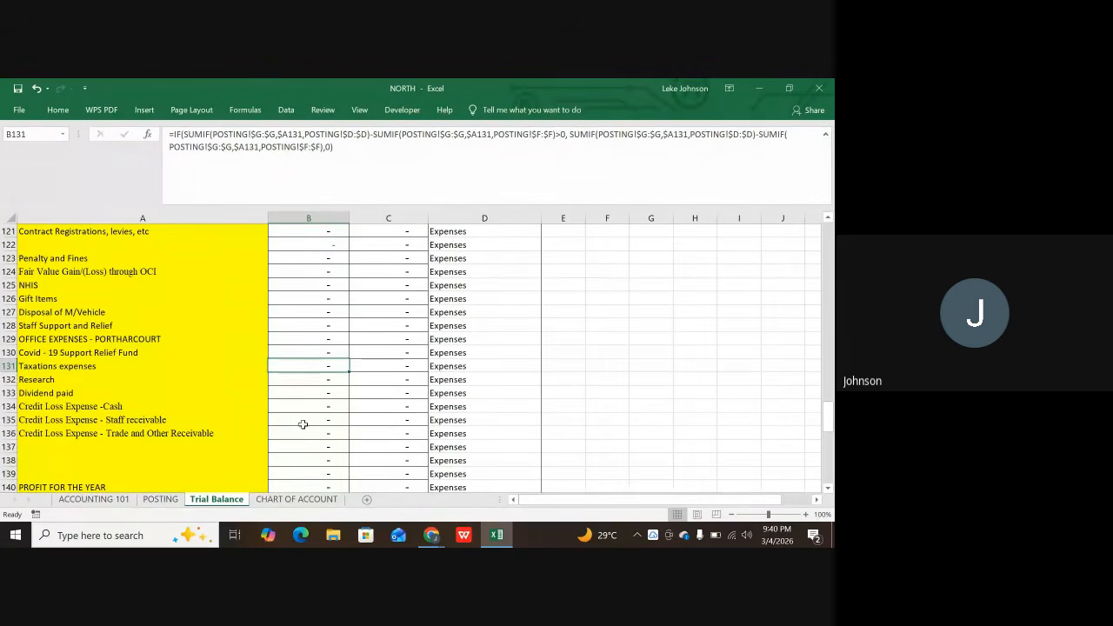
scroll(295, 426, up, 1)
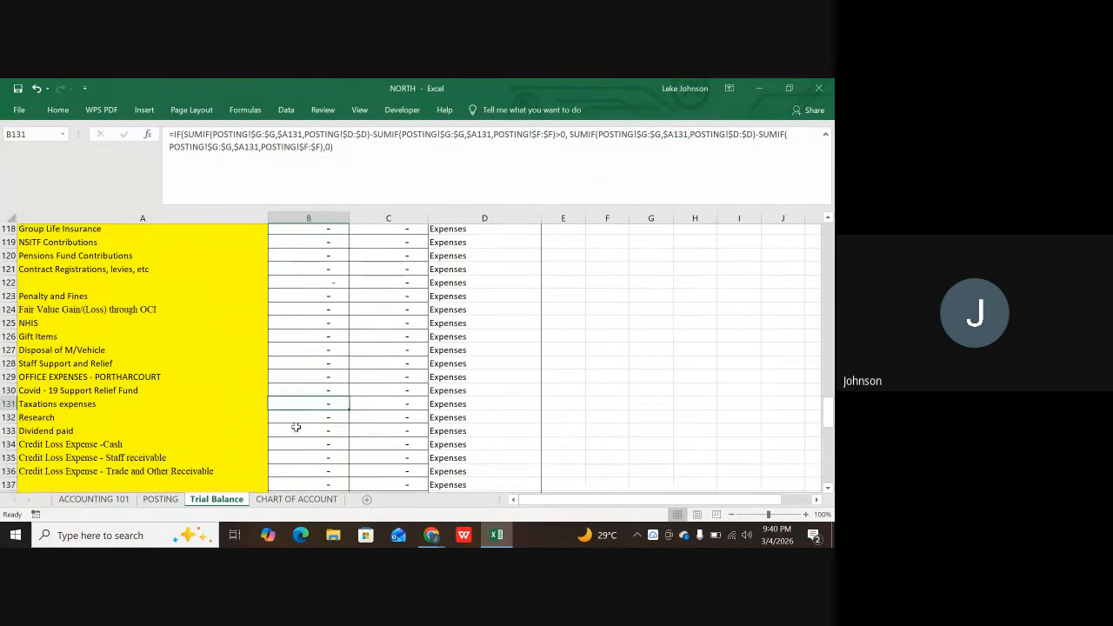
scroll(261, 422, up, 1)
click(172, 498)
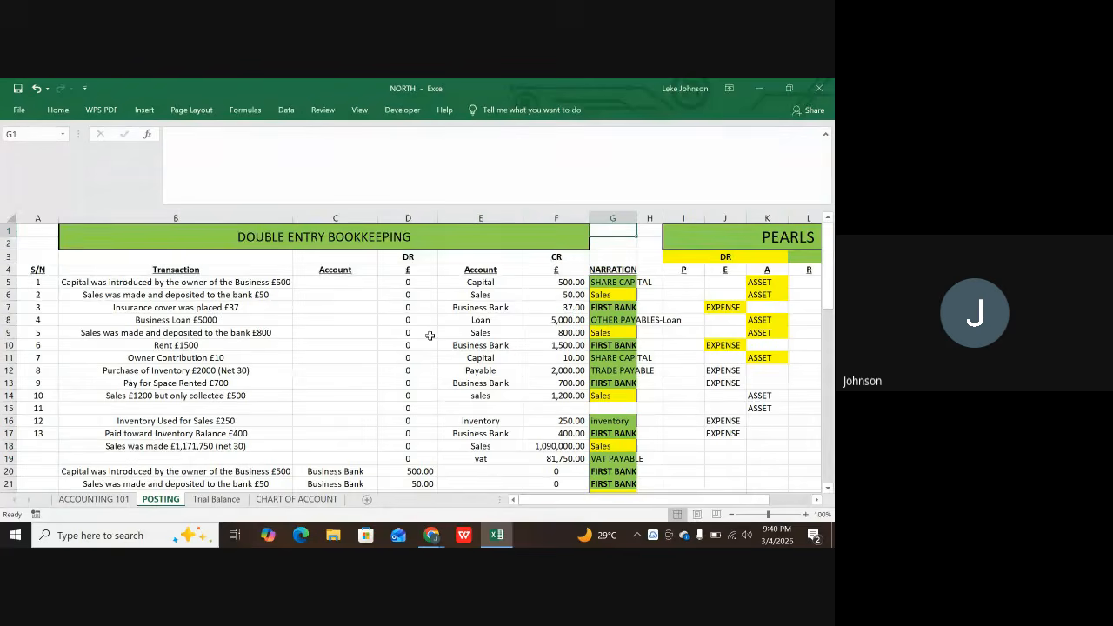
scroll(414, 347, down, 1)
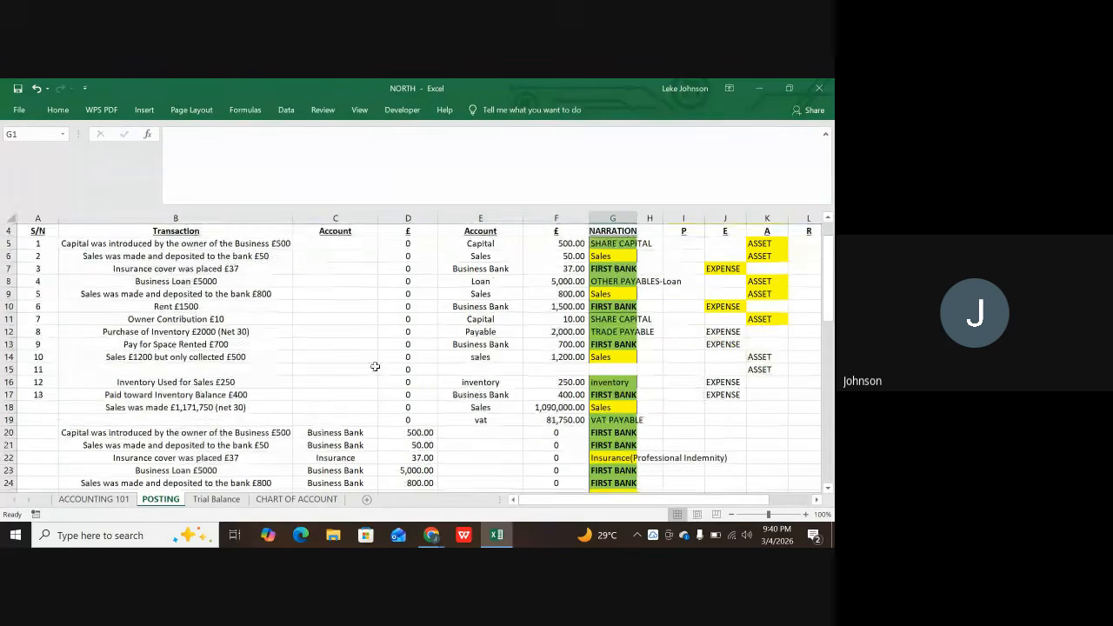
click(216, 499)
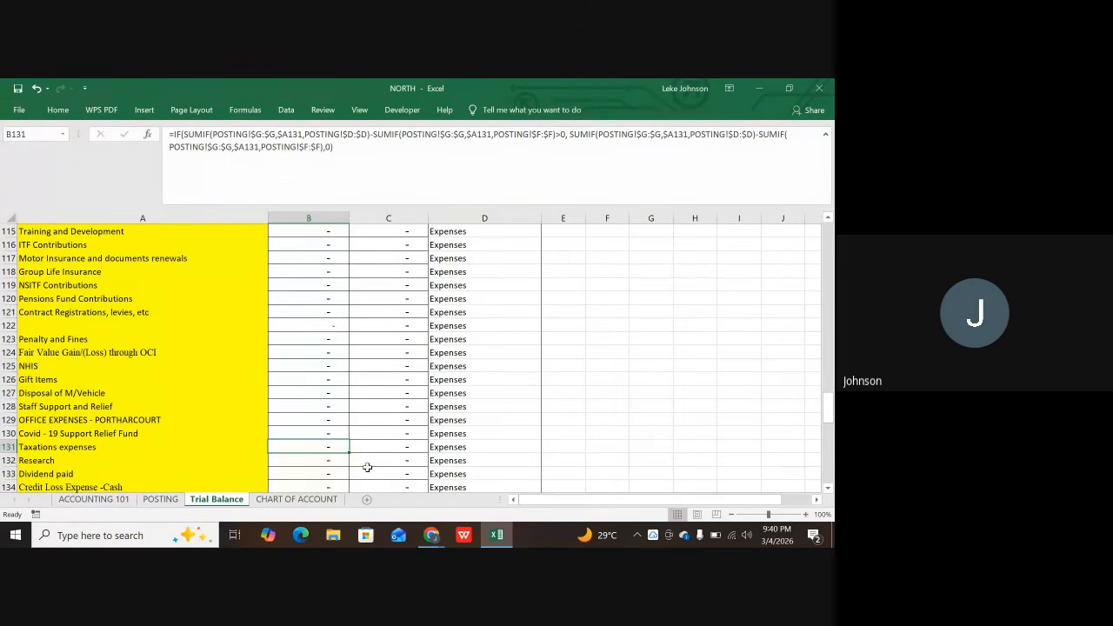
scroll(180, 281, up, 1)
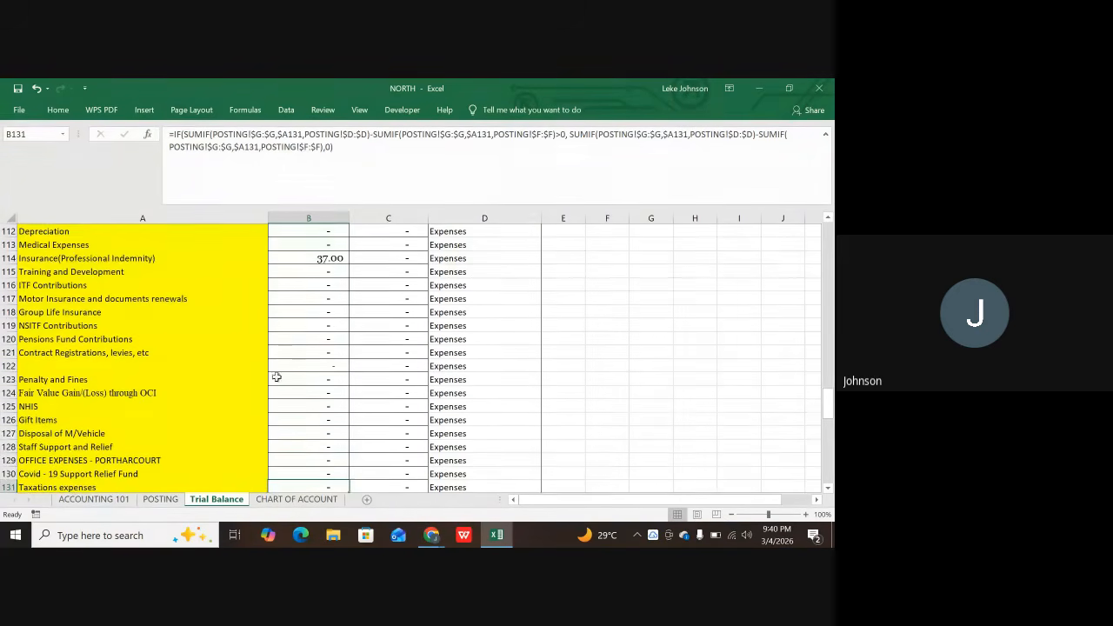
scroll(276, 376, up, 2)
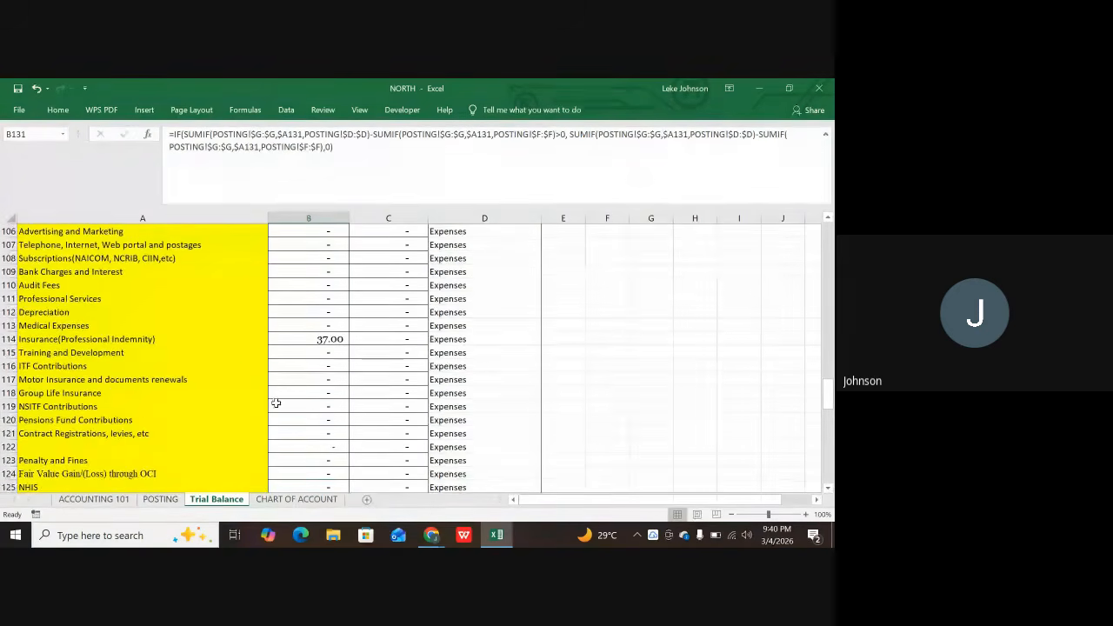
click(162, 499)
scroll(472, 306, up, 1)
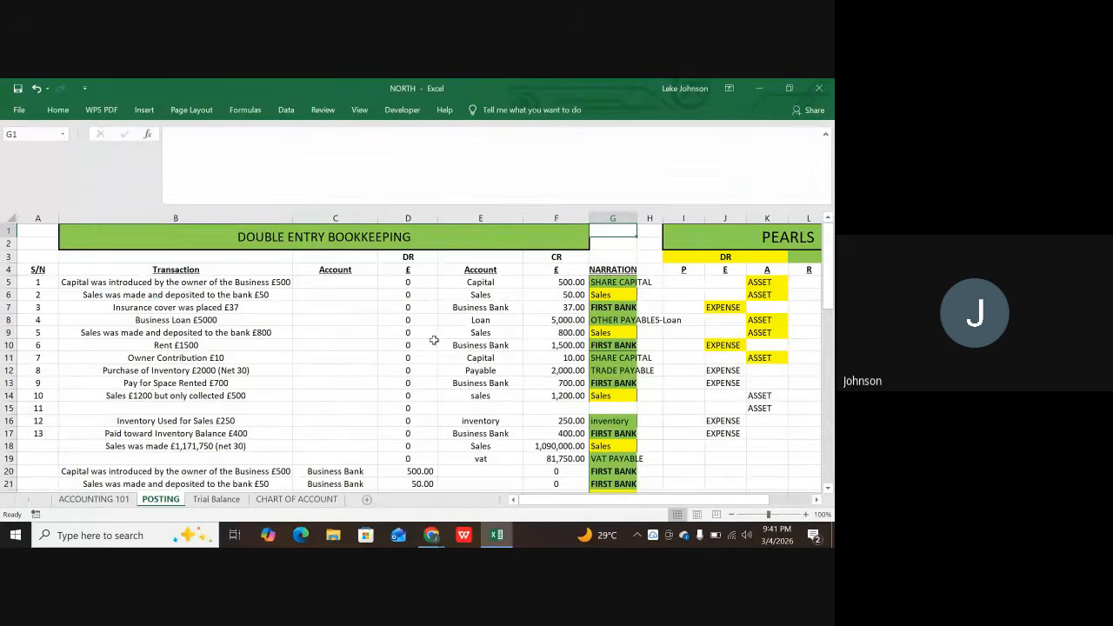
click(217, 499)
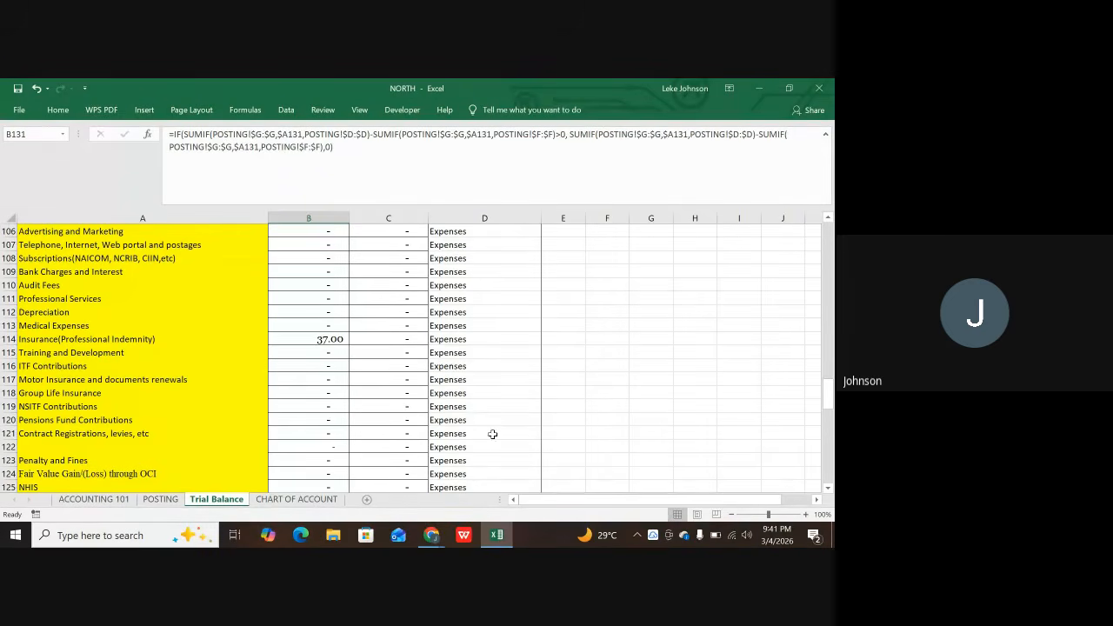
click(160, 499)
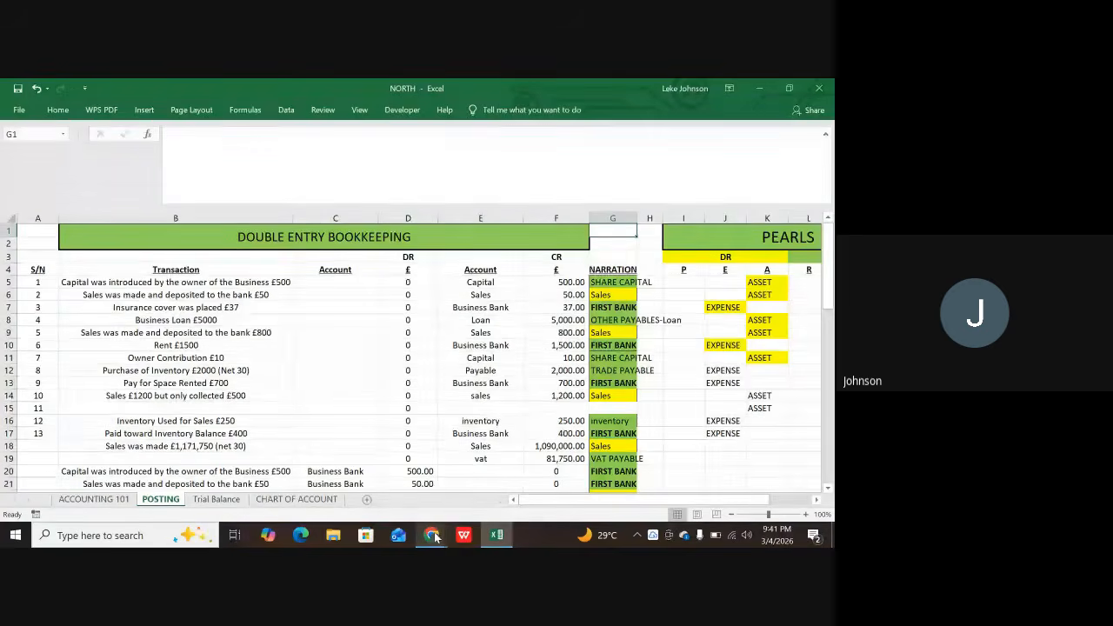
- Switch to the Google Meet call to check on the participants, and minimise the open windows to reach the desktop
mouse_move(434, 538)
click(389, 484)
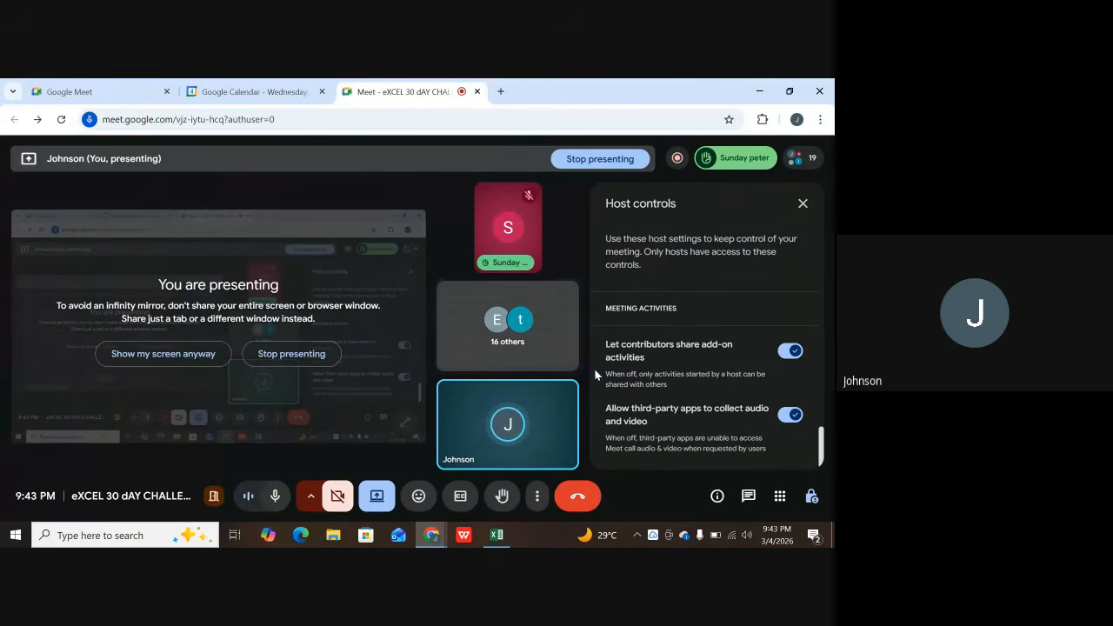
click(761, 92)
click(760, 91)
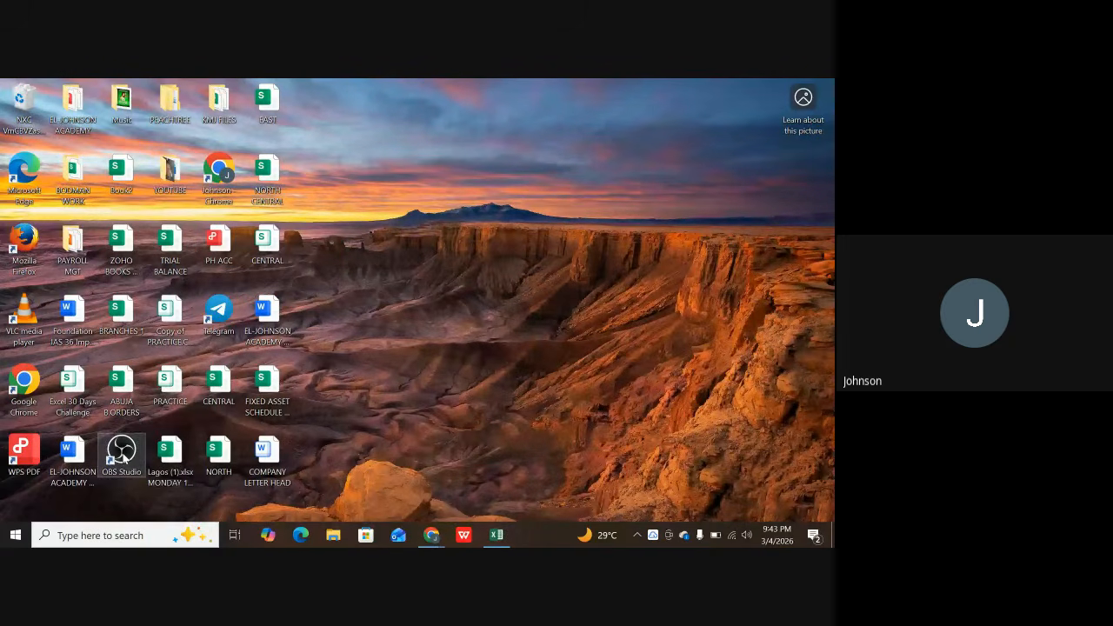
- Launch OBS Studio and open the folder that holds its recordings
double_click(124, 457)
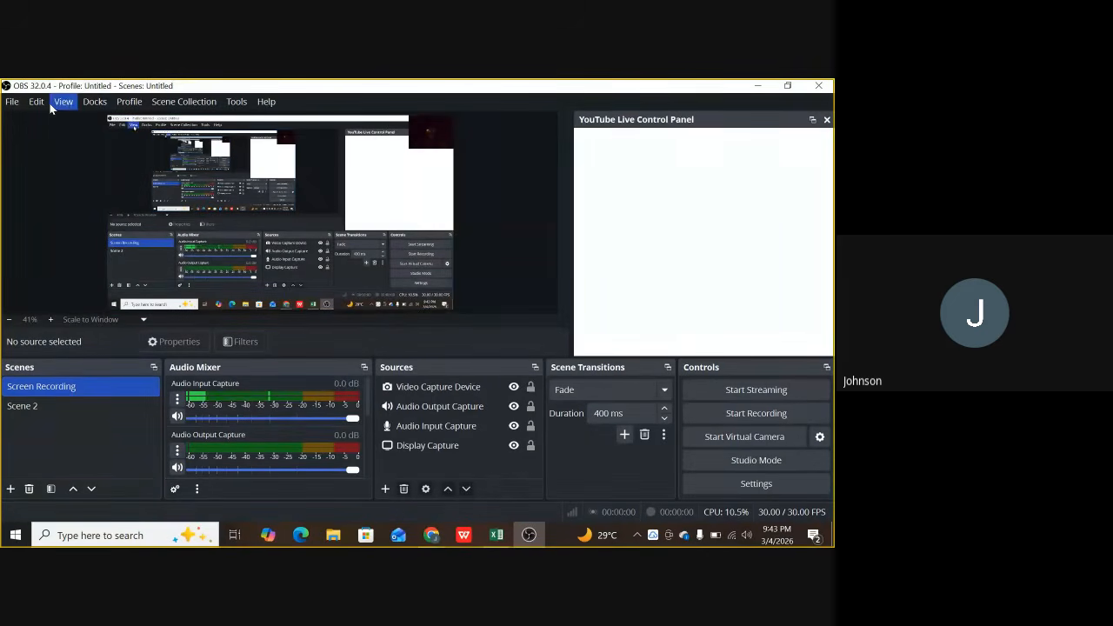
click(15, 102)
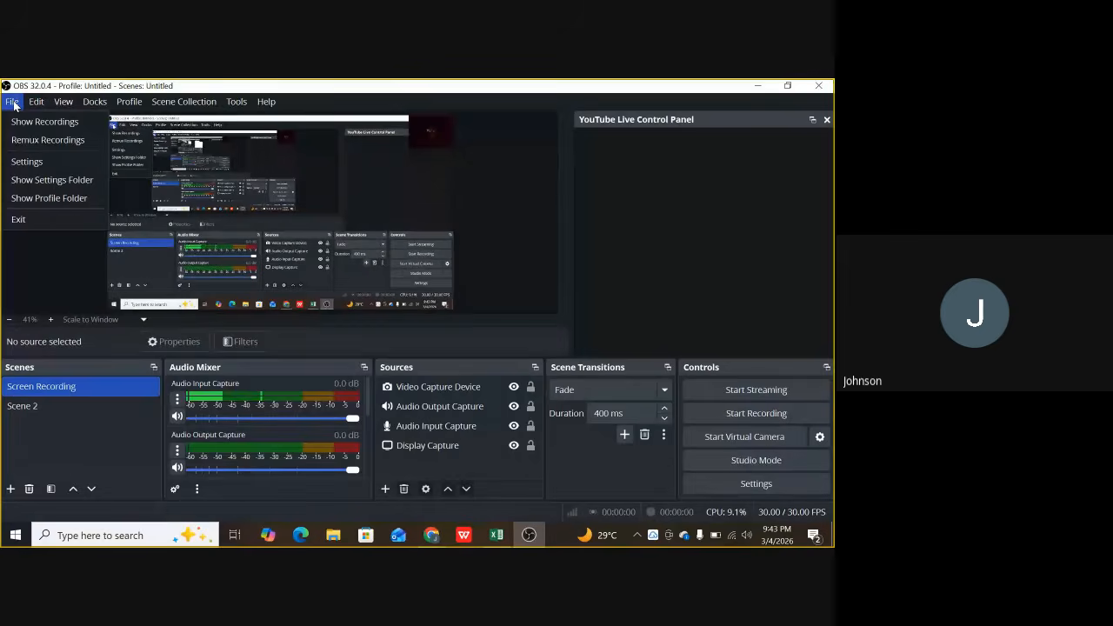
click(28, 120)
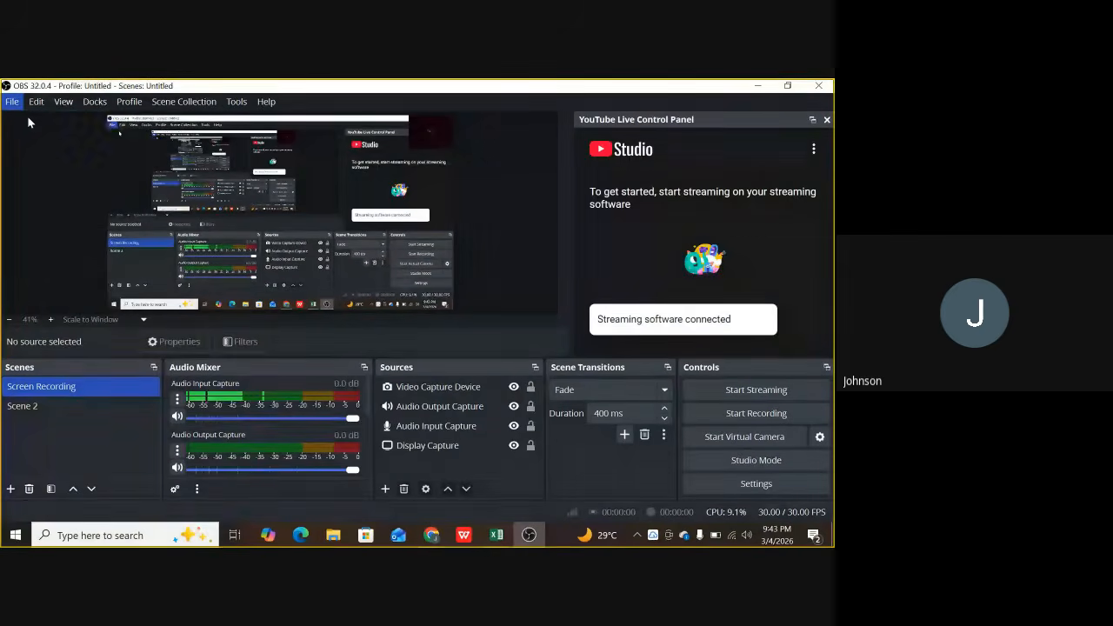
click(27, 116)
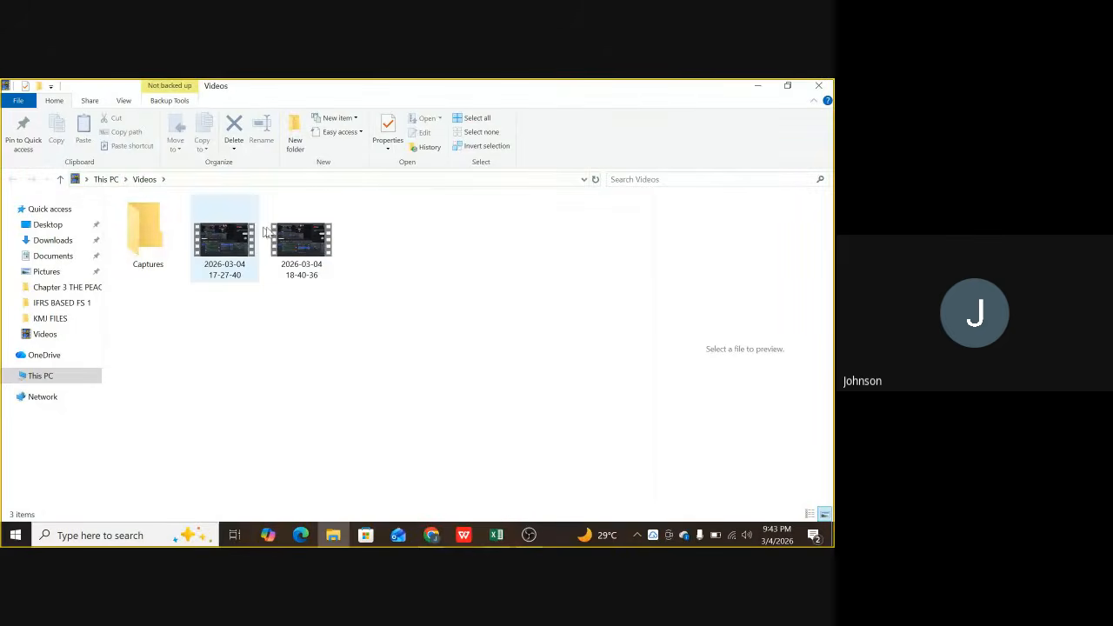
click(299, 238)
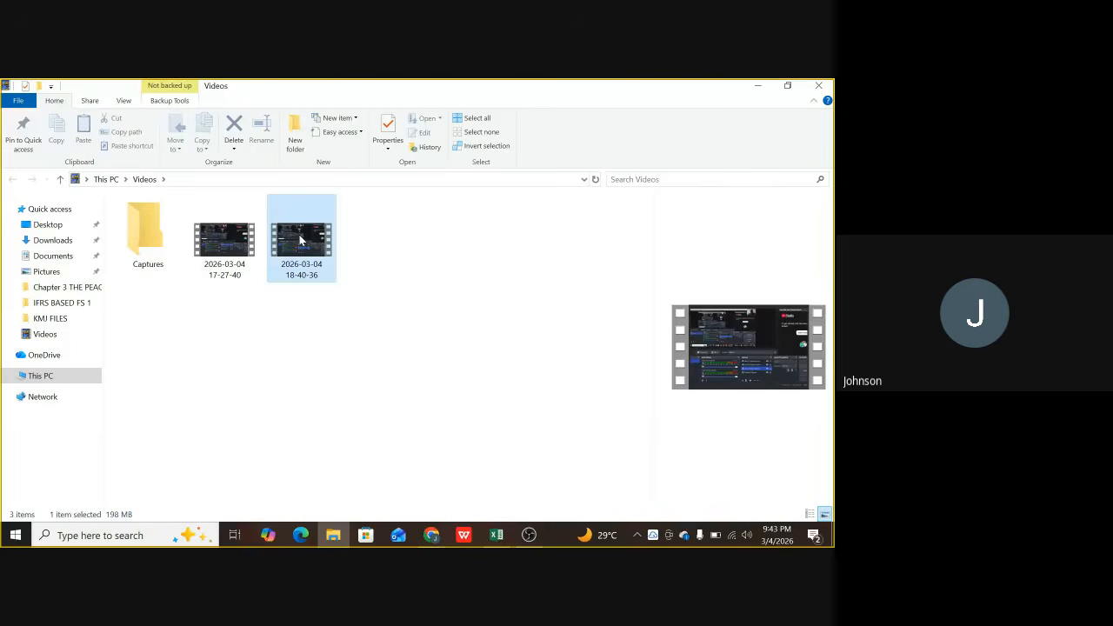
double_click(740, 349)
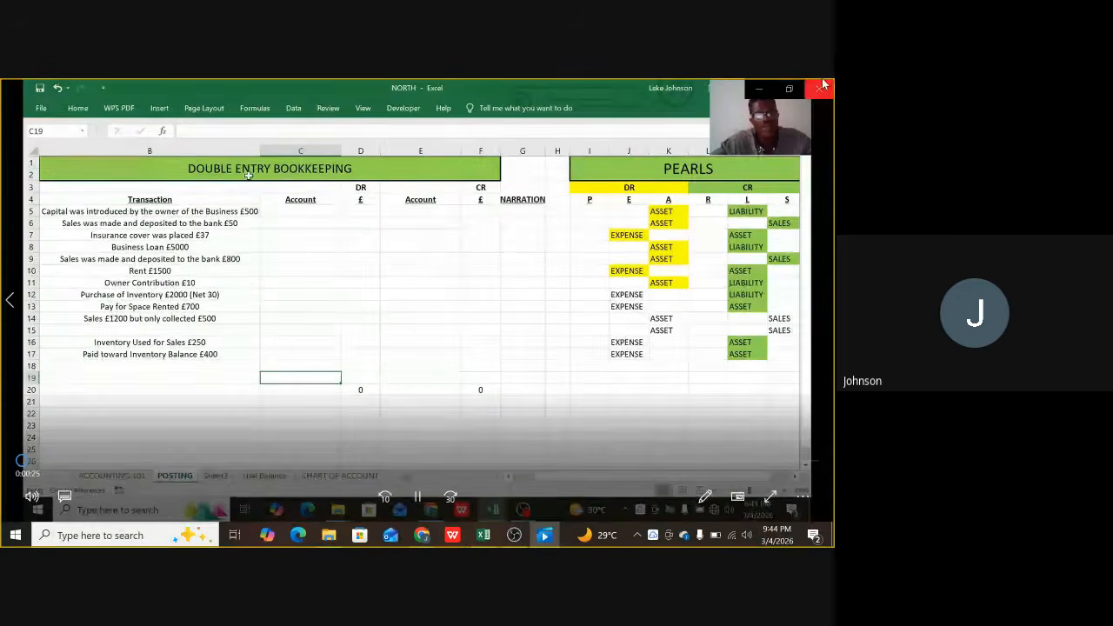
click(821, 88)
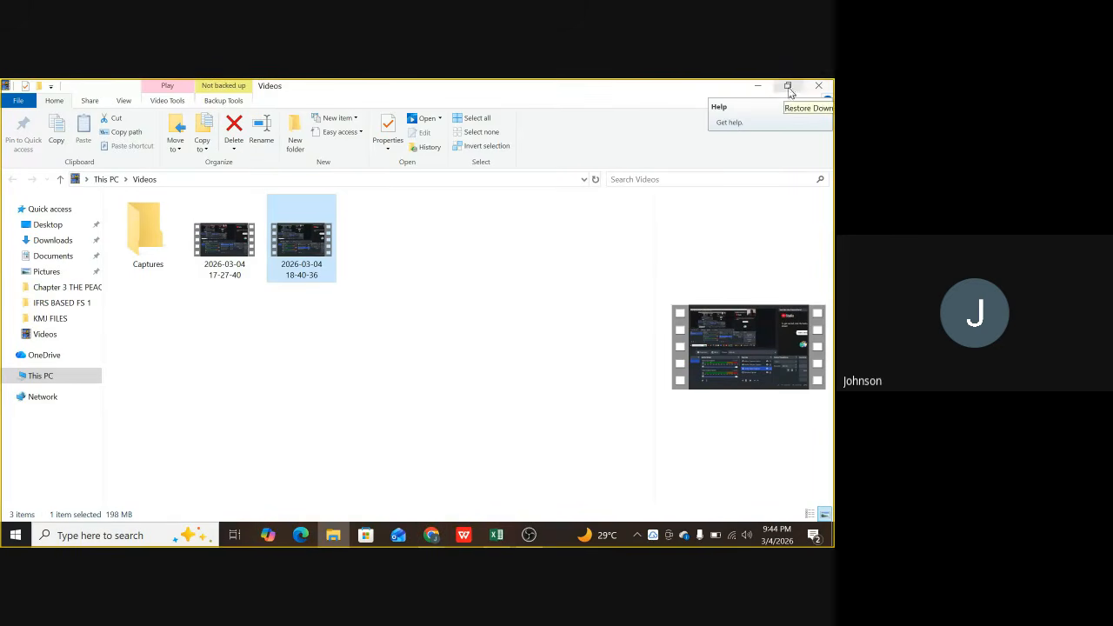
- Minimise the Videos folder and OBS Studio, and switch back to the Google Meet call
click(759, 88)
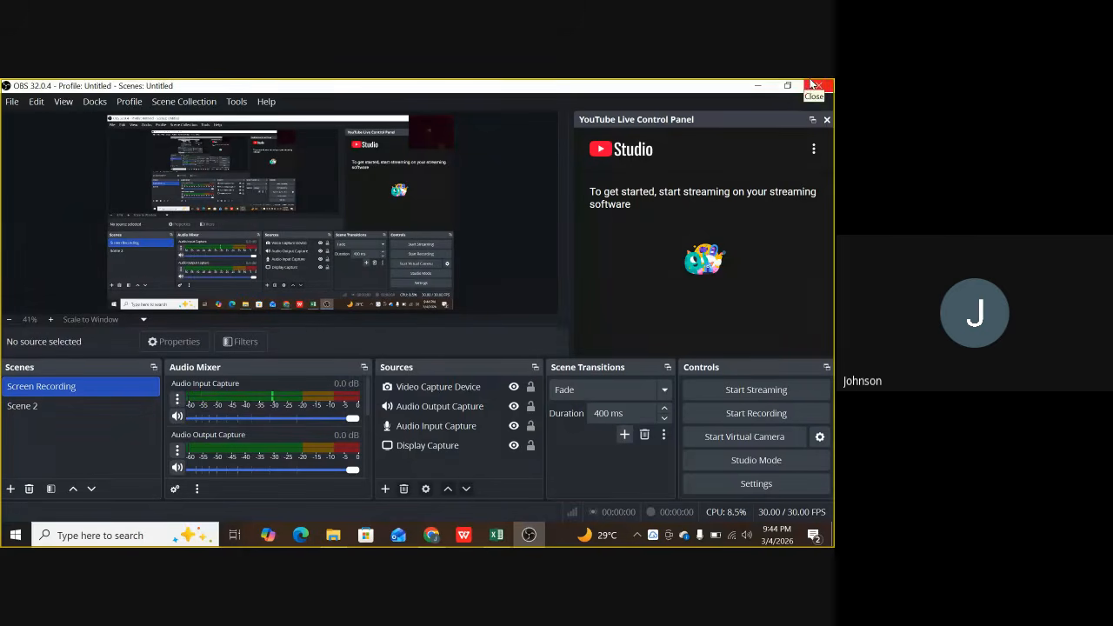
click(765, 90)
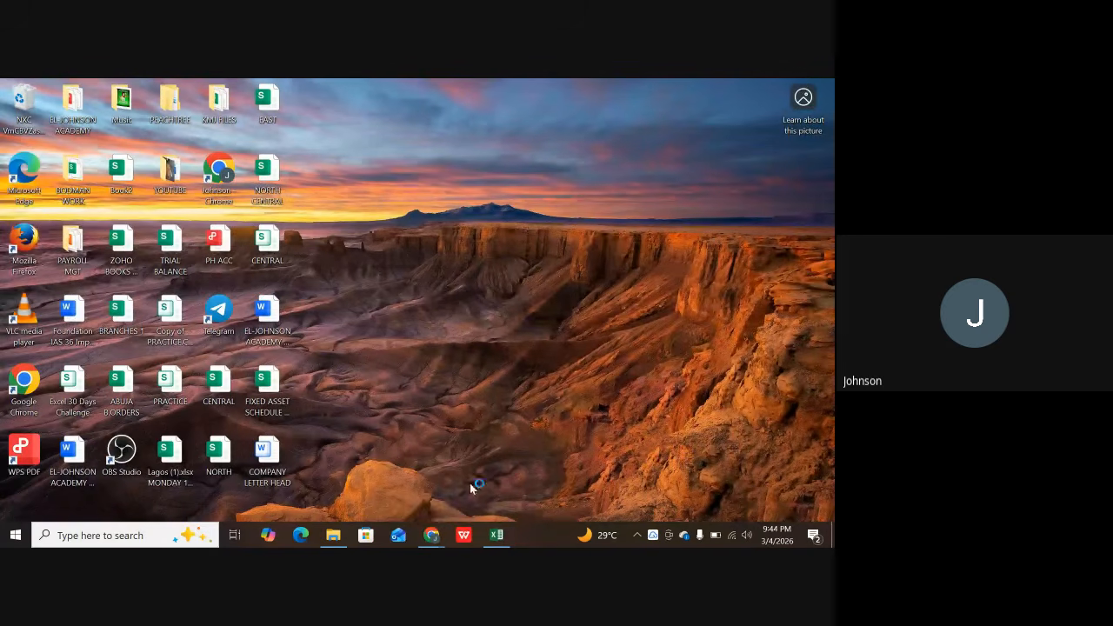
mouse_move(434, 537)
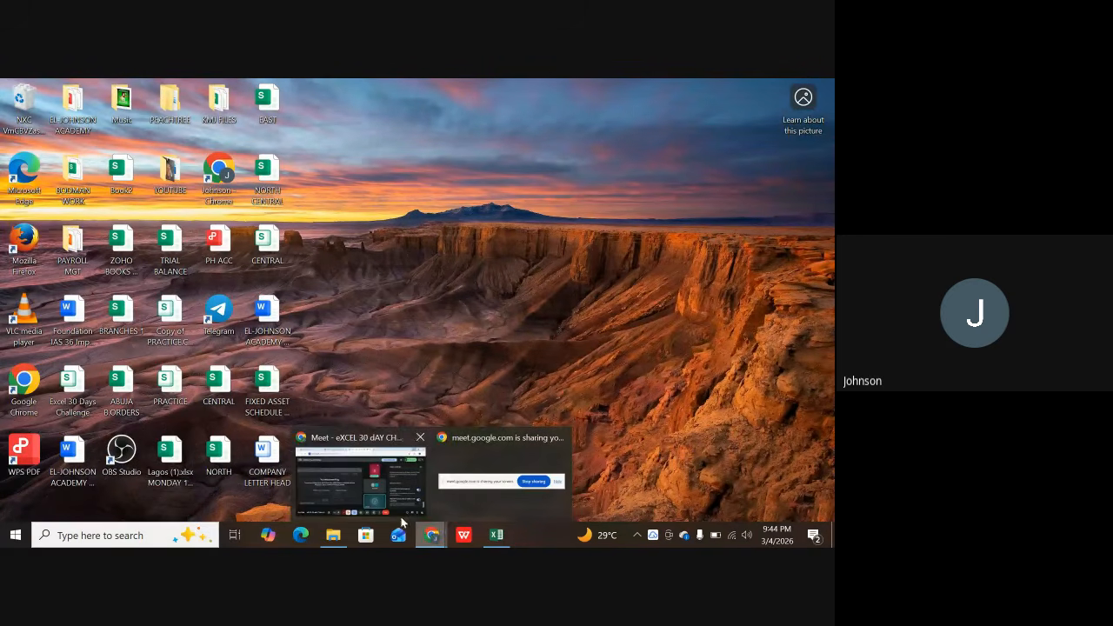
click(362, 460)
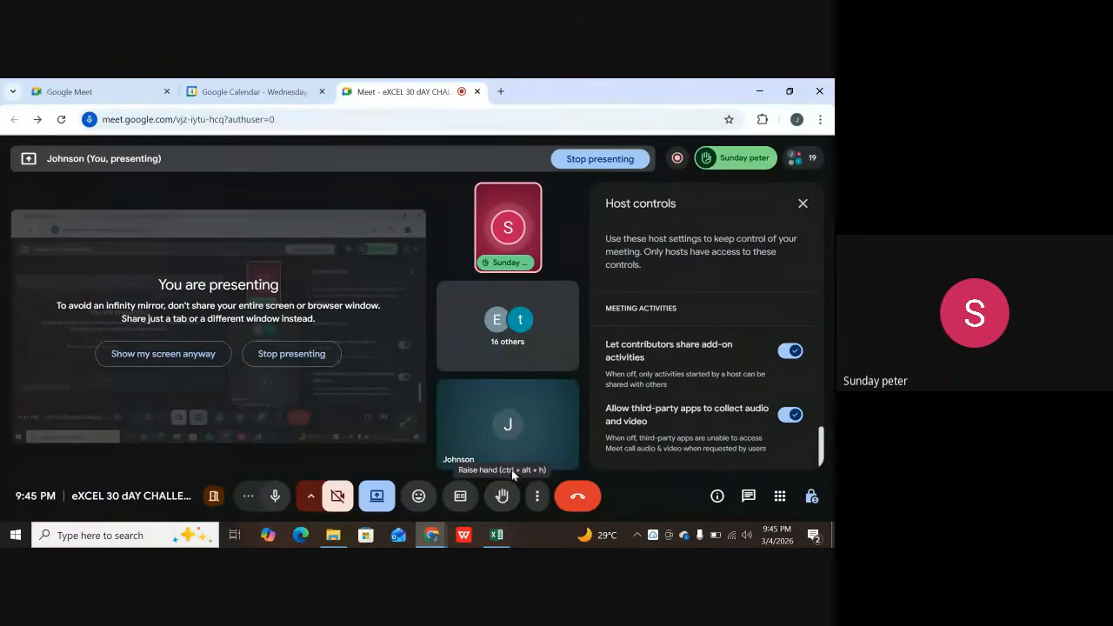
- Switch to the NORTH workbook in Excel and review the CHART OF ACCOUNT sheet up to its header row
mouse_move(514, 454)
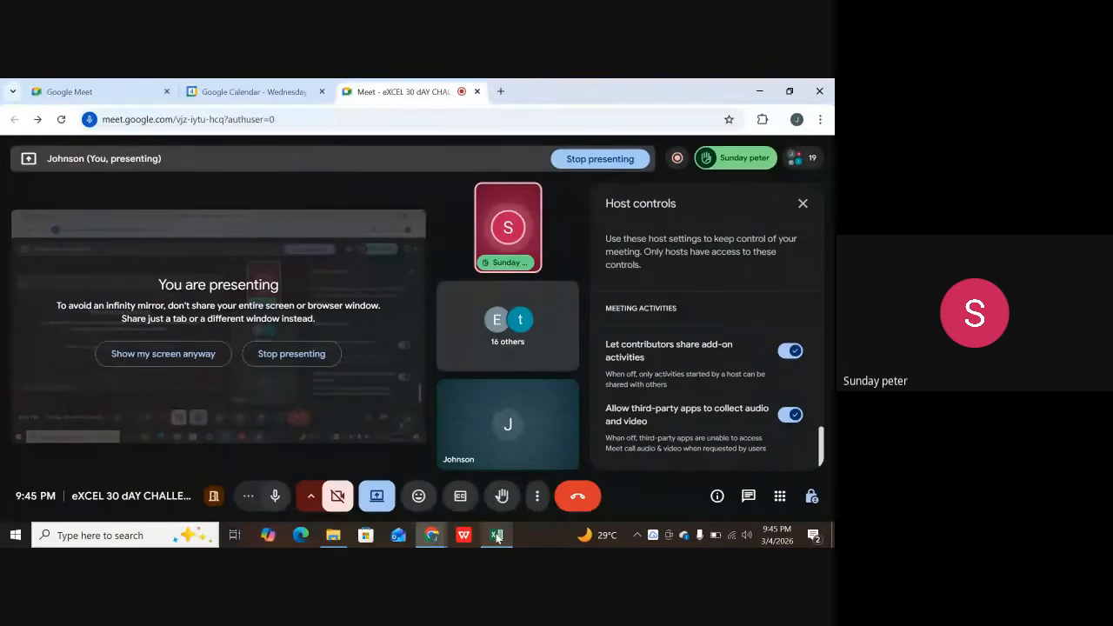
mouse_move(497, 537)
click(509, 477)
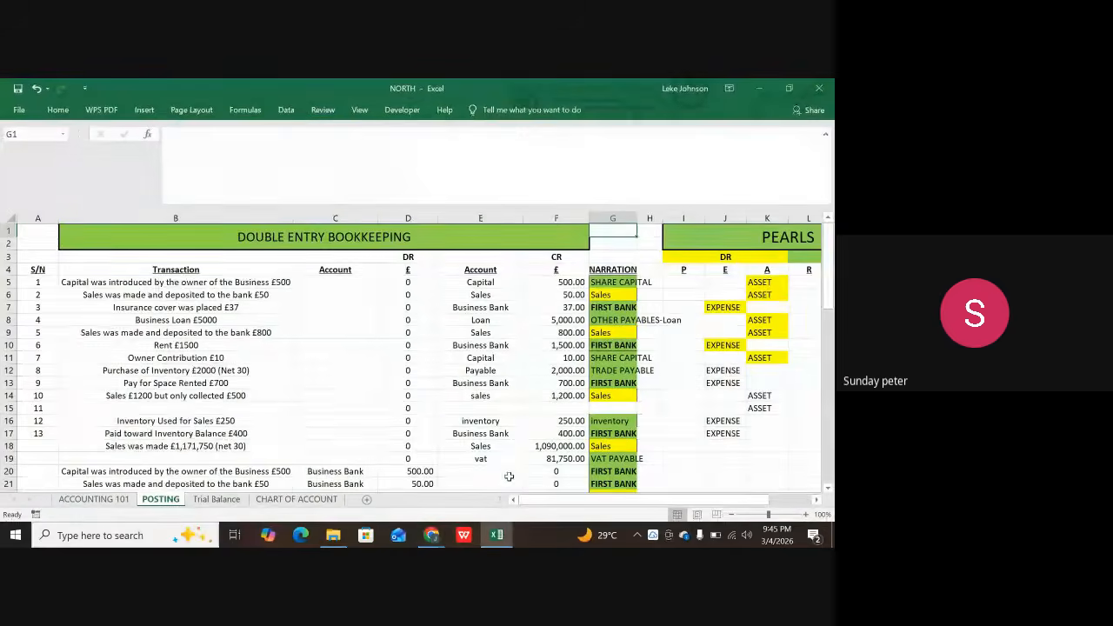
click(310, 502)
scroll(261, 391, up, 7)
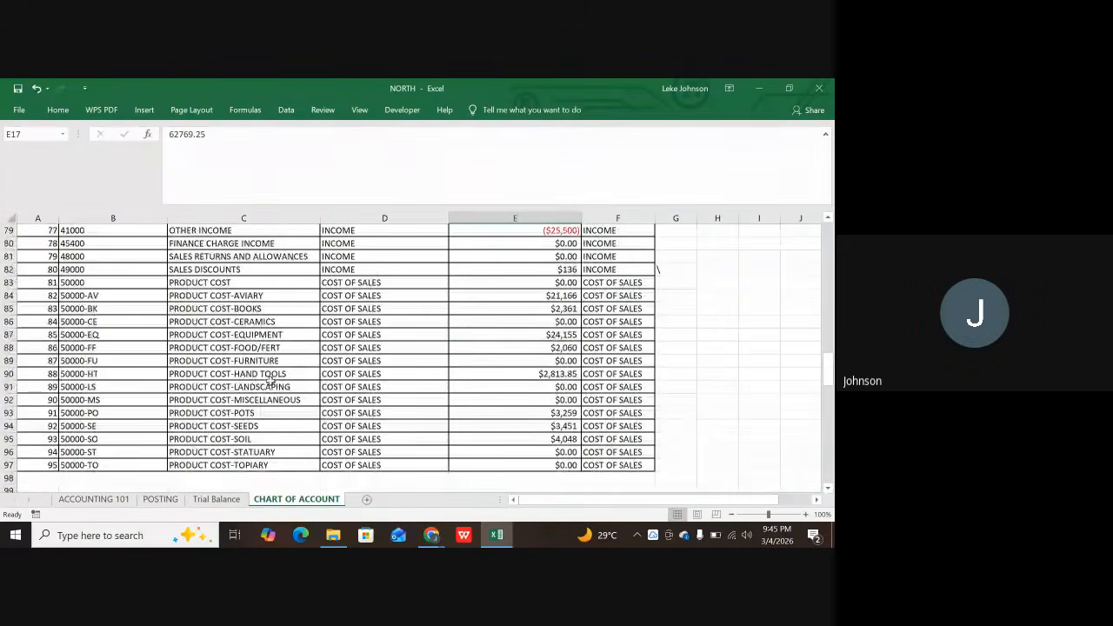
scroll(271, 381, up, 20)
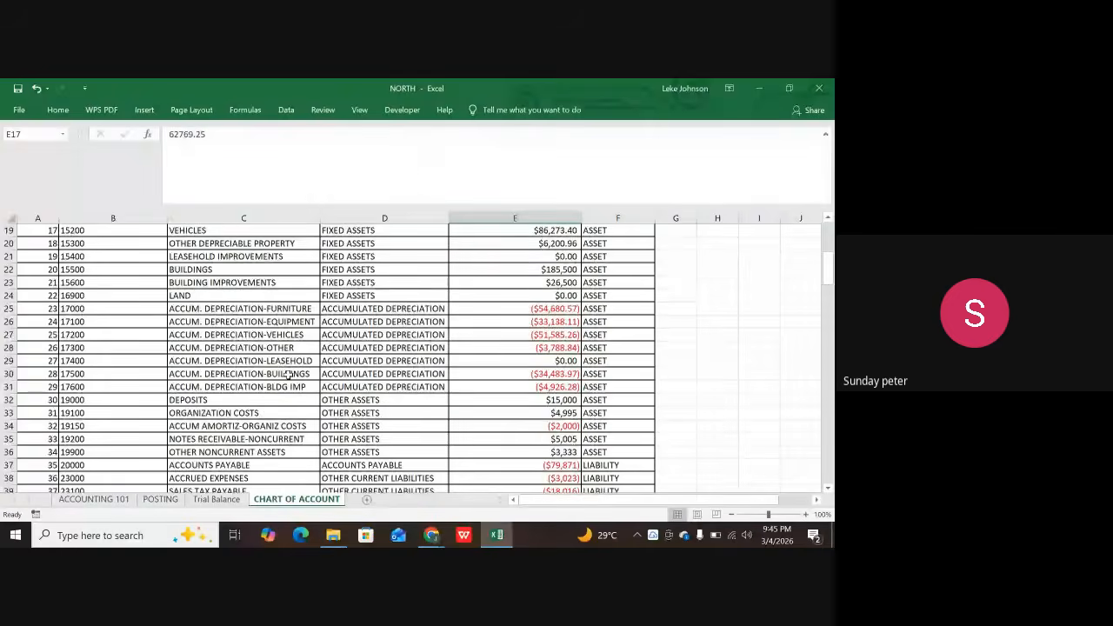
scroll(286, 374, up, 6)
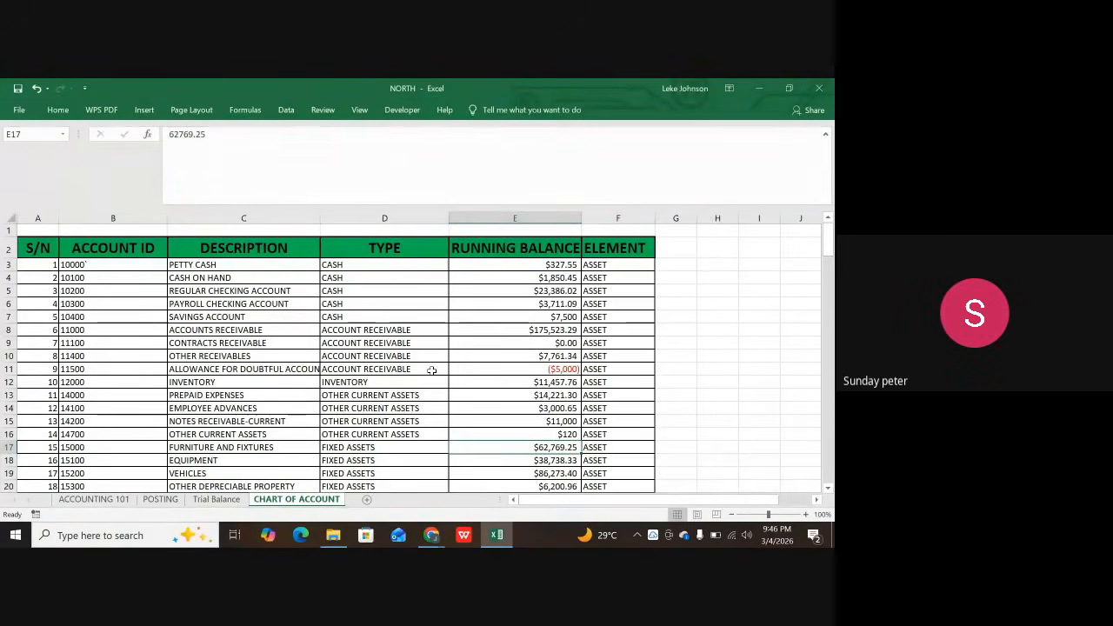
scroll(429, 369, down, 1)
scroll(429, 368, up, 1)
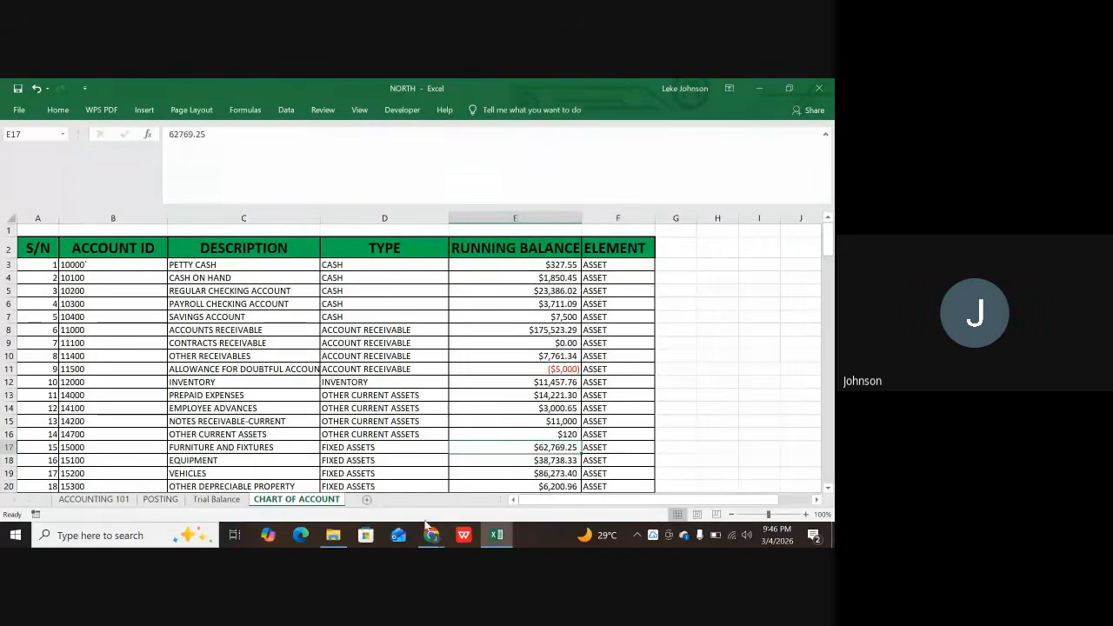
- Return to the Google Meet call and look through the full list of people in the meeting
mouse_move(431, 533)
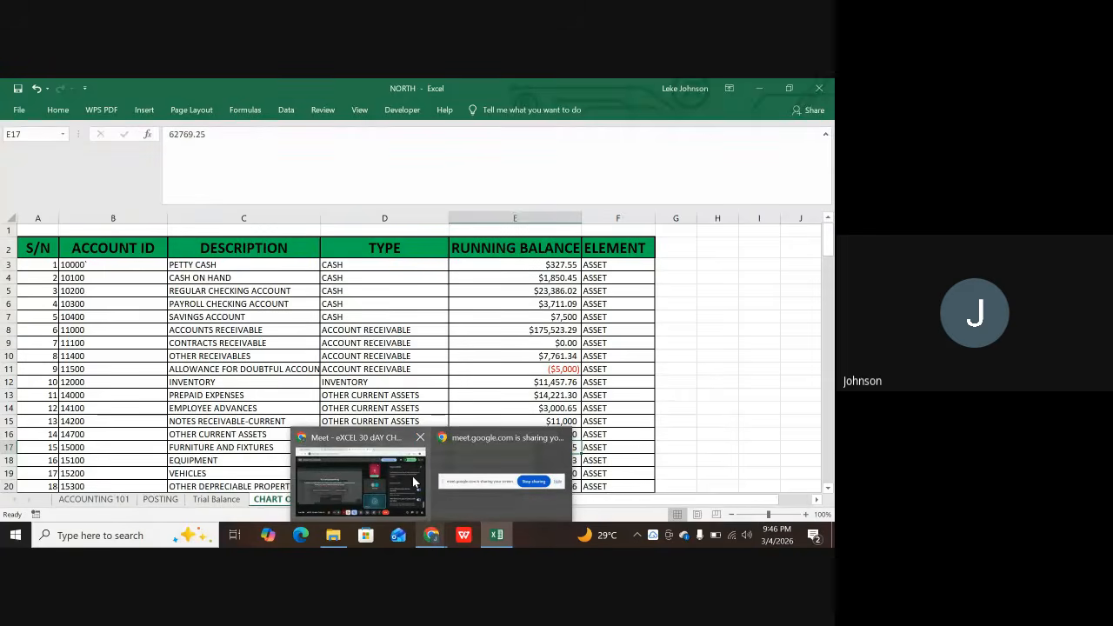
click(380, 478)
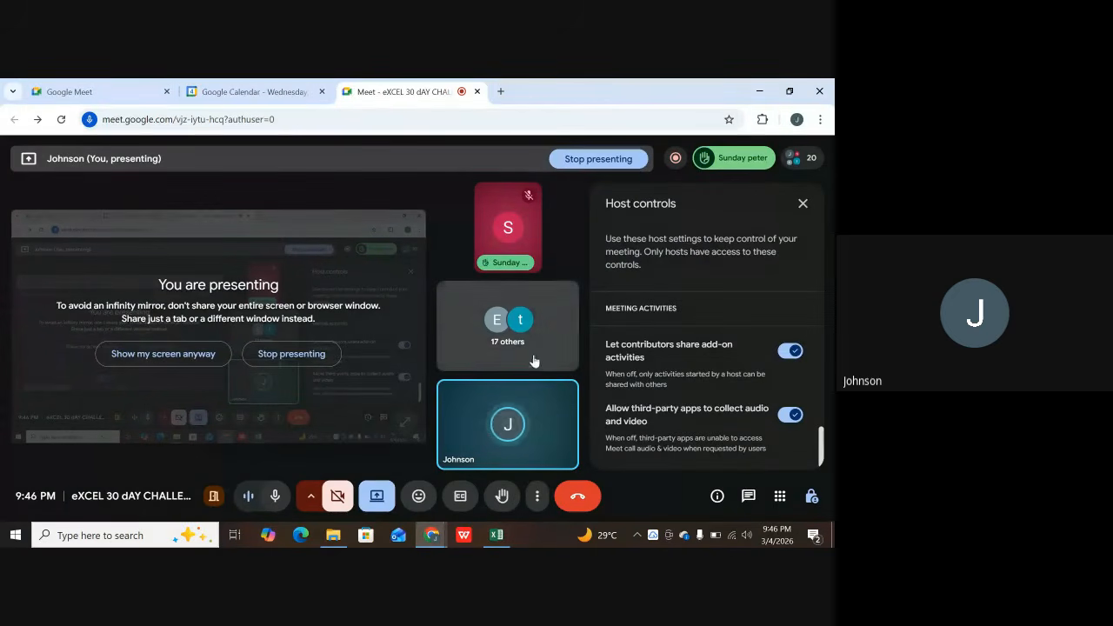
click(520, 325)
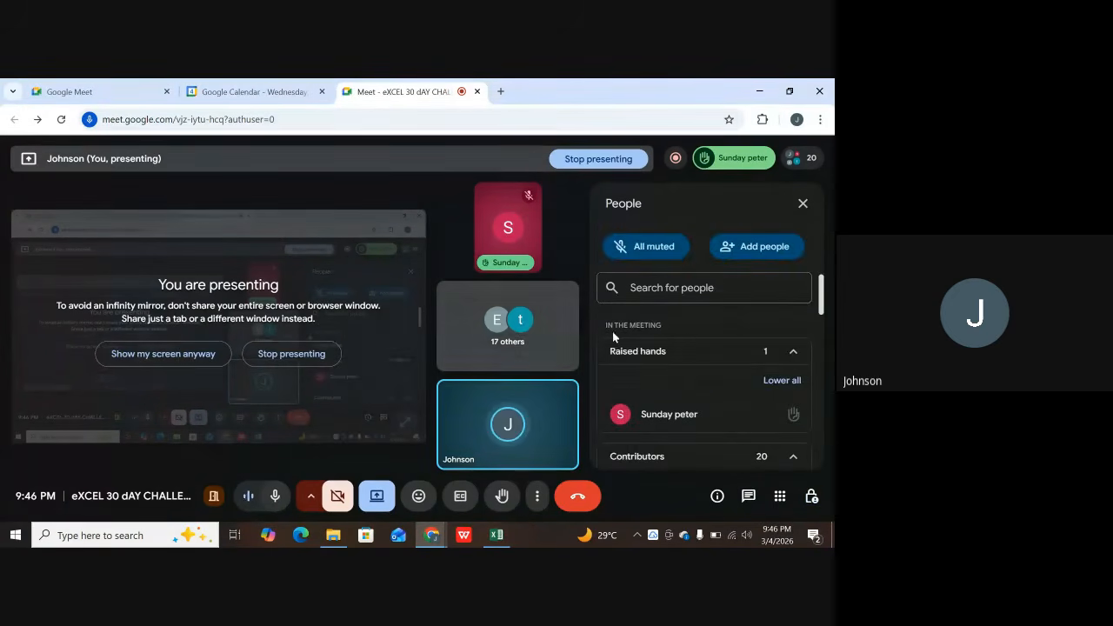
scroll(713, 339, down, 8)
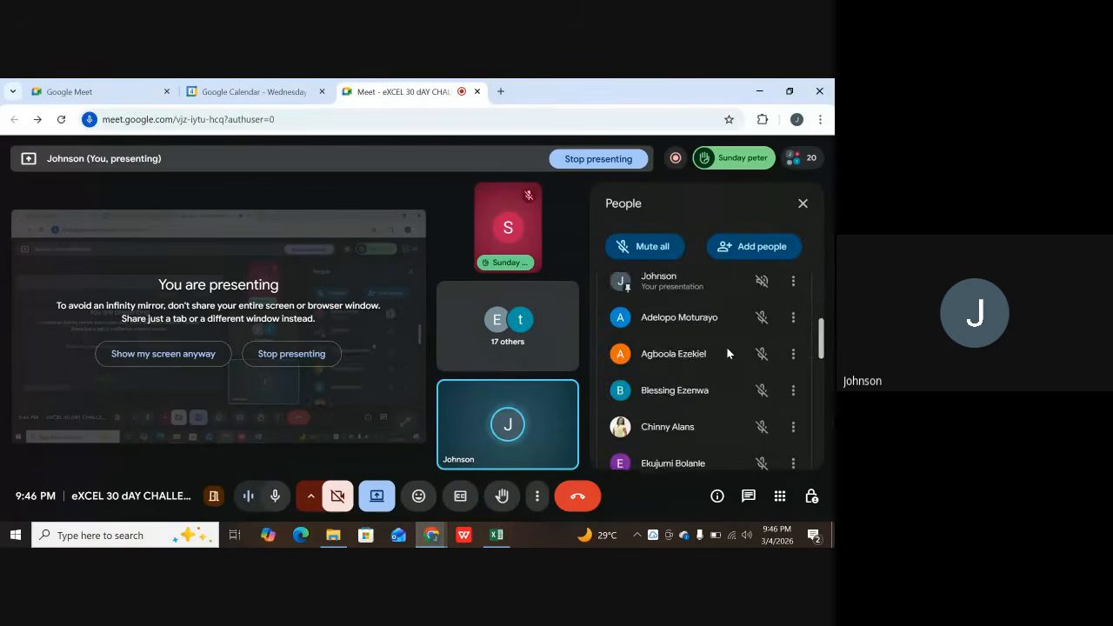
scroll(734, 357, down, 5)
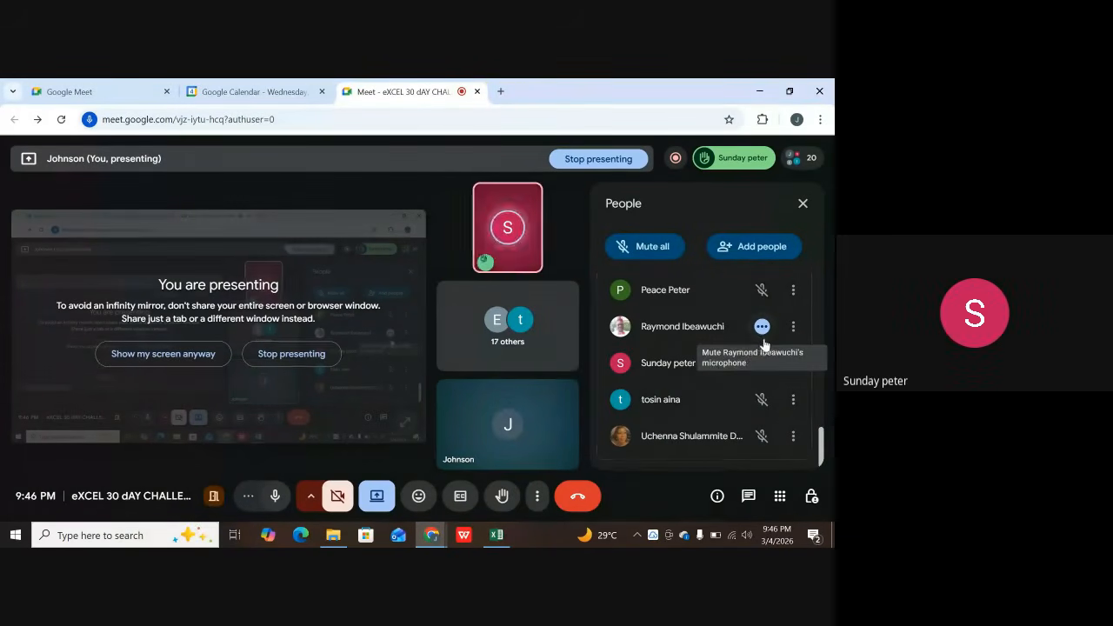
- Open the recording controls of the call
click(673, 159)
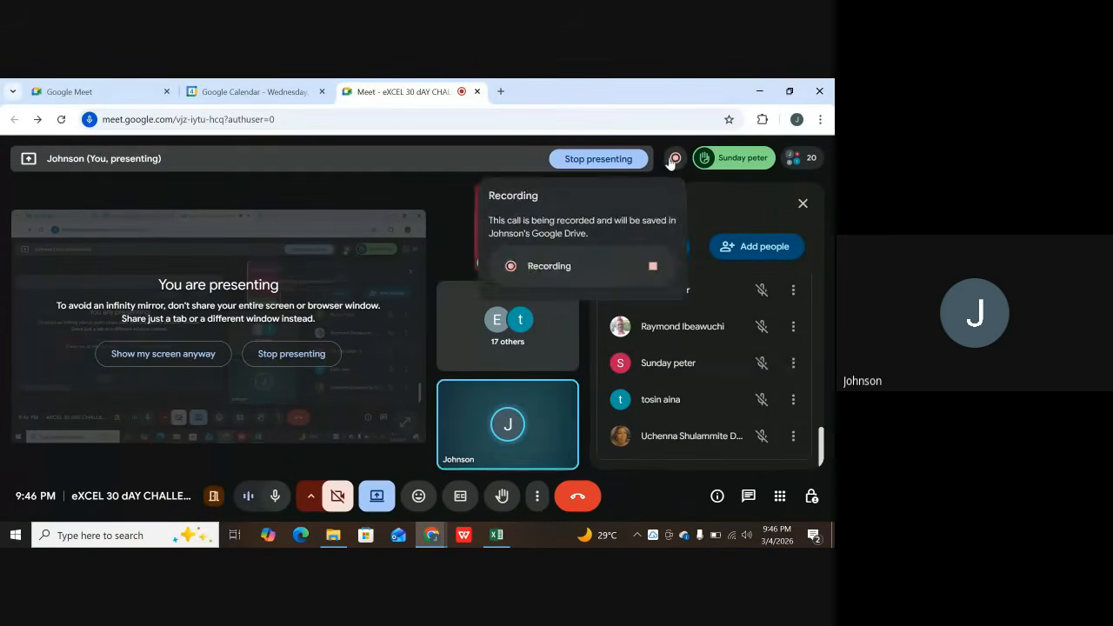